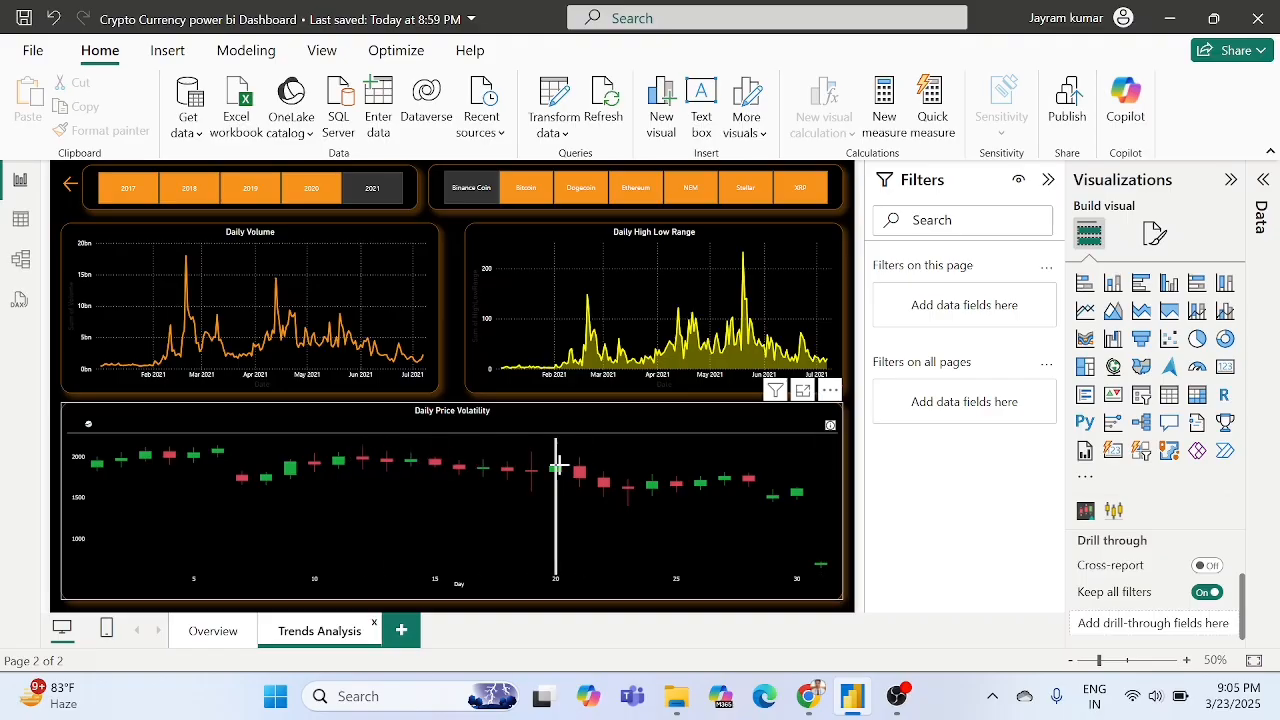
# Review the Daily Price Volatility chart on the Trends Analysis page, and open the Overview page to examine its High and Low by Date chart.
pyautogui.moveTo(558, 464)
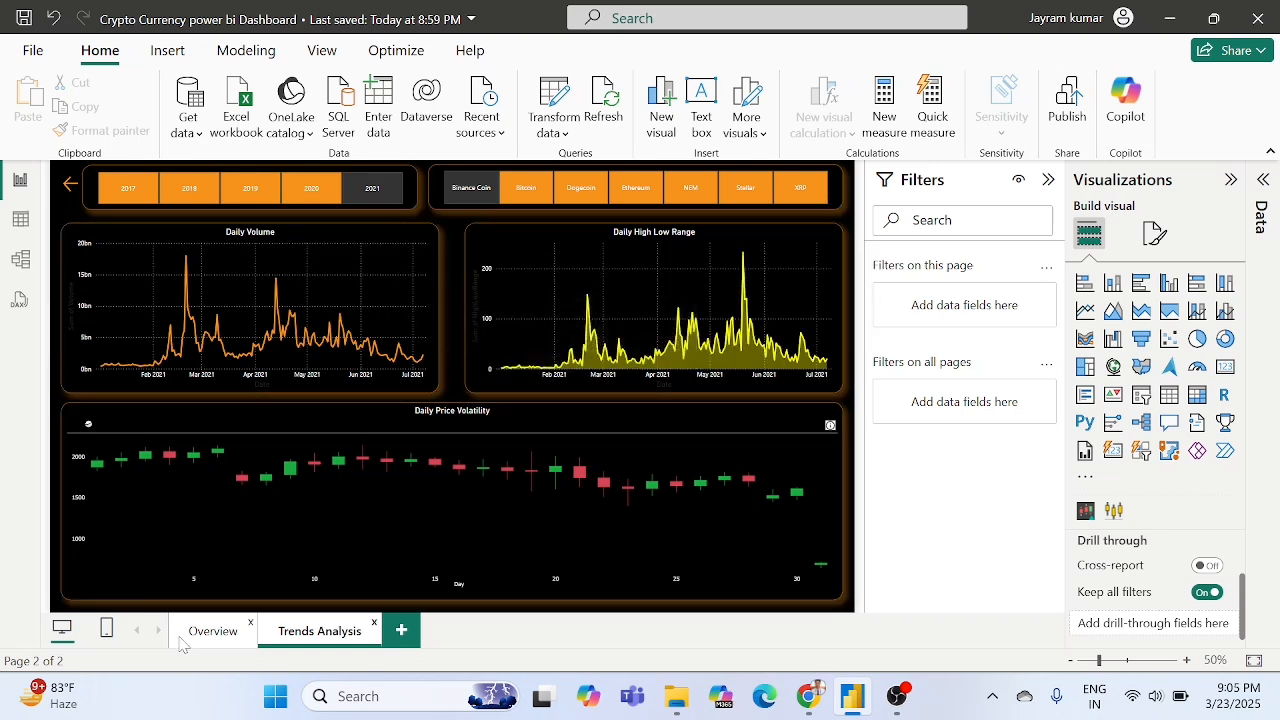
pyautogui.click(212, 631)
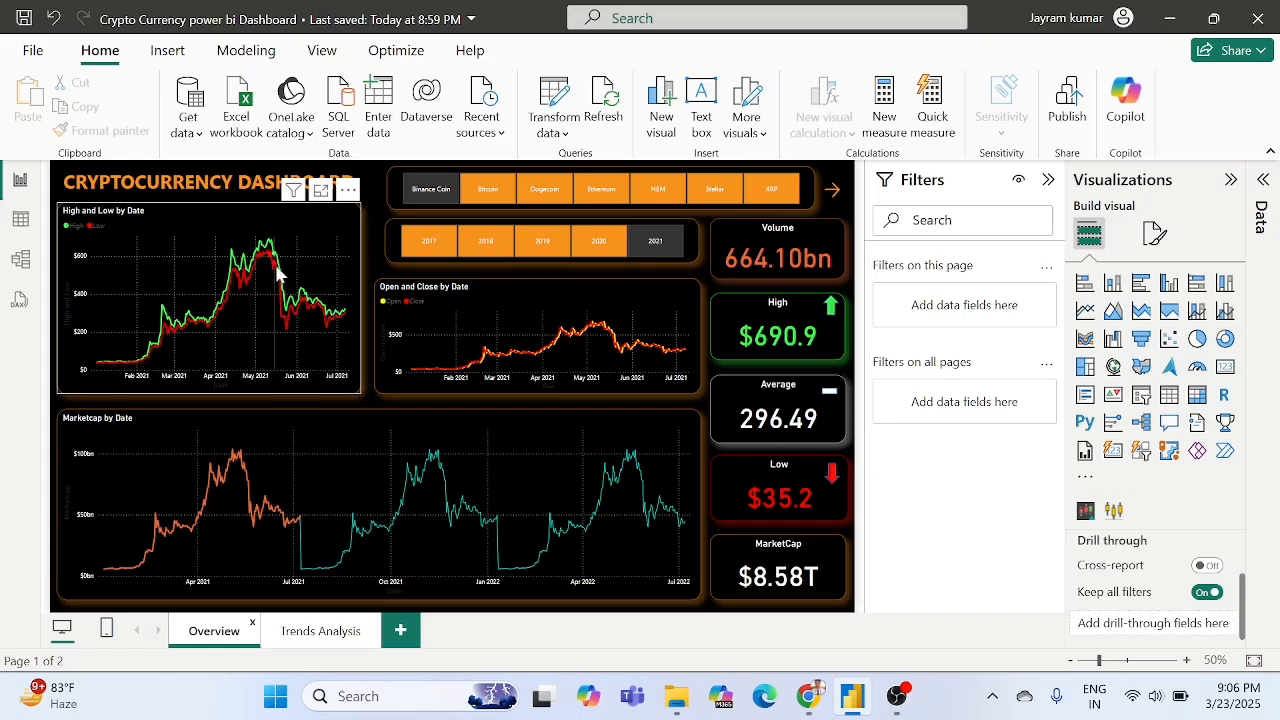
pyautogui.moveTo(280, 274)
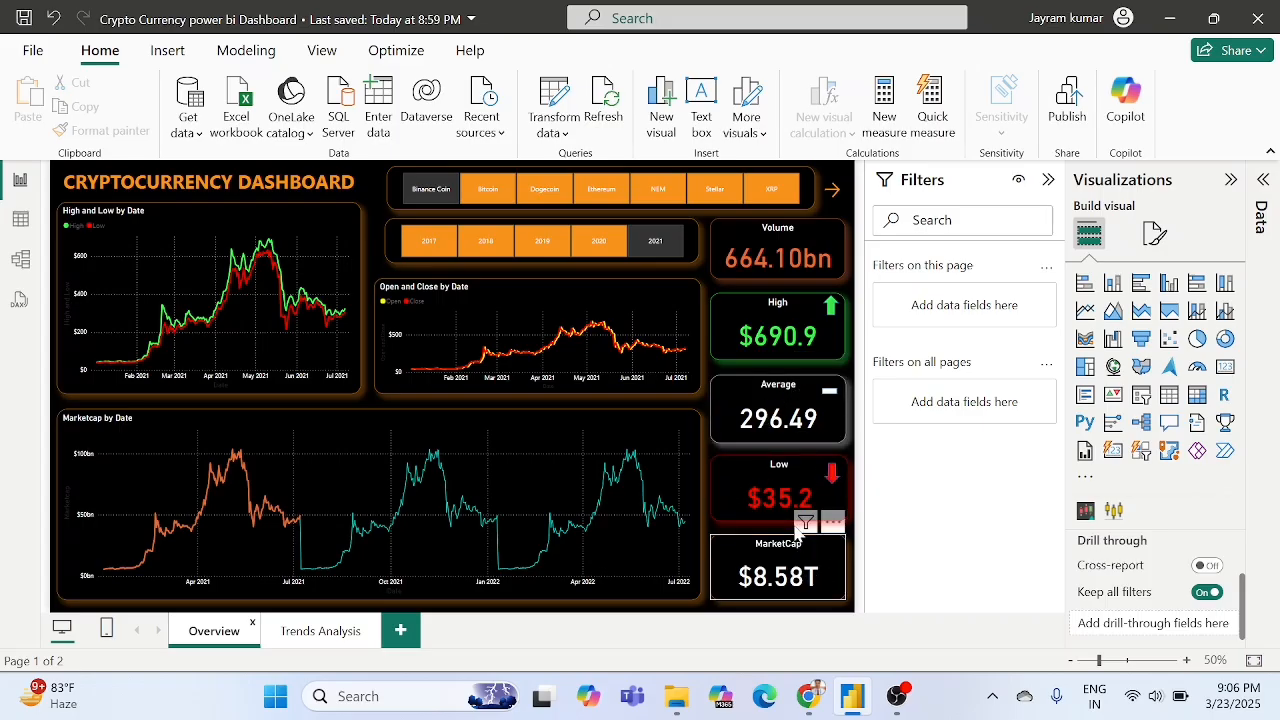
# Filter the Overview page by Bitcoin and Dogecoin in turn, and return the coin selection to Binance Coin.
pyautogui.click(486, 190)
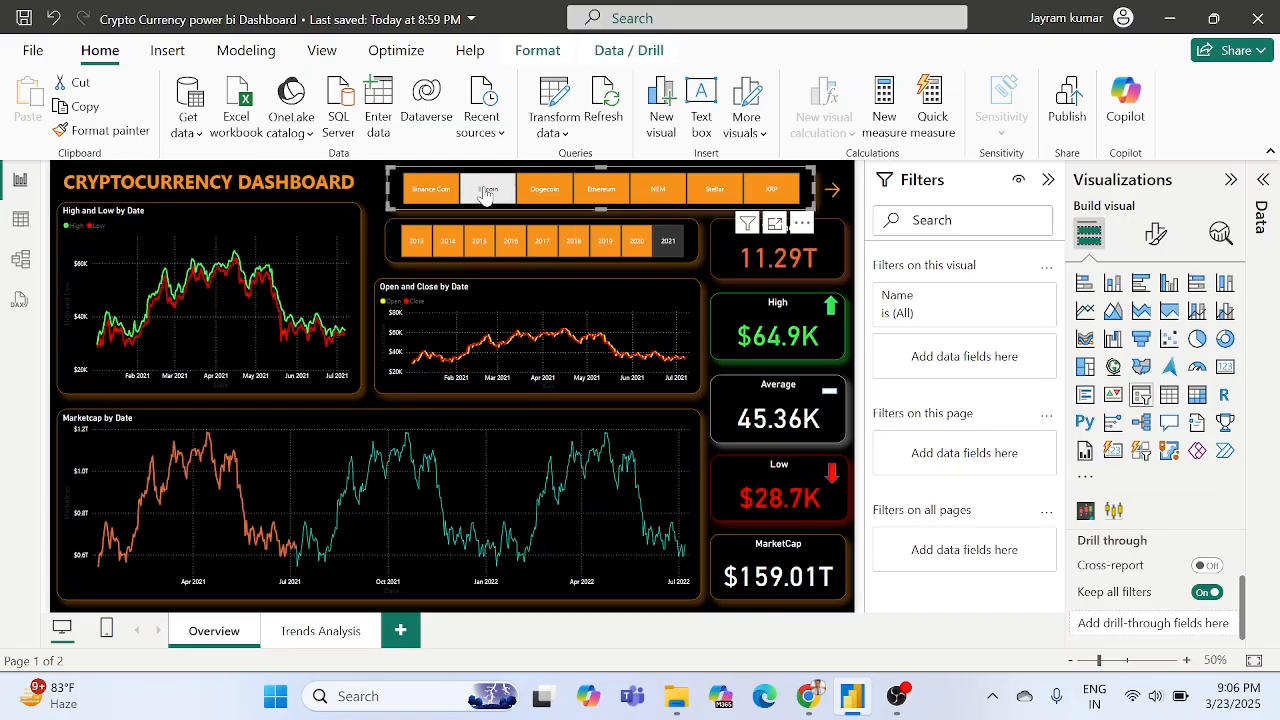
pyautogui.click(545, 190)
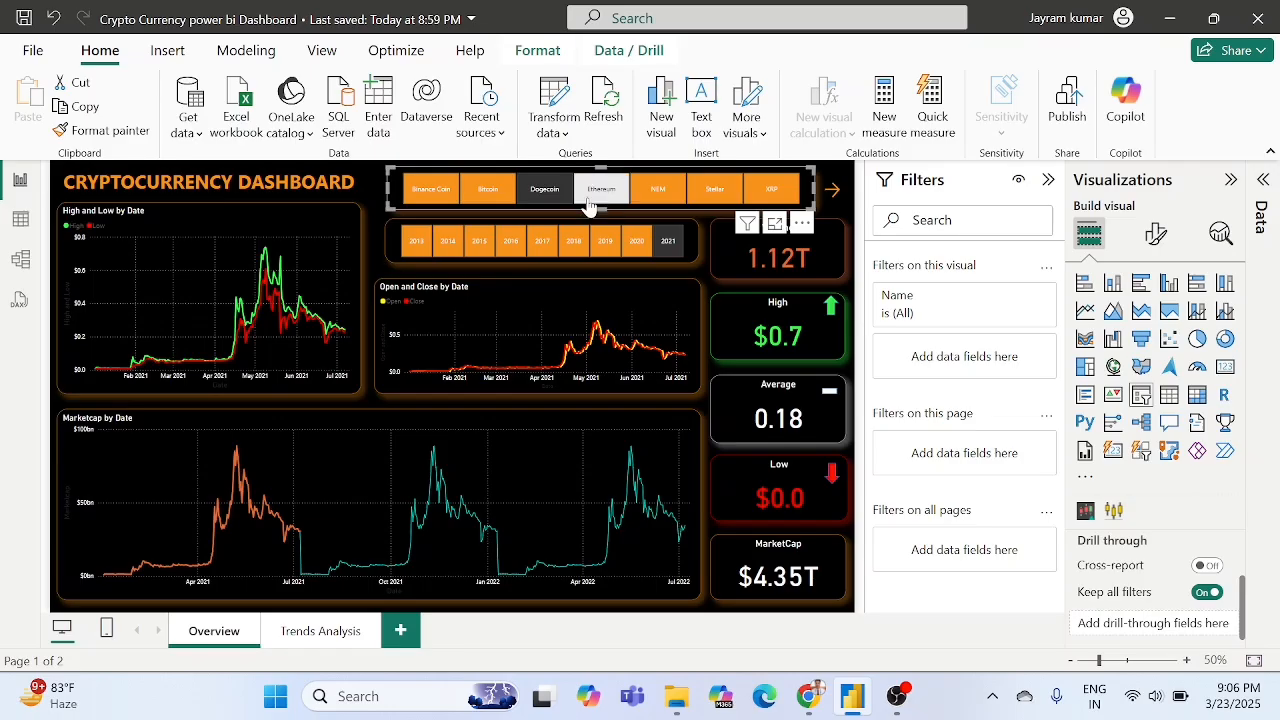
pyautogui.click(429, 192)
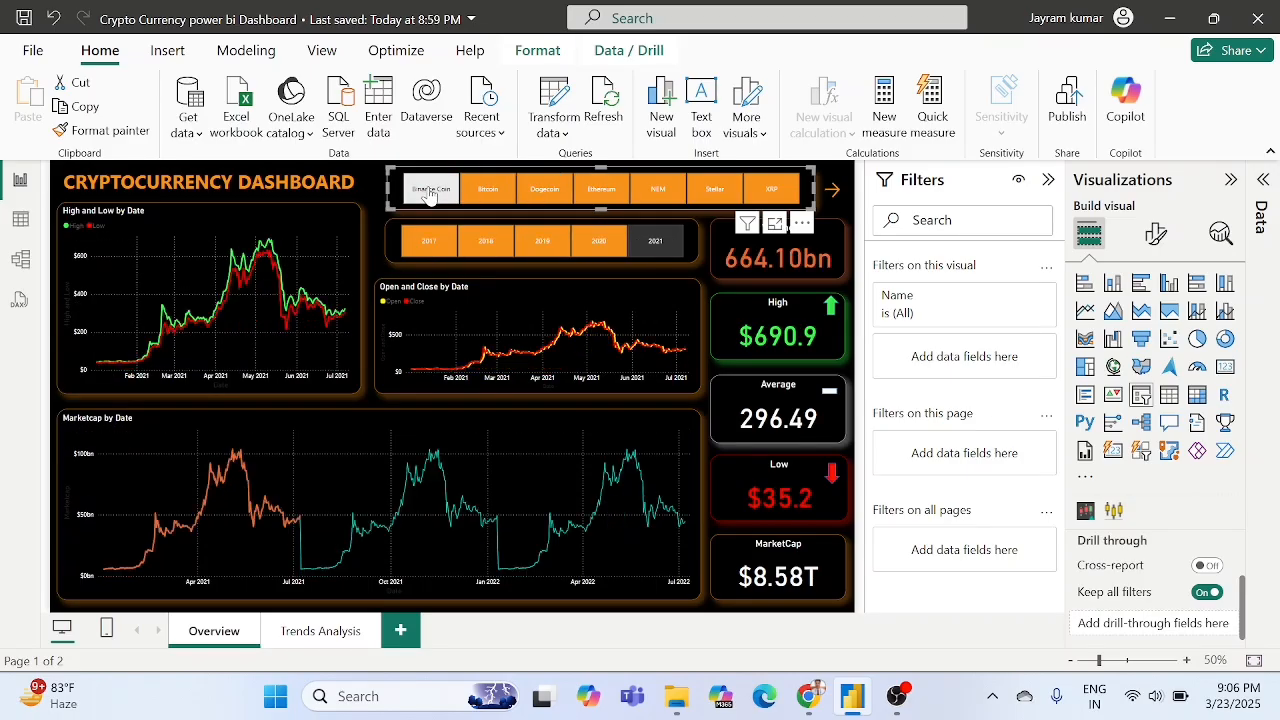
# Filter the Overview page by the years 2020 and 2019 in turn, and return the year selection to 2021.
pyautogui.click(592, 240)
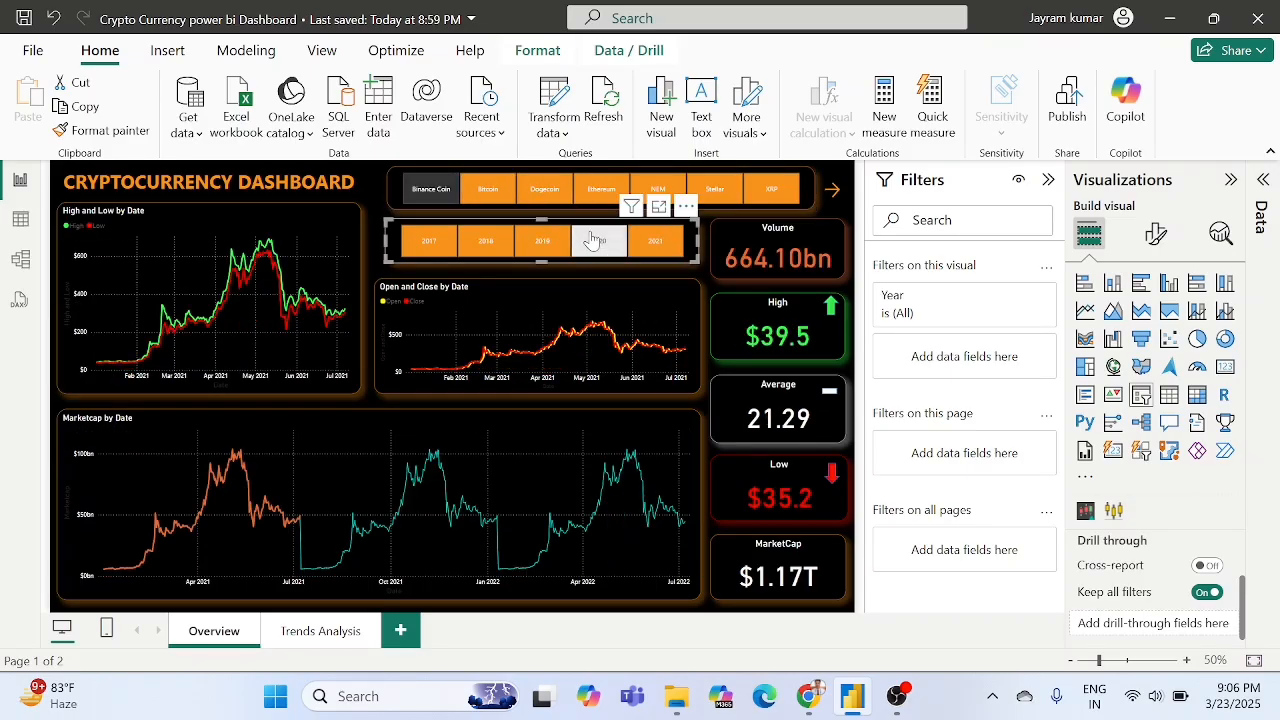
pyautogui.click(537, 245)
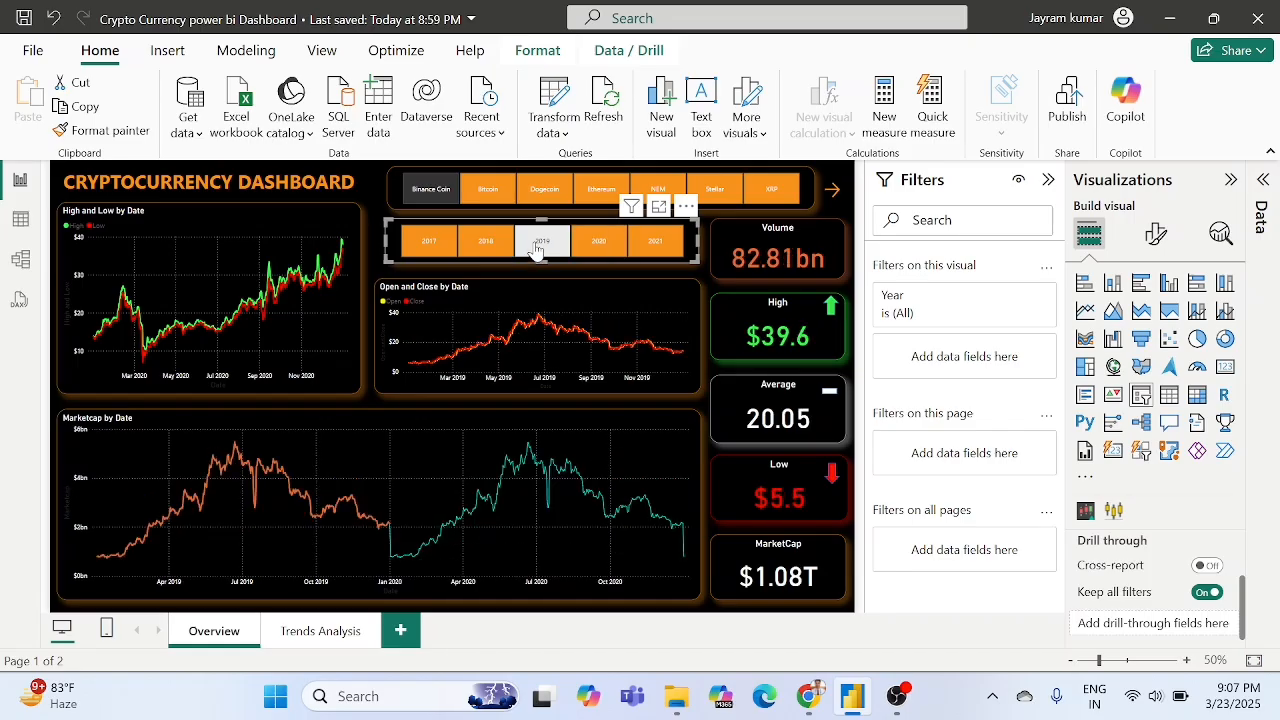
pyautogui.click(666, 240)
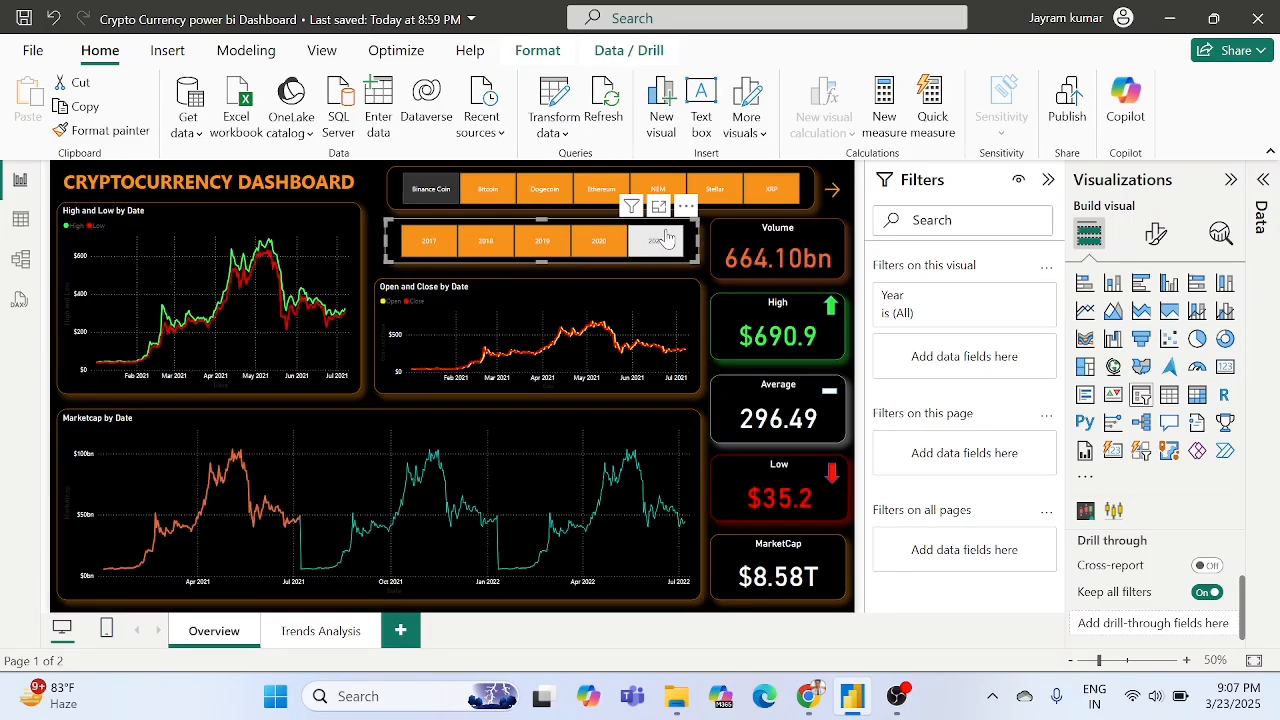
pyautogui.click(704, 286)
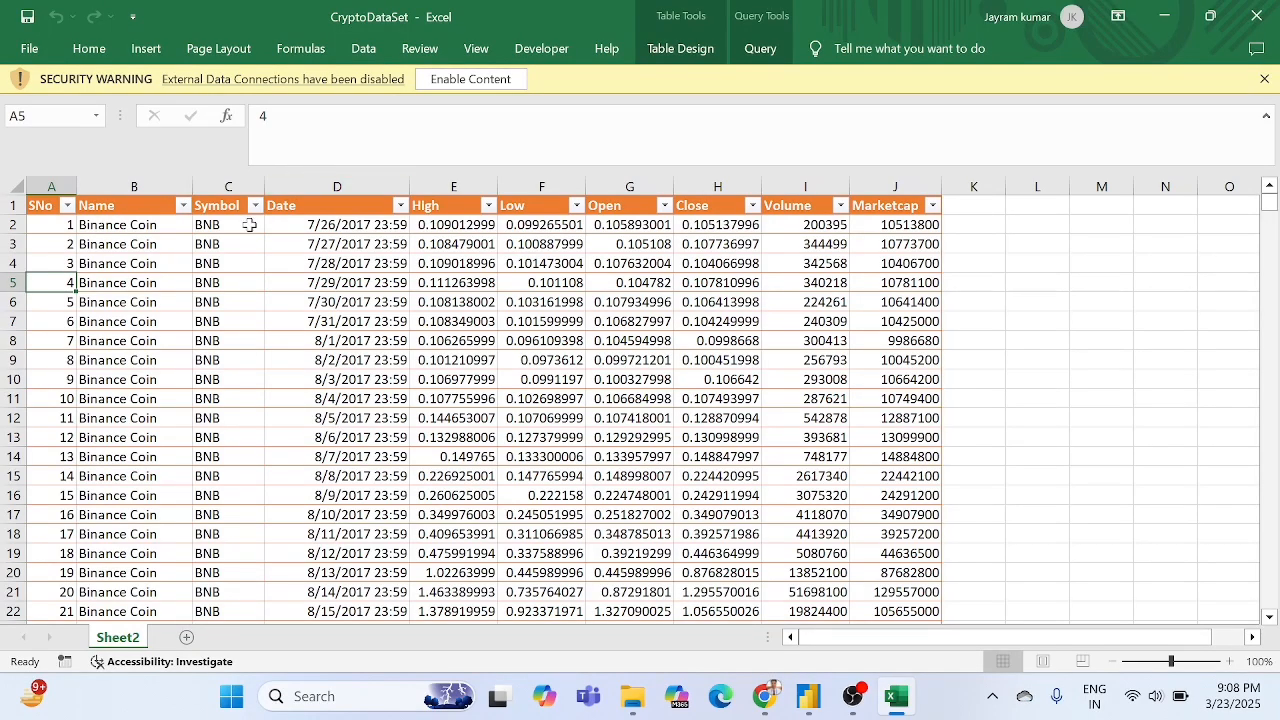
# Examine the CryptoDataSet table in Excel, covering its overall extent and the SNo and Name columns.
pyautogui.click(128, 281)
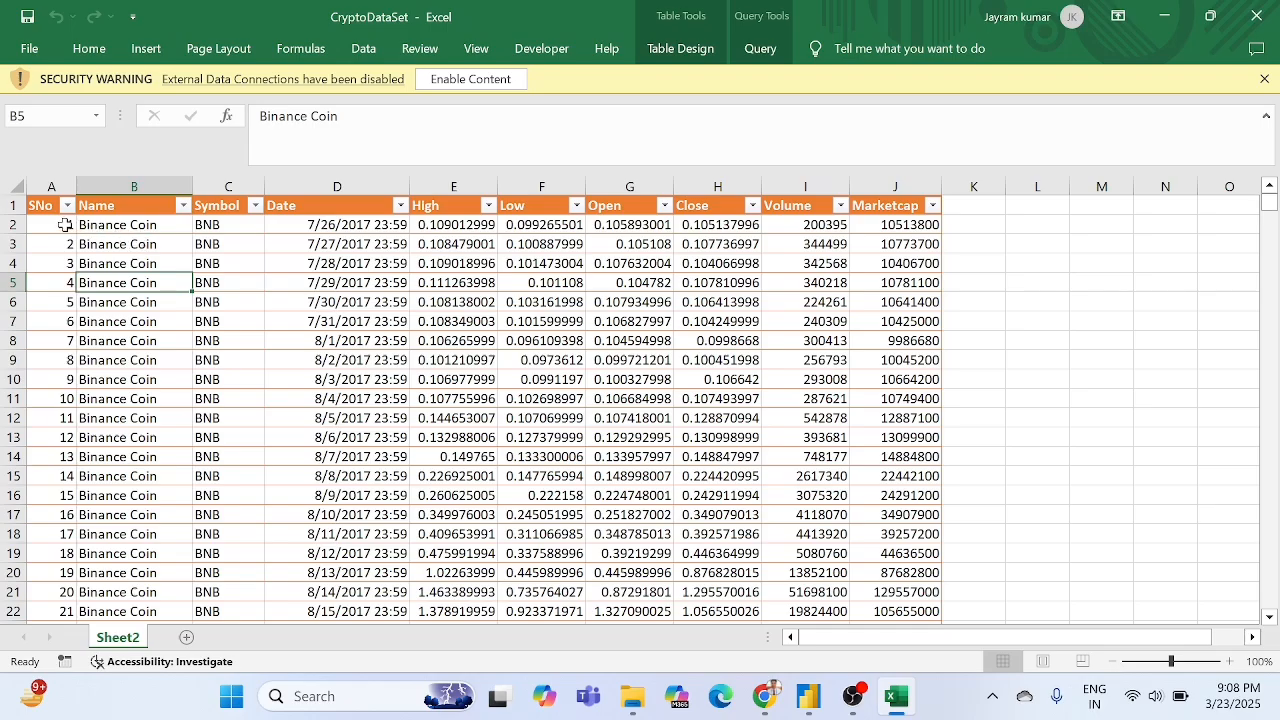
pyautogui.moveTo(44, 206); pyautogui.dragTo(873, 414)
pyautogui.click(873, 414)
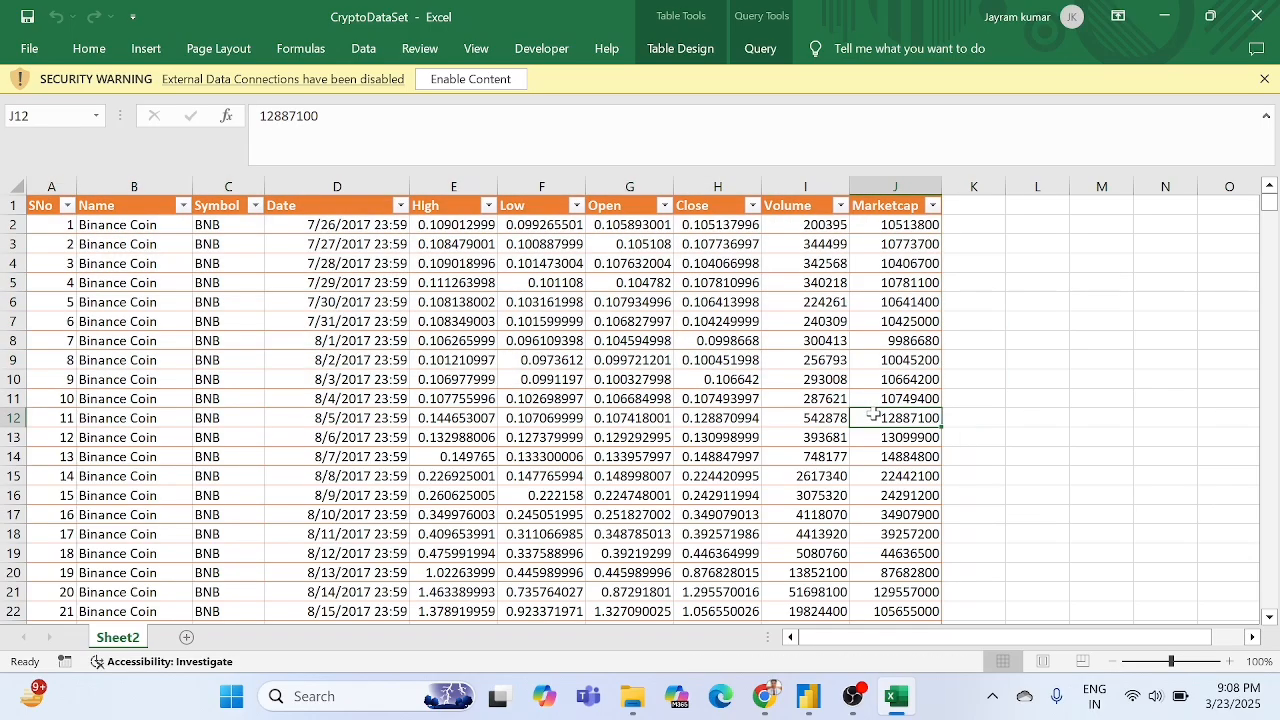
pyautogui.click(495, 383)
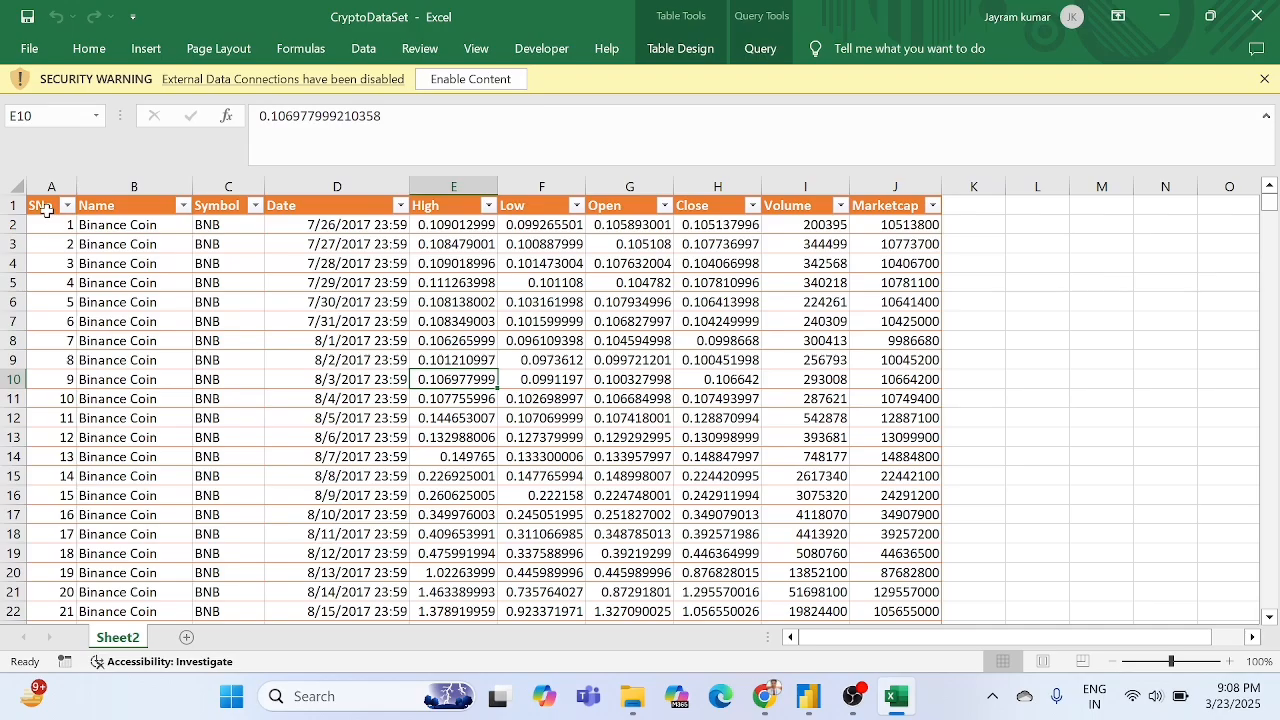
pyautogui.moveTo(46, 210); pyautogui.dragTo(62, 402)
pyautogui.click(142, 305)
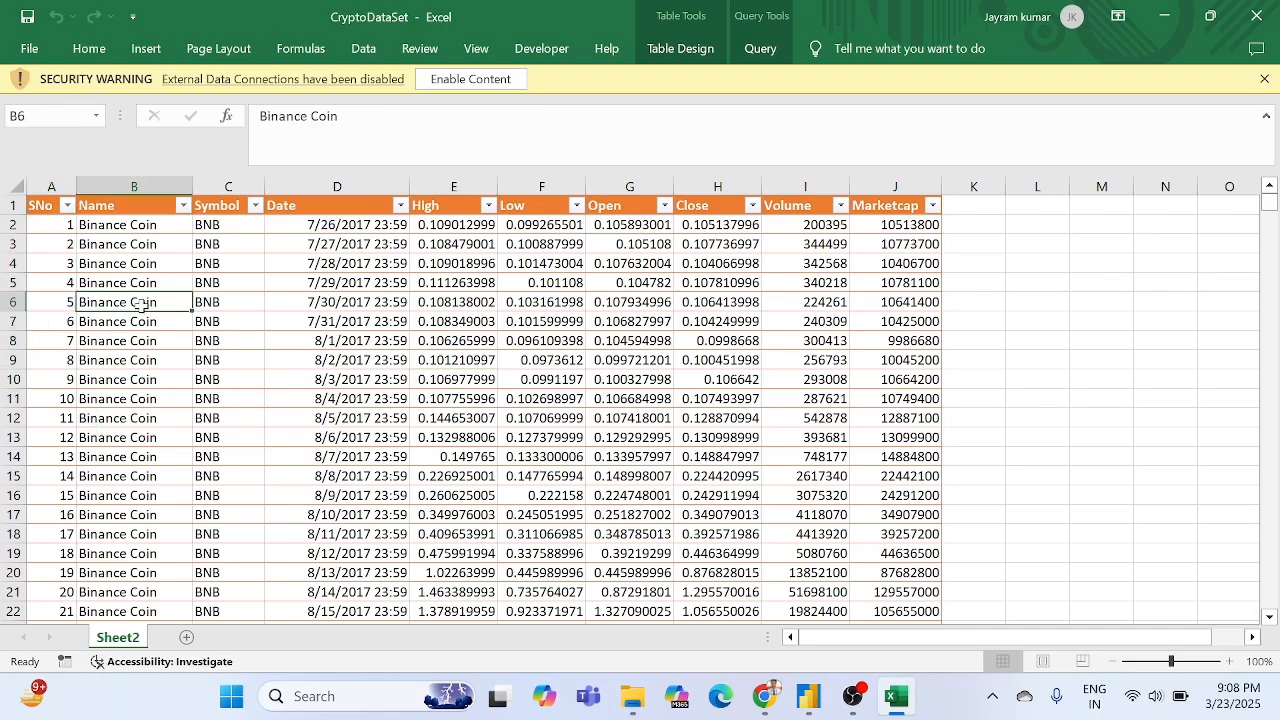
pyautogui.click(124, 205)
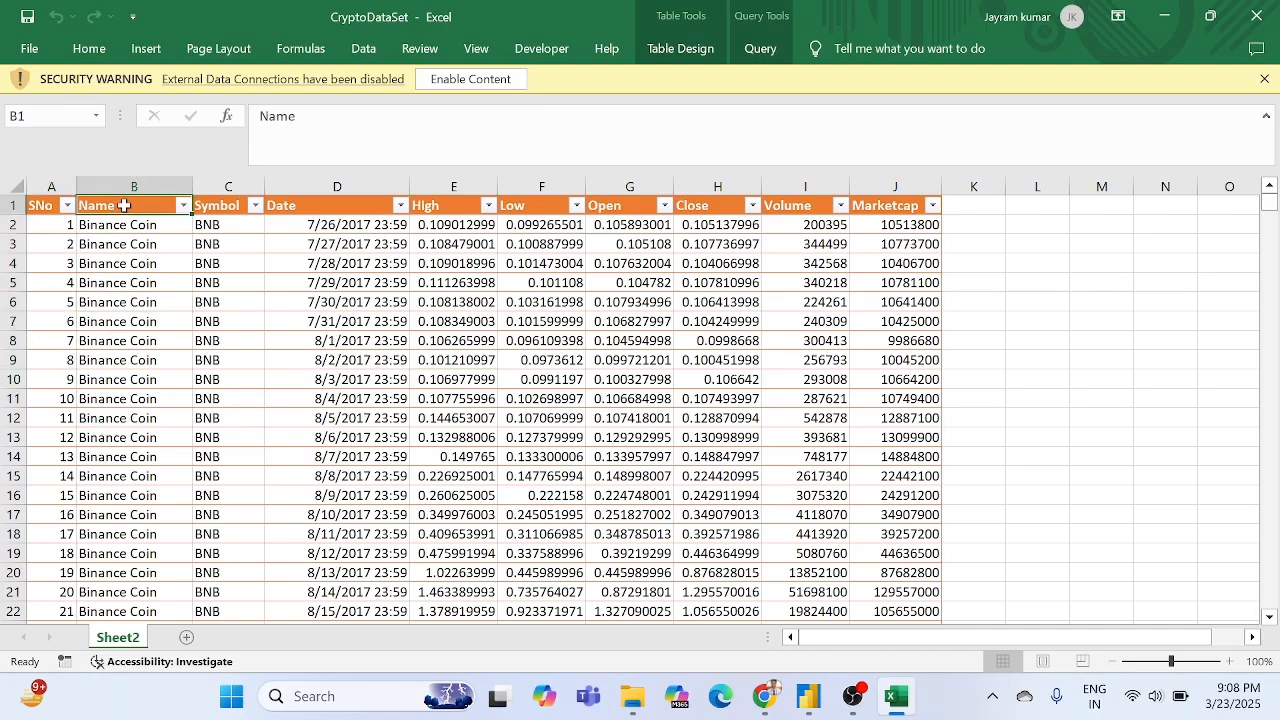
pyautogui.moveTo(124, 205); pyautogui.dragTo(114, 362)
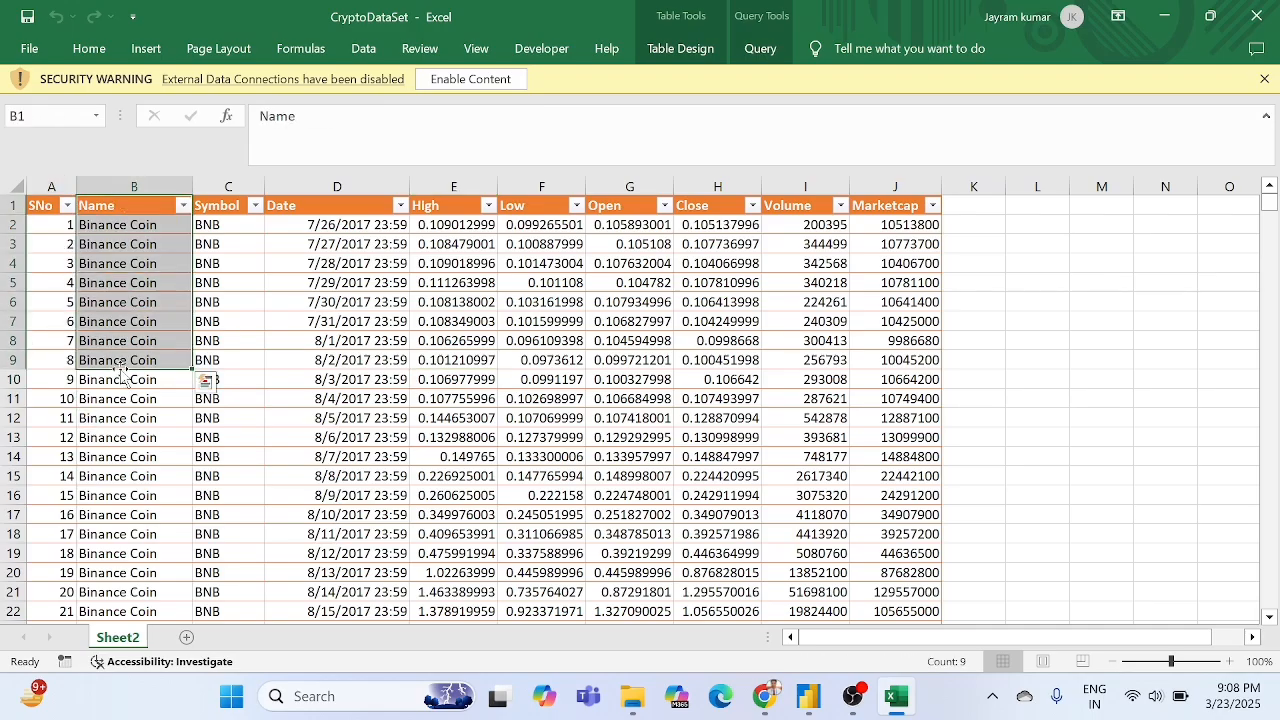
# Review the coin names available in the Name column's filter list and close it without filtering.
pyautogui.click(183, 206)
pyautogui.scroll(-2, 136, 461)
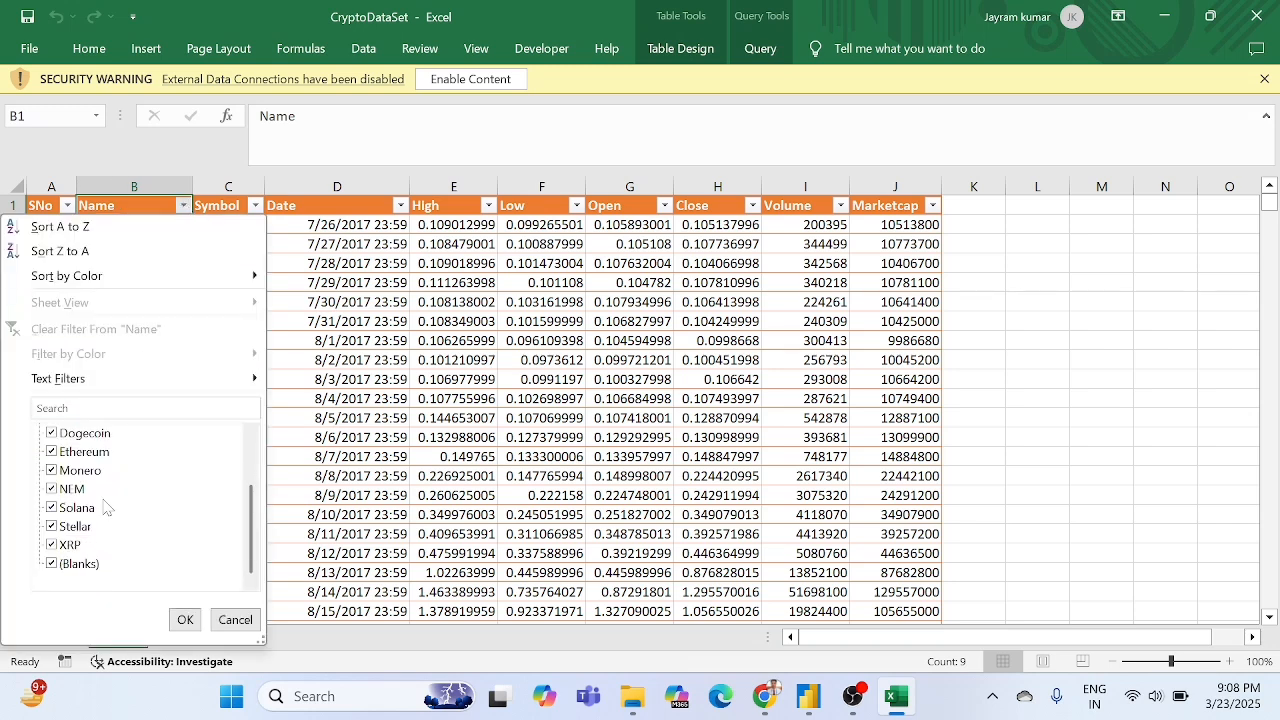
pyautogui.scroll(2, 107, 507)
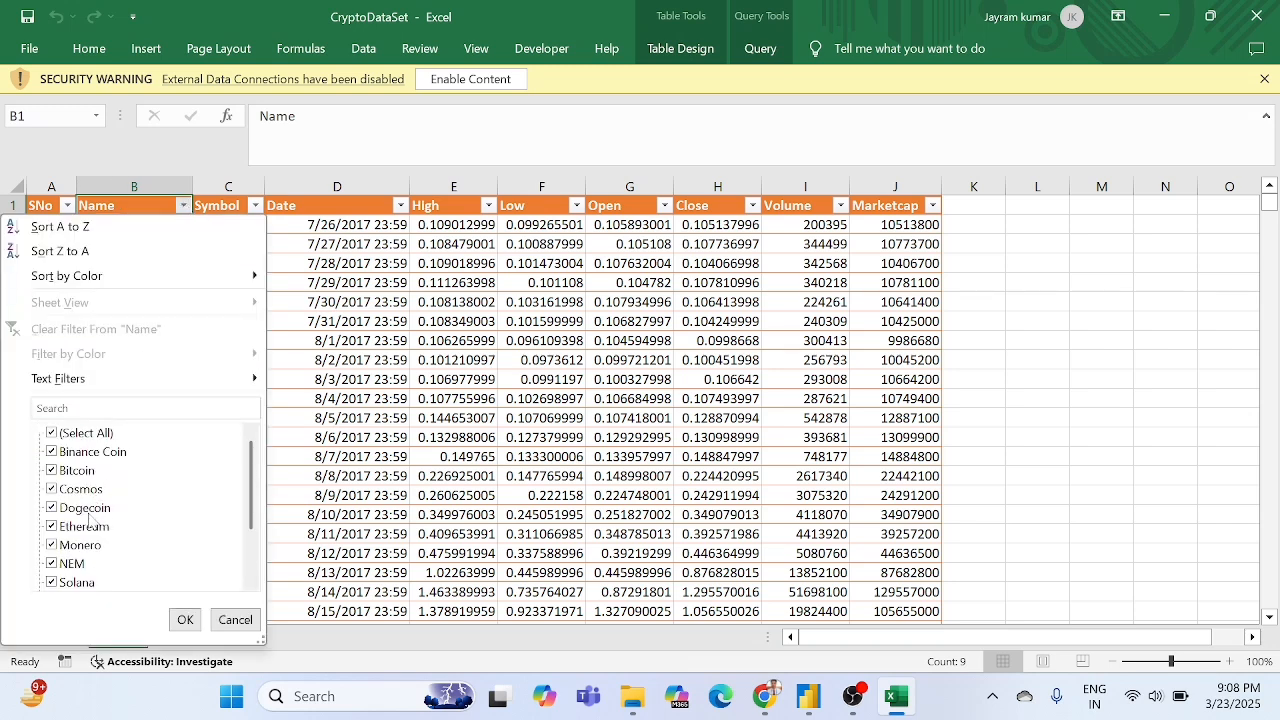
pyautogui.click(236, 621)
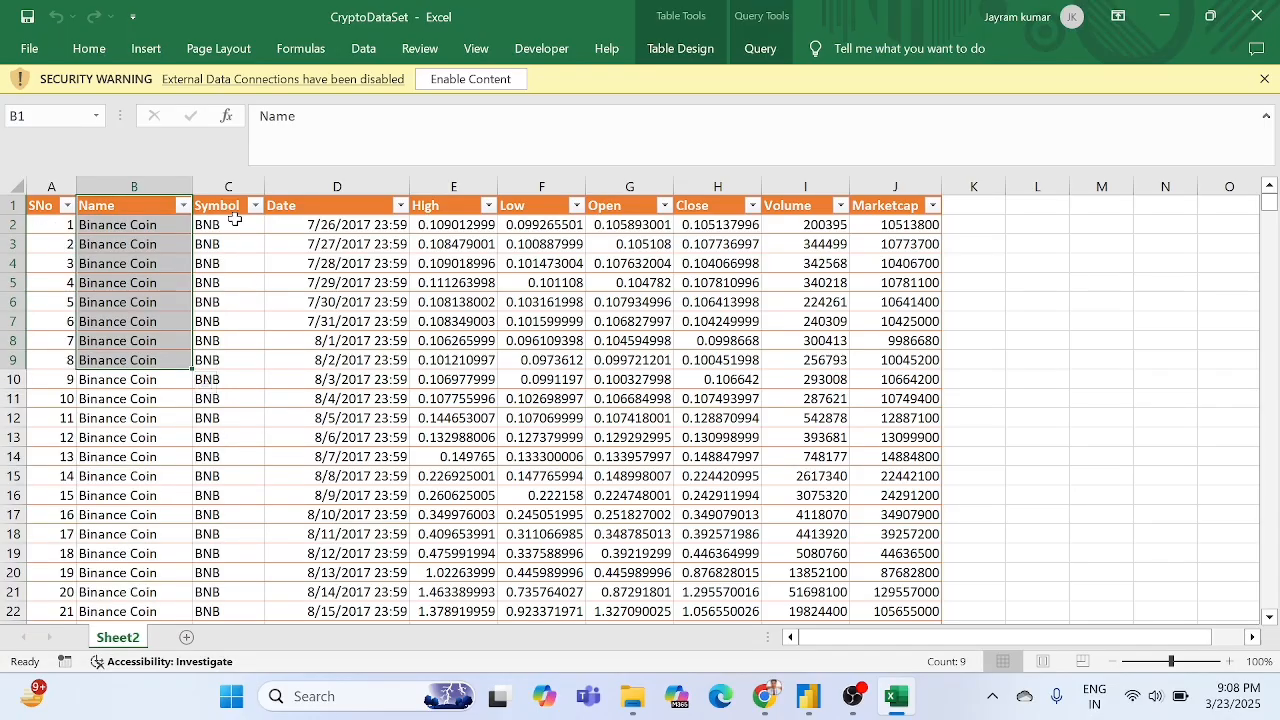
# Examine the remaining dataset columns one by one: Symbol, Date, High, Low, Open, Close, Volume and Marketcap.
pyautogui.moveTo(228, 207); pyautogui.dragTo(240, 400)
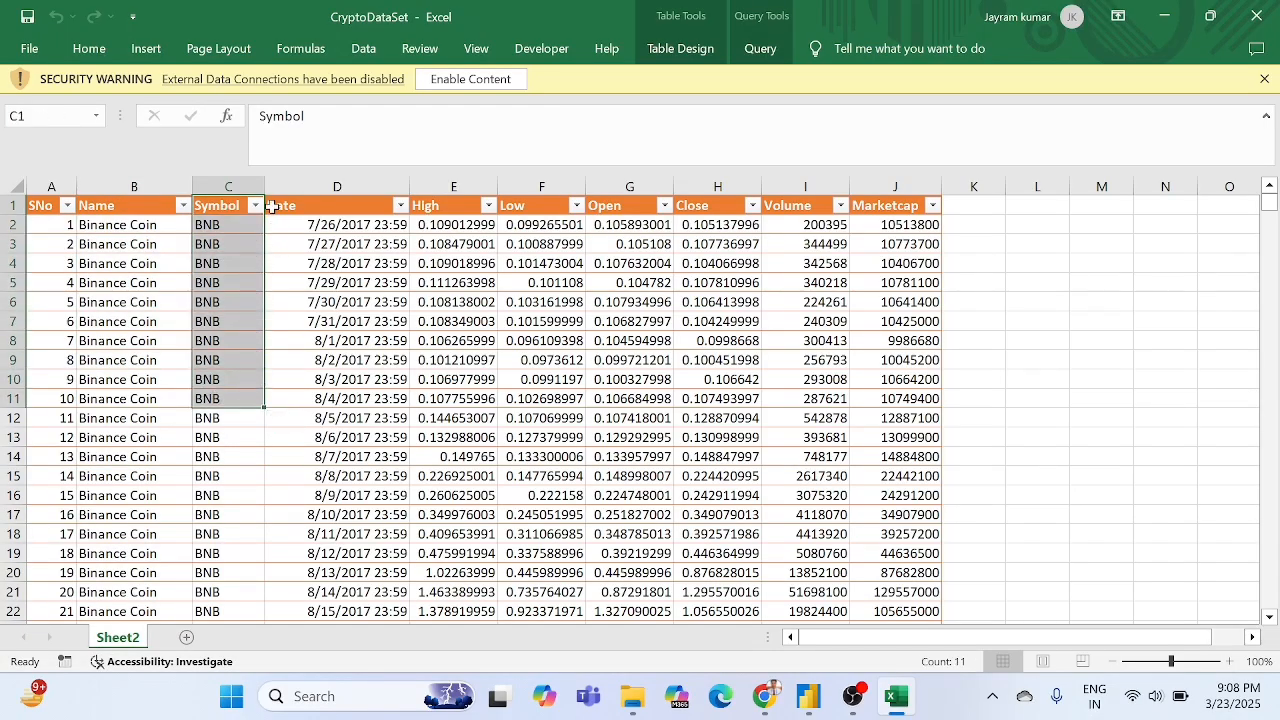
pyautogui.click(338, 228)
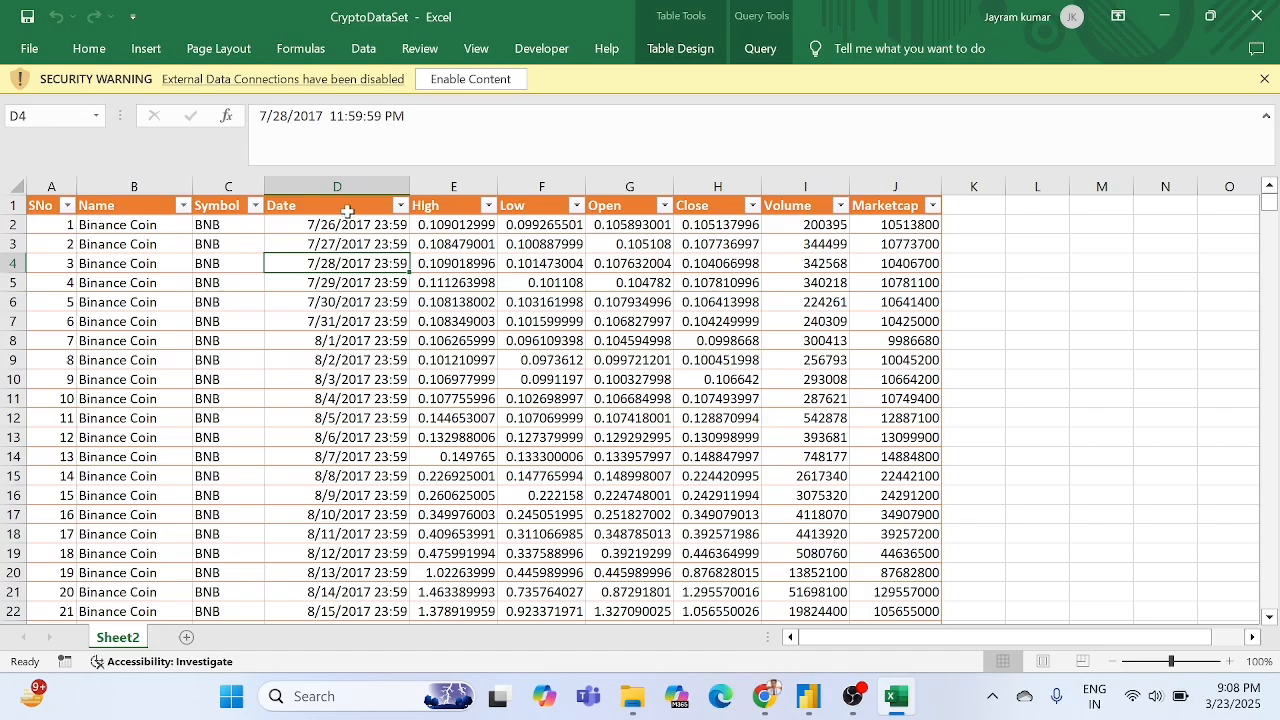
pyautogui.moveTo(345, 208); pyautogui.dragTo(345, 320)
pyautogui.click(442, 280)
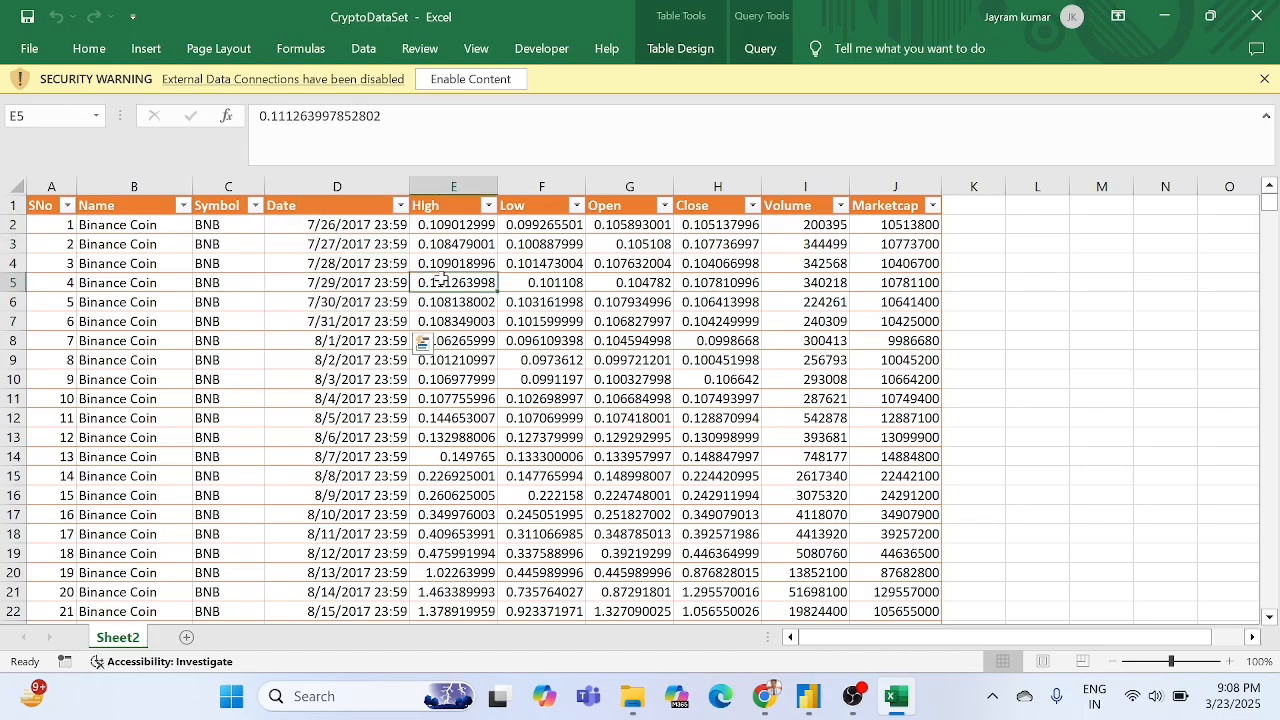
pyautogui.click(537, 261)
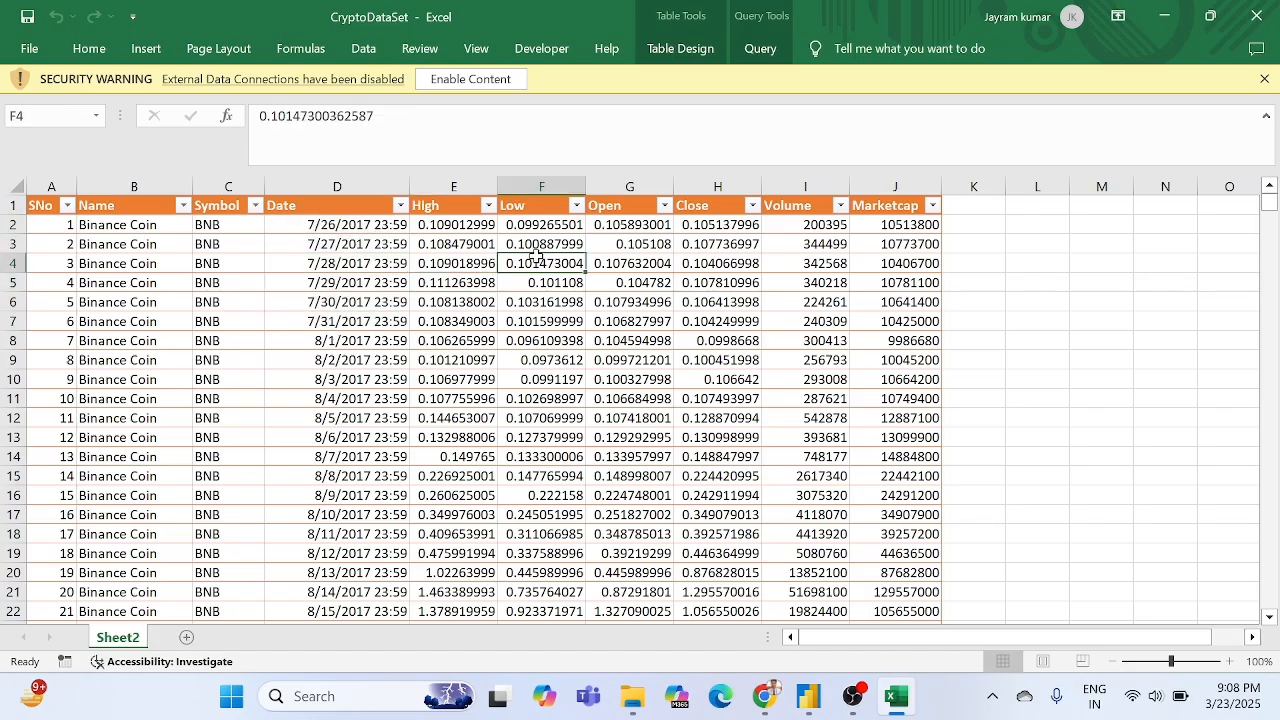
pyautogui.click(628, 258)
pyautogui.click(746, 258)
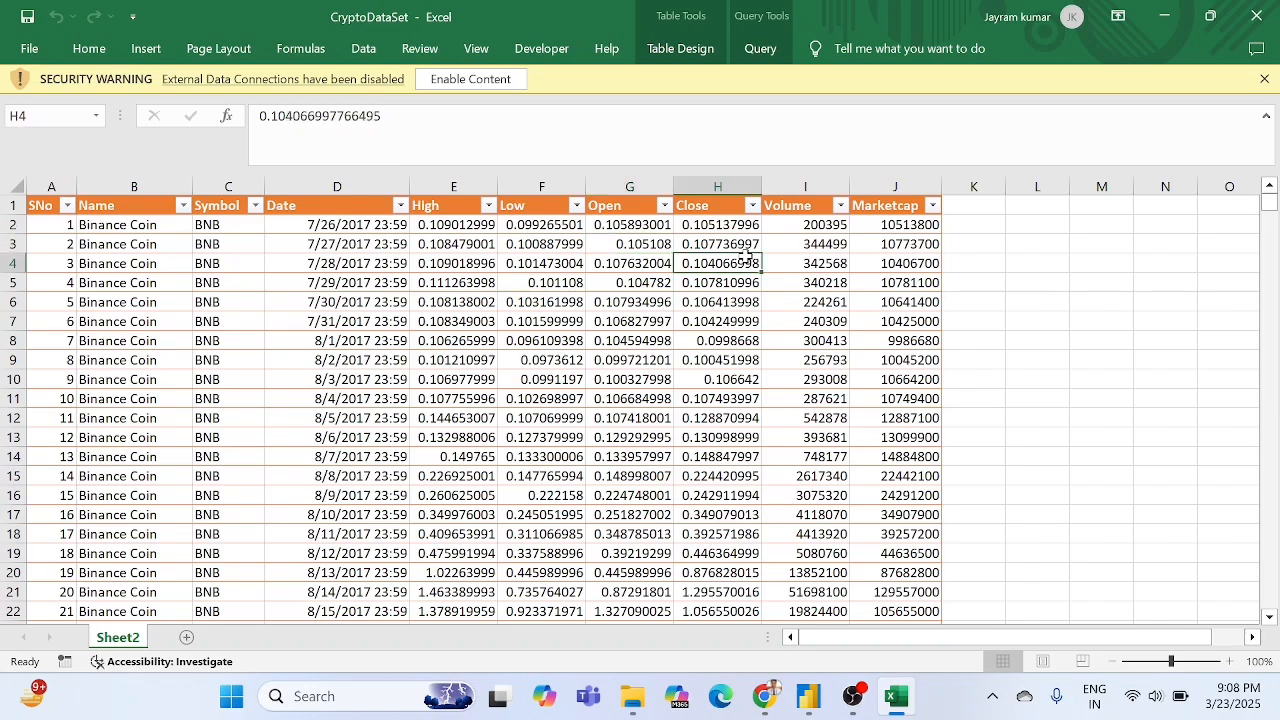
pyautogui.click(842, 258)
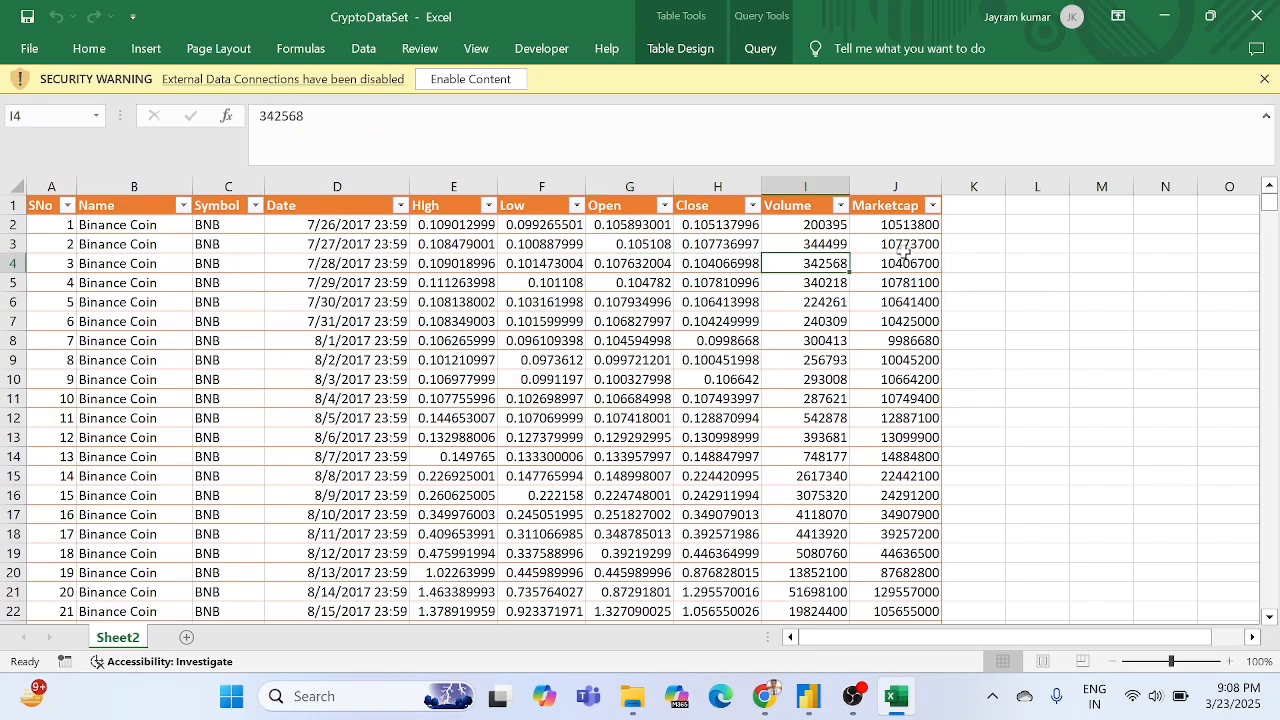
pyautogui.click(862, 250)
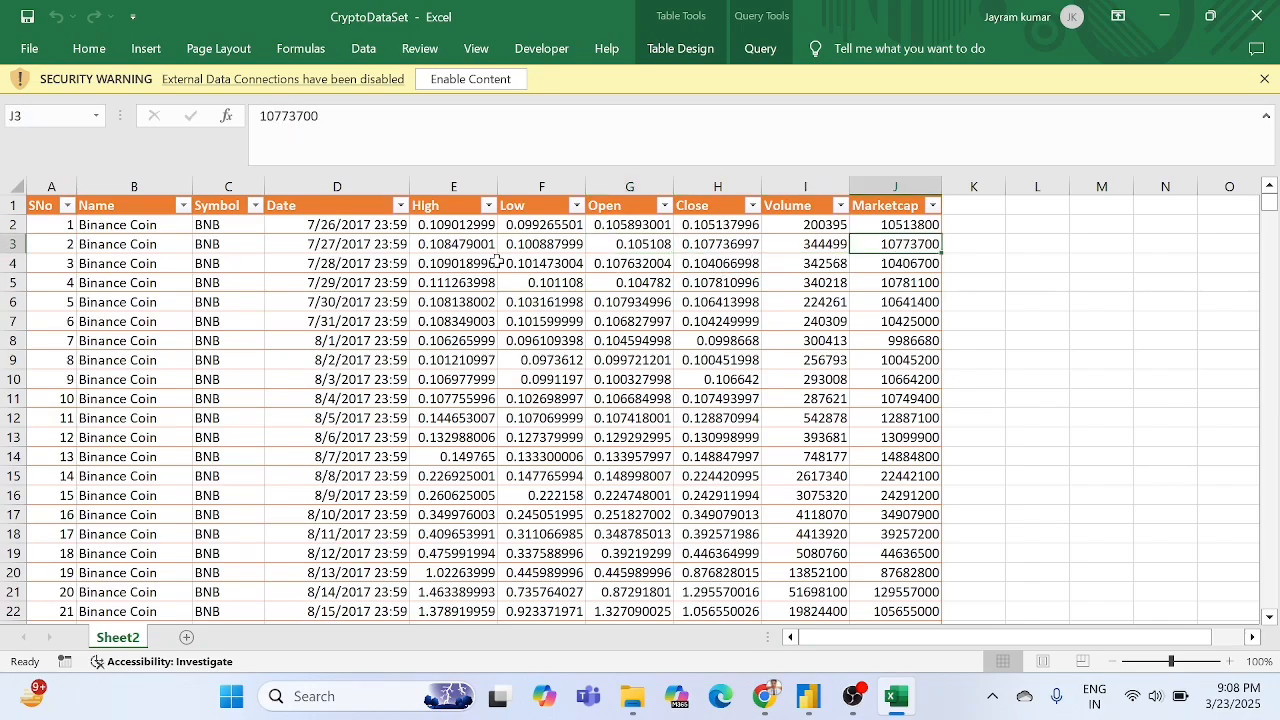
pyautogui.moveTo(495, 262); pyautogui.dragTo(730, 340)
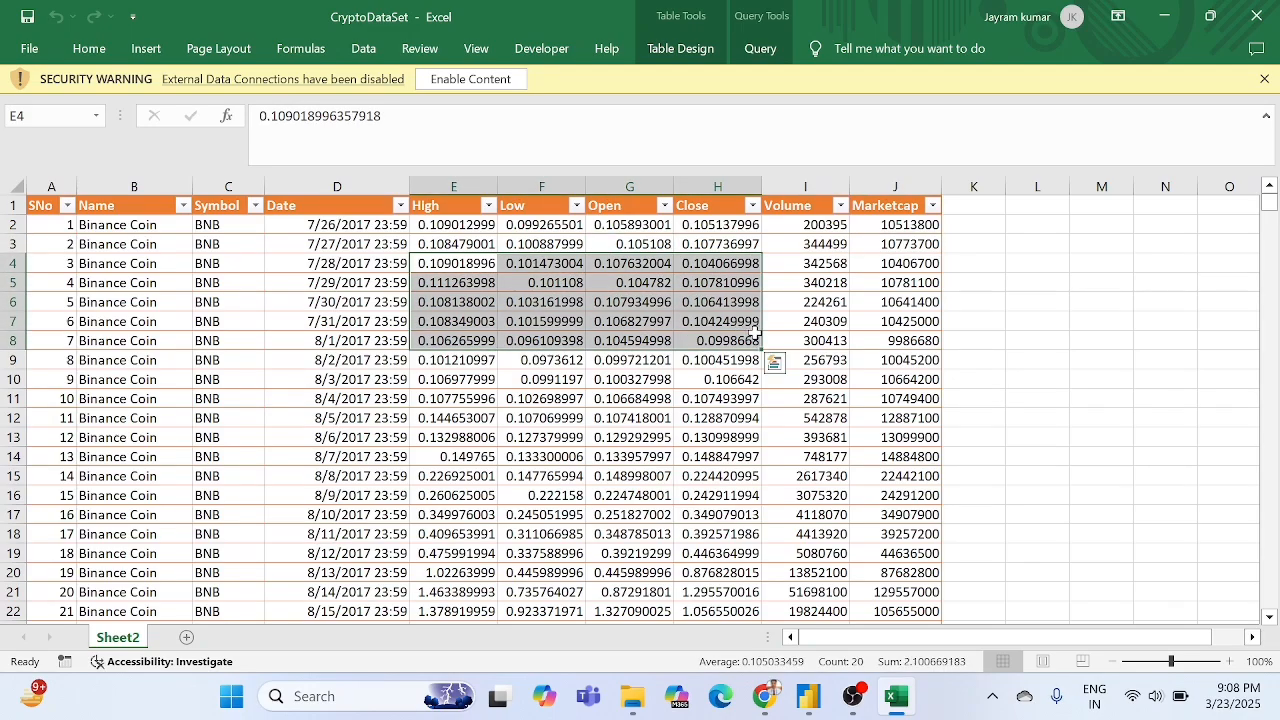
pyautogui.click(140, 298)
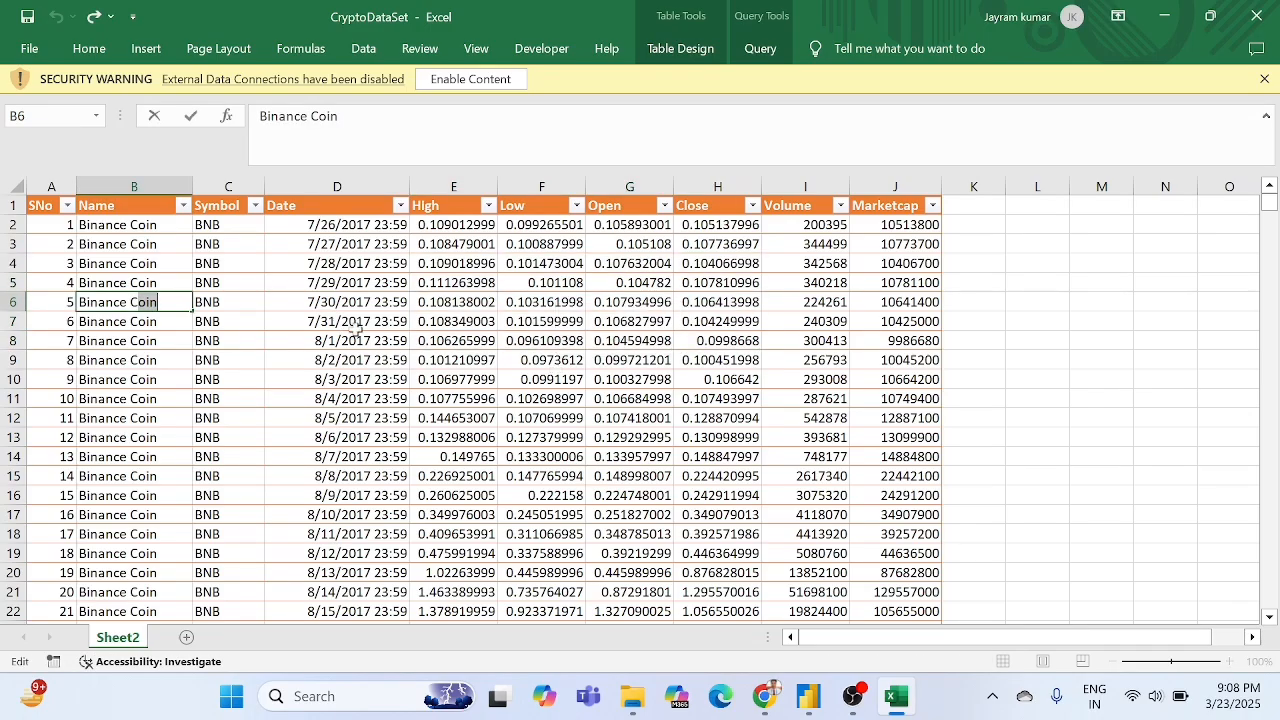
pyautogui.click(312, 320)
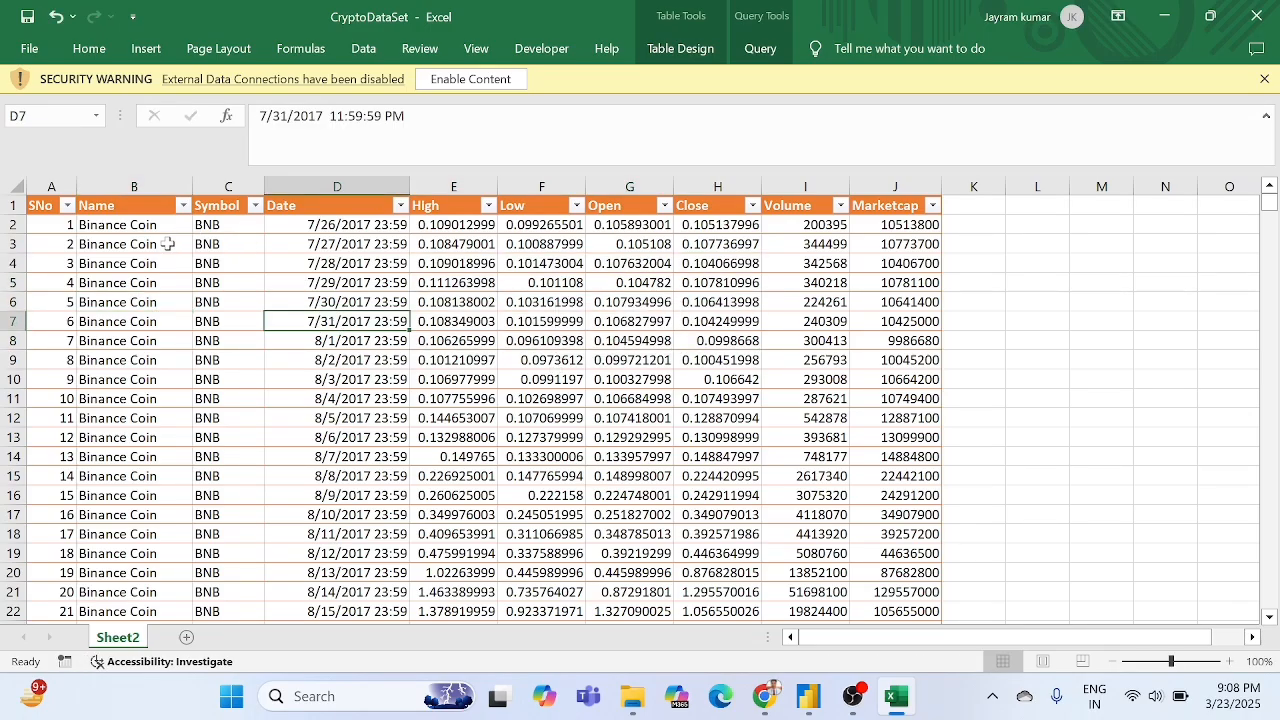
pyautogui.moveTo(170, 243); pyautogui.dragTo(544, 294)
pyautogui.click(461, 379)
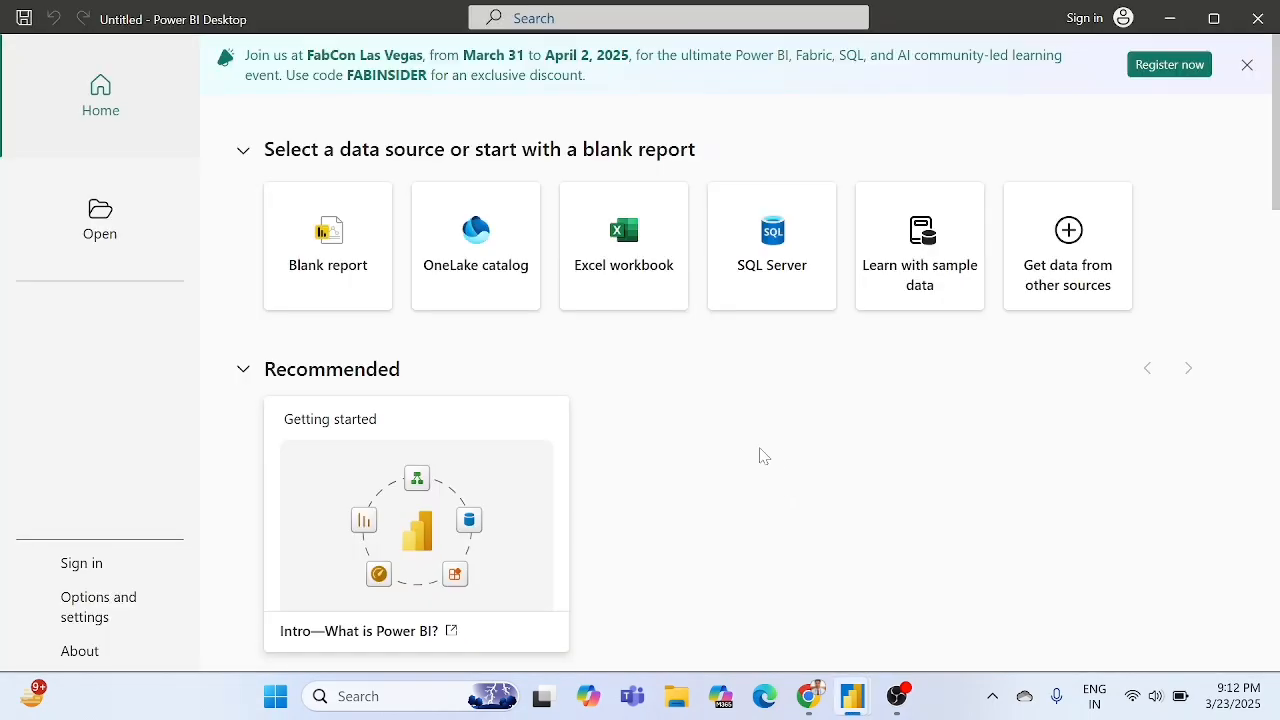
# In Power BI Desktop, import the CryptoDataSet sheet from the CryptoDataSet Excel workbook and open it in Power Query for transformation.
pyautogui.click(634, 277)
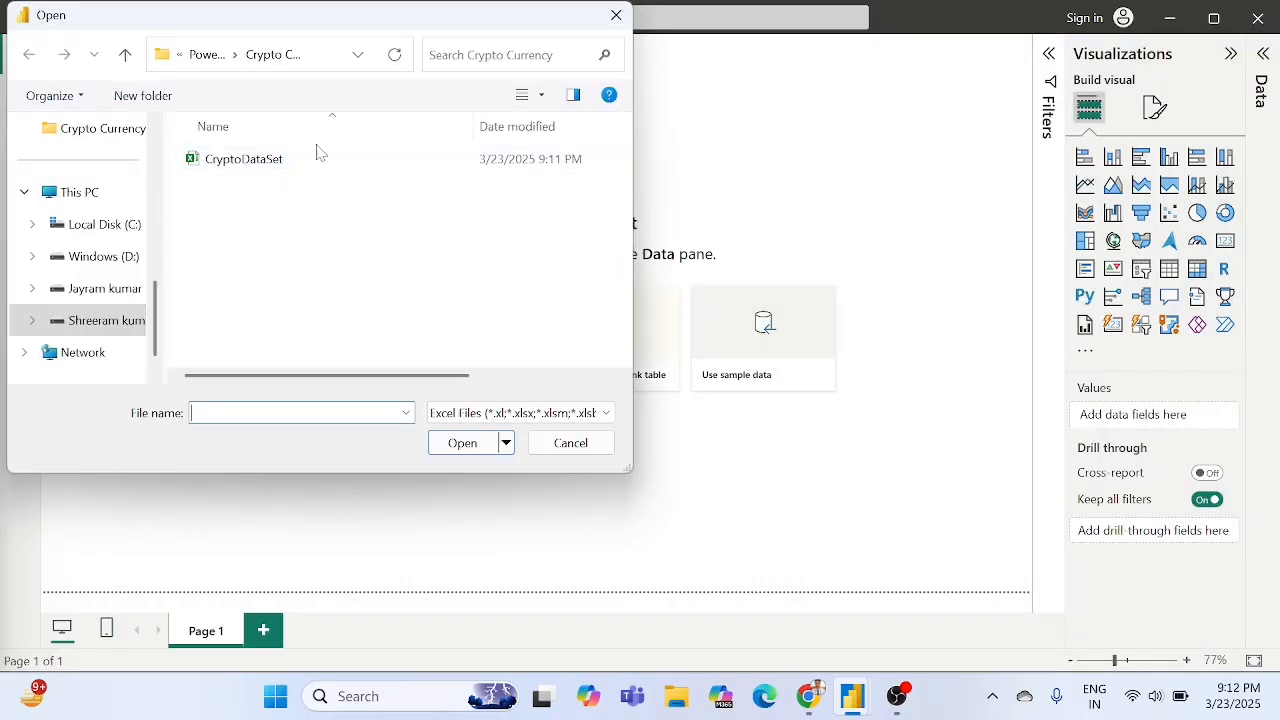
pyautogui.doubleClick(284, 168)
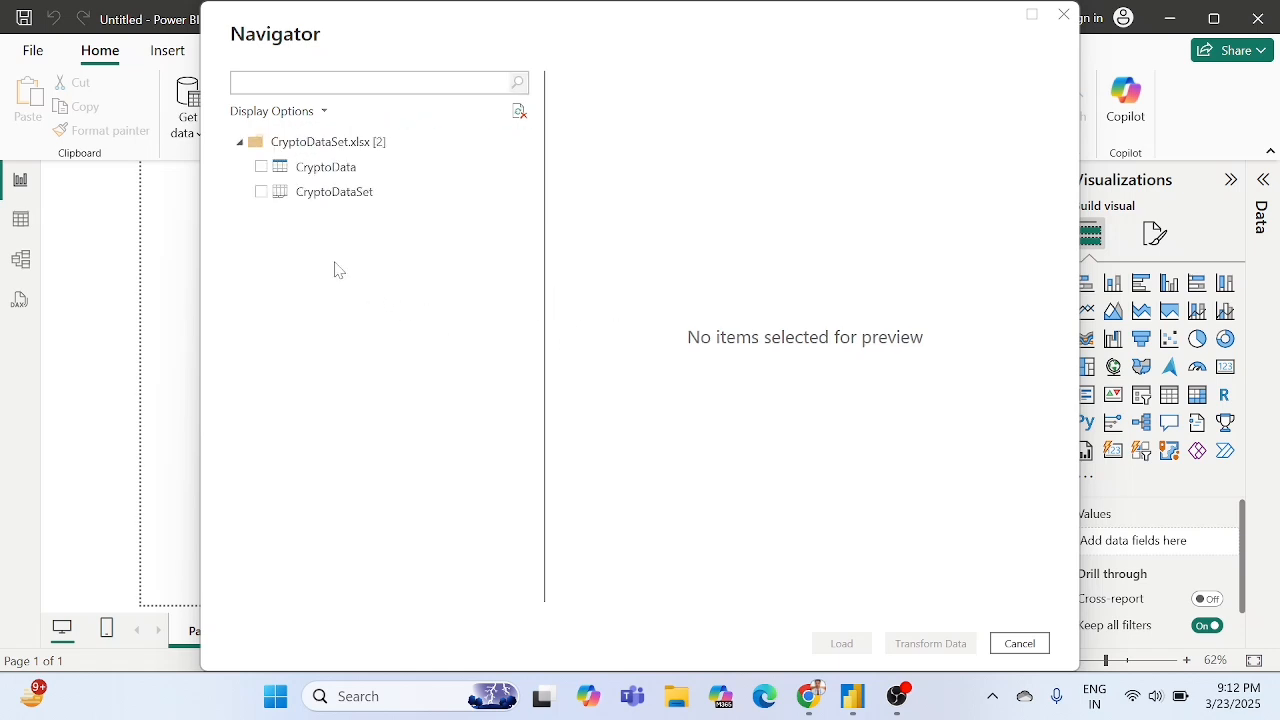
pyautogui.click(260, 192)
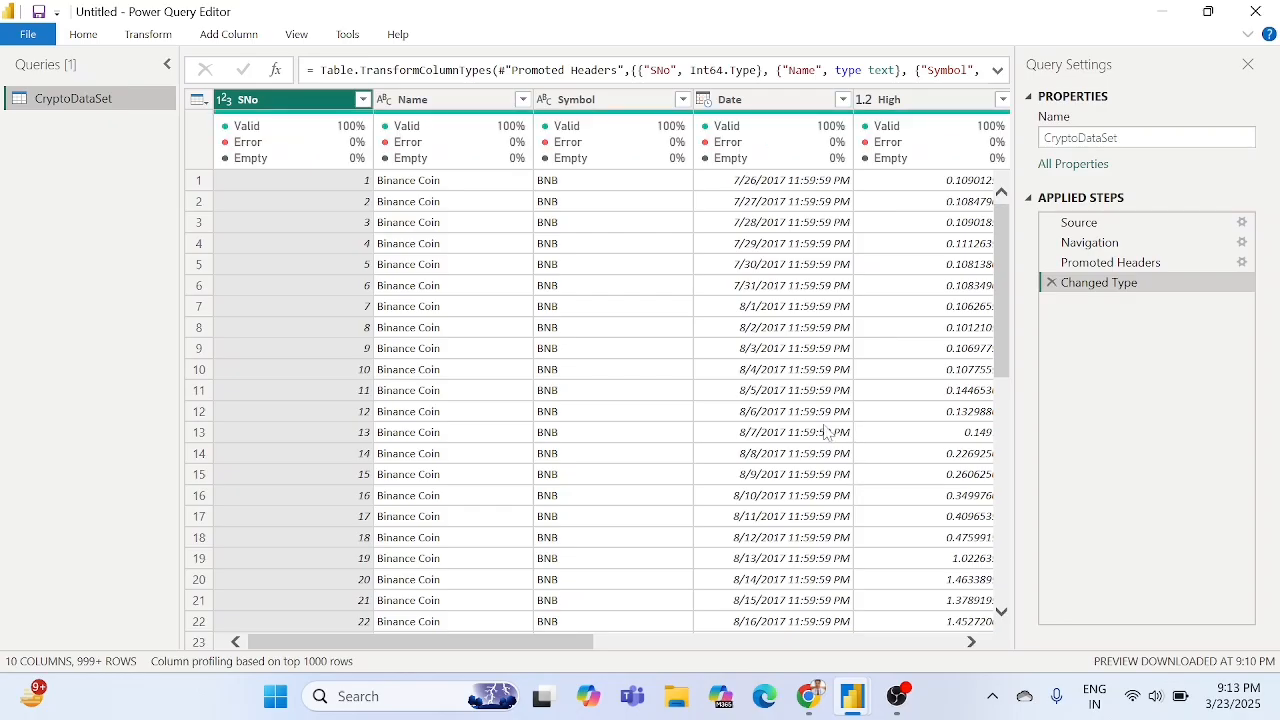
# Examine the imported query's columns from SNo through Marketcap, including their data types and valid, error and empty percentages.
pyautogui.hscroll(8, 828, 432)
pyautogui.hscroll(-8, 828, 432)
pyautogui.hscroll(8, 826, 432)
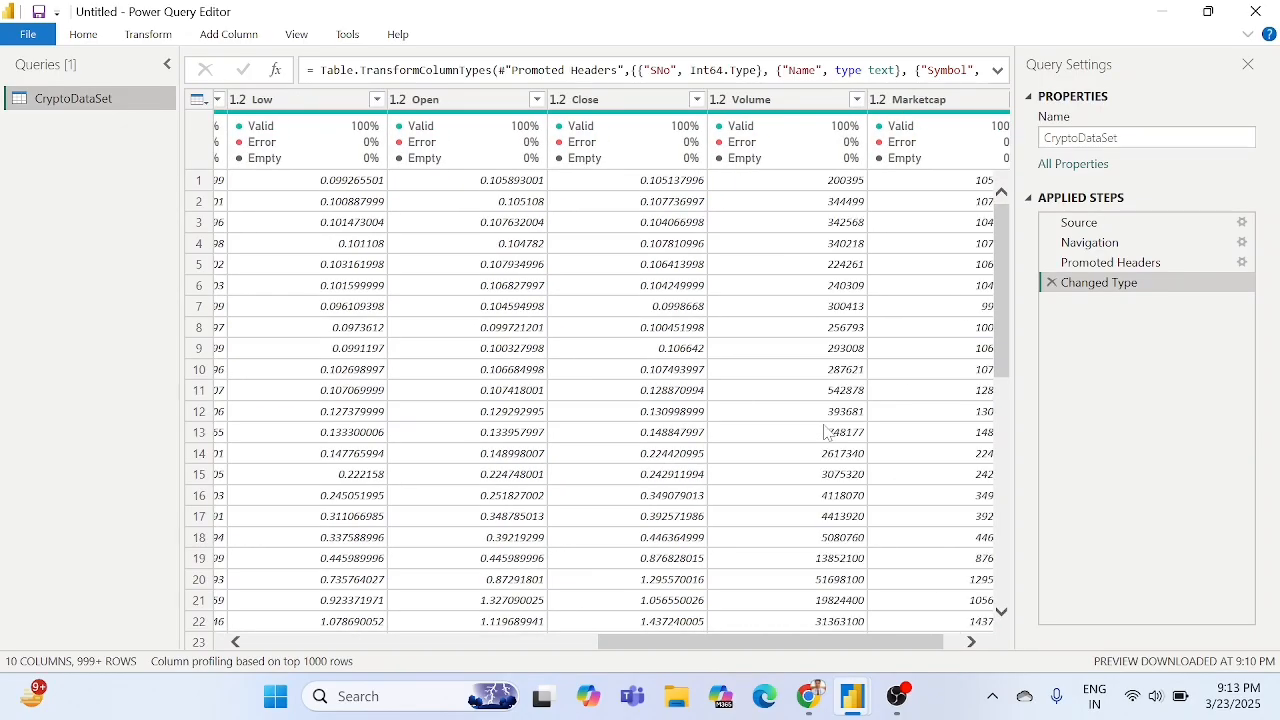
pyautogui.hscroll(1, 826, 432)
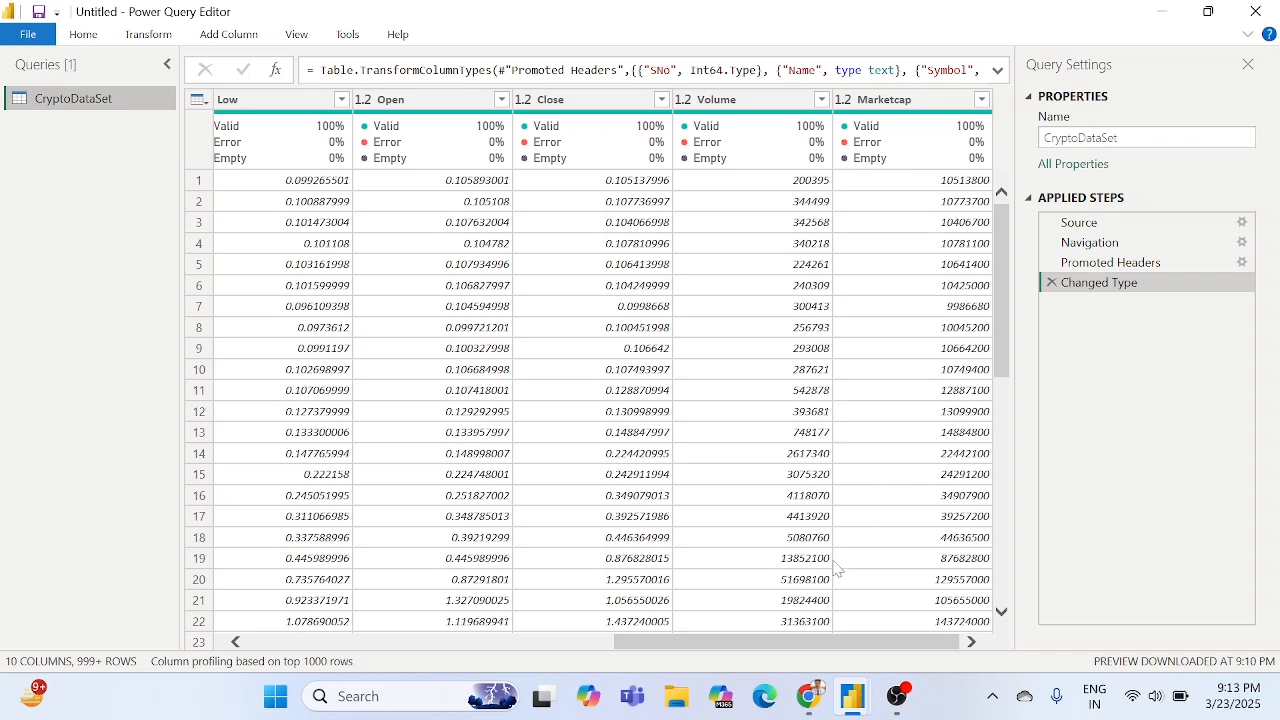
# Switch to Chrome, look through the YouTube playlist "Complete power bi tutorial with projects", and return to Power Query Editor.
pyautogui.click(806, 702)
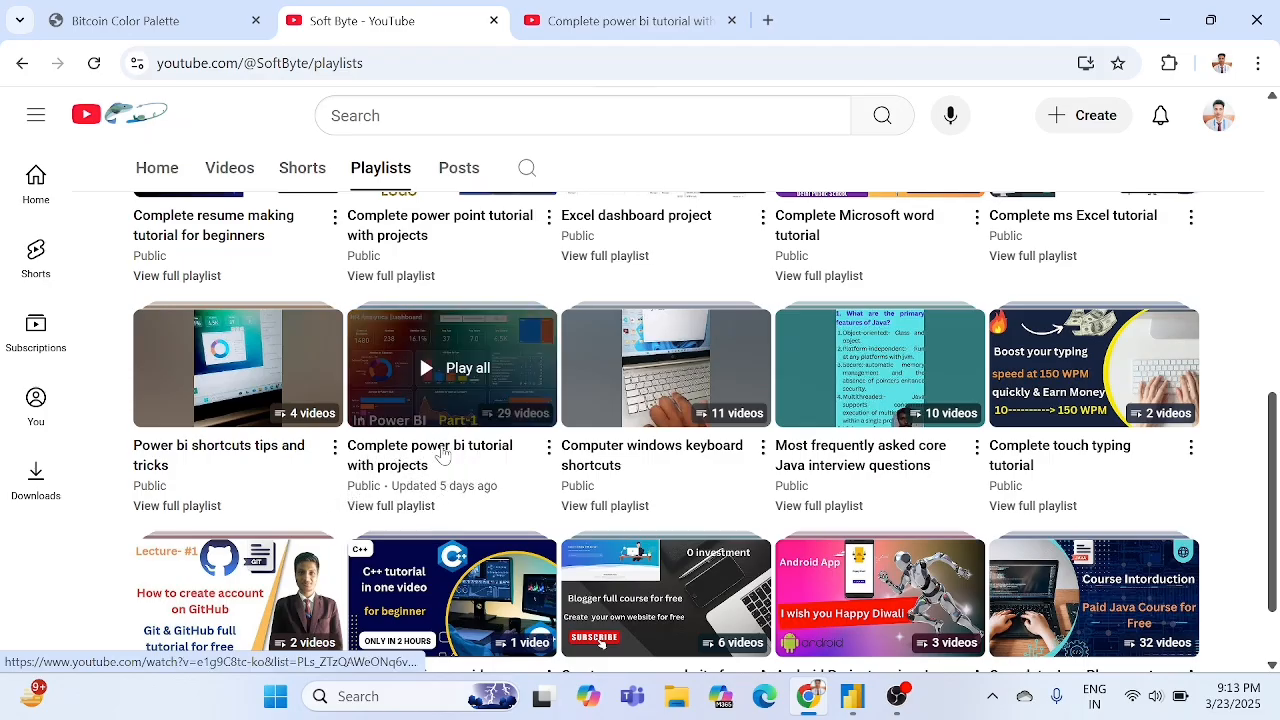
pyautogui.click(624, 10)
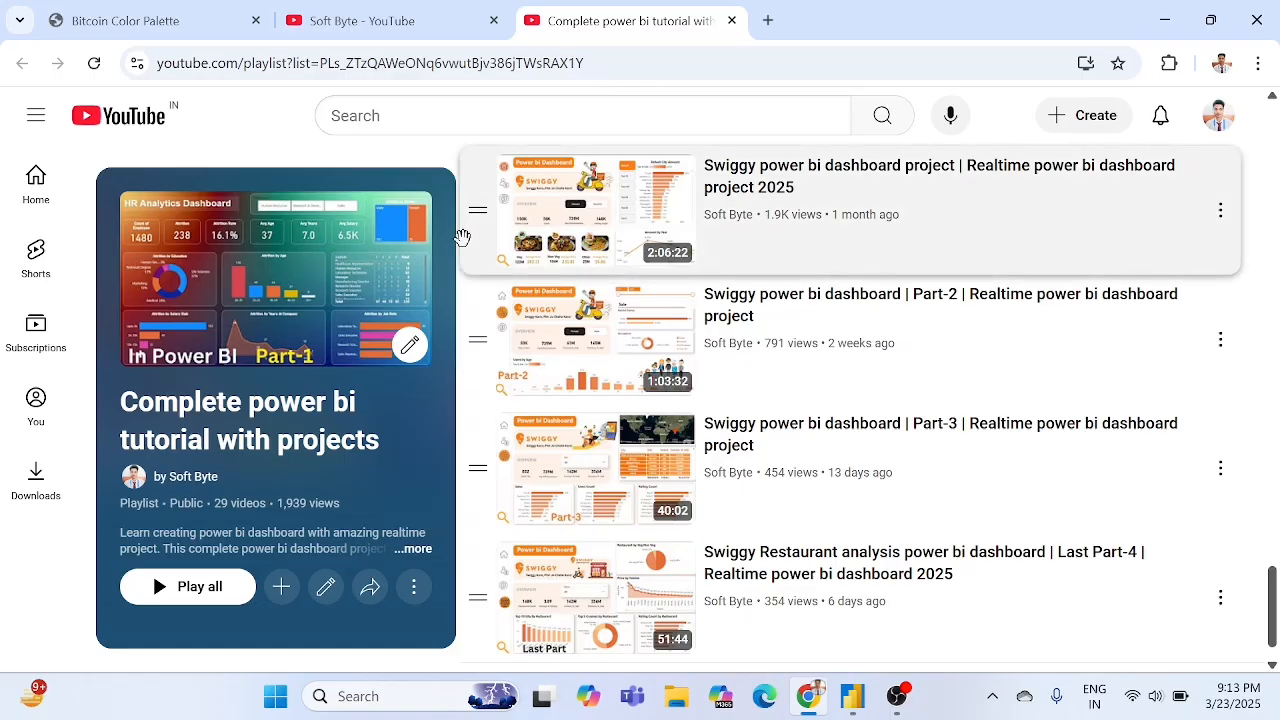
pyautogui.scroll(3, 449, 207)
pyautogui.scroll(-3, 449, 207)
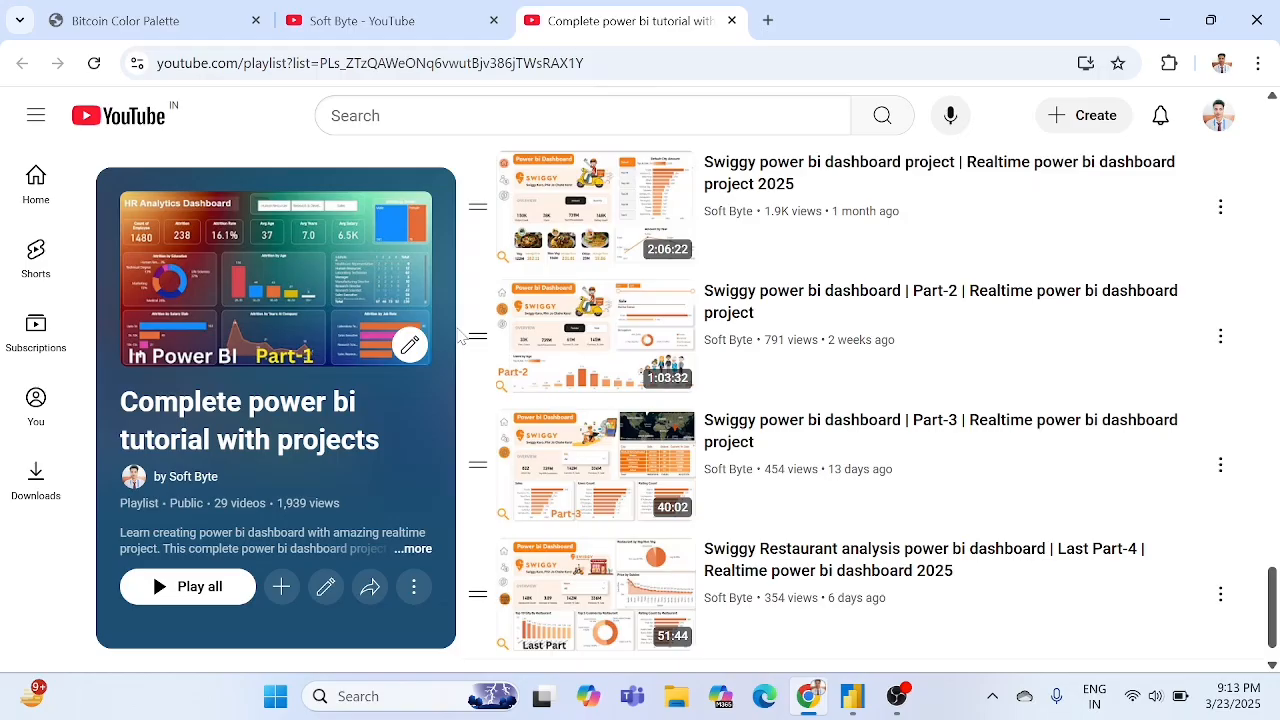
pyautogui.hotkey('alt', 'Tab')
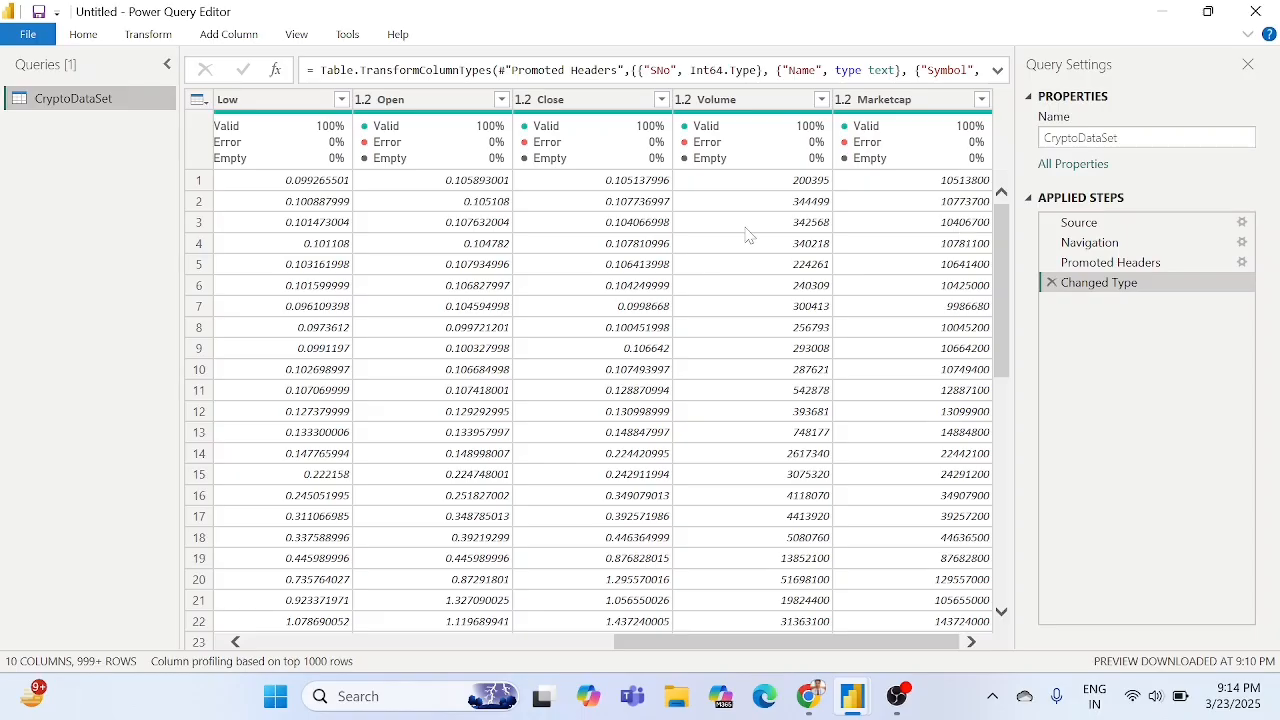
# Load the complete list of coin names in the Name column's filter, review it and close it without filtering.
pyautogui.hscroll(-5, 745, 235)
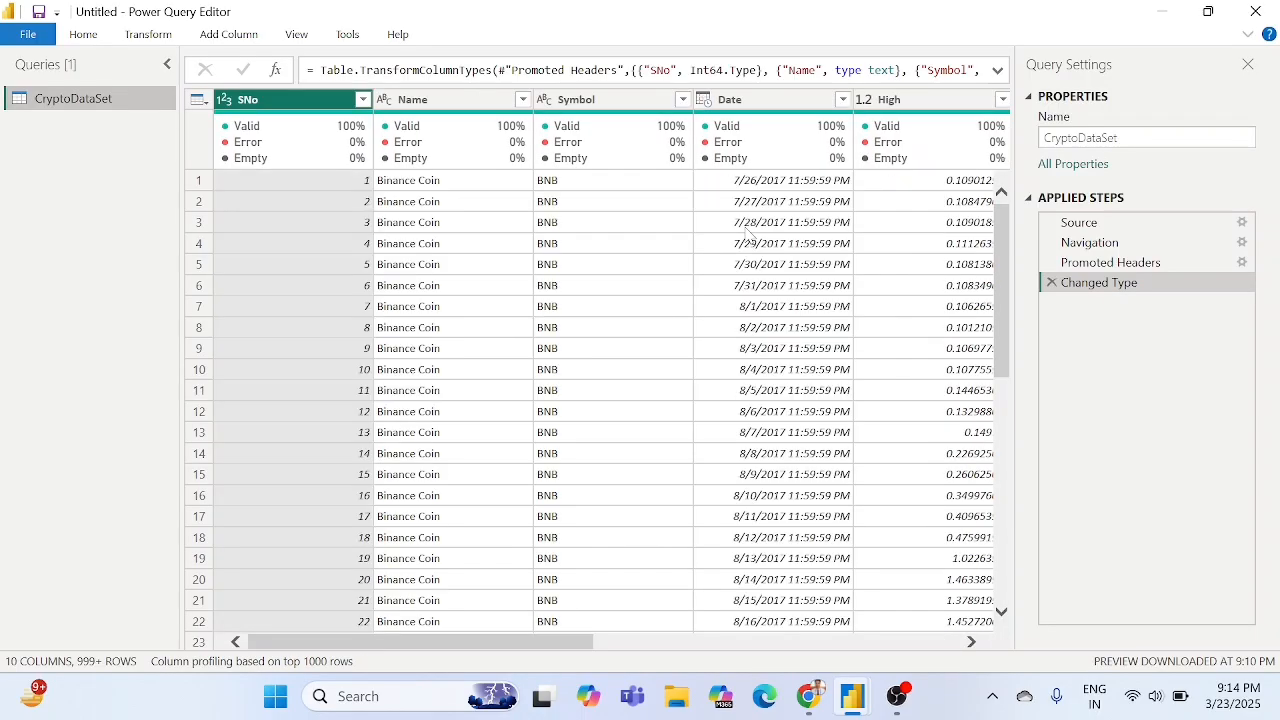
pyautogui.click(467, 208)
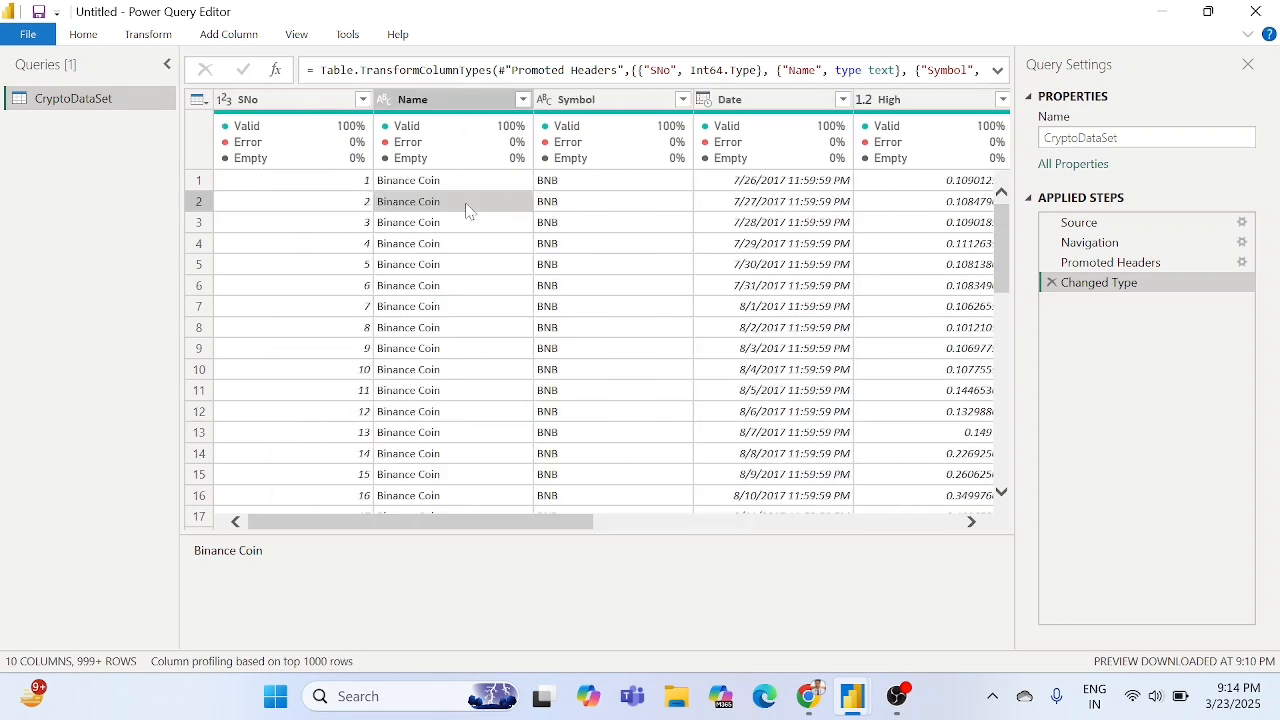
pyautogui.hscroll(5, 467, 208)
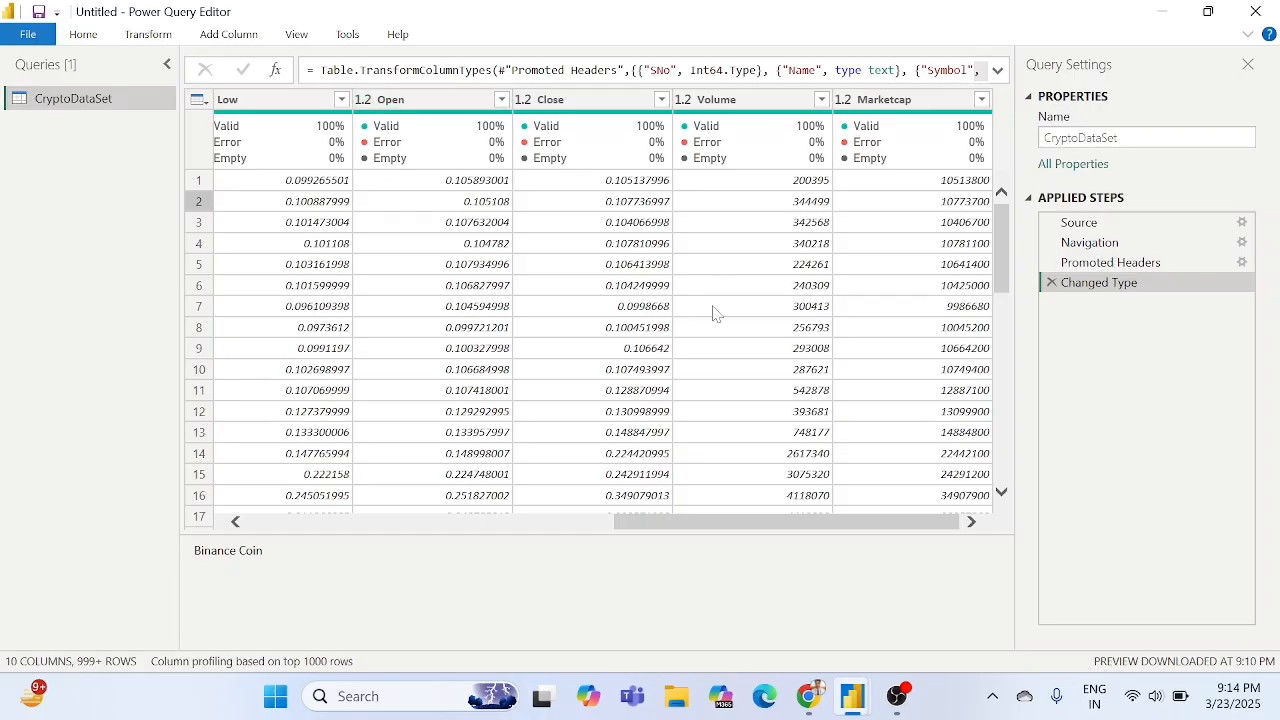
pyautogui.moveTo(725, 530); pyautogui.dragTo(360, 524)
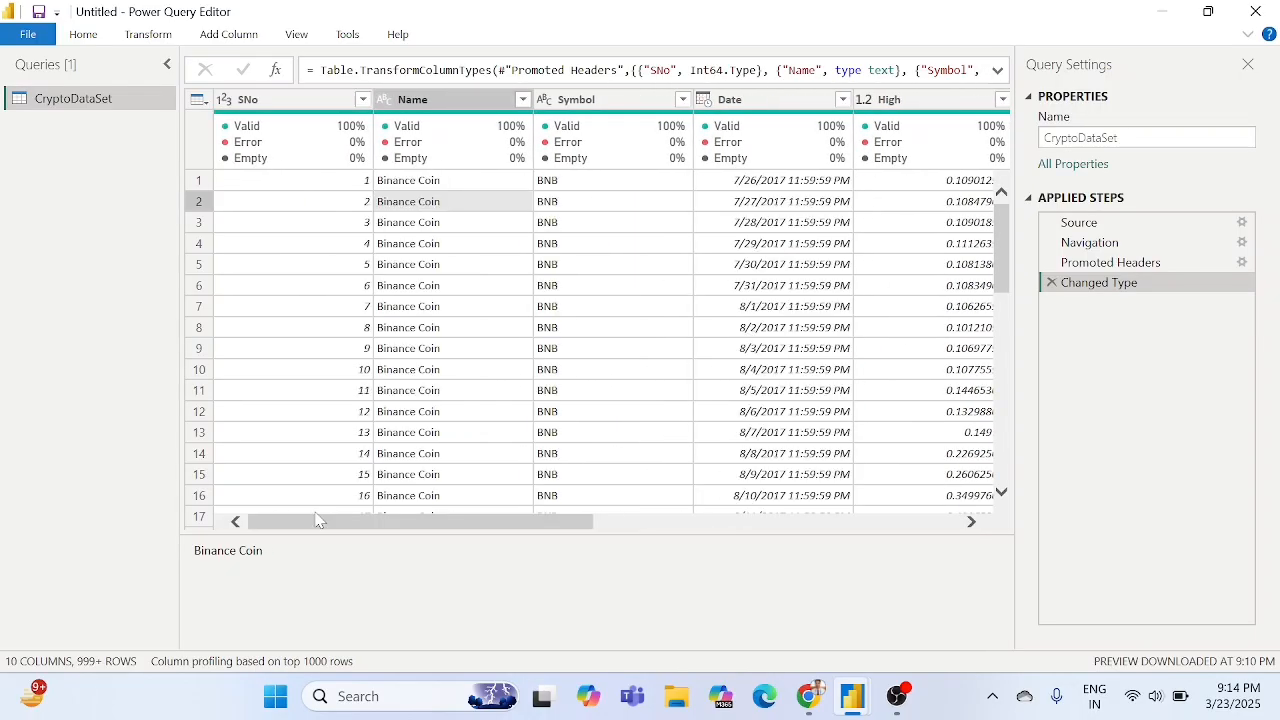
pyautogui.click(523, 100)
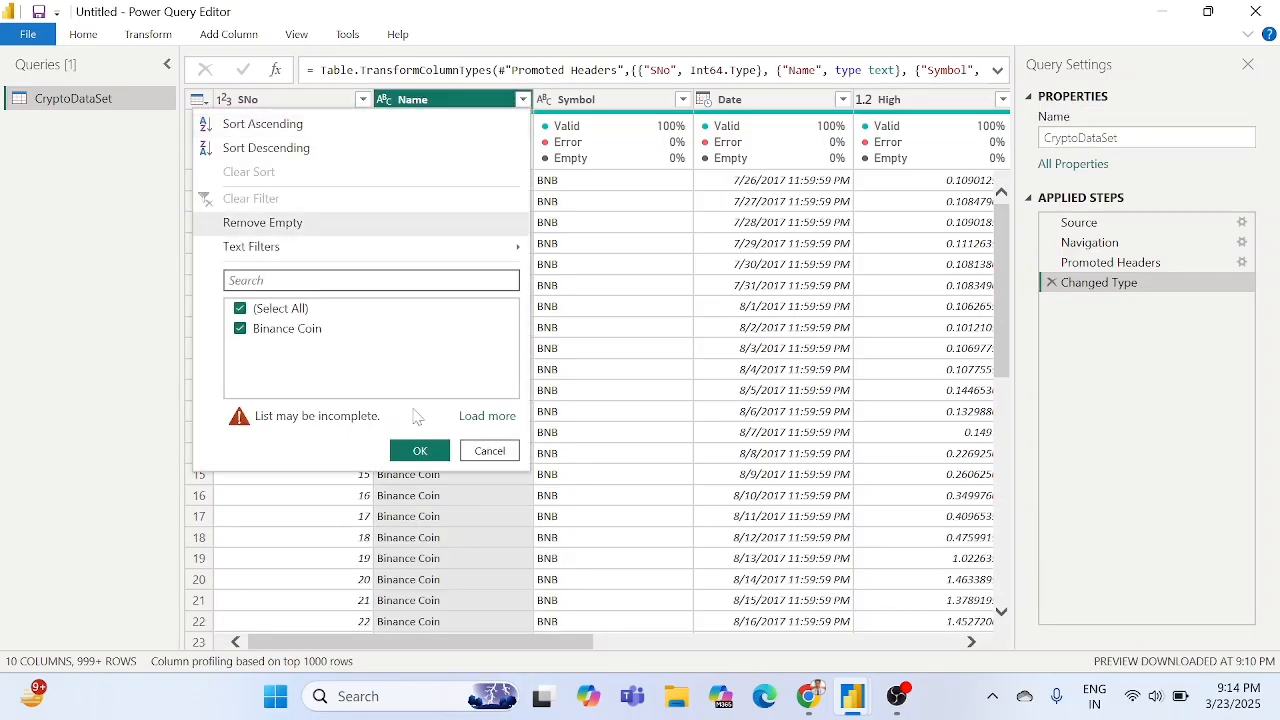
pyautogui.click(470, 416)
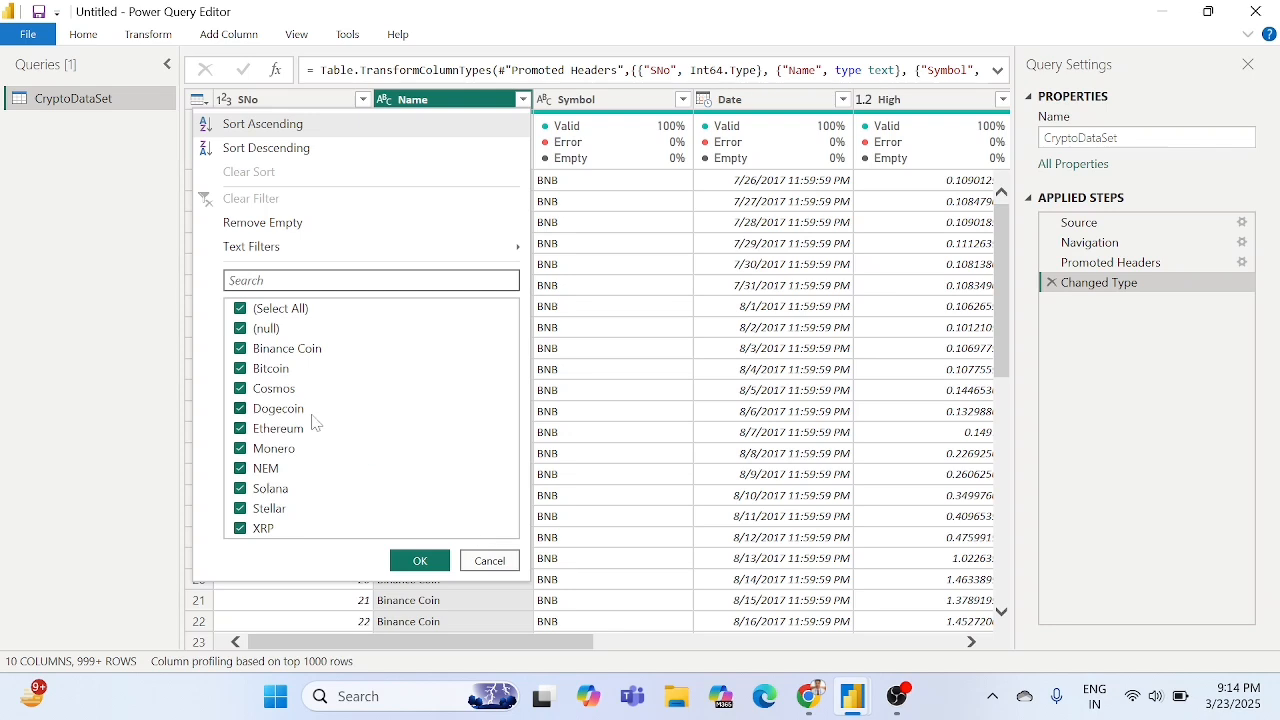
pyautogui.click(492, 561)
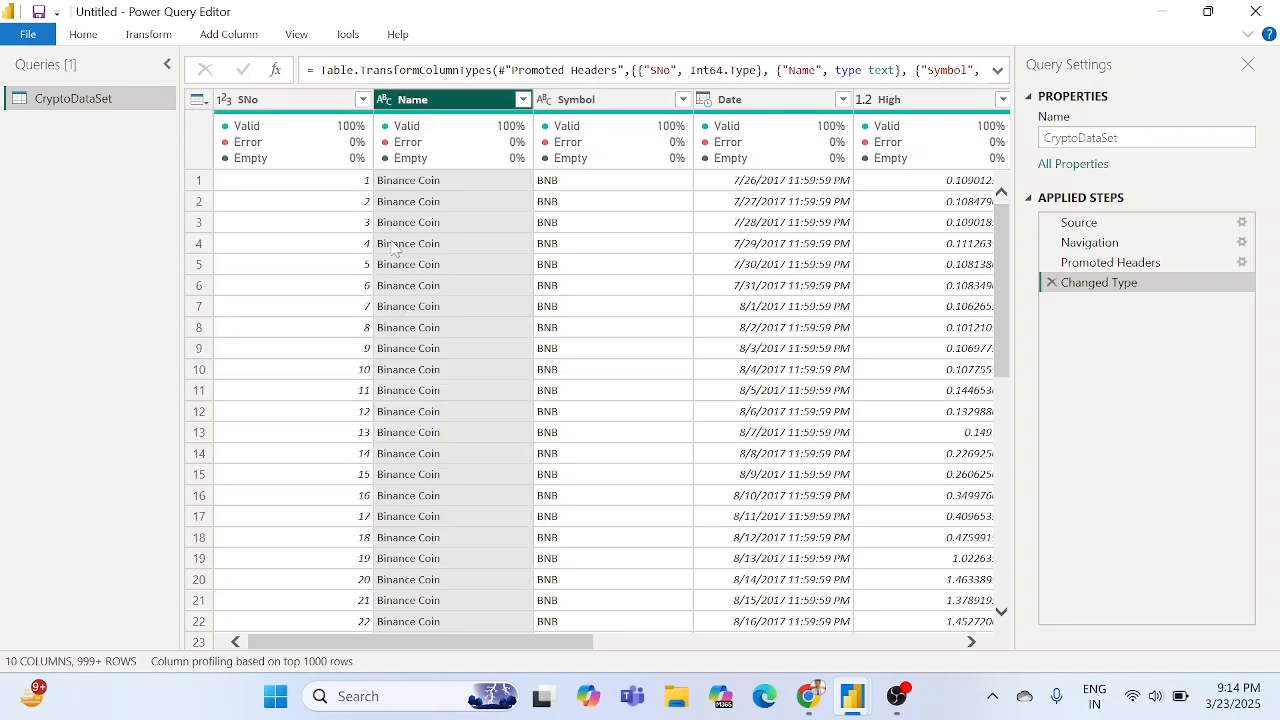
# Check the SNo column's filter values without filtering, and look across the query's remaining columns.
pyautogui.click(363, 99)
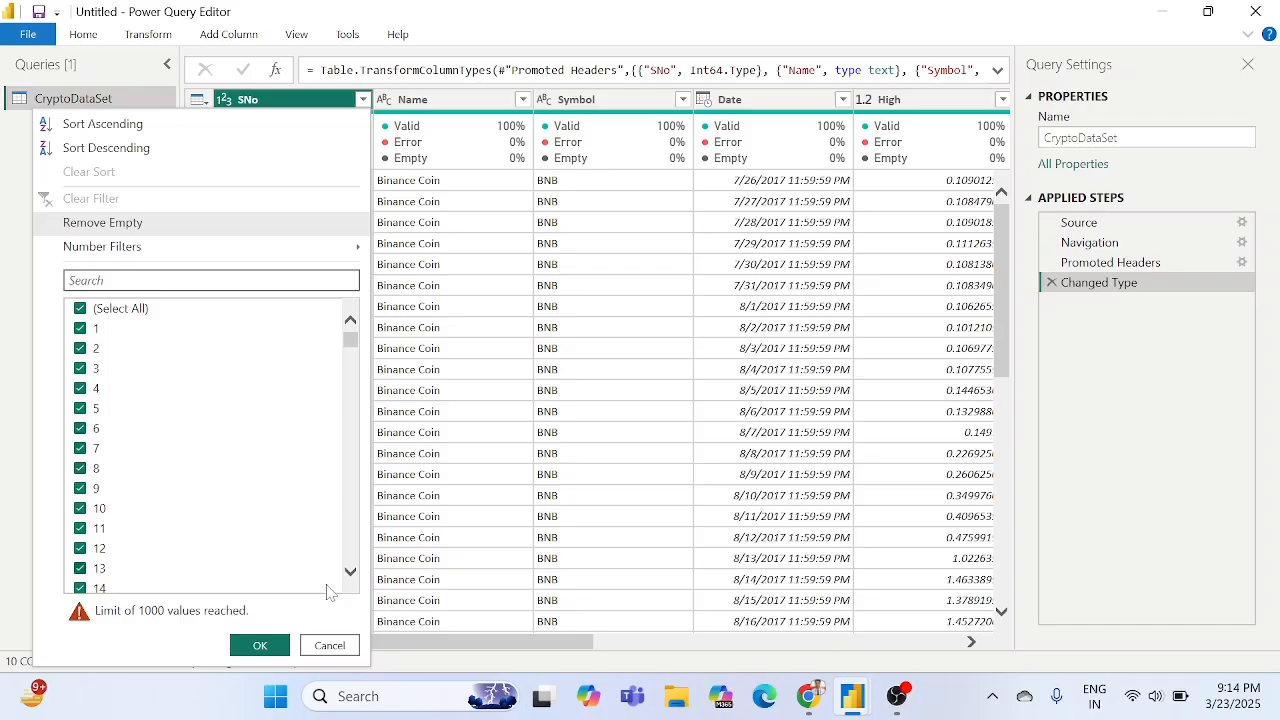
pyautogui.click(343, 646)
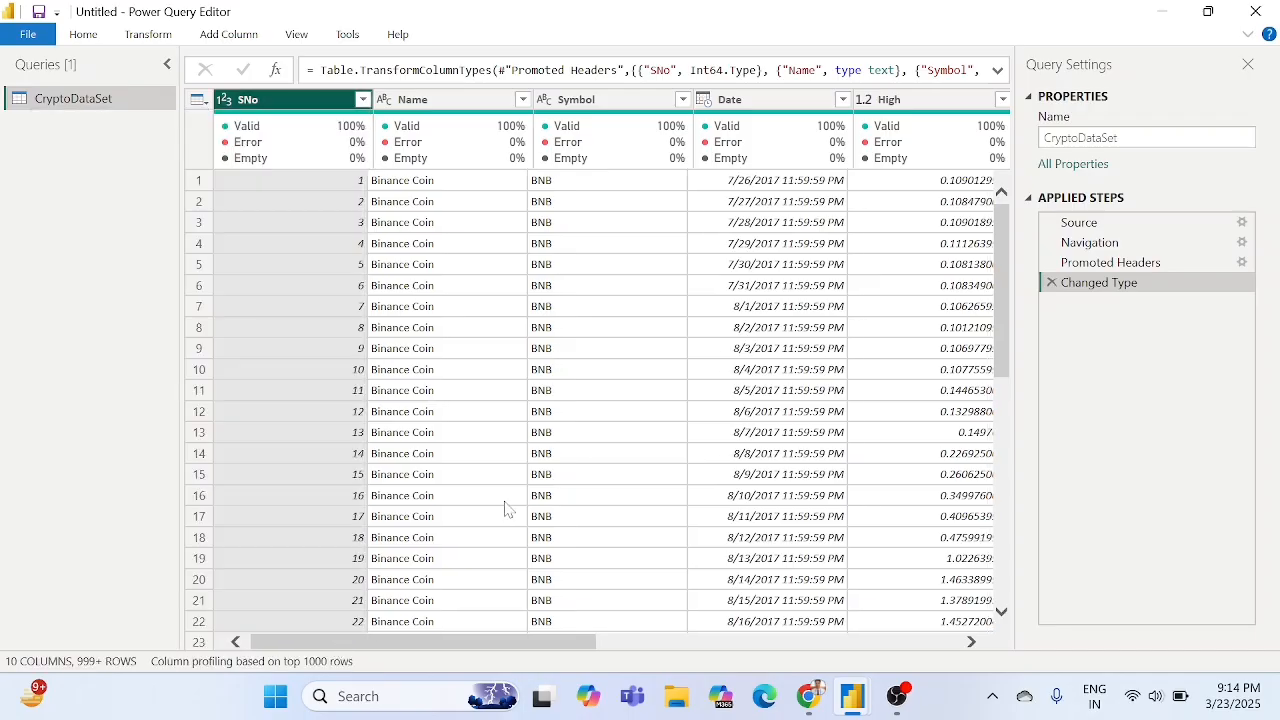
pyautogui.hscroll(3, 505, 510)
pyautogui.hscroll(2, 505, 510)
pyautogui.hscroll(-5, 505, 510)
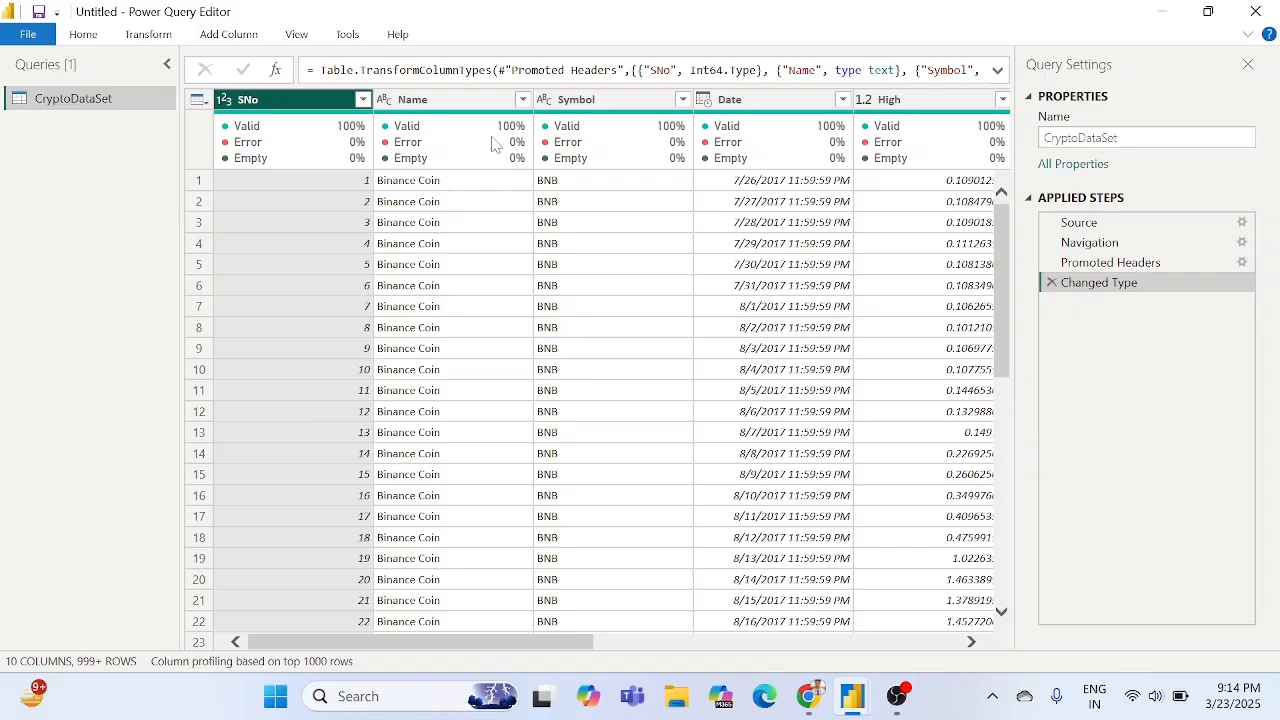
# Load all values of the Name column's filter and keep only the (null) rows.
pyautogui.click(522, 99)
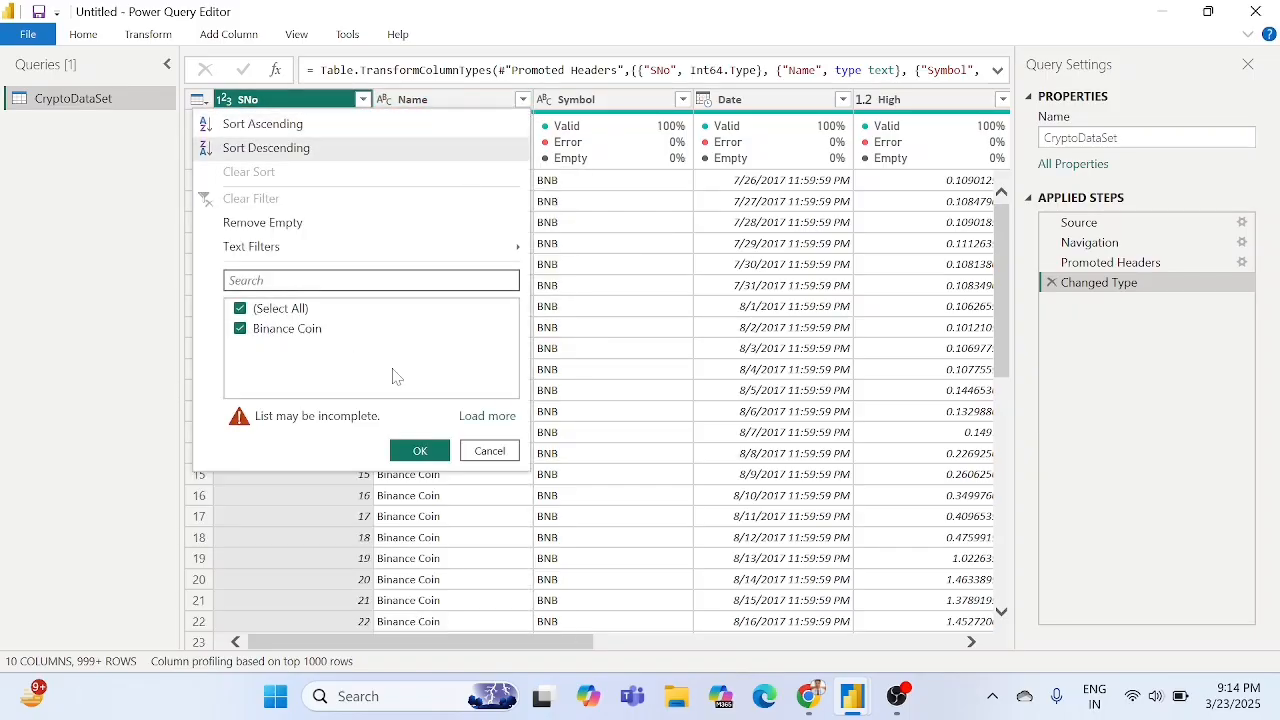
pyautogui.click(465, 416)
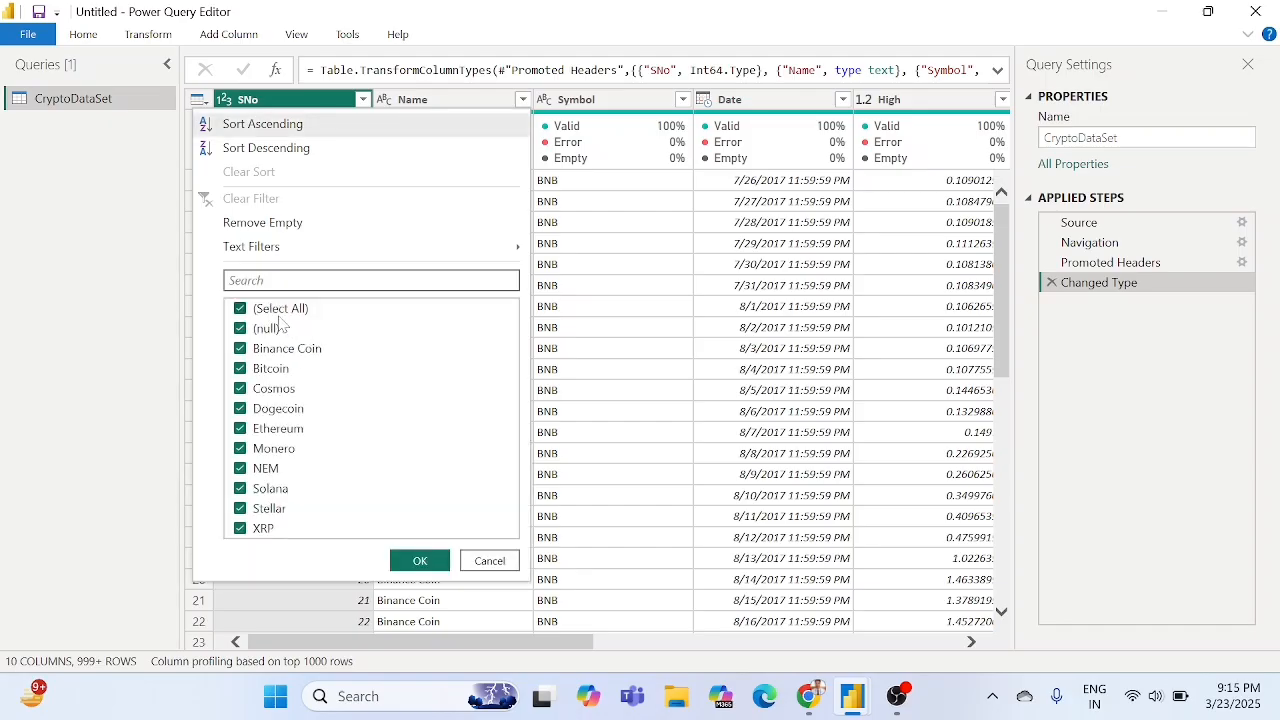
pyautogui.click(241, 310)
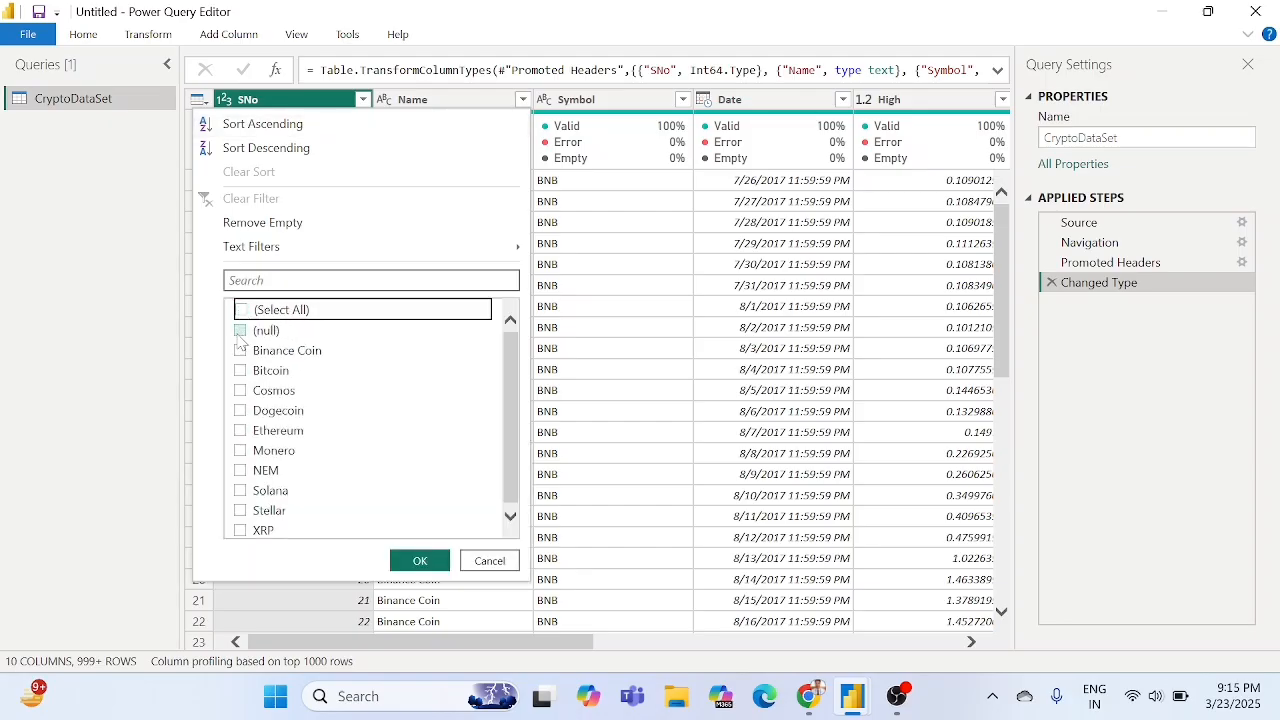
pyautogui.click(240, 330)
pyautogui.click(416, 563)
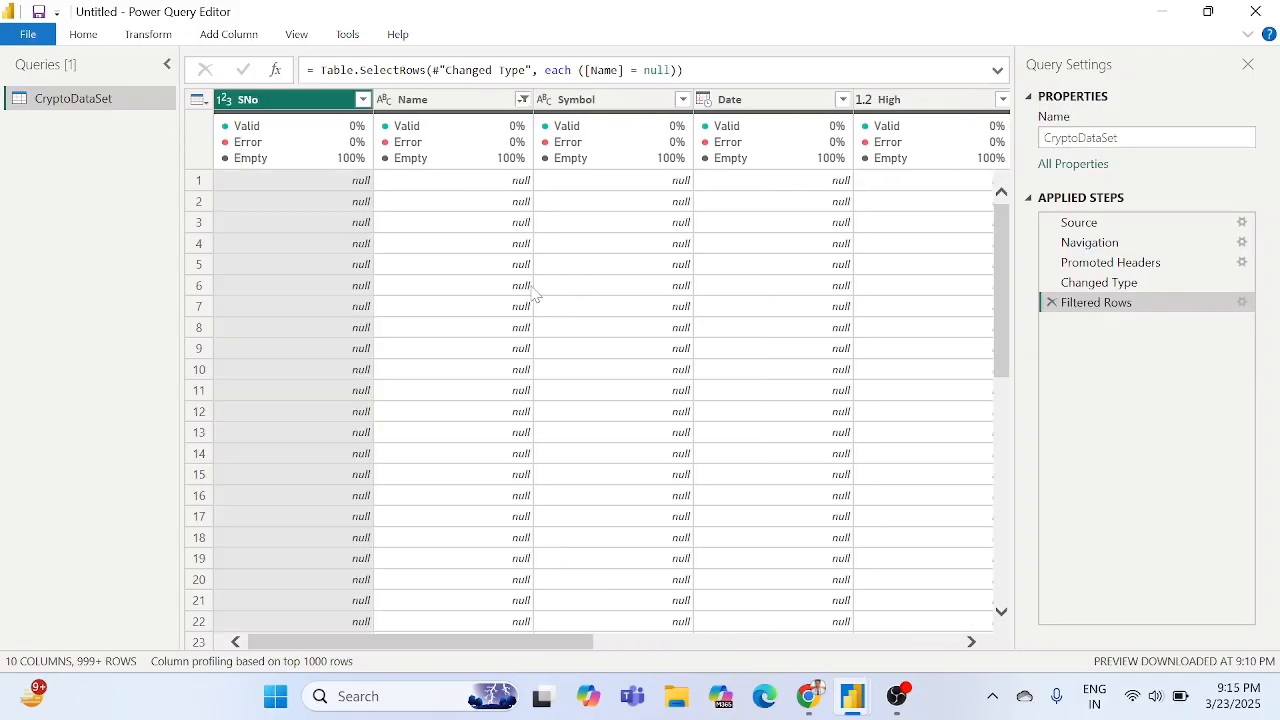
# Reselect all values in the Name column's filter and look over the rows across the columns.
pyautogui.click(523, 100)
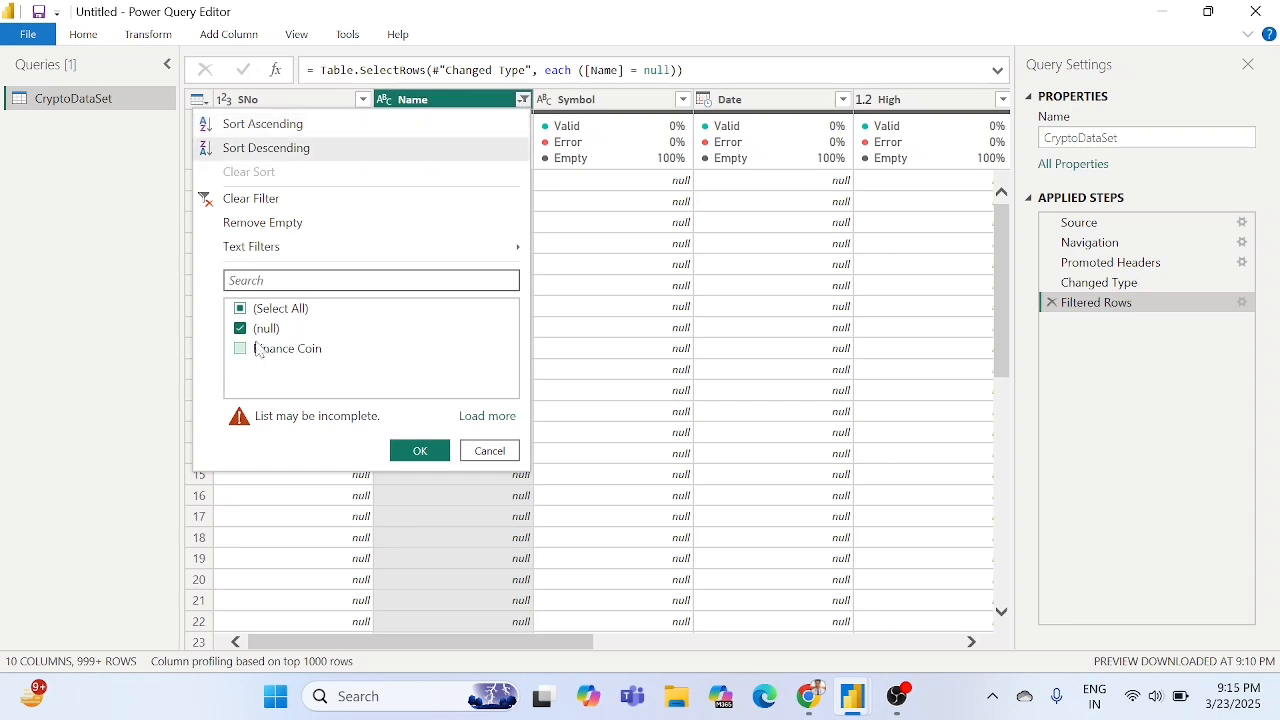
pyautogui.click(240, 329)
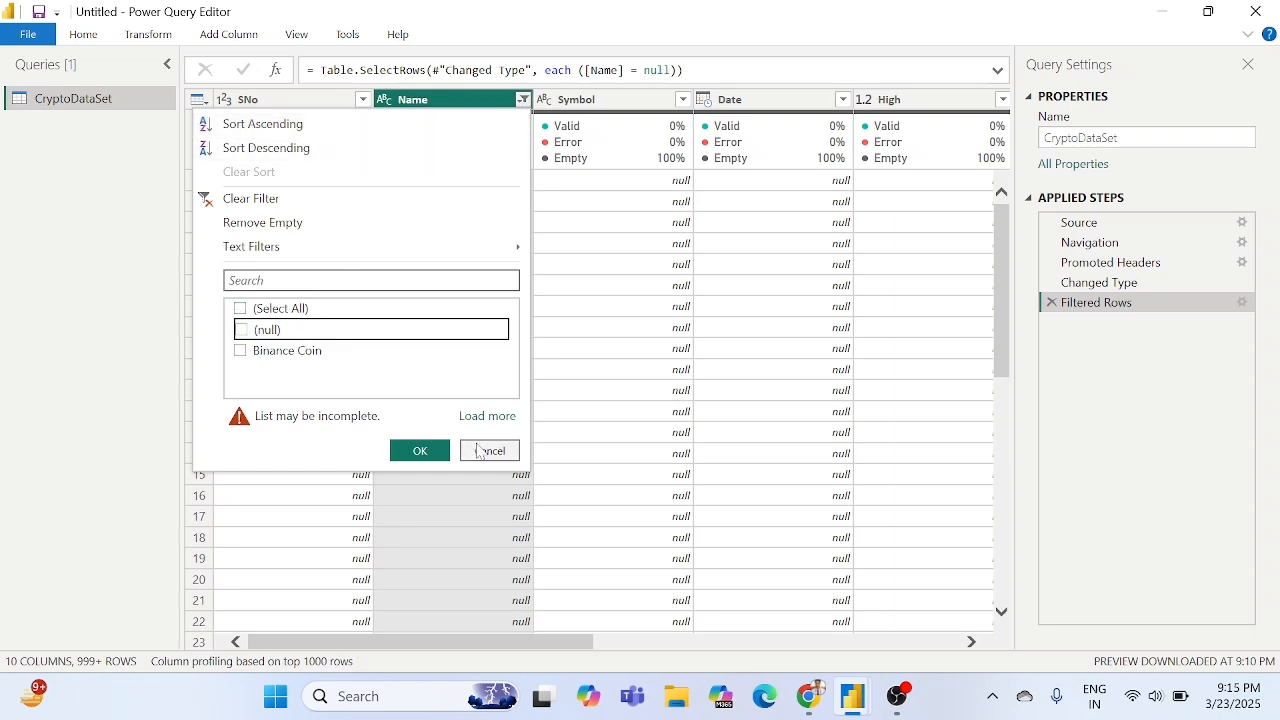
pyautogui.click(244, 311)
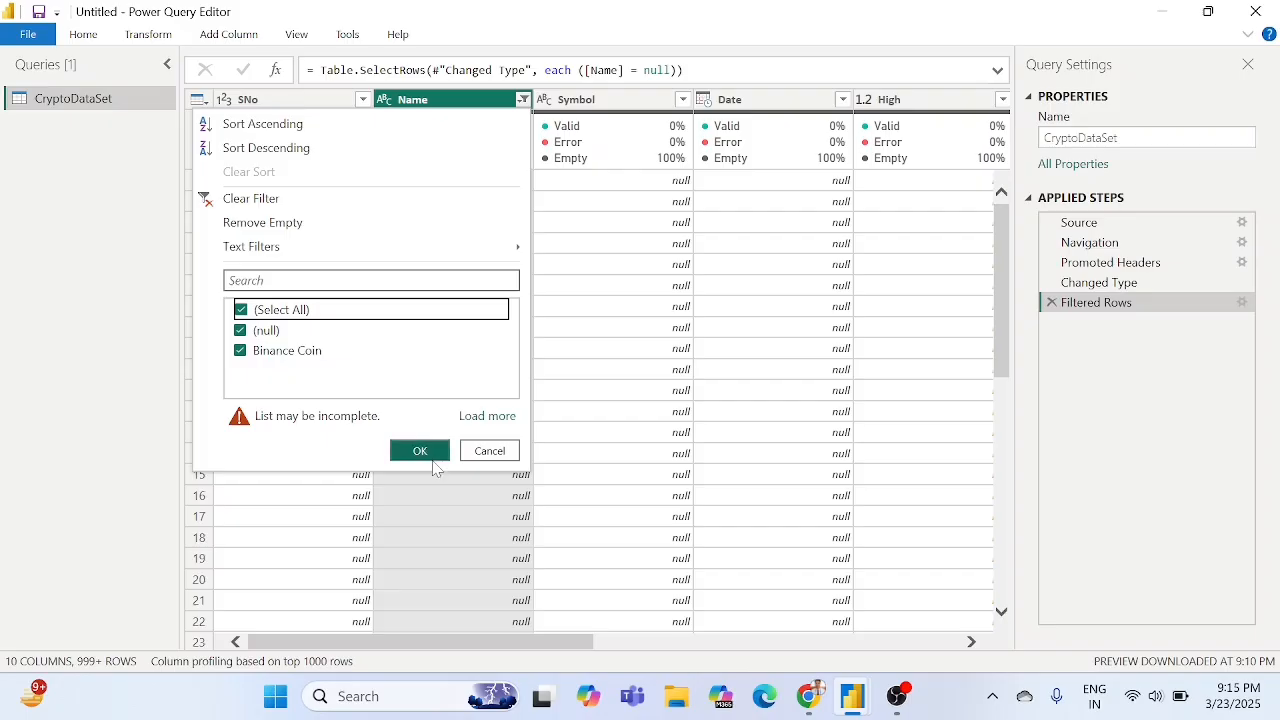
pyautogui.click(433, 458)
pyautogui.hscroll(10, 658, 422)
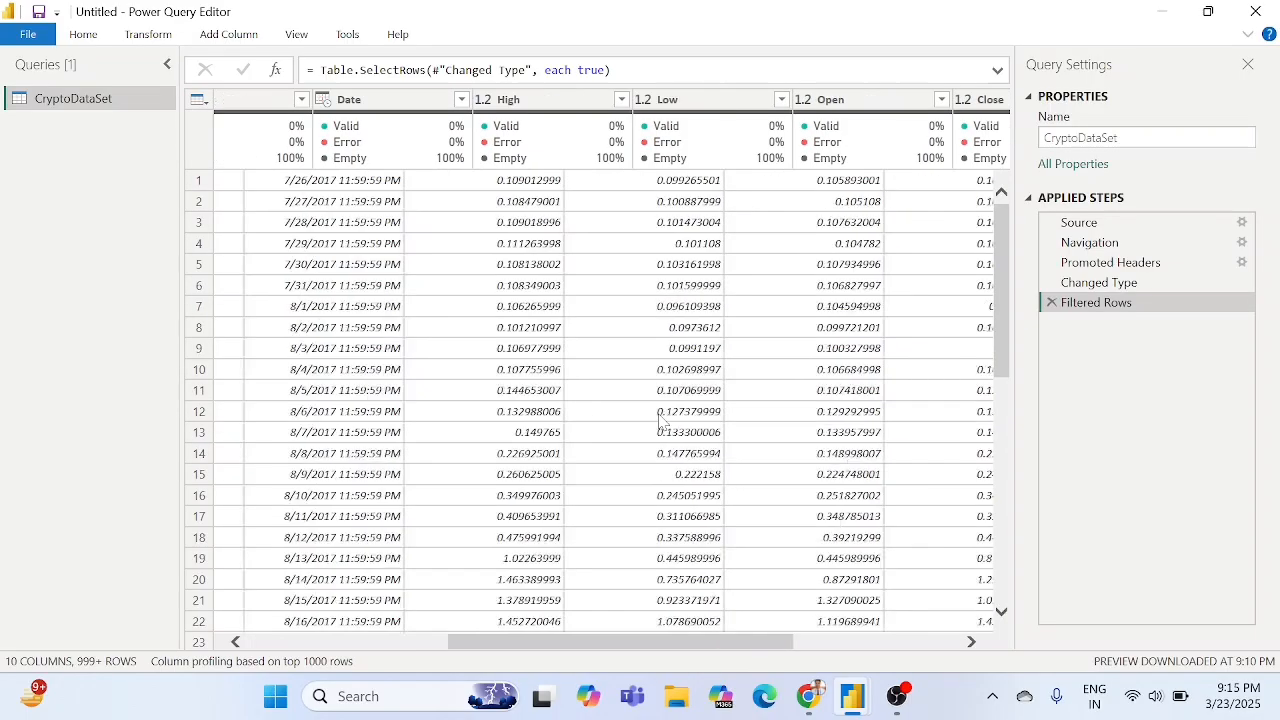
pyautogui.hscroll(-10, 658, 422)
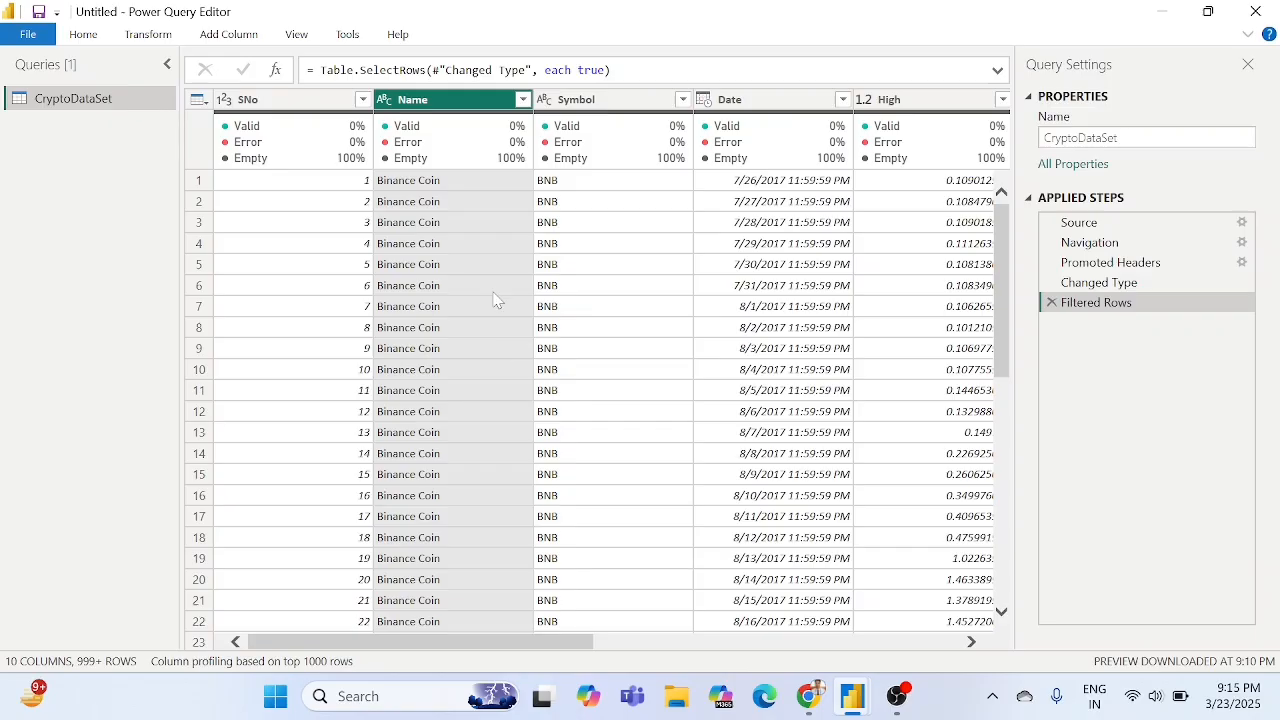
# Load all values of the Name column's filter and exclude the (null) rows.
pyautogui.click(522, 100)
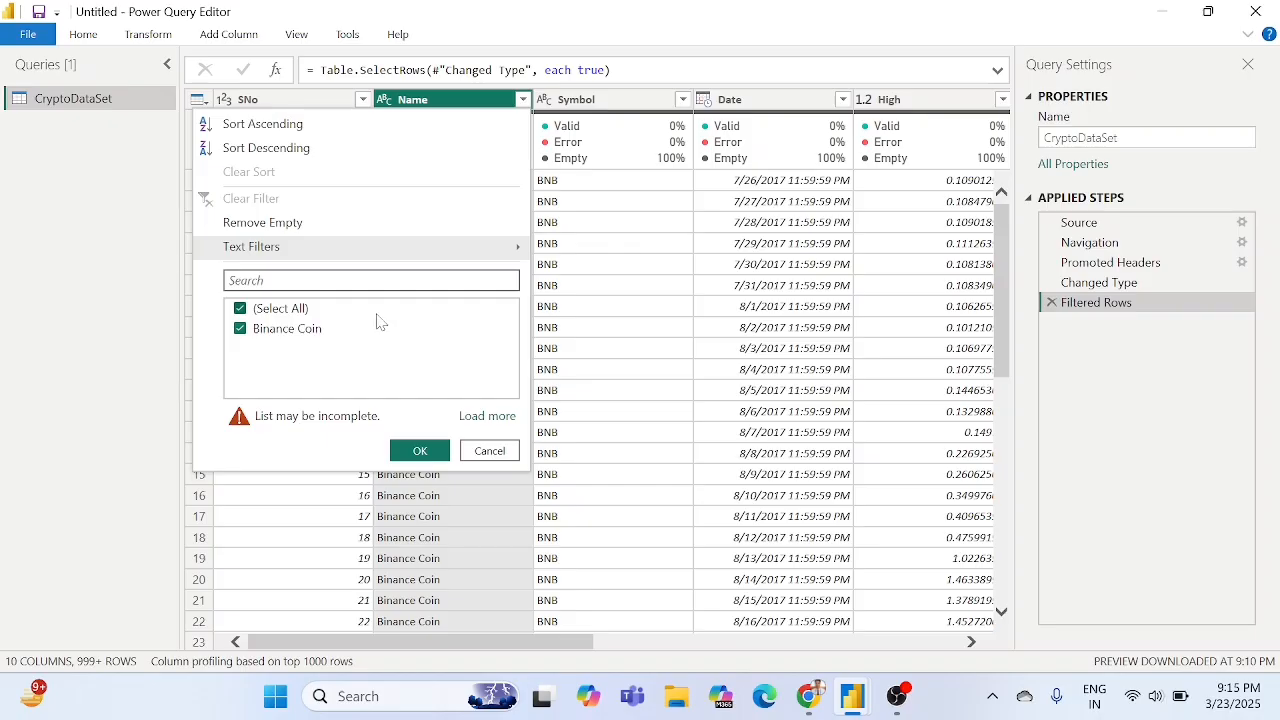
pyautogui.click(485, 417)
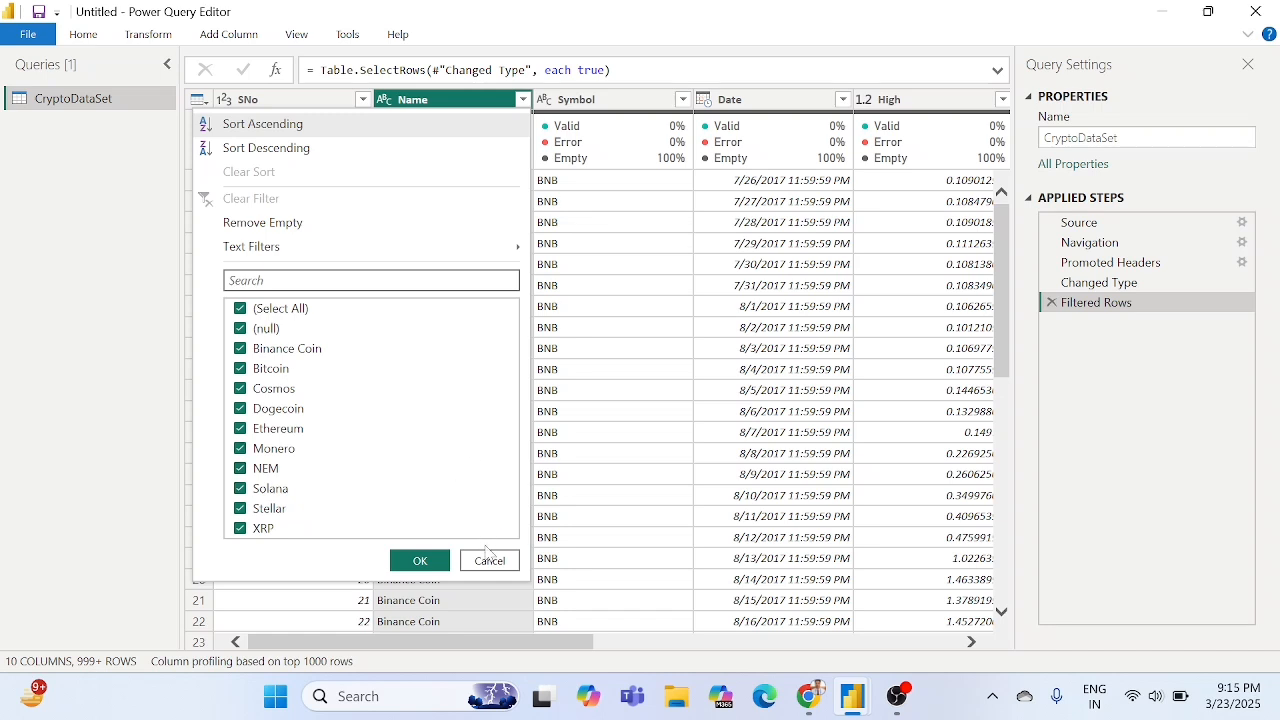
pyautogui.click(241, 311)
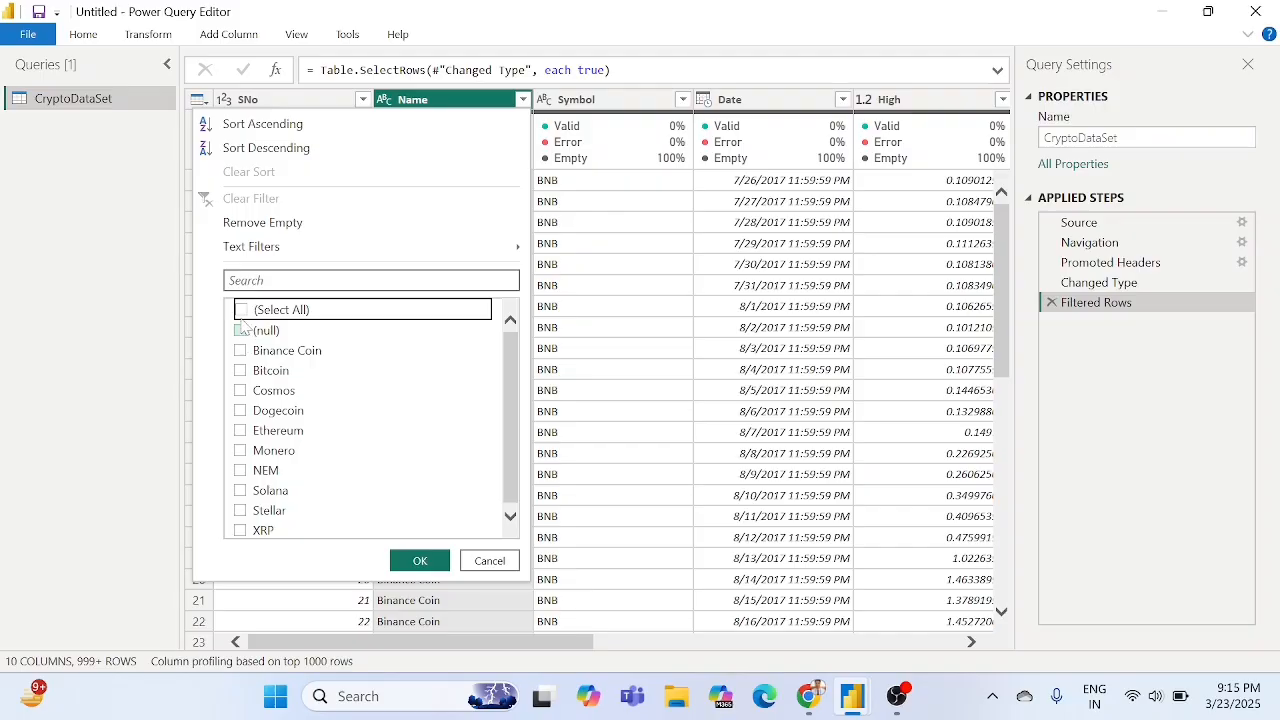
pyautogui.click(241, 311)
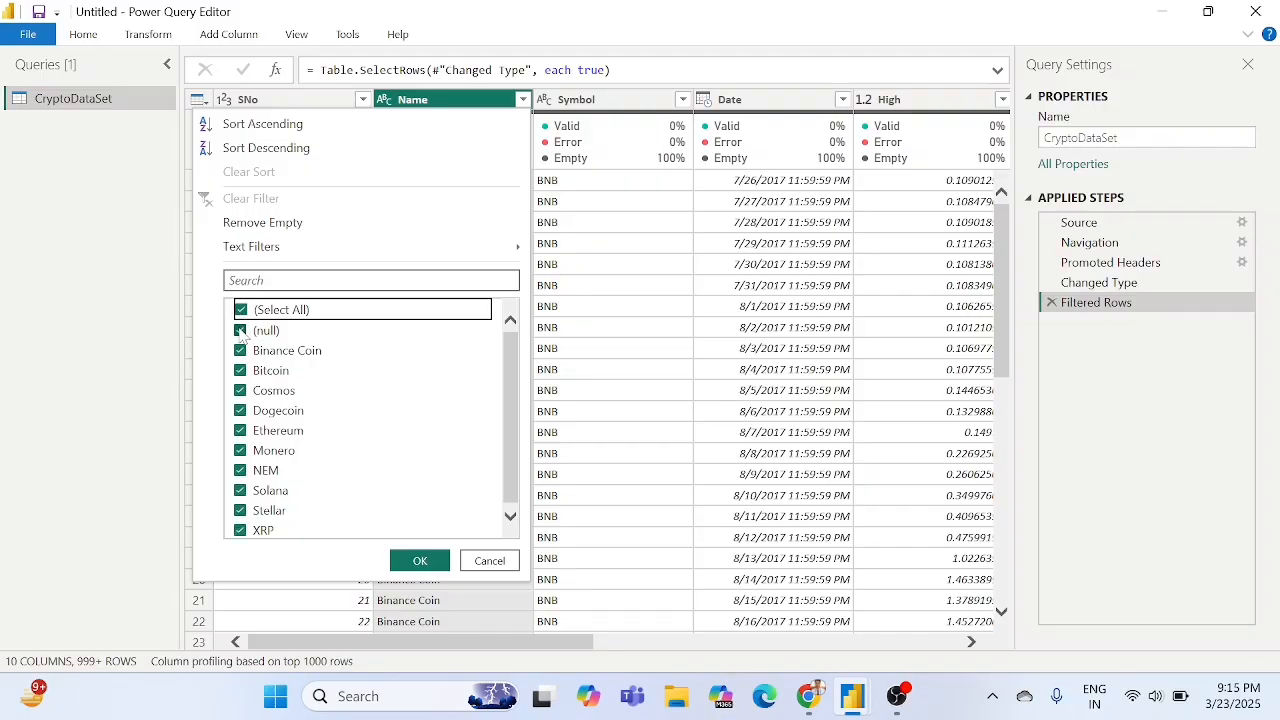
pyautogui.click(240, 330)
pyautogui.click(420, 561)
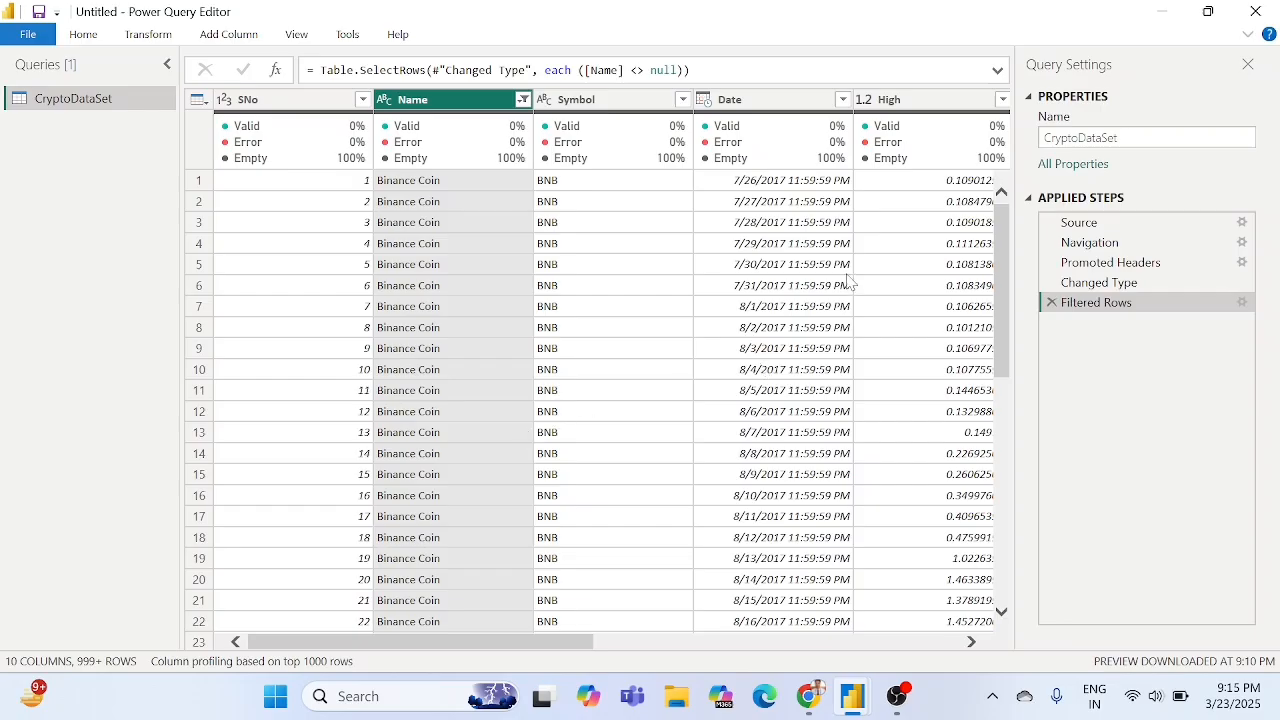
# Inspect the filtered Name column's entries and its valid, error and empty percentages.
pyautogui.click(522, 100)
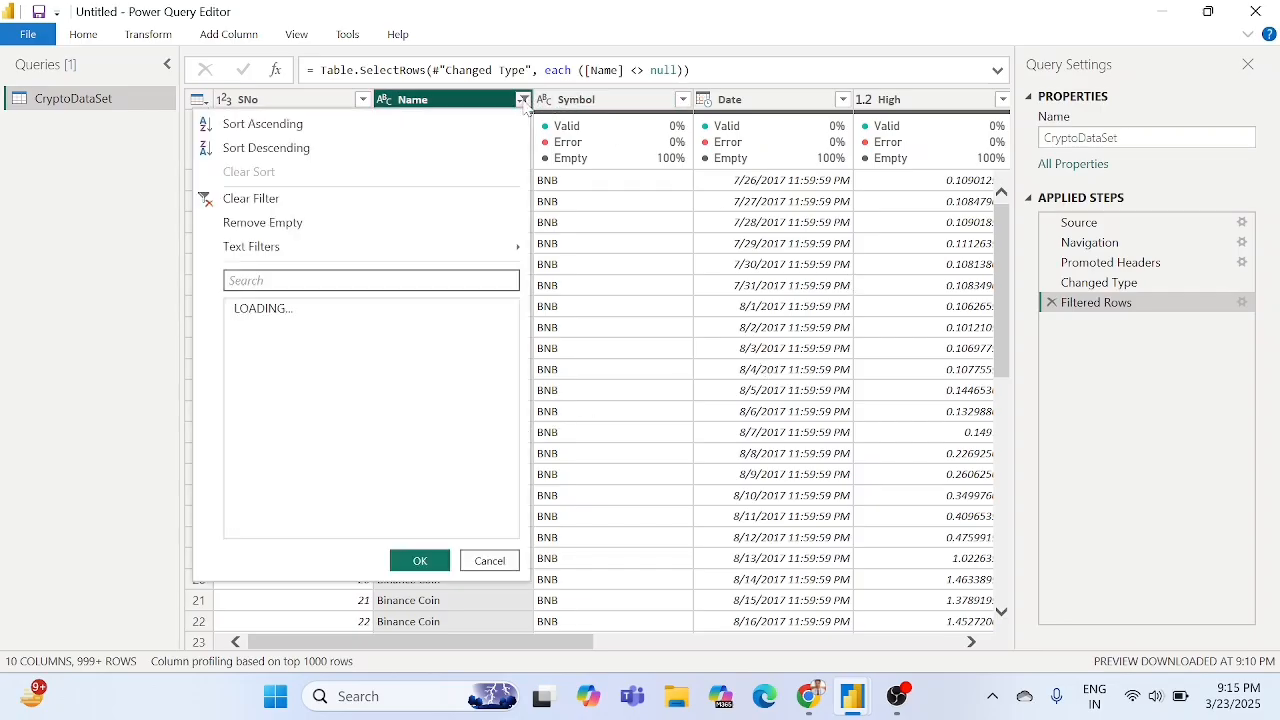
pyautogui.click(678, 253)
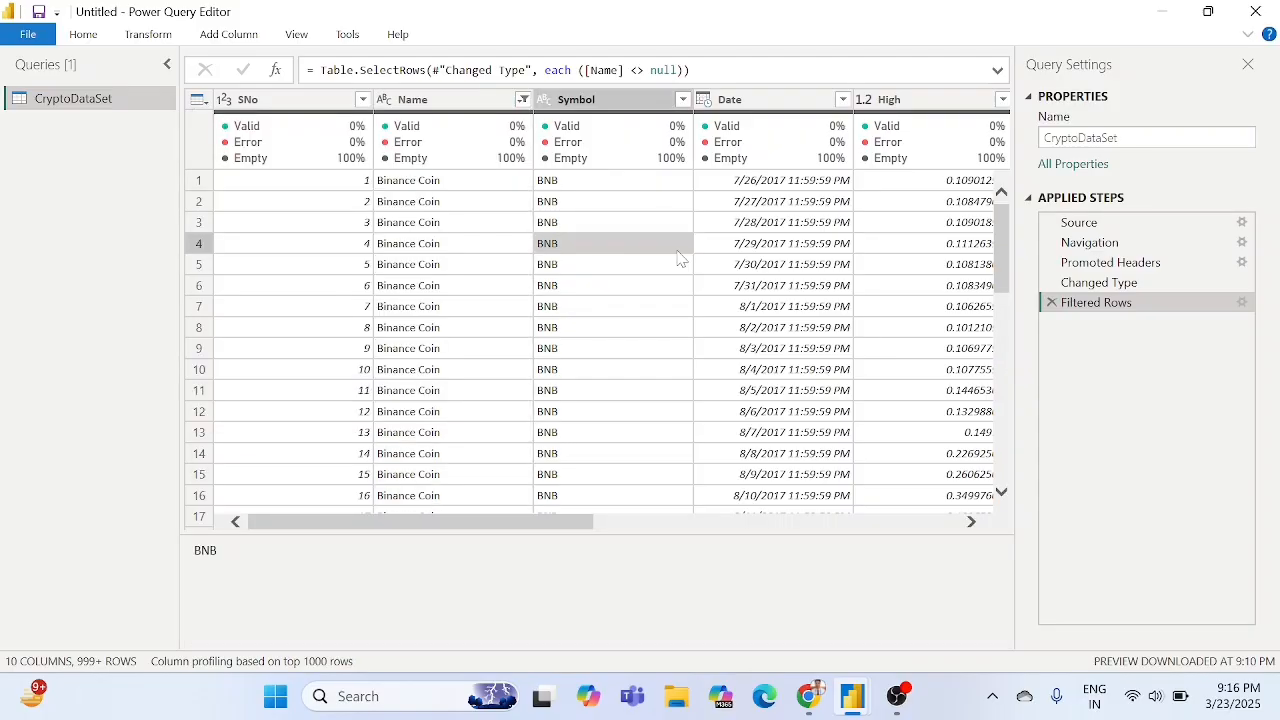
pyautogui.click(512, 242)
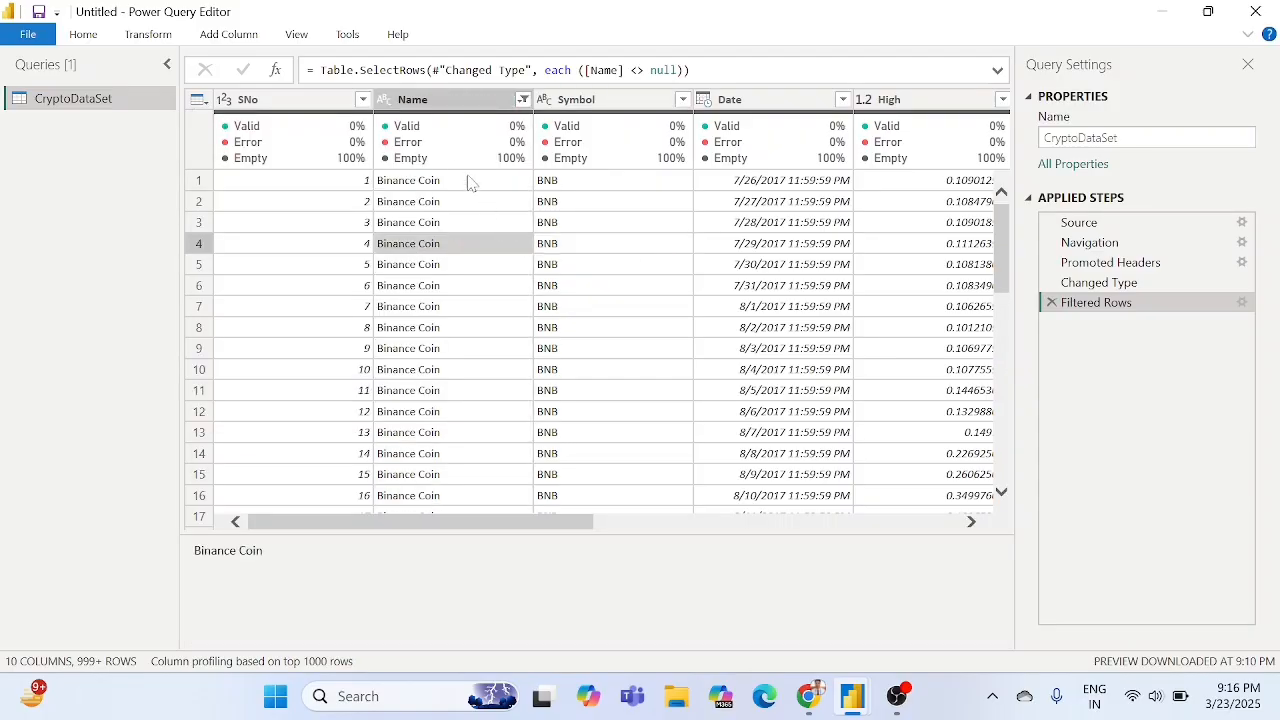
pyautogui.moveTo(468, 133)
pyautogui.click(485, 201)
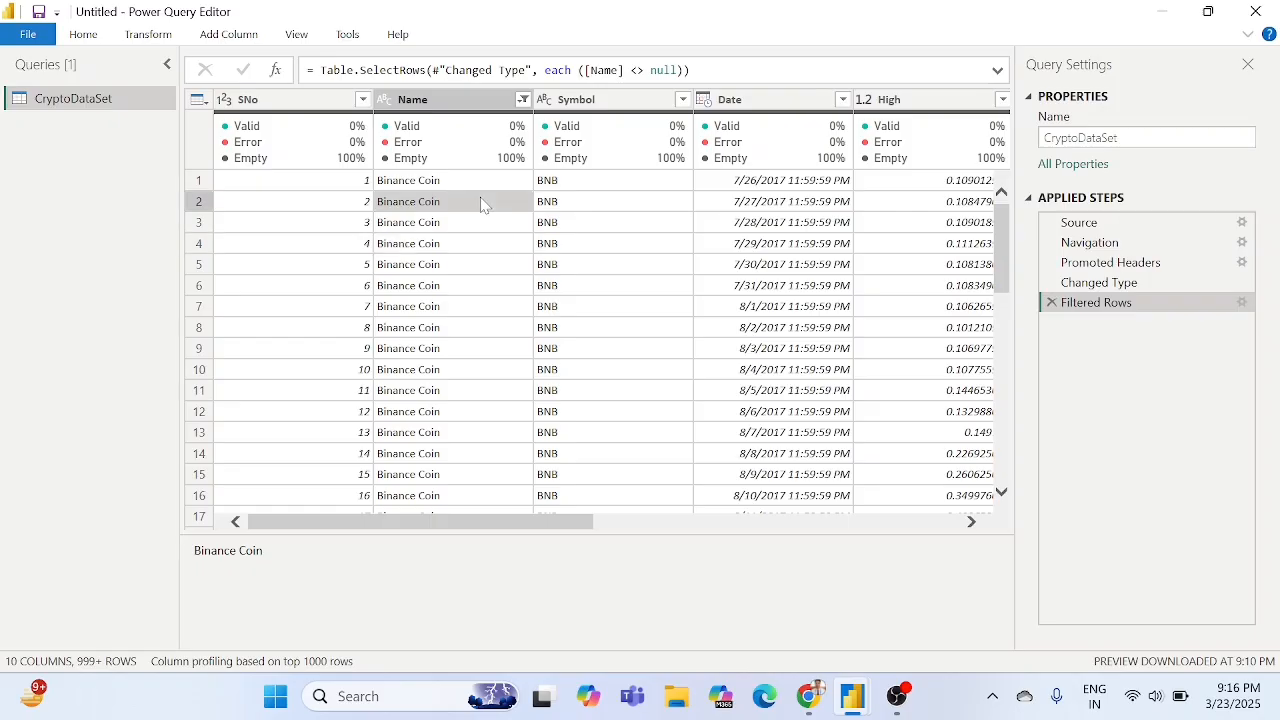
pyautogui.click(430, 228)
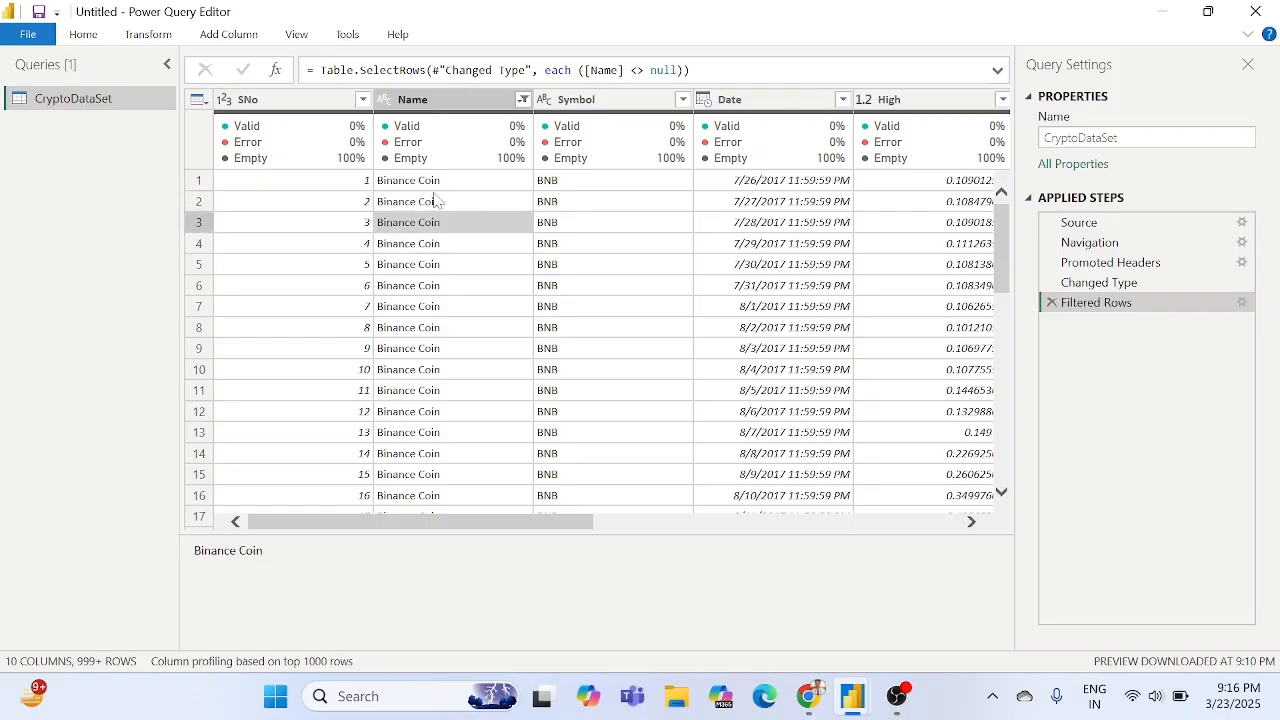
pyautogui.click(439, 181)
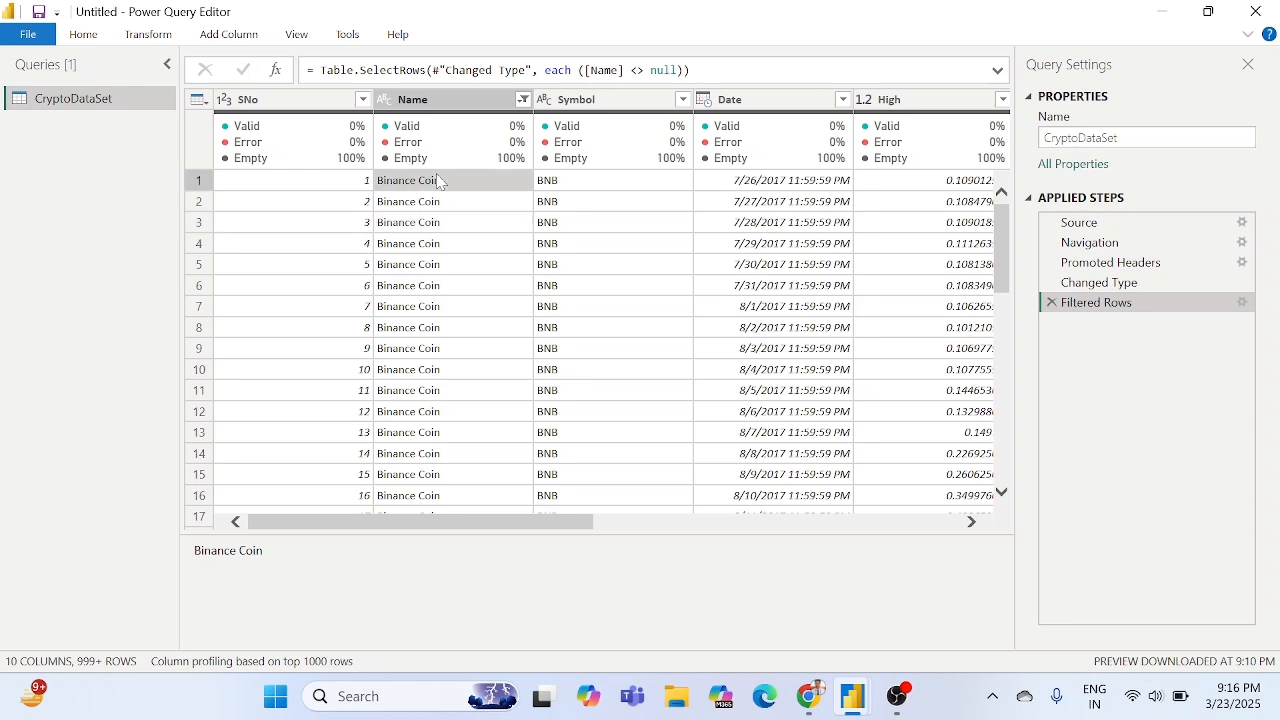
pyautogui.click(448, 104)
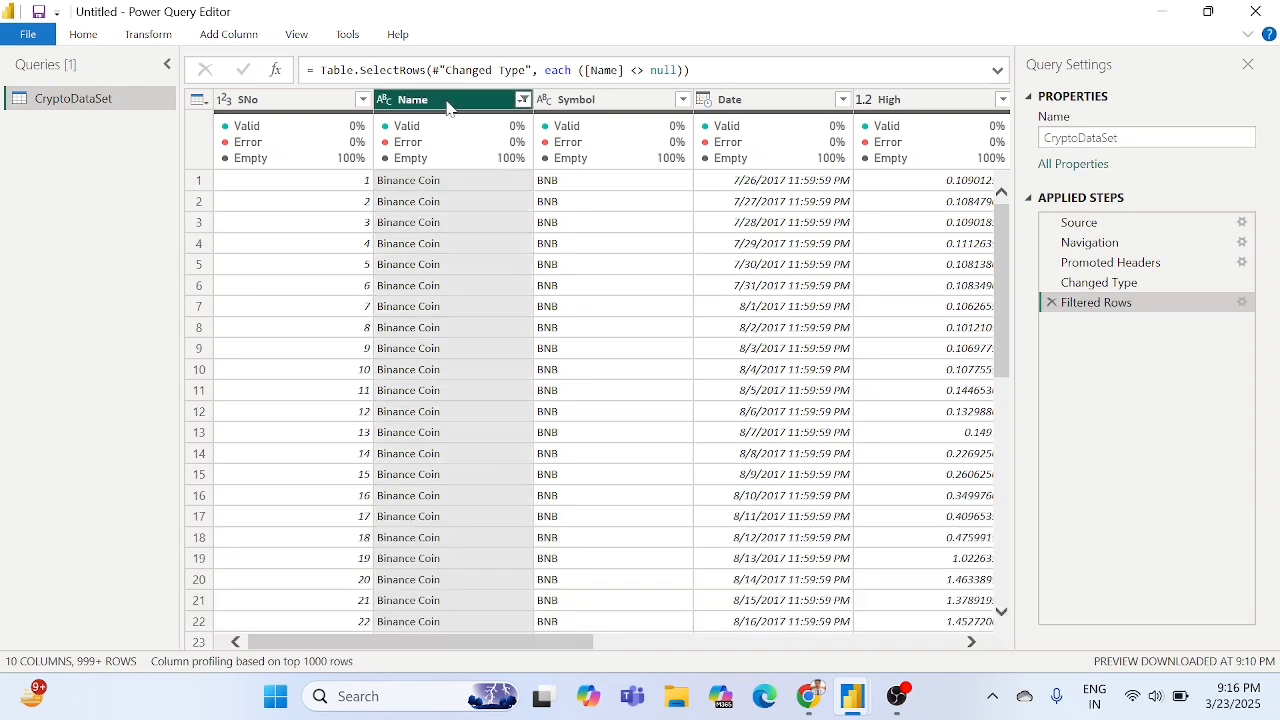
# Reselect all values, including (null), in the Name column's filter.
pyautogui.click(607, 231)
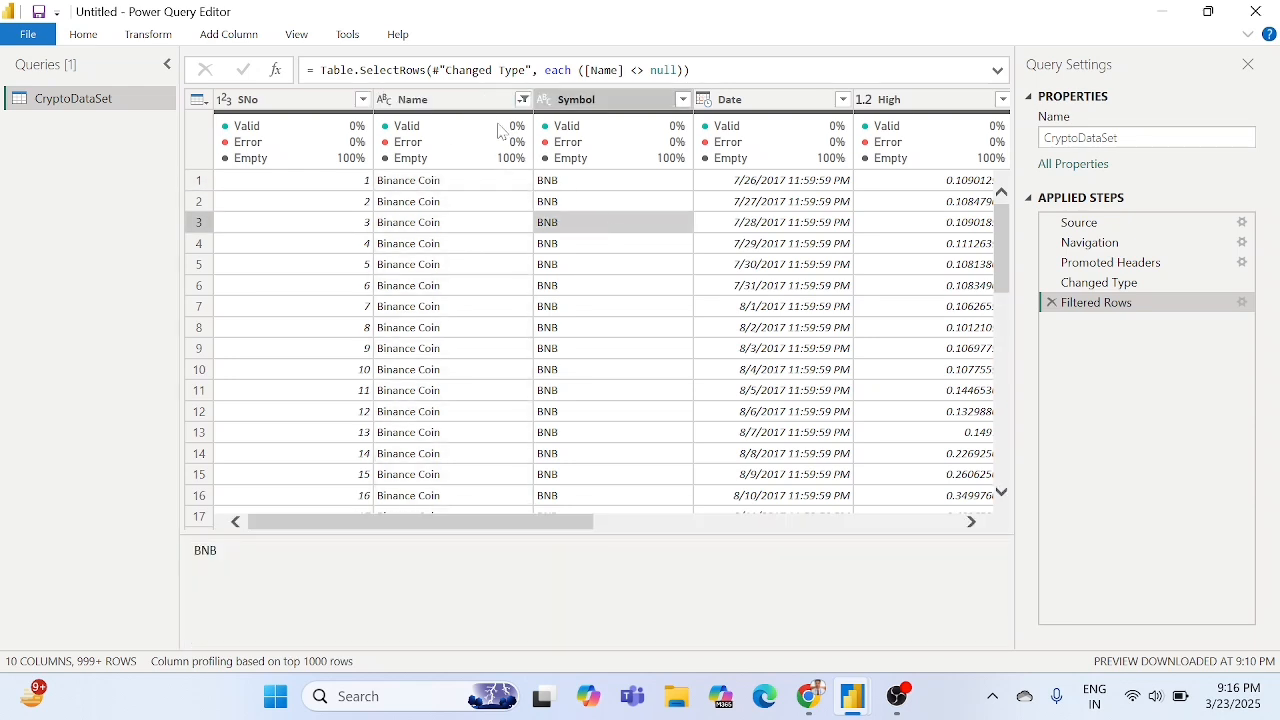
pyautogui.click(475, 104)
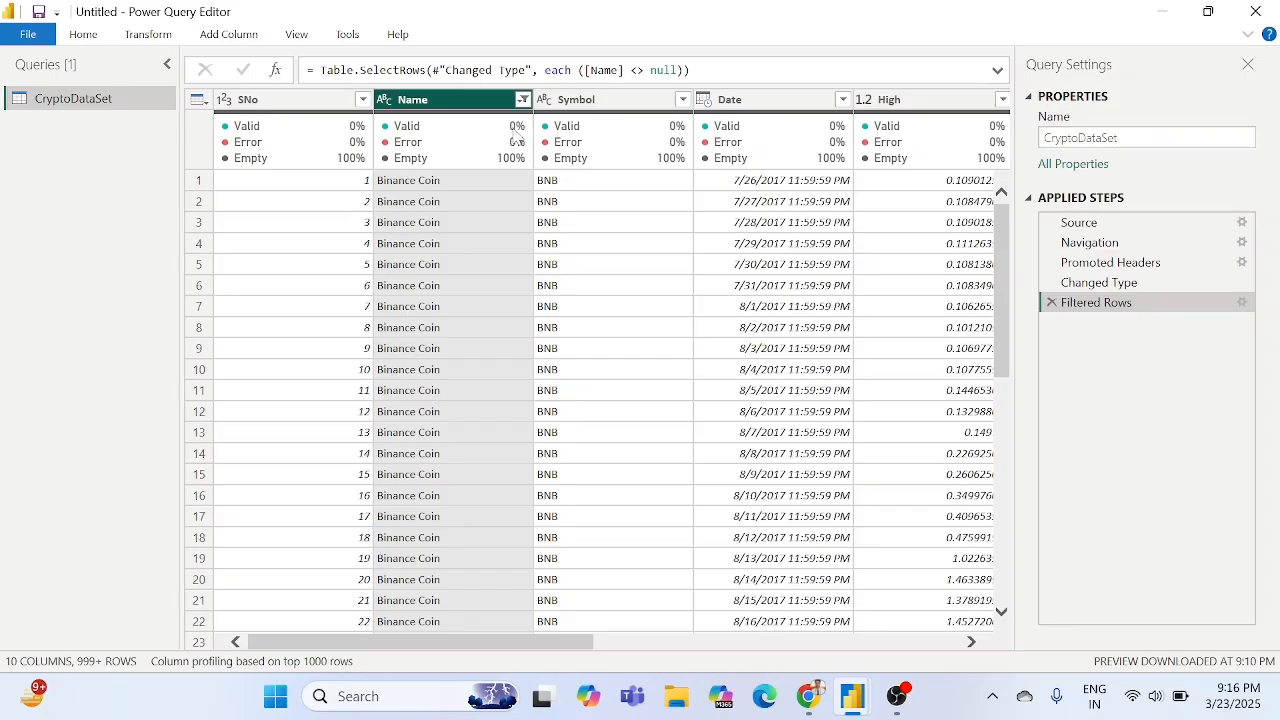
pyautogui.moveTo(537, 137)
pyautogui.click(523, 100)
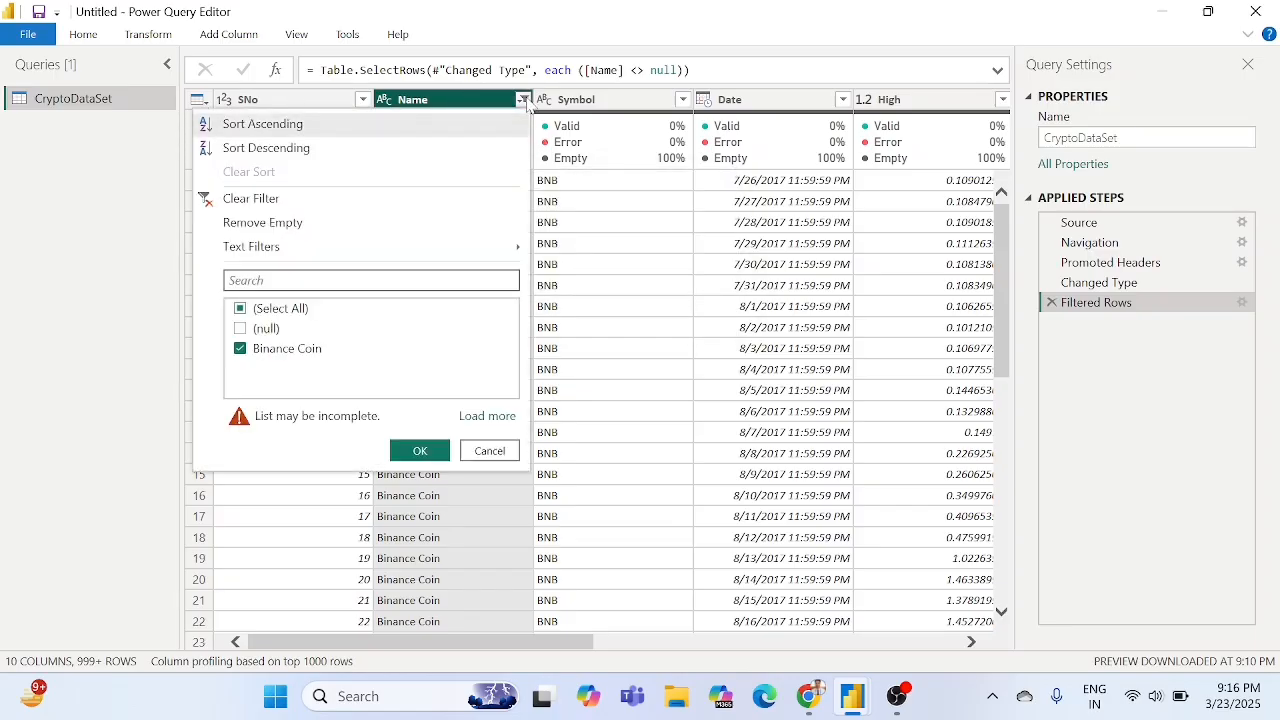
pyautogui.click(241, 310)
pyautogui.click(244, 311)
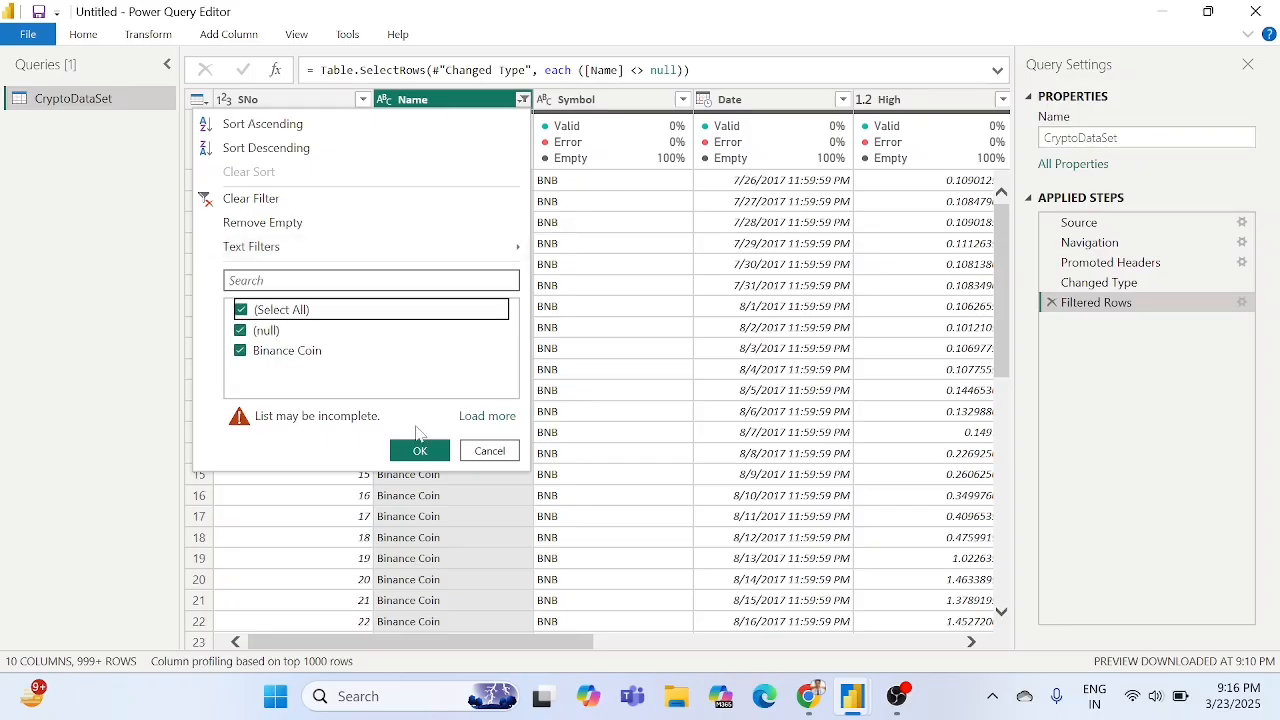
pyautogui.click(428, 455)
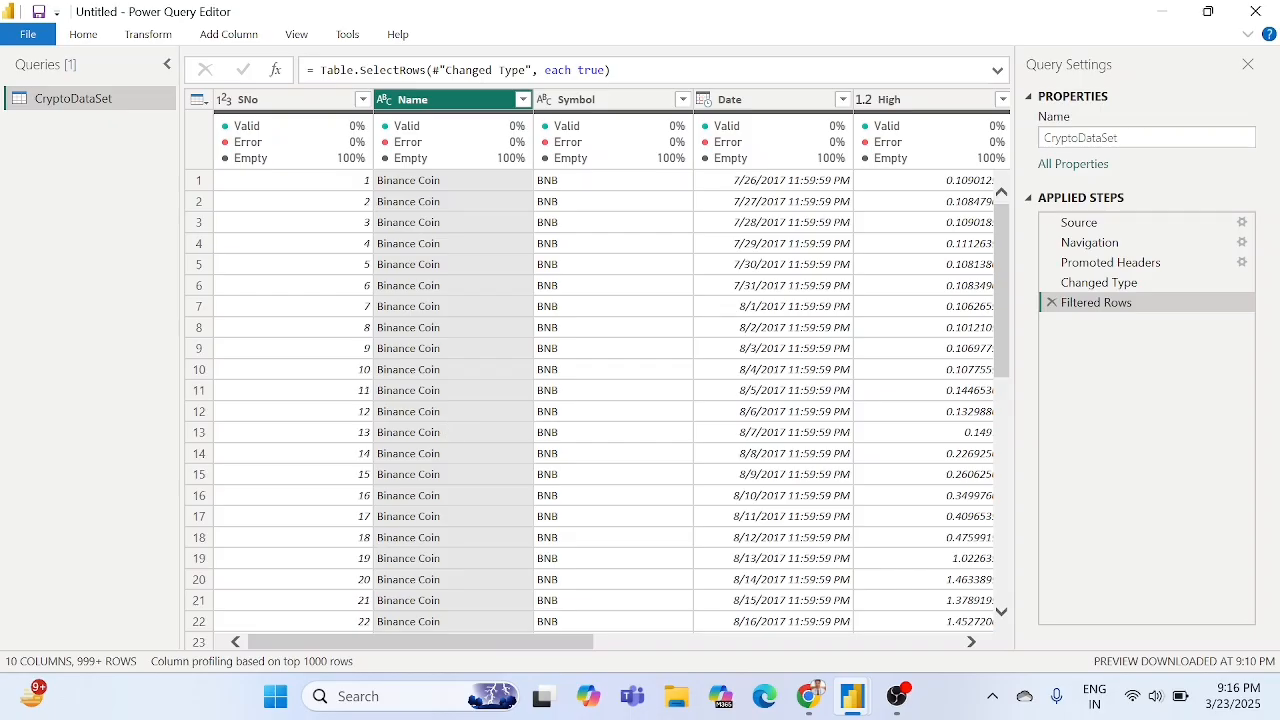
# Sort the table by the Name column in ascending order and look through the null rows.
pyautogui.click(522, 100)
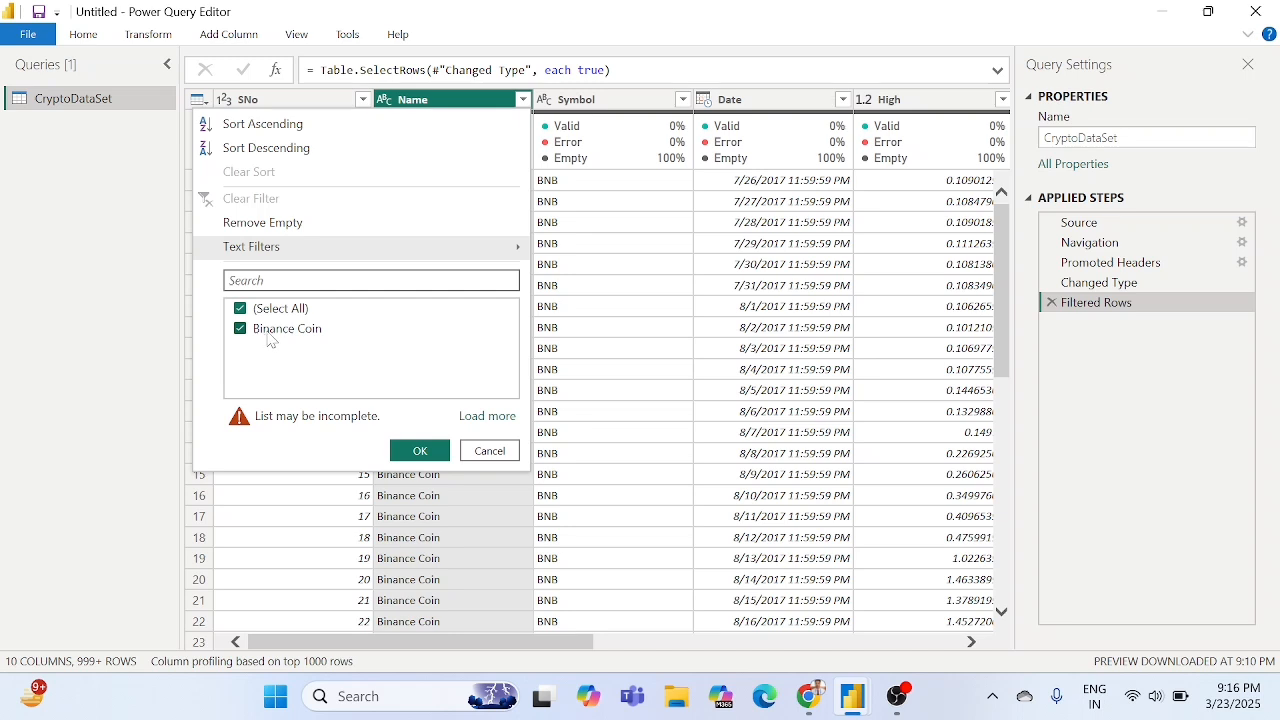
pyautogui.click(264, 128)
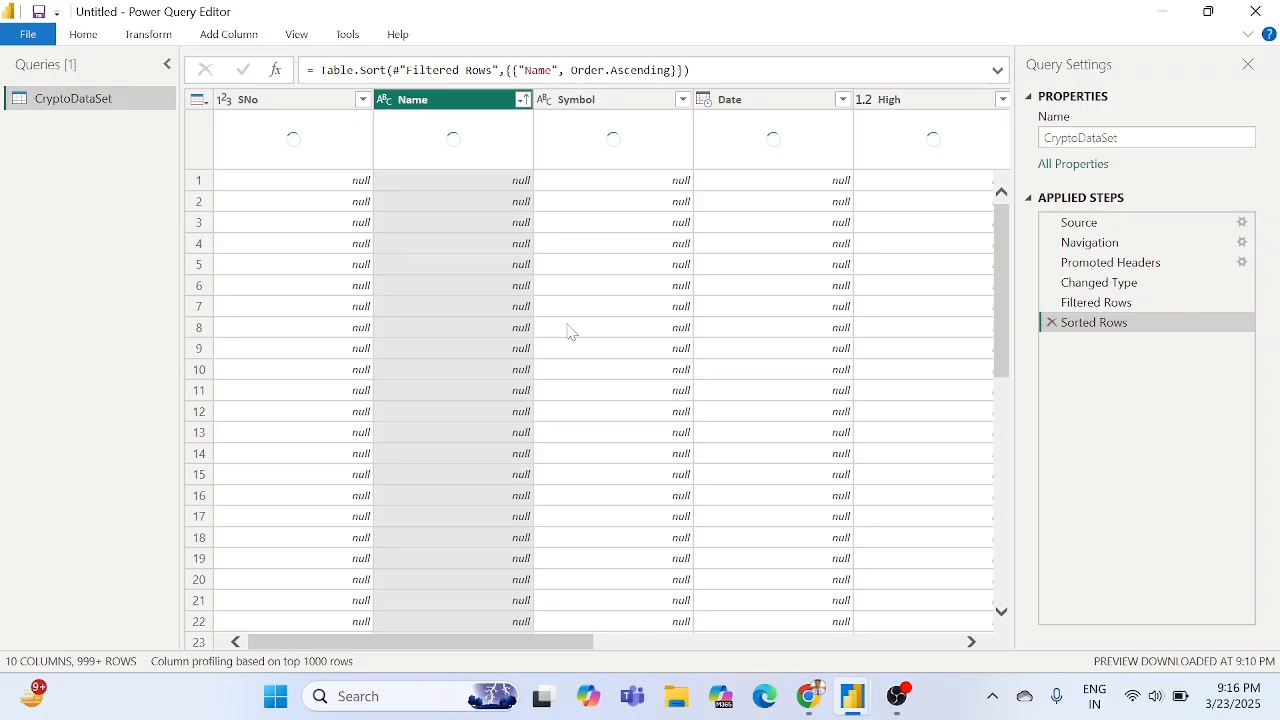
pyautogui.scroll(-2, 570, 330)
pyautogui.scroll(2, 570, 332)
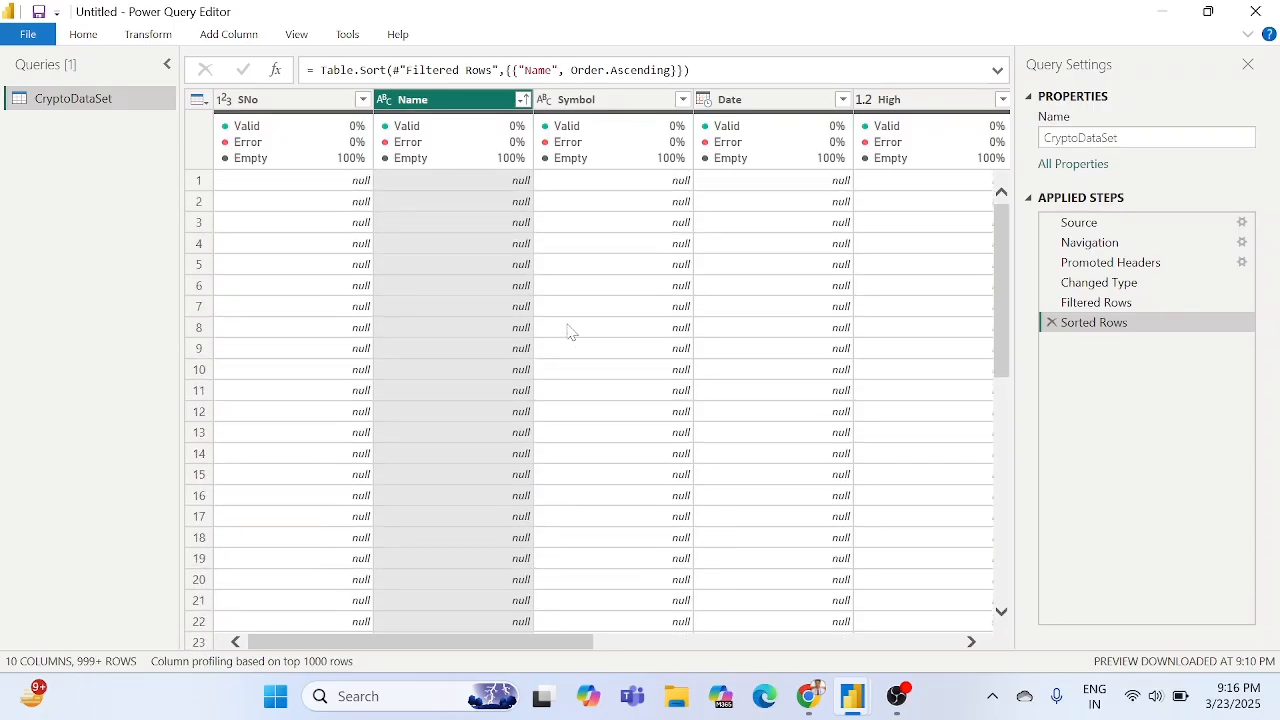
pyautogui.scroll(-20, 570, 332)
pyautogui.scroll(-20, 570, 332)
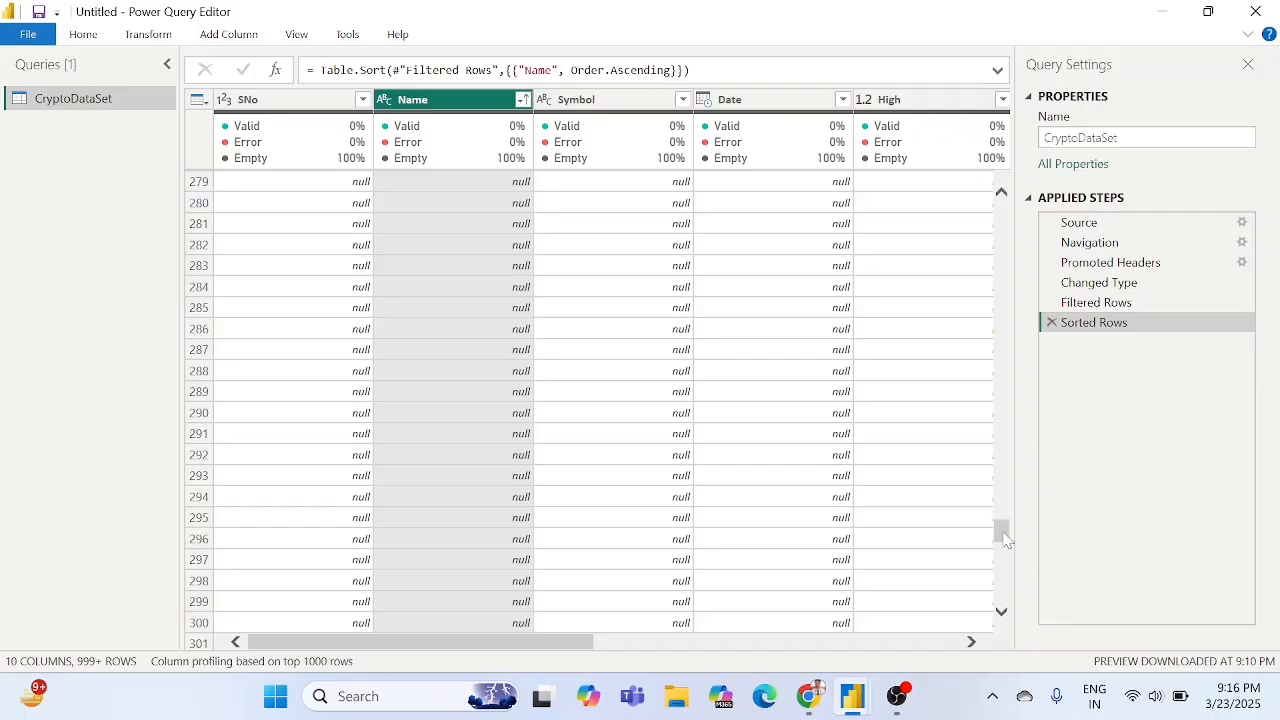
pyautogui.moveTo(1003, 533); pyautogui.dragTo(1007, 606)
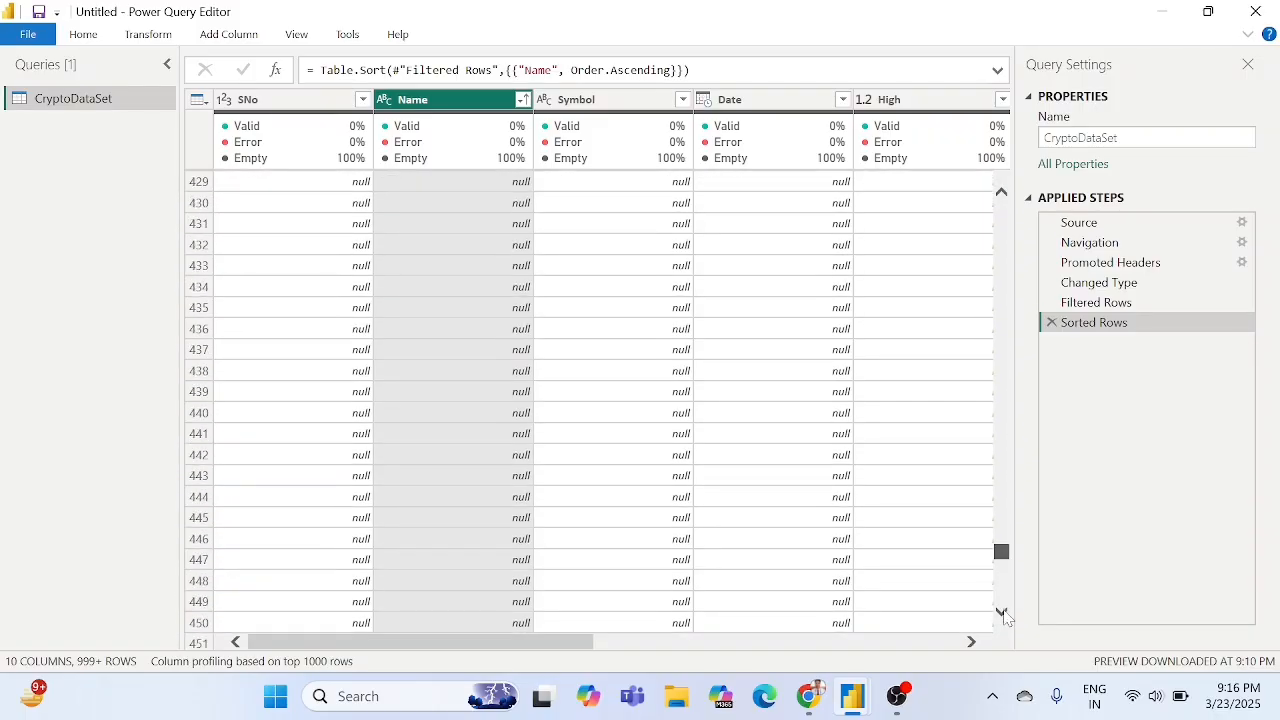
pyautogui.moveTo(1000, 556); pyautogui.dragTo(1005, 613)
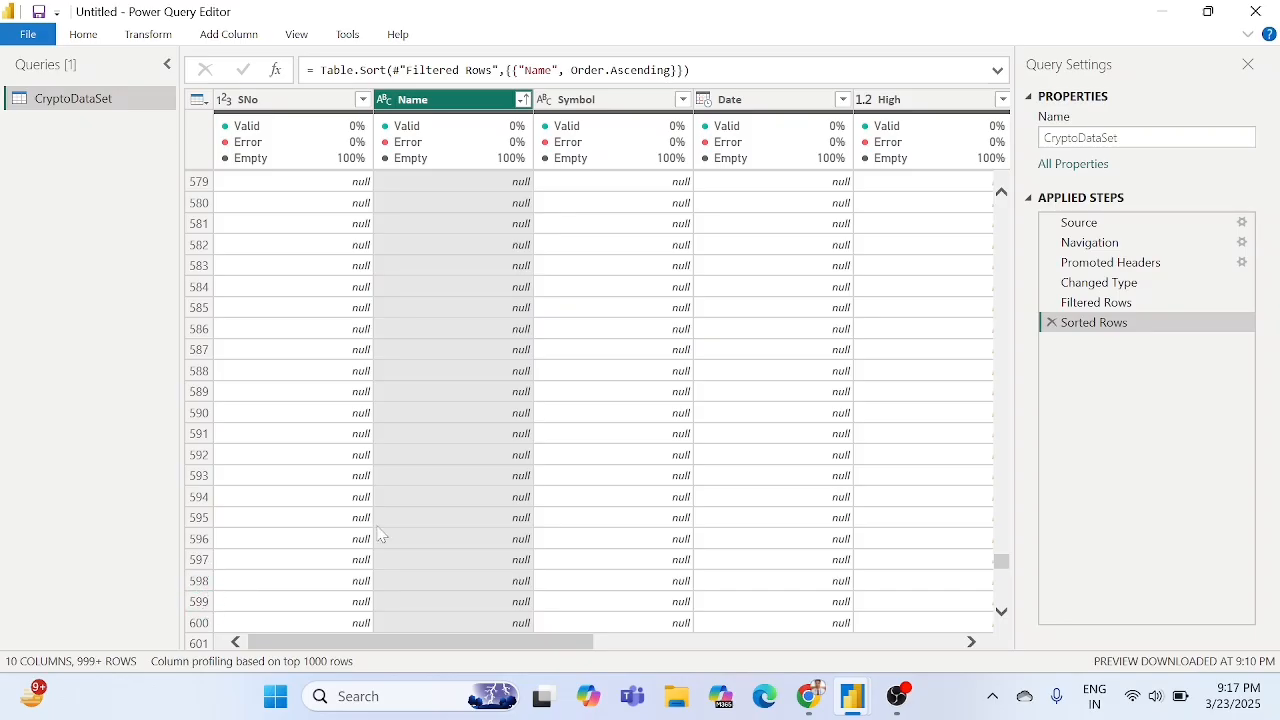
pyautogui.scroll(-20, 380, 535)
pyautogui.scroll(-14, 380, 535)
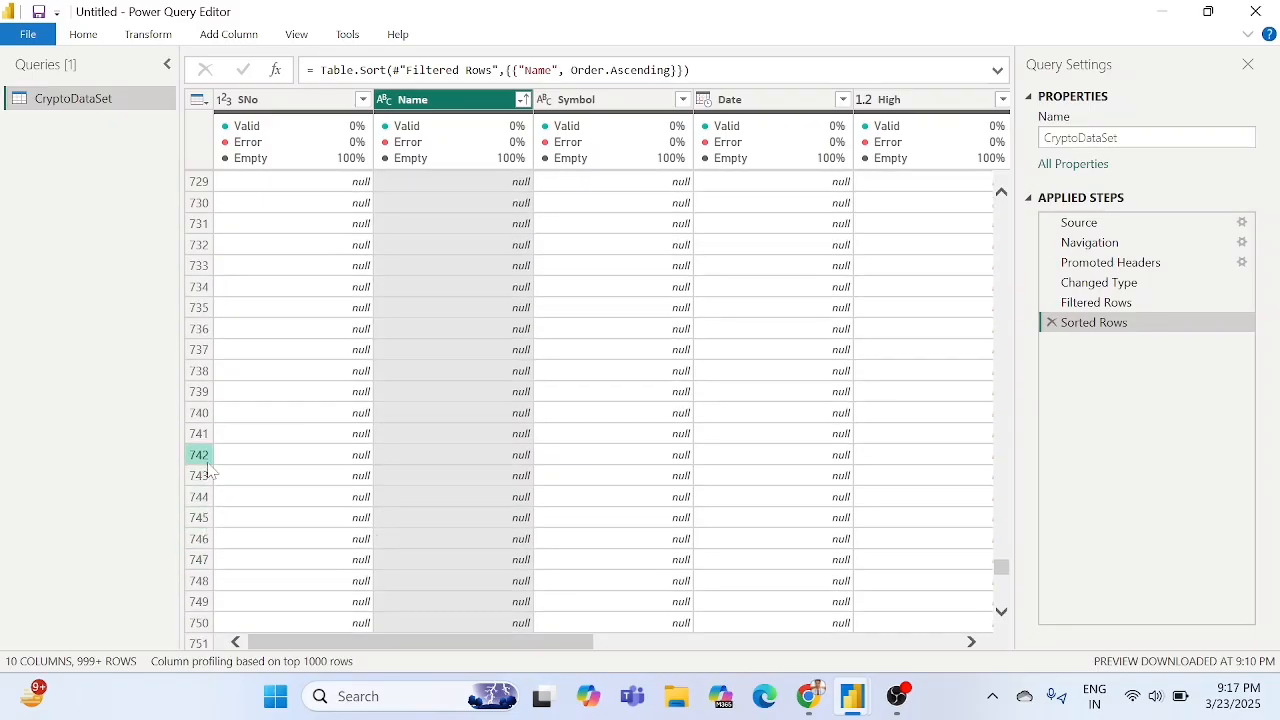
pyautogui.click(199, 307)
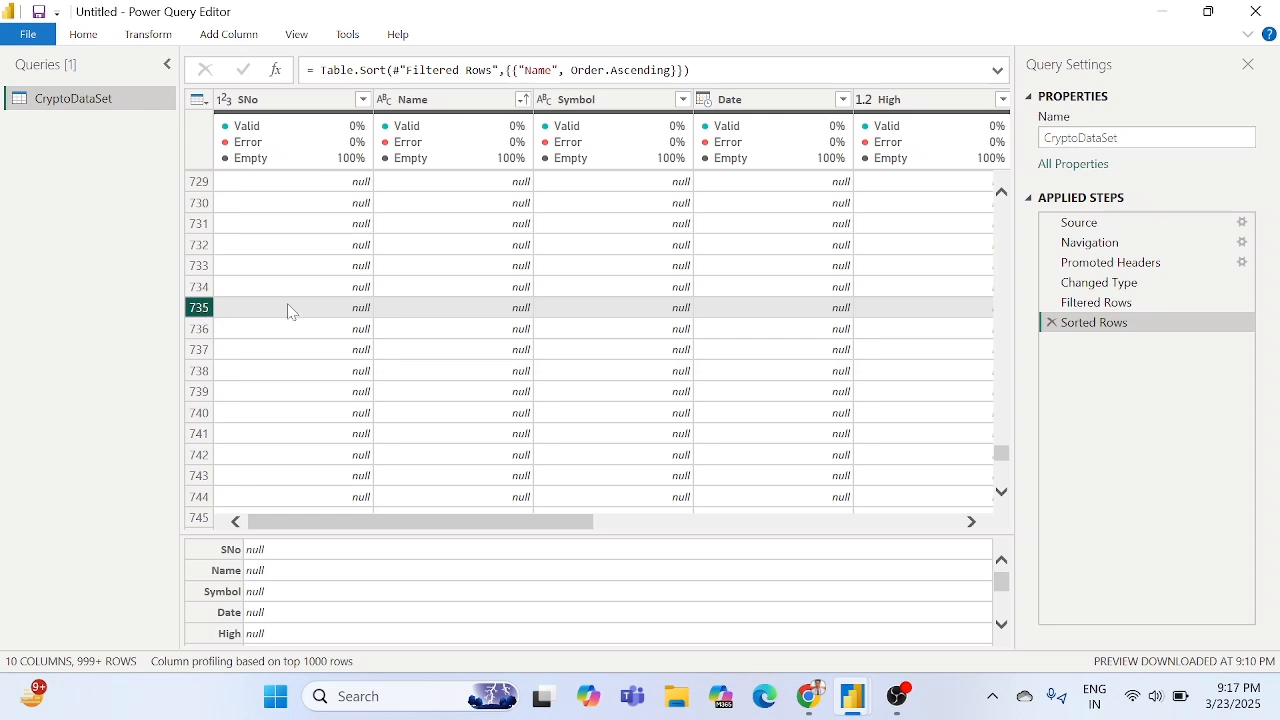
pyautogui.click(86, 35)
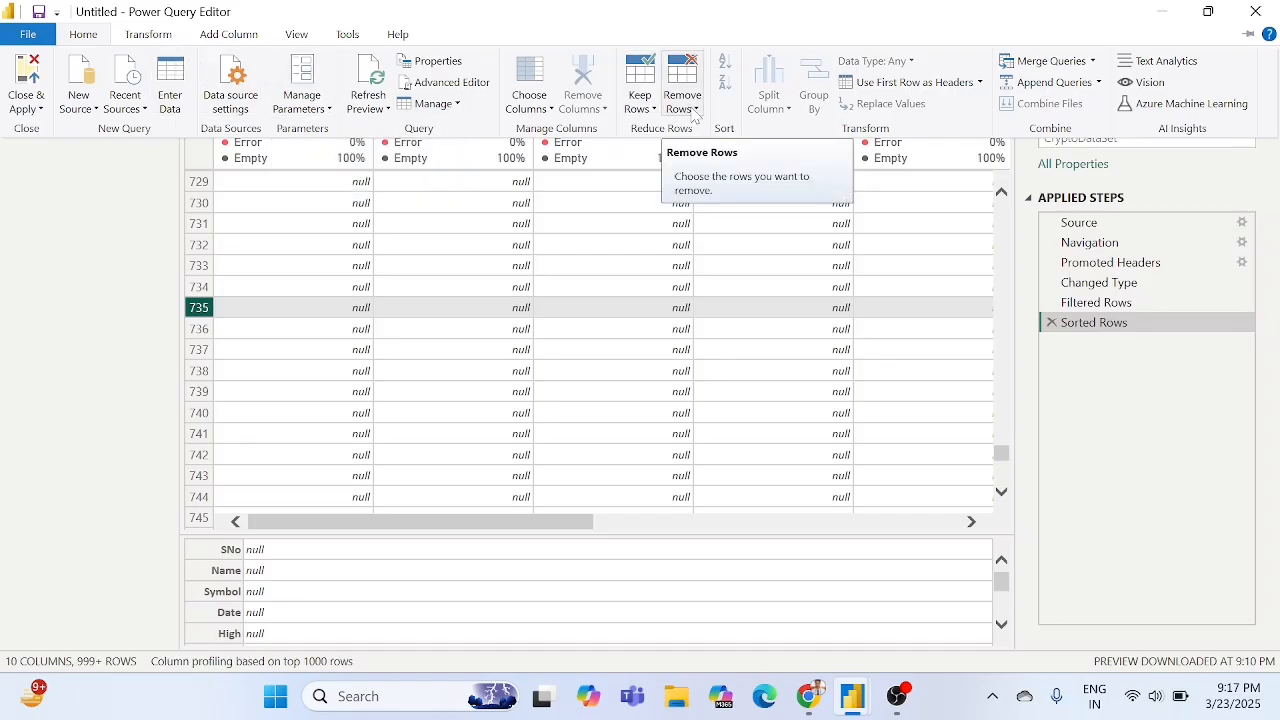
pyautogui.click(695, 108)
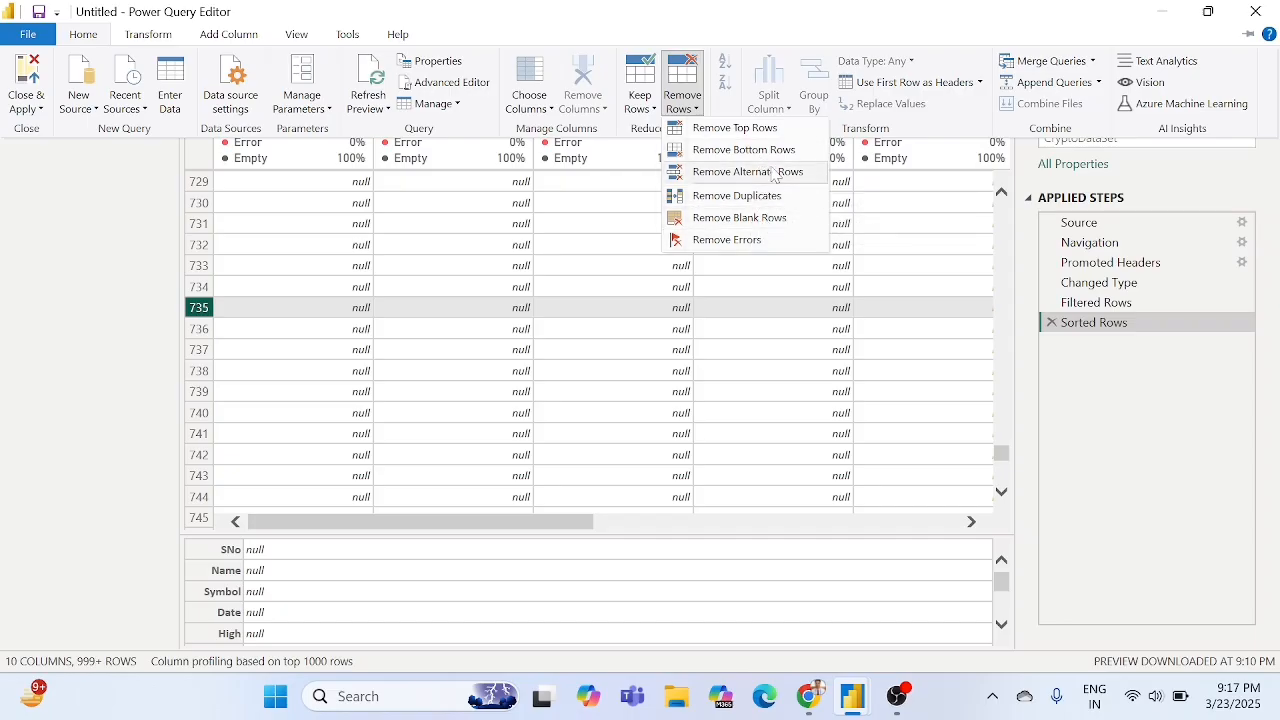
pyautogui.click(741, 132)
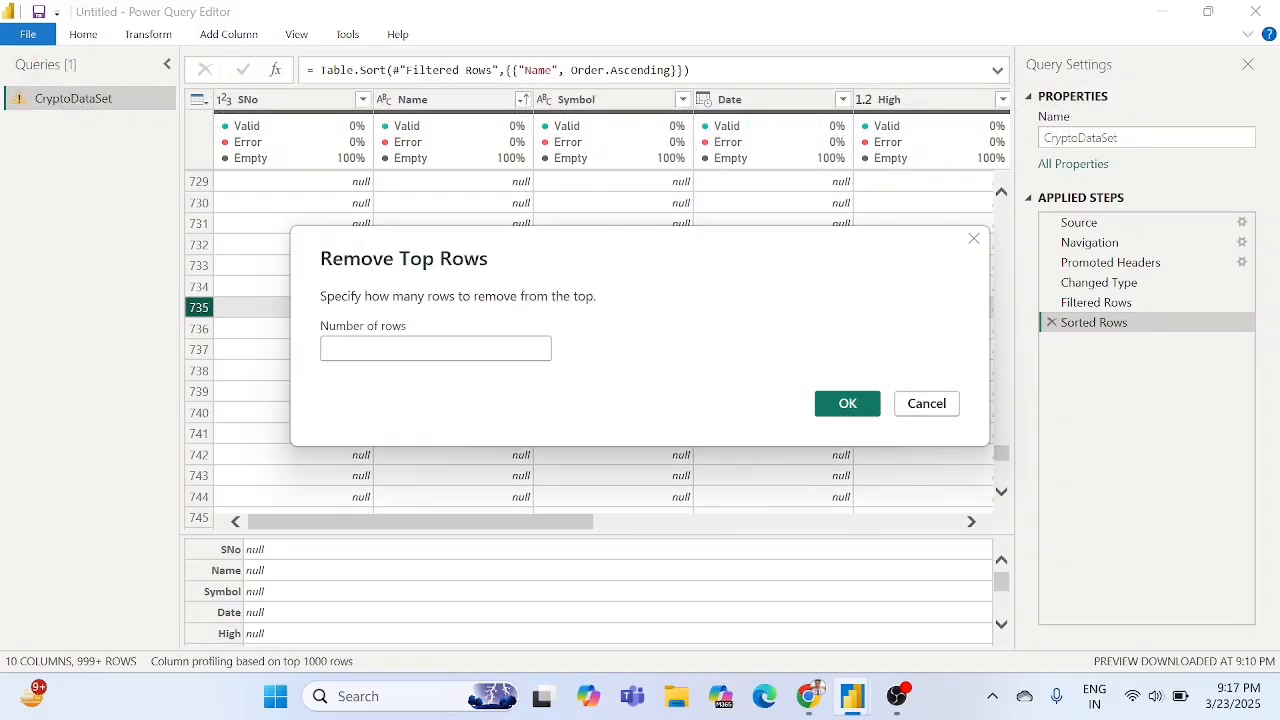
pyautogui.write('735')
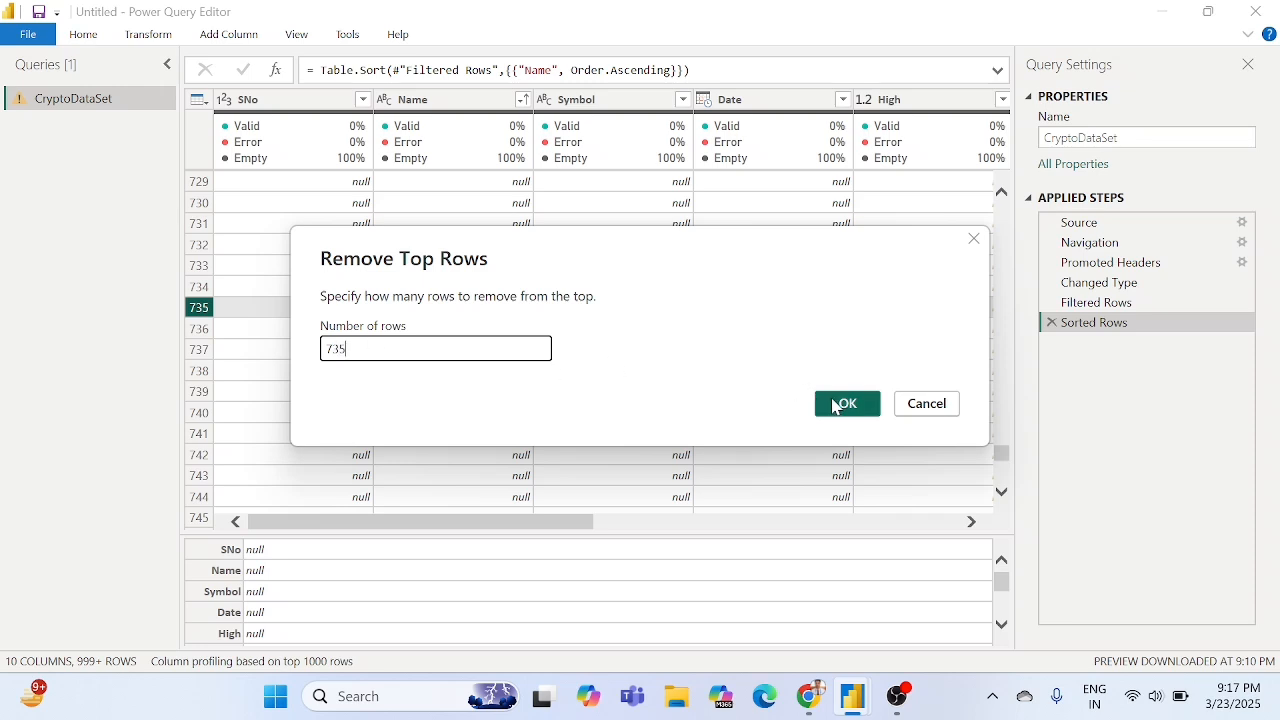
pyautogui.click(927, 404)
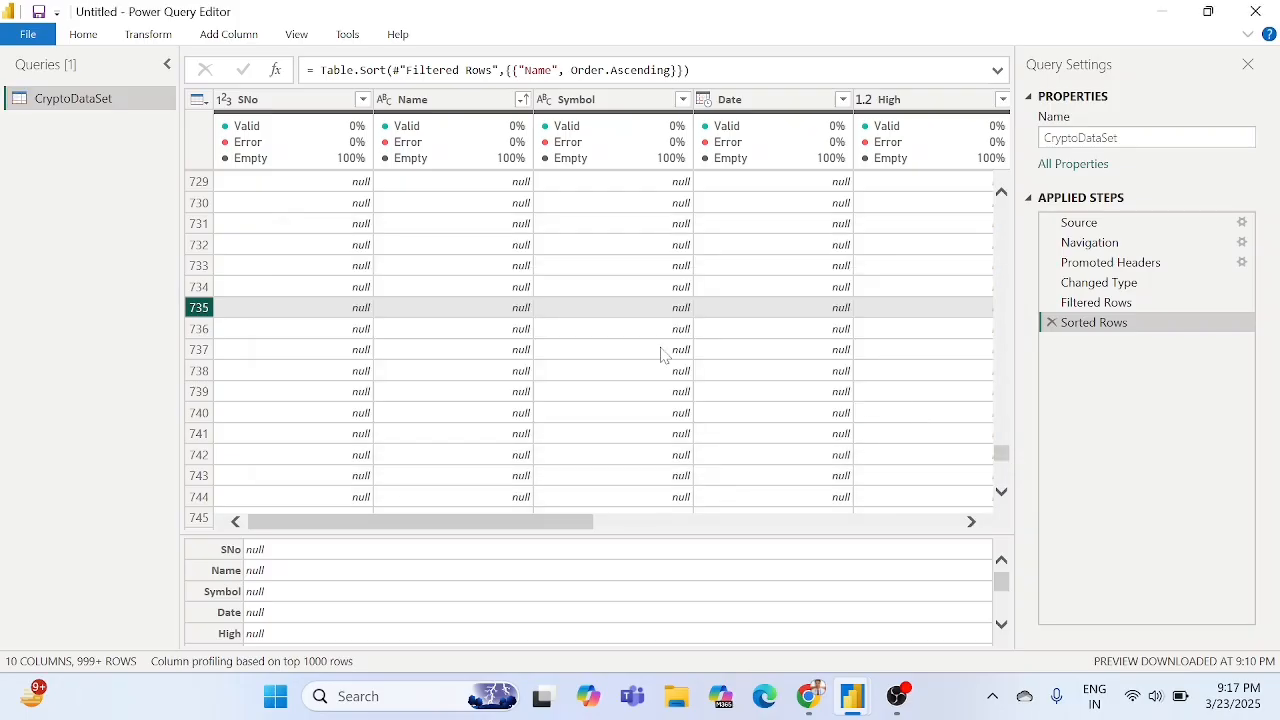
# Delete the Sorted Rows and Filtered Rows steps from the CryptoDataSet query's applied steps.
pyautogui.scroll(20, 660, 355)
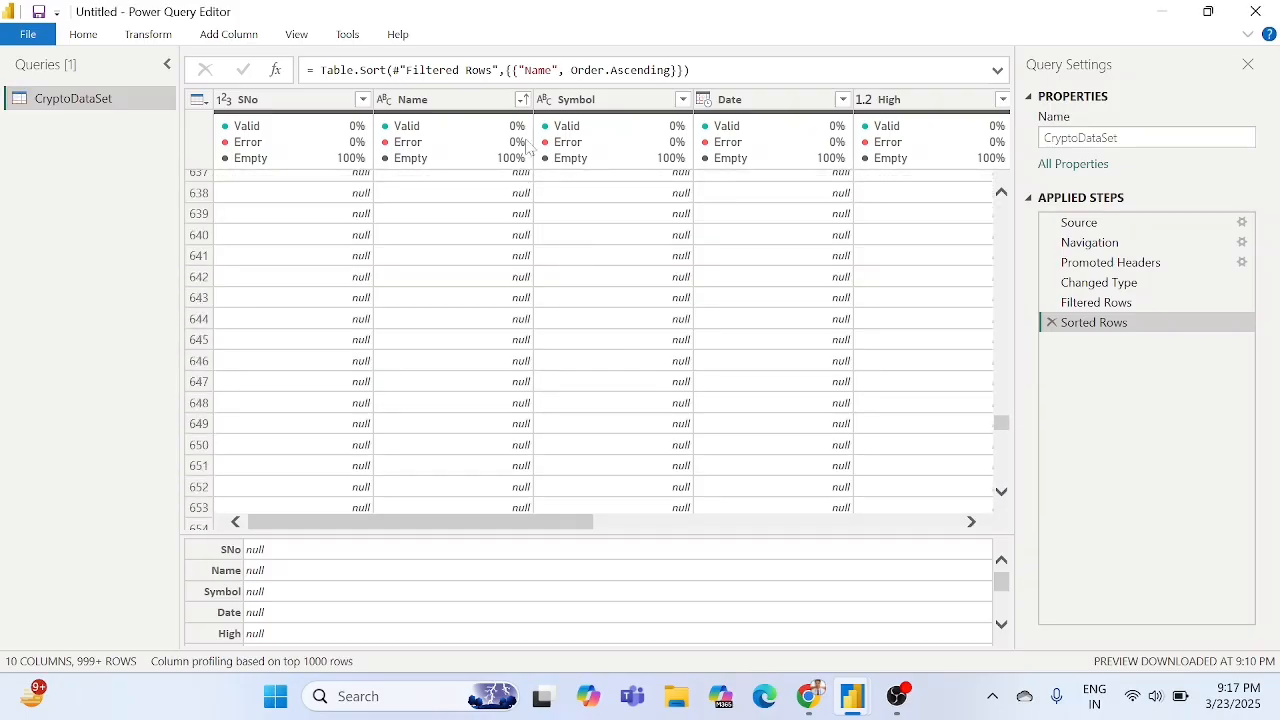
pyautogui.click(522, 99)
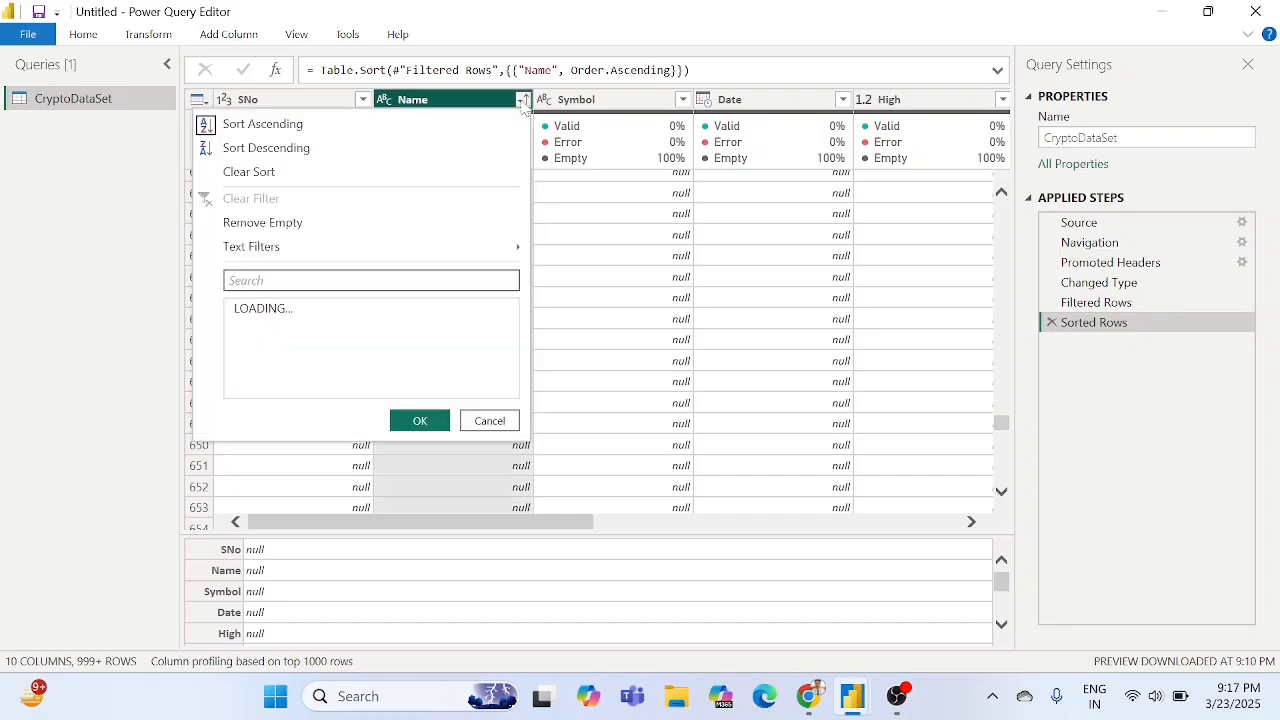
pyautogui.click(832, 320)
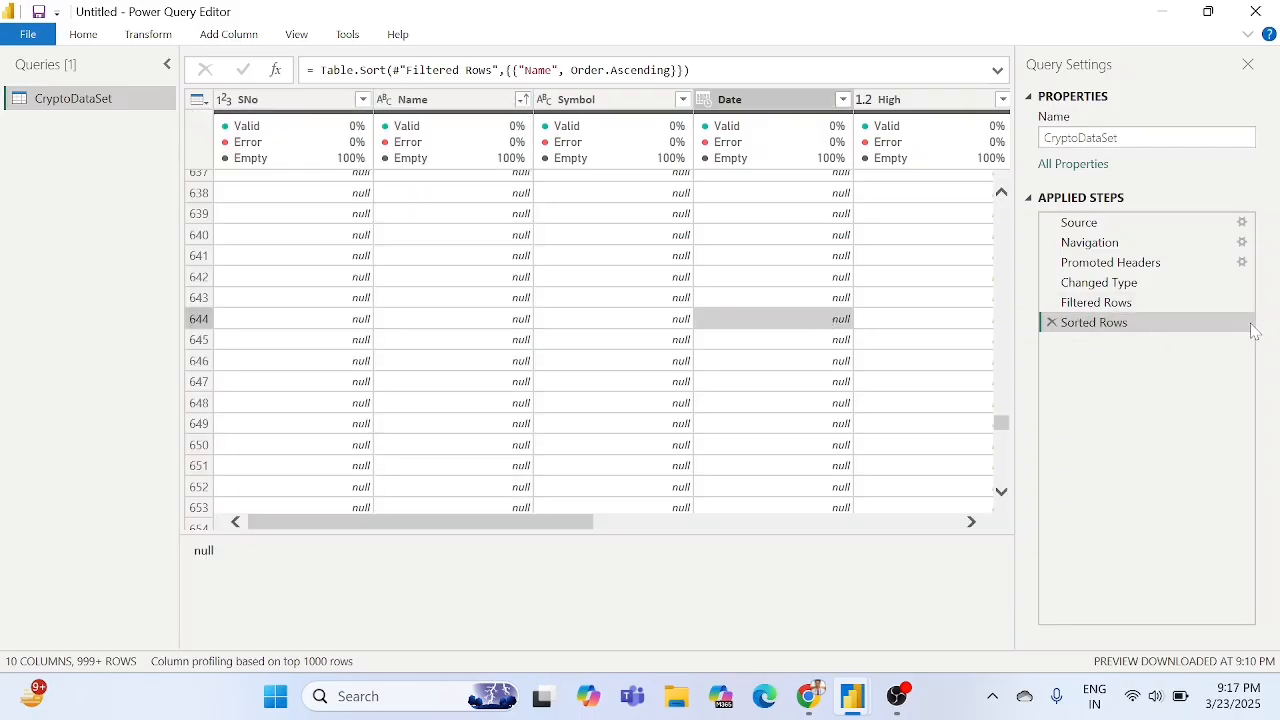
pyautogui.click(1051, 324)
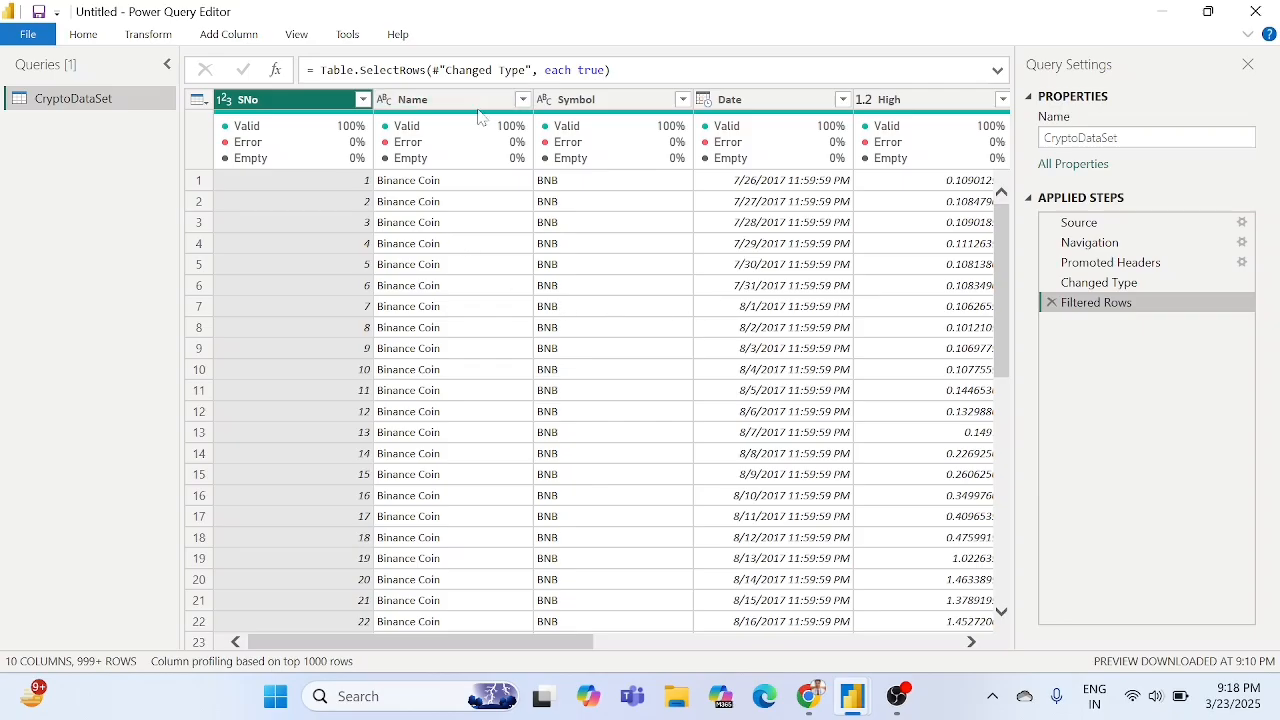
pyautogui.click(447, 311)
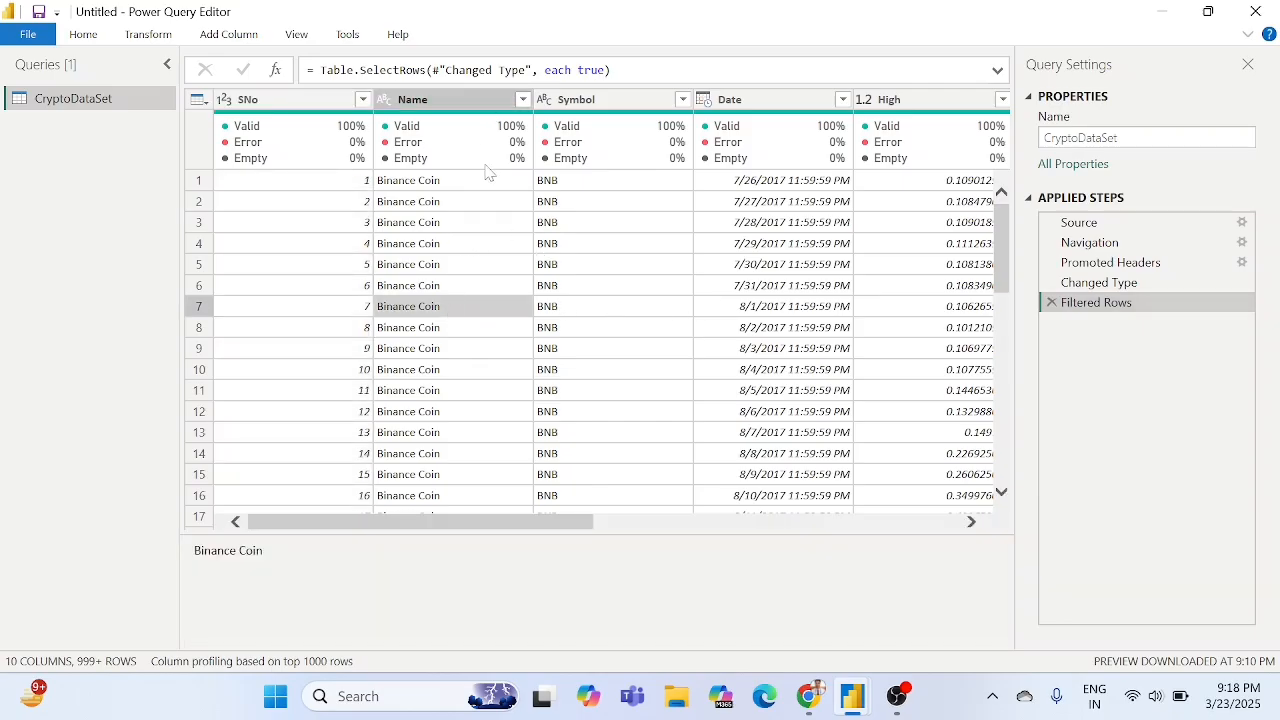
pyautogui.click(486, 268)
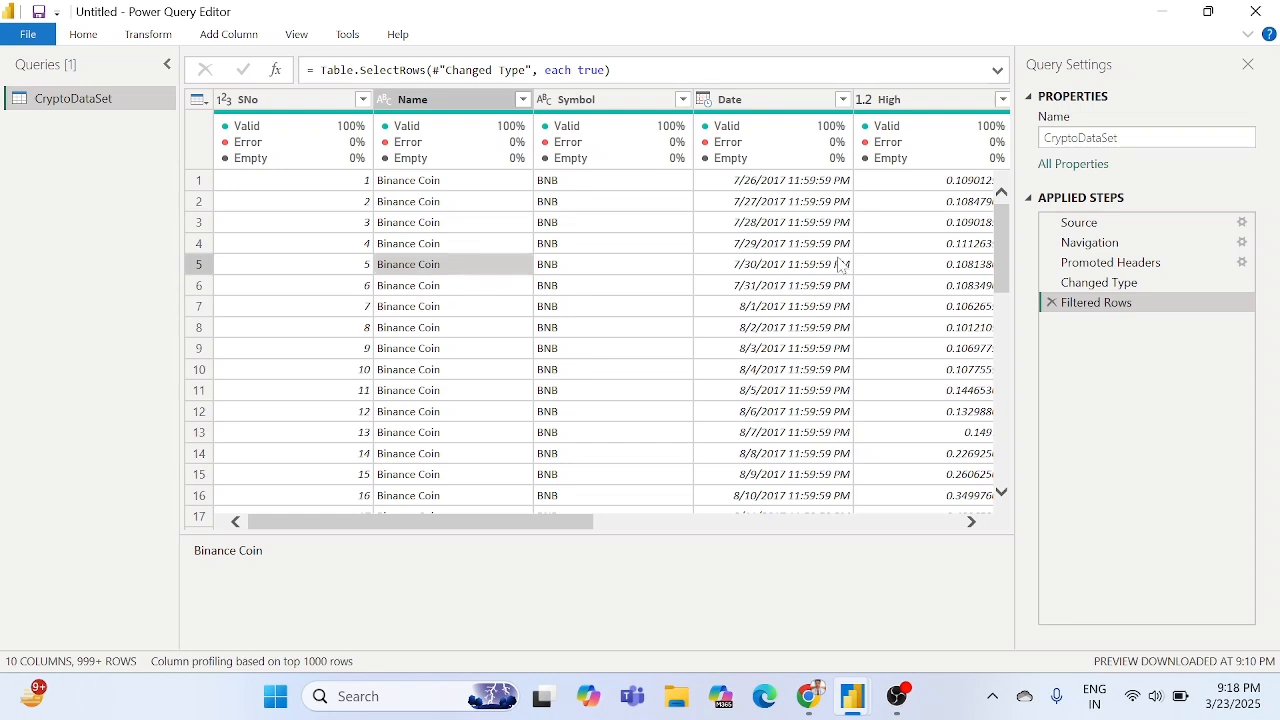
pyautogui.click(1051, 305)
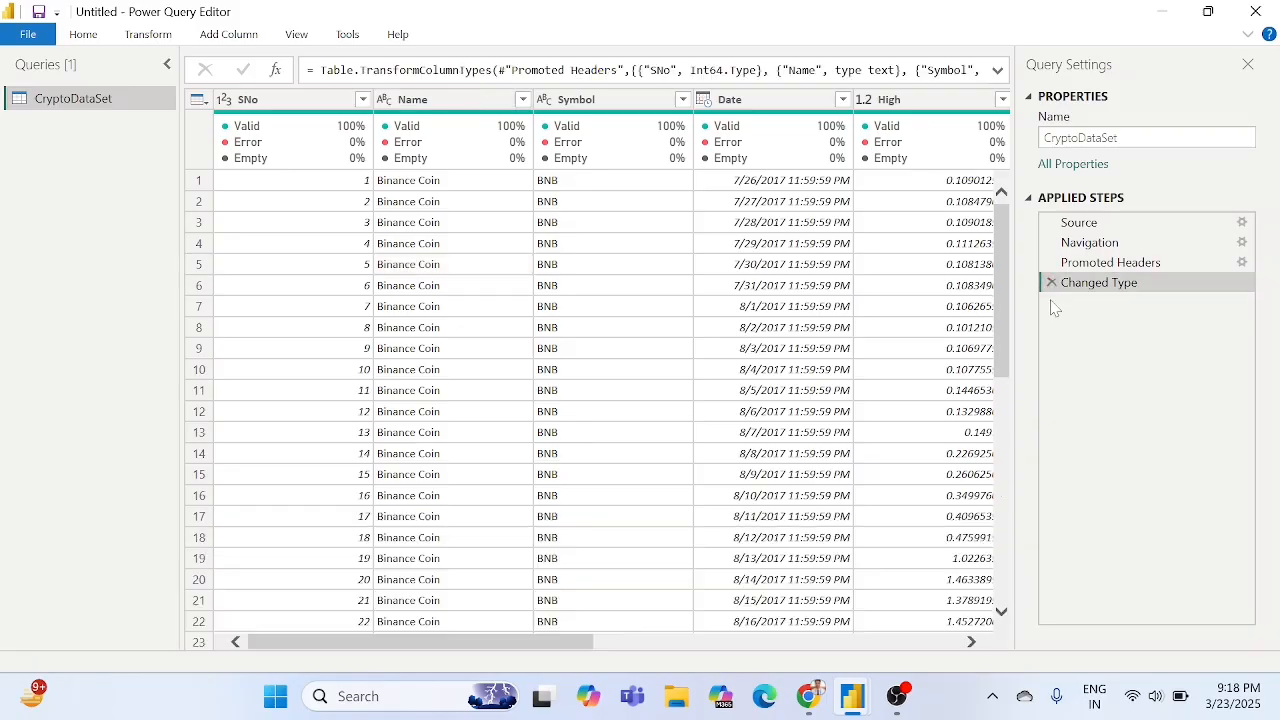
pyautogui.click(436, 230)
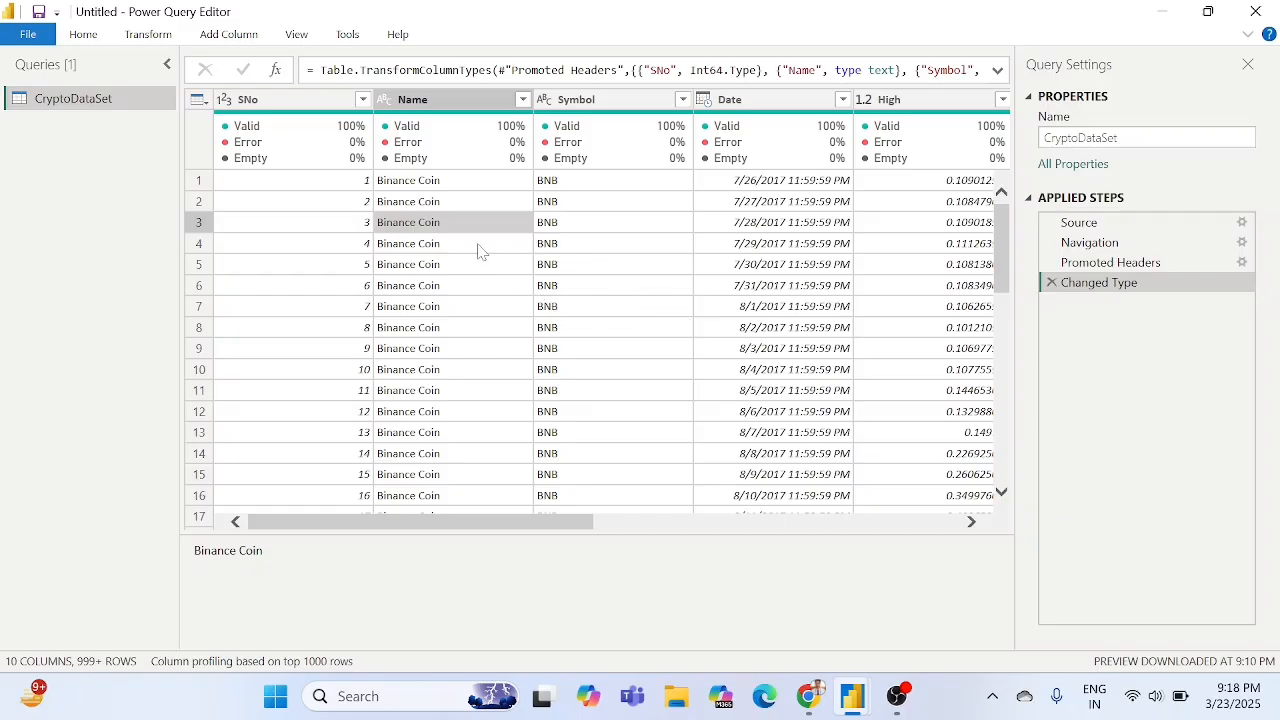
pyautogui.click(479, 104)
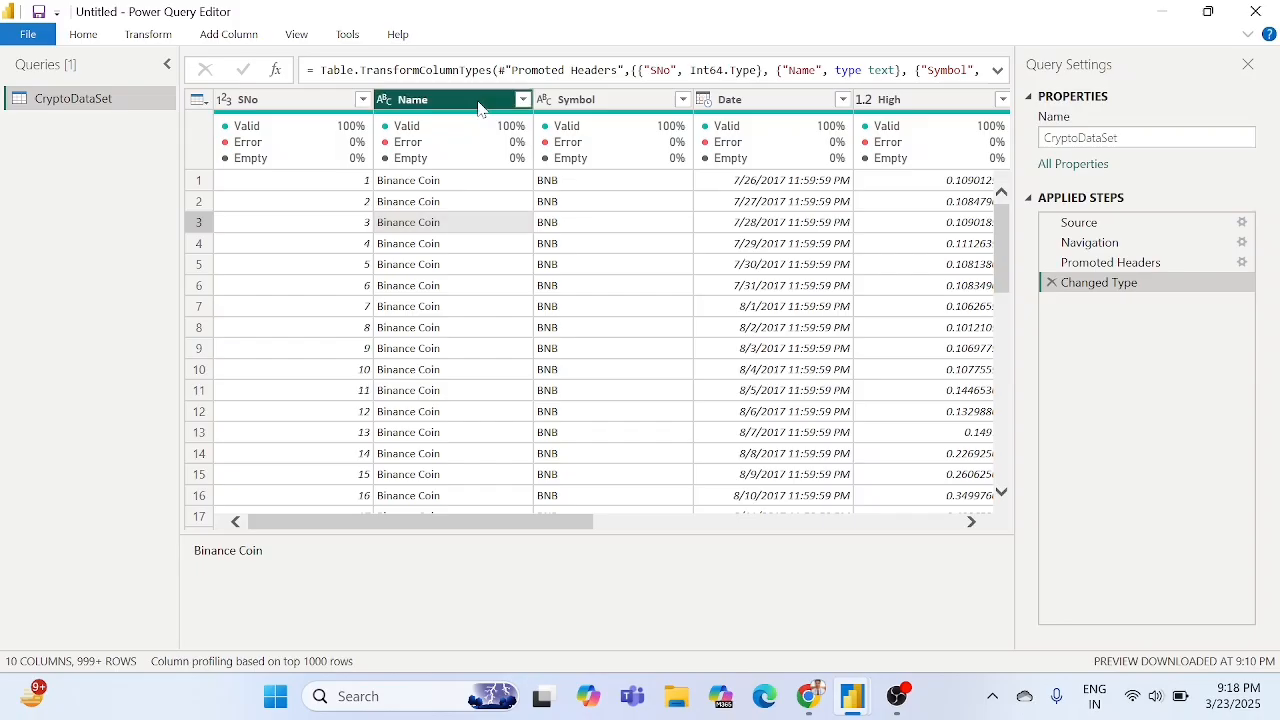
pyautogui.rightClick(479, 104)
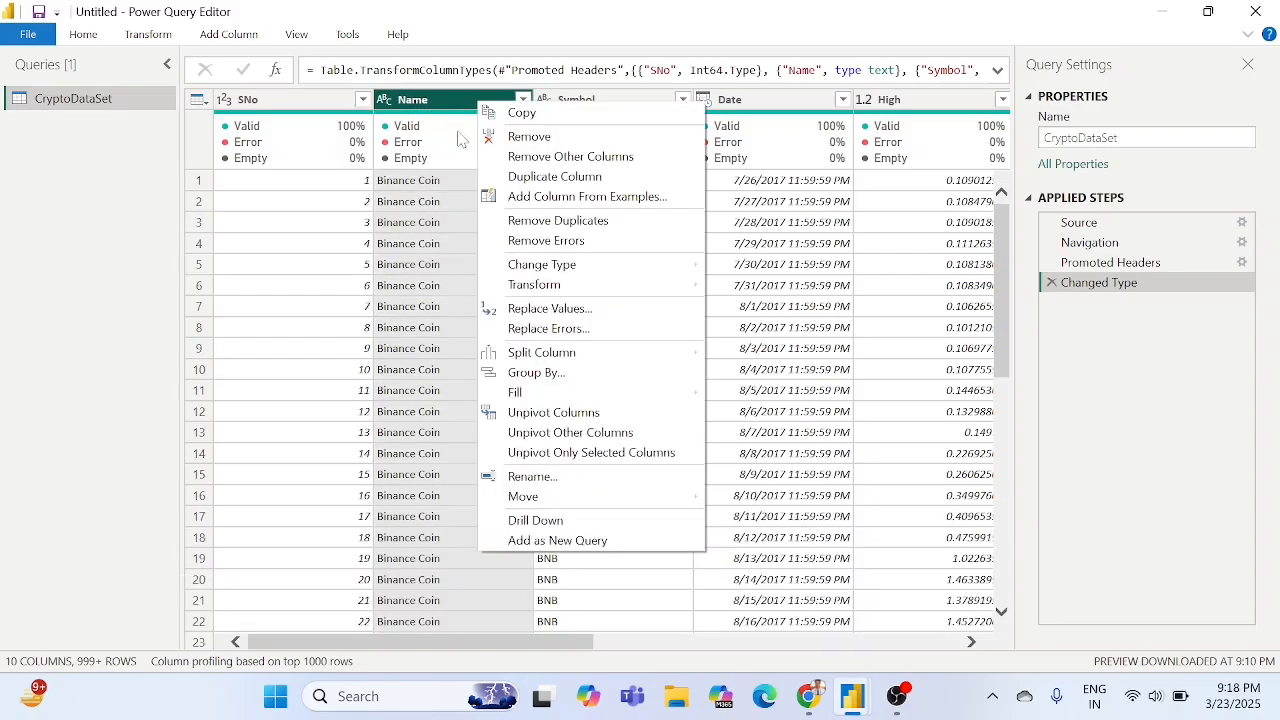
pyautogui.moveTo(582, 287)
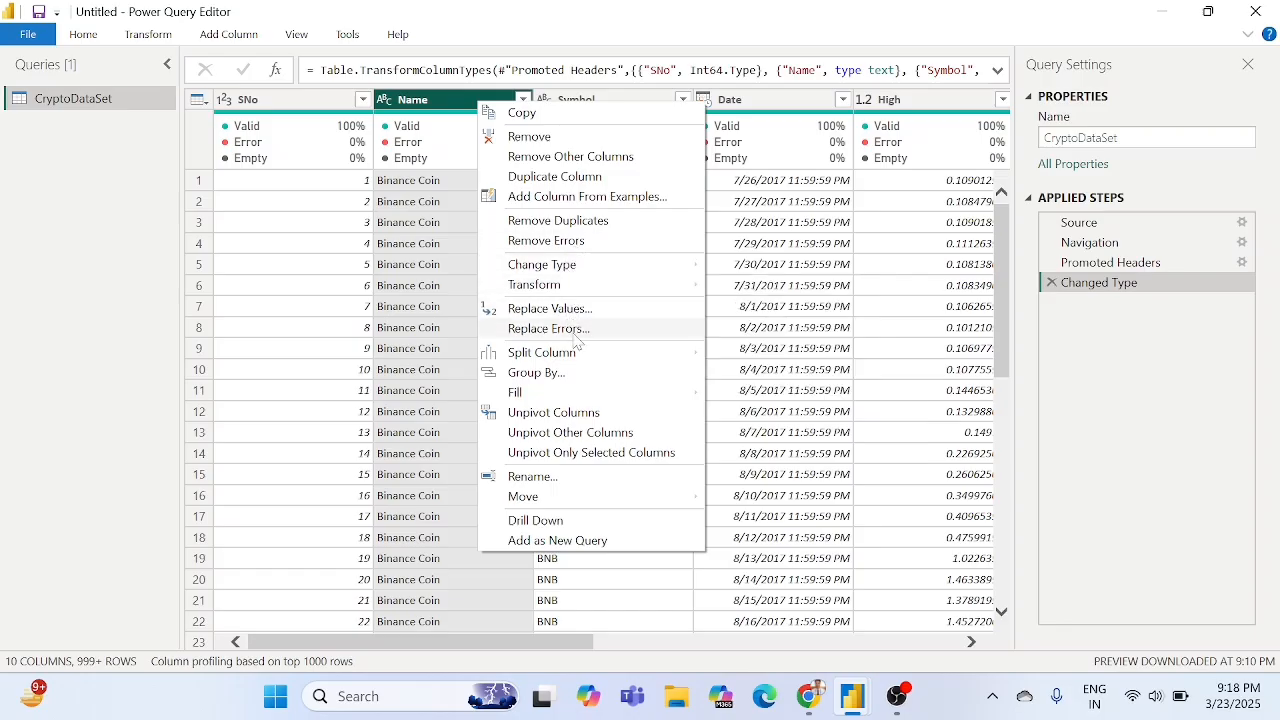
pyautogui.click(553, 312)
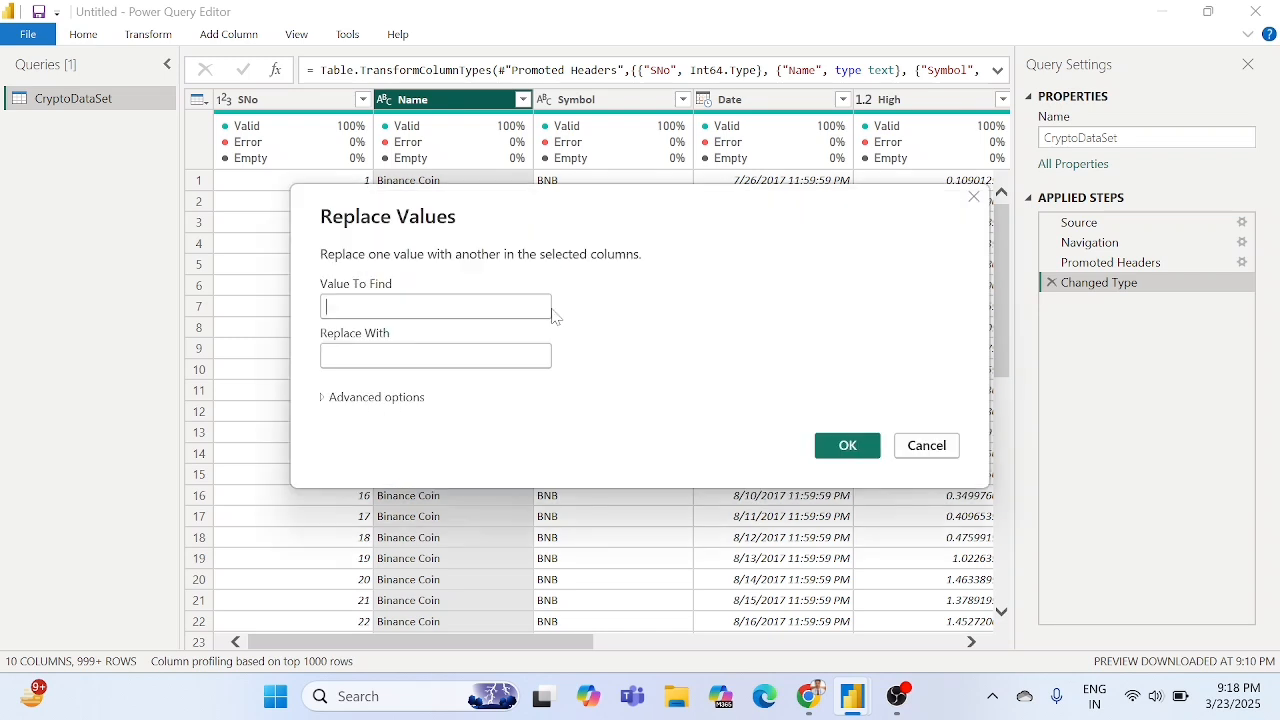
pyautogui.write('null')
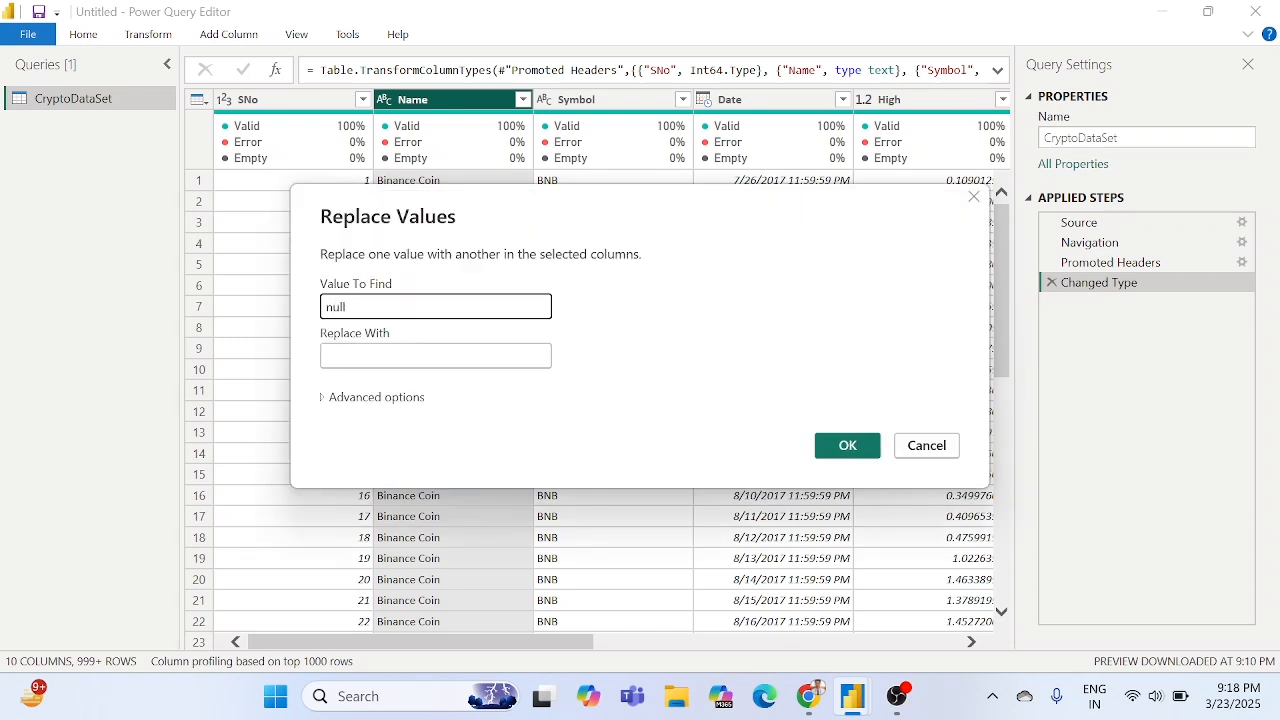
pyautogui.hotkey('ctrl', 'a')
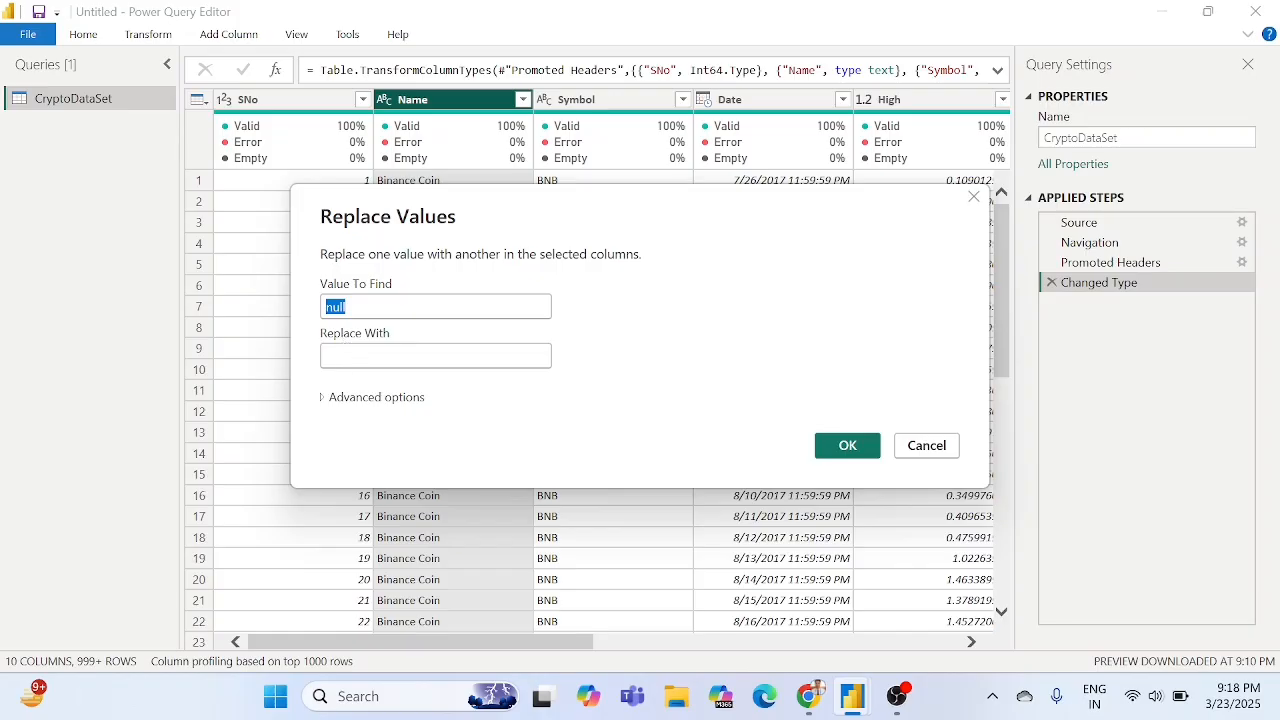
pyautogui.click(390, 356)
pyautogui.write('test')
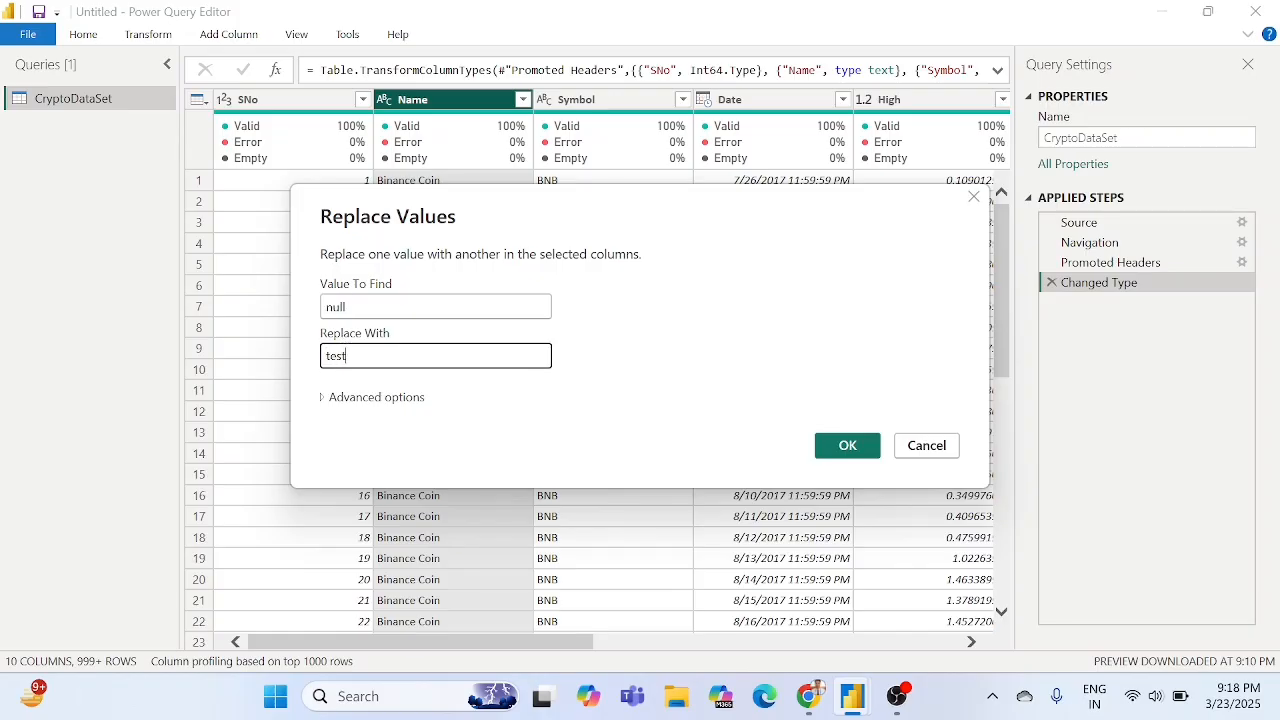
pyautogui.press('Return')
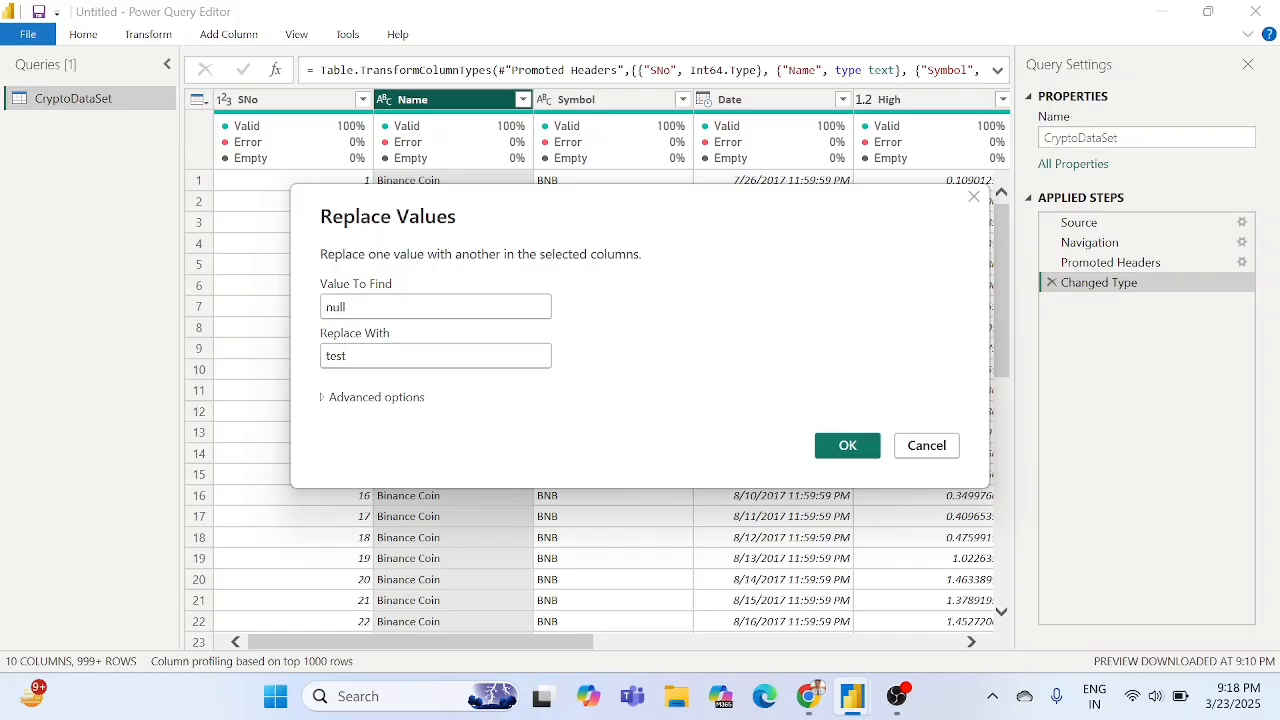
pyautogui.doubleClick(415, 357)
pyautogui.write('Bitcion')
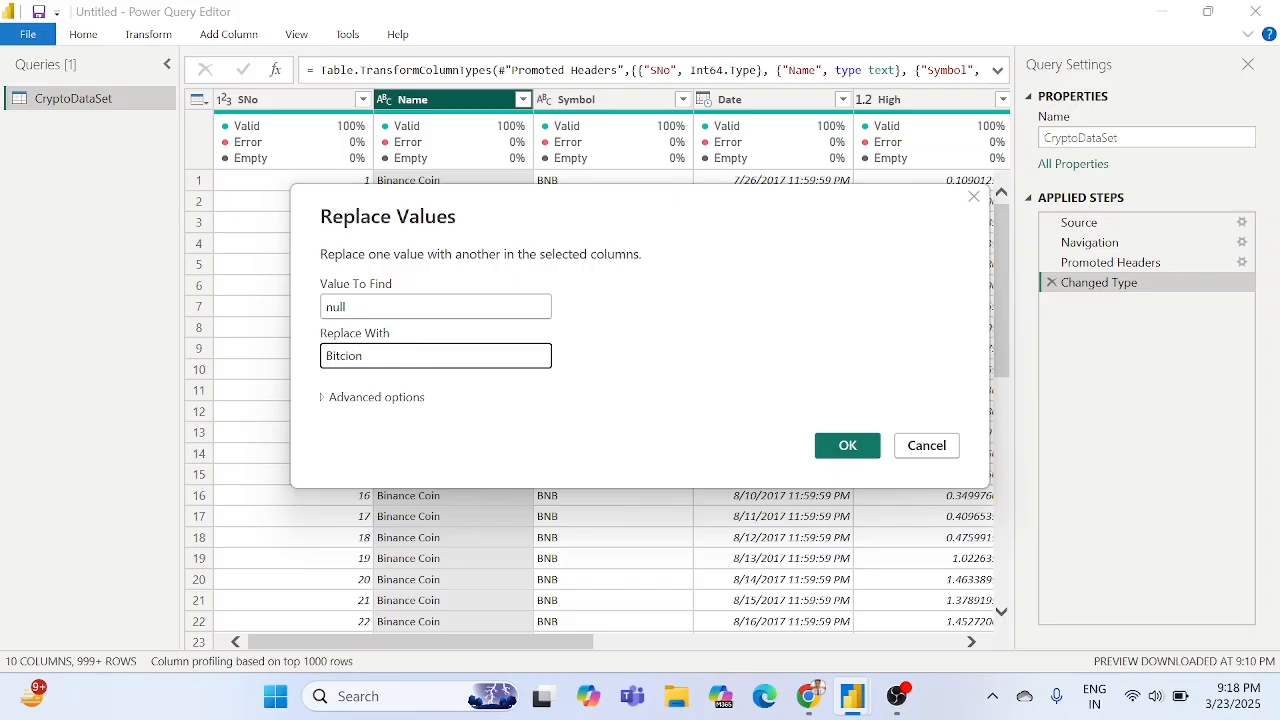
pyautogui.click(938, 450)
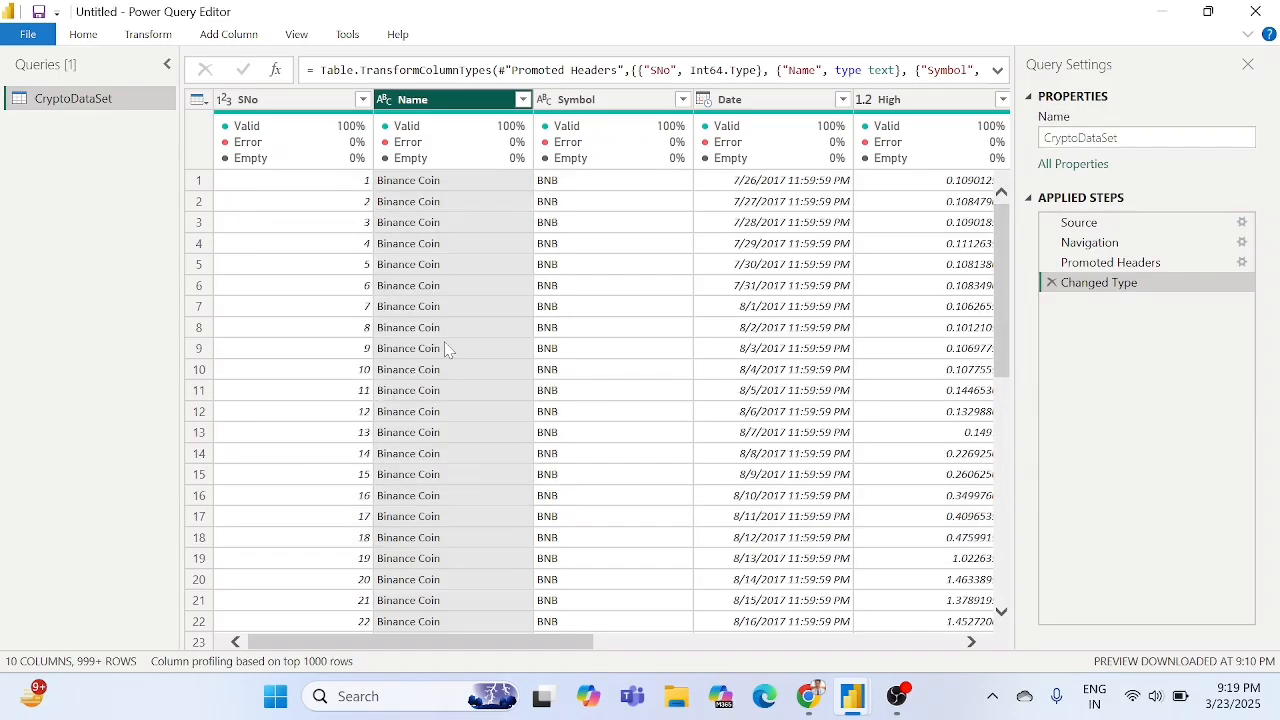
# Load the Name column's full list of filter values and filter out the (null) rows.
pyautogui.click(522, 100)
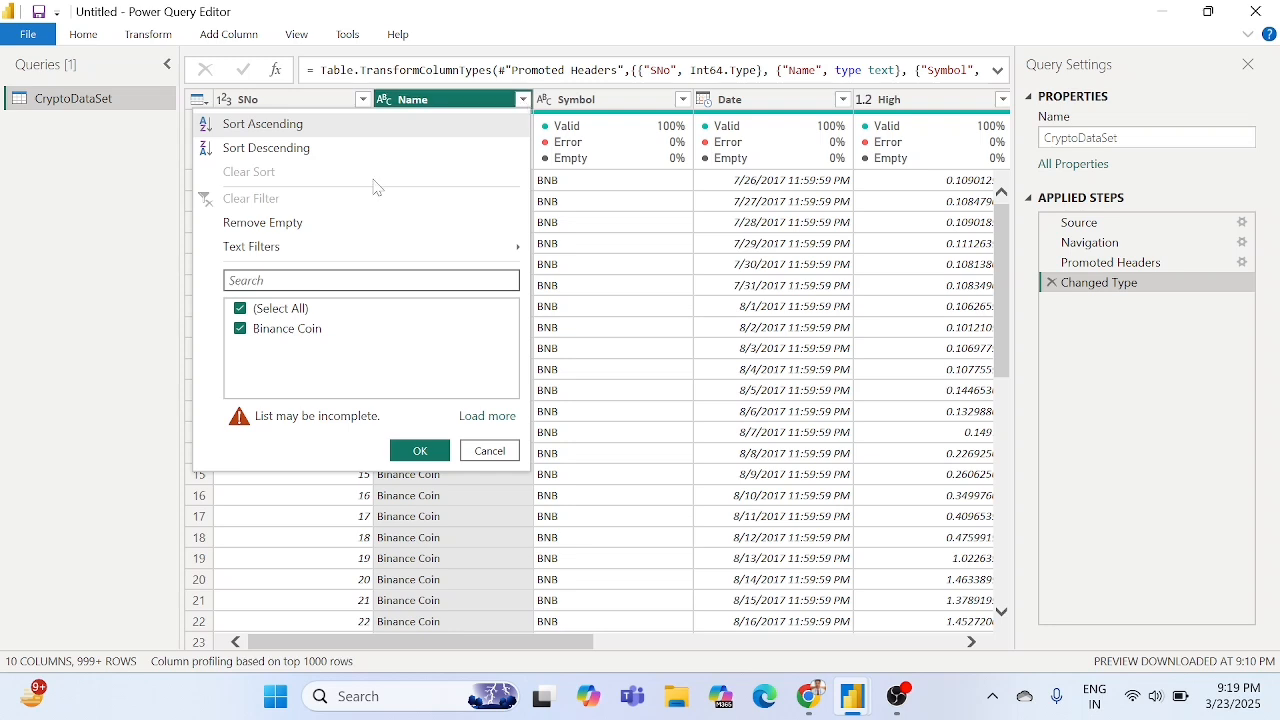
pyautogui.click(241, 312)
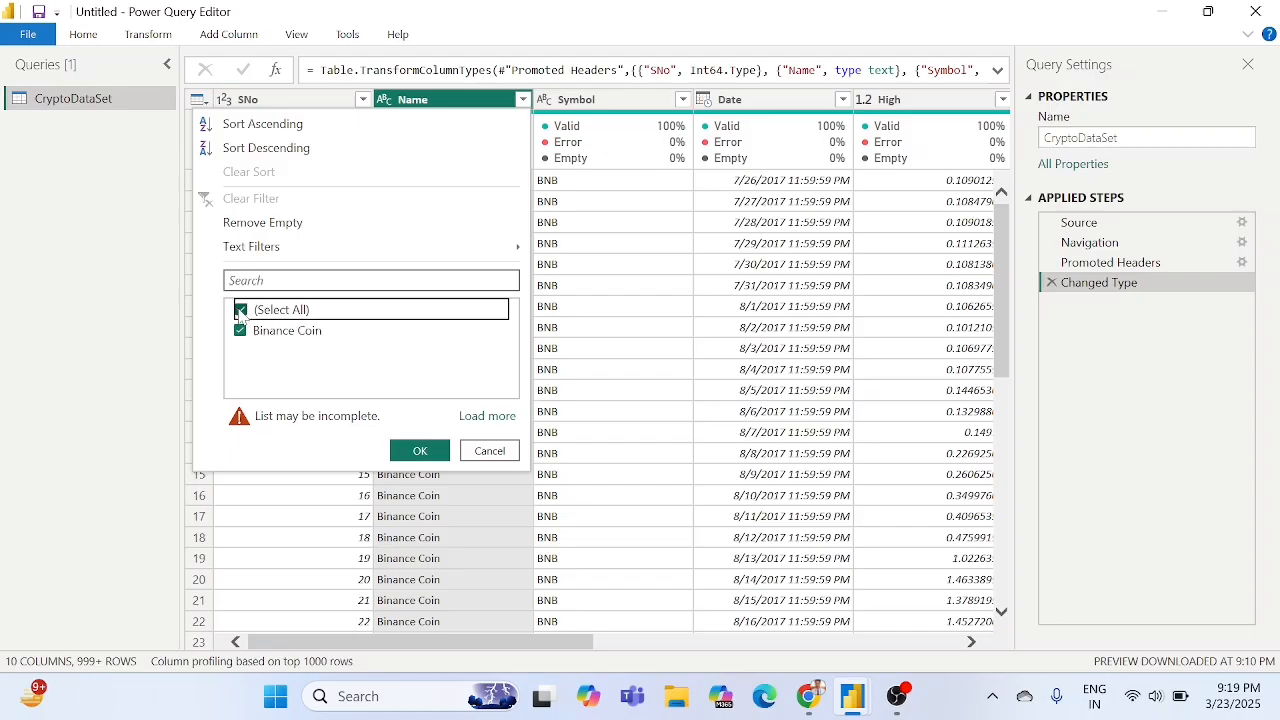
pyautogui.click(243, 314)
pyautogui.click(476, 416)
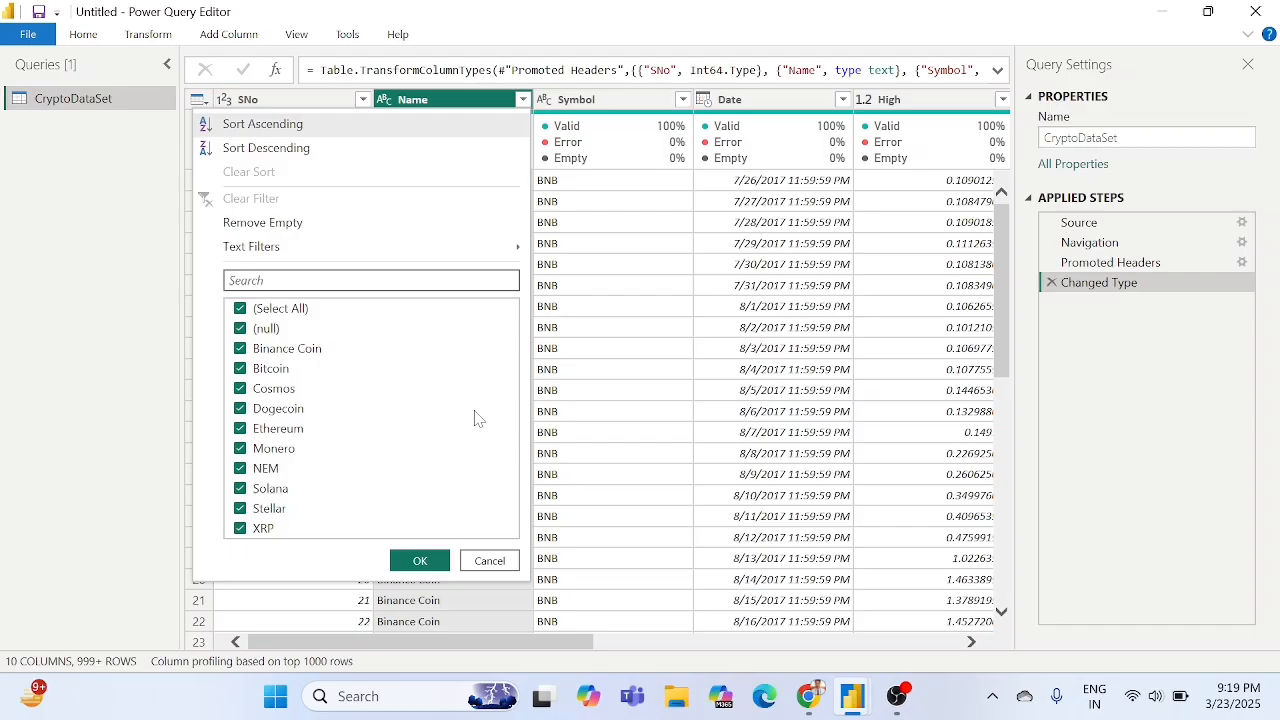
pyautogui.click(240, 329)
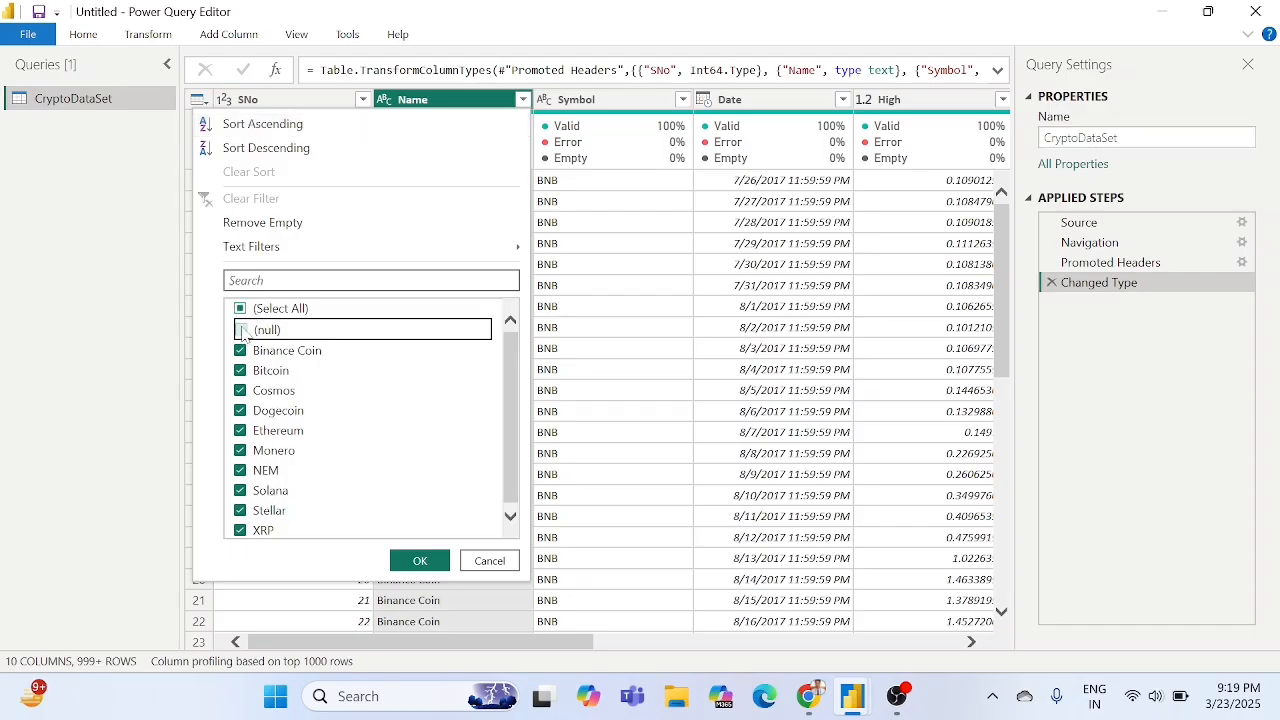
pyautogui.click(420, 561)
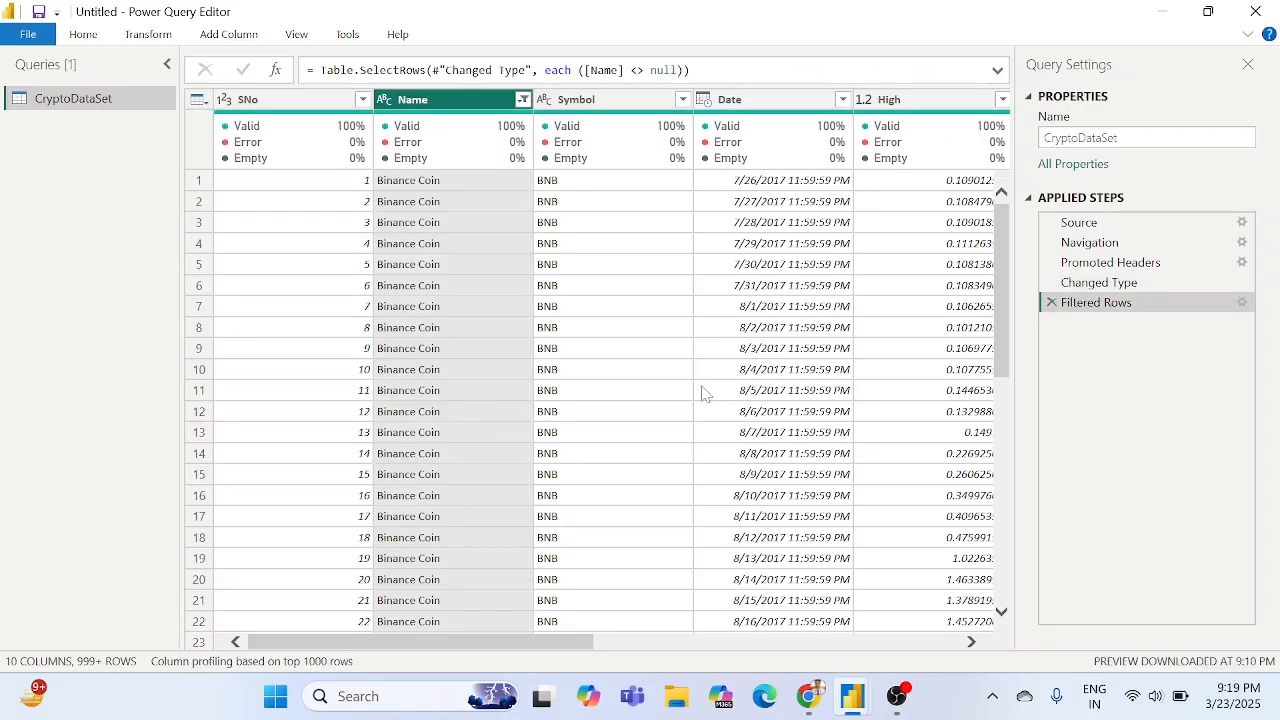
# Examine the Date column's values and the remaining columns through Marketcap, including their valid, error and empty percentages.
pyautogui.hscroll(5, 700, 392)
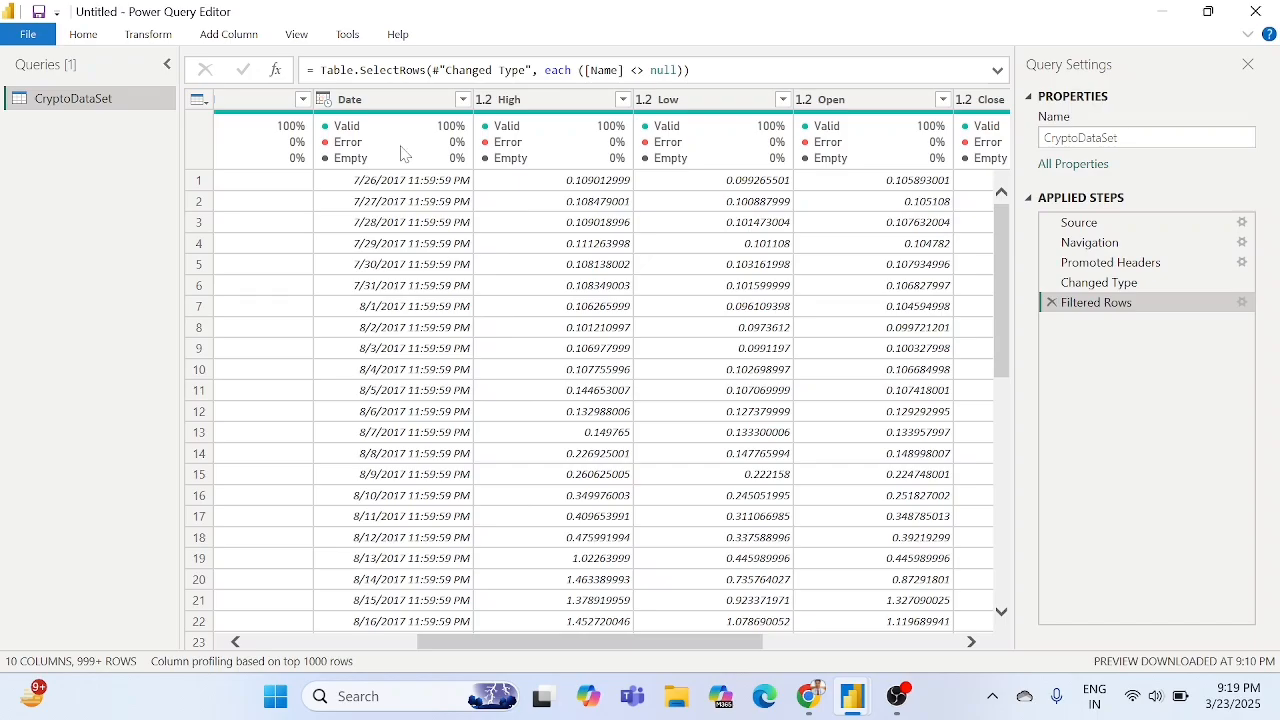
pyautogui.moveTo(402, 146)
pyautogui.click(405, 103)
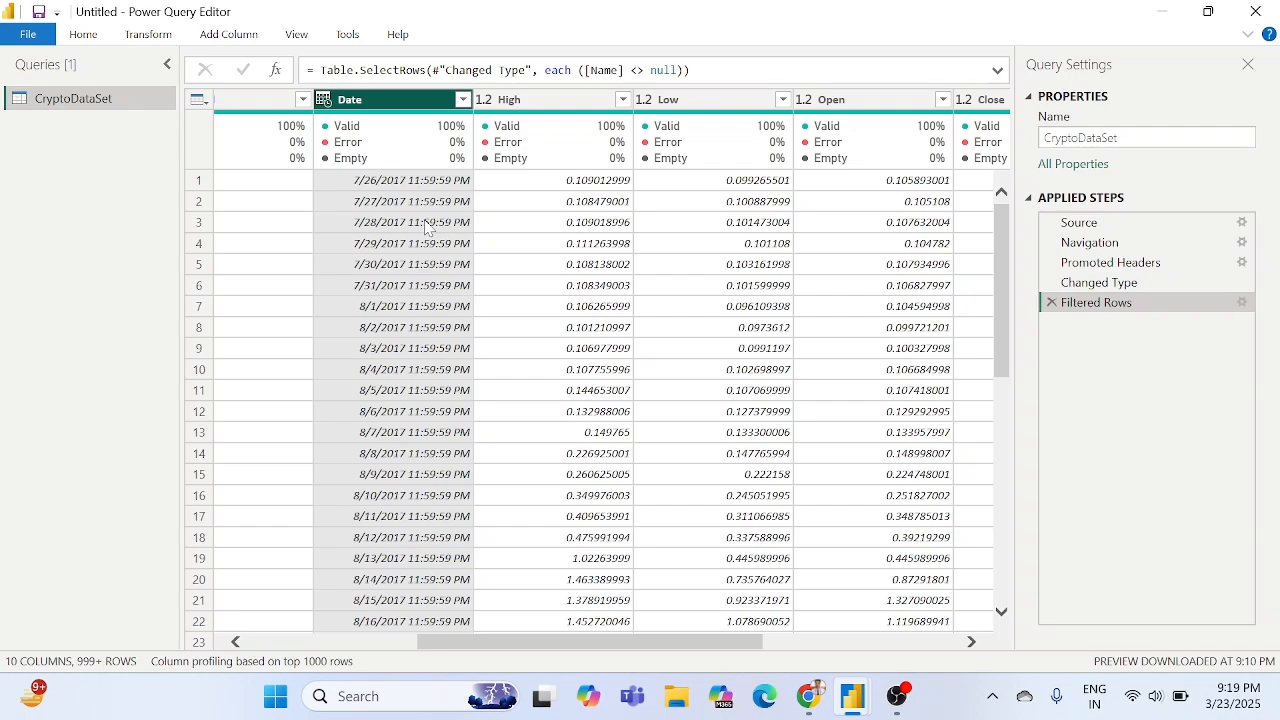
pyautogui.hscroll(3, 425, 226)
pyautogui.hscroll(-5, 425, 226)
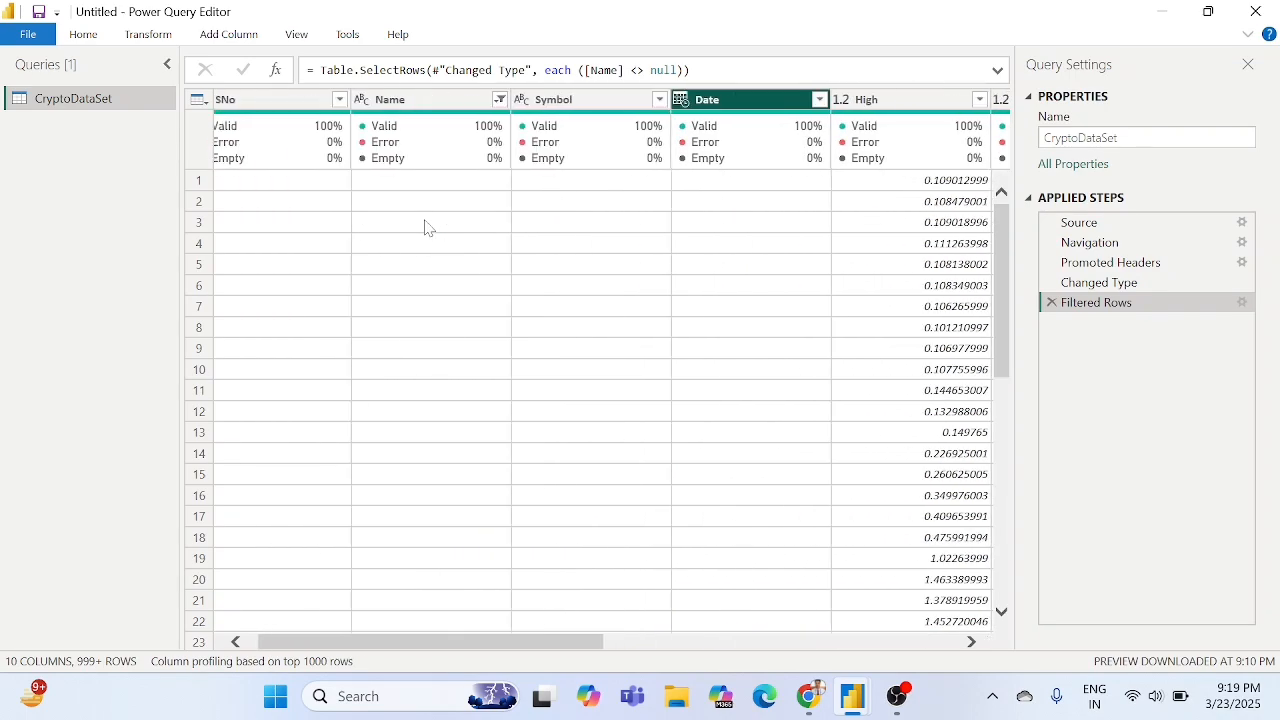
pyautogui.hscroll(2, 693, 277)
pyautogui.hscroll(1, 693, 277)
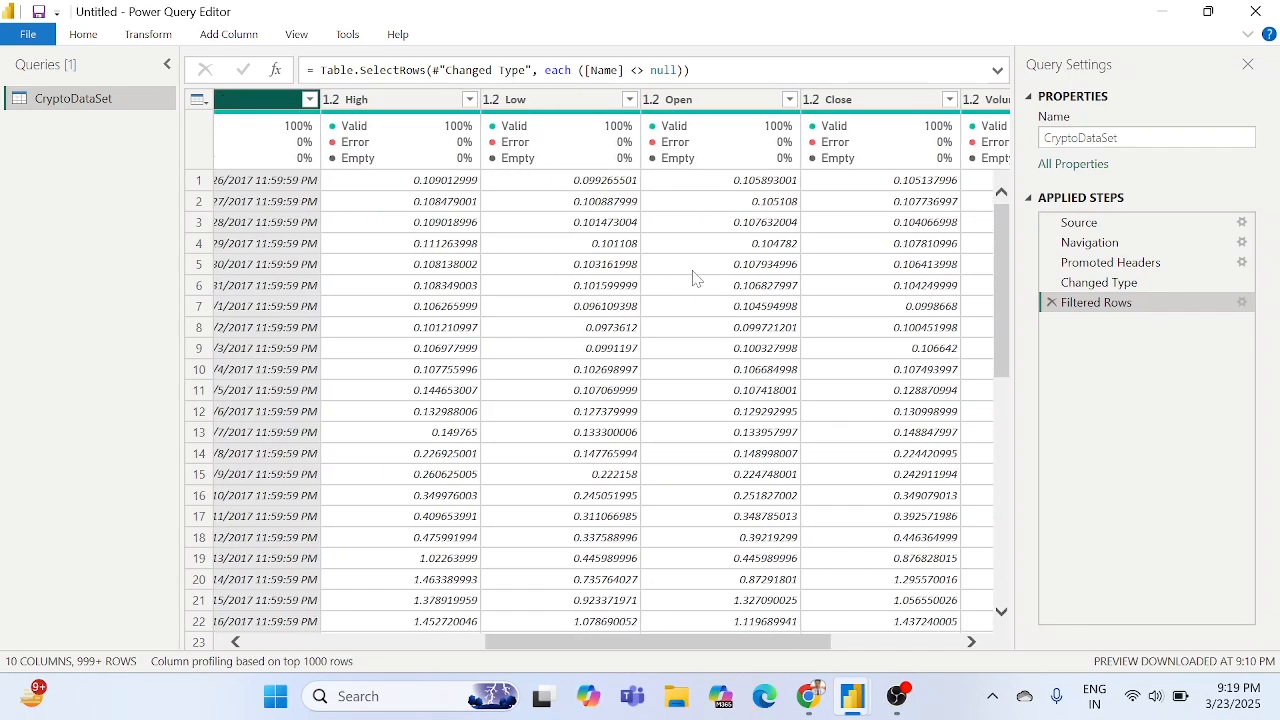
pyautogui.hscroll(-2, 693, 277)
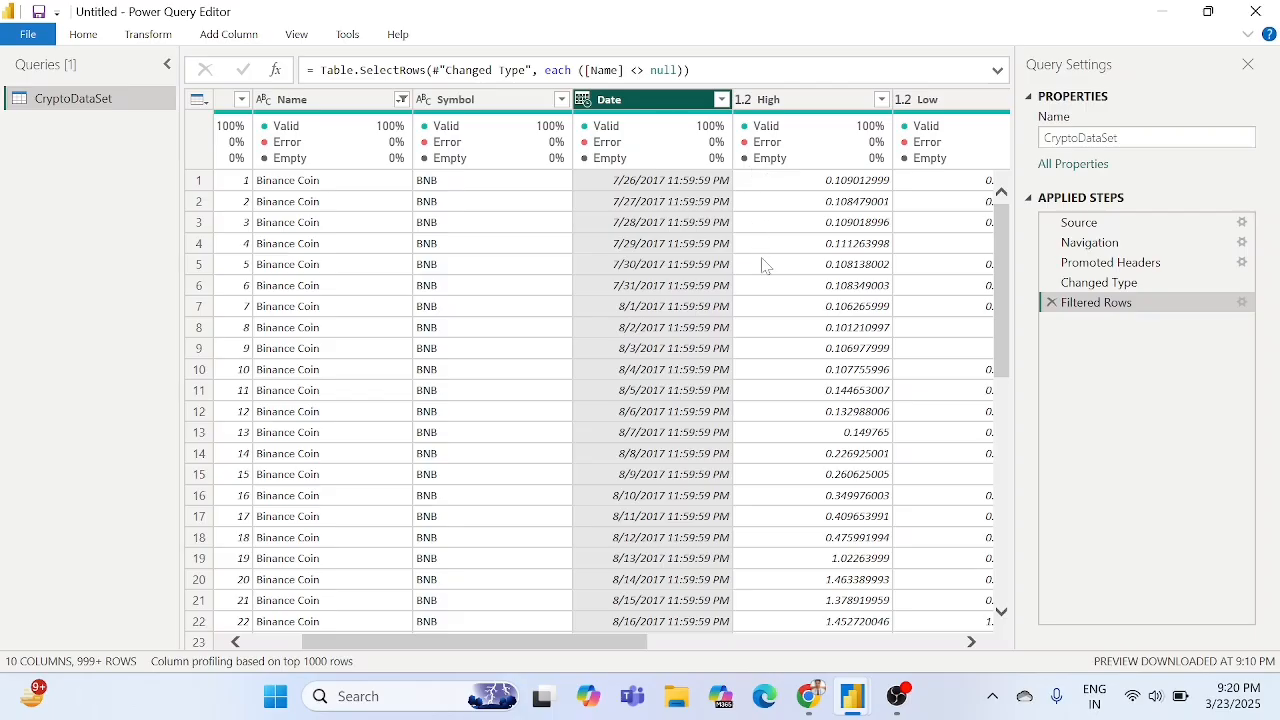
pyautogui.hscroll(5, 763, 266)
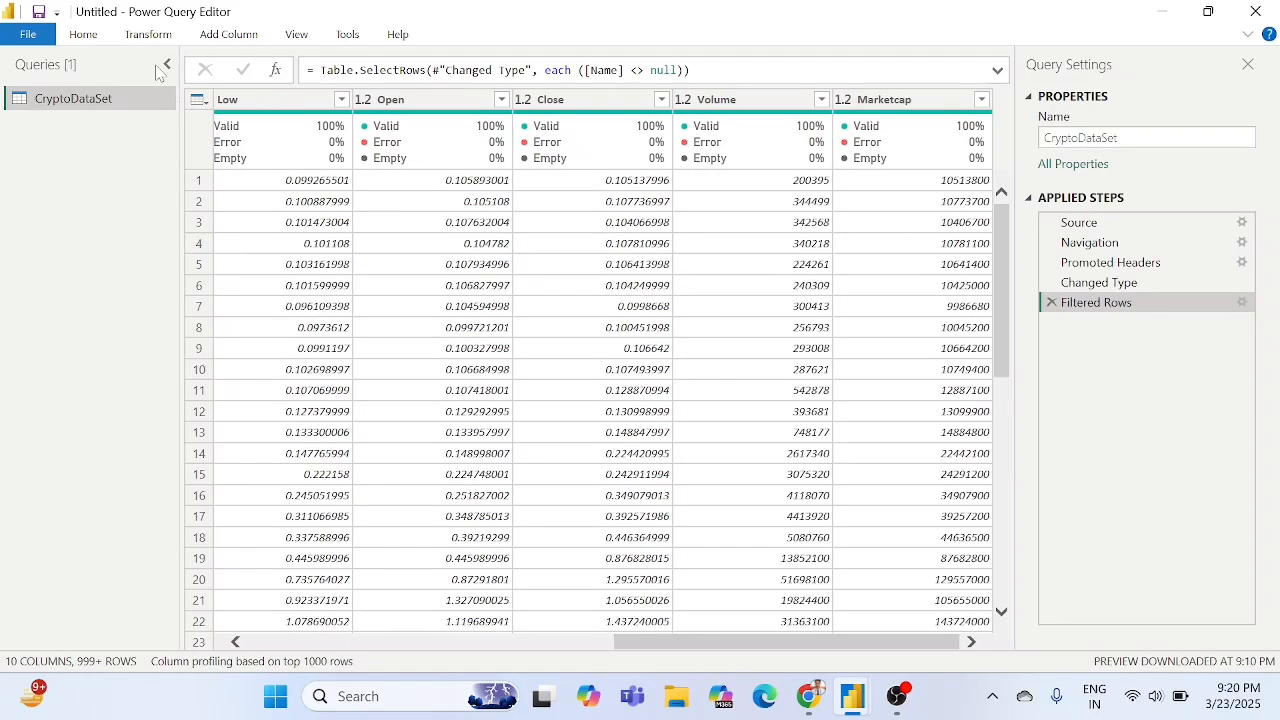
# Start a new custom column in CryptoDataSet and name it Year.
pyautogui.click(147, 31)
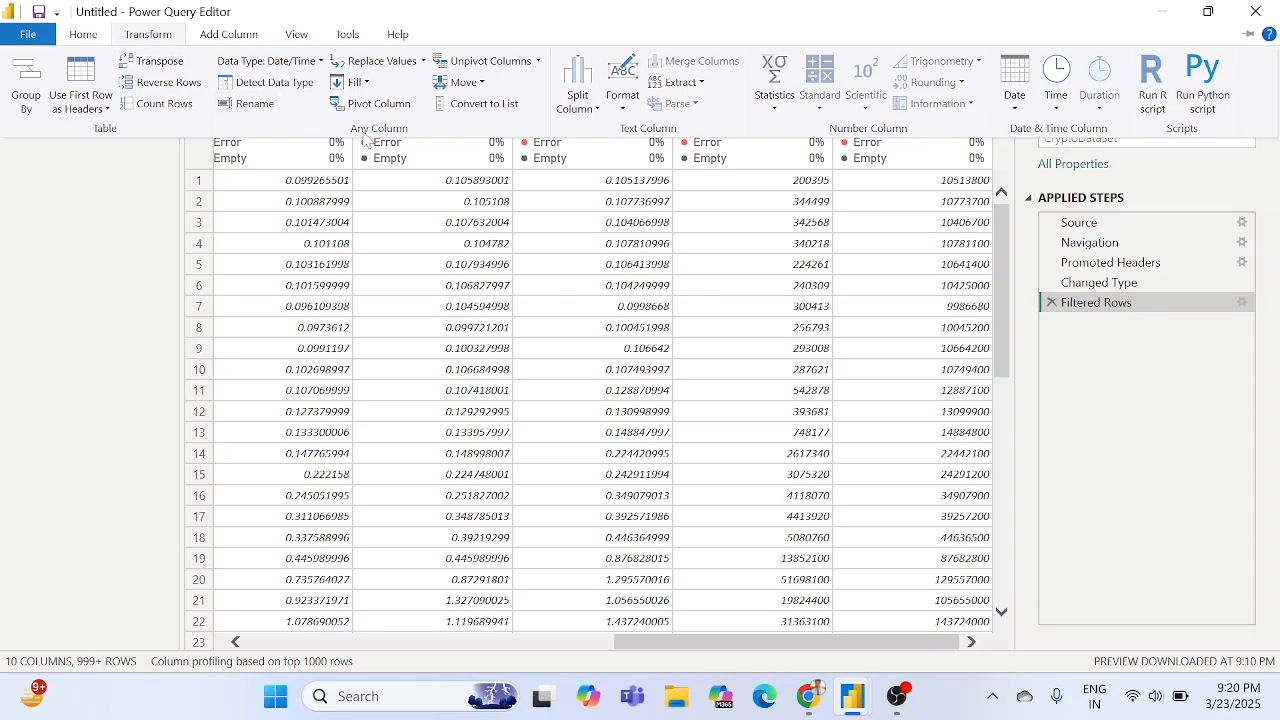
pyautogui.click(238, 41)
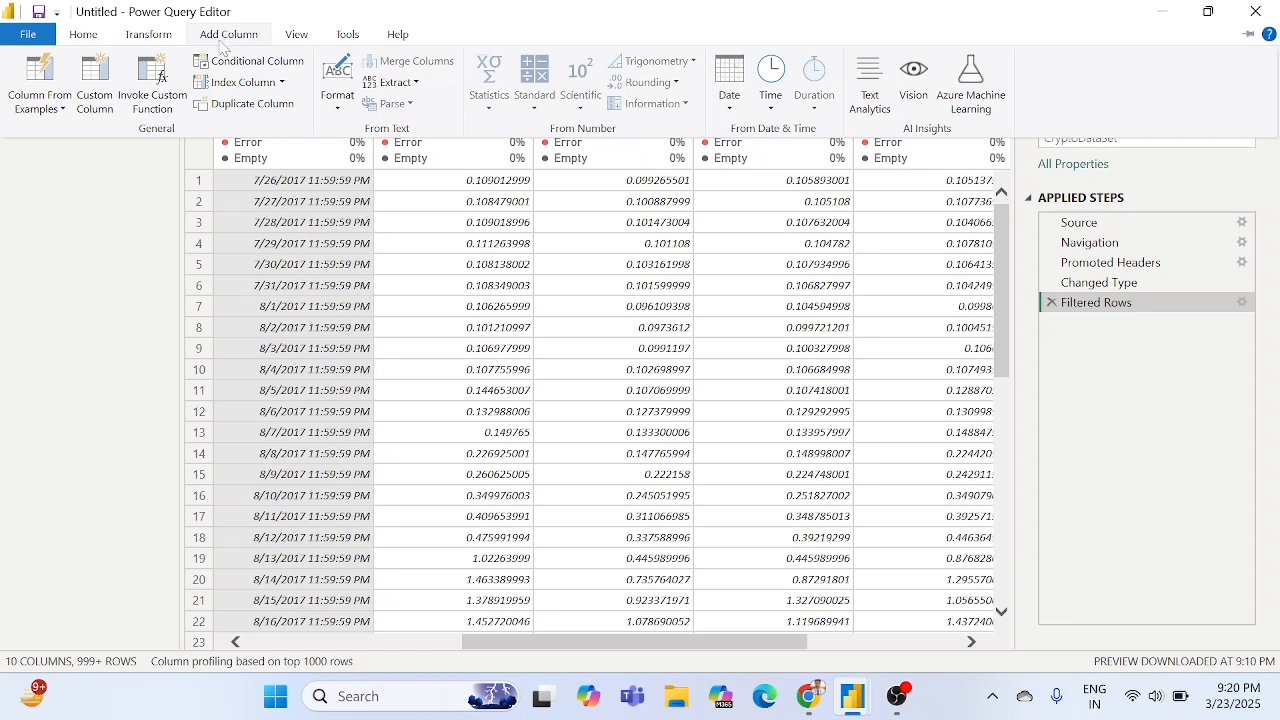
pyautogui.click(90, 100)
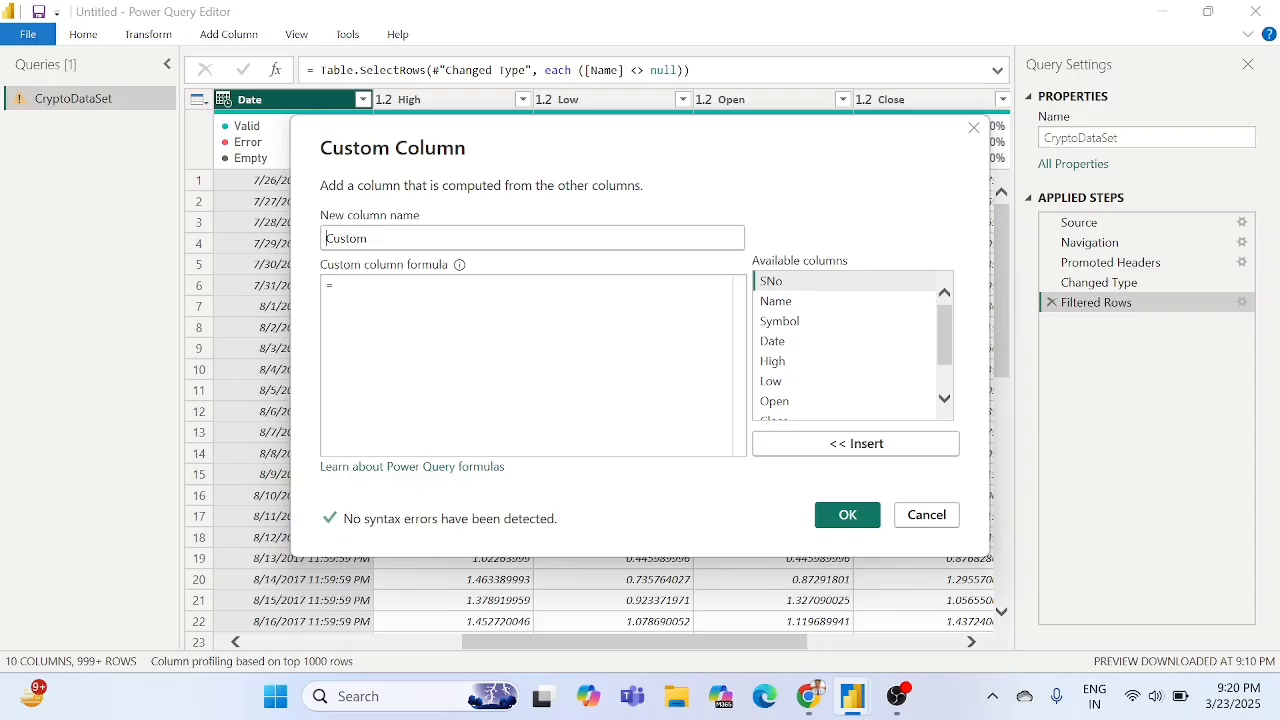
pyautogui.moveTo(370, 239); pyautogui.dragTo(229, 251)
pyautogui.press('BackSpace')
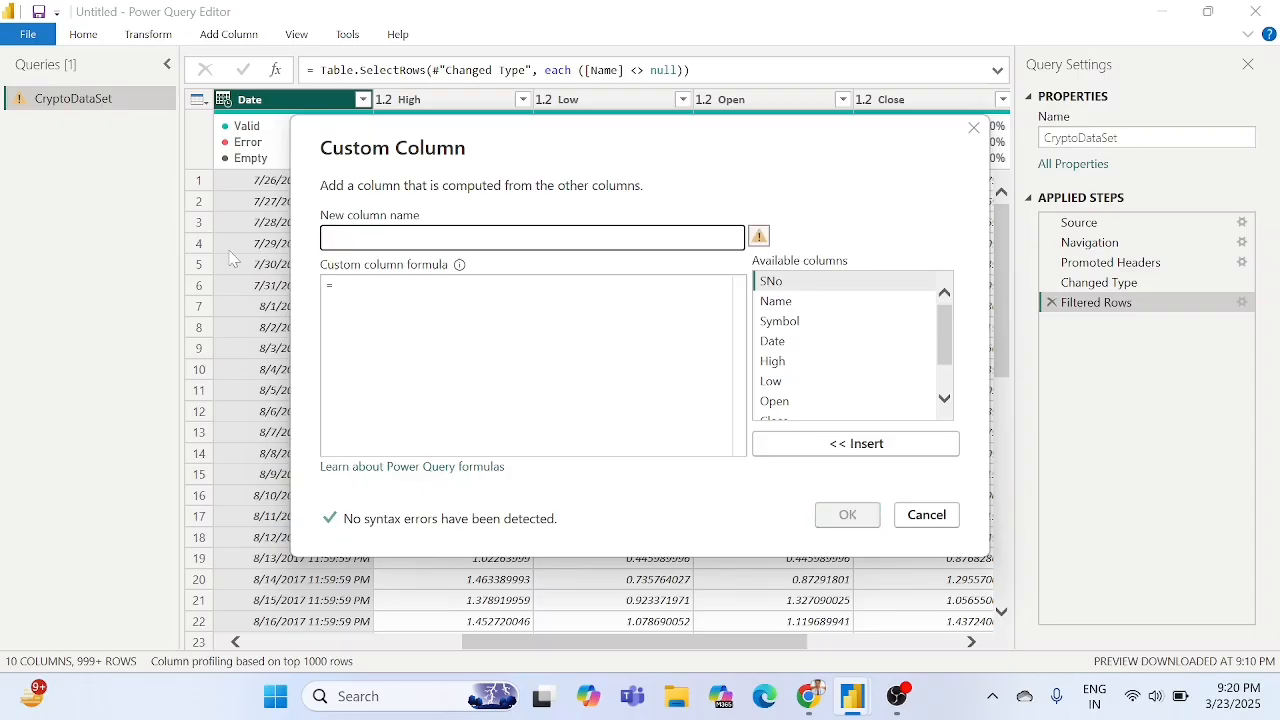
pyautogui.write('Year')
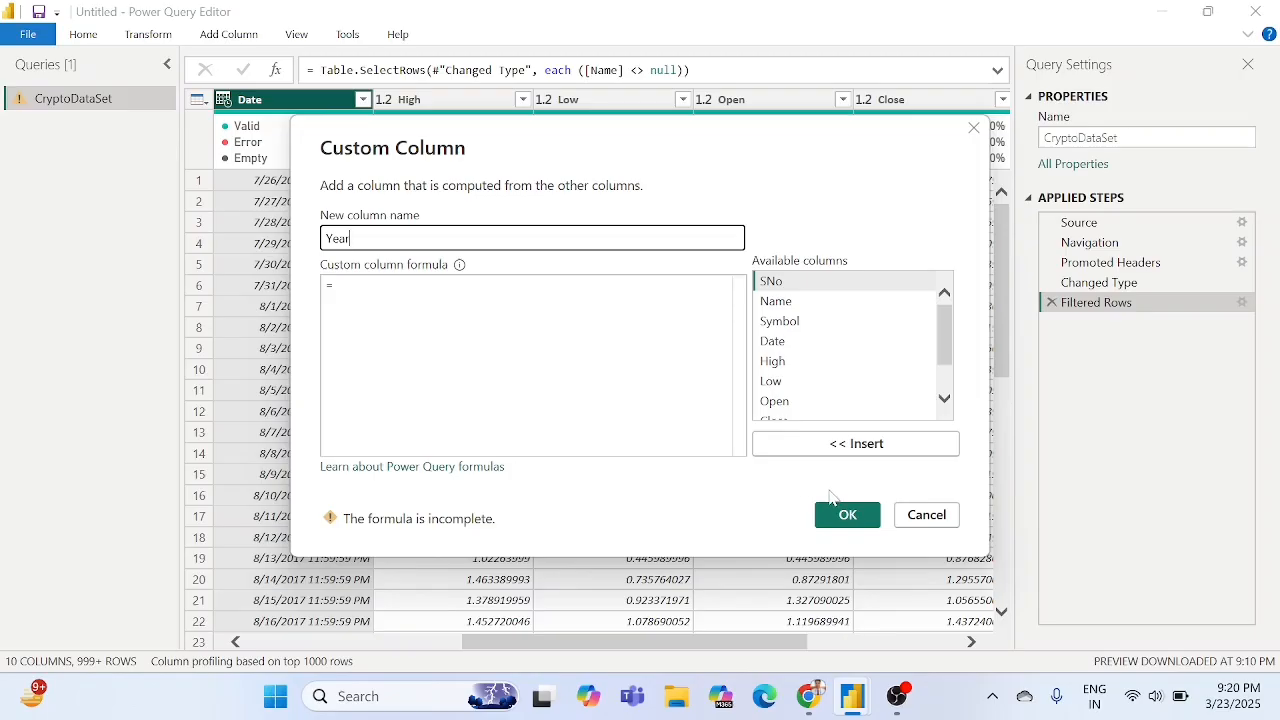
# Enter the Date.Year function with empty parentheses in the Year column's formula.
pyautogui.click(340, 286)
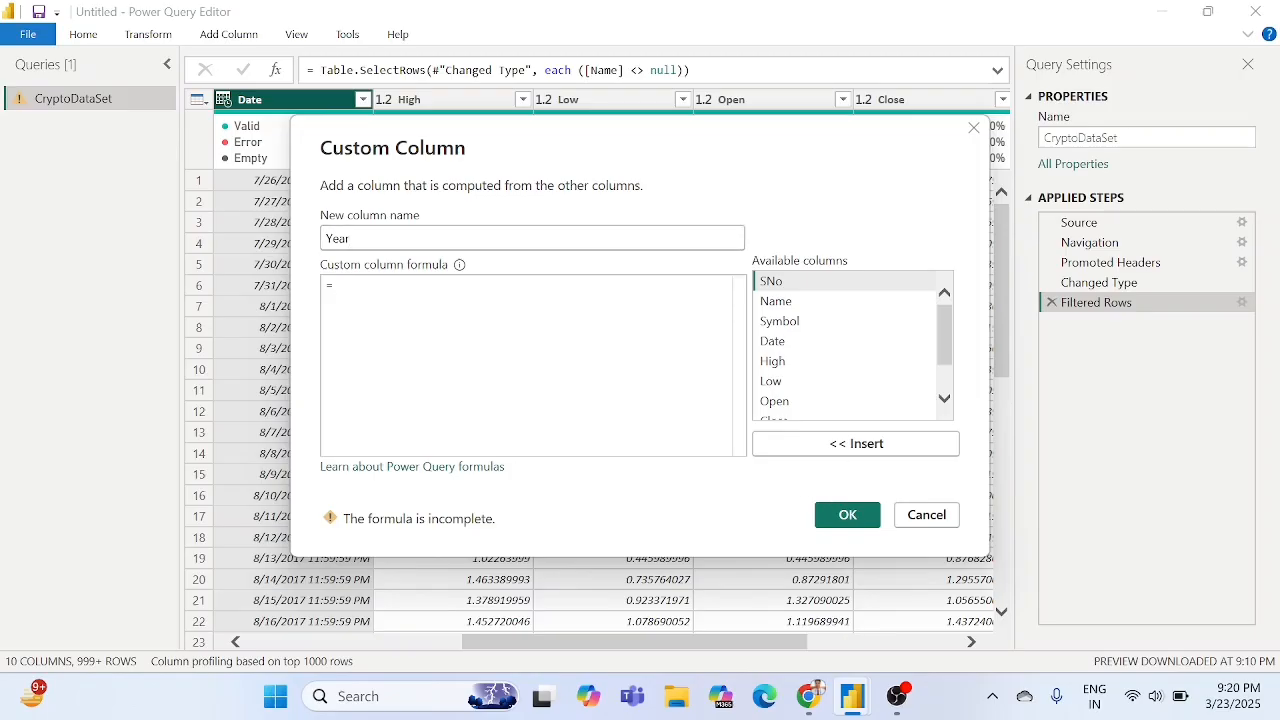
pyautogui.write('date')
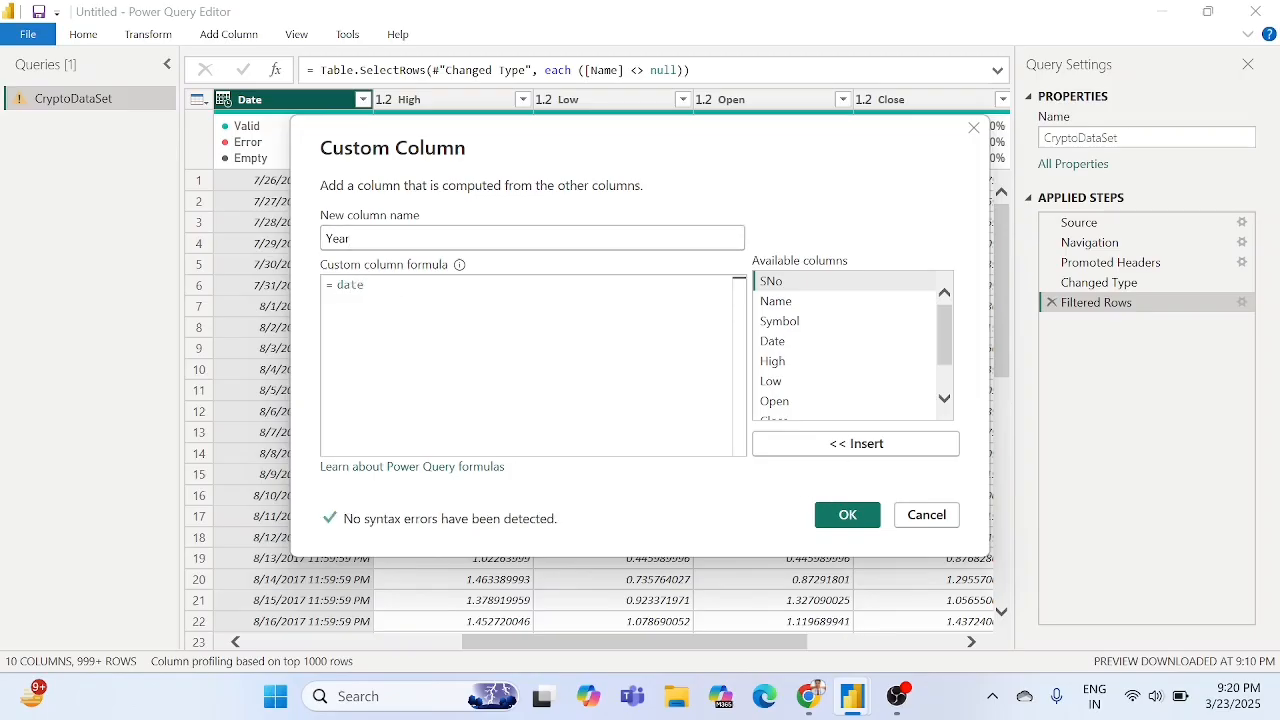
pyautogui.press('BackSpace')
pyautogui.press('BackSpace')
pyautogui.press('BackSpace')
pyautogui.press('BackSpace')
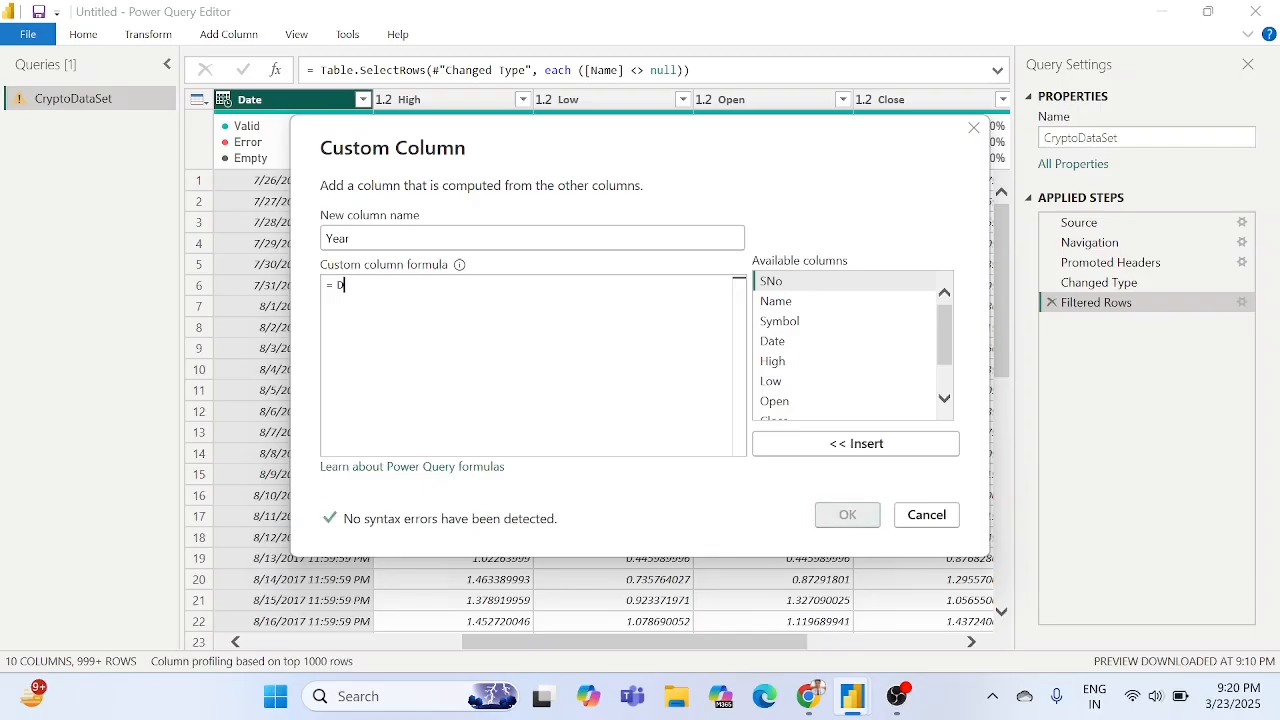
pyautogui.write('Date.')
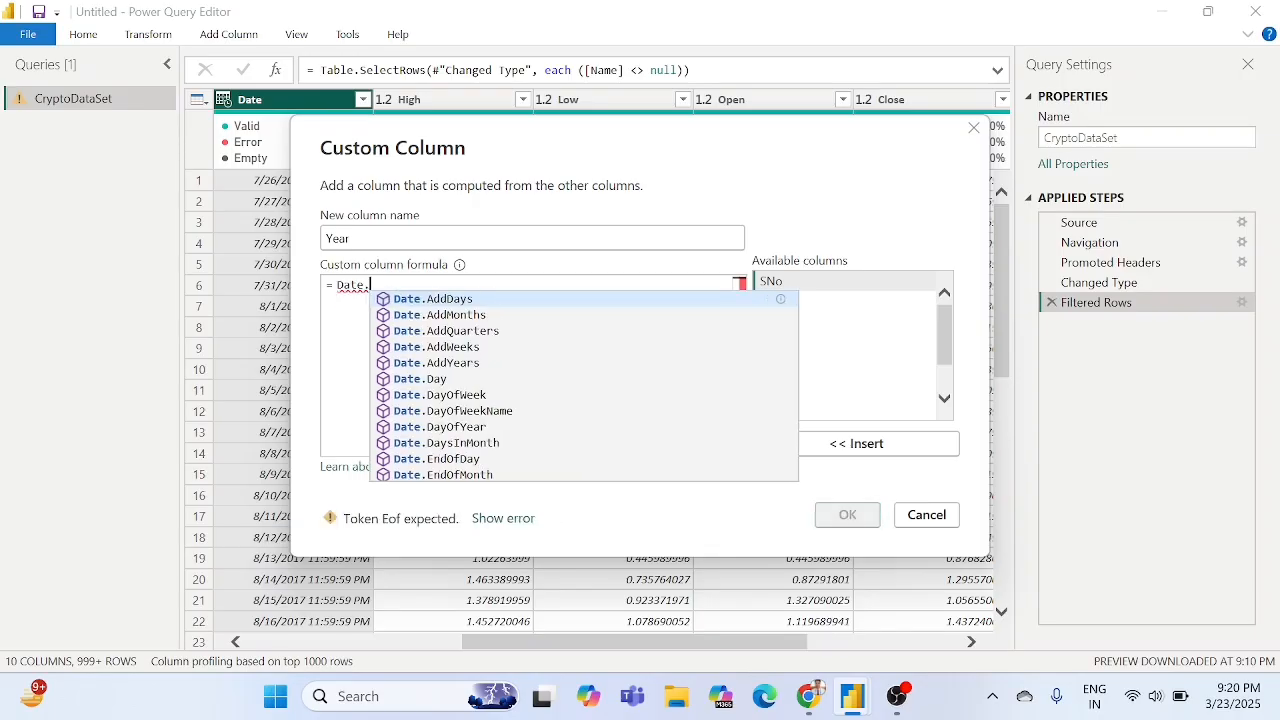
pyautogui.write('year')
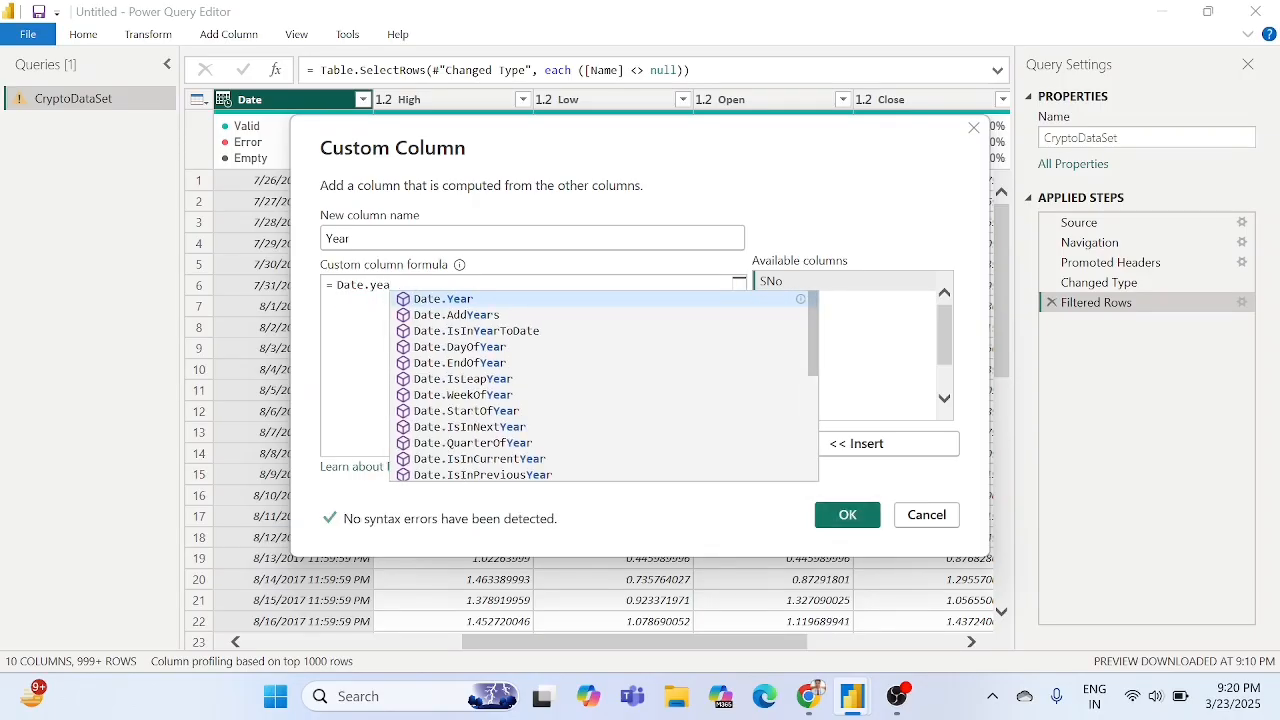
pyautogui.press('Tab')
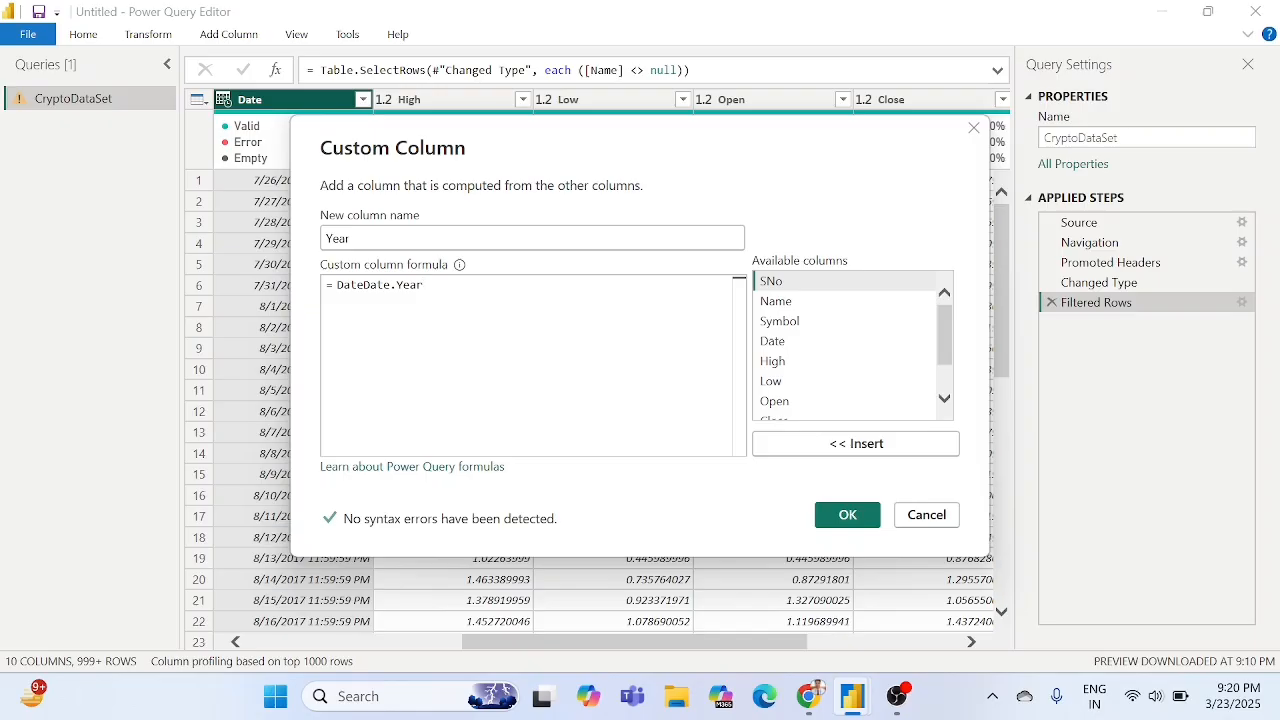
pyautogui.write('()')
# Insert the Date column as the argument of the Year column's formula and create the column.
pyautogui.scroll(-1, 800, 386)
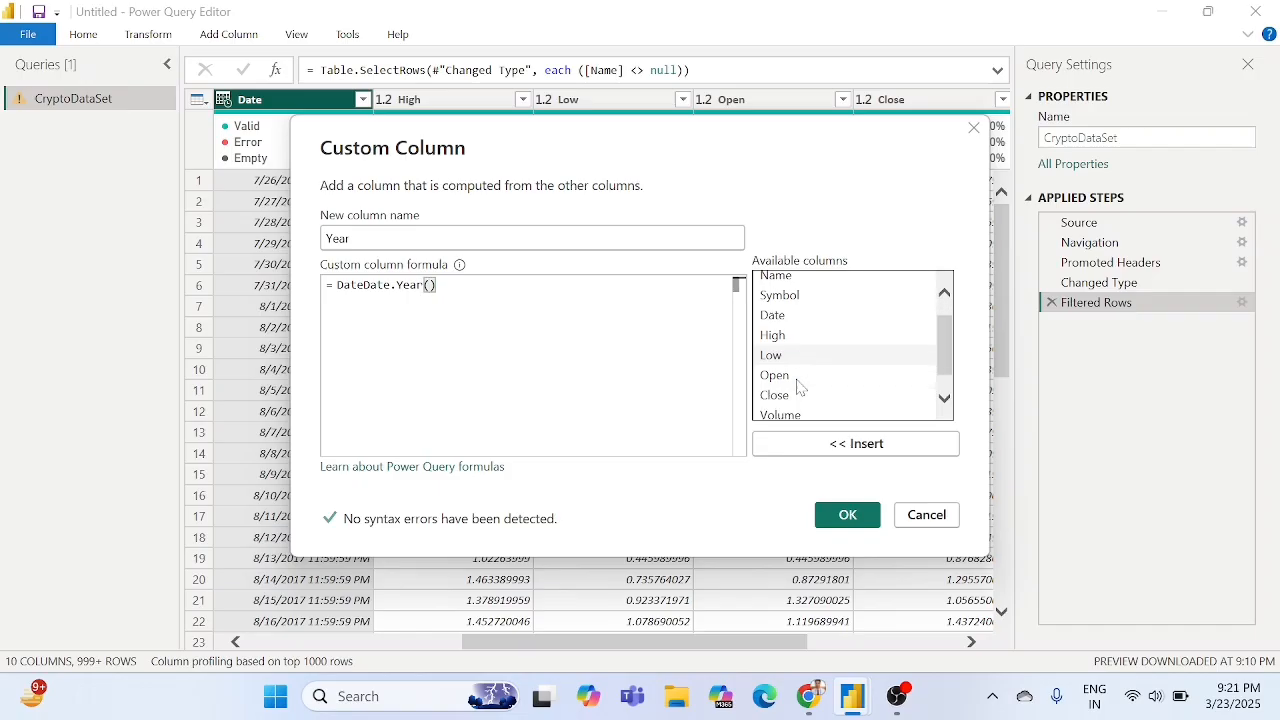
pyautogui.scroll(1, 800, 386)
pyautogui.click(780, 335)
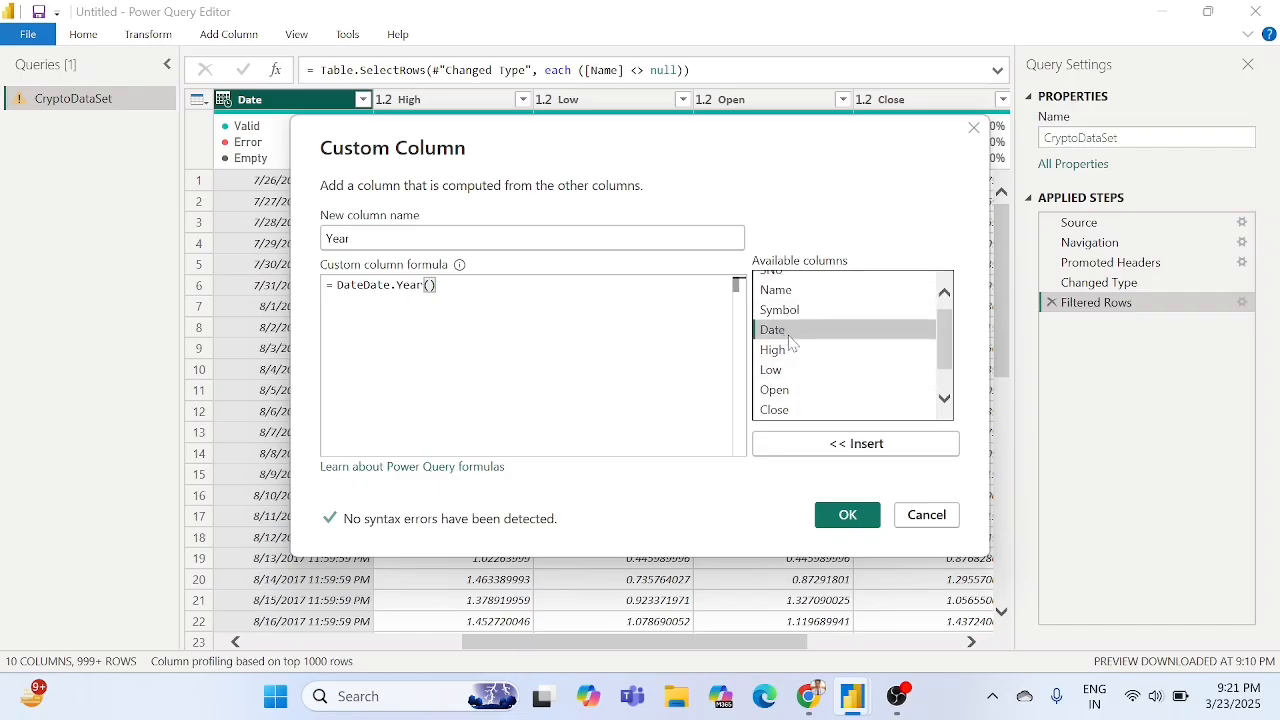
pyautogui.click(857, 444)
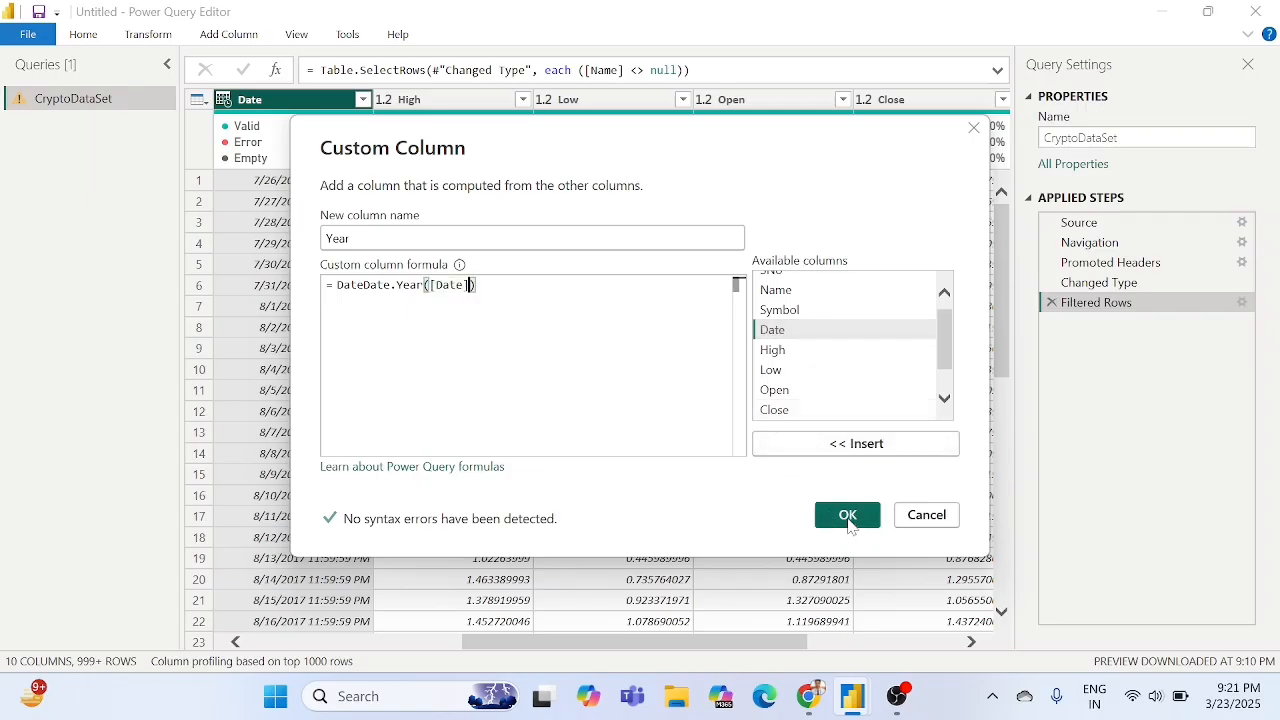
pyautogui.click(847, 515)
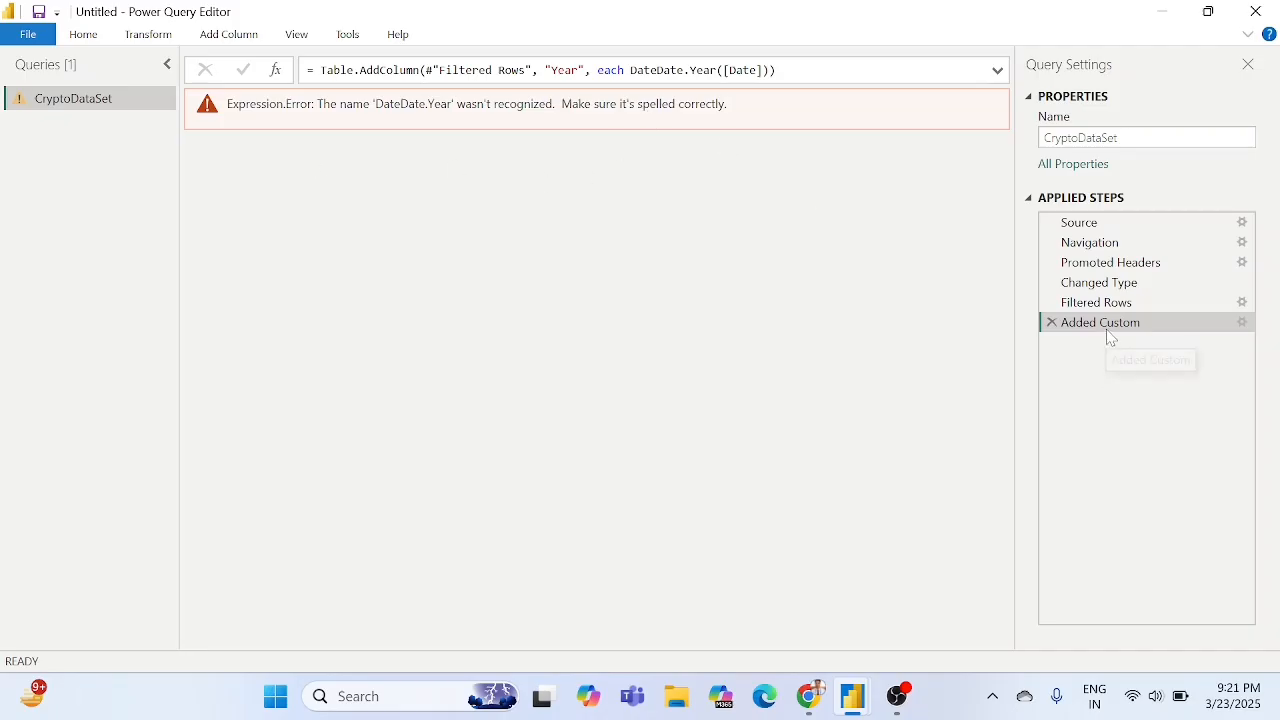
# Correct the Added Custom step's formula to Date.Year([Date]) by removing the duplicated Date prefix.
pyautogui.click(1243, 323)
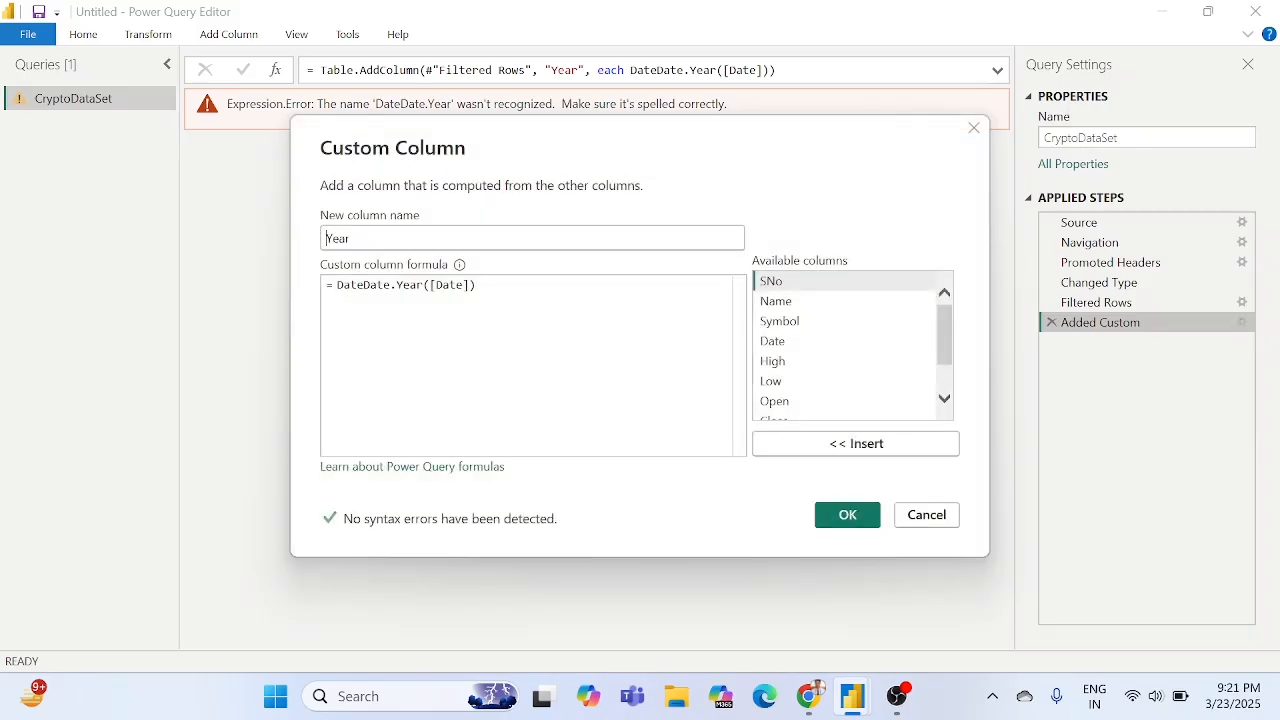
pyautogui.doubleClick(377, 285)
pyautogui.click(383, 285)
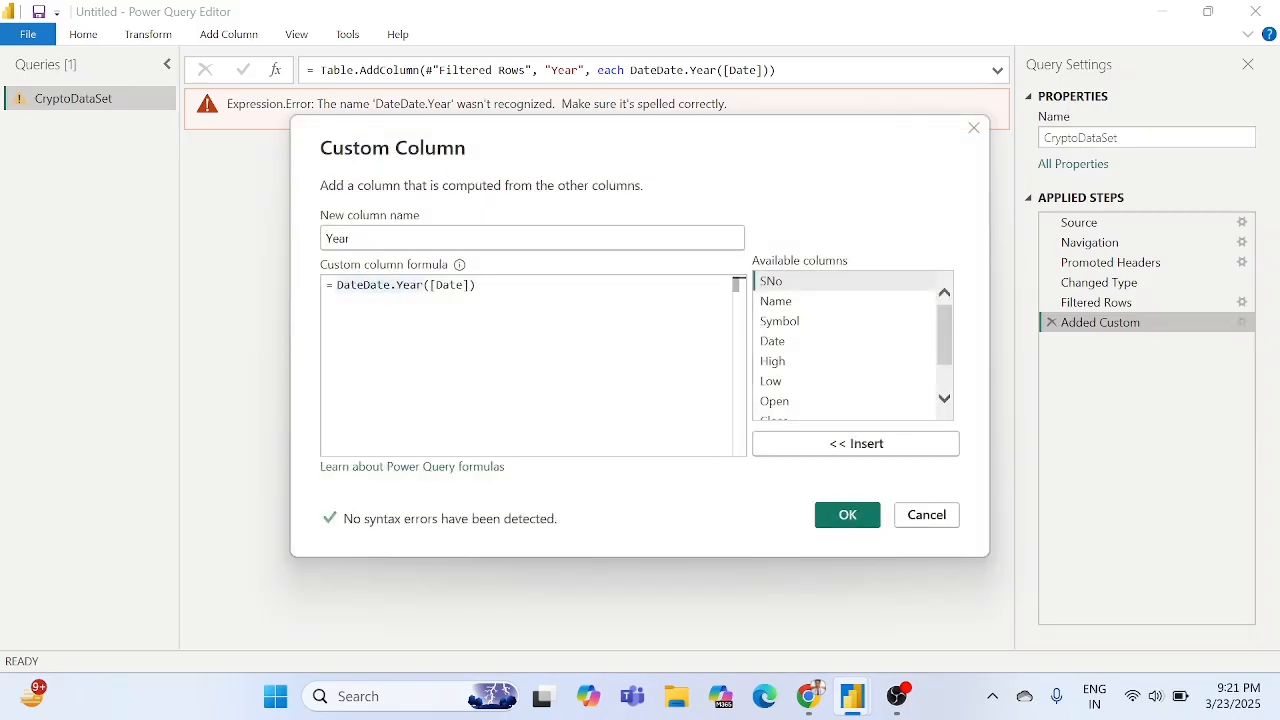
pyautogui.click(390, 285)
pyautogui.press('BackSpace')
pyautogui.press('BackSpace')
pyautogui.press('BackSpace')
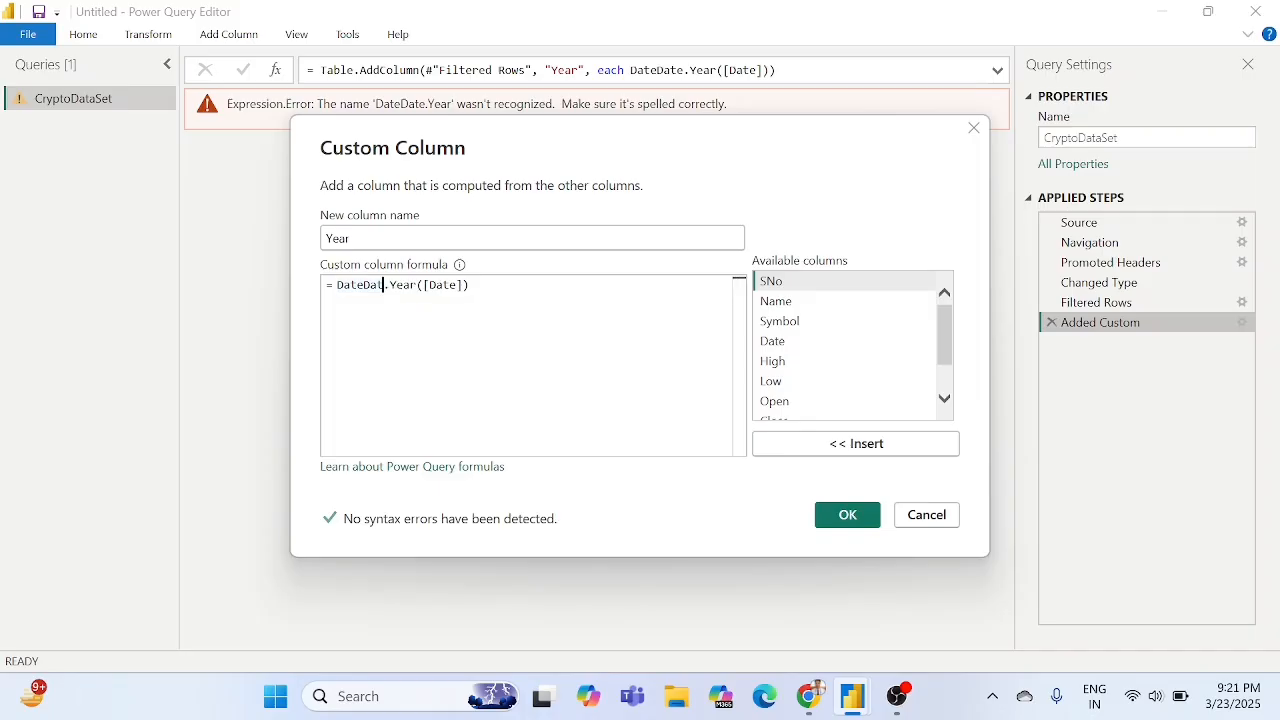
pyautogui.press('BackSpace')
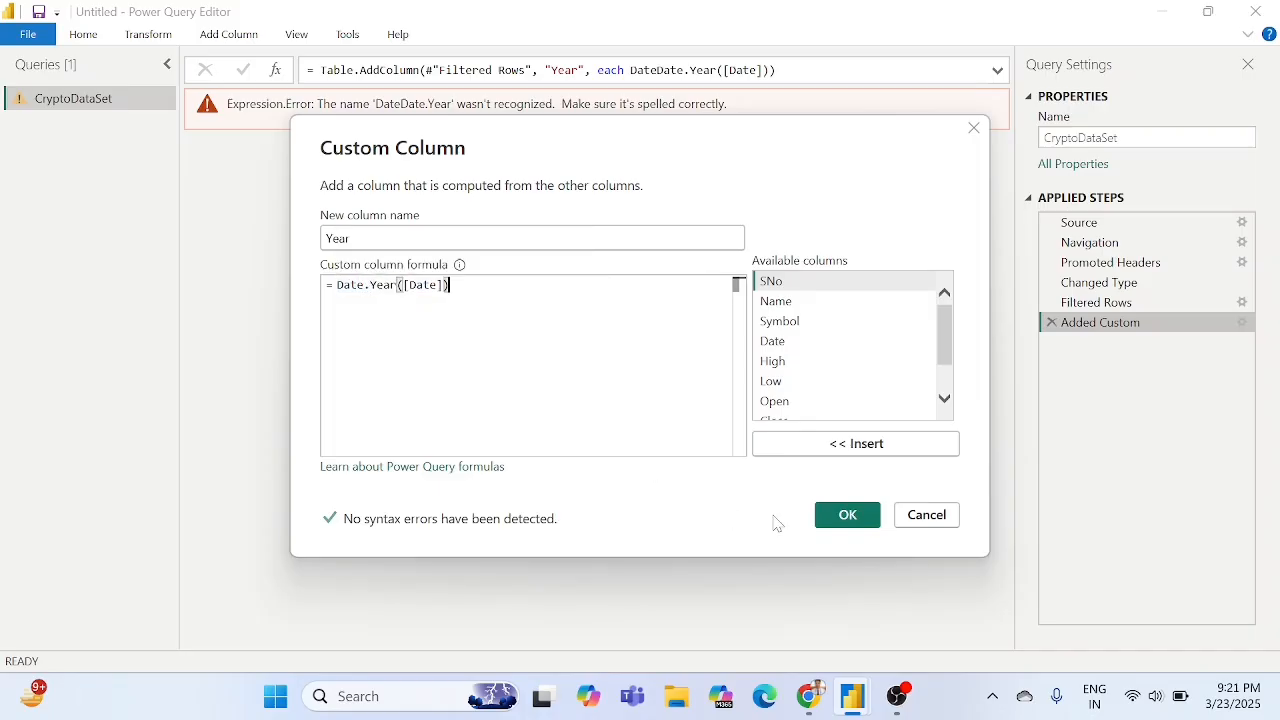
pyautogui.click(848, 517)
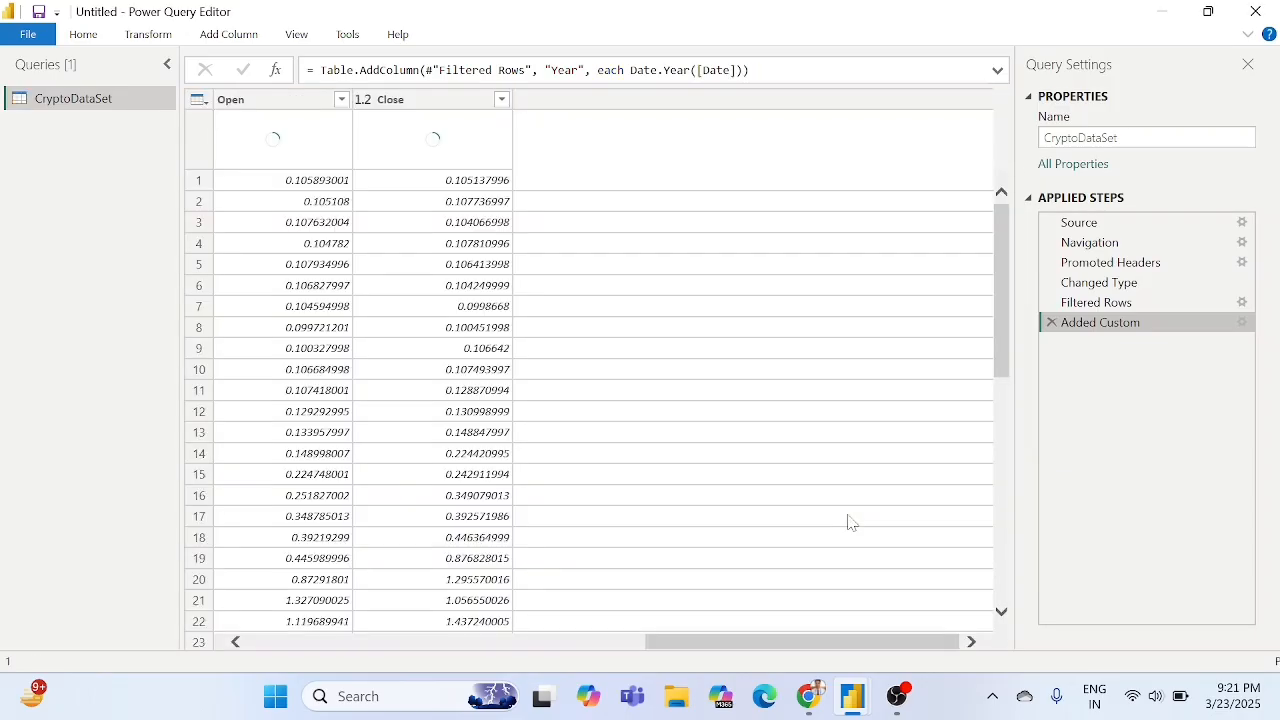
# Compare the new Year column's values with the dates in the Date column.
pyautogui.click(905, 370)
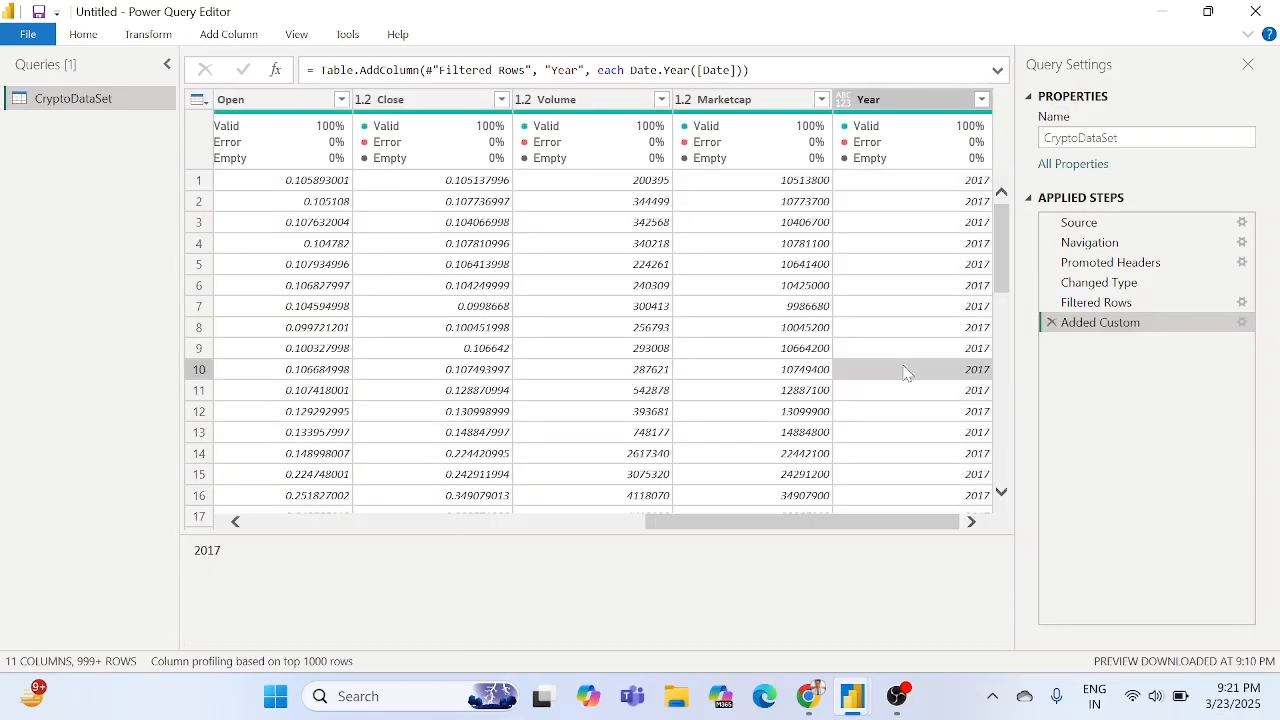
pyautogui.hscroll(-5, 685, 335)
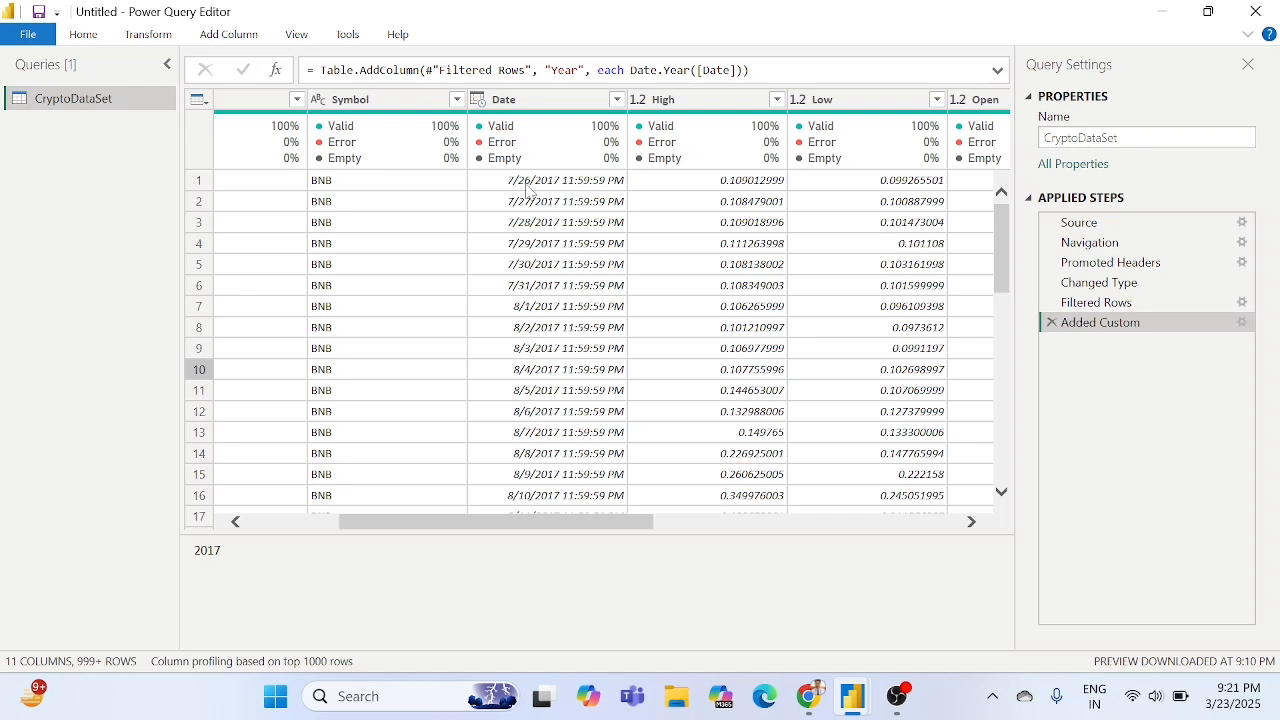
pyautogui.hscroll(5, 690, 248)
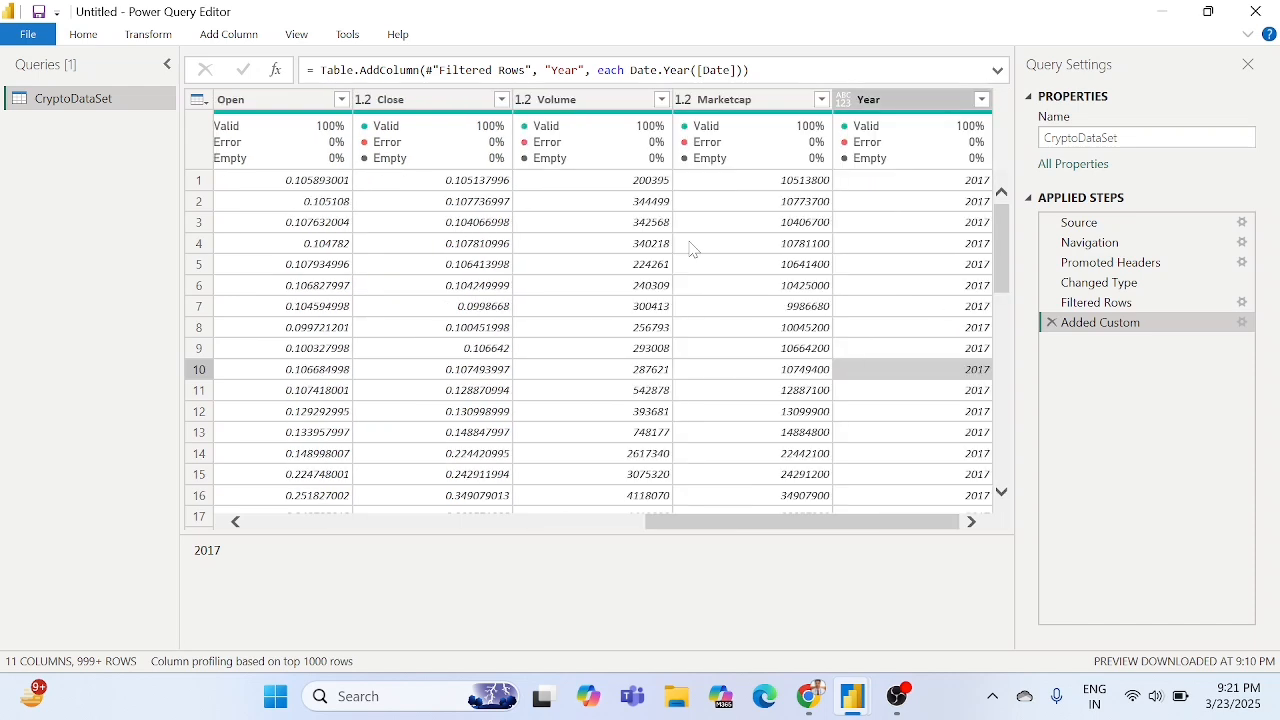
pyautogui.click(963, 182)
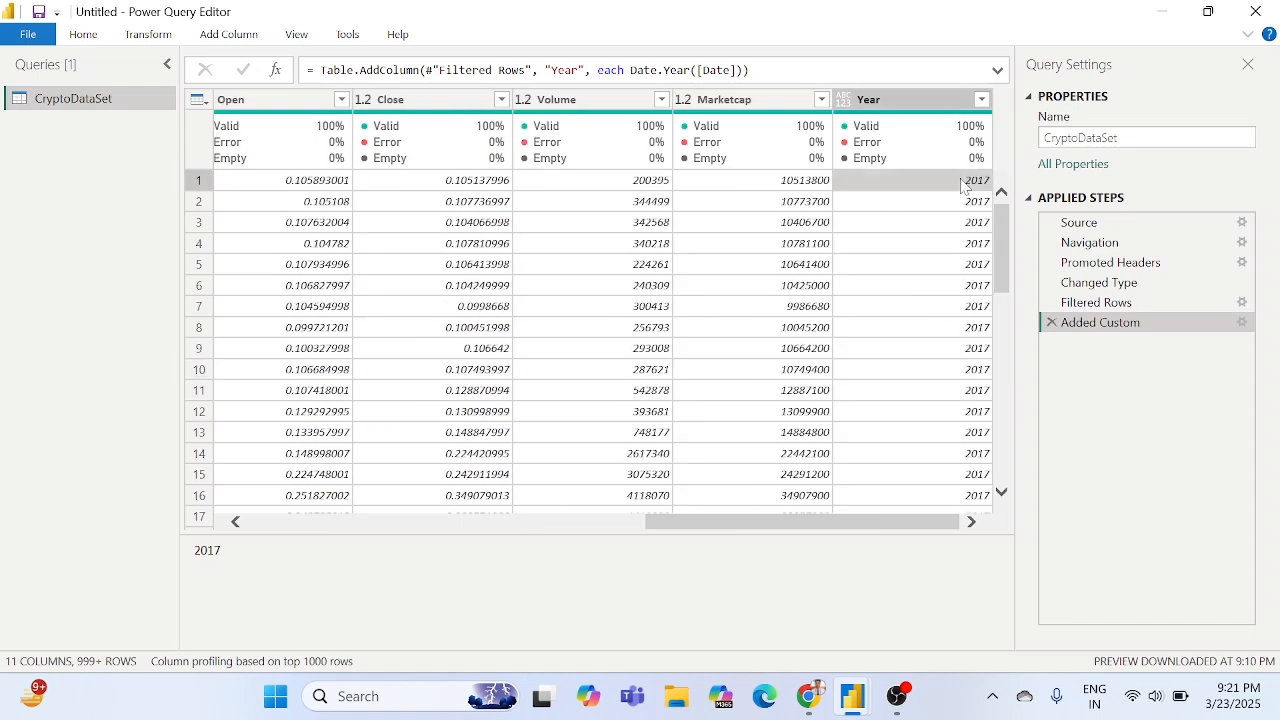
pyautogui.click(748, 281)
pyautogui.click(761, 206)
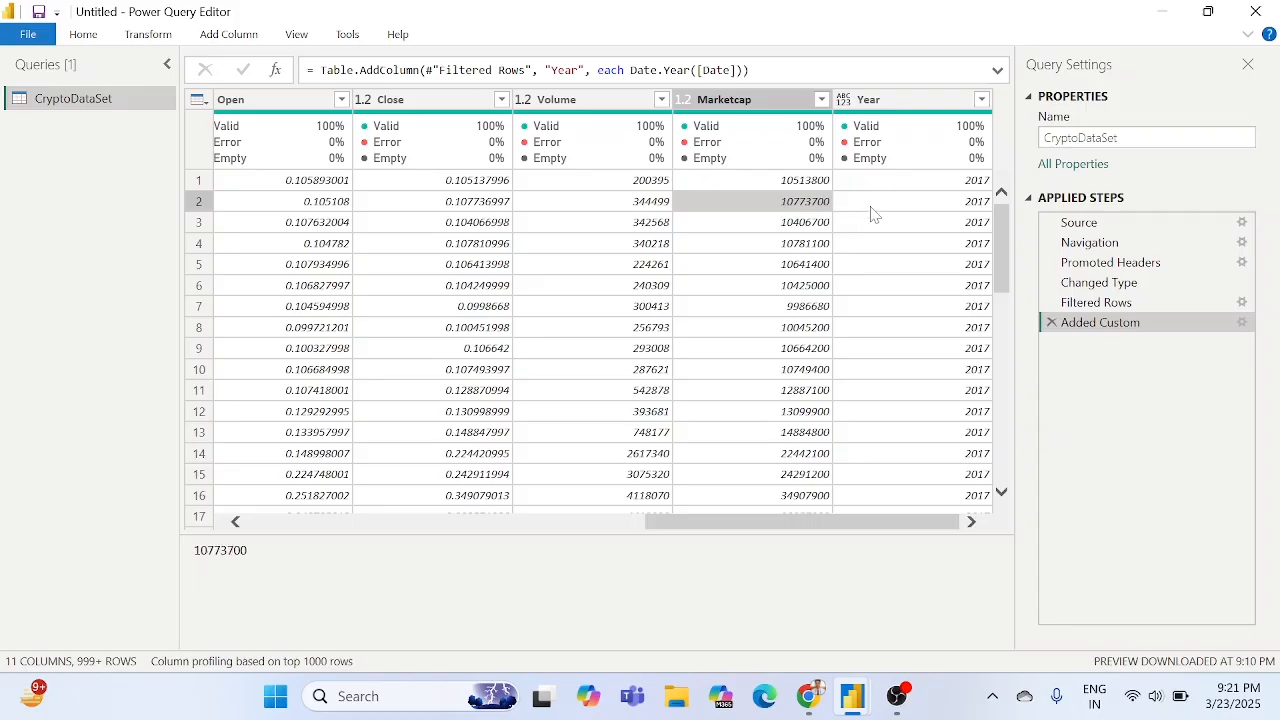
# Reopen the Added Custom step to review the Year formula and close it without saving changes.
pyautogui.click(1242, 323)
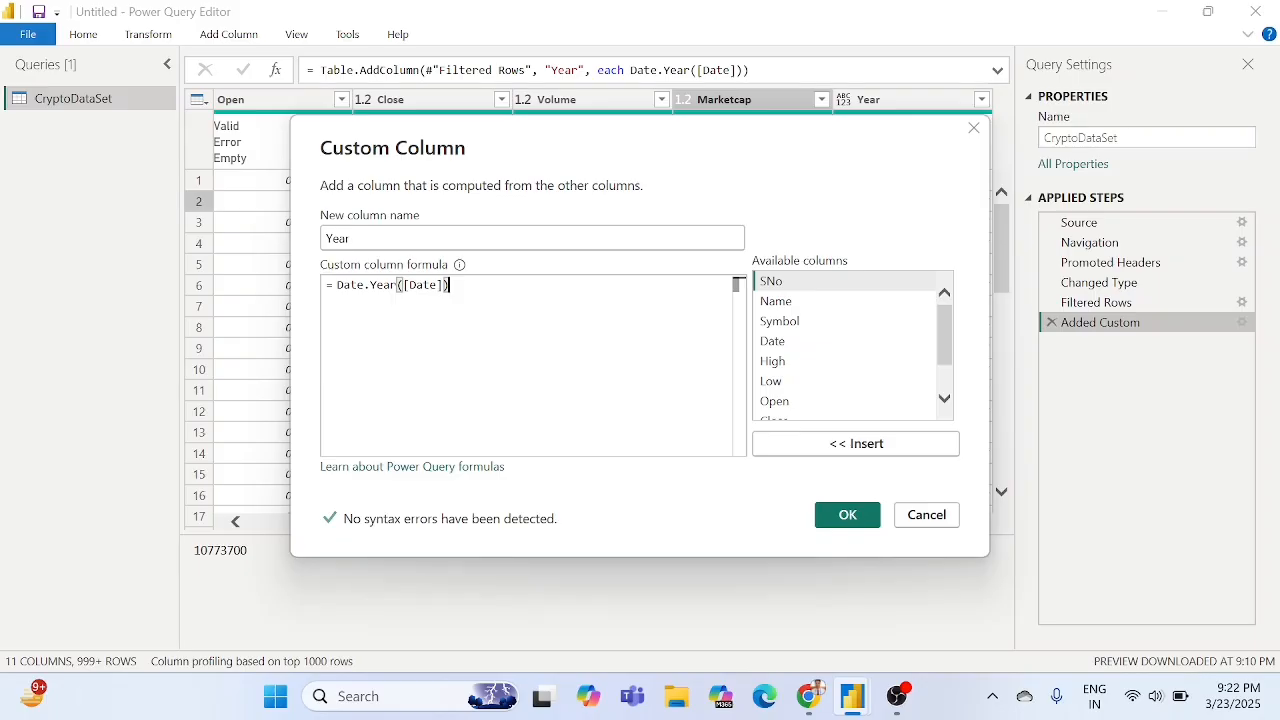
pyautogui.doubleClick(383, 287)
pyautogui.click(459, 300)
pyautogui.click(384, 285)
pyautogui.click(916, 516)
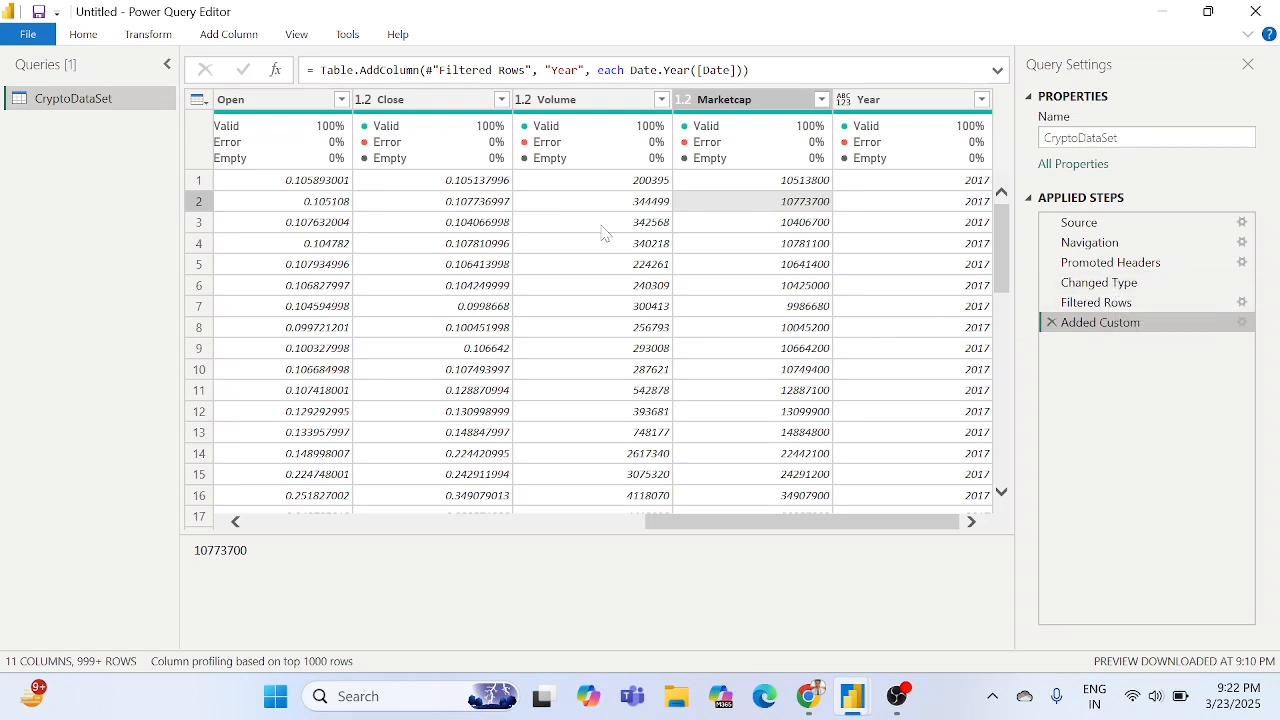
# Look over the CryptoDataSet columns, close and apply the query changes, and expand the table's field list in the report.
pyautogui.hscroll(-5, 393, 201)
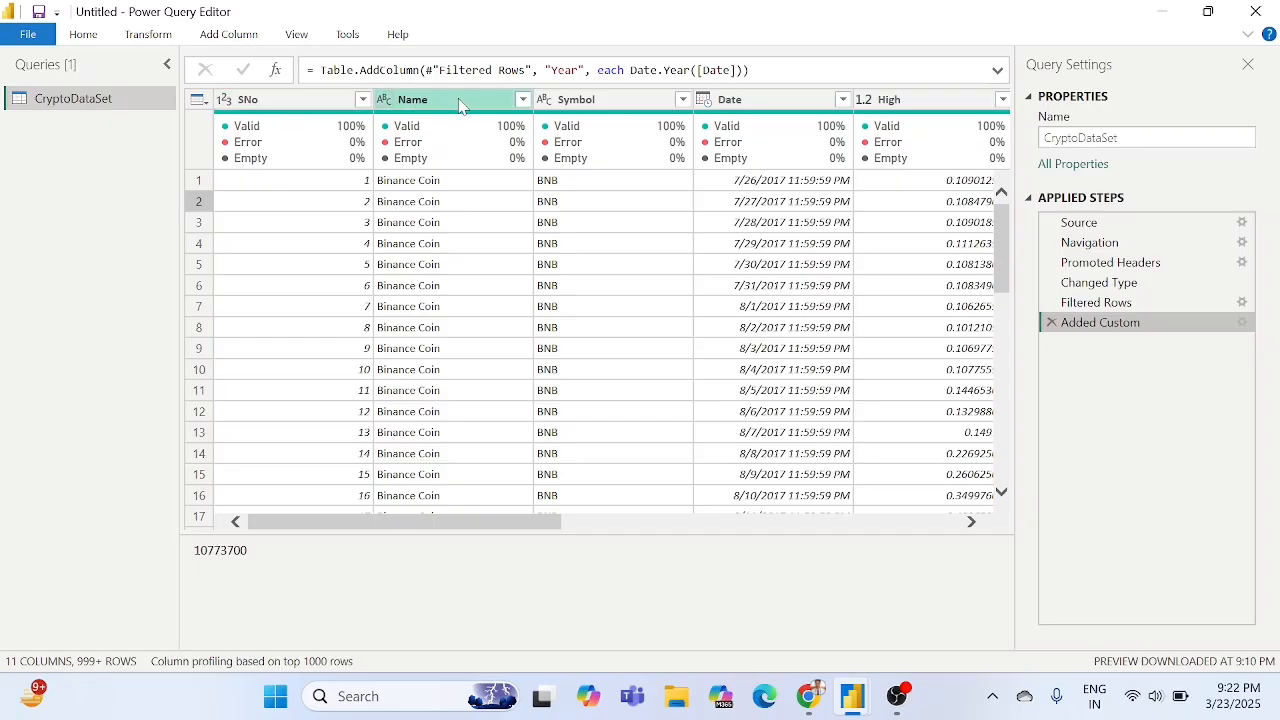
pyautogui.moveTo(784, 143)
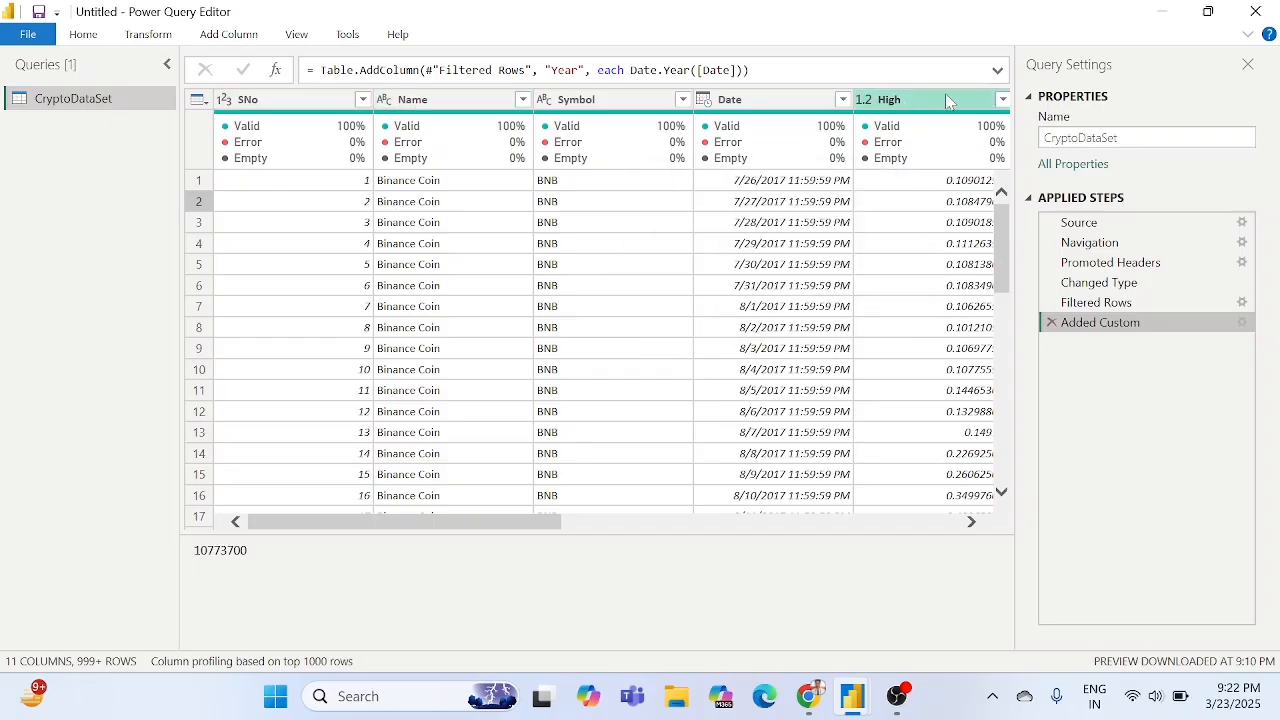
pyautogui.hscroll(10, 909, 216)
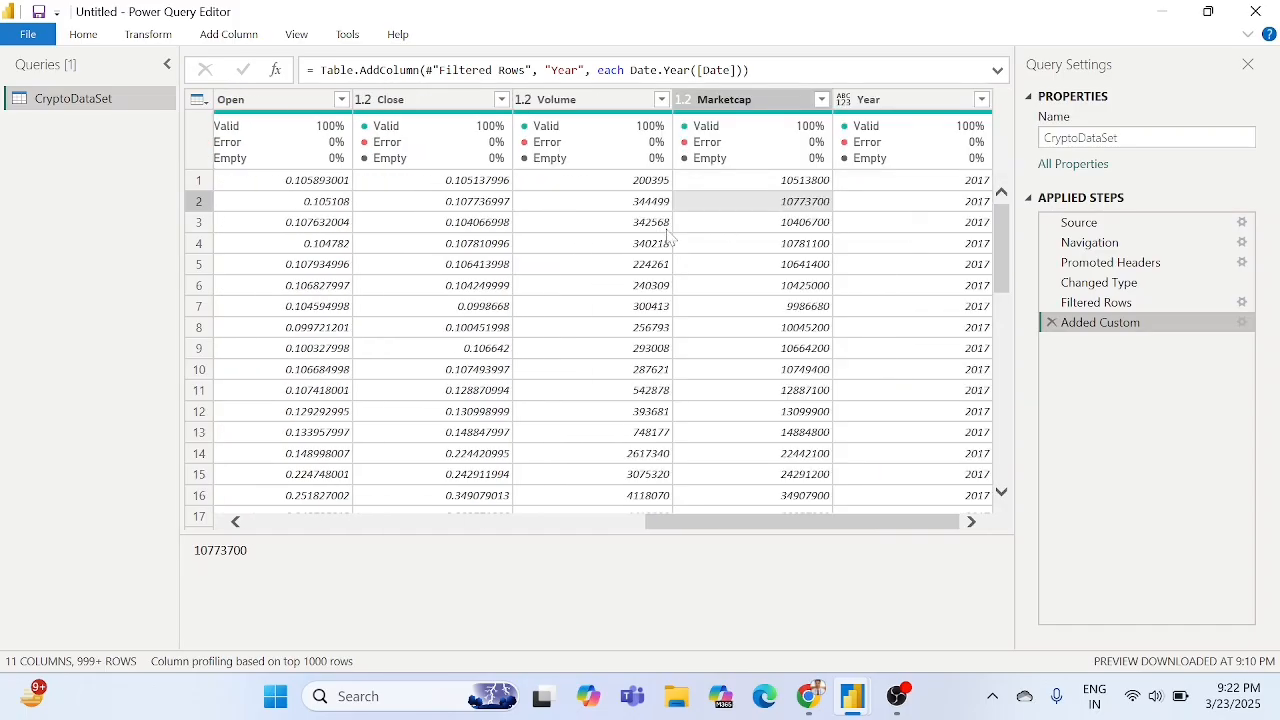
pyautogui.hscroll(-10, 668, 236)
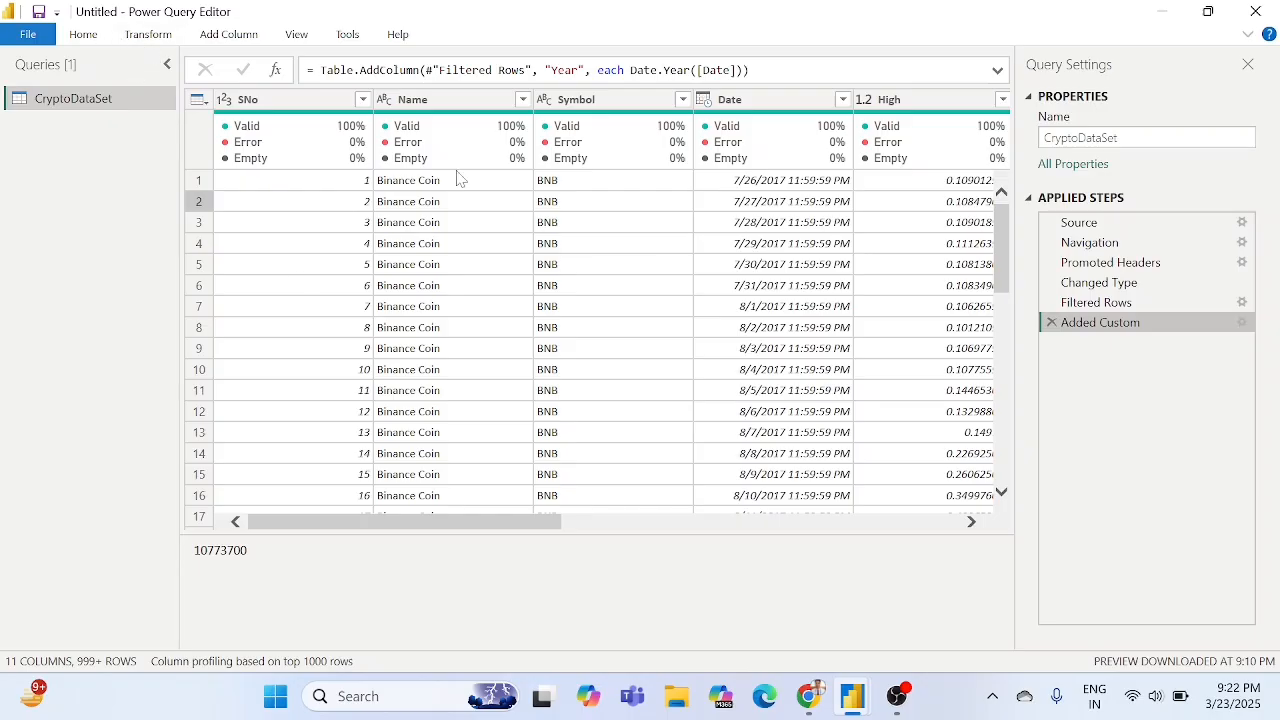
pyautogui.hscroll(10, 765, 241)
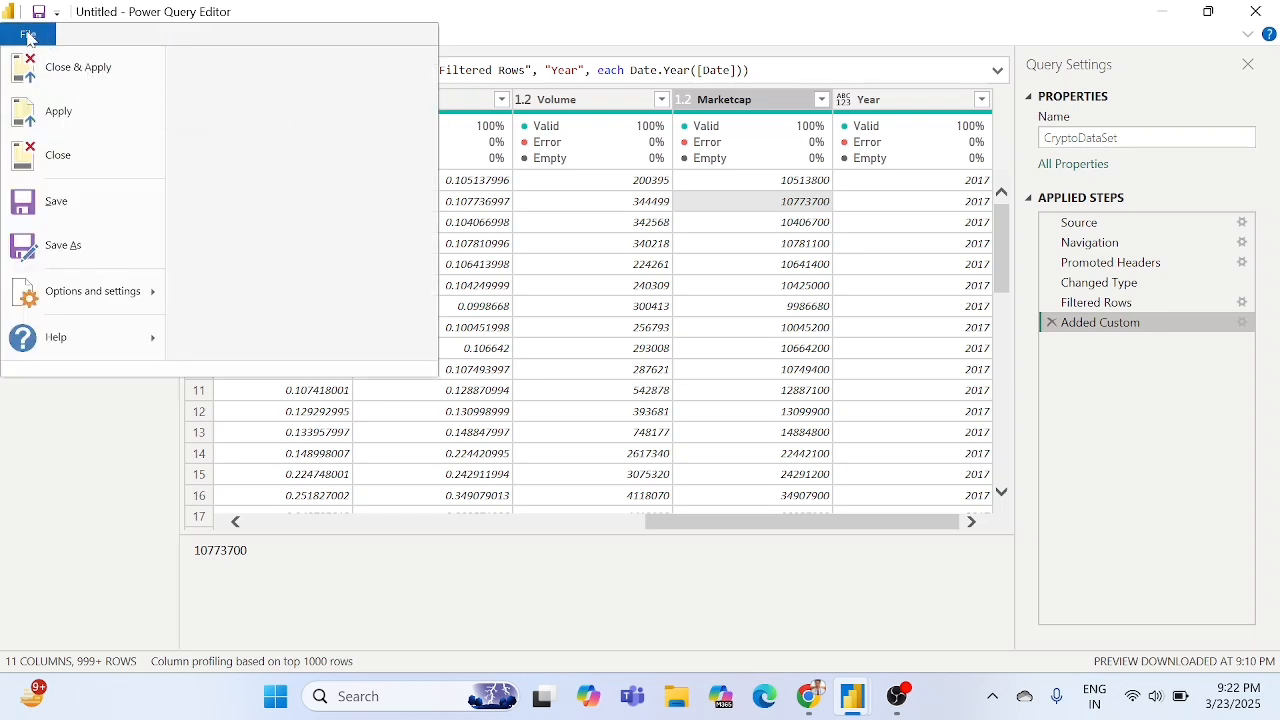
pyautogui.click(70, 66)
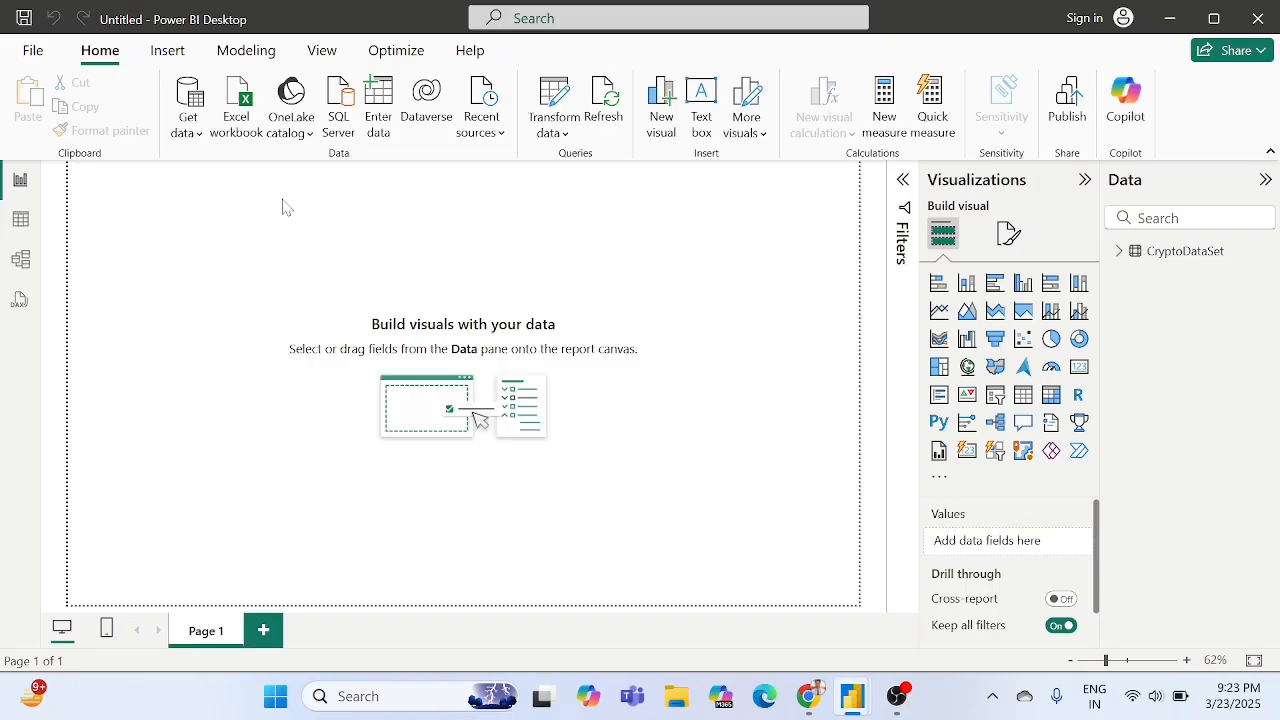
pyautogui.click(1115, 255)
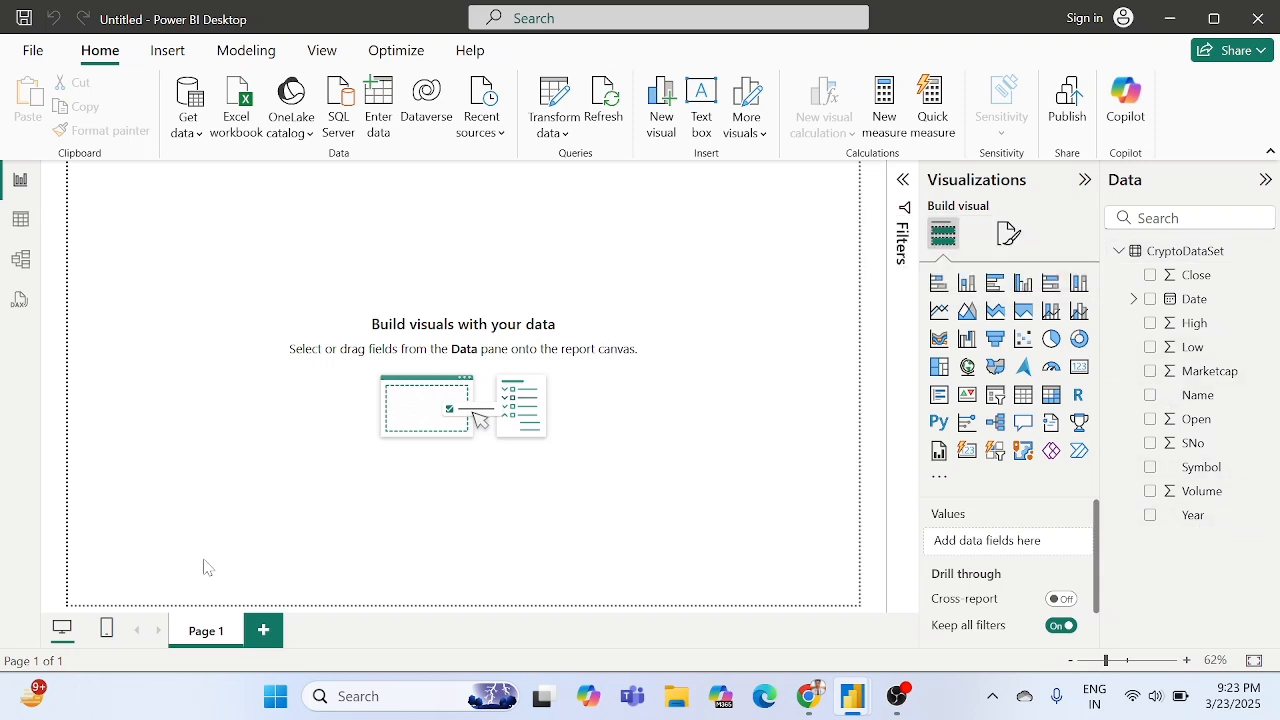
# Rename the report page Page 1 to Overview.
pyautogui.doubleClick(211, 632)
pyautogui.press('BackSpace')
pyautogui.press('BackSpace')
pyautogui.press('BackSpace')
pyautogui.press('BackSpace')
pyautogui.press('BackSpace')
pyautogui.press('BackSpace')
pyautogui.write('Overview')
pyautogui.press('Return')
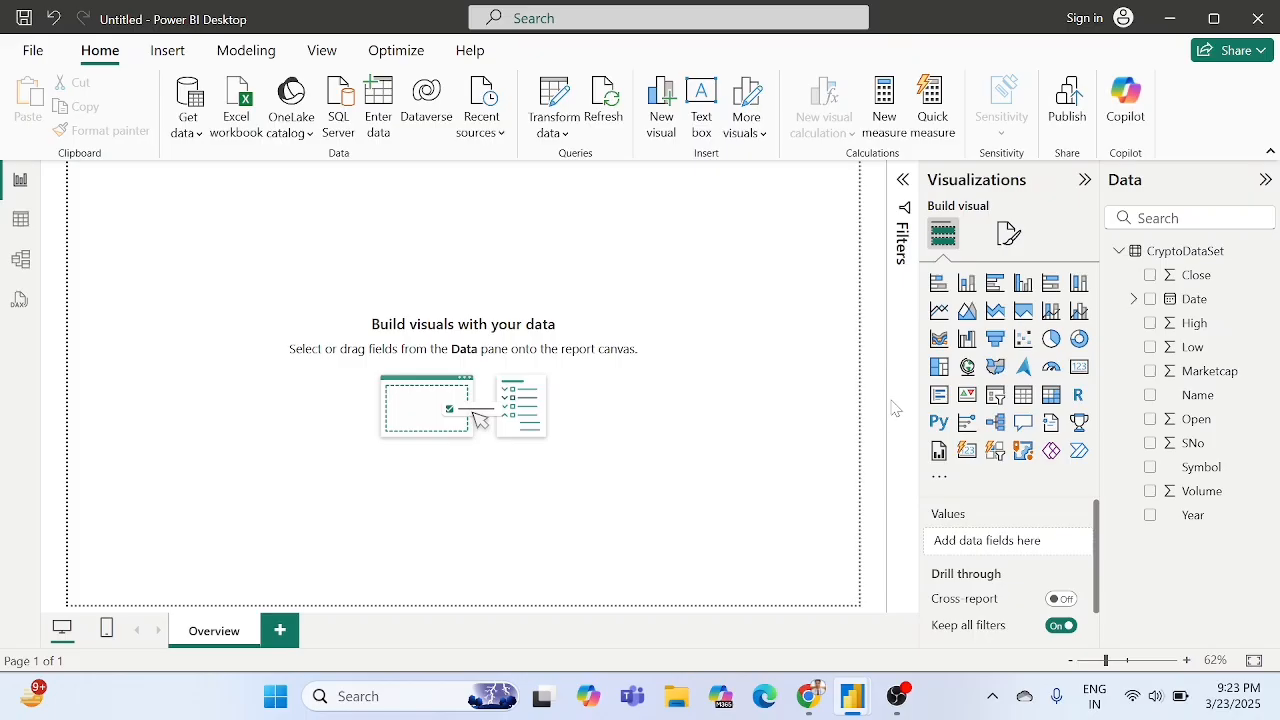
# Open the canvas settings in the Overview page's formatting options.
pyautogui.click(1008, 248)
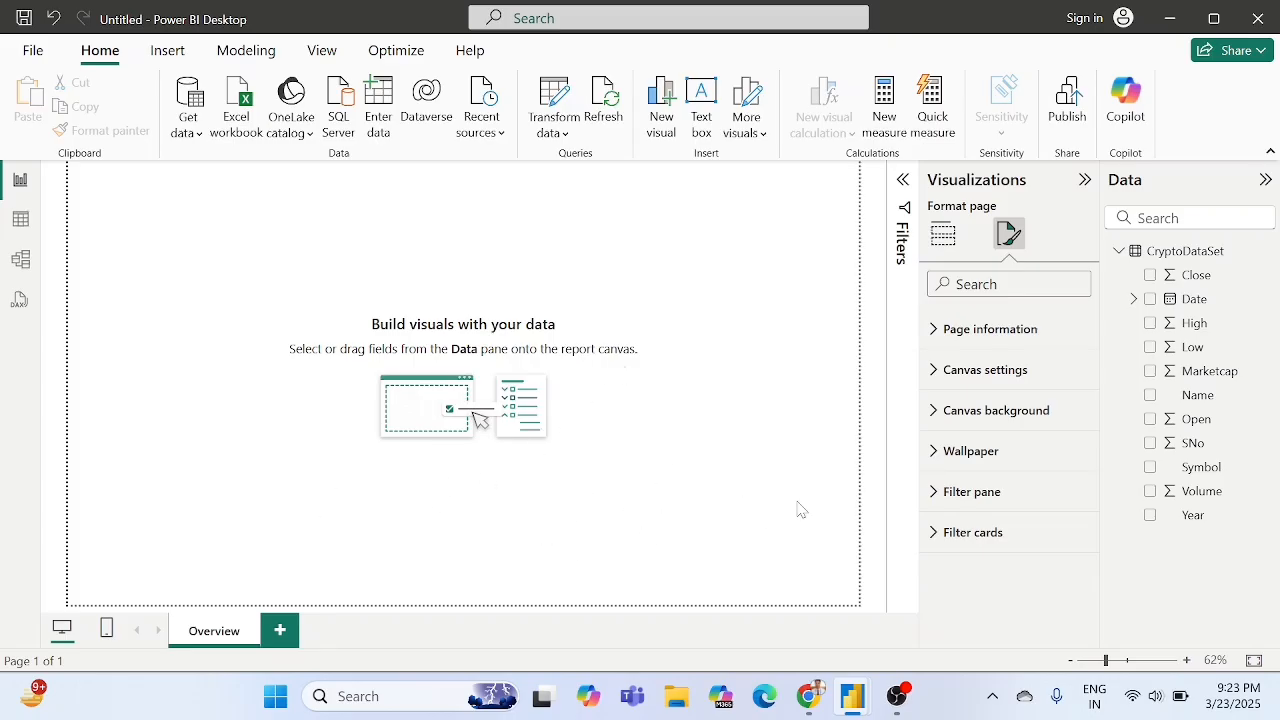
pyautogui.click(1028, 386)
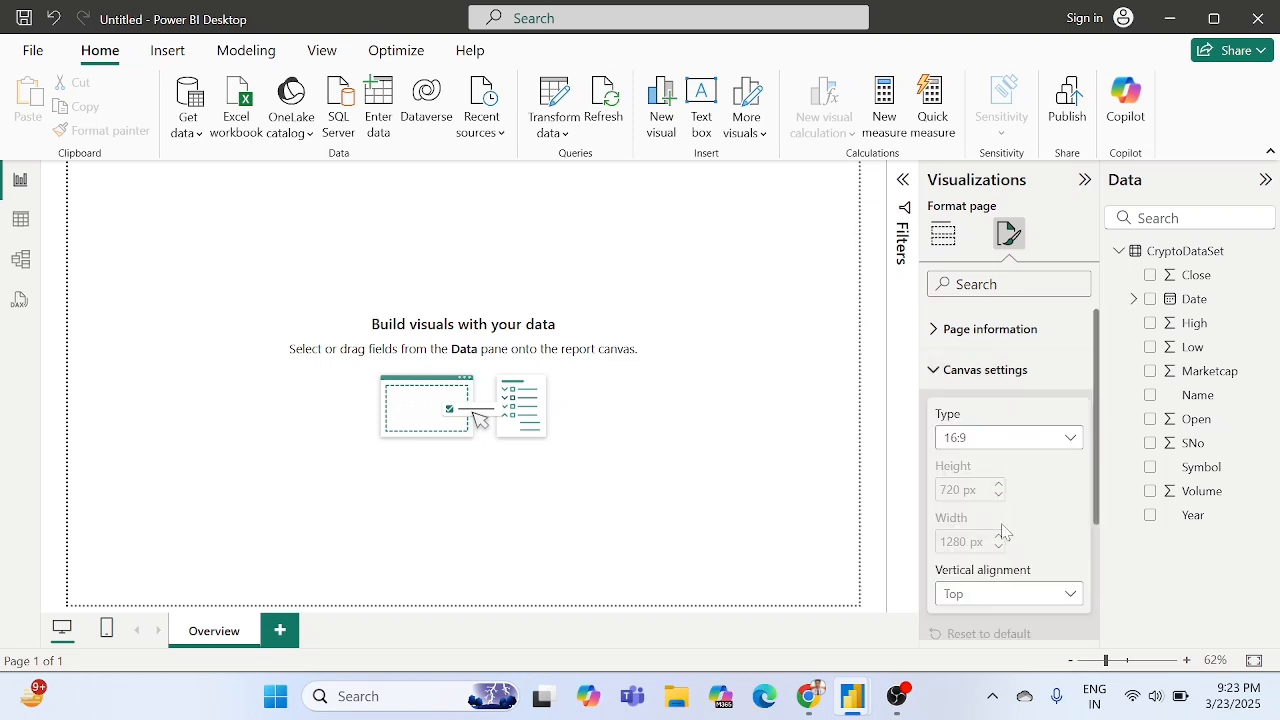
pyautogui.scroll(-1, 1003, 533)
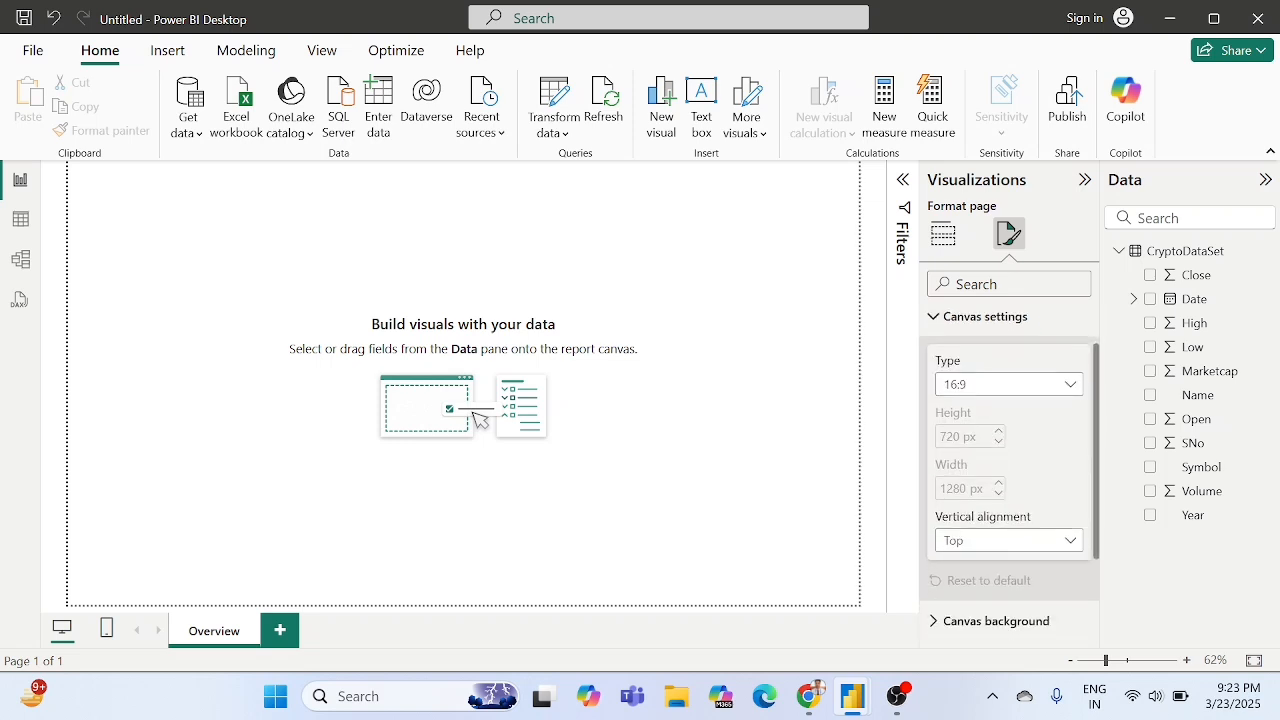
# Try the Letter and 4:3 canvas types on the Overview page and return to 16:9.
pyautogui.click(966, 391)
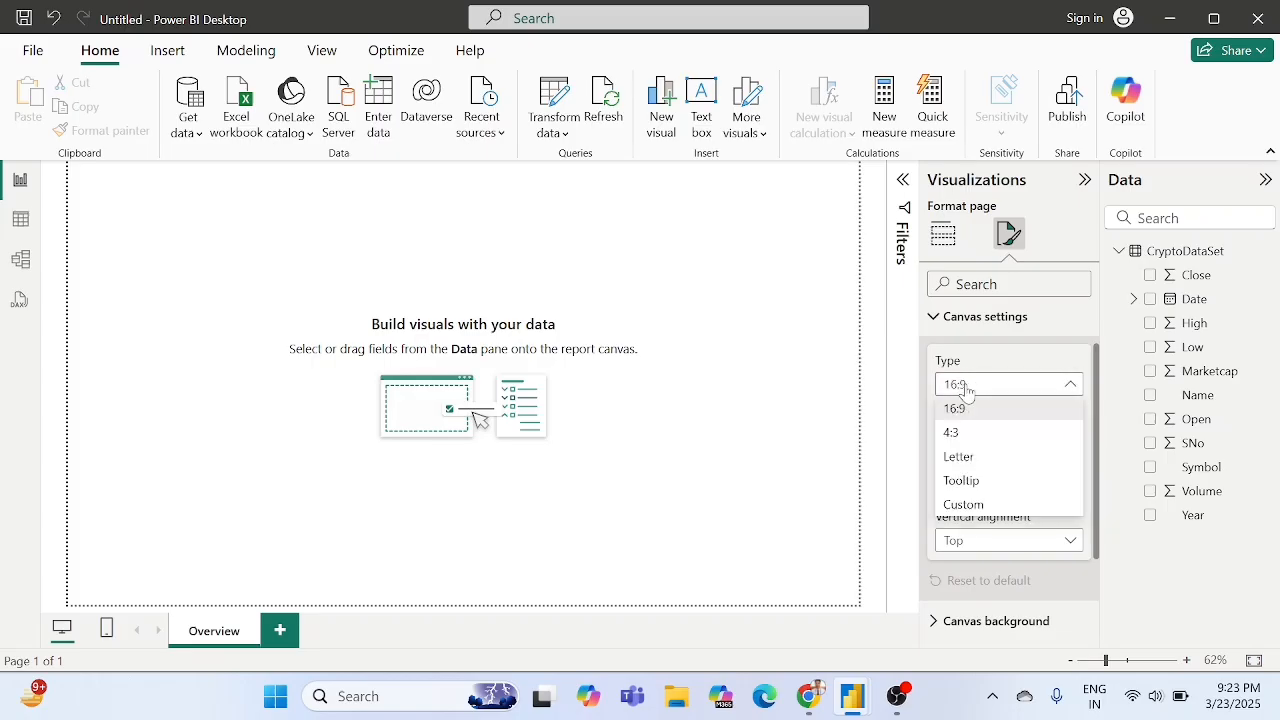
pyautogui.click(960, 457)
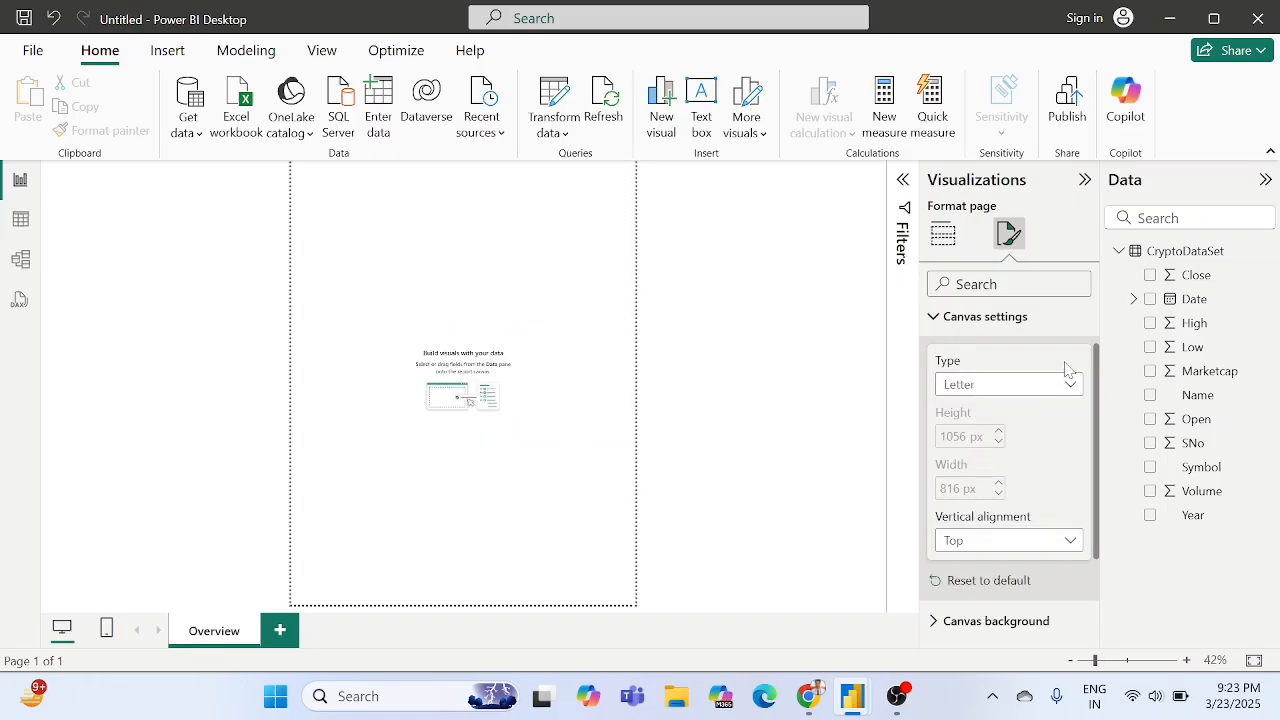
pyautogui.click(977, 393)
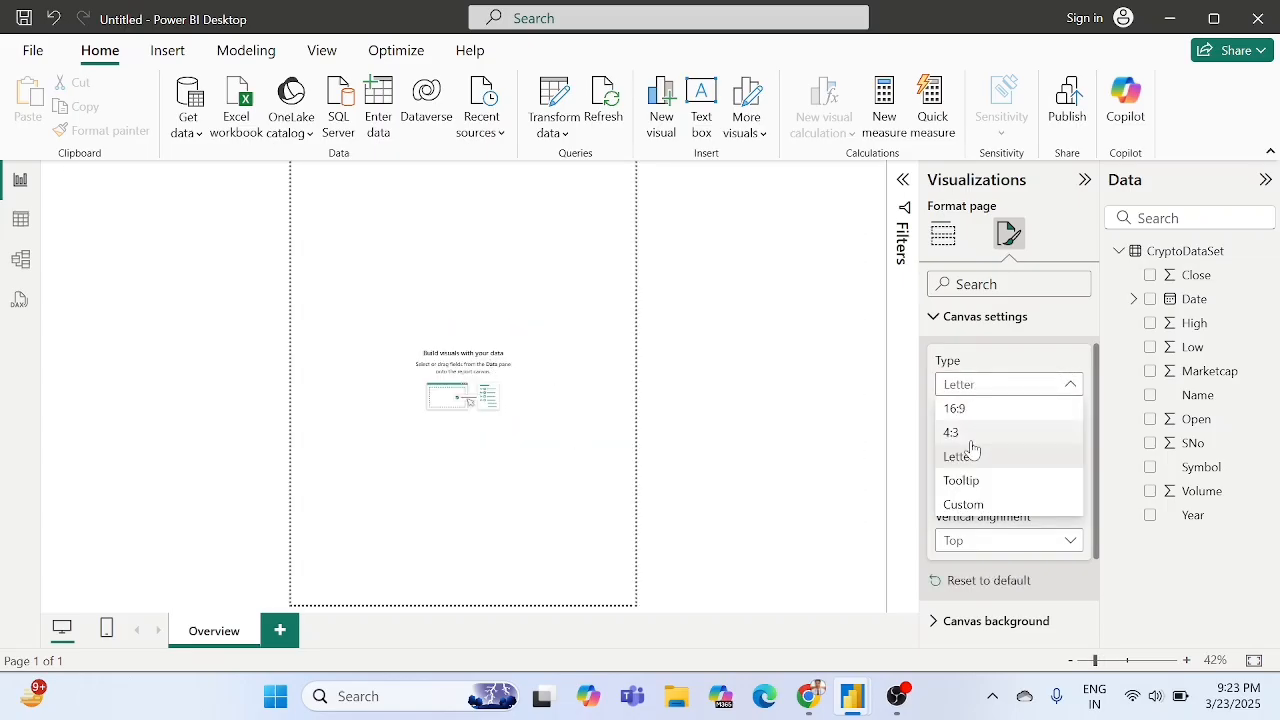
pyautogui.click(975, 431)
pyautogui.click(987, 393)
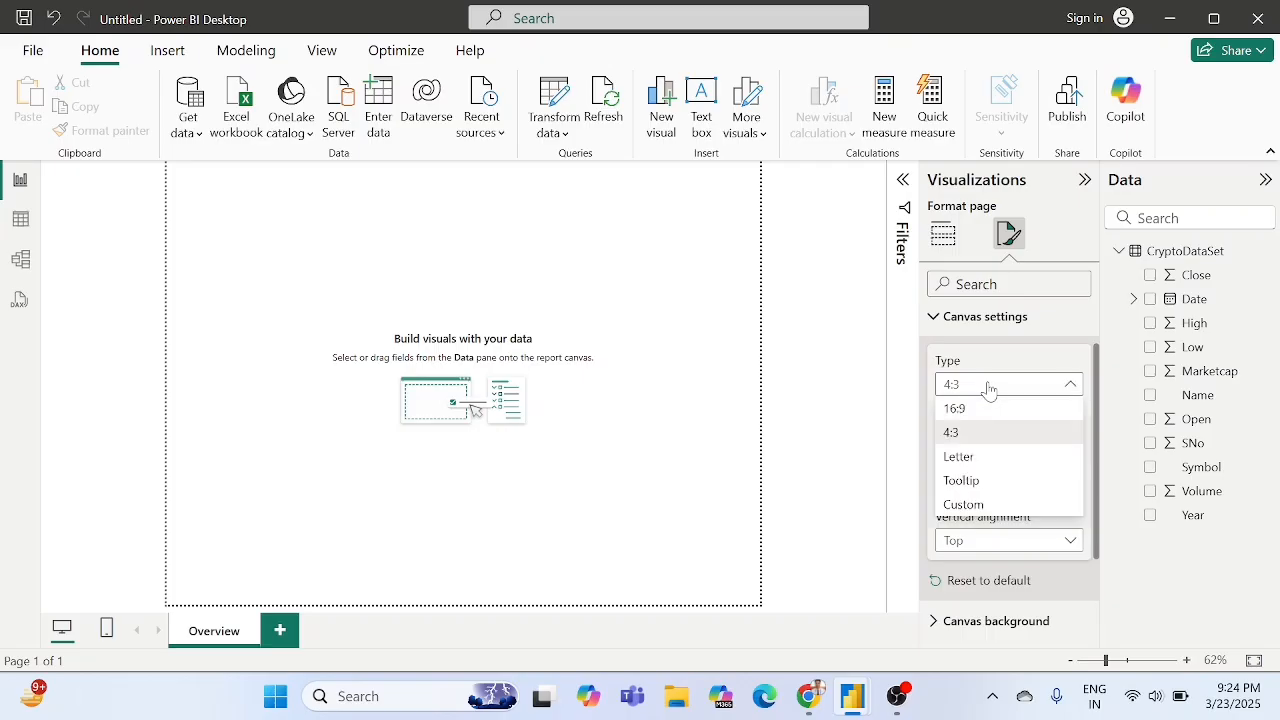
pyautogui.click(957, 410)
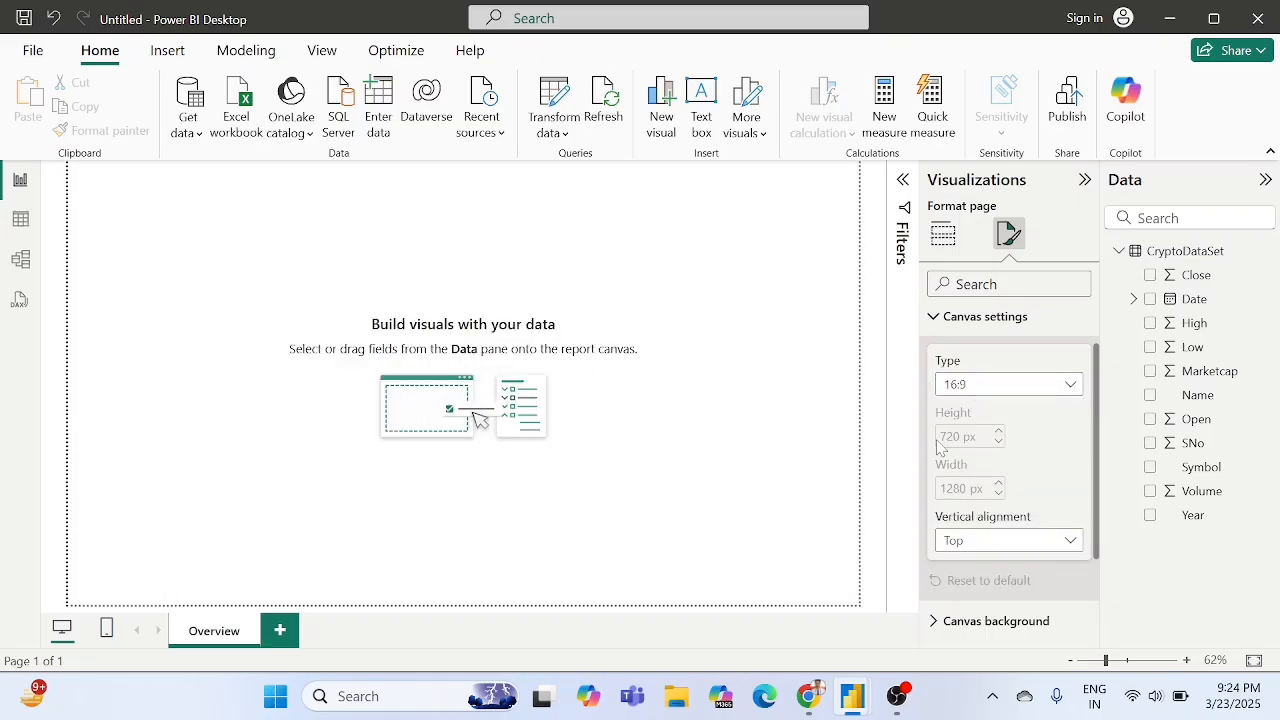
# Set the Overview page's canvas type to Custom.
pyautogui.scroll(-2, 938, 447)
pyautogui.scroll(2, 938, 447)
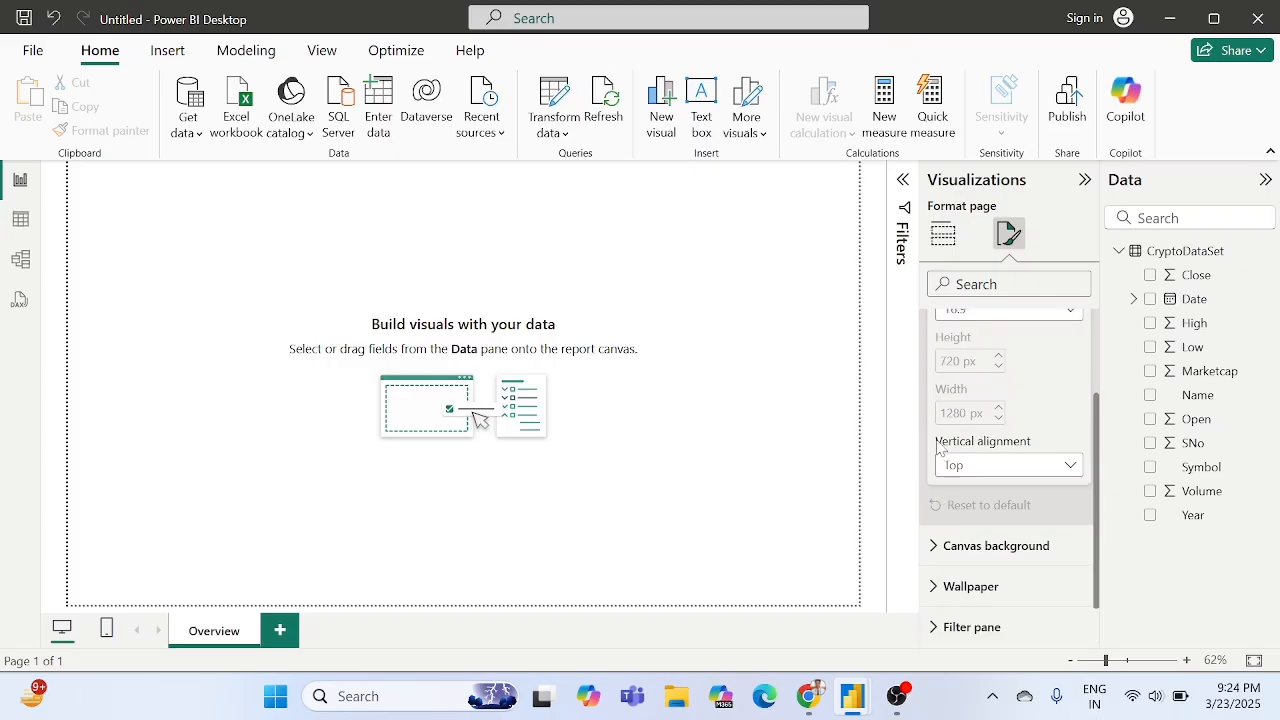
pyautogui.click(998, 370)
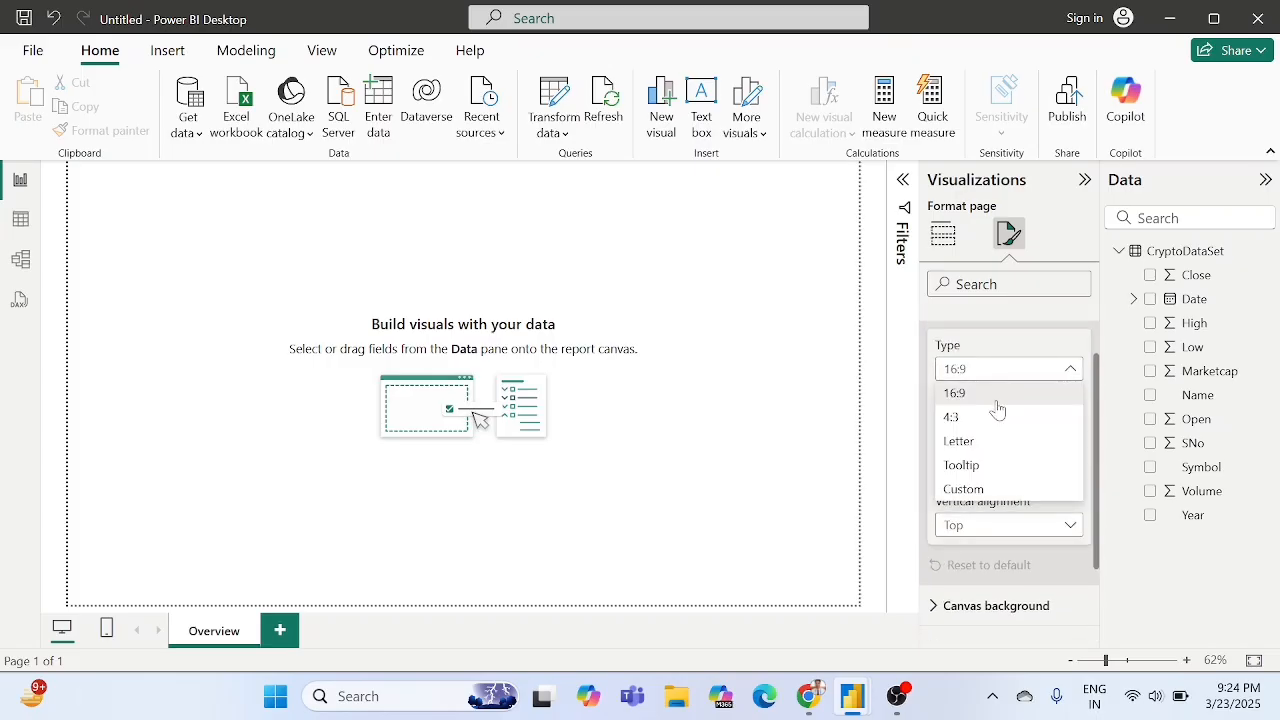
pyautogui.click(962, 489)
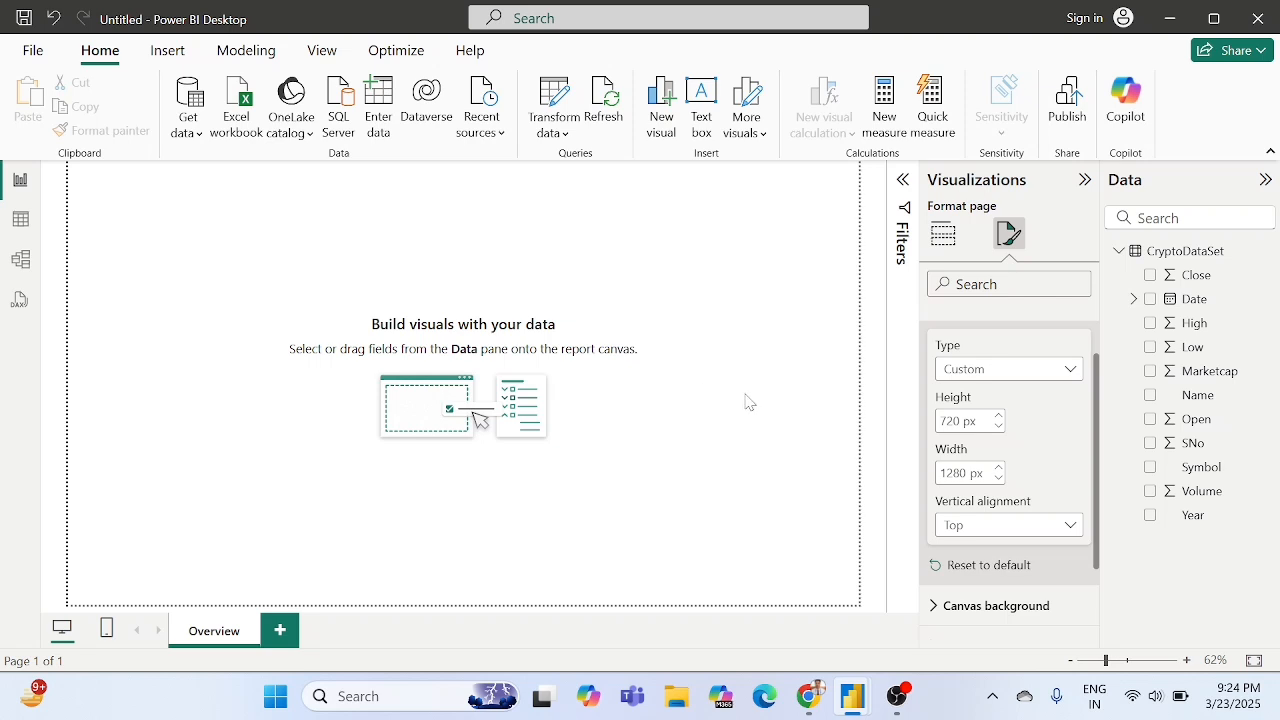
# Set the Overview page's canvas type back to 16:9 and close the canvas settings.
pyautogui.click(997, 371)
pyautogui.click(962, 392)
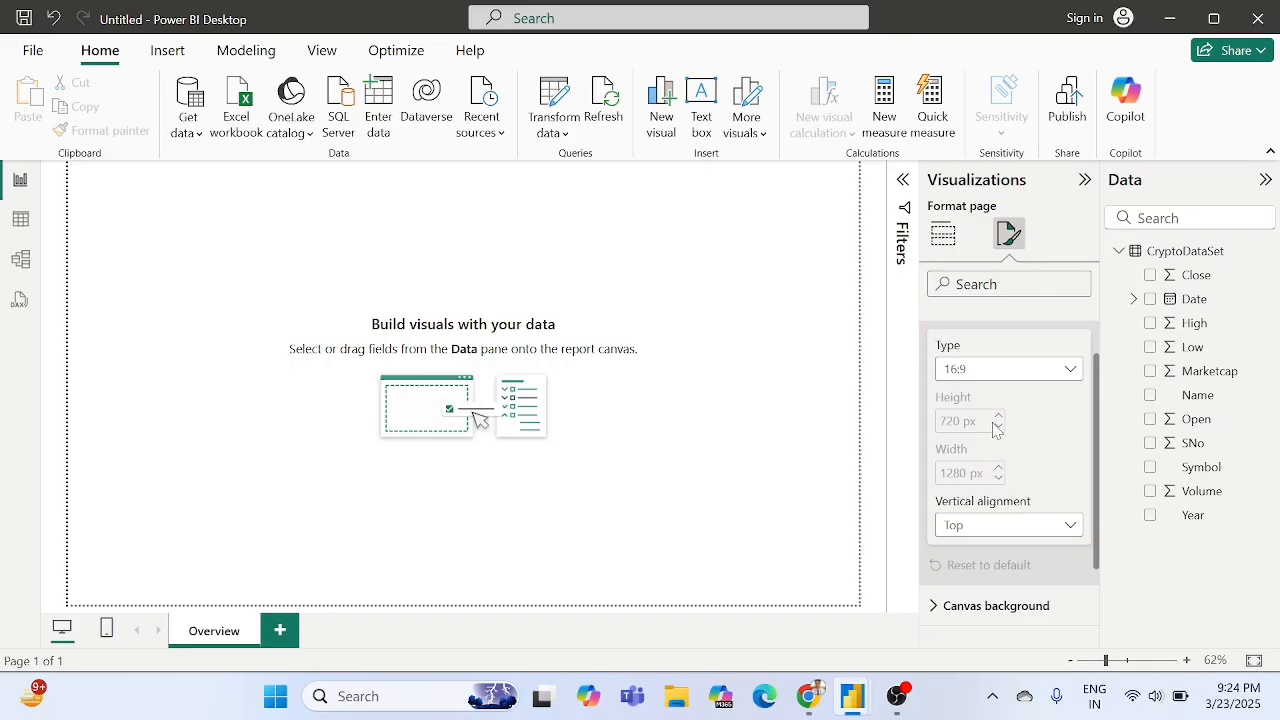
pyautogui.scroll(-2, 995, 430)
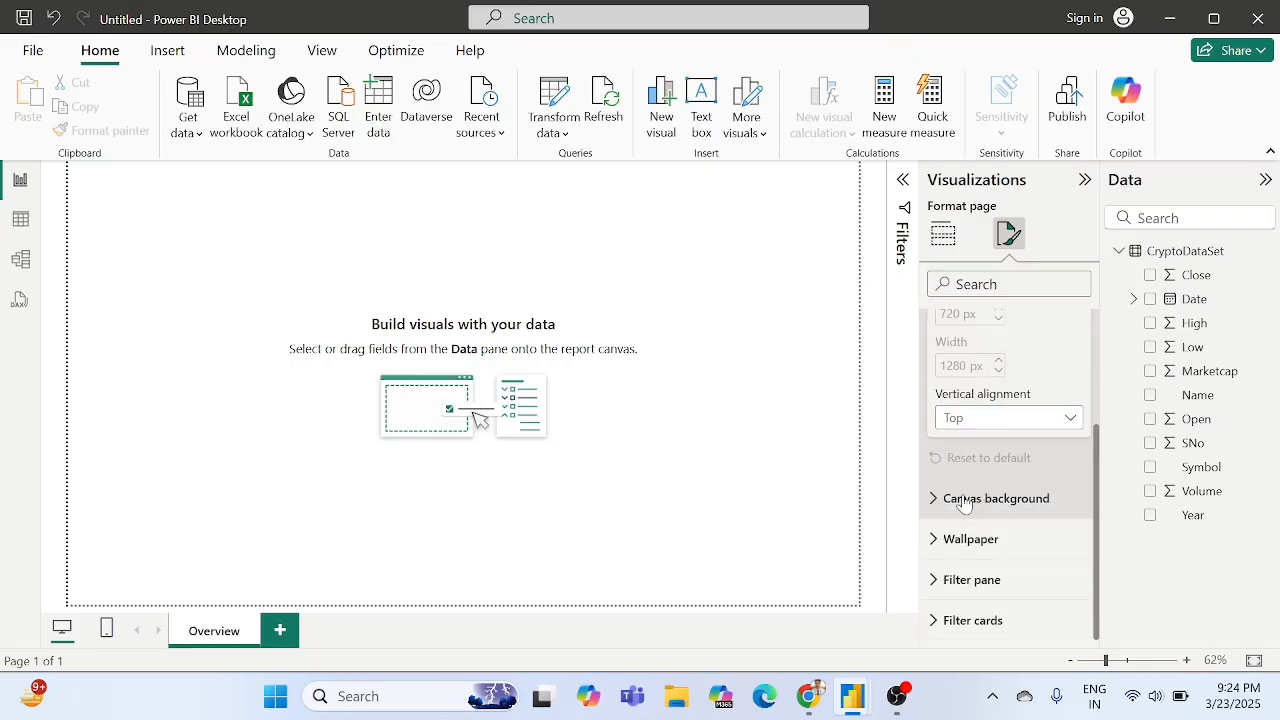
pyautogui.scroll(3, 955, 460)
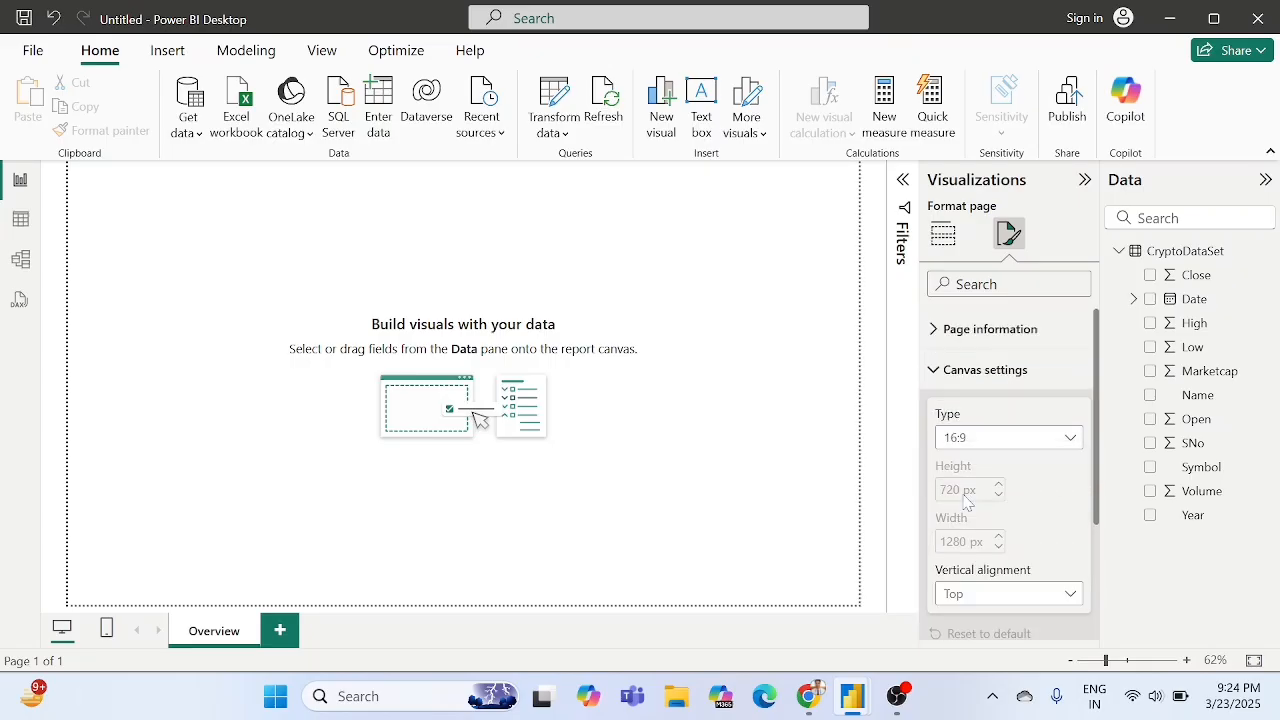
pyautogui.click(943, 380)
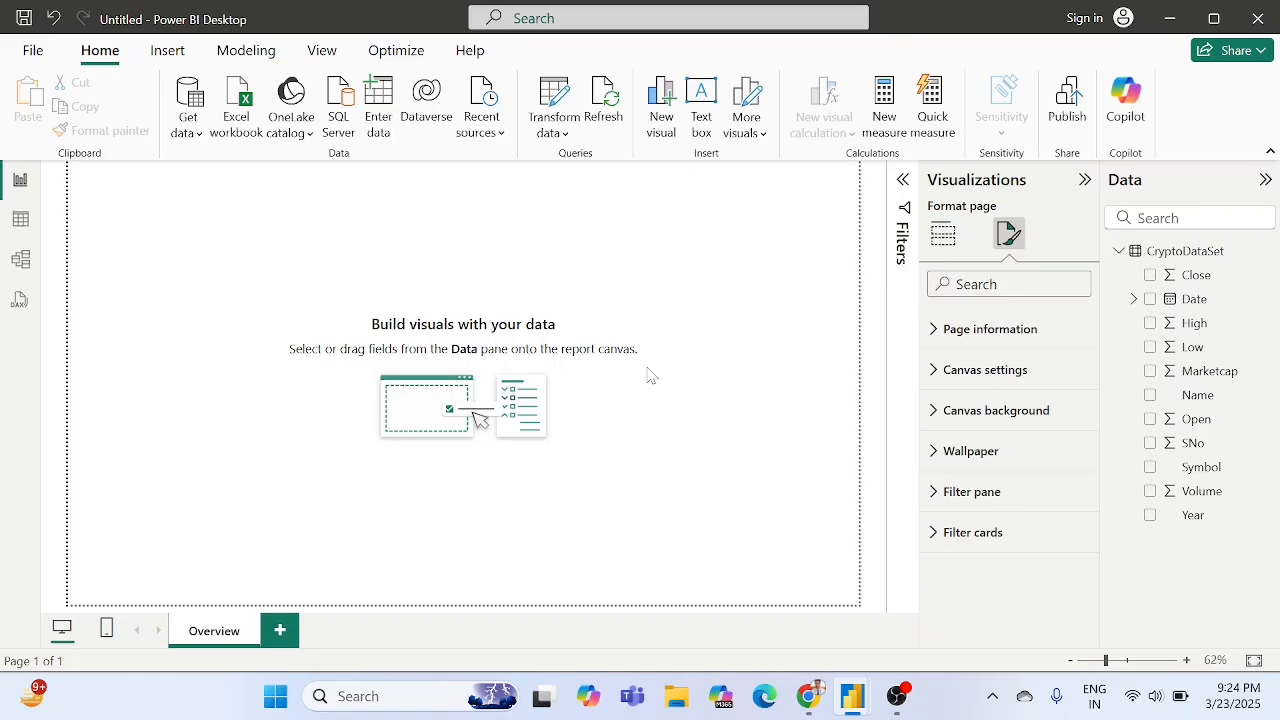
# Set the Overview page's canvas background to black with 0% transparency.
pyautogui.click(988, 414)
pyautogui.click(988, 412)
pyautogui.click(997, 412)
pyautogui.scroll(-1, 1002, 516)
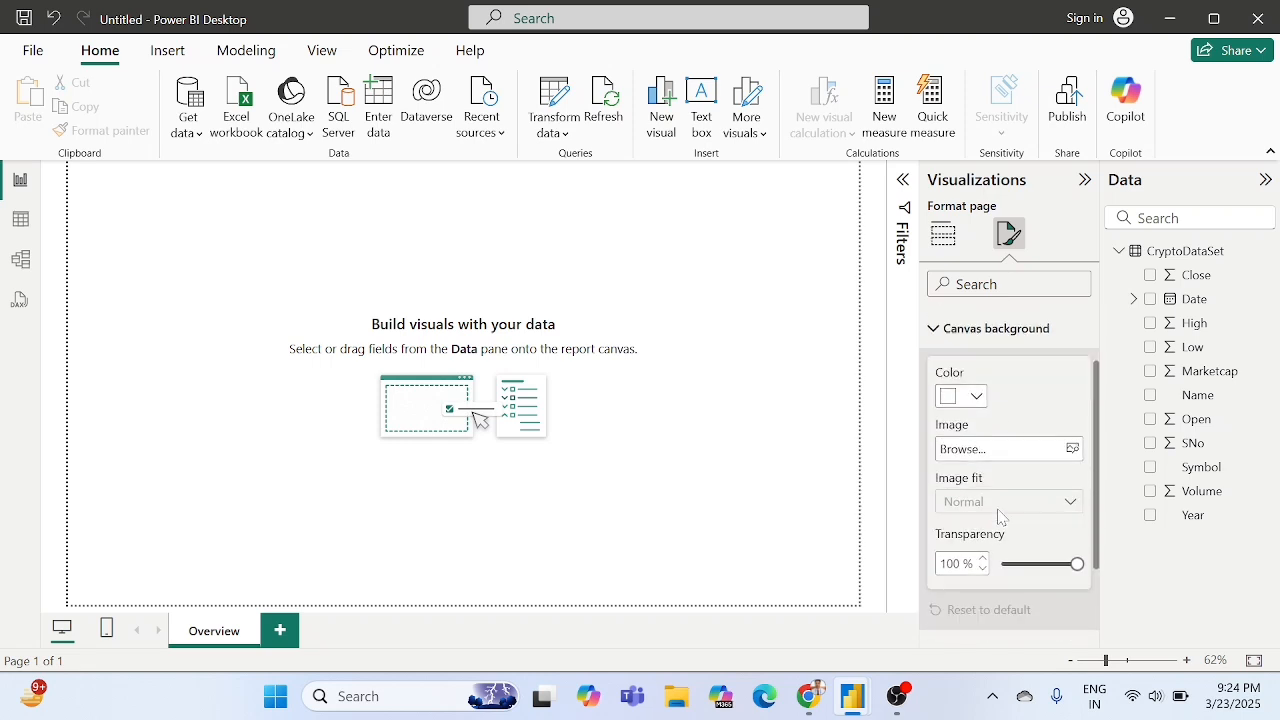
pyautogui.click(966, 398)
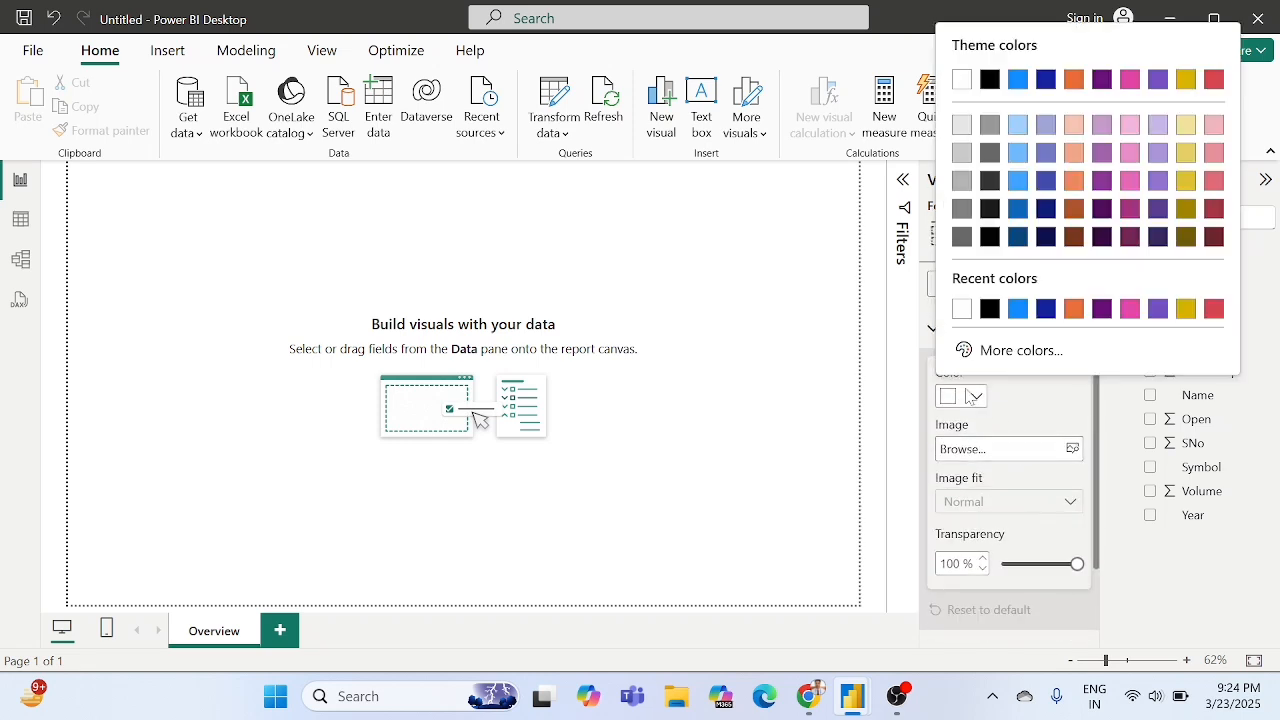
pyautogui.click(989, 309)
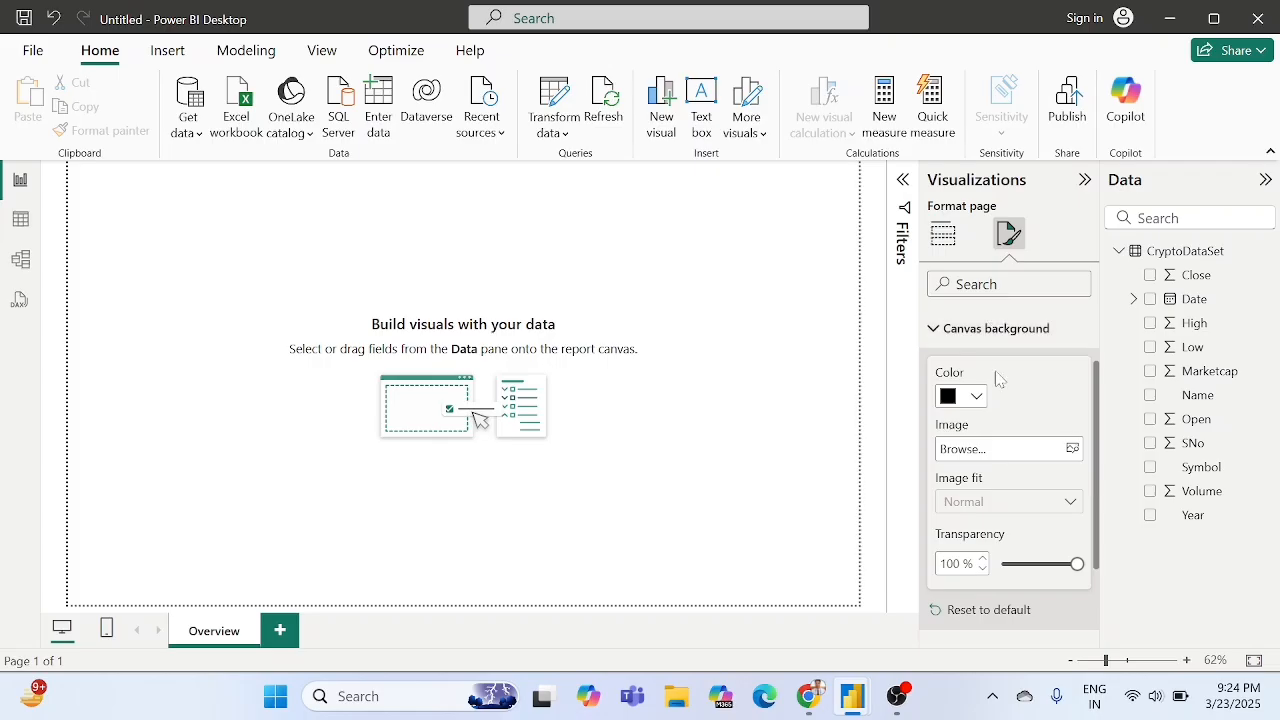
pyautogui.scroll(-1, 1000, 400)
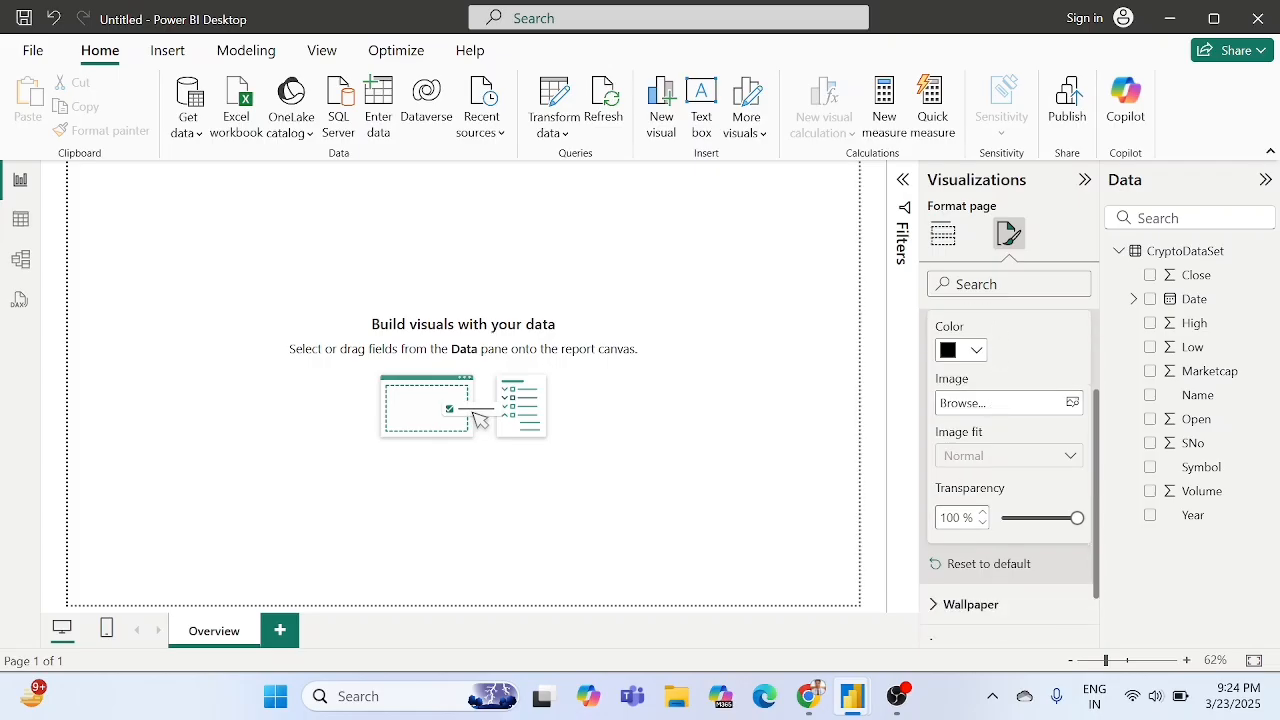
pyautogui.doubleClick(950, 518)
pyautogui.write('0')
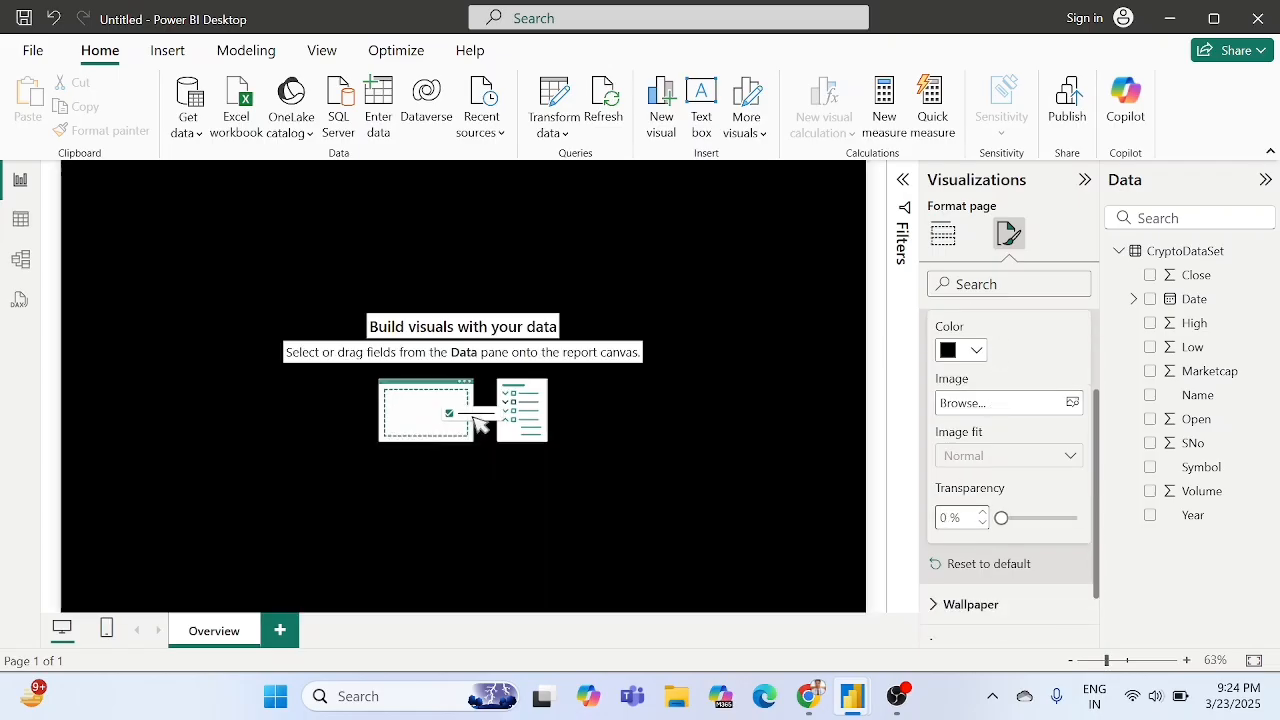
pyautogui.scroll(-1, 980, 468)
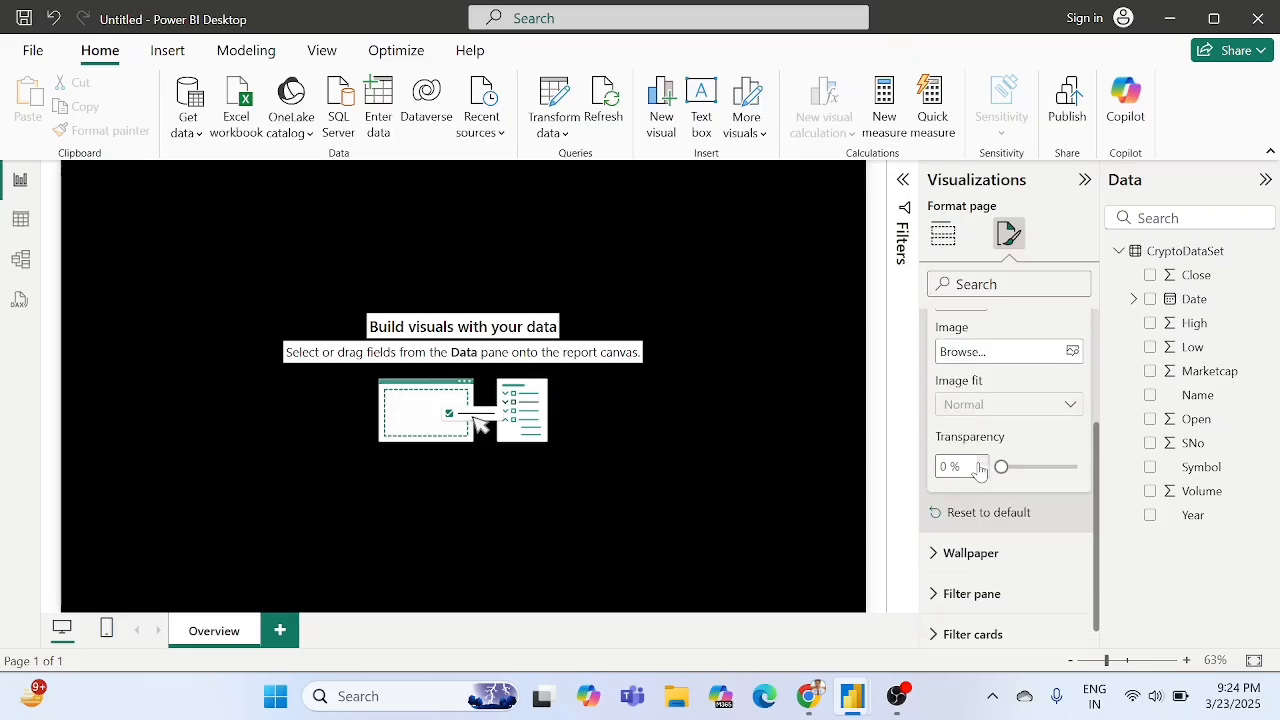
pyautogui.click(1086, 182)
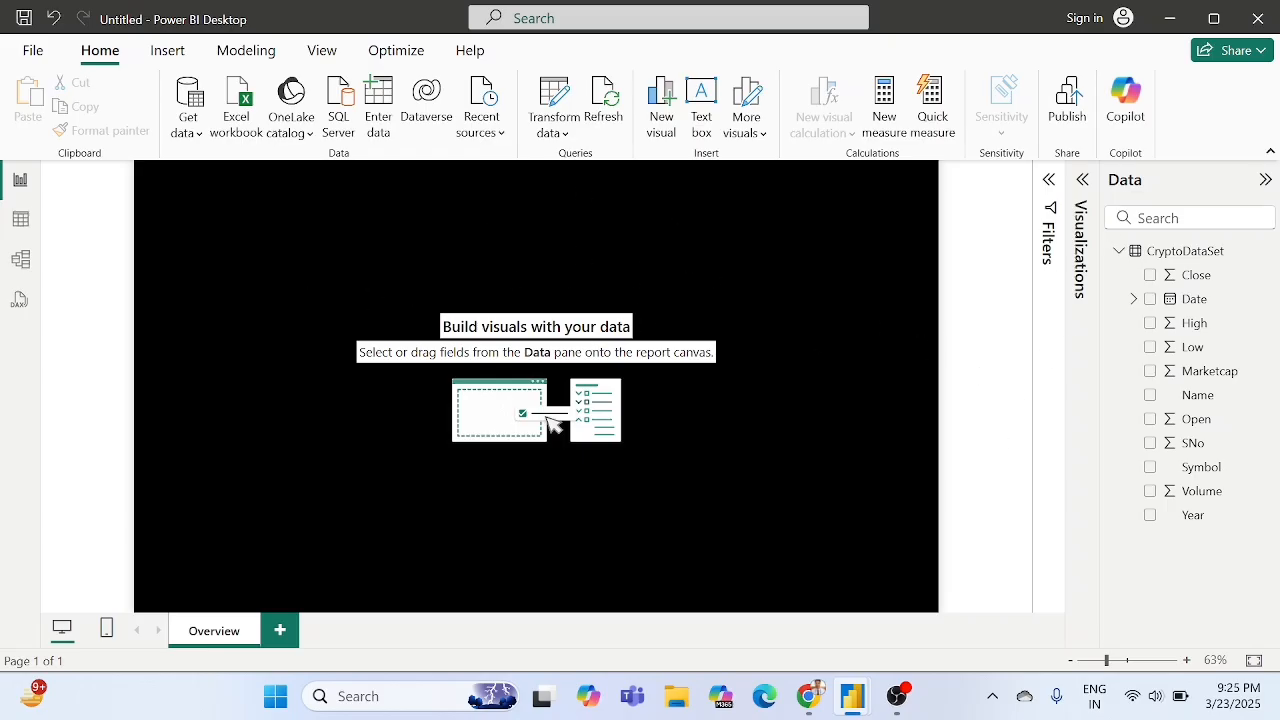
pyautogui.click(1081, 180)
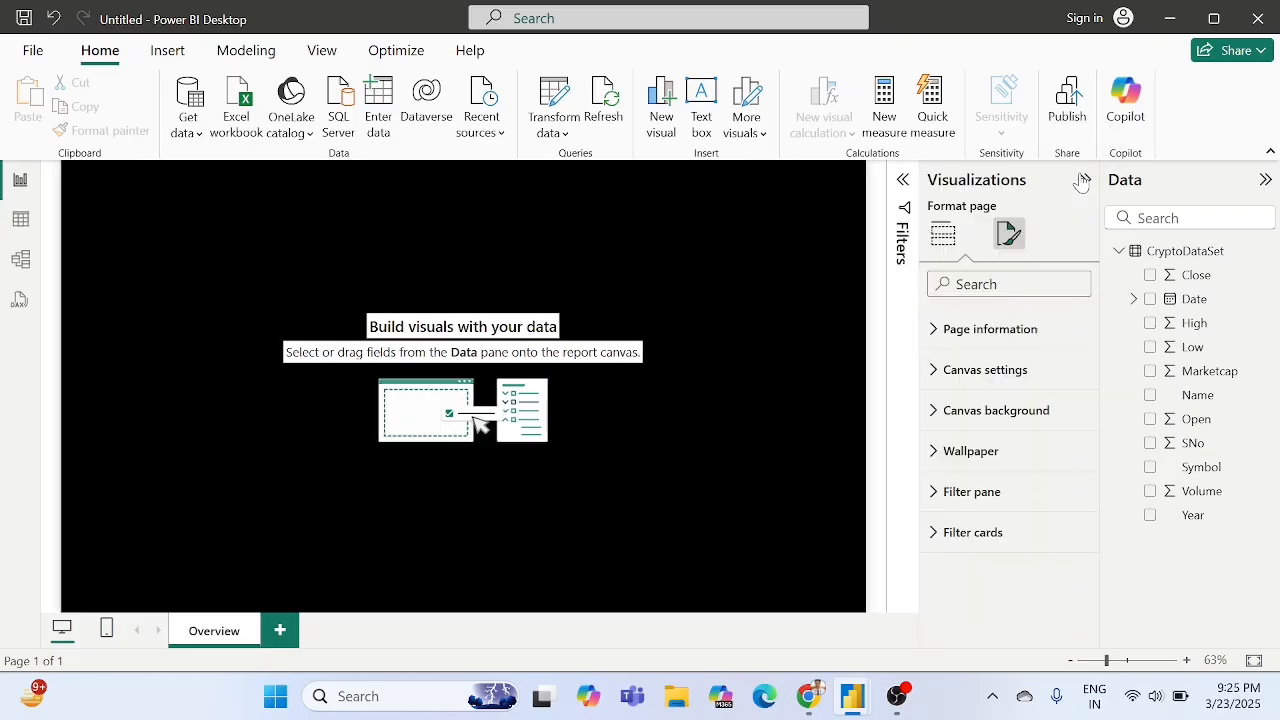
pyautogui.click(993, 372)
pyautogui.click(993, 372)
pyautogui.click(988, 410)
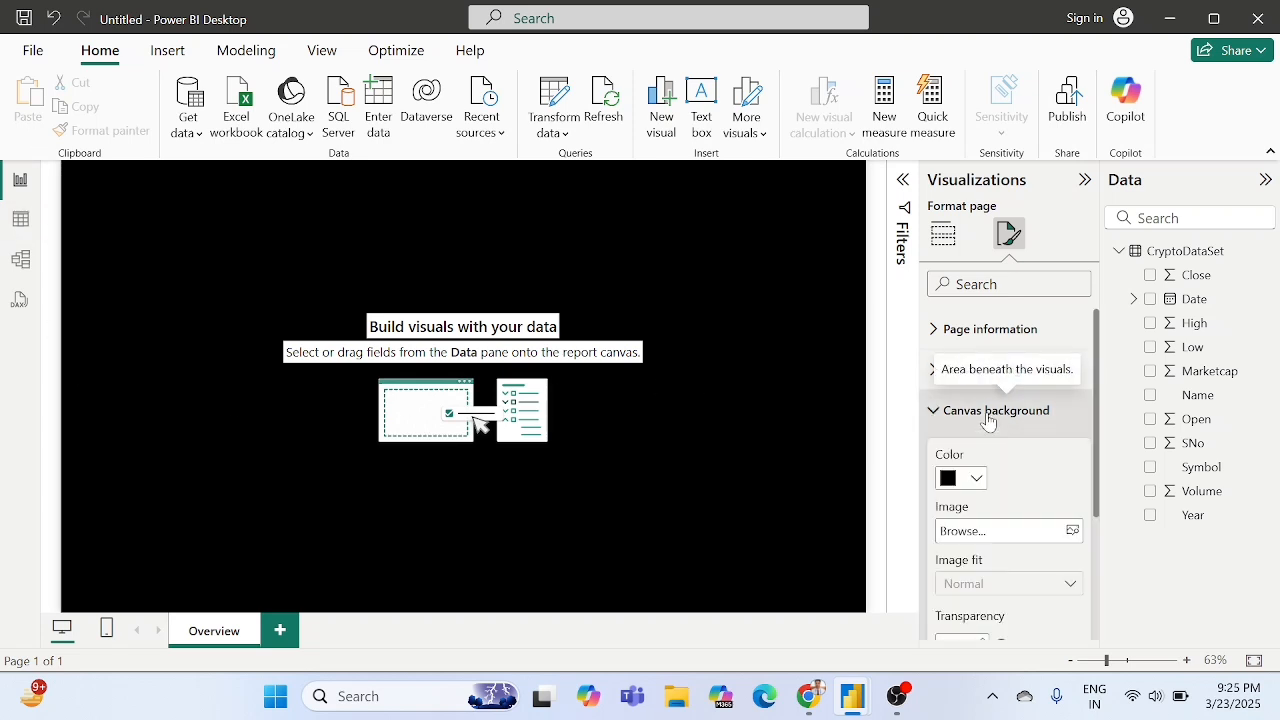
pyautogui.click(1085, 183)
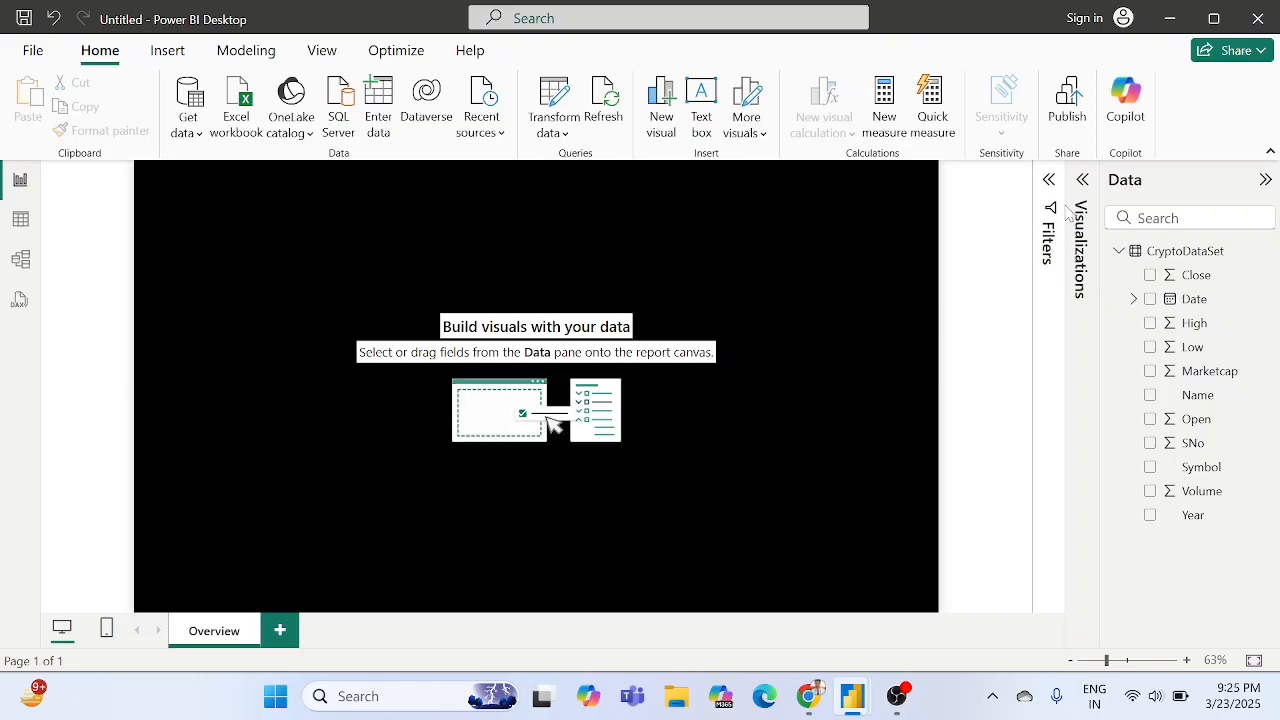
pyautogui.click(1082, 182)
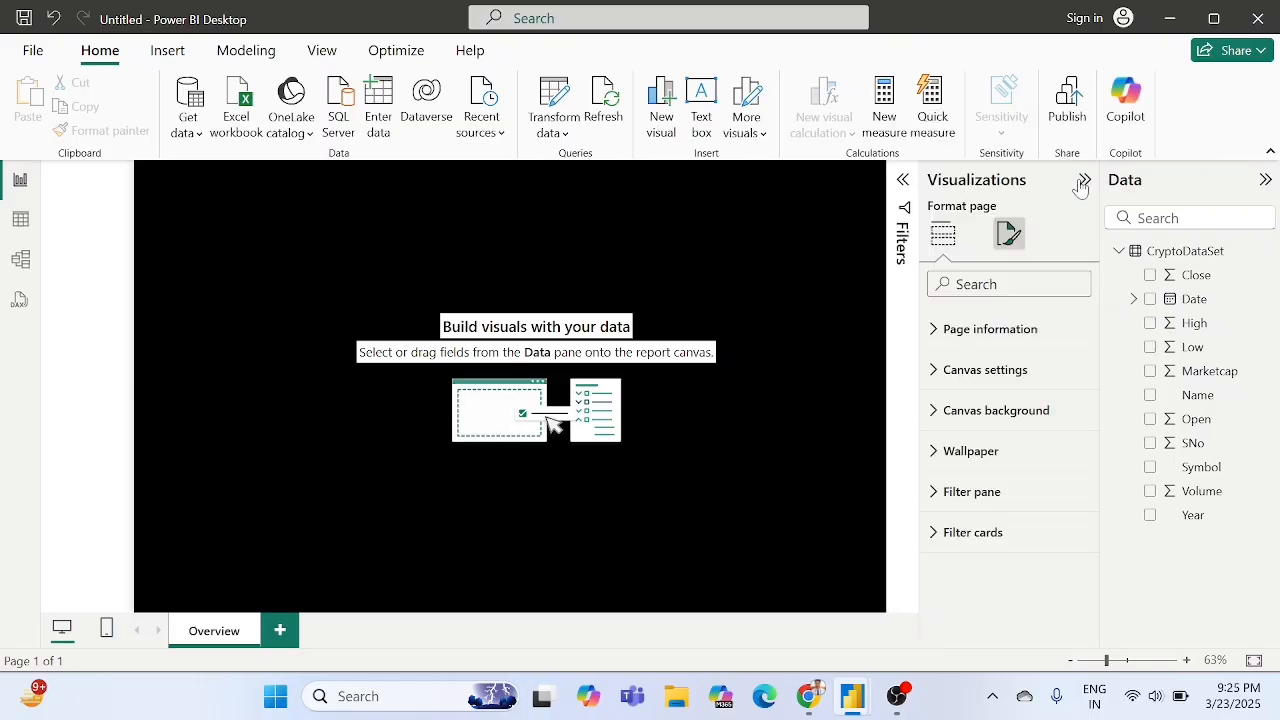
# Try black and blue as the wallpaper color around the Overview page's canvas.
pyautogui.click(985, 451)
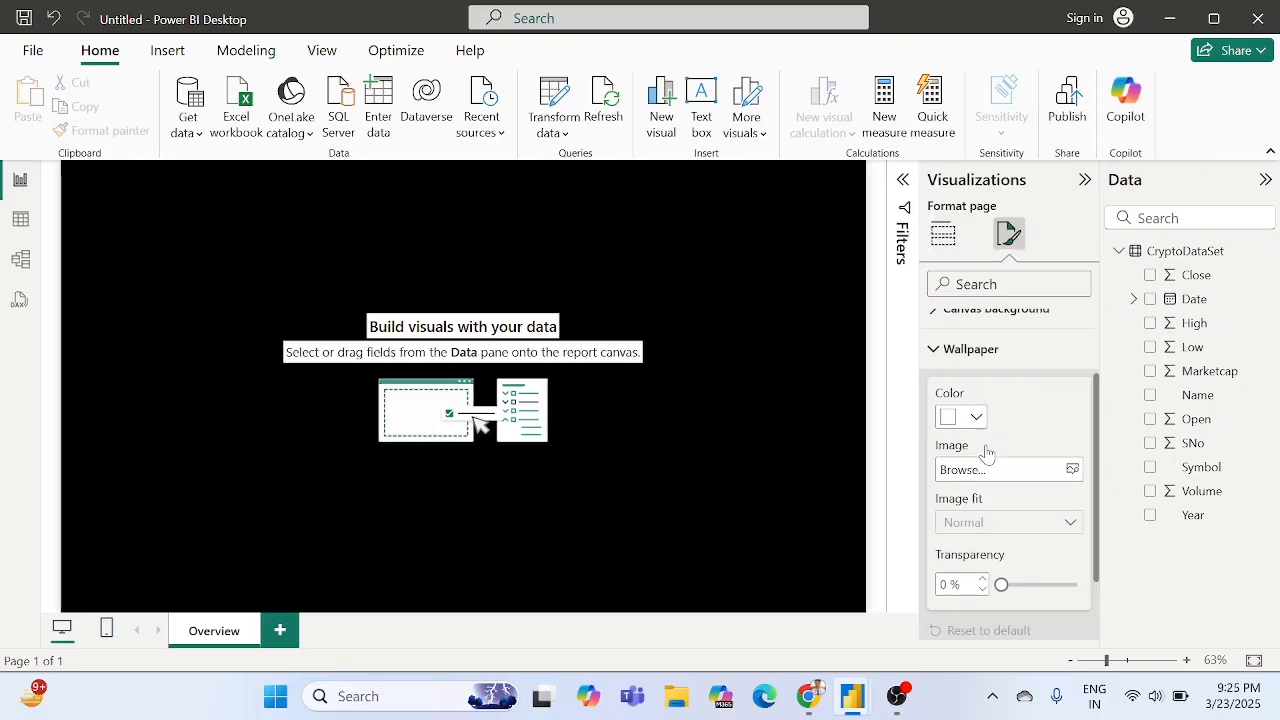
pyautogui.scroll(-1, 985, 451)
pyautogui.click(965, 368)
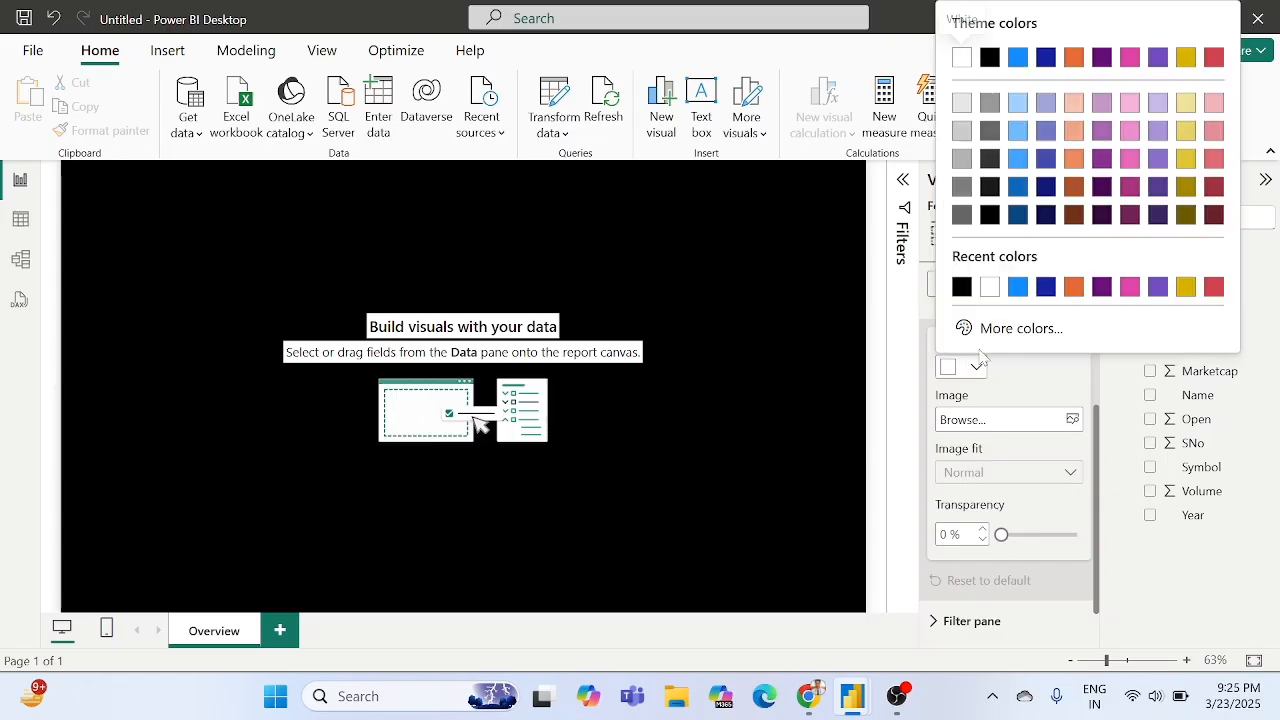
pyautogui.click(963, 287)
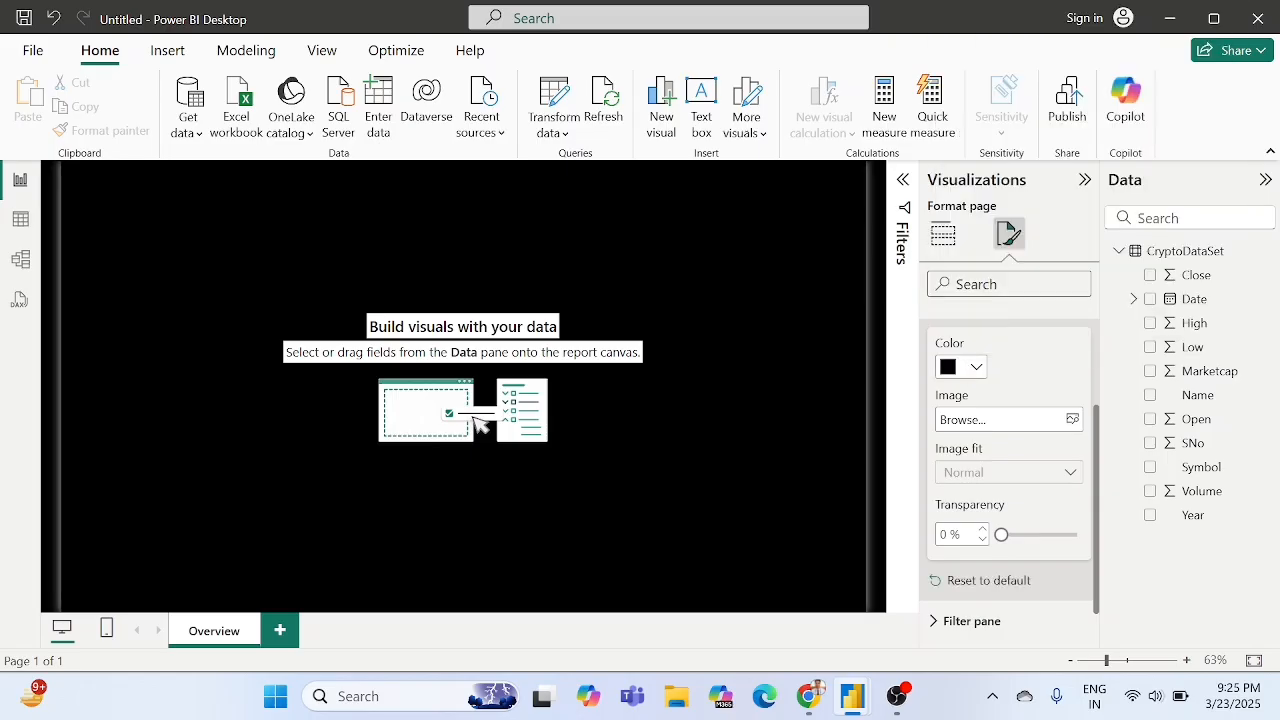
pyautogui.click(965, 368)
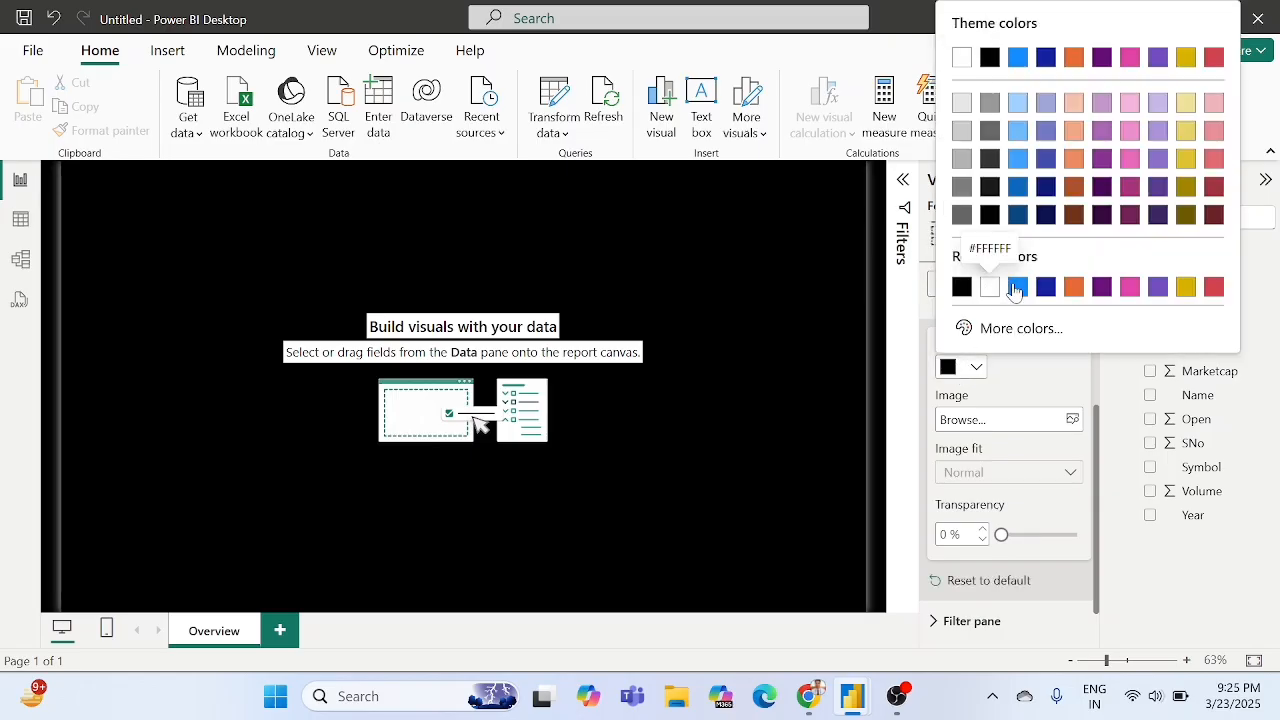
pyautogui.click(1018, 287)
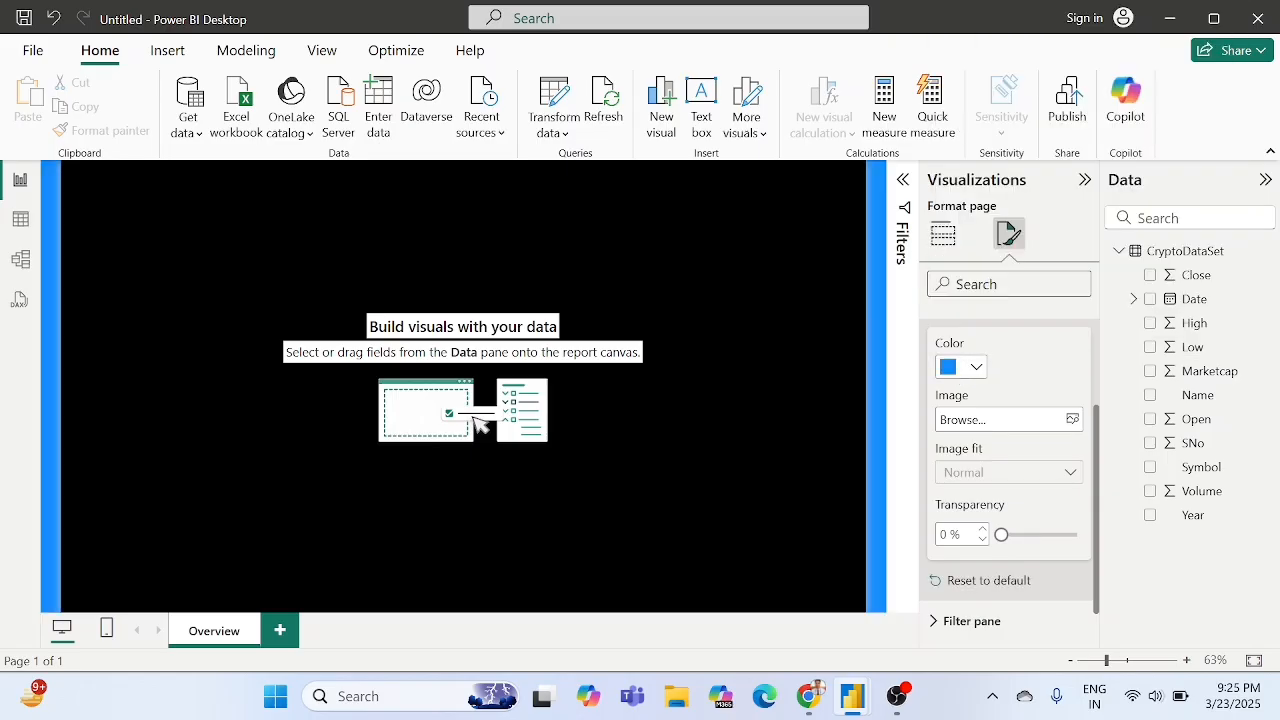
pyautogui.click(1084, 180)
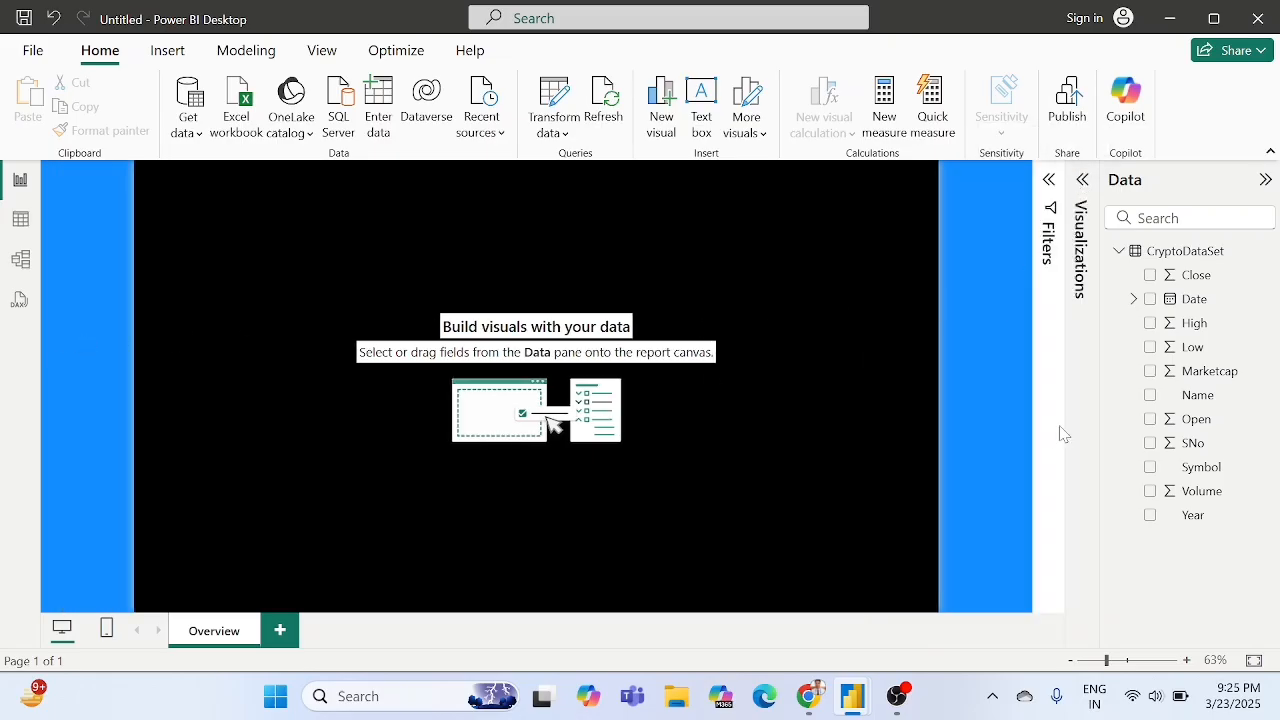
pyautogui.click(1083, 182)
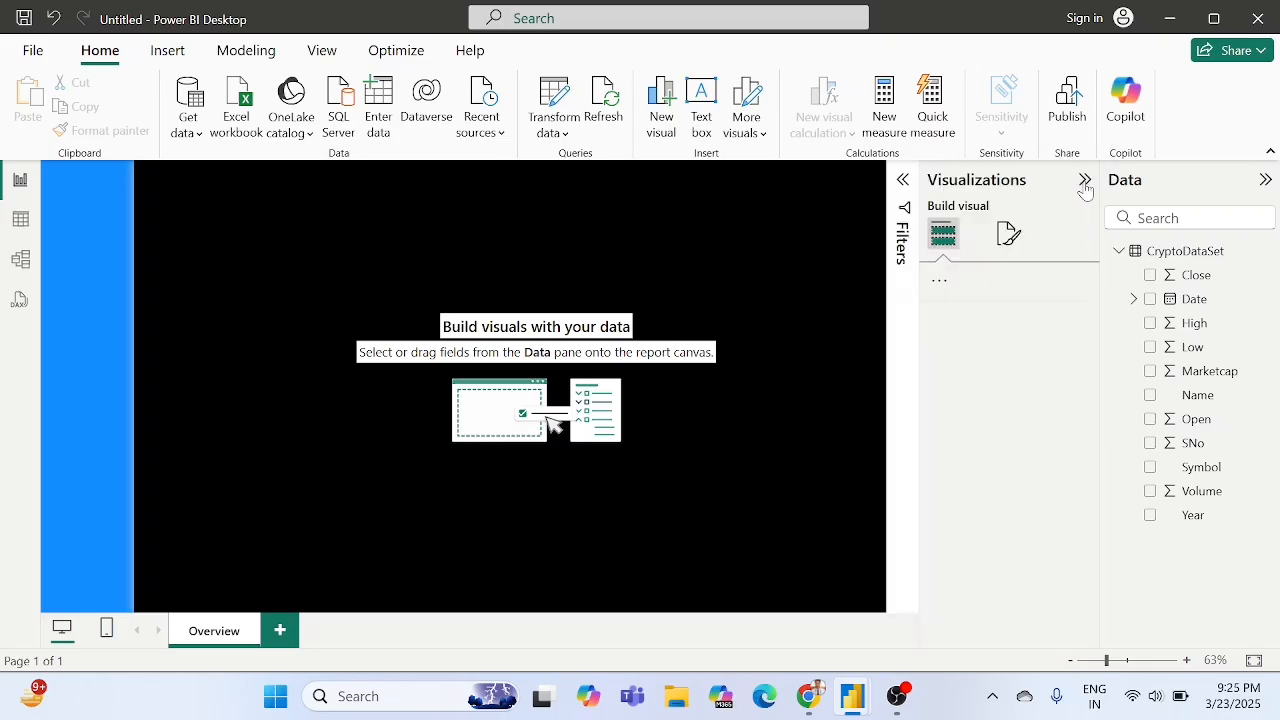
# Set the Overview page's wallpaper color back to white (#FFFFFF).
pyautogui.click(1010, 232)
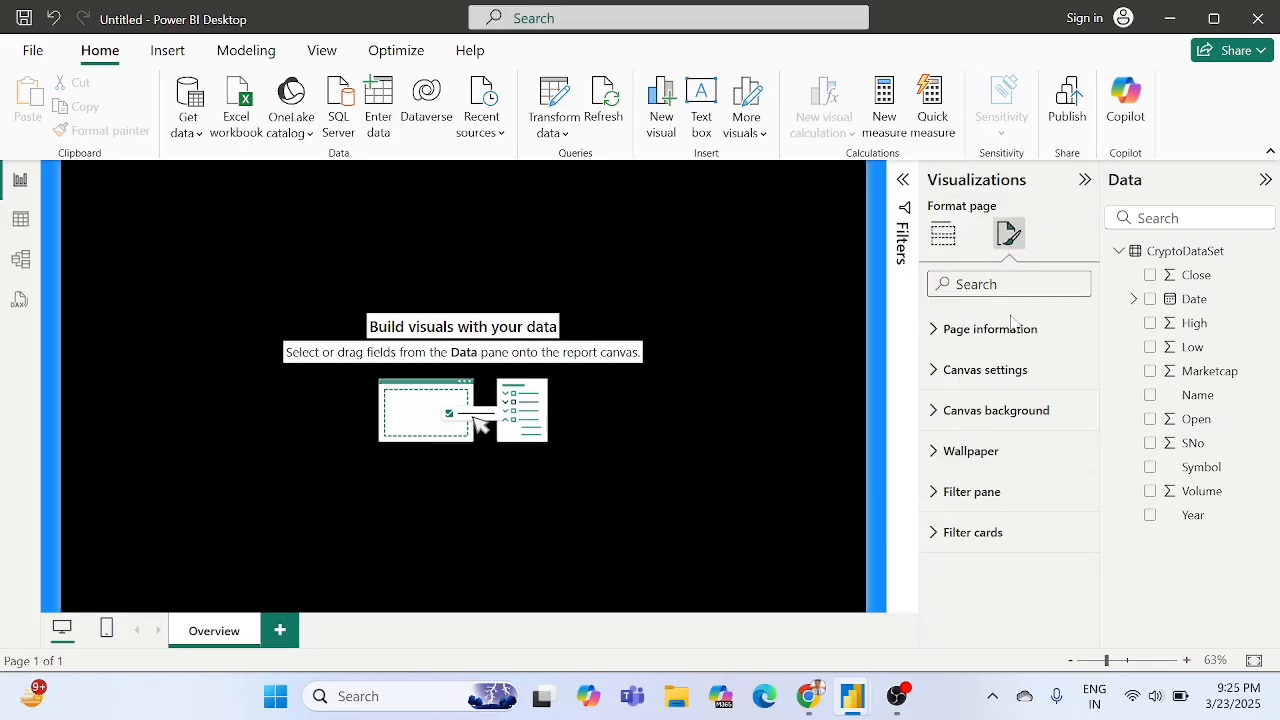
pyautogui.click(978, 420)
pyautogui.click(978, 420)
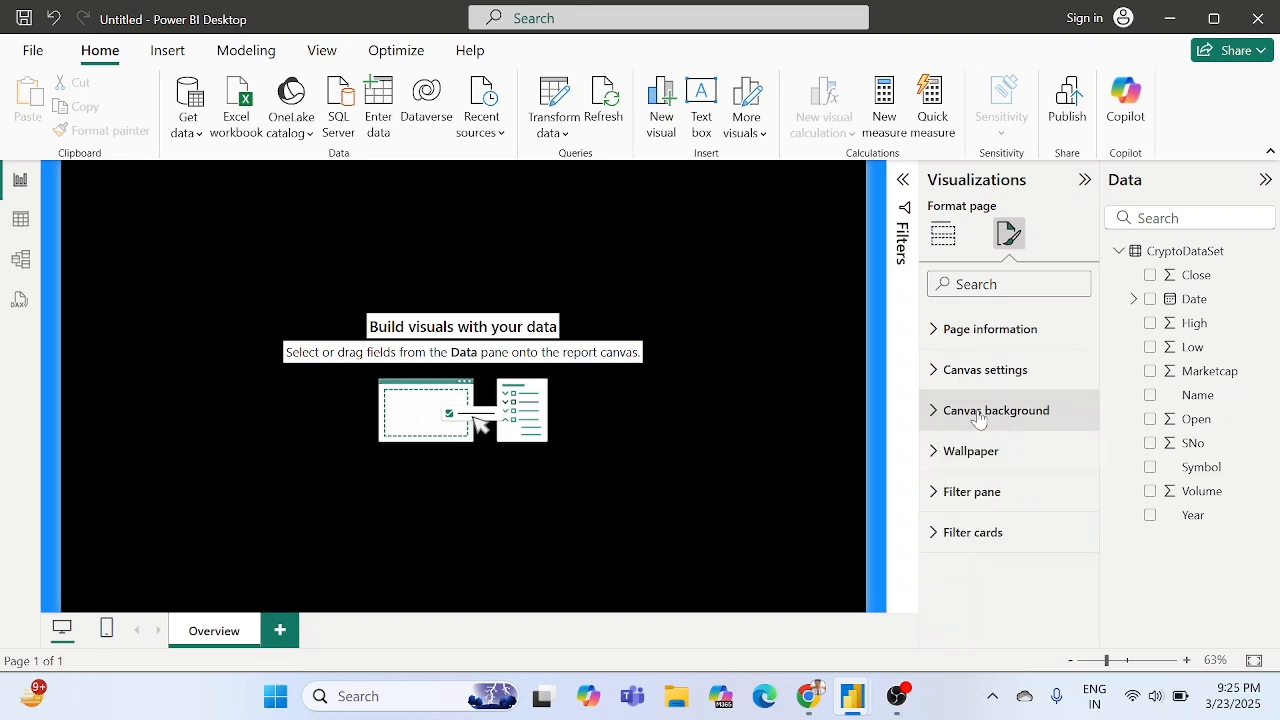
pyautogui.click(970, 451)
pyautogui.scroll(-3, 965, 420)
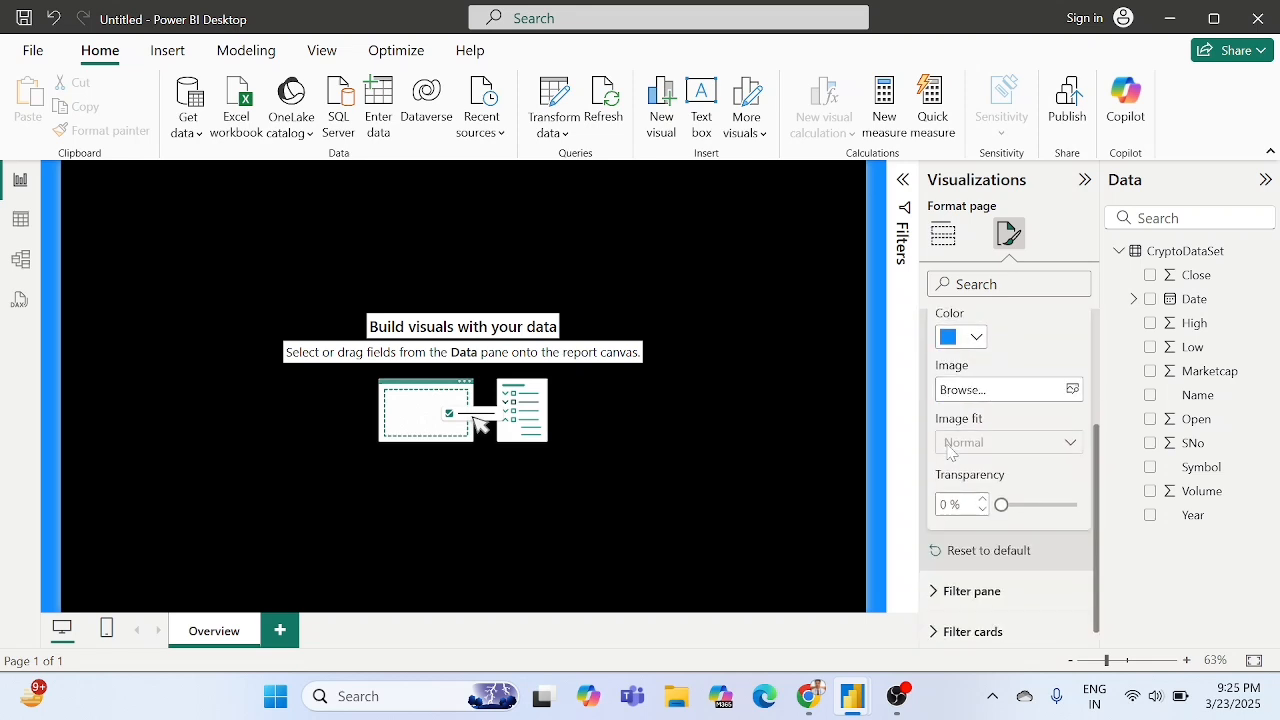
pyautogui.click(963, 341)
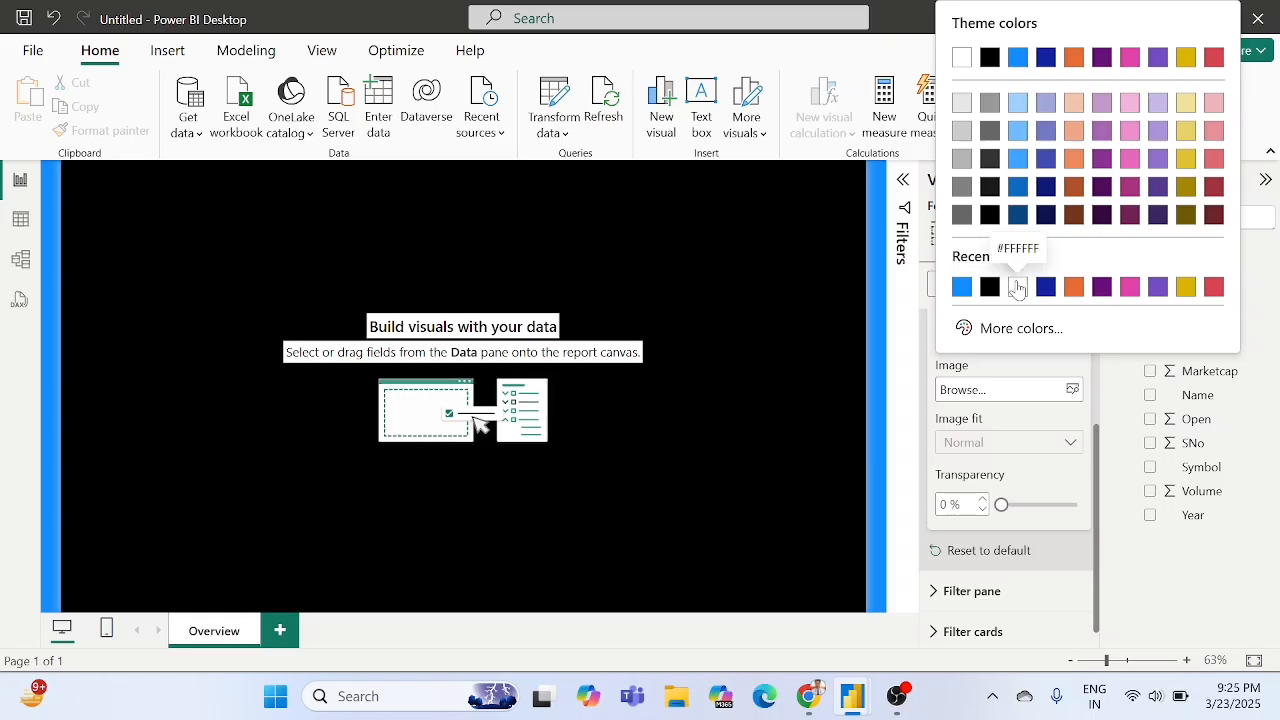
pyautogui.click(1012, 288)
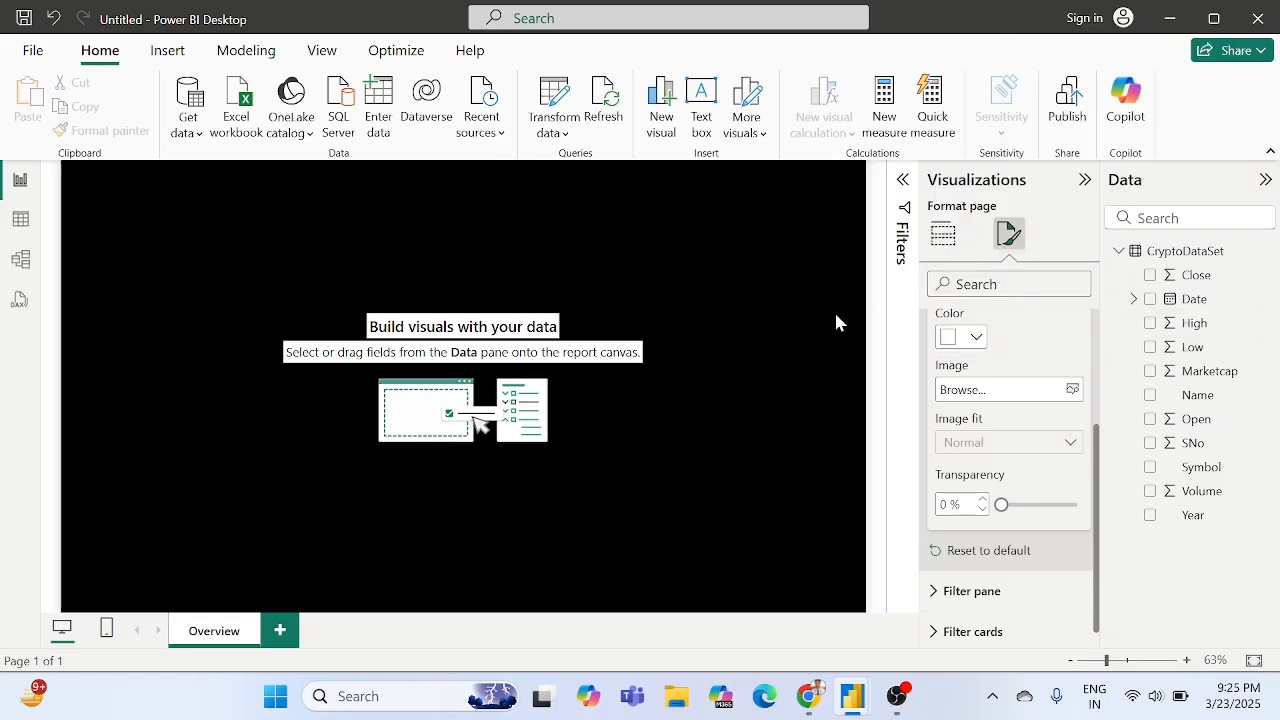
# Add a wide, low slicer at the Overview page's upper-right corner and populate it with the Name field from CryptoDataSet.
pyautogui.click(940, 237)
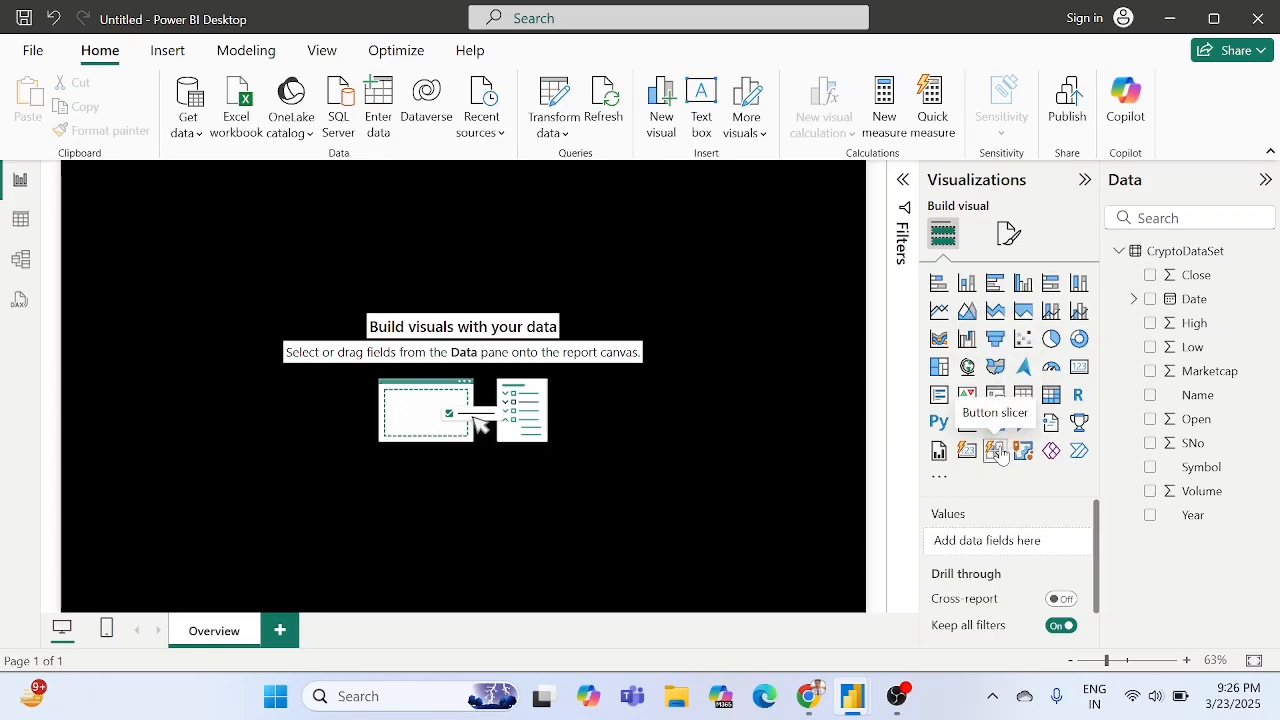
pyautogui.click(996, 396)
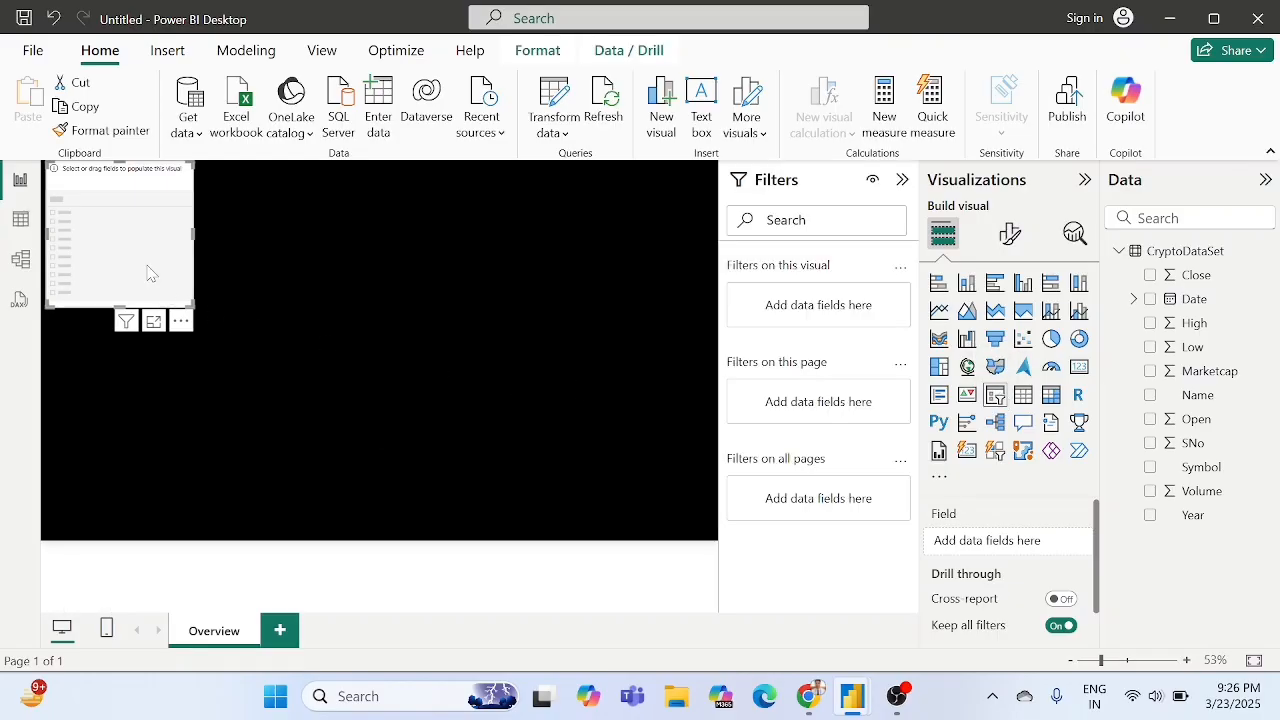
pyautogui.moveTo(149, 271); pyautogui.dragTo(670, 237)
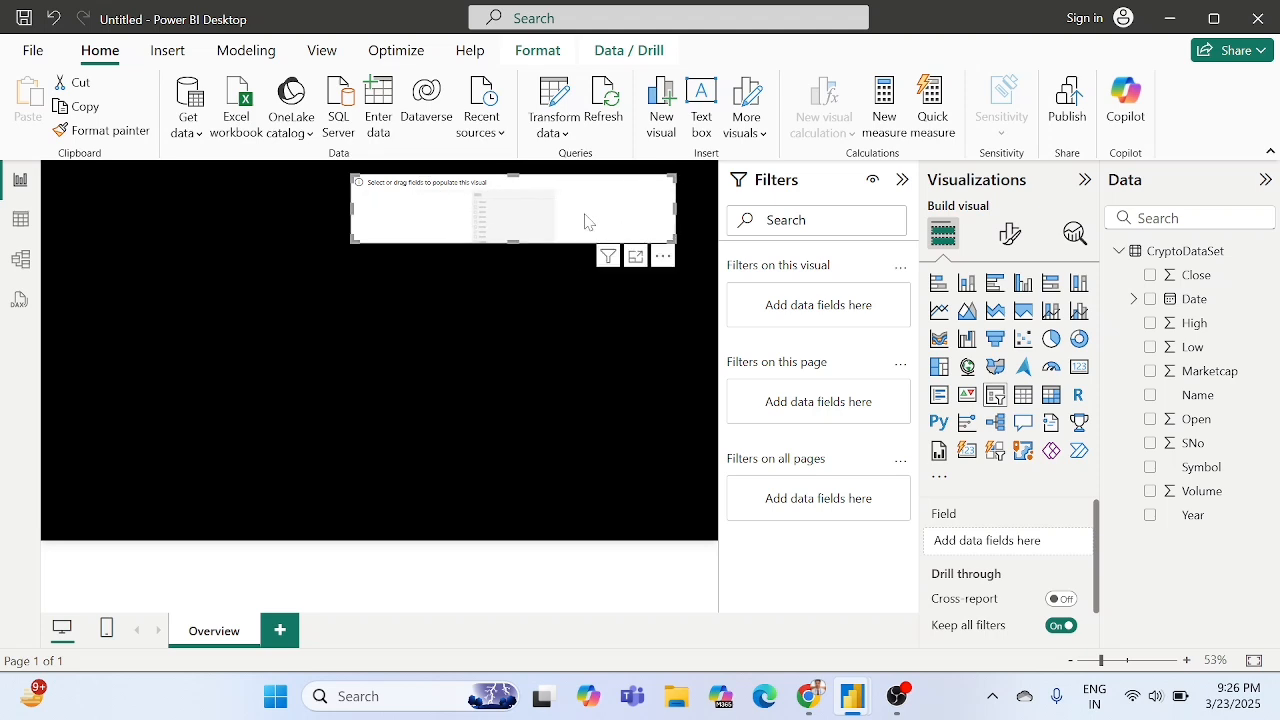
pyautogui.moveTo(586, 220)
pyautogui.mouseDown()
pyautogui.moveTo(318, 205)
pyautogui.moveTo(285, 215)
pyautogui.moveTo(595, 216)
pyautogui.mouseUp()
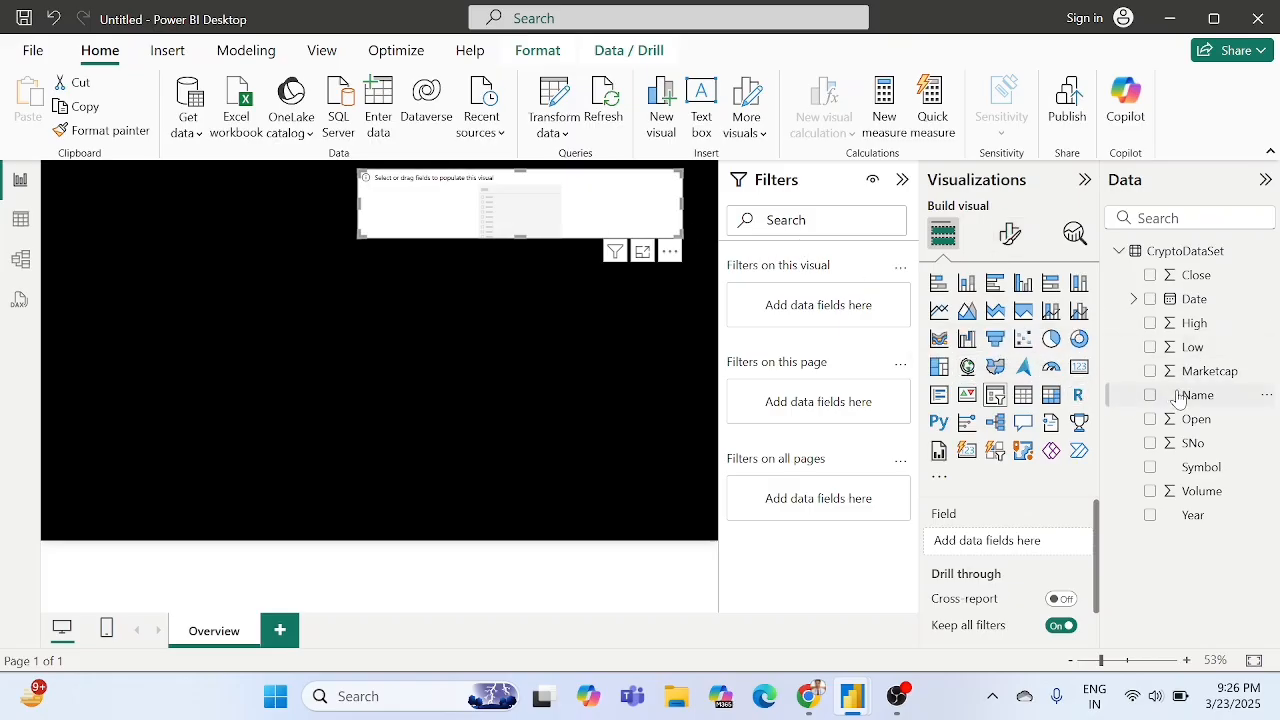
pyautogui.moveTo(1175, 398); pyautogui.dragTo(981, 540)
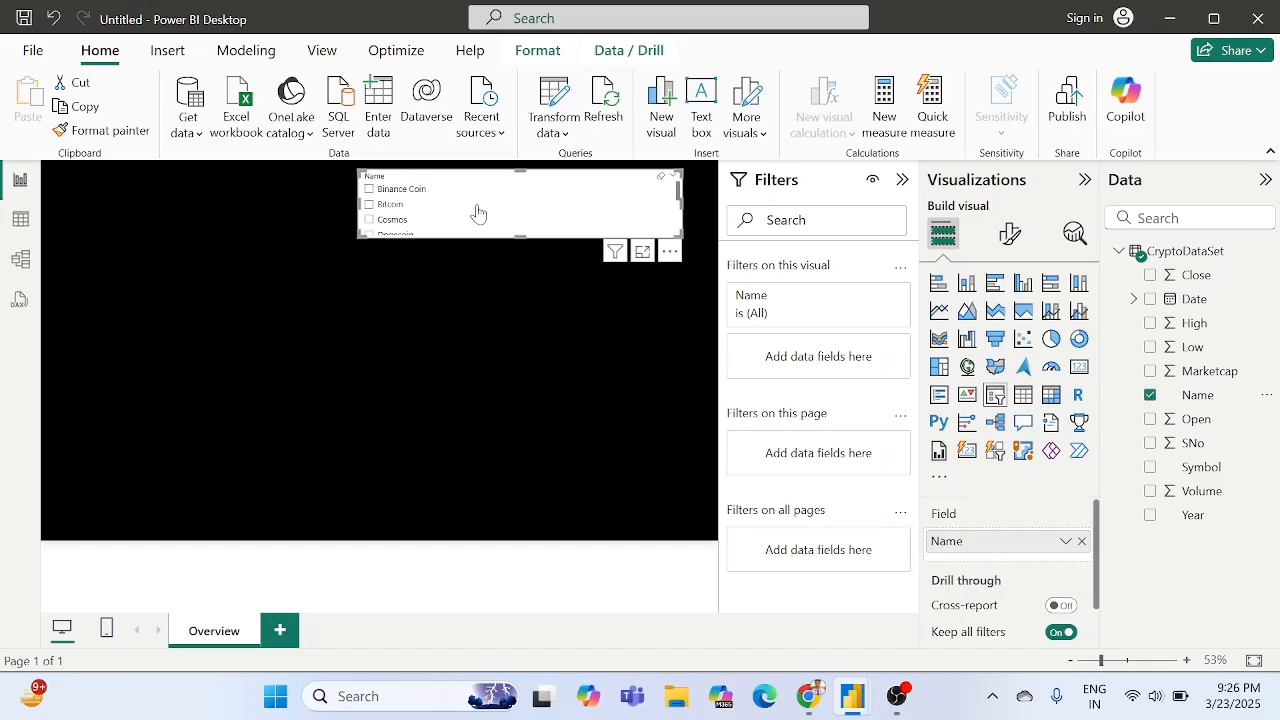
# Set the Name slicer's style to Tile and reduce the slicer's height slightly.
pyautogui.click(1016, 238)
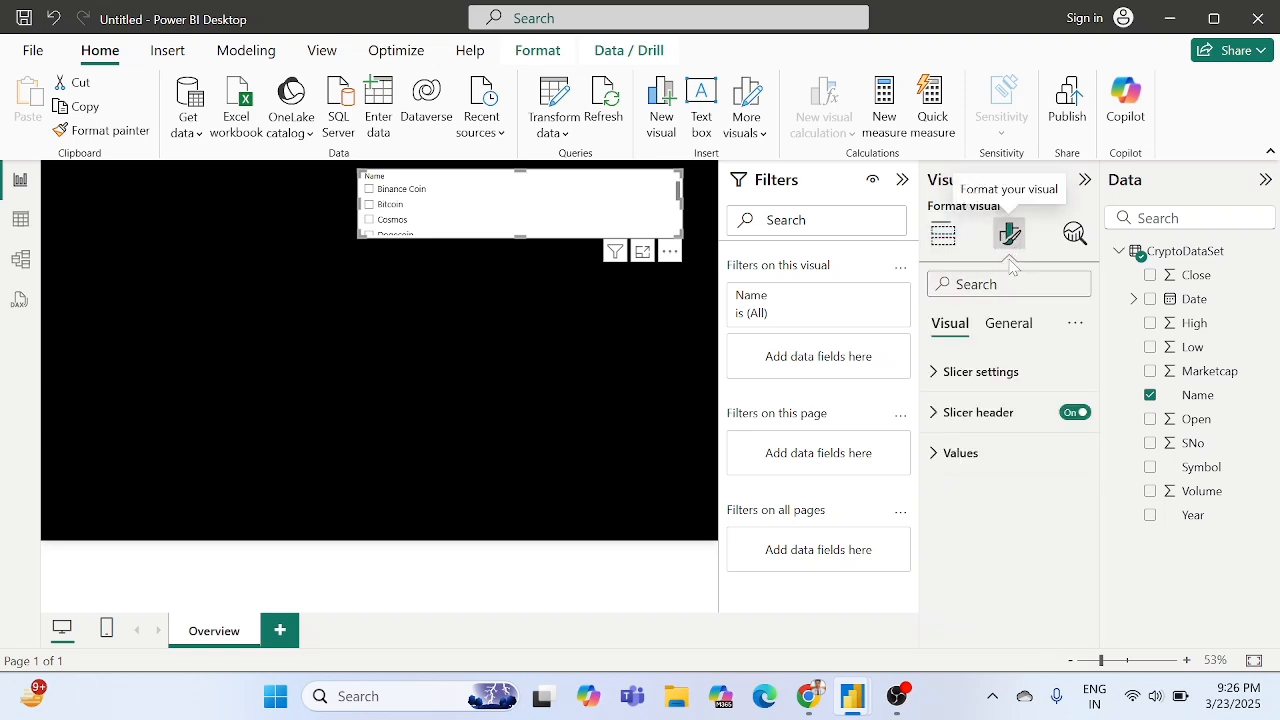
pyautogui.click(973, 371)
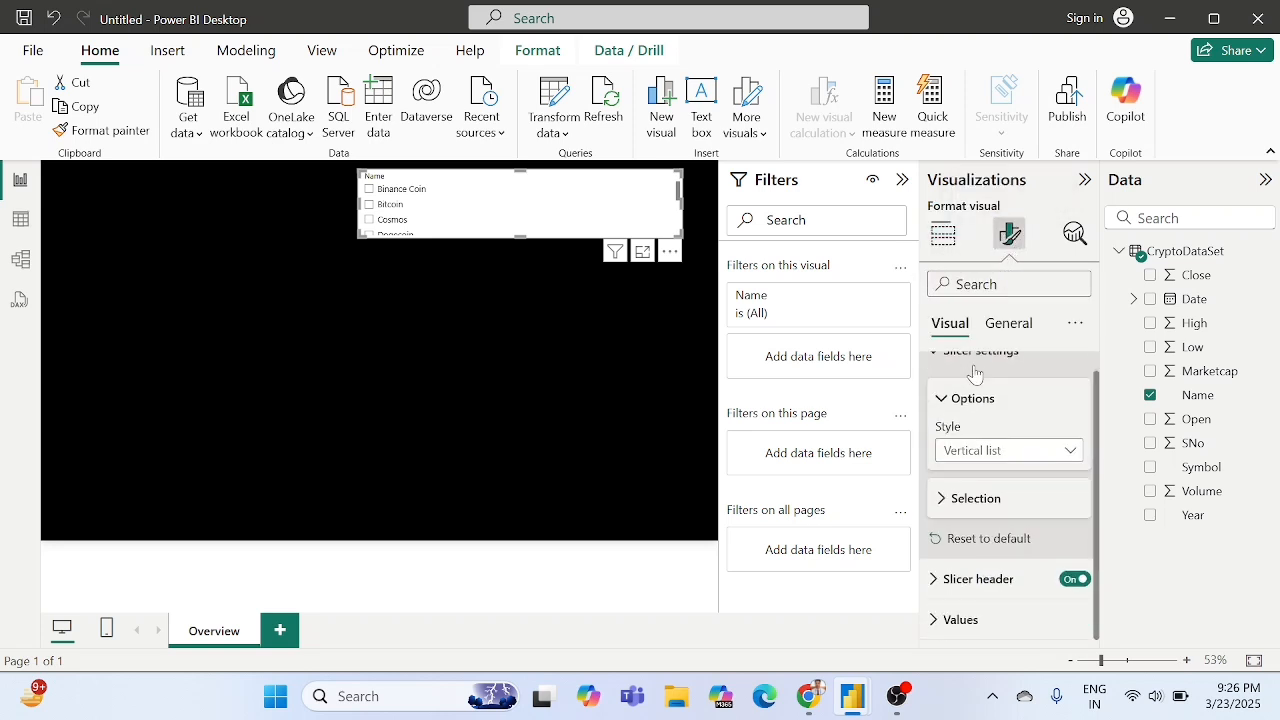
pyautogui.click(976, 455)
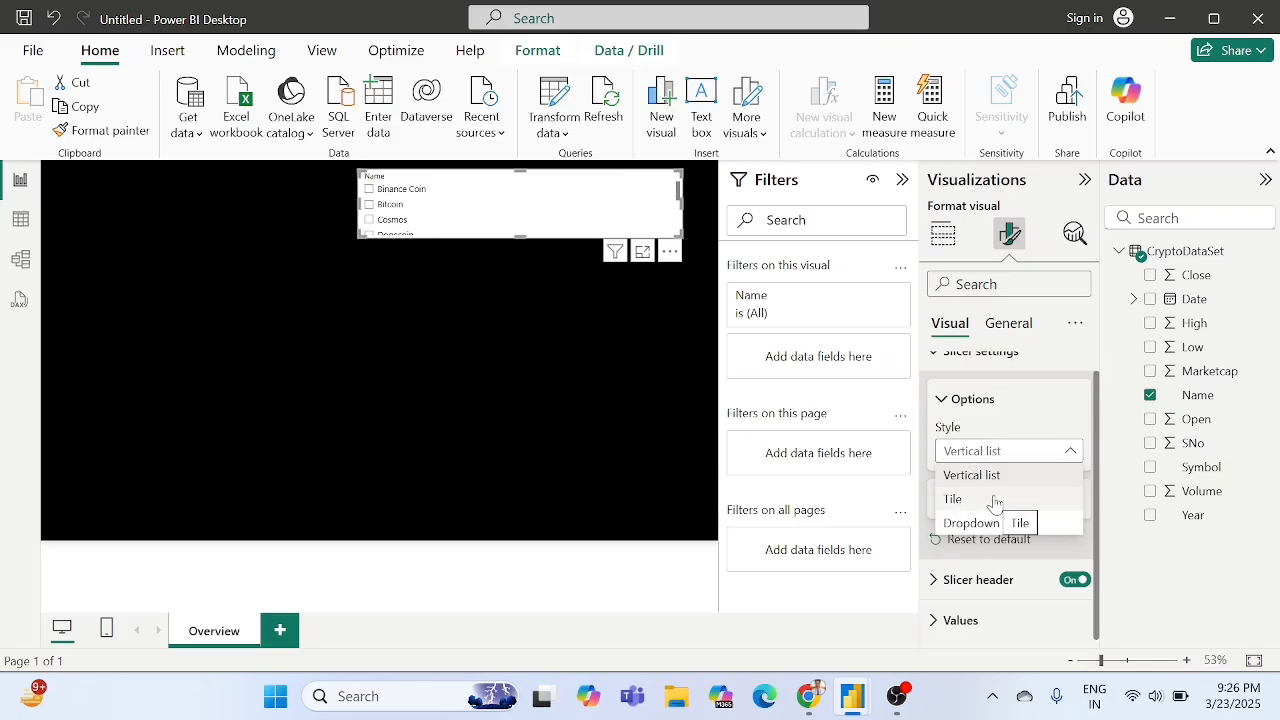
pyautogui.click(975, 522)
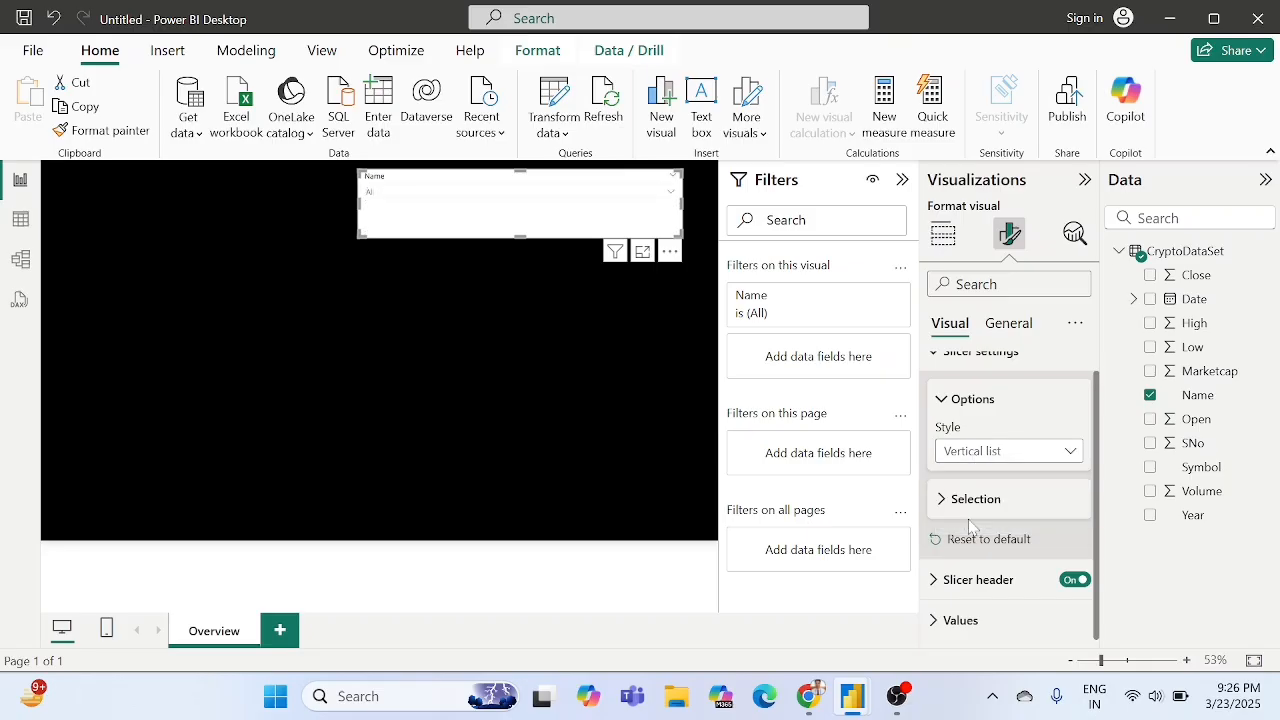
pyautogui.click(974, 450)
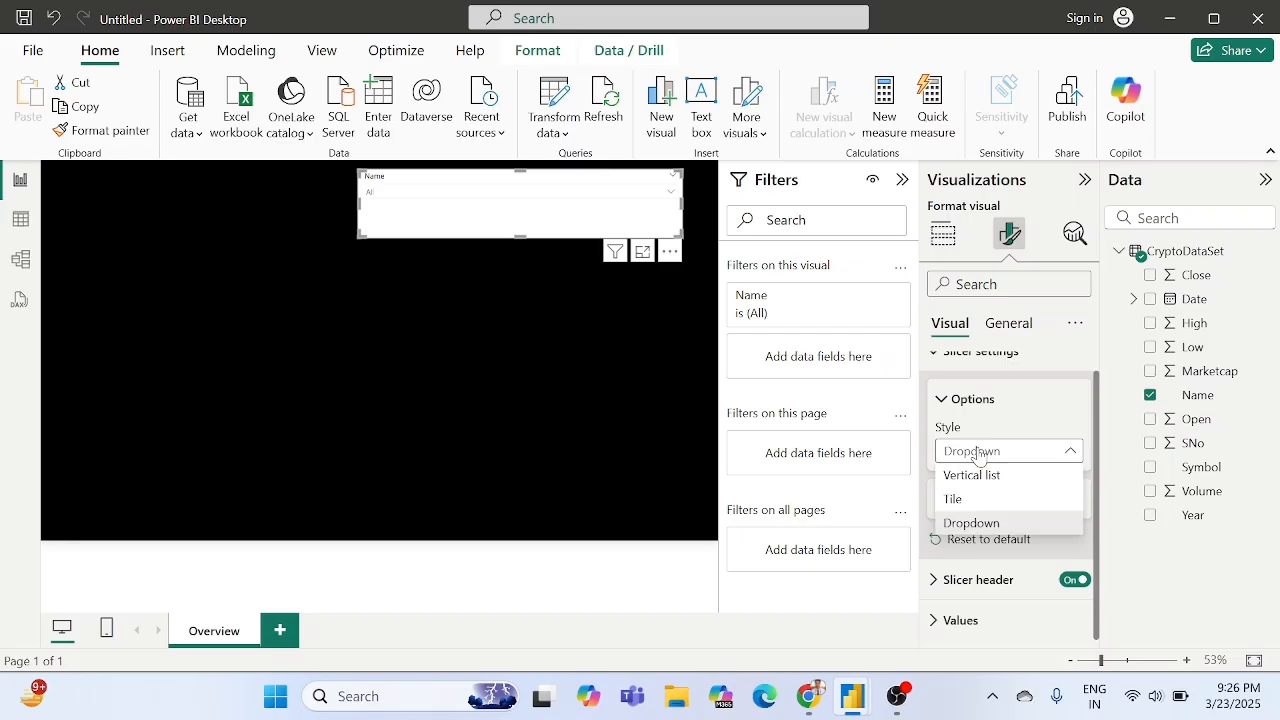
pyautogui.click(963, 498)
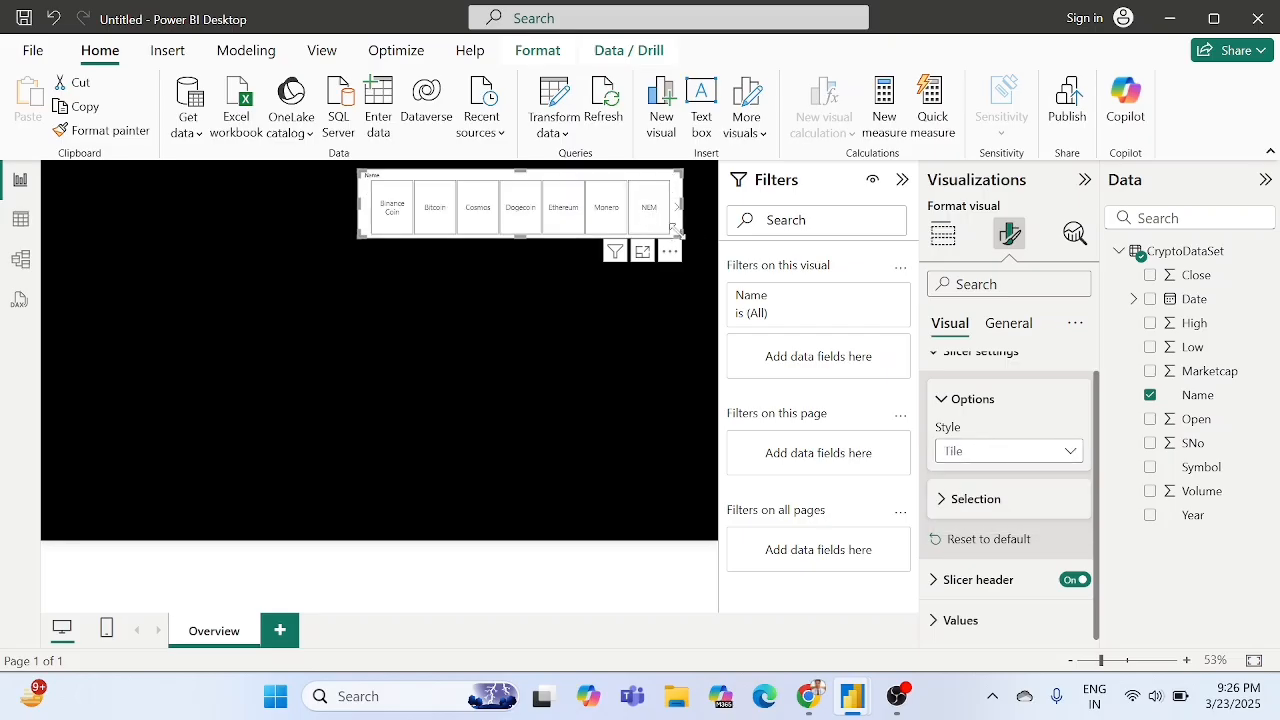
pyautogui.moveTo(679, 232); pyautogui.dragTo(679, 233)
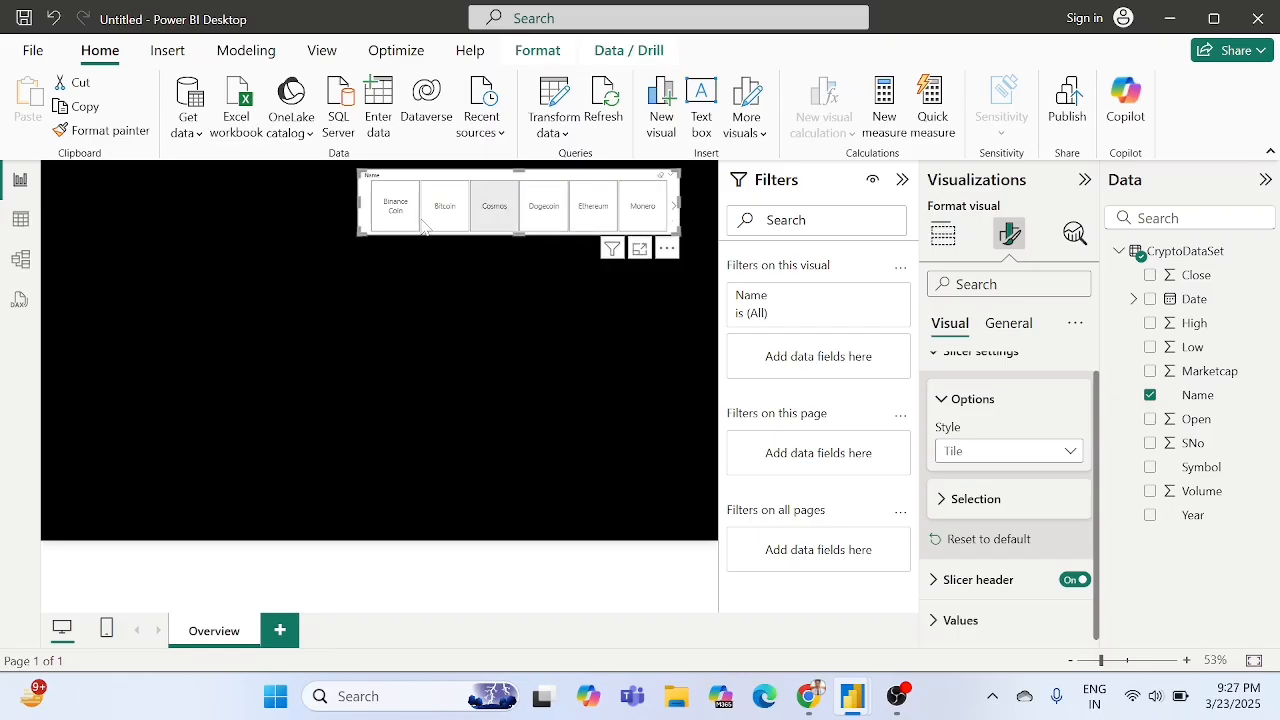
pyautogui.moveTo(358, 234); pyautogui.dragTo(358, 227)
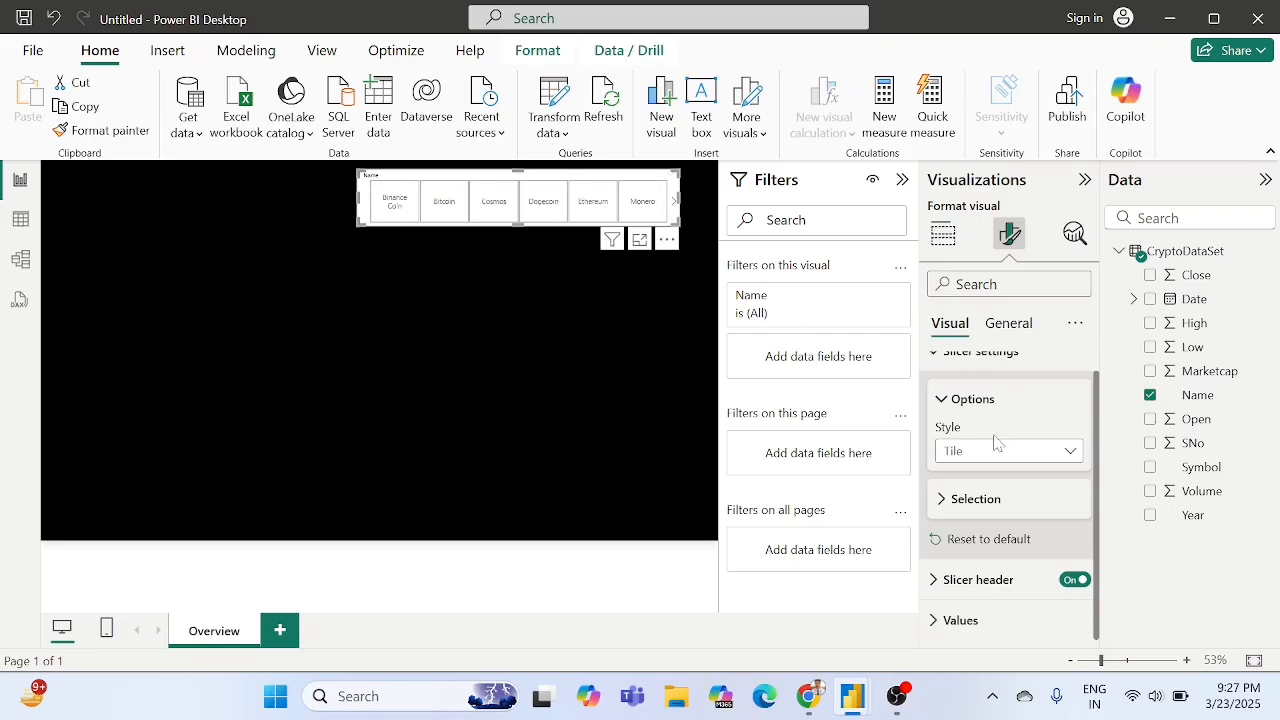
# Turn on single selection for the Name slicer, try the Cosmos tile and leave Binance Coin selected.
pyautogui.scroll(1, 997, 440)
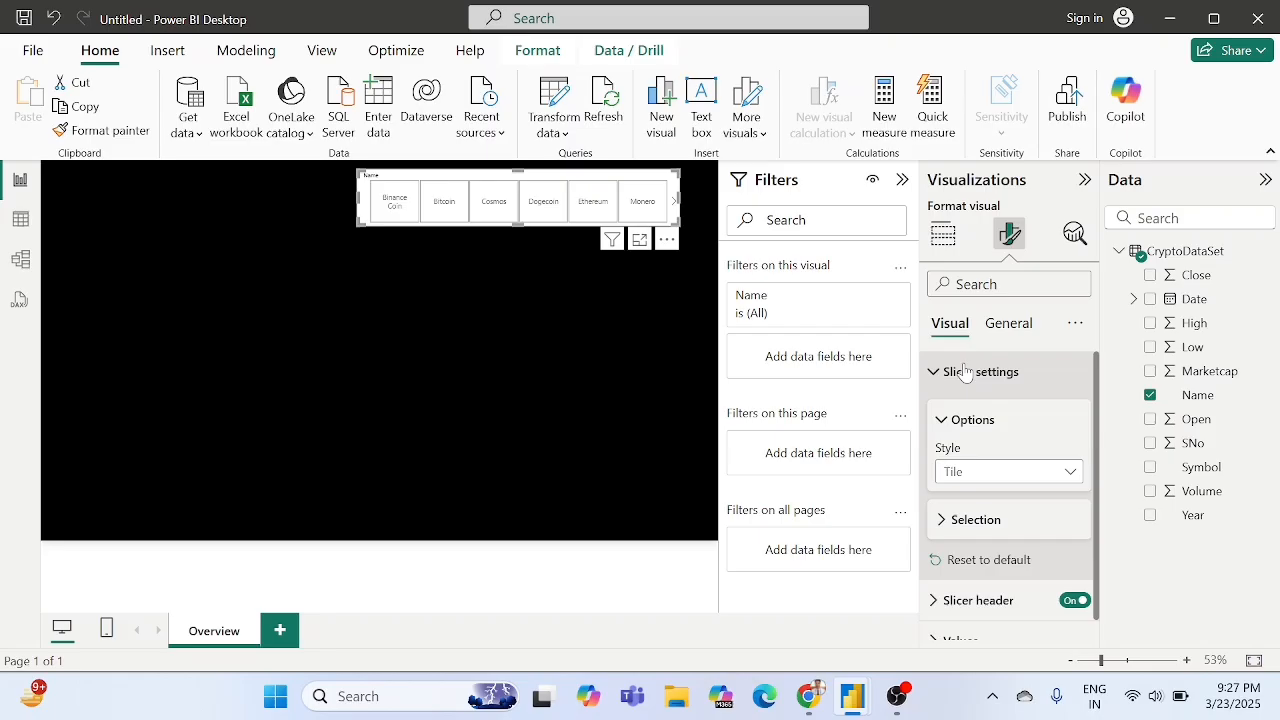
pyautogui.click(962, 520)
pyautogui.scroll(-2, 963, 523)
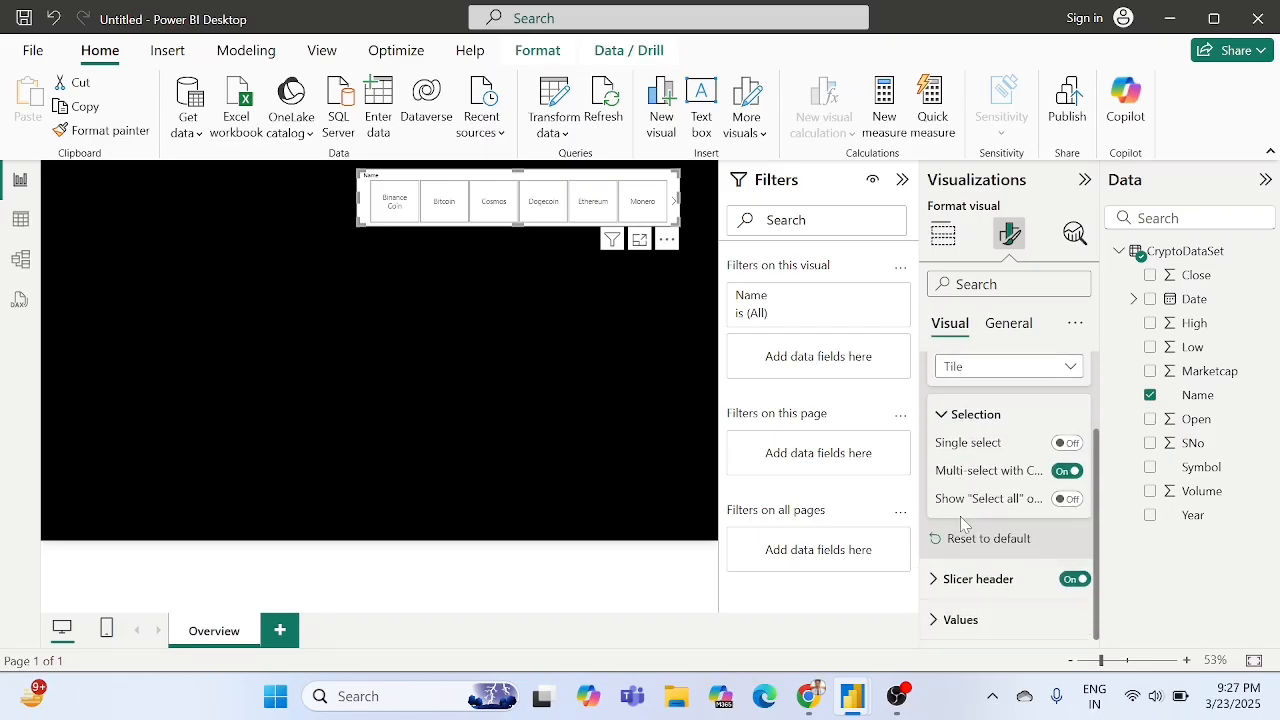
pyautogui.click(1068, 443)
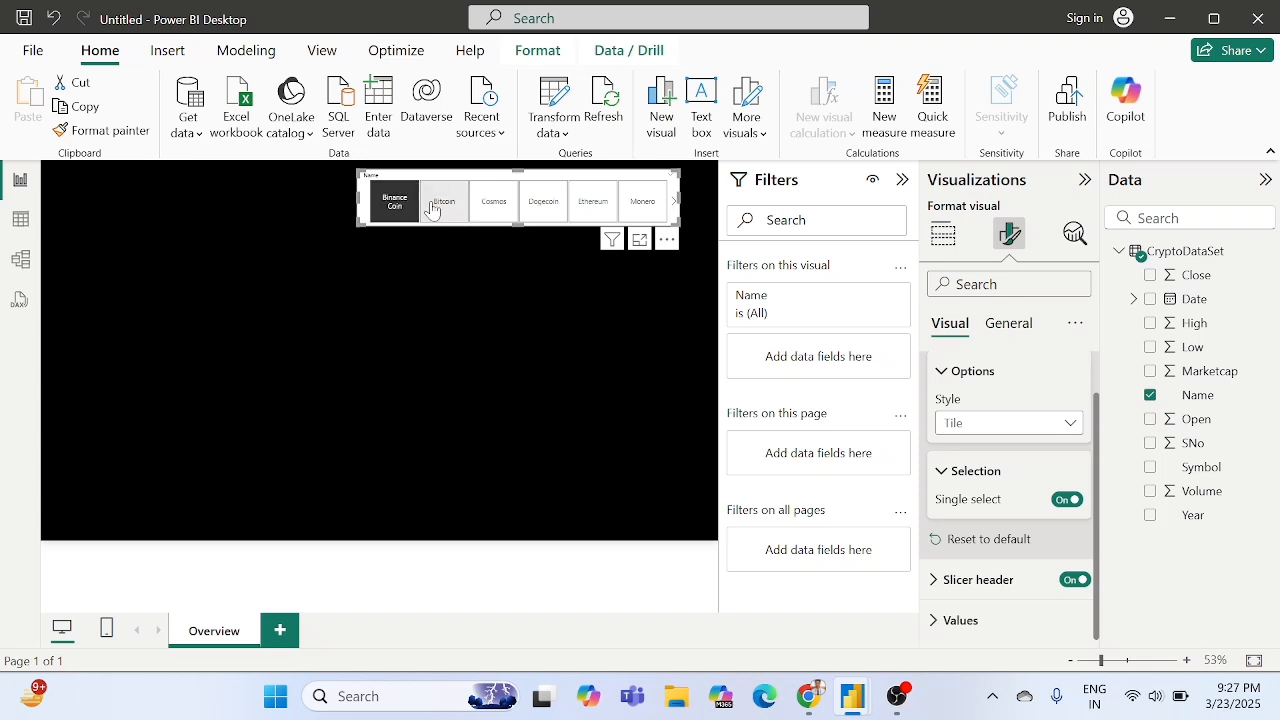
pyautogui.click(495, 205)
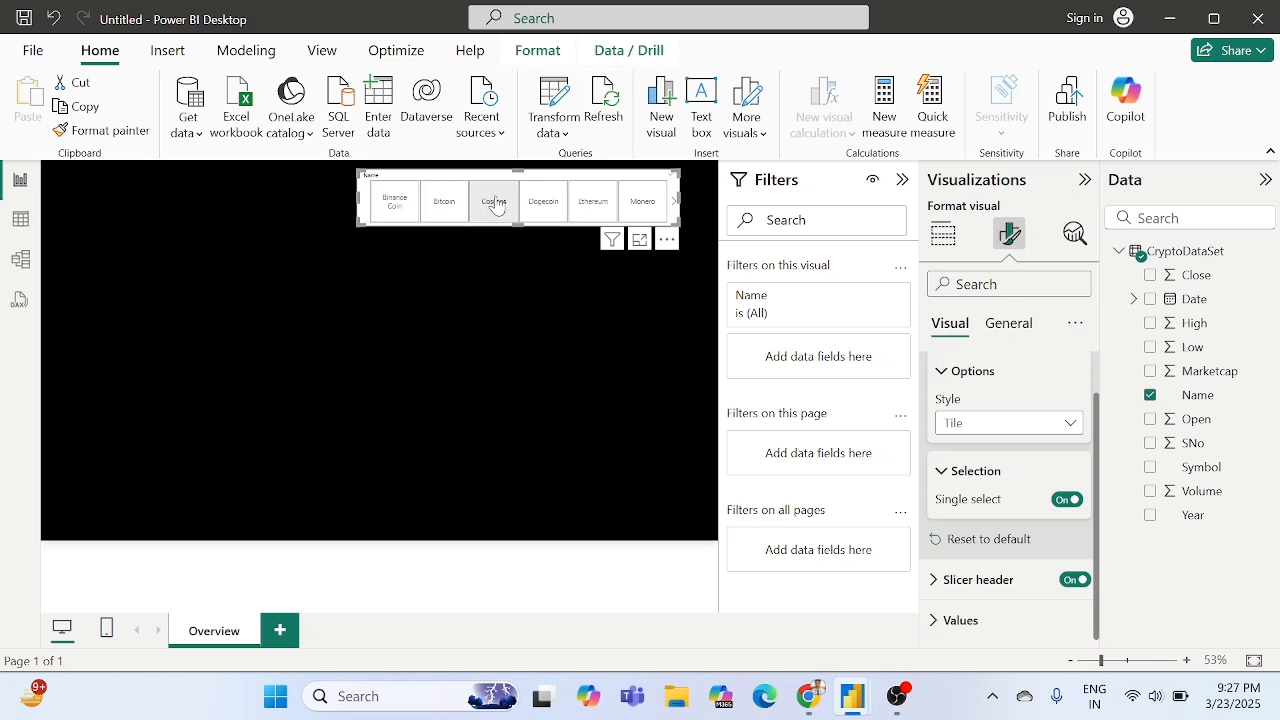
pyautogui.click(397, 202)
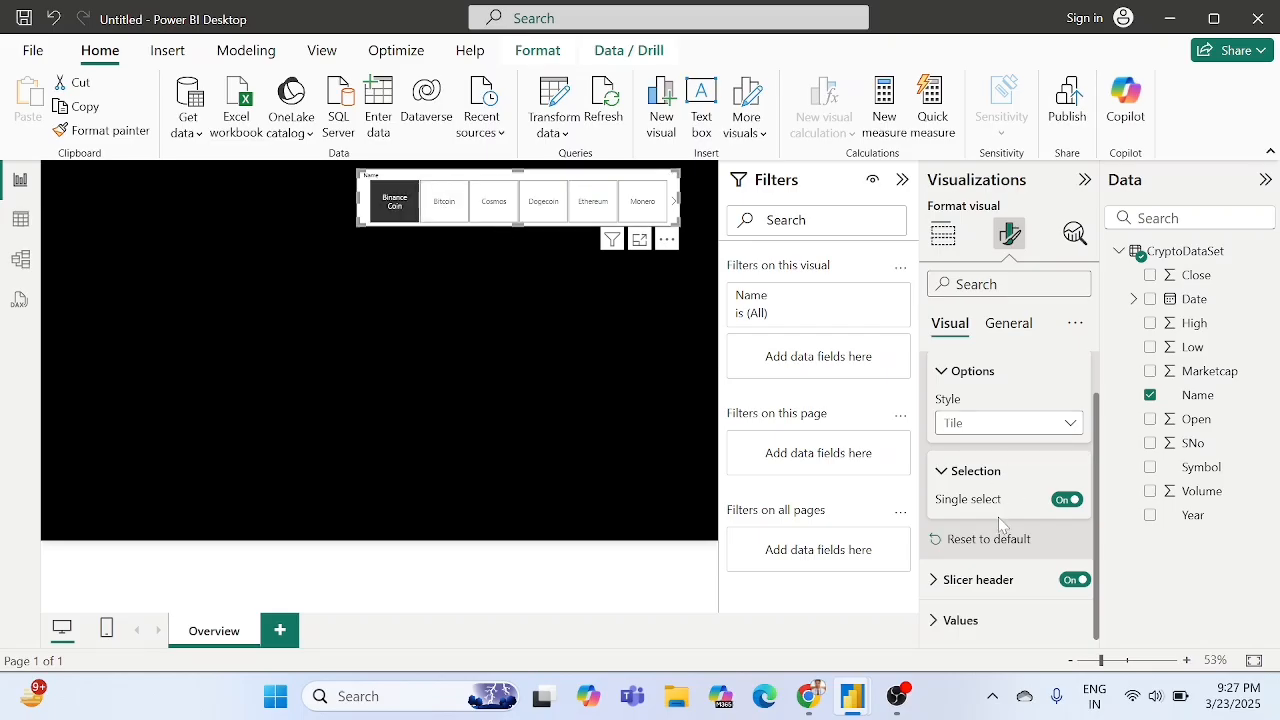
# Turn off the Name slicer's header.
pyautogui.click(978, 580)
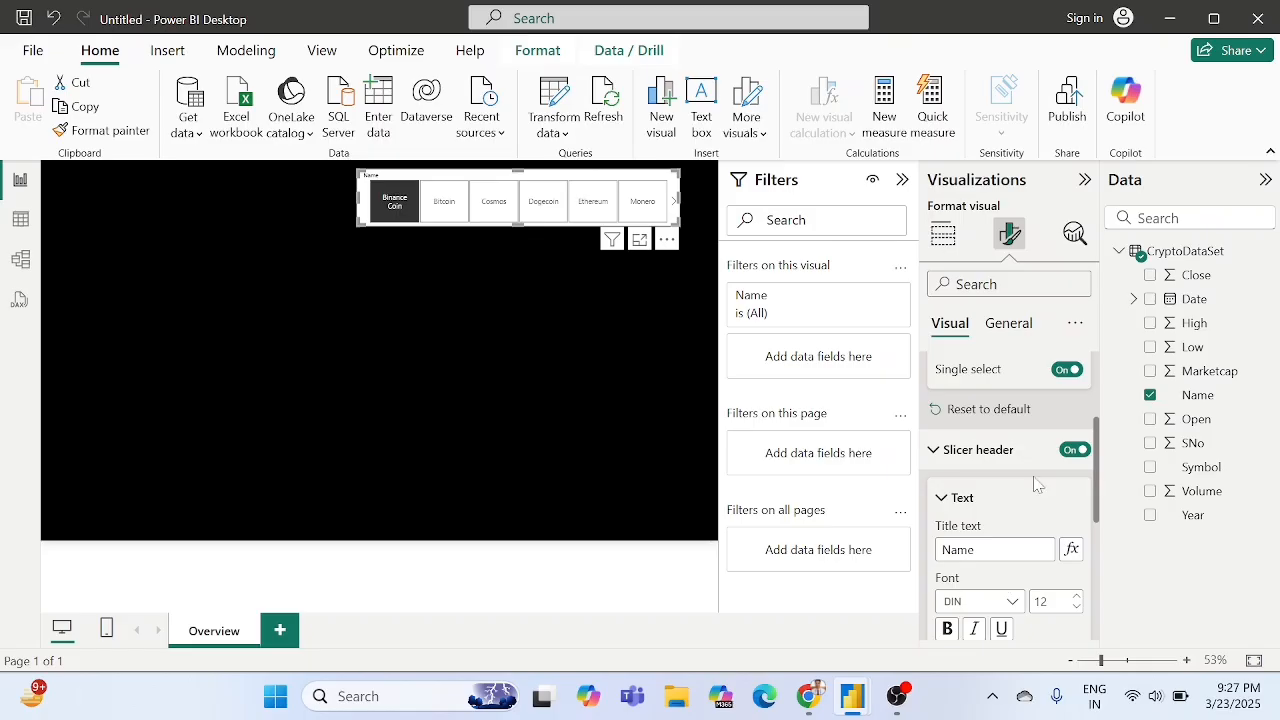
pyautogui.click(1074, 449)
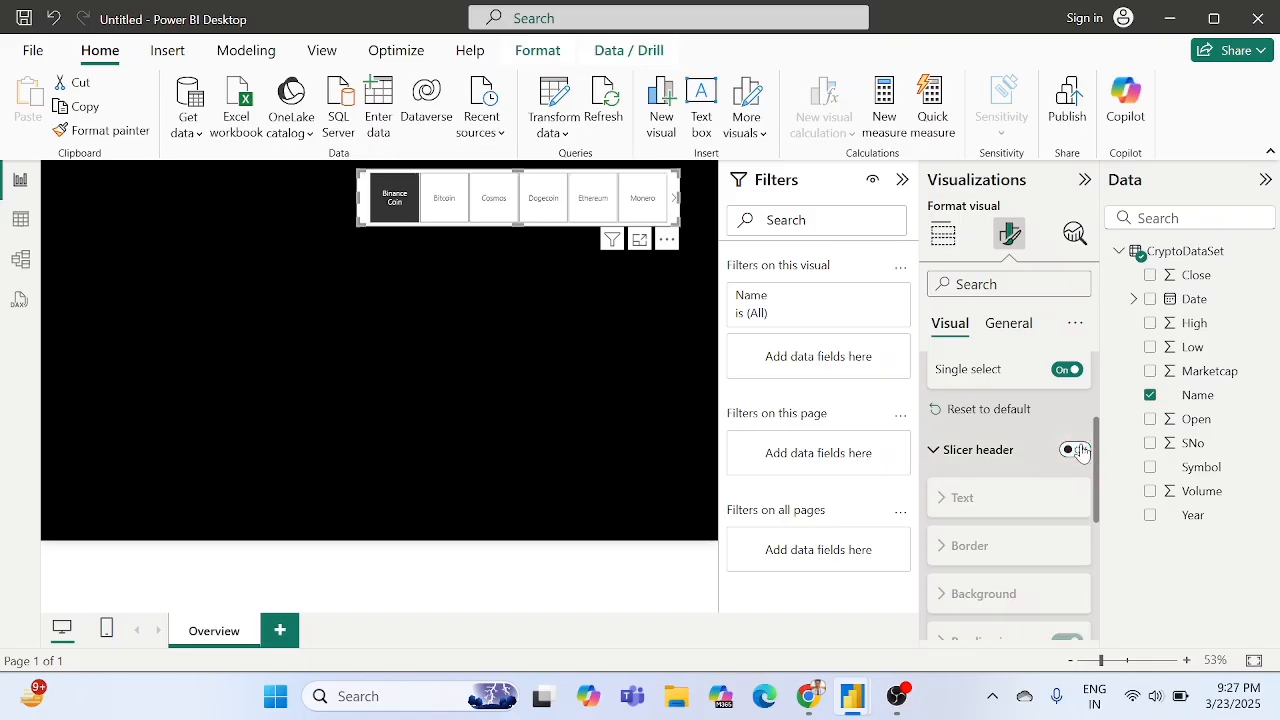
pyautogui.click(955, 454)
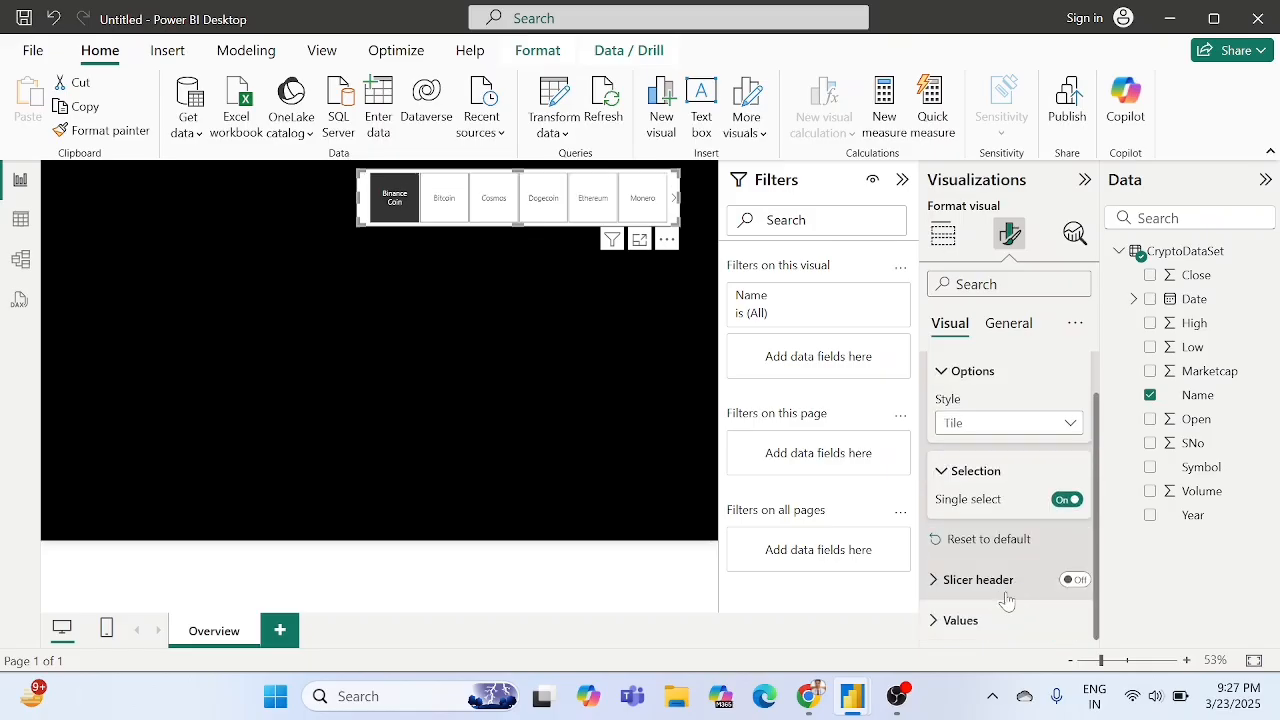
# Expand the slicer's value formatting and look through its font and background color choices.
pyautogui.click(960, 620)
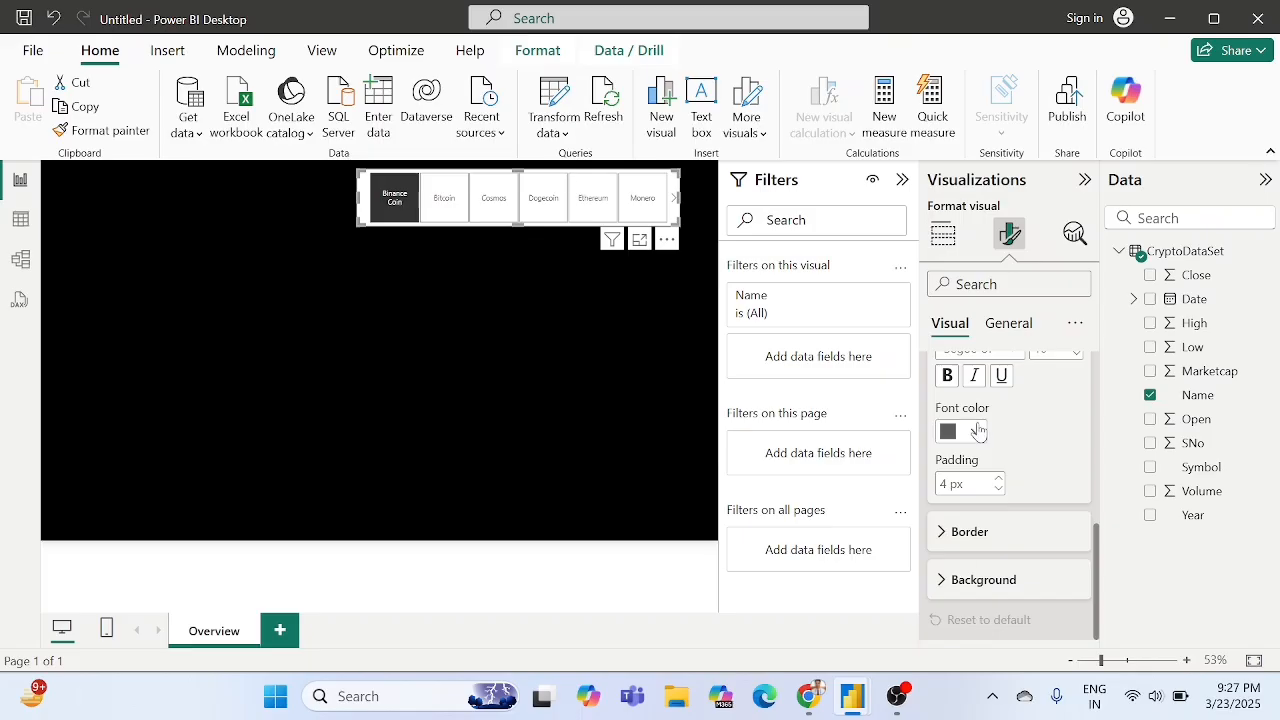
pyautogui.click(976, 431)
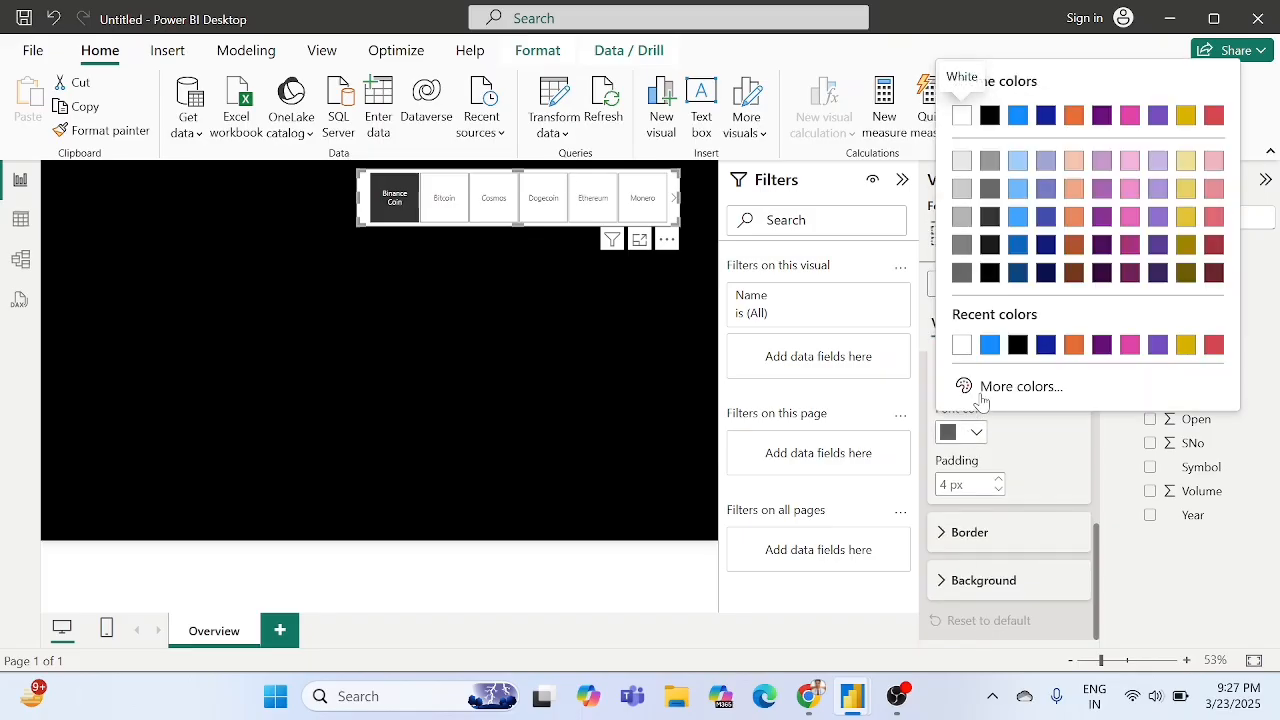
pyautogui.click(1016, 450)
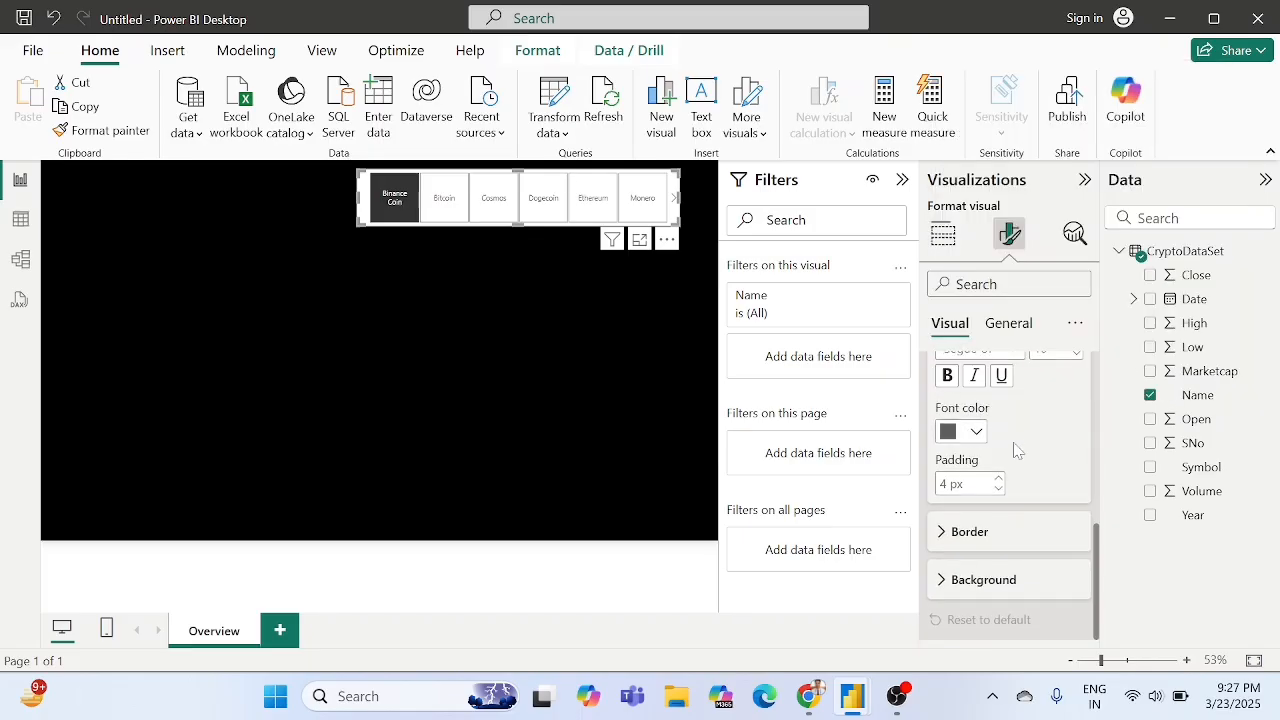
pyautogui.click(975, 584)
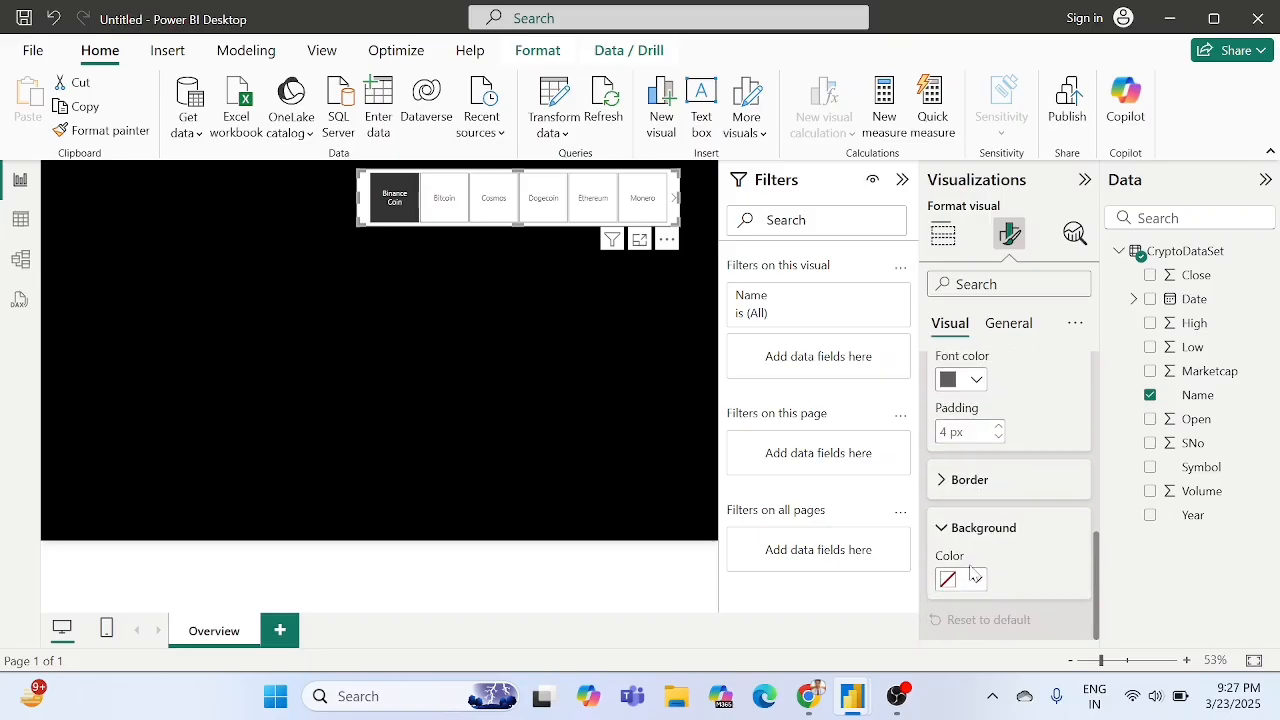
pyautogui.click(972, 580)
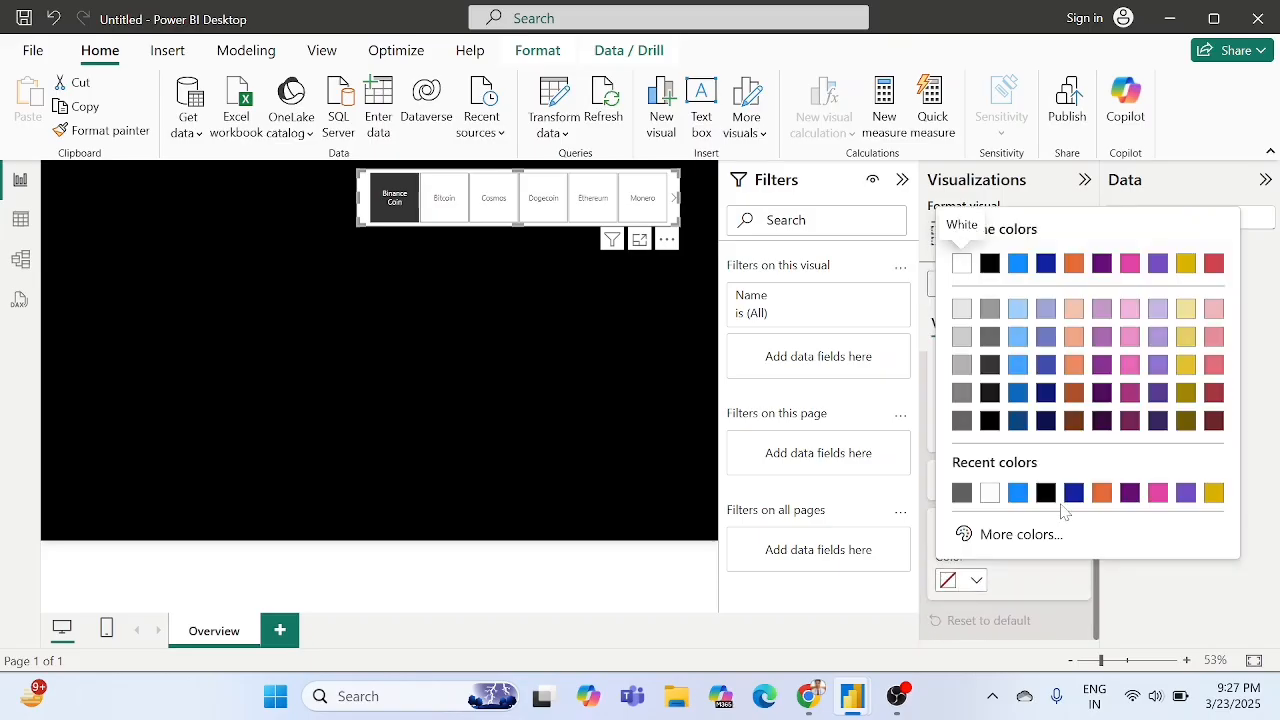
pyautogui.click(1021, 576)
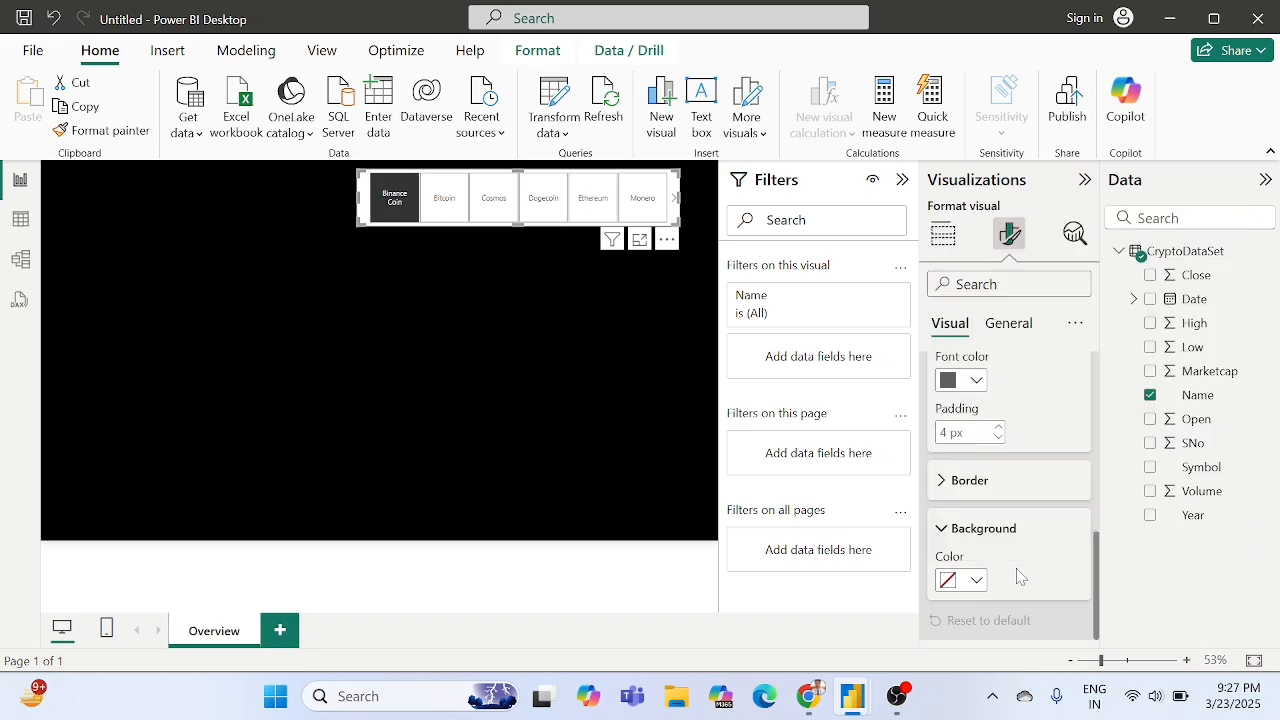
# Switch to the browser and copy the orange hex code #f7931a from the Bitcoin Color Palette page.
pyautogui.click(820, 690)
pyautogui.click(165, 12)
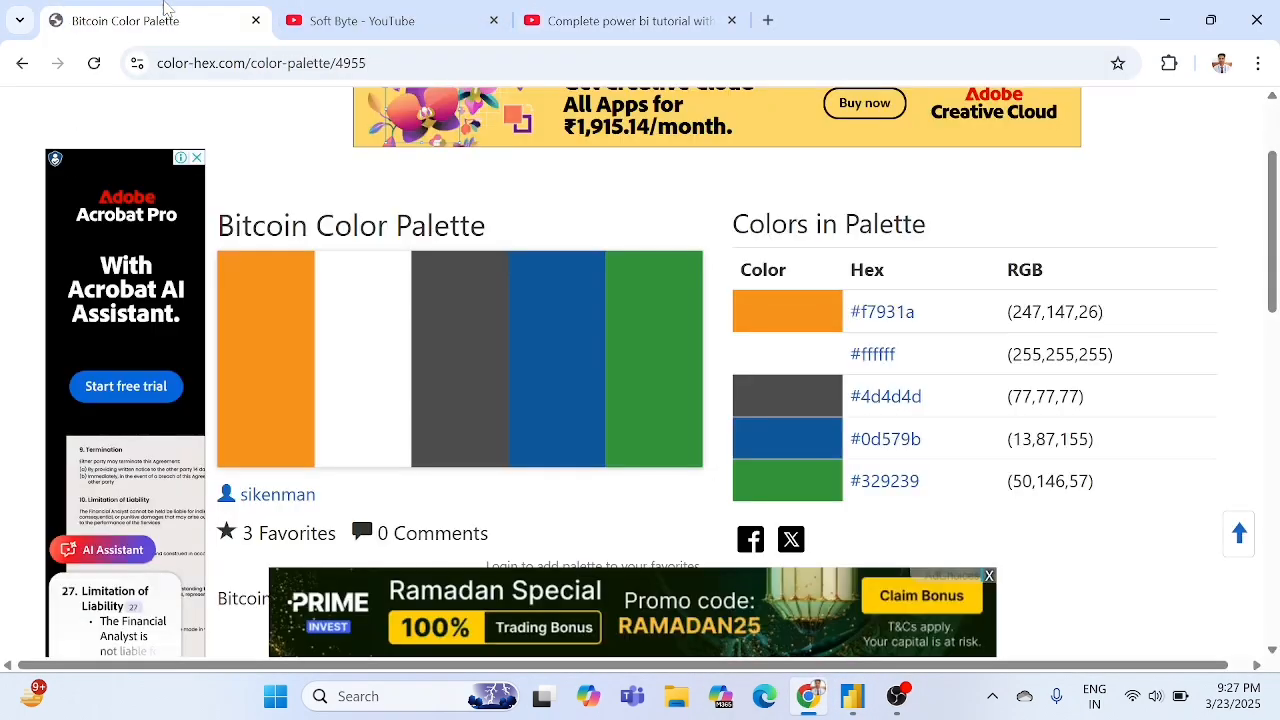
pyautogui.scroll(1, 760, 238)
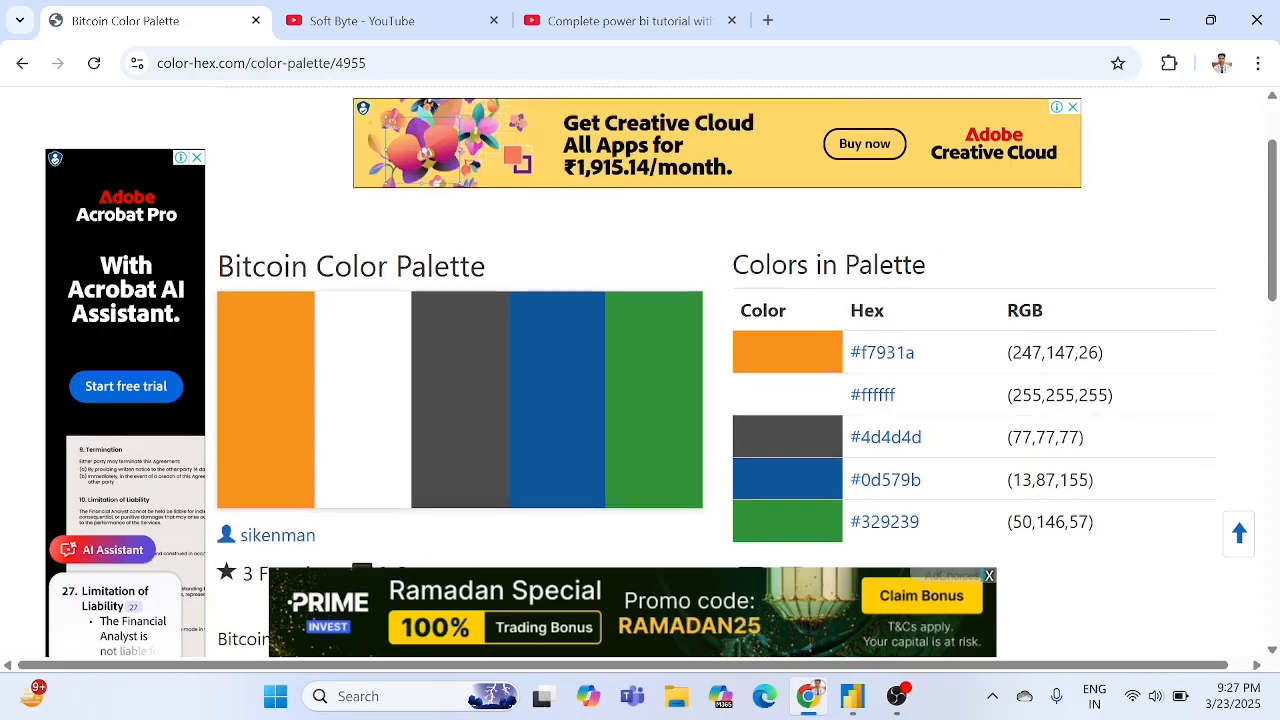
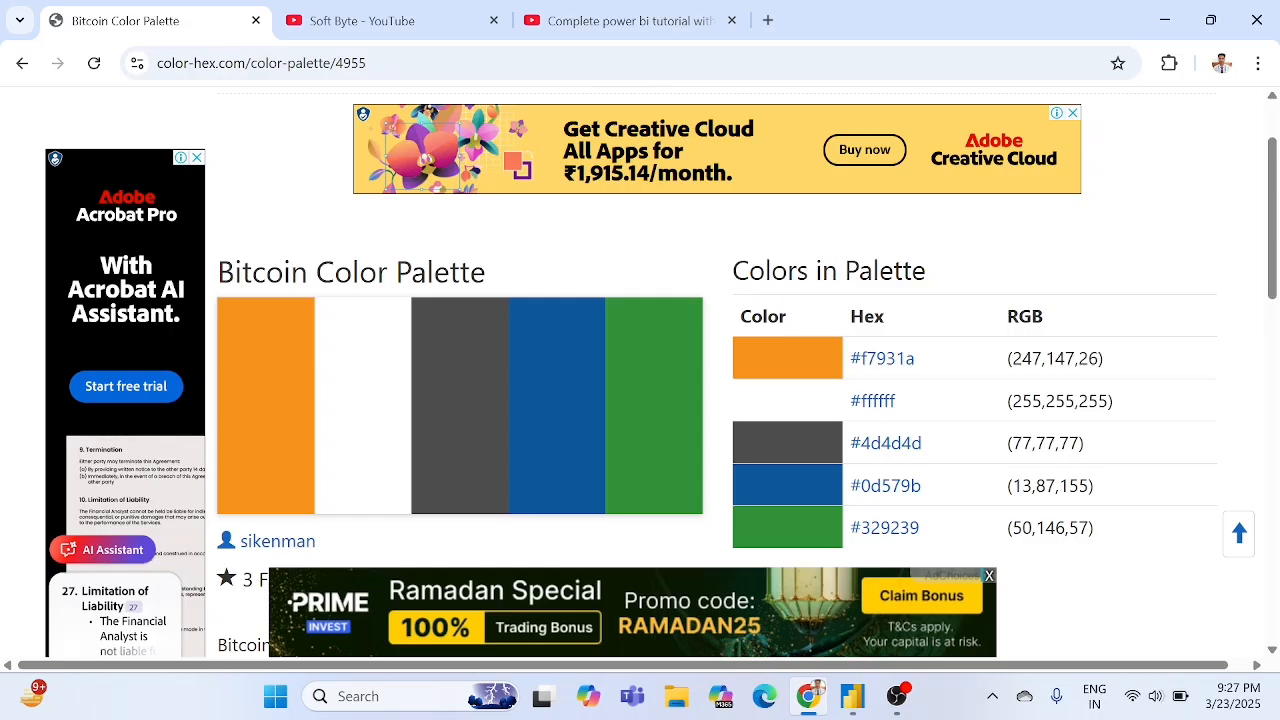
pyautogui.moveTo(218, 272); pyautogui.dragTo(352, 272)
pyautogui.click(352, 272)
pyautogui.moveTo(933, 368); pyautogui.dragTo(850, 360)
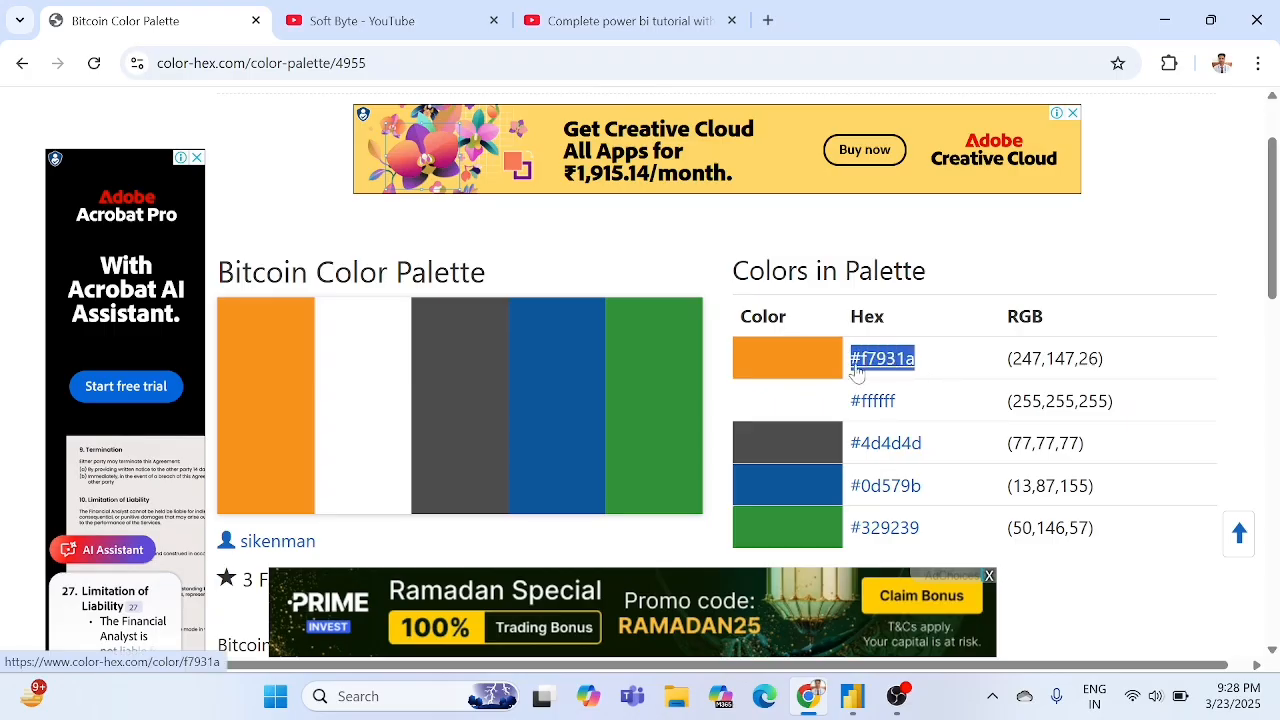
# Back in Power BI, set the slicer values' background color to #F7931A and their font color to white.
pyautogui.hotkey('alt', 'Tab')
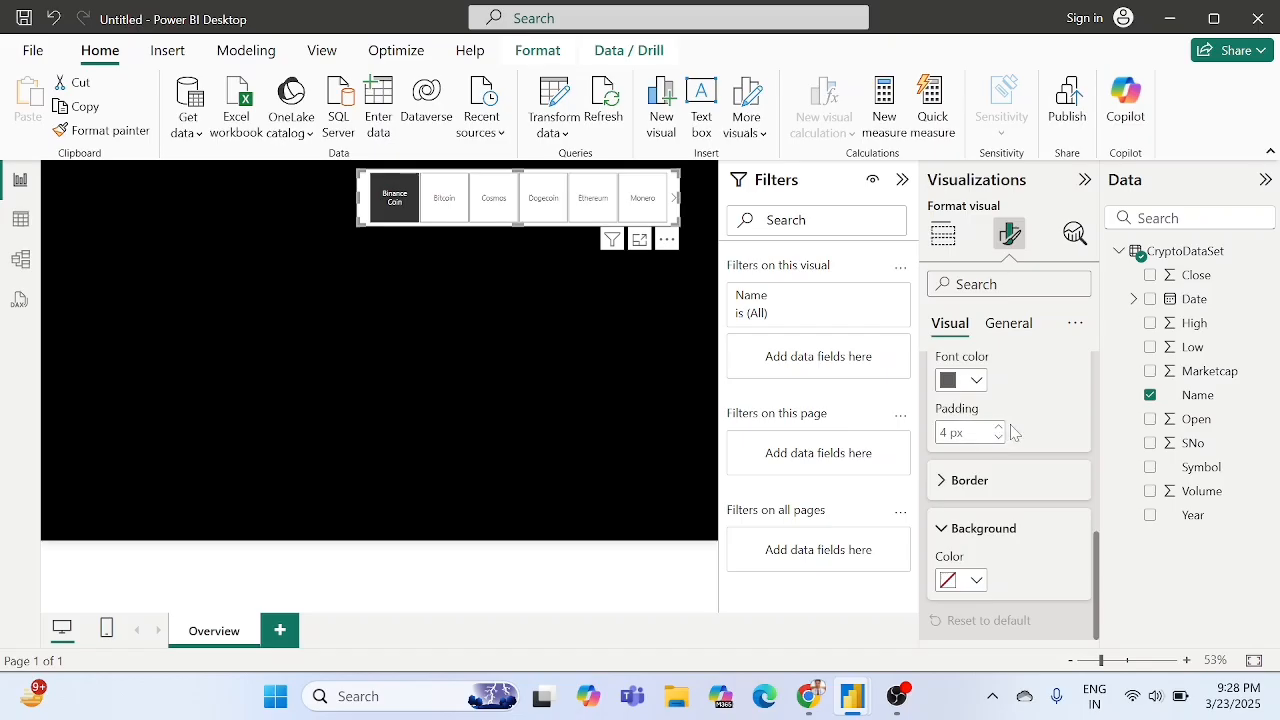
pyautogui.scroll(2, 1030, 385)
pyautogui.scroll(-2, 1028, 382)
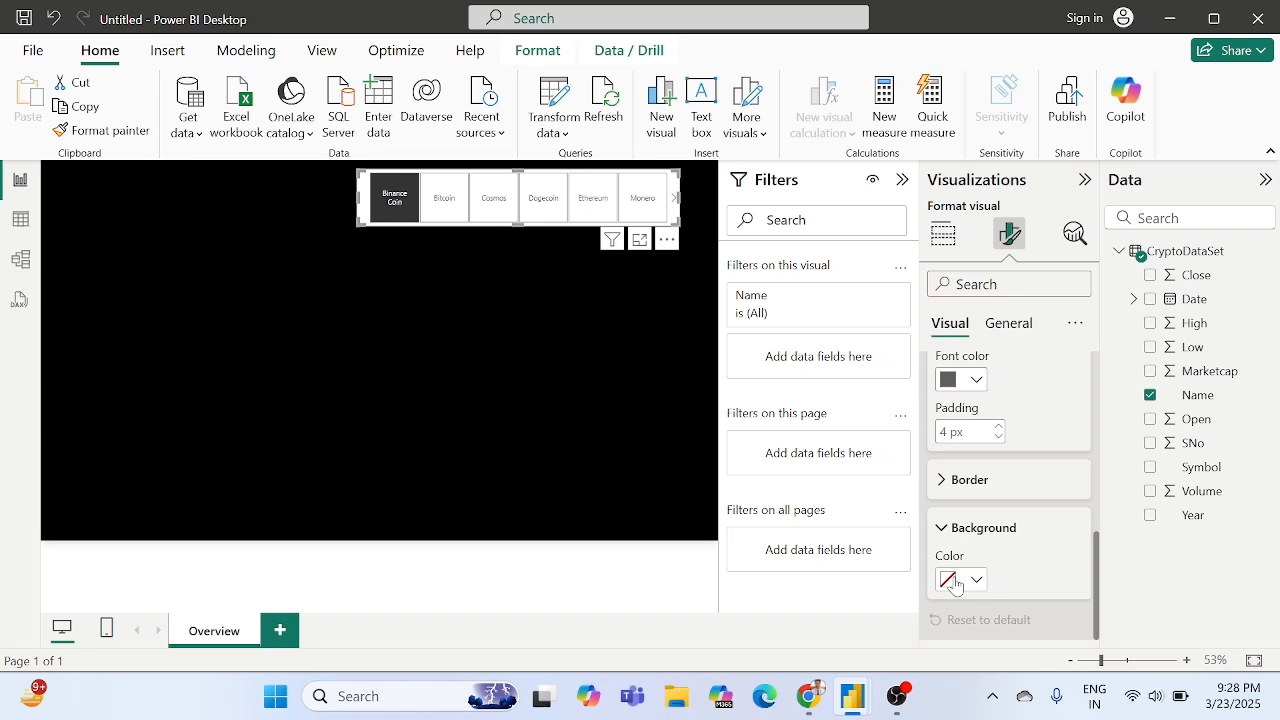
pyautogui.click(955, 582)
pyautogui.click(982, 534)
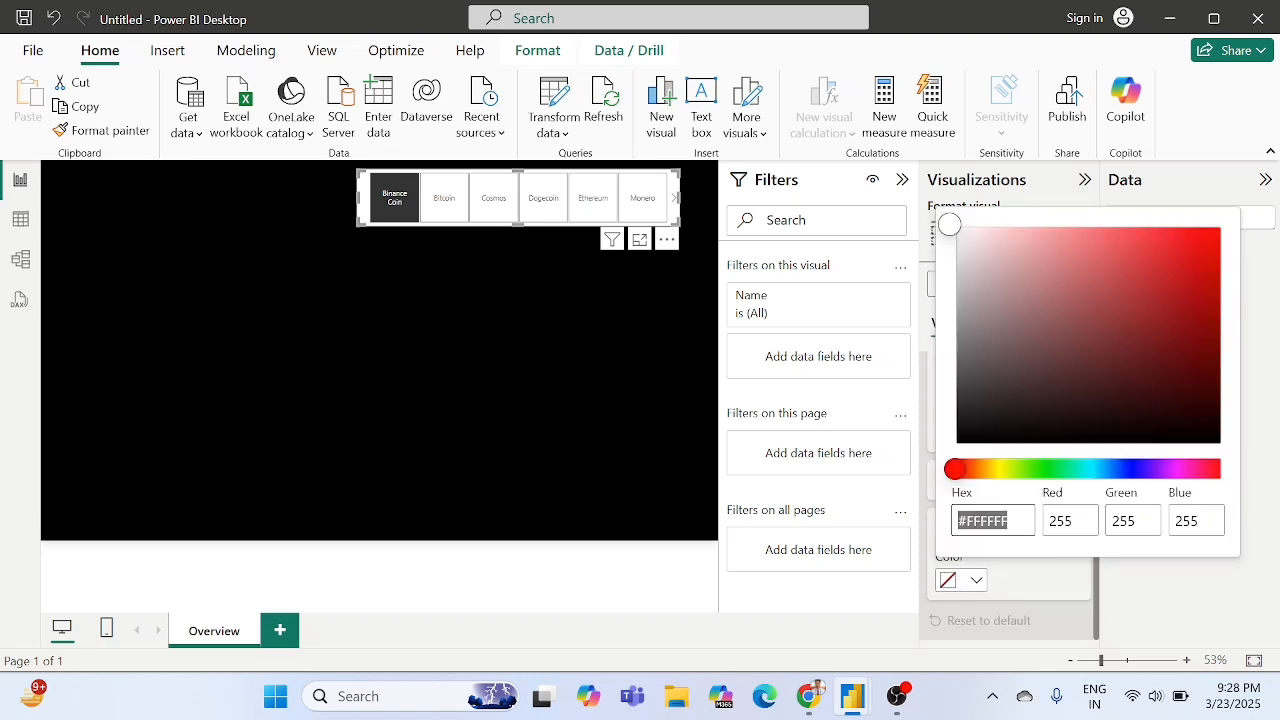
pyautogui.write('#F7931A')
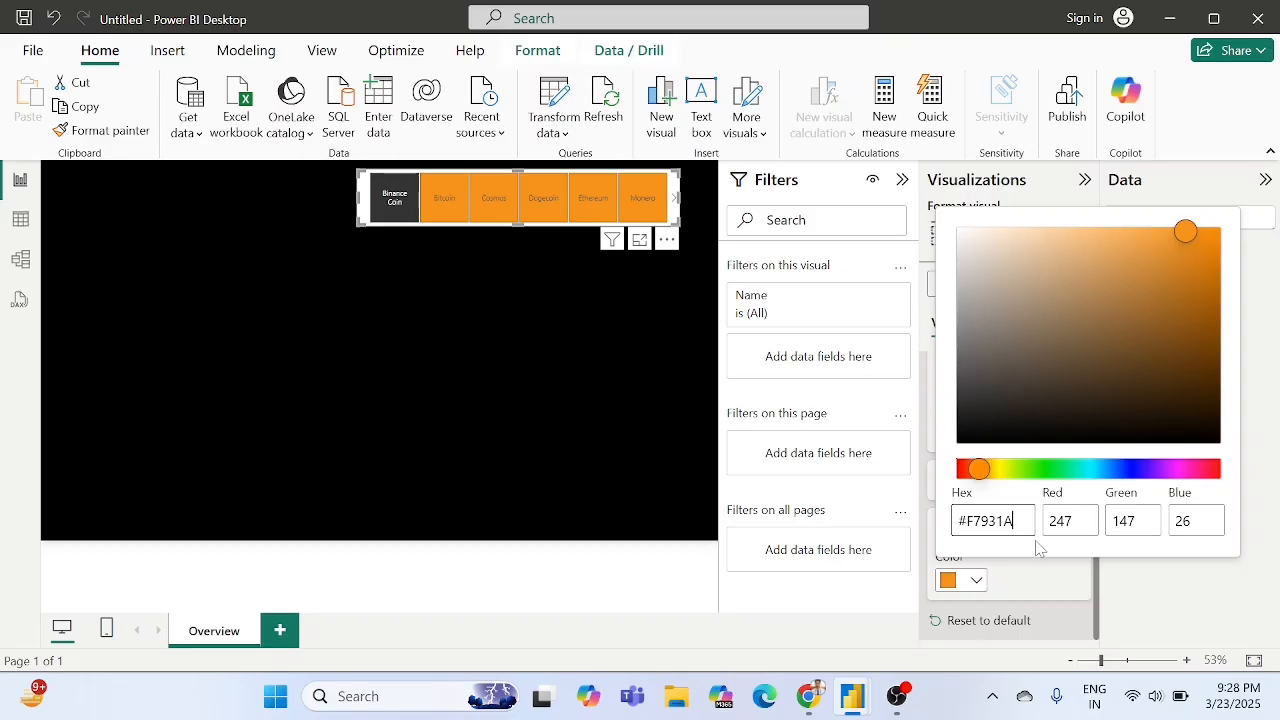
pyautogui.click(1030, 582)
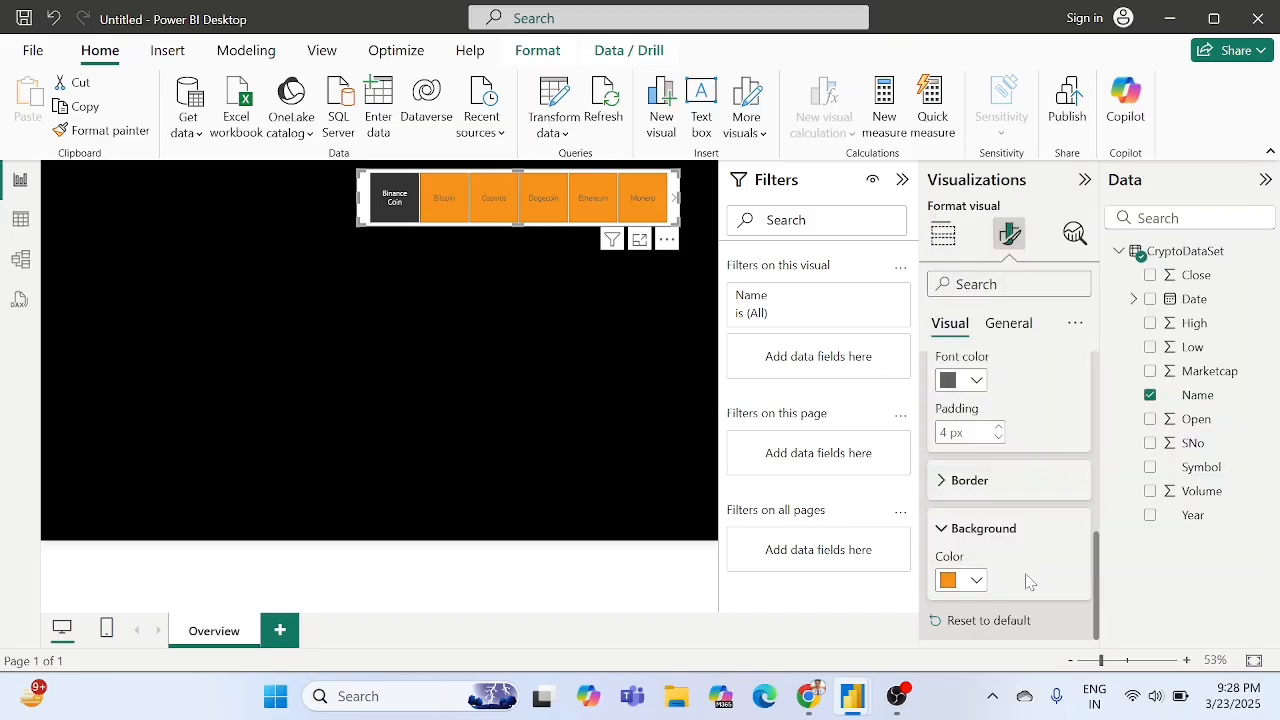
pyautogui.click(962, 388)
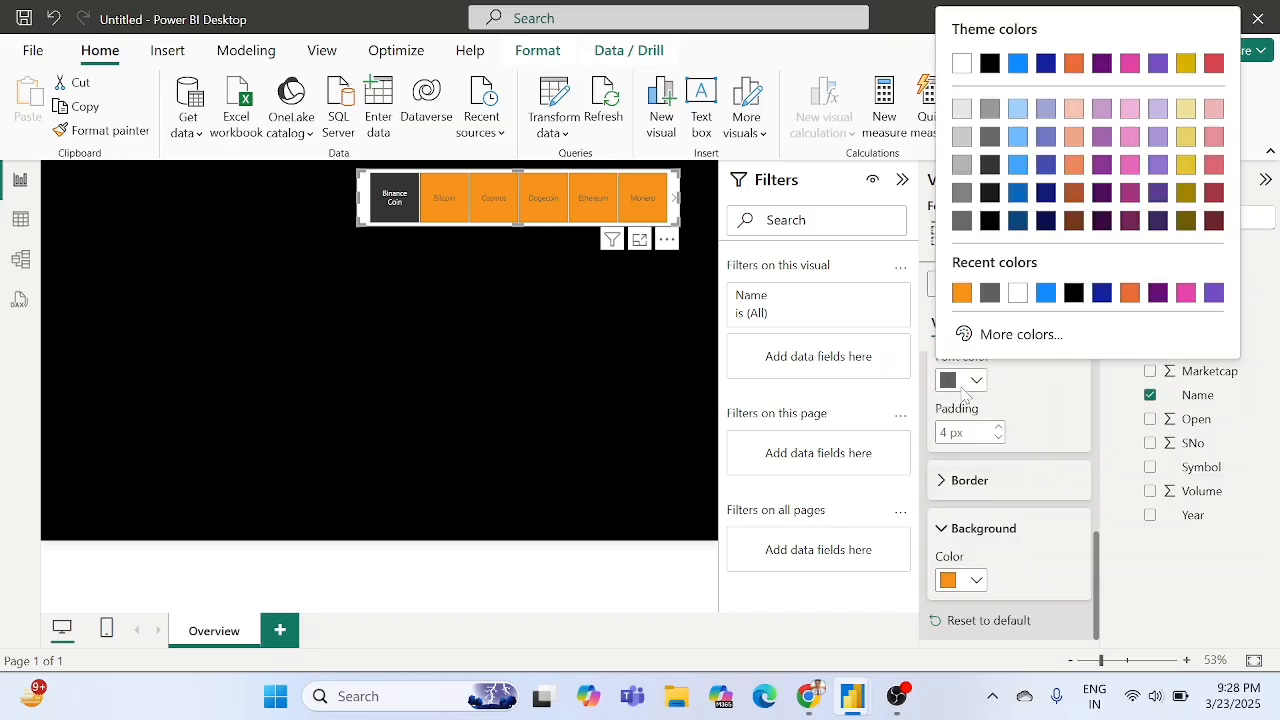
pyautogui.click(1018, 292)
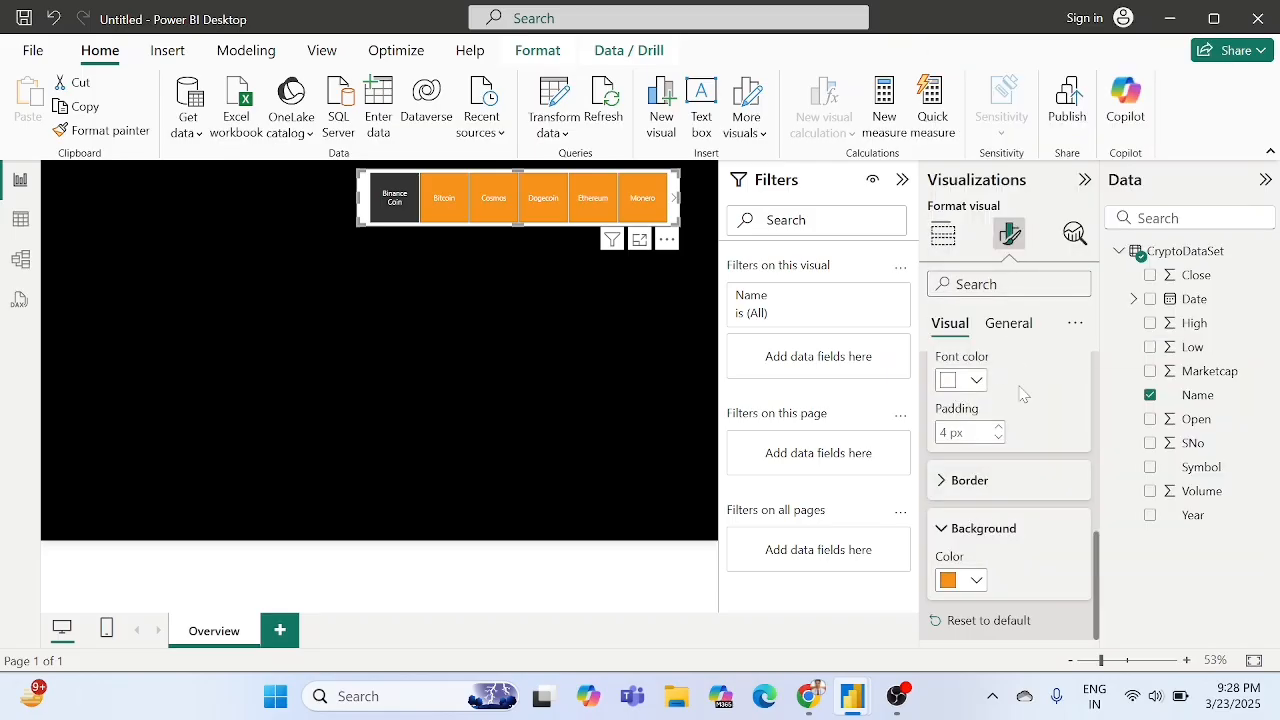
# Turn on the Name slicer's visual border and set its color to the recent Bitcoin orange.
pyautogui.scroll(10, 1020, 390)
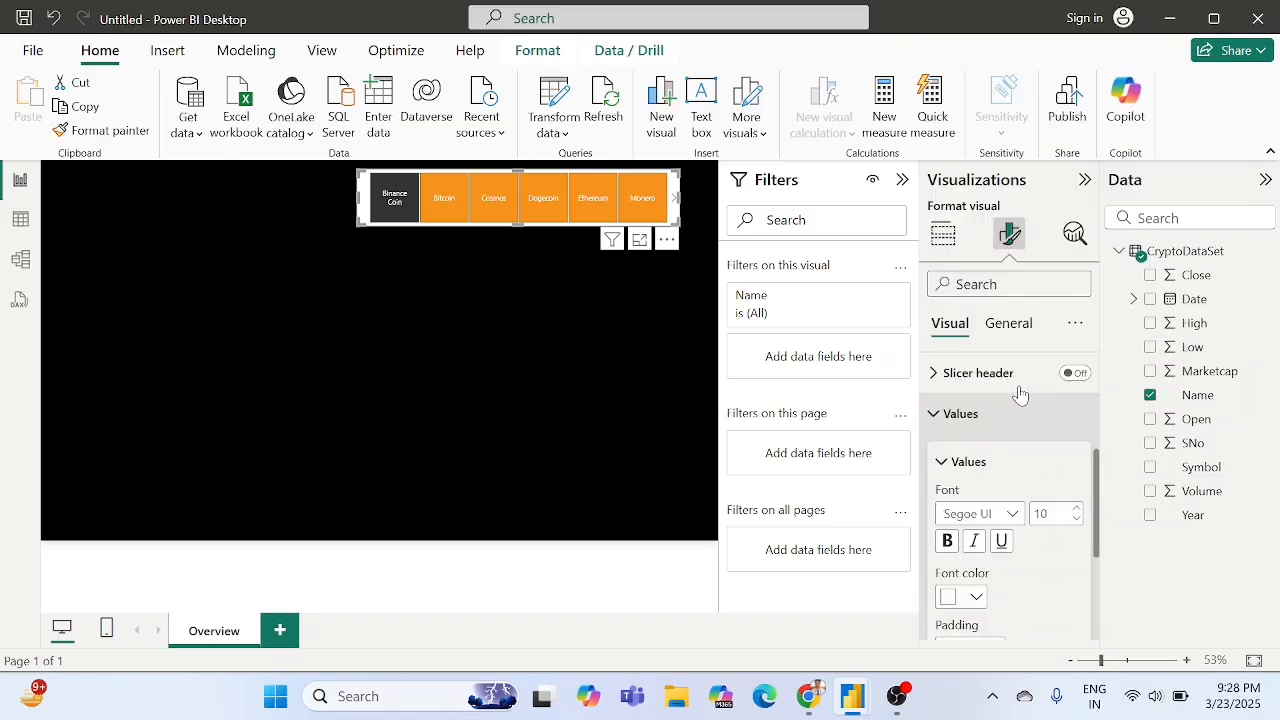
pyautogui.click(1015, 328)
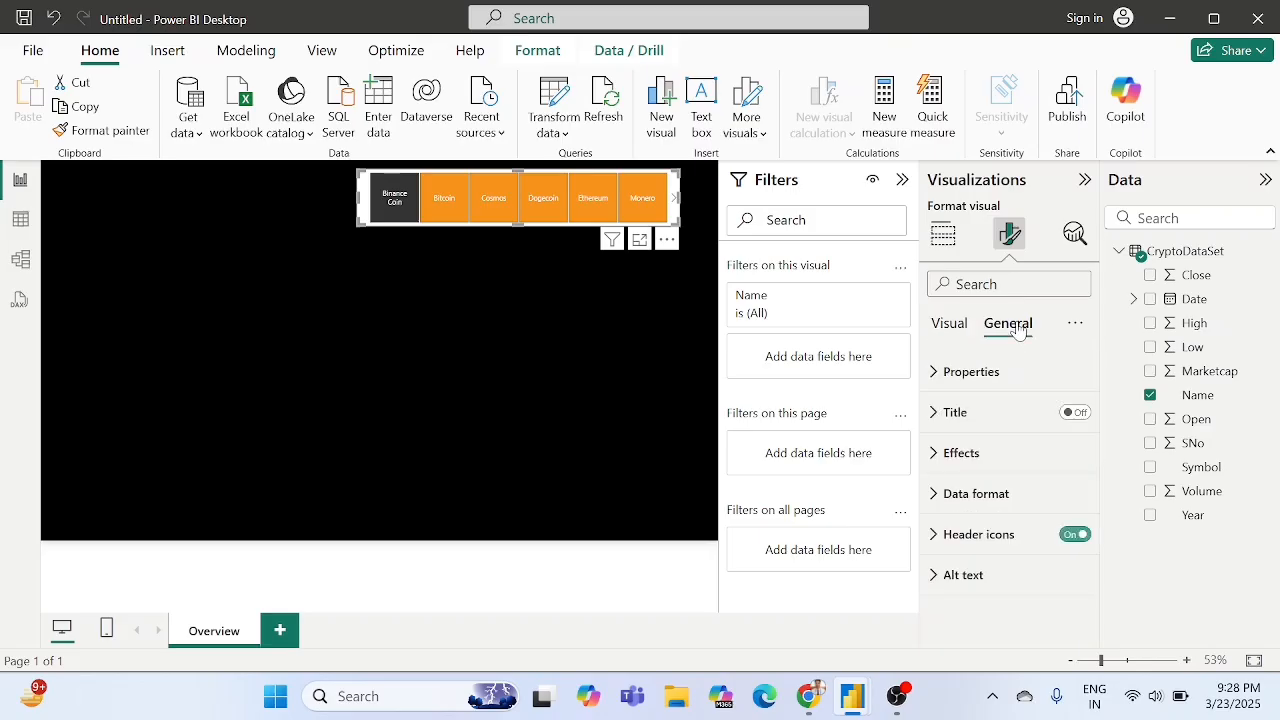
pyautogui.click(977, 463)
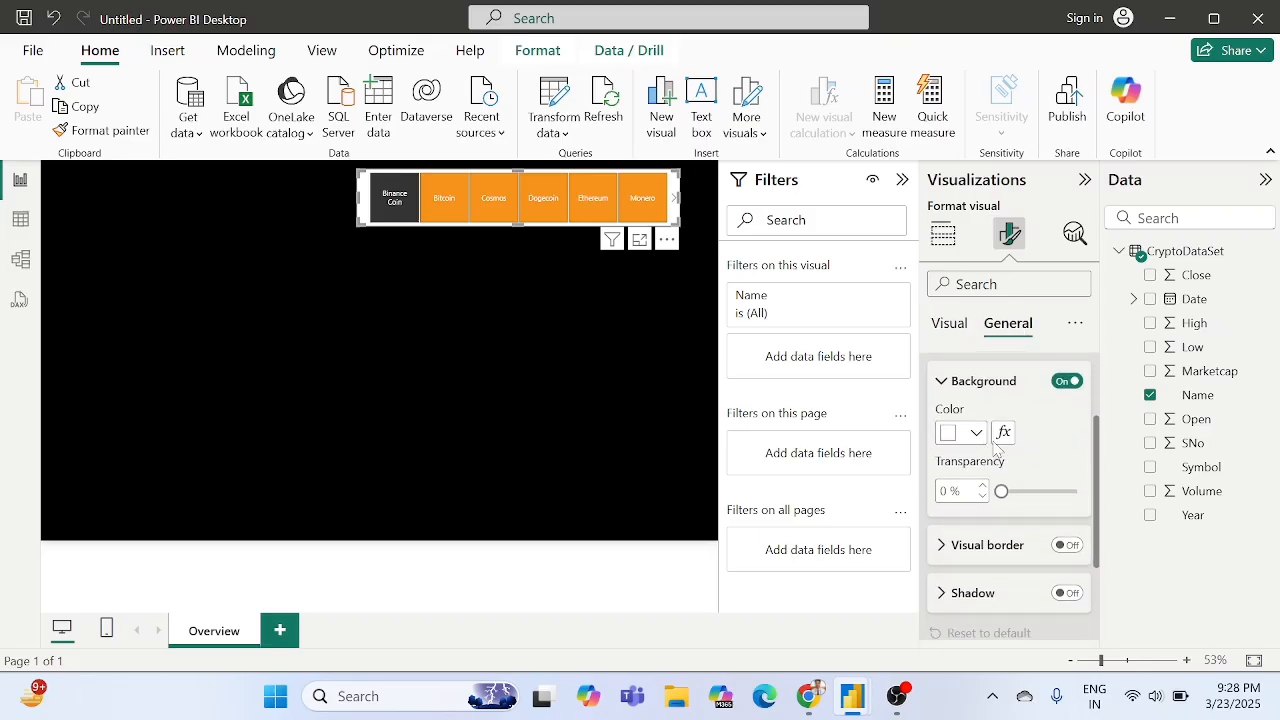
pyautogui.scroll(-2, 1040, 470)
pyautogui.click(1060, 483)
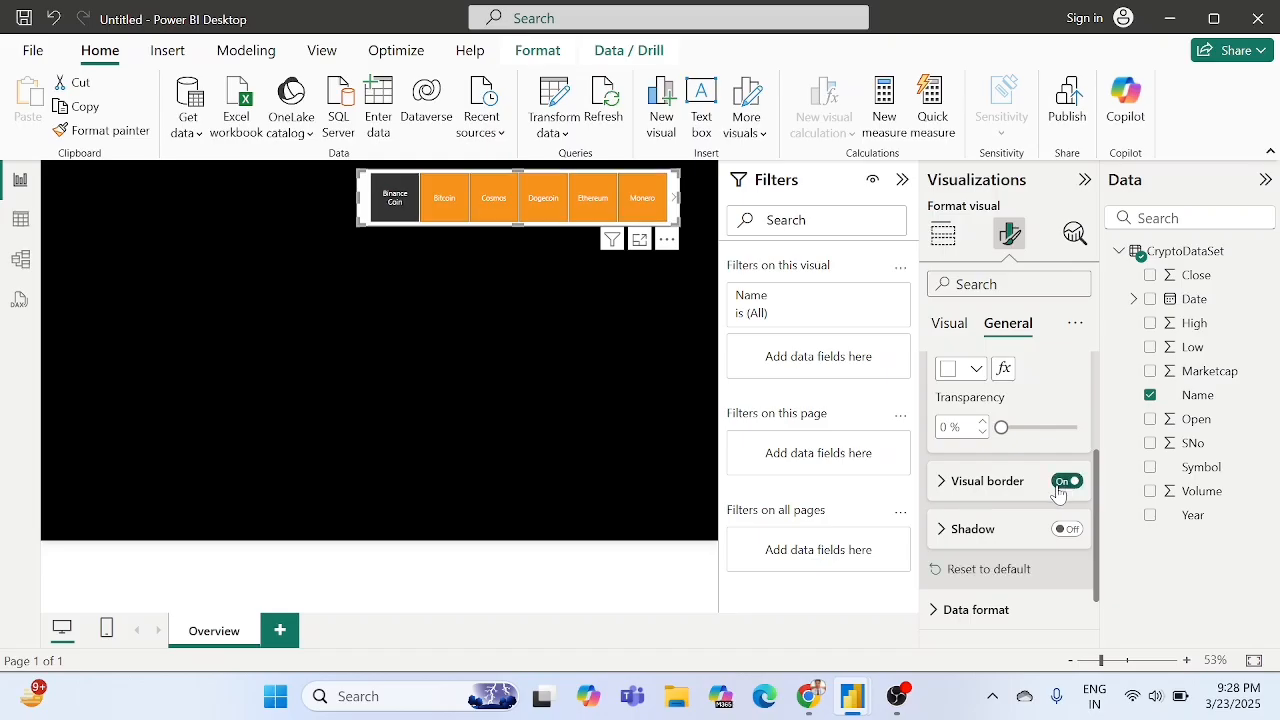
pyautogui.click(965, 484)
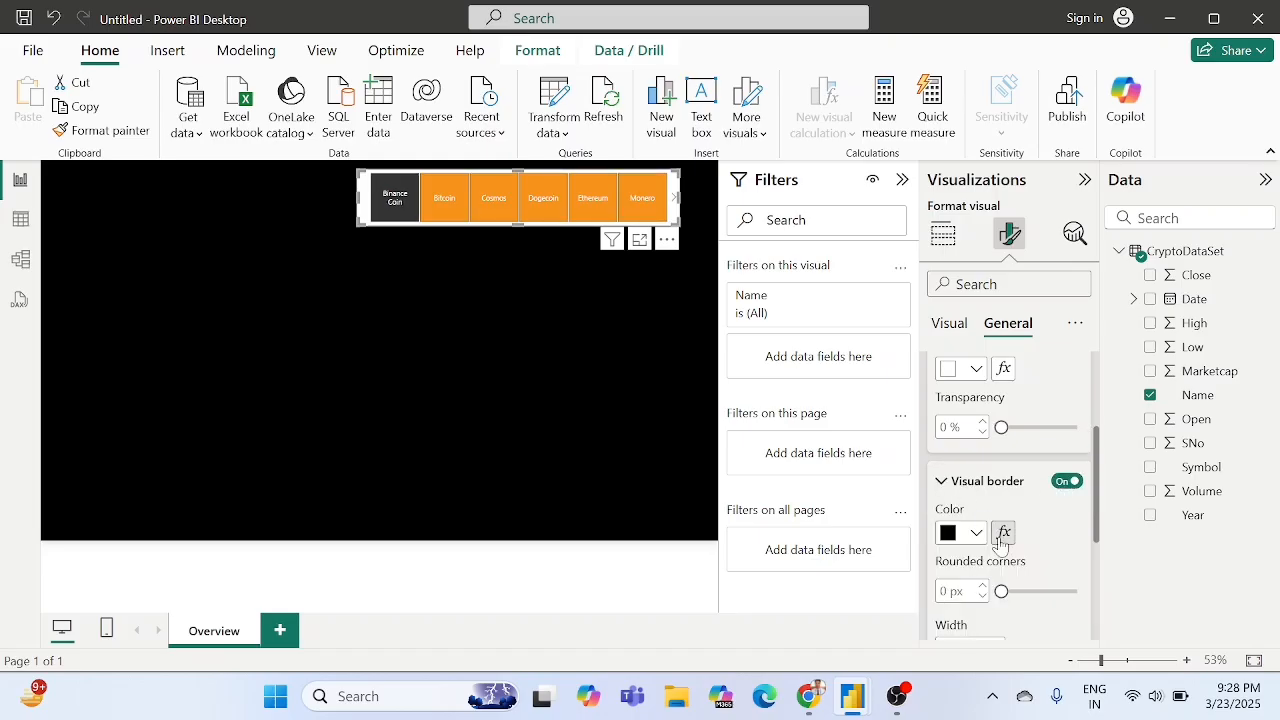
pyautogui.click(977, 531)
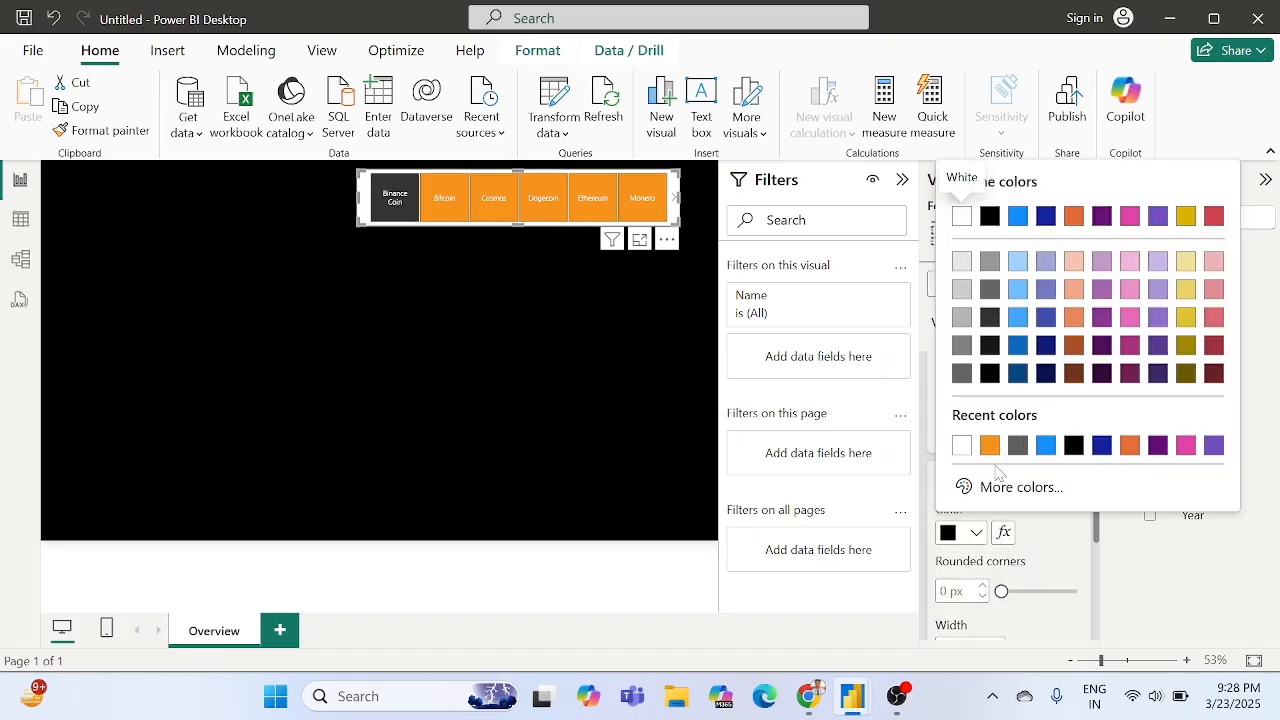
pyautogui.click(1031, 538)
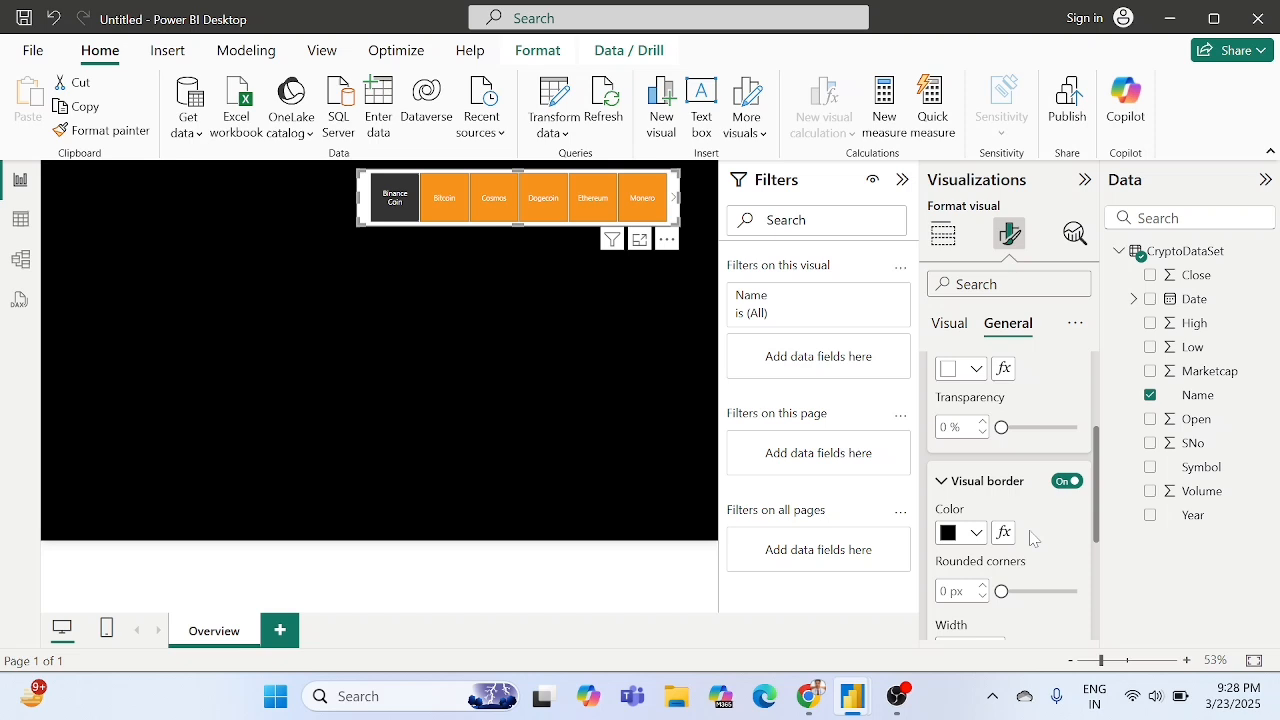
pyautogui.click(953, 538)
pyautogui.click(1012, 446)
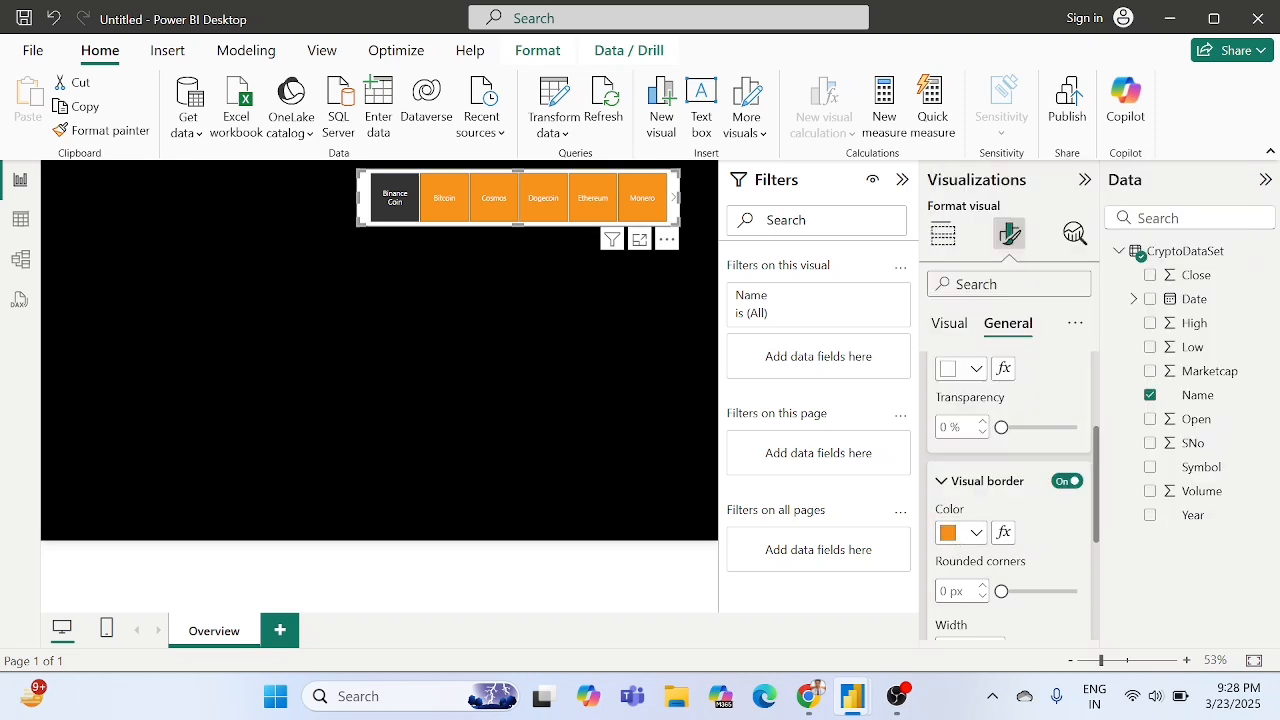
# Set the rounded corners of the slicer's visual border to 18 px.
pyautogui.write('1')
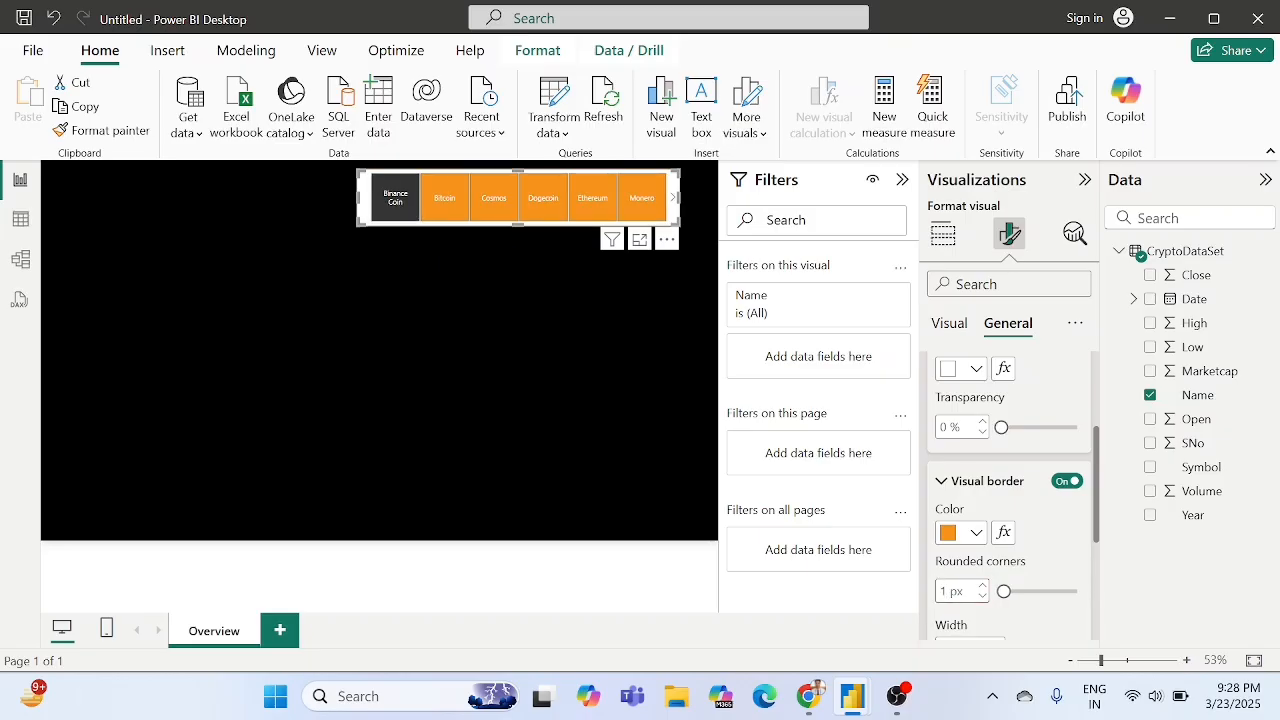
pyautogui.write('8')
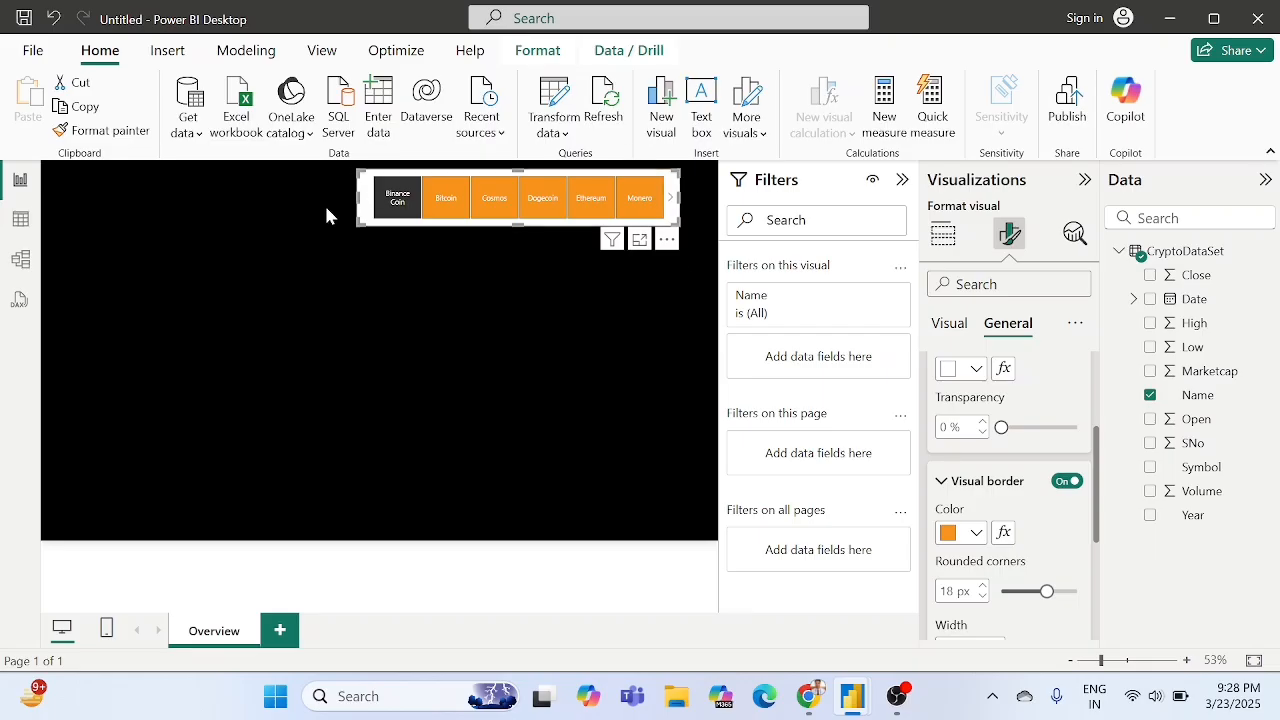
pyautogui.click(555, 401)
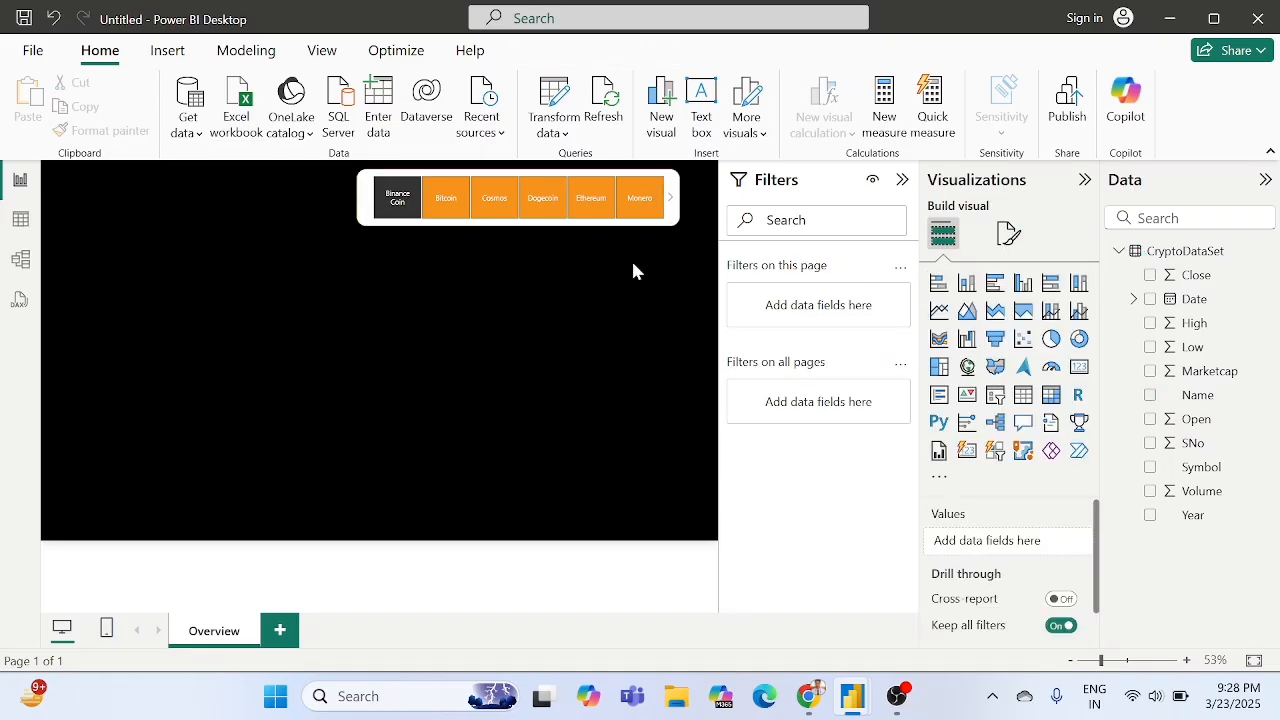
# Turn on the Name slicer's shadow and set its color to the recent Bitcoin orange.
pyautogui.click(675, 190)
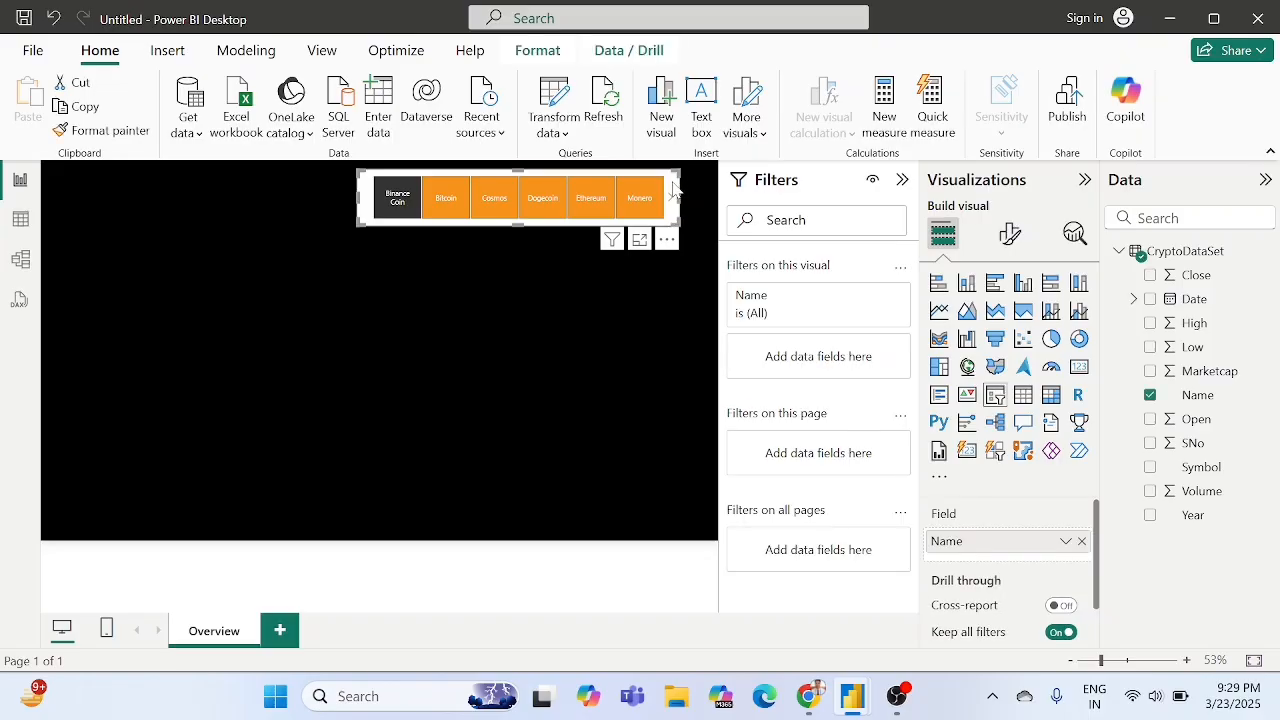
pyautogui.click(1009, 233)
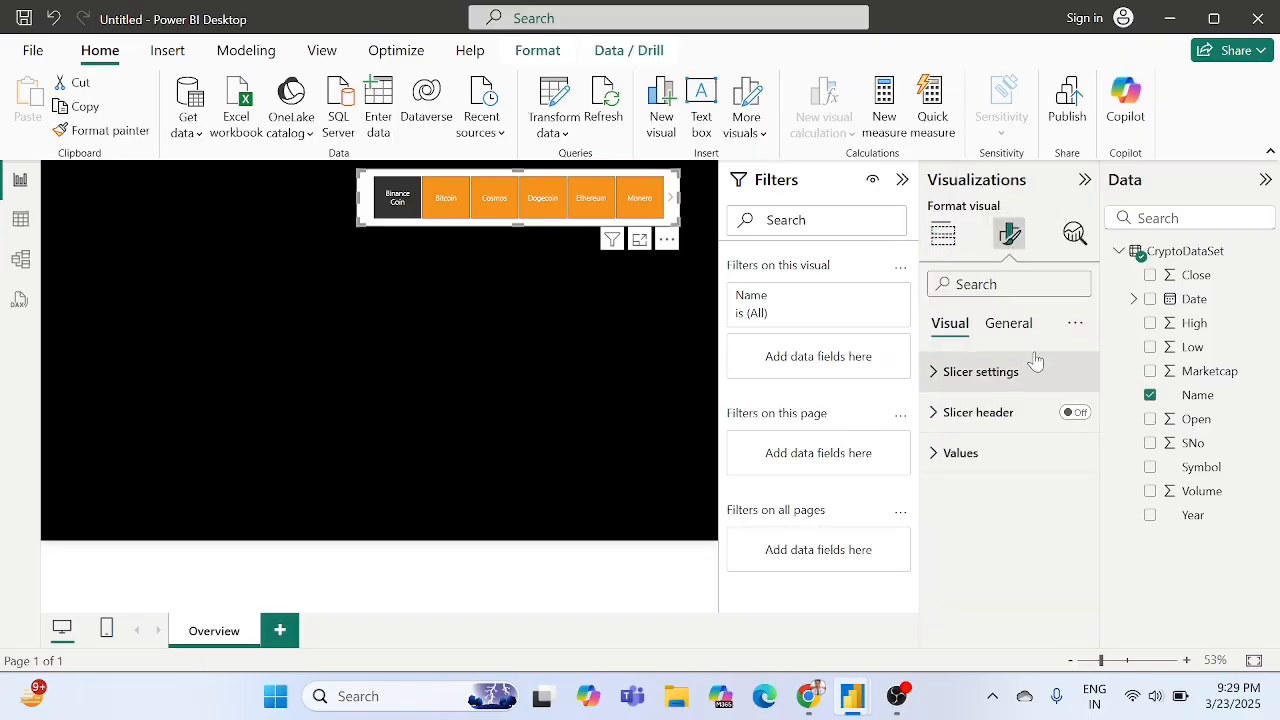
pyautogui.click(1008, 323)
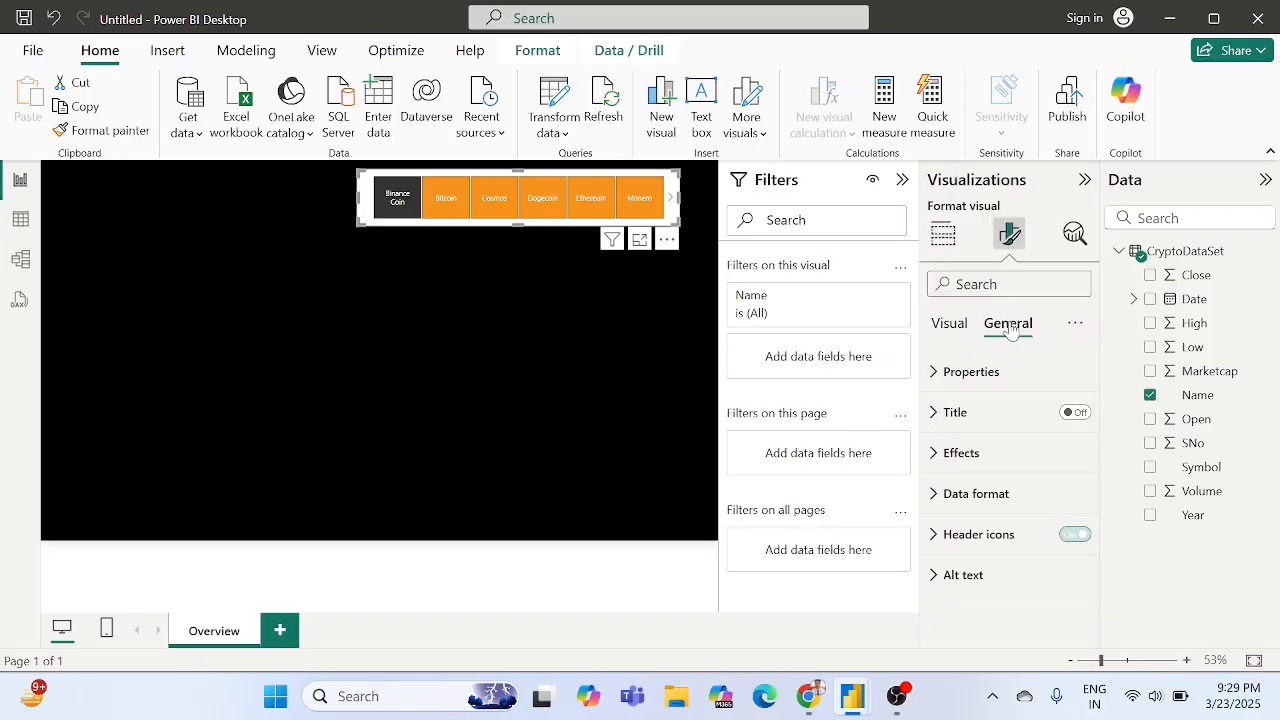
pyautogui.click(989, 466)
pyautogui.scroll(-3, 990, 470)
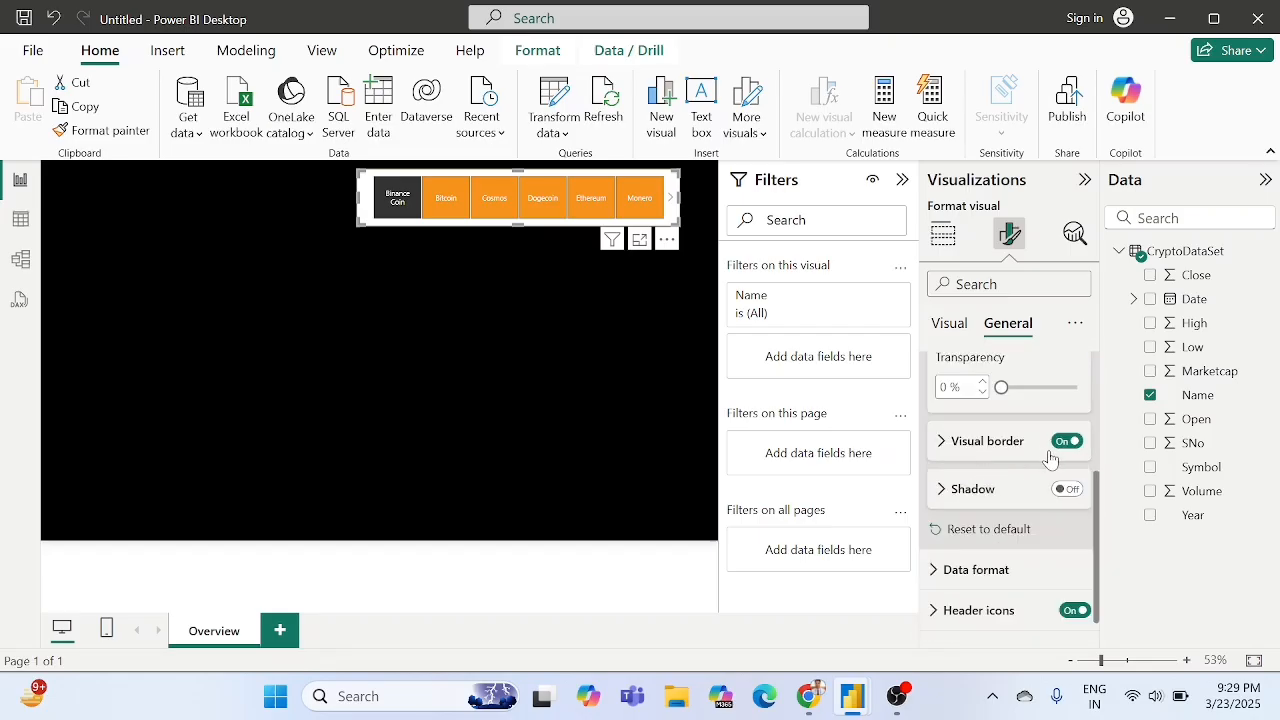
pyautogui.click(1058, 490)
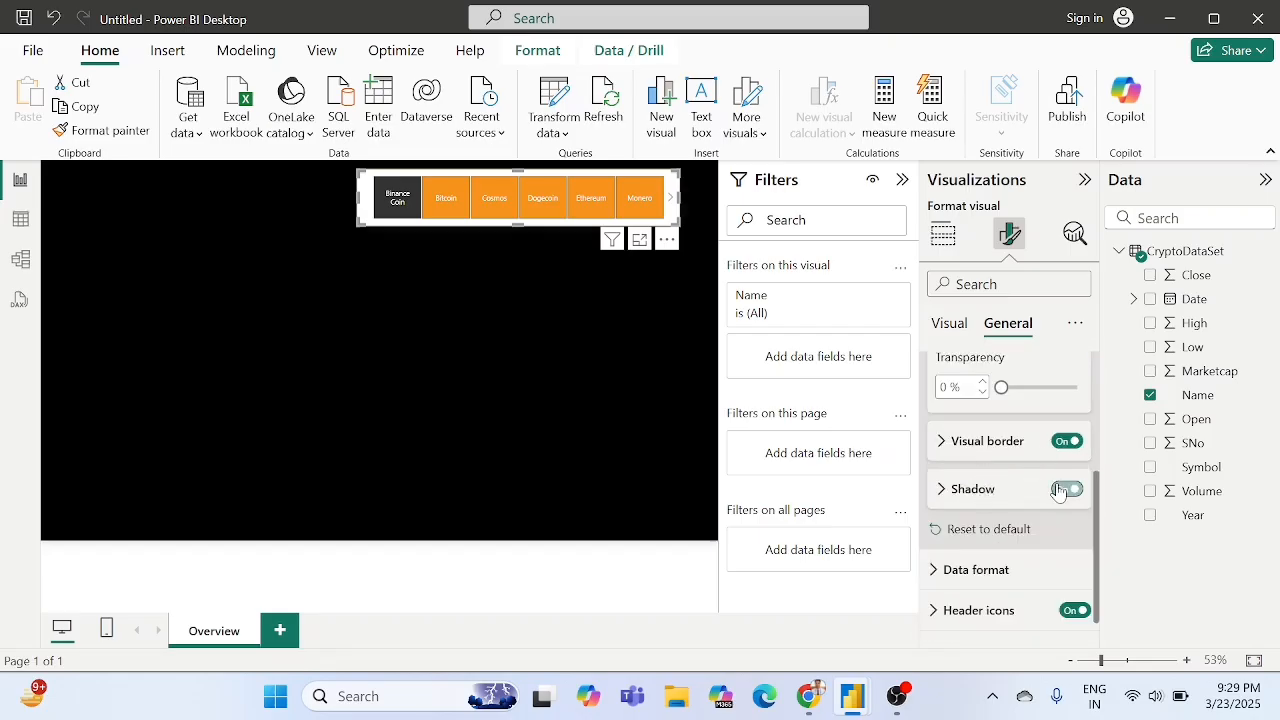
pyautogui.click(984, 493)
pyautogui.scroll(-2, 978, 470)
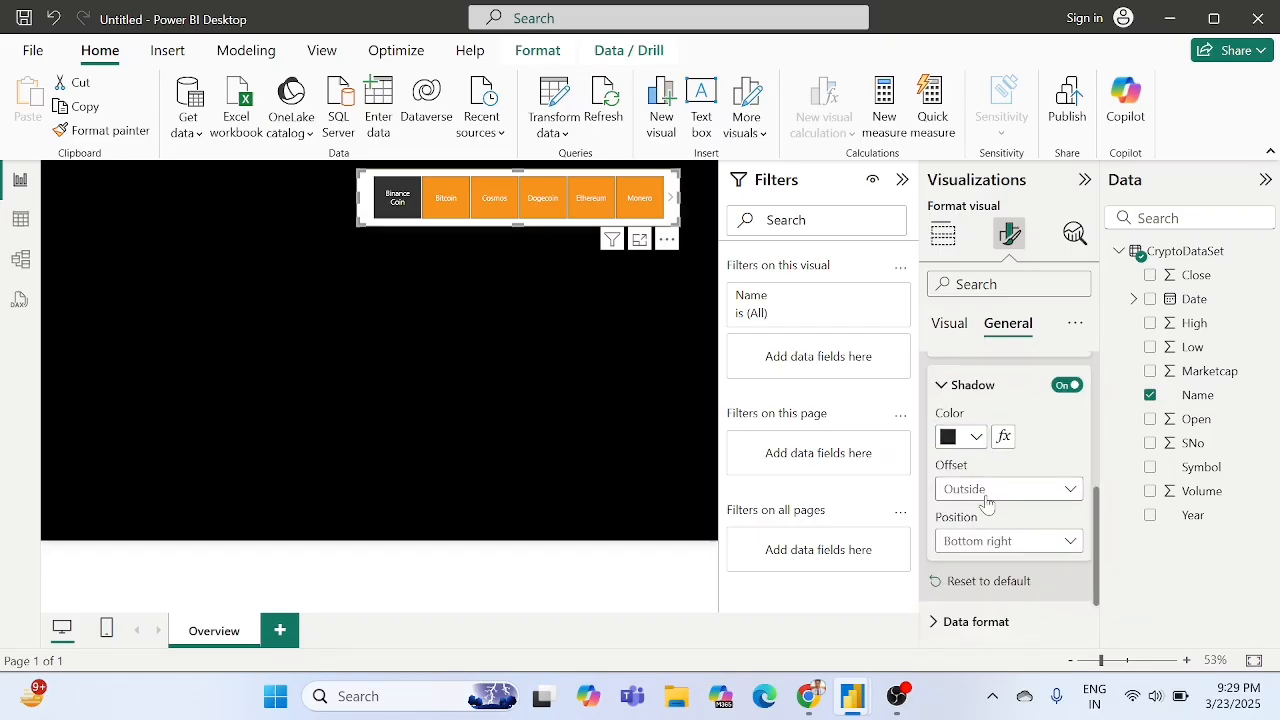
pyautogui.click(972, 438)
pyautogui.click(958, 352)
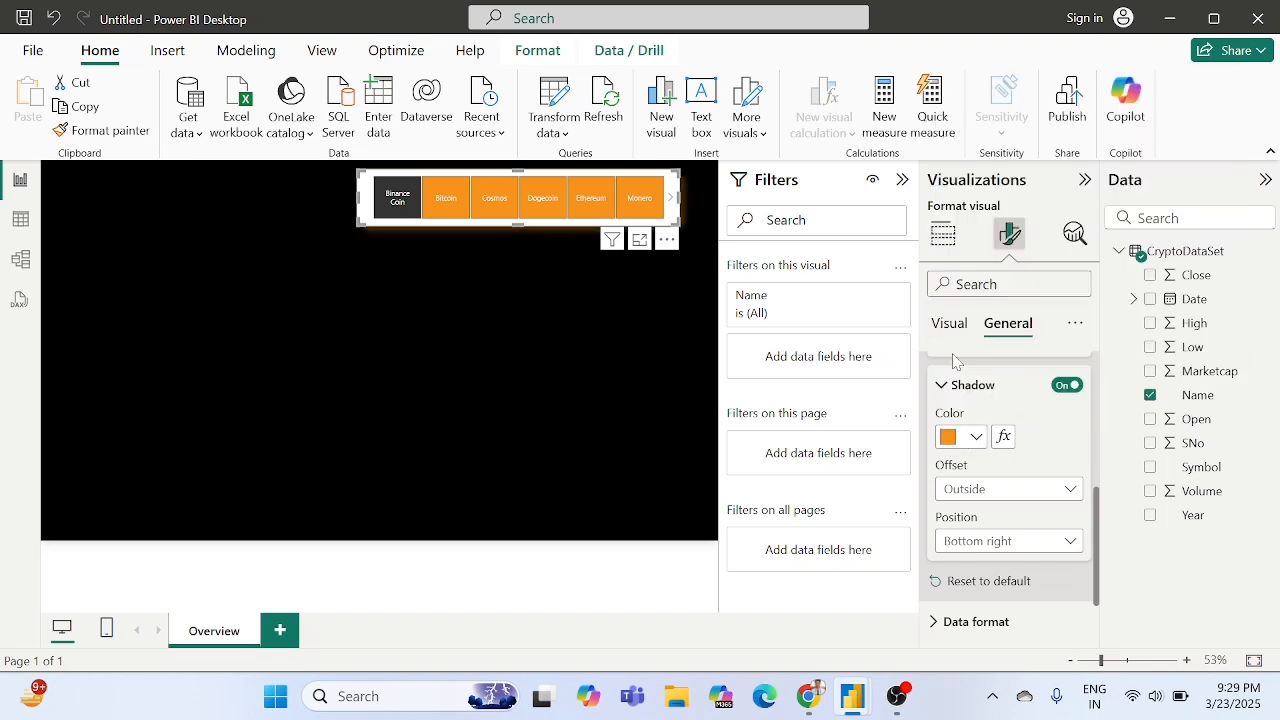
pyautogui.scroll(1, 1028, 493)
pyautogui.scroll(-1, 1028, 491)
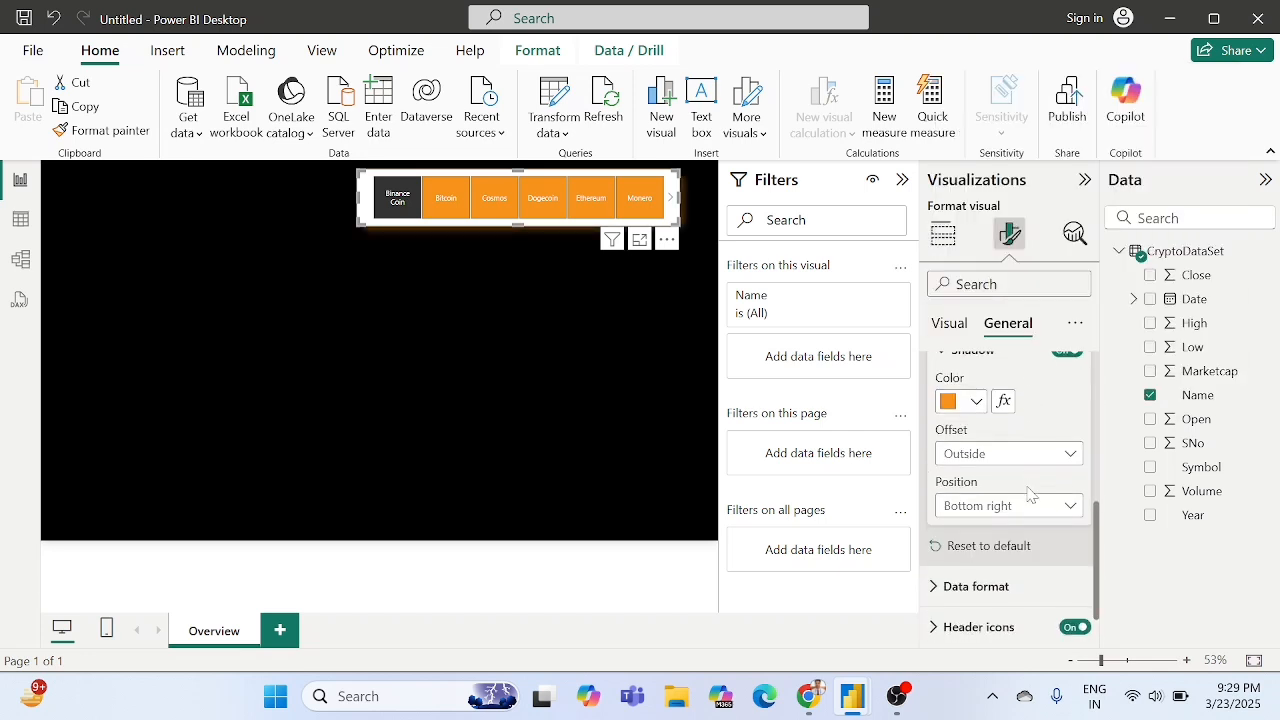
# Set the Name slicer's background transparency to 100% and deselect the slicer.
pyautogui.scroll(1, 1010, 420)
pyautogui.scroll(2, 1007, 418)
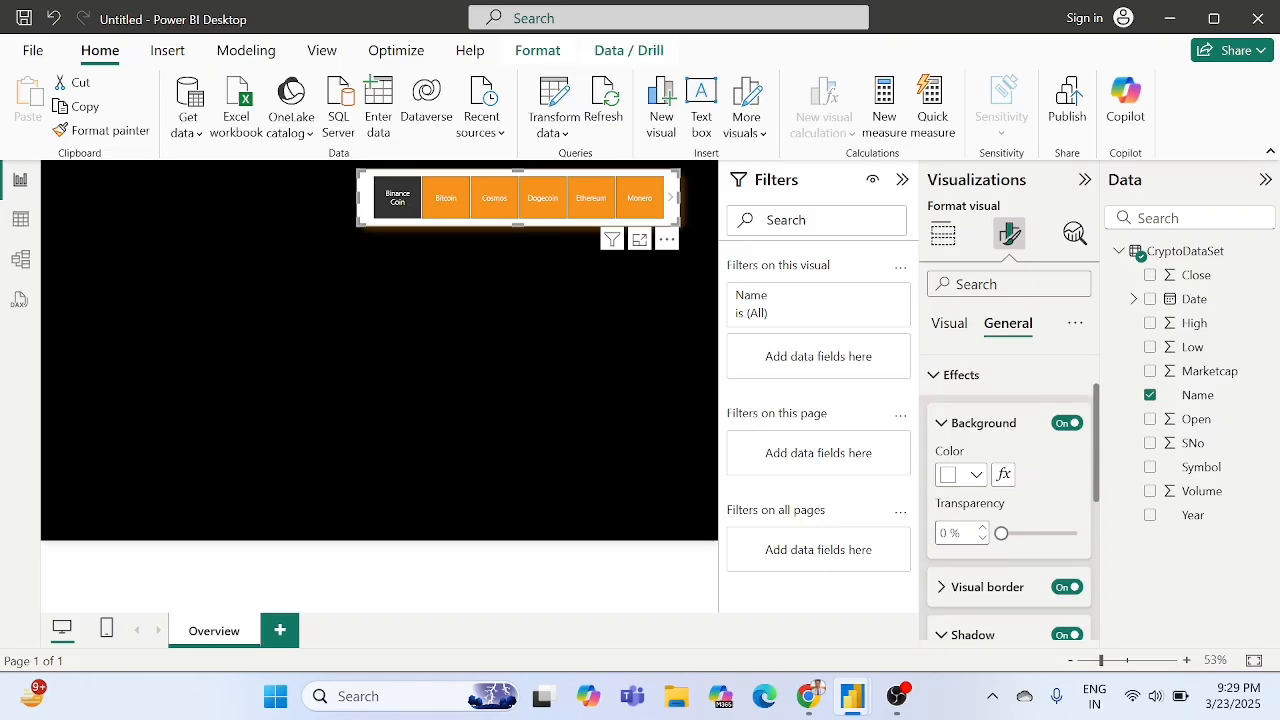
pyautogui.moveTo(1001, 533); pyautogui.dragTo(1077, 533)
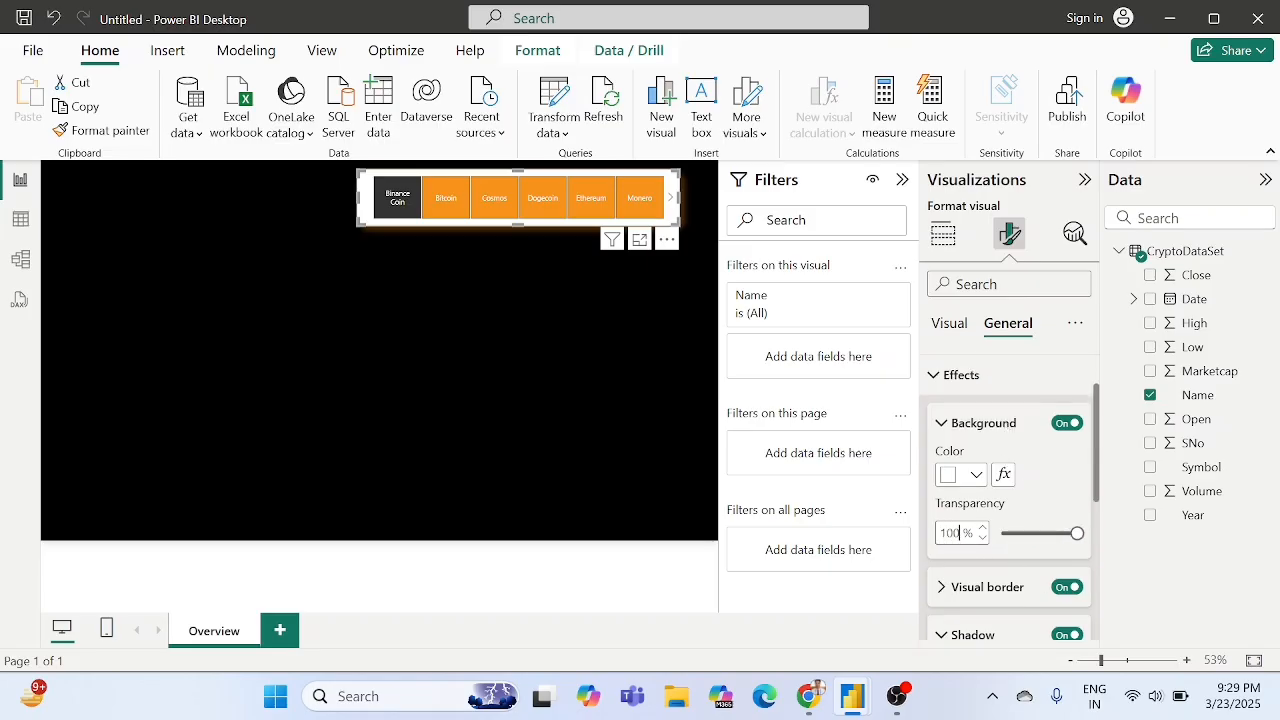
pyautogui.click(576, 340)
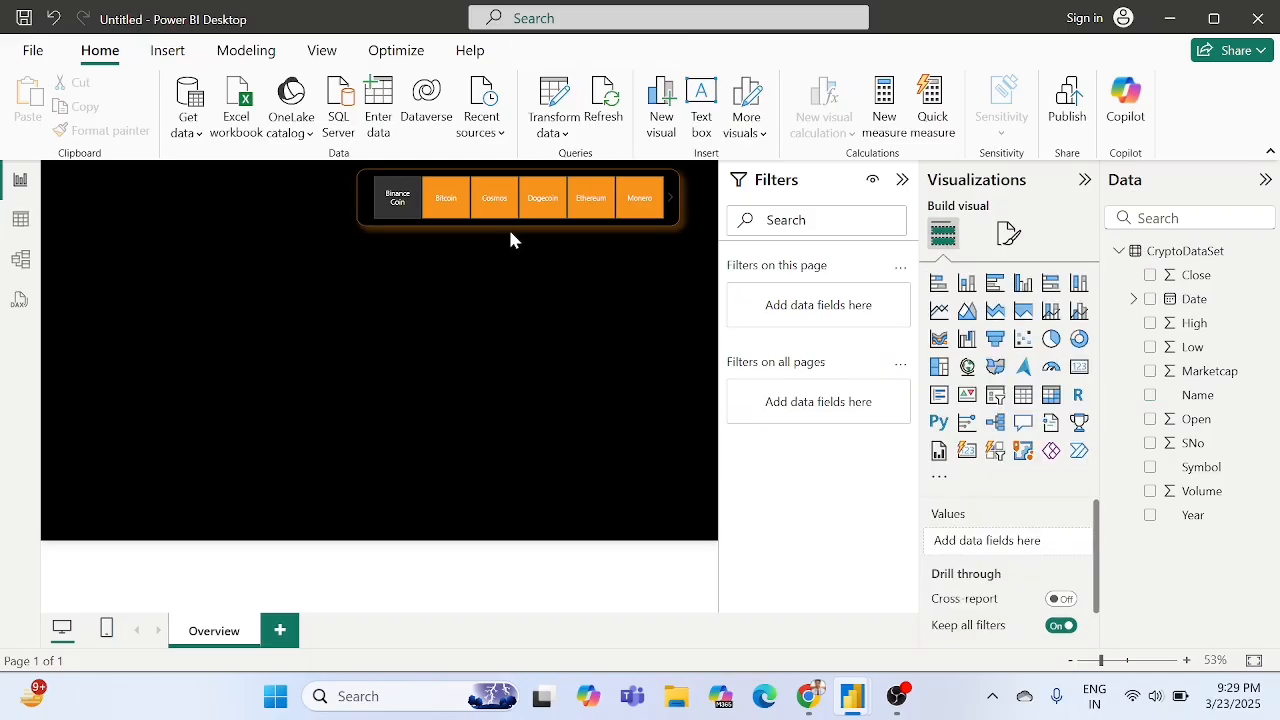
# Try the Bottom left position for the Name slicer's shadow.
pyautogui.click(676, 215)
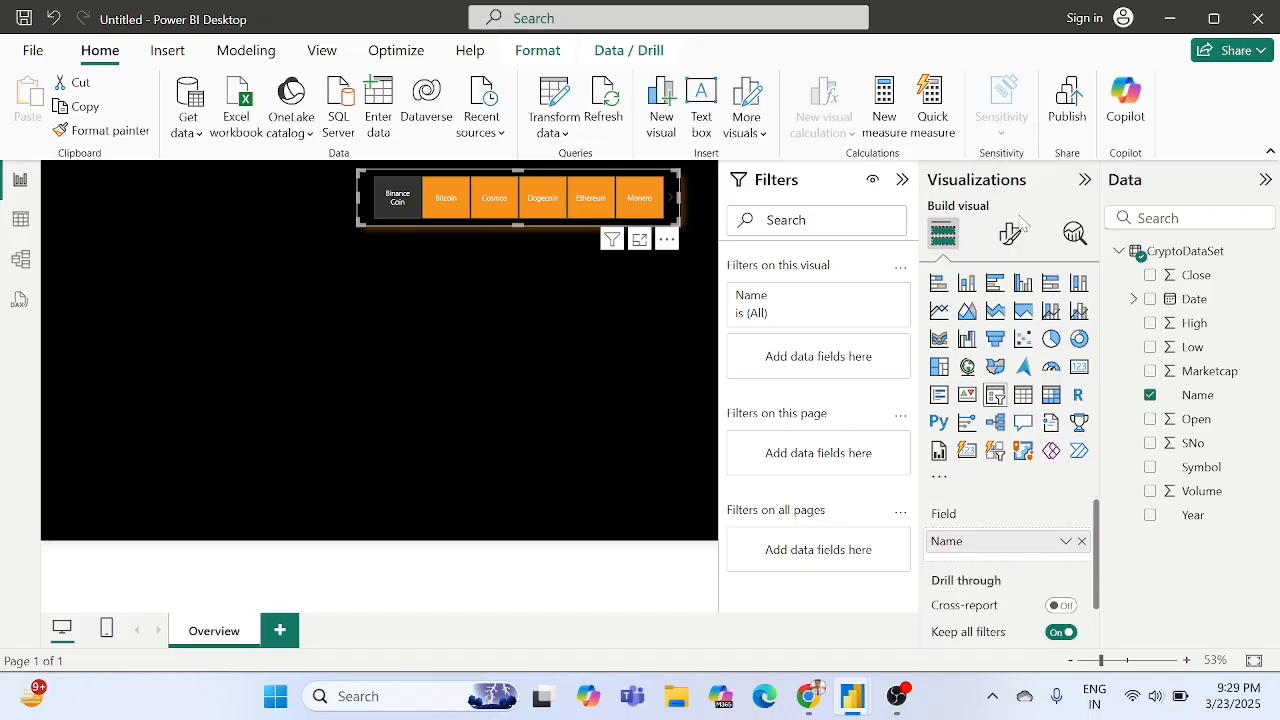
pyautogui.click(1014, 237)
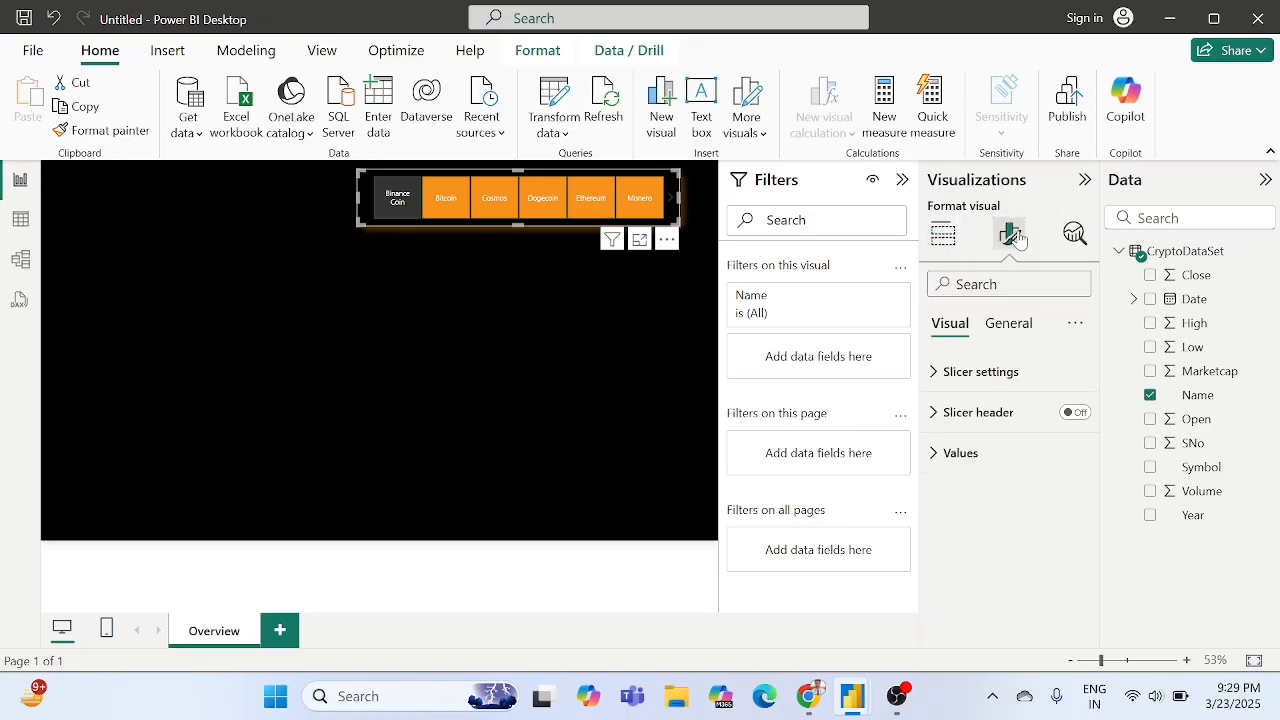
pyautogui.click(1007, 323)
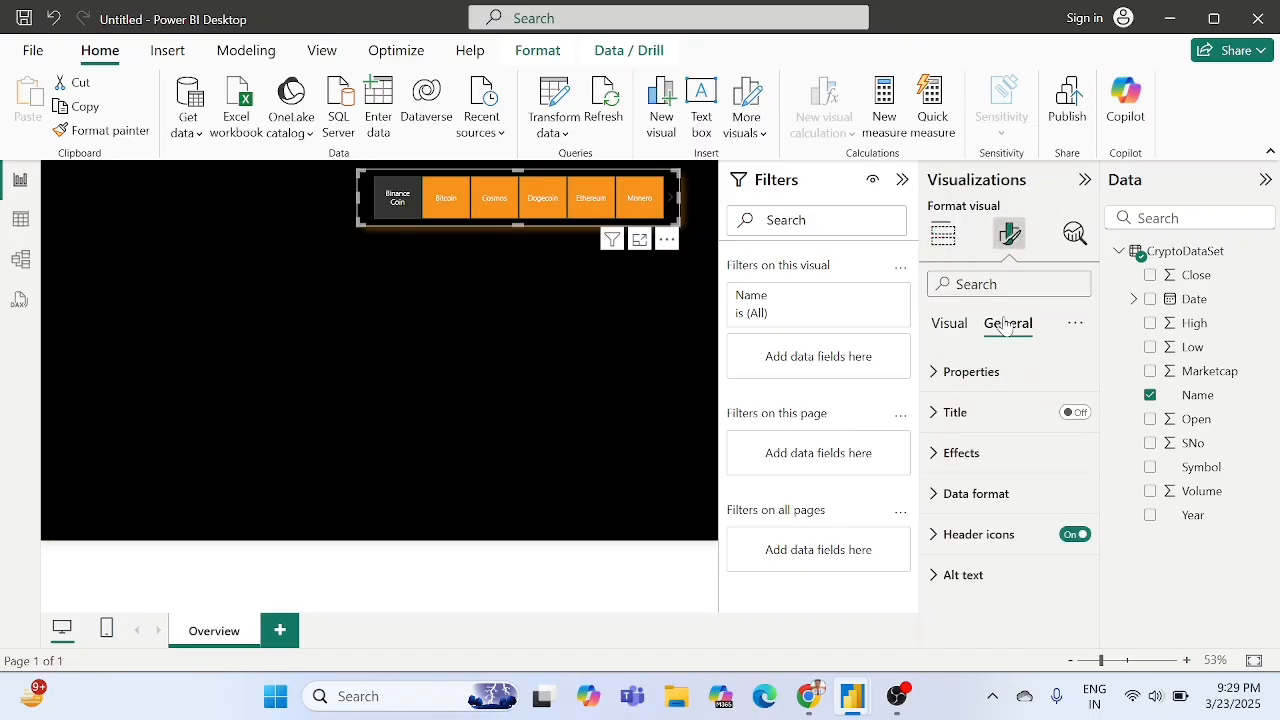
pyautogui.click(976, 466)
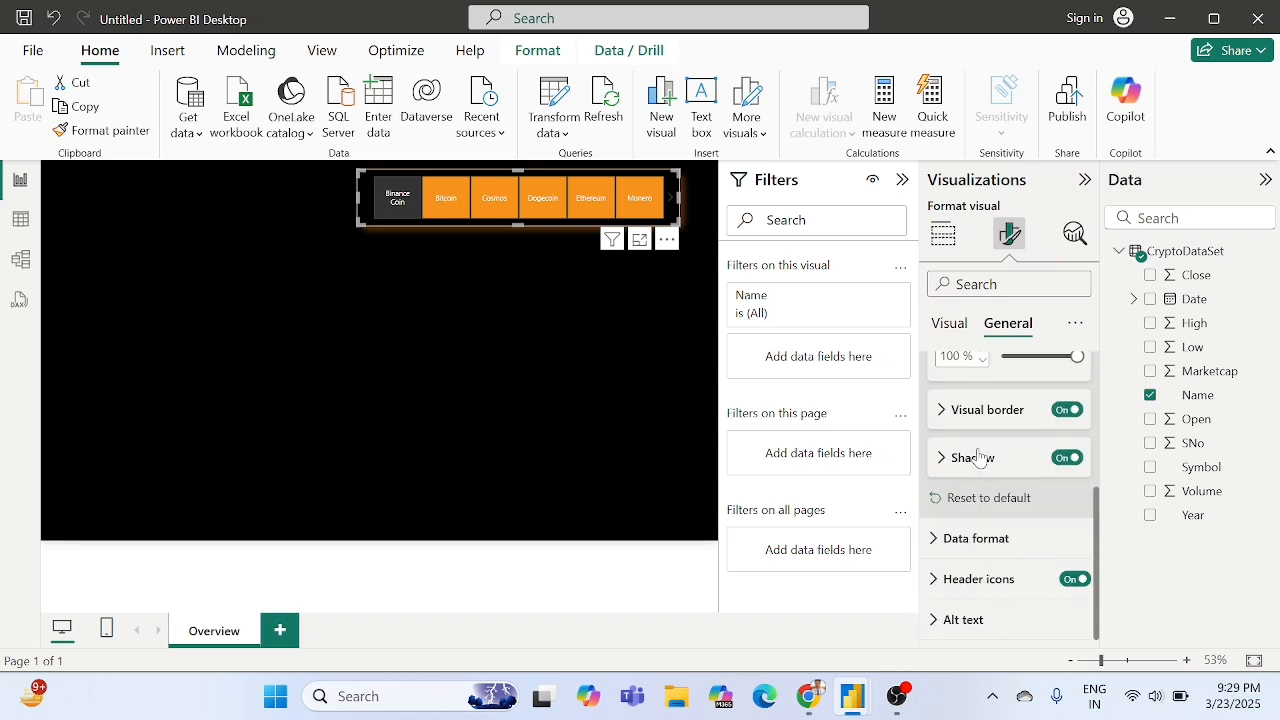
pyautogui.click(978, 457)
pyautogui.scroll(-3, 974, 455)
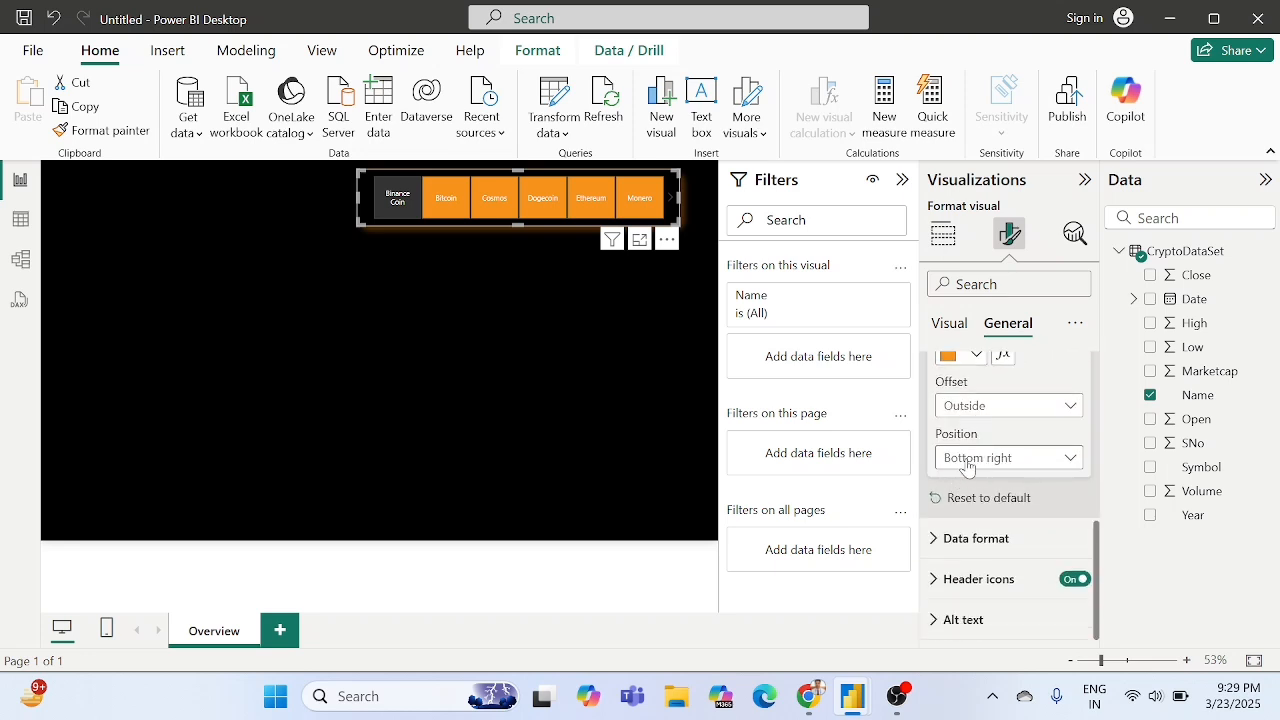
pyautogui.click(967, 460)
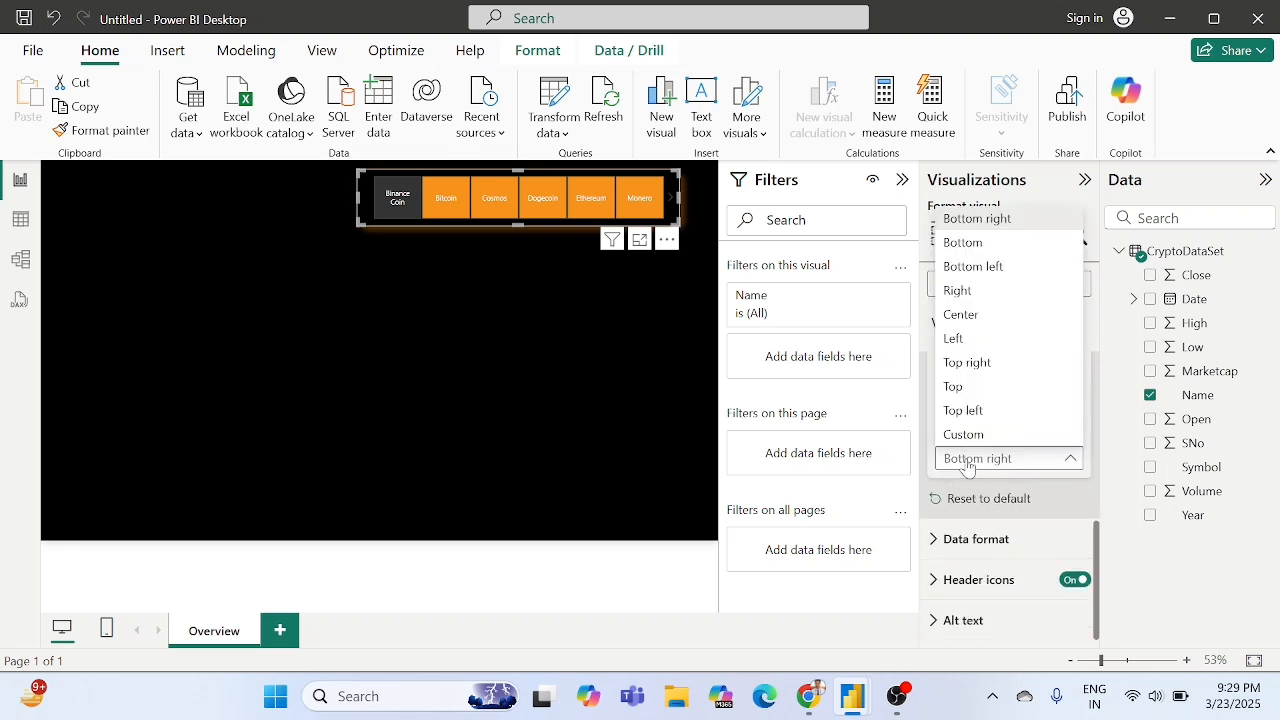
pyautogui.click(980, 268)
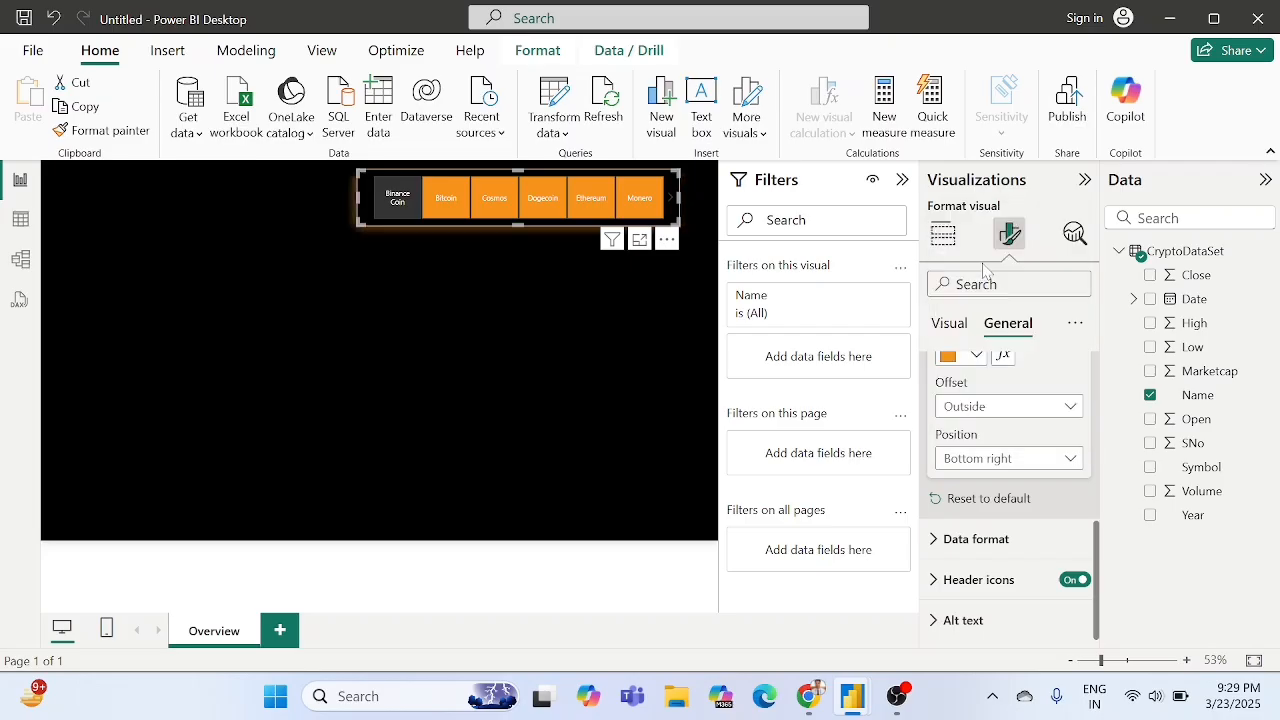
pyautogui.click(522, 339)
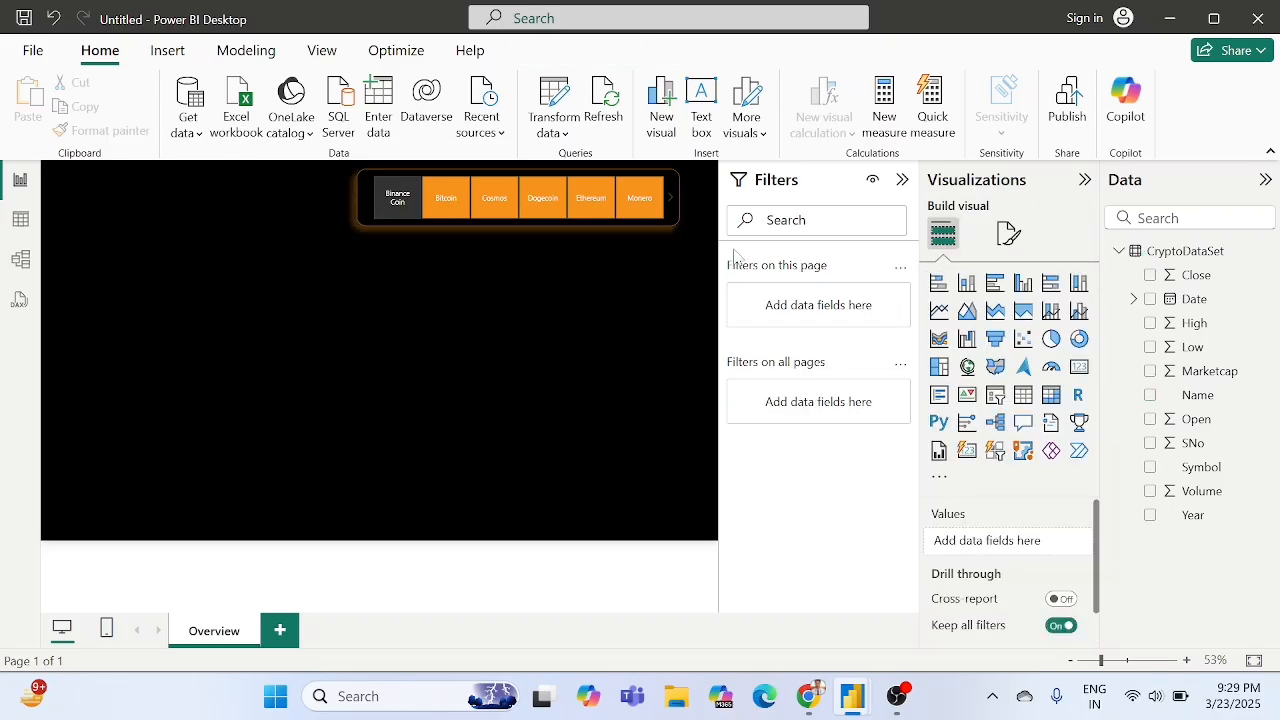
# Undo the change to the Name slicer's shadow position.
pyautogui.moveTo(669, 223)
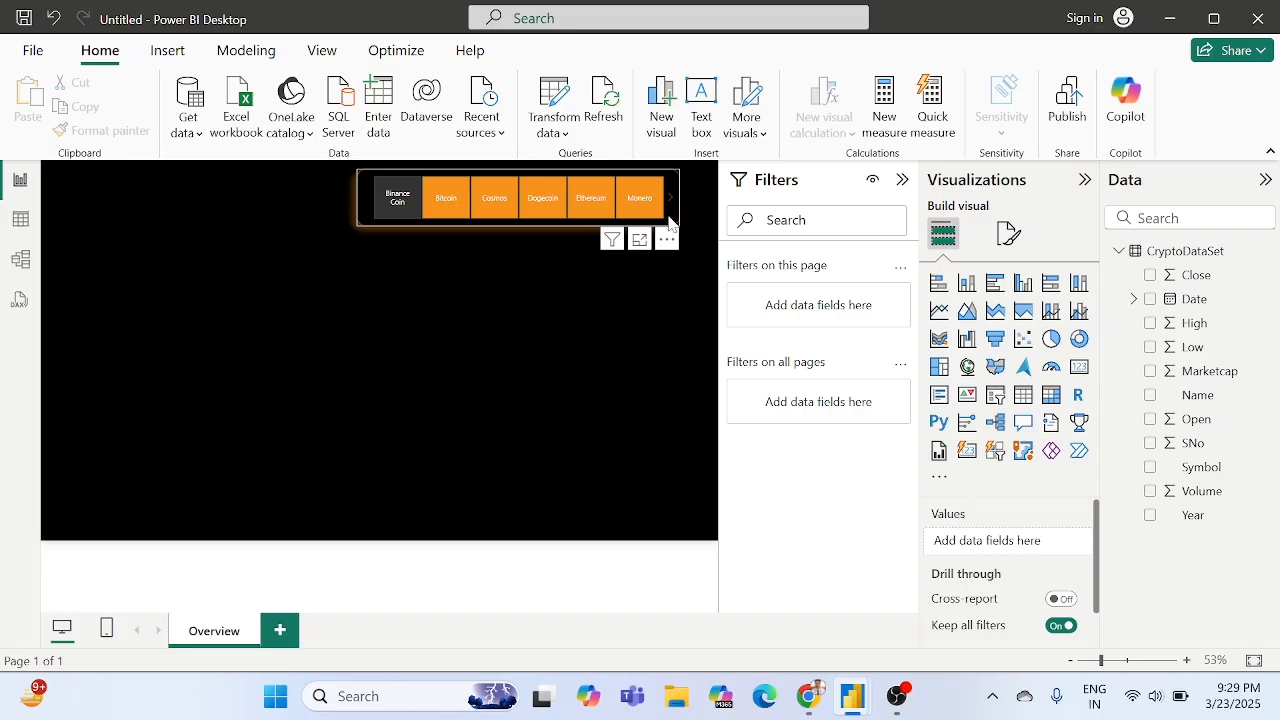
pyautogui.click(672, 222)
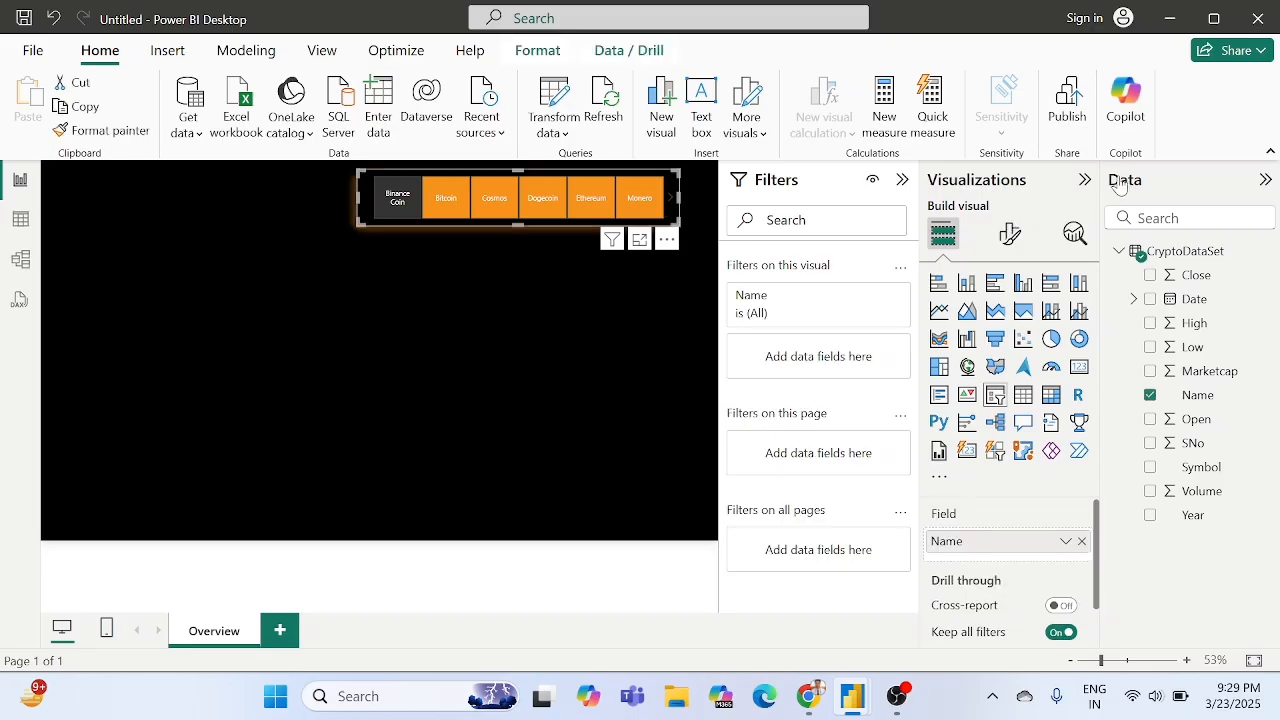
pyautogui.click(662, 332)
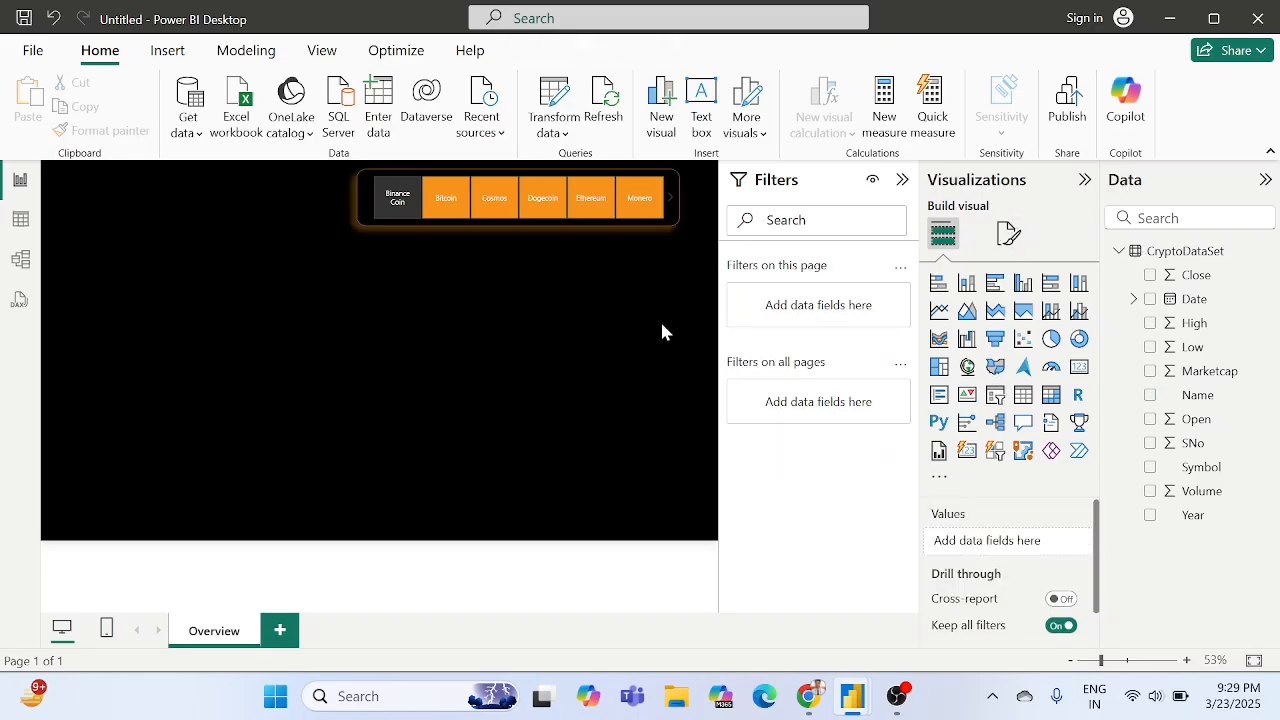
pyautogui.click(547, 321)
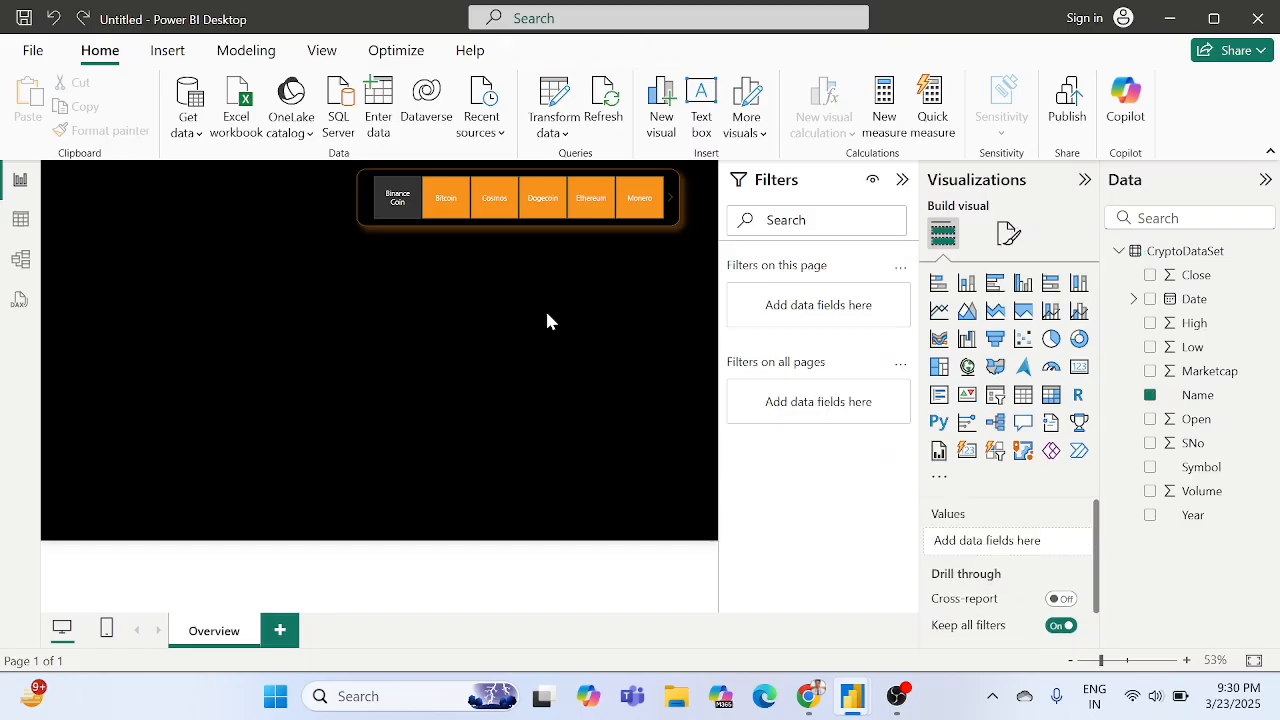
# Widen the Name slicer by extending its left edge until the NEM tile fits, and deselect it.
pyautogui.click(366, 185)
pyautogui.moveTo(356, 172); pyautogui.dragTo(320, 175)
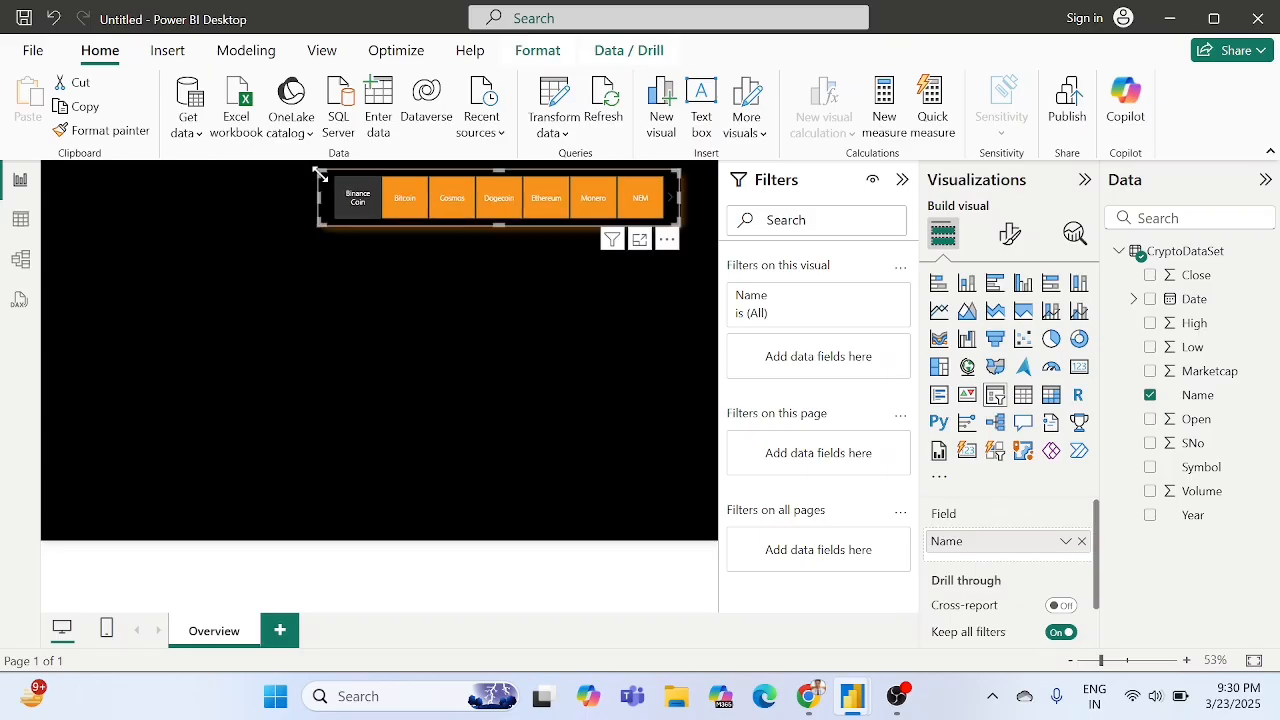
pyautogui.click(367, 274)
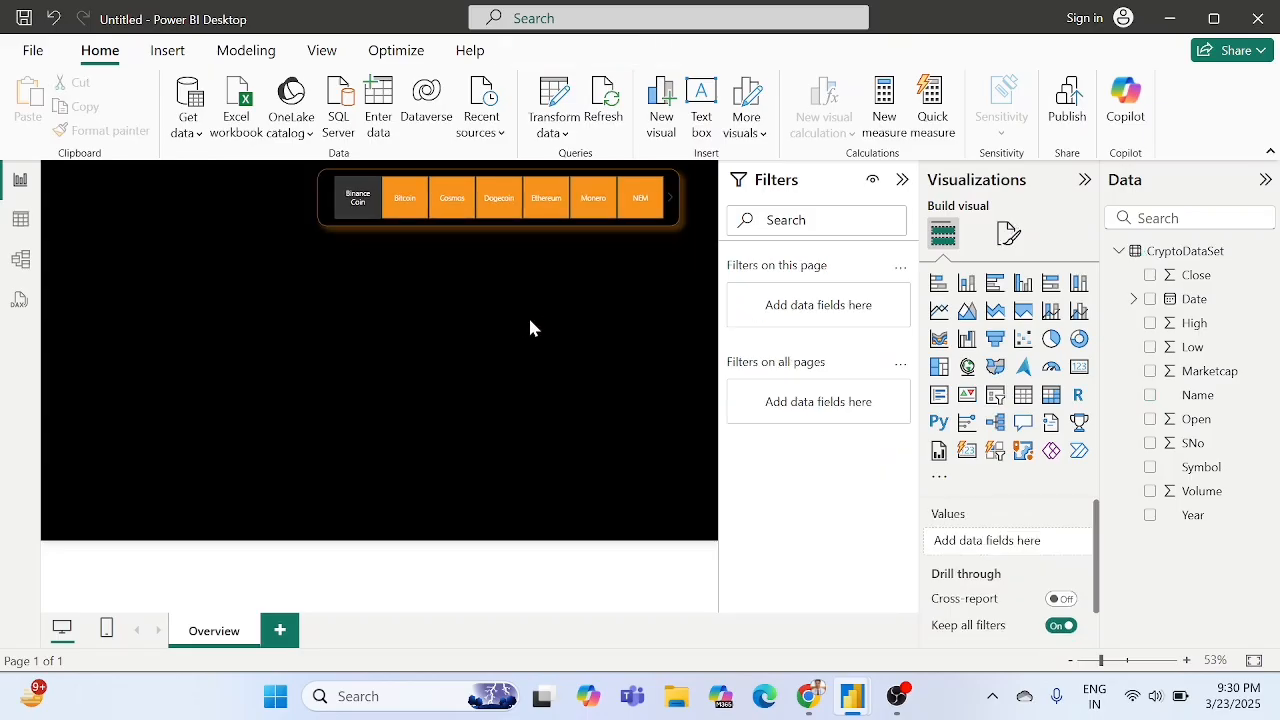
# Try placing a copy of the Name slicer just below the original, and remove the copy.
pyautogui.click(322, 205)
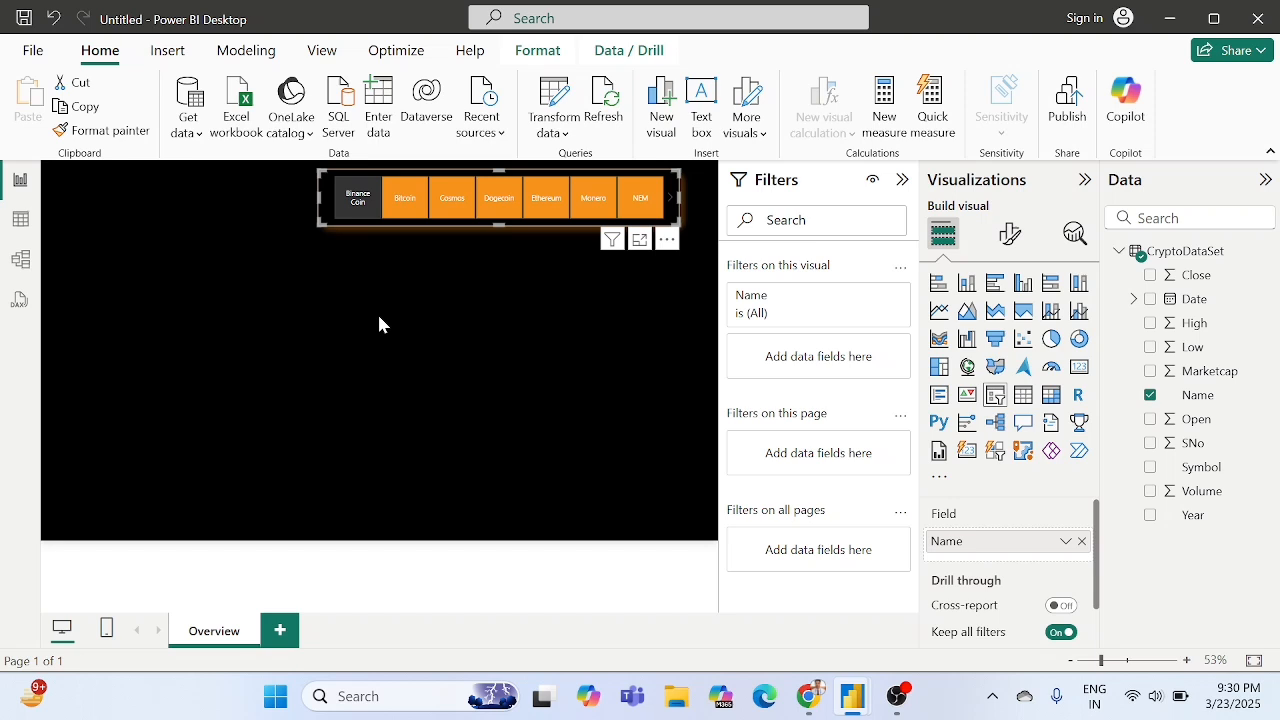
pyautogui.click(412, 335)
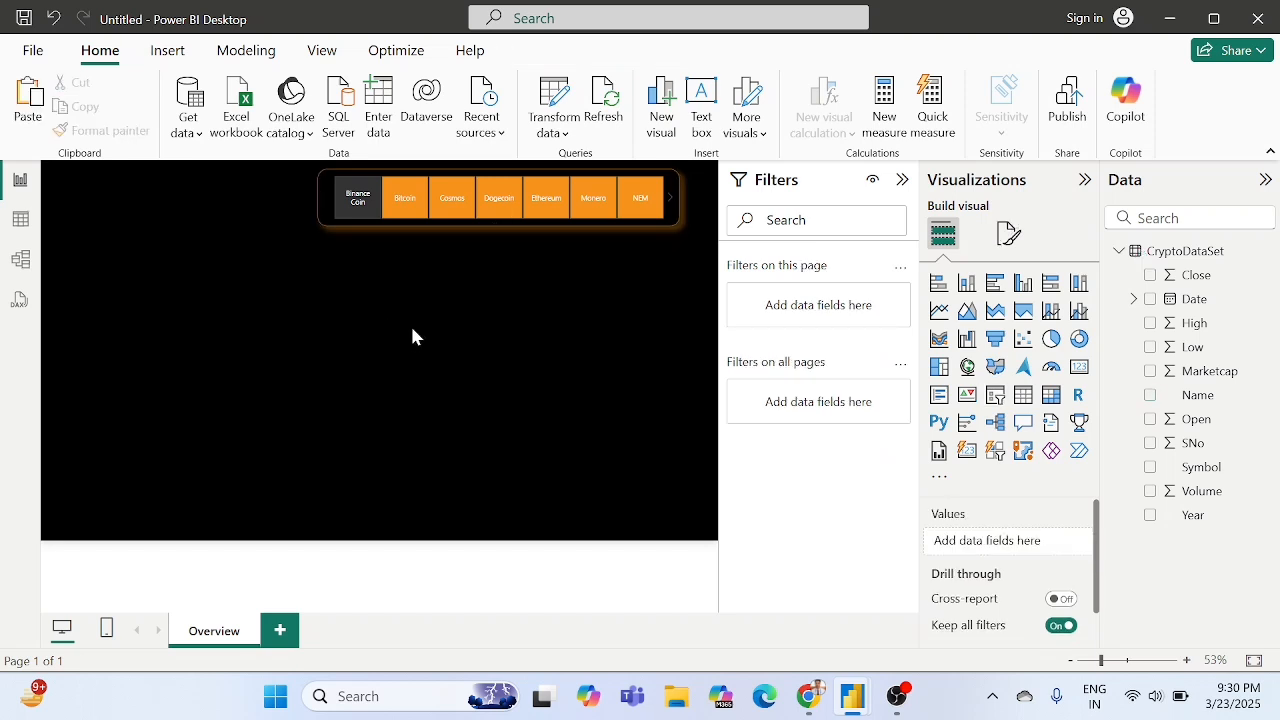
pyautogui.hotkey('ctrl', 'v')
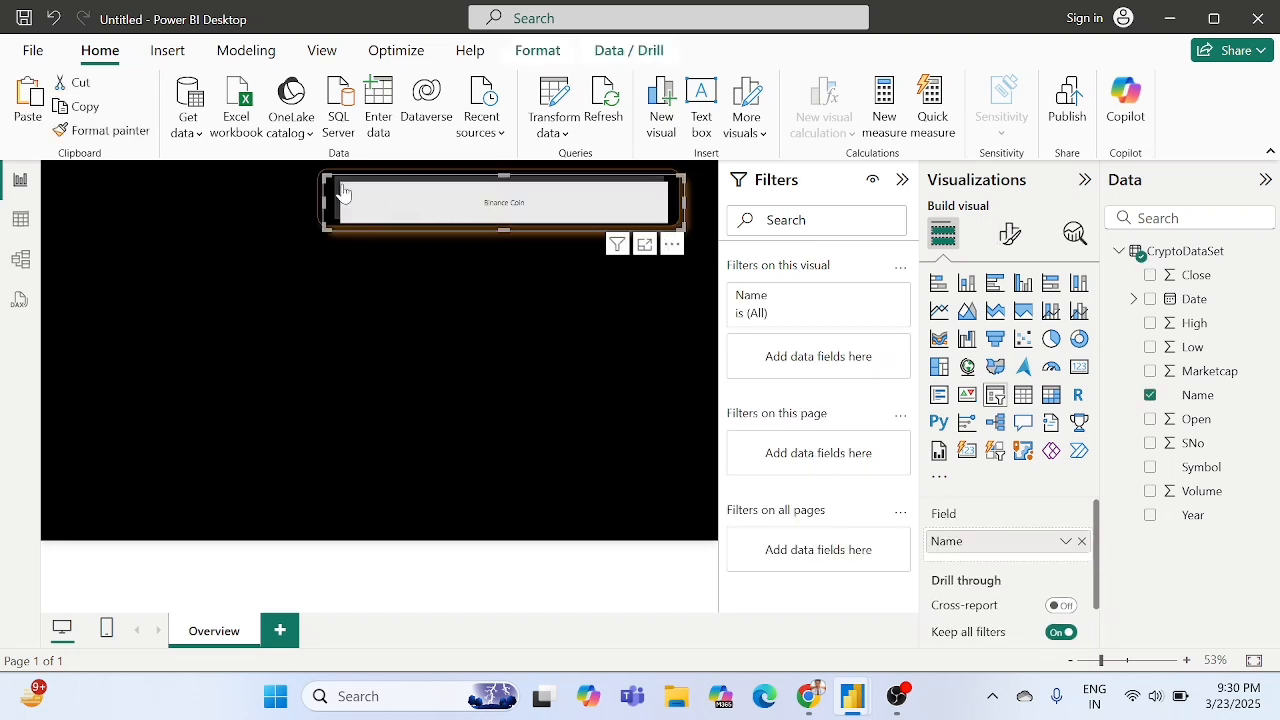
pyautogui.moveTo(326, 195); pyautogui.dragTo(312, 257)
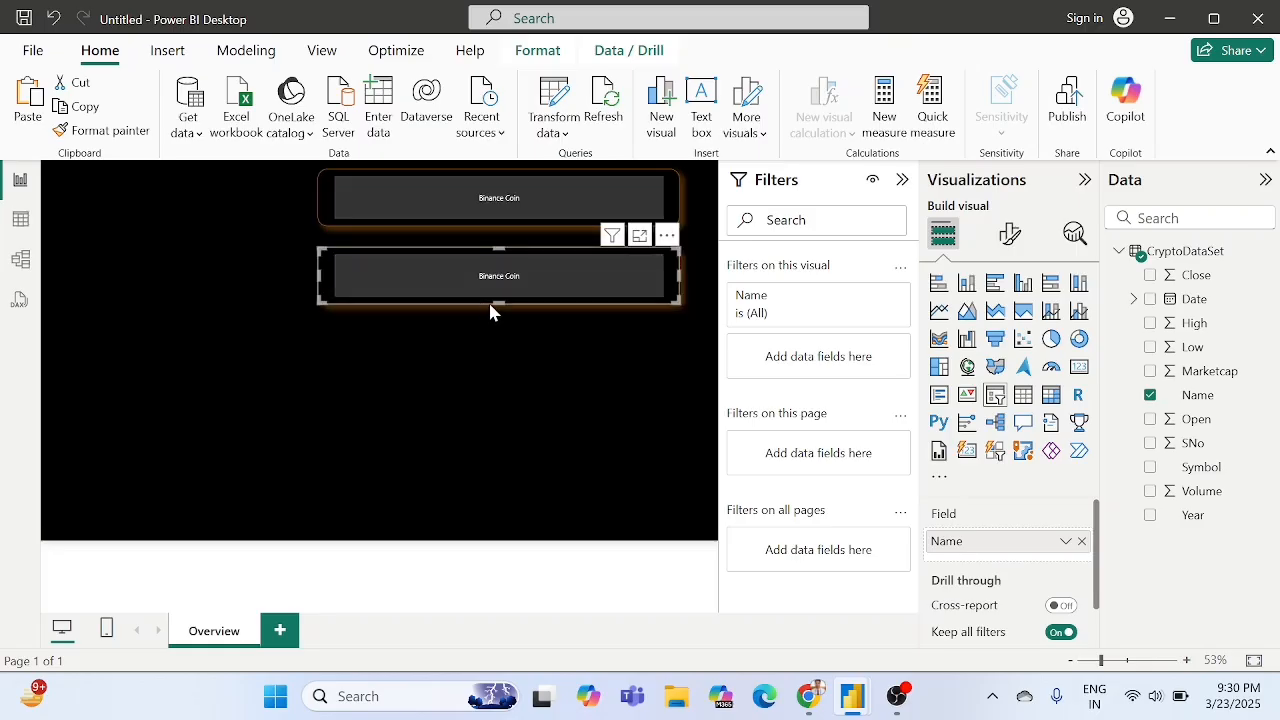
pyautogui.click(666, 236)
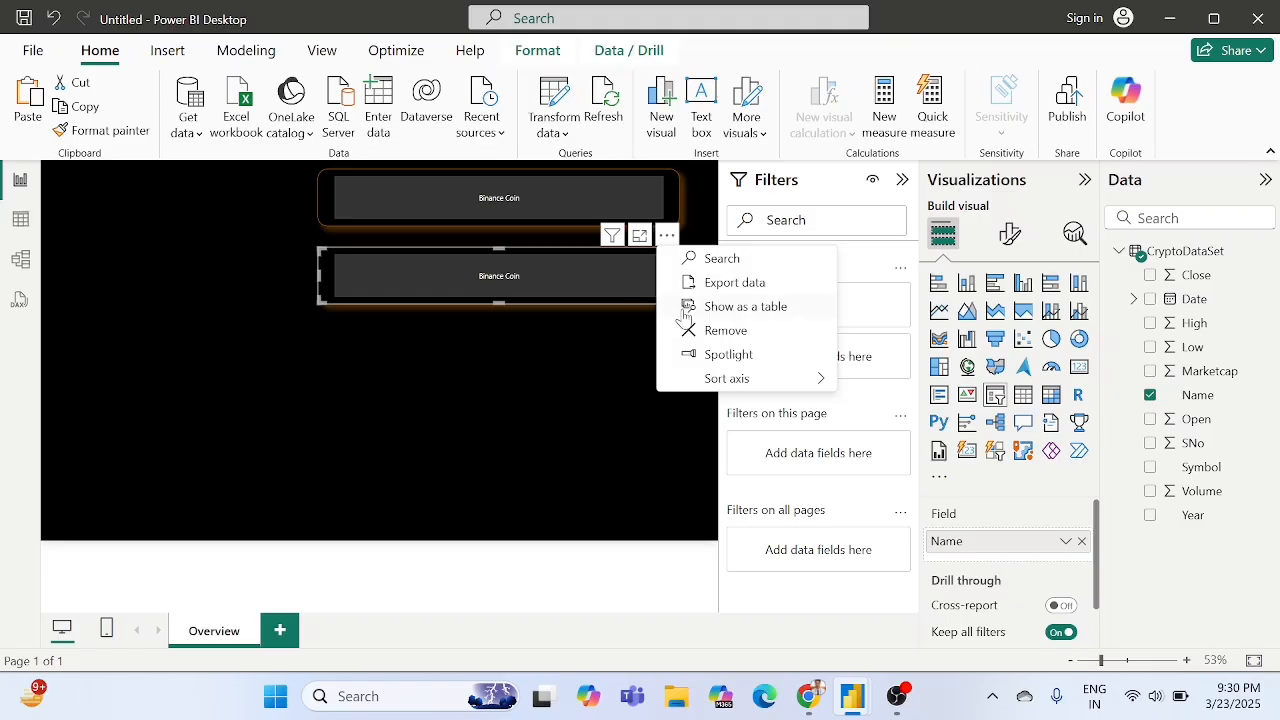
pyautogui.click(745, 335)
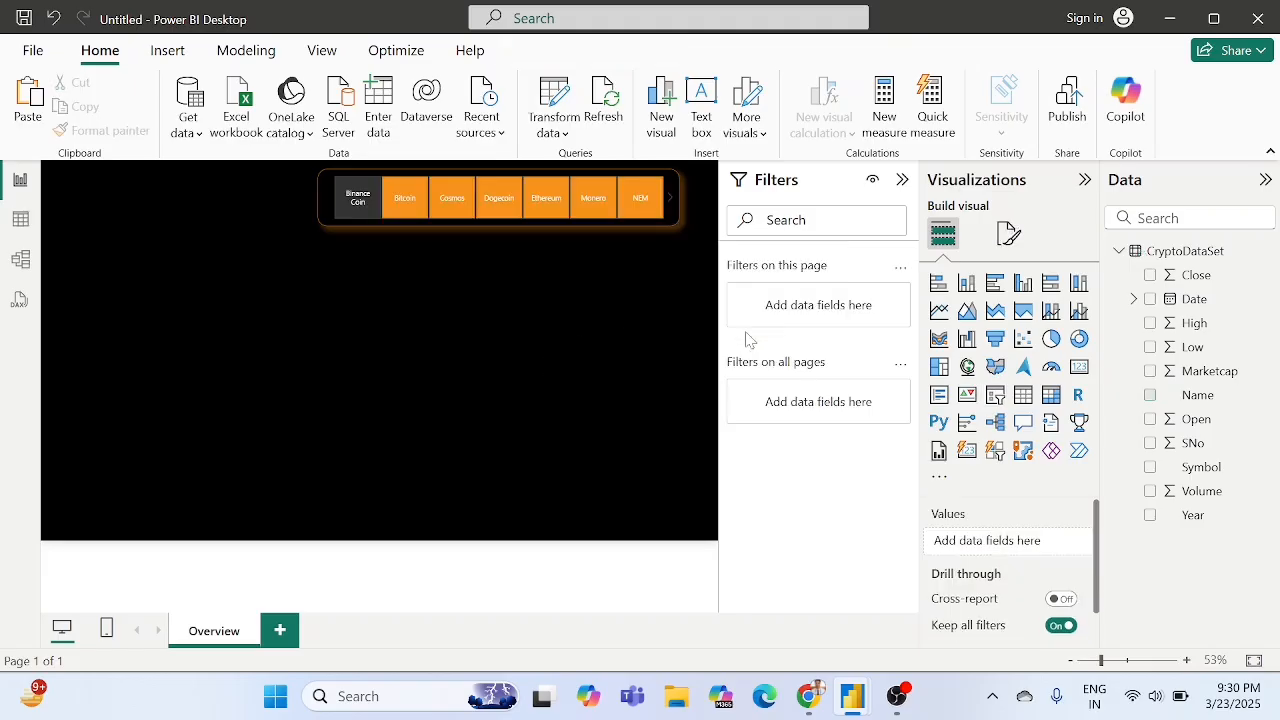
pyautogui.click(678, 224)
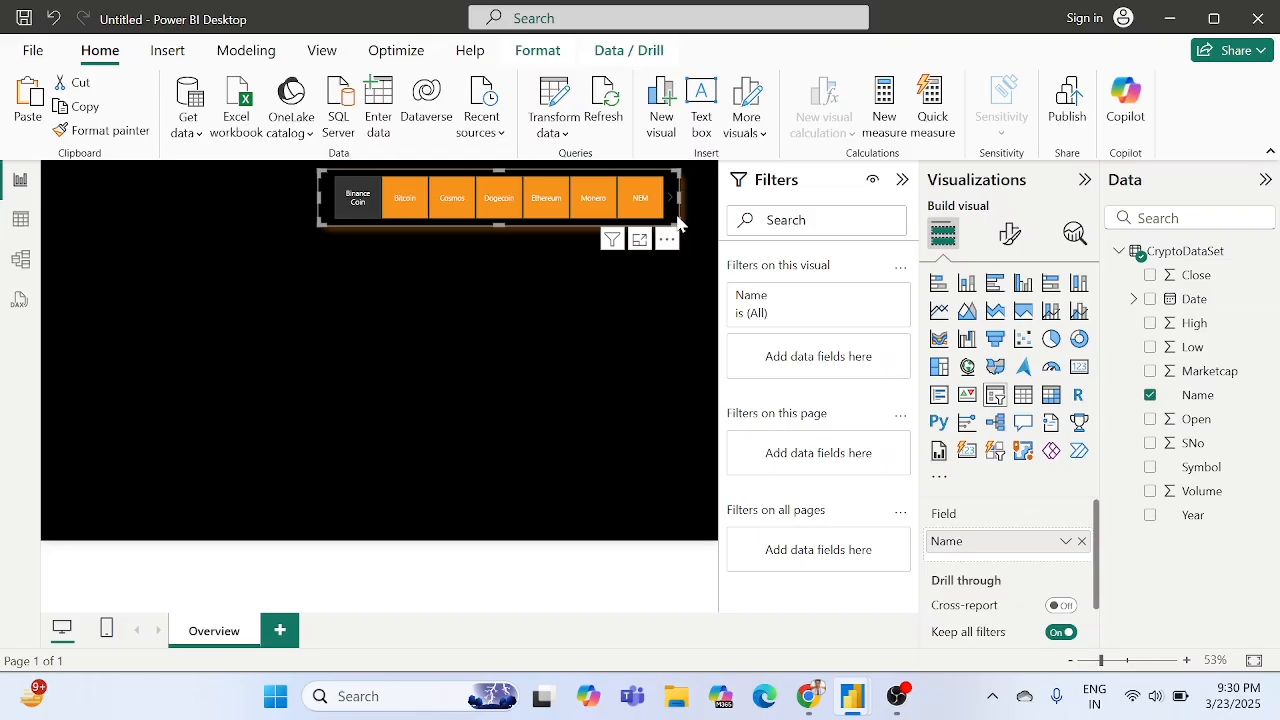
pyautogui.click(488, 290)
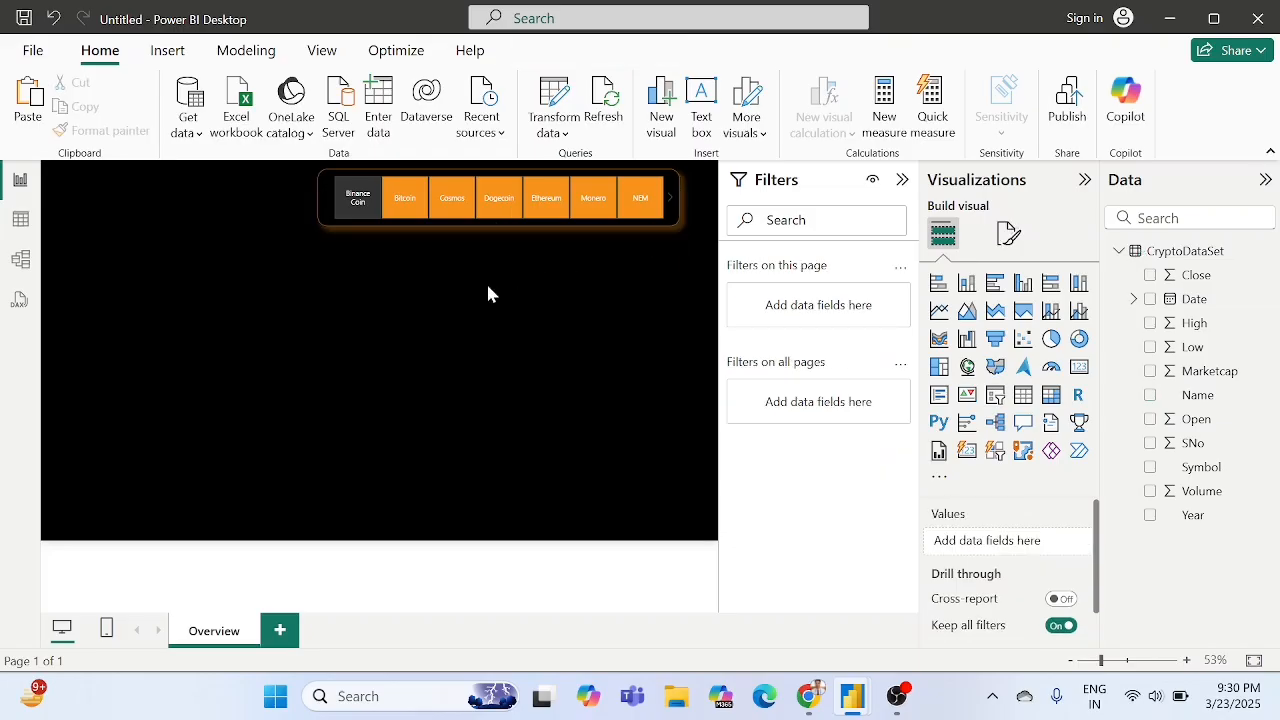
pyautogui.hotkey('ctrl', 'v')
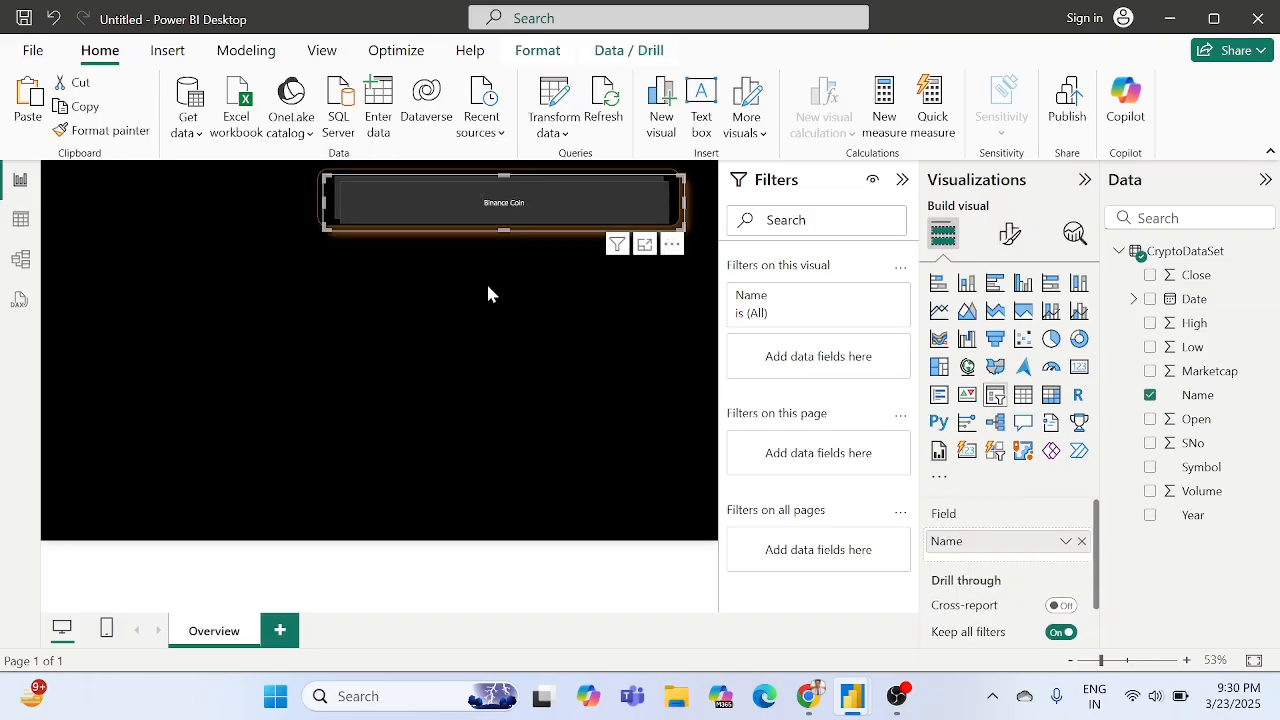
pyautogui.hotkey('ctrl', 'z')
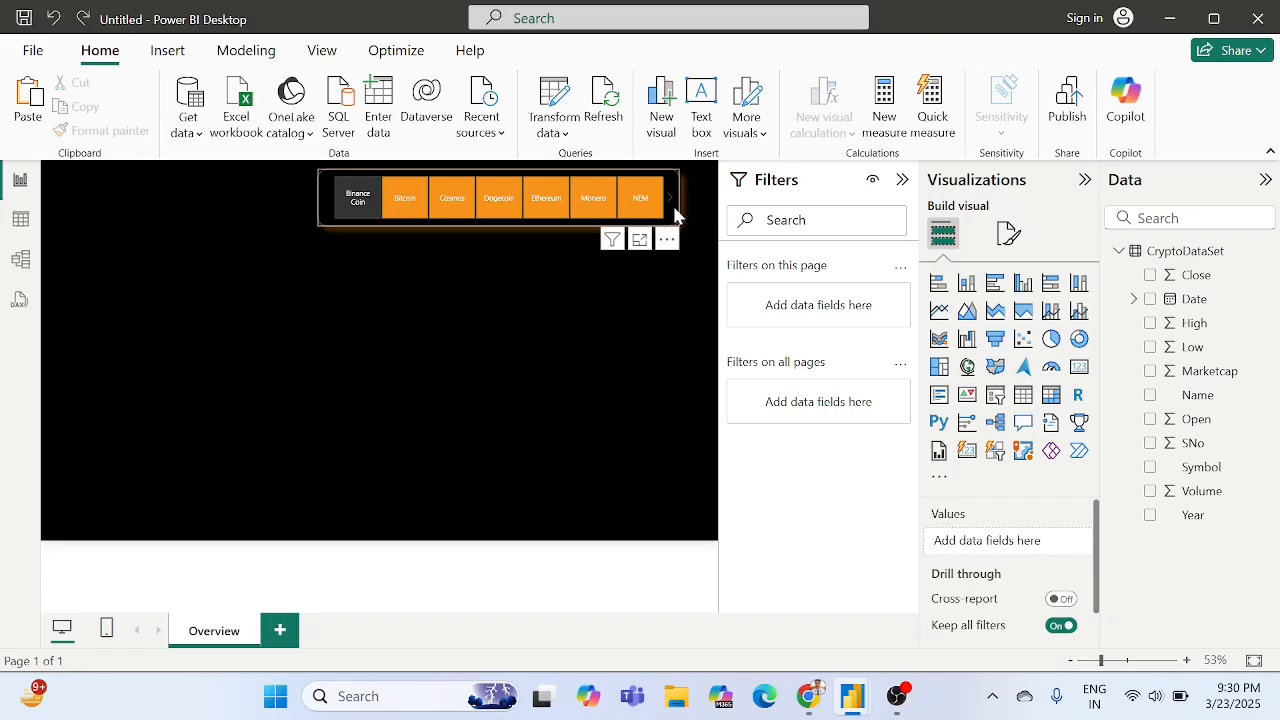
# Turn off single select in the Name slicer's selection settings and reselect the slicer on the page.
pyautogui.click(677, 215)
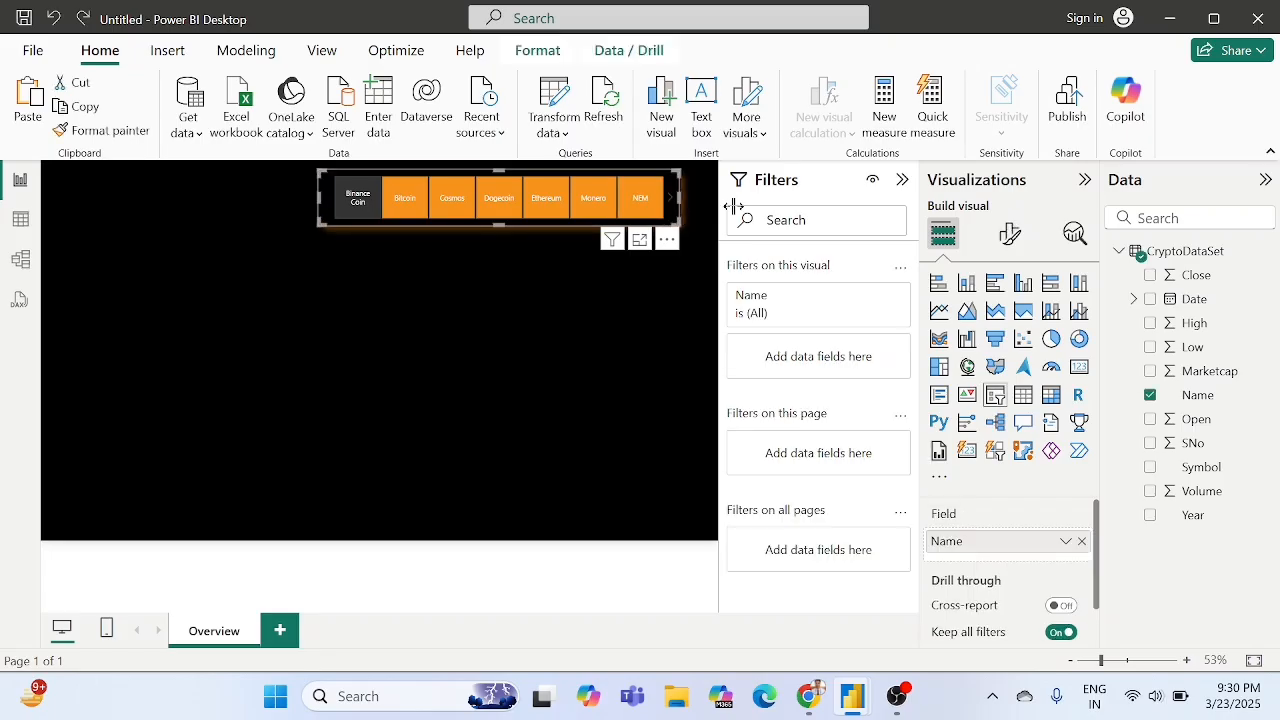
pyautogui.click(1008, 233)
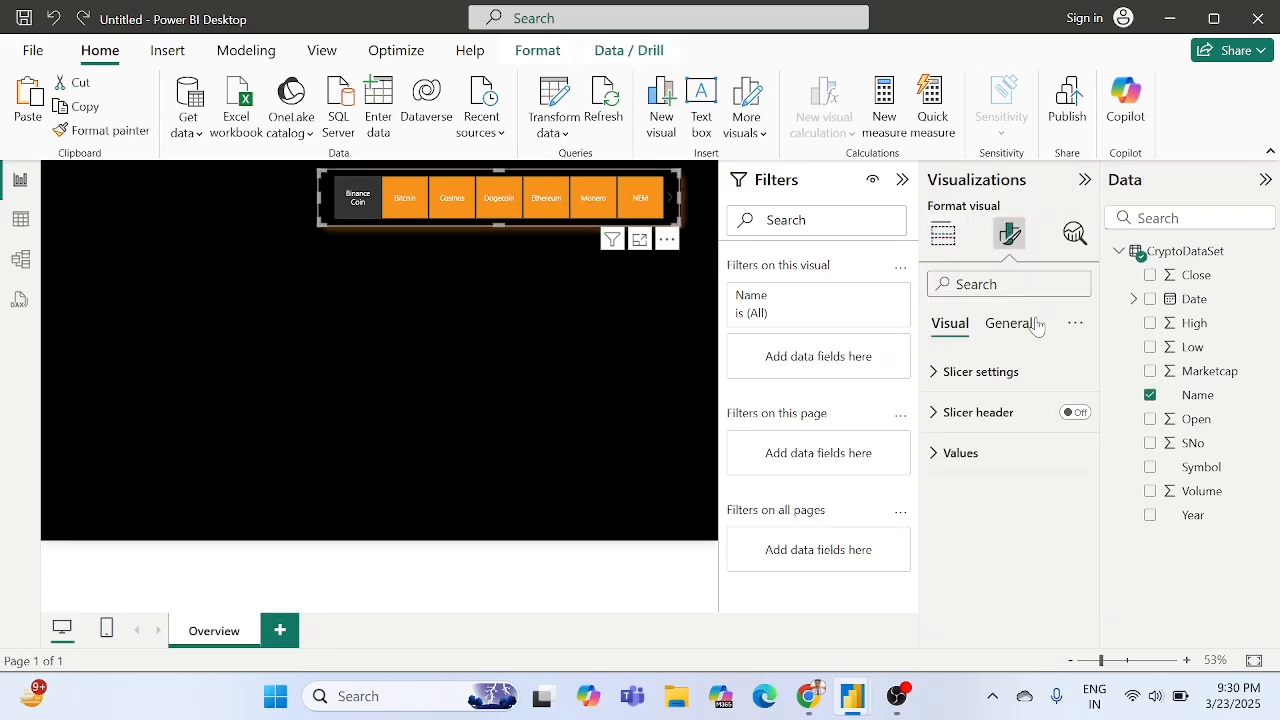
pyautogui.click(967, 380)
pyautogui.scroll(-1, 967, 381)
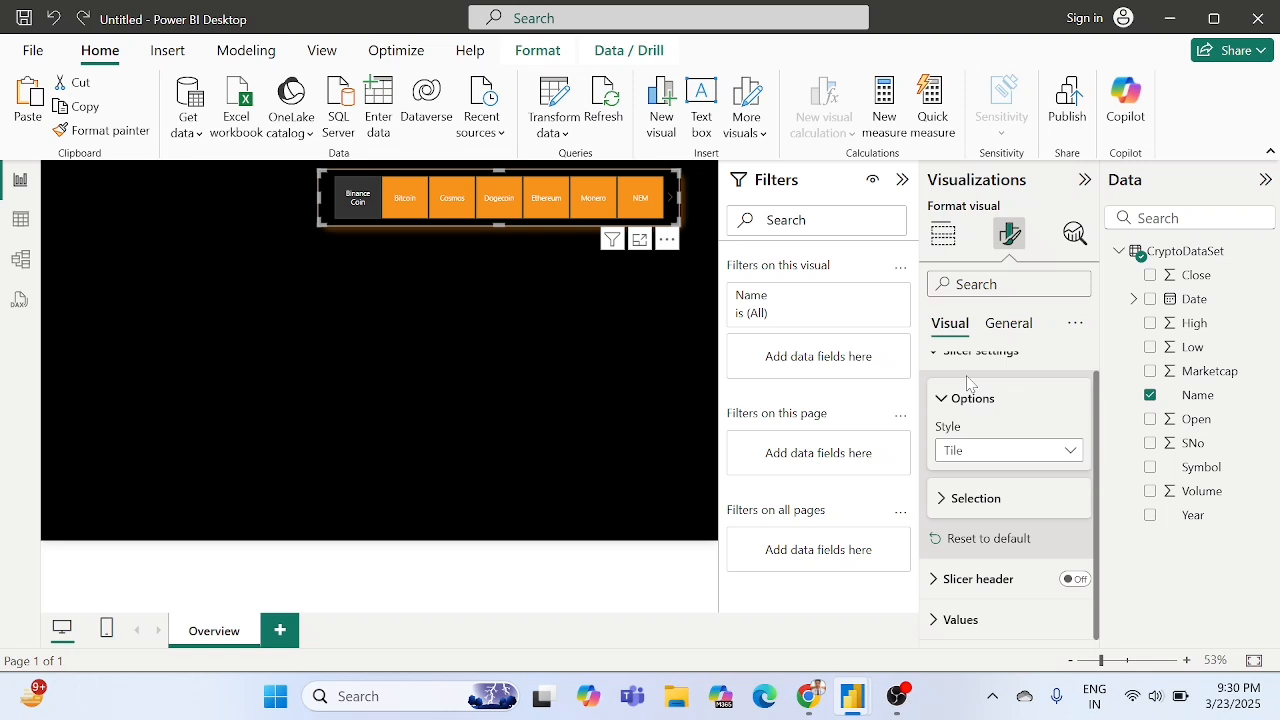
pyautogui.click(972, 498)
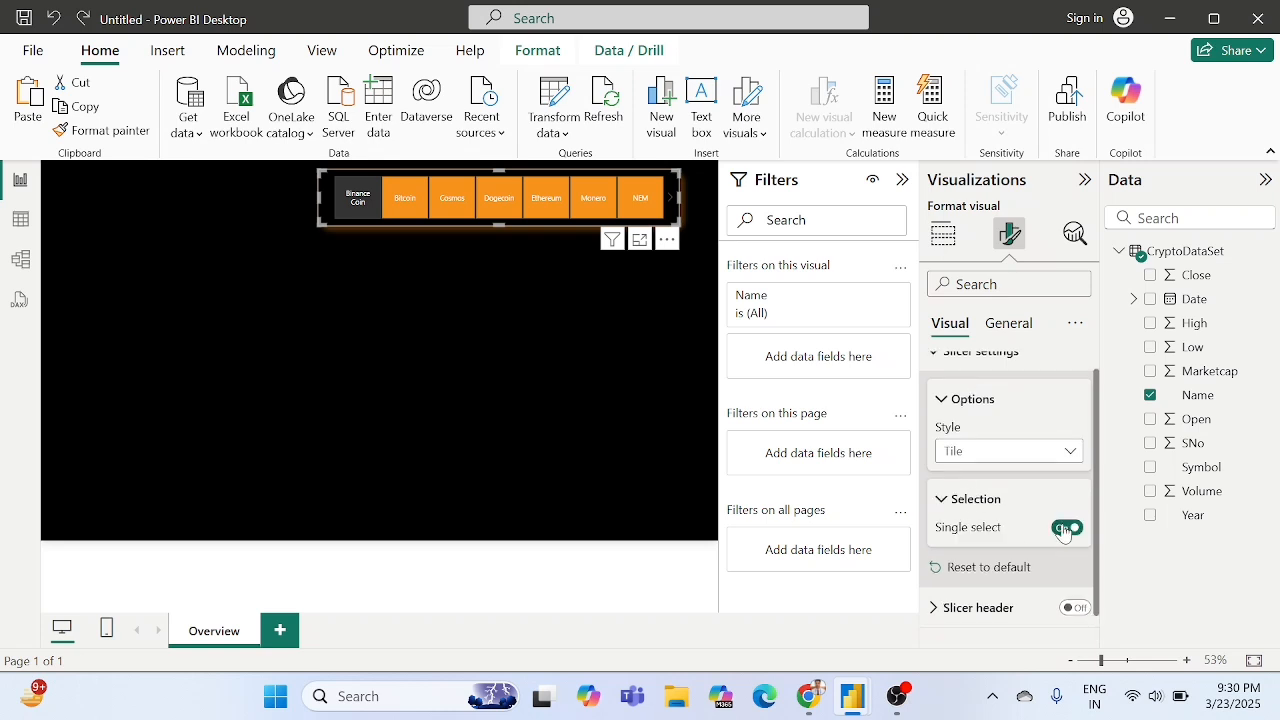
pyautogui.click(1067, 528)
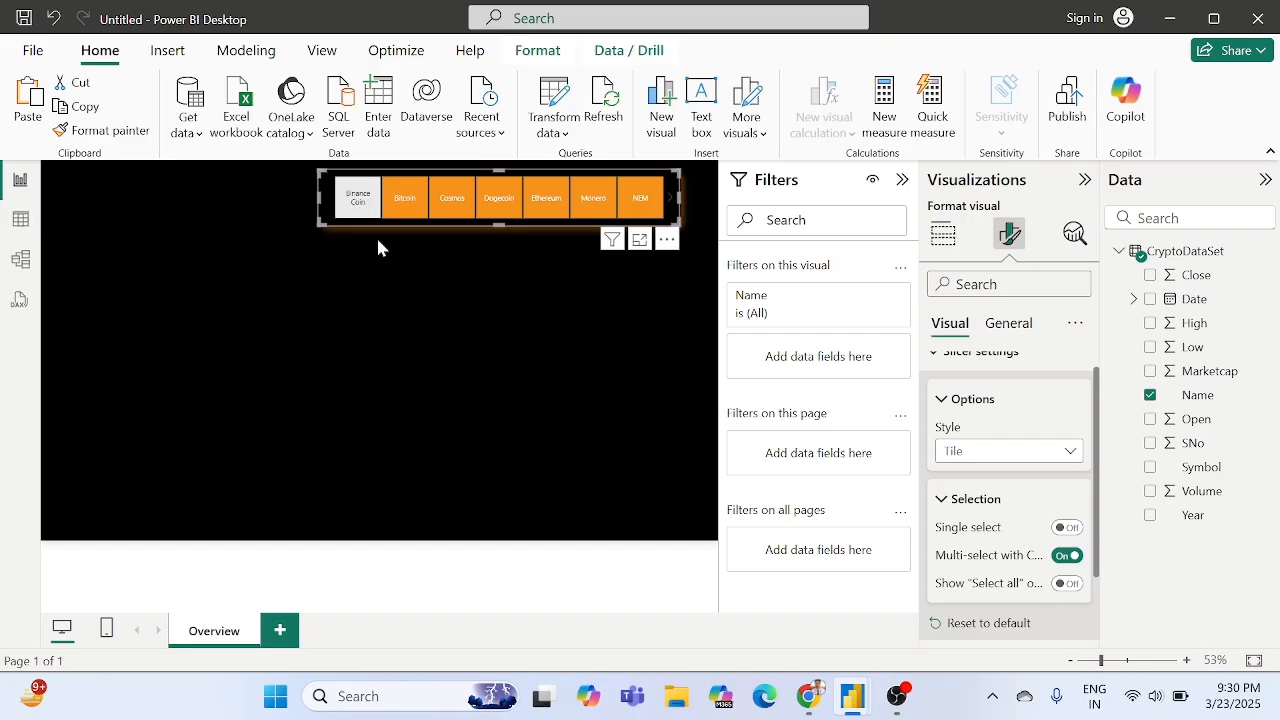
pyautogui.click(400, 291)
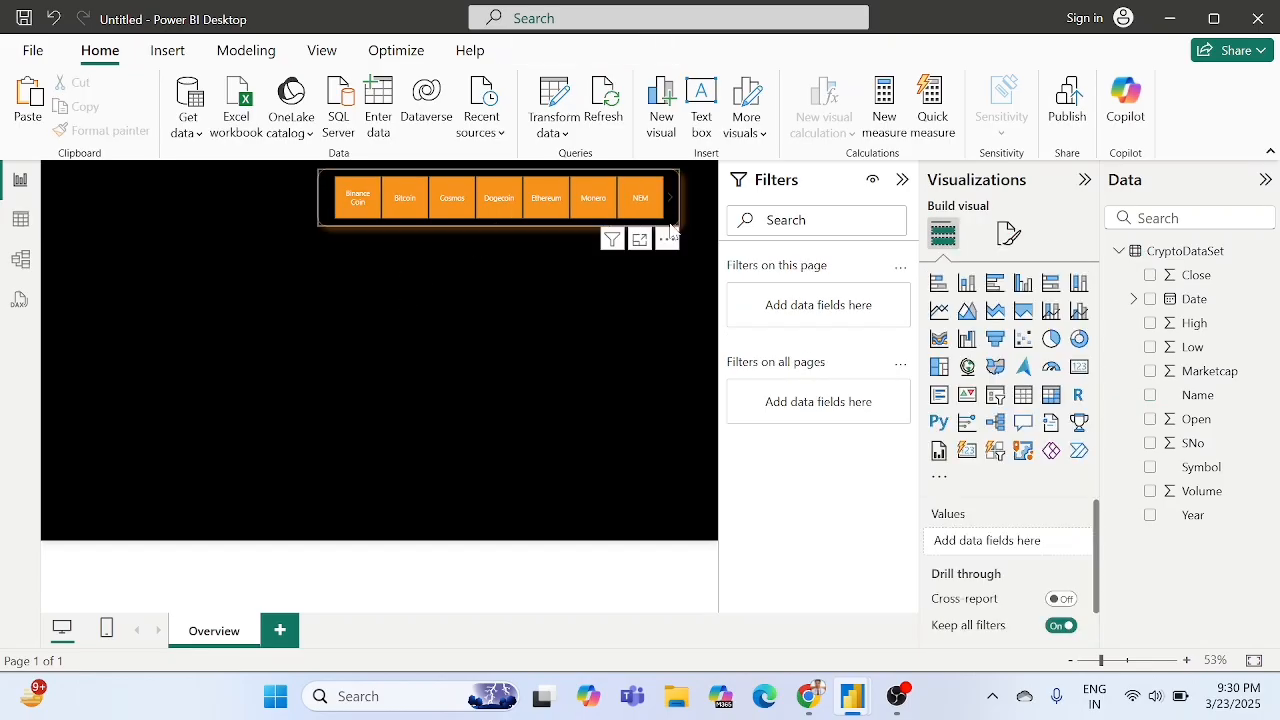
pyautogui.click(671, 230)
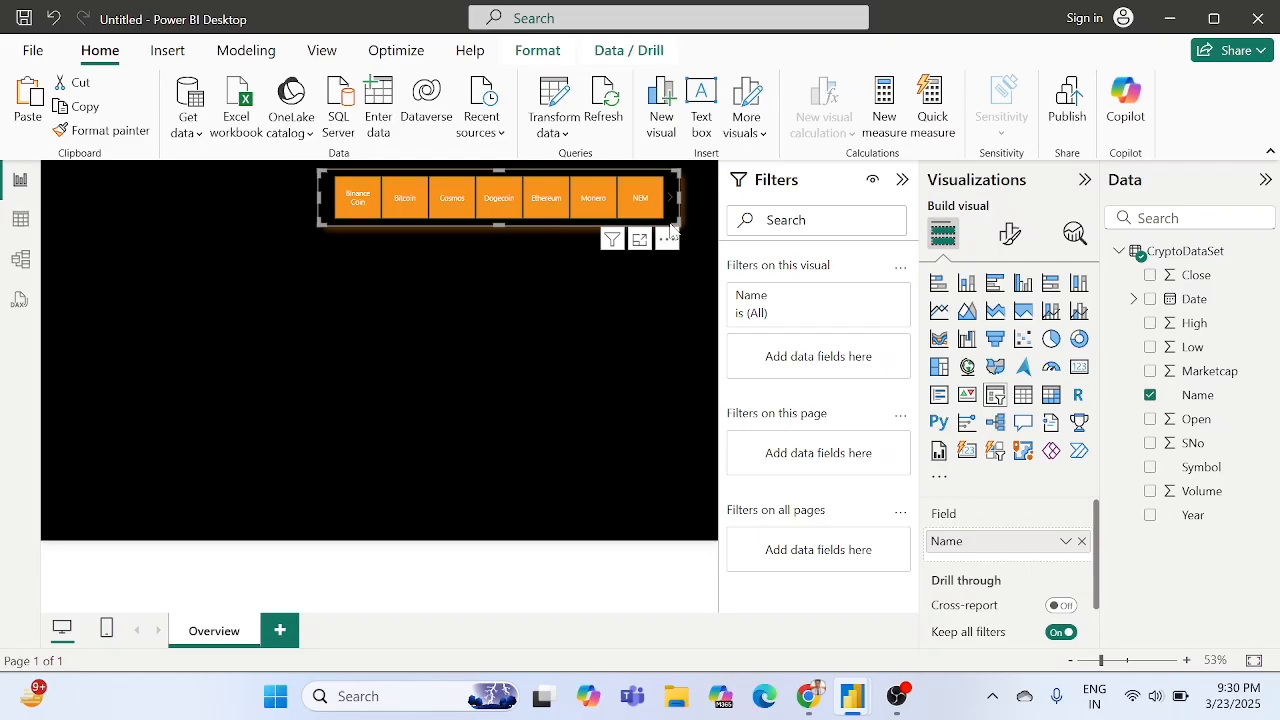
# Paste a copy of the coin name slicer onto the page and place it just below the original.
pyautogui.click(447, 285)
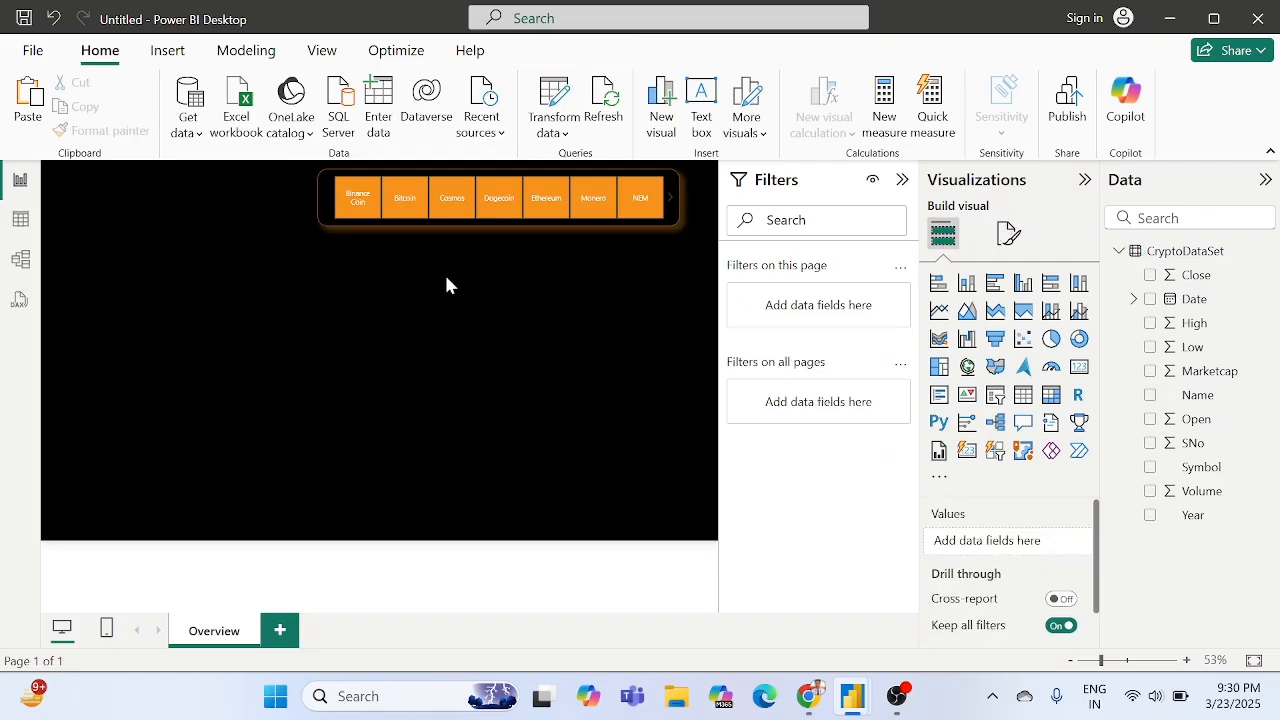
pyautogui.hotkey('ctrl', 'v')
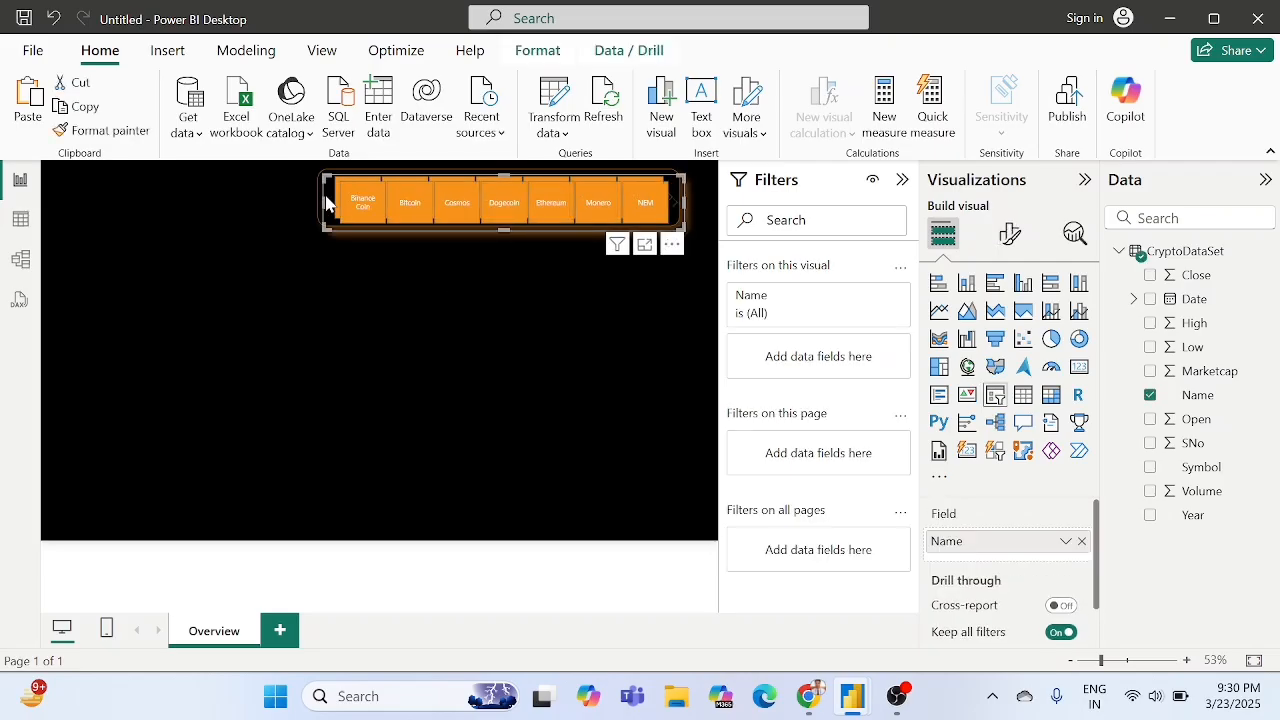
pyautogui.moveTo(326, 200); pyautogui.dragTo(312, 271)
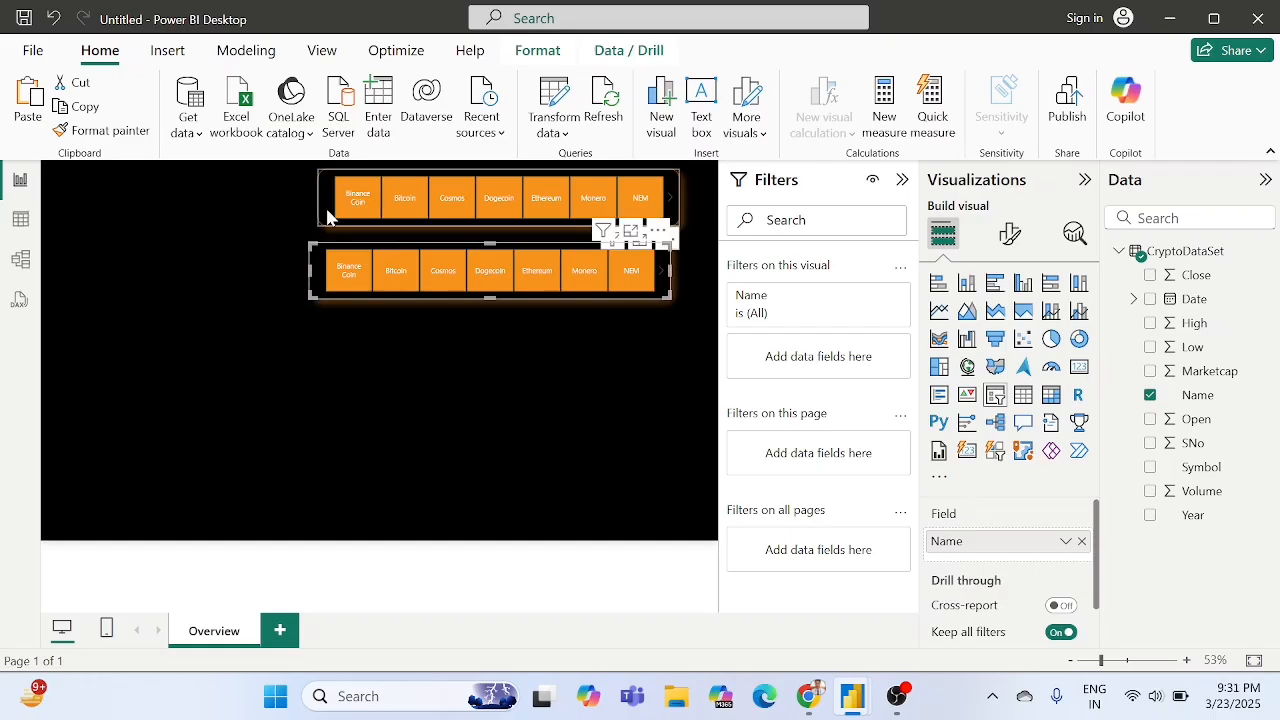
# Turn on single select in the slicer settings of the upper coin name slicer.
pyautogui.click(328, 217)
pyautogui.click(1008, 233)
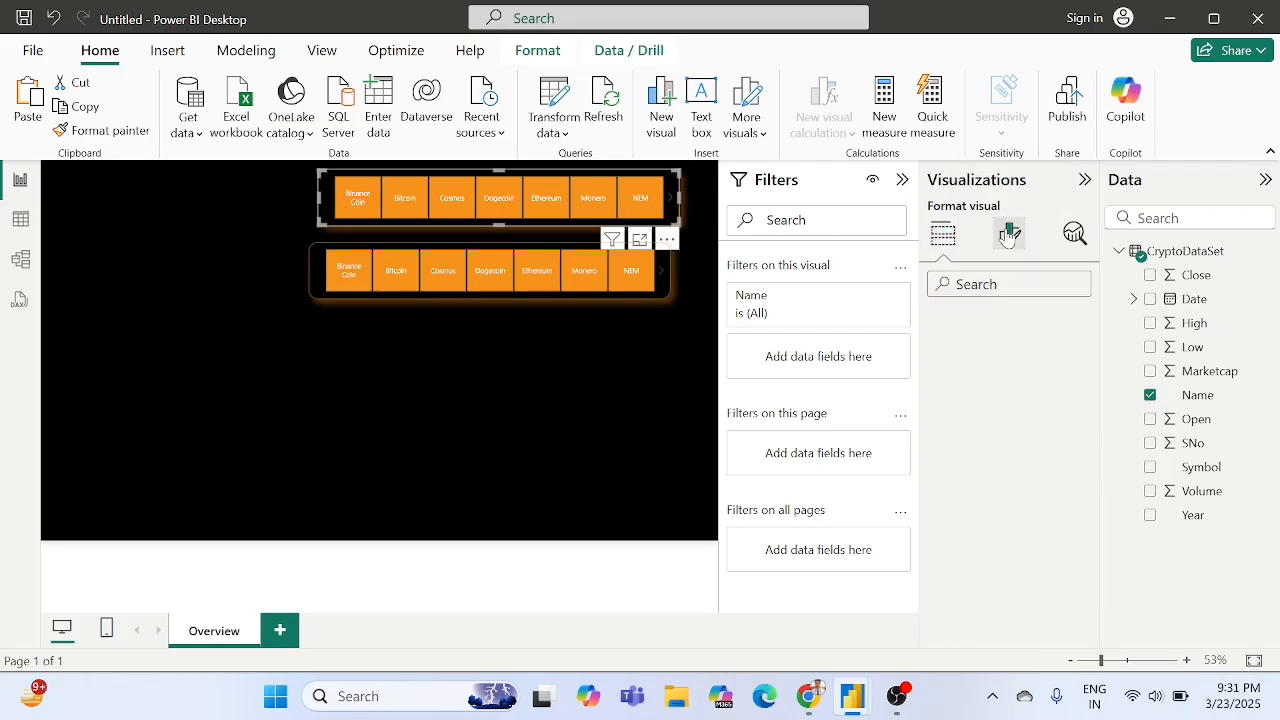
pyautogui.click(983, 372)
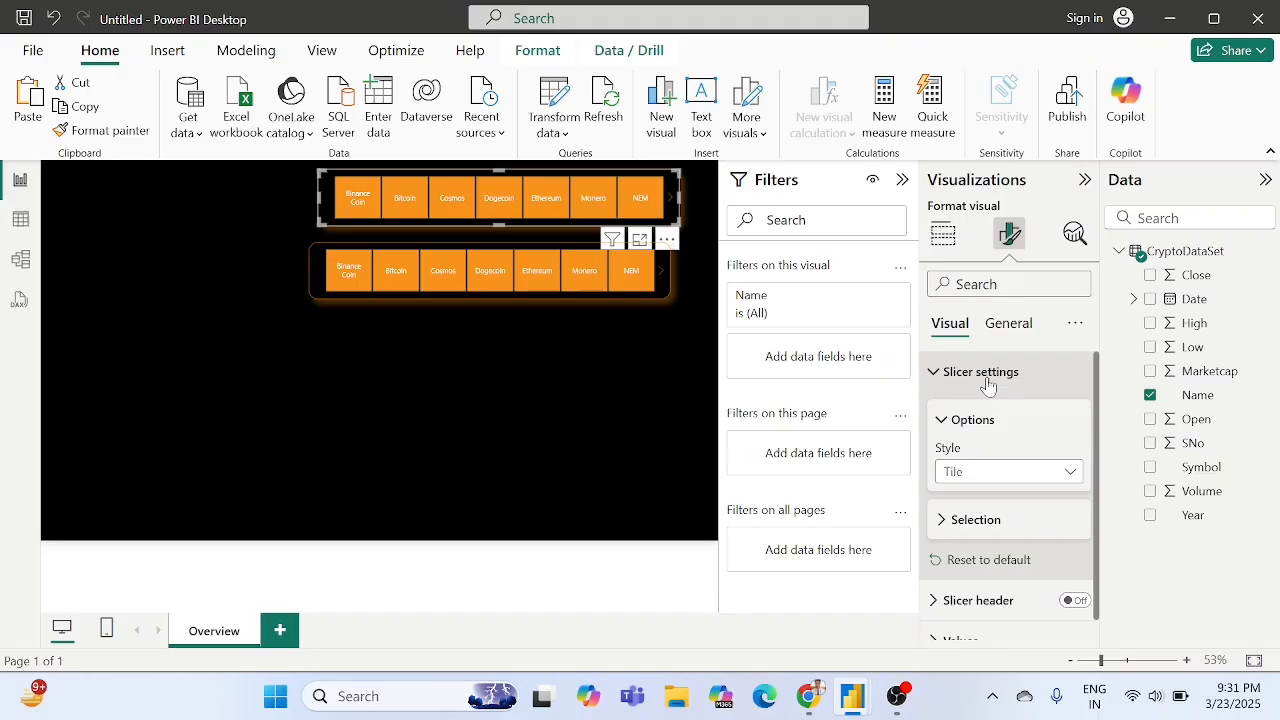
pyautogui.click(991, 523)
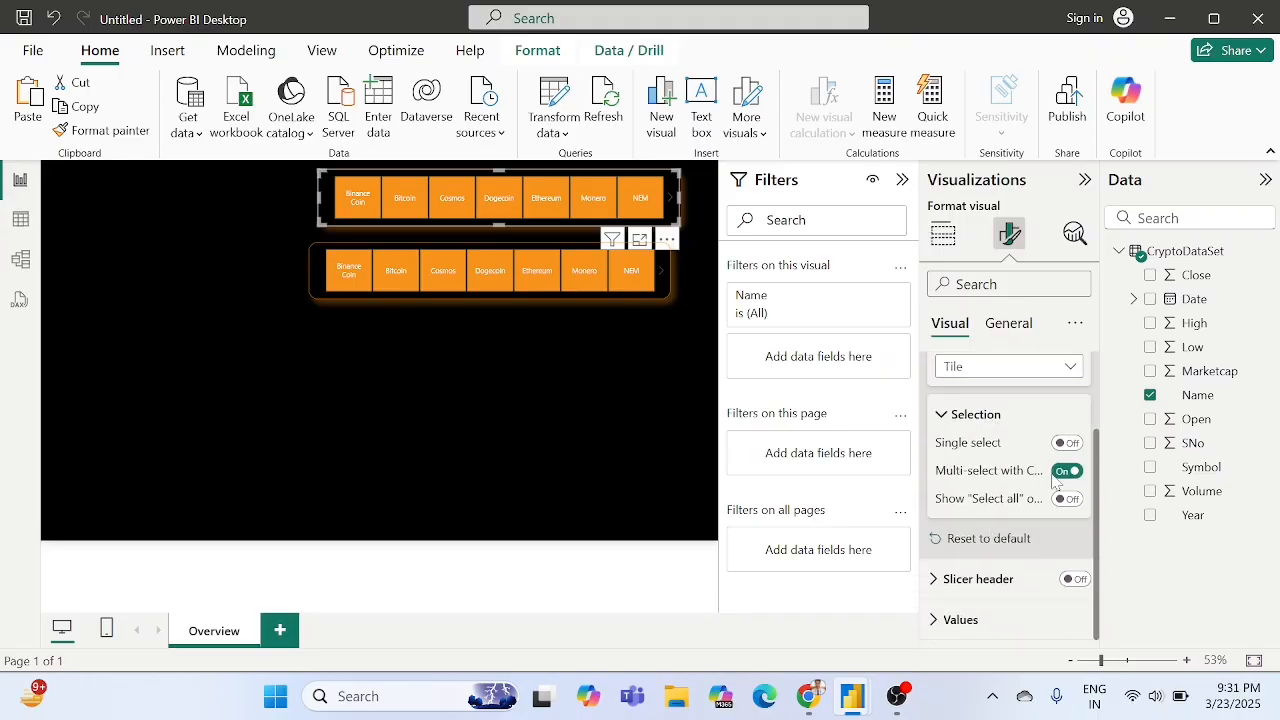
pyautogui.click(1066, 443)
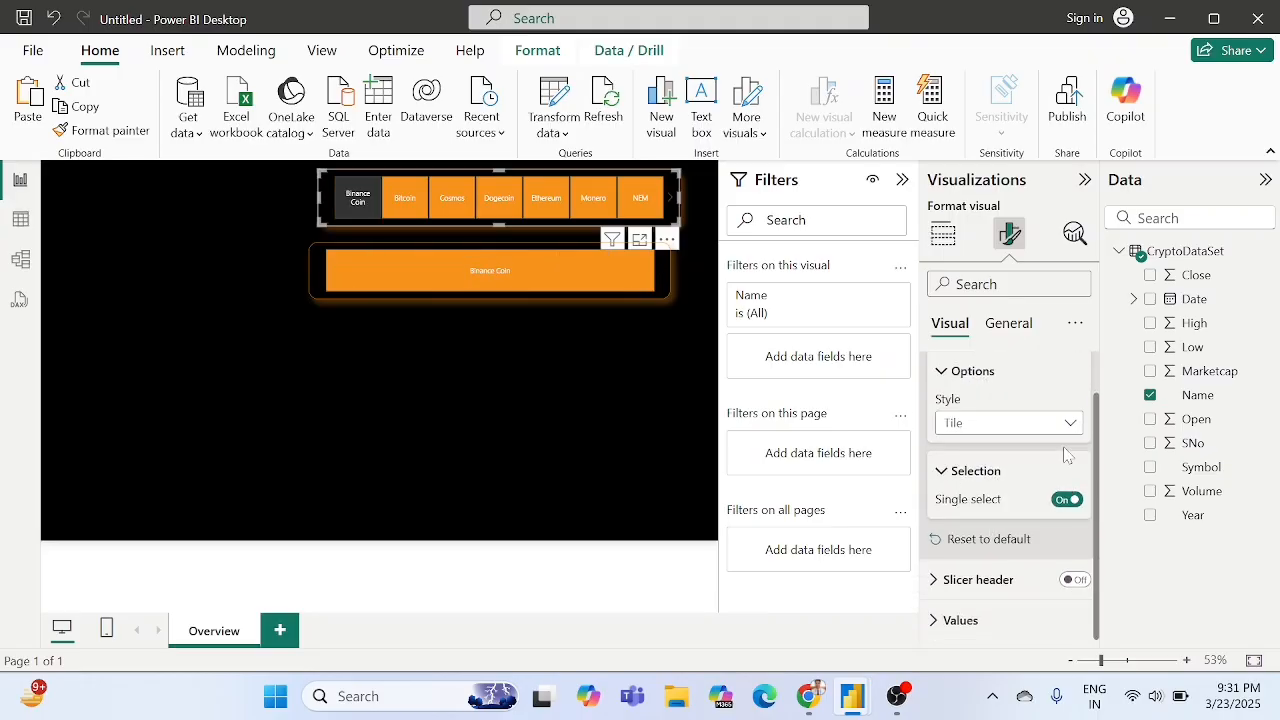
pyautogui.click(381, 351)
pyautogui.click(313, 285)
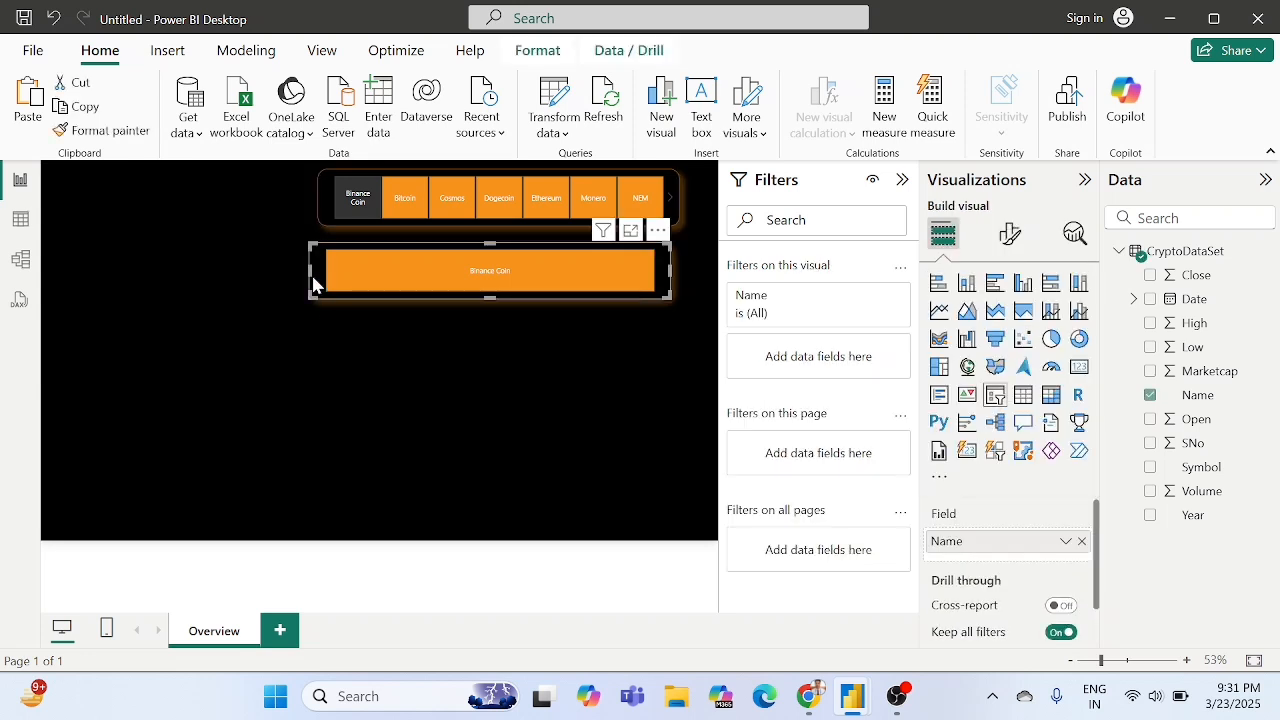
pyautogui.click(407, 194)
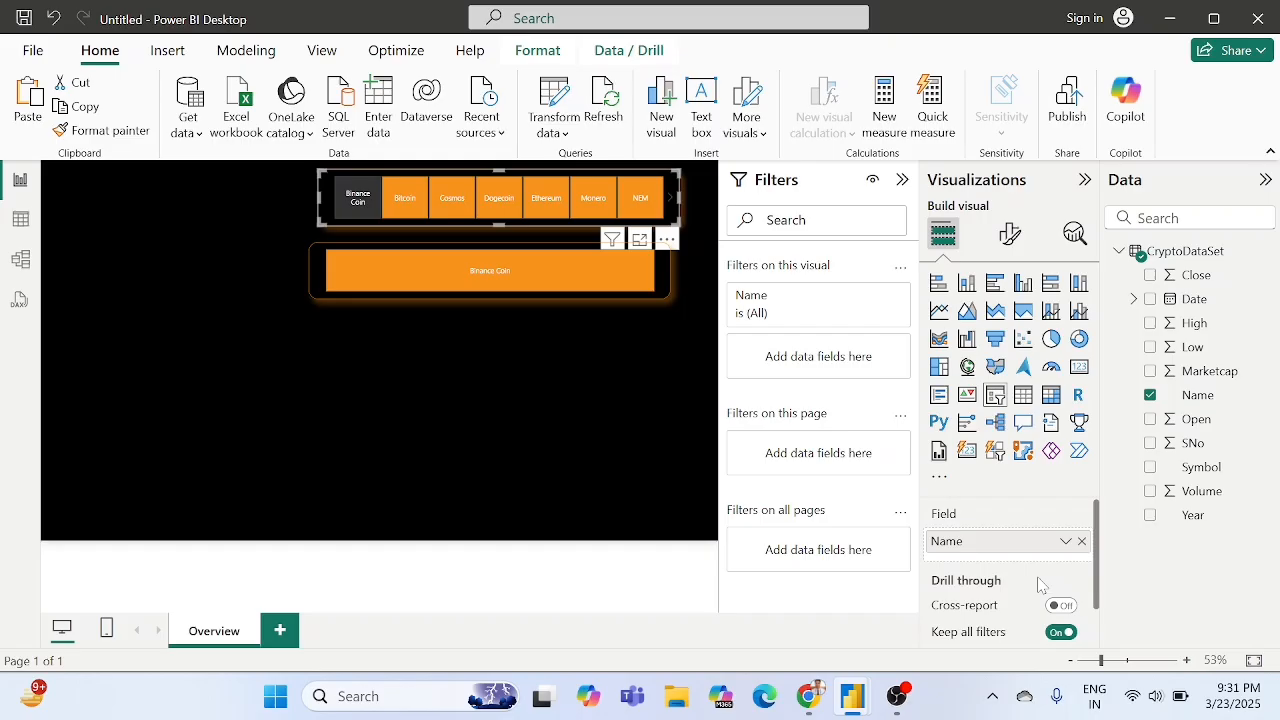
pyautogui.click(1081, 541)
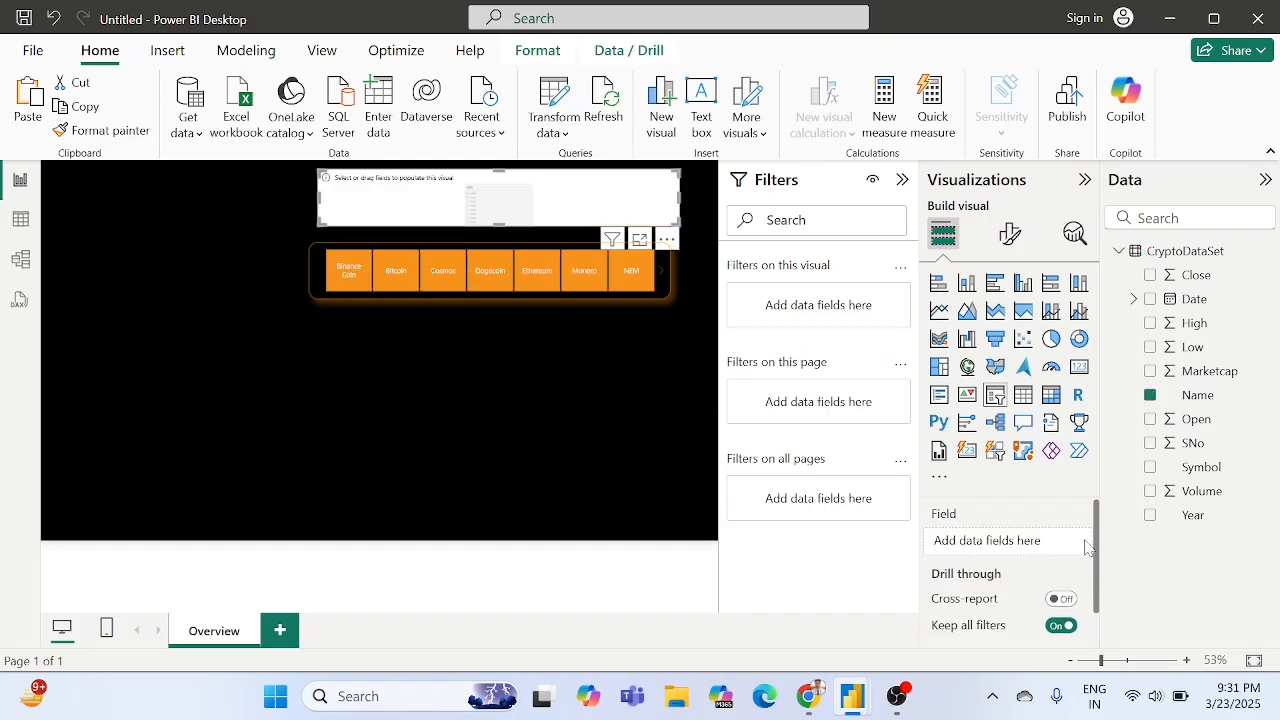
pyautogui.moveTo(1192, 515); pyautogui.dragTo(1000, 545)
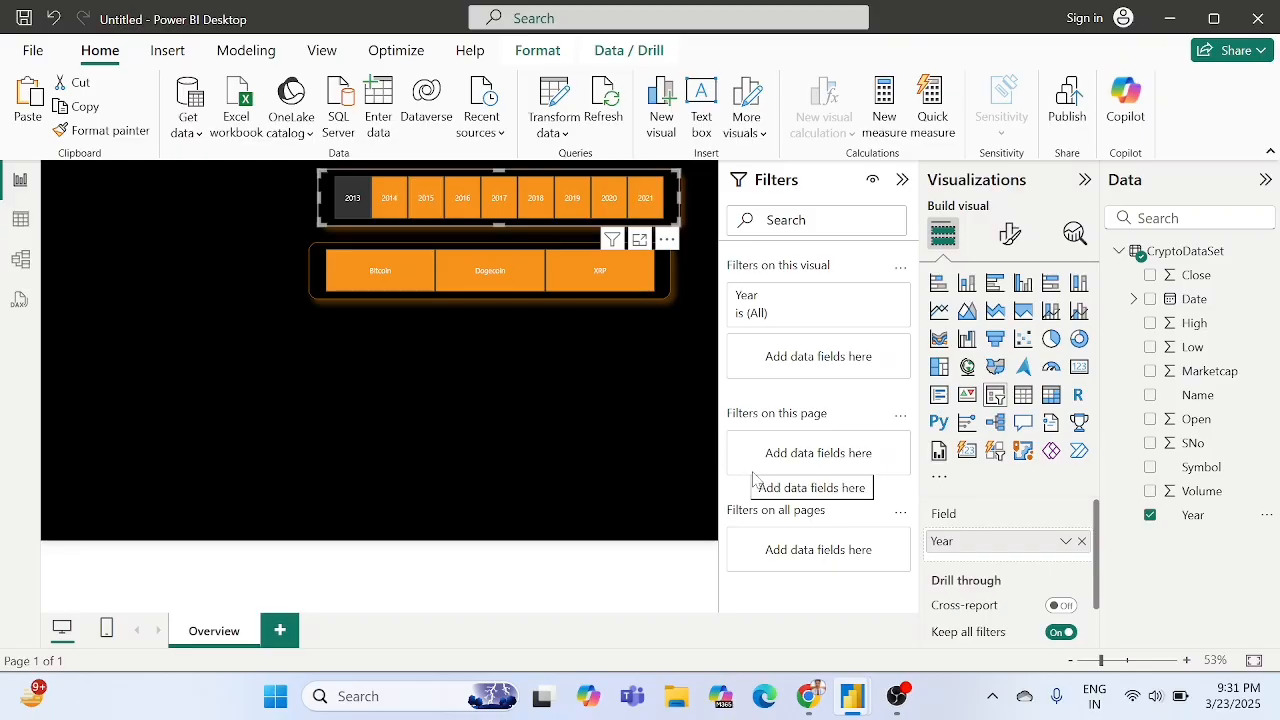
pyautogui.hotkey('ctrl', 'z')
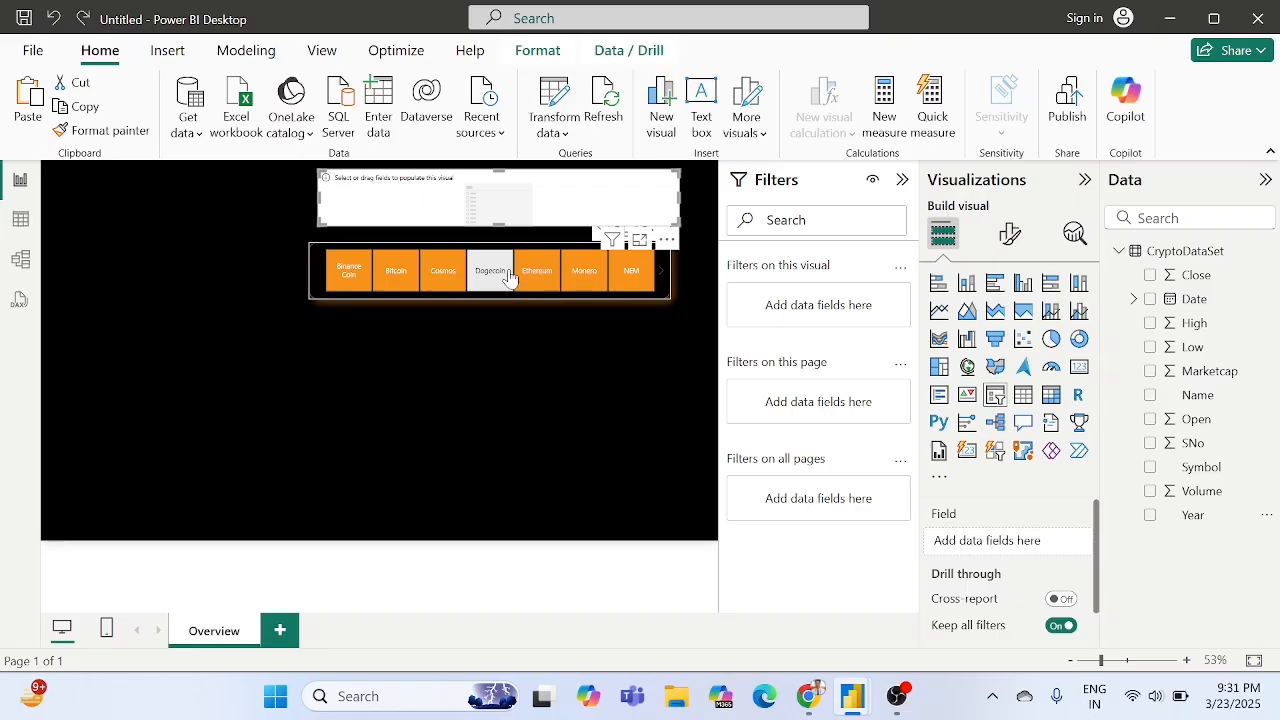
pyautogui.hotkey('ctrl', 'z')
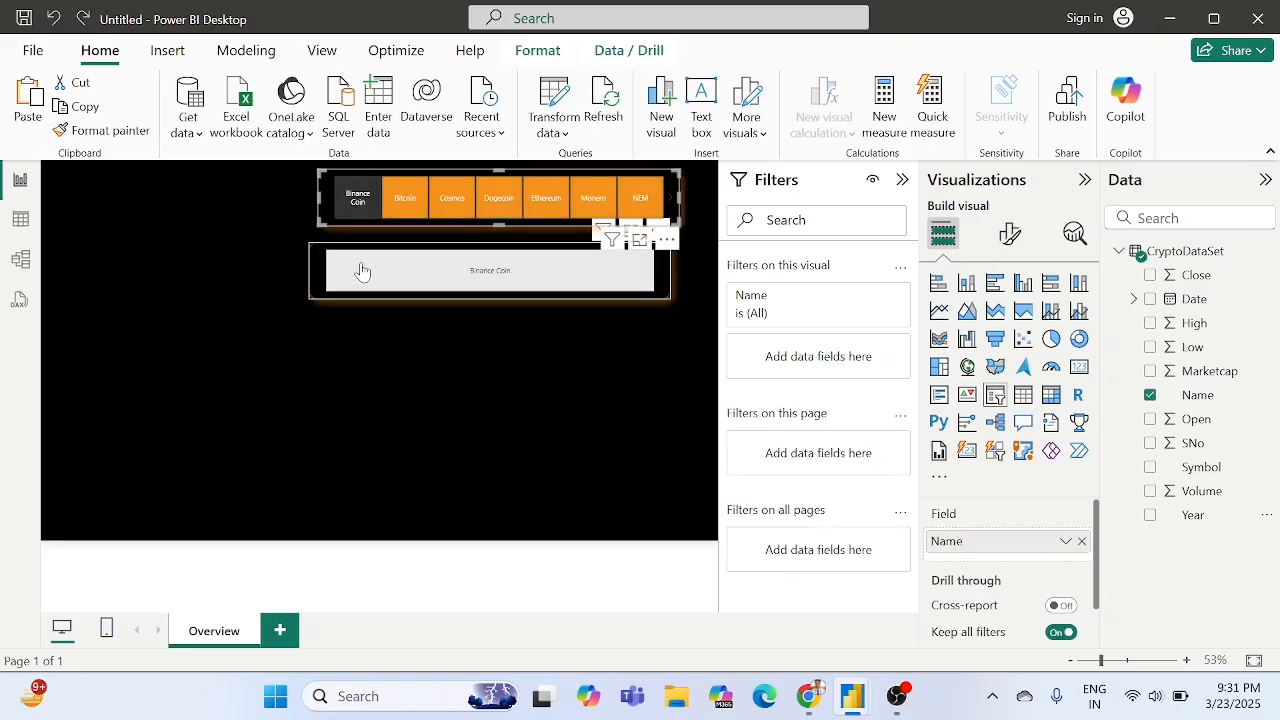
# Replace the Name field of the lower slicer with the Year field.
pyautogui.click(320, 268)
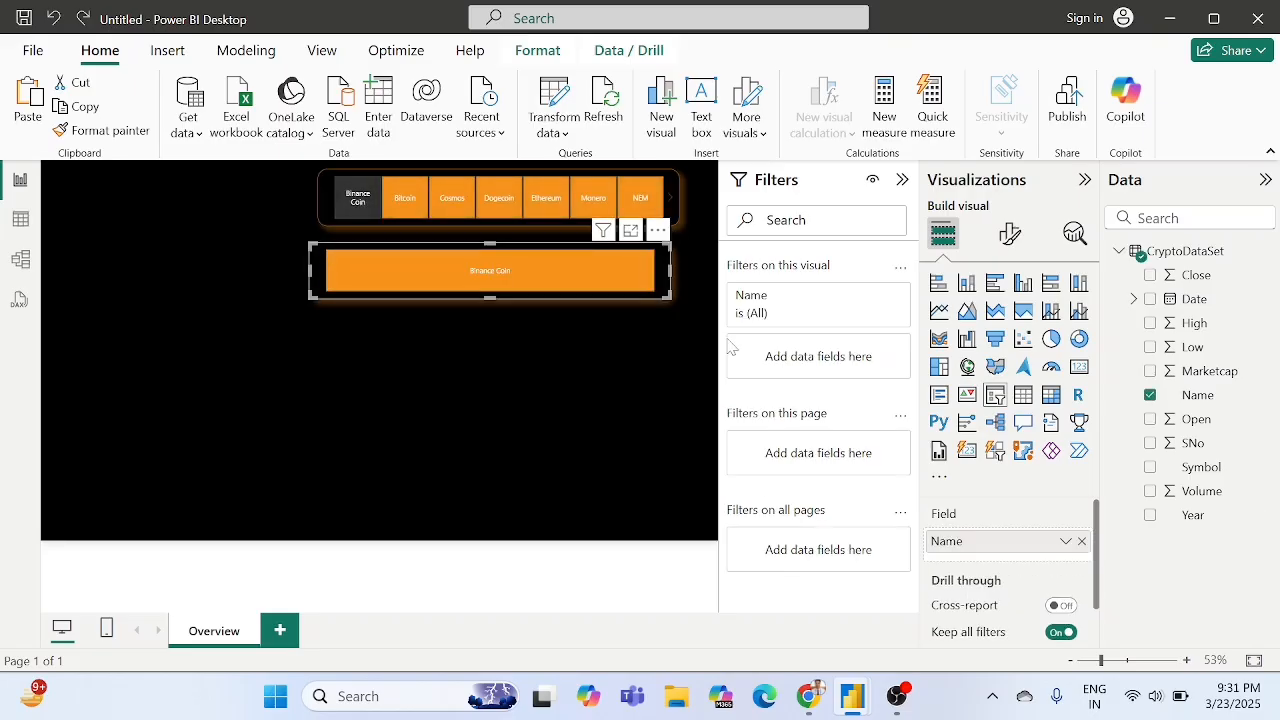
pyautogui.click(1081, 542)
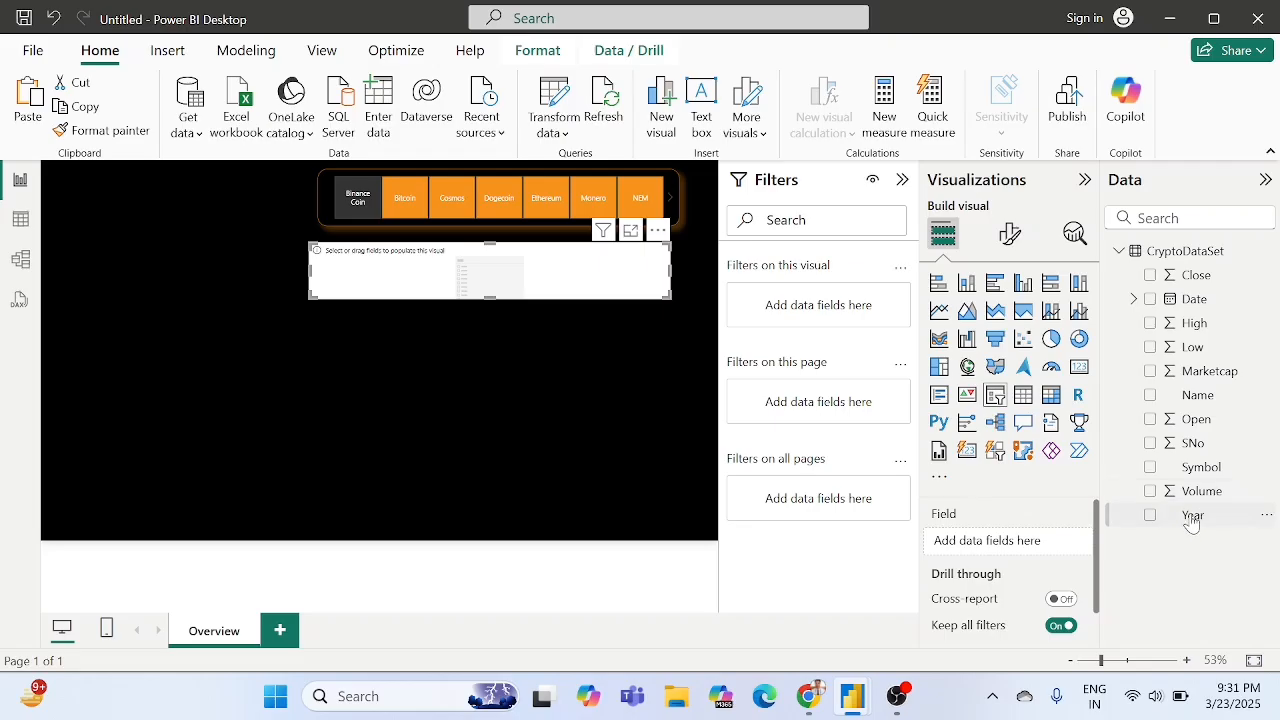
pyautogui.moveTo(1190, 519); pyautogui.dragTo(990, 542)
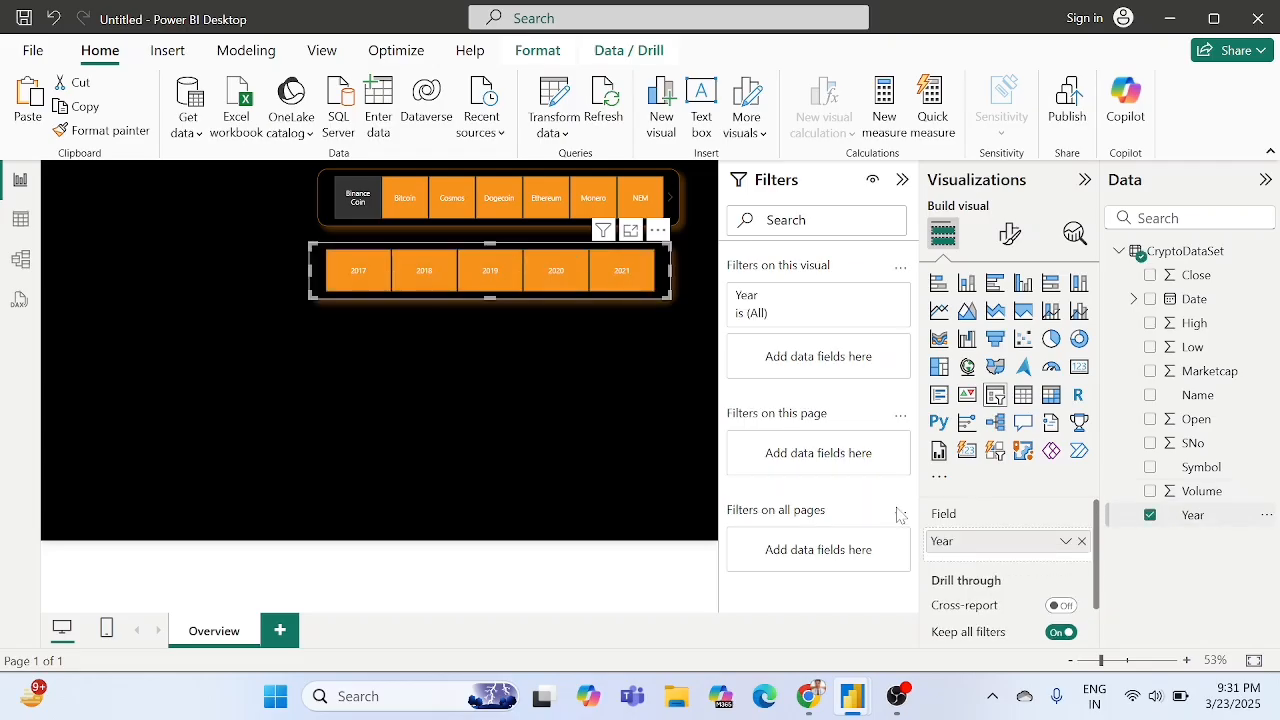
pyautogui.click(503, 336)
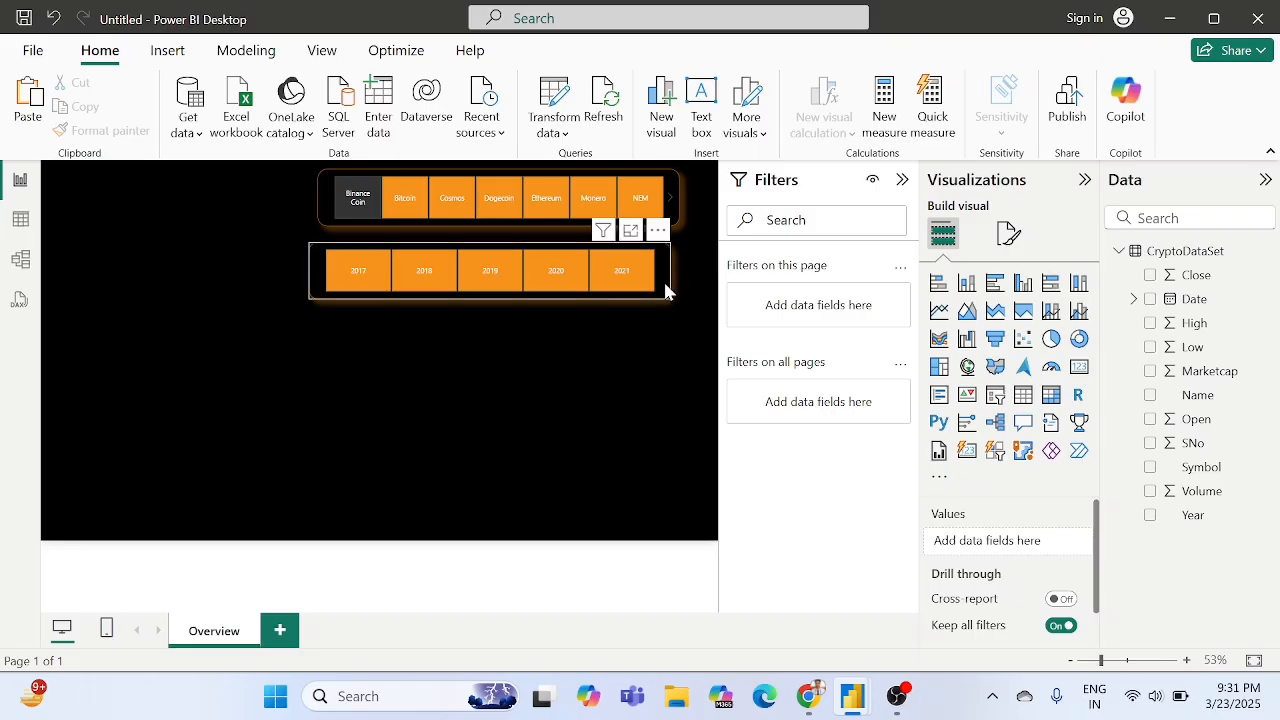
# Shift the year slicer aside and resize the coin name slicer so that it extends further left and fits eight coin tiles.
pyautogui.moveTo(672, 289); pyautogui.dragTo(610, 295)
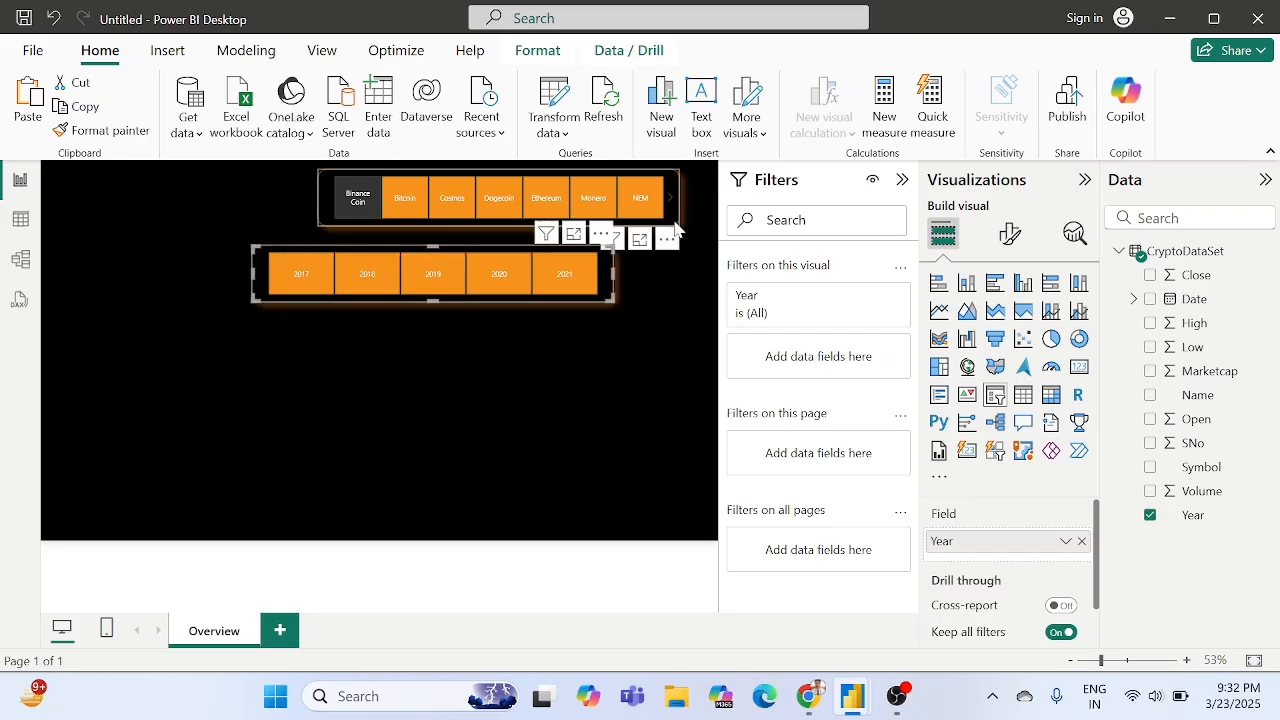
pyautogui.moveTo(676, 228); pyautogui.dragTo(660, 223)
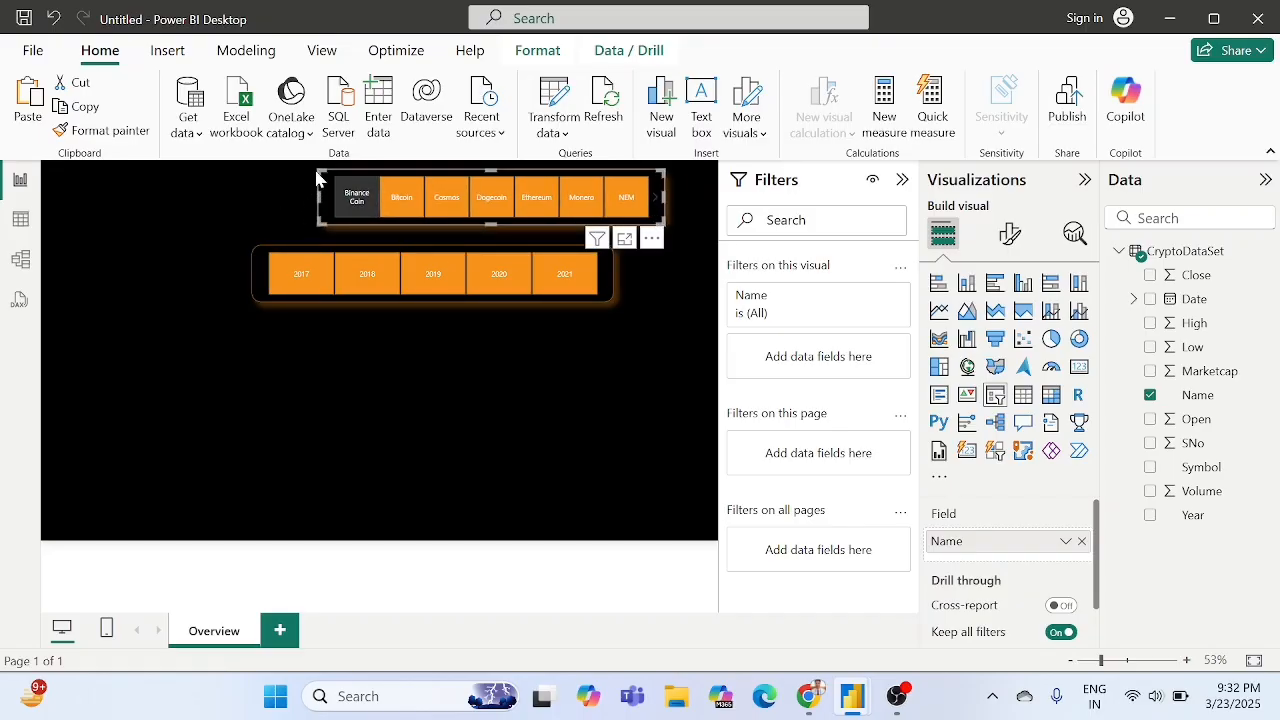
pyautogui.moveTo(319, 220); pyautogui.dragTo(283, 219)
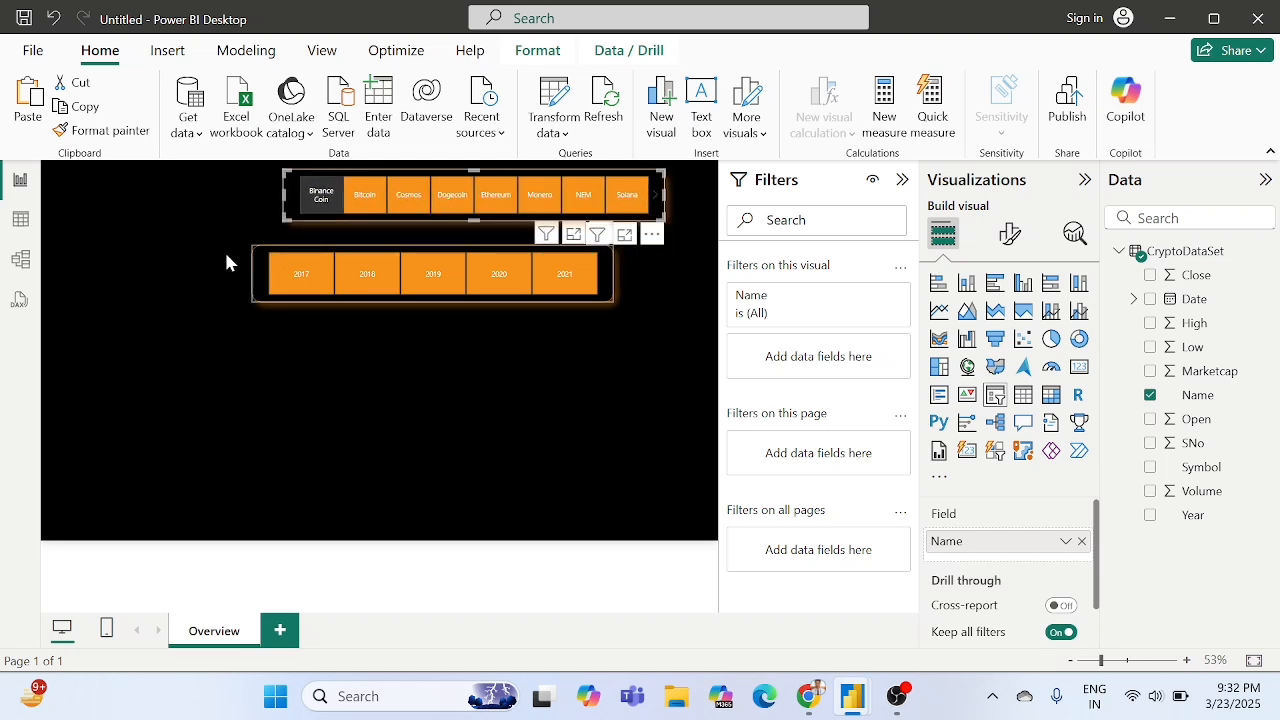
# Align the year slicer's left edge with the coin name slicer, narrow it, and nudge it up closer to that slicer.
pyautogui.moveTo(263, 264); pyautogui.dragTo(289, 257)
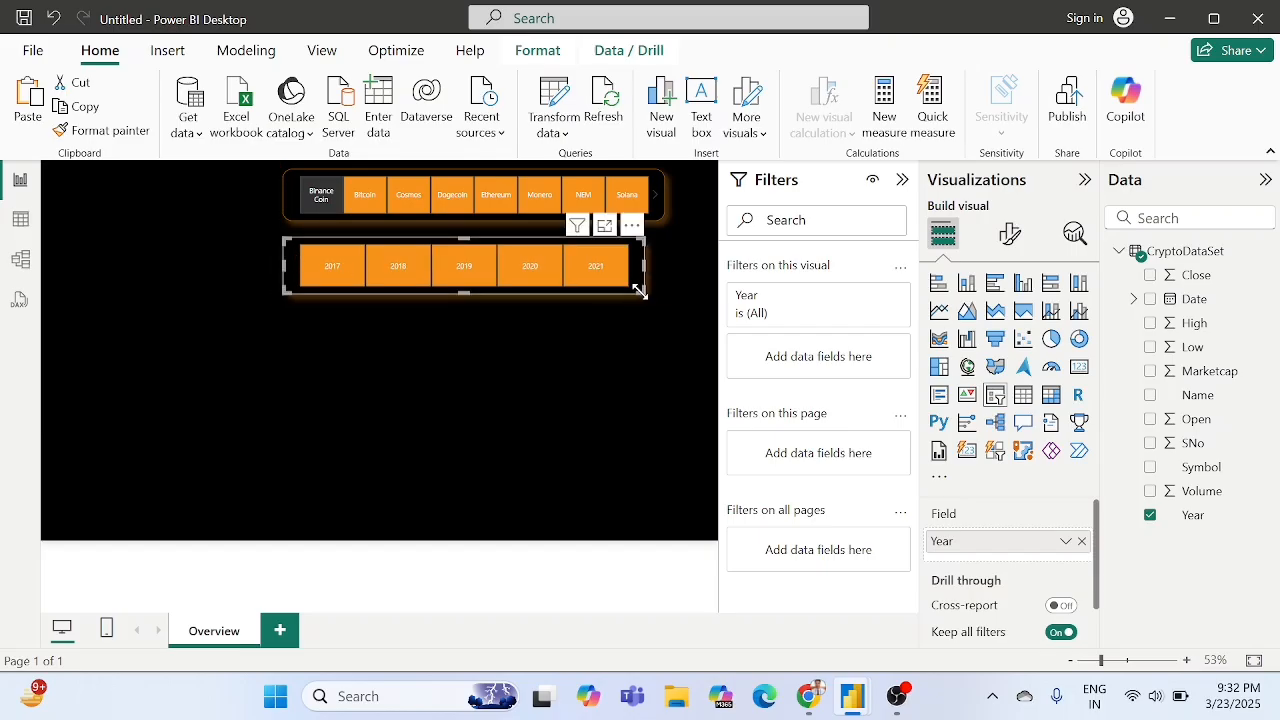
pyautogui.moveTo(639, 289); pyautogui.dragTo(582, 290)
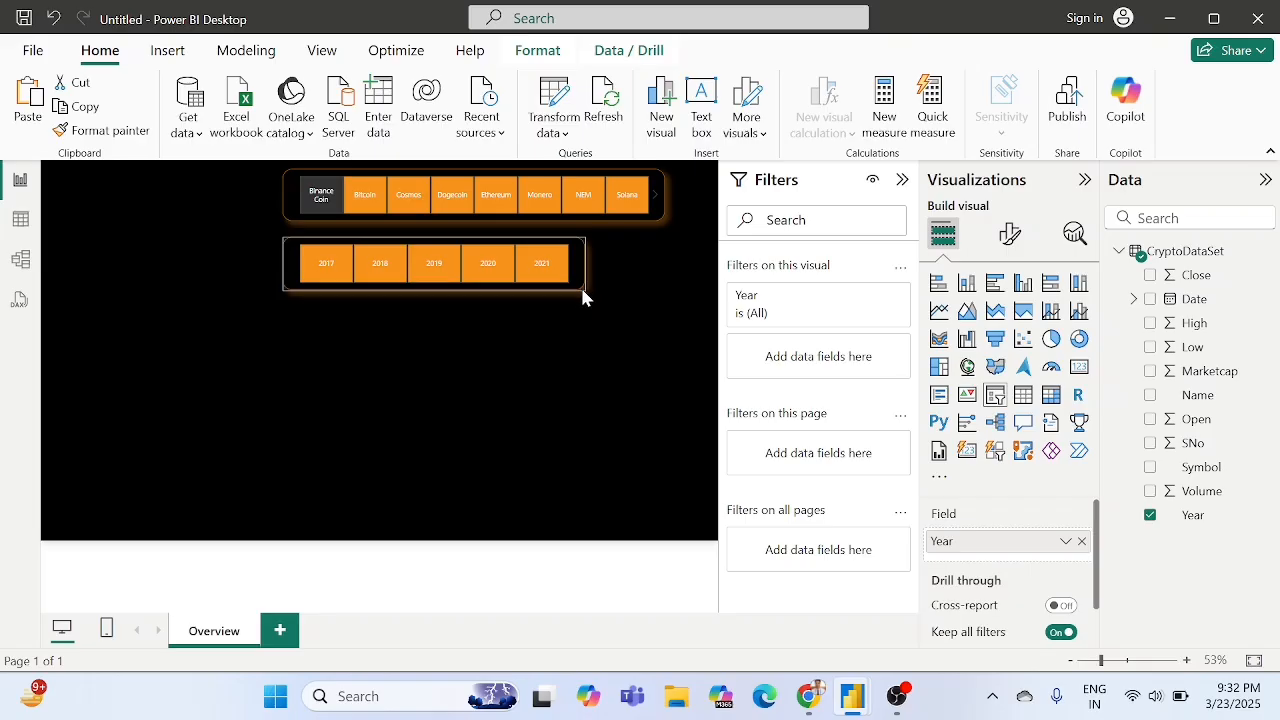
pyautogui.press('Up')
pyautogui.press('Up')
pyautogui.press('Up')
pyautogui.press('Up')
pyautogui.press('Up')
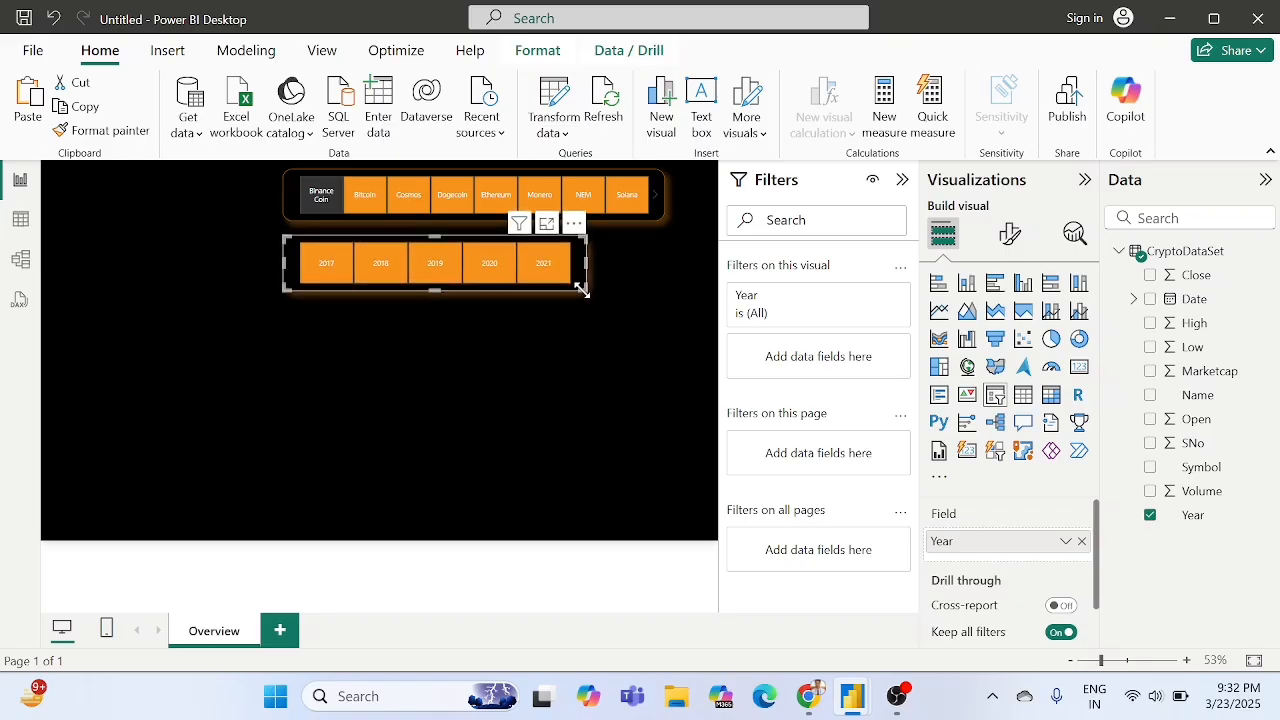
# Shrink the year slicer slightly in width and height from its lower right corner.
pyautogui.click(633, 282)
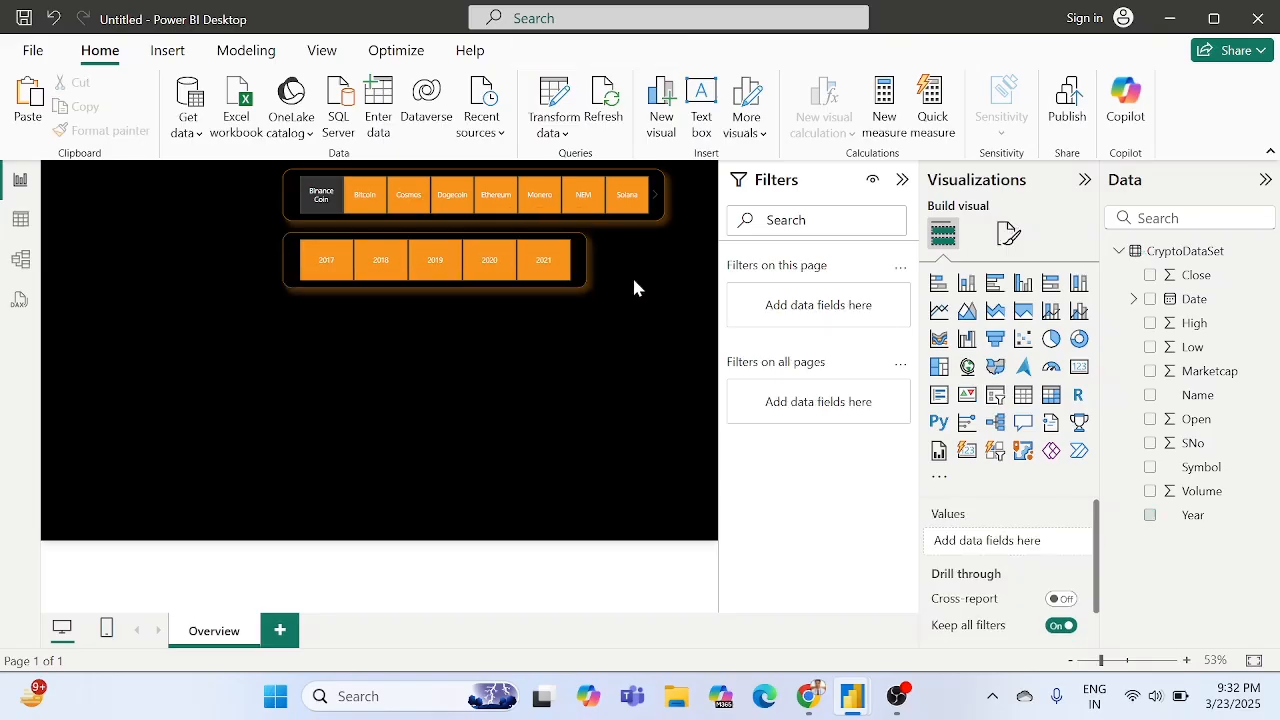
pyautogui.click(582, 276)
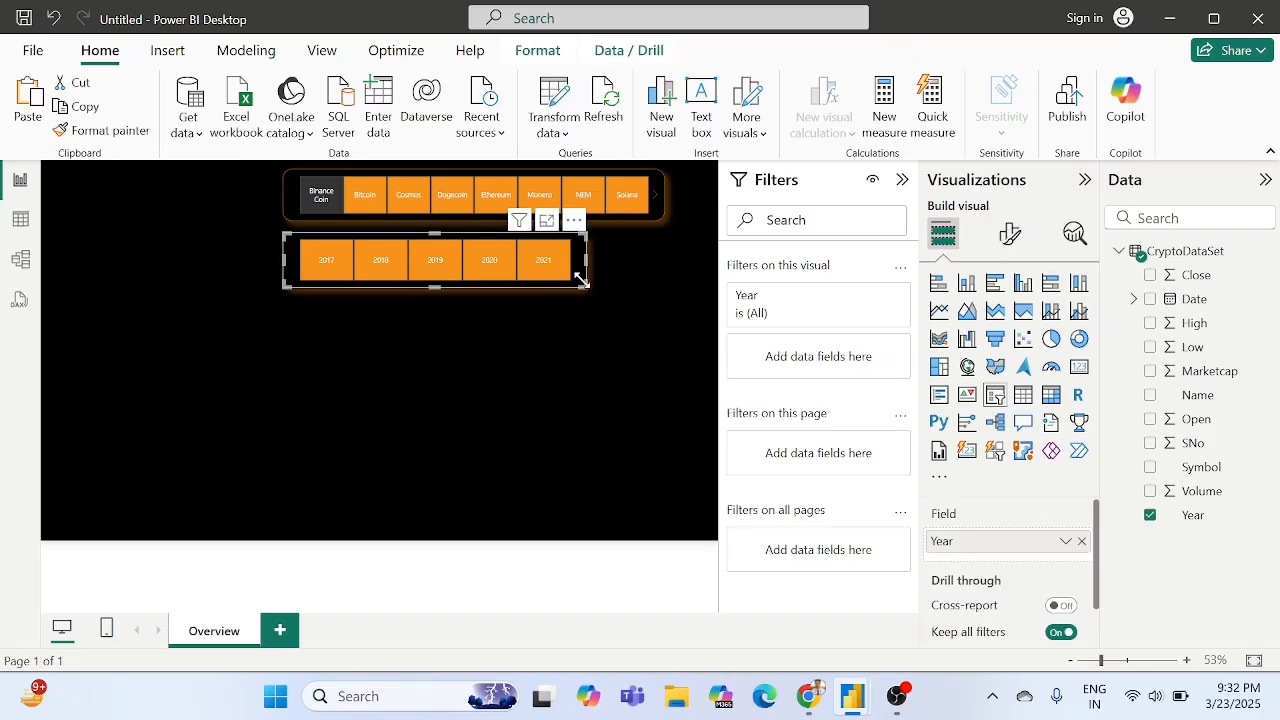
pyautogui.moveTo(580, 280); pyautogui.dragTo(571, 277)
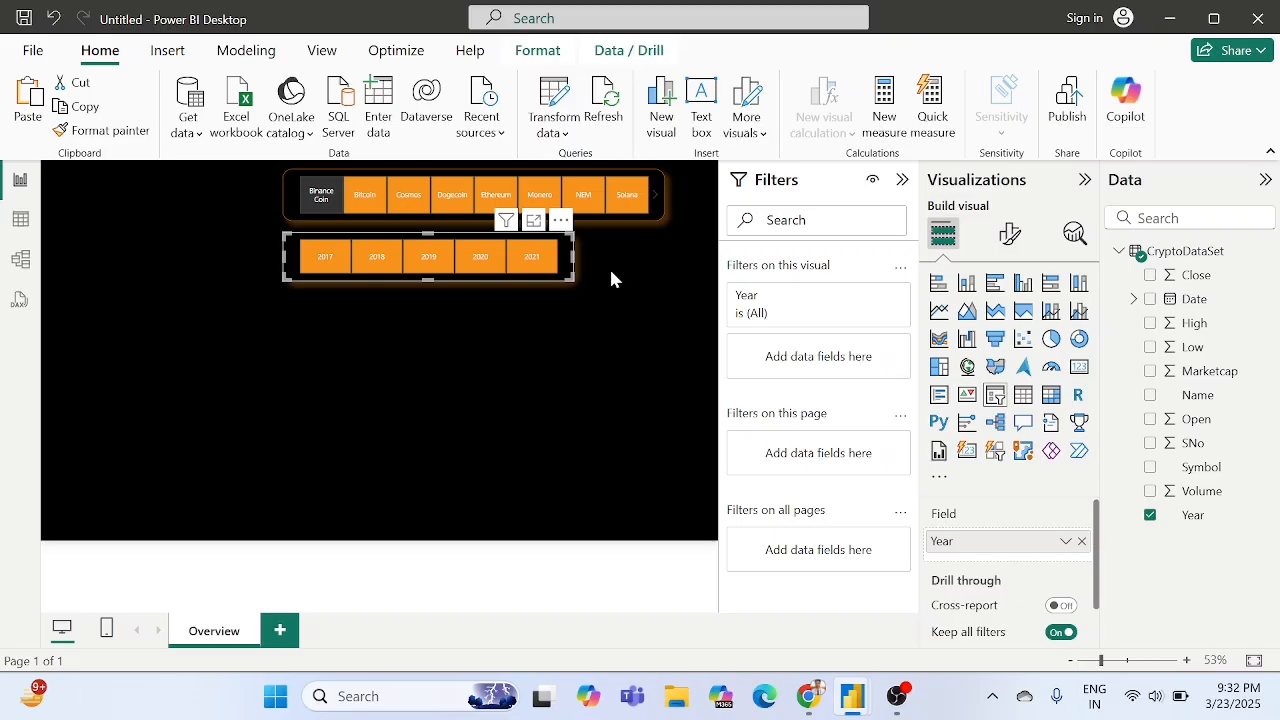
pyautogui.click(611, 279)
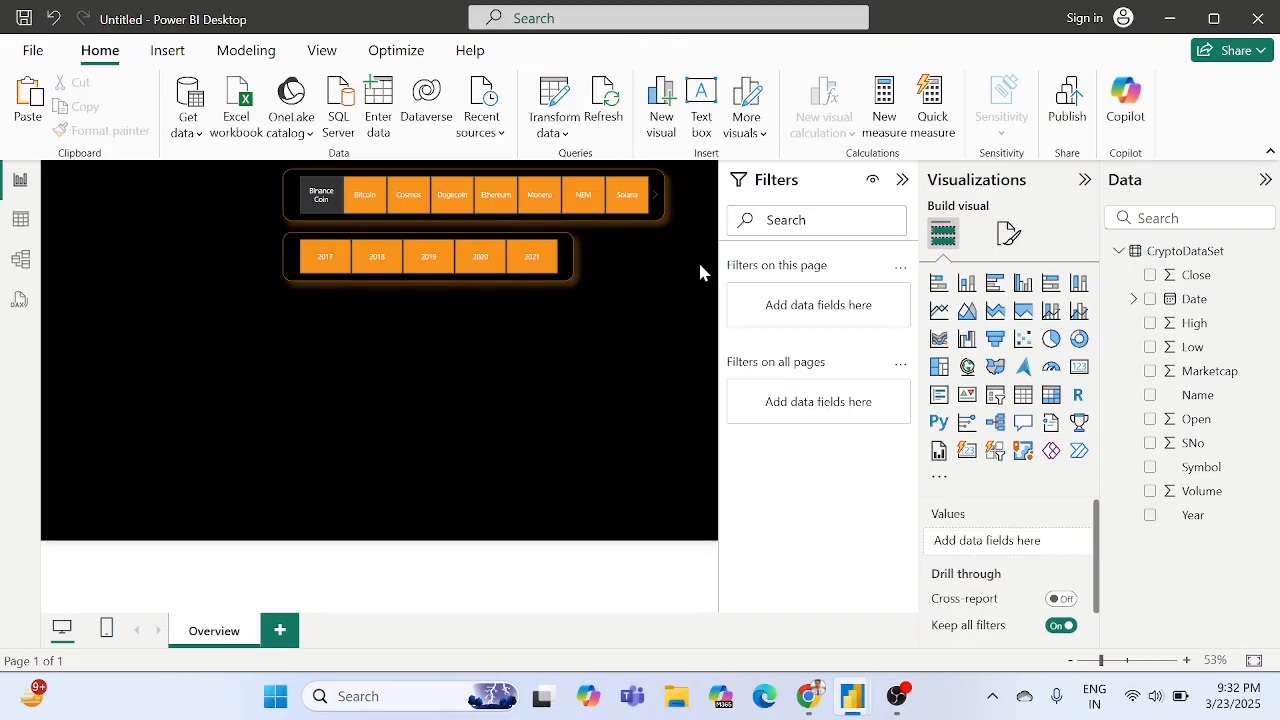
pyautogui.click(172, 58)
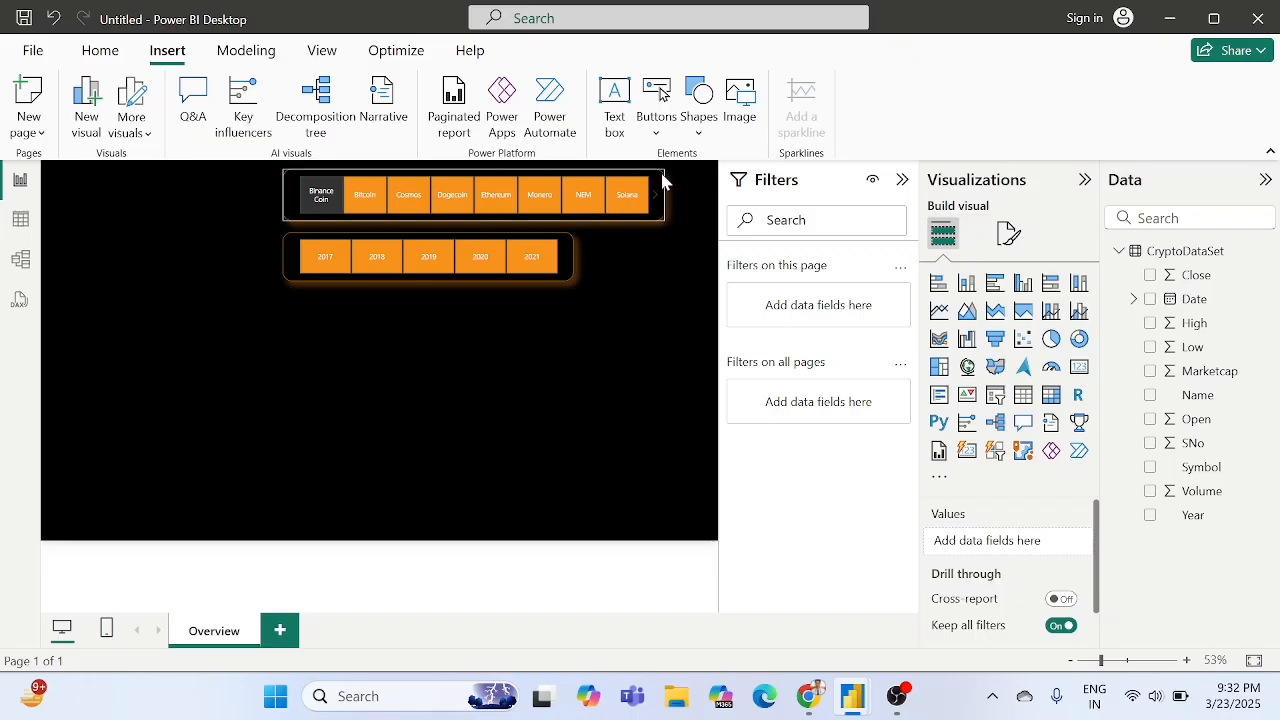
pyautogui.click(656, 130)
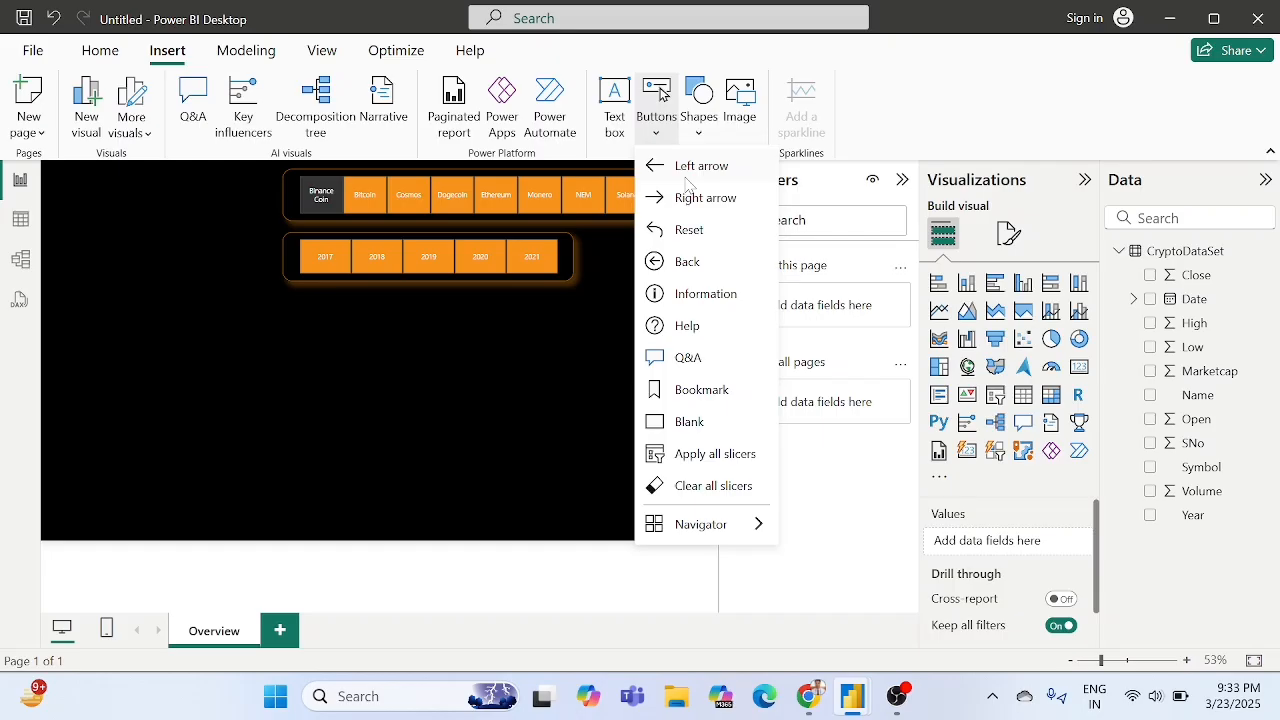
pyautogui.click(448, 384)
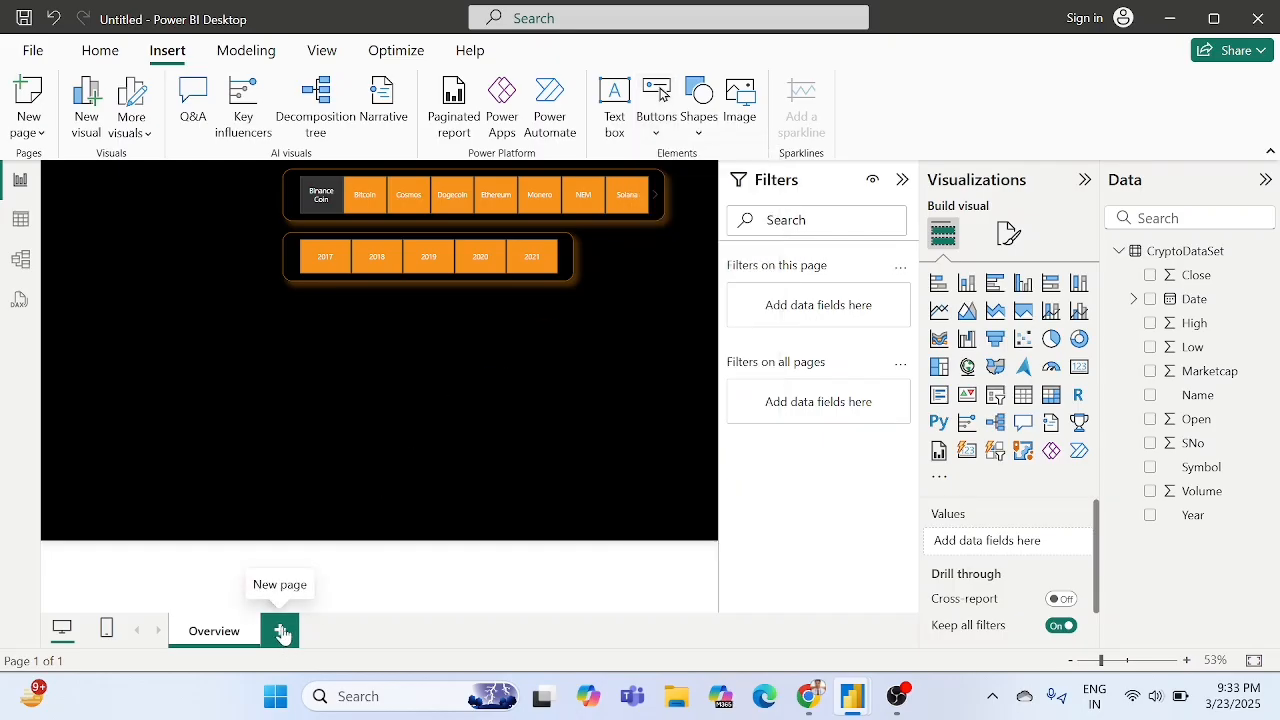
# Duplicate the Overview page and rename the copy Trends Analysis.
pyautogui.rightClick(222, 640)
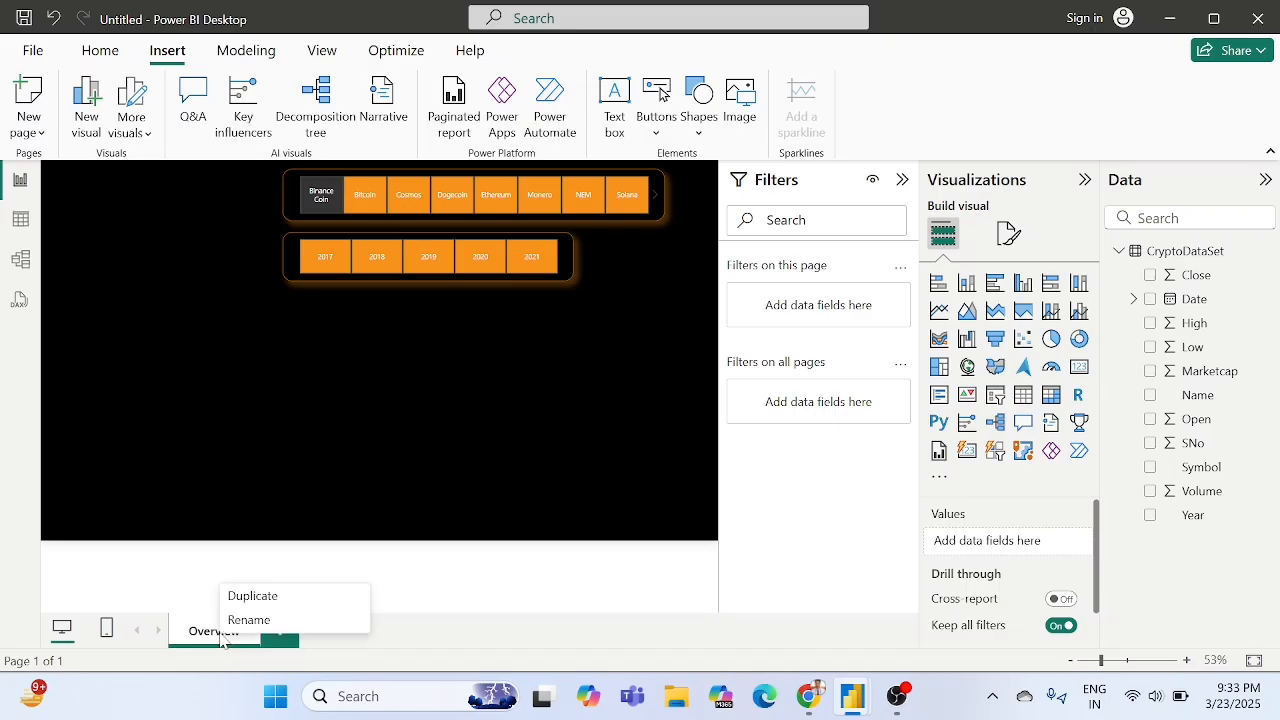
pyautogui.click(265, 597)
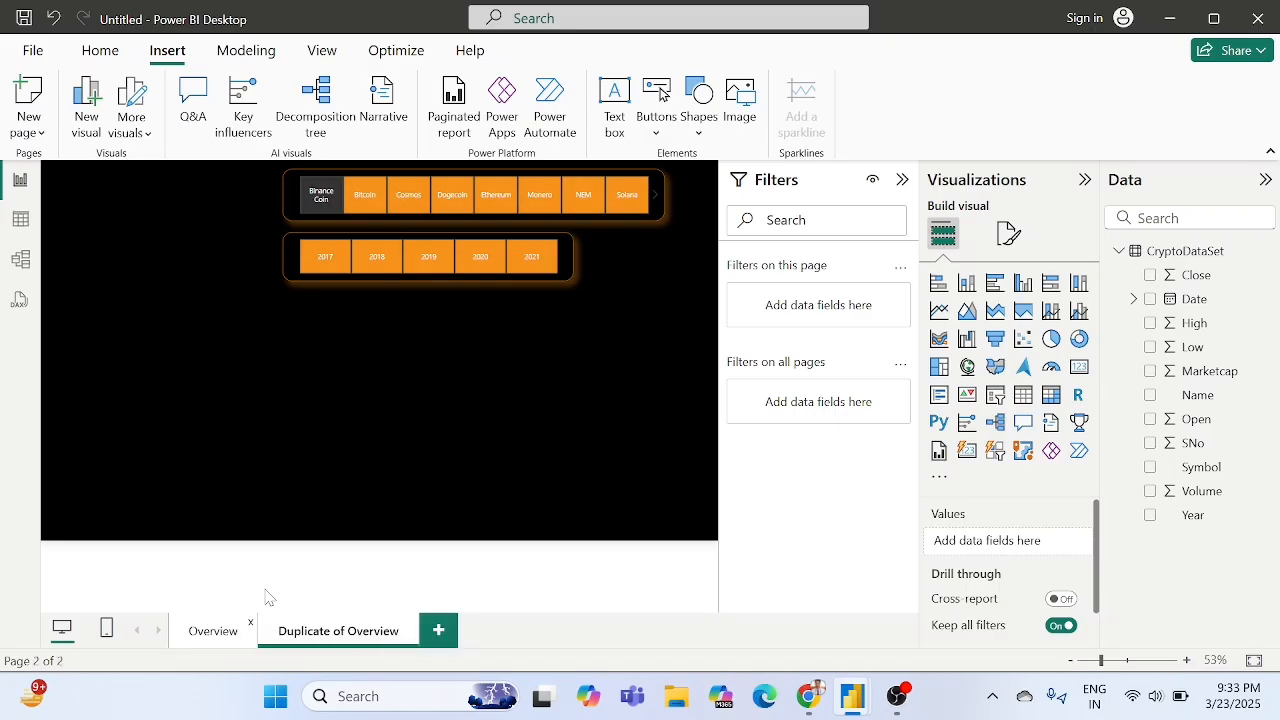
pyautogui.doubleClick(335, 635)
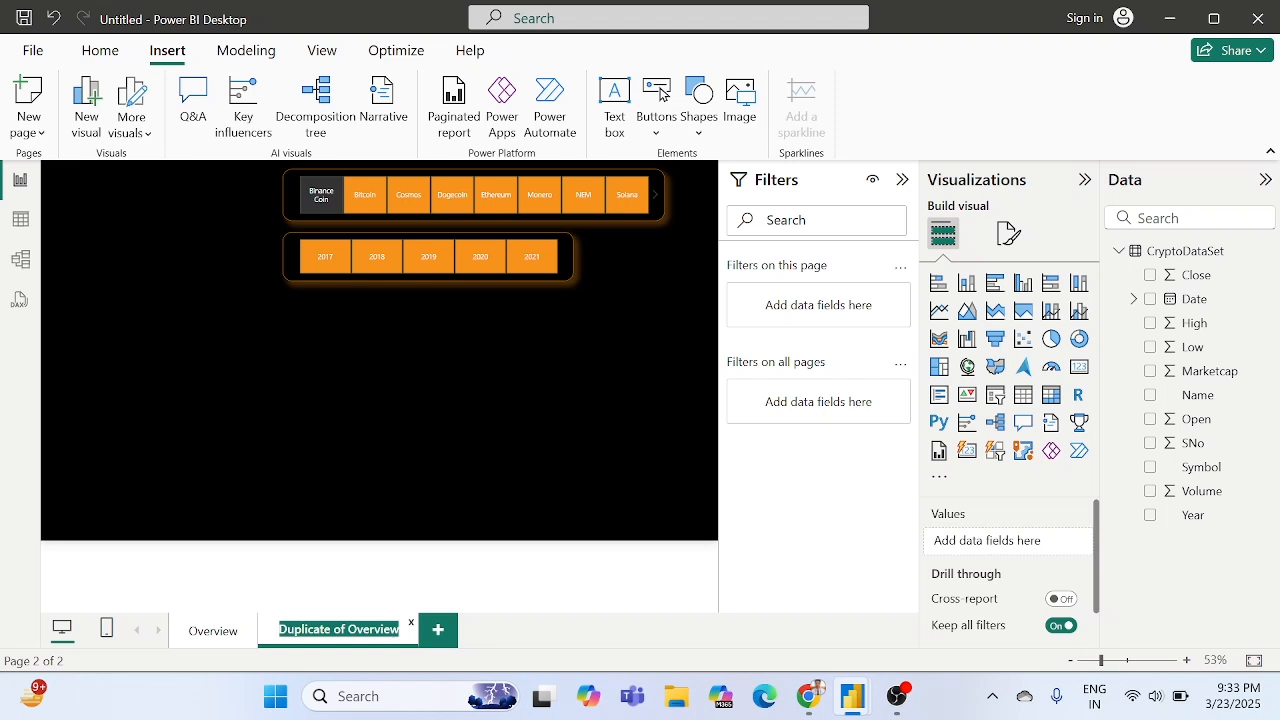
pyautogui.press('BackSpace')
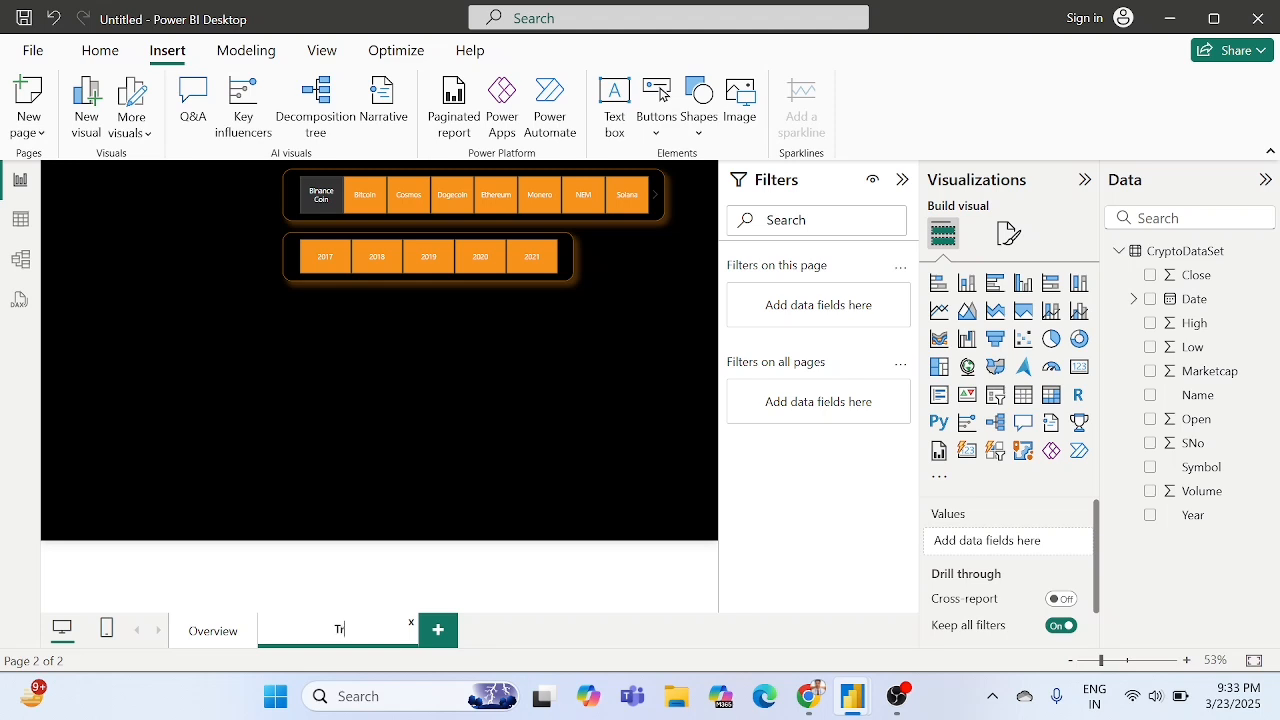
pyautogui.write('Trends Analysis')
pyautogui.press('Return')
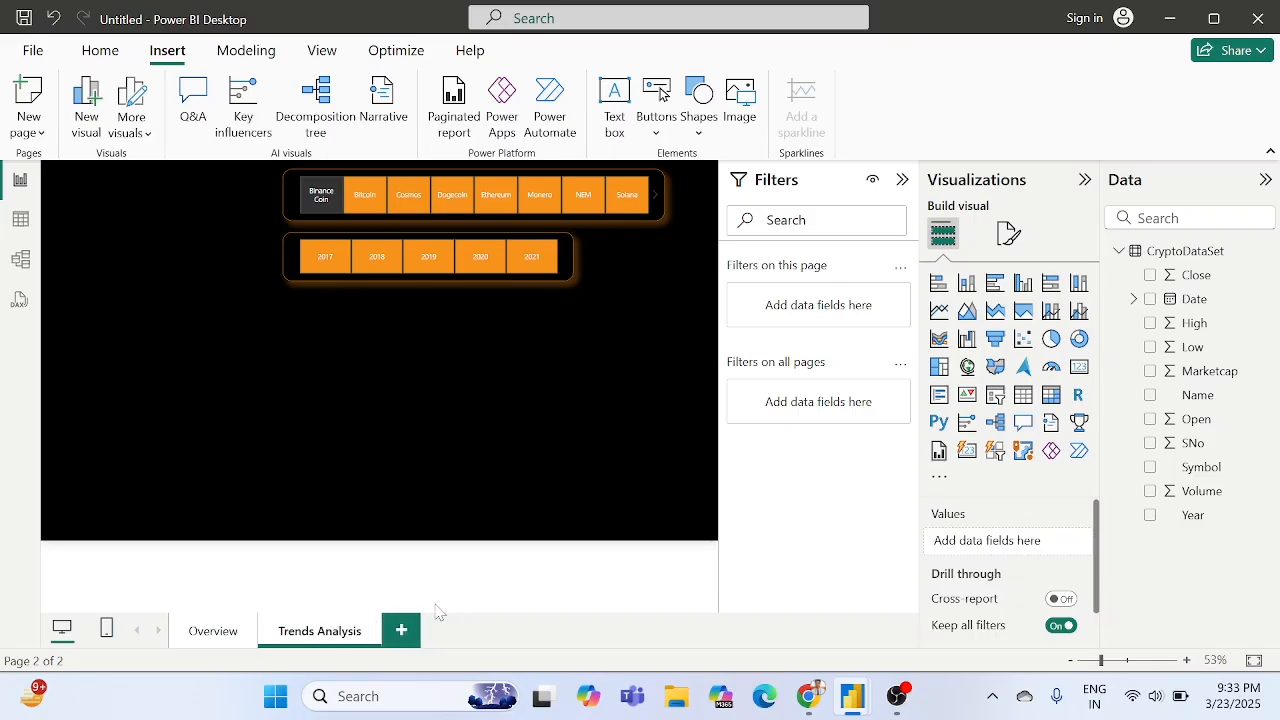
# Insert a right arrow button on the Overview page and place it just right of the coin name slicer.
pyautogui.click(214, 633)
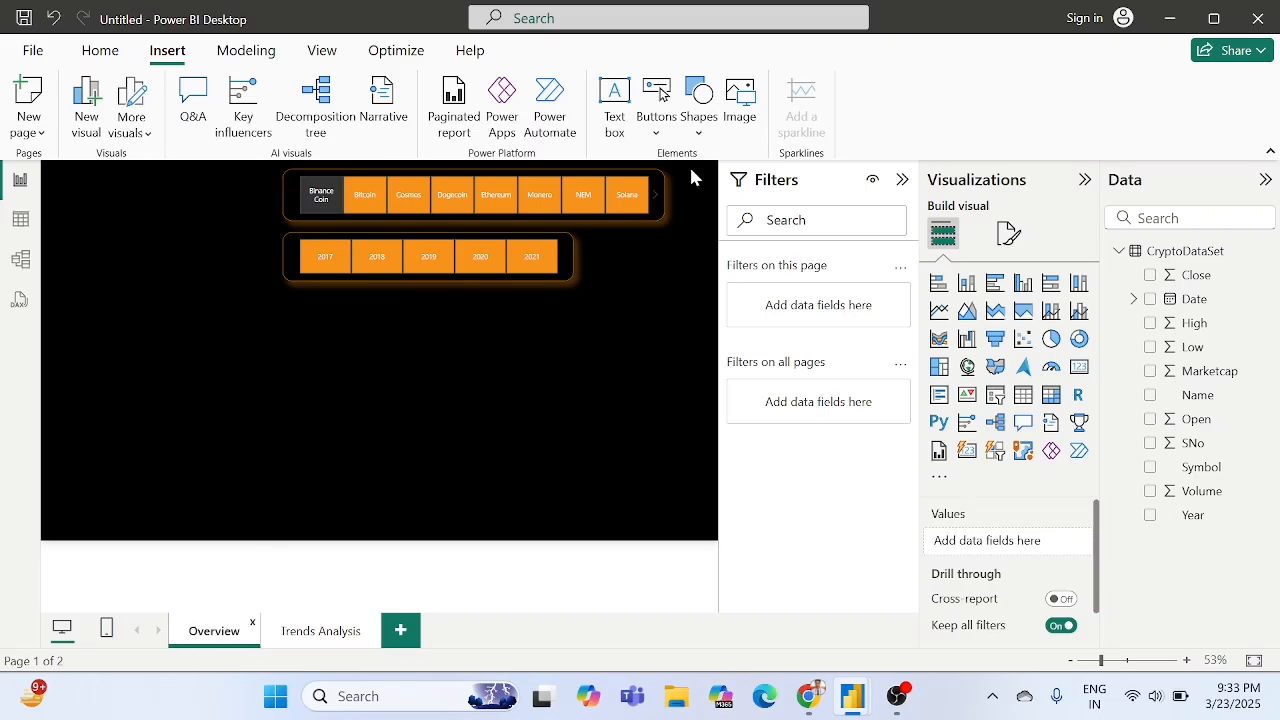
pyautogui.click(657, 118)
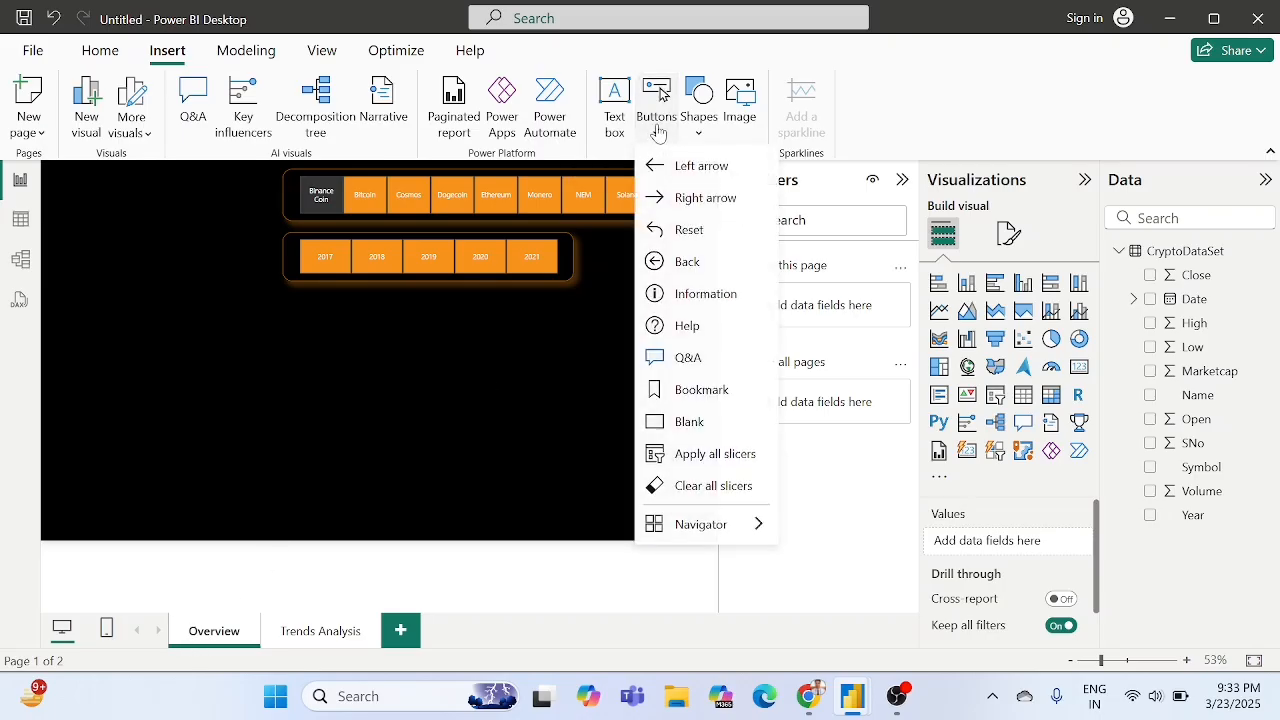
pyautogui.click(686, 201)
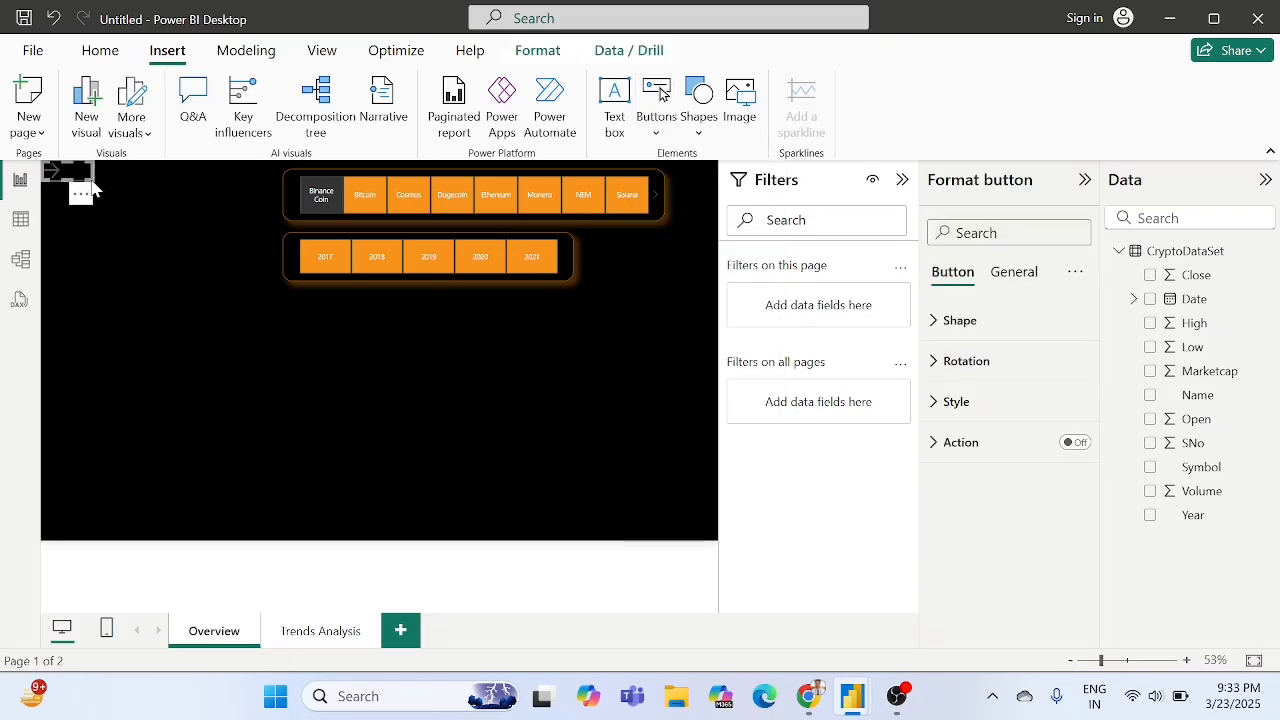
pyautogui.moveTo(92, 181); pyautogui.dragTo(680, 186)
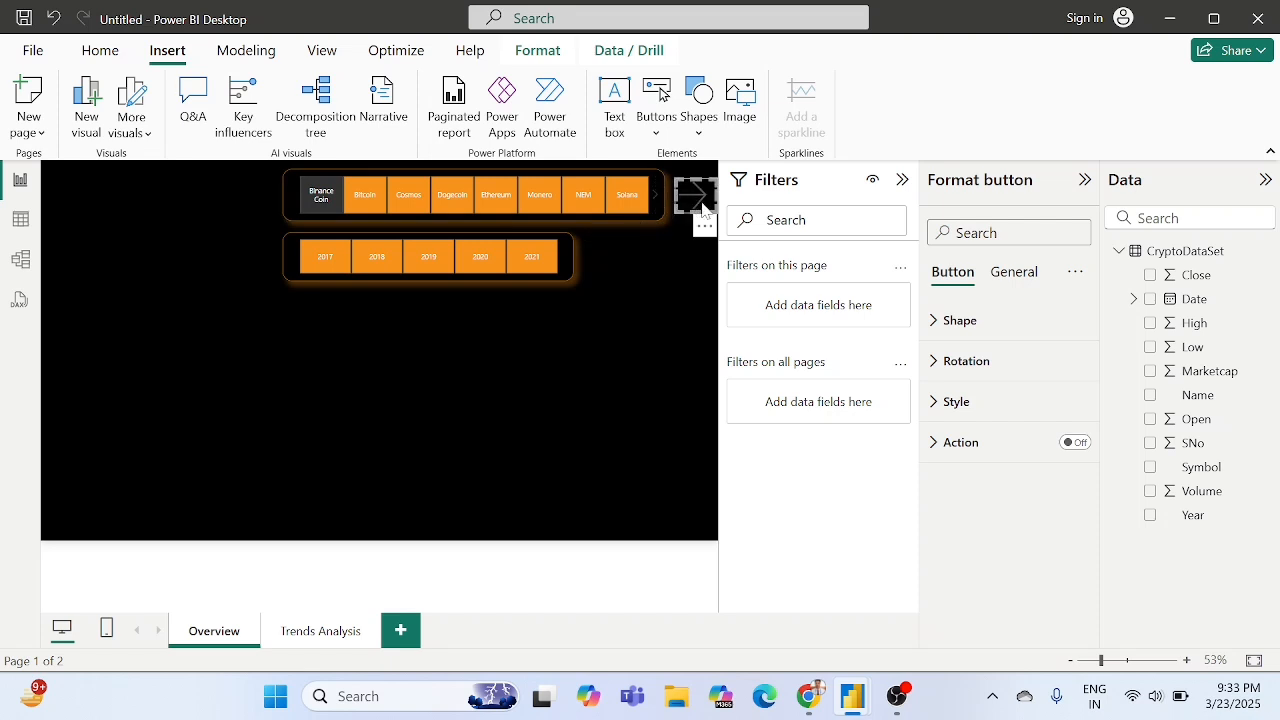
# Set the arrow button's icon line color to the orange used for the slicers.
pyautogui.click(946, 402)
pyautogui.scroll(-1, 946, 408)
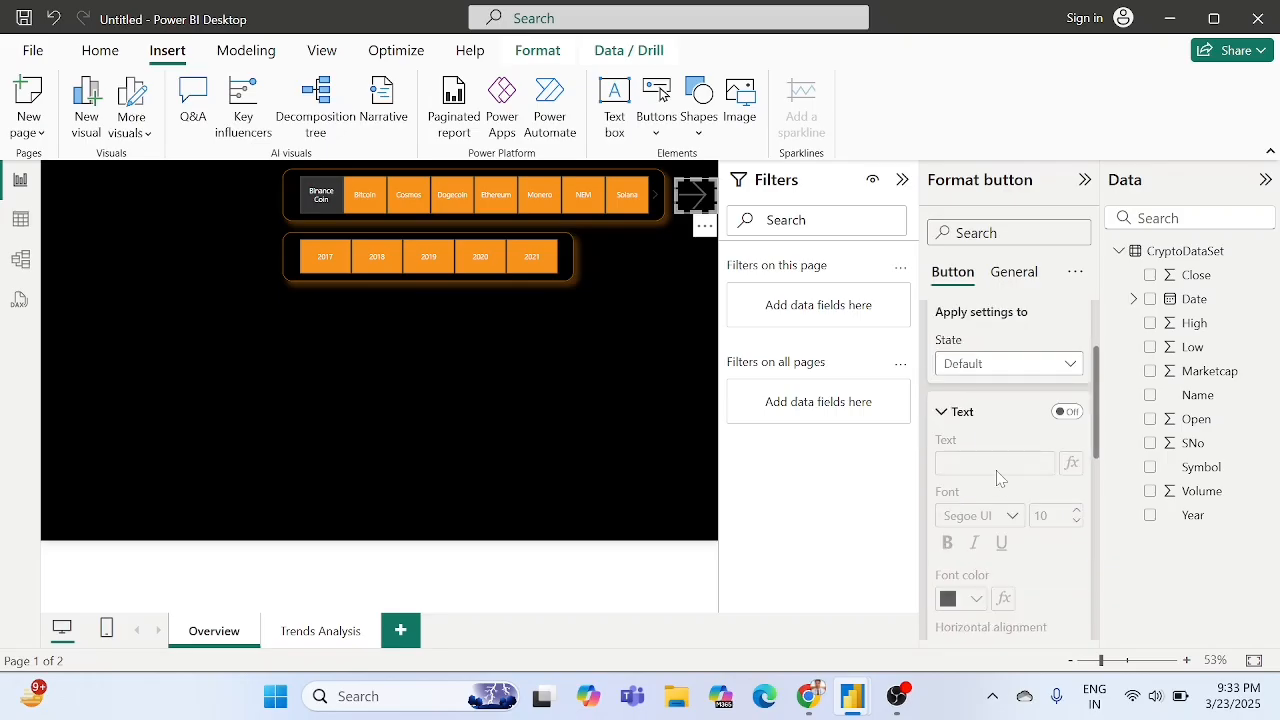
pyautogui.scroll(-3, 997, 478)
pyautogui.scroll(-3, 997, 478)
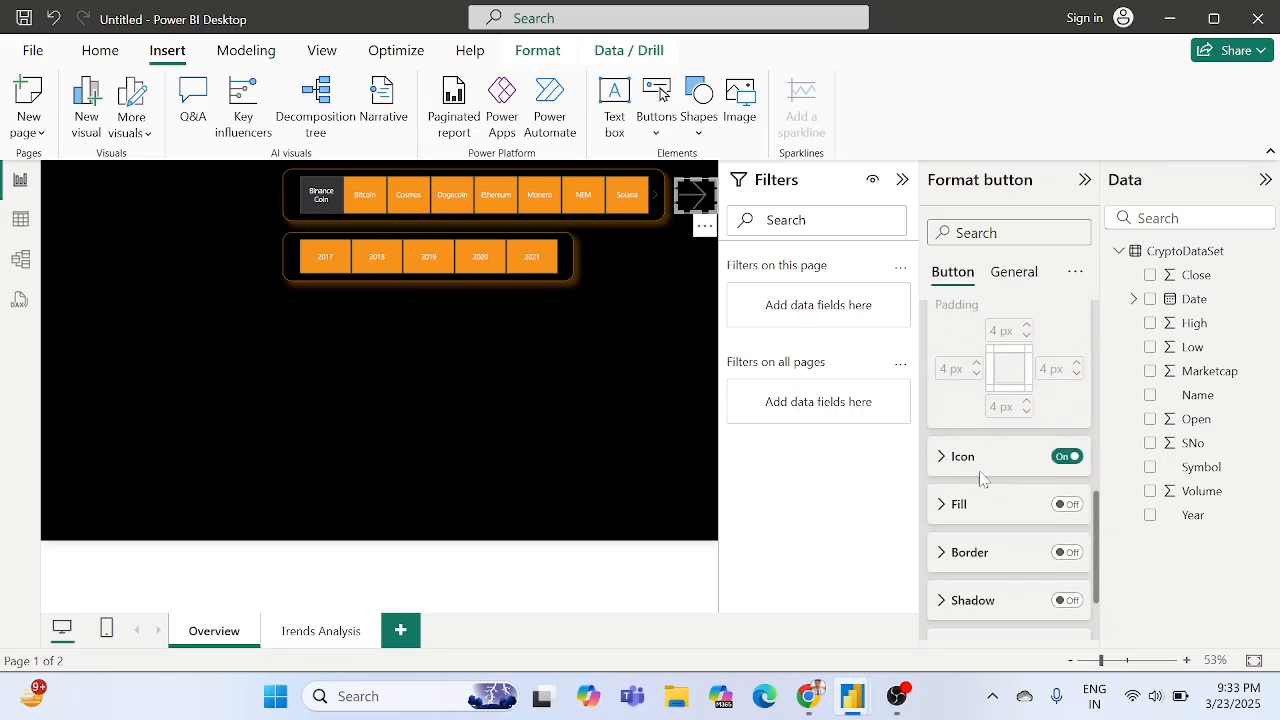
pyautogui.click(963, 457)
pyautogui.scroll(-3, 963, 457)
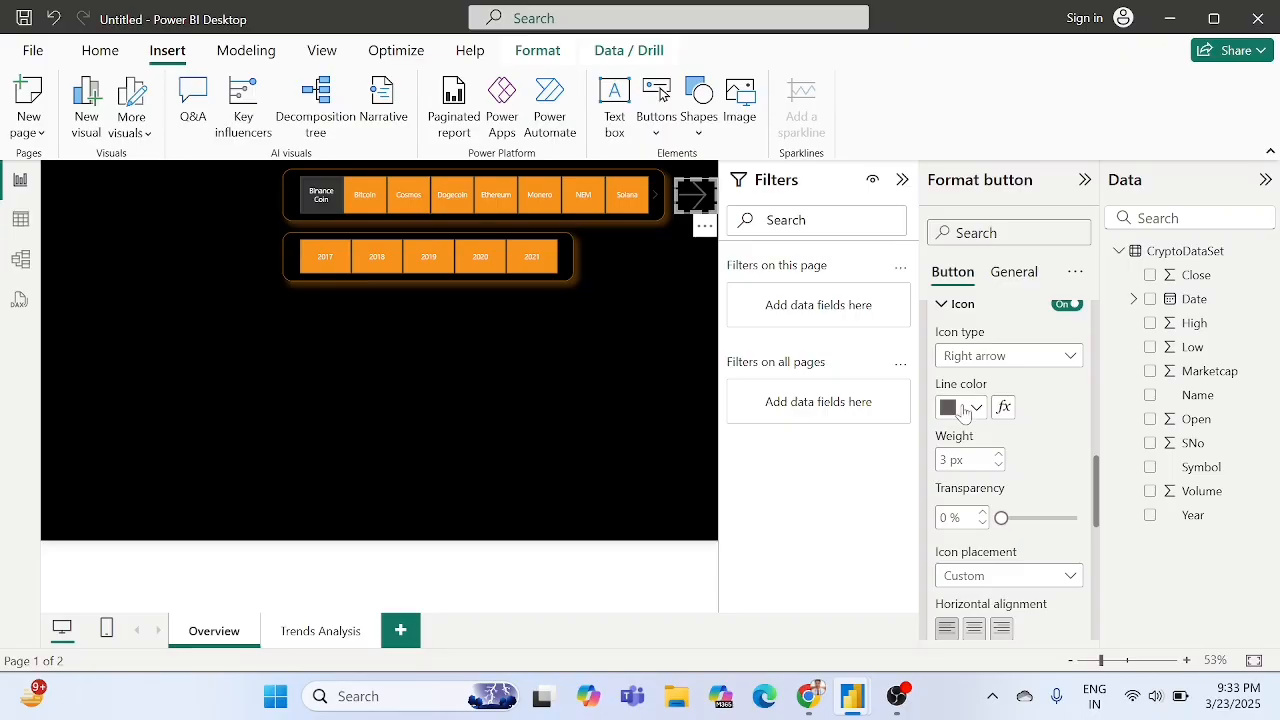
pyautogui.click(958, 414)
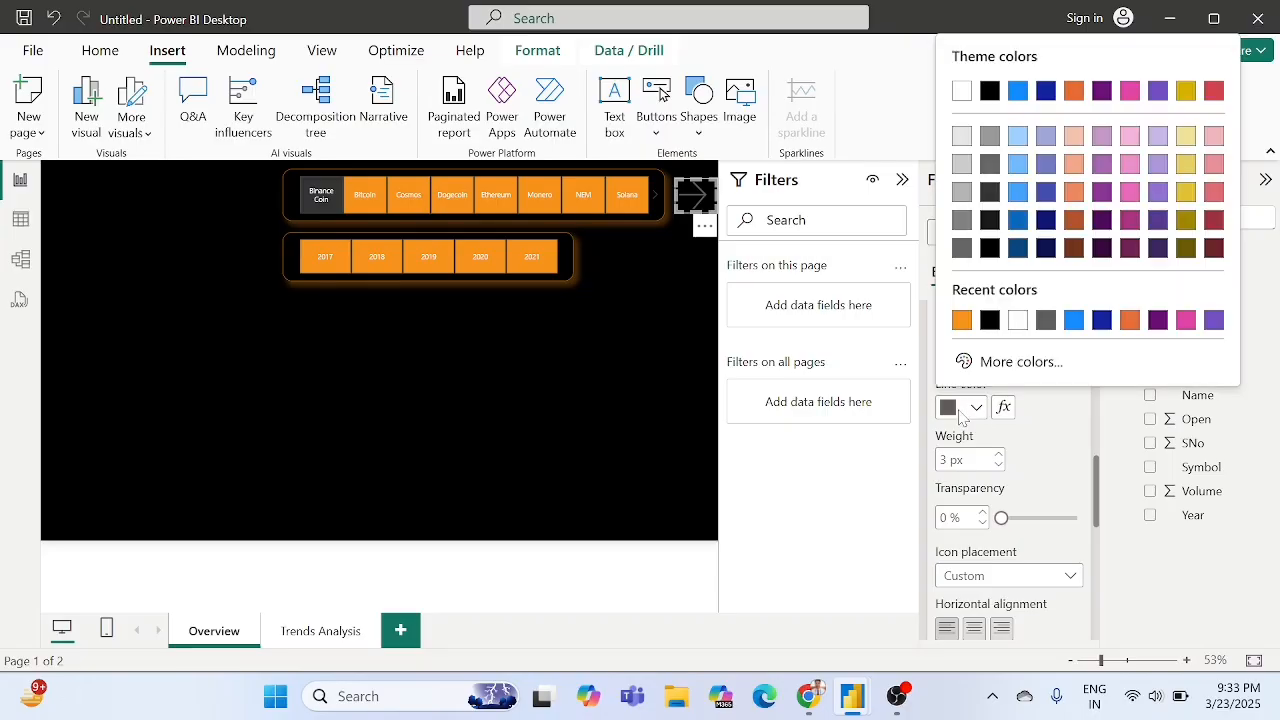
pyautogui.click(962, 320)
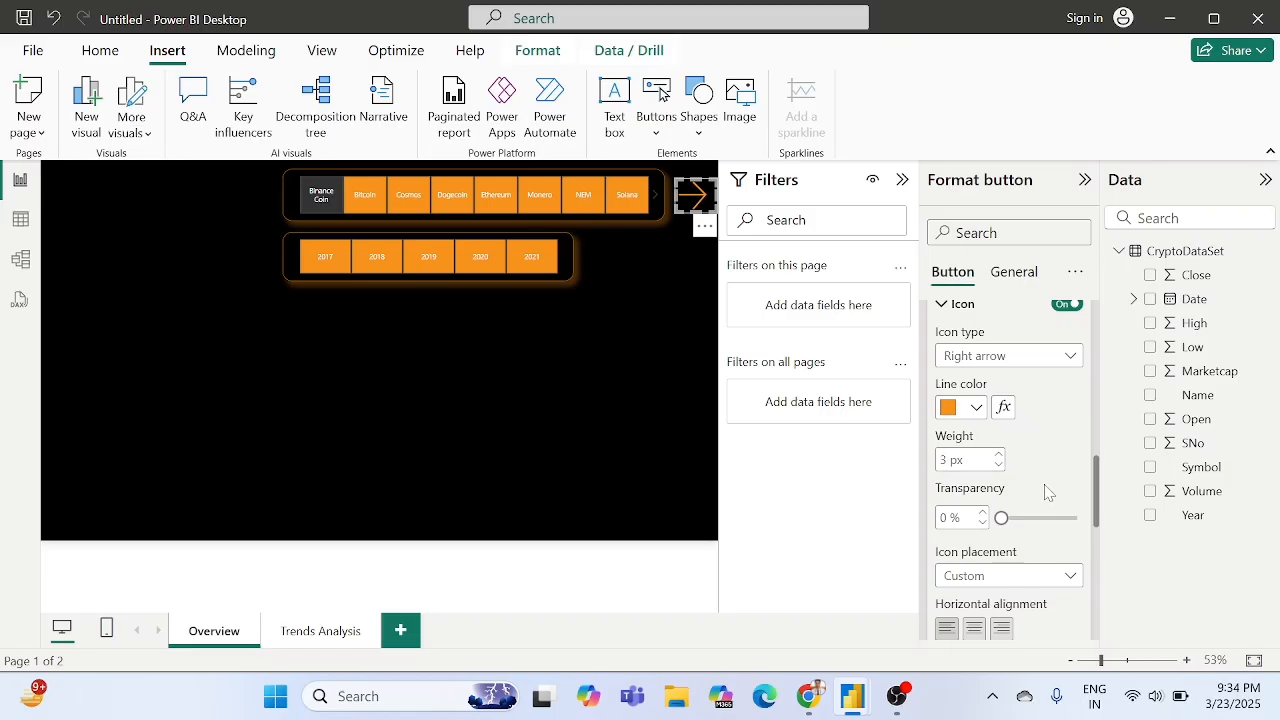
# Look through the arrow button's remaining icon, fill, border, shadow, glow and text style settings.
pyautogui.scroll(-6, 1046, 490)
pyautogui.scroll(3, 1044, 484)
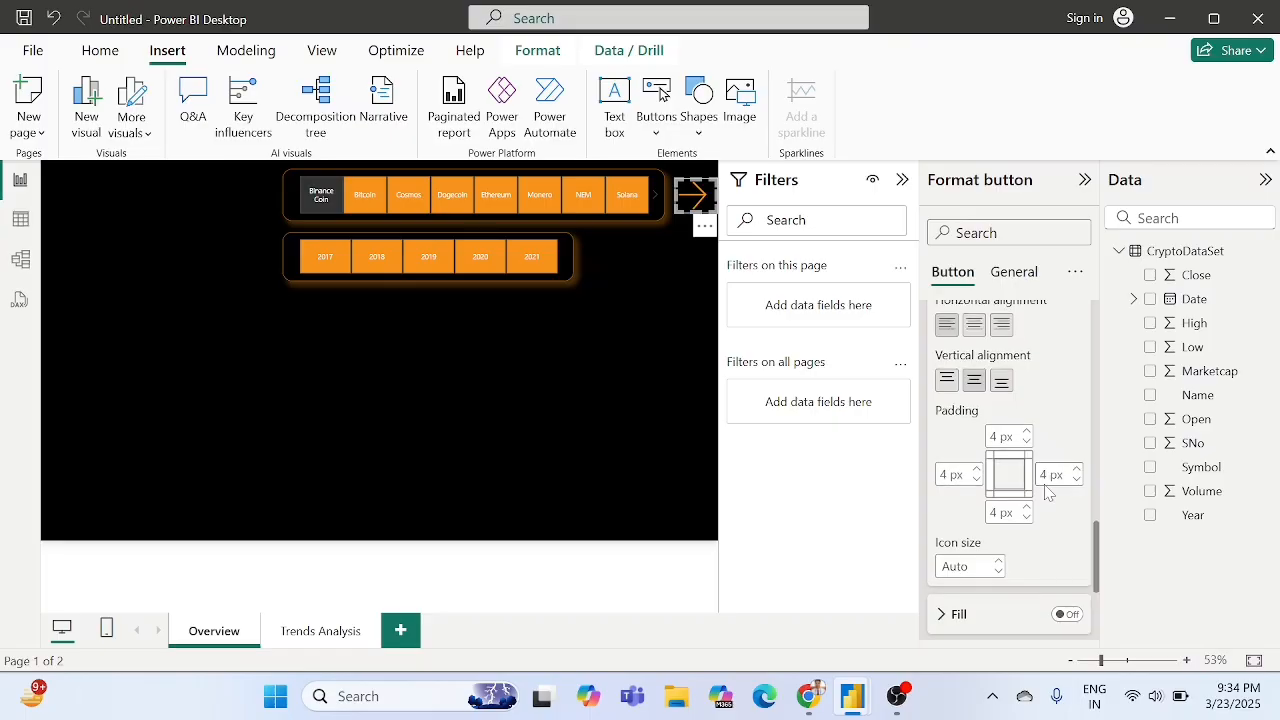
pyautogui.scroll(-4, 1046, 490)
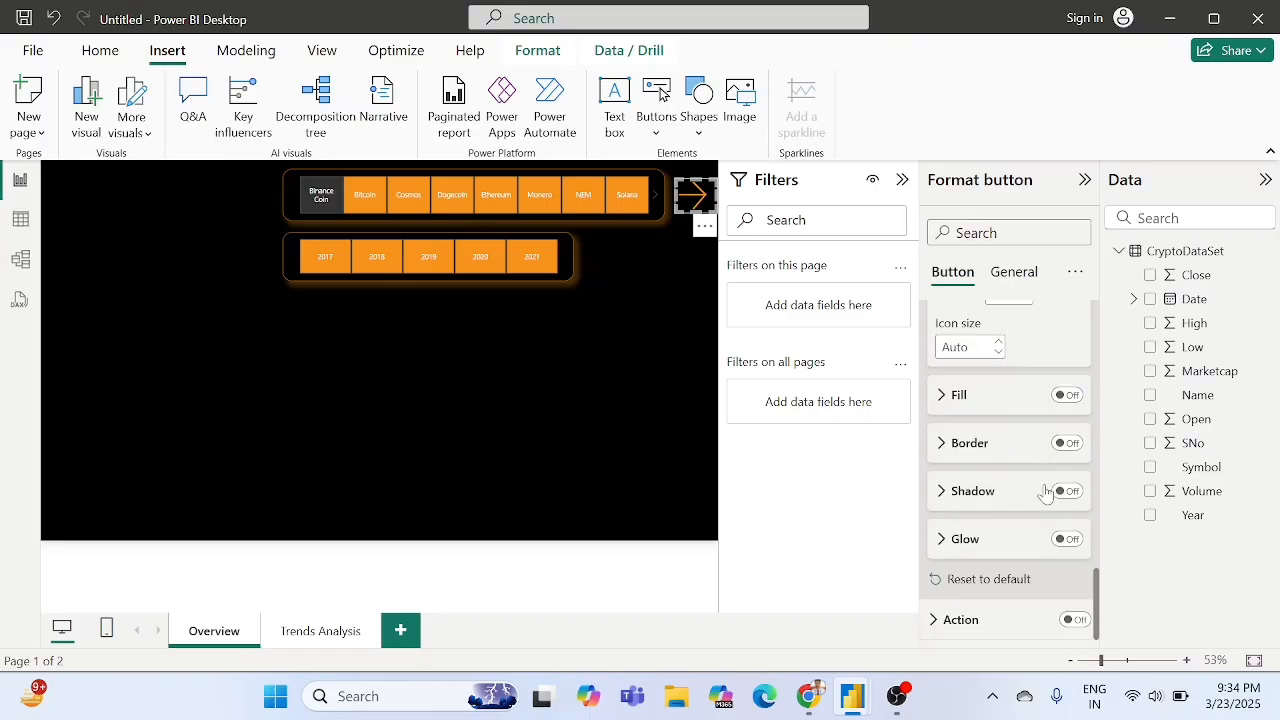
pyautogui.scroll(5, 1046, 490)
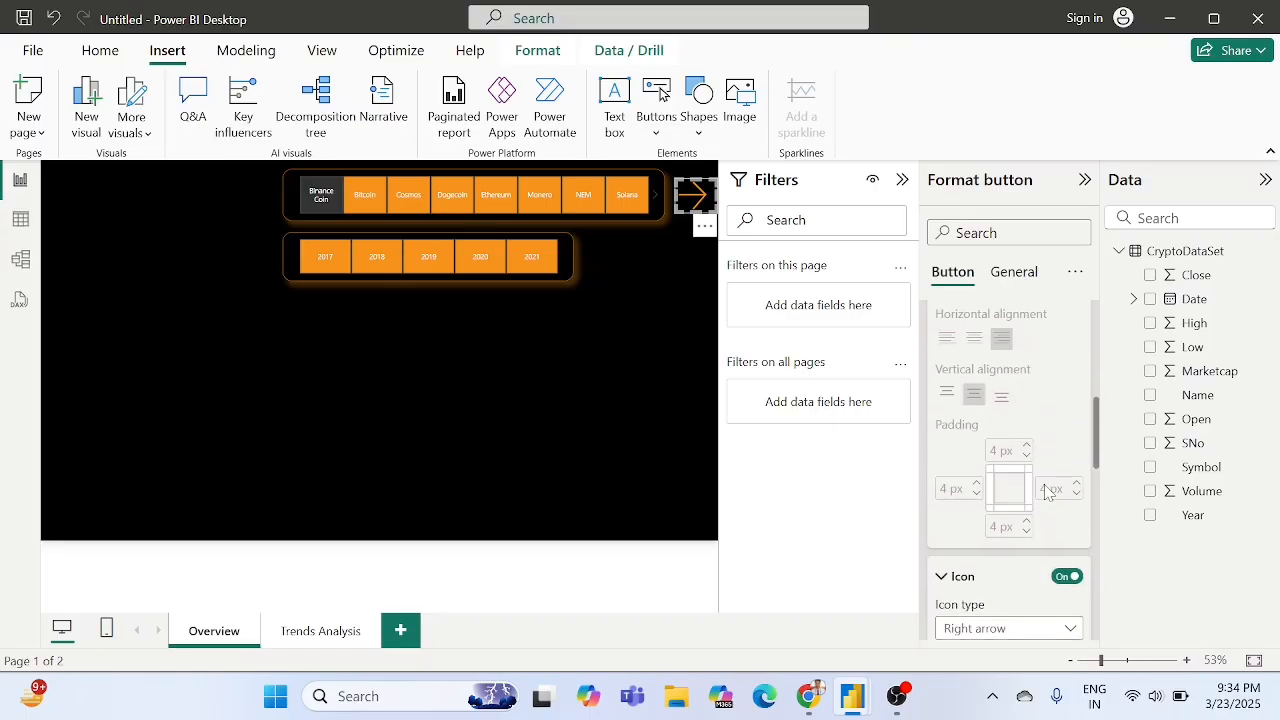
pyautogui.scroll(-1, 1046, 490)
pyautogui.scroll(5, 1046, 490)
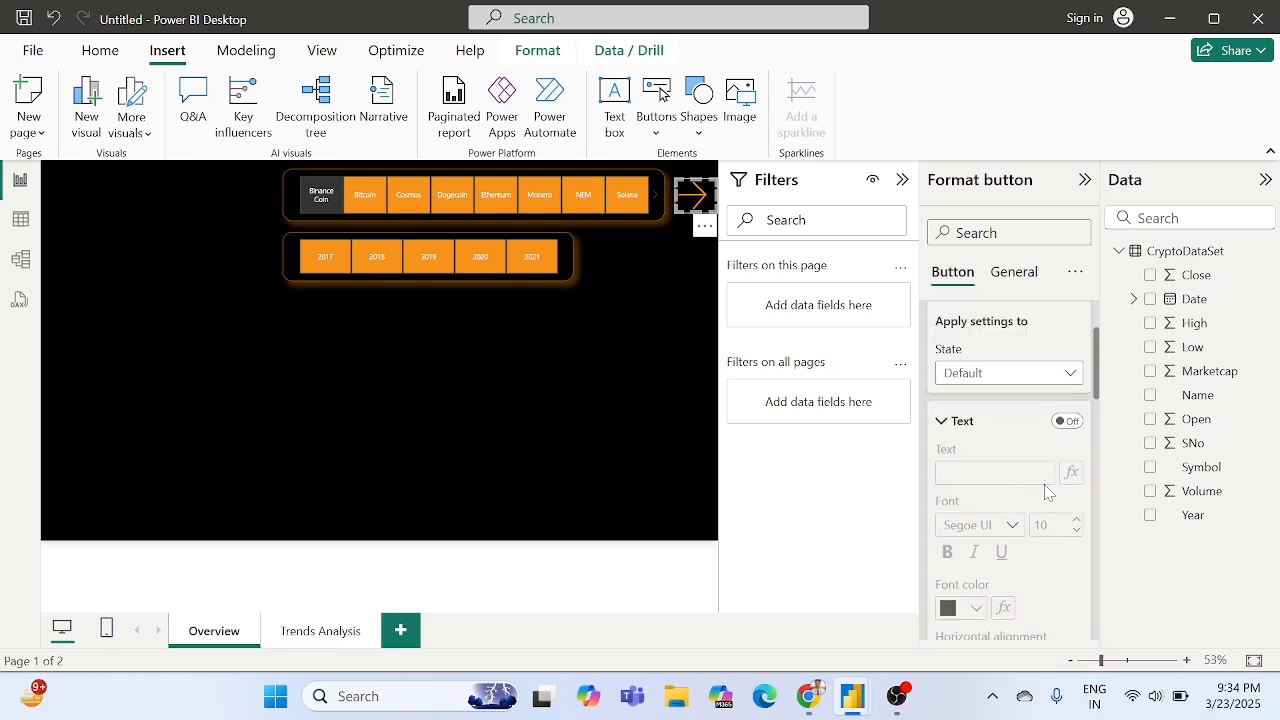
pyautogui.scroll(2, 1046, 490)
pyautogui.click(948, 500)
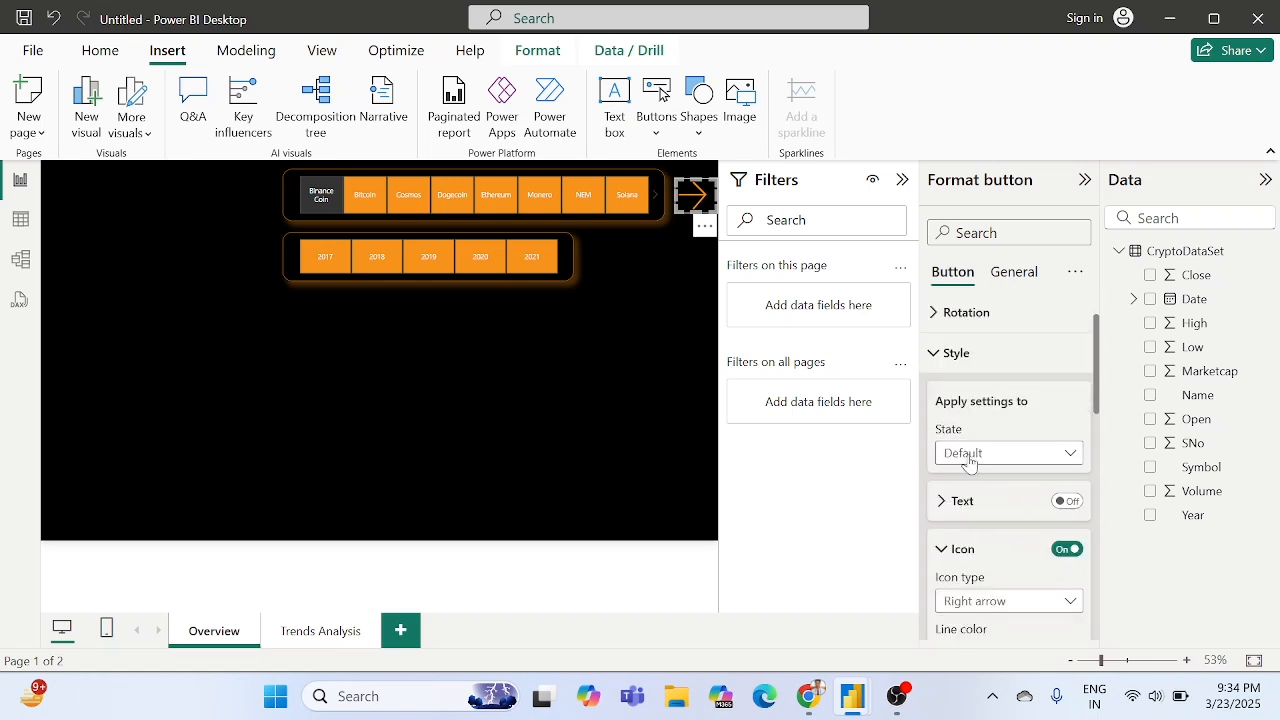
# Examine the arrow button's style states (Default, On hover, On press, Disabled) and the shapes available for it.
pyautogui.click(969, 461)
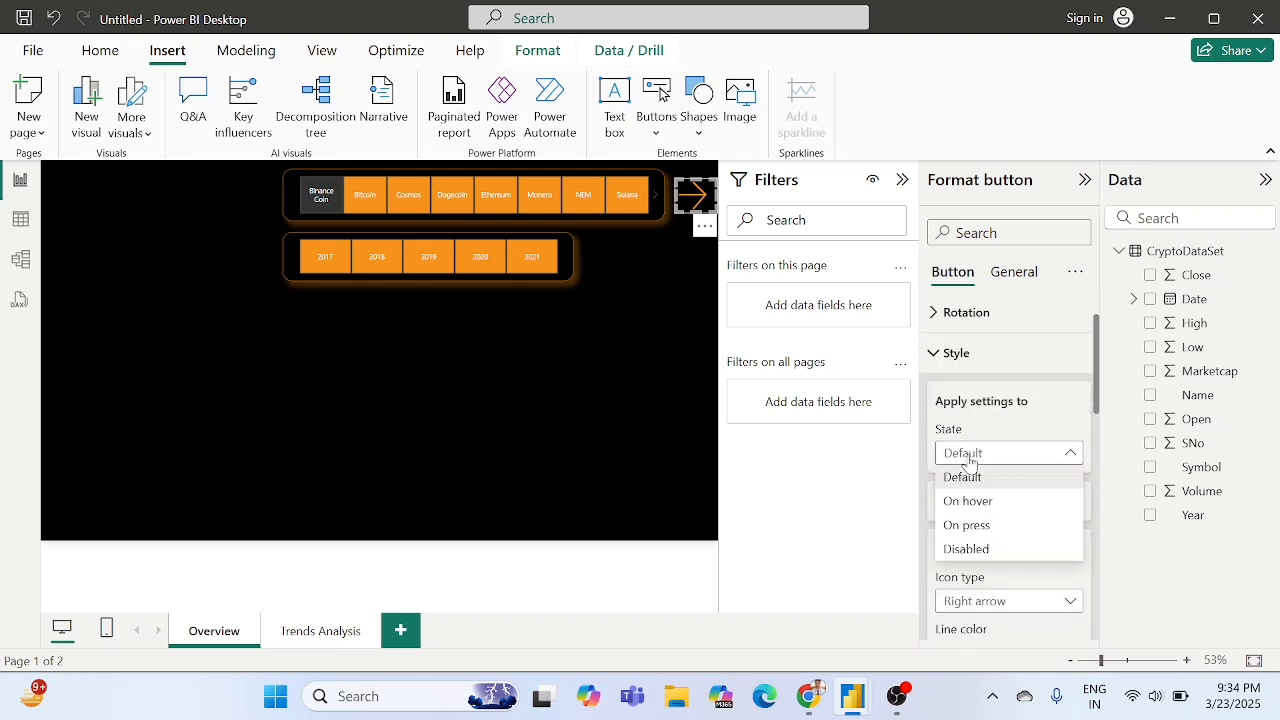
pyautogui.click(986, 506)
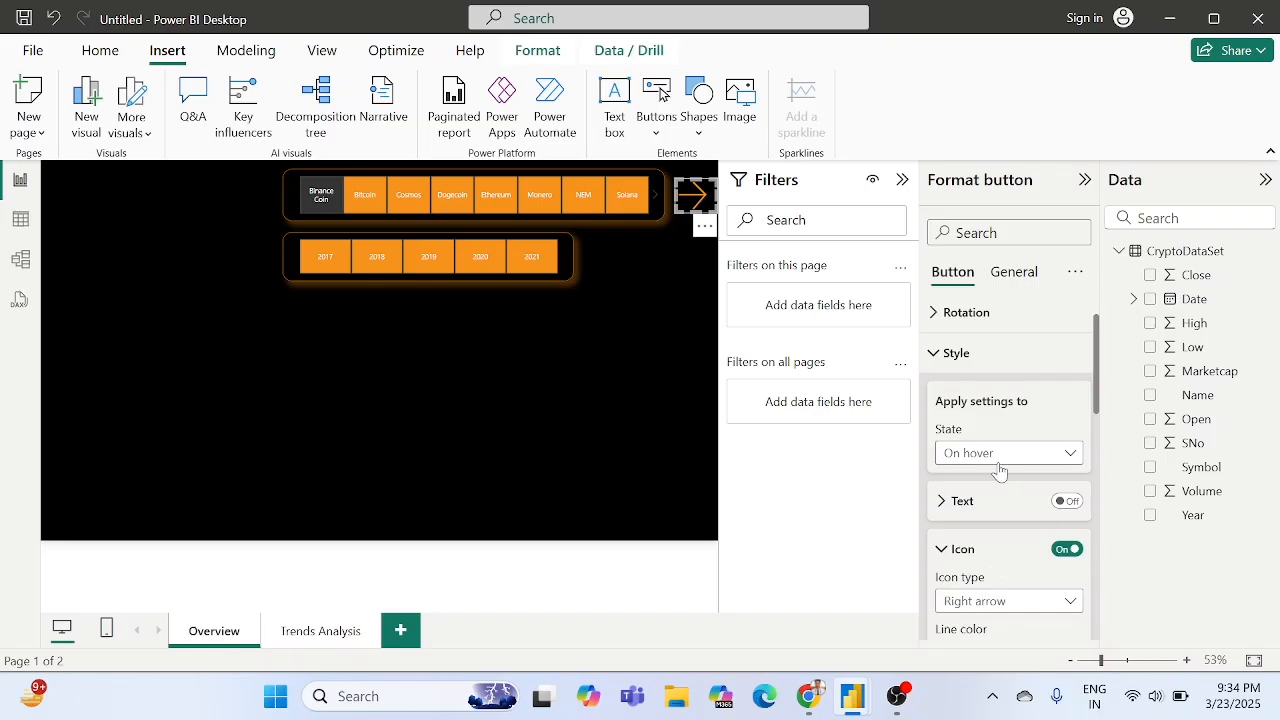
pyautogui.click(998, 463)
pyautogui.click(988, 525)
pyautogui.click(966, 453)
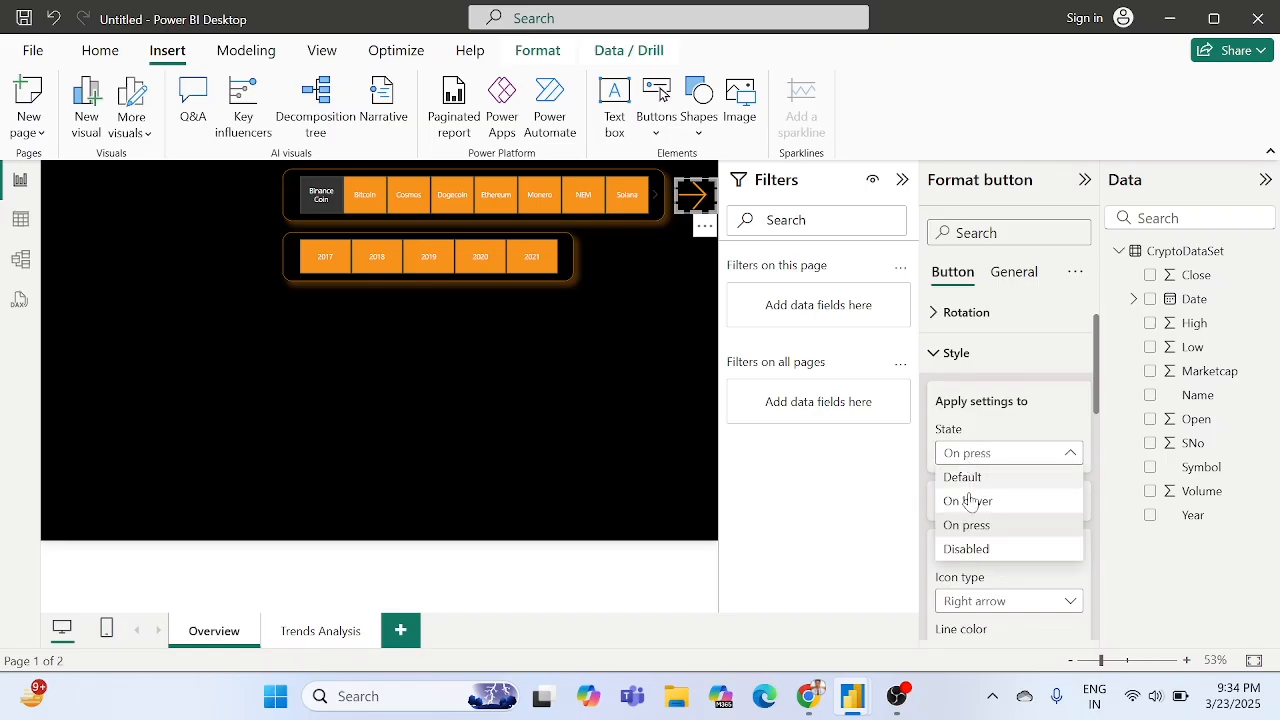
pyautogui.click(965, 549)
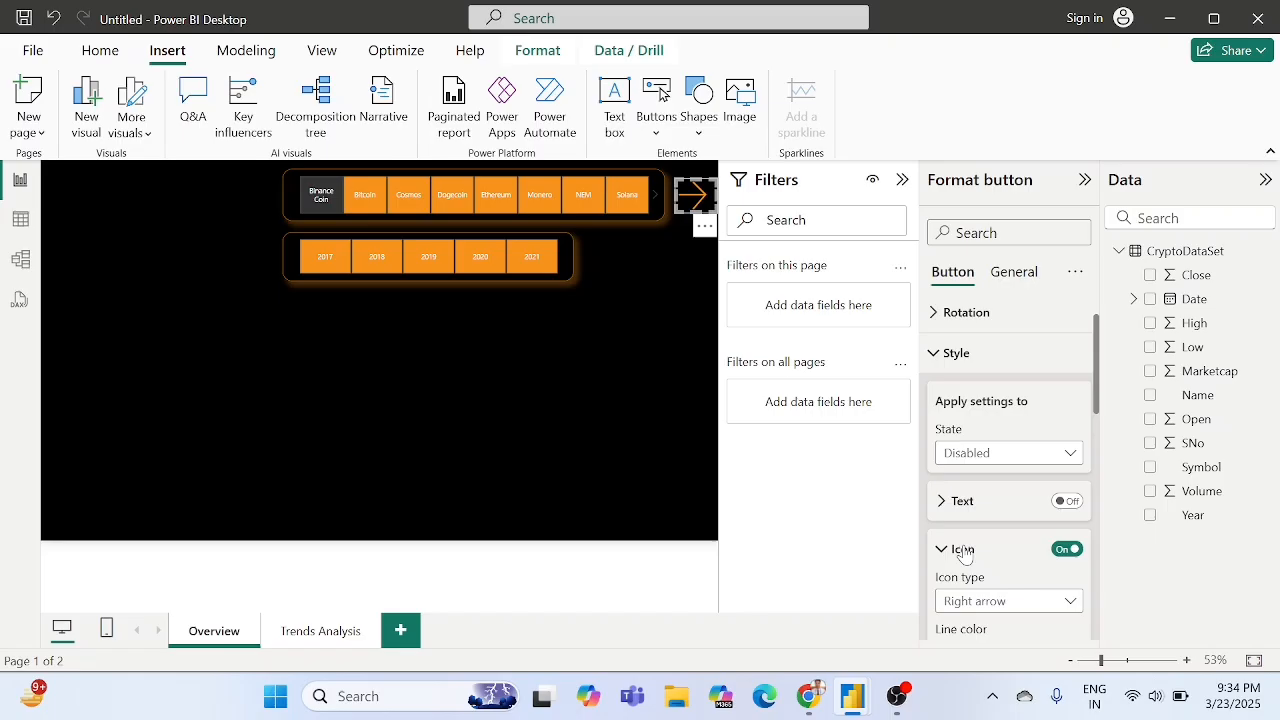
pyautogui.click(985, 456)
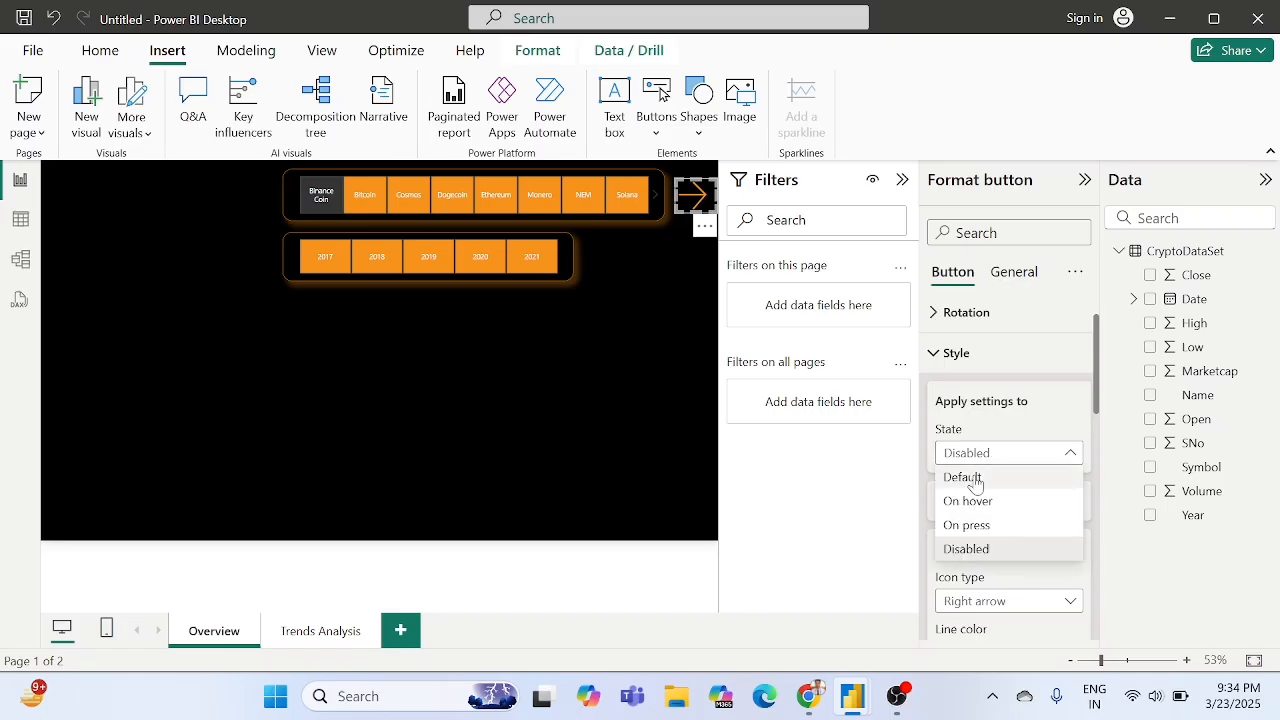
pyautogui.click(964, 478)
pyautogui.scroll(1, 988, 400)
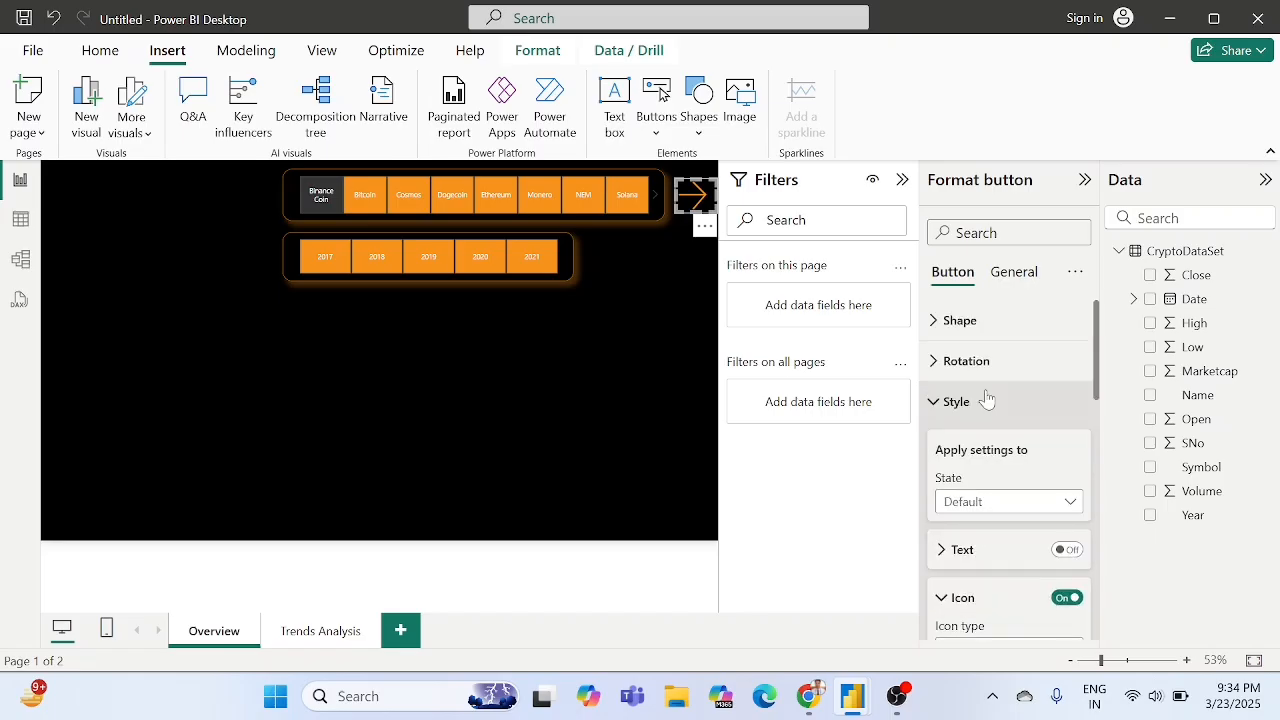
pyautogui.click(956, 320)
pyautogui.scroll(-1, 997, 451)
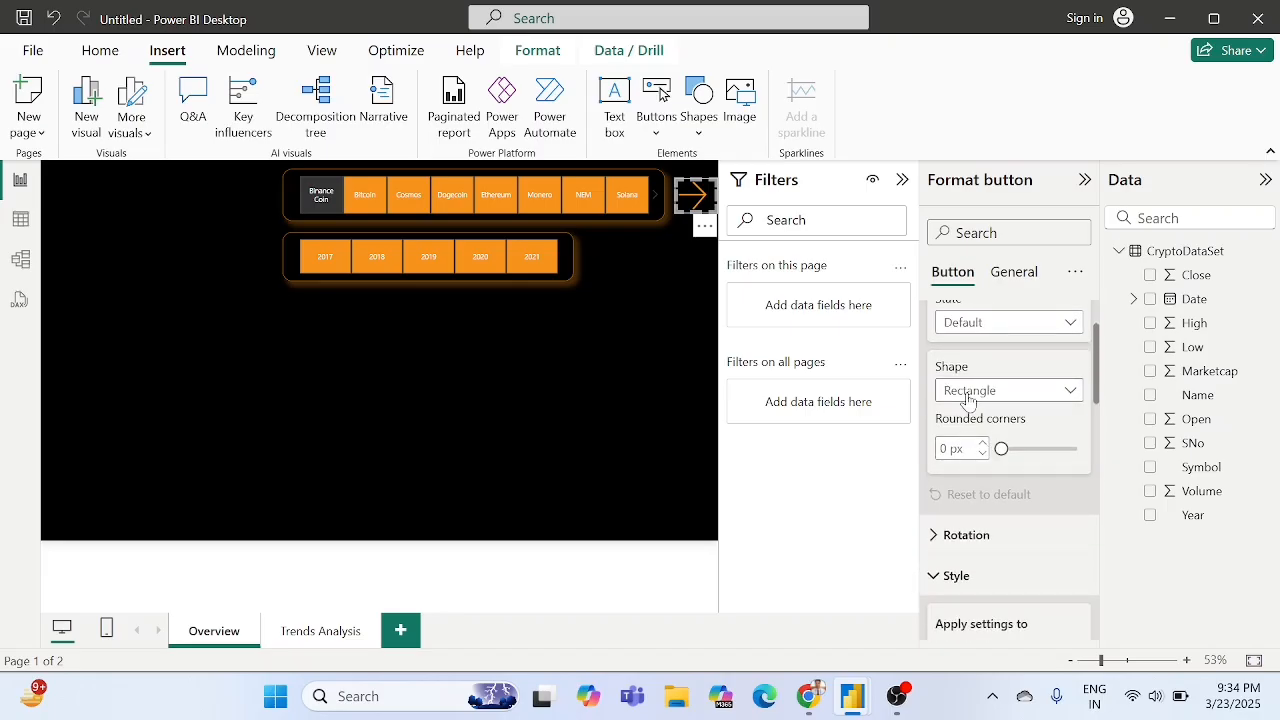
pyautogui.click(968, 391)
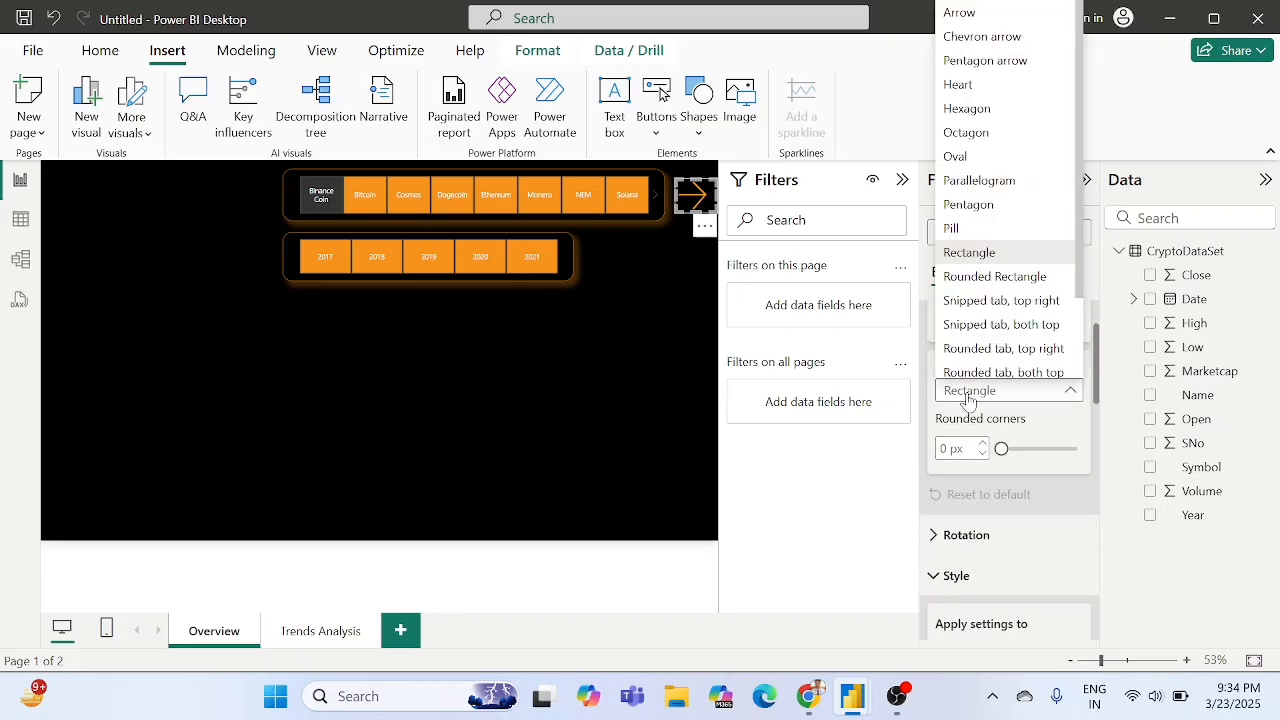
pyautogui.click(1023, 428)
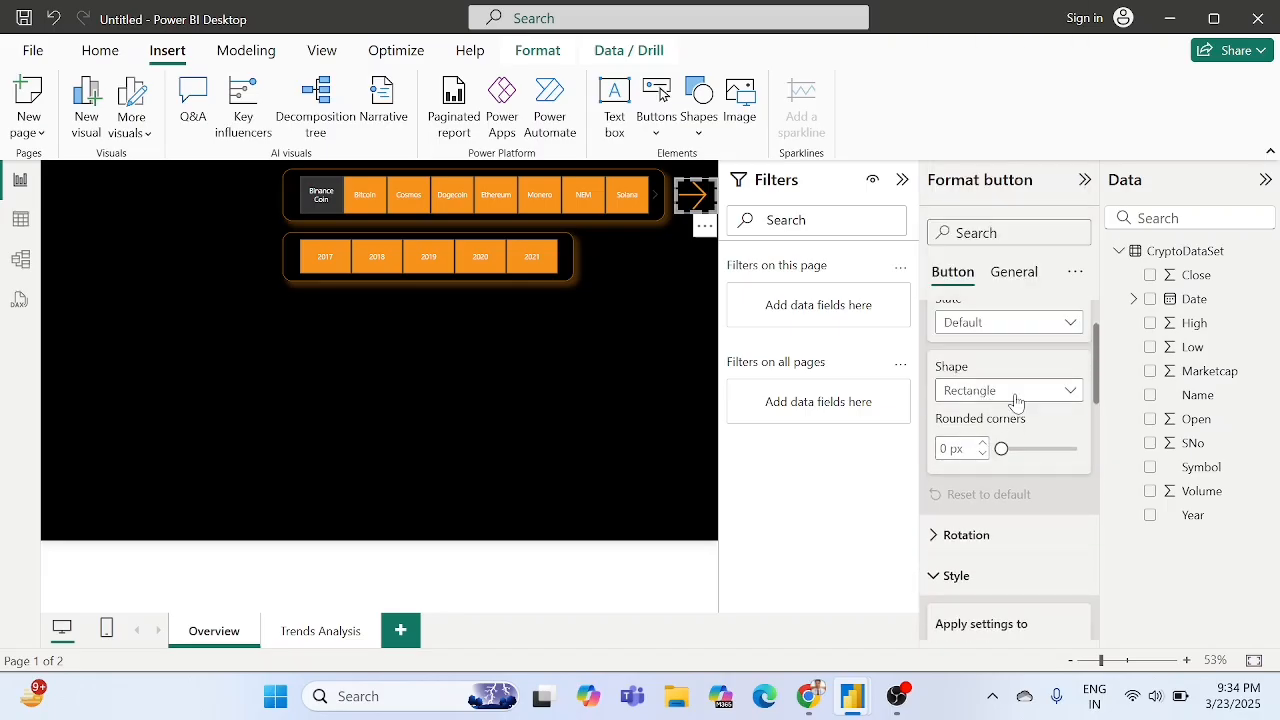
pyautogui.click(610, 303)
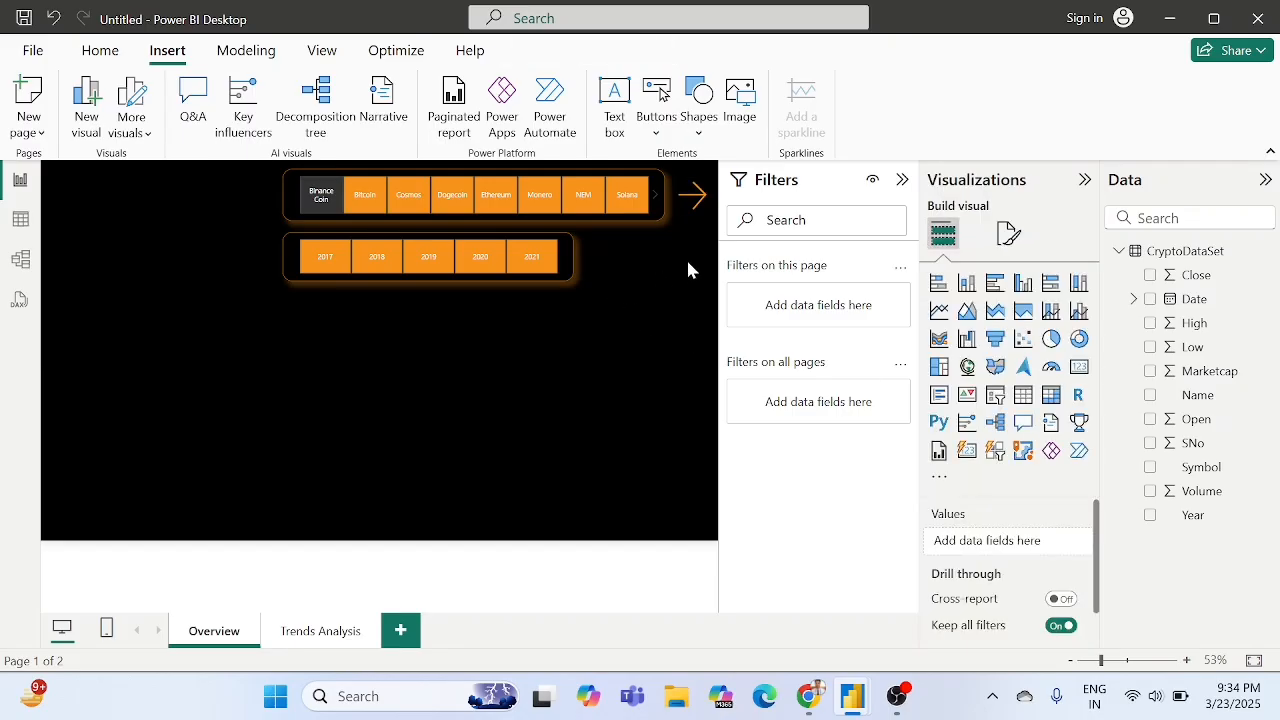
# Turn on the arrow button's action with type Page navigation and Trends Analysis as the destination.
pyautogui.click(694, 205)
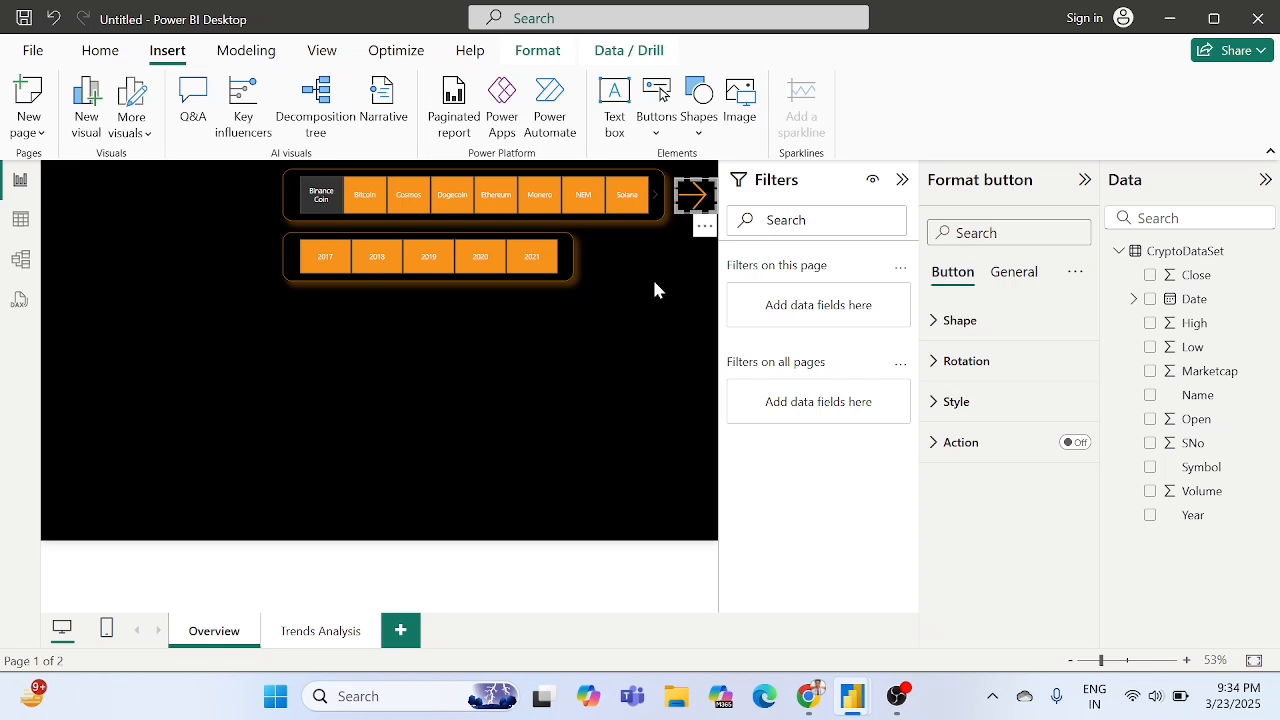
pyautogui.click(1076, 443)
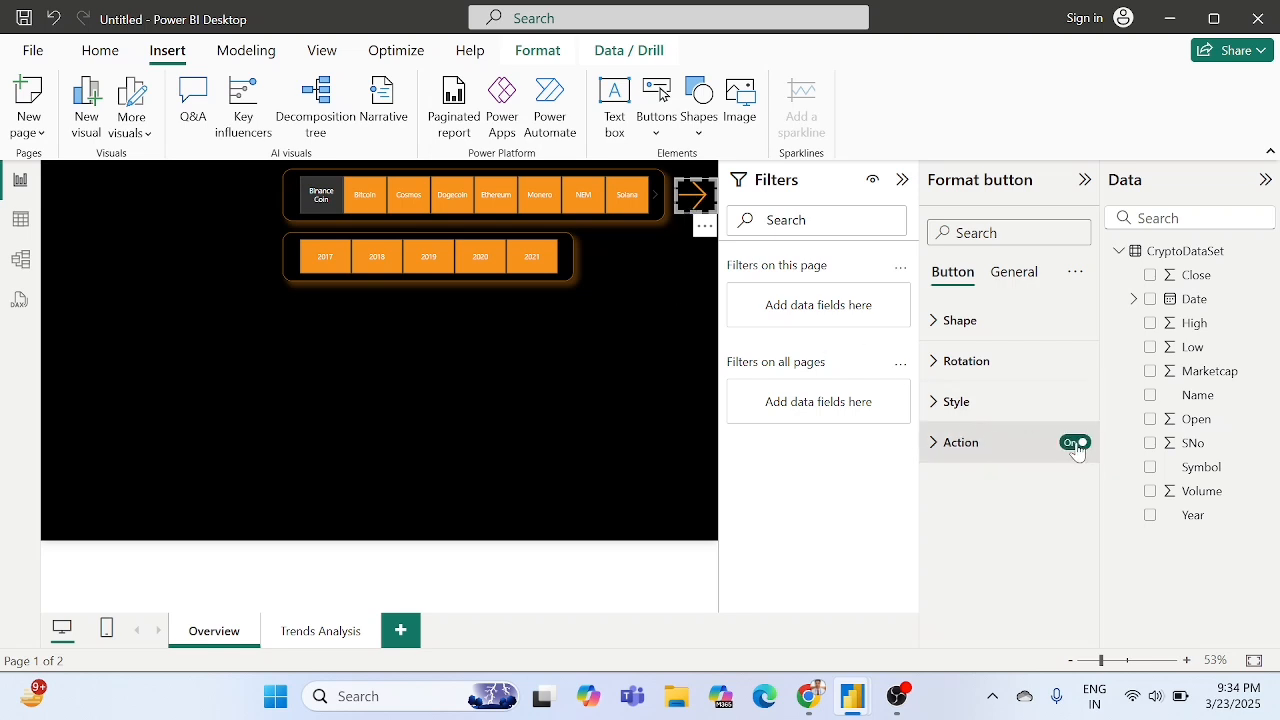
pyautogui.click(1016, 442)
pyautogui.scroll(-2, 1014, 437)
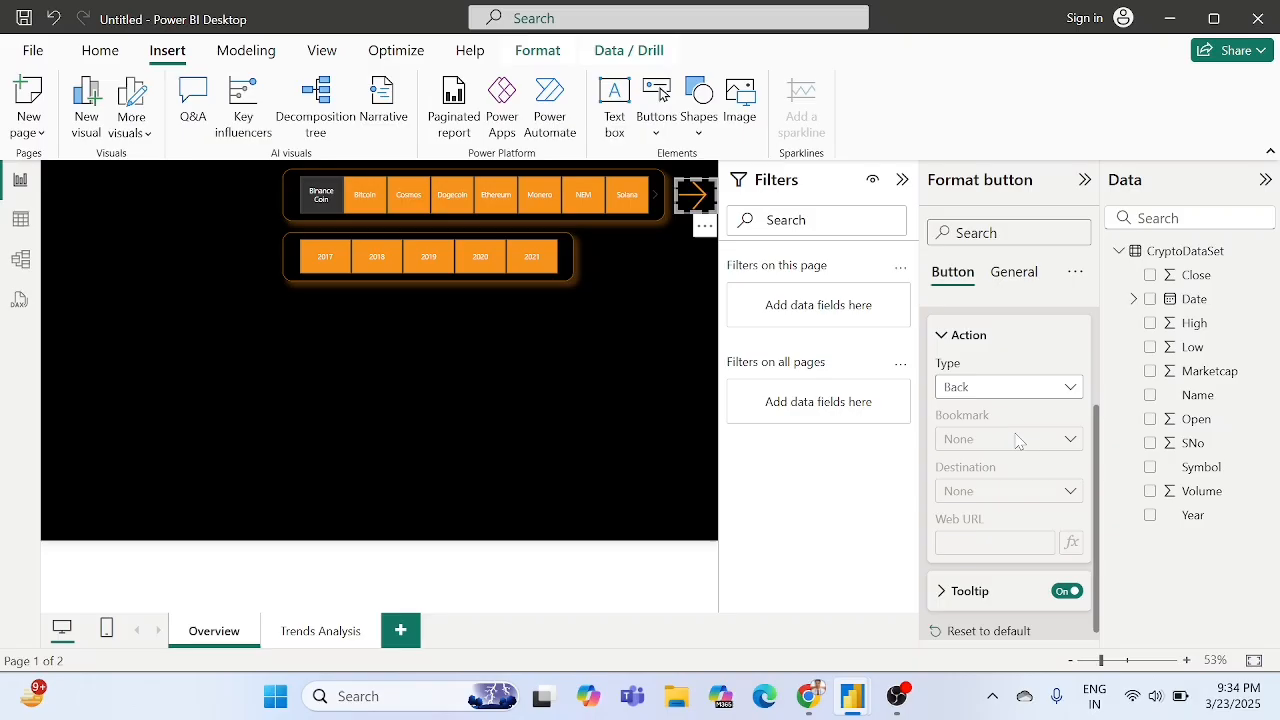
pyautogui.click(981, 390)
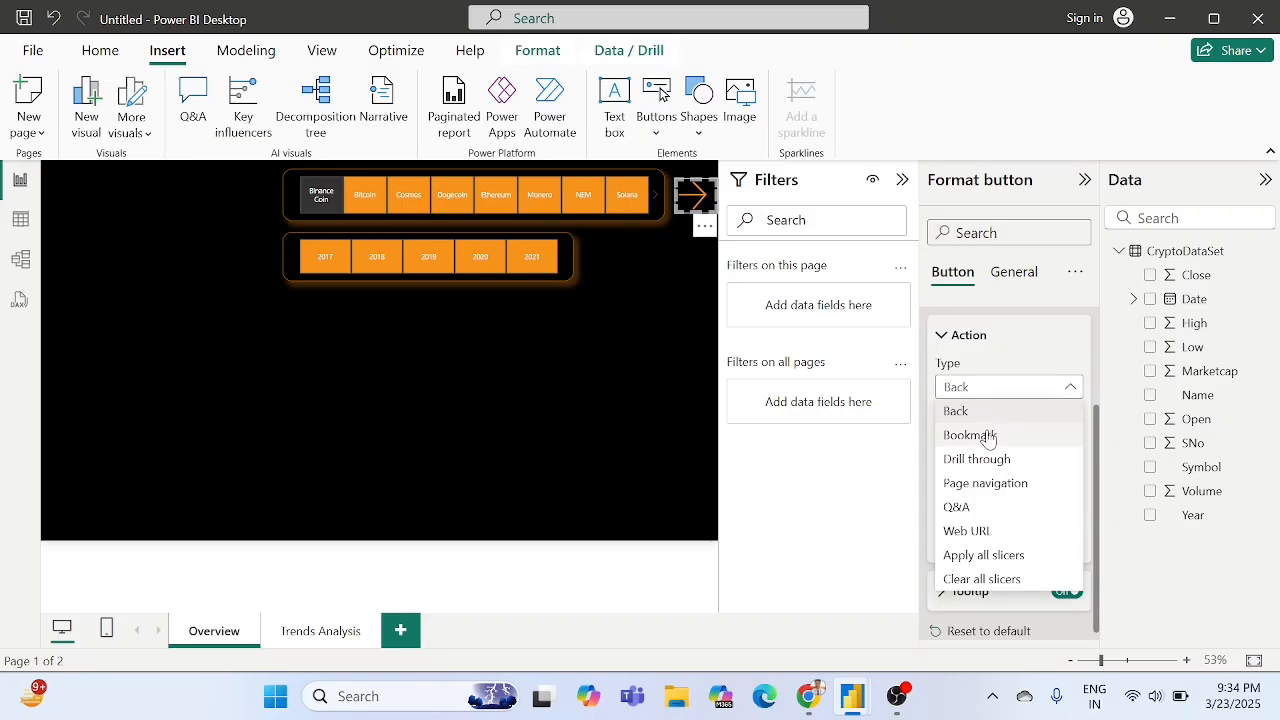
pyautogui.click(980, 484)
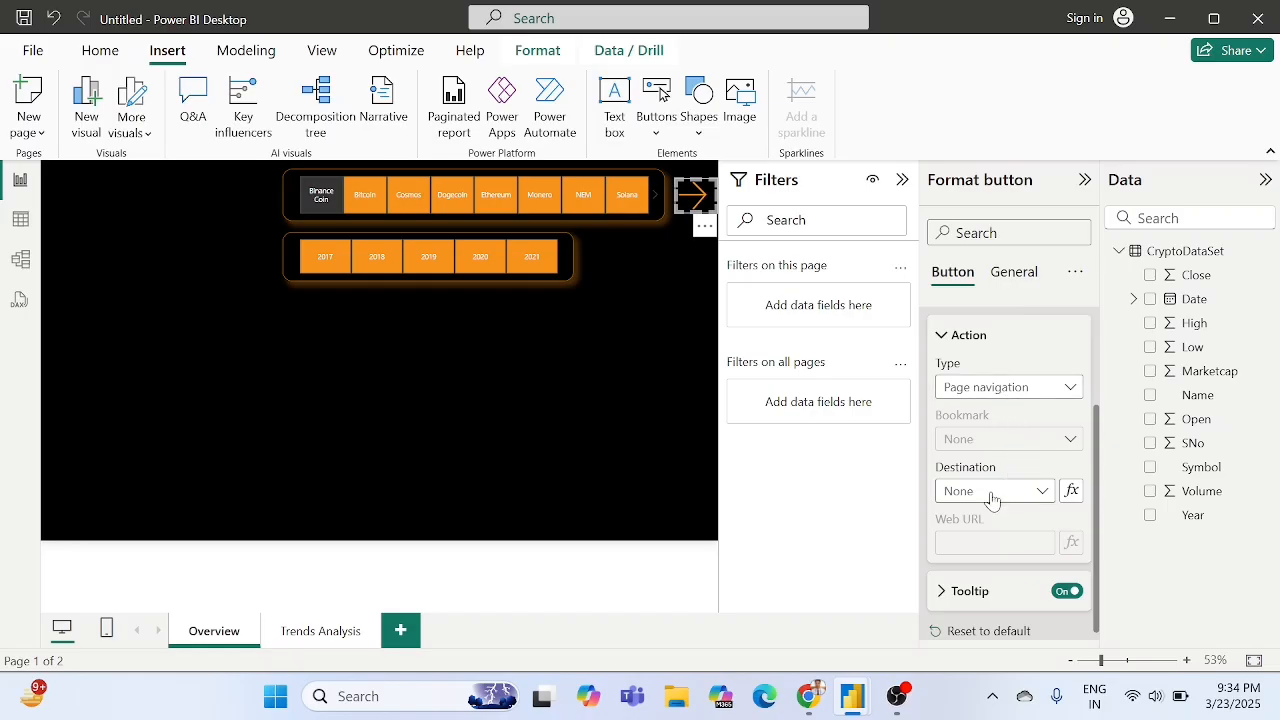
pyautogui.click(992, 494)
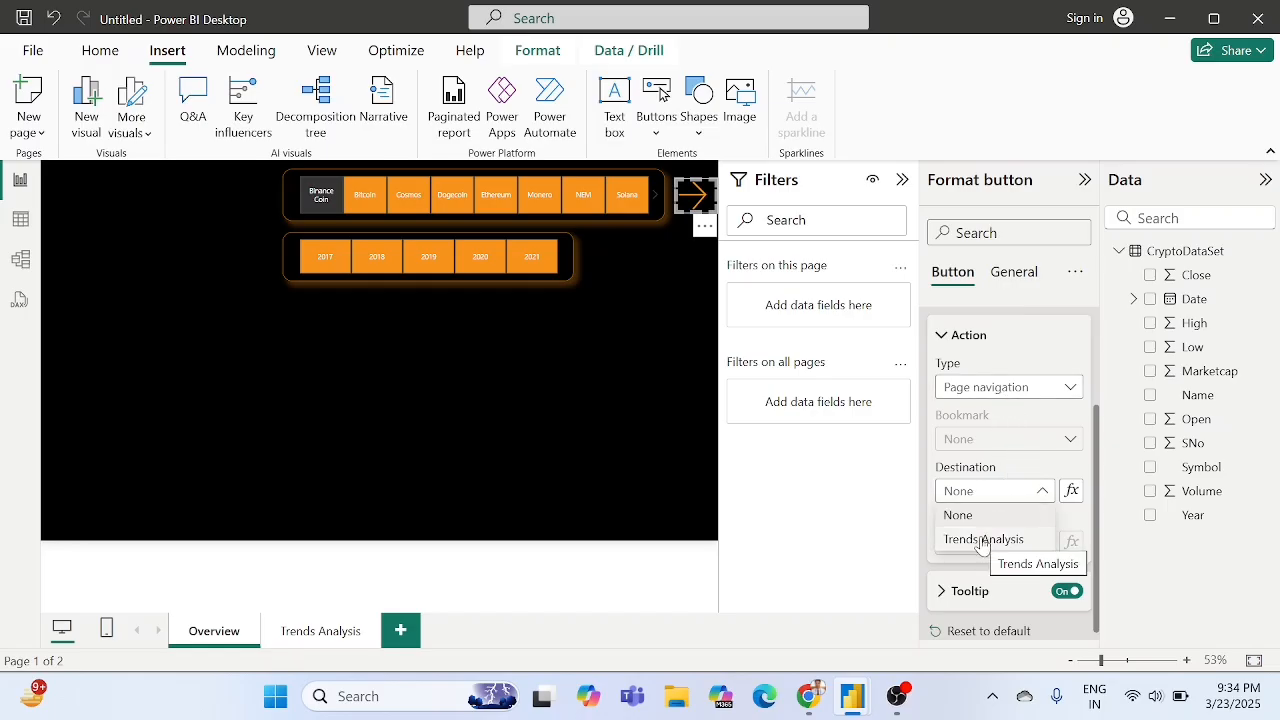
pyautogui.click(983, 540)
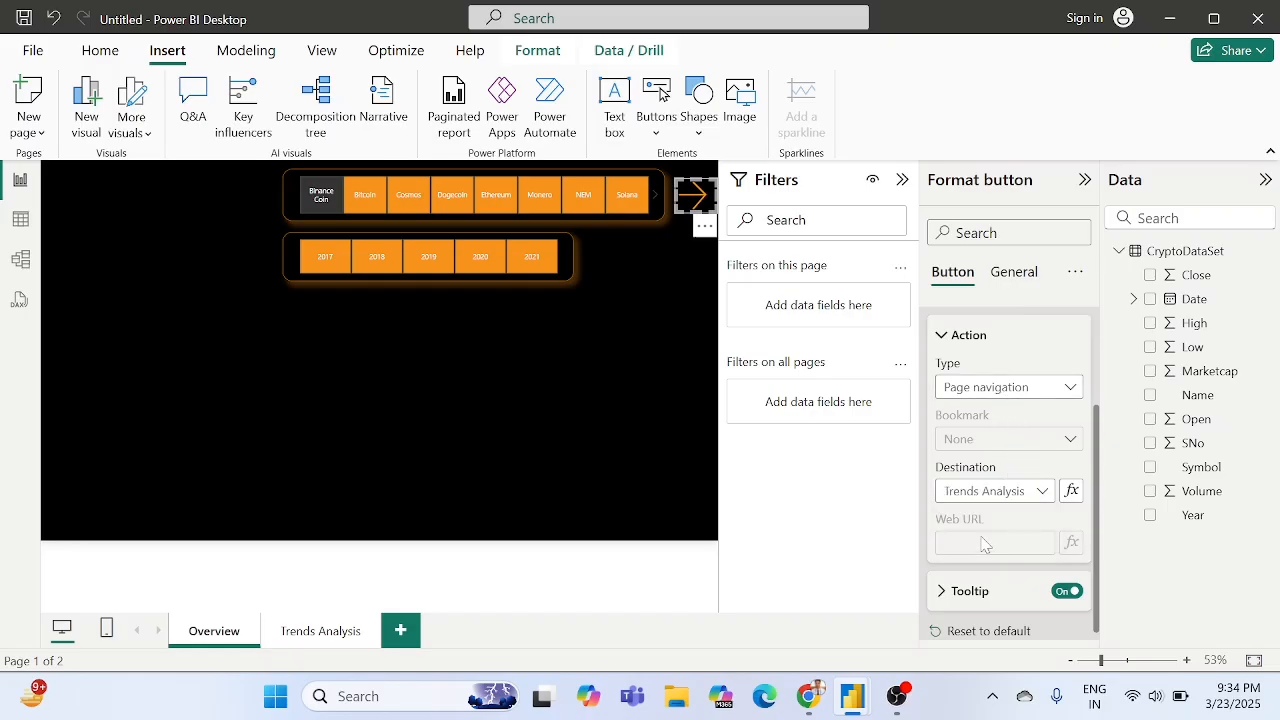
# Test the arrow button by following its link to the Trends Analysis page.
pyautogui.click(615, 350)
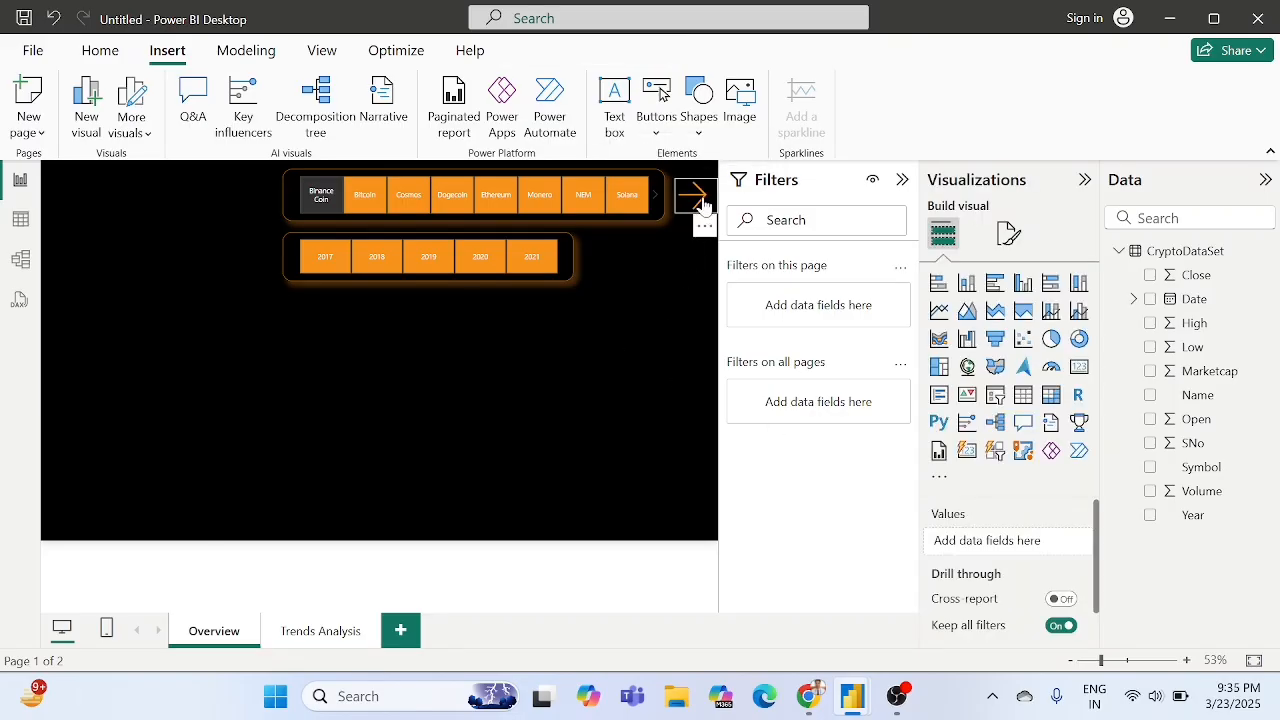
pyautogui.keyDown('ctrl'); pyautogui.click(697, 197); pyautogui.keyUp('ctrl')
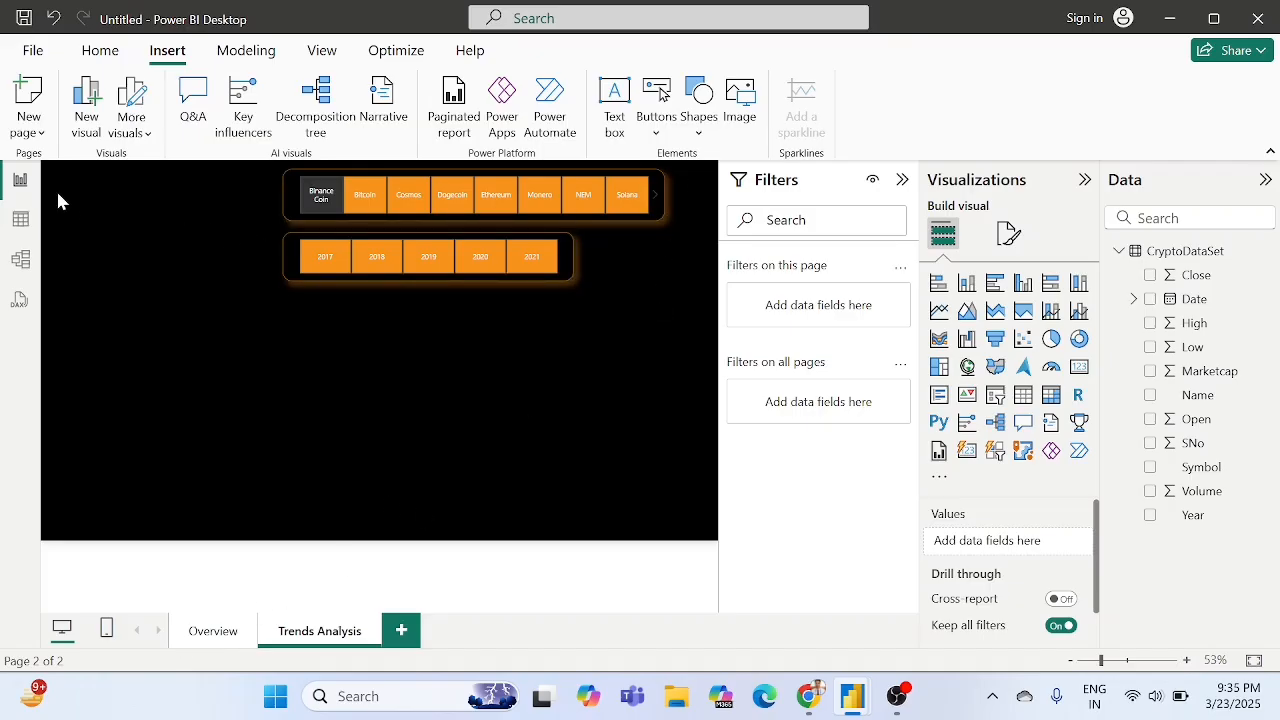
# Add a card visual to the Overview page, shrink it and place it beside the year slicer under the arrow button.
pyautogui.click(212, 632)
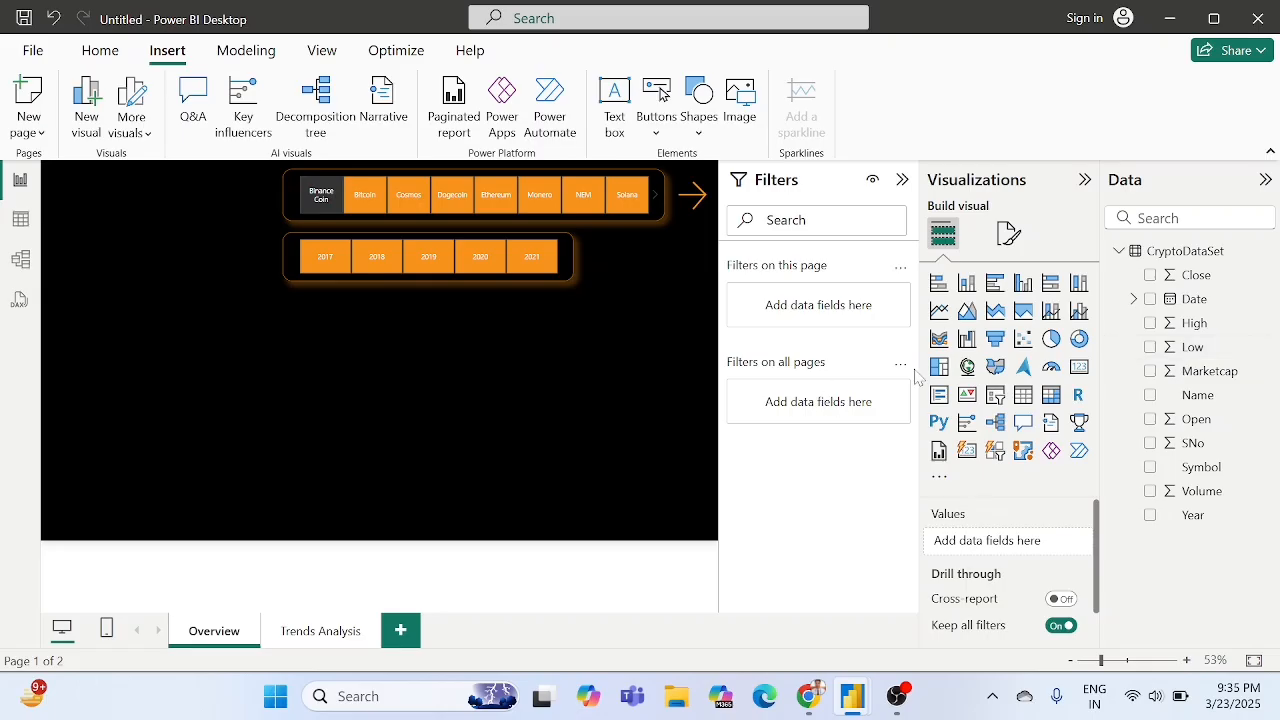
pyautogui.click(1079, 367)
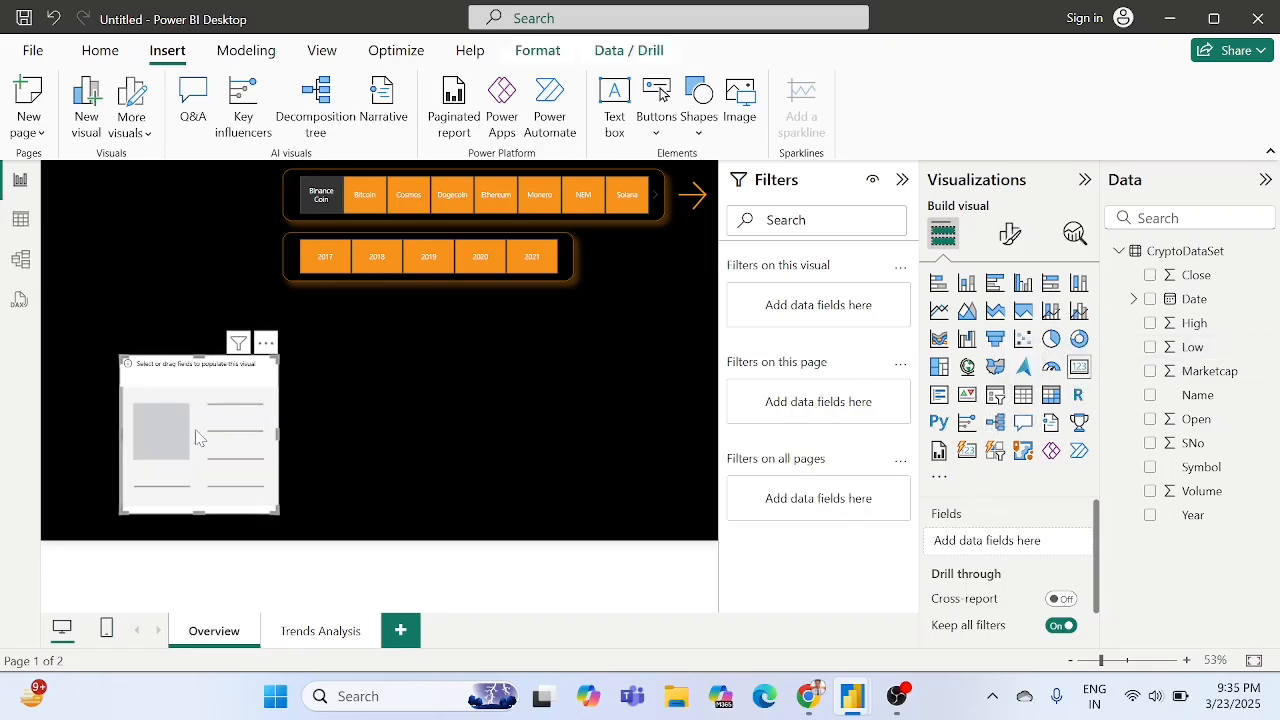
pyautogui.moveTo(197, 436); pyautogui.dragTo(500, 393)
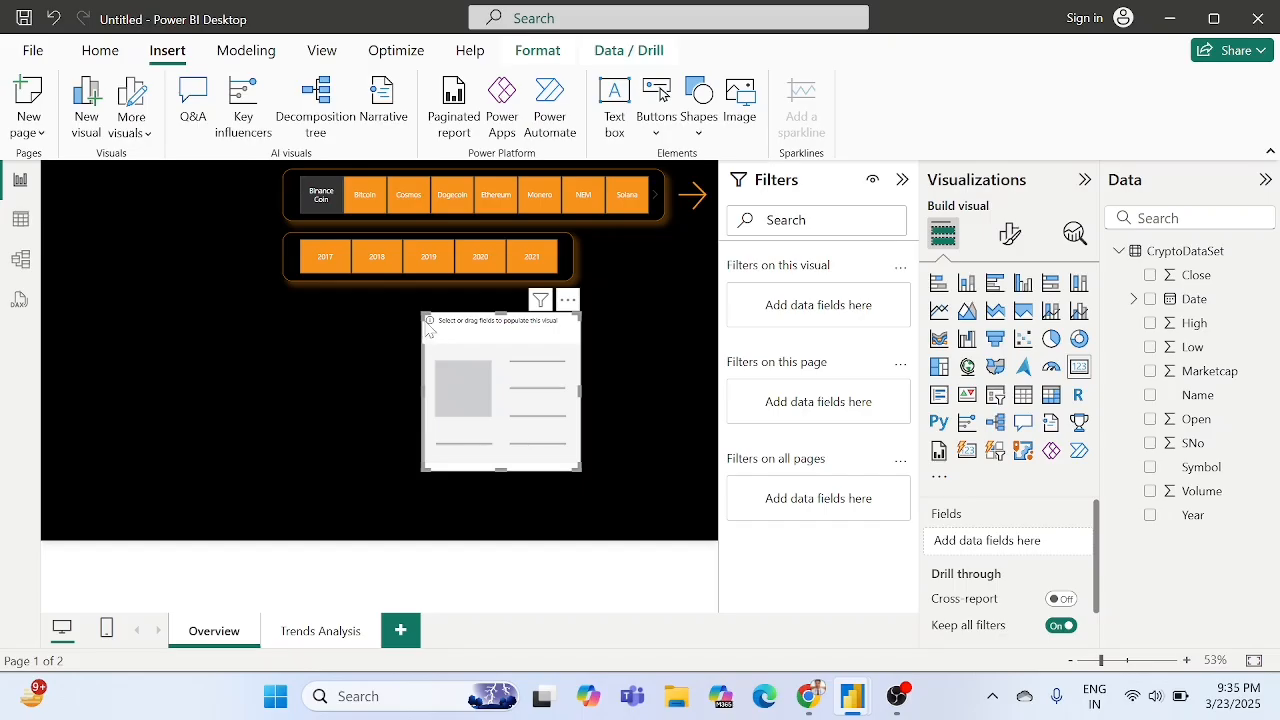
pyautogui.moveTo(425, 322); pyautogui.dragTo(431, 390)
pyautogui.moveTo(482, 428); pyautogui.dragTo(608, 285)
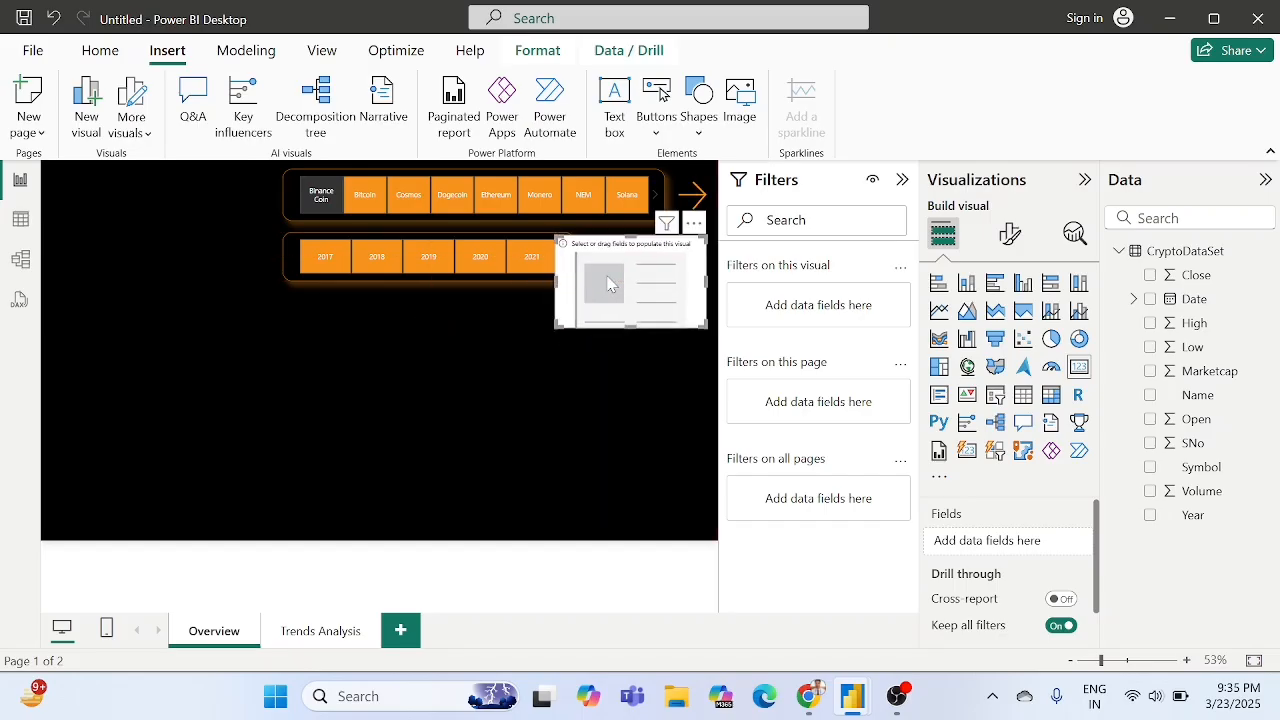
# Nudge the arrow button on the Overview page slightly to the right.
pyautogui.click(694, 197)
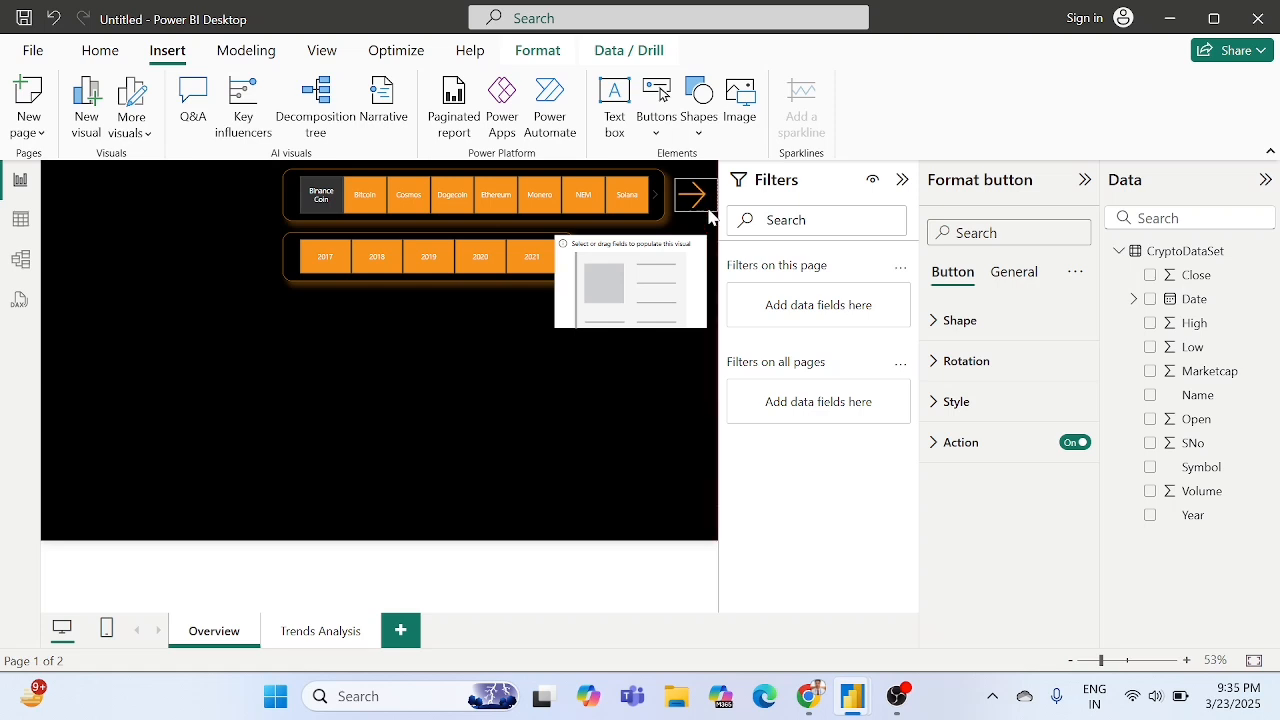
pyautogui.press('Right')
pyautogui.press('Right')
pyautogui.press('Right')
pyautogui.press('Right')
pyautogui.press('Right')
pyautogui.press('Right')
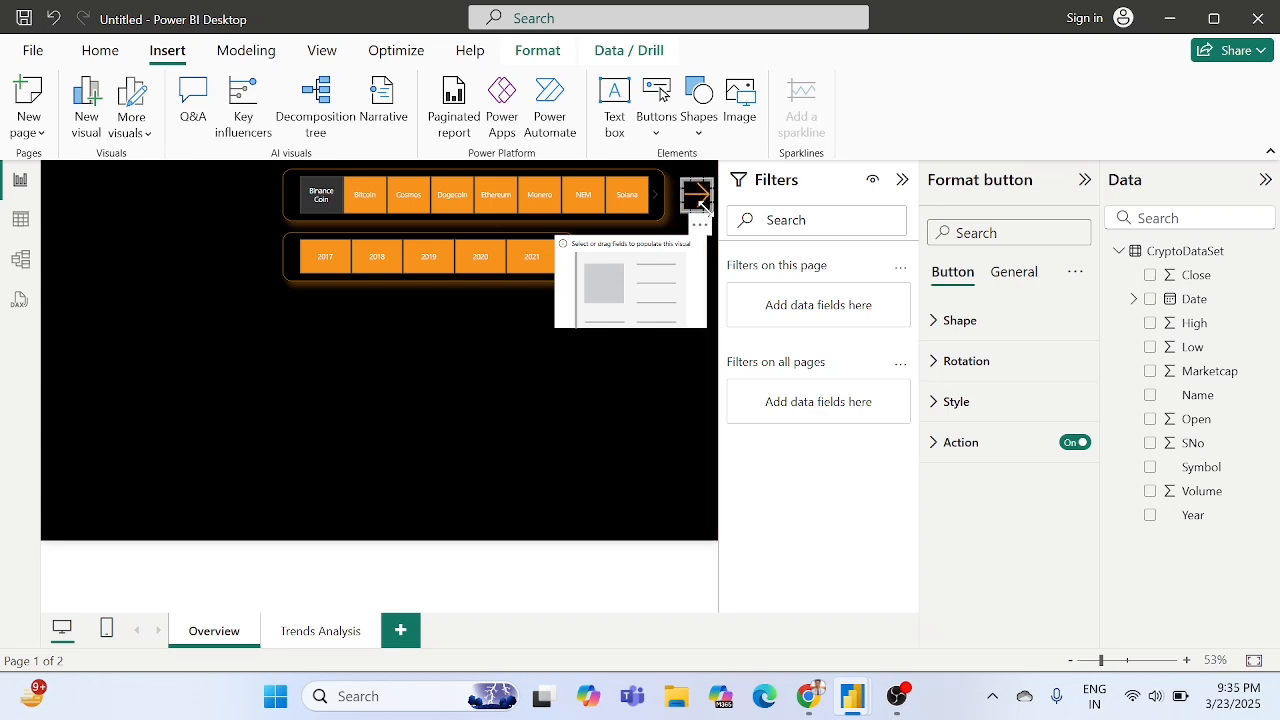
# Nudge the empty card to the right and shrink it to fit clear of the year slicer.
pyautogui.click(664, 303)
pyautogui.press('Right')
pyautogui.press('Right')
pyautogui.press('Right')
pyautogui.press('Right')
pyautogui.press('Right')
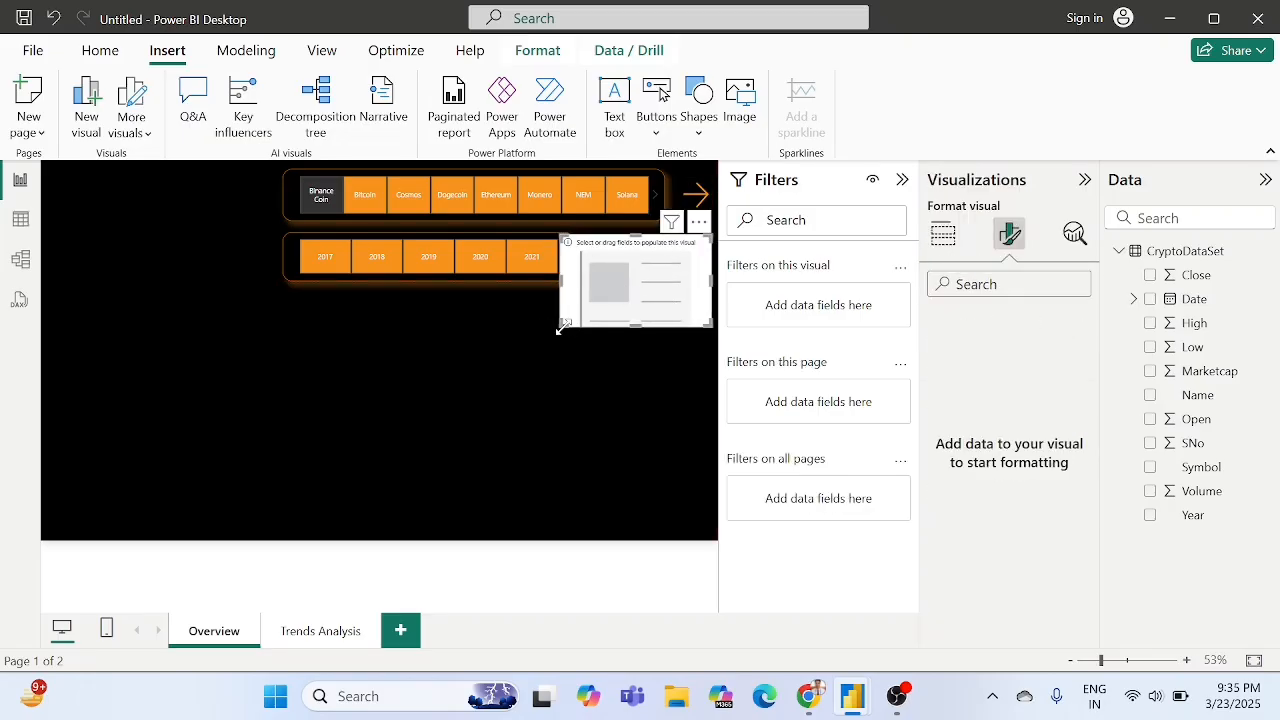
pyautogui.moveTo(561, 329); pyautogui.dragTo(589, 309)
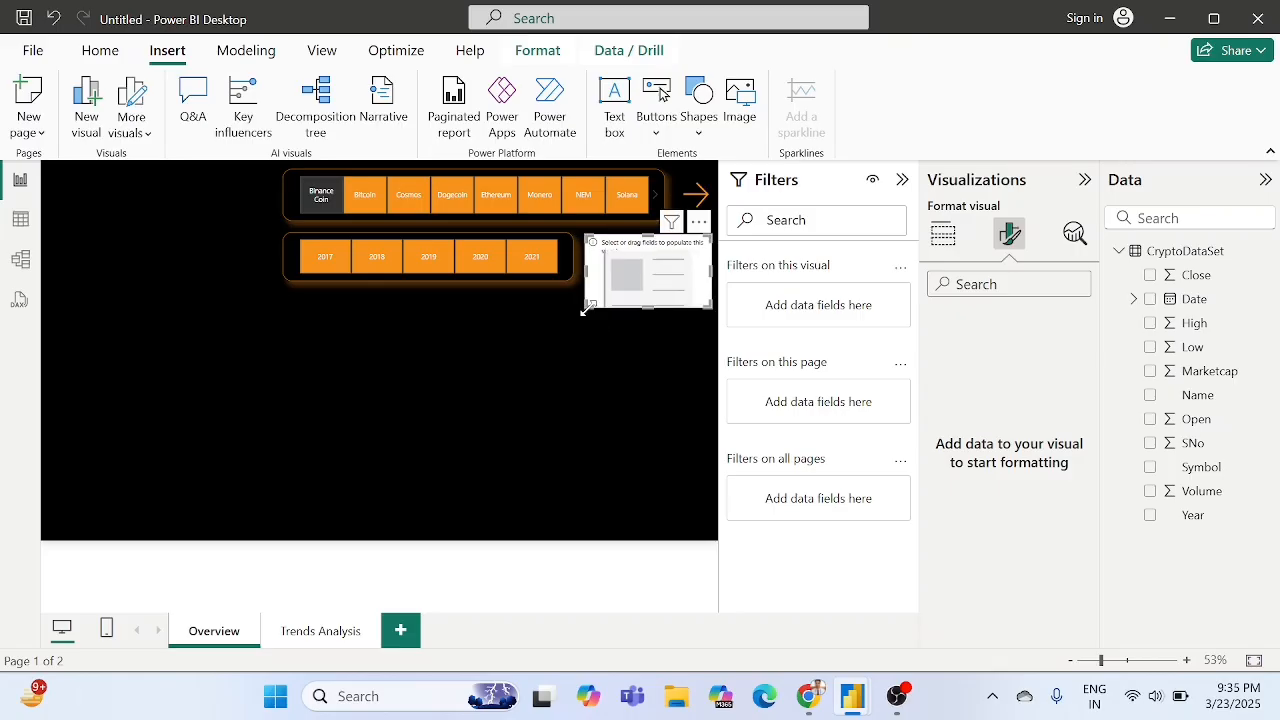
# Fill the card with the Volume field and turn off its category label.
pyautogui.click(943, 233)
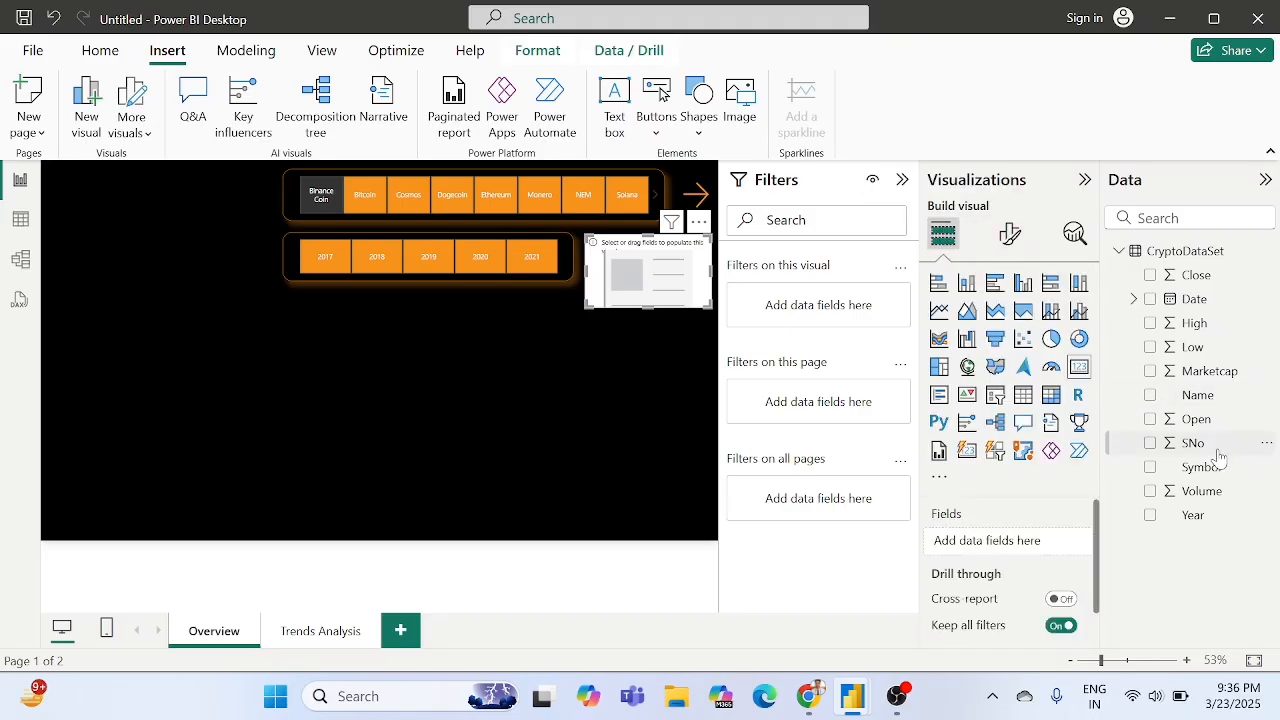
pyautogui.moveTo(1027, 533); pyautogui.dragTo(986, 545)
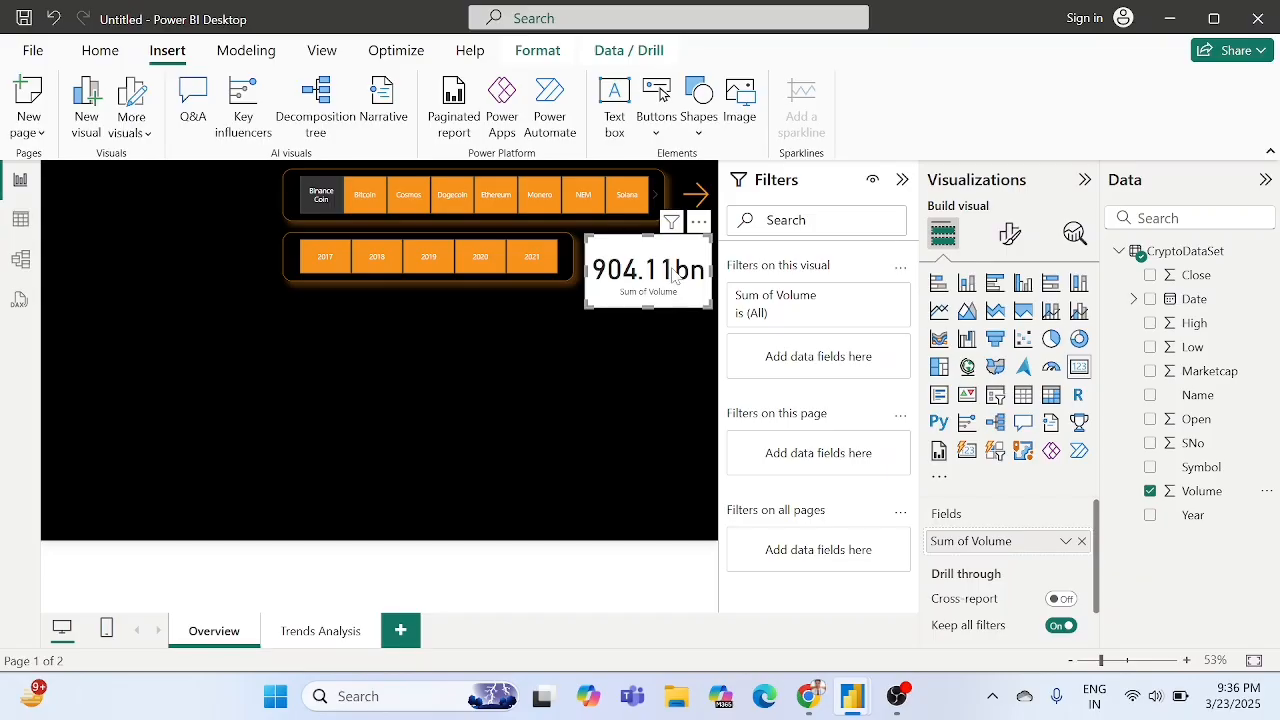
pyautogui.click(1010, 238)
pyautogui.click(1006, 326)
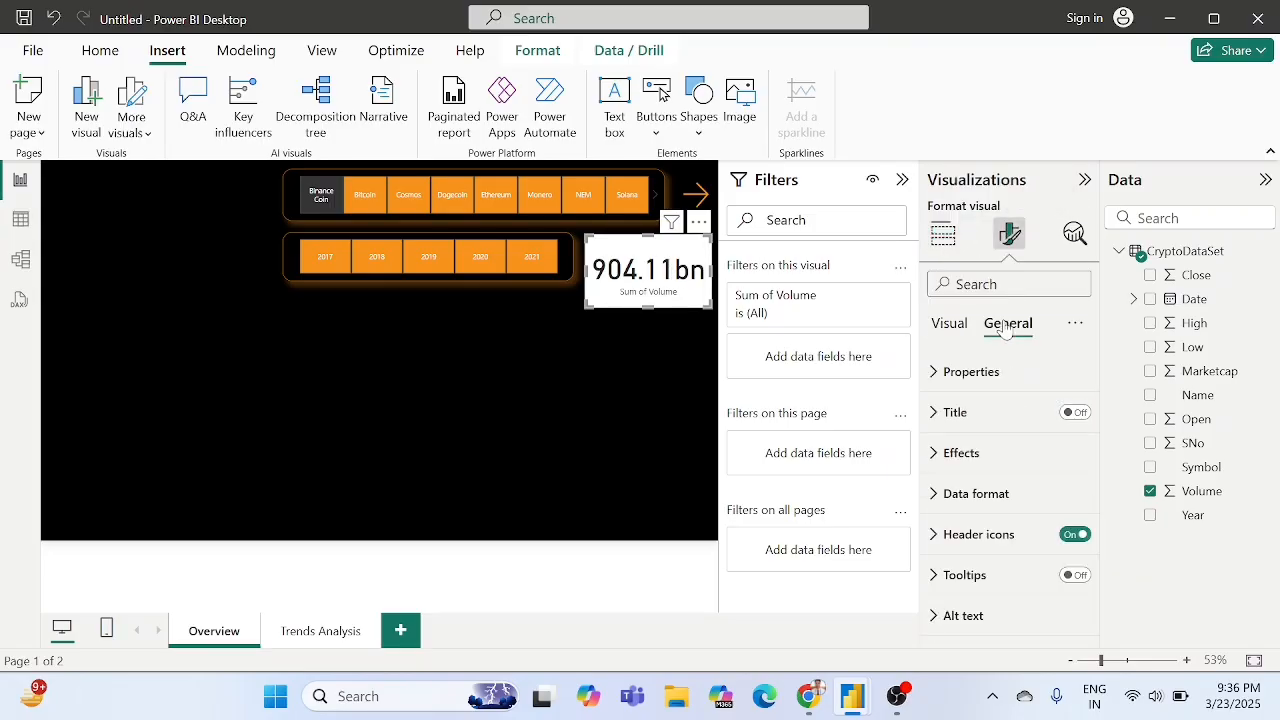
pyautogui.click(950, 326)
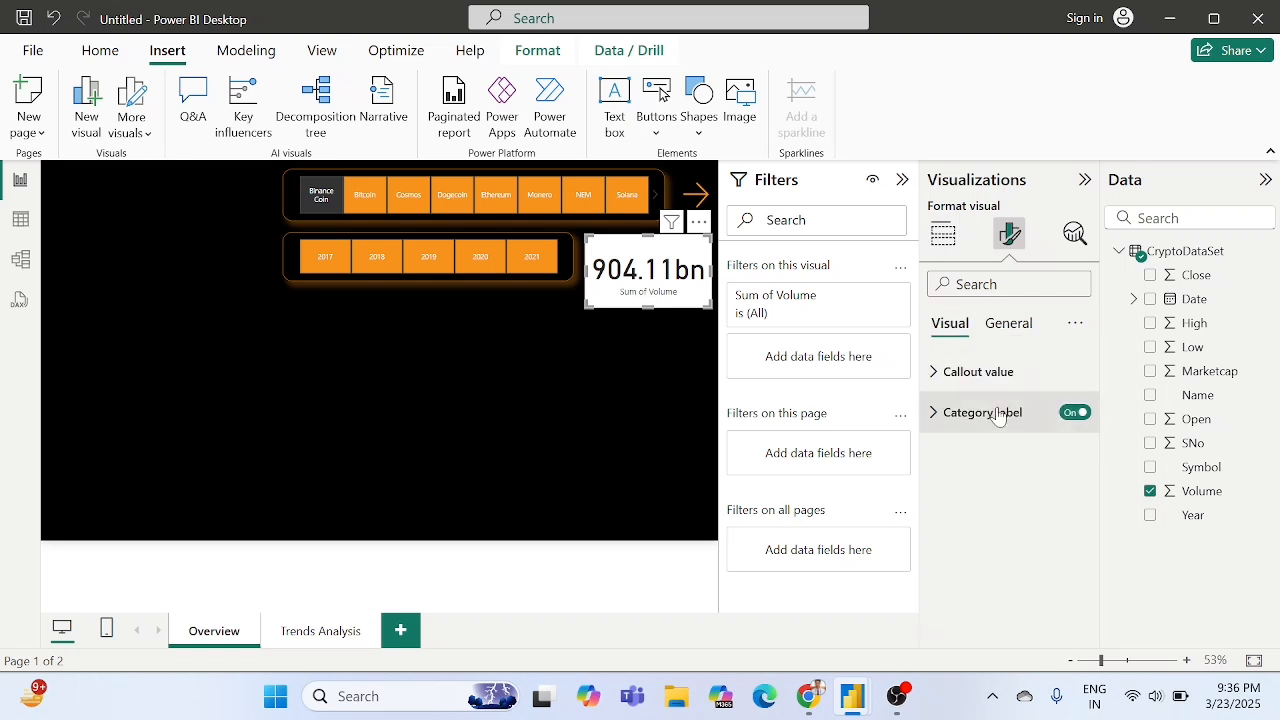
pyautogui.click(1072, 414)
# Turn on the card's title and set its text to Volume.
pyautogui.click(1005, 323)
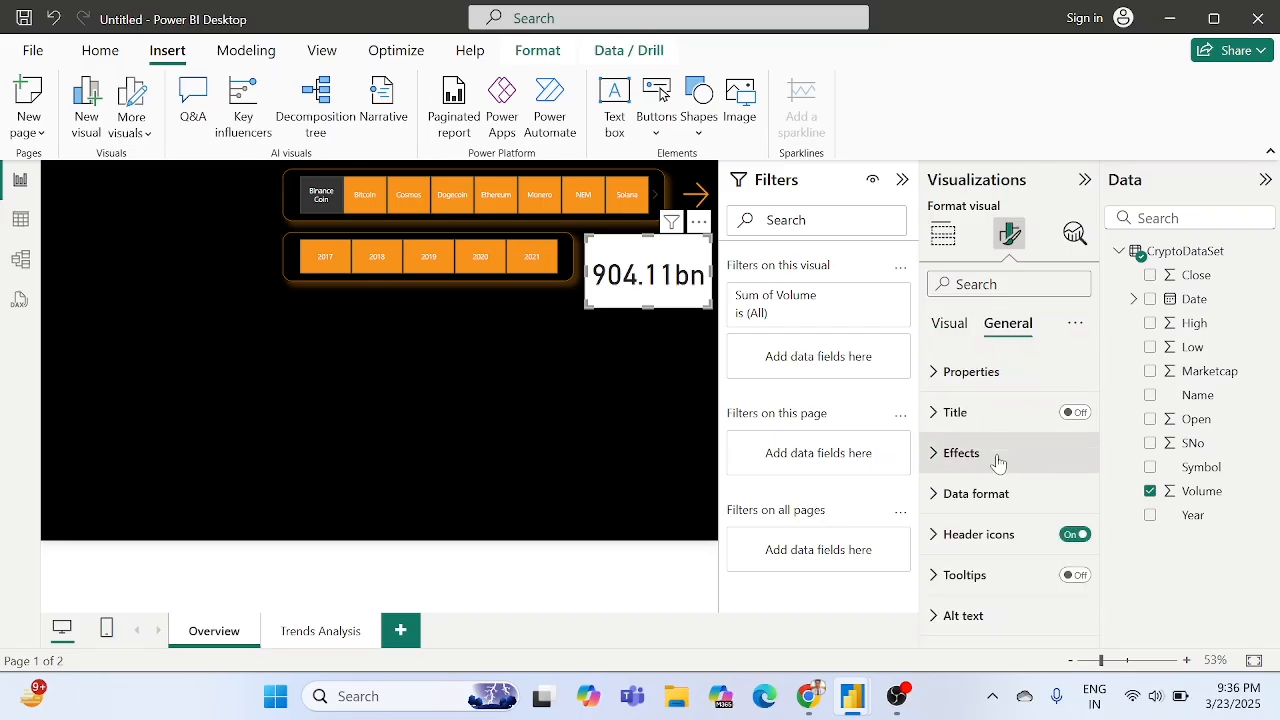
pyautogui.click(1072, 413)
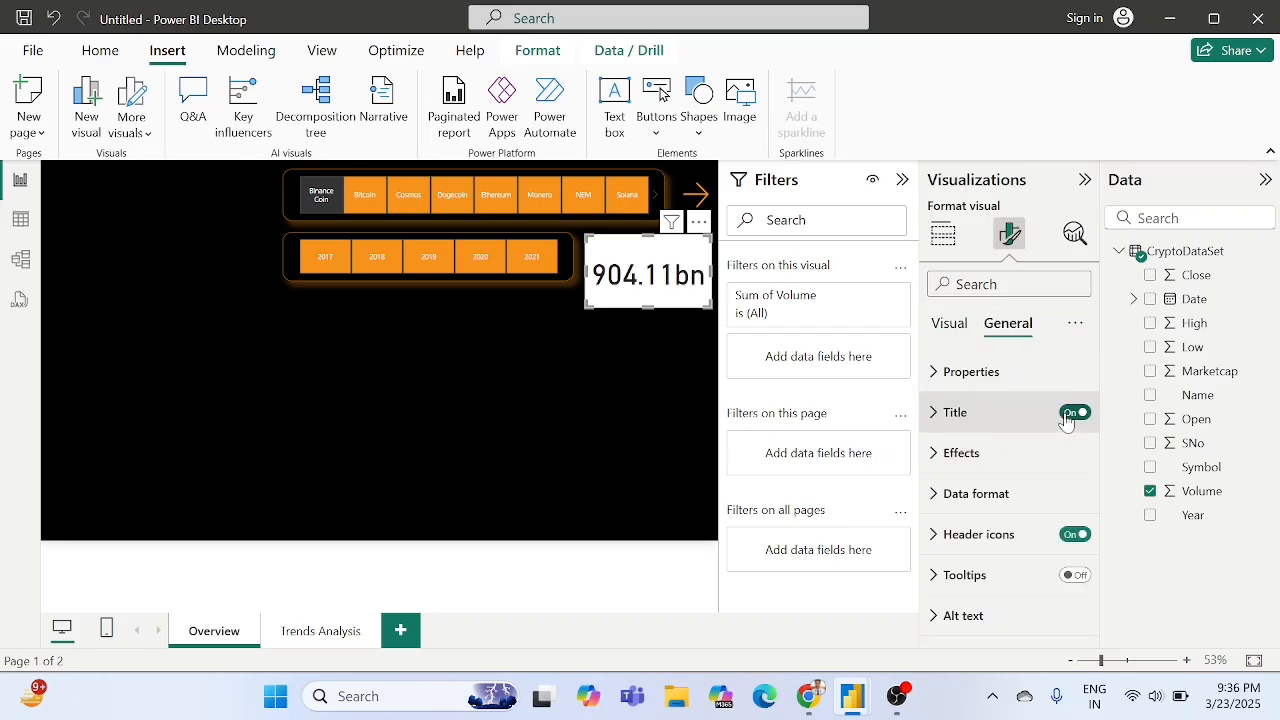
pyautogui.click(980, 432)
pyautogui.click(994, 511)
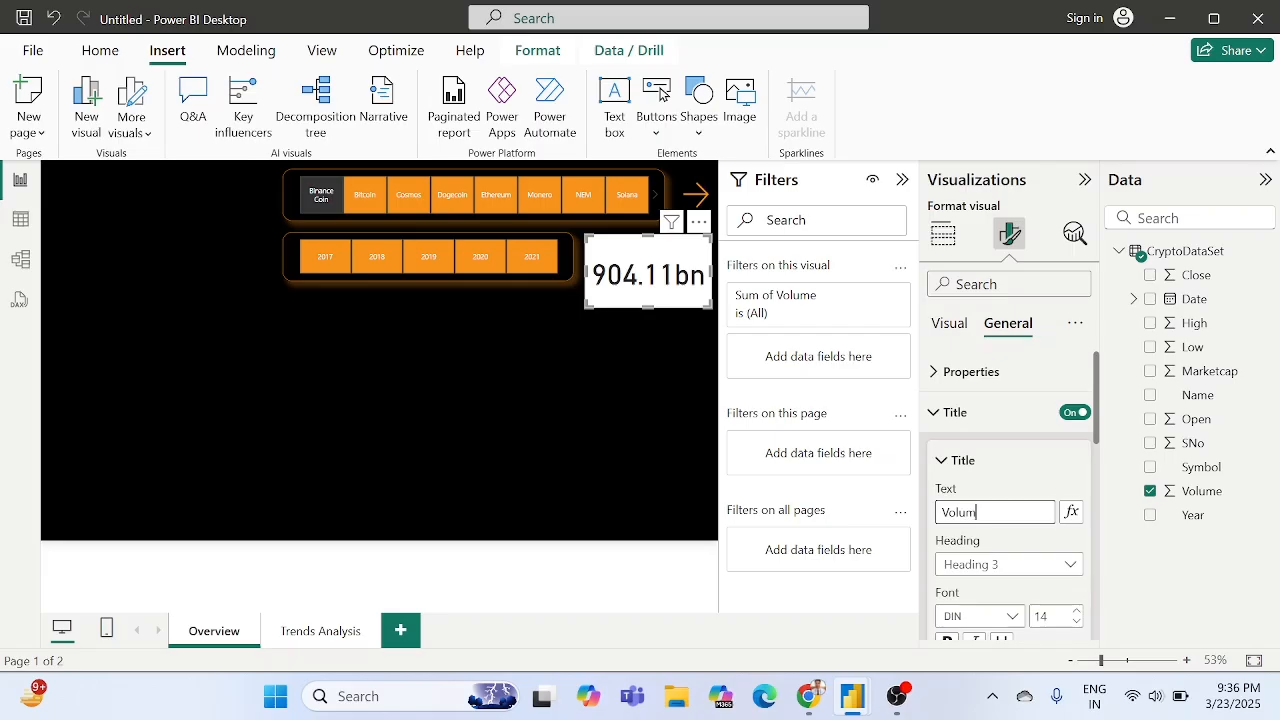
pyautogui.write('Volume')
pyautogui.click(1029, 484)
# Try Segoe UI Bold as the font of the card's title and revert the font change.
pyautogui.scroll(-1, 1000, 500)
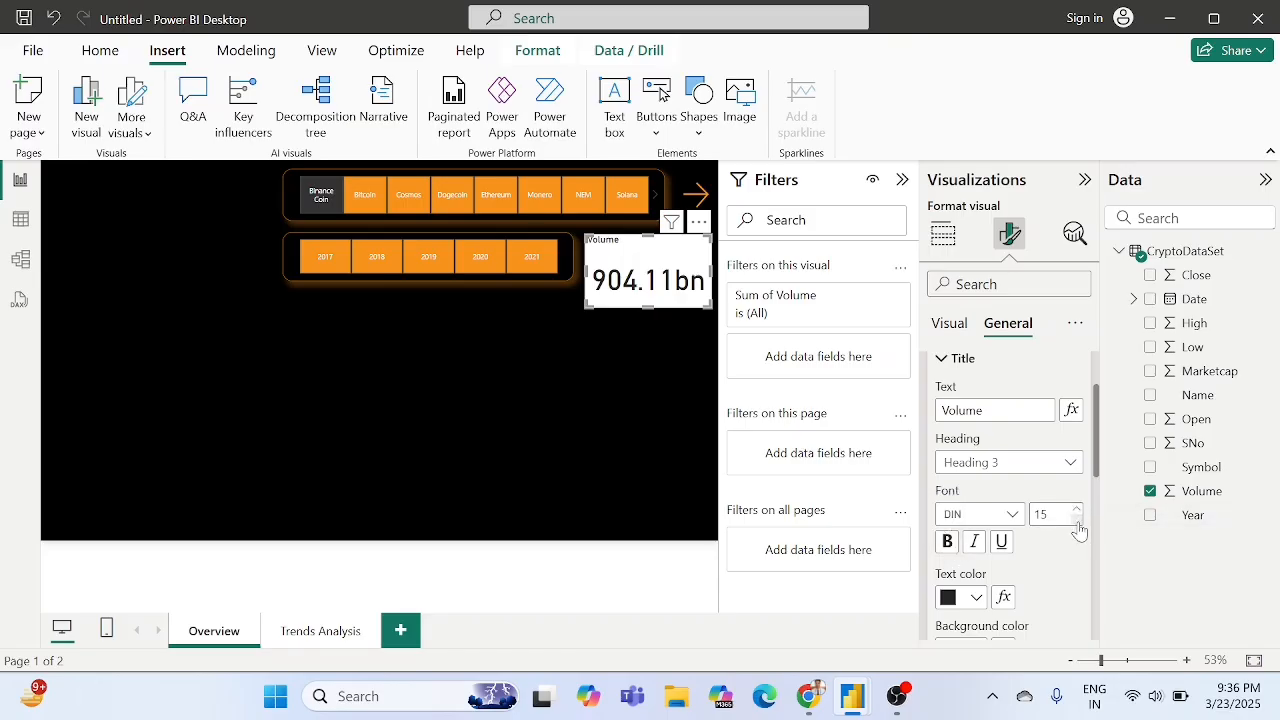
pyautogui.click(1000, 515)
pyautogui.press('t')
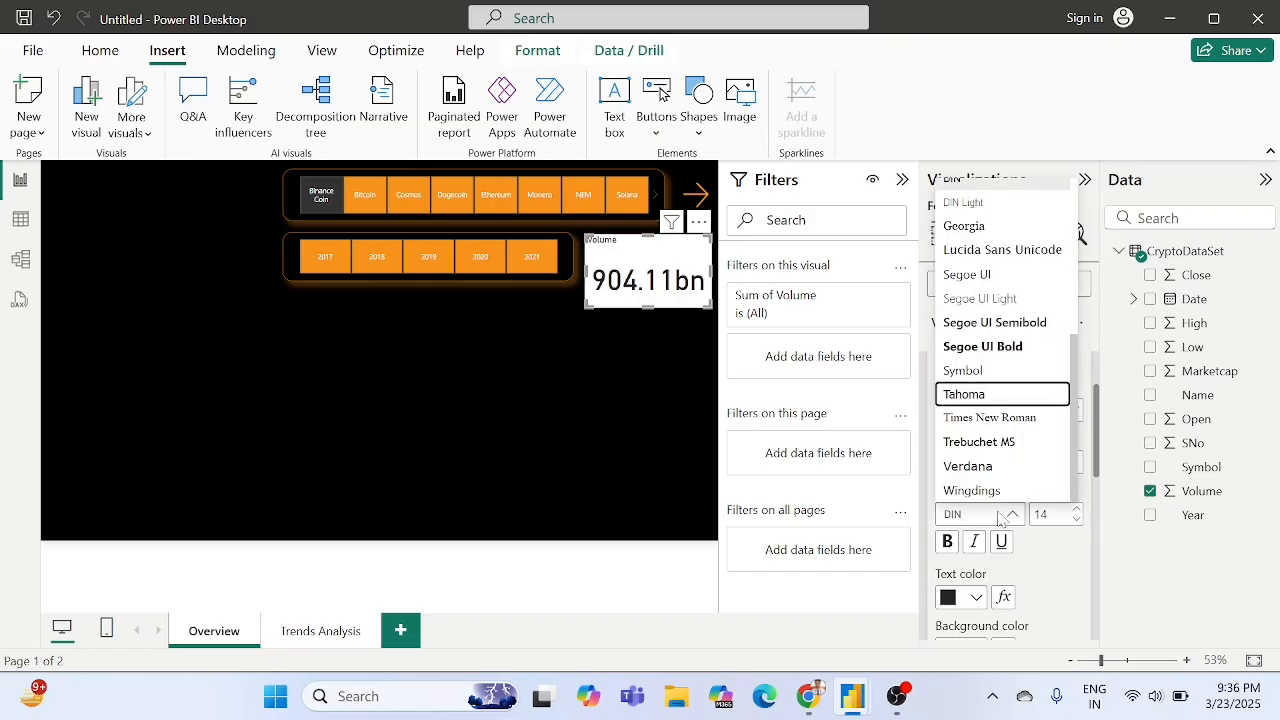
pyautogui.press('Down')
pyautogui.press('Down')
pyautogui.press('Up')
pyautogui.press('Up')
pyautogui.press('Up')
pyautogui.press('Up')
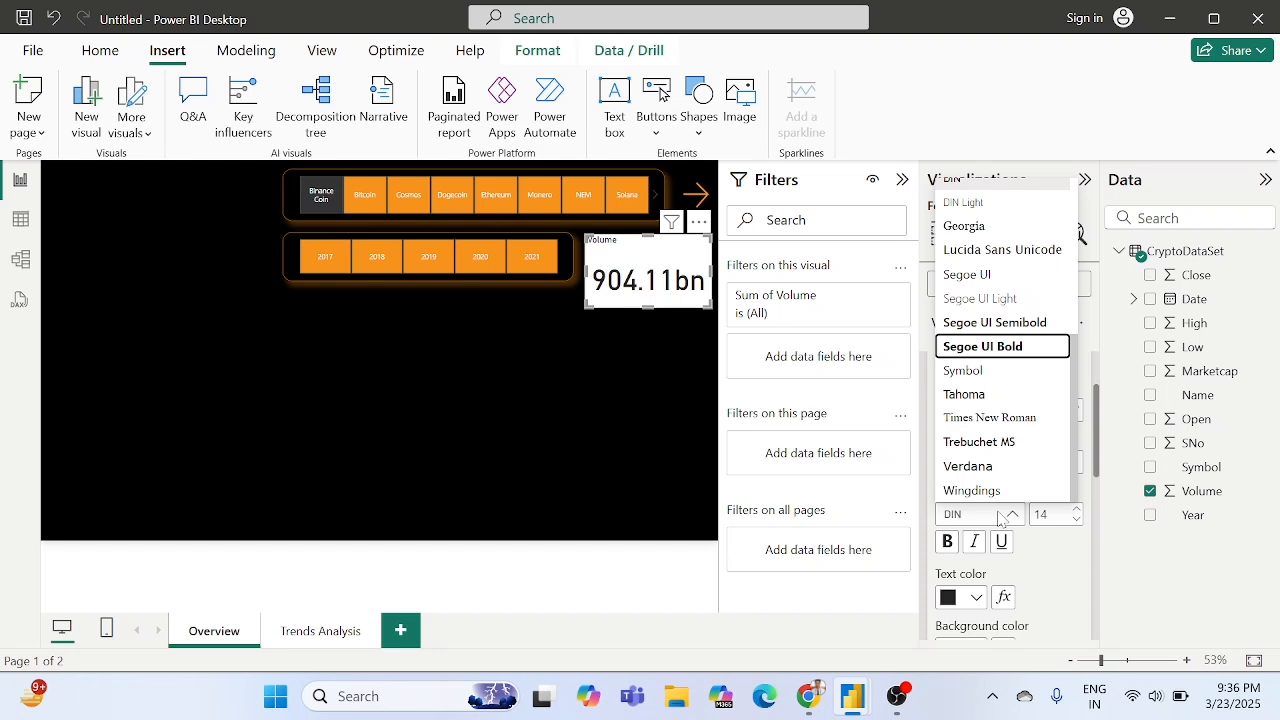
pyautogui.press('Up')
pyautogui.press('Up')
pyautogui.press('Up')
pyautogui.press('Down')
pyautogui.press('Down')
pyautogui.press('Down')
pyautogui.press('Return')
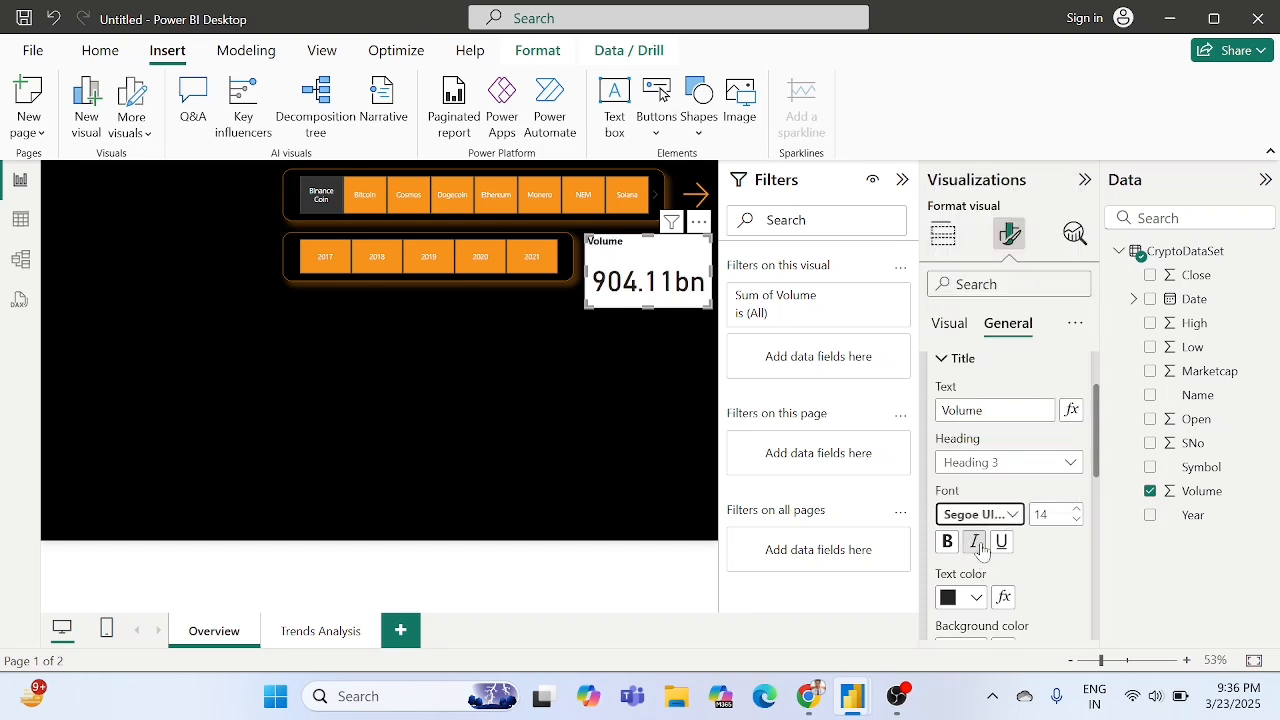
pyautogui.click(1004, 516)
pyautogui.scroll(10, 1000, 355)
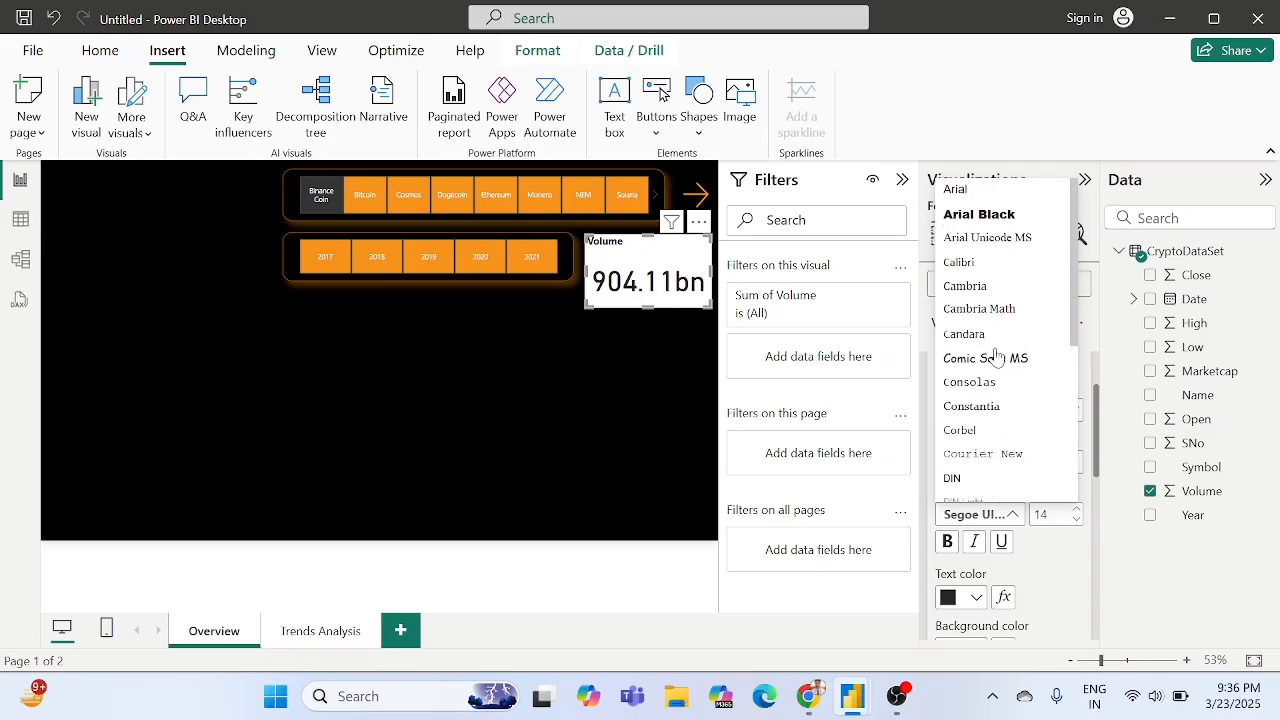
pyautogui.click(1038, 577)
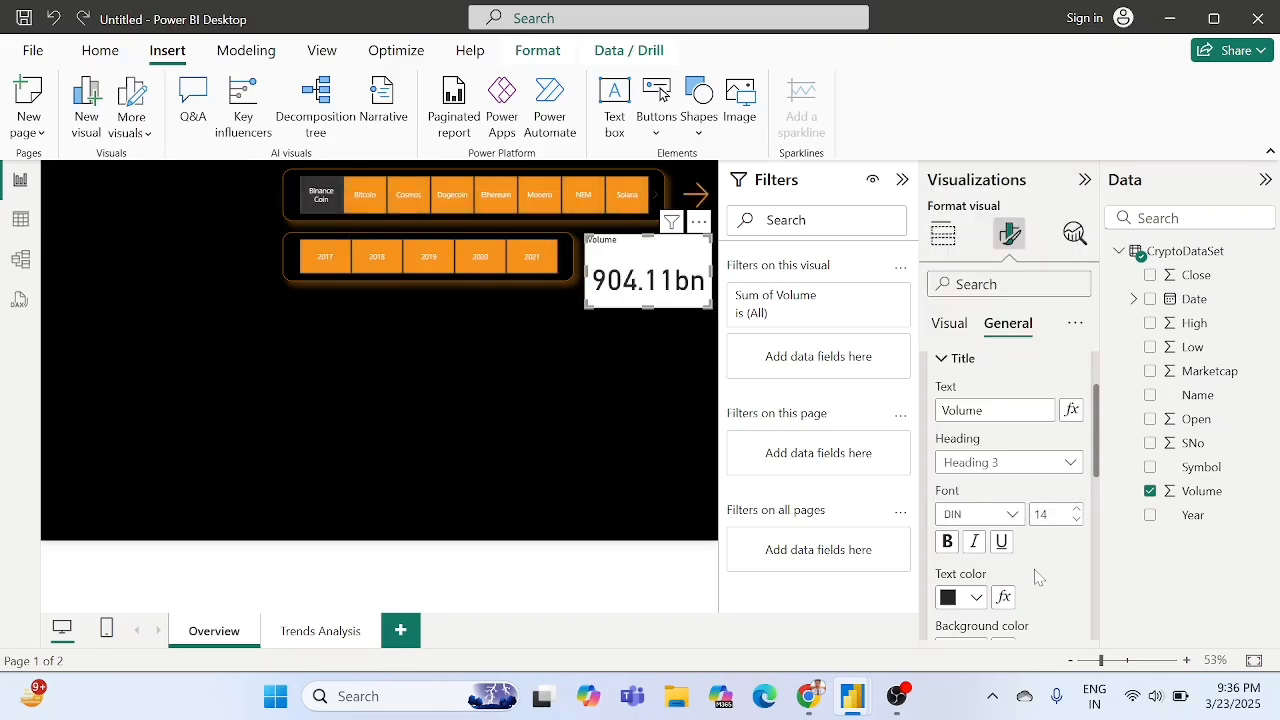
pyautogui.scroll(-3, 1038, 577)
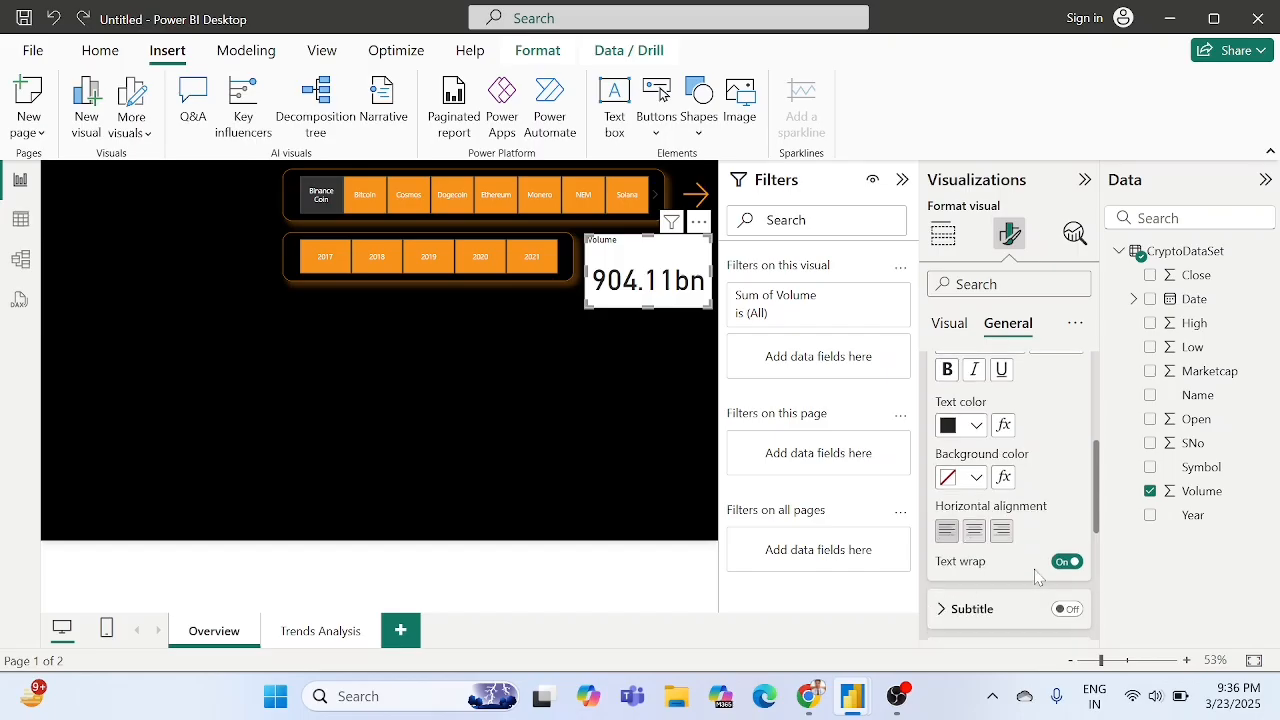
pyautogui.click(960, 430)
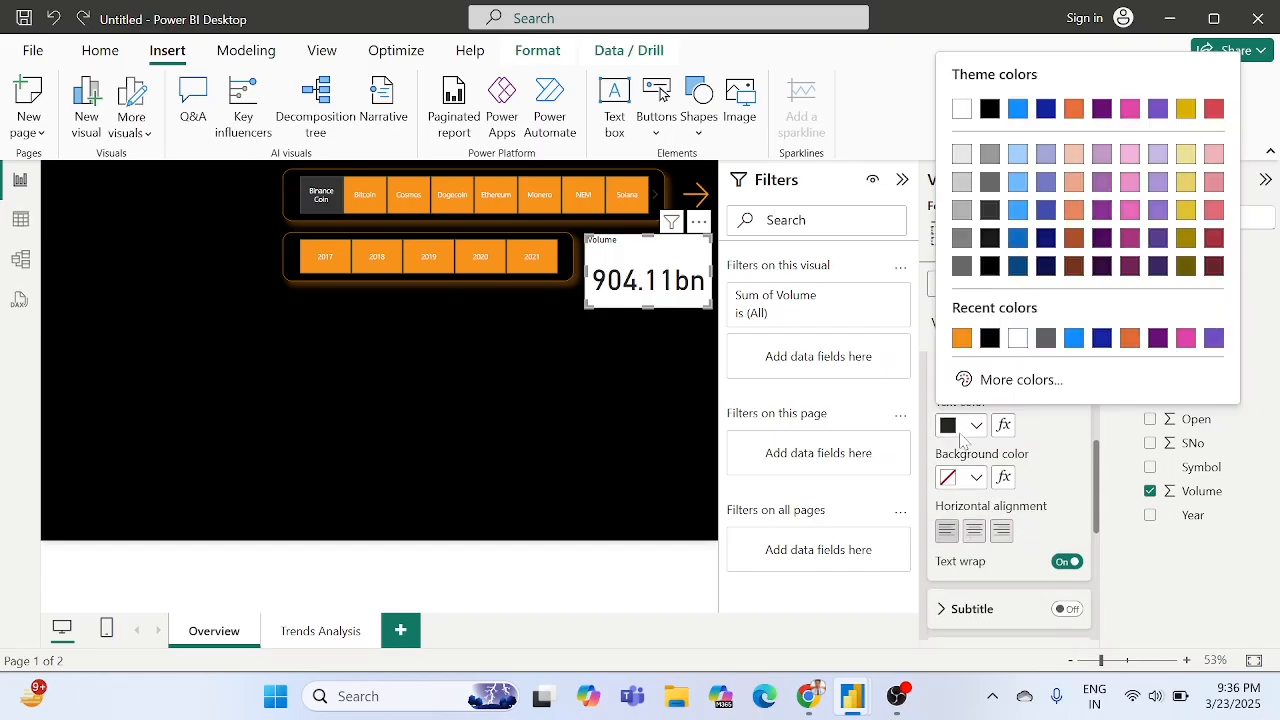
pyautogui.click(1072, 442)
# Set the Volume card's background transparency to 100%.
pyautogui.scroll(-2, 1072, 442)
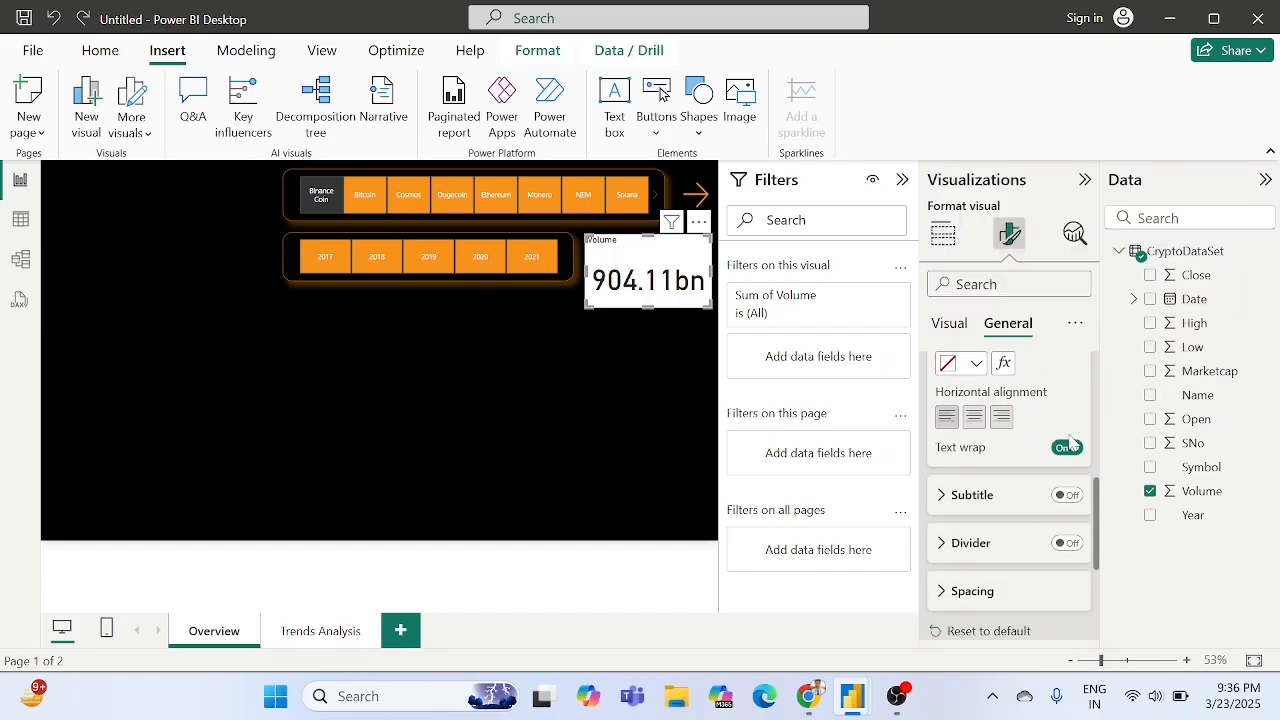
pyautogui.scroll(-4, 1008, 479)
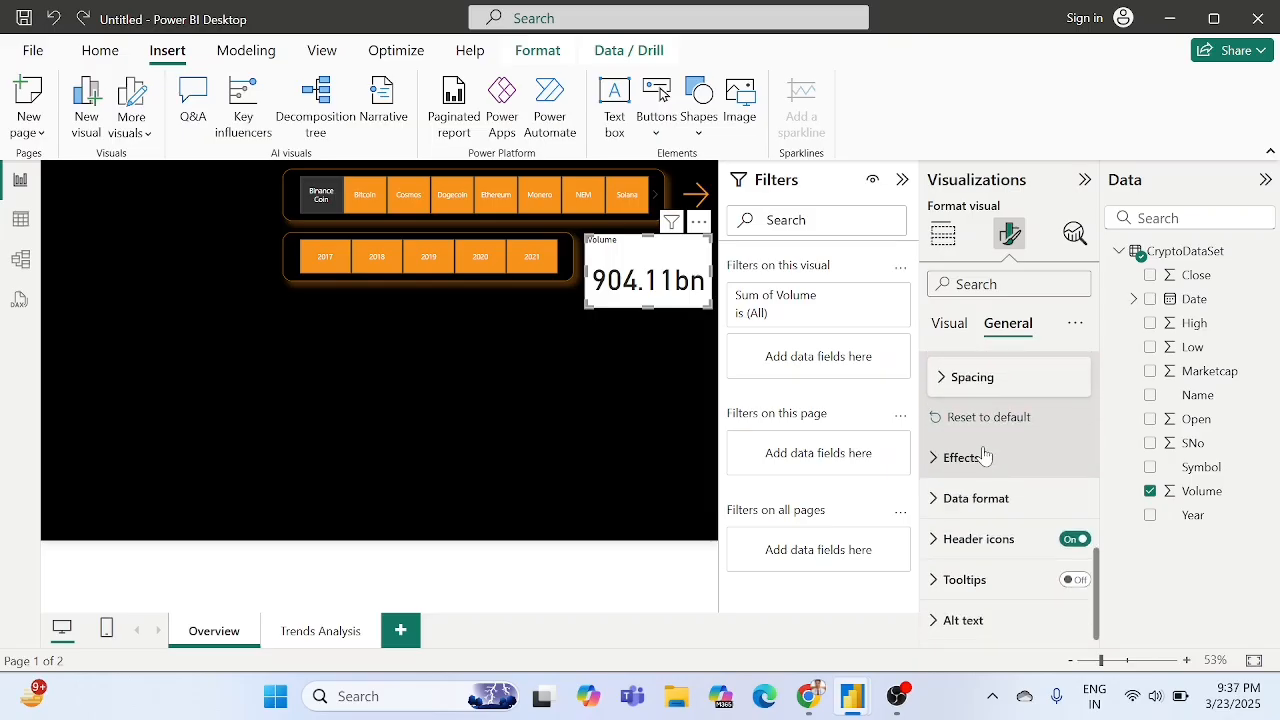
pyautogui.click(975, 457)
pyautogui.scroll(-2, 985, 445)
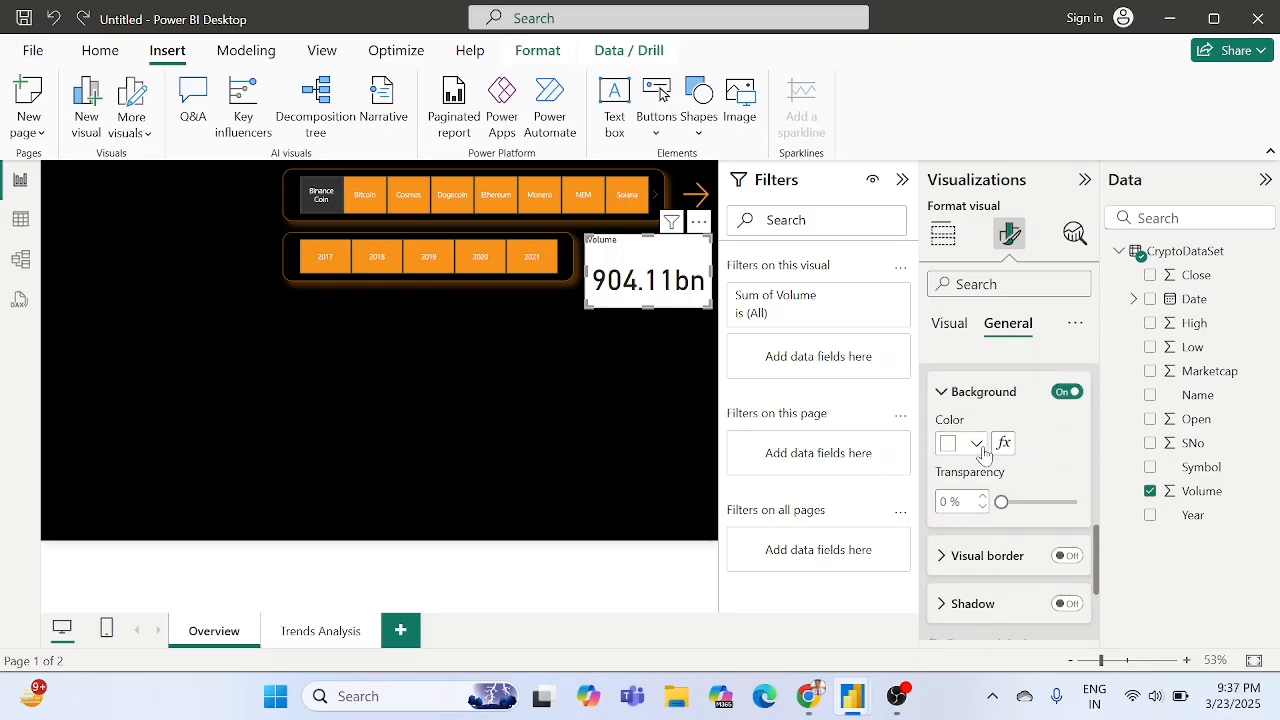
pyautogui.click(943, 502)
pyautogui.write('100')
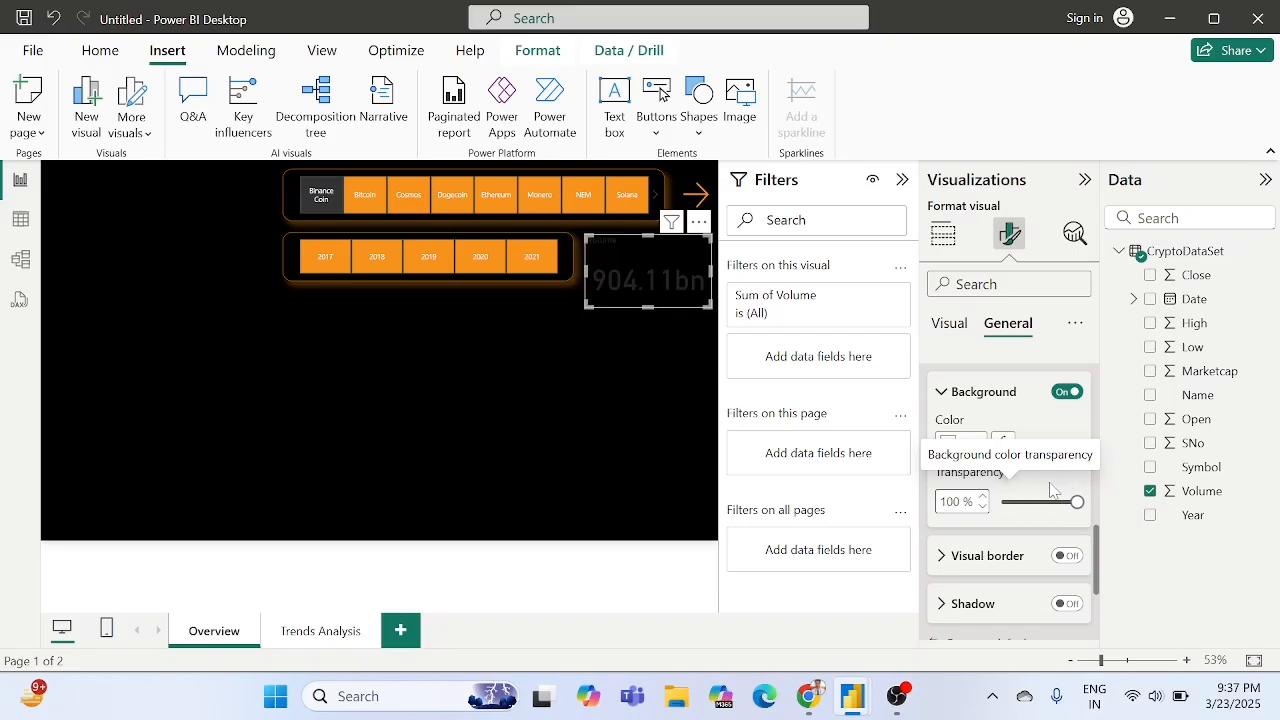
# Turn on the Volume card's visual border with 18 px rounded corners and the recent orange color.
pyautogui.scroll(-3, 1052, 490)
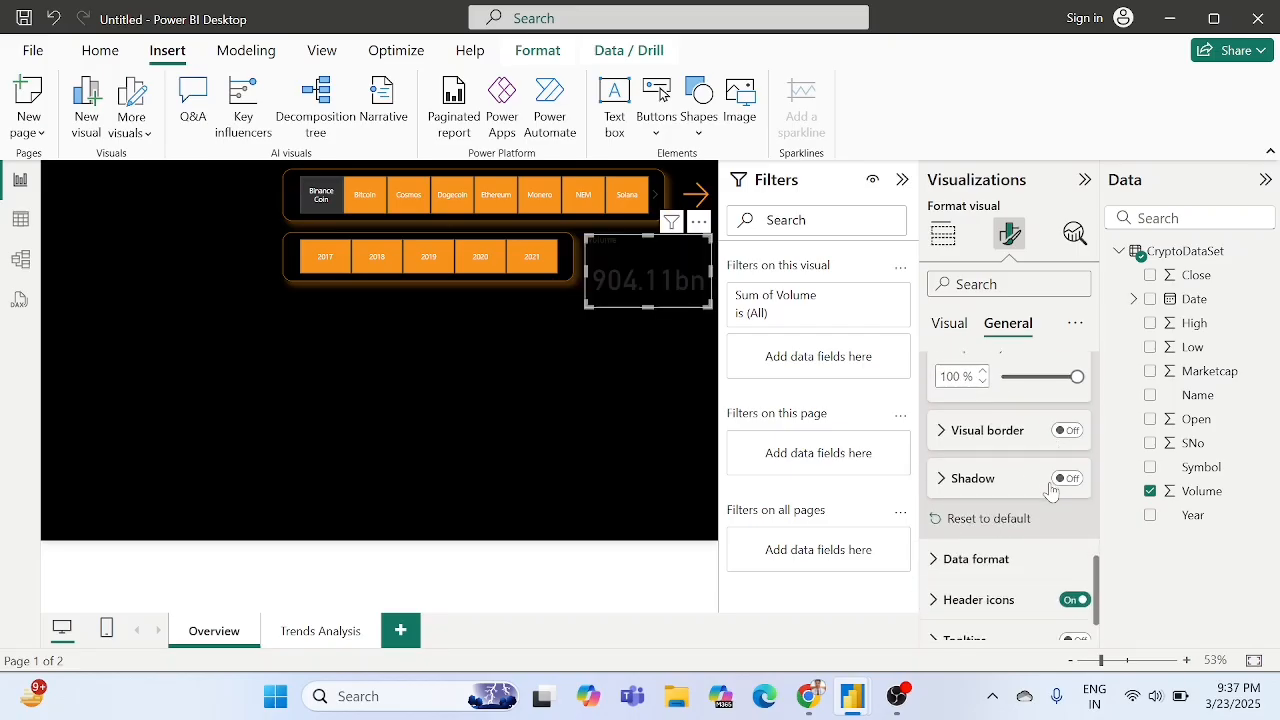
pyautogui.click(1064, 430)
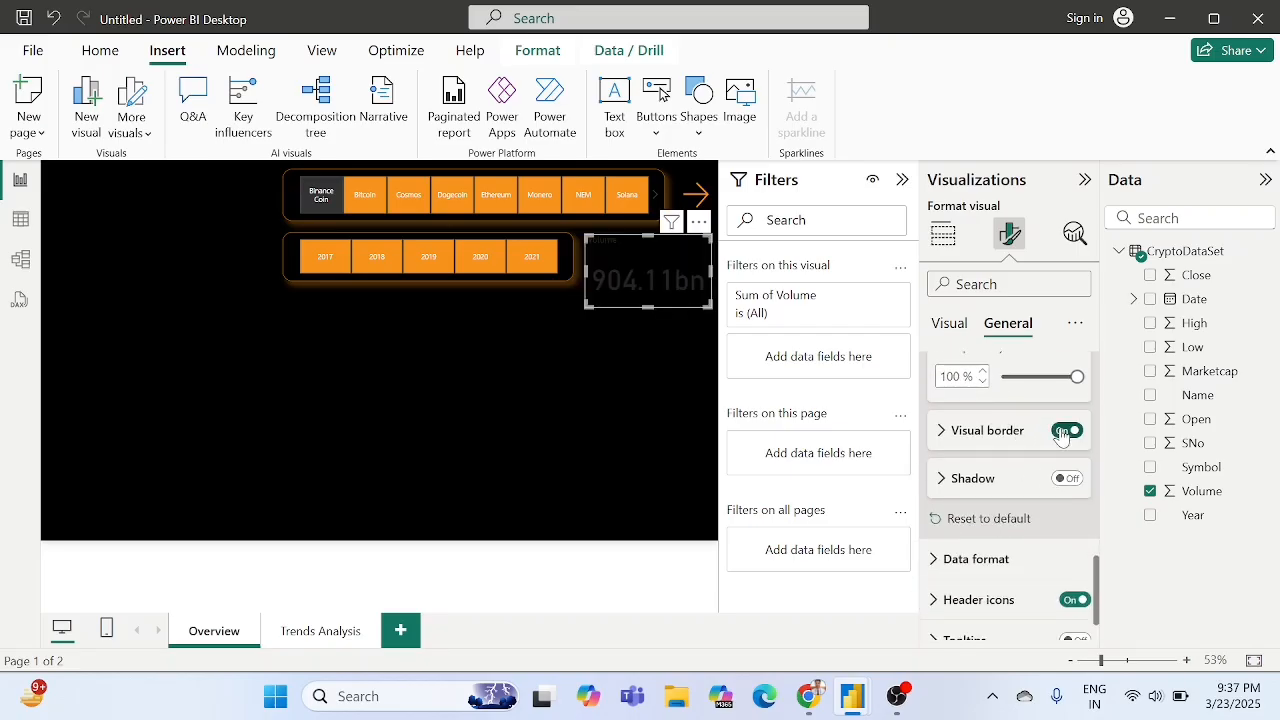
pyautogui.click(986, 438)
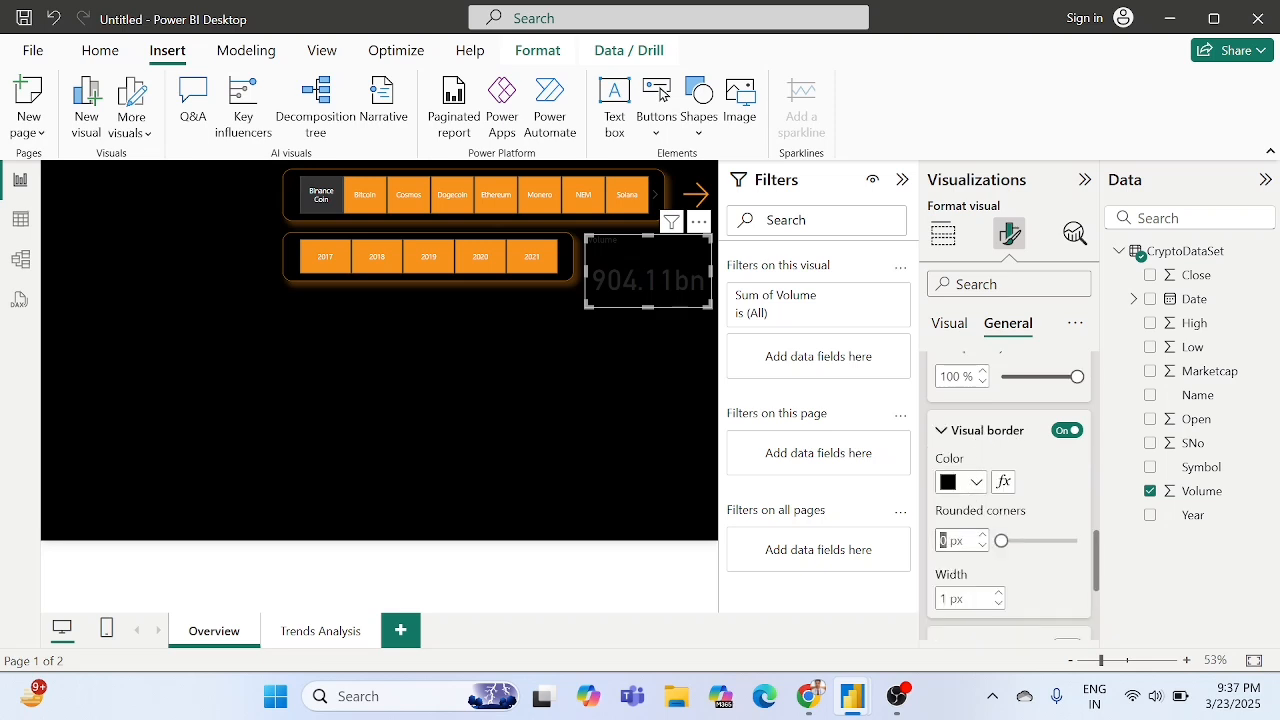
pyautogui.click(943, 540)
pyautogui.write('18')
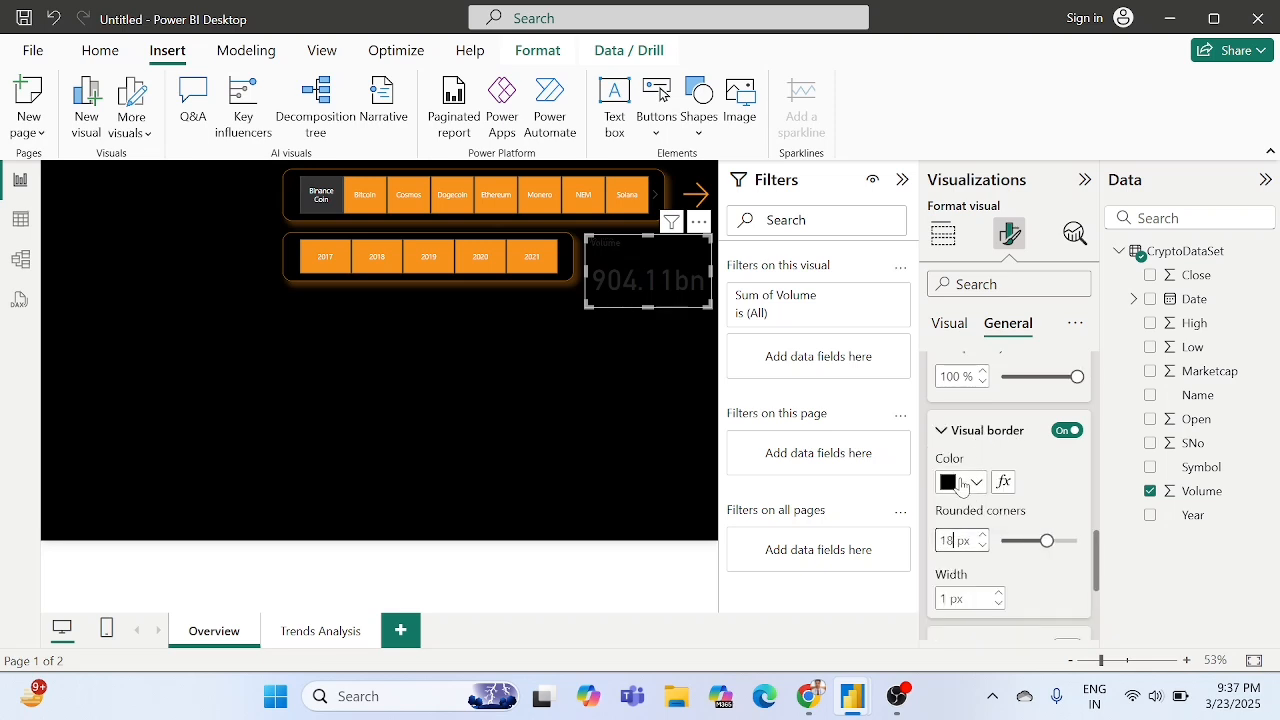
pyautogui.click(963, 483)
pyautogui.click(990, 395)
# Turn on the Volume card's shadow and color it orange.
pyautogui.scroll(-3, 1054, 484)
pyautogui.scroll(2, 986, 423)
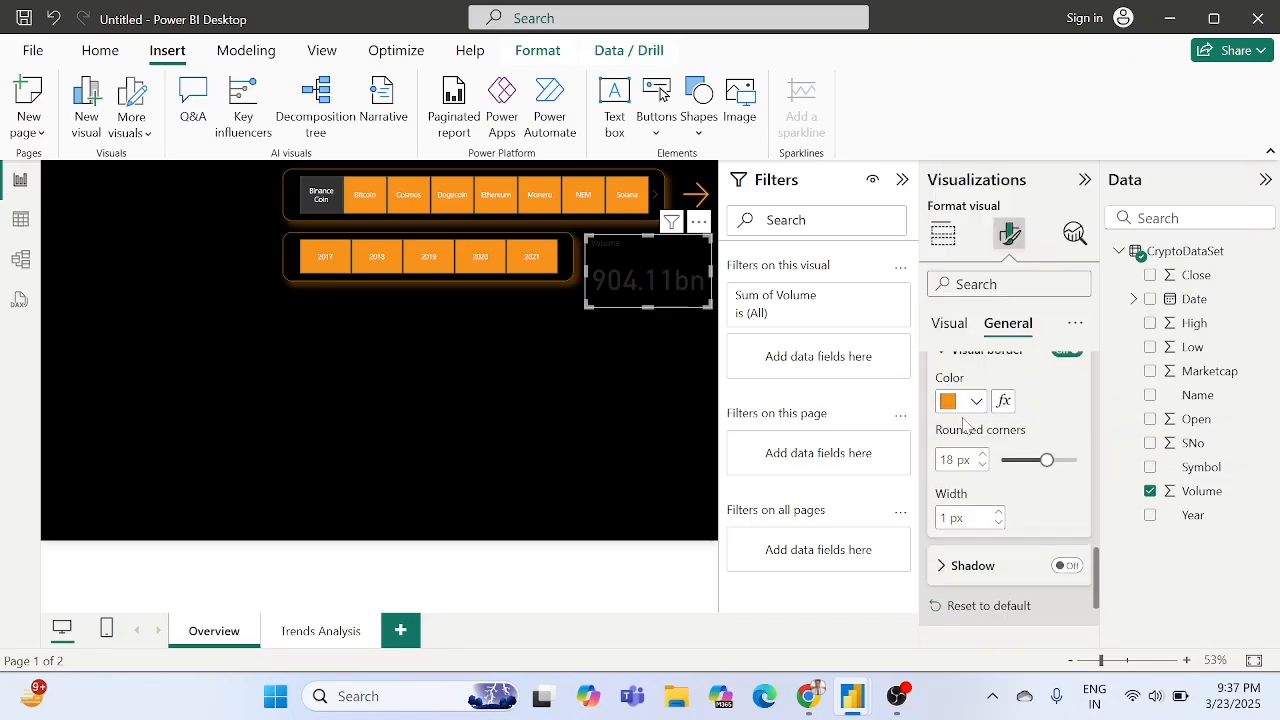
pyautogui.click(1066, 566)
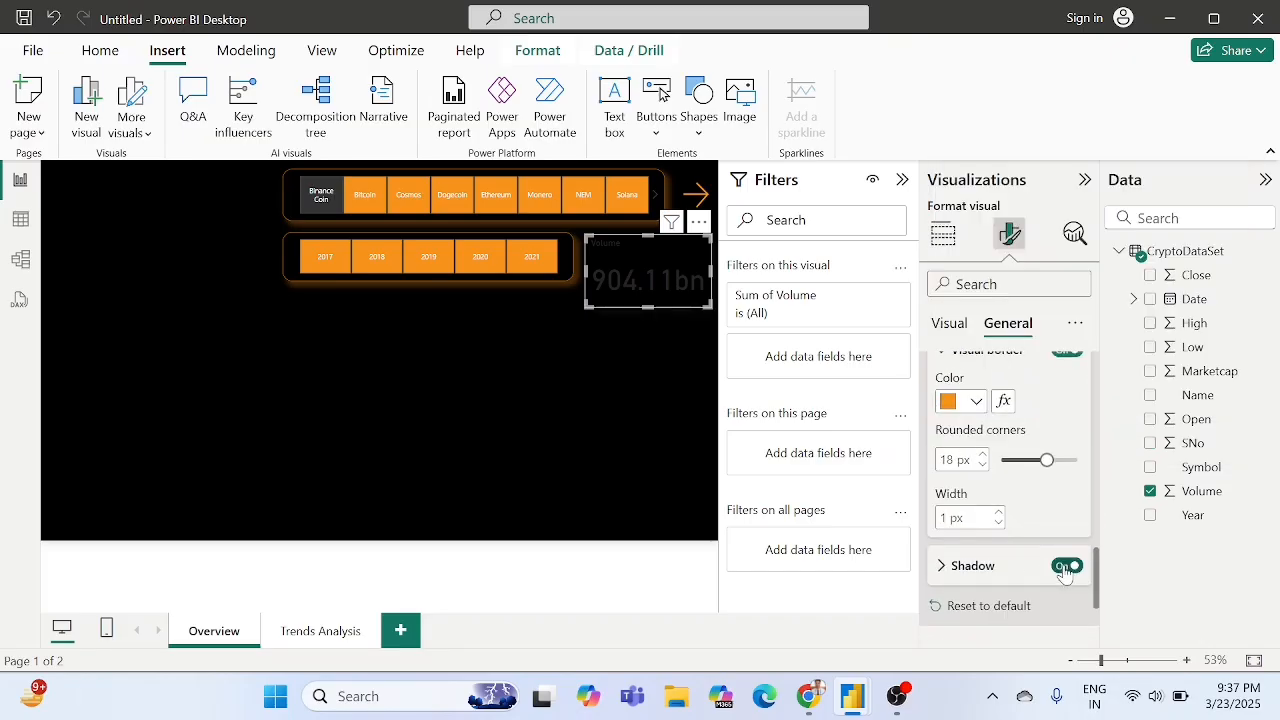
pyautogui.click(990, 567)
pyautogui.scroll(-1, 990, 575)
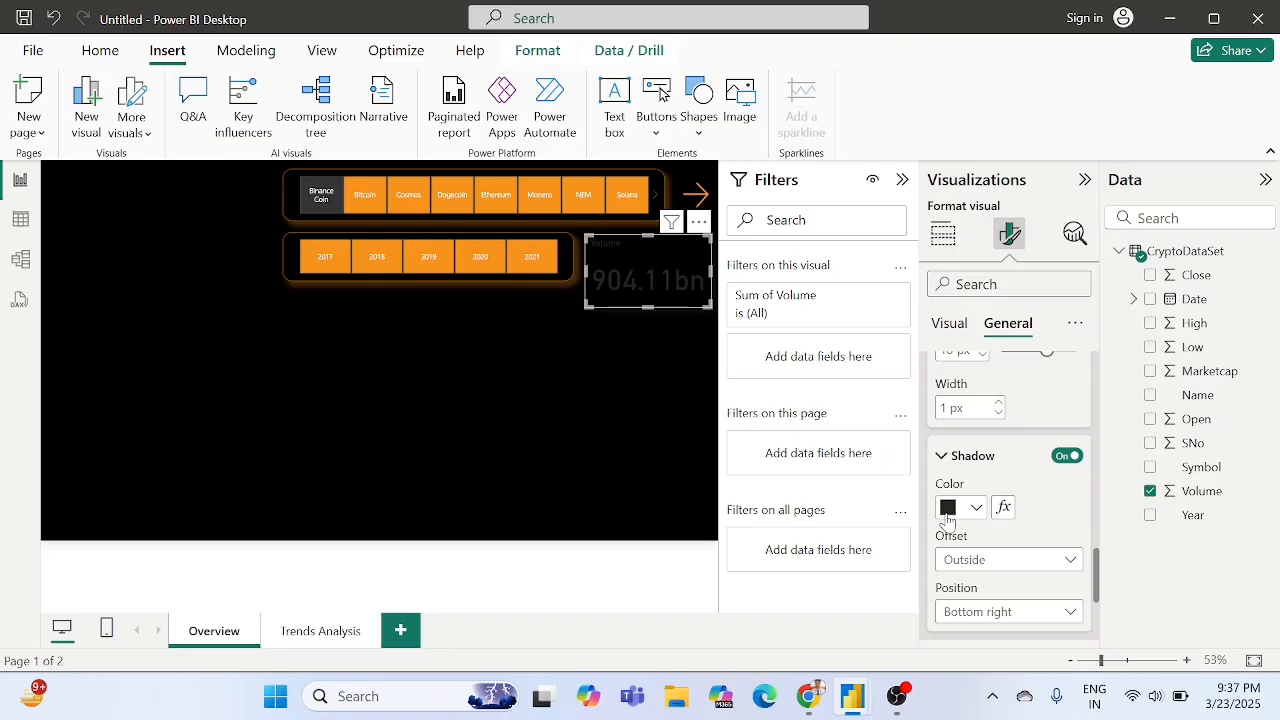
pyautogui.click(958, 515)
pyautogui.click(961, 420)
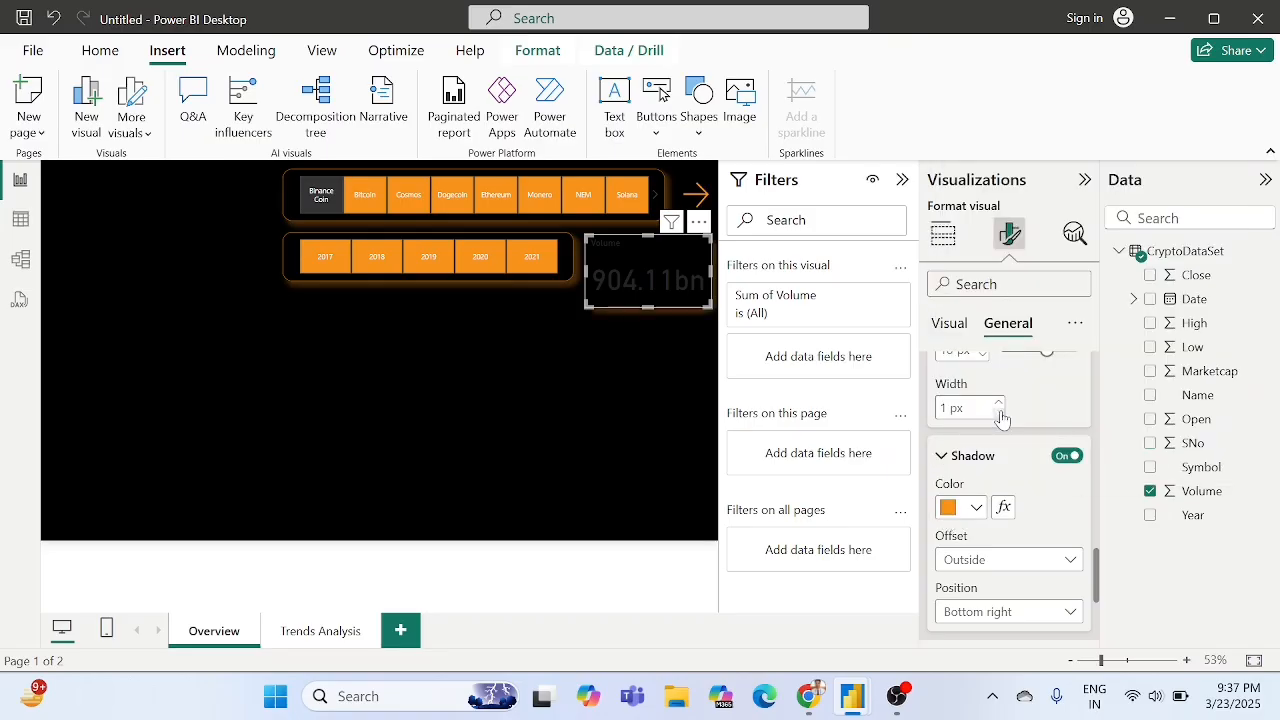
# Set the color of the Volume card's callout value to white.
pyautogui.scroll(3, 1003, 418)
pyautogui.scroll(3, 1003, 418)
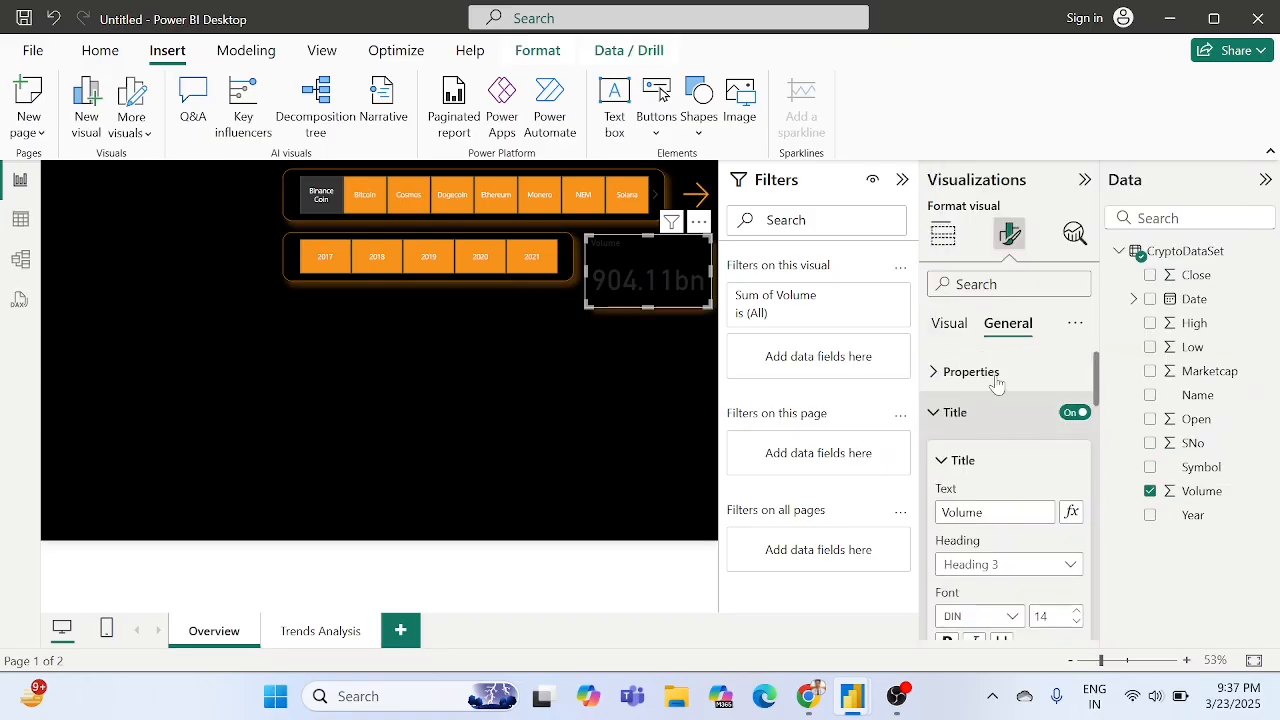
pyautogui.click(950, 325)
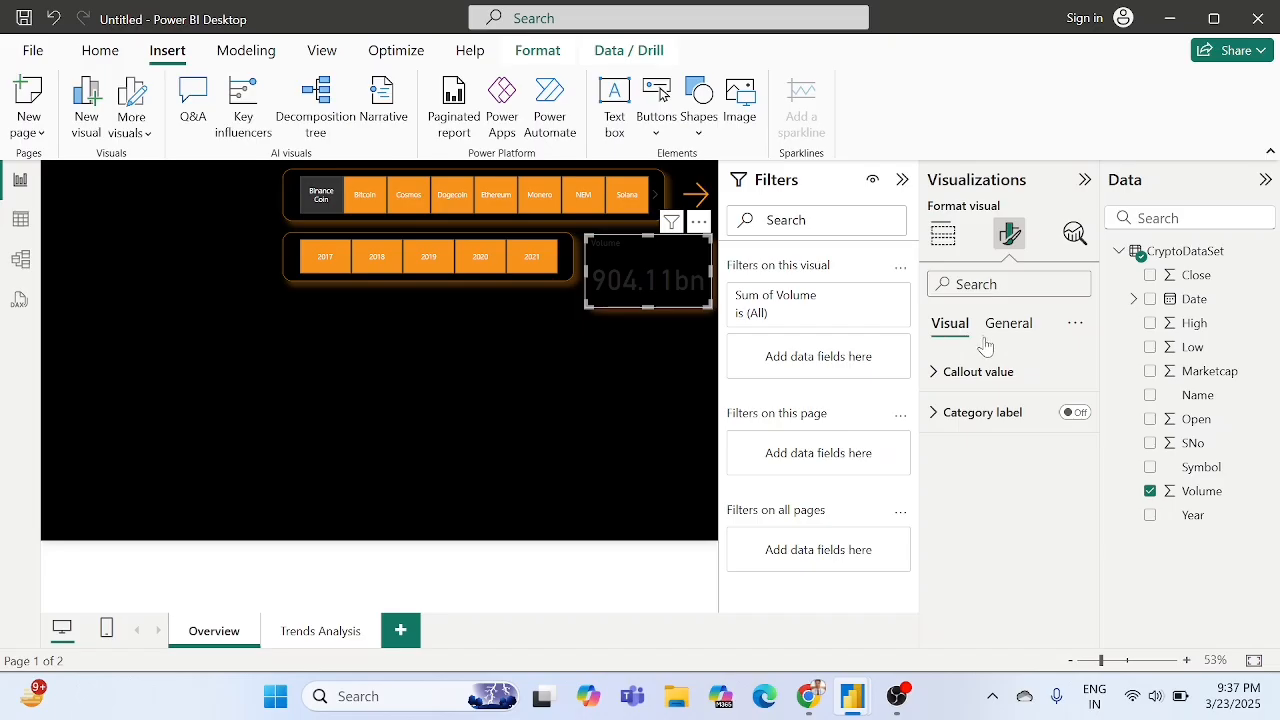
pyautogui.click(996, 328)
pyautogui.scroll(-3, 1000, 425)
pyautogui.scroll(-6, 1005, 441)
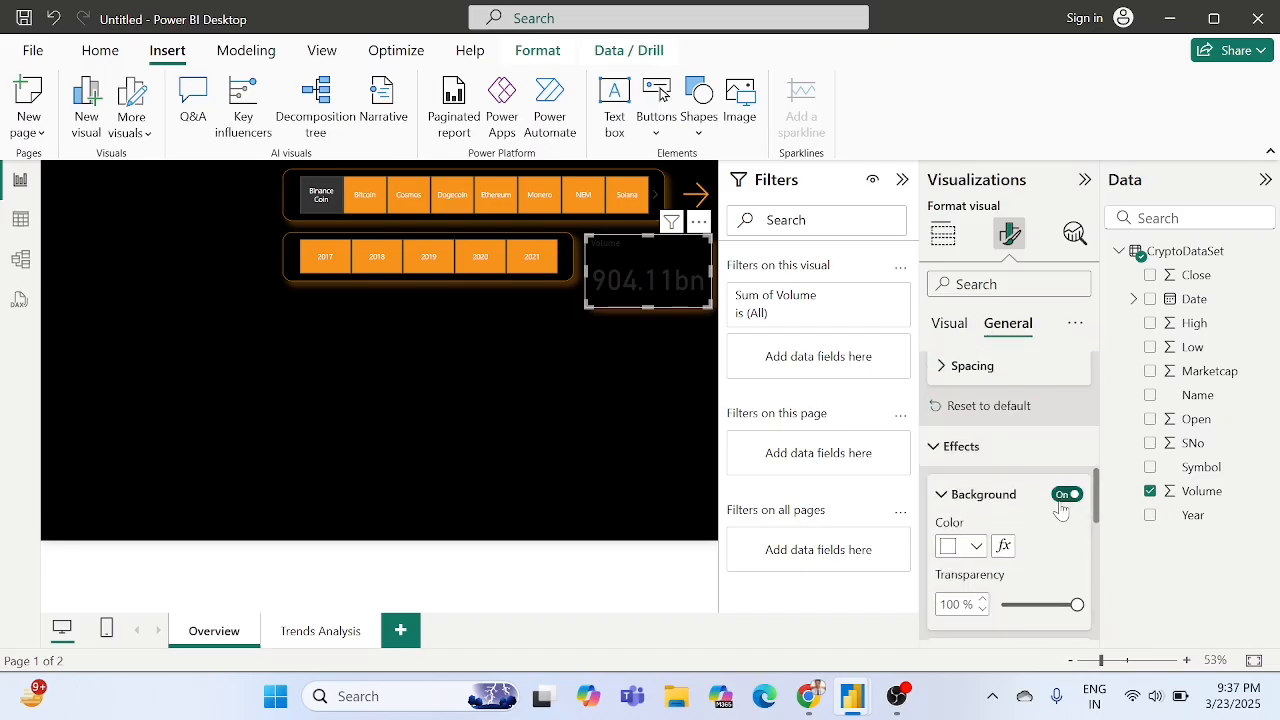
pyautogui.scroll(-5, 1063, 505)
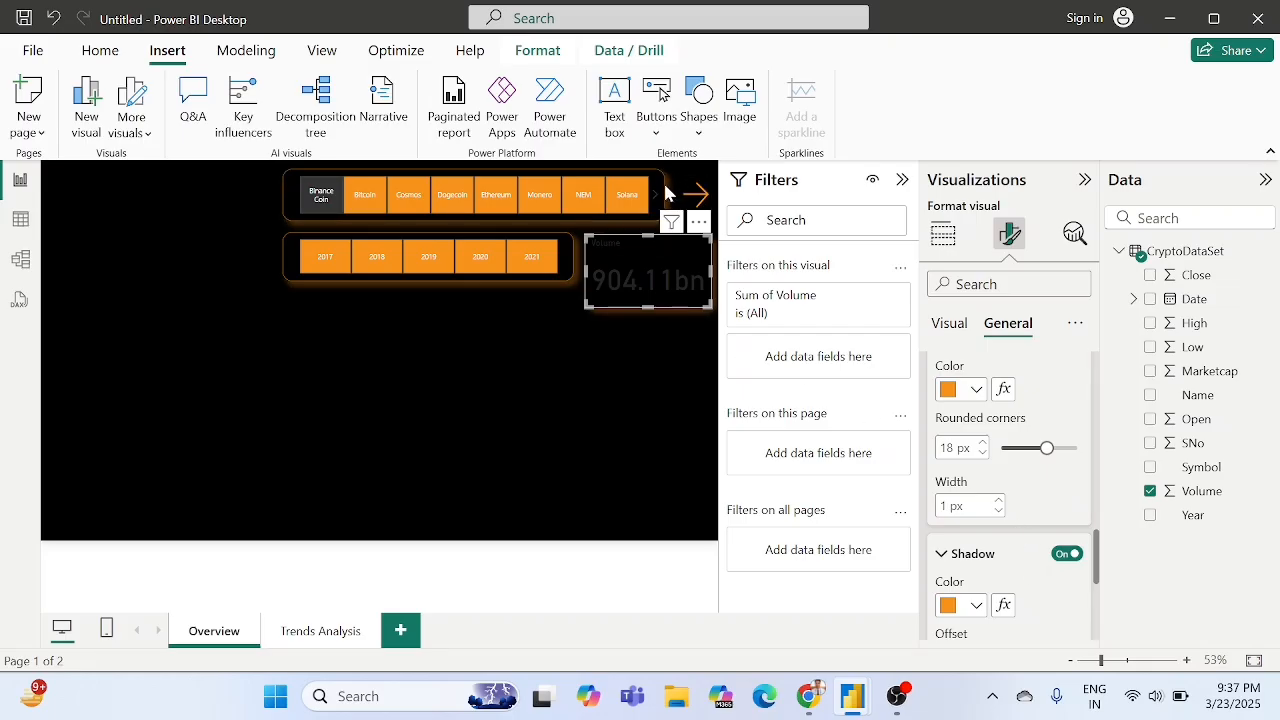
pyautogui.click(951, 331)
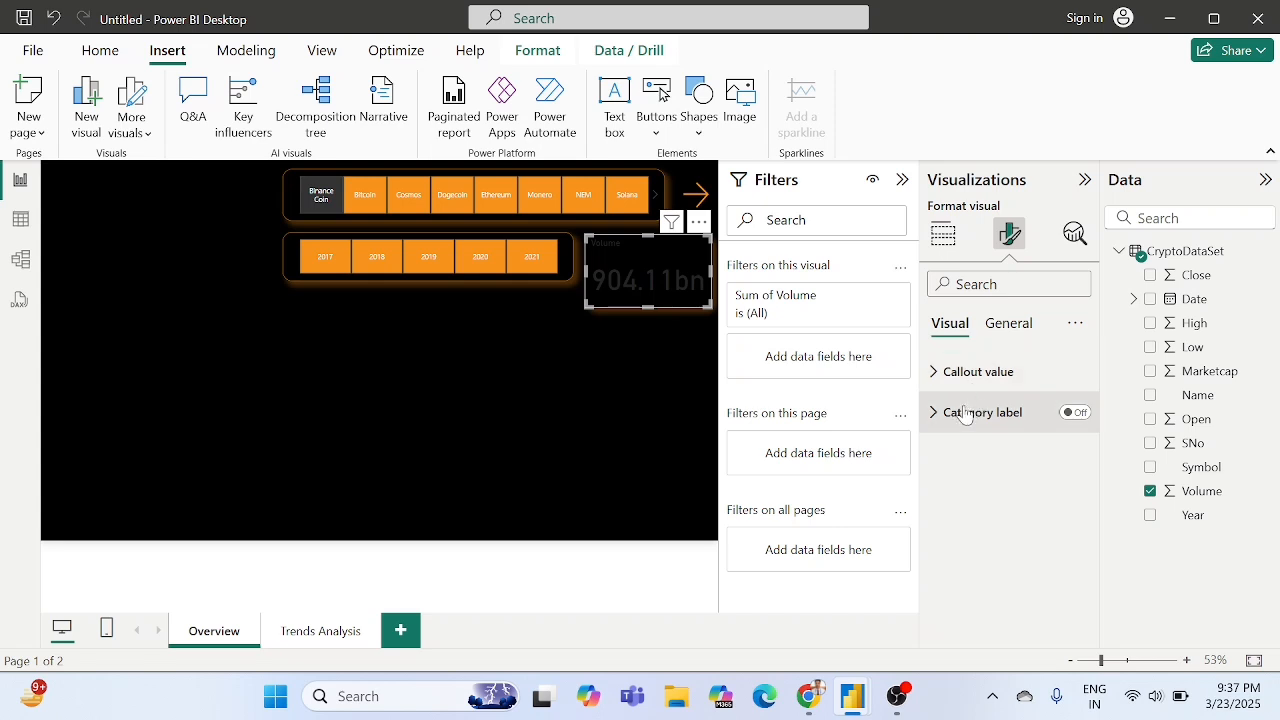
pyautogui.click(965, 372)
pyautogui.scroll(-1, 975, 420)
pyautogui.scroll(1, 975, 400)
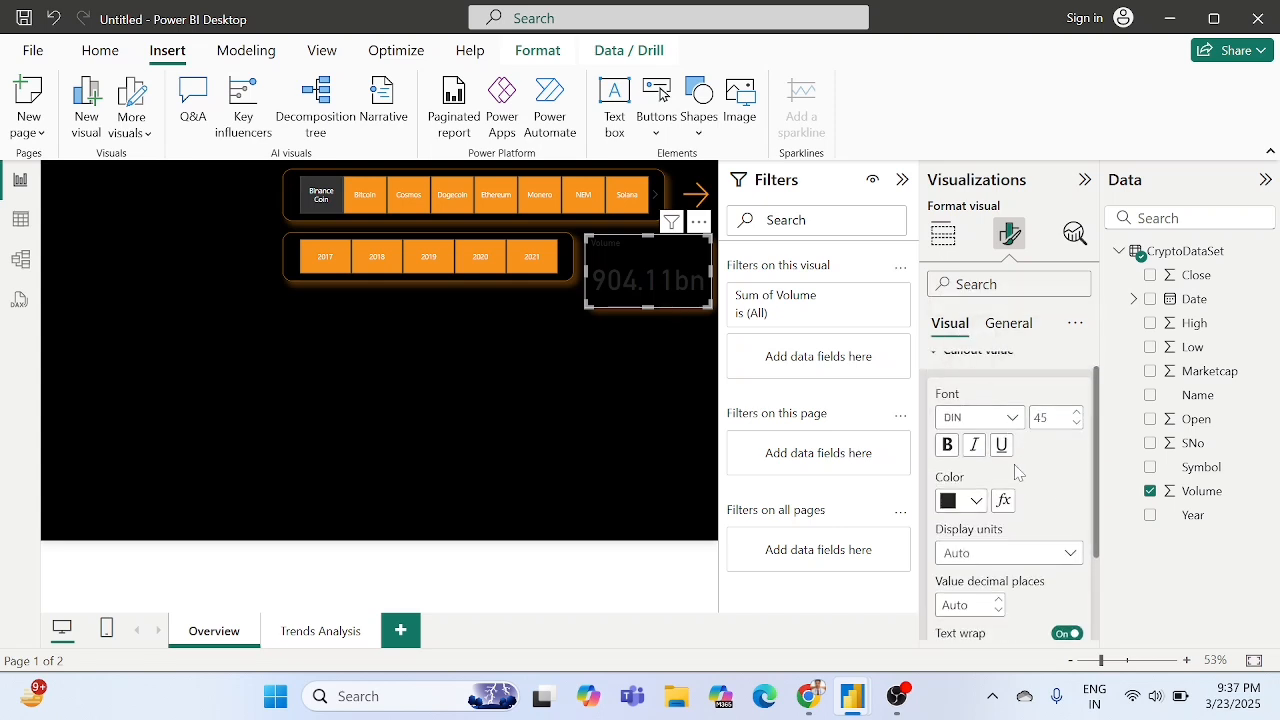
pyautogui.click(975, 500)
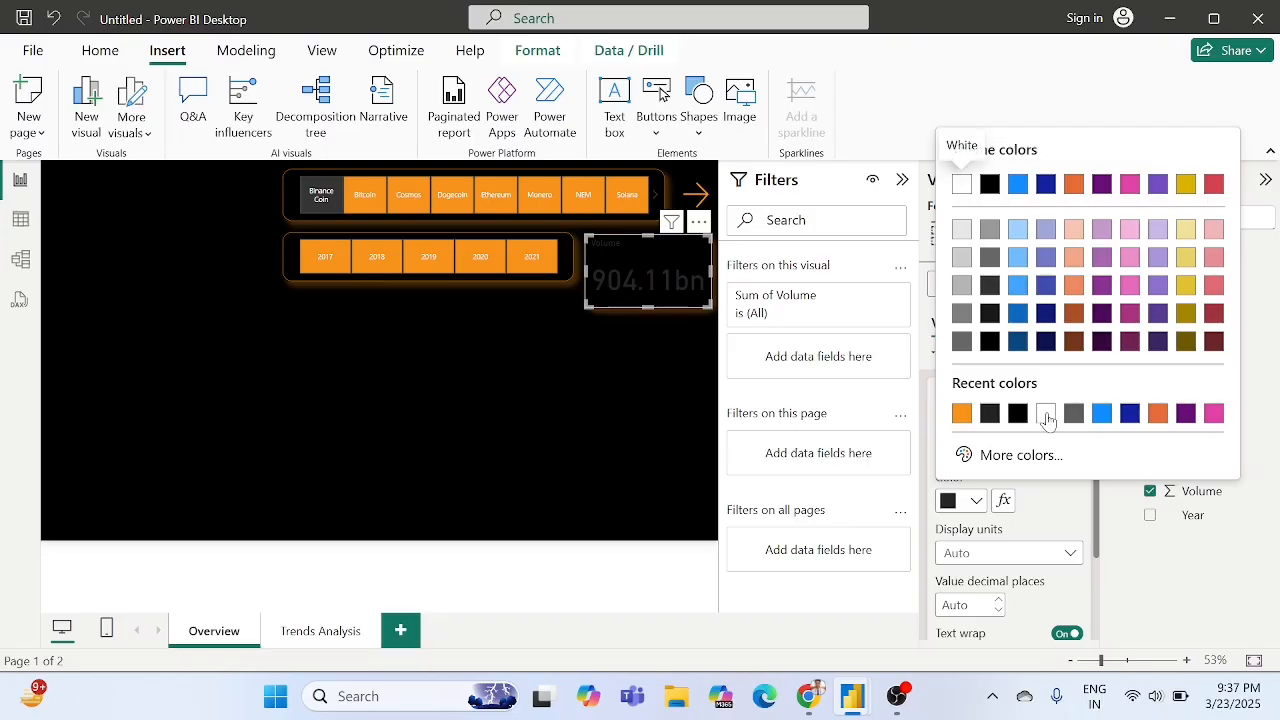
pyautogui.click(1046, 414)
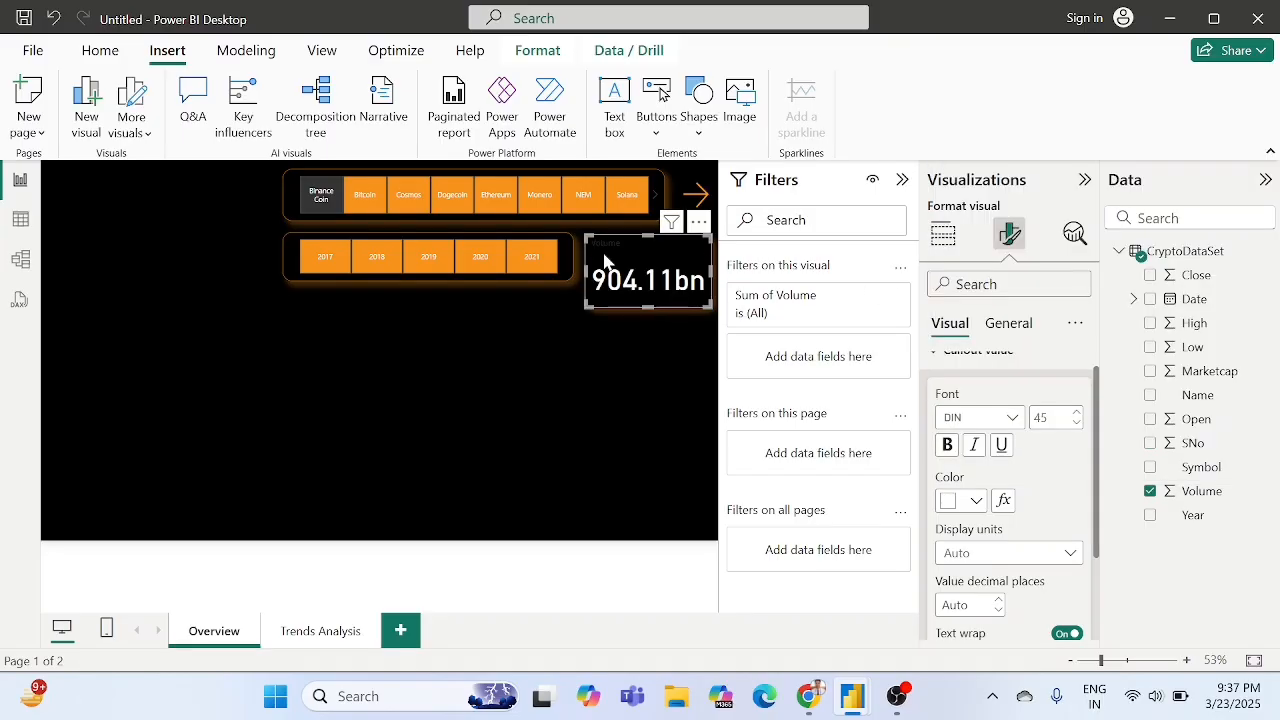
# Set the text color of the Volume card's title to white.
pyautogui.scroll(1, 1040, 507)
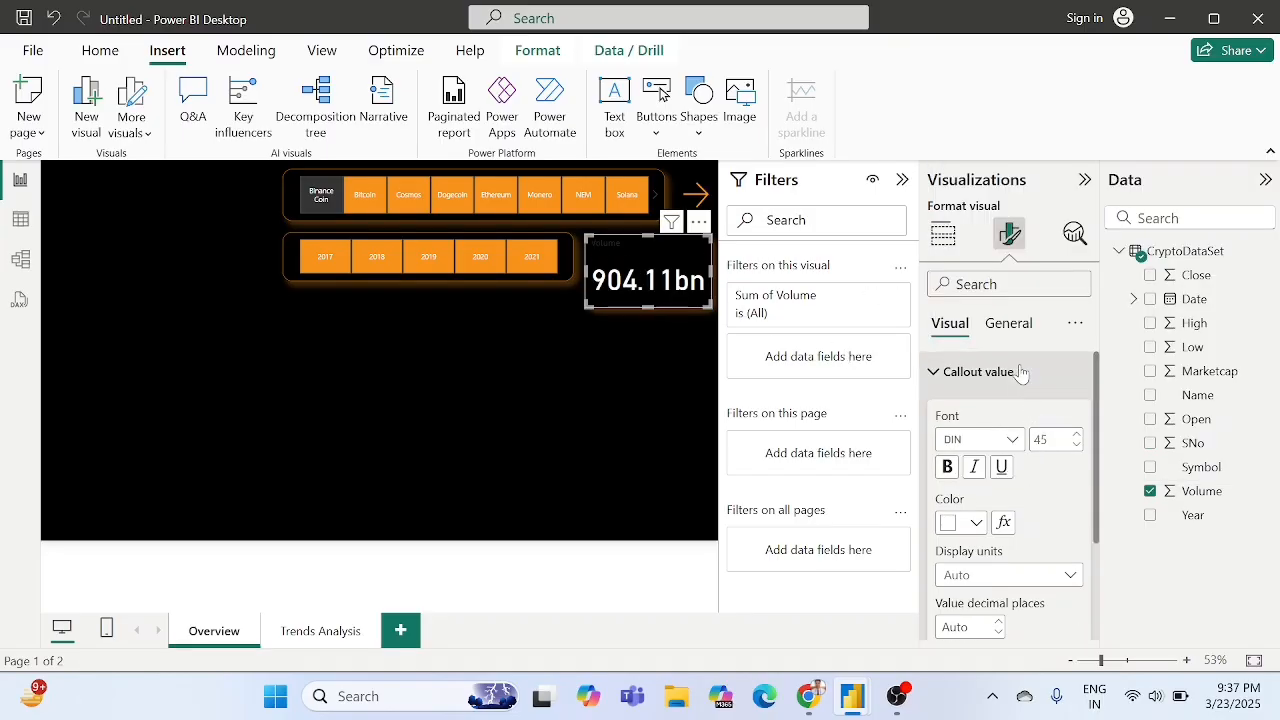
pyautogui.click(1009, 323)
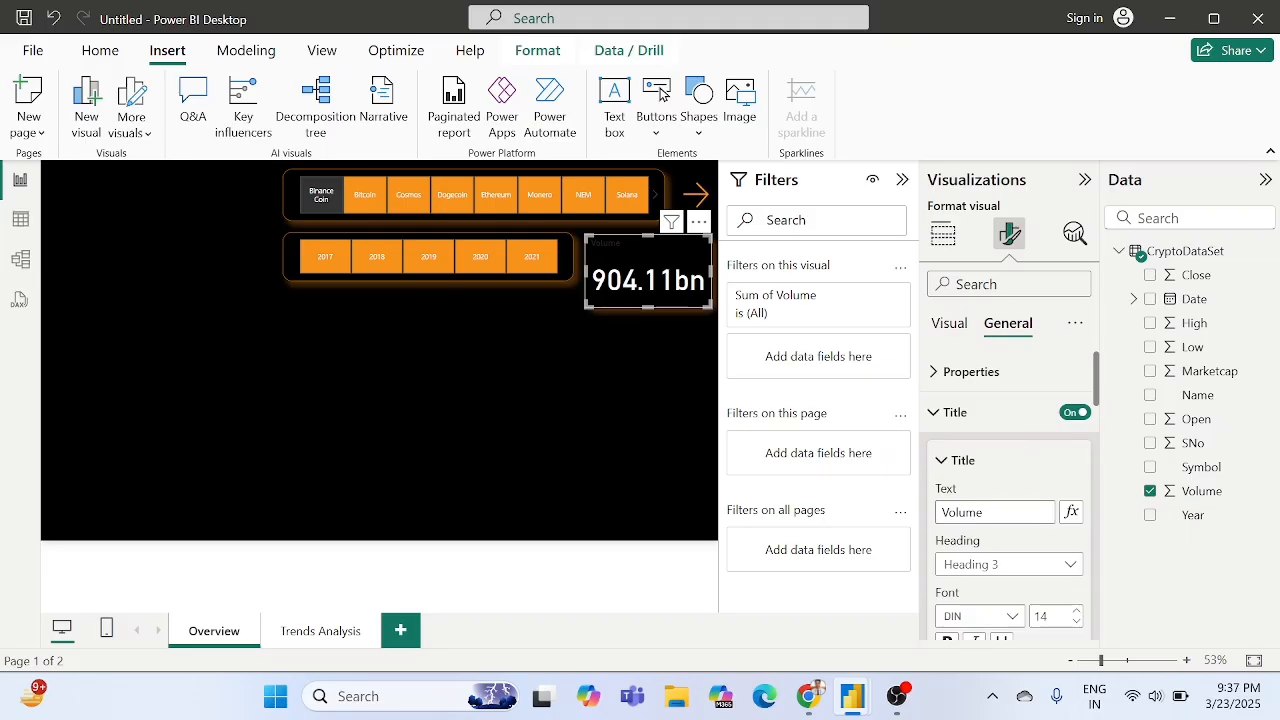
pyautogui.scroll(-2, 987, 470)
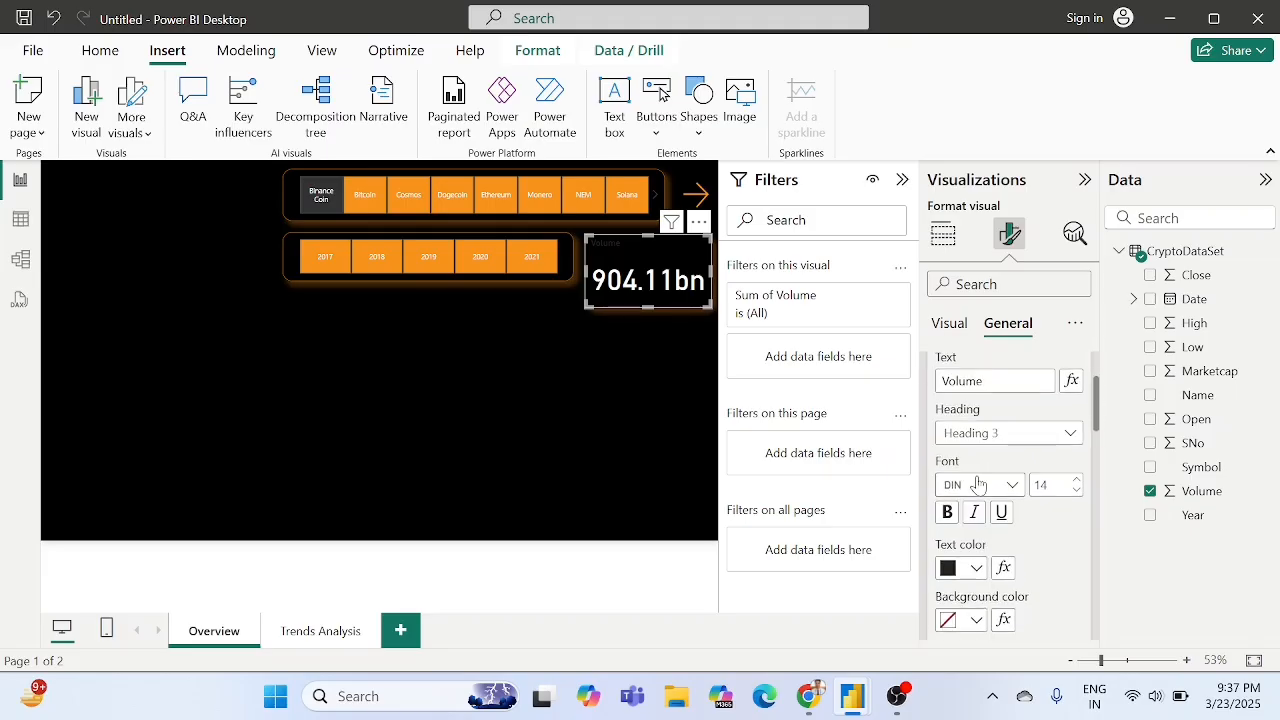
pyautogui.click(957, 569)
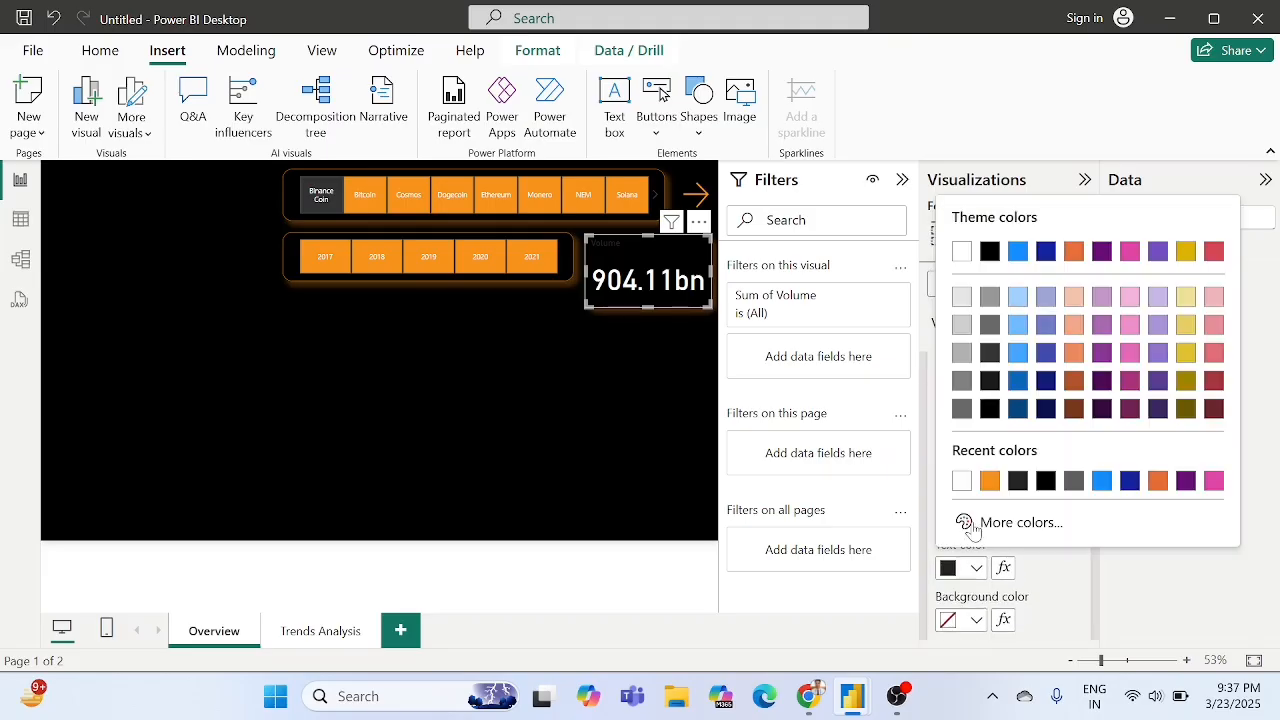
pyautogui.click(957, 482)
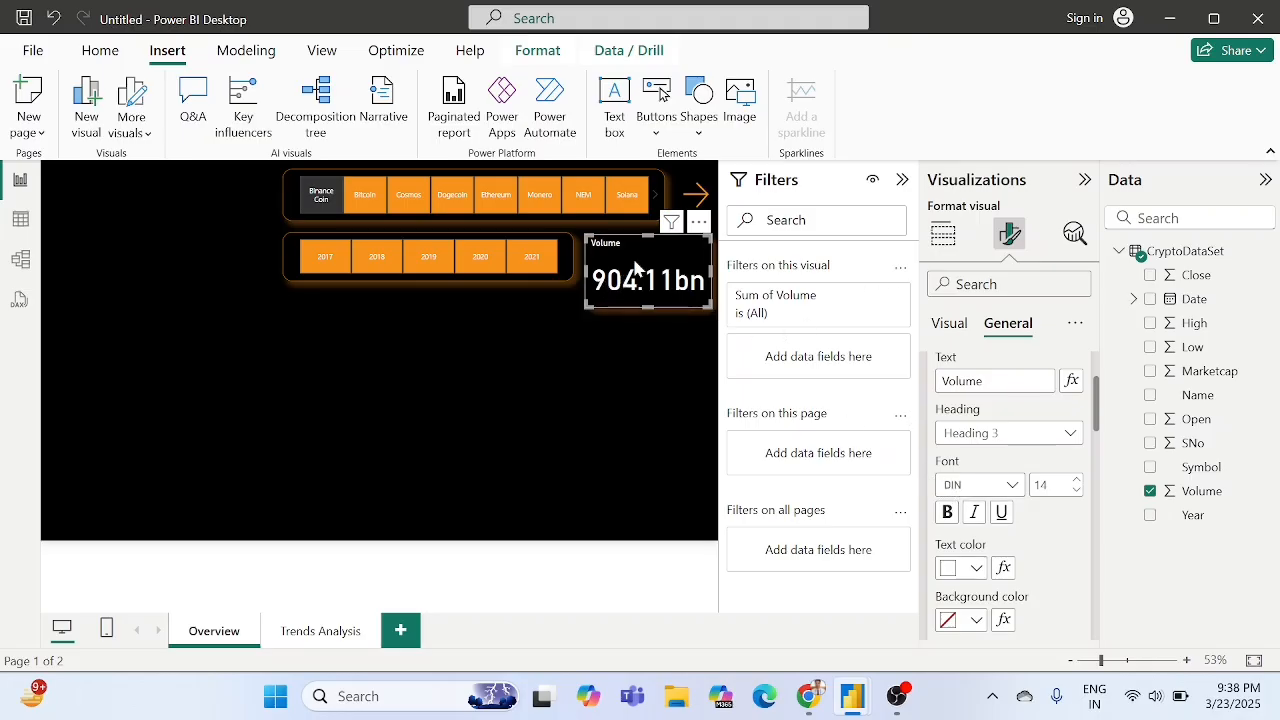
pyautogui.click(619, 337)
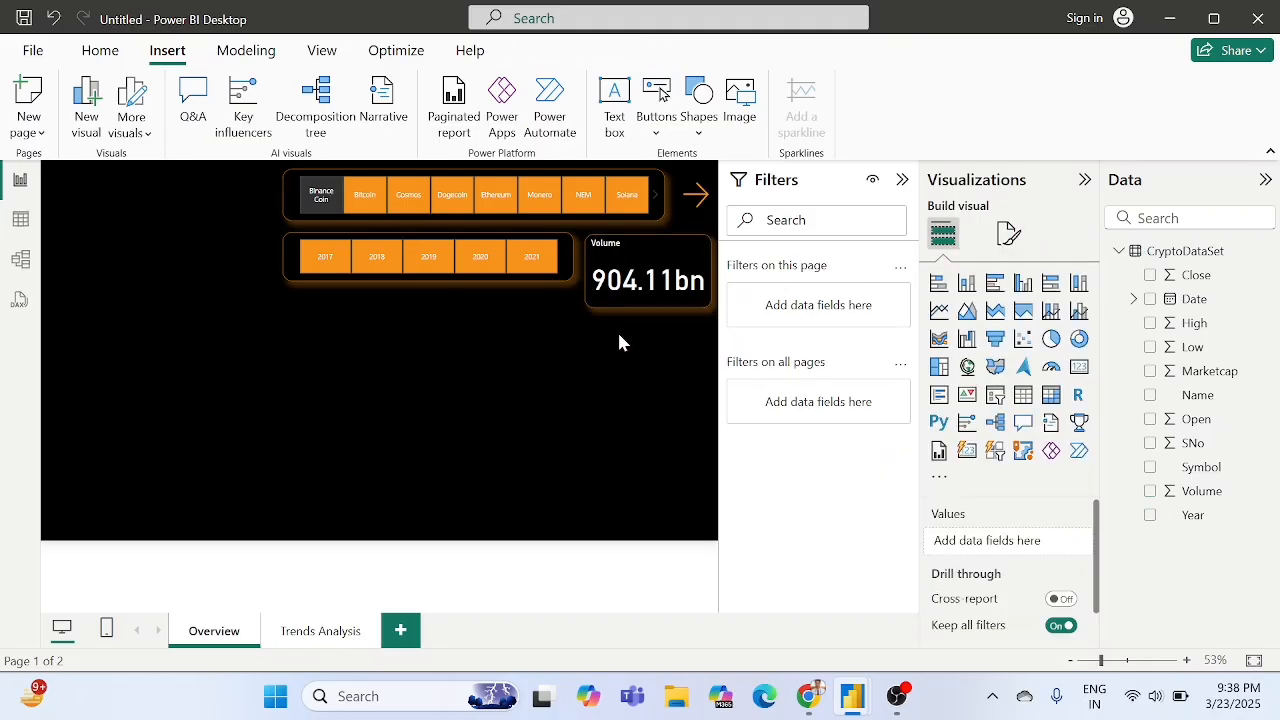
# Center the Volume card's title horizontally.
pyautogui.click(635, 259)
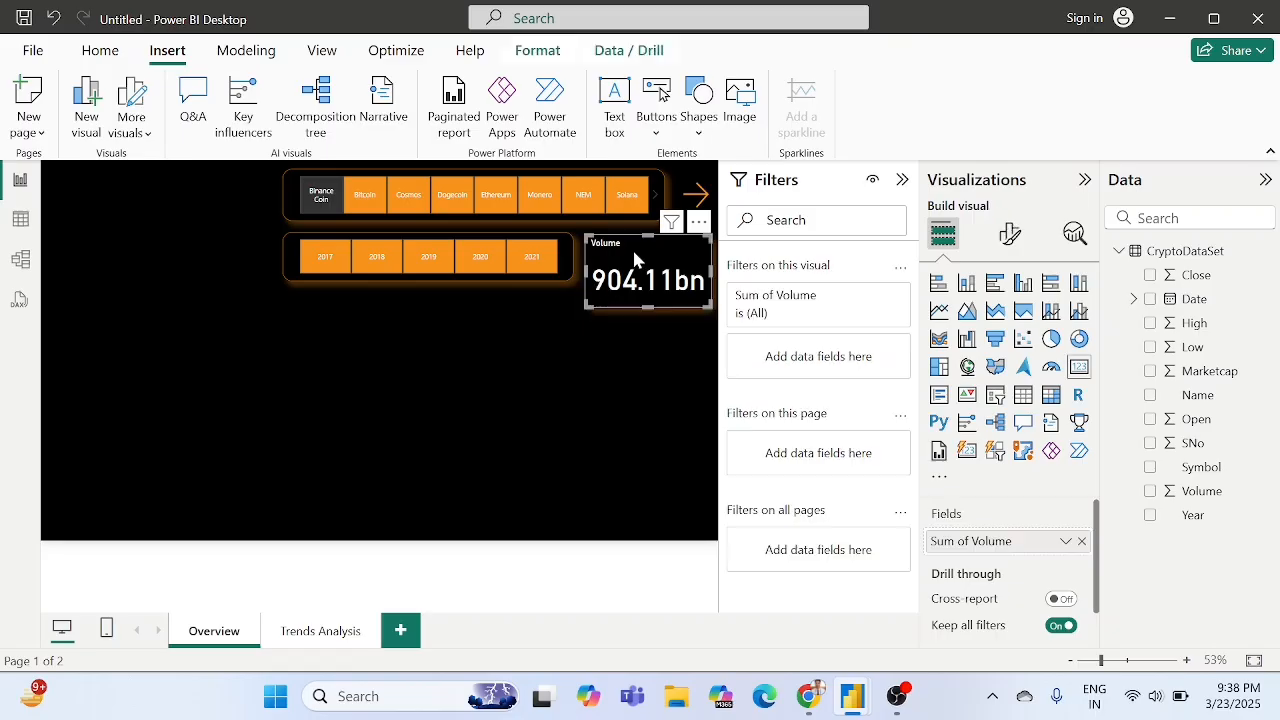
pyautogui.click(1012, 238)
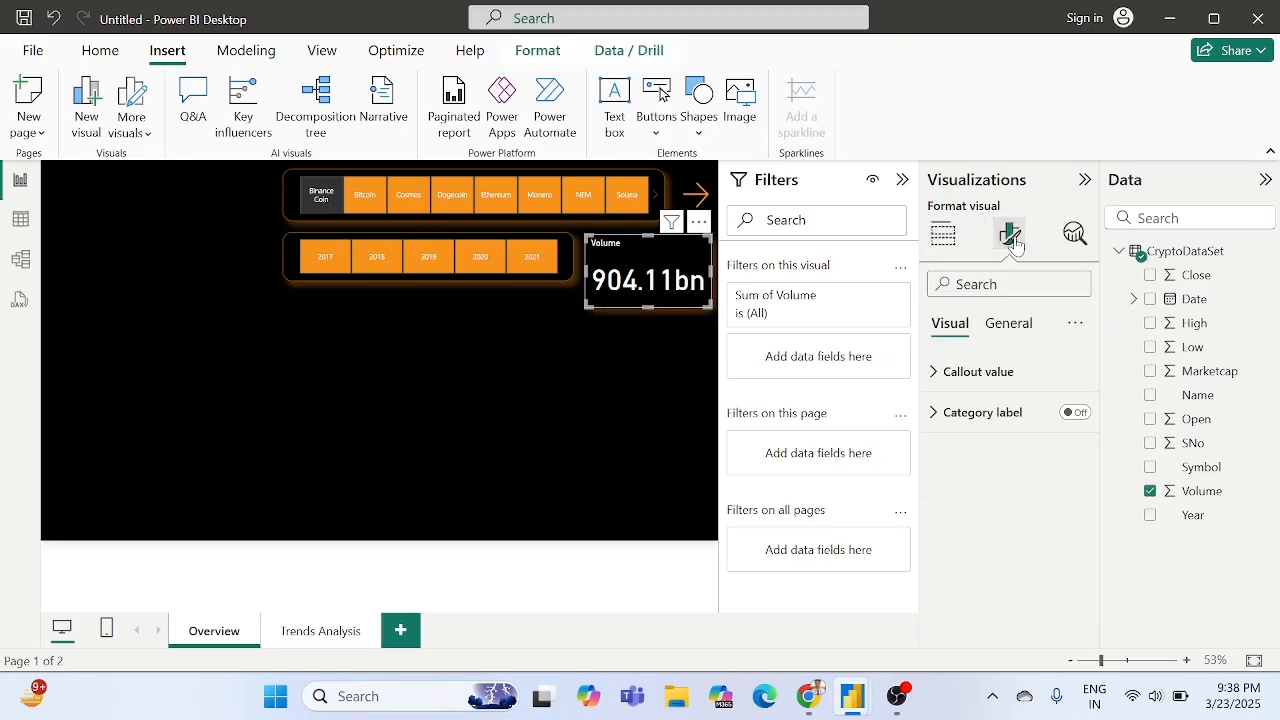
pyautogui.click(1009, 328)
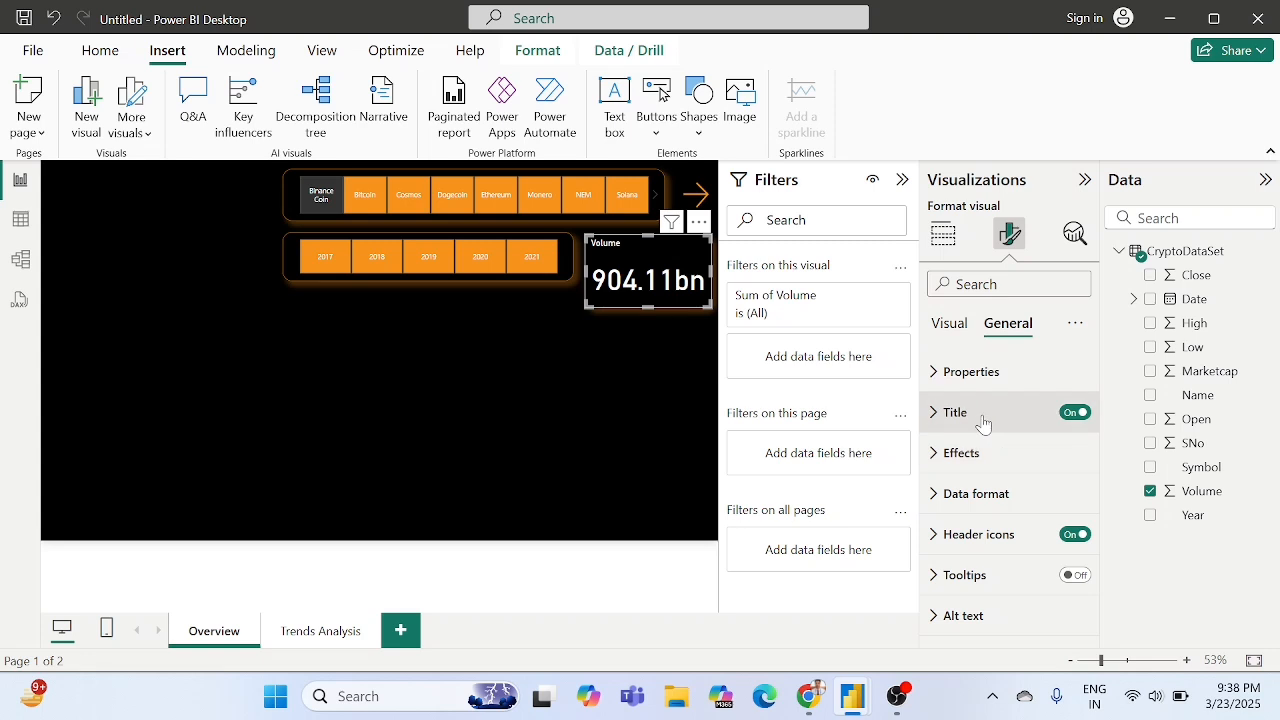
pyautogui.click(983, 420)
pyautogui.scroll(-3, 983, 424)
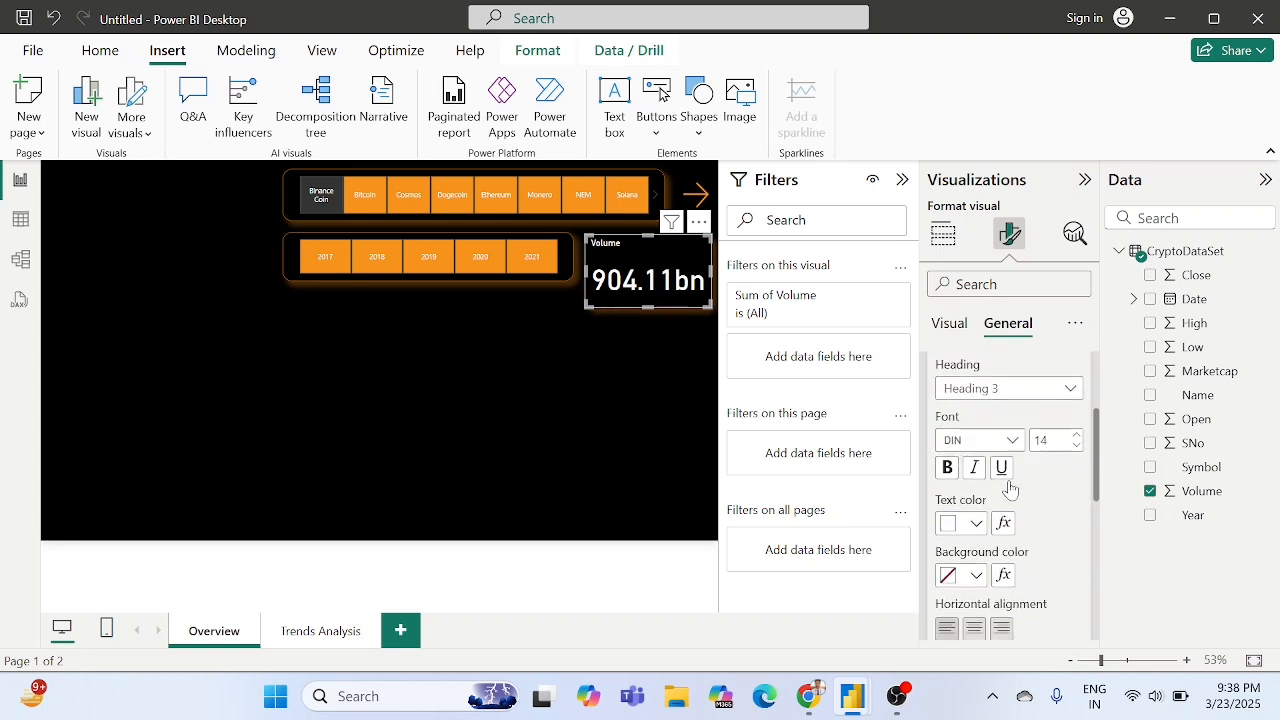
pyautogui.scroll(3, 1003, 482)
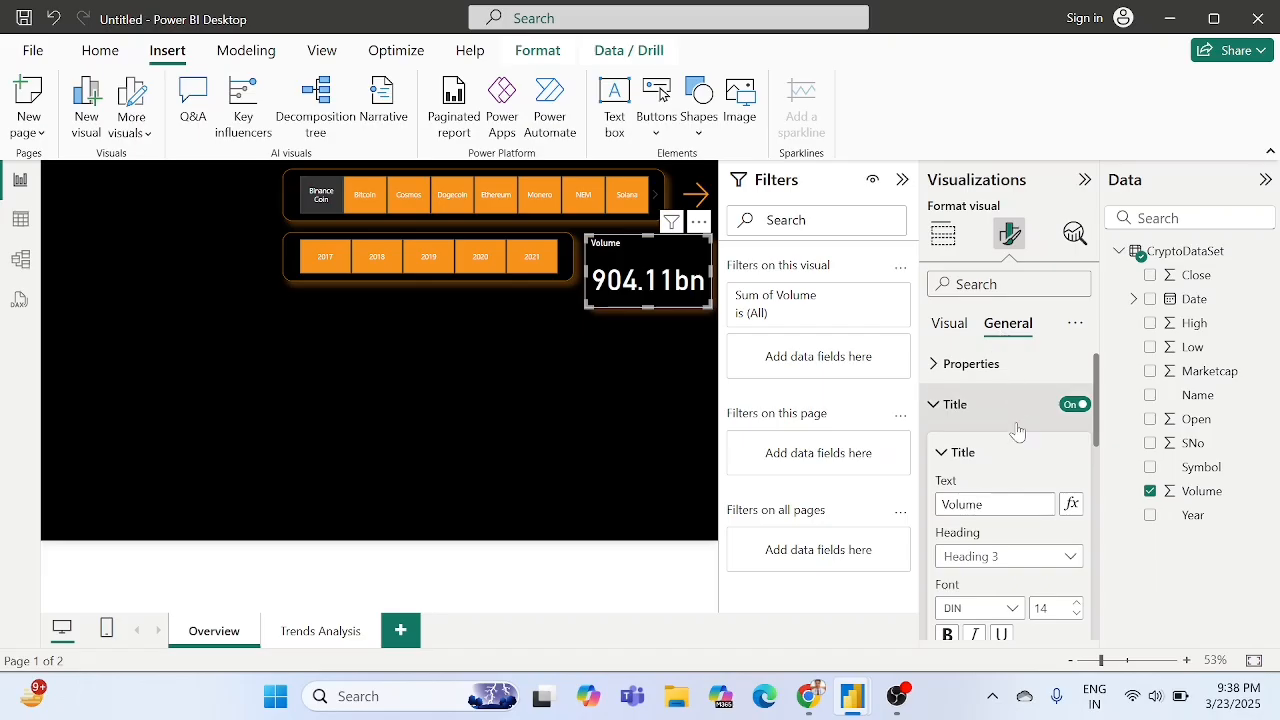
pyautogui.scroll(-1, 995, 450)
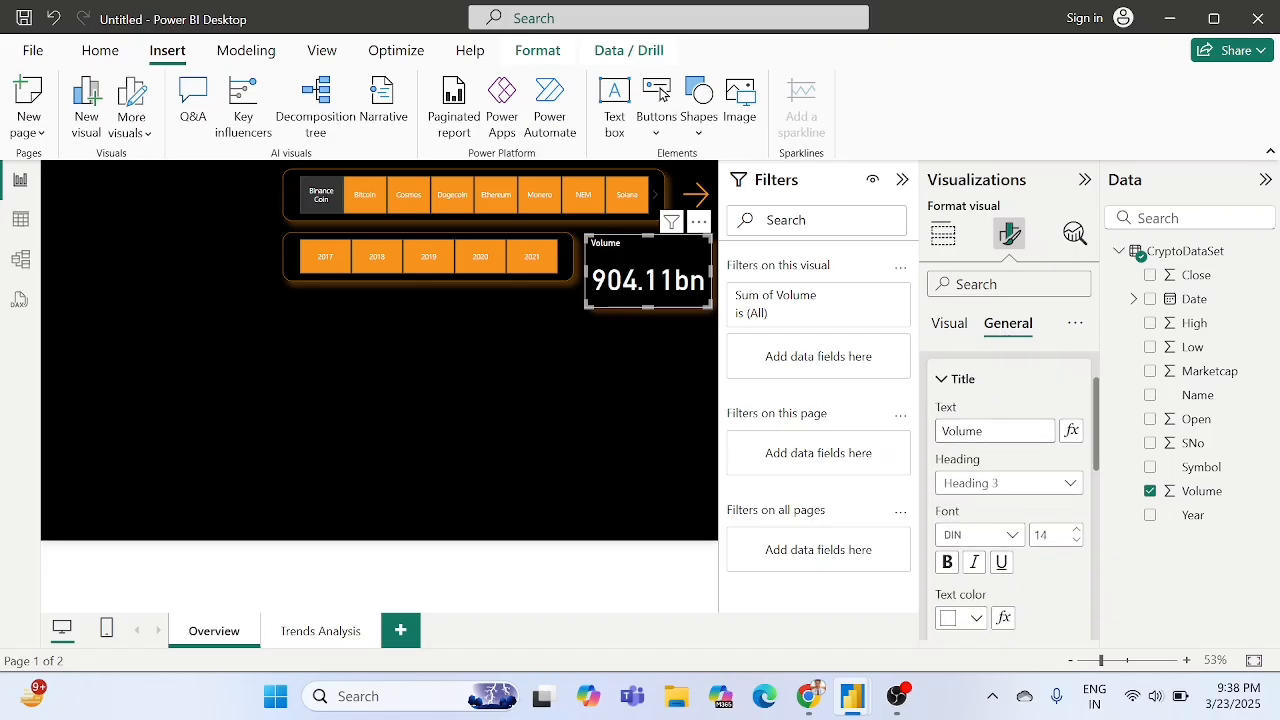
pyautogui.scroll(-1, 999, 560)
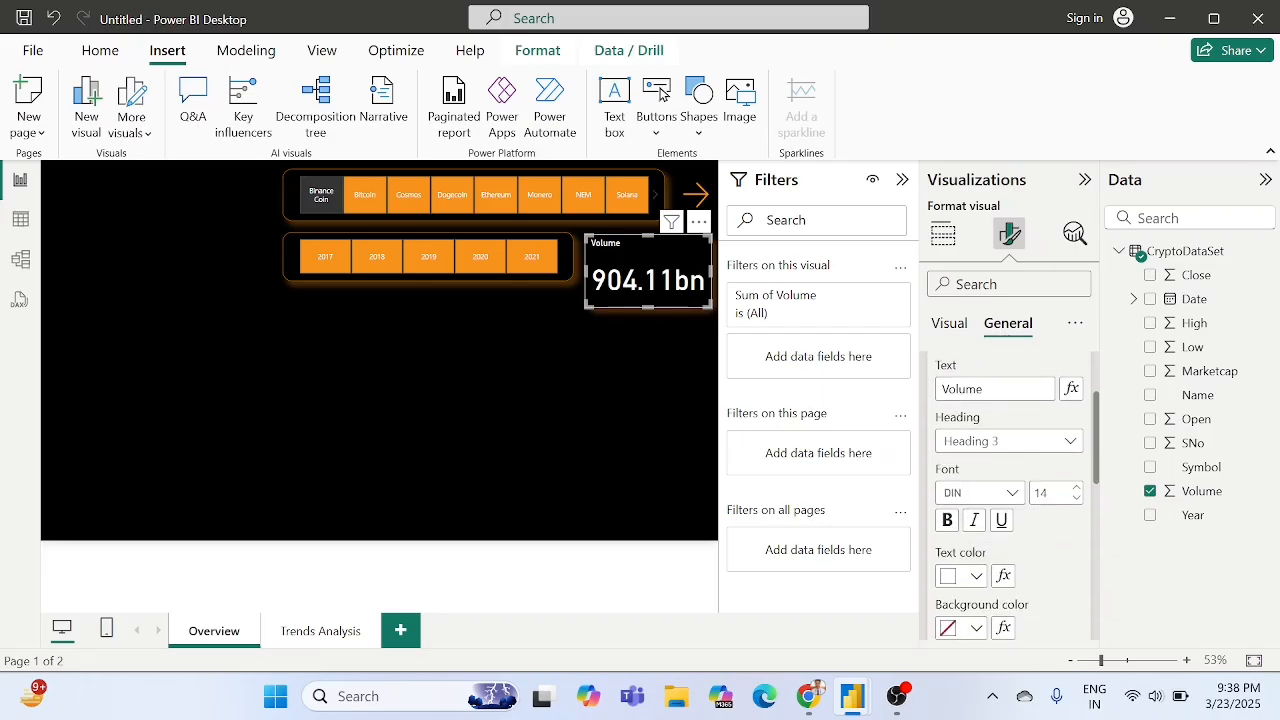
pyautogui.scroll(-2, 1017, 598)
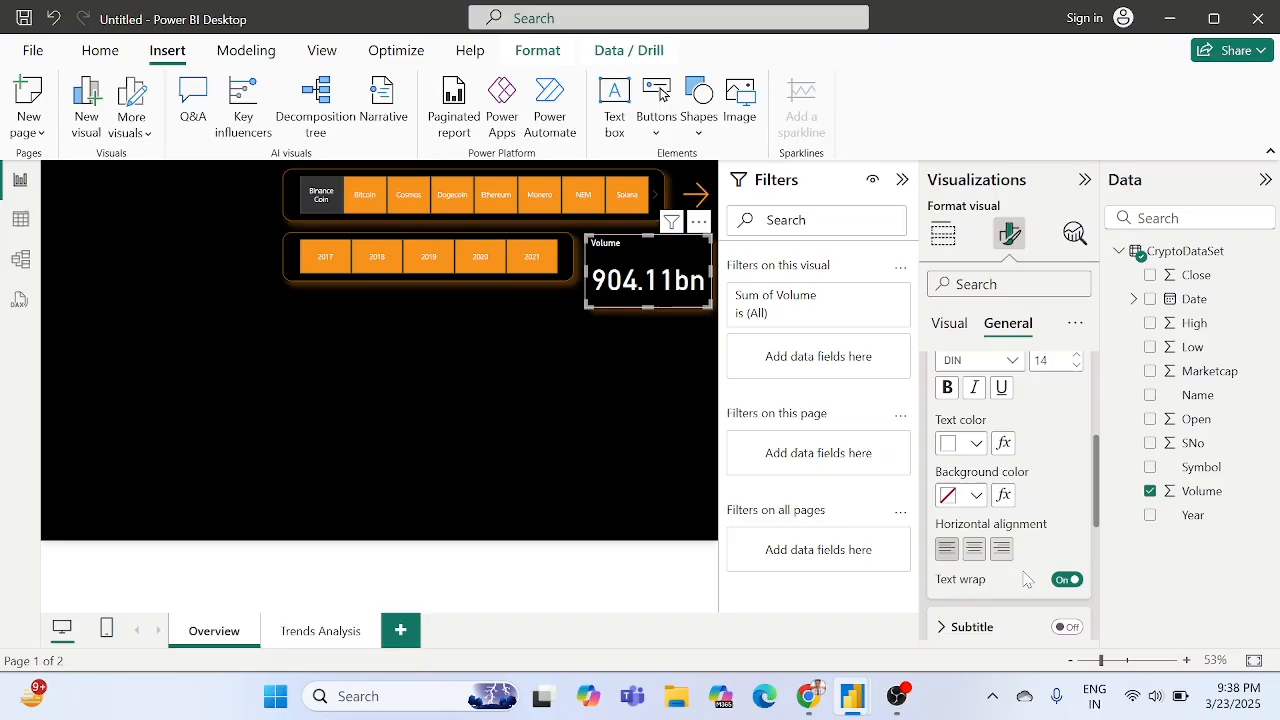
pyautogui.click(975, 552)
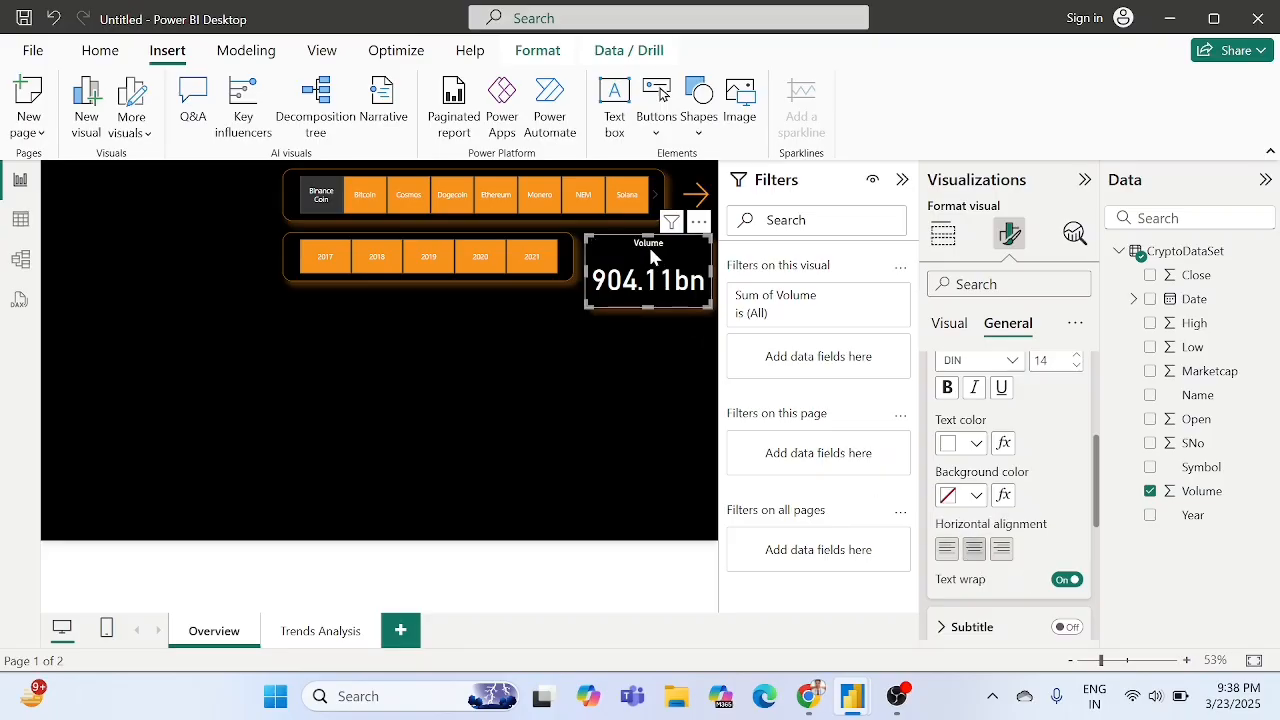
pyautogui.click(628, 376)
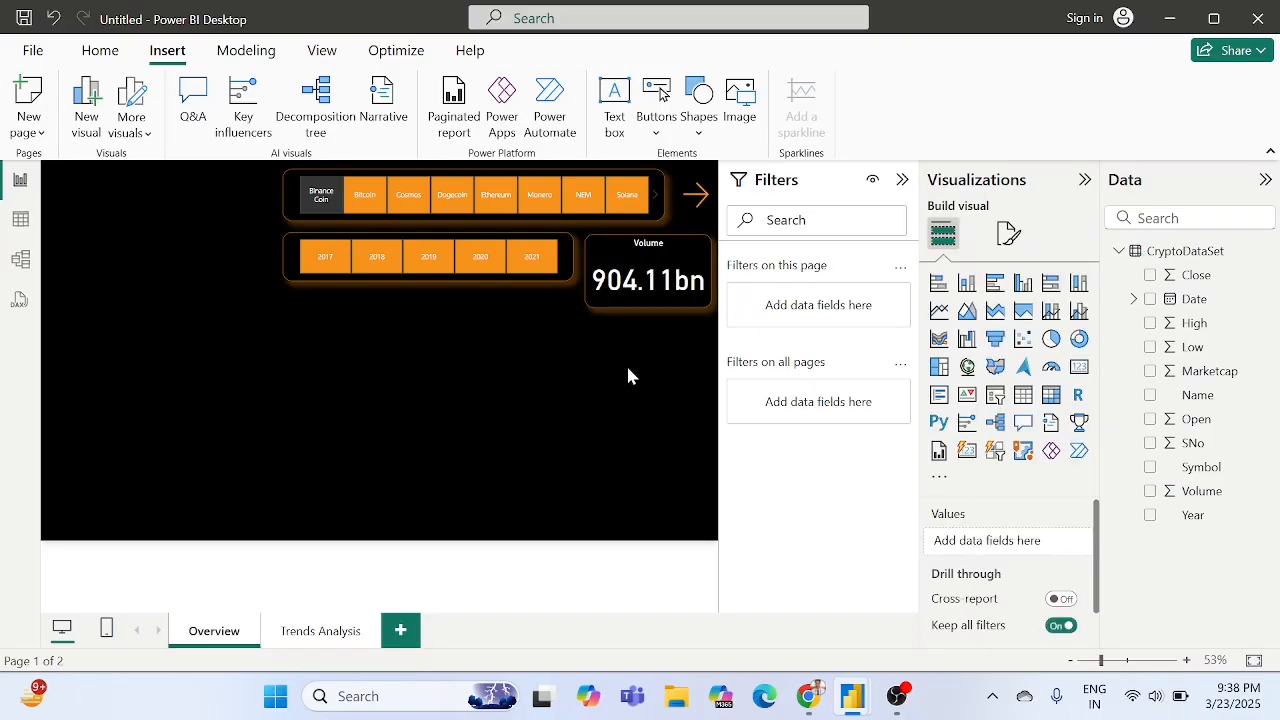
# Resize the Volume card from its lower-left corner to make it slightly wider and shorter.
pyautogui.click(607, 262)
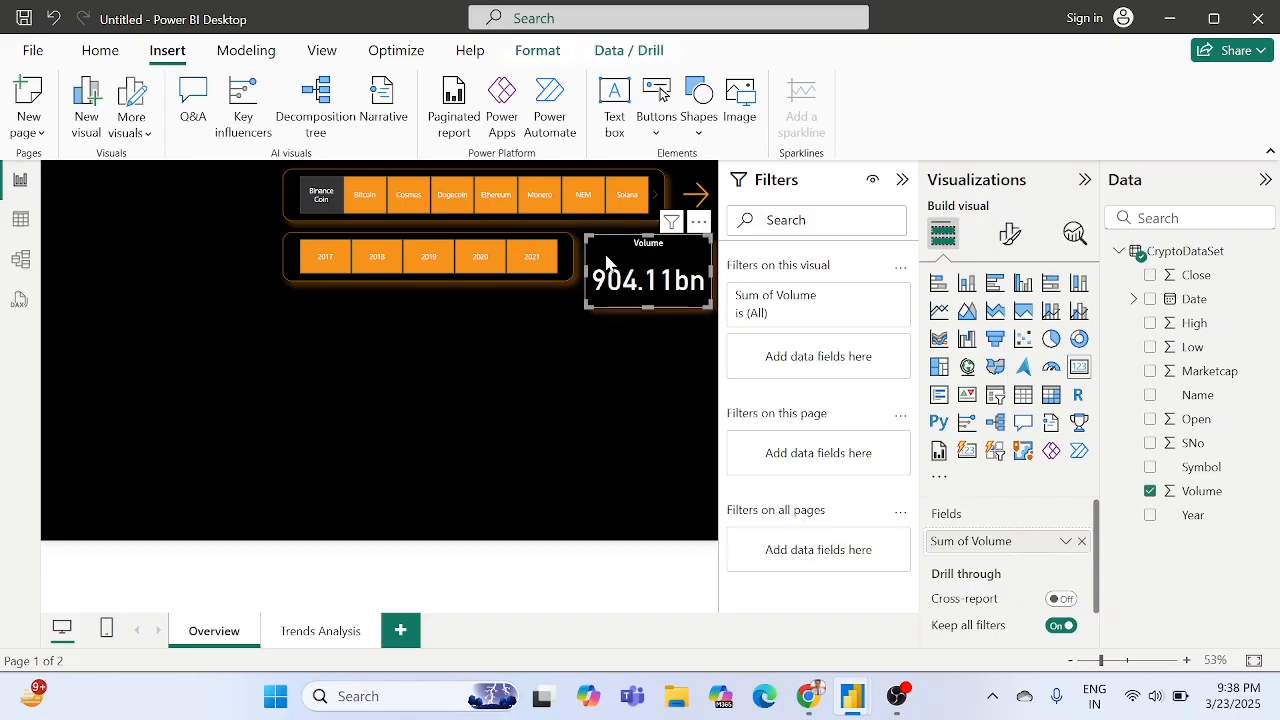
pyautogui.click(575, 356)
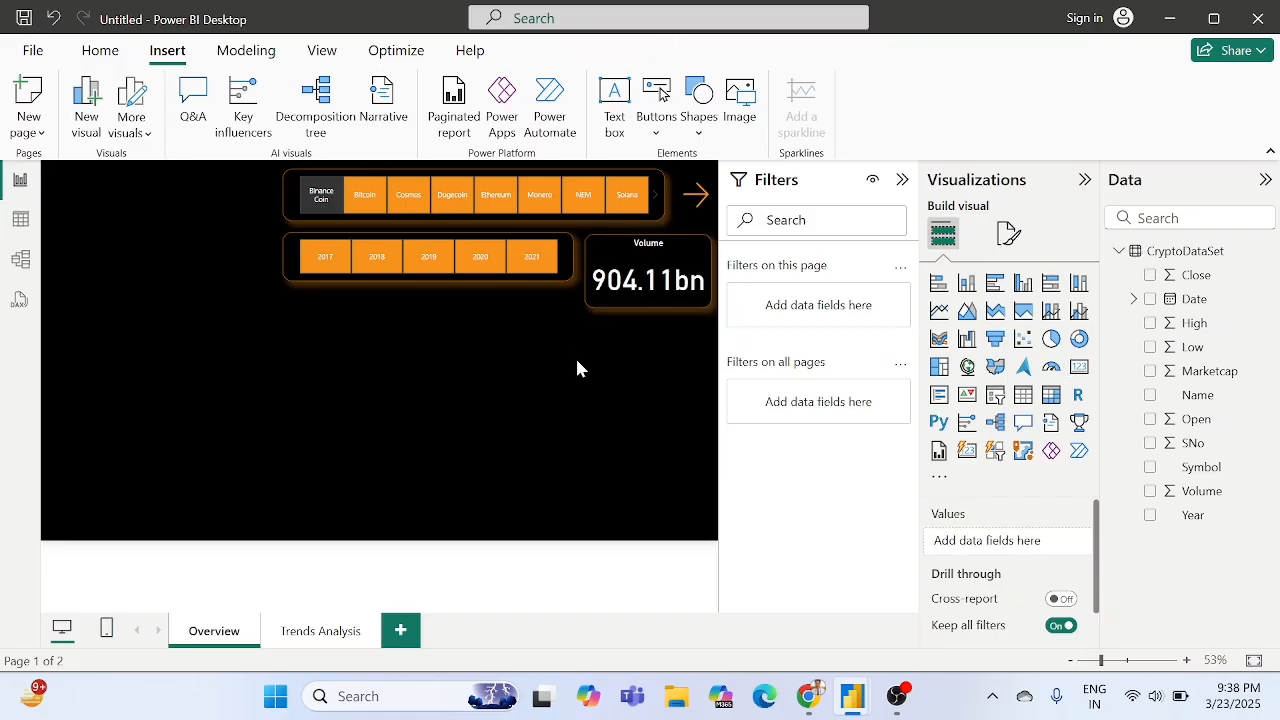
pyautogui.click(600, 292)
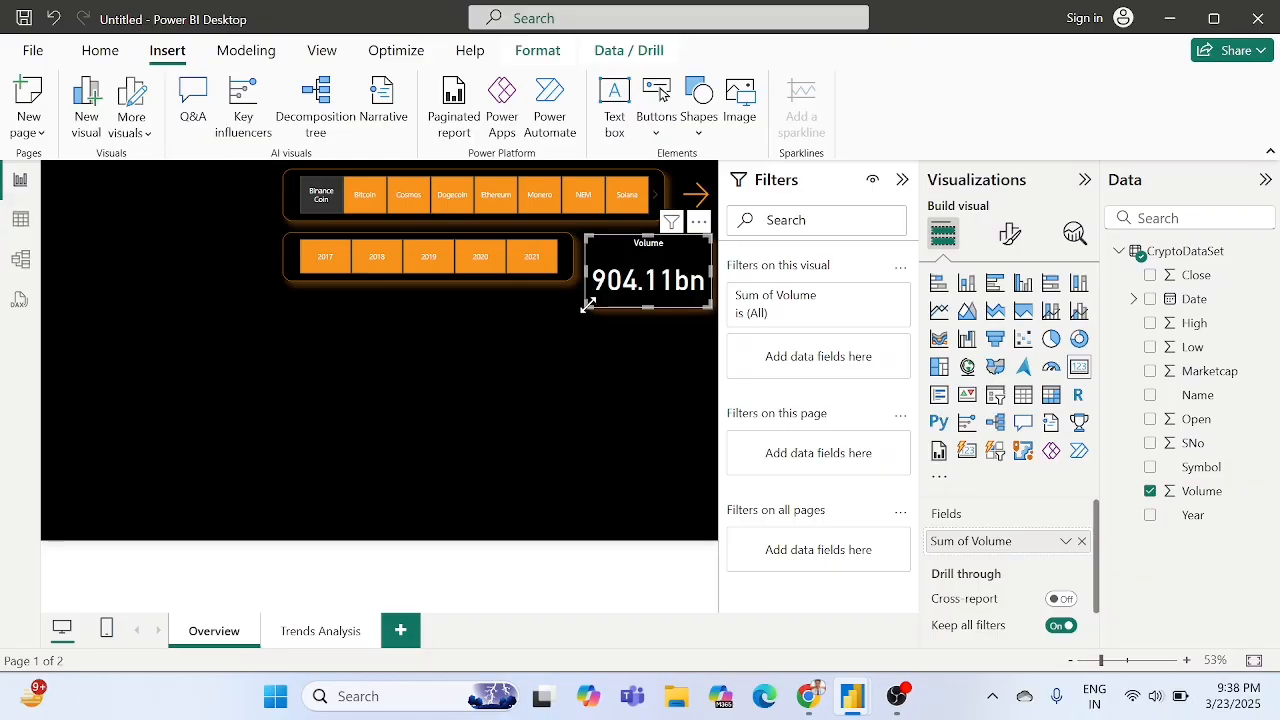
pyautogui.moveTo(588, 305)
pyautogui.mouseDown()
pyautogui.moveTo(582, 294)
pyautogui.moveTo(587, 305)
pyautogui.mouseUp()
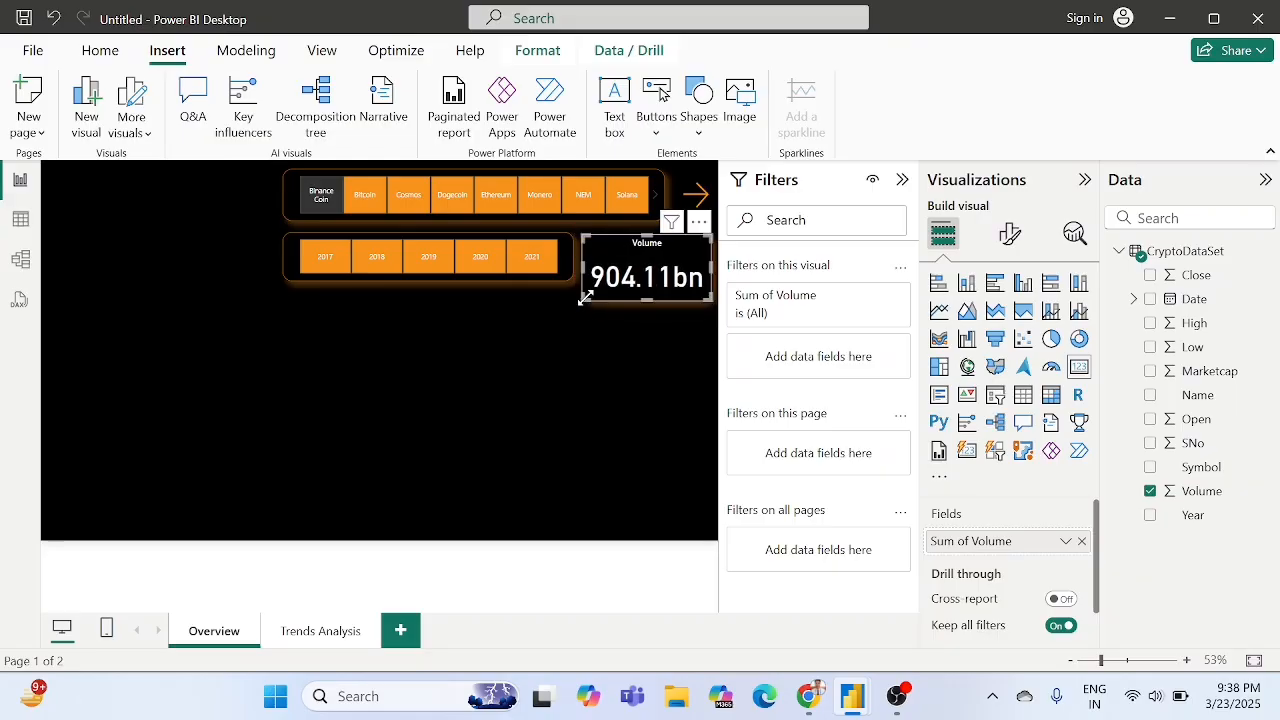
pyautogui.click(605, 370)
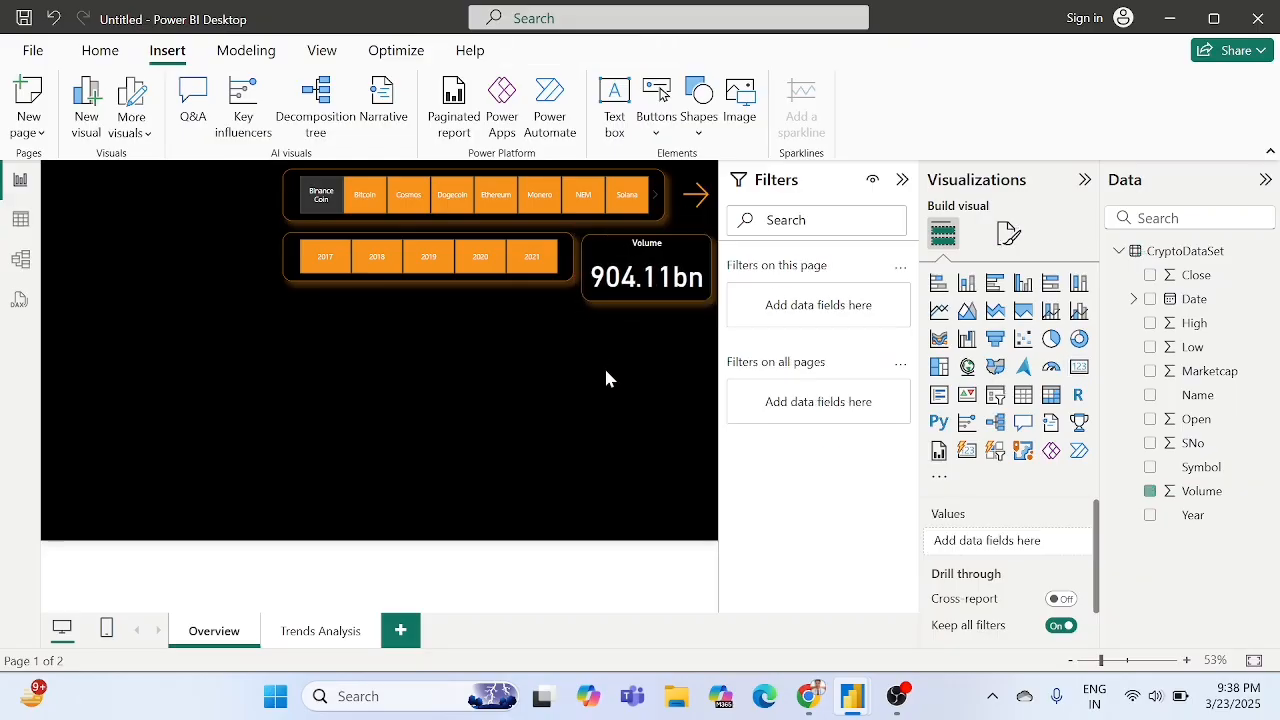
# Duplicate the Volume card and place the copy directly below the original, aligned with its edges.
pyautogui.click(622, 288)
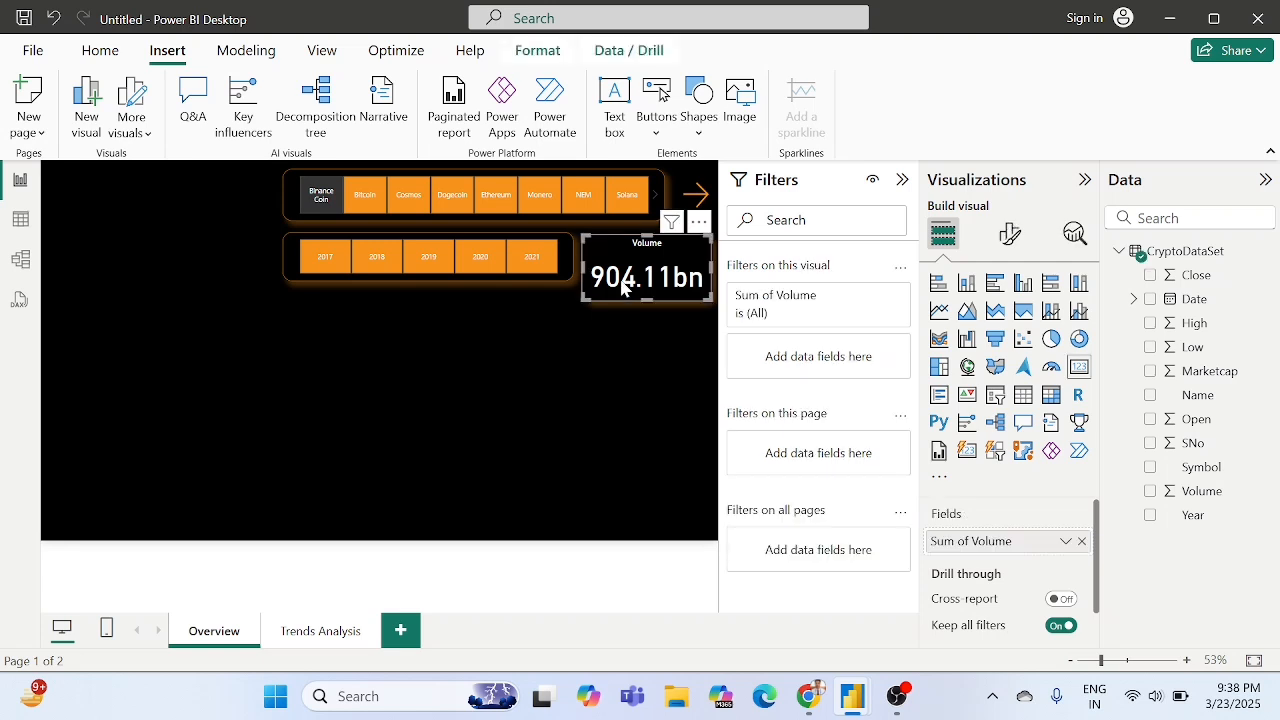
pyautogui.click(603, 354)
pyautogui.hotkey('ctrl', 'v')
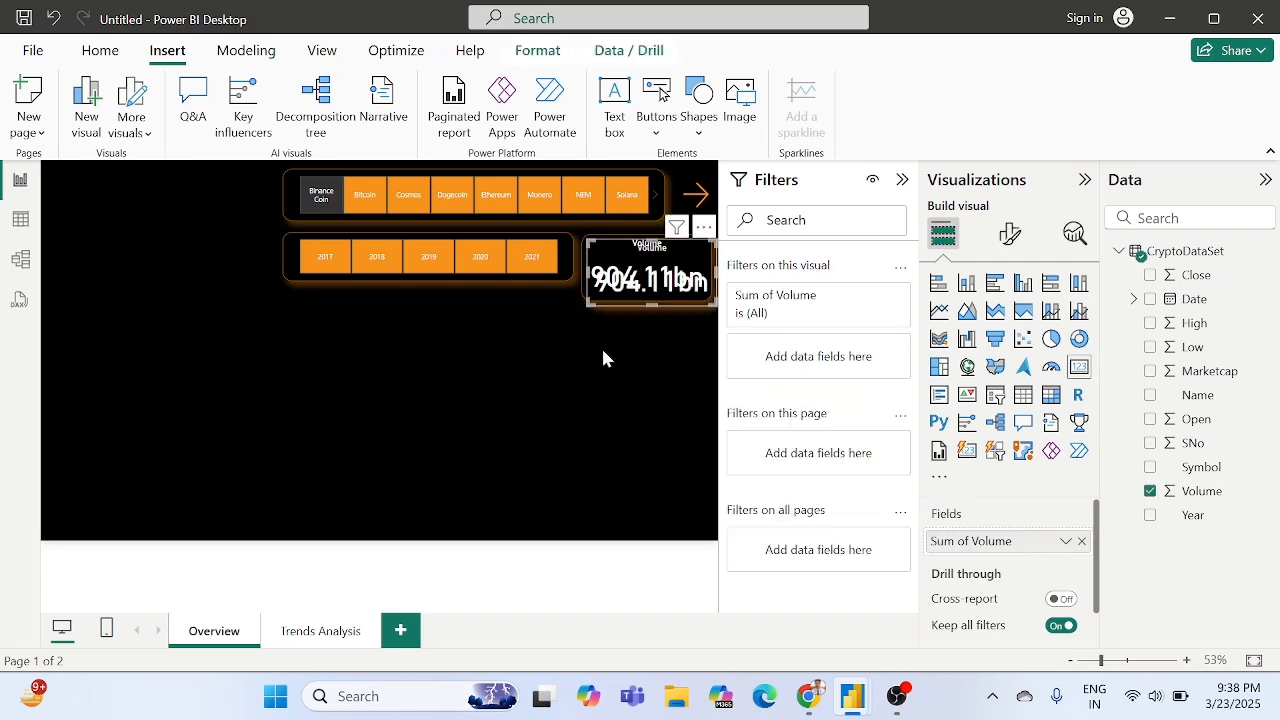
pyautogui.moveTo(648, 270); pyautogui.dragTo(642, 338)
pyautogui.click(618, 419)
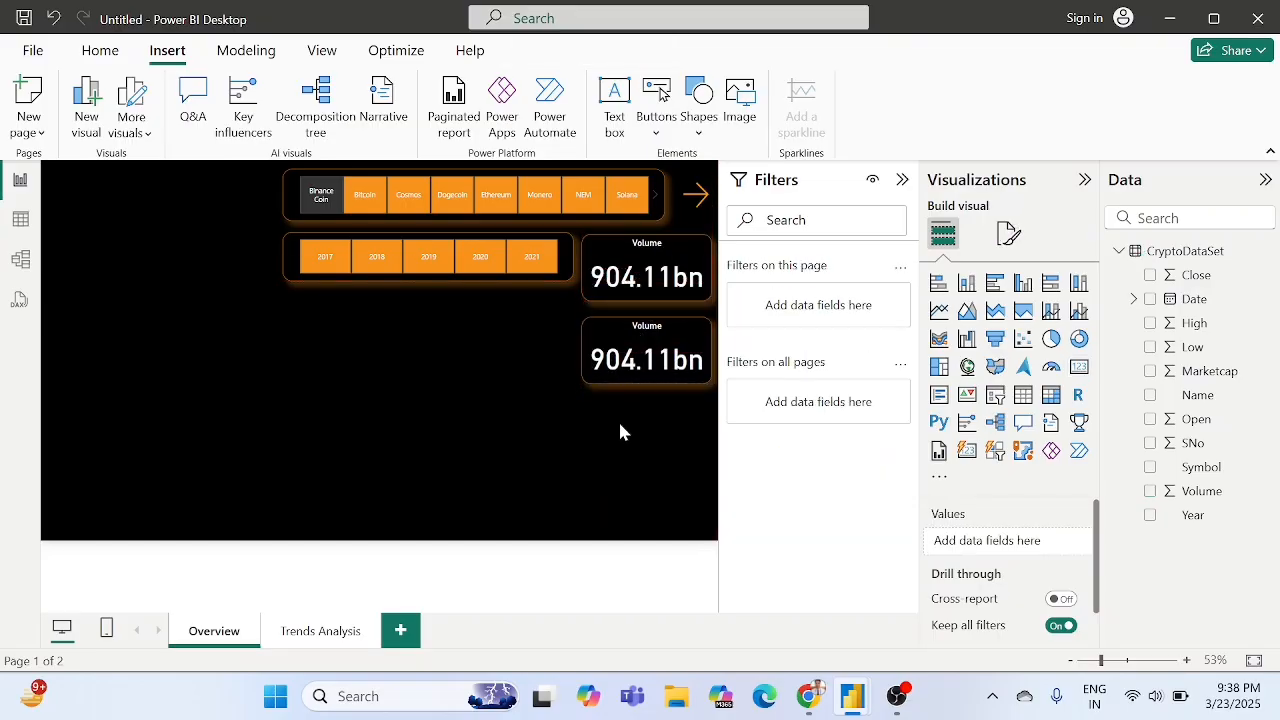
# Paste another copy of the Volume card and align it below the second card with equal spacing.
pyautogui.hotkey('ctrl', 'v')
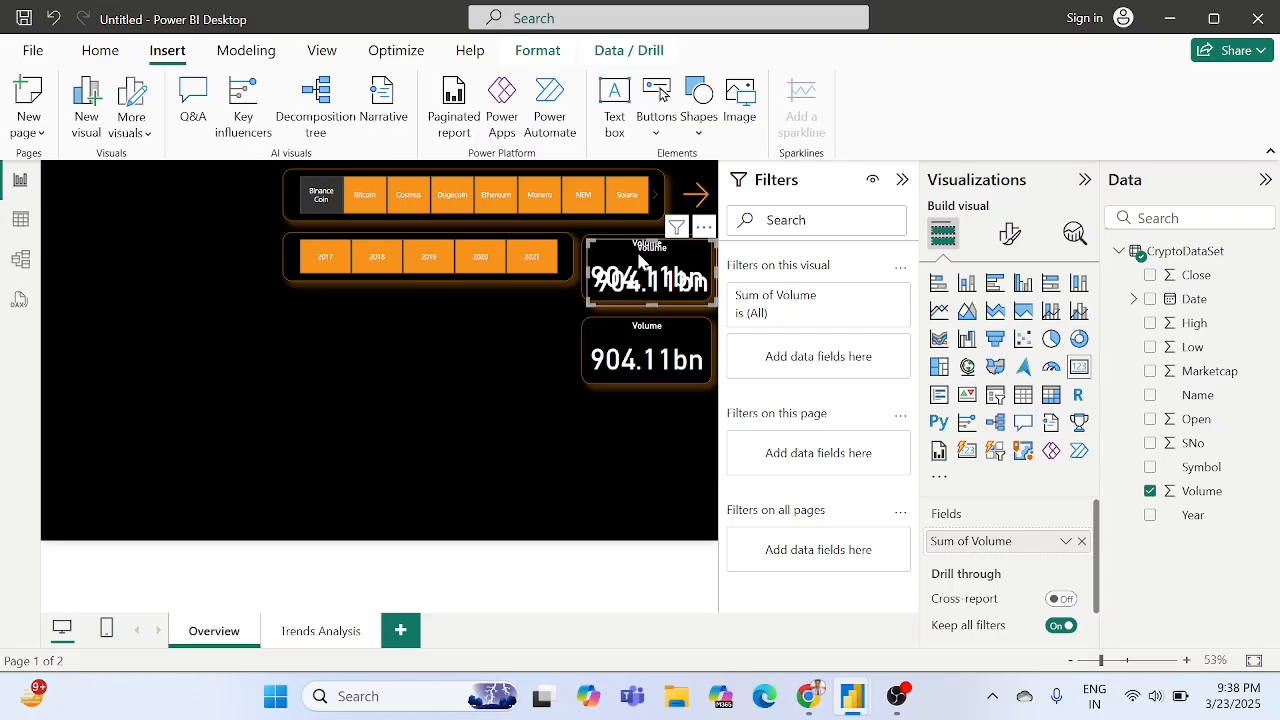
pyautogui.moveTo(643, 262); pyautogui.dragTo(633, 441)
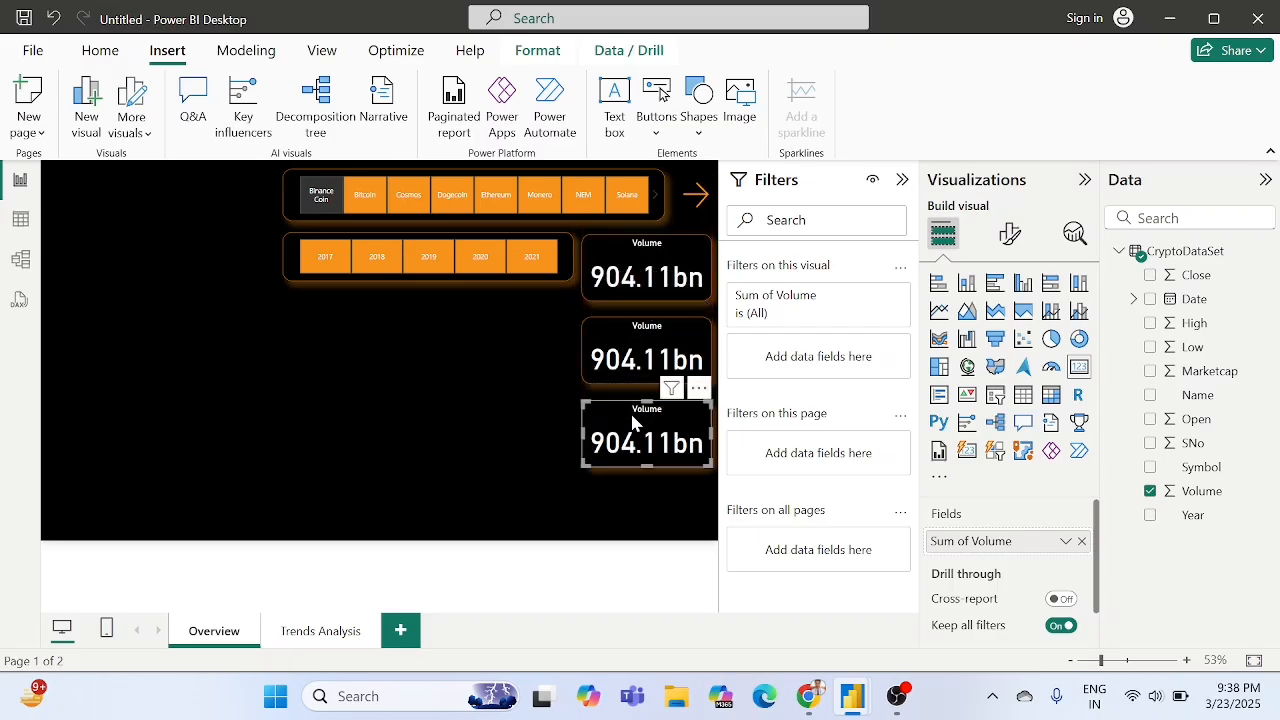
pyautogui.click(500, 416)
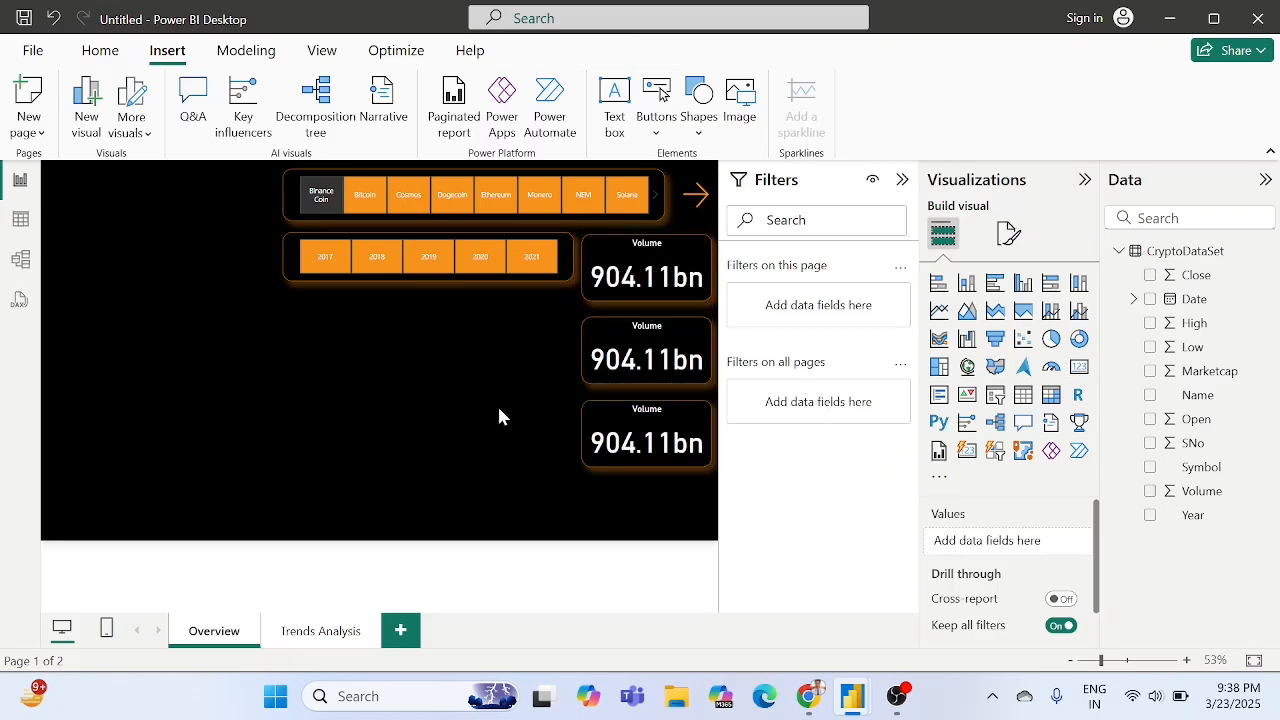
# Add a fourth copy of the Volume card below the third and shift the upper three cards upward to make room.
pyautogui.moveTo(632, 283); pyautogui.dragTo(646, 520)
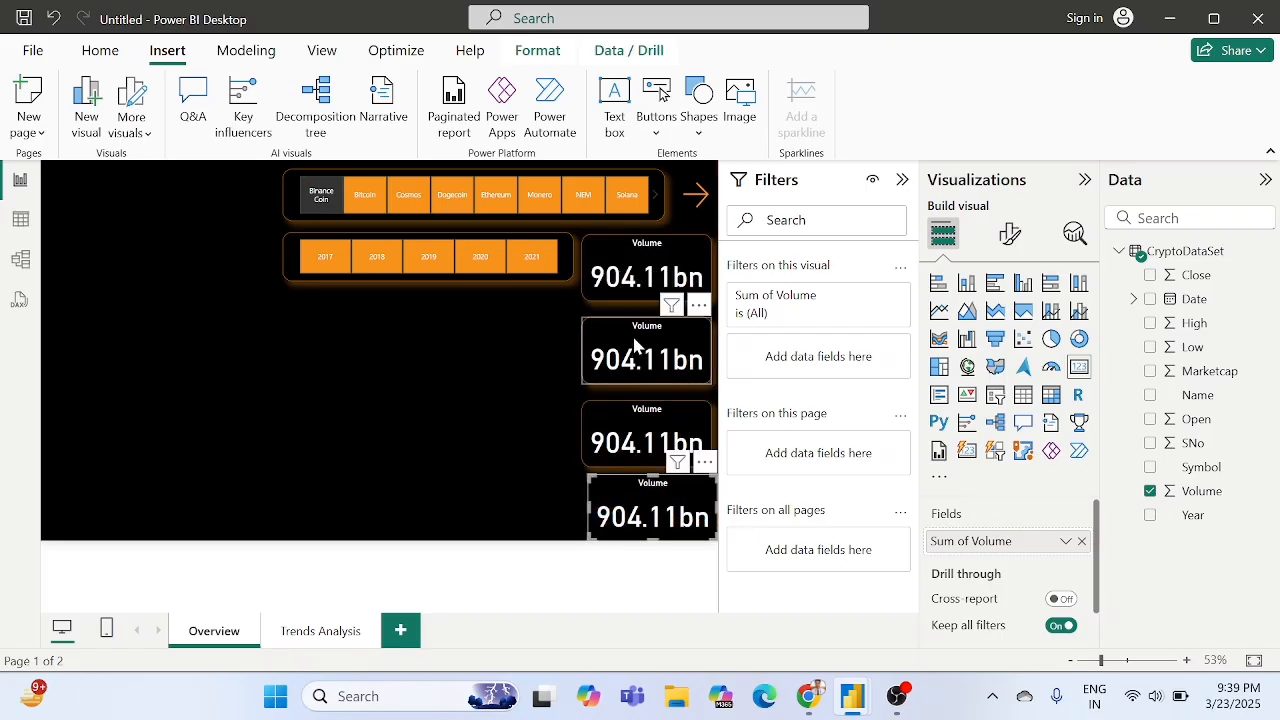
pyautogui.moveTo(636, 288); pyautogui.dragTo(636, 288)
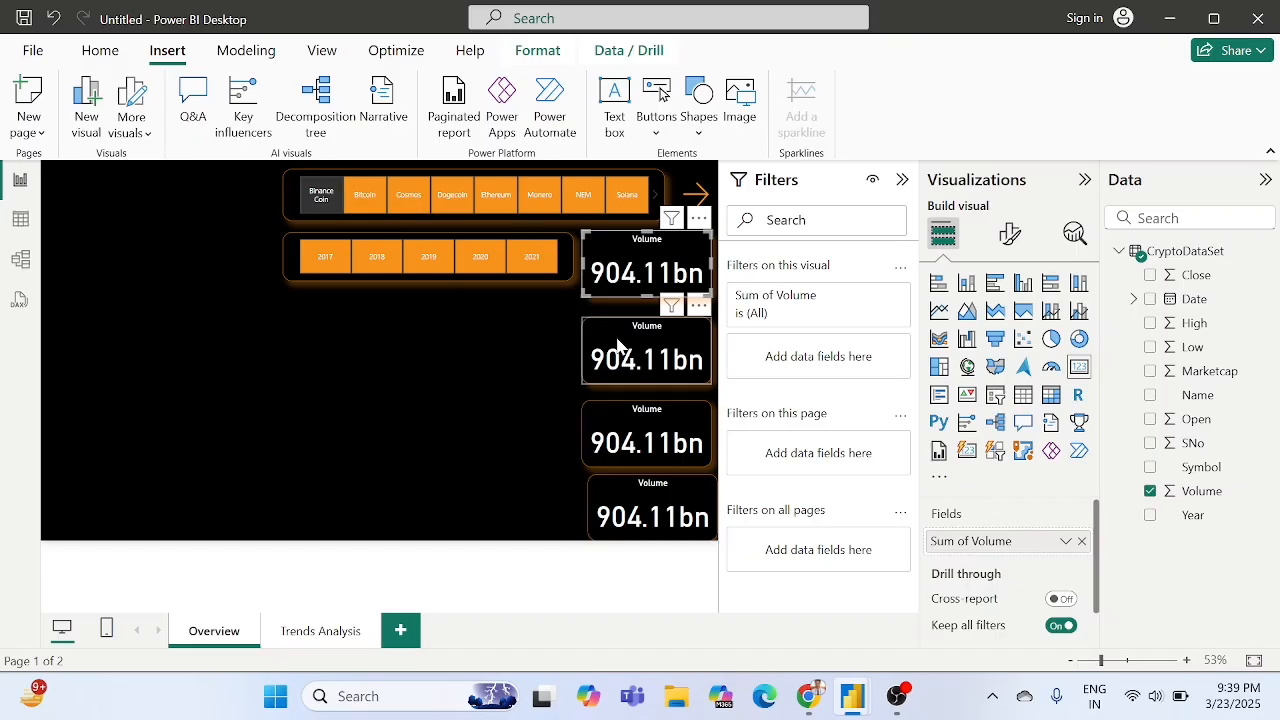
pyautogui.moveTo(618, 343); pyautogui.dragTo(618, 341)
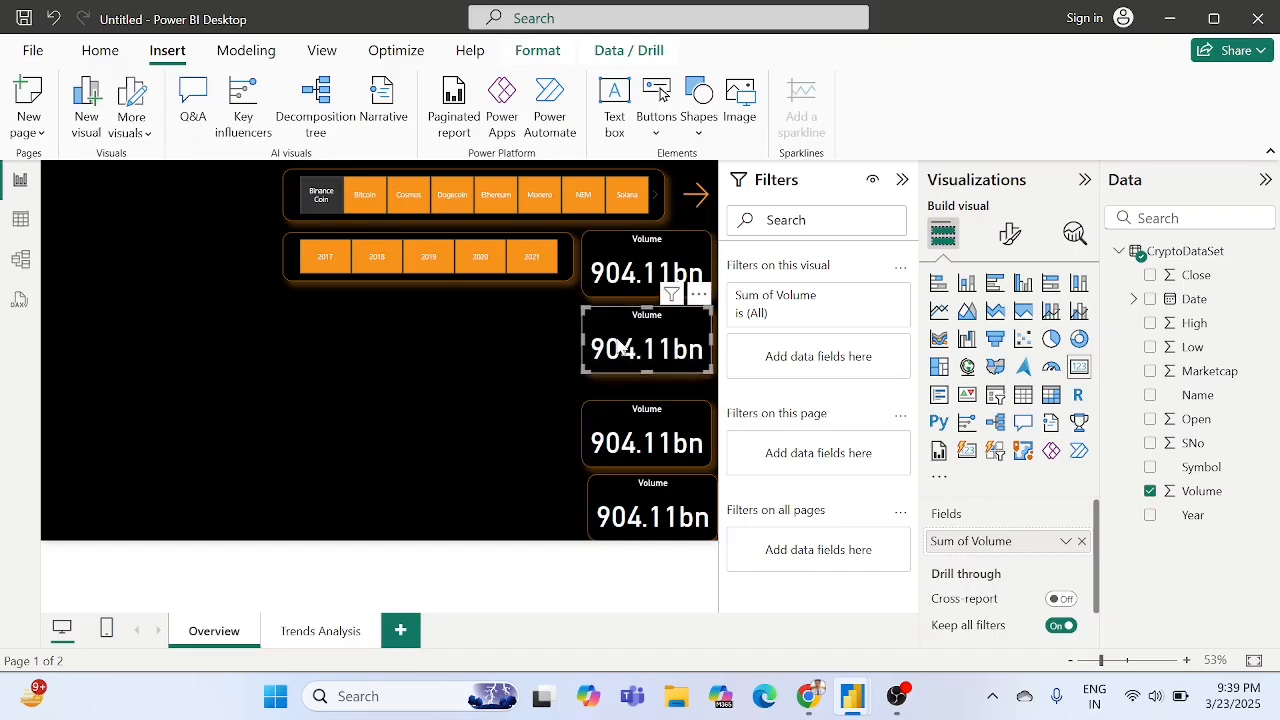
pyautogui.click(631, 427)
pyautogui.press('Up')
pyautogui.press('Up')
pyautogui.press('Up')
pyautogui.press('Up')
pyautogui.press('Up')
pyautogui.press('Up')
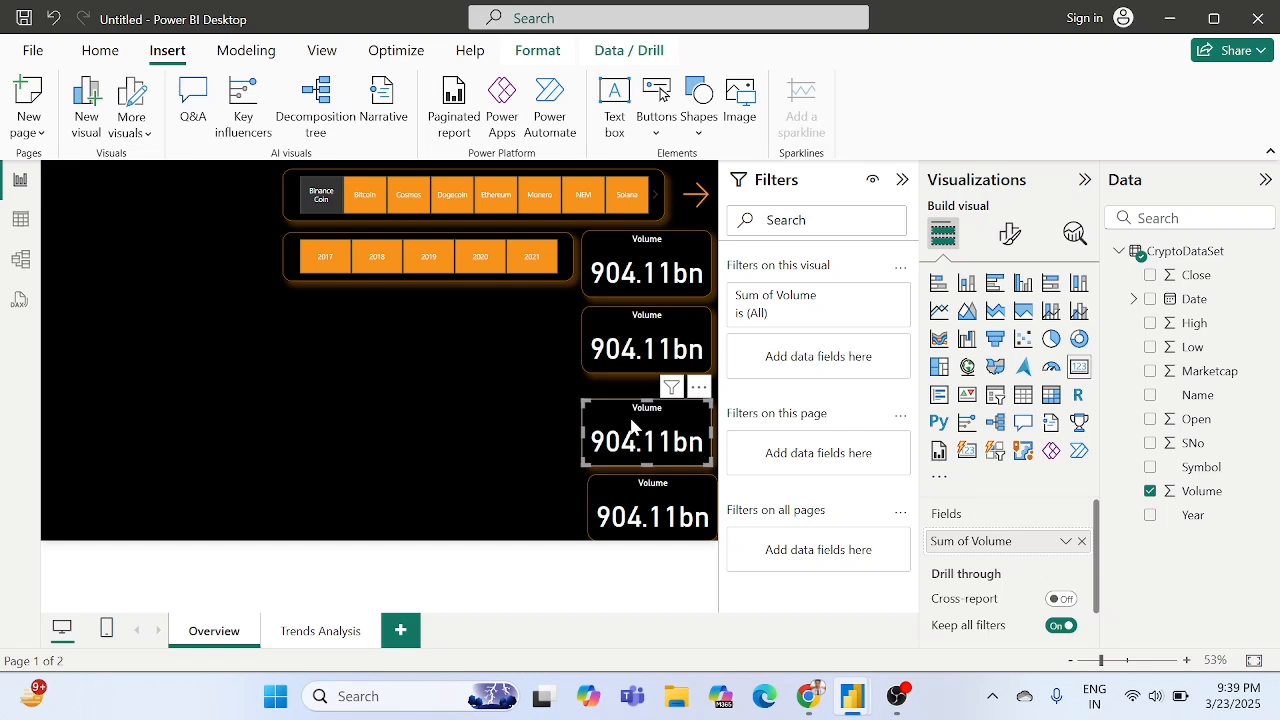
pyautogui.press('Up')
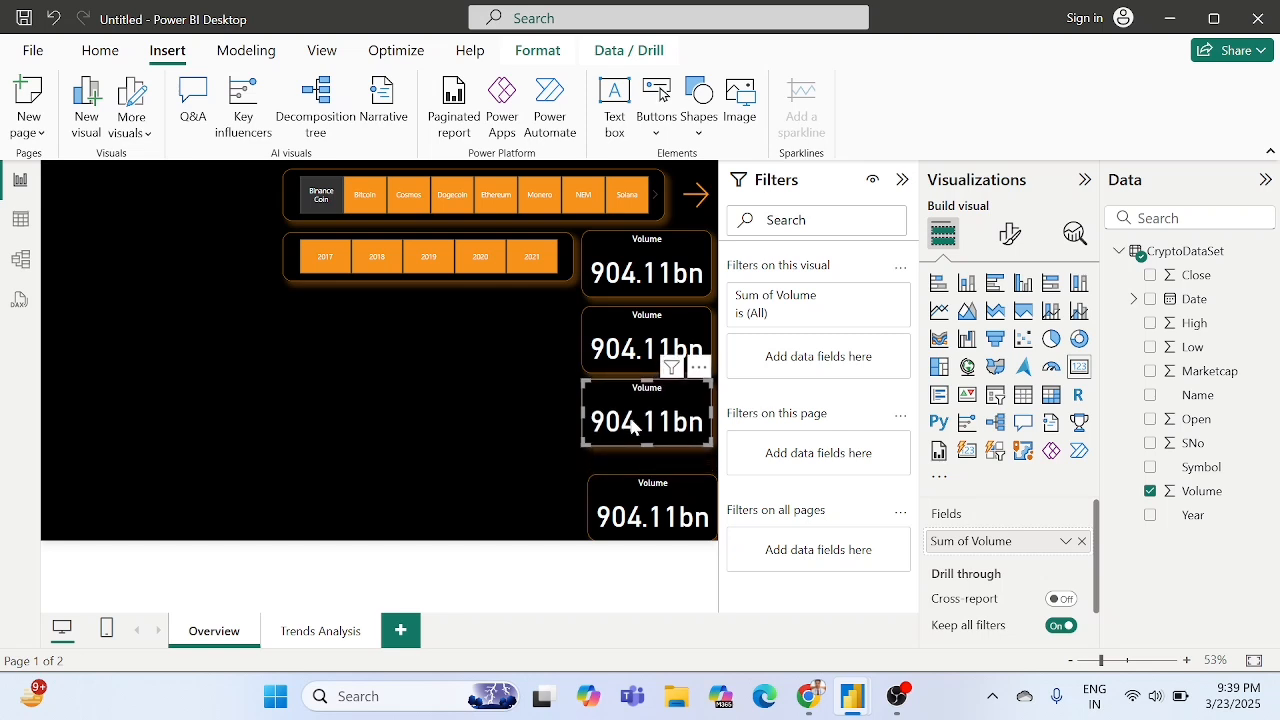
# Move the fourth Volume card up and left until it lines up with the column of cards above it.
pyautogui.click(638, 492)
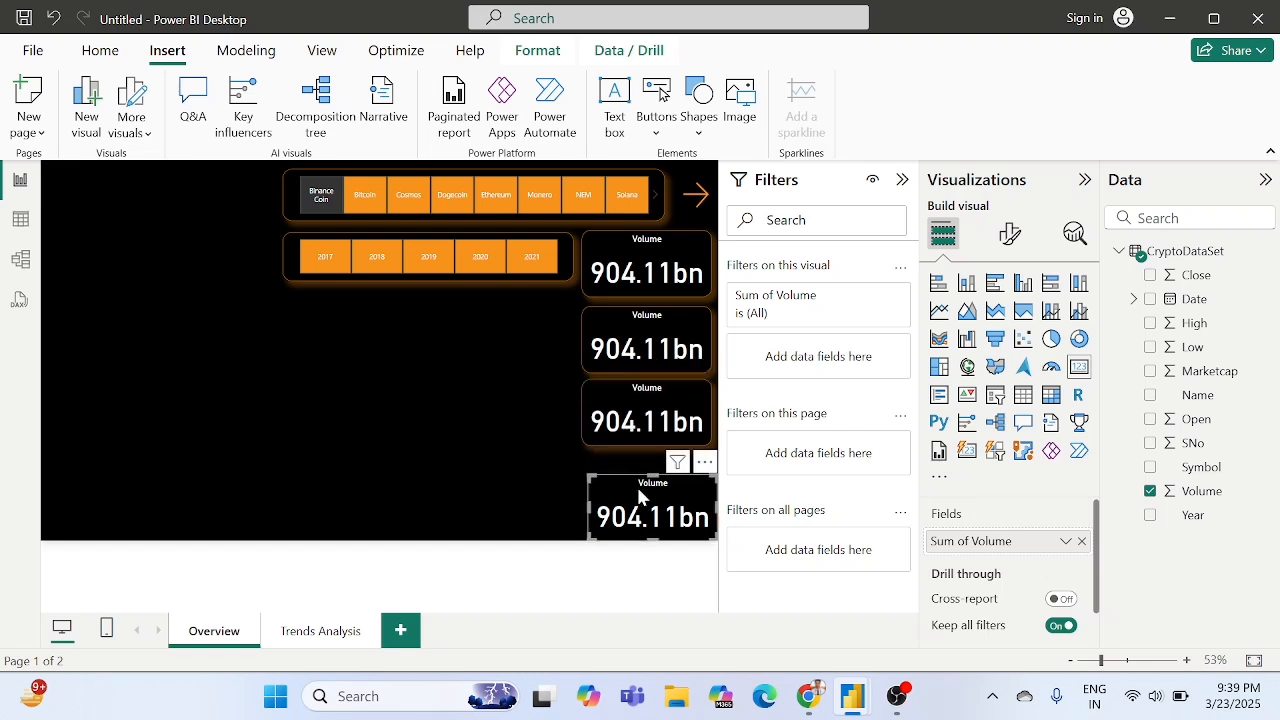
pyautogui.press('Up')
pyautogui.press('Up')
pyautogui.press('Up')
pyautogui.press('Left')
pyautogui.press('Left')
pyautogui.press('Left')
pyautogui.press('Left')
pyautogui.press('Left')
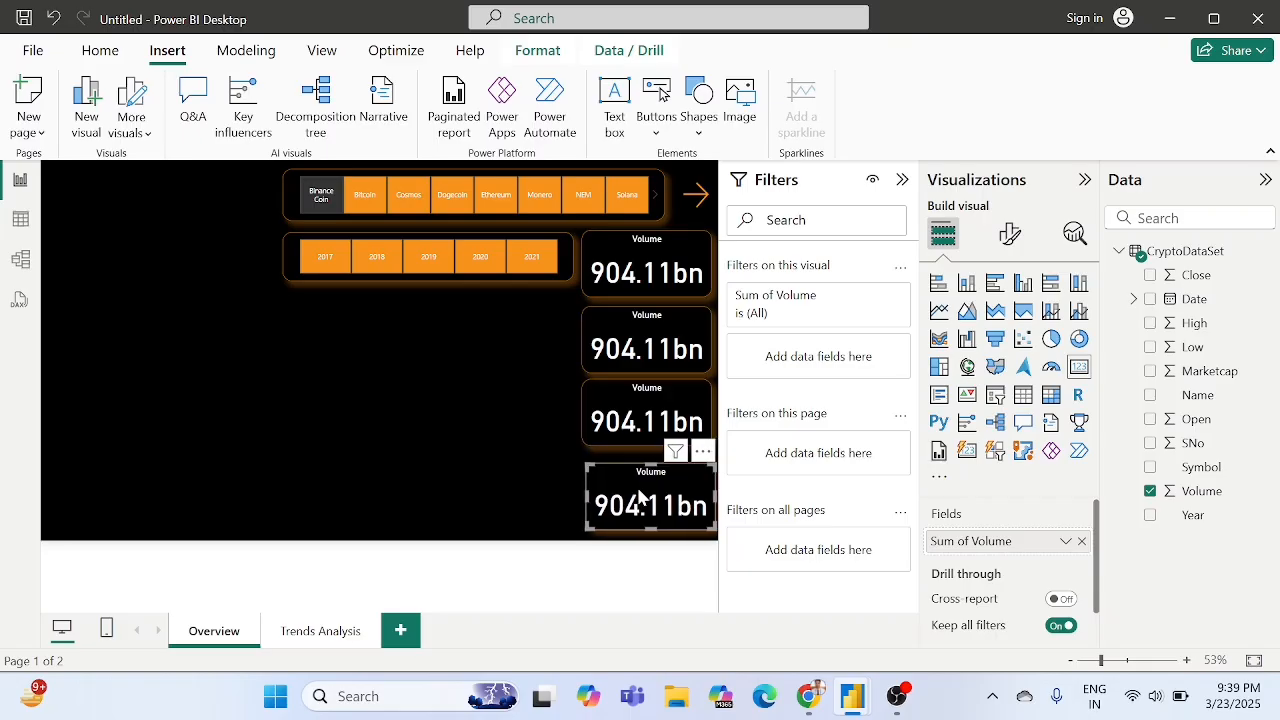
pyautogui.press('Up')
pyautogui.press('Up')
pyautogui.press('Up')
pyautogui.press('Up')
pyautogui.press('Up')
pyautogui.press('Up')
pyautogui.press('Up')
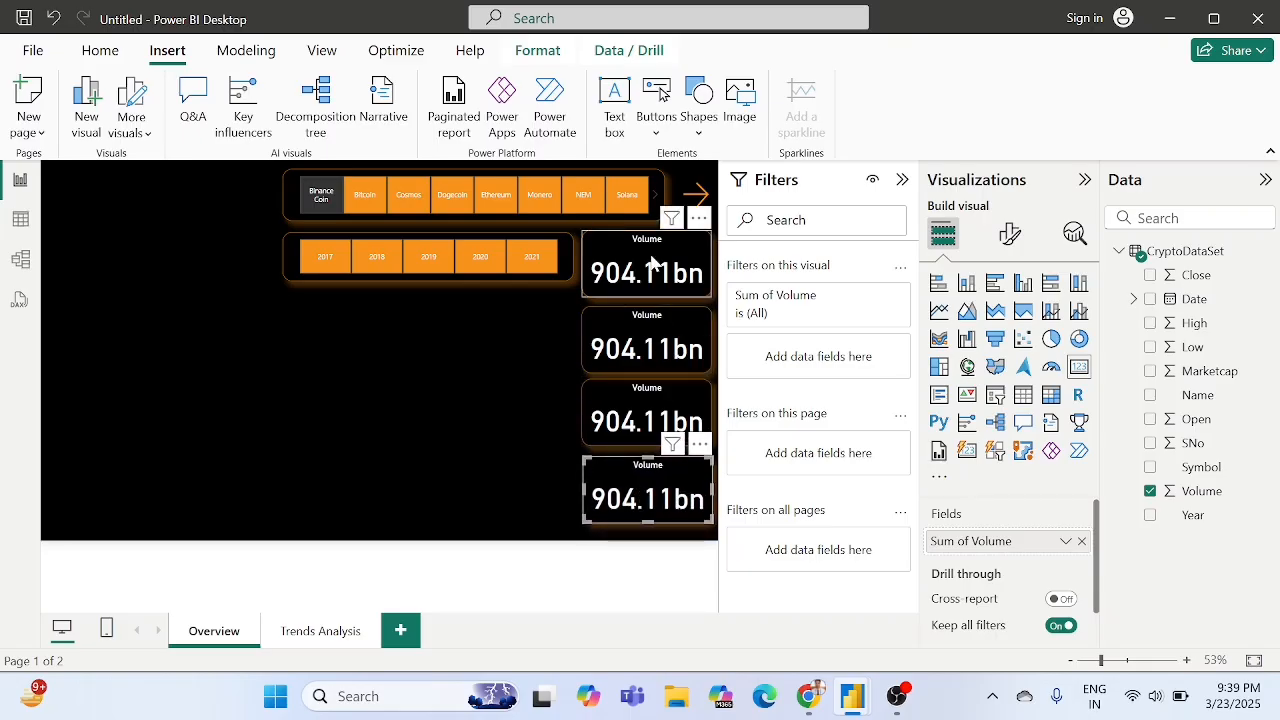
# Nudge all four cards slightly upward to even out the vertical spacing between them.
pyautogui.moveTo(652, 262); pyautogui.dragTo(651, 269)
pyautogui.moveTo(650, 266); pyautogui.dragTo(650, 266)
pyautogui.press('Up')
pyautogui.press('Up')
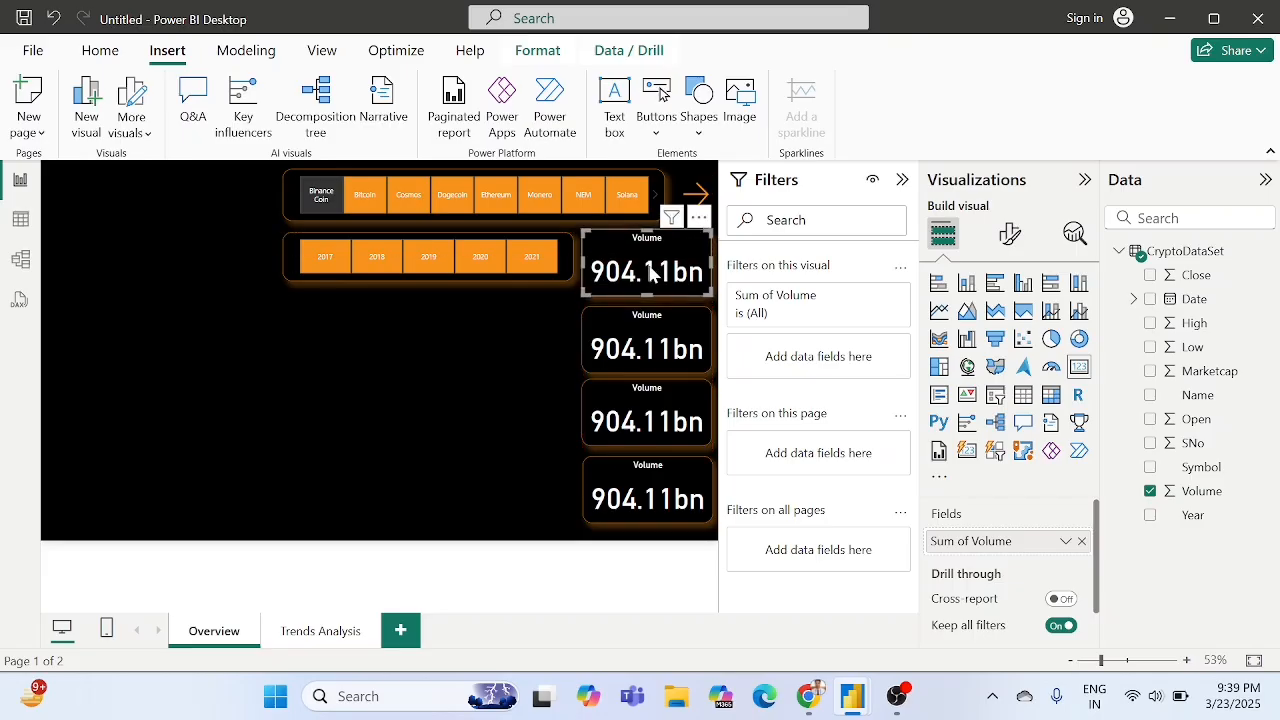
pyautogui.click(645, 333)
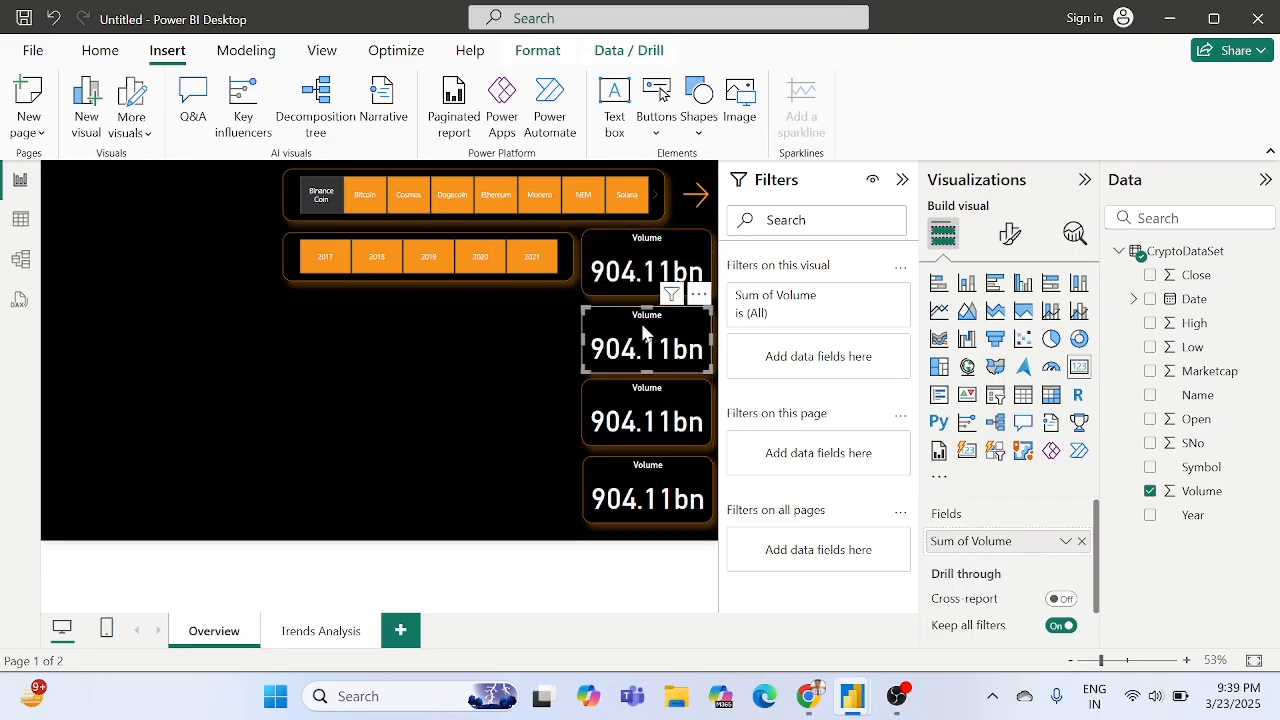
pyautogui.press('Up')
pyautogui.press('Up')
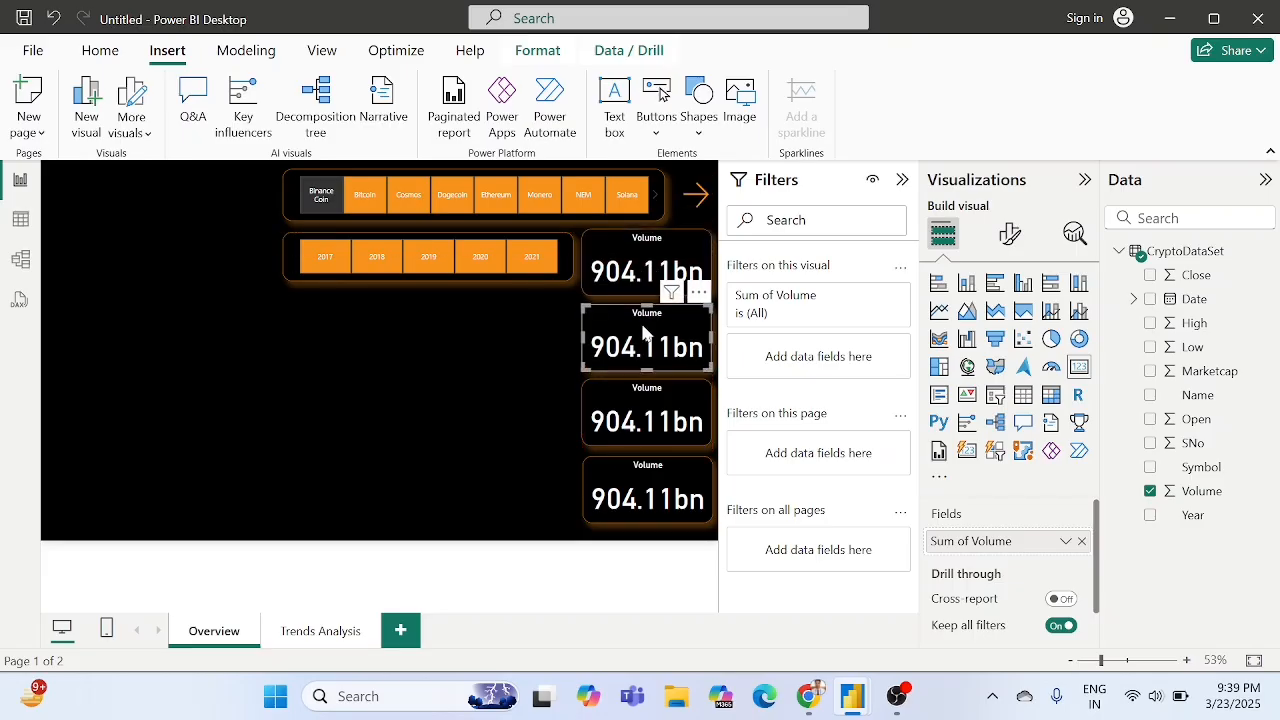
pyautogui.click(628, 411)
pyautogui.press('Up')
pyautogui.press('Up')
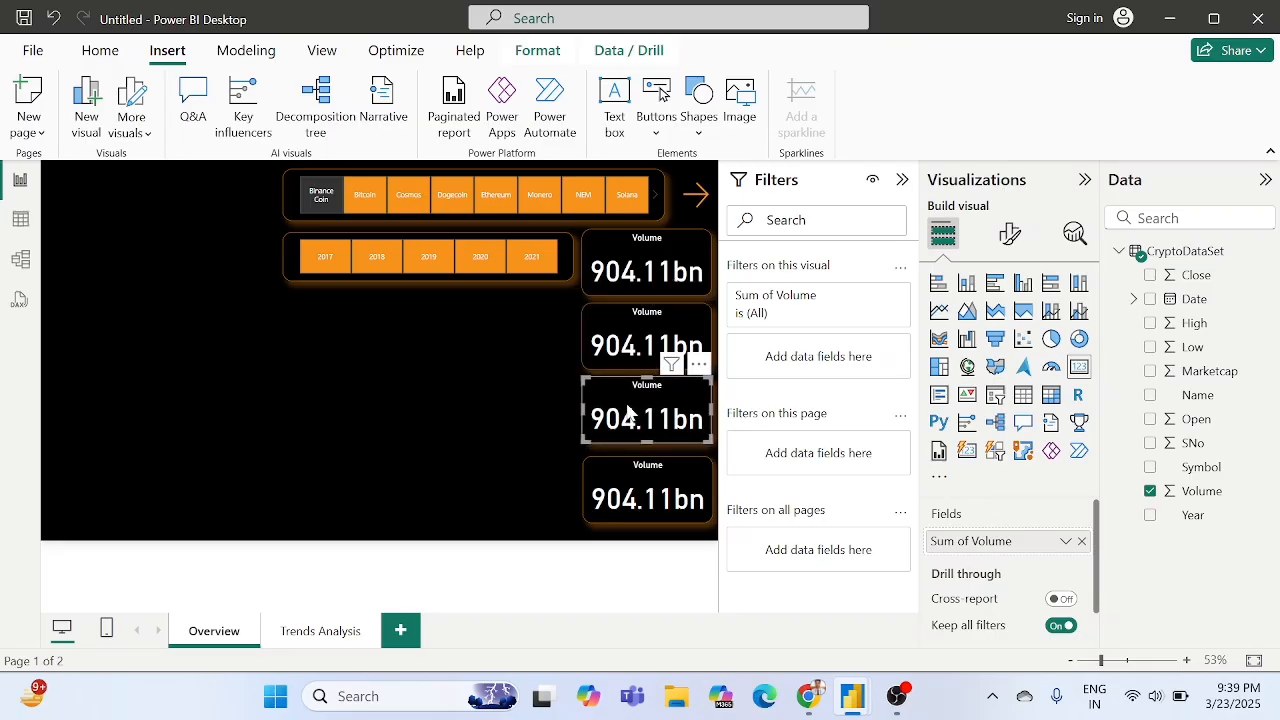
pyautogui.click(640, 487)
pyautogui.press('Up')
pyautogui.press('Up')
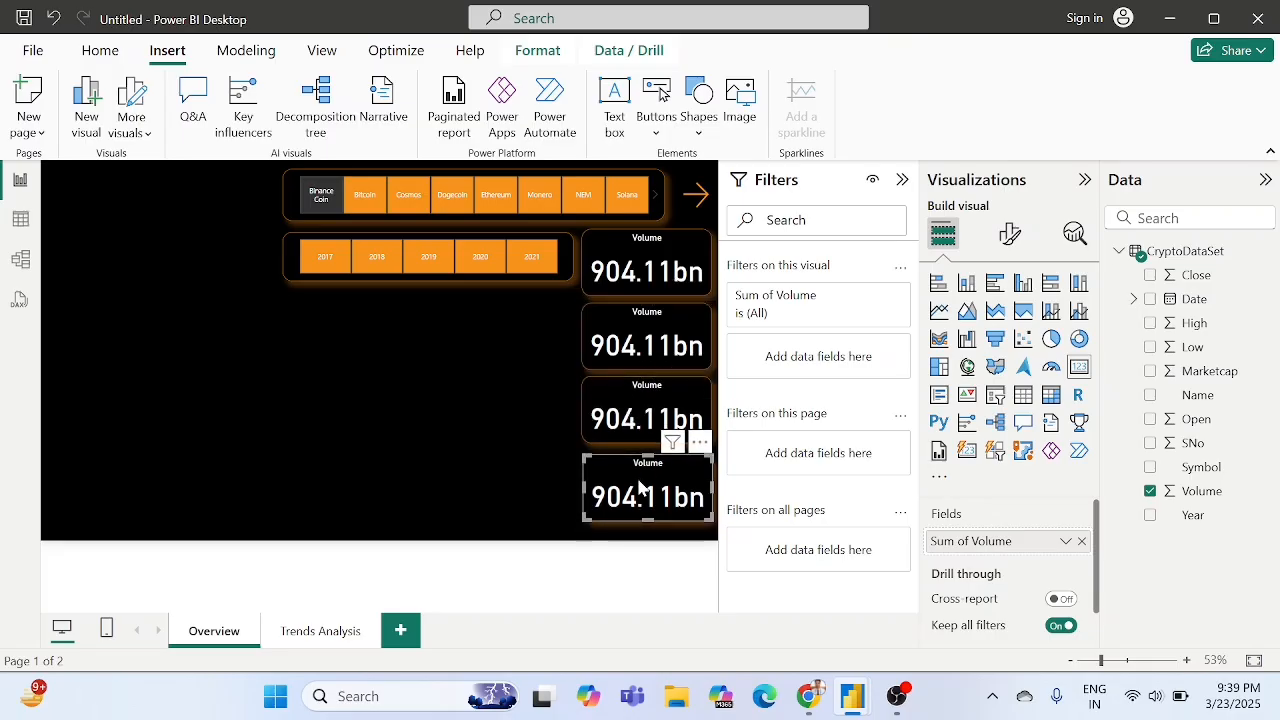
pyautogui.press('Up')
pyautogui.press('Up')
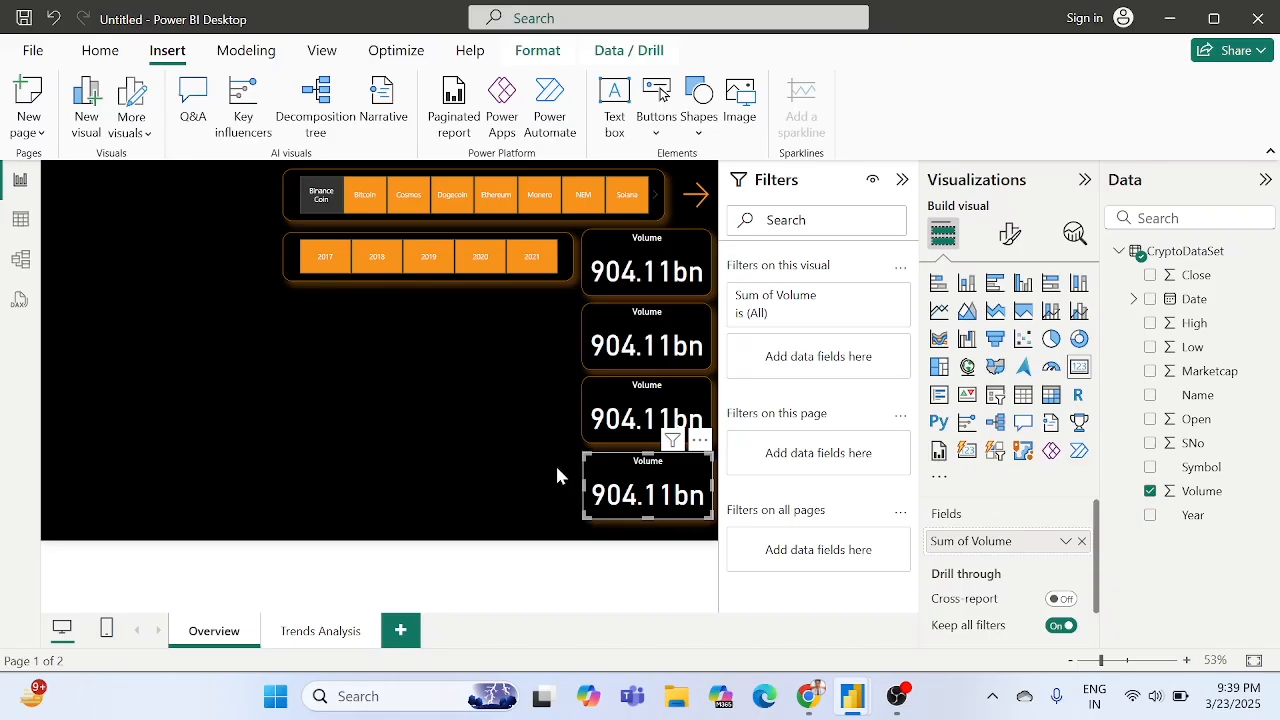
pyautogui.click(557, 476)
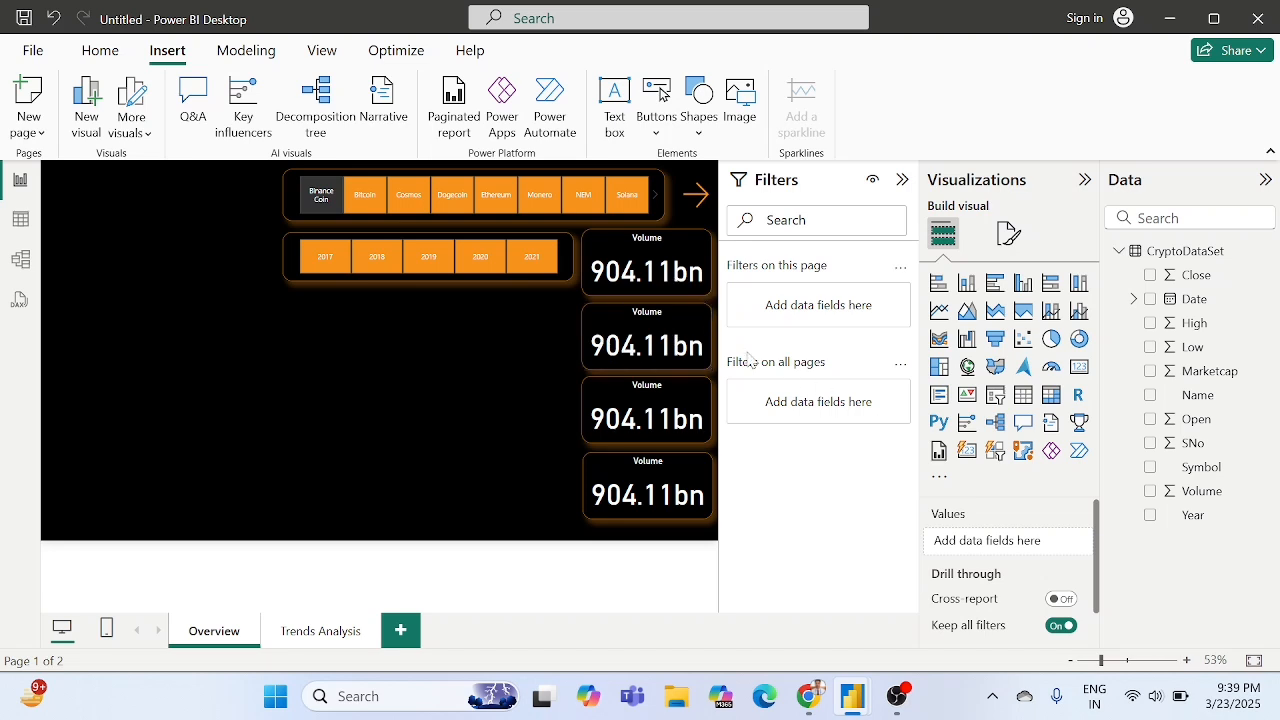
# Replace the Volume field in the second card with High and aggregate it as Maximum.
pyautogui.click(651, 327)
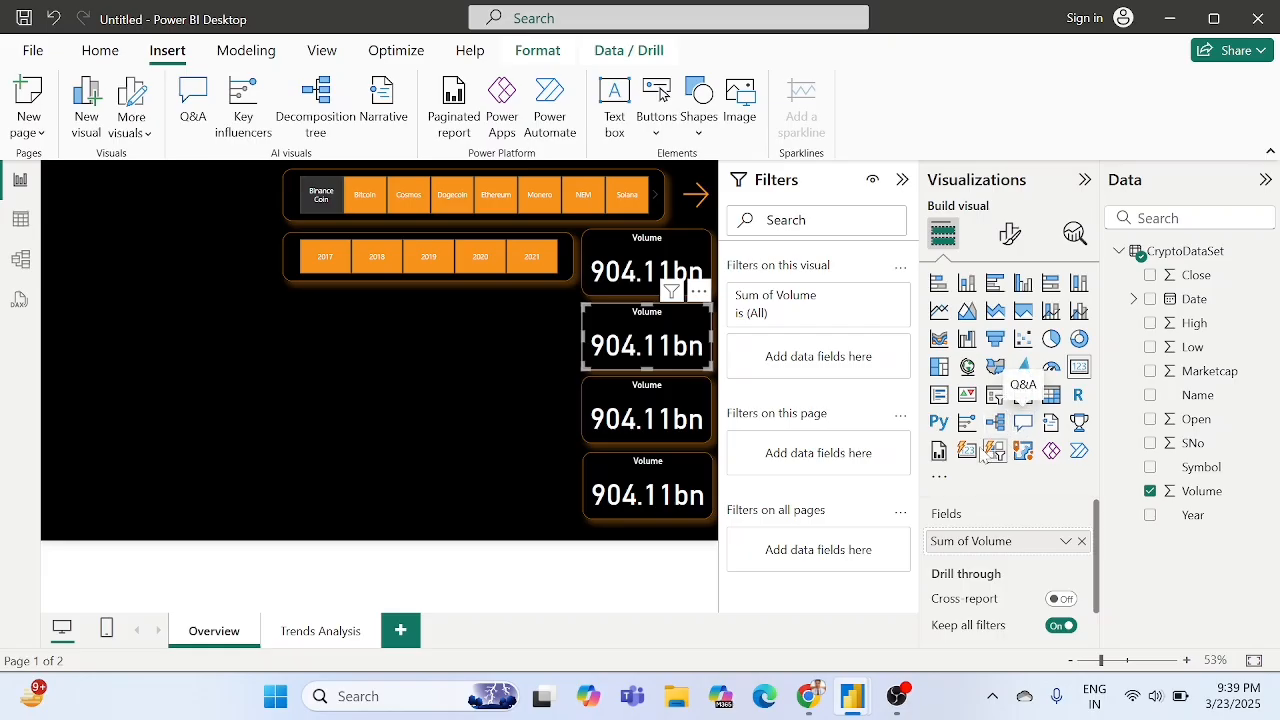
pyautogui.click(1081, 542)
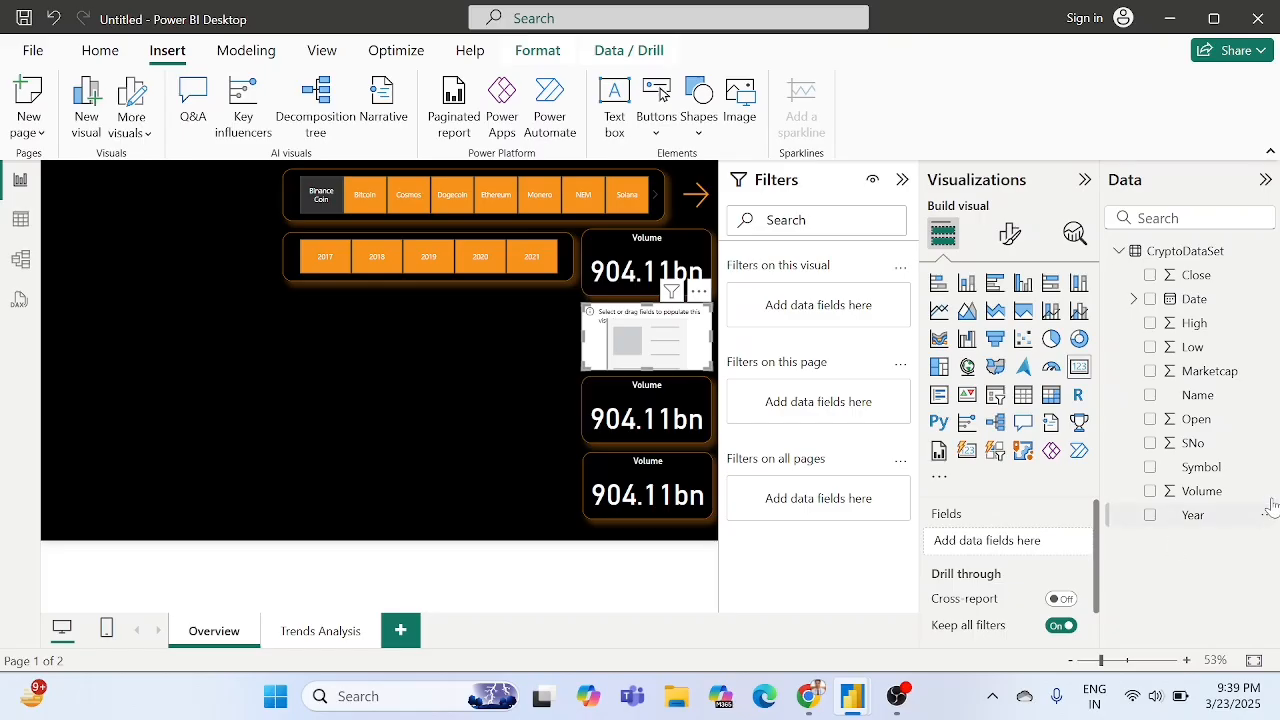
pyautogui.moveTo(1198, 333); pyautogui.dragTo(1025, 540)
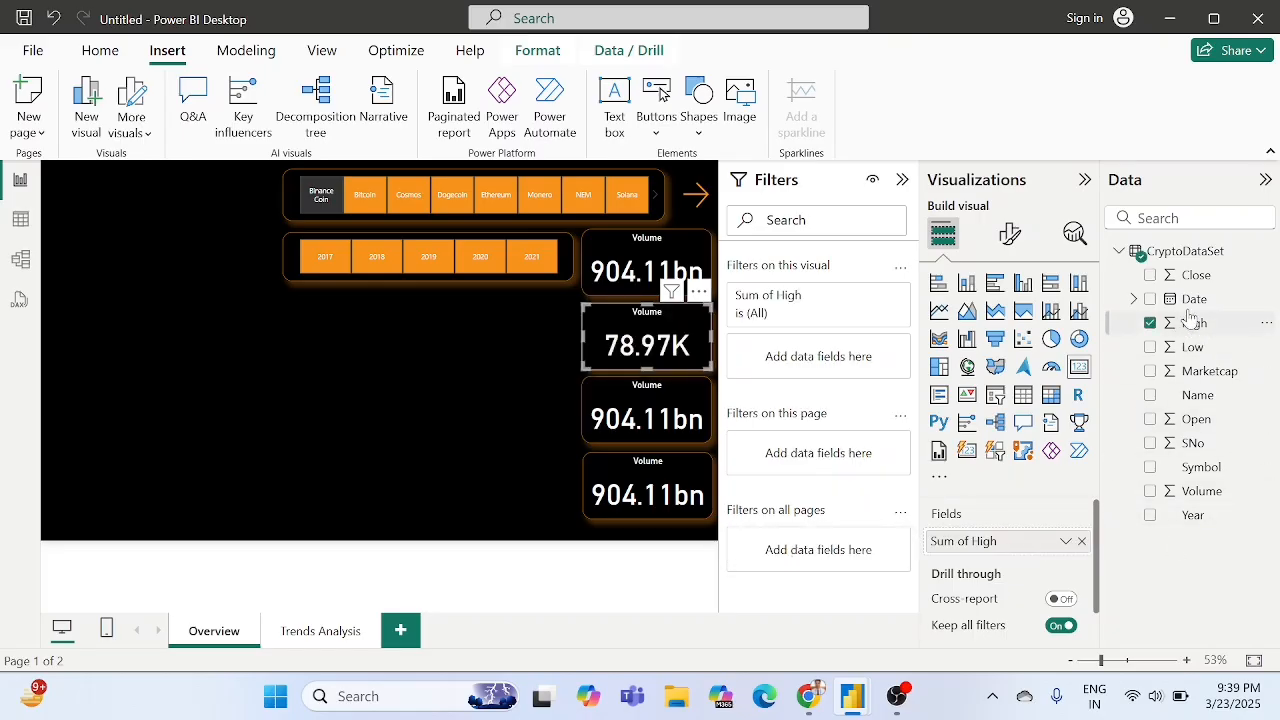
pyautogui.click(1065, 543)
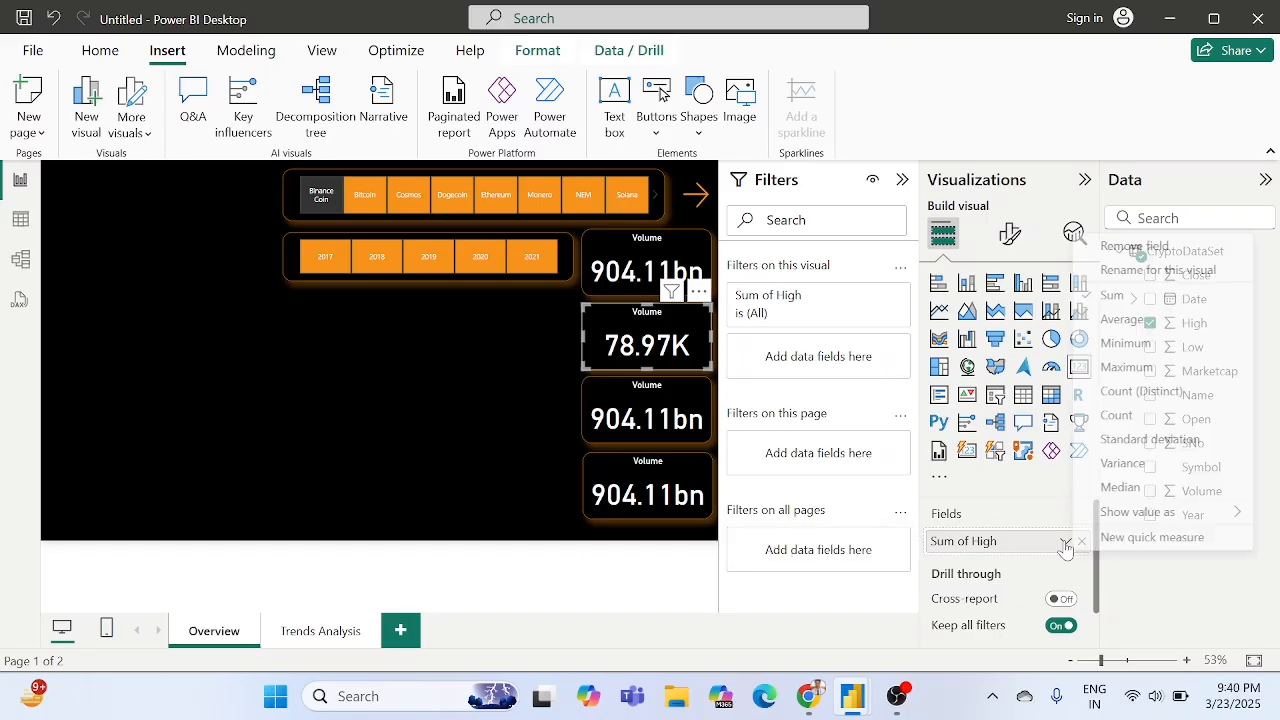
pyautogui.click(1128, 368)
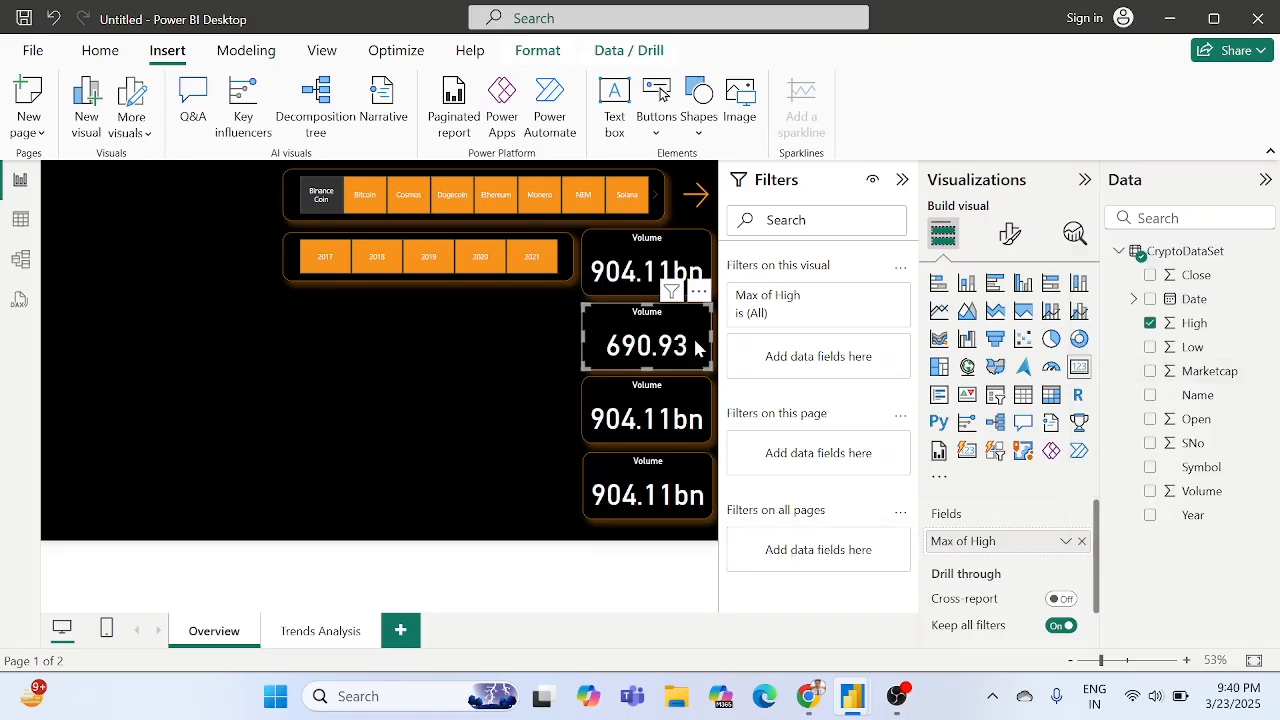
pyautogui.click(1018, 246)
pyautogui.click(1018, 322)
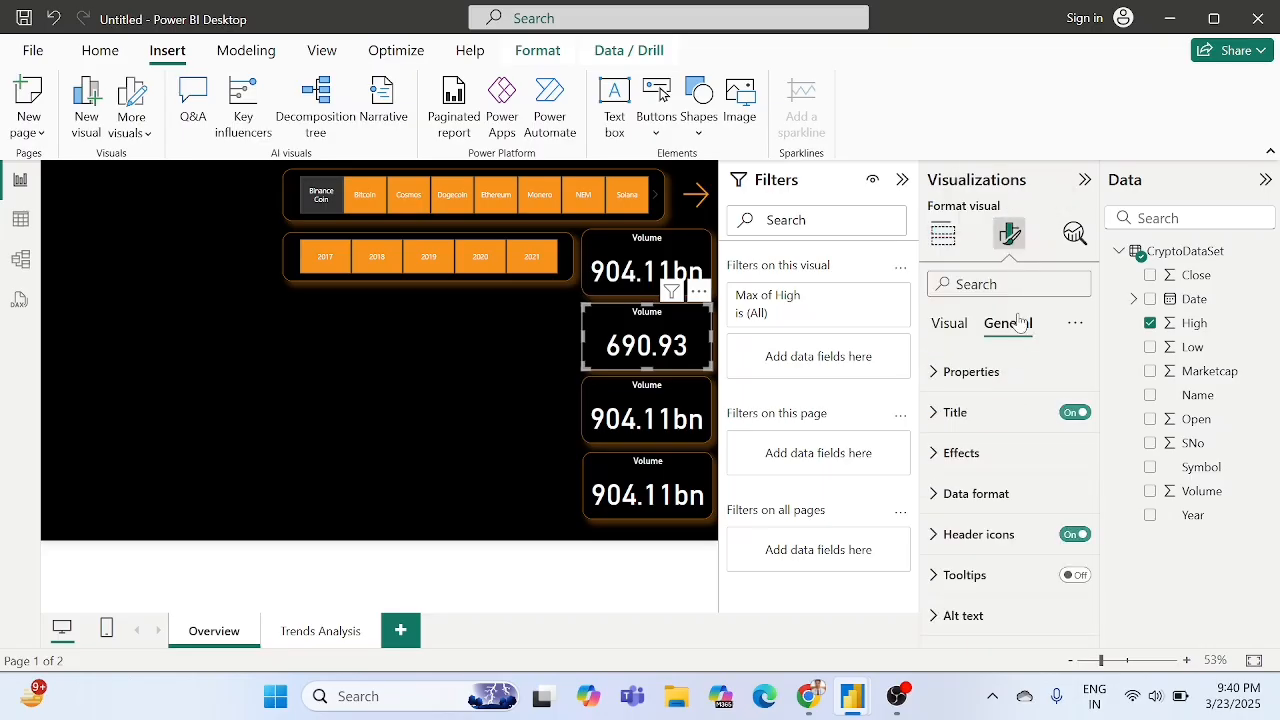
pyautogui.click(678, 412)
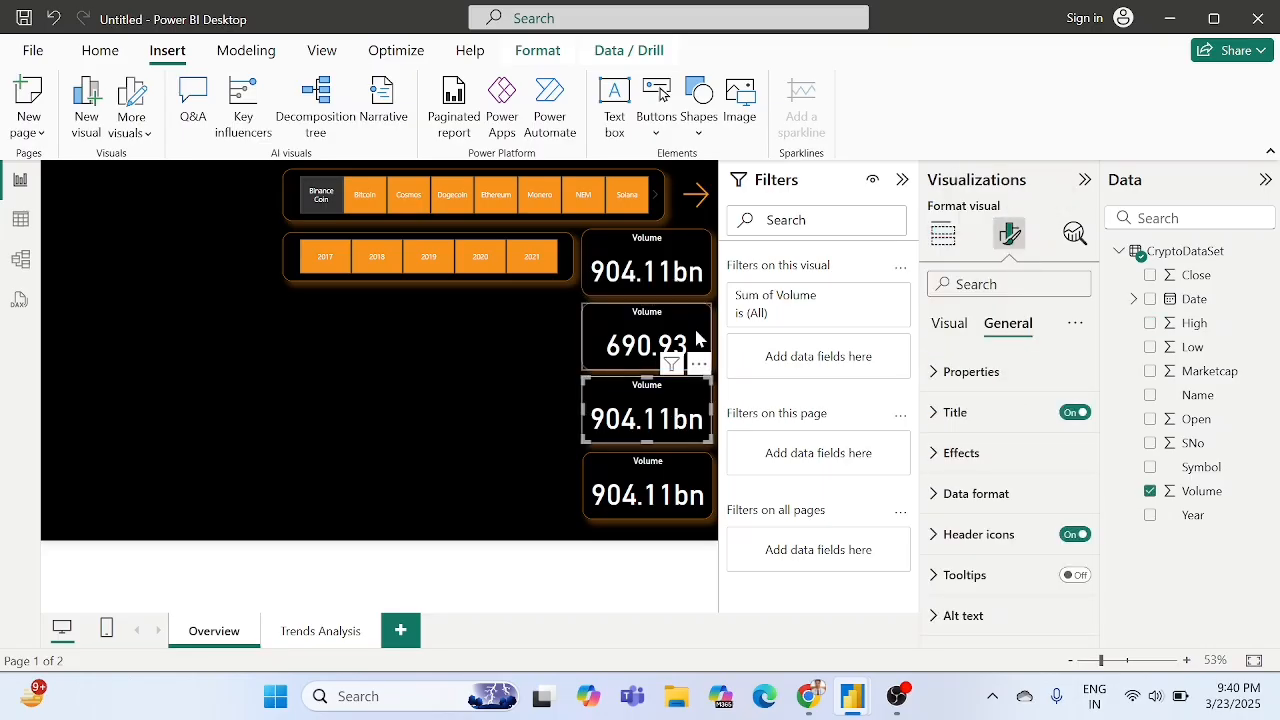
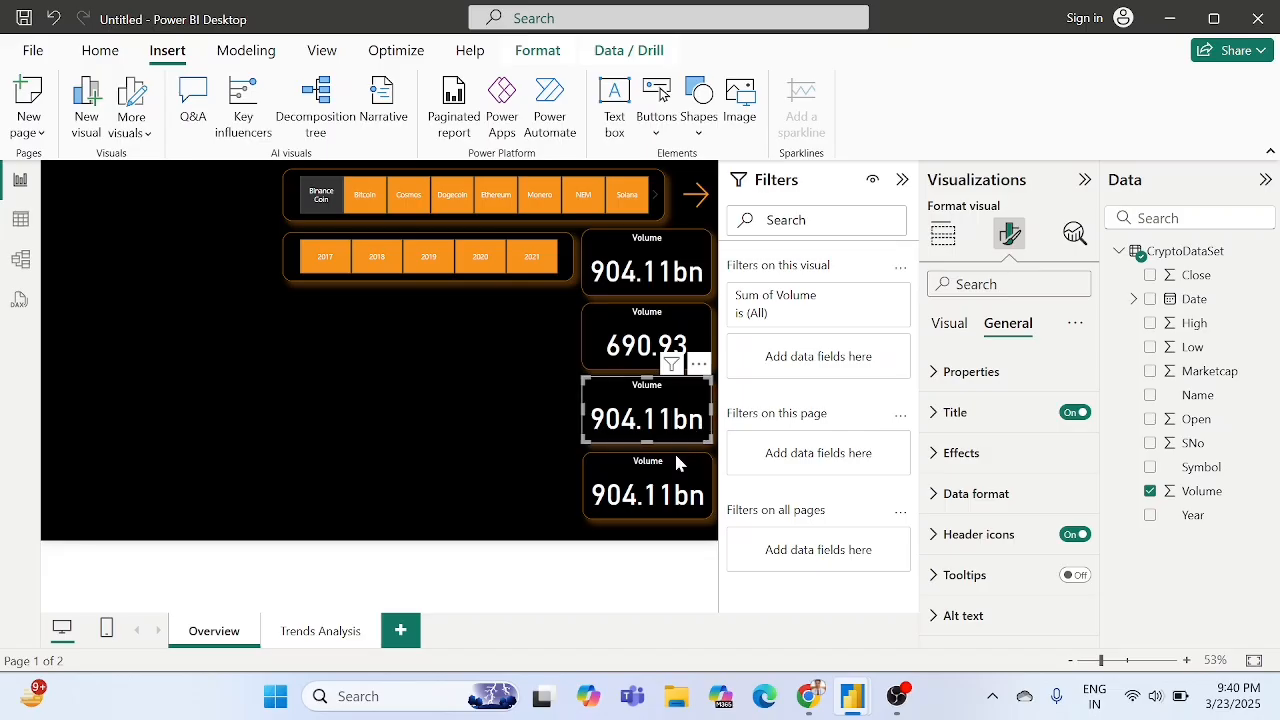
# Replace the Volume field in the fourth card with the Low field.
pyautogui.click(666, 481)
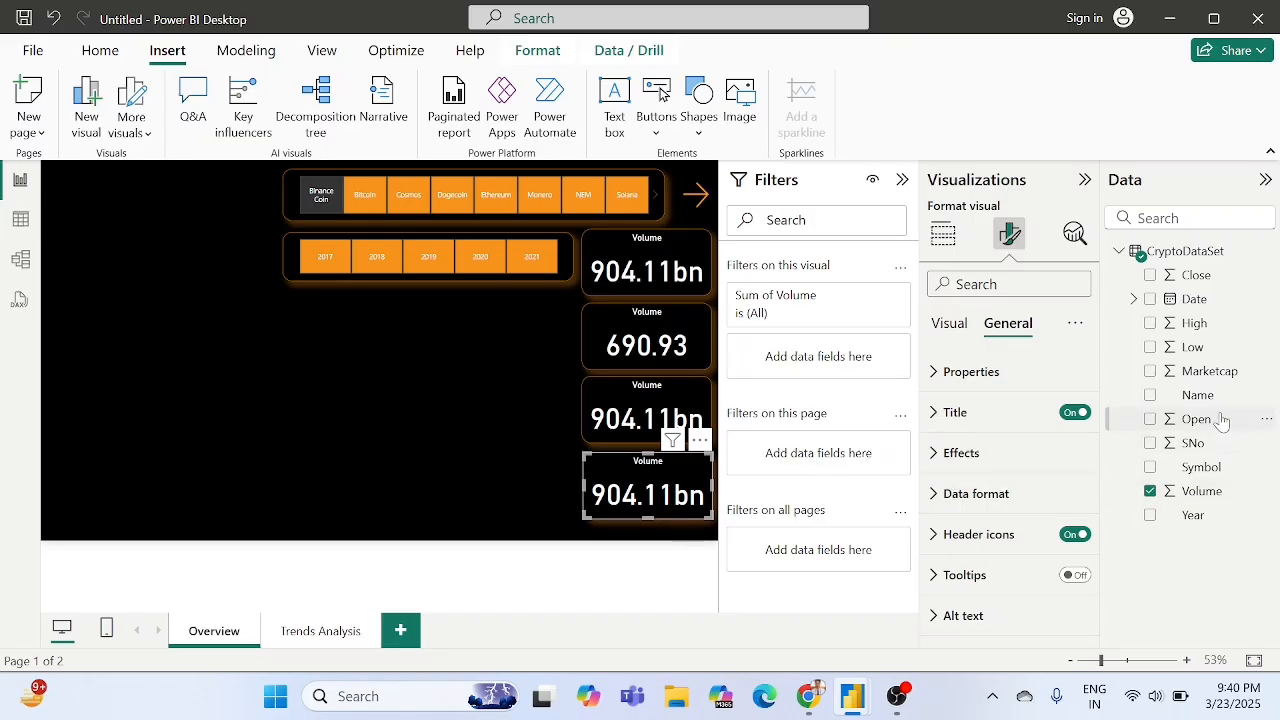
pyautogui.moveTo(1186, 351); pyautogui.dragTo(985, 695)
pyautogui.click(942, 233)
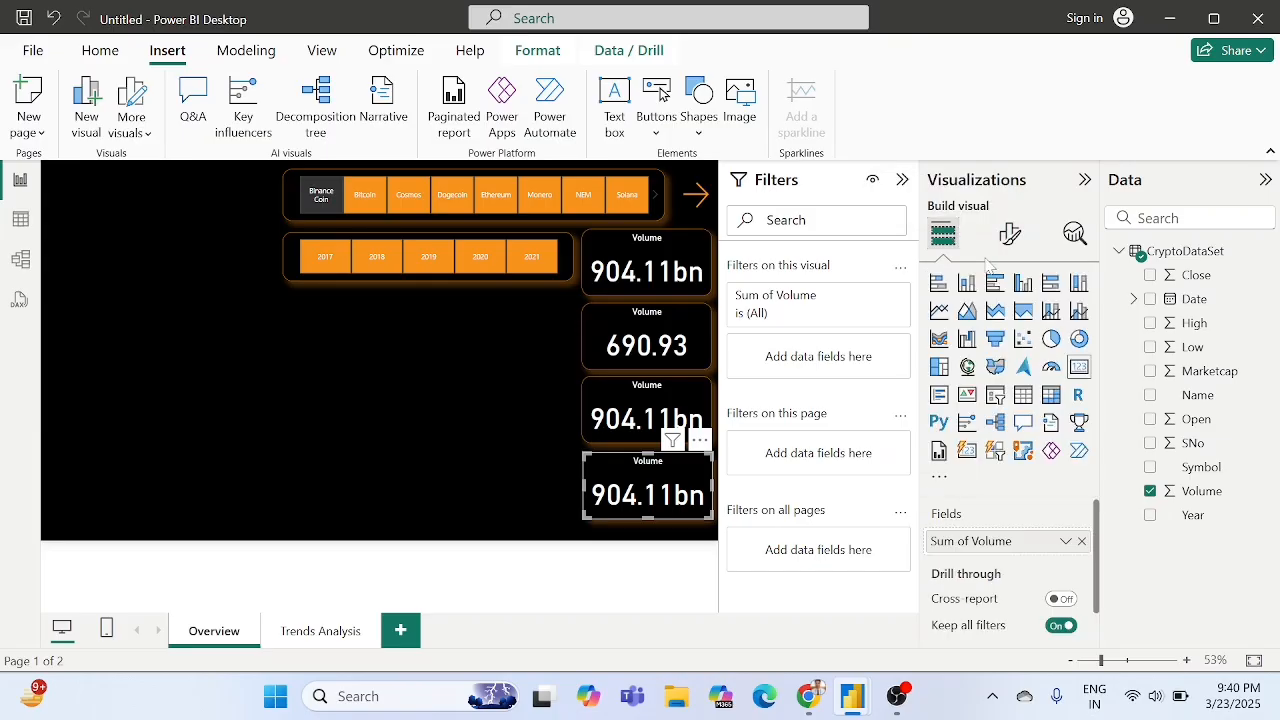
pyautogui.click(1081, 541)
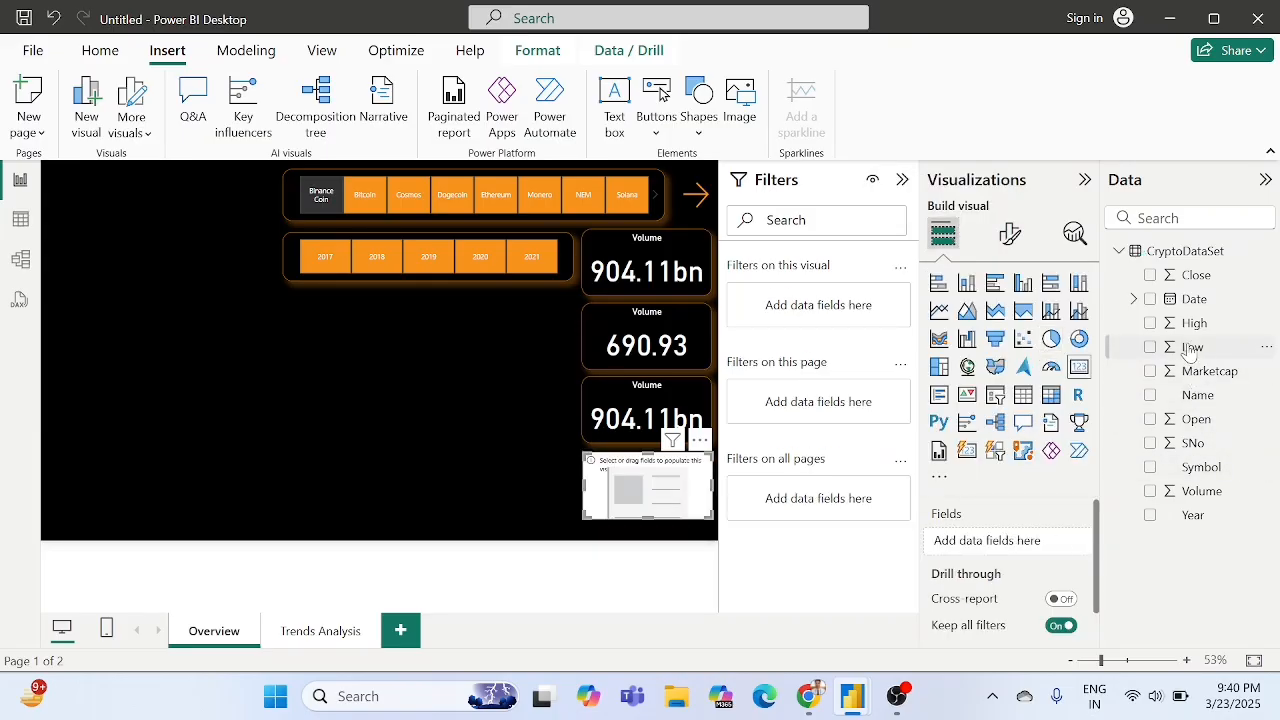
pyautogui.moveTo(1192, 347); pyautogui.dragTo(986, 541)
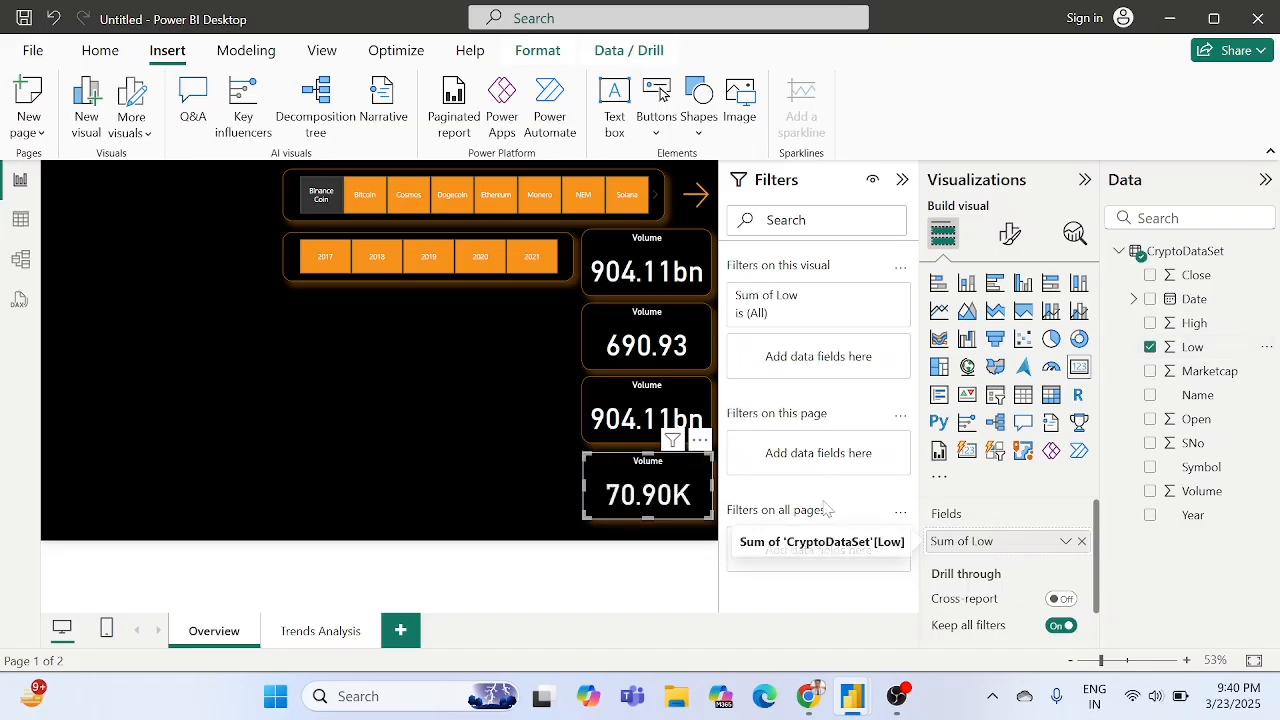
# Reduce the coin slicer's height and nudge it up toward the page's upper edge.
pyautogui.click(608, 278)
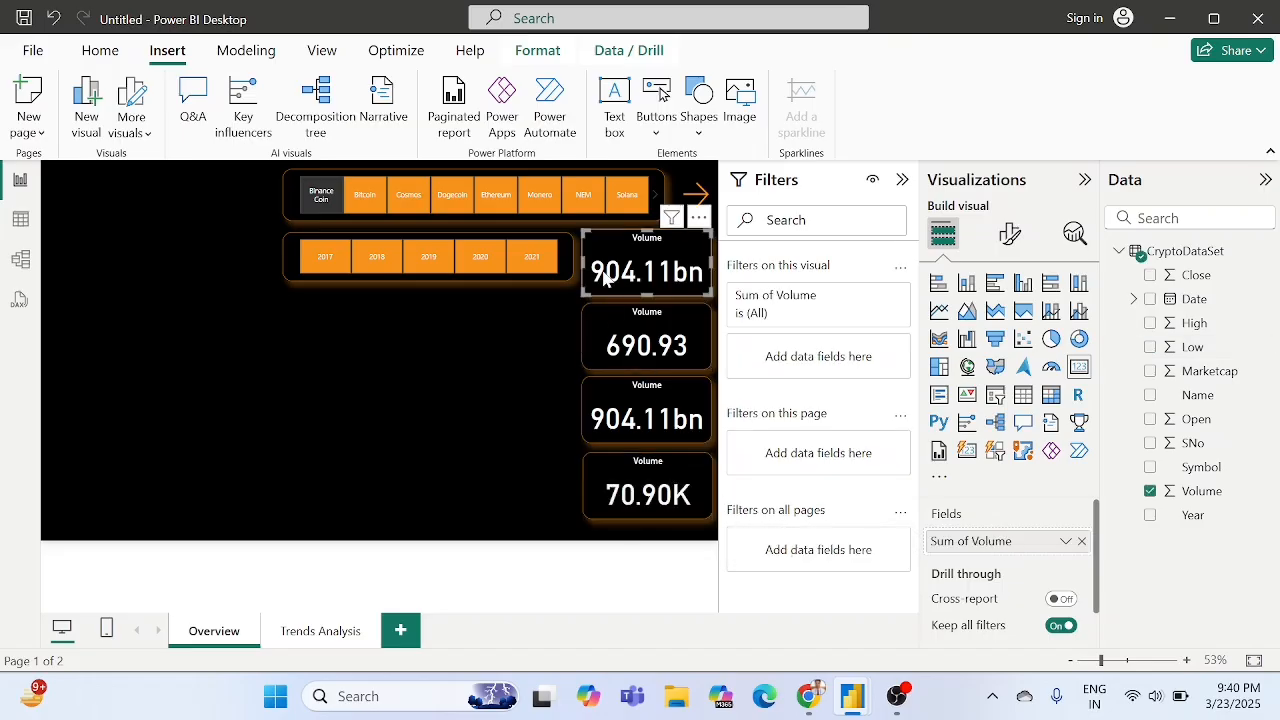
pyautogui.click(659, 180)
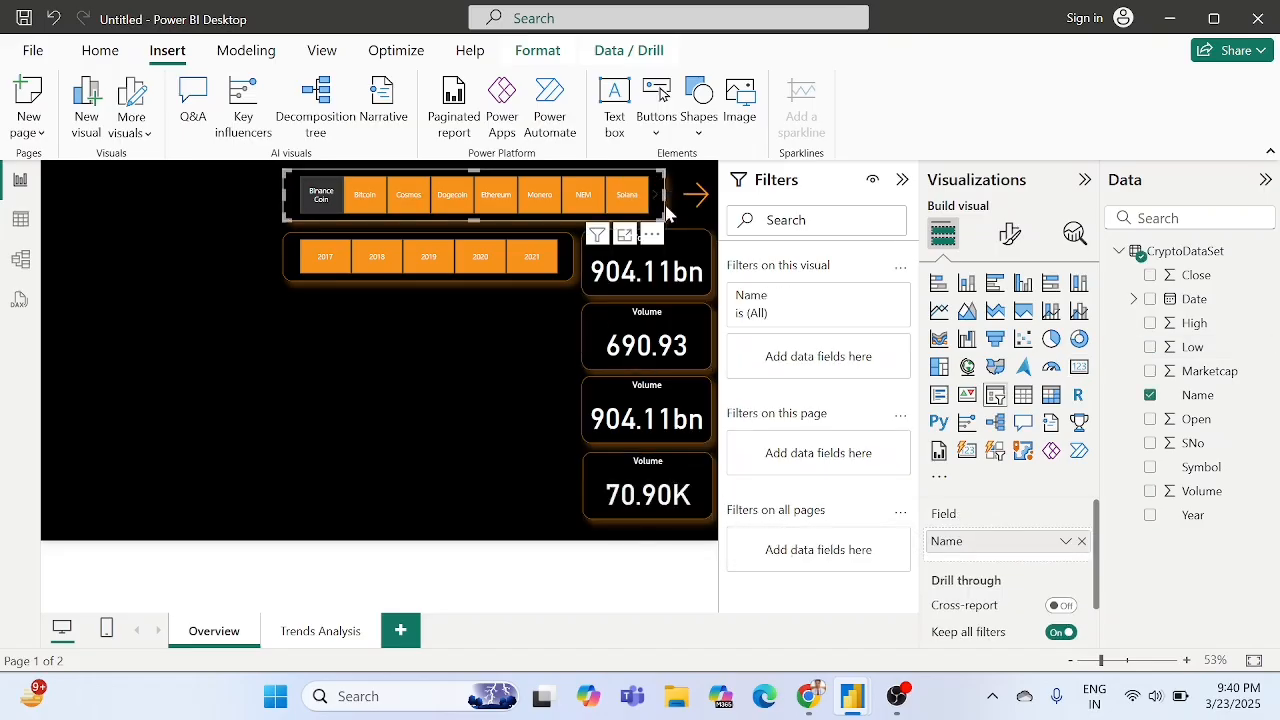
pyautogui.moveTo(663, 221); pyautogui.dragTo(660, 211)
pyautogui.press('Up')
pyautogui.press('Up')
pyautogui.press('Up')
pyautogui.press('Up')
pyautogui.press('Up')
pyautogui.press('Up')
pyautogui.press('Up')
pyautogui.press('Up')
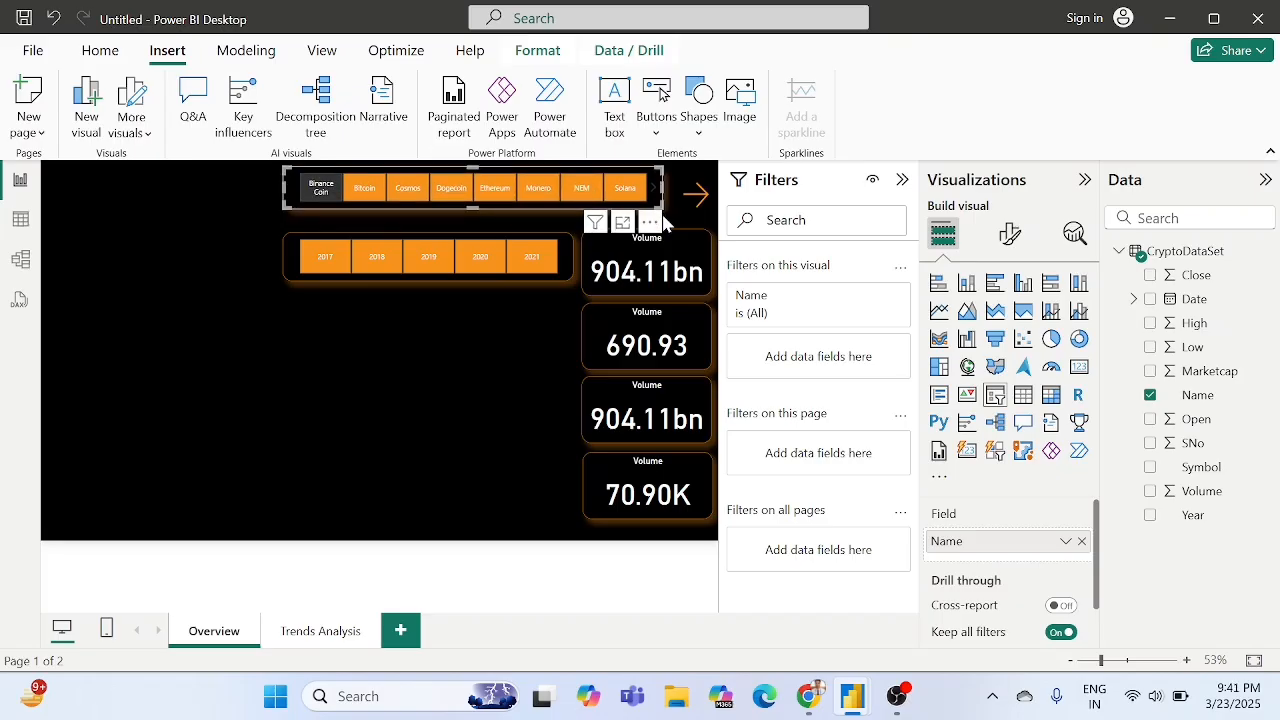
# Move the year slicer up so it sits closely beneath the coin slicer.
pyautogui.click(566, 249)
pyautogui.press('Up')
pyautogui.press('Up')
pyautogui.press('Up')
pyautogui.press('Up')
pyautogui.press('Up')
pyautogui.press('Up')
pyautogui.press('Up')
pyautogui.press('Up')
pyautogui.press('Up')
pyautogui.press('Up')
pyautogui.press('Up')
pyautogui.press('Up')
pyautogui.press('Up')
pyautogui.press('Up')
pyautogui.press('Up')
pyautogui.press('Up')
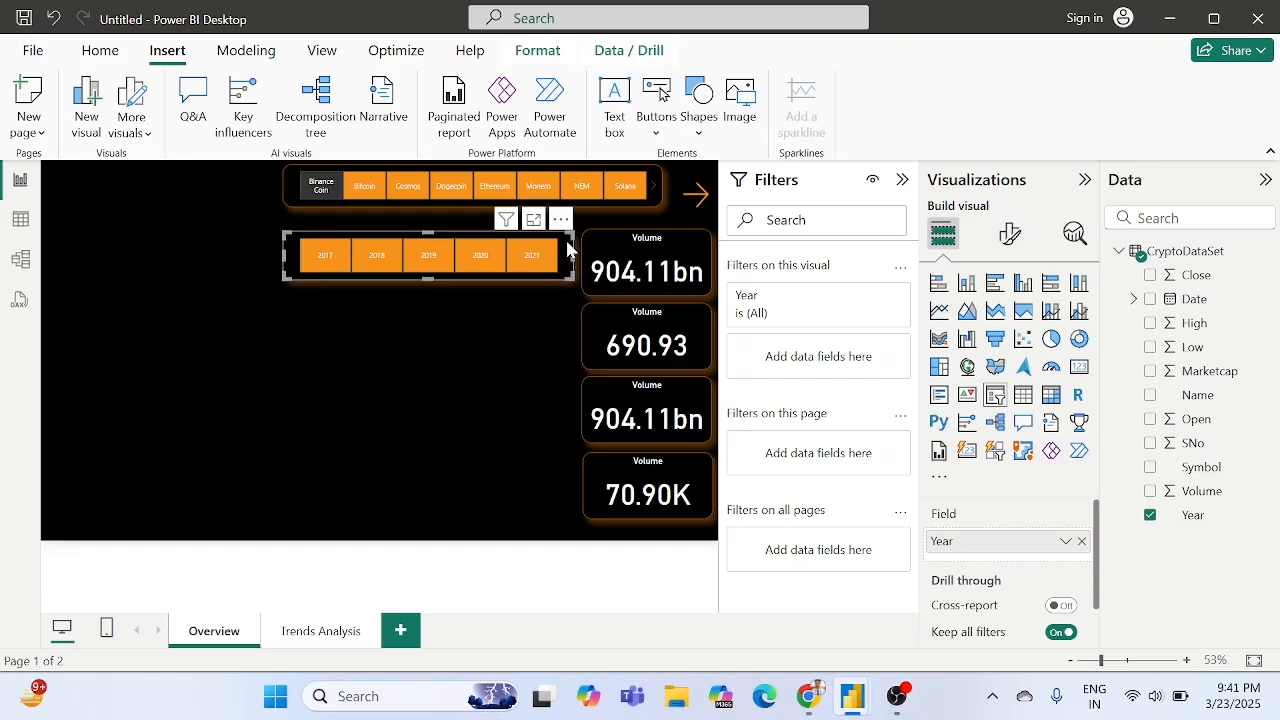
pyautogui.press('Up')
pyautogui.press('Up')
pyautogui.press('Up')
pyautogui.press('Up')
pyautogui.press('Up')
pyautogui.press('Up')
pyautogui.press('Up')
pyautogui.press('Up')
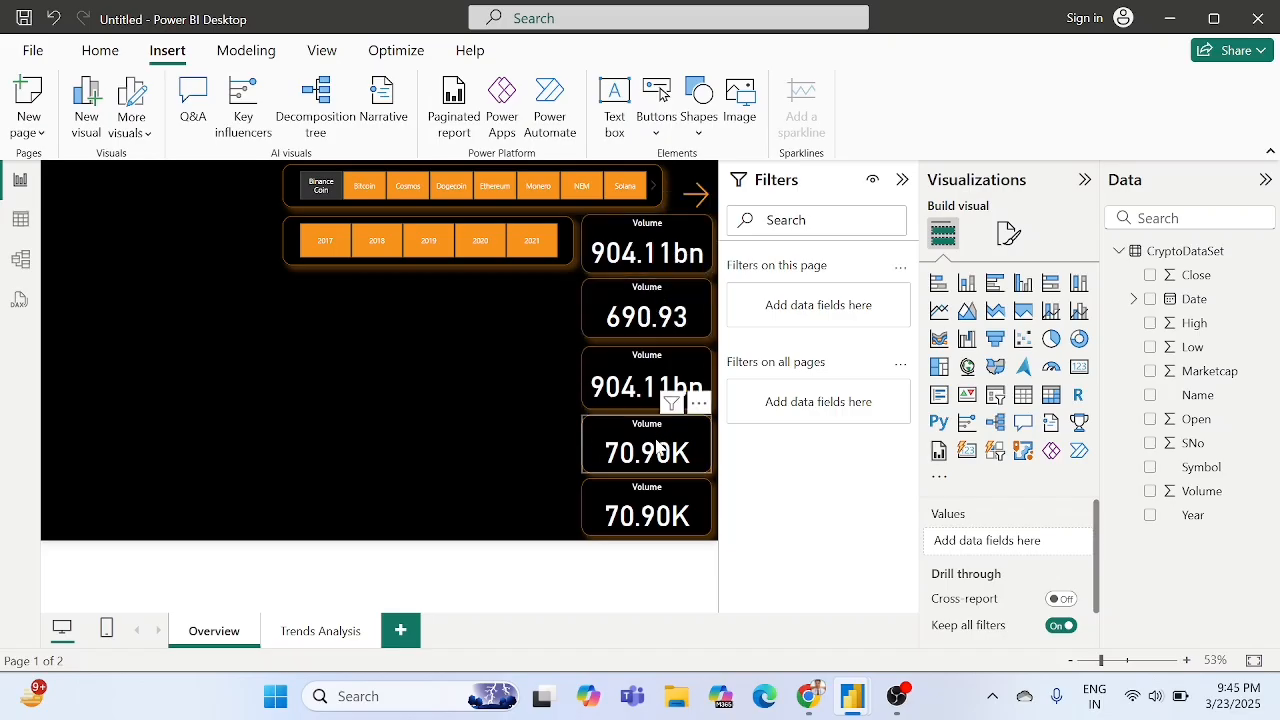
# Change the aggregation of the Low field in the fourth card to Minimum.
pyautogui.click(640, 305)
pyautogui.click(634, 450)
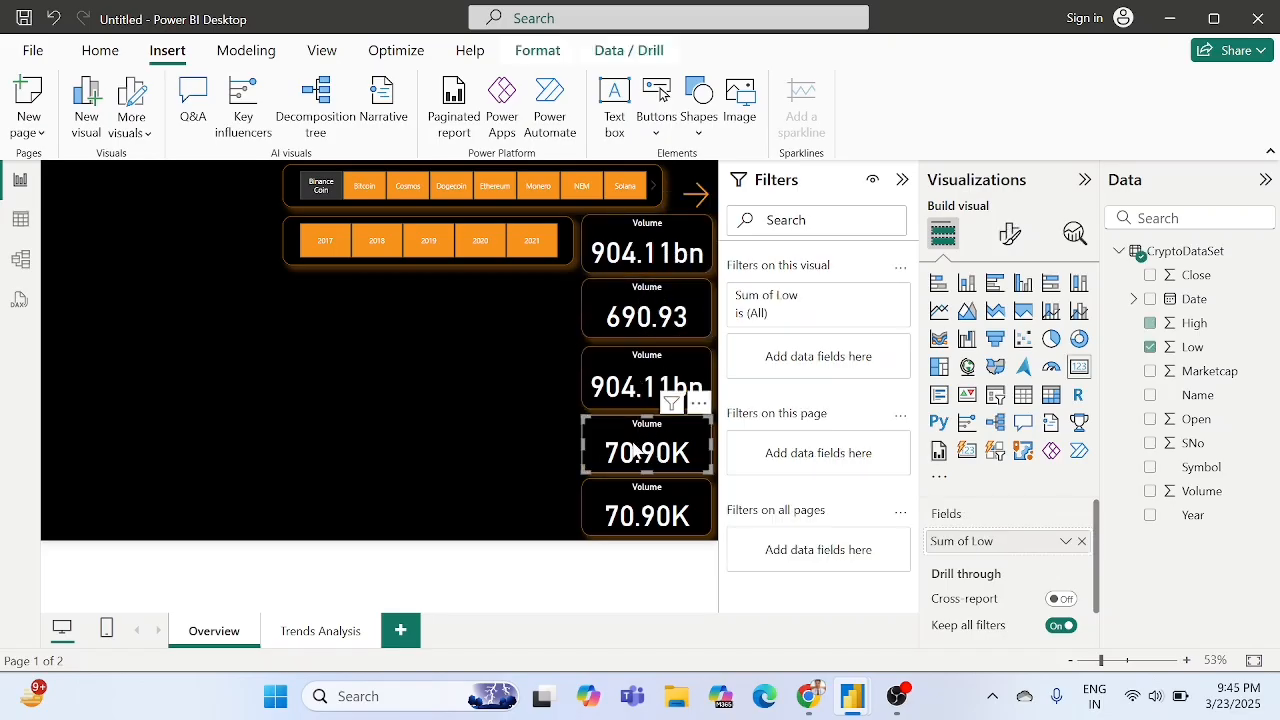
pyautogui.click(1066, 543)
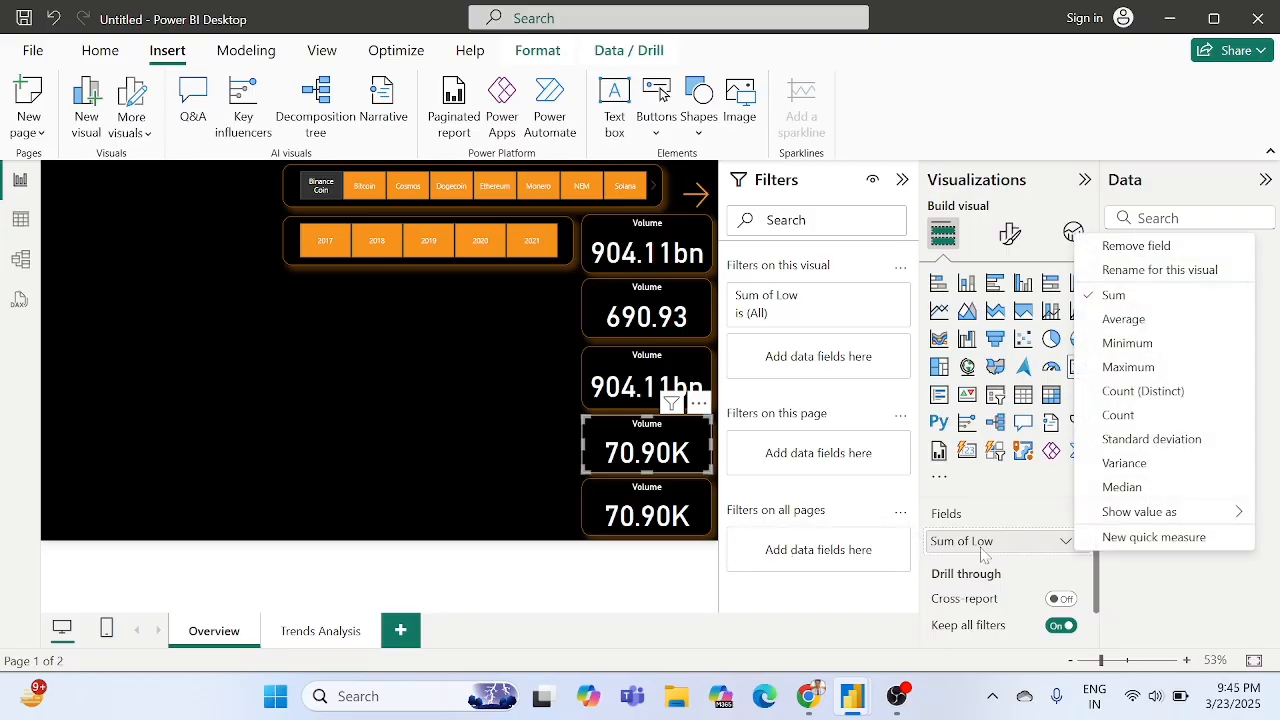
pyautogui.click(1127, 343)
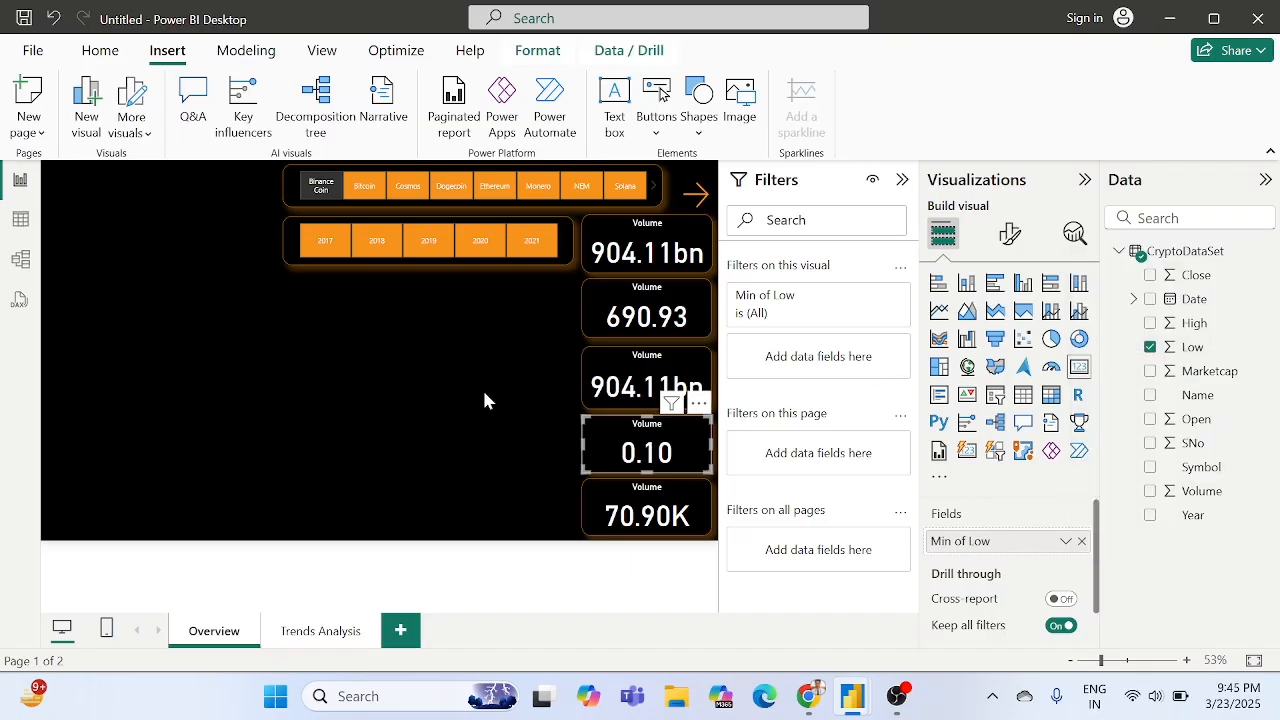
# Filter the year slicer to 2021 and replace the Low field in the fifth card with Marketcap.
pyautogui.click(531, 245)
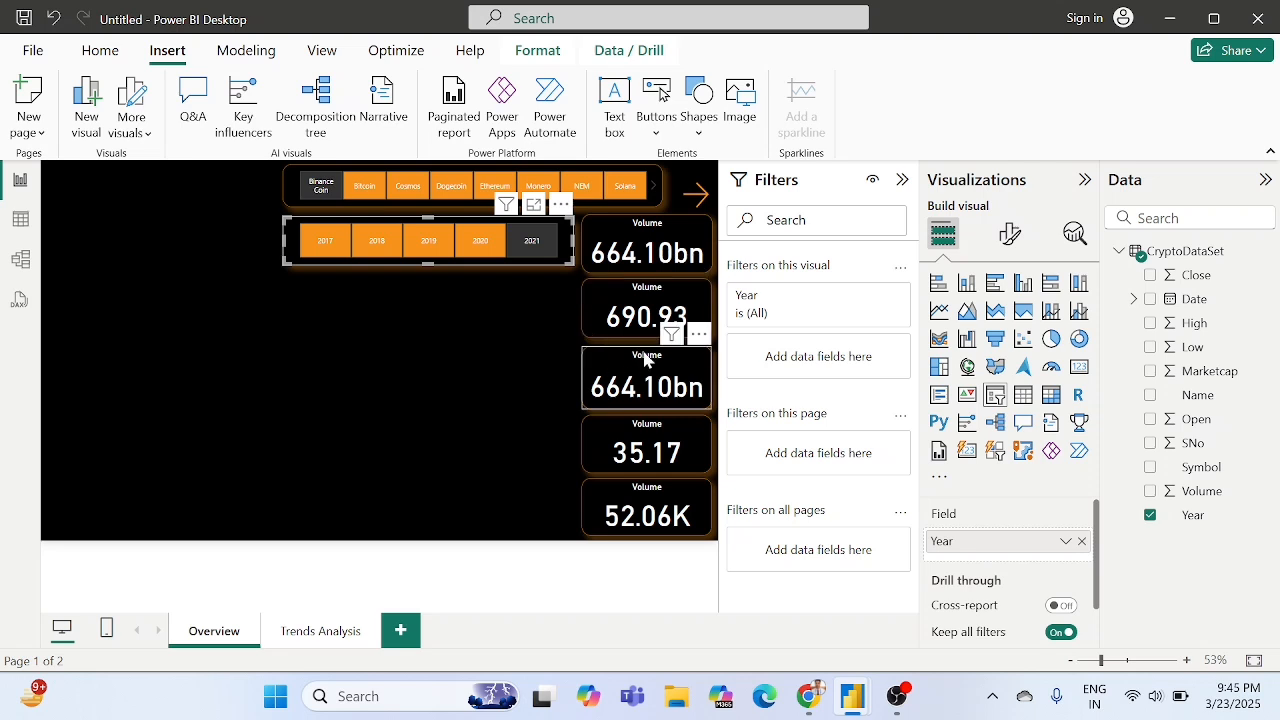
pyautogui.click(636, 495)
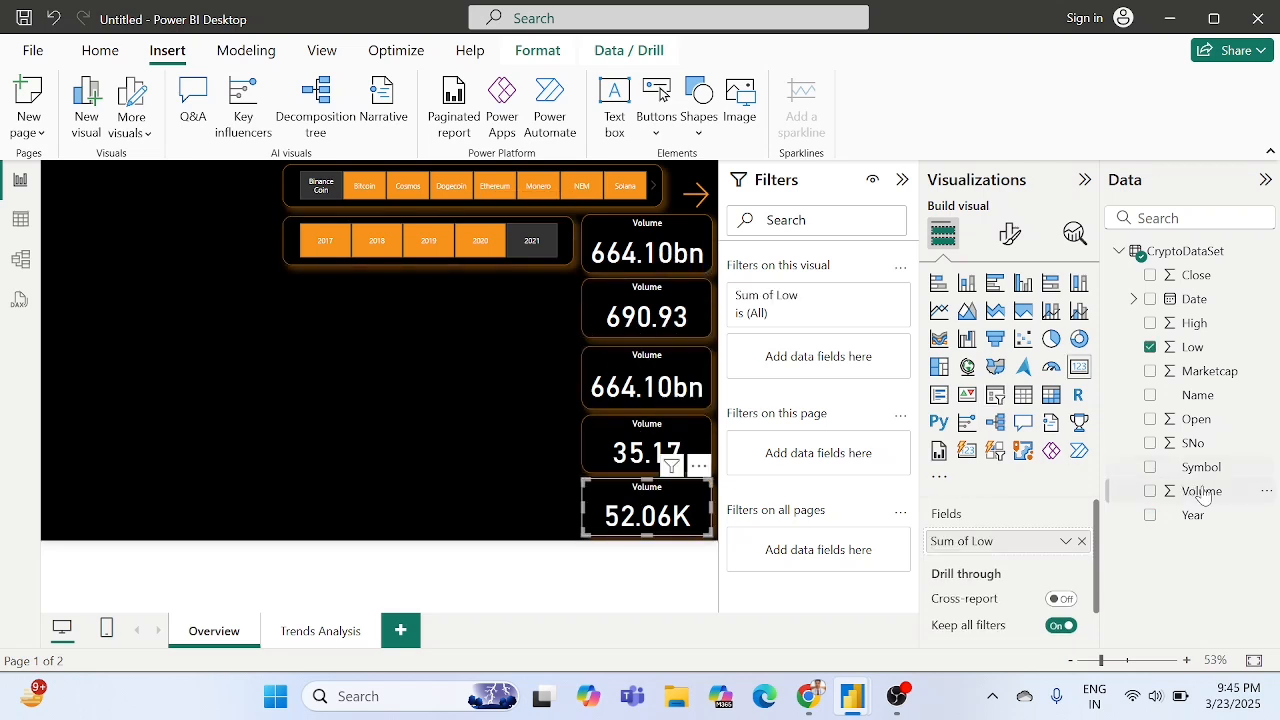
pyautogui.click(1081, 541)
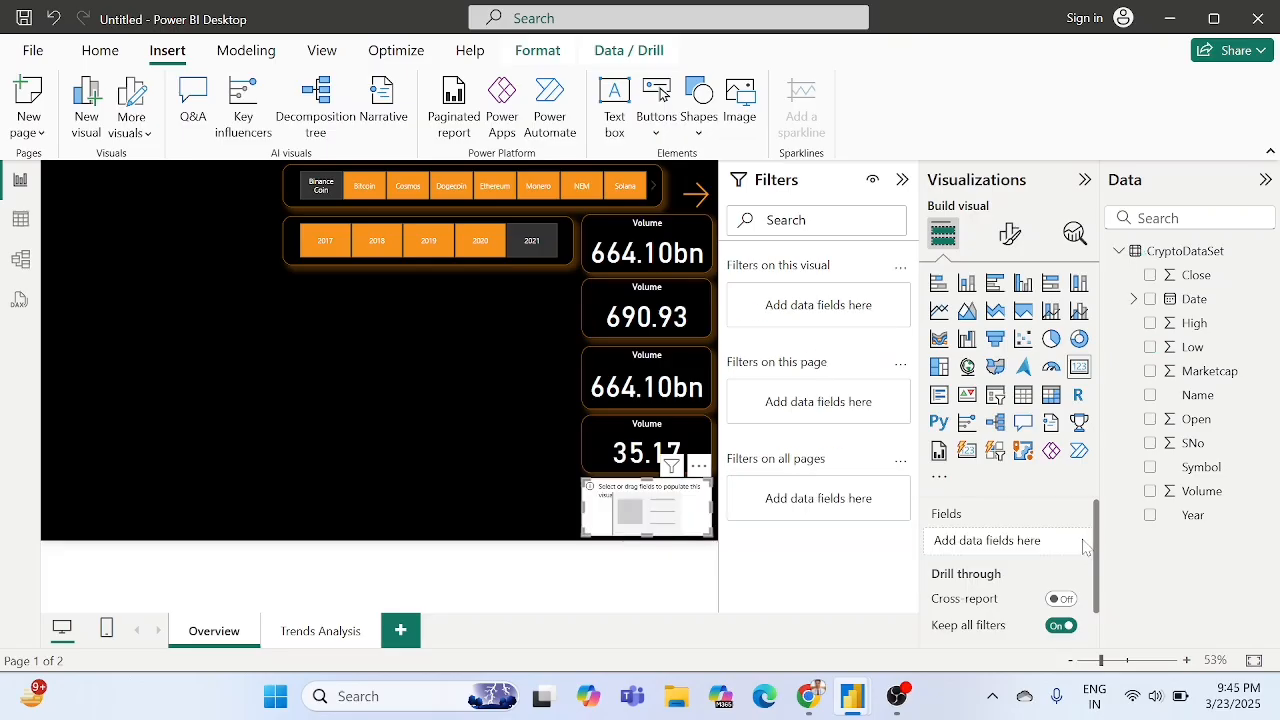
pyautogui.moveTo(1210, 372); pyautogui.dragTo(1020, 540)
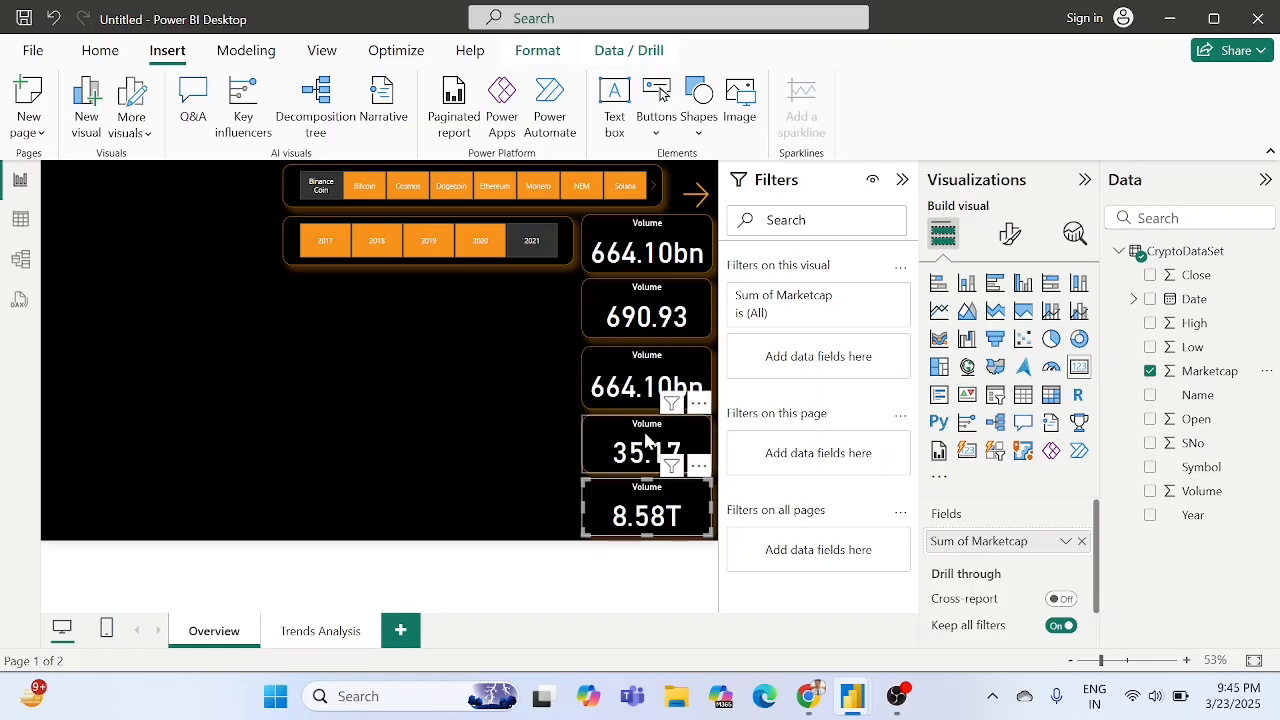
# Change the title text of the second card, which shows the maximum of High, to "High".
pyautogui.click(657, 326)
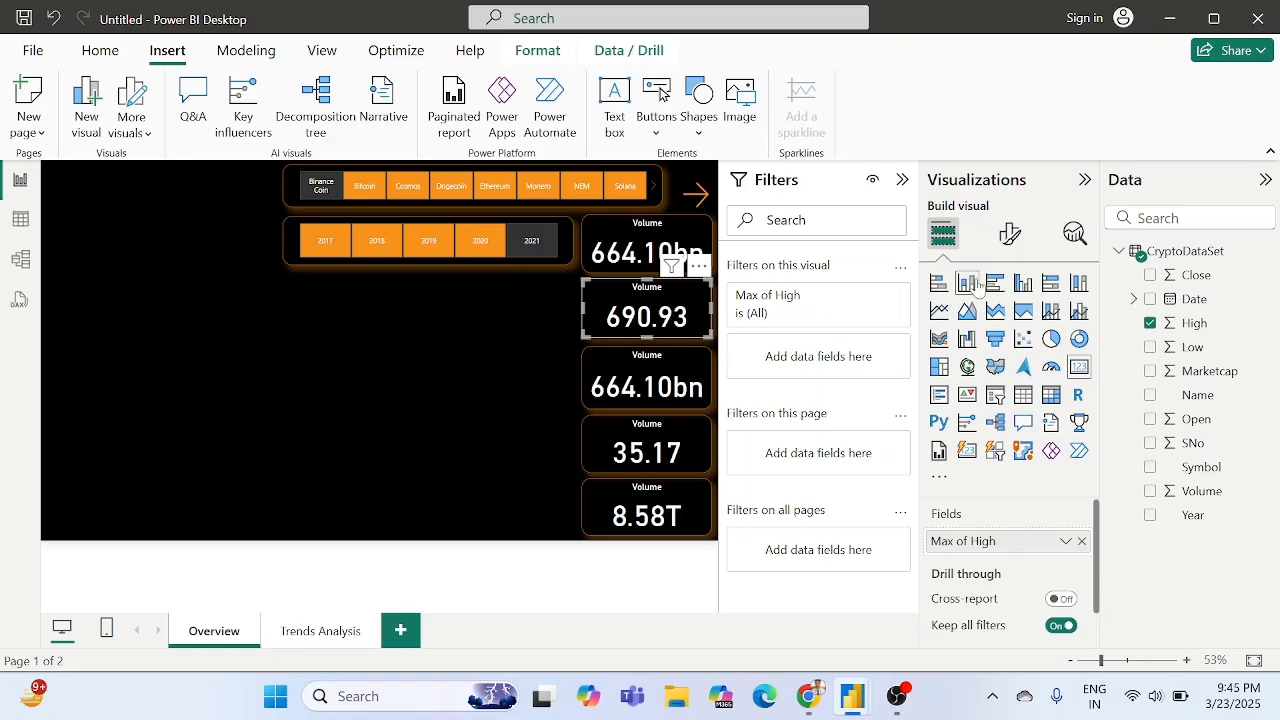
pyautogui.click(1008, 244)
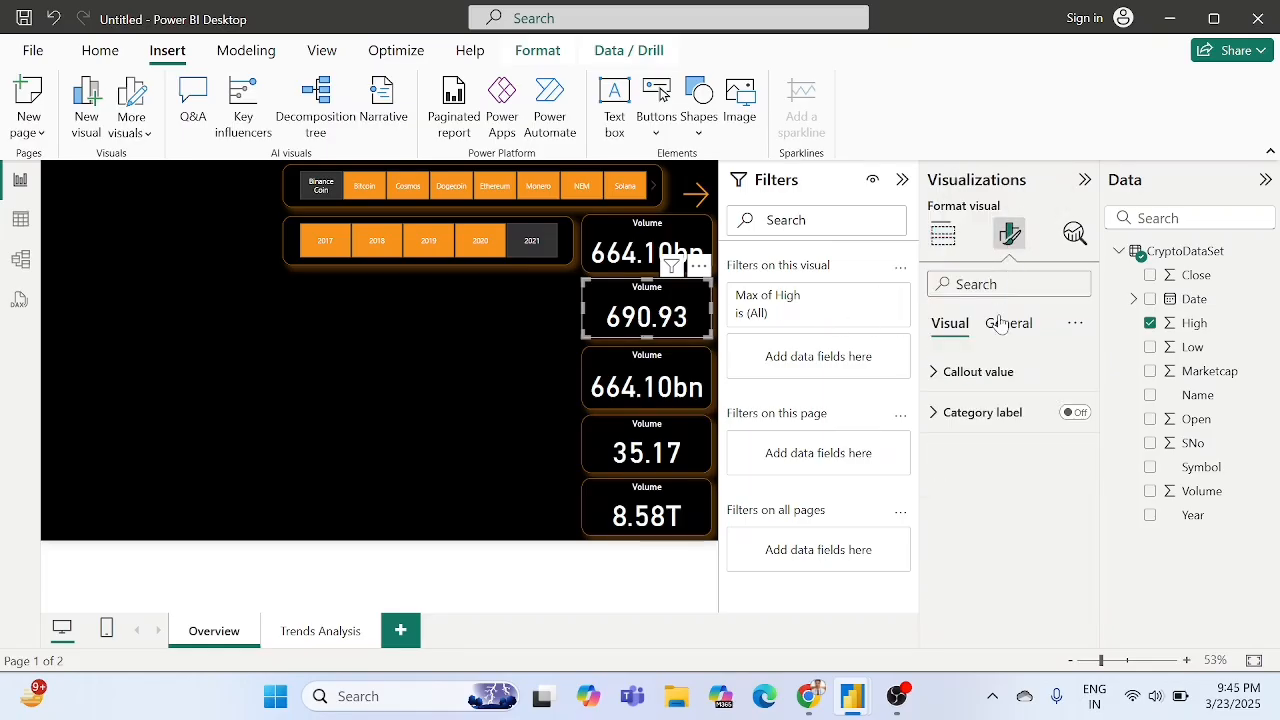
pyautogui.click(1005, 324)
pyautogui.click(958, 413)
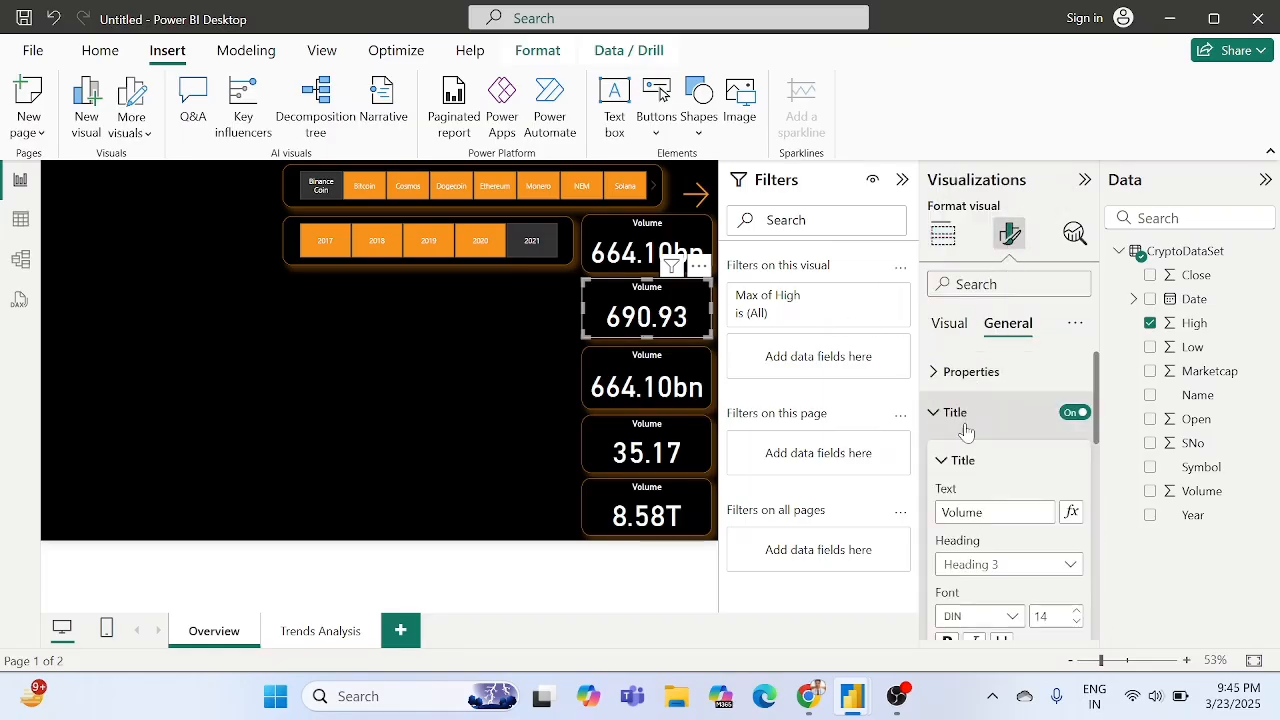
pyautogui.doubleClick(980, 512)
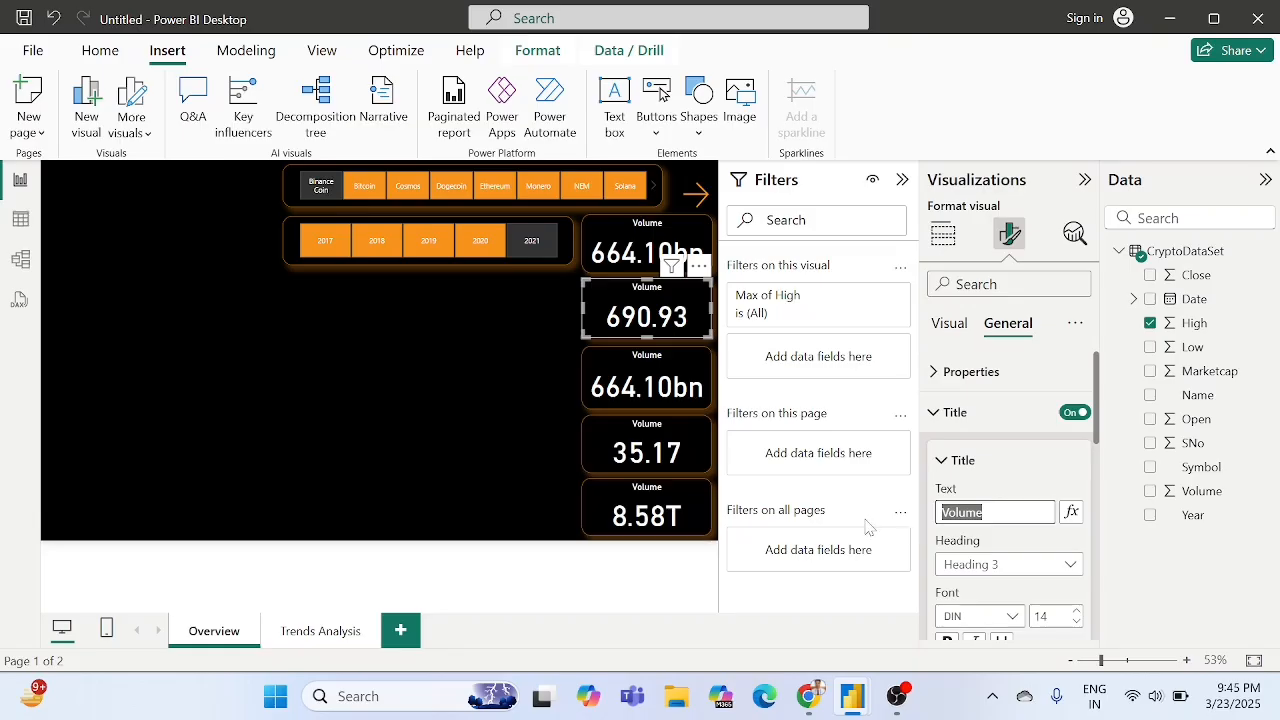
pyautogui.press('BackSpace')
# Change the third card's title text to "Average".
pyautogui.click(645, 383)
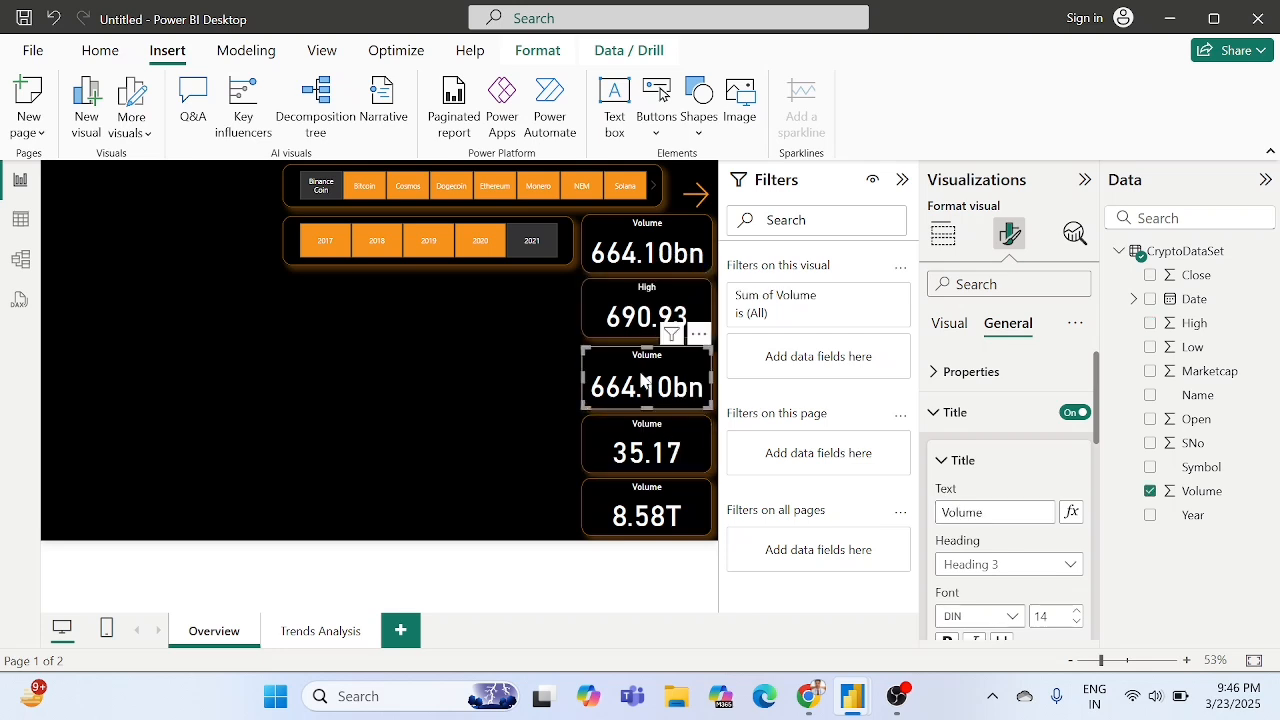
pyautogui.doubleClick(962, 512)
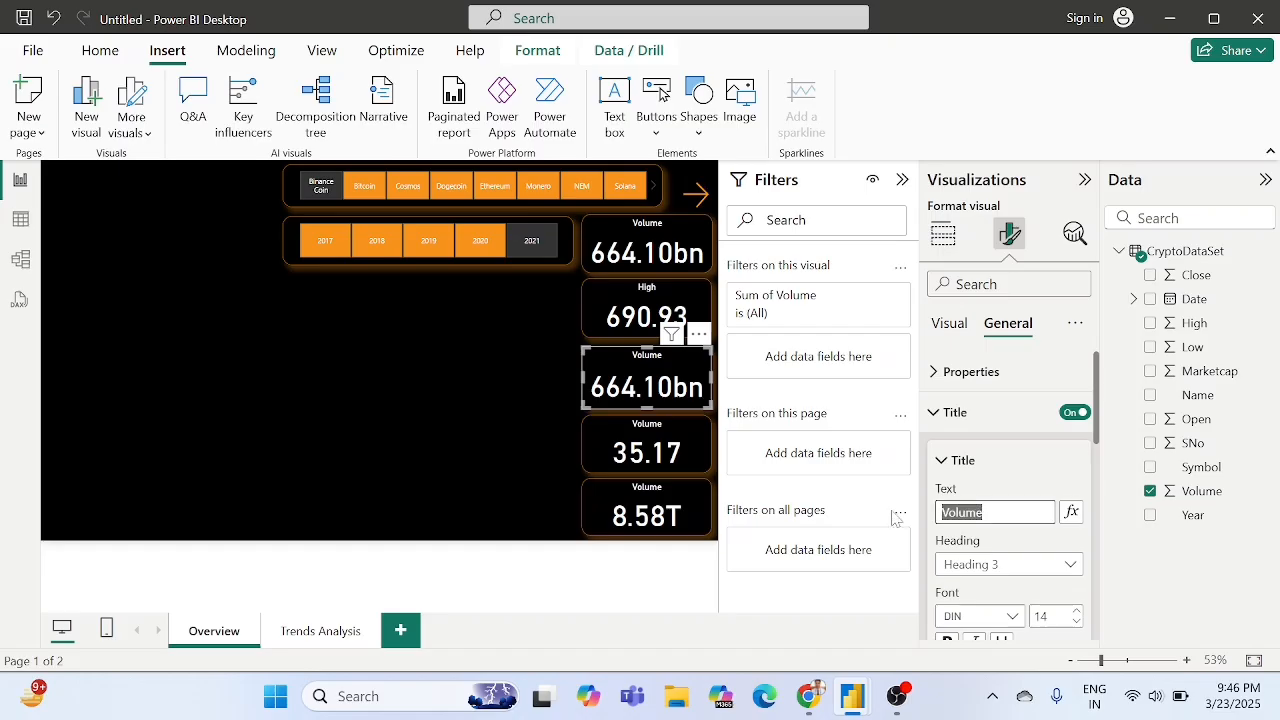
pyautogui.press('BackSpace')
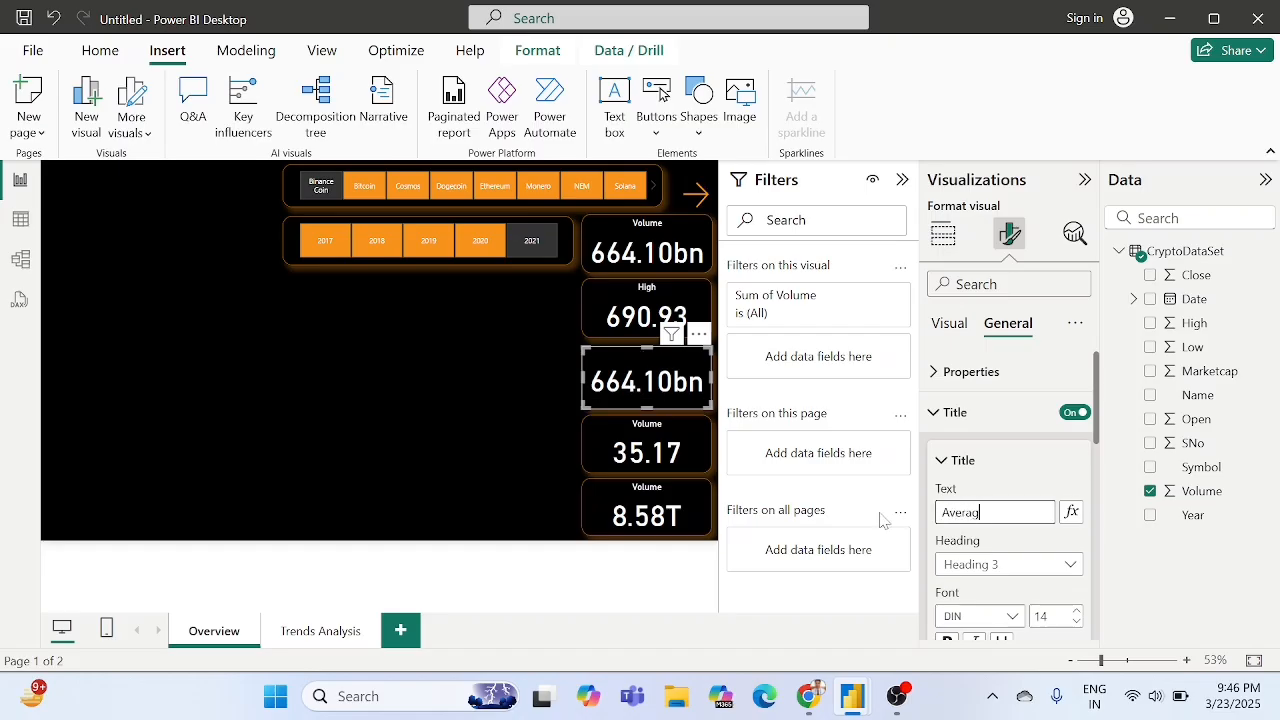
pyautogui.write('Average')
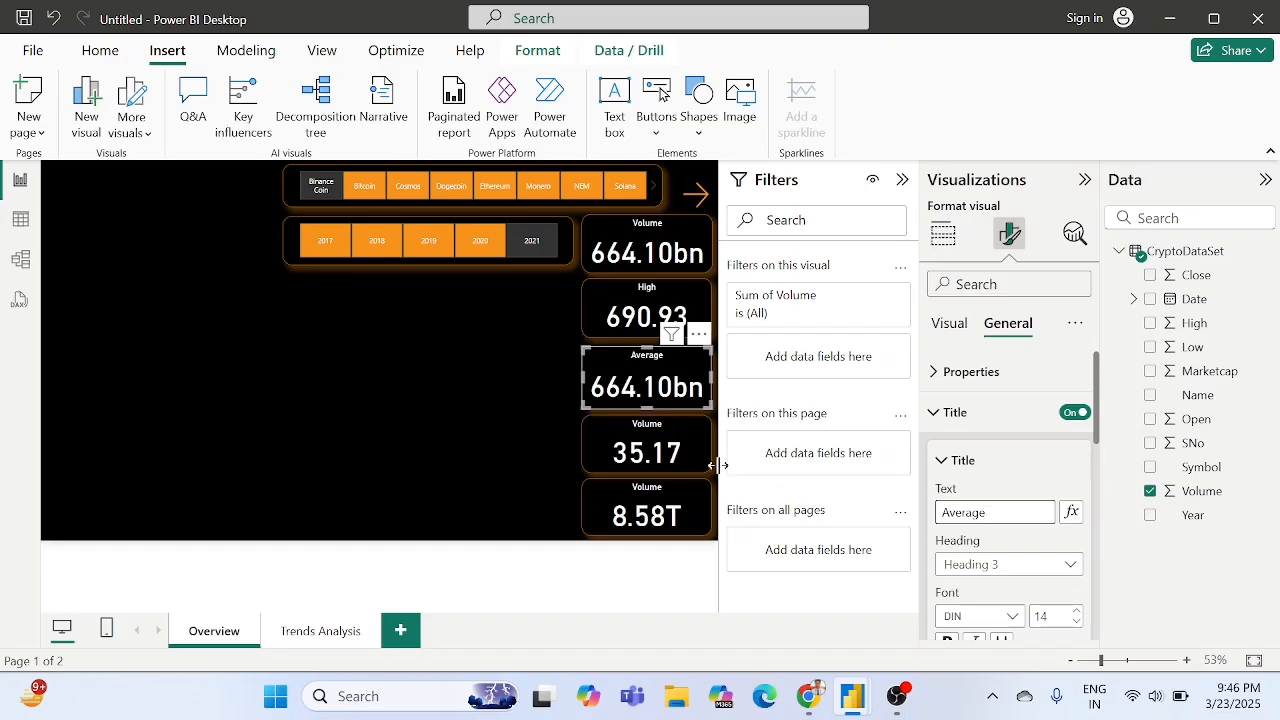
# Retitle the fourth card as "Low" and the fifth card as "MarketCap".
pyautogui.click(684, 433)
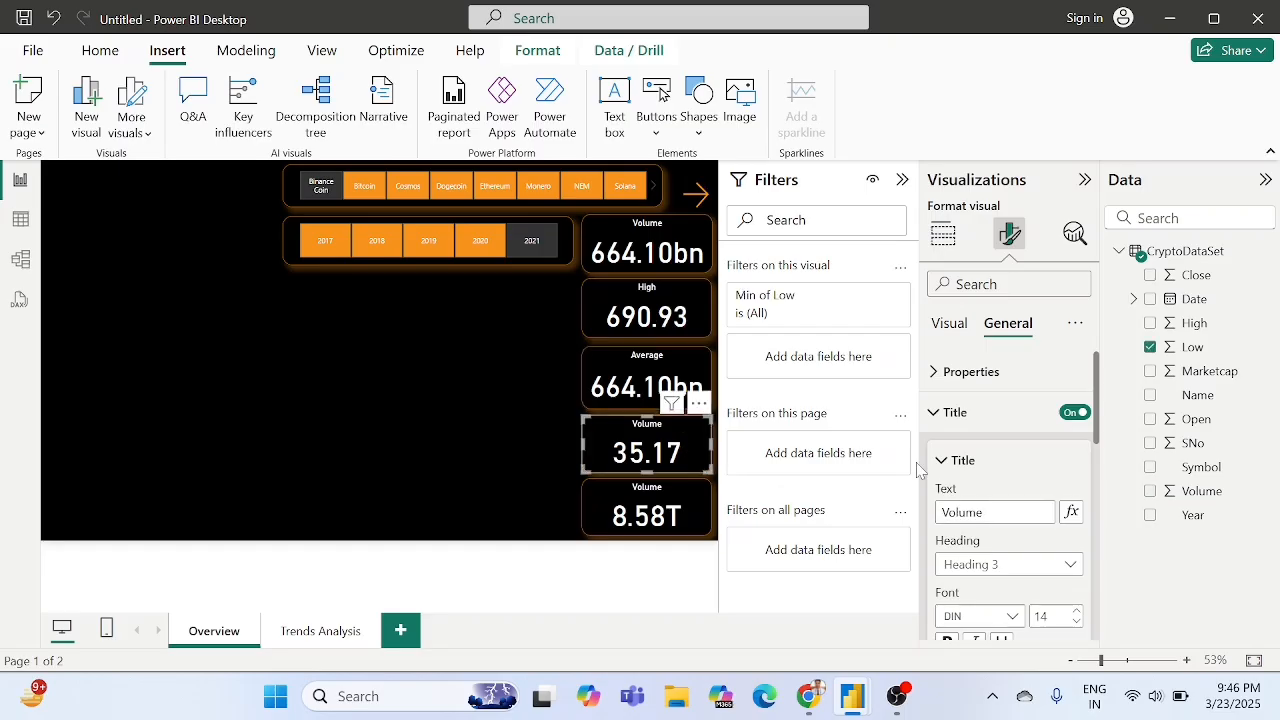
pyautogui.doubleClick(982, 512)
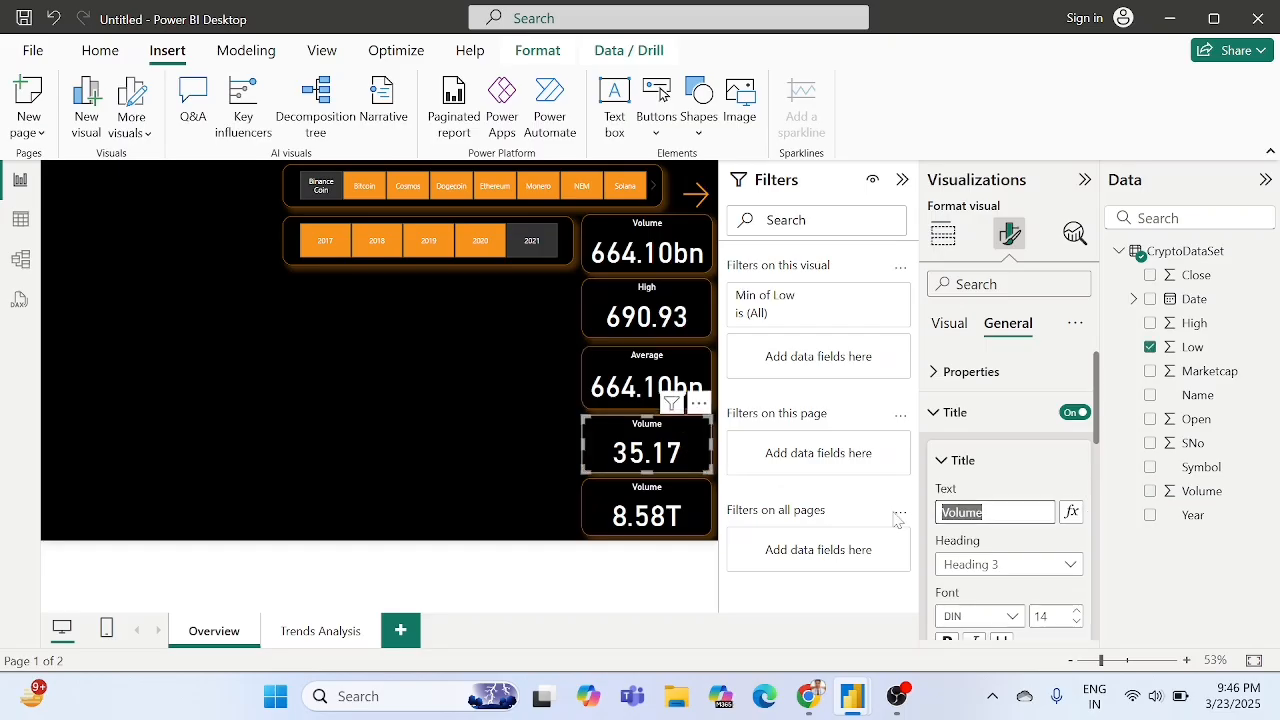
pyautogui.write('Low')
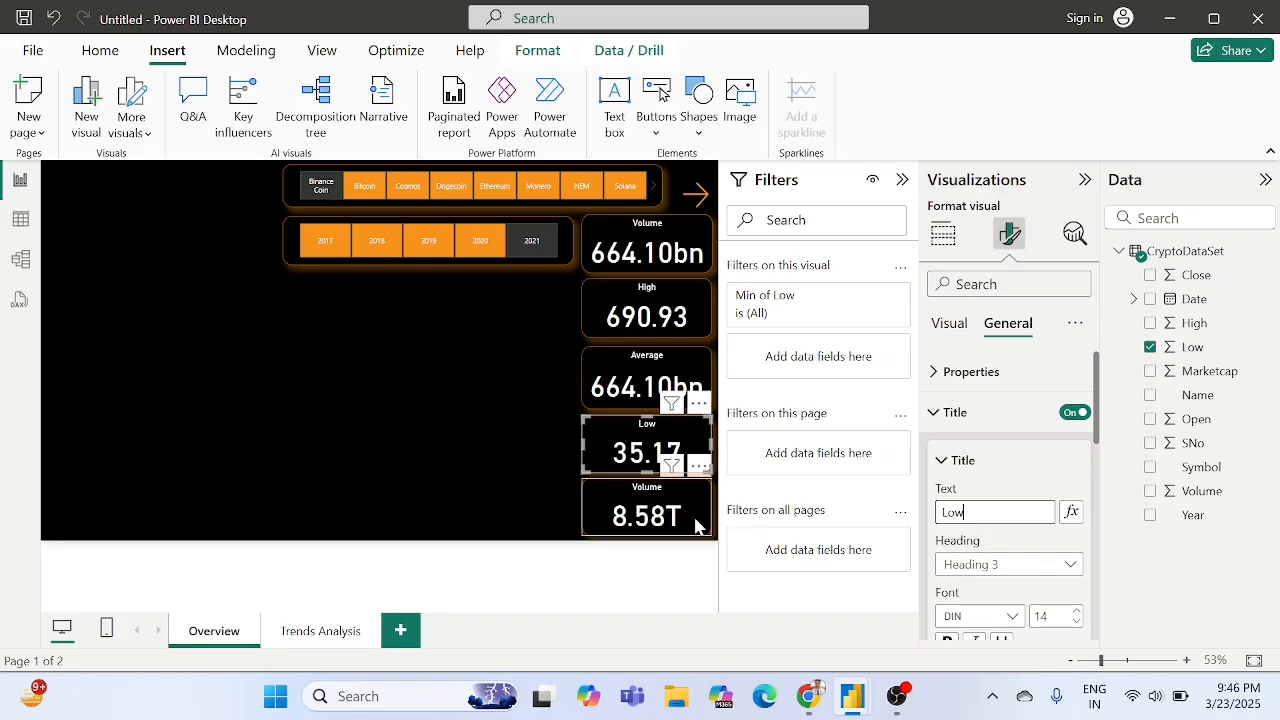
pyautogui.click(693, 518)
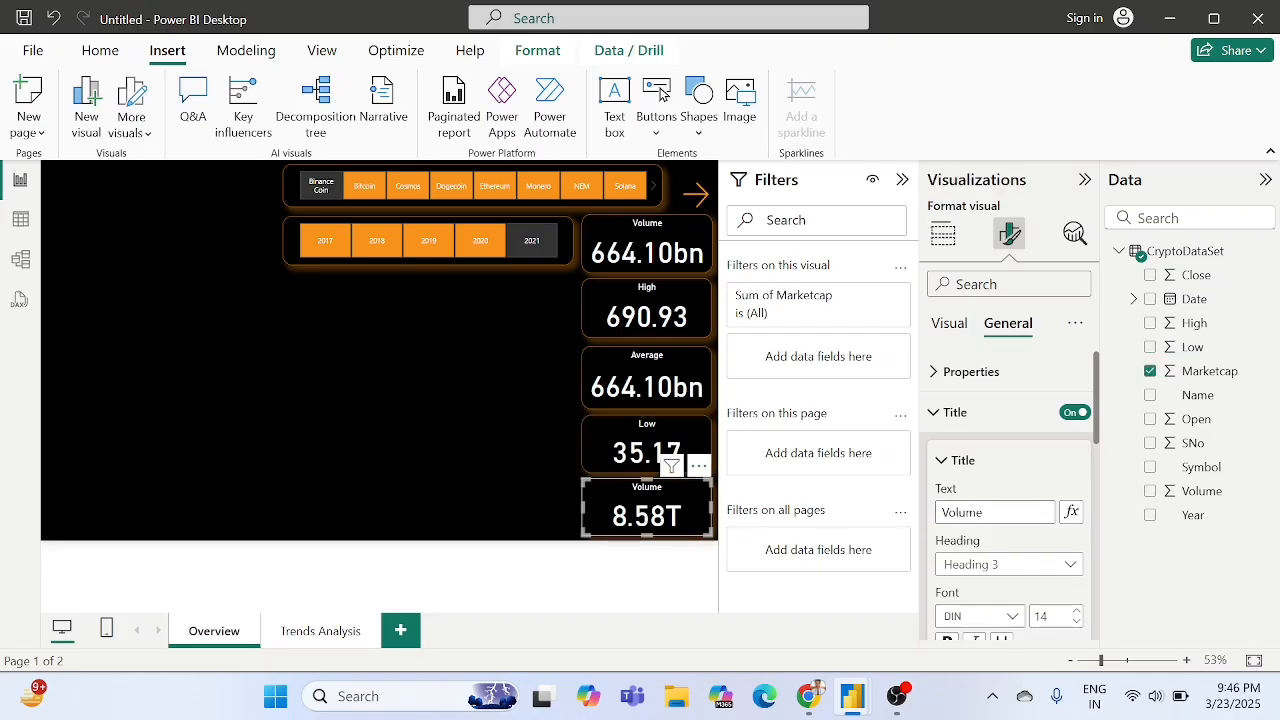
pyautogui.doubleClick(982, 512)
pyautogui.write('MarketCap')
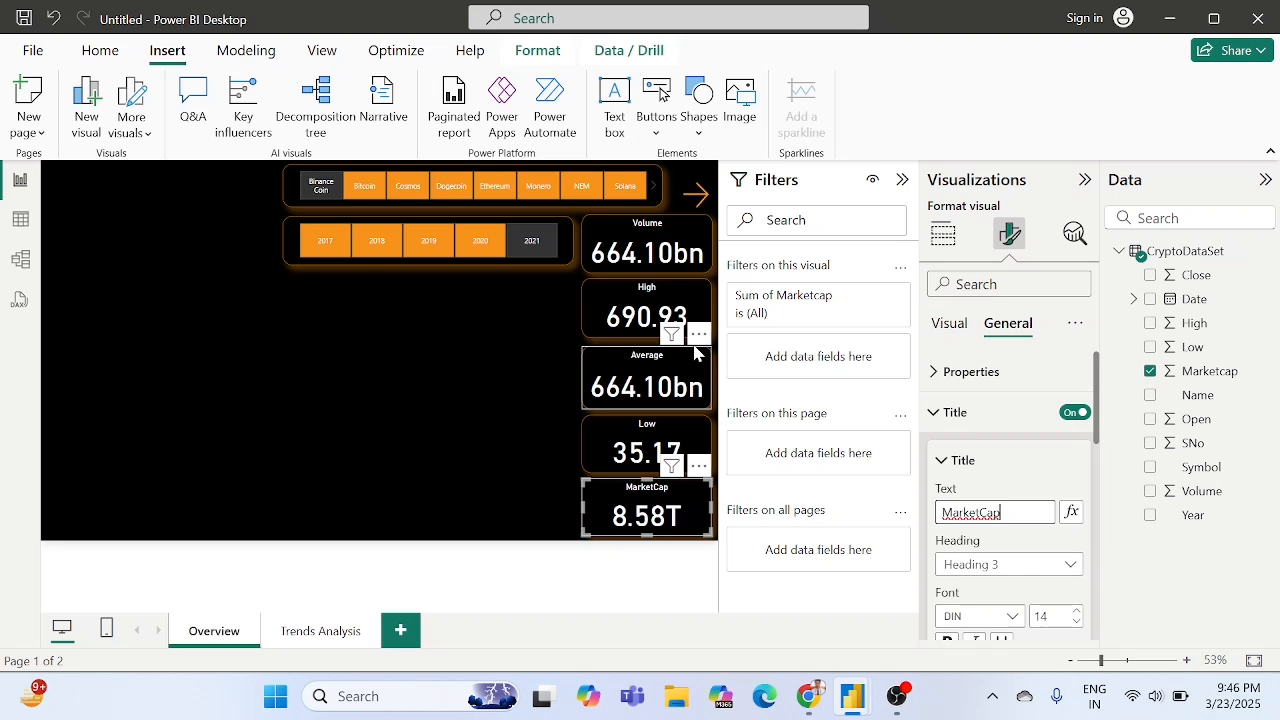
# Set the callout value color of the Volume card to the orange theme color.
pyautogui.click(626, 237)
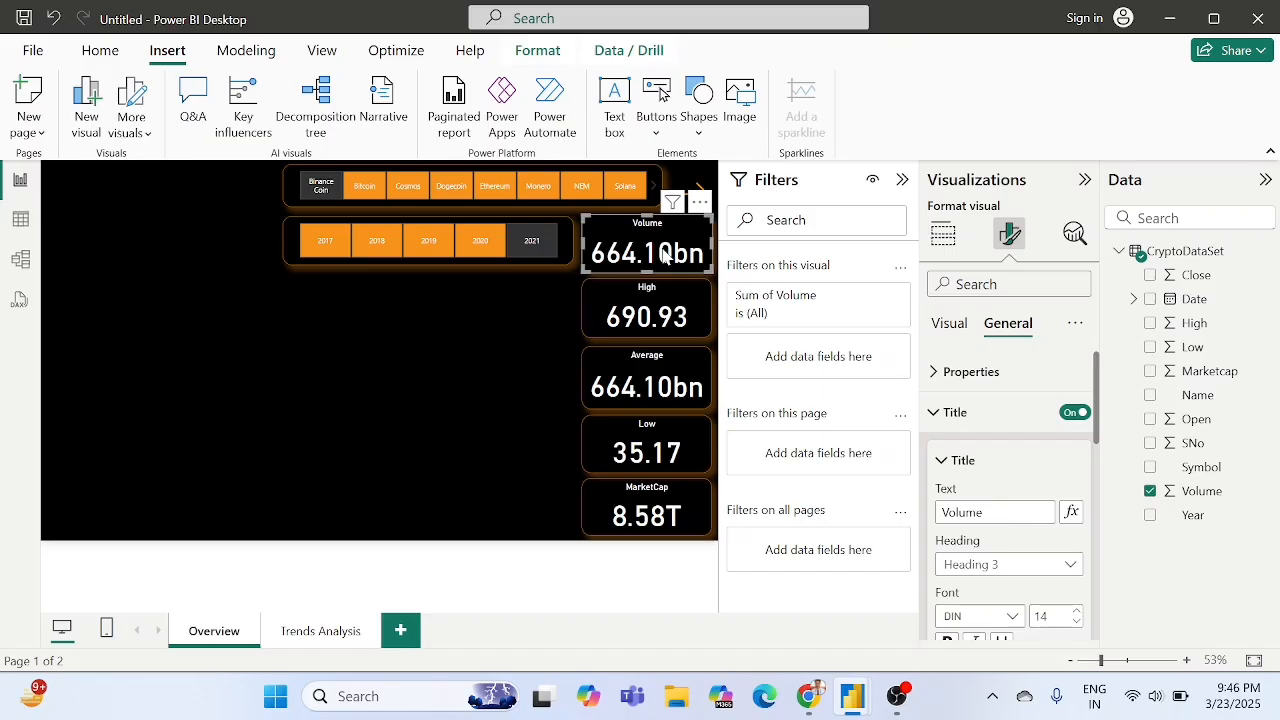
pyautogui.click(950, 323)
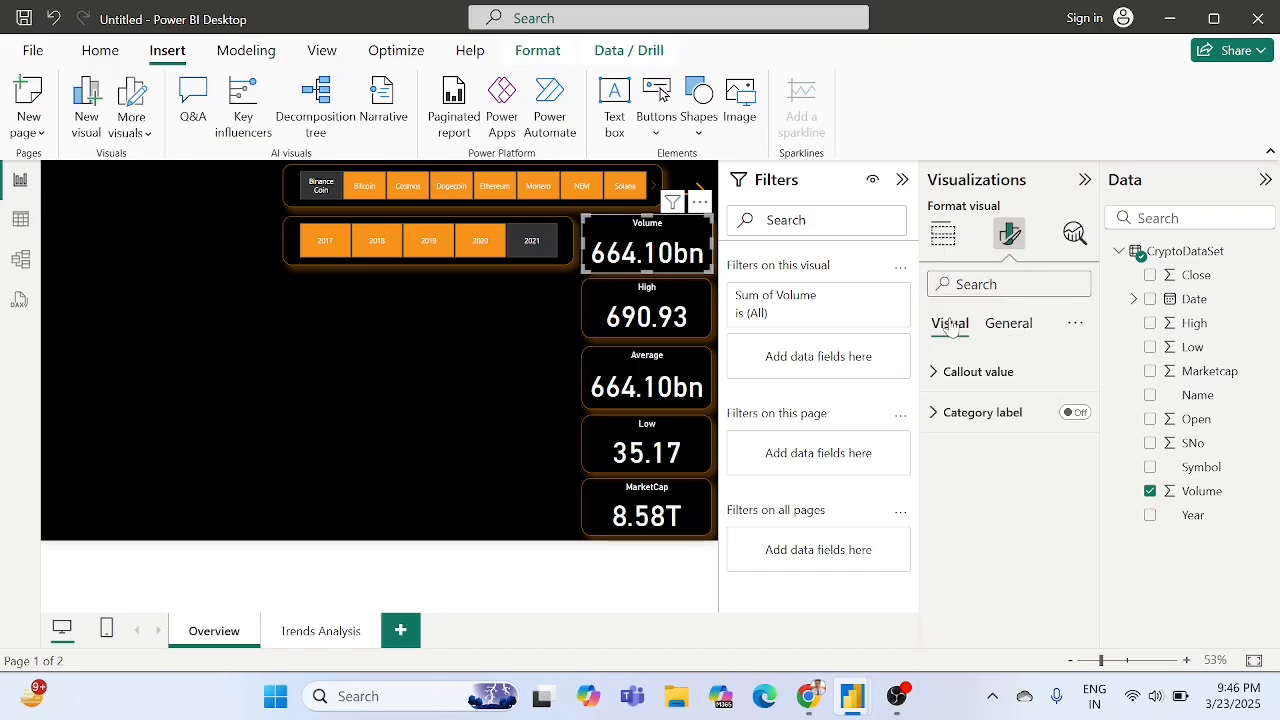
pyautogui.click(978, 371)
pyautogui.scroll(-1, 1022, 520)
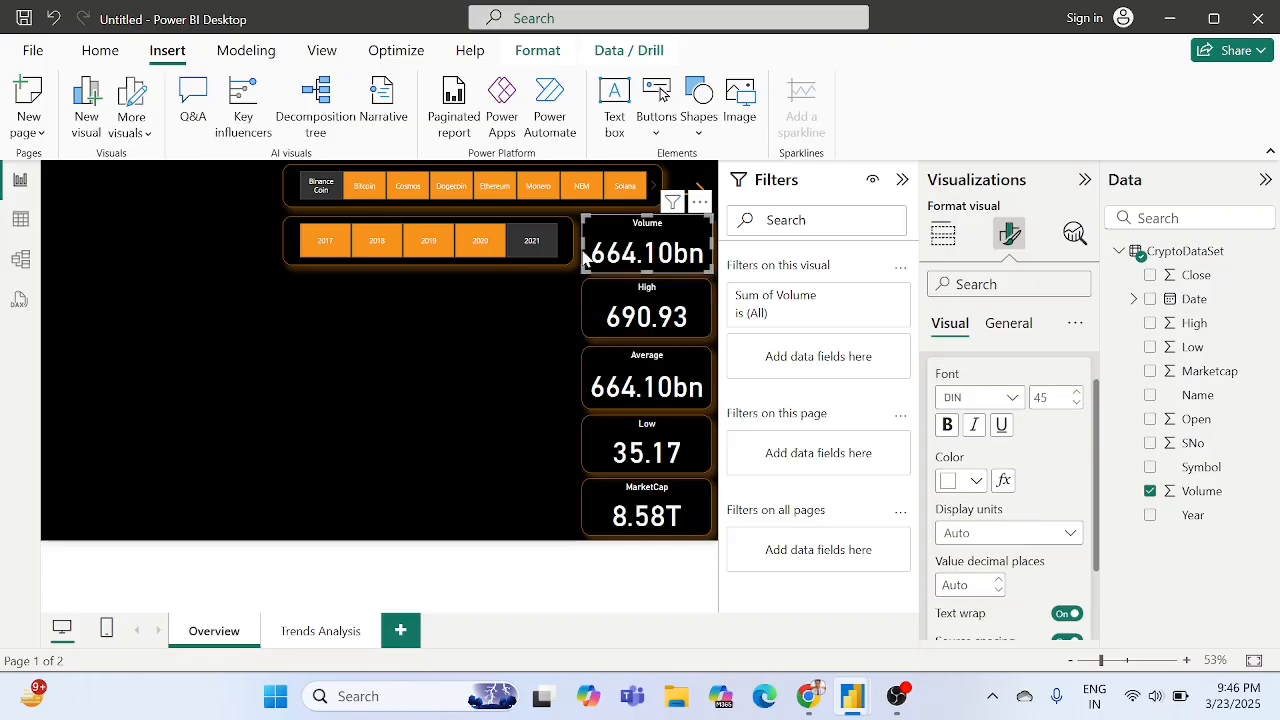
pyautogui.click(954, 485)
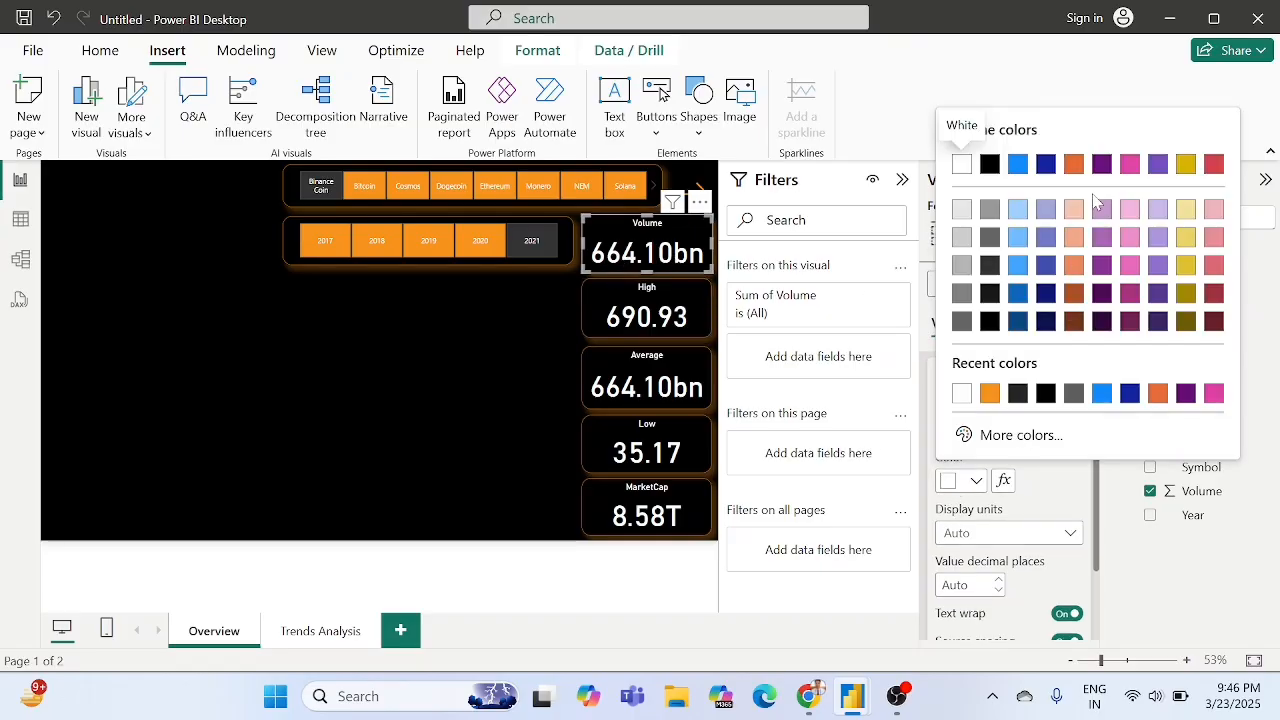
pyautogui.click(1074, 164)
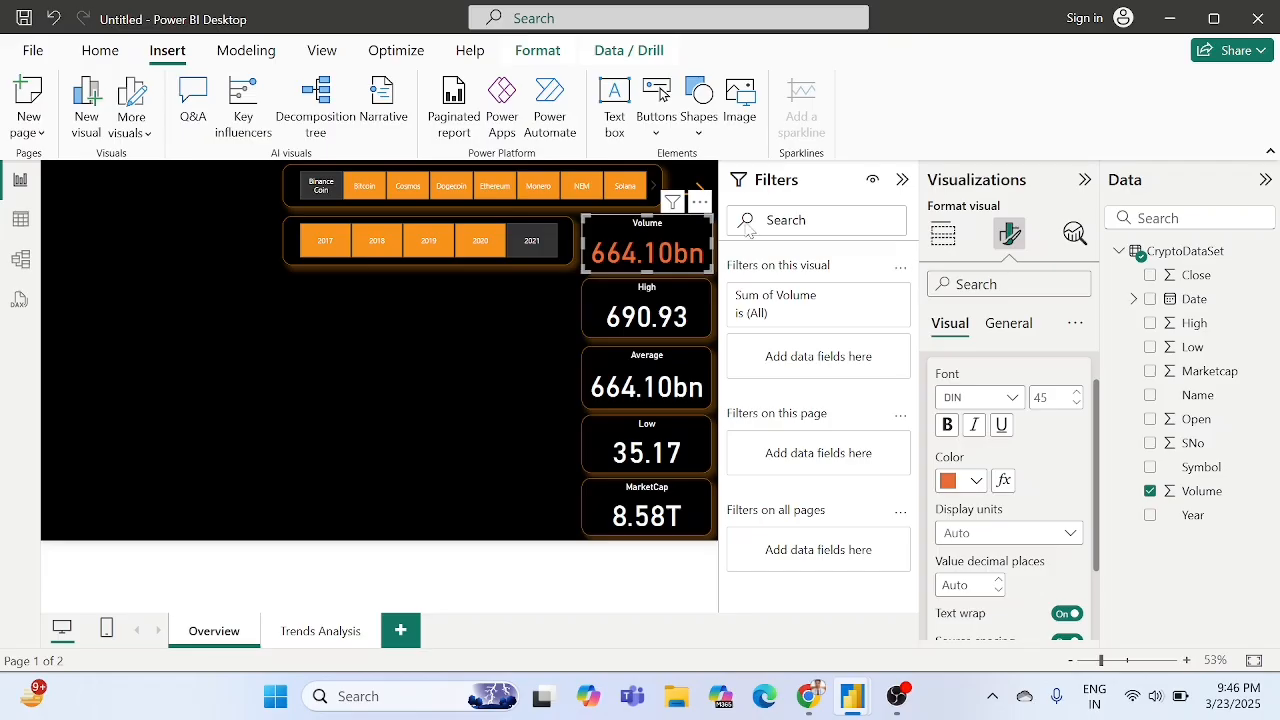
# Give the High card's callout value a custom bright green color, #04F100.
pyautogui.click(617, 320)
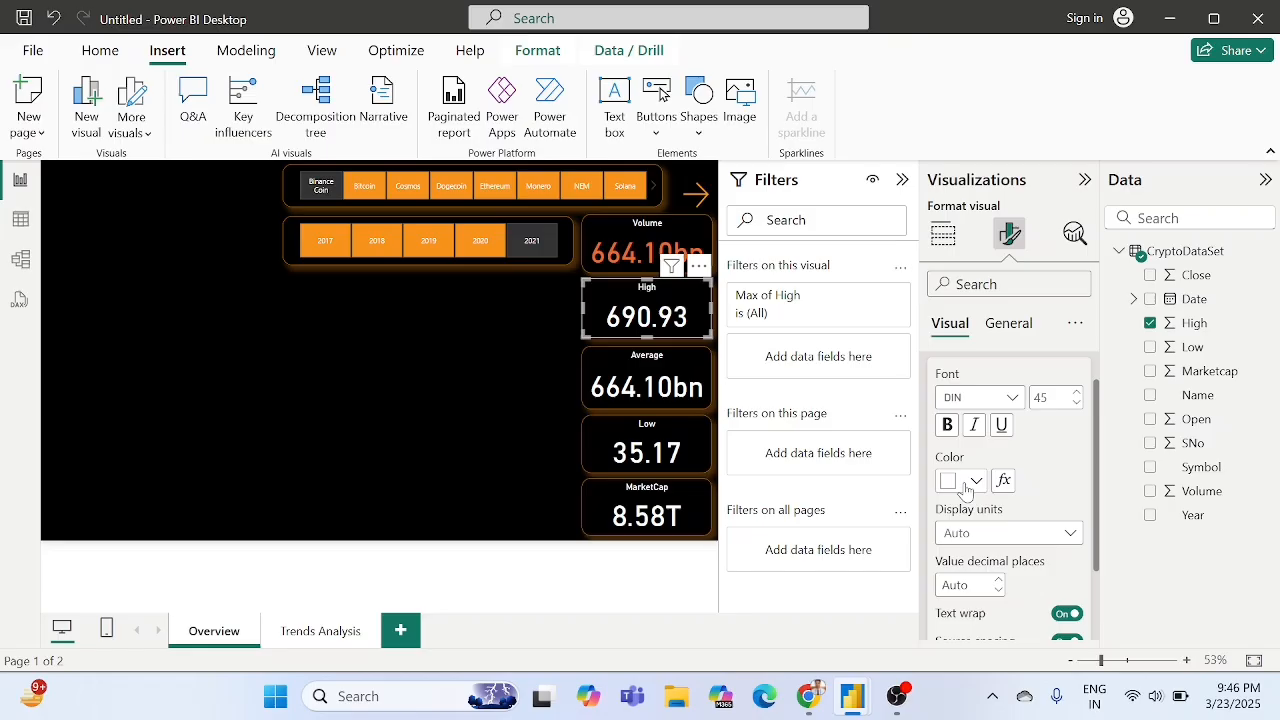
pyautogui.click(966, 484)
pyautogui.click(998, 433)
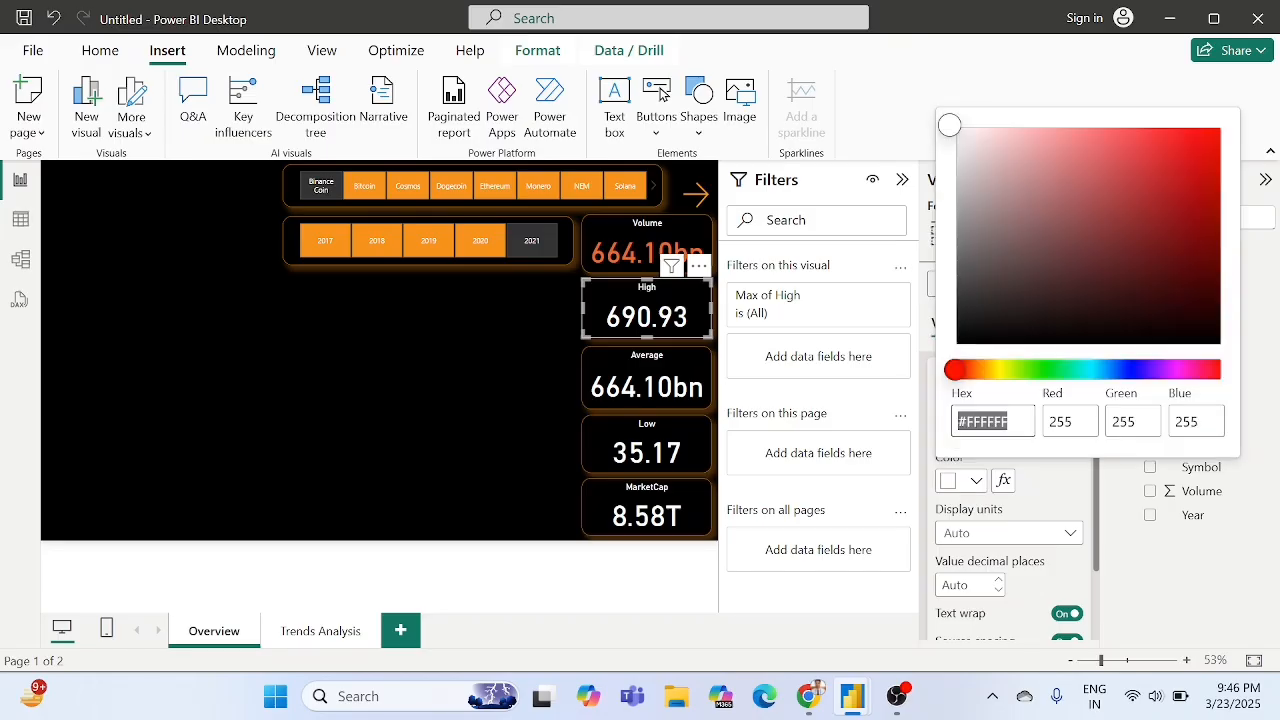
pyautogui.moveTo(958, 371); pyautogui.dragTo(1044, 376)
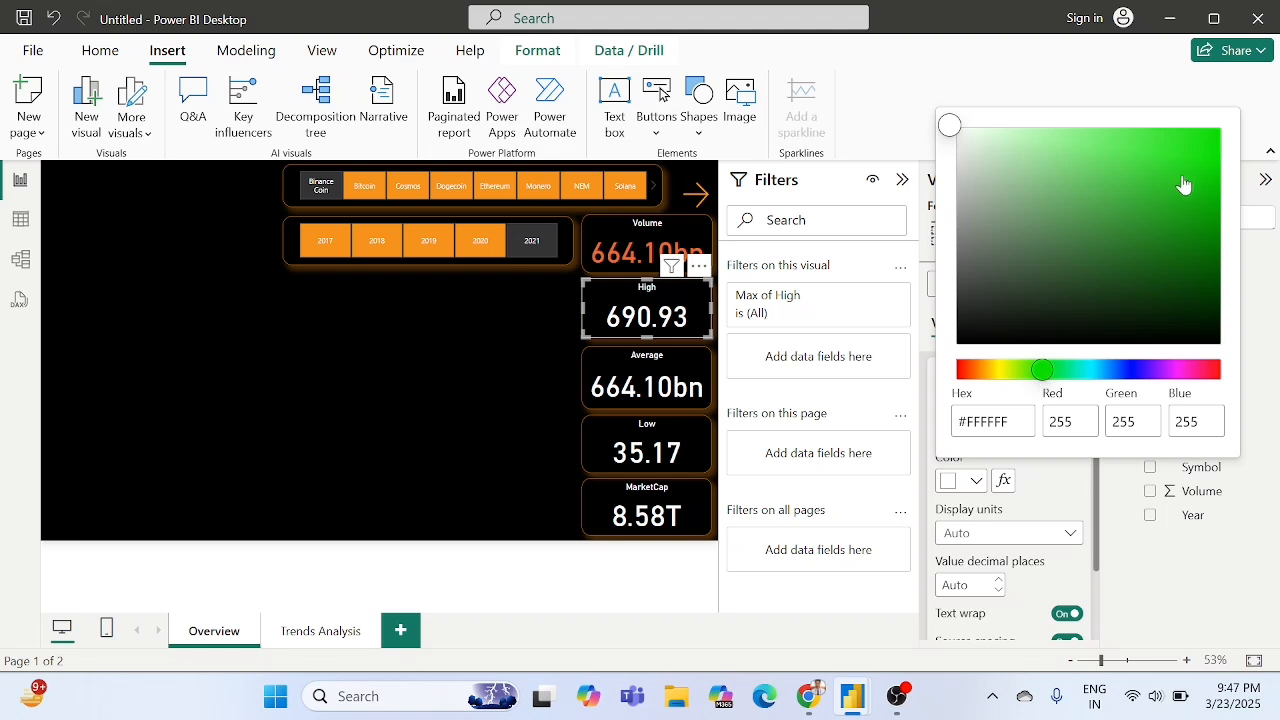
pyautogui.click(1182, 170)
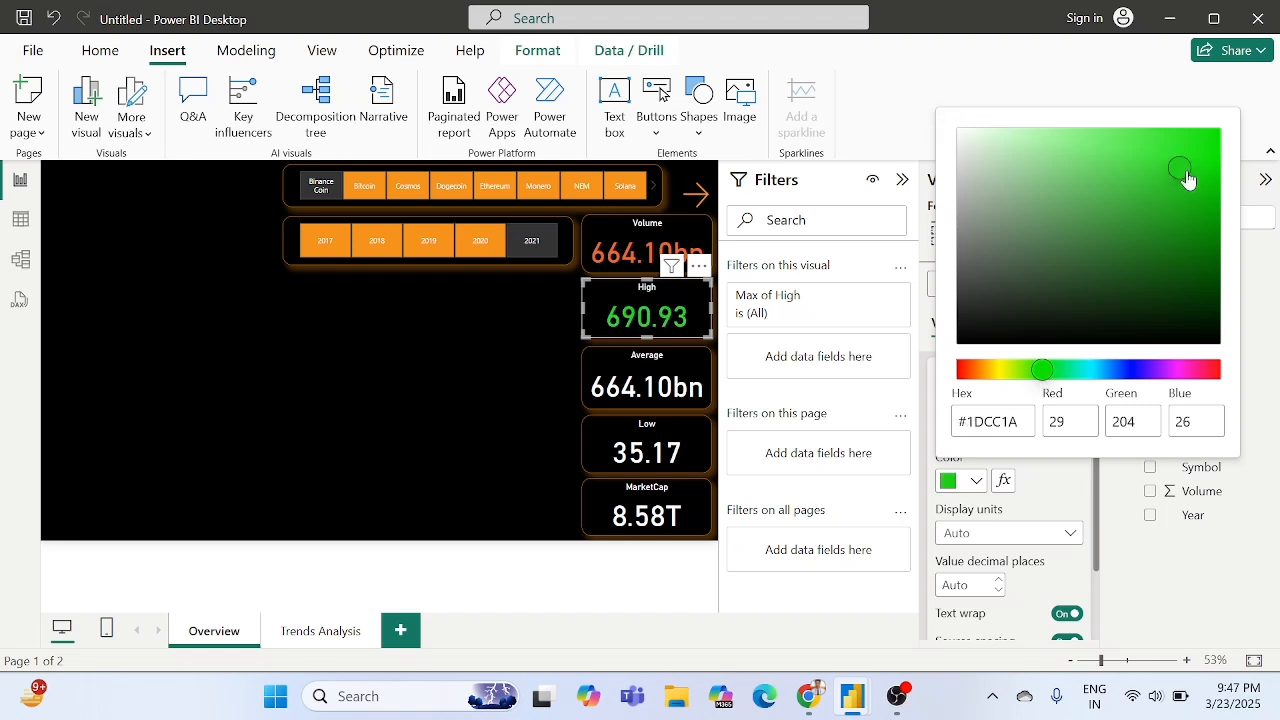
pyautogui.moveTo(1187, 178); pyautogui.dragTo(1221, 148)
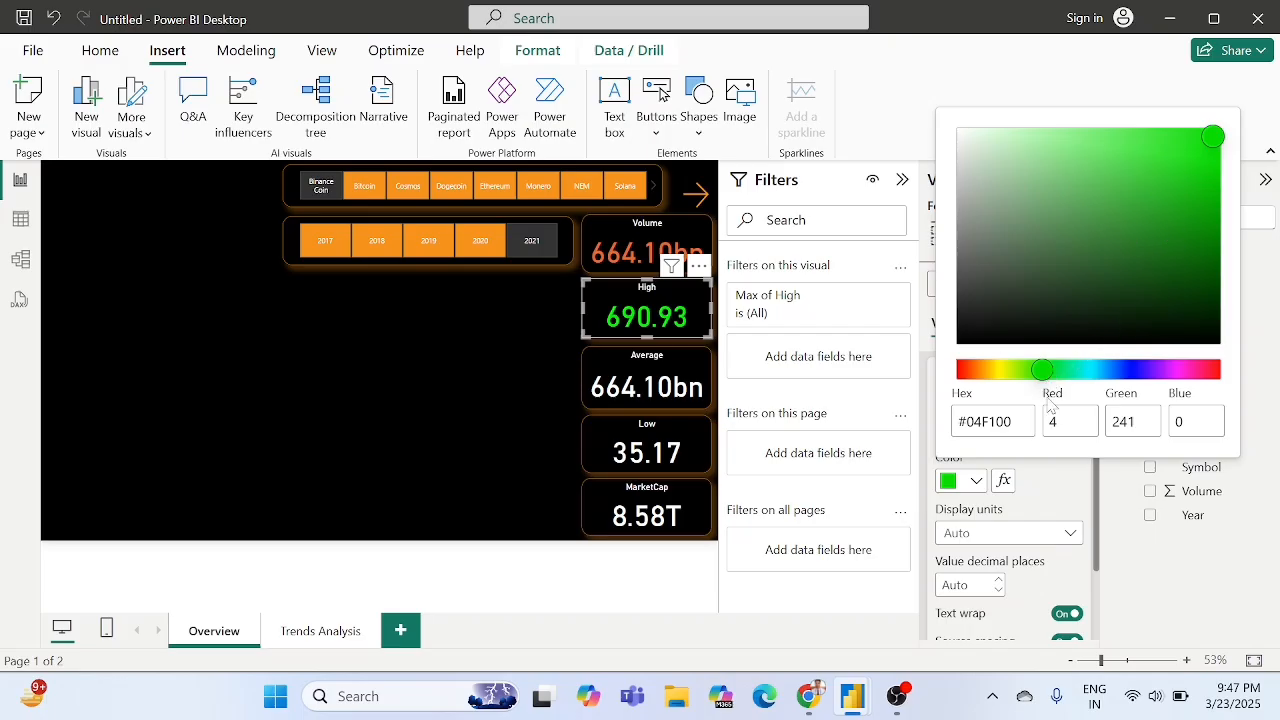
pyautogui.click(1033, 490)
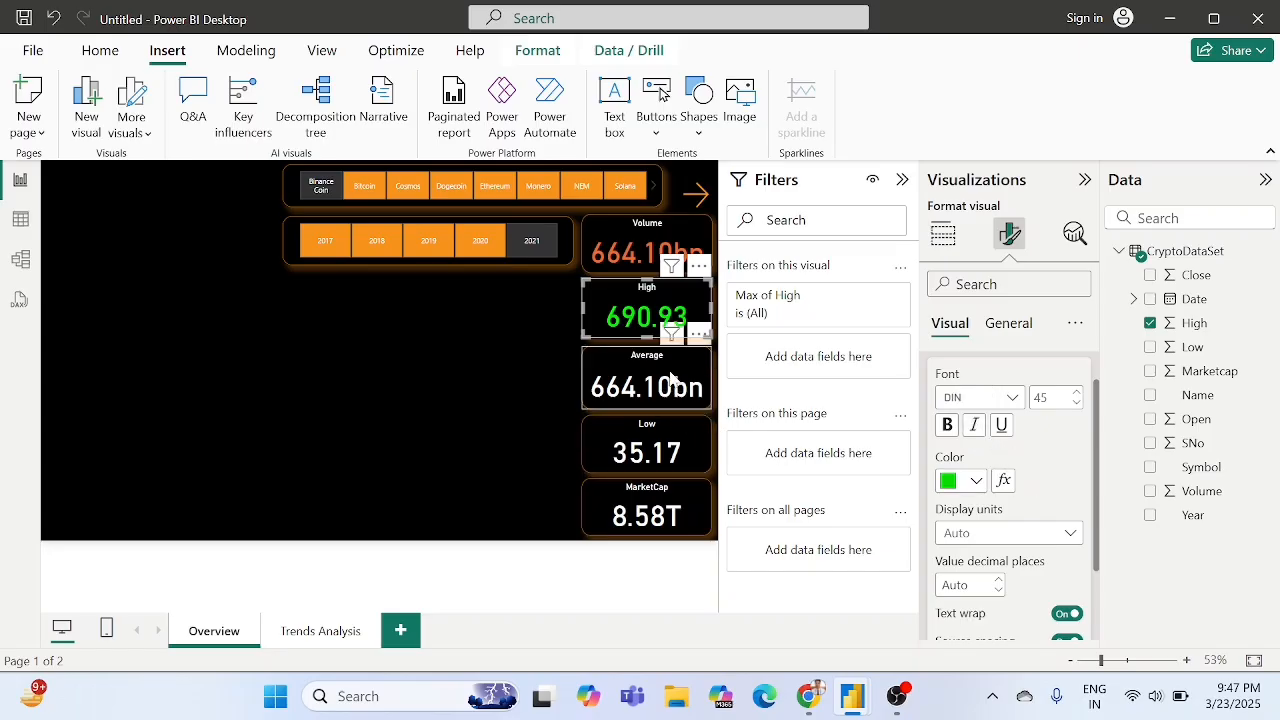
# Give the Low card's callout value a custom red color, #F80000.
pyautogui.click(633, 447)
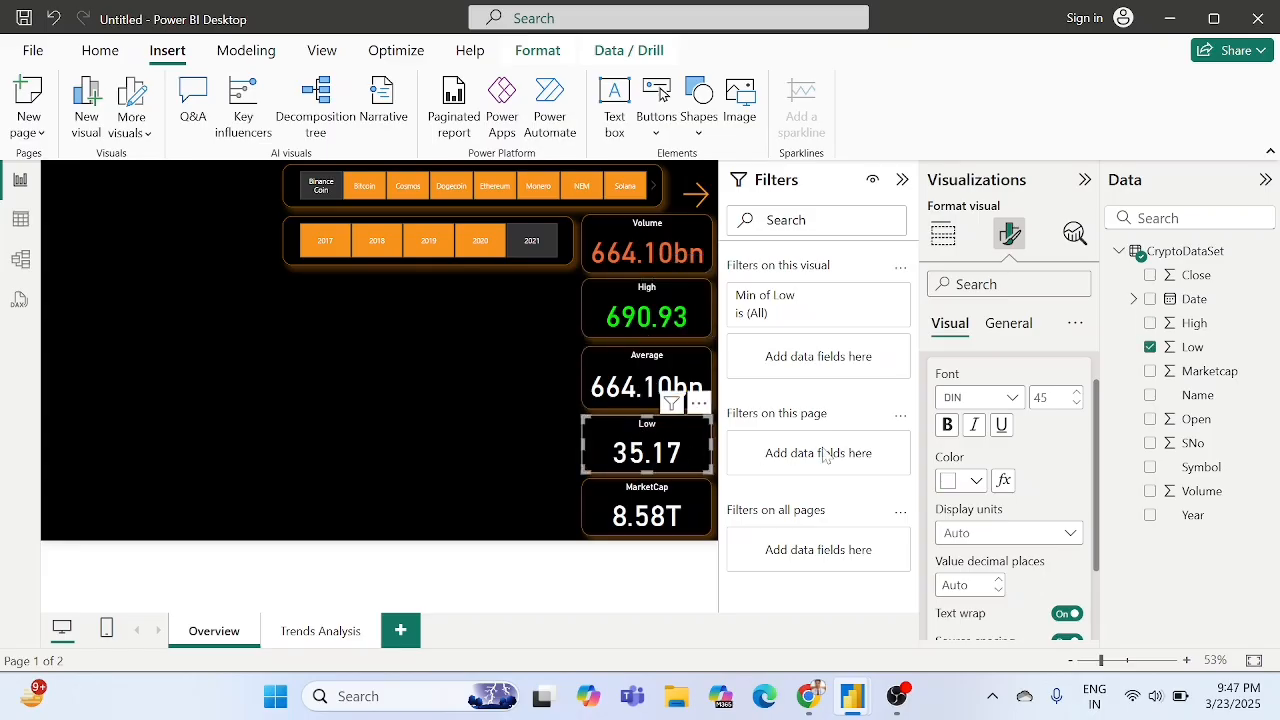
pyautogui.click(950, 481)
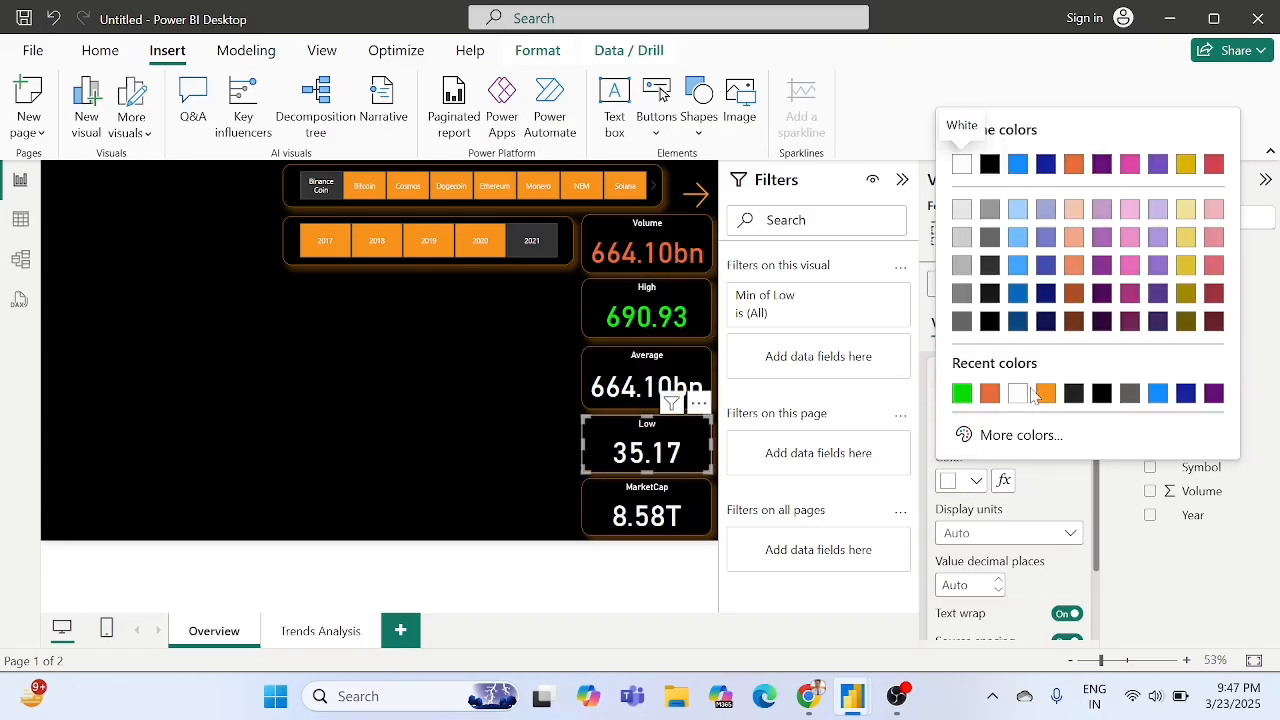
pyautogui.click(1018, 433)
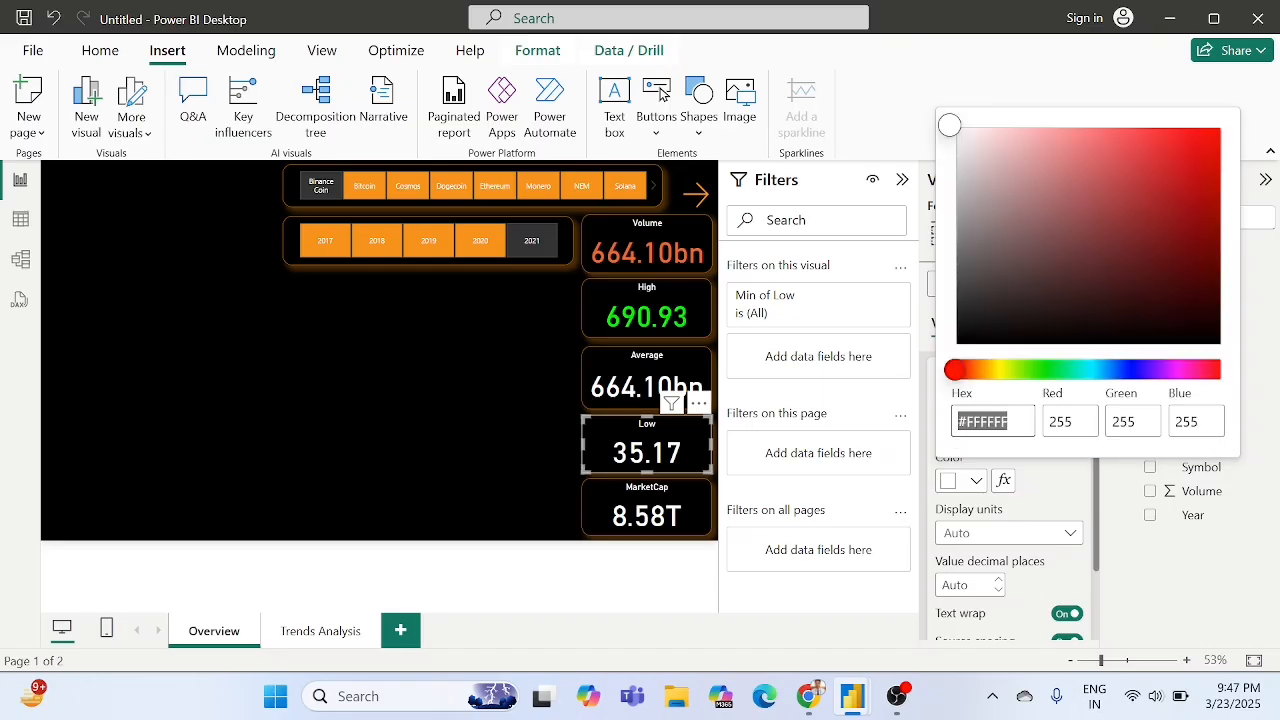
pyautogui.click(1203, 132)
pyautogui.moveTo(1208, 140); pyautogui.dragTo(1227, 143)
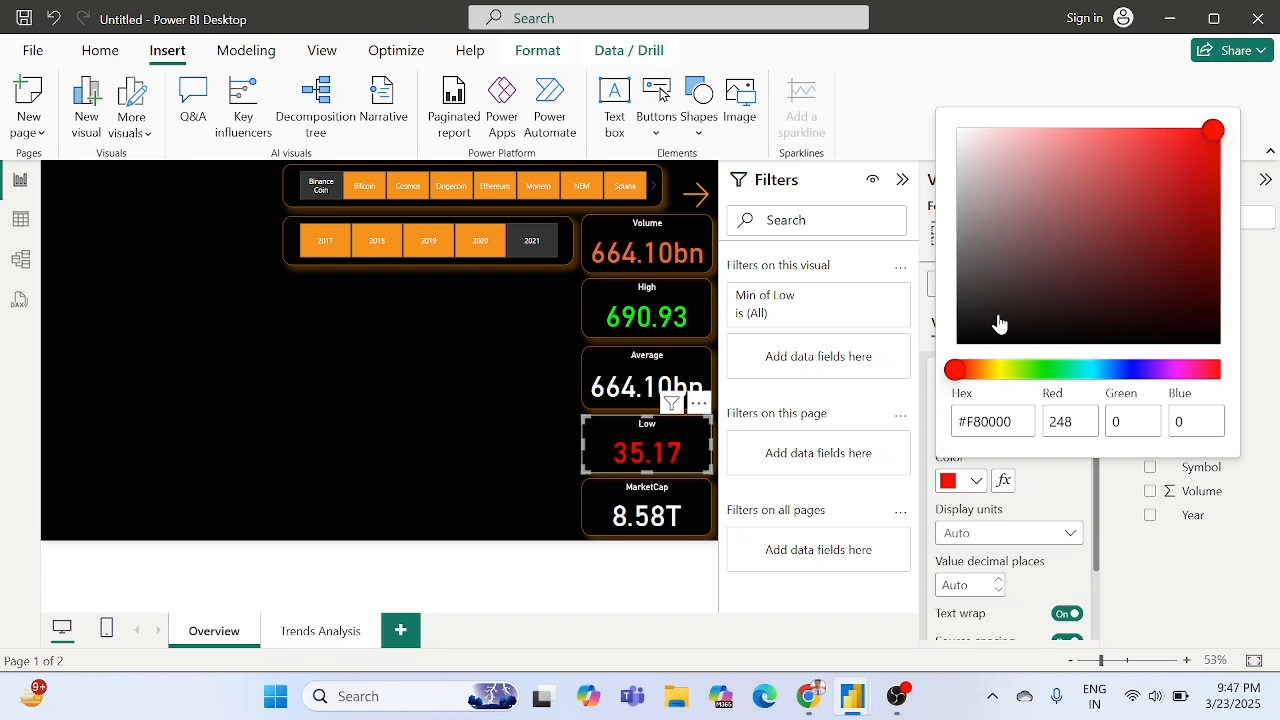
pyautogui.click(1050, 486)
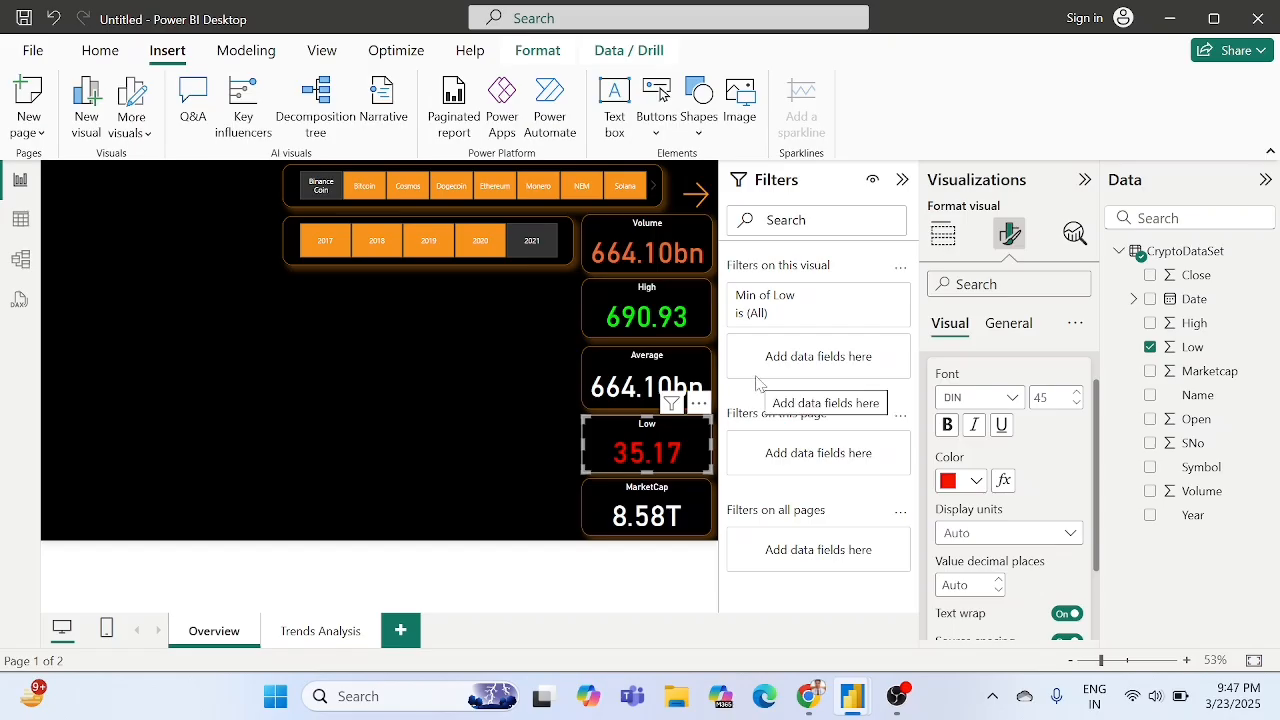
pyautogui.click(640, 510)
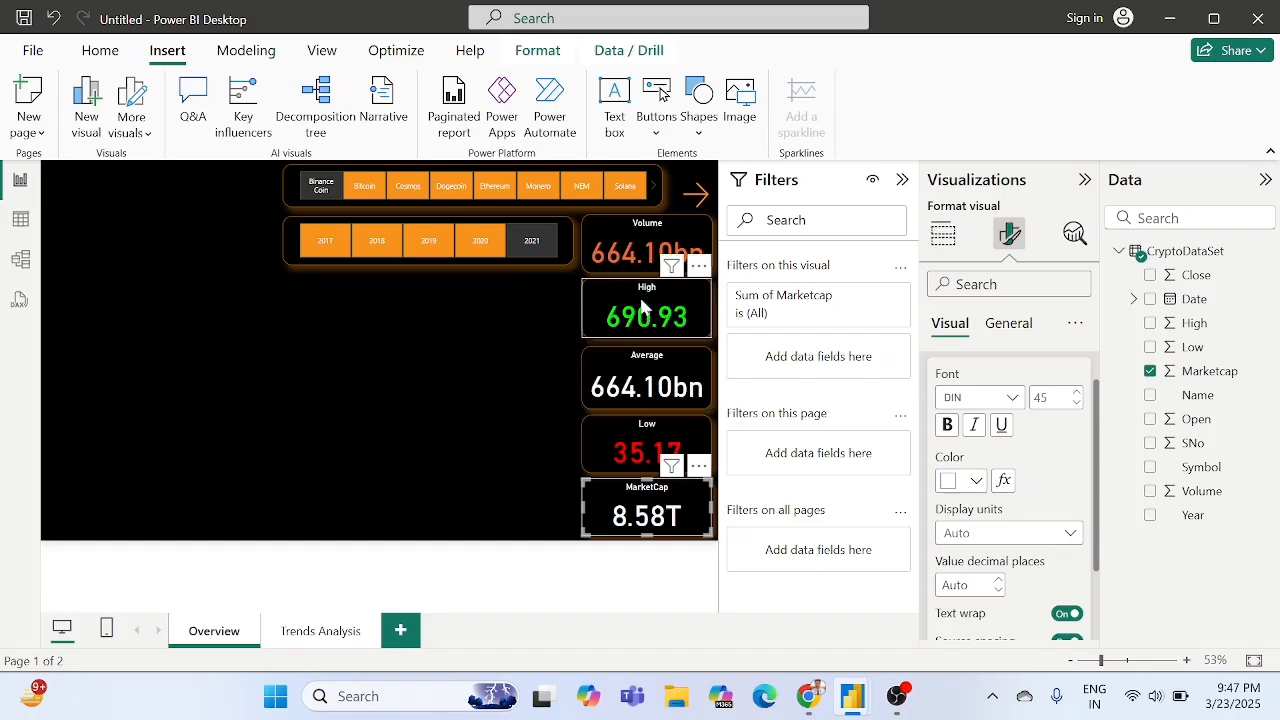
pyautogui.click(636, 389)
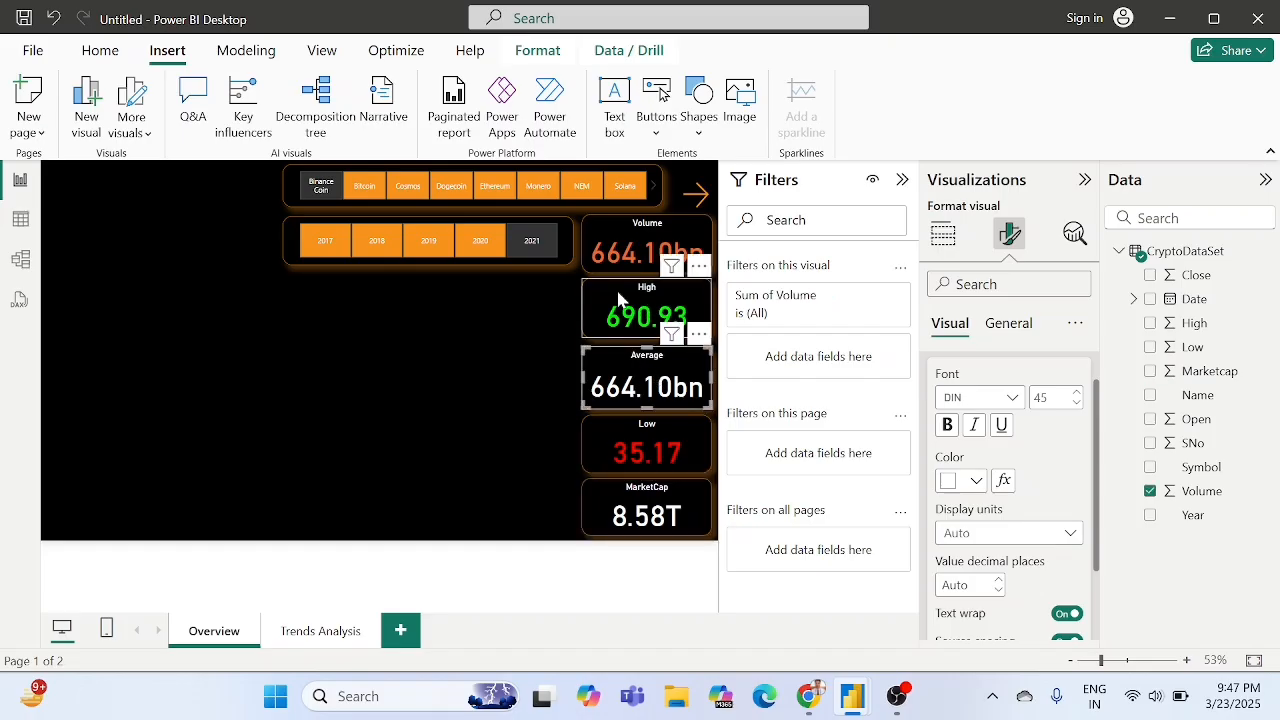
pyautogui.click(544, 325)
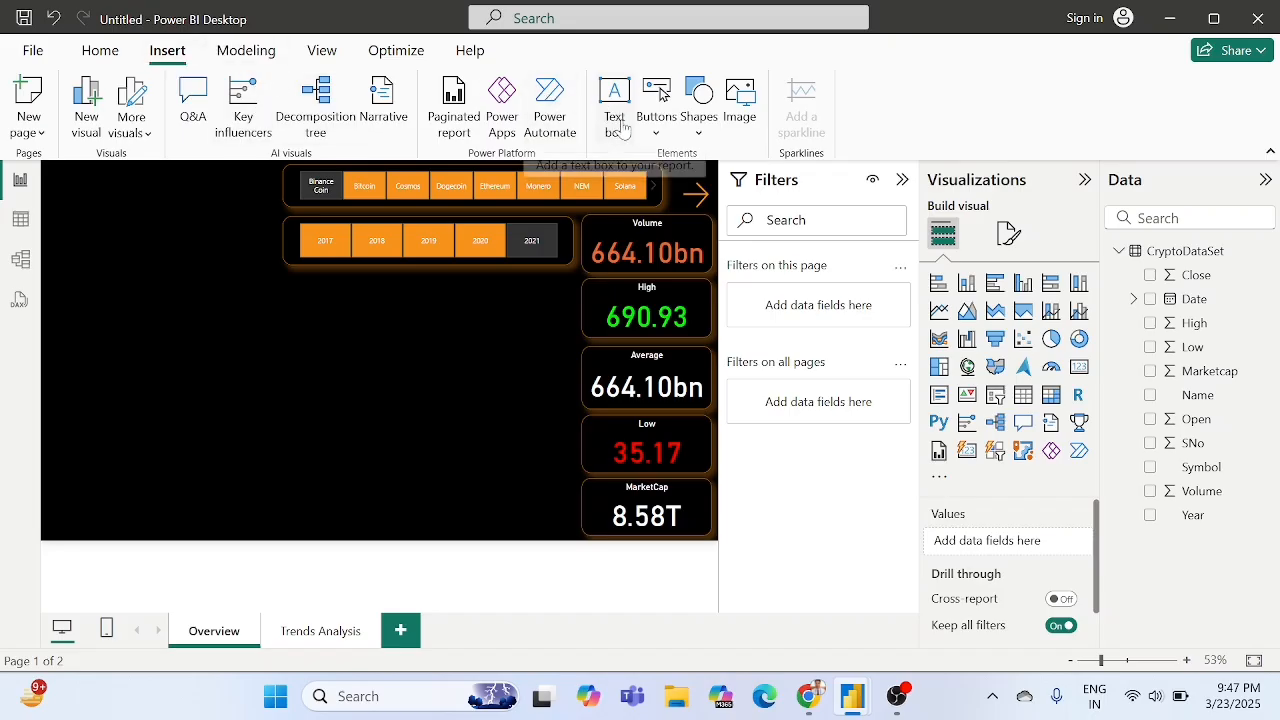
# Insert an up block arrow shape, shrink it to a small icon and place it at the High card's upper-right corner.
pyautogui.click(700, 128)
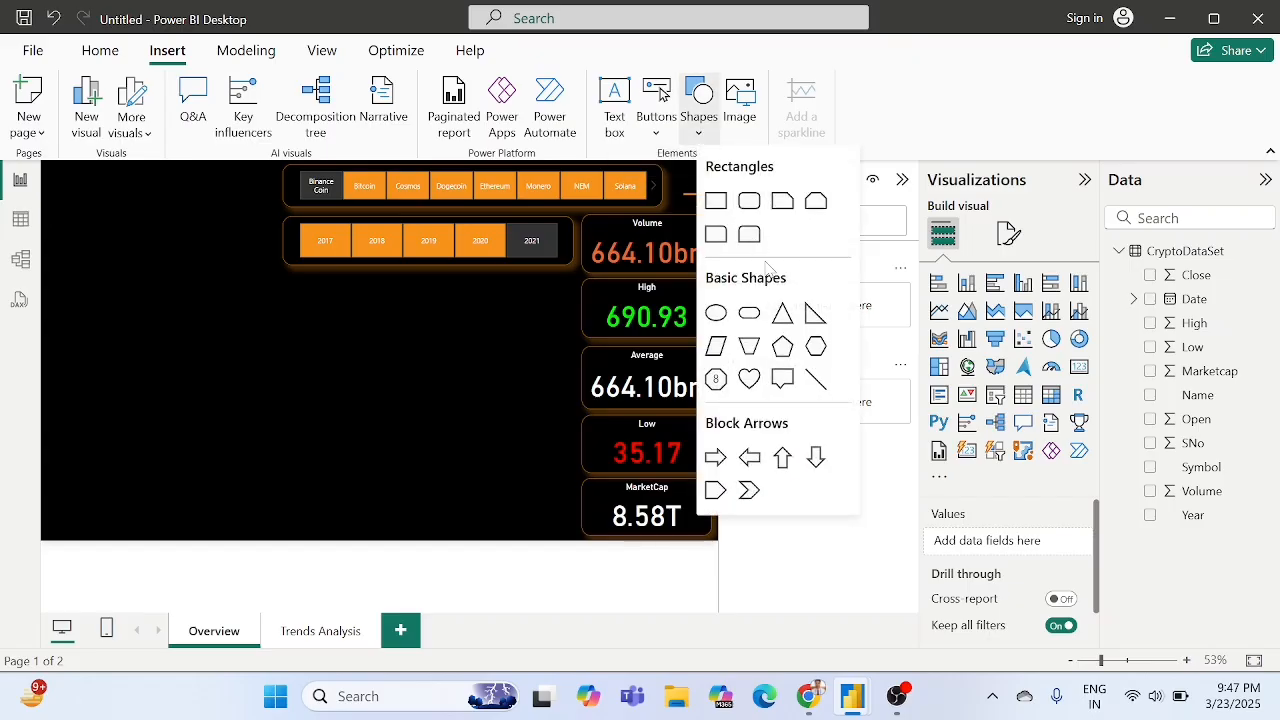
pyautogui.click(784, 460)
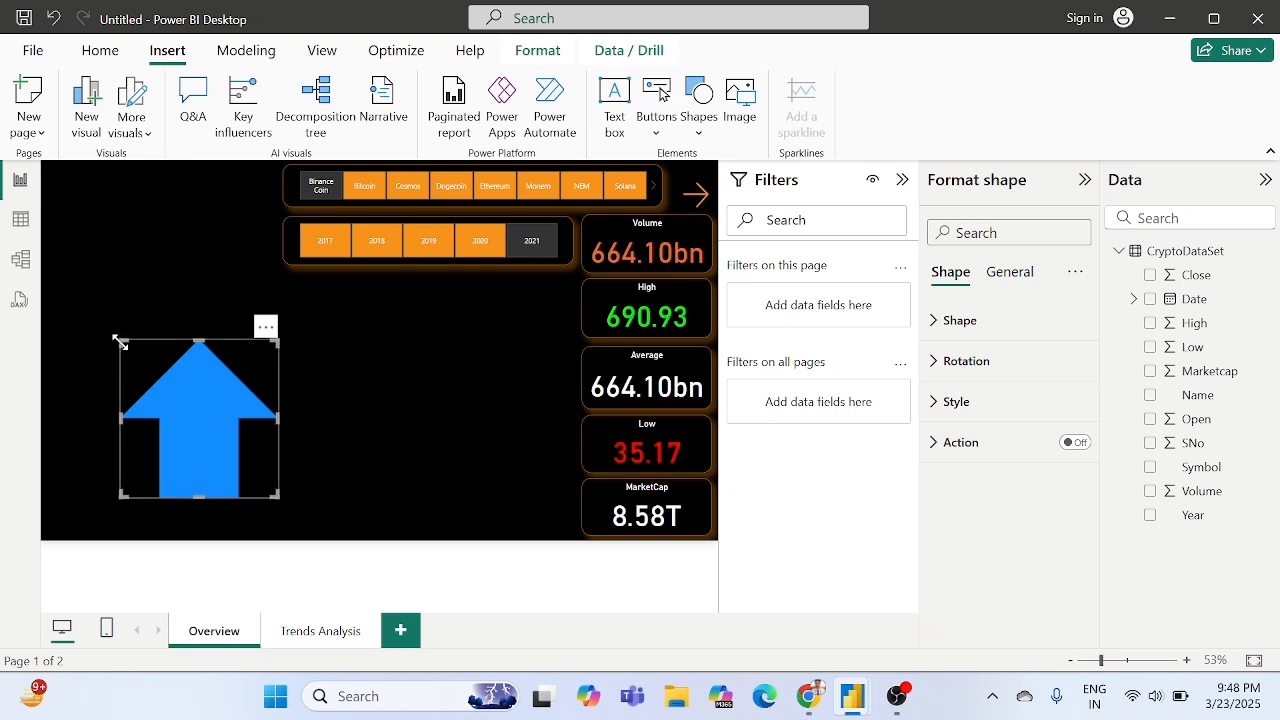
pyautogui.moveTo(120, 341); pyautogui.dragTo(236, 398)
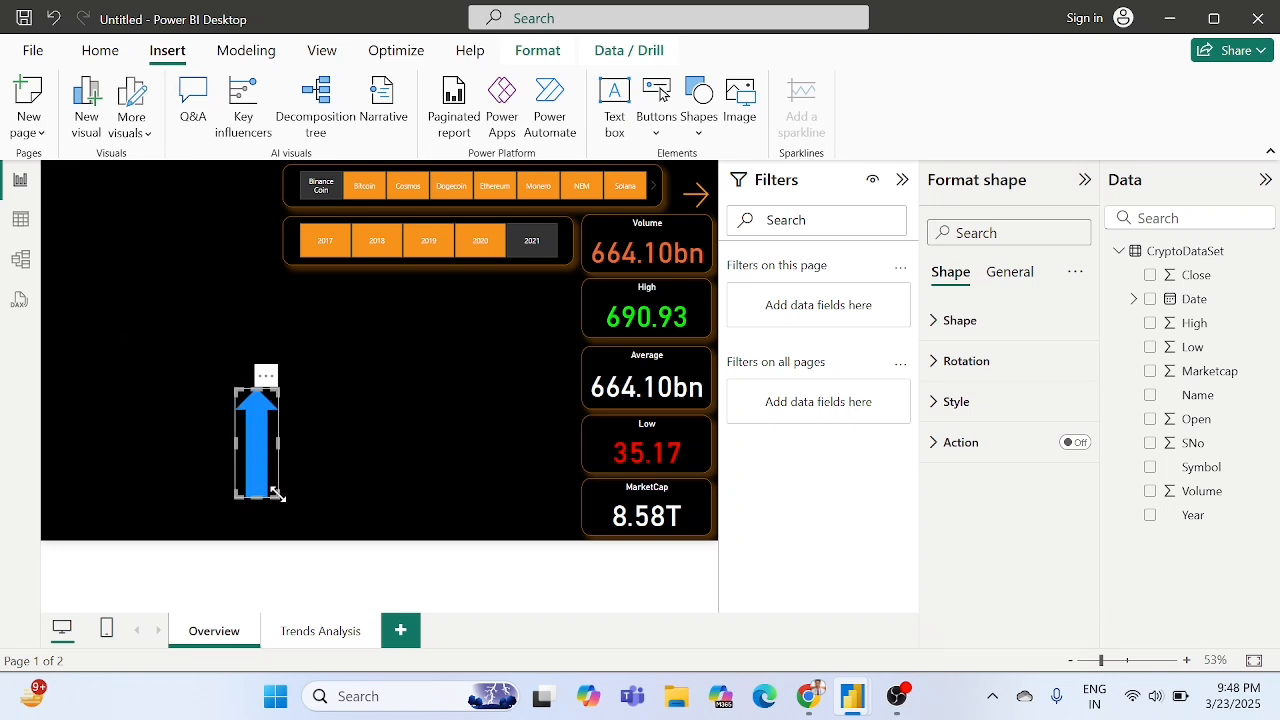
pyautogui.moveTo(275, 494); pyautogui.dragTo(281, 439)
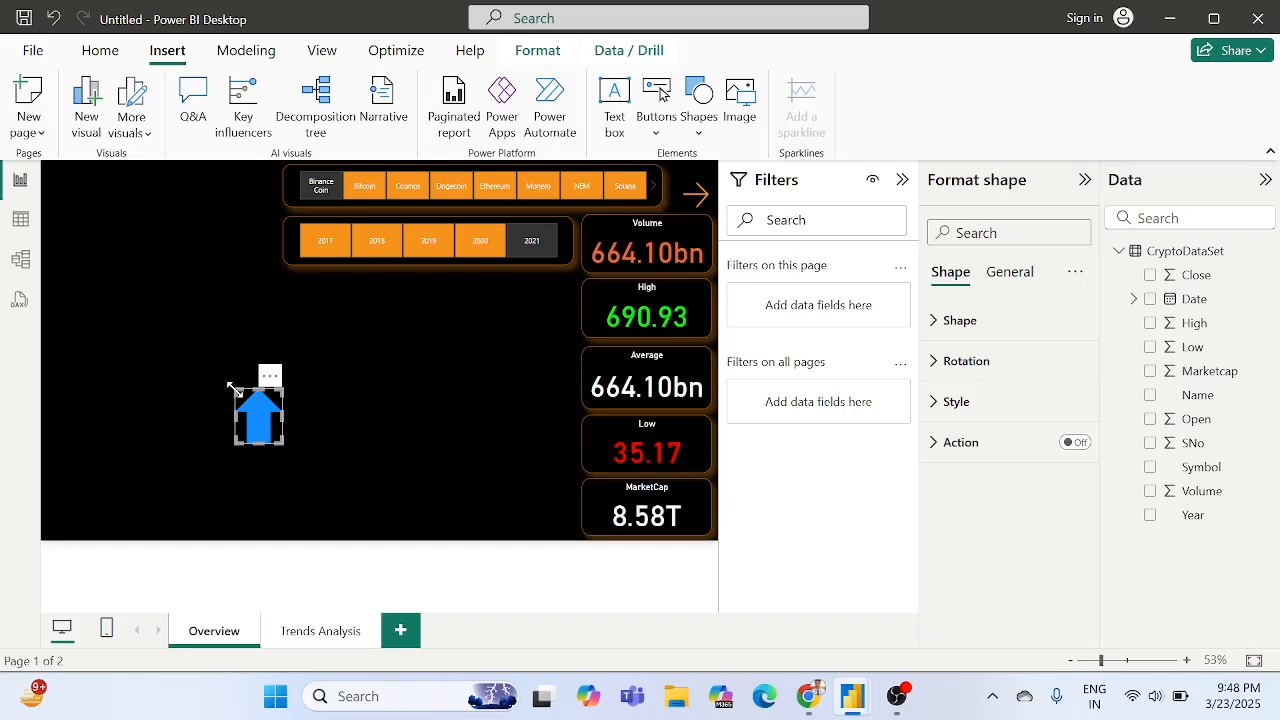
pyautogui.moveTo(233, 388); pyautogui.dragTo(697, 266)
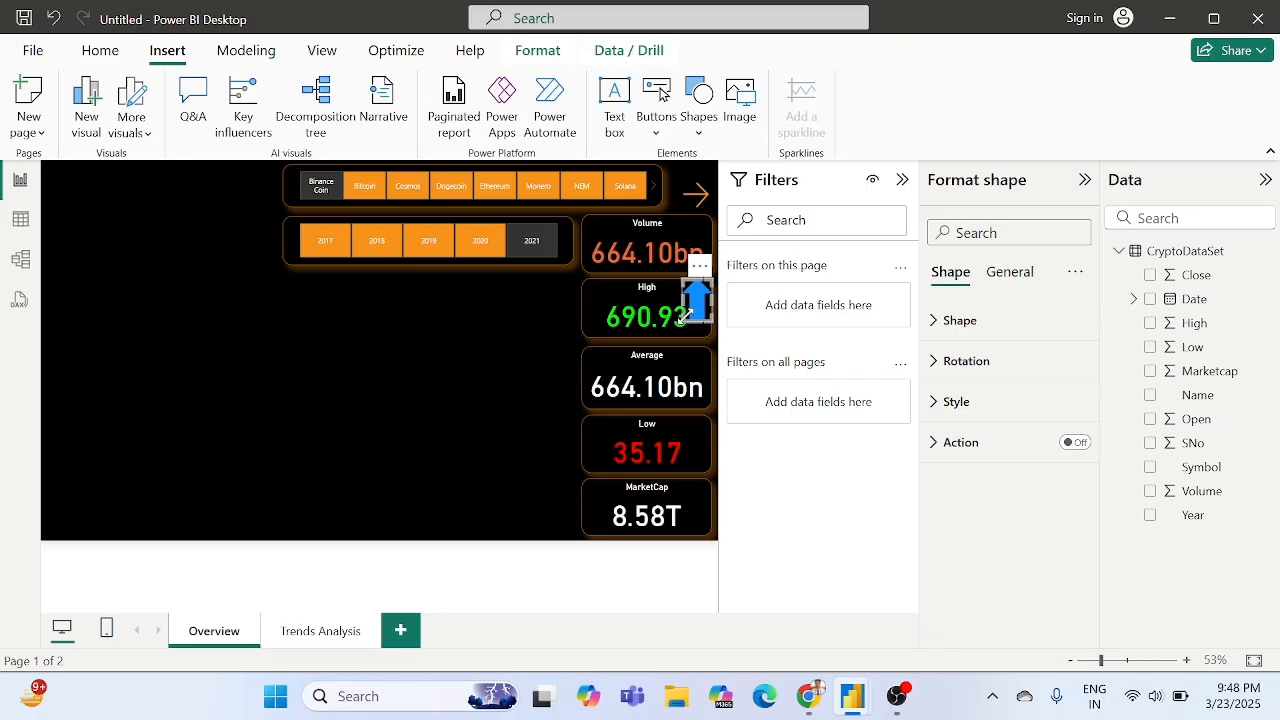
pyautogui.moveTo(685, 316); pyautogui.dragTo(697, 310)
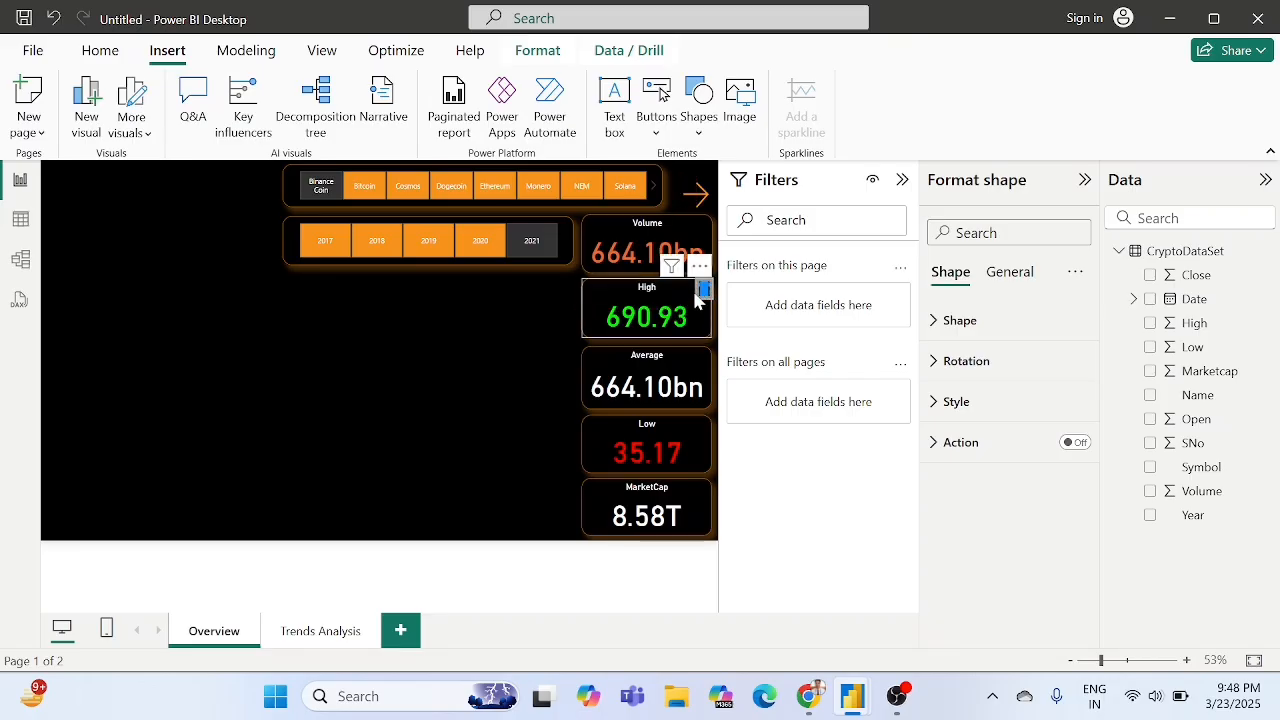
pyautogui.moveTo(705, 285); pyautogui.dragTo(699, 285)
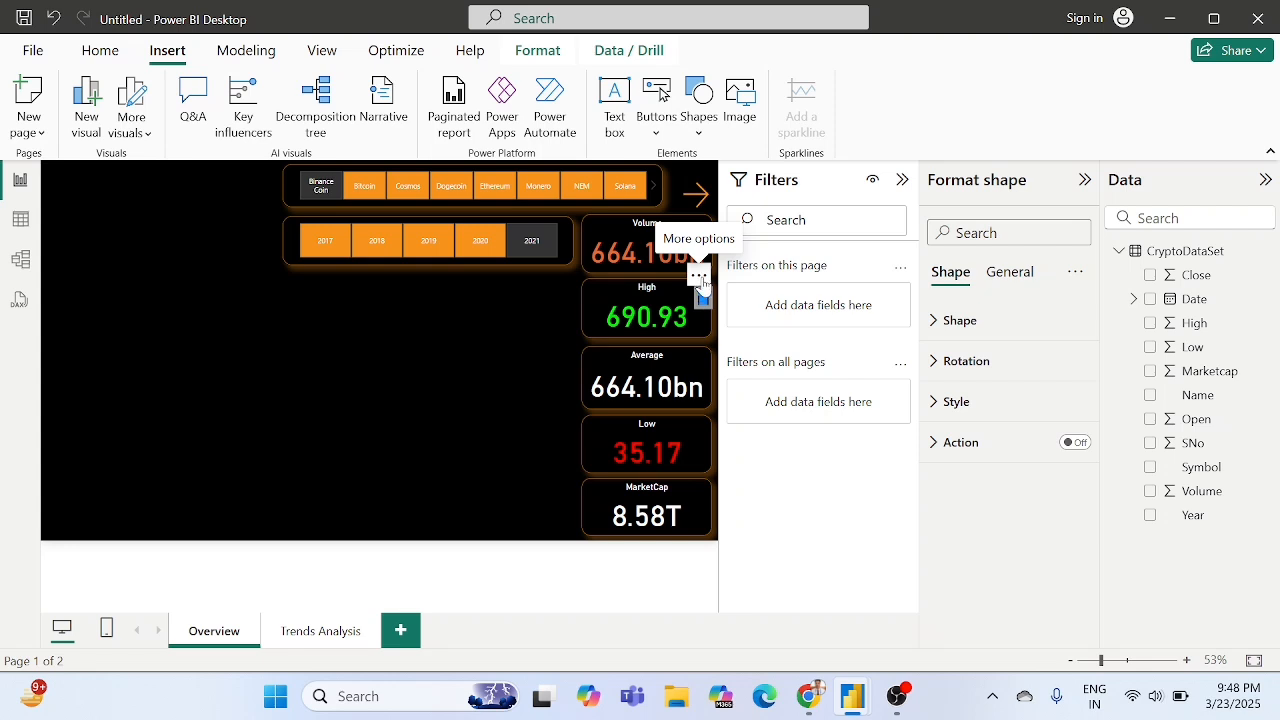
# Fill the High card's arrow with the recent bright green color and nudge it slightly inward from the card's edge.
pyautogui.click(698, 276)
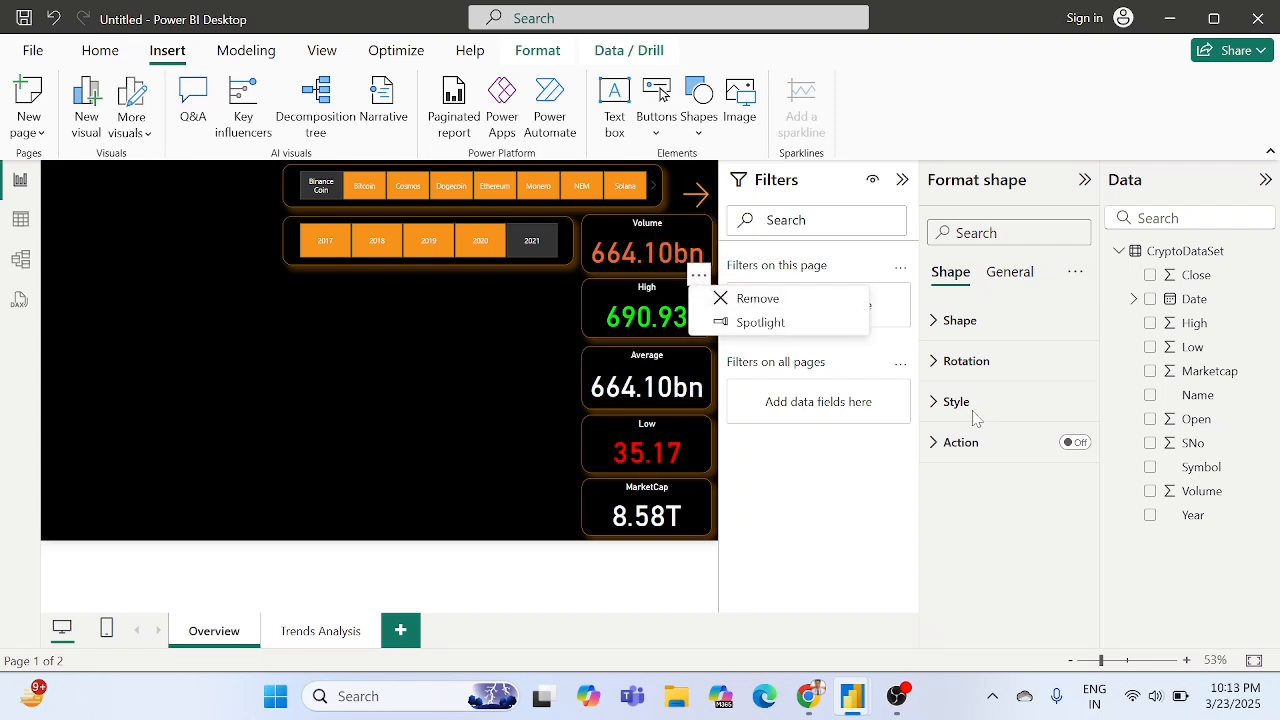
pyautogui.click(970, 408)
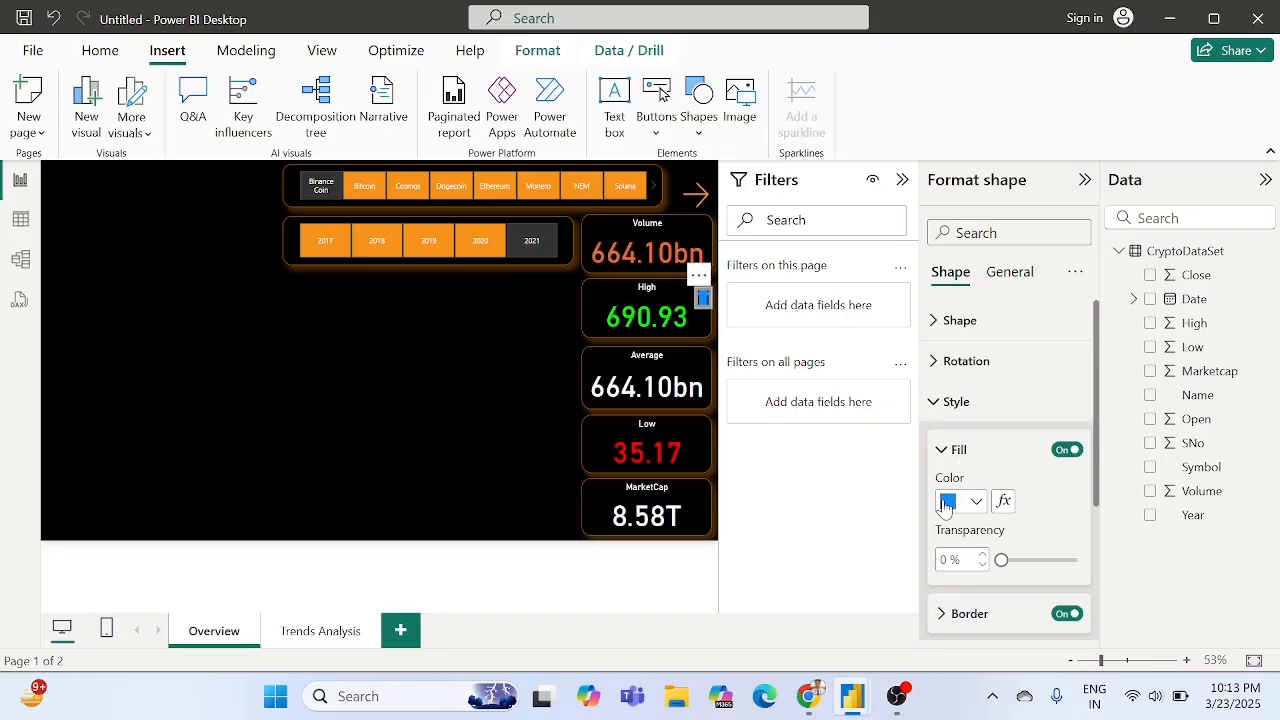
pyautogui.click(962, 500)
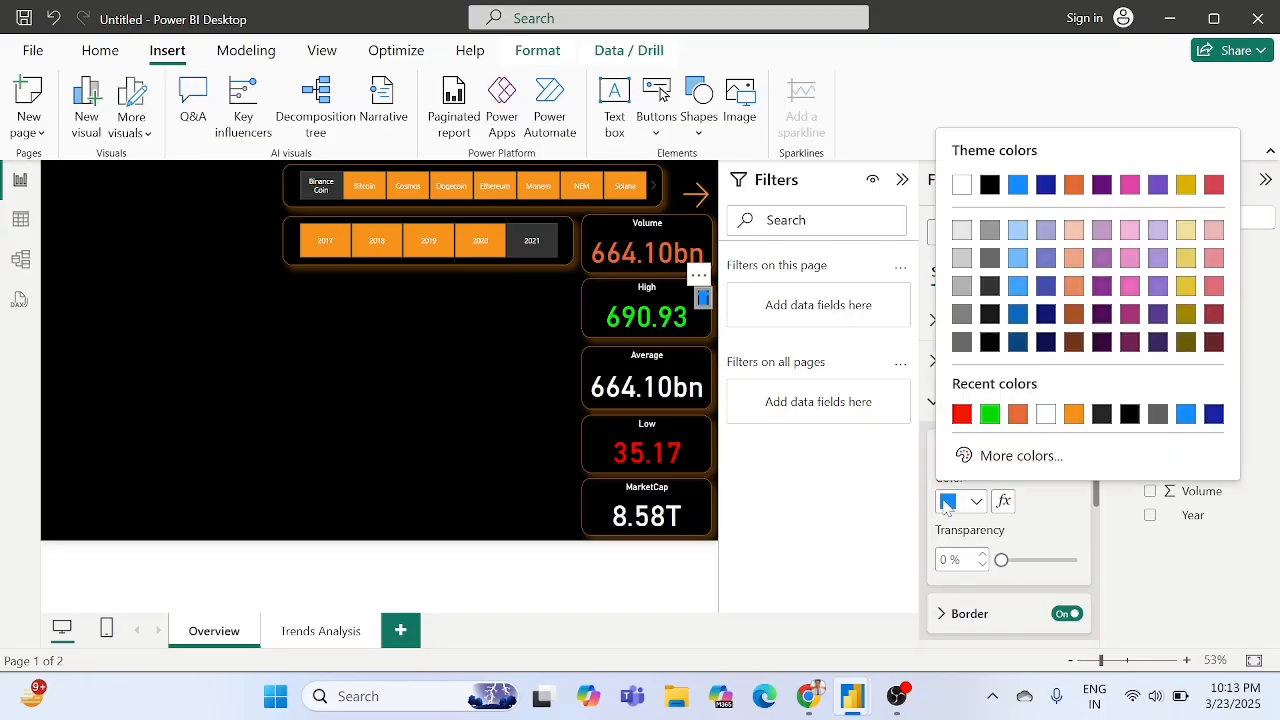
pyautogui.click(989, 414)
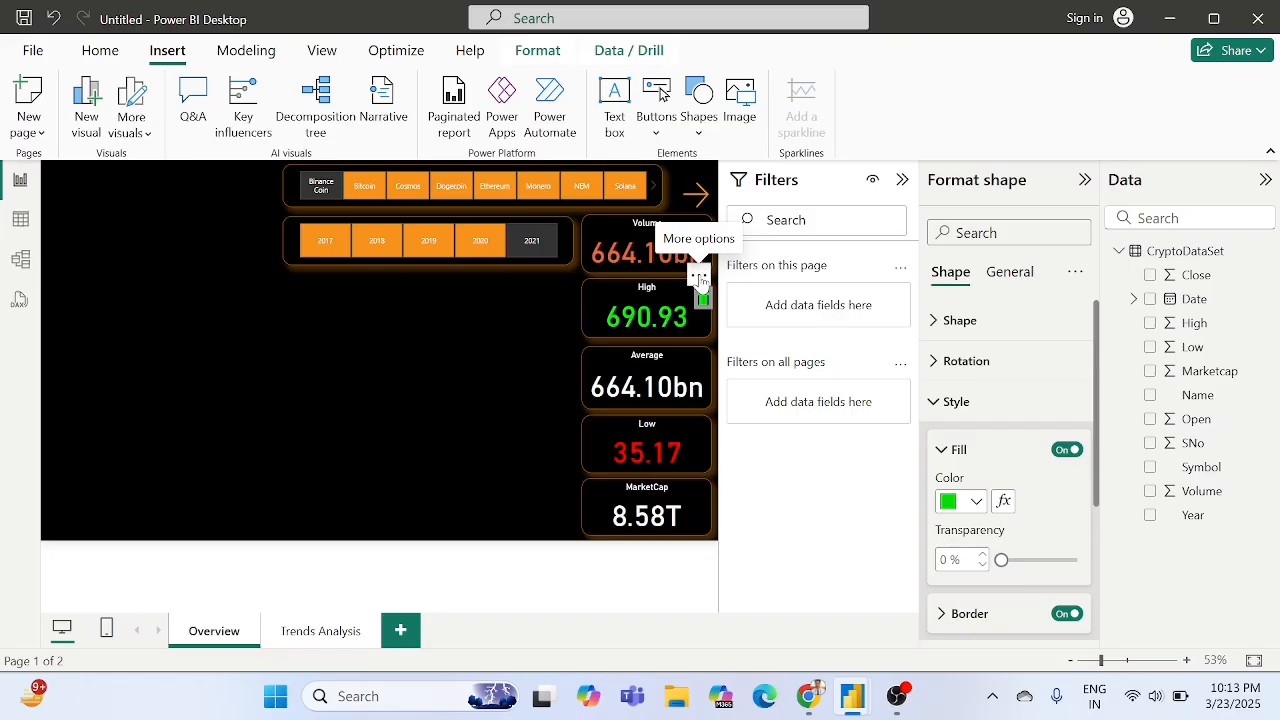
pyautogui.moveTo(699, 280); pyautogui.dragTo(697, 276)
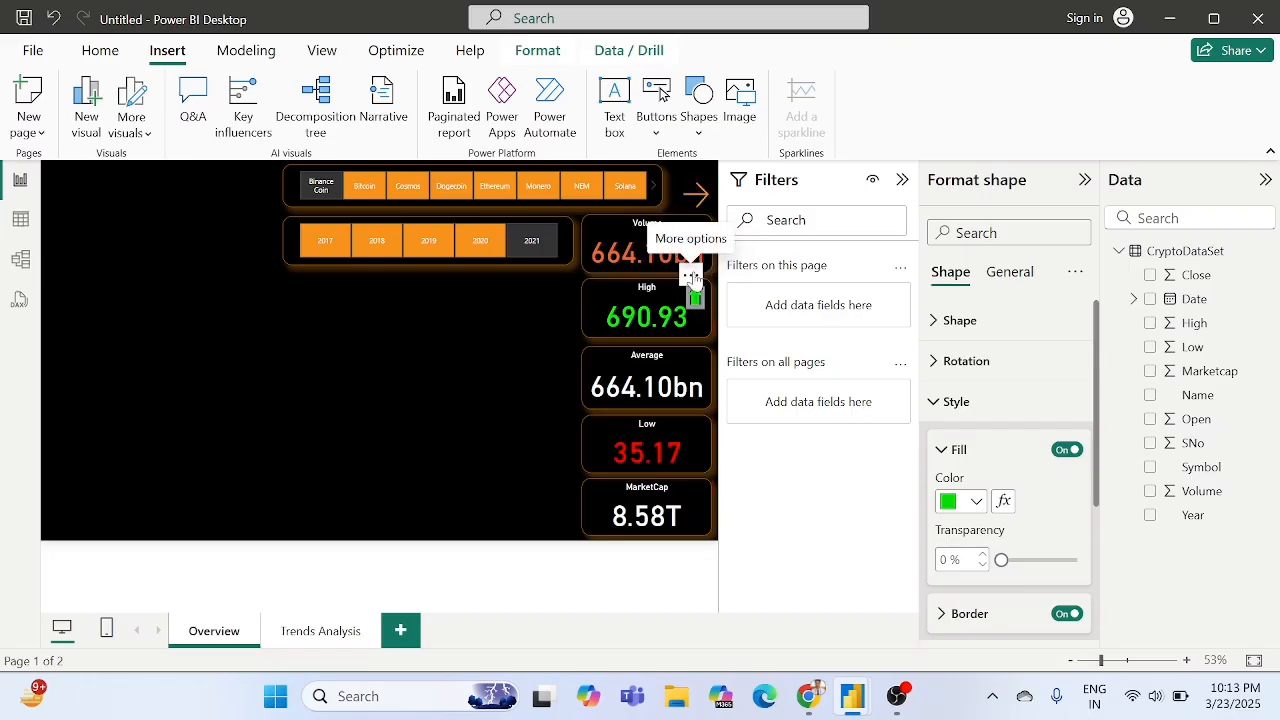
pyautogui.click(495, 313)
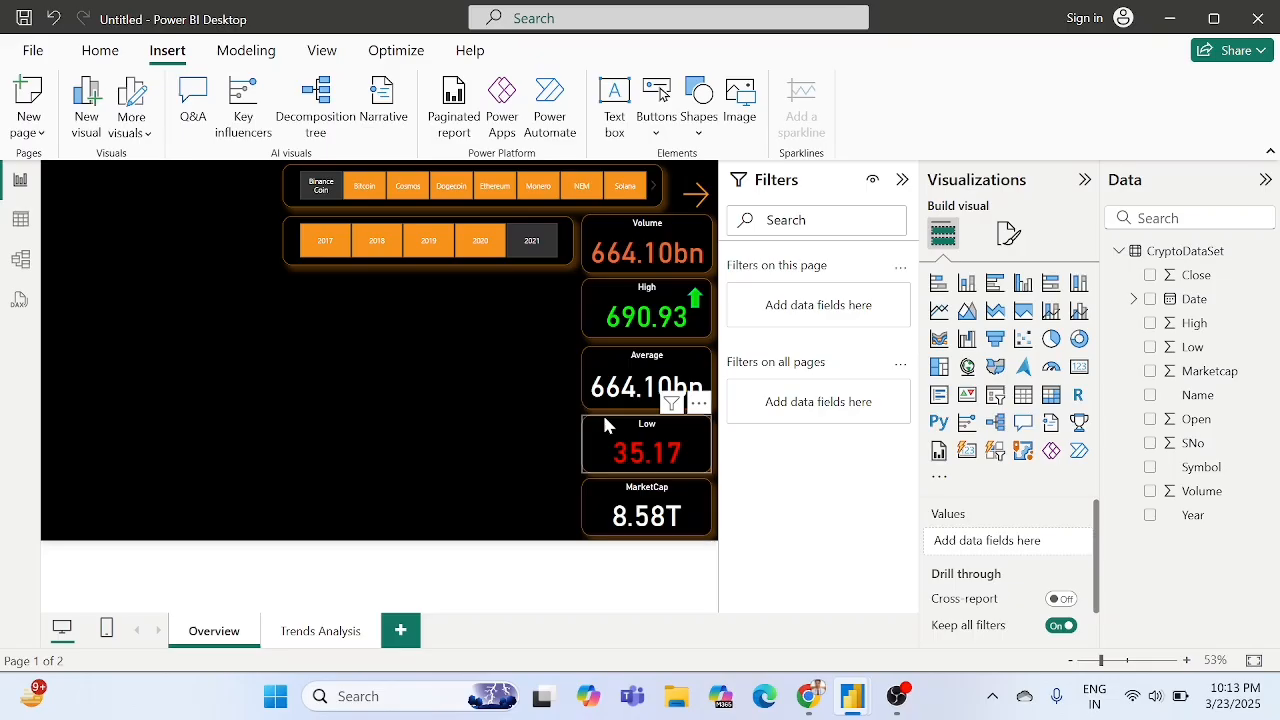
# Duplicate the green arrow and place the copy at the upper-right corner of the Low card.
pyautogui.click(670, 462)
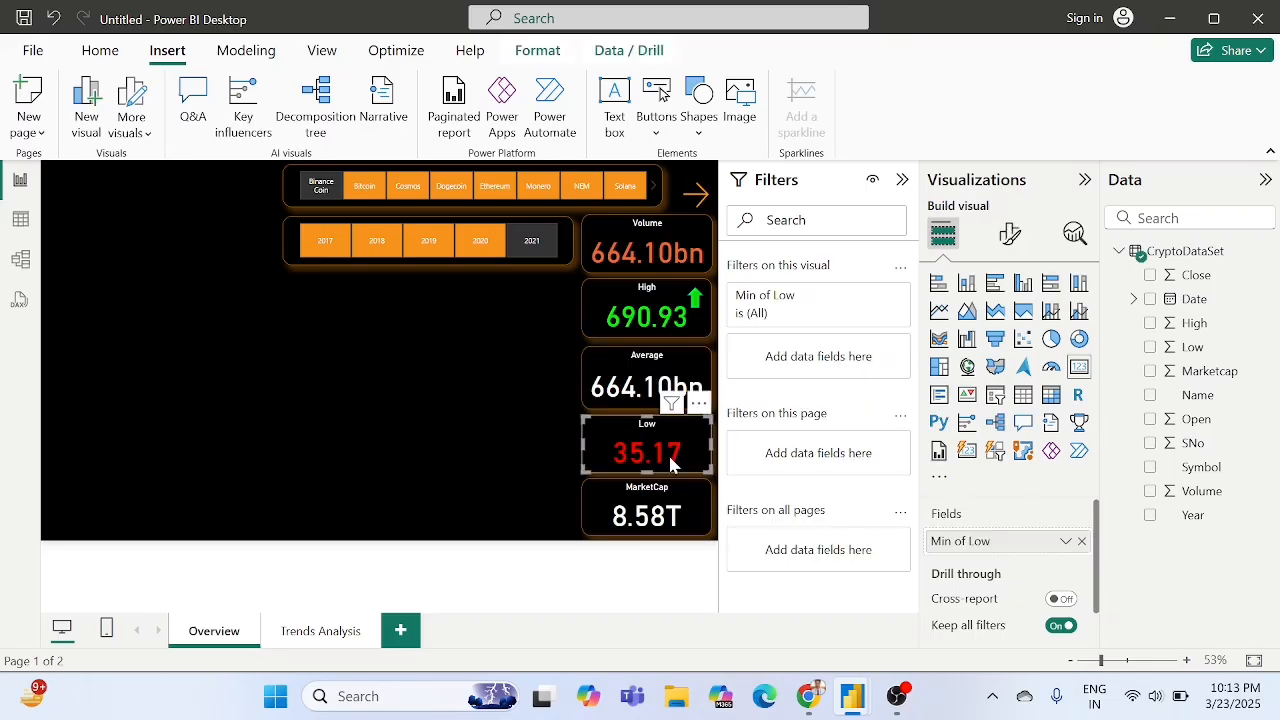
pyautogui.click(695, 302)
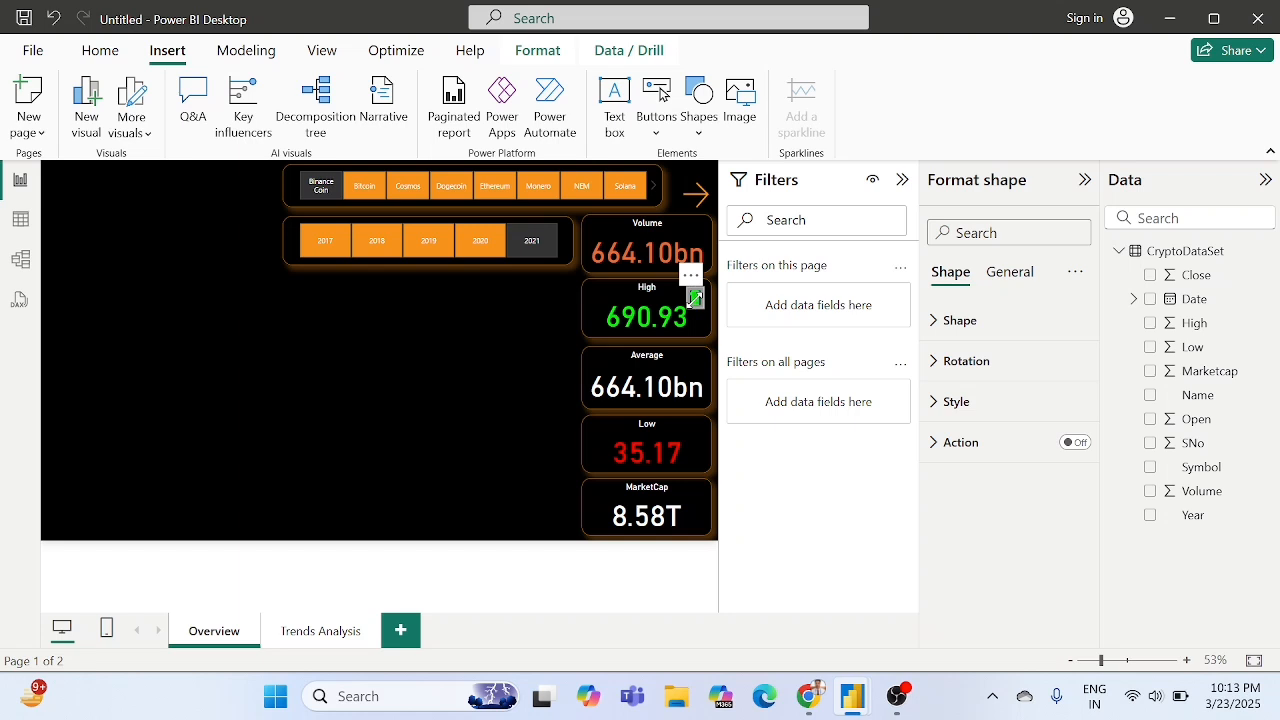
pyautogui.click(498, 311)
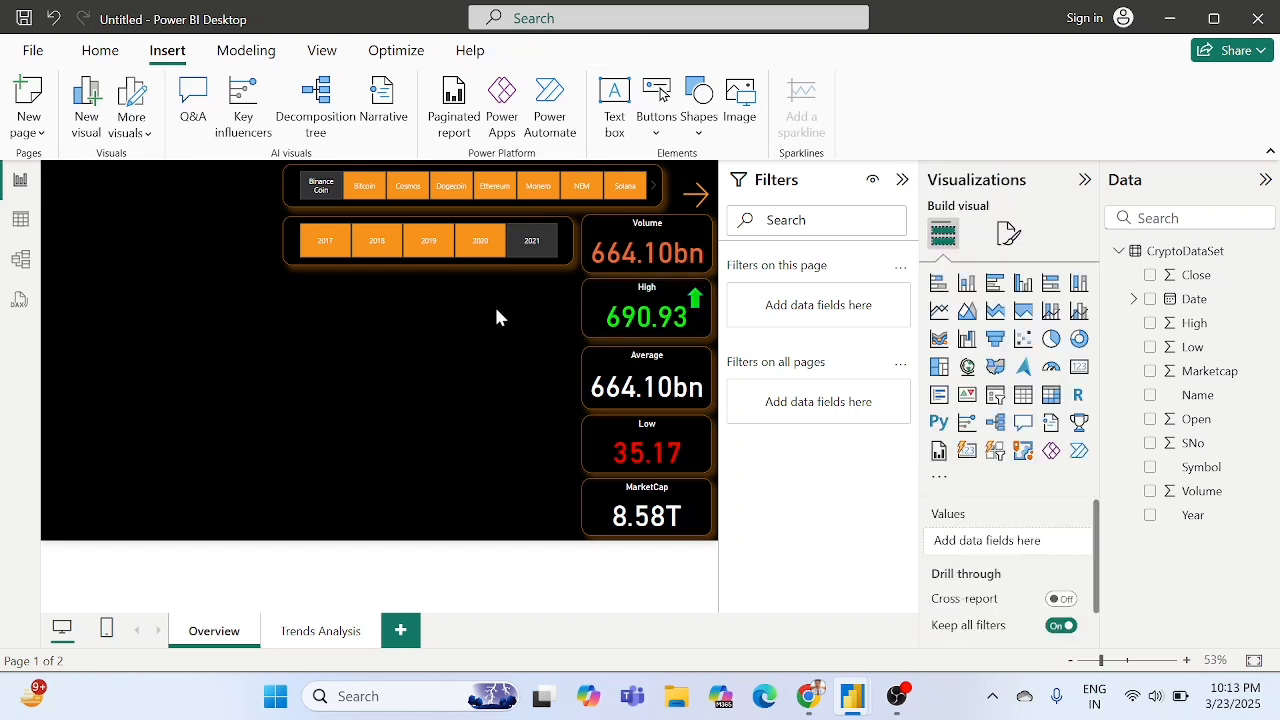
pyautogui.moveTo(694, 299); pyautogui.dragTo(694, 420)
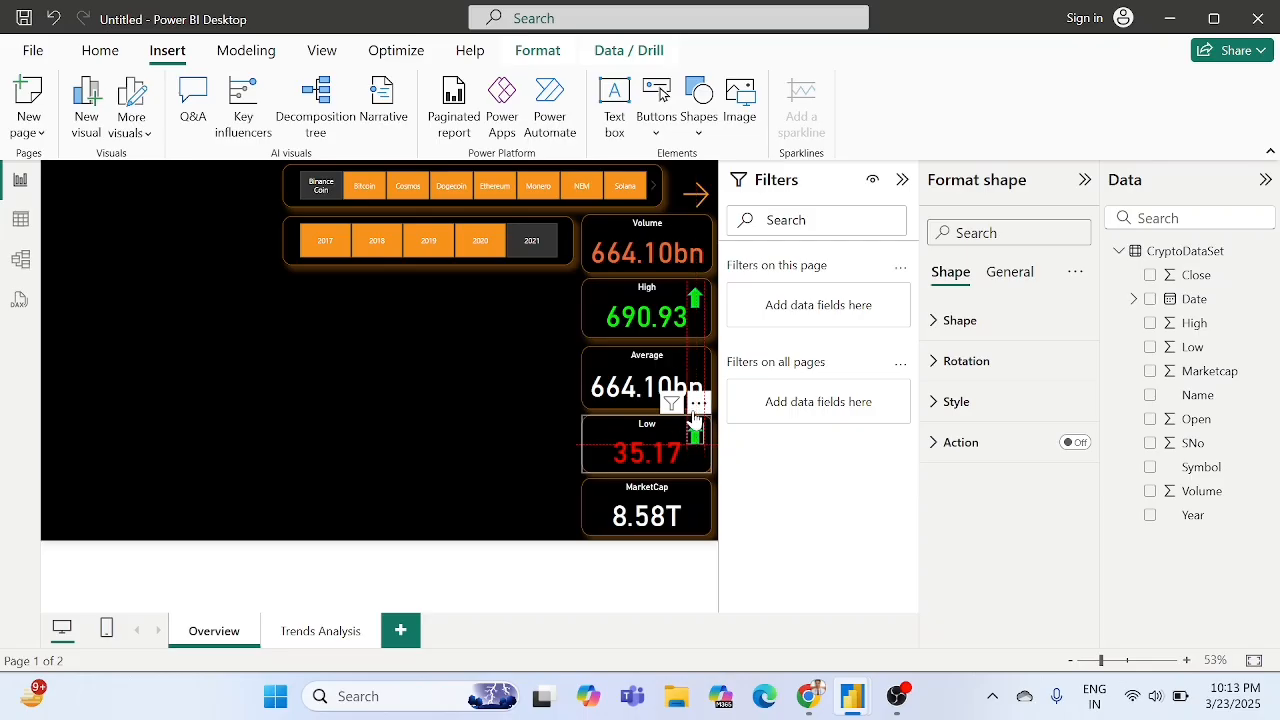
# Fill the Low card's arrow with the recent red color #F80000.
pyautogui.click(970, 400)
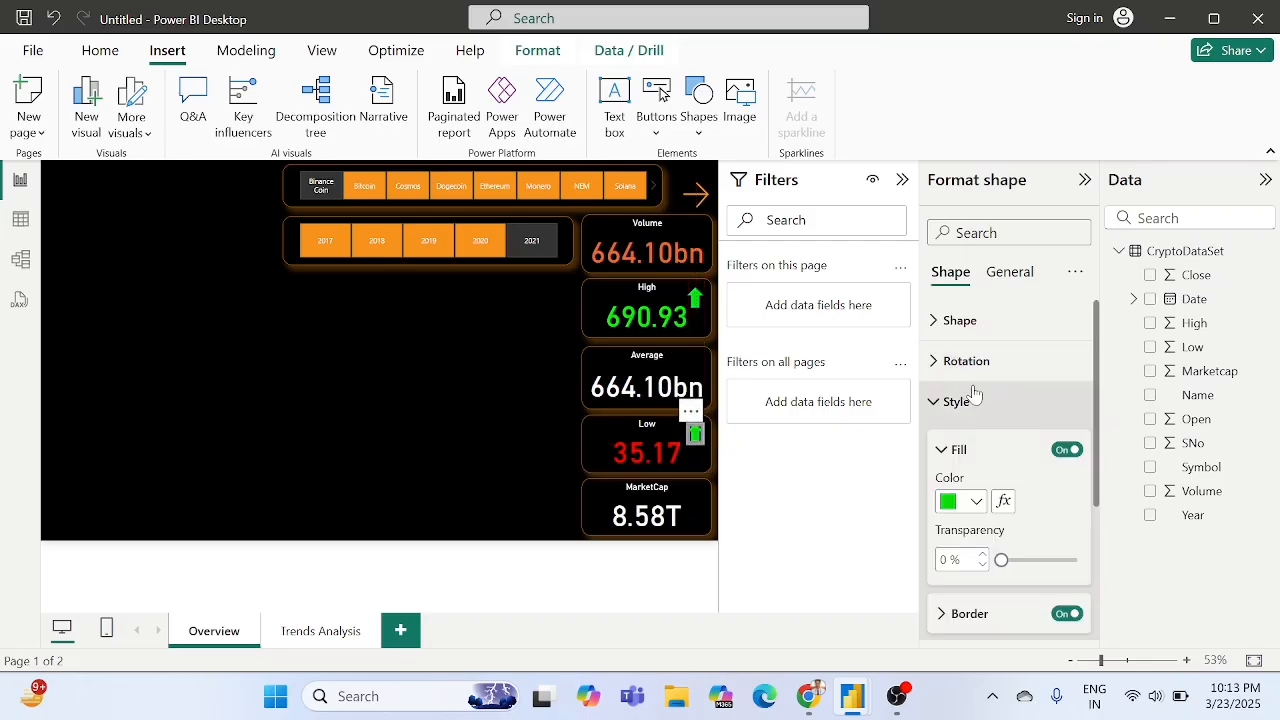
pyautogui.click(958, 502)
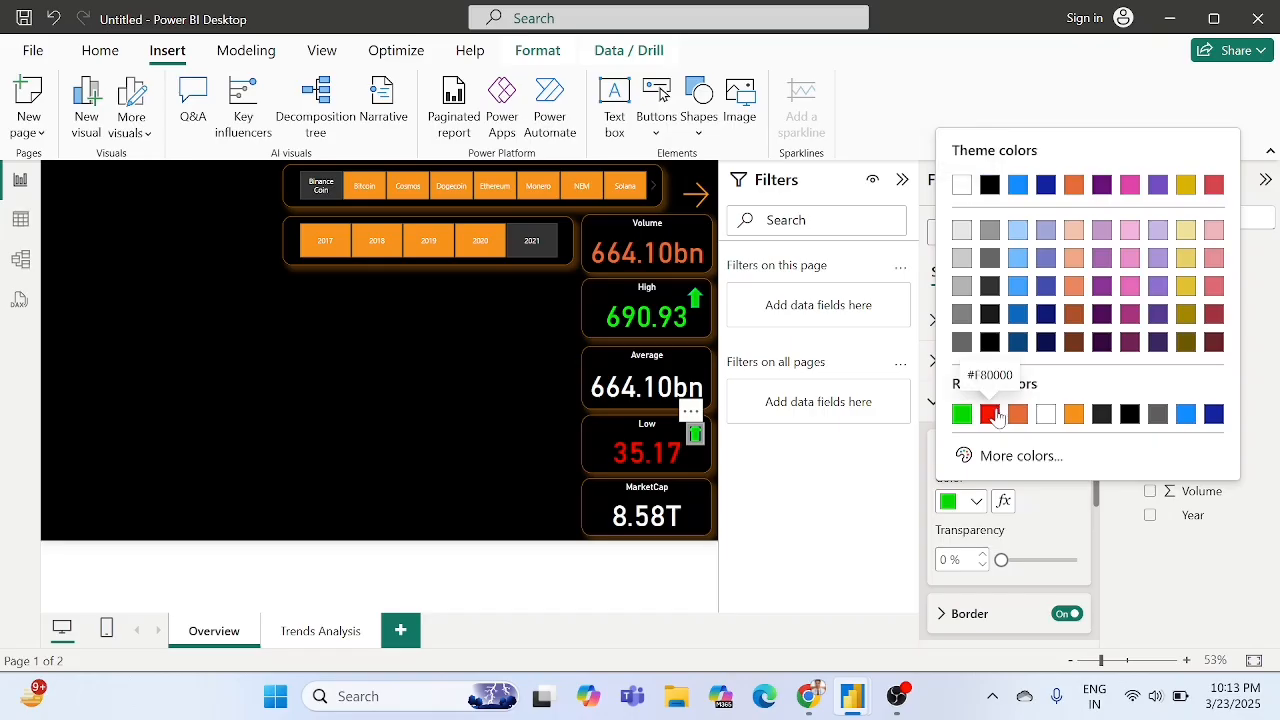
pyautogui.click(985, 414)
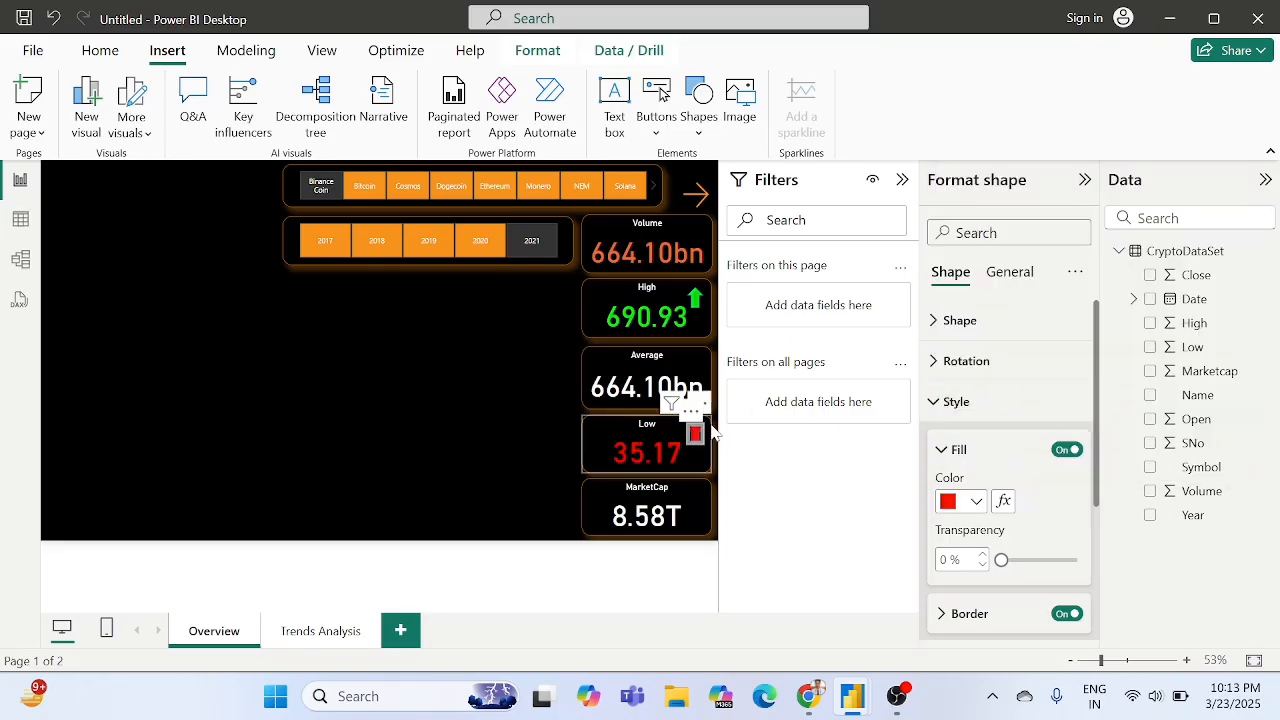
# Set the shape rotation of the Low card's red arrow to 90° so it points down.
pyautogui.click(958, 321)
pyautogui.click(958, 321)
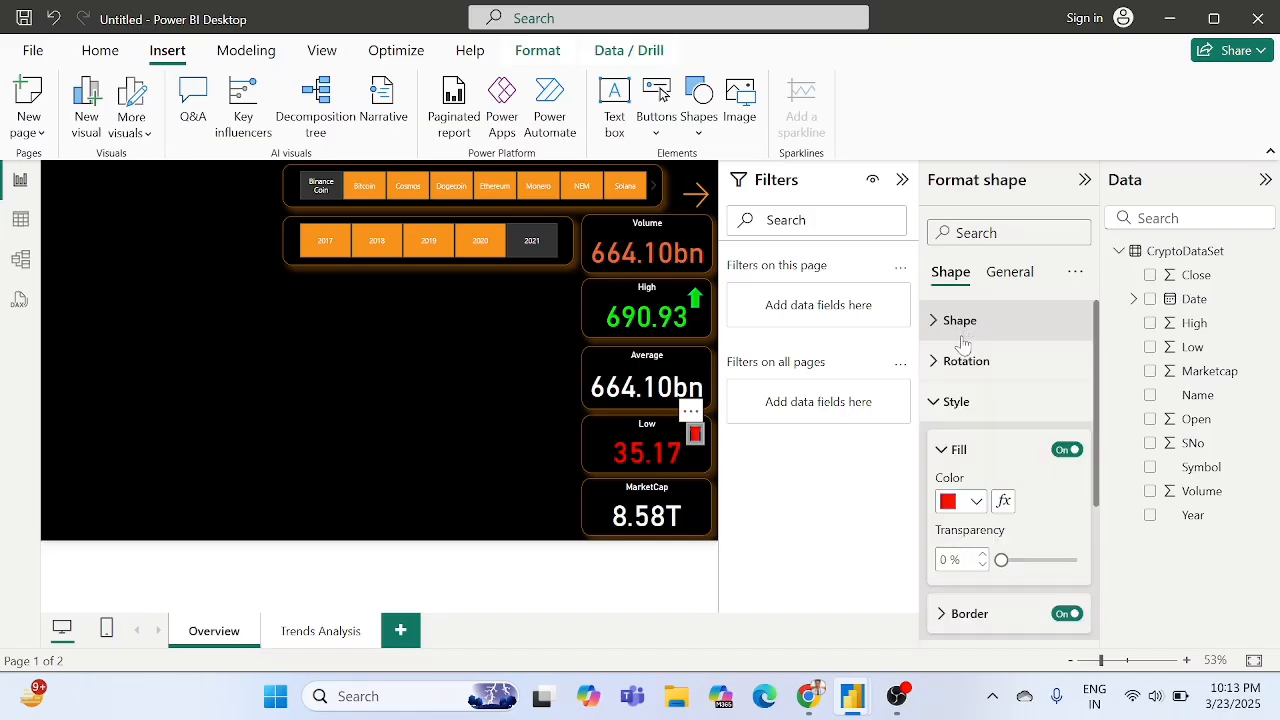
pyautogui.click(960, 360)
pyautogui.scroll(-1, 960, 370)
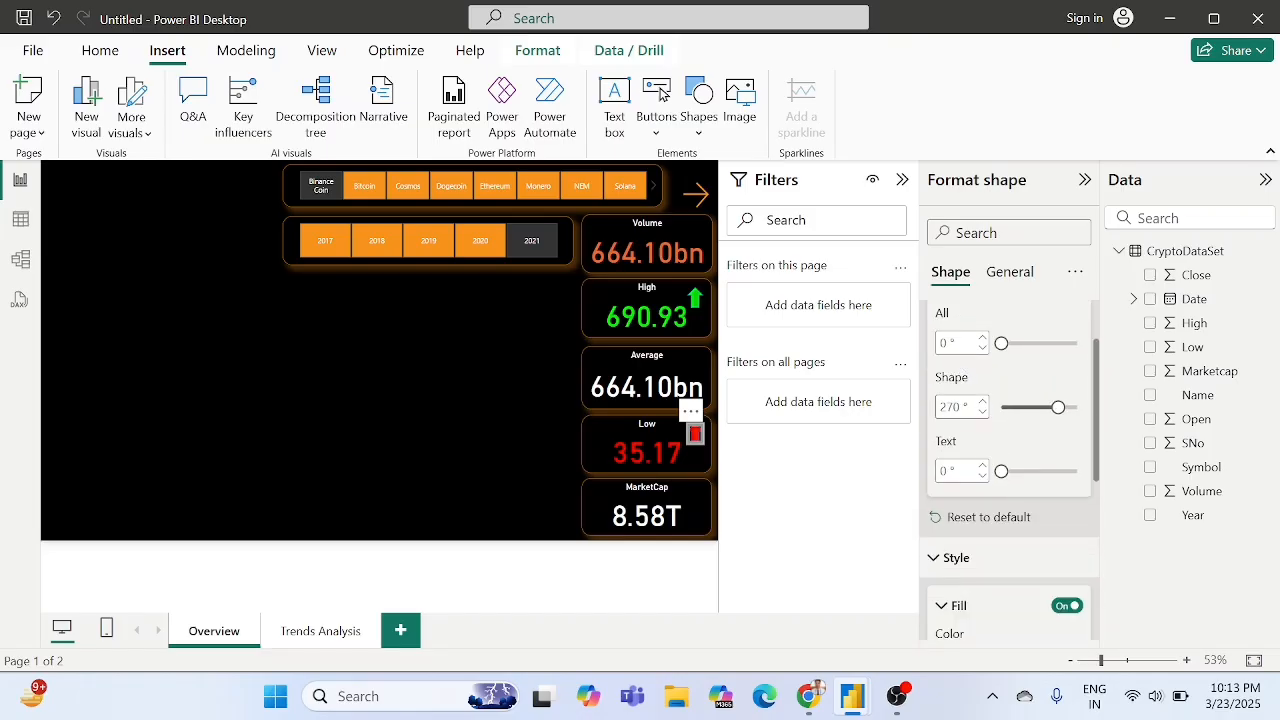
pyautogui.doubleClick(949, 407)
pyautogui.write('90')
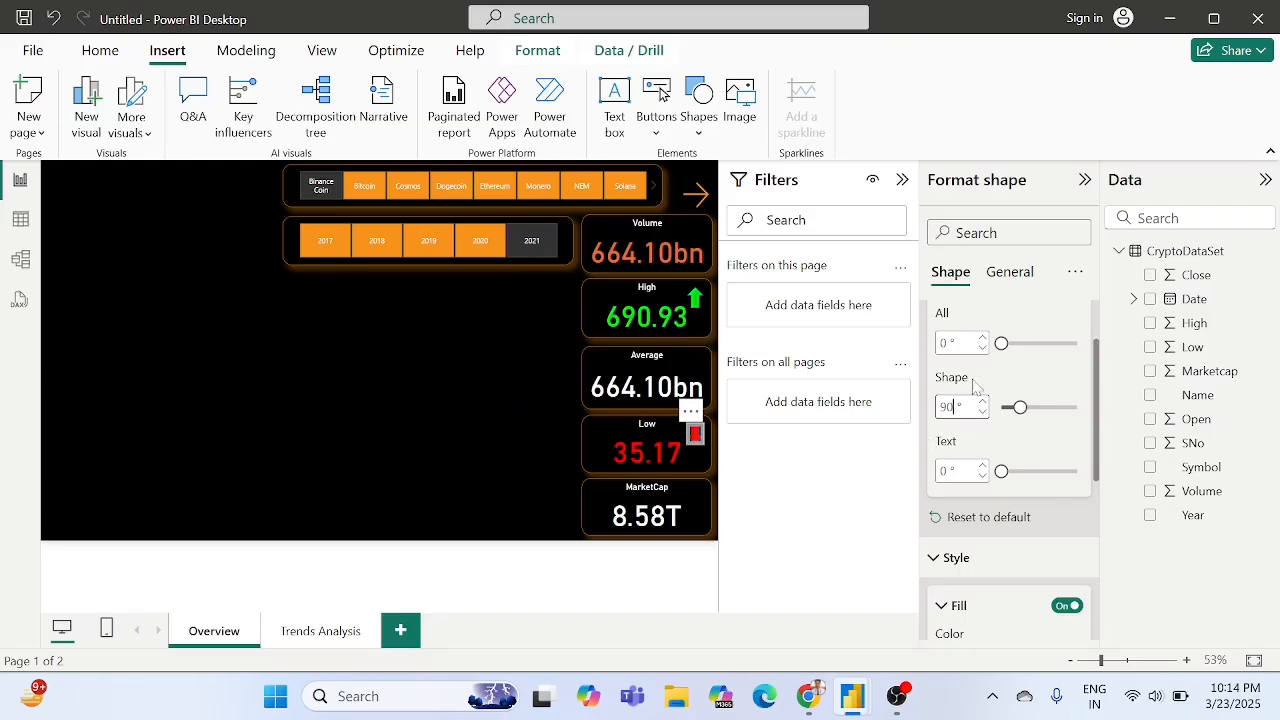
pyautogui.click(471, 405)
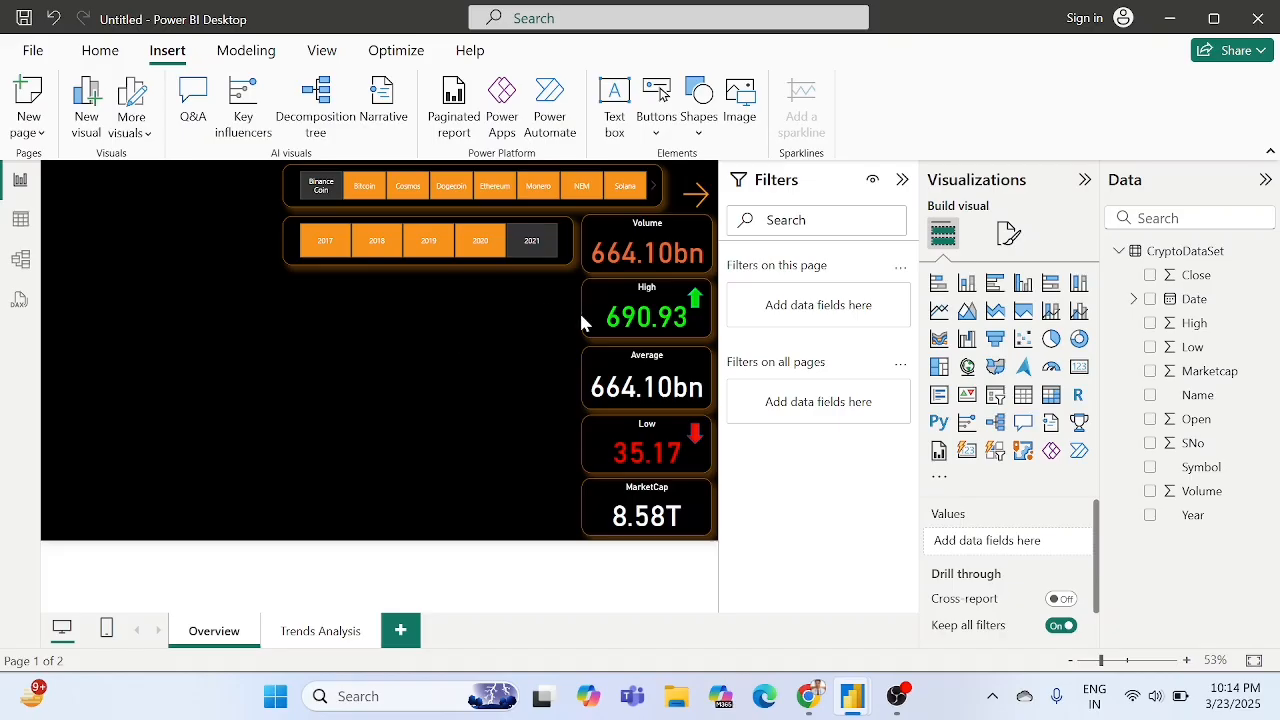
# Insert a line shape, shrink it to a short horizontal dash and place it at the Average card's upper-right corner.
pyautogui.click(692, 125)
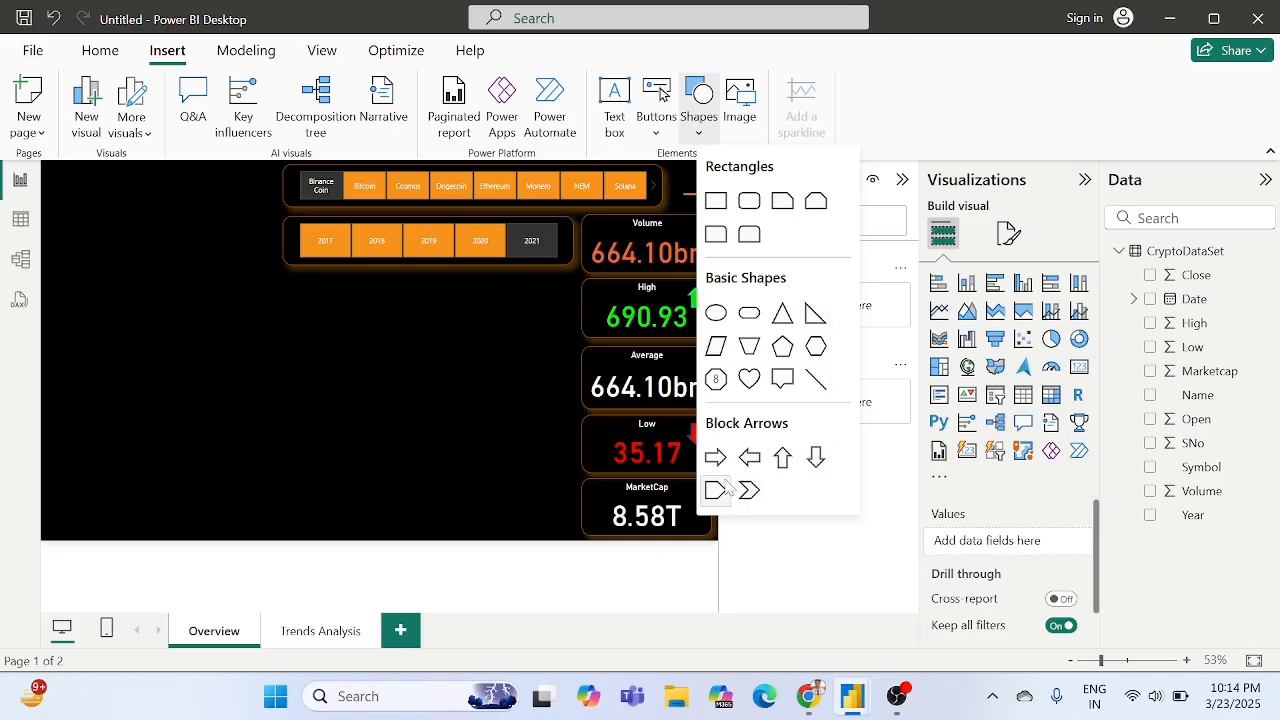
pyautogui.click(826, 395)
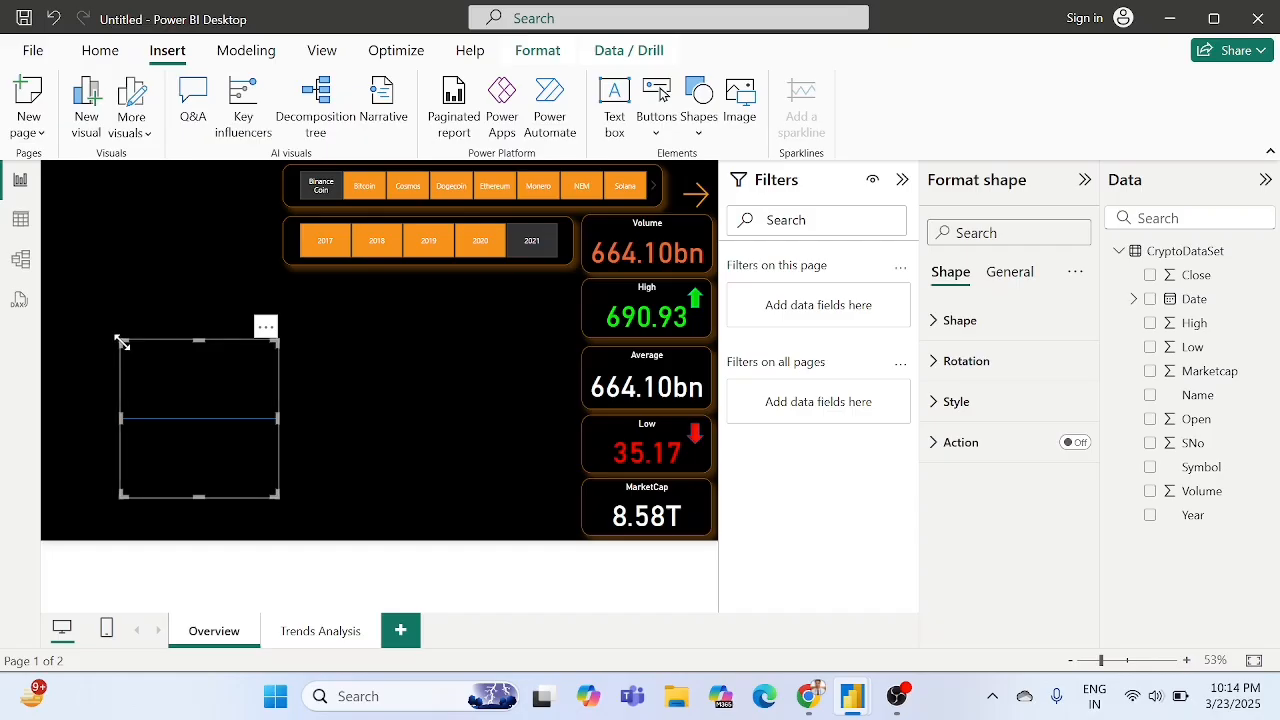
pyautogui.moveTo(123, 342); pyautogui.dragTo(132, 489)
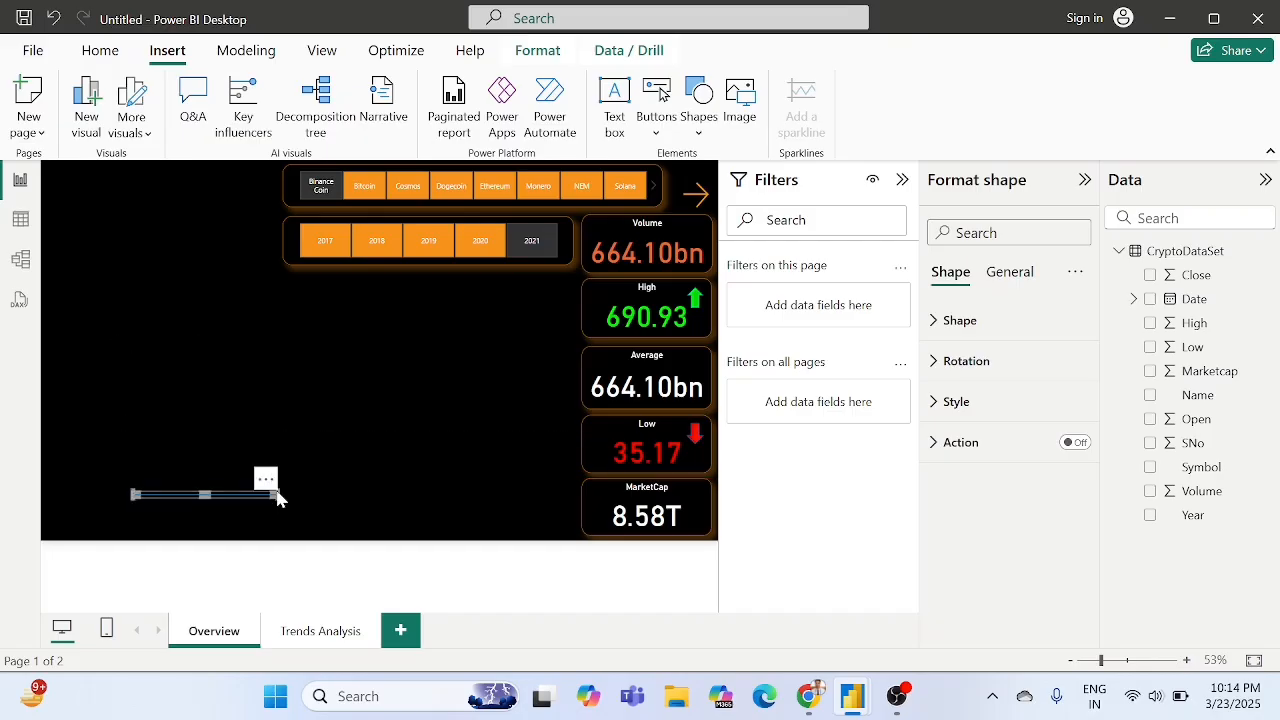
pyautogui.moveTo(277, 494); pyautogui.dragTo(694, 370)
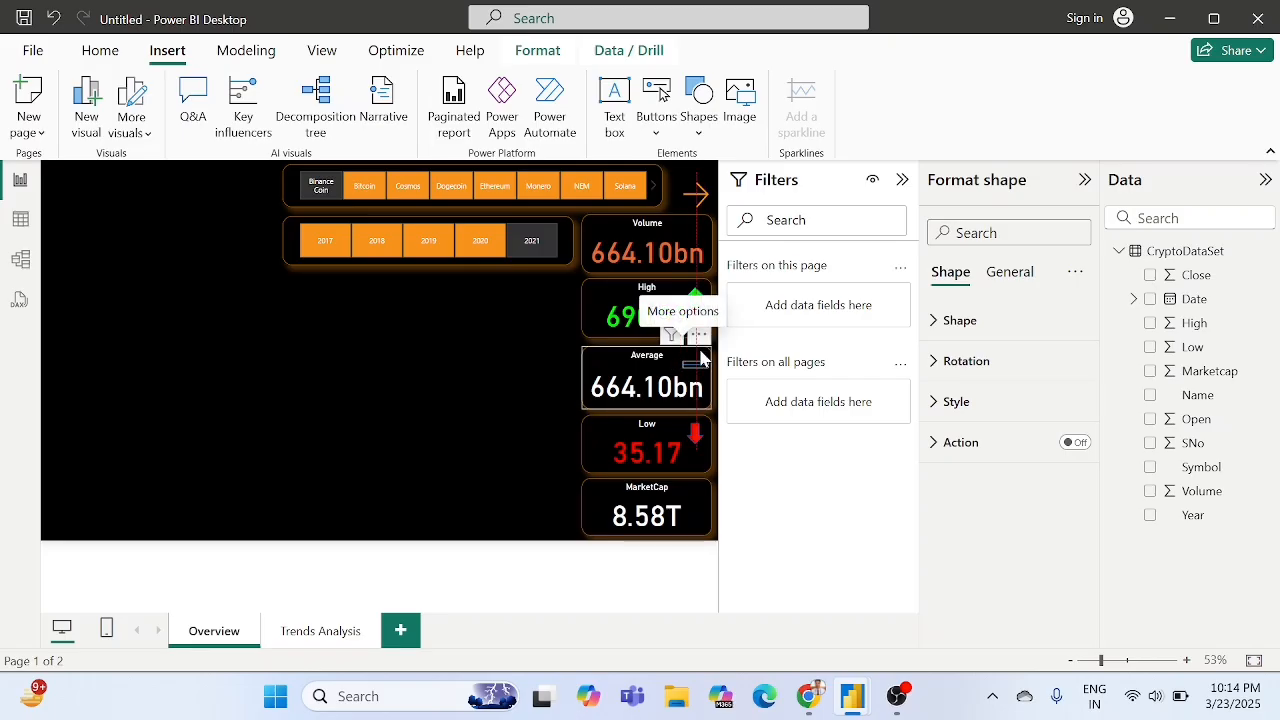
# Set the fill color of the Average card's line shape to white.
pyautogui.click(966, 403)
pyautogui.click(963, 403)
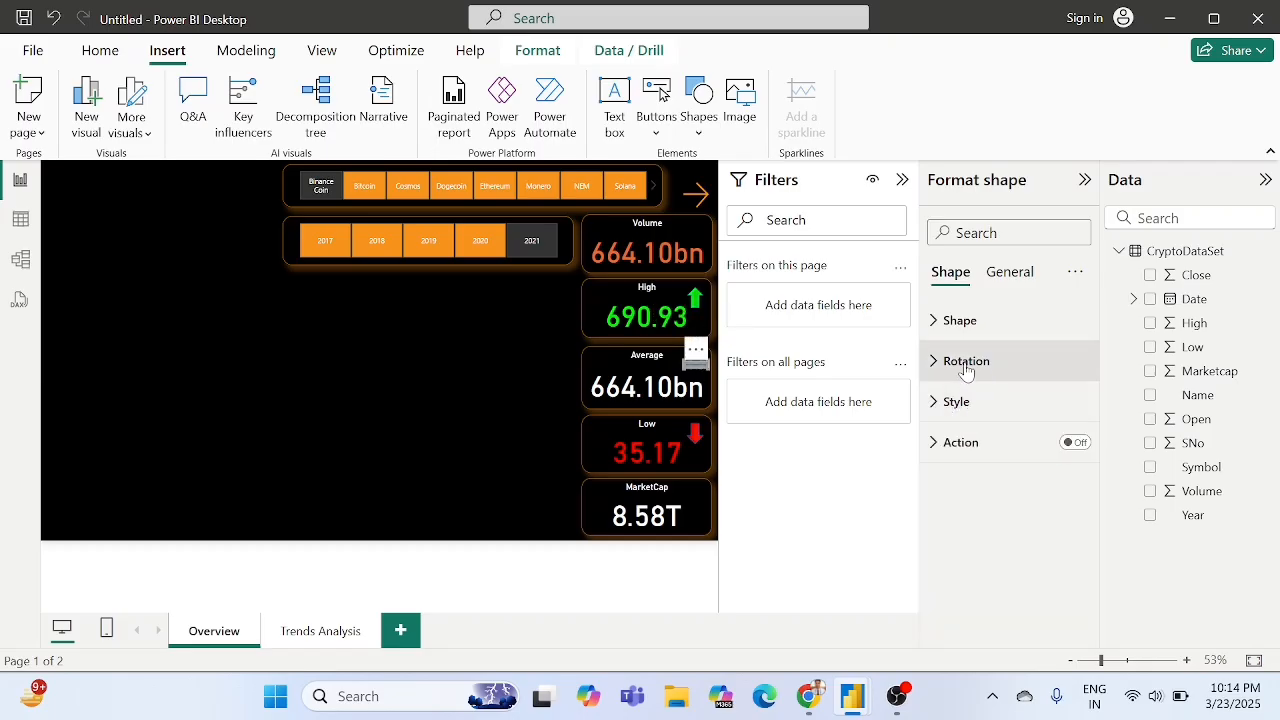
pyautogui.click(958, 404)
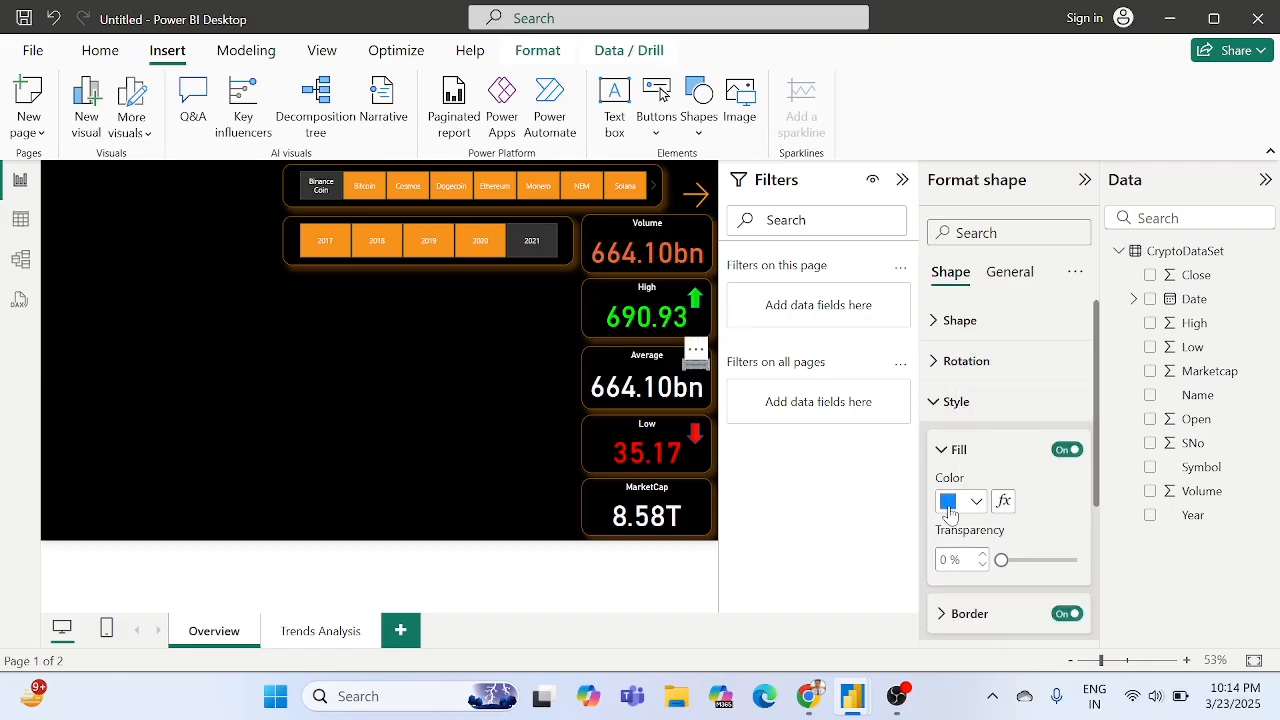
pyautogui.click(949, 512)
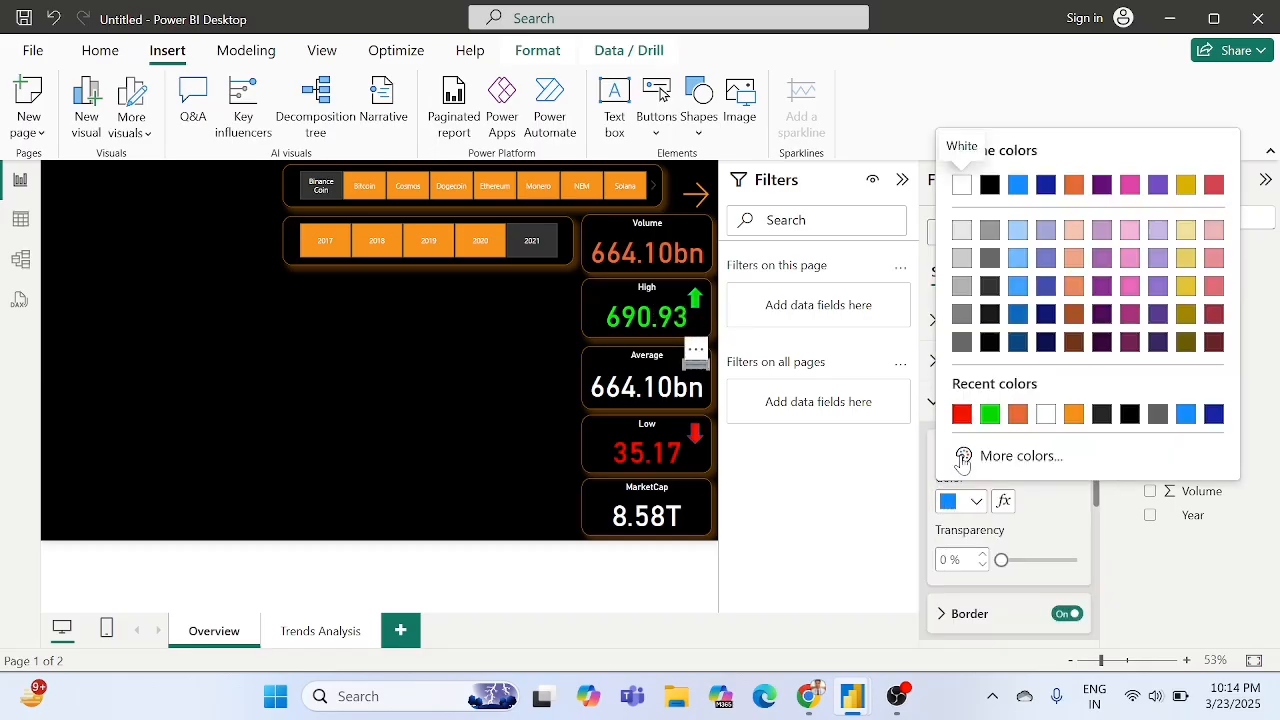
pyautogui.click(1043, 415)
pyautogui.scroll(-3, 1022, 489)
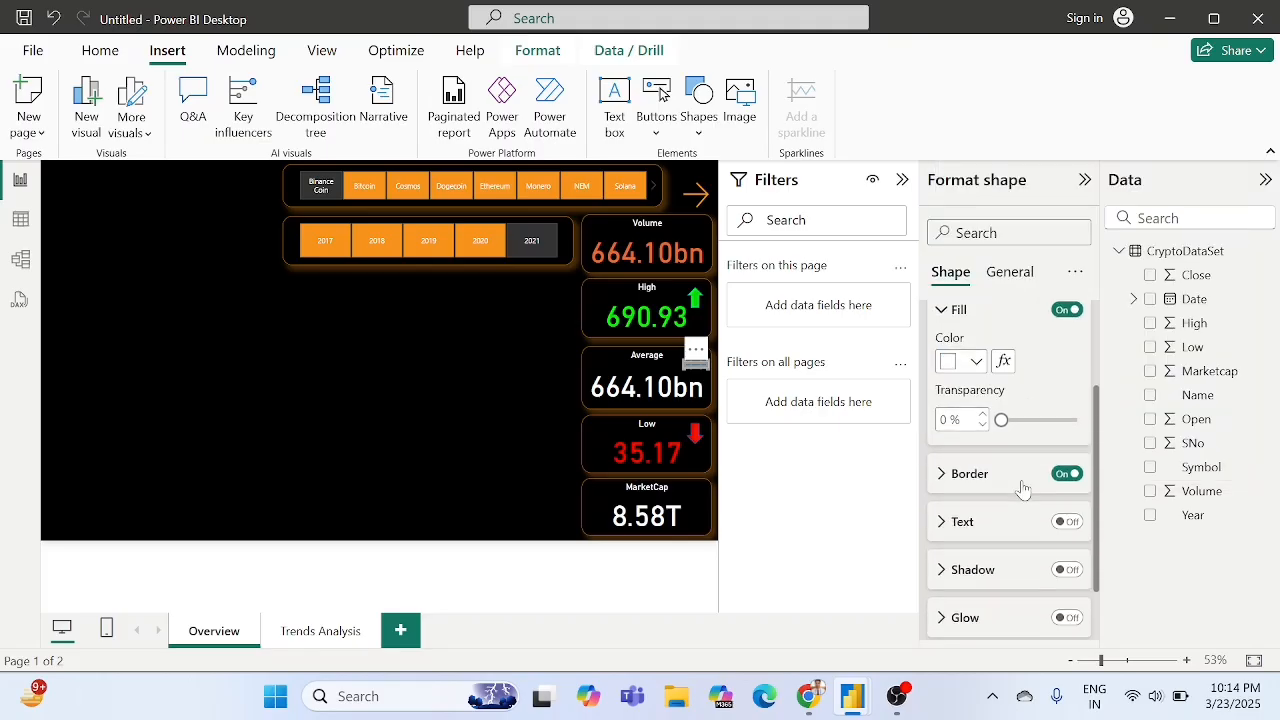
# Set the border color of the Average card's line shape to white.
pyautogui.click(983, 486)
pyautogui.scroll(-1, 965, 445)
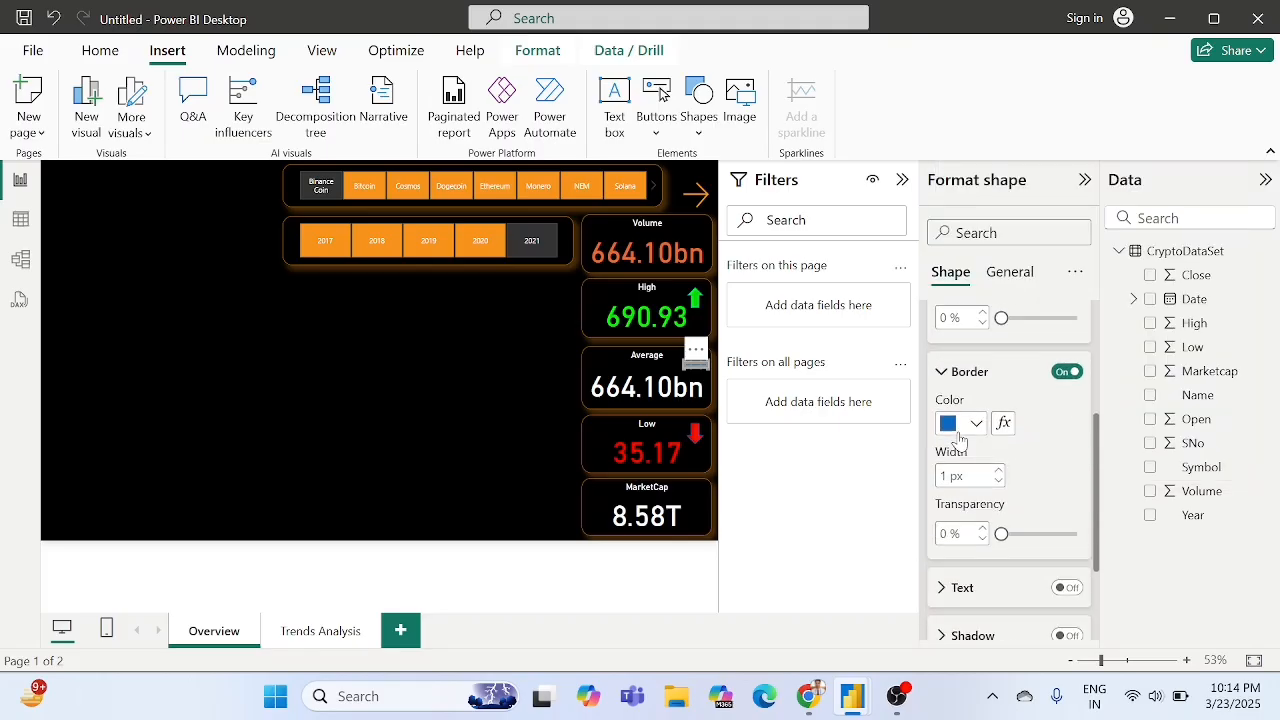
pyautogui.click(958, 426)
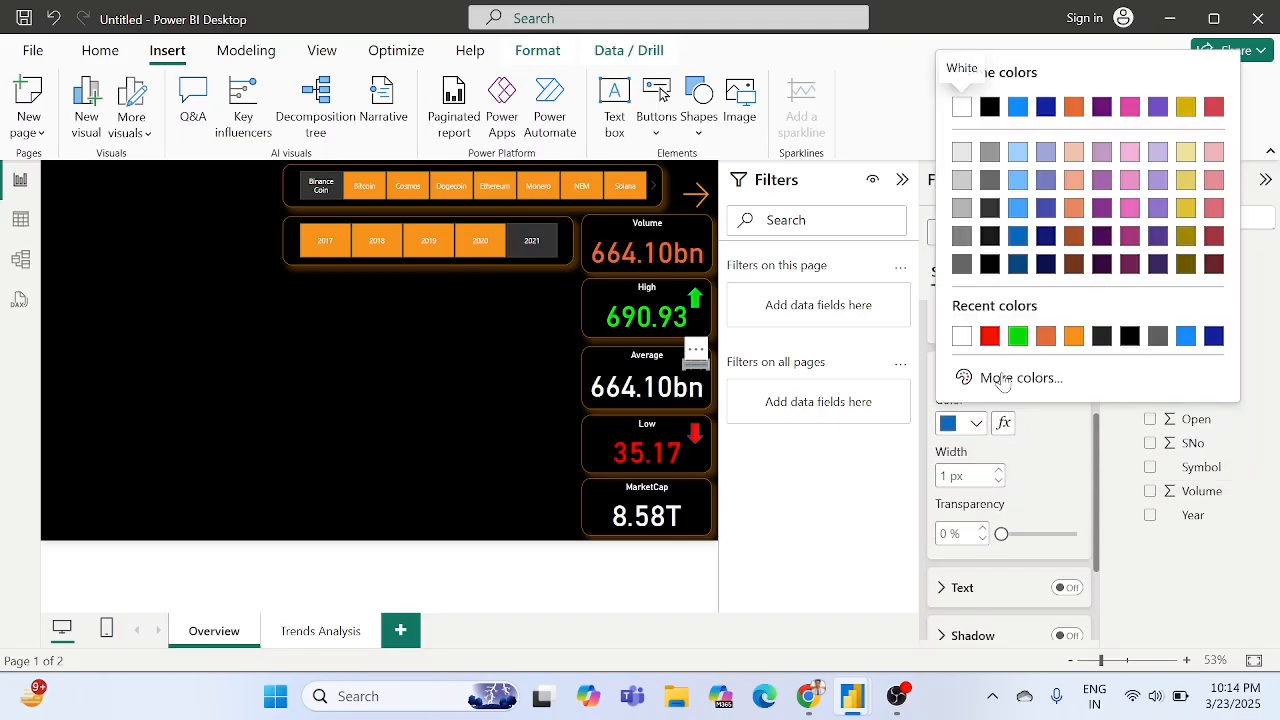
pyautogui.click(966, 333)
pyautogui.scroll(5, 968, 333)
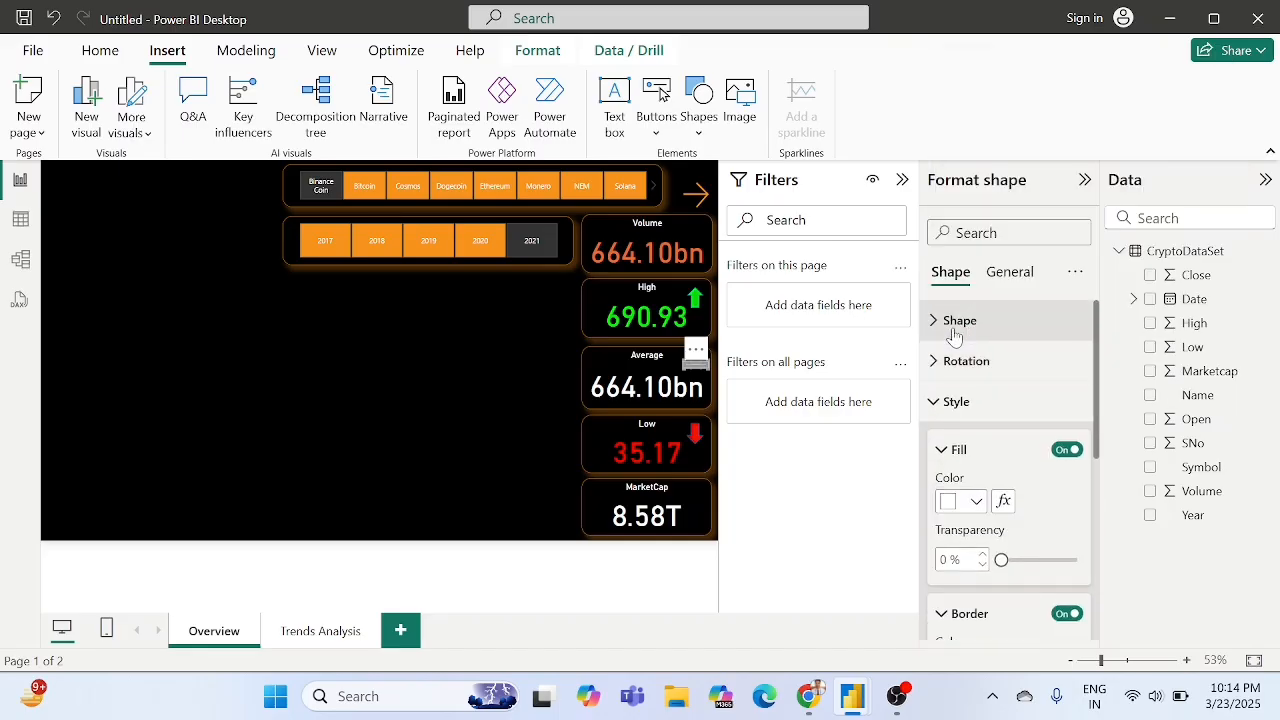
pyautogui.click(959, 322)
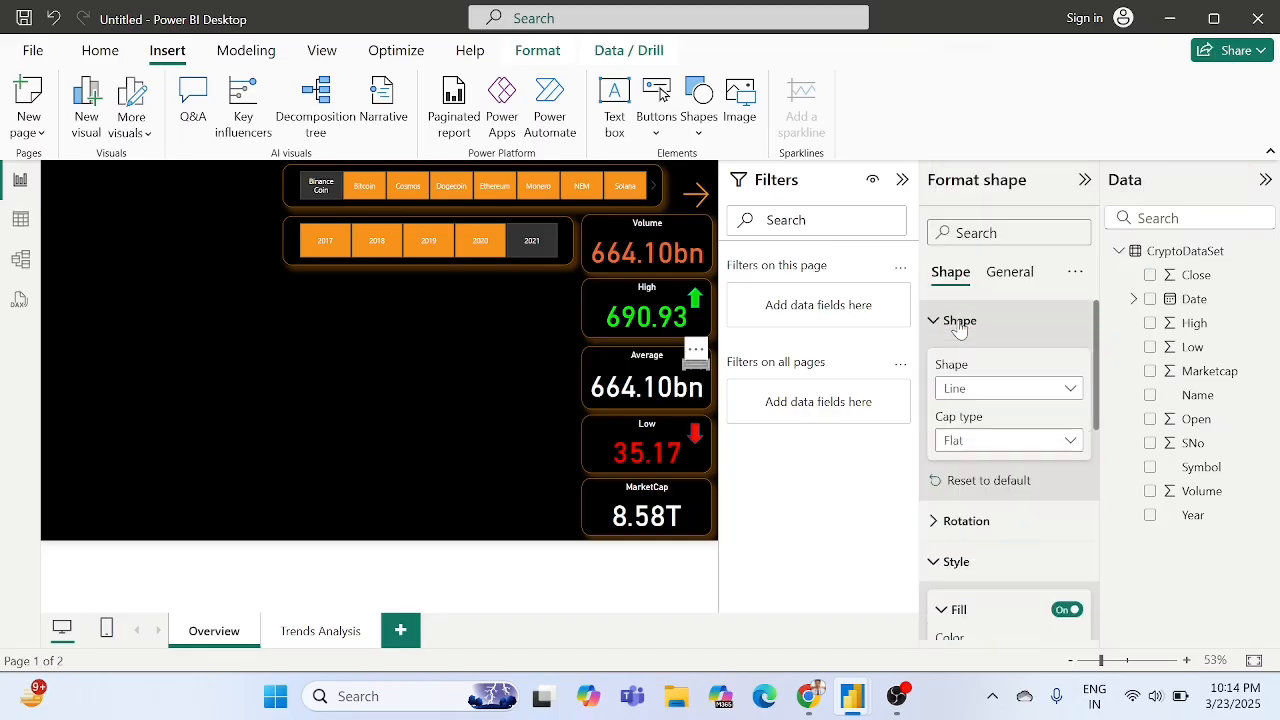
pyautogui.click(976, 448)
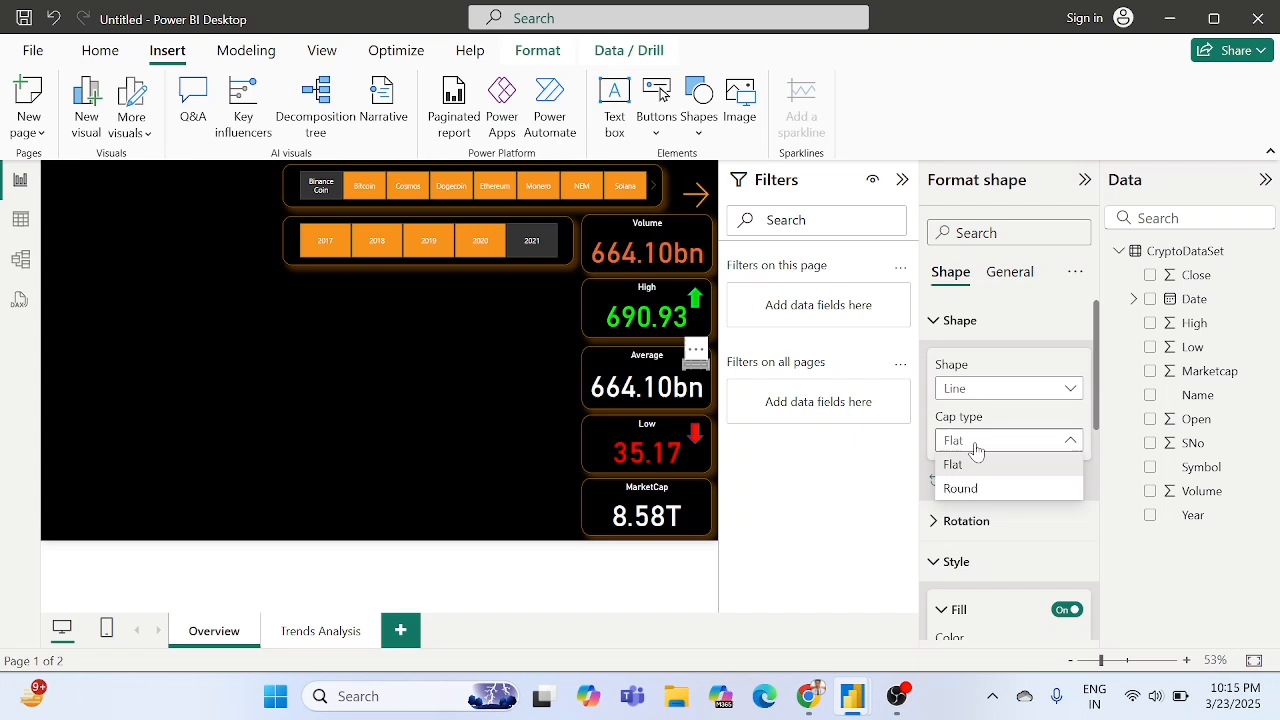
pyautogui.click(971, 390)
pyautogui.click(971, 390)
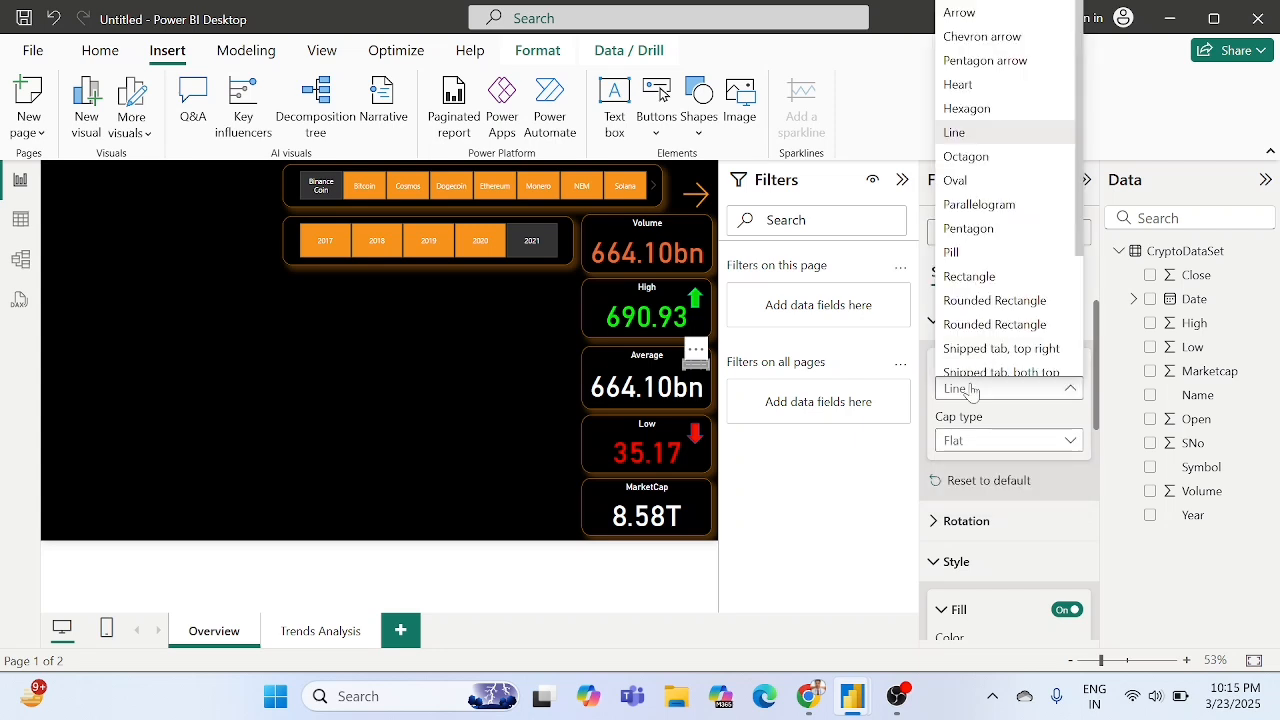
pyautogui.scroll(-4, 998, 195)
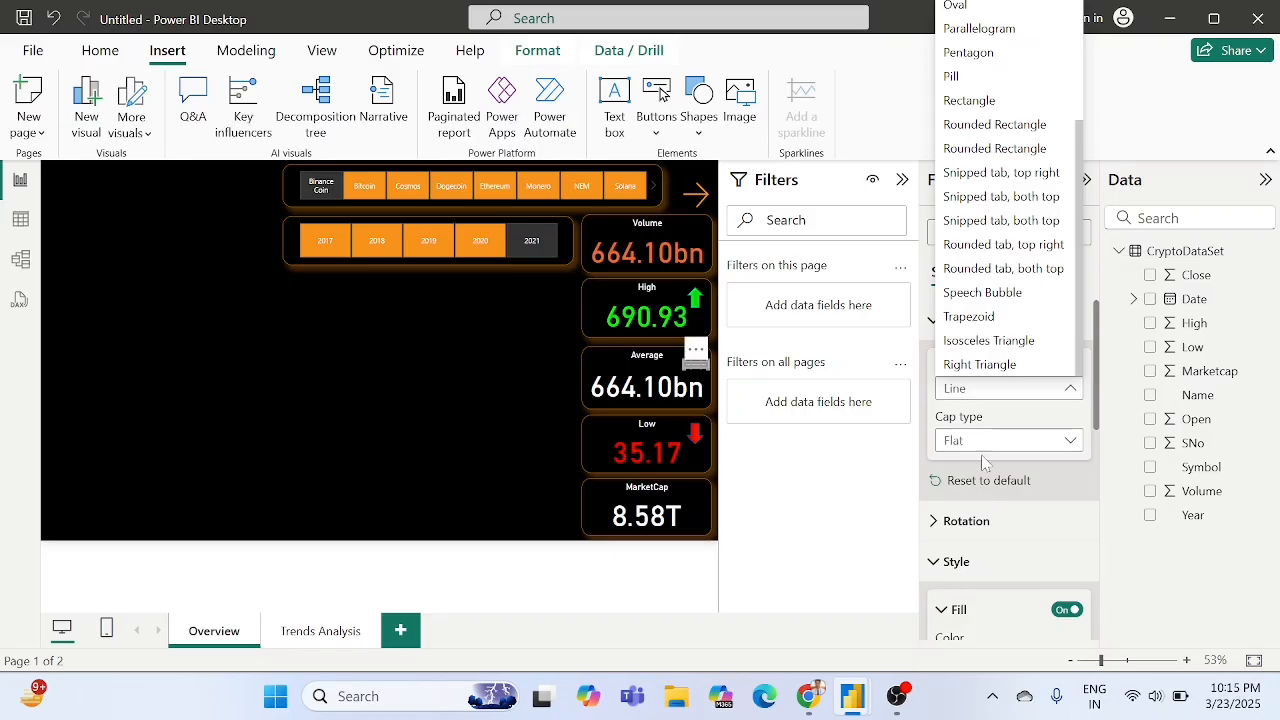
pyautogui.click(972, 390)
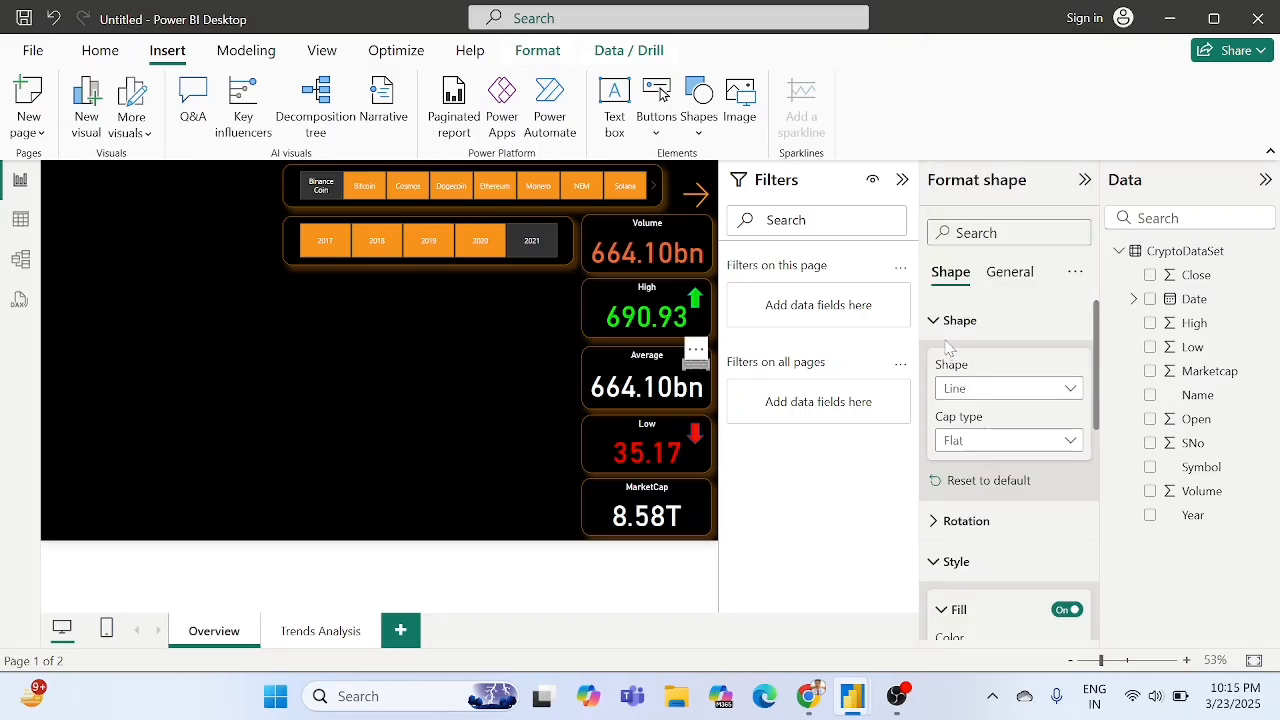
# Set the border width of the Average card's line shape to 15 px.
pyautogui.scroll(-3, 975, 452)
pyautogui.scroll(-3, 977, 453)
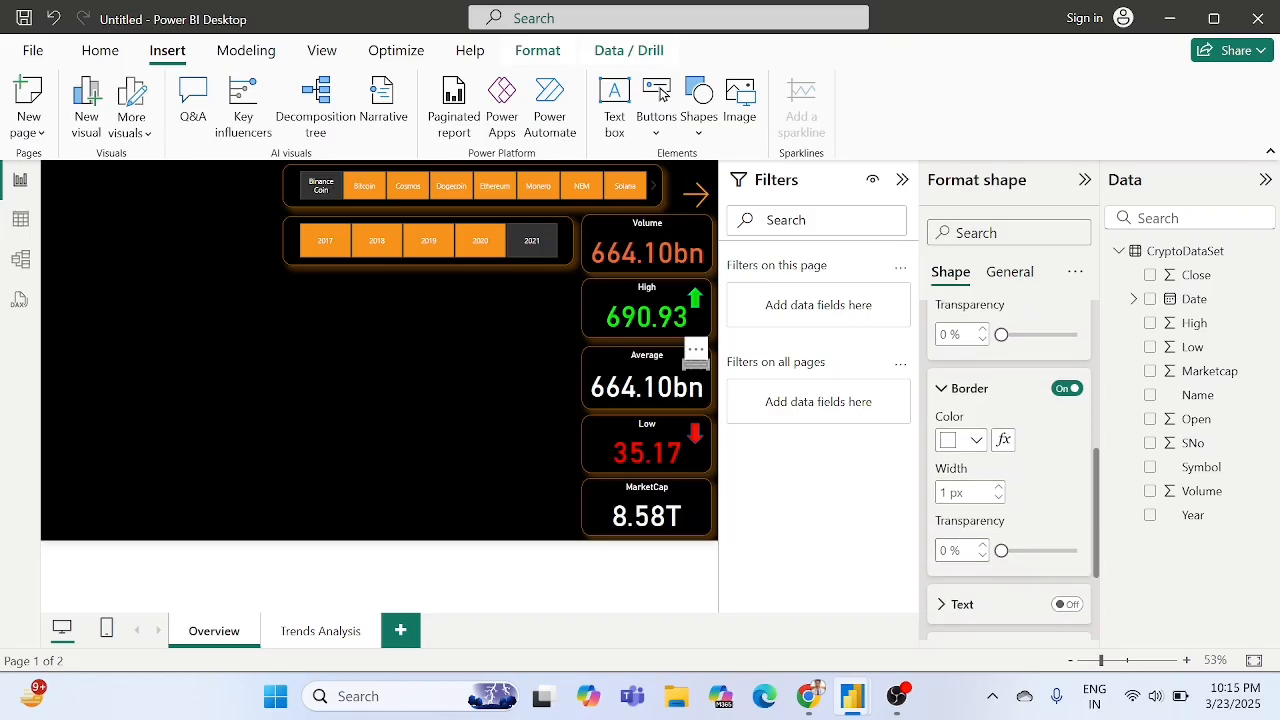
pyautogui.scroll(-1, 939, 498)
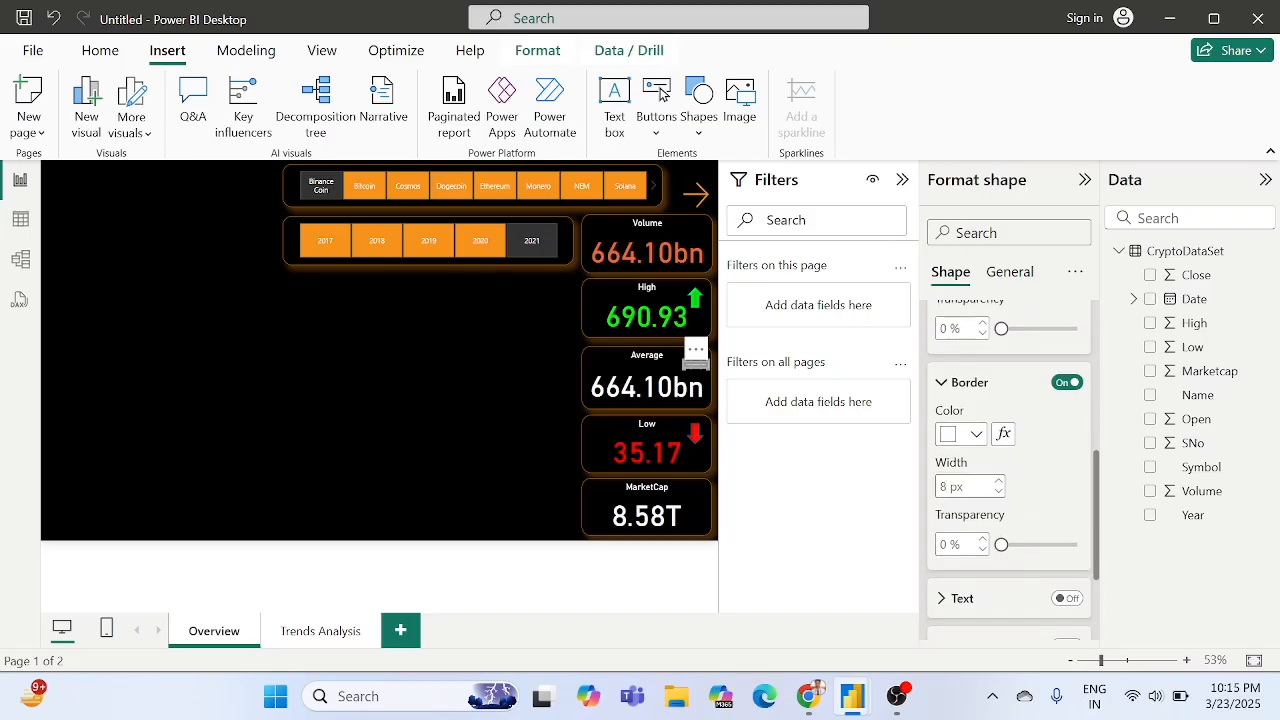
pyautogui.doubleClick(944, 486)
pyautogui.write('15')
pyautogui.click(491, 368)
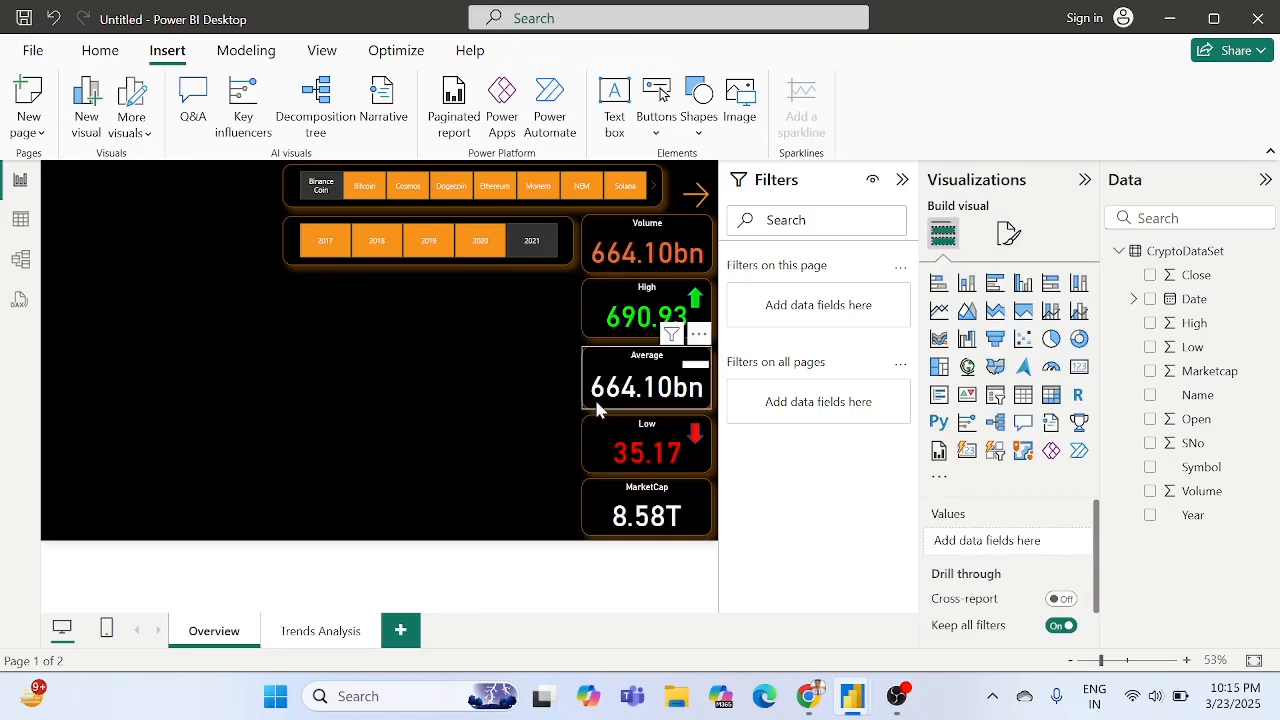
# Set the border width of the Average card's line shape to 12 px and nudge the line slightly to the left.
pyautogui.click(688, 370)
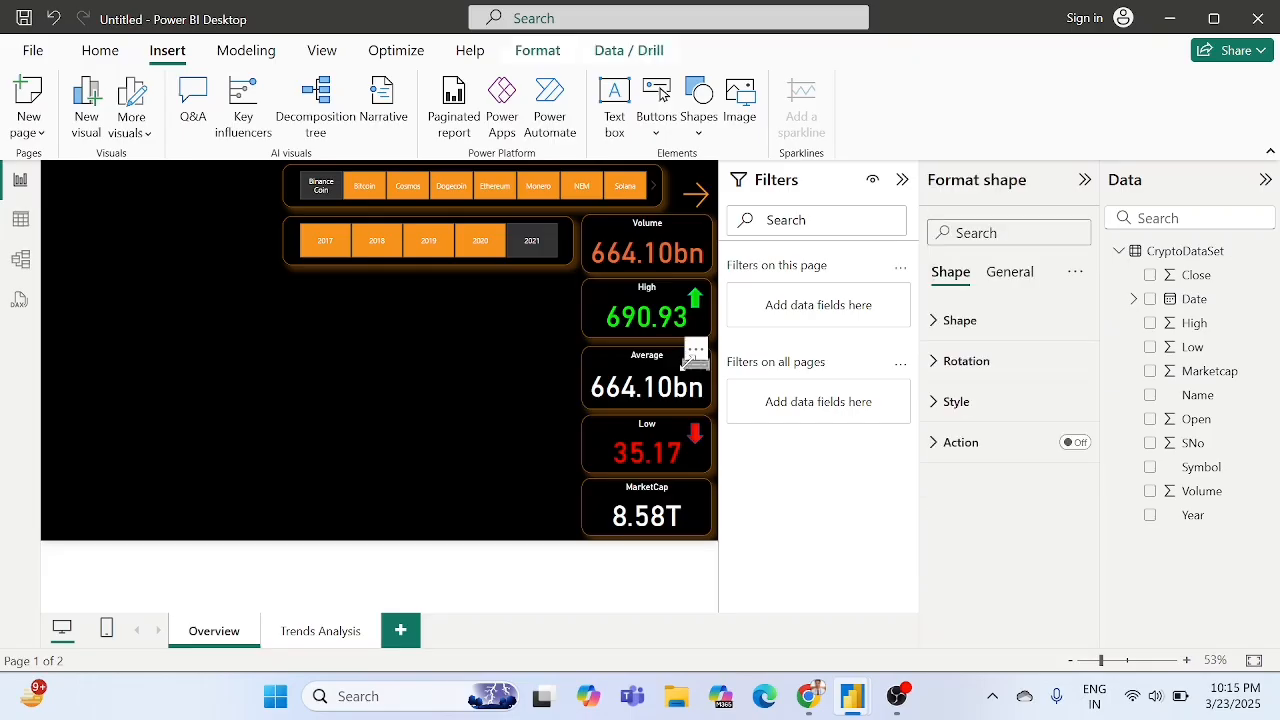
pyautogui.click(953, 402)
pyautogui.scroll(-3, 985, 466)
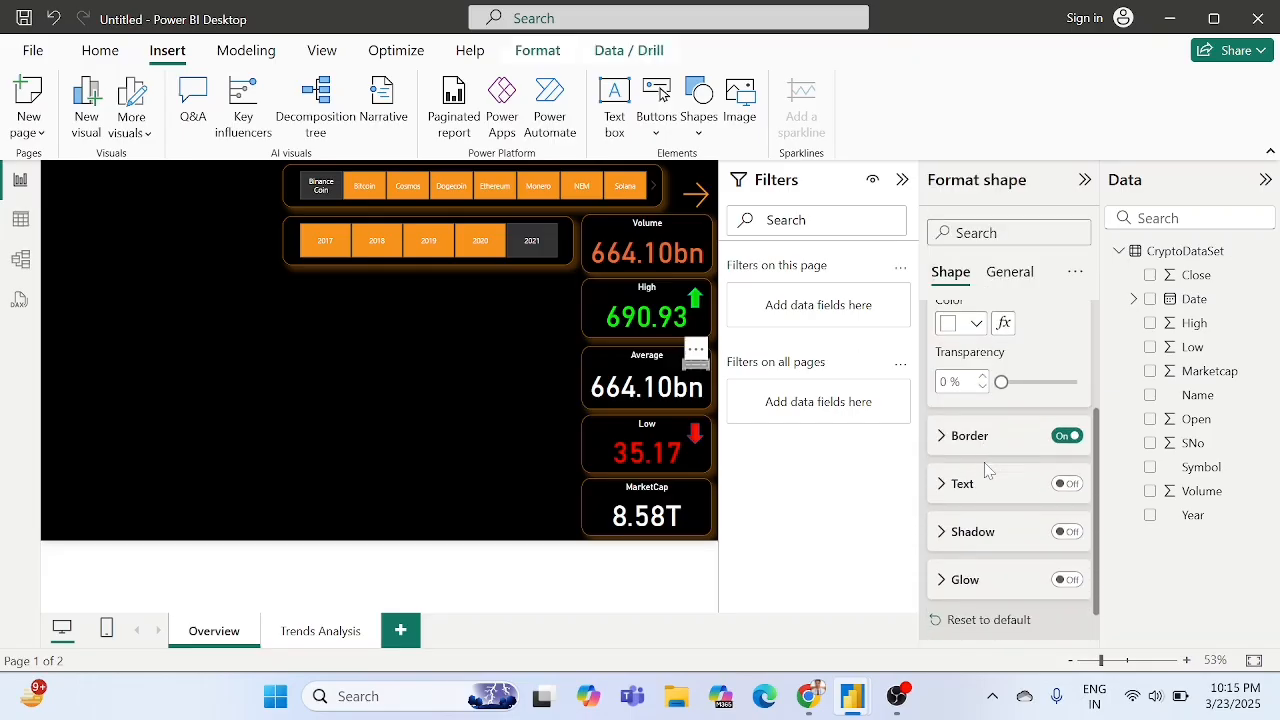
pyautogui.click(968, 440)
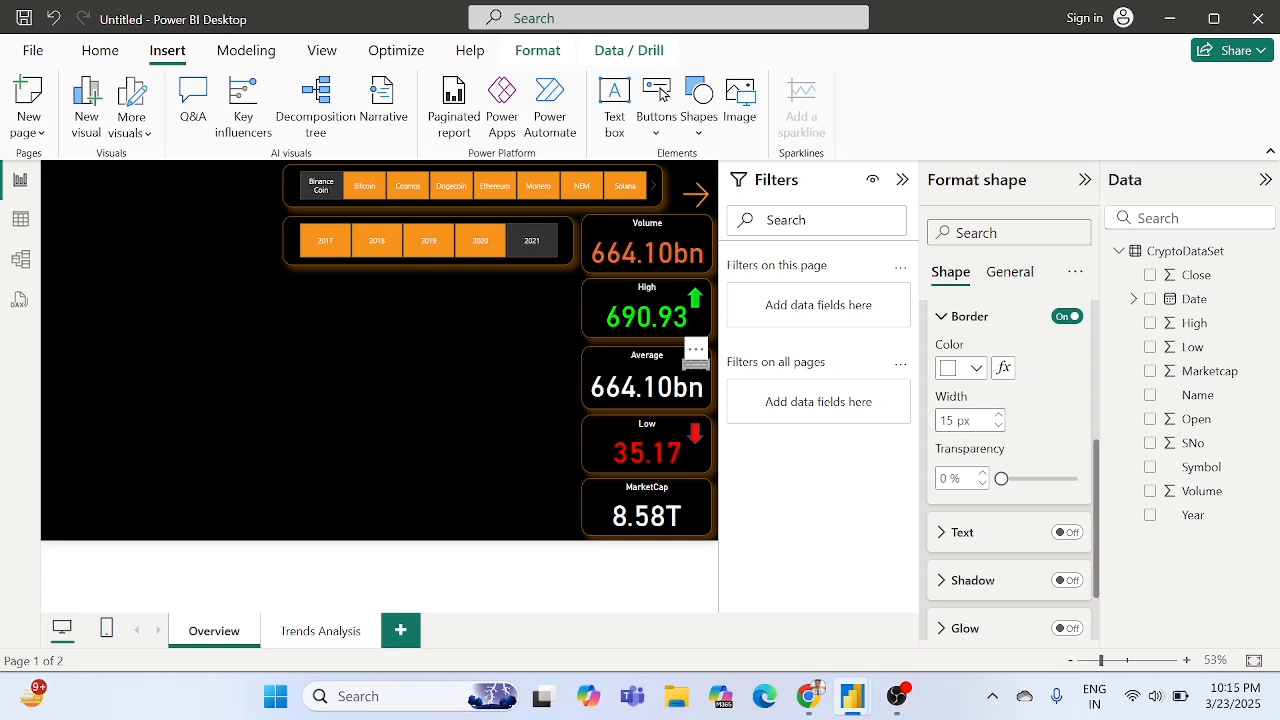
pyautogui.doubleClick(947, 420)
pyautogui.write('12')
pyautogui.press('Return')
pyautogui.click(530, 357)
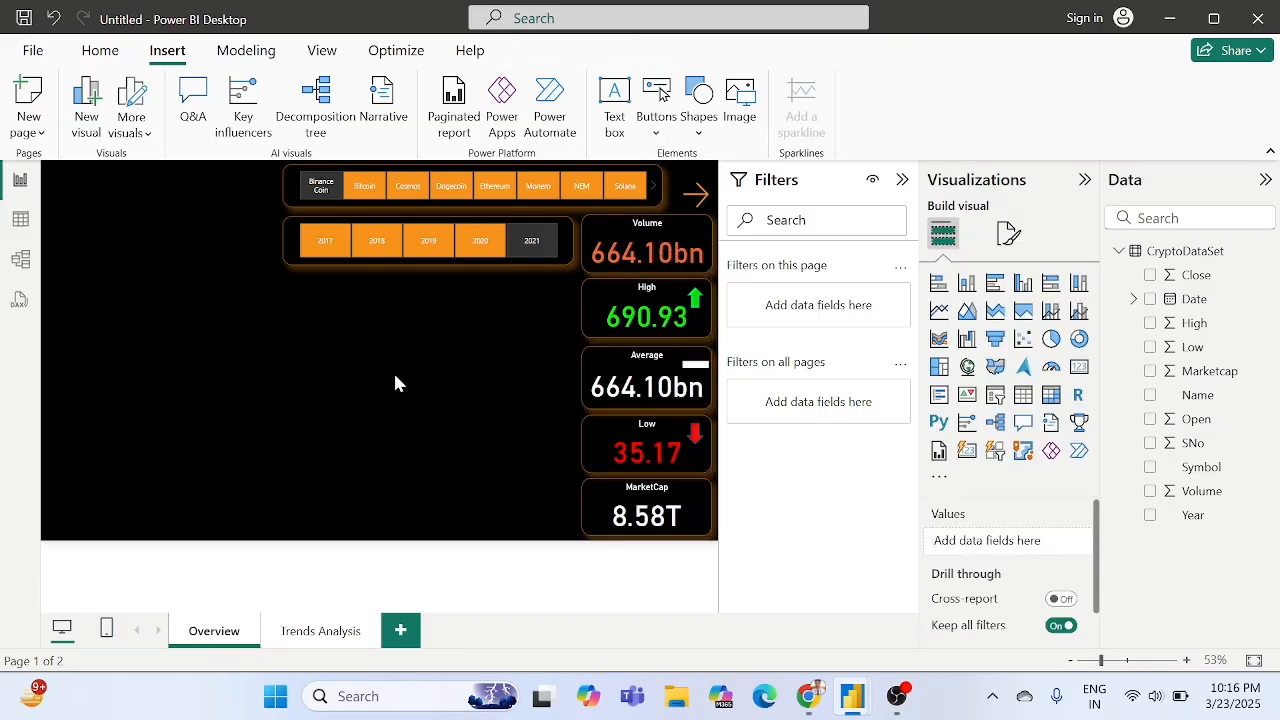
pyautogui.click(699, 370)
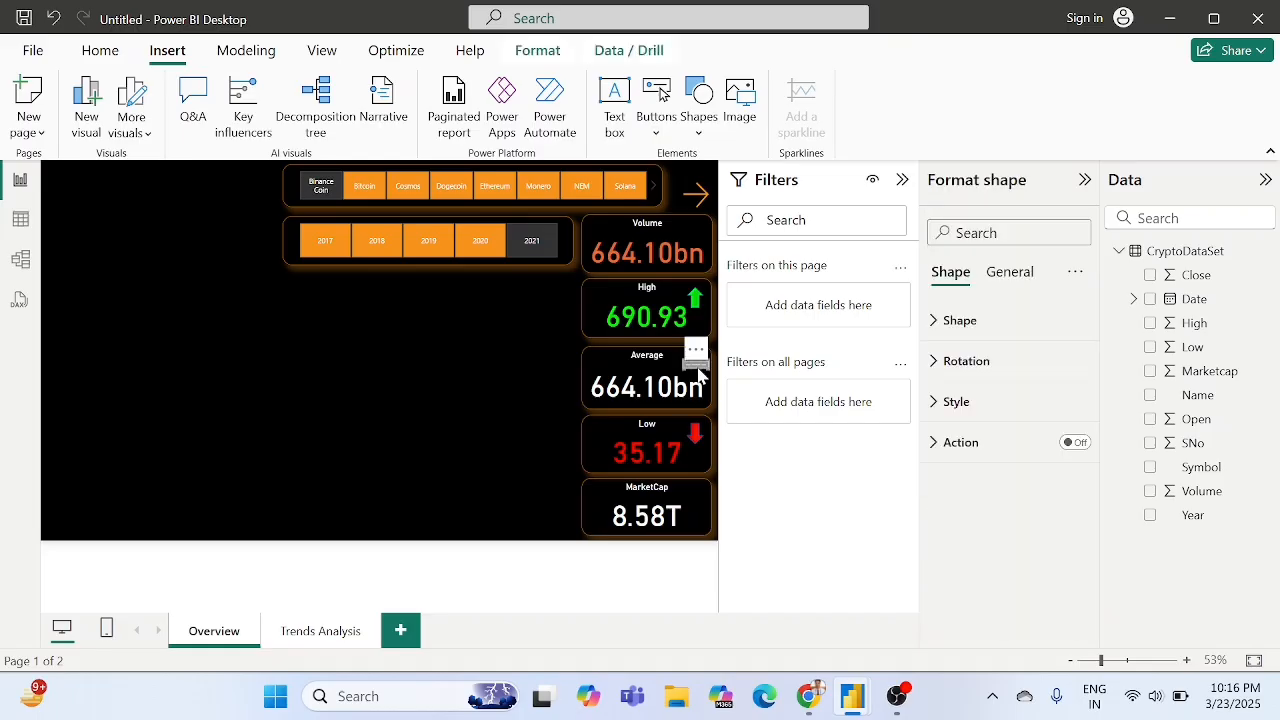
pyautogui.click(470, 319)
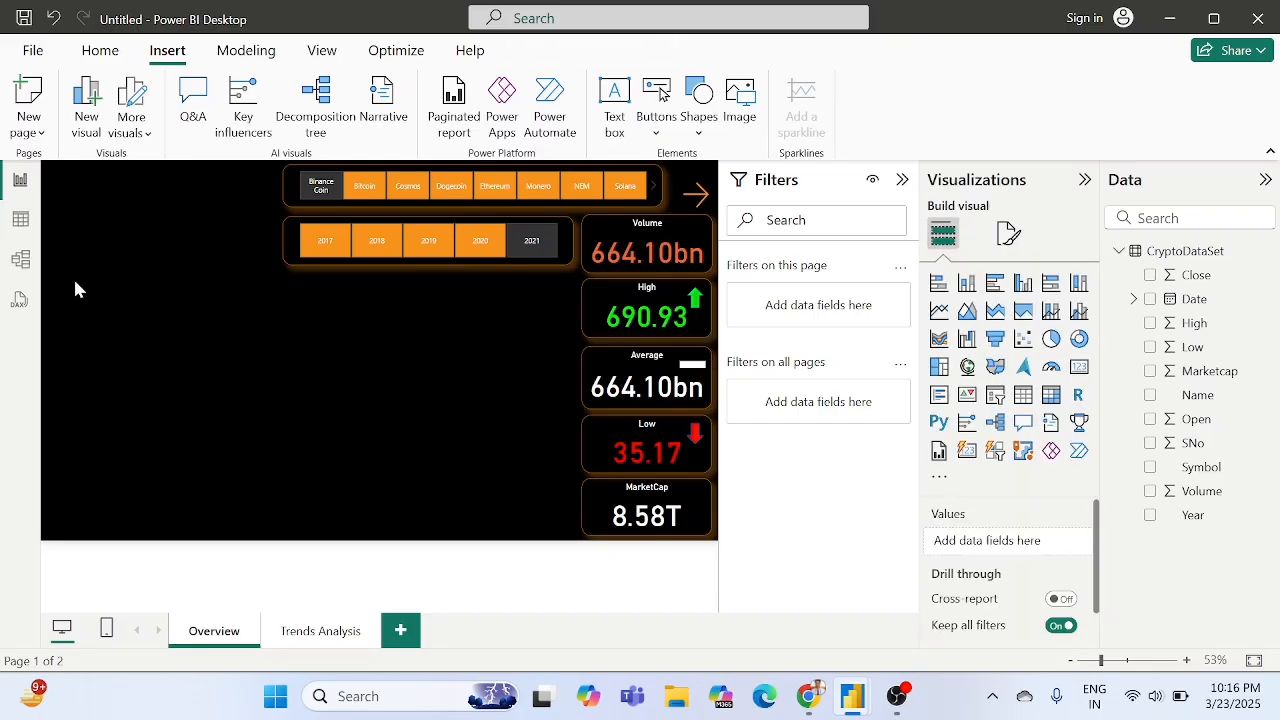
# Show the CryptoDataSet records in the table view and set the High column's format to Currency.
pyautogui.click(21, 219)
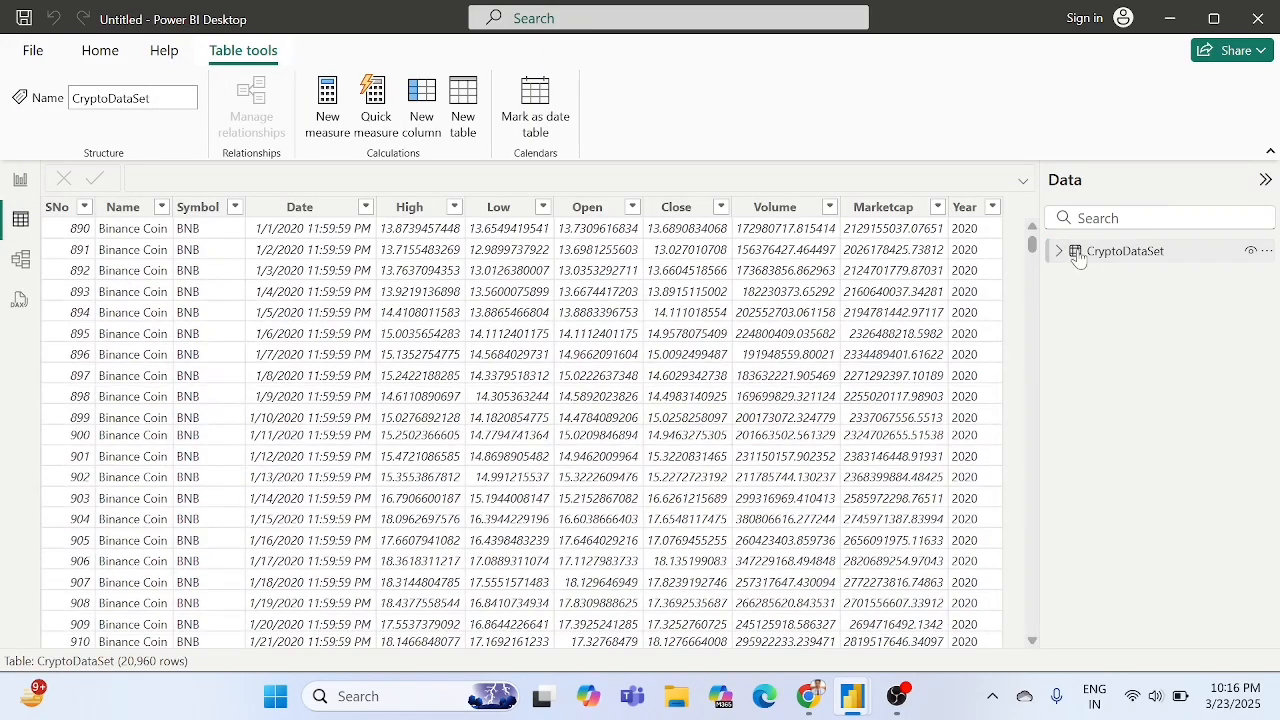
pyautogui.click(1110, 254)
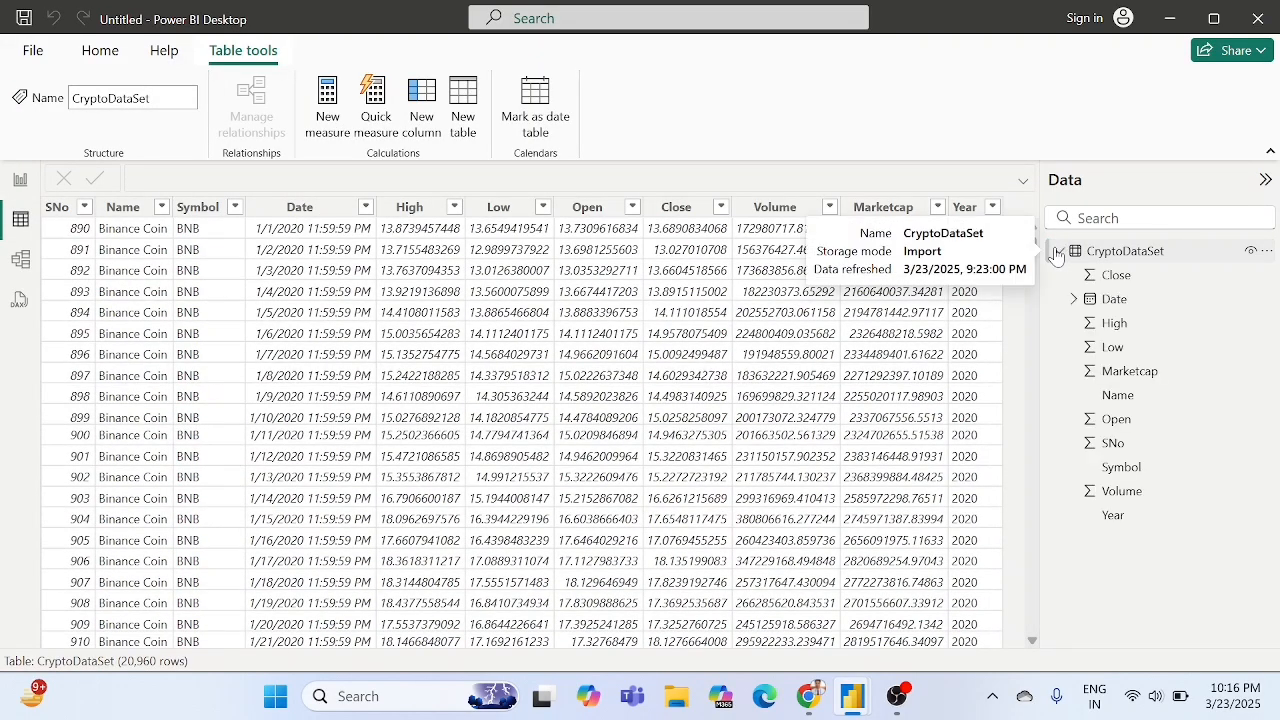
pyautogui.rightClick(1112, 254)
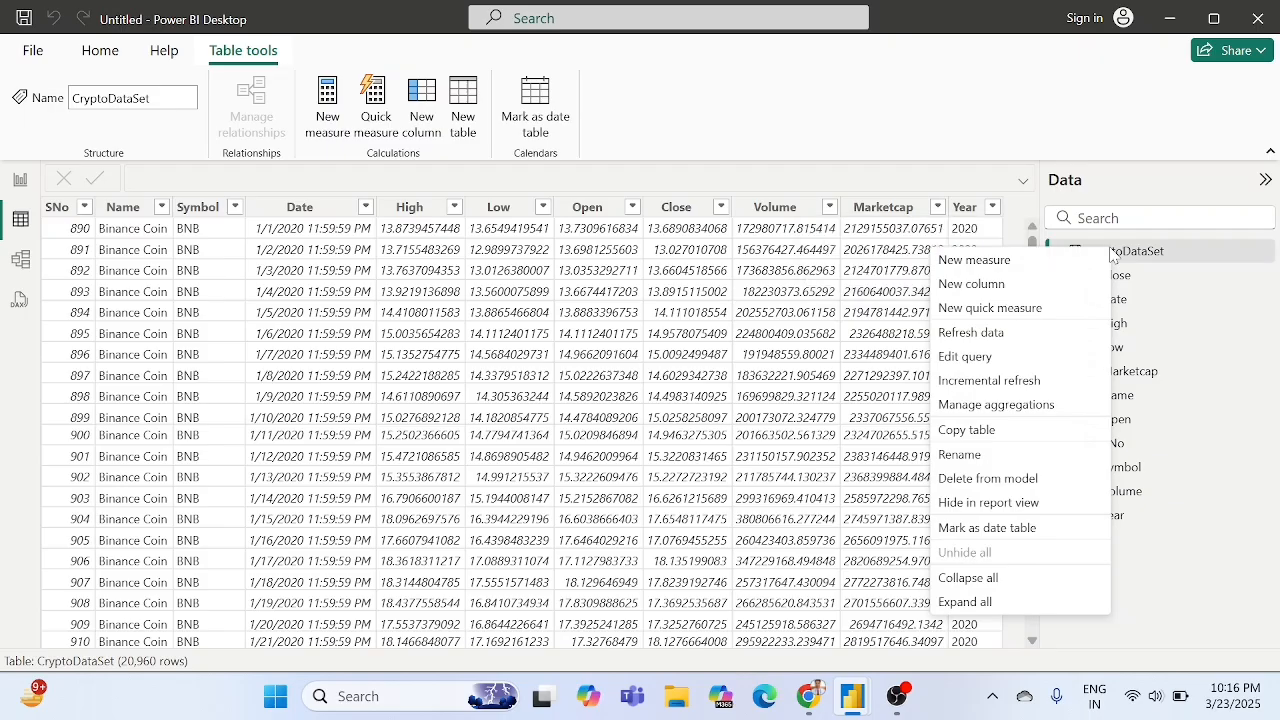
pyautogui.click(1152, 572)
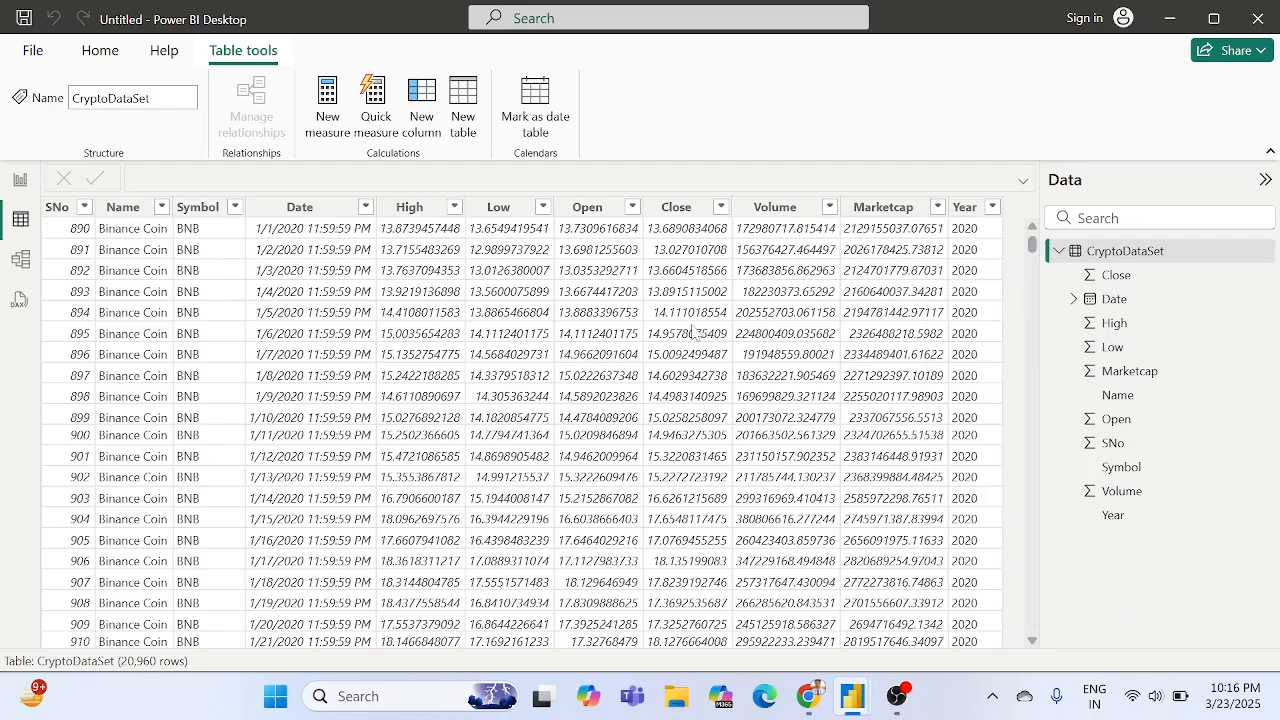
pyautogui.click(423, 208)
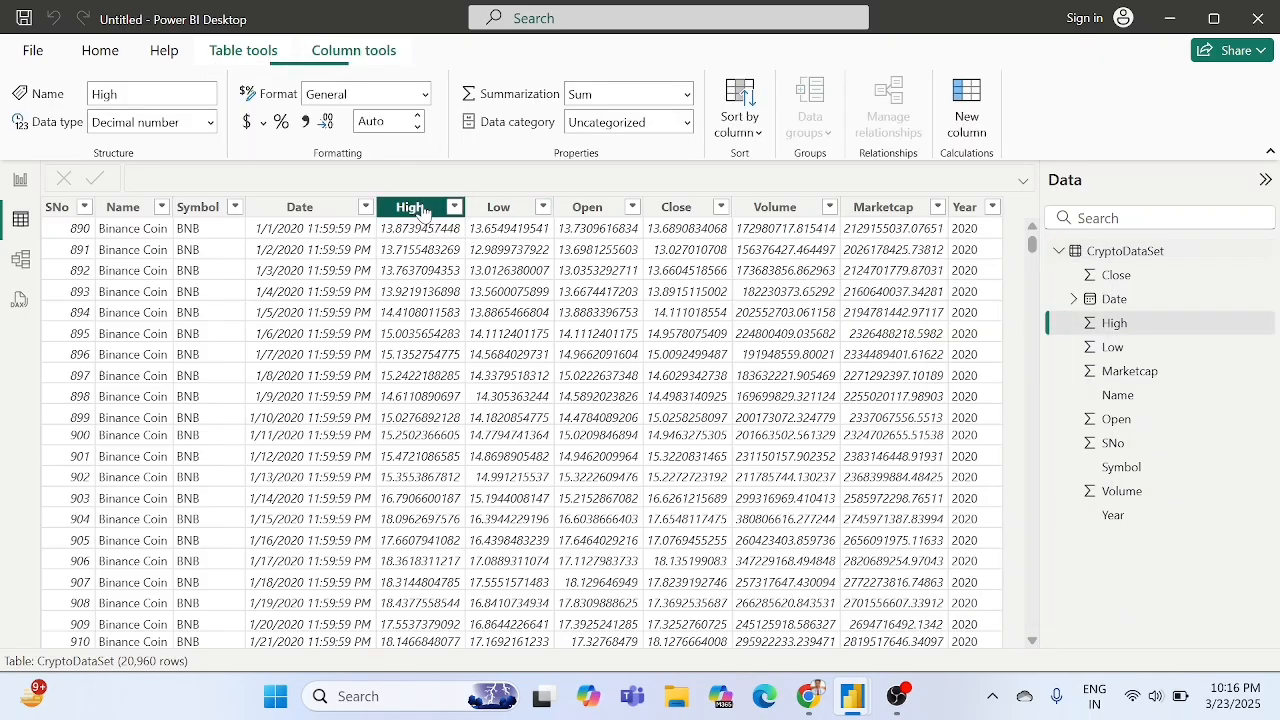
pyautogui.click(426, 95)
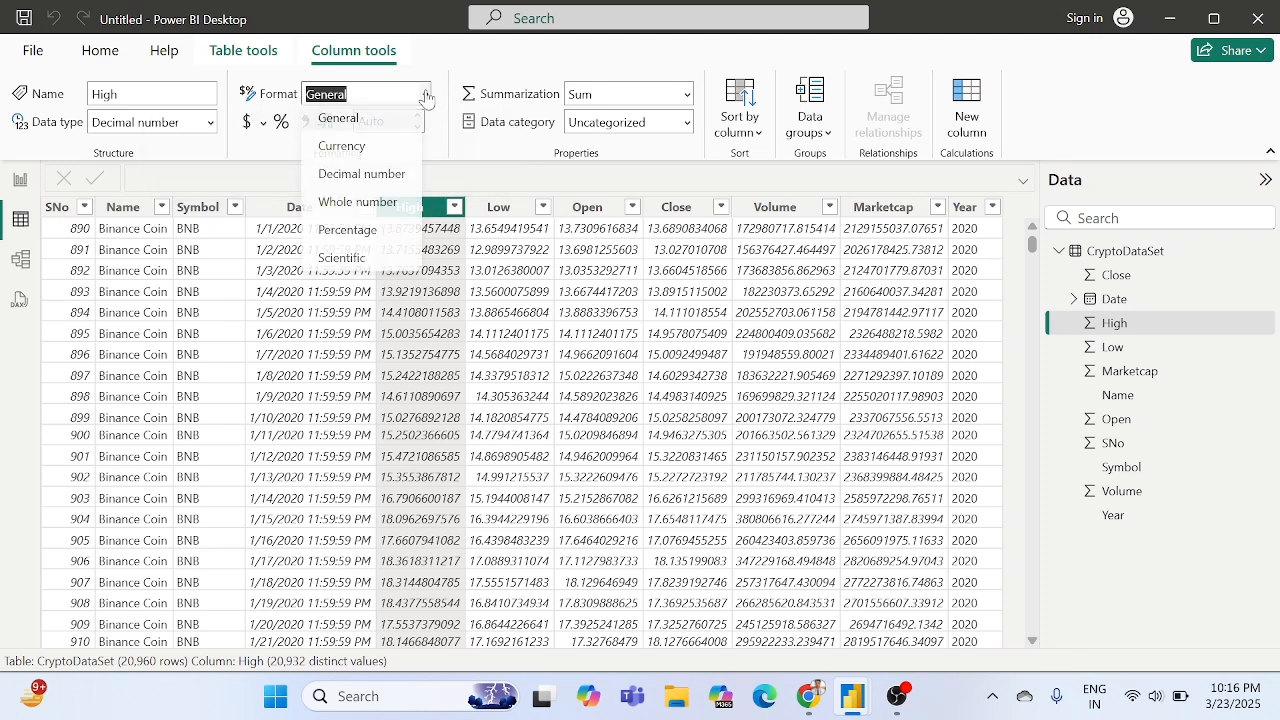
pyautogui.click(360, 150)
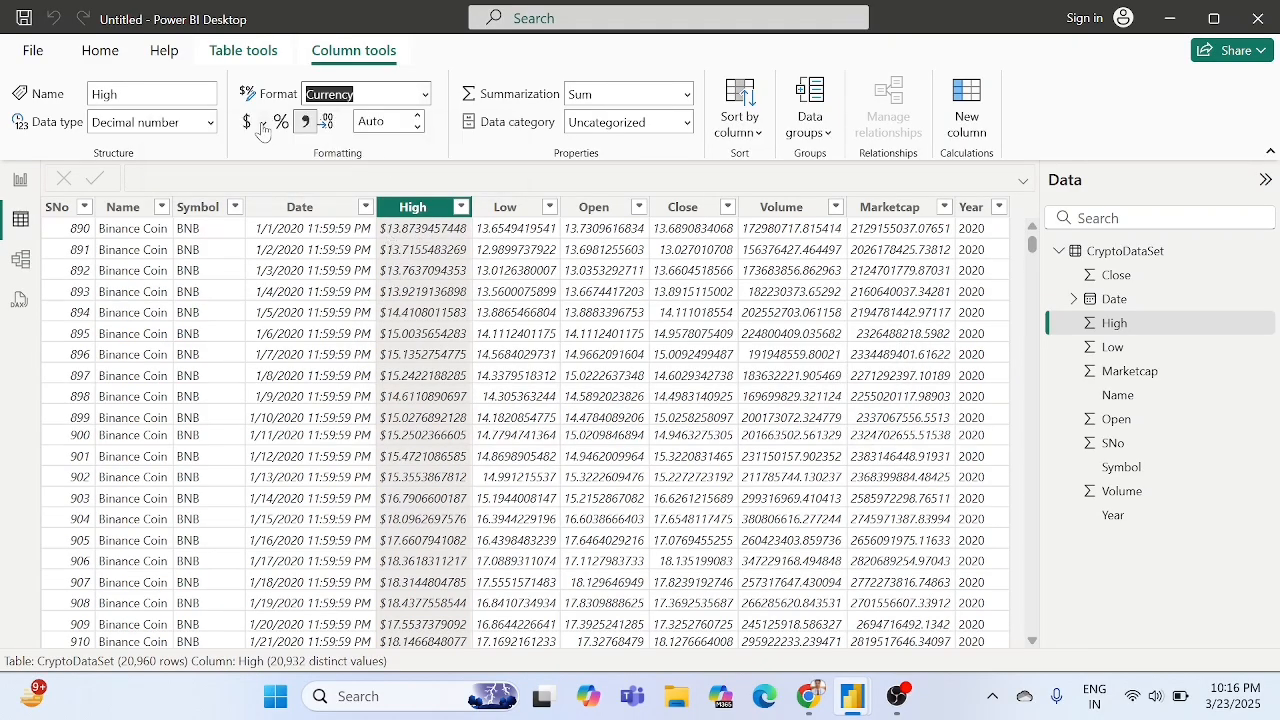
pyautogui.click(263, 124)
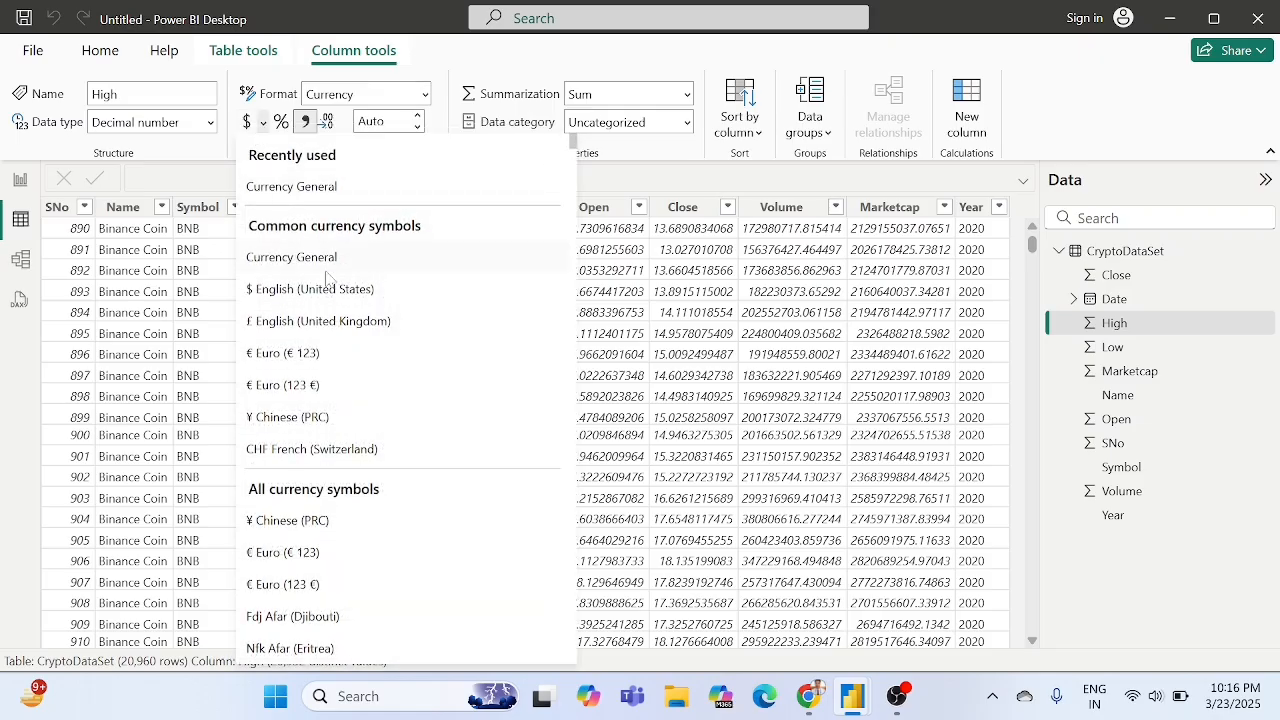
pyautogui.scroll(-3, 359, 329)
pyautogui.scroll(-3, 359, 329)
pyautogui.scroll(8, 359, 329)
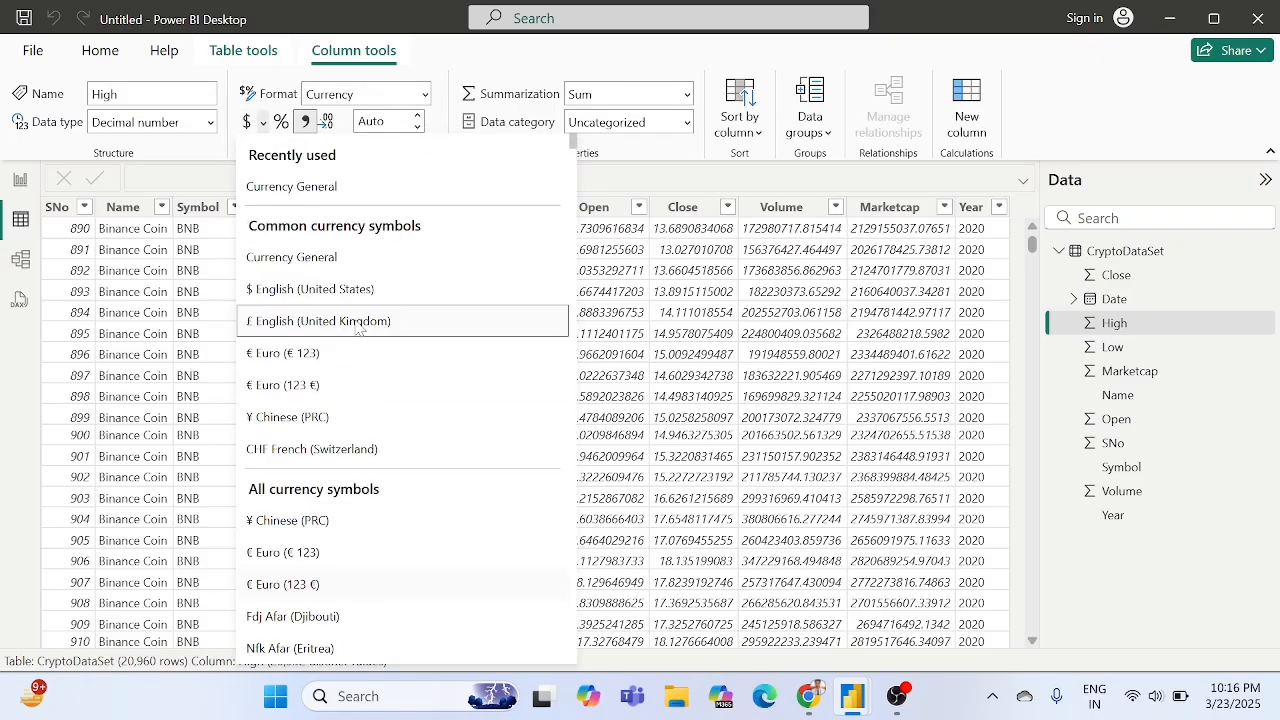
pyautogui.click(613, 212)
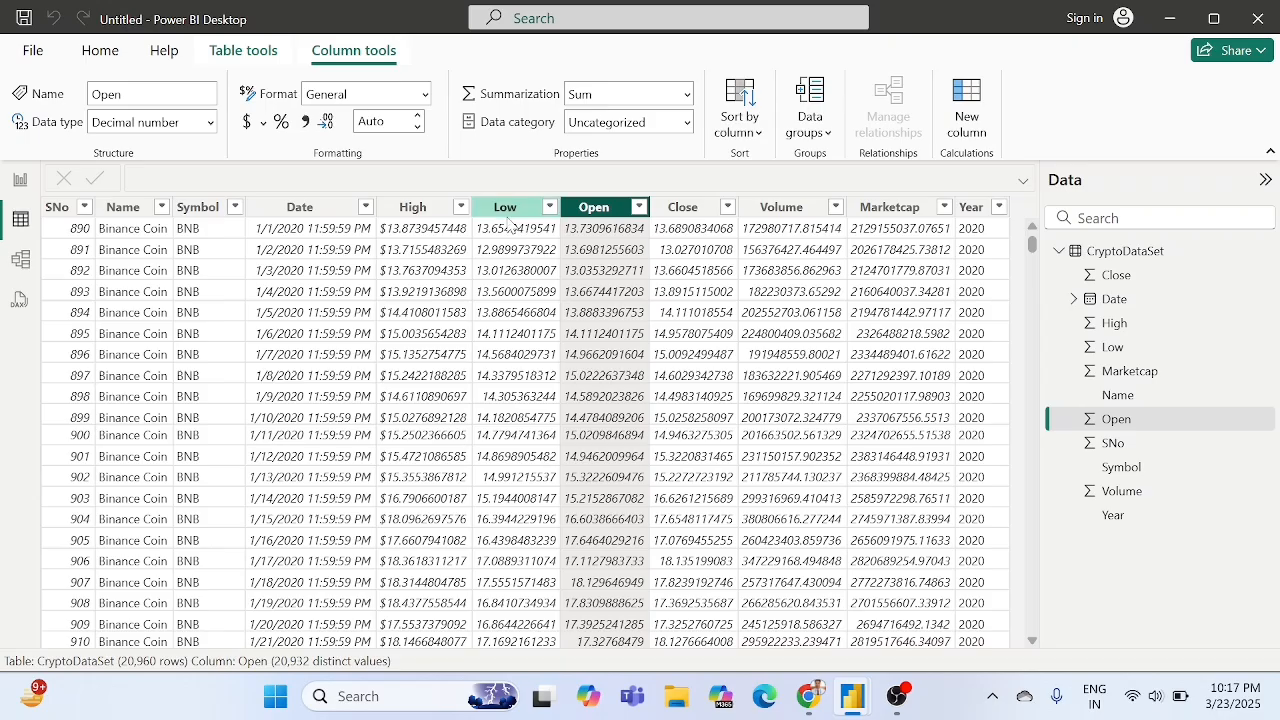
# Set the format of the Low and Open columns to Currency.
pyautogui.click(507, 210)
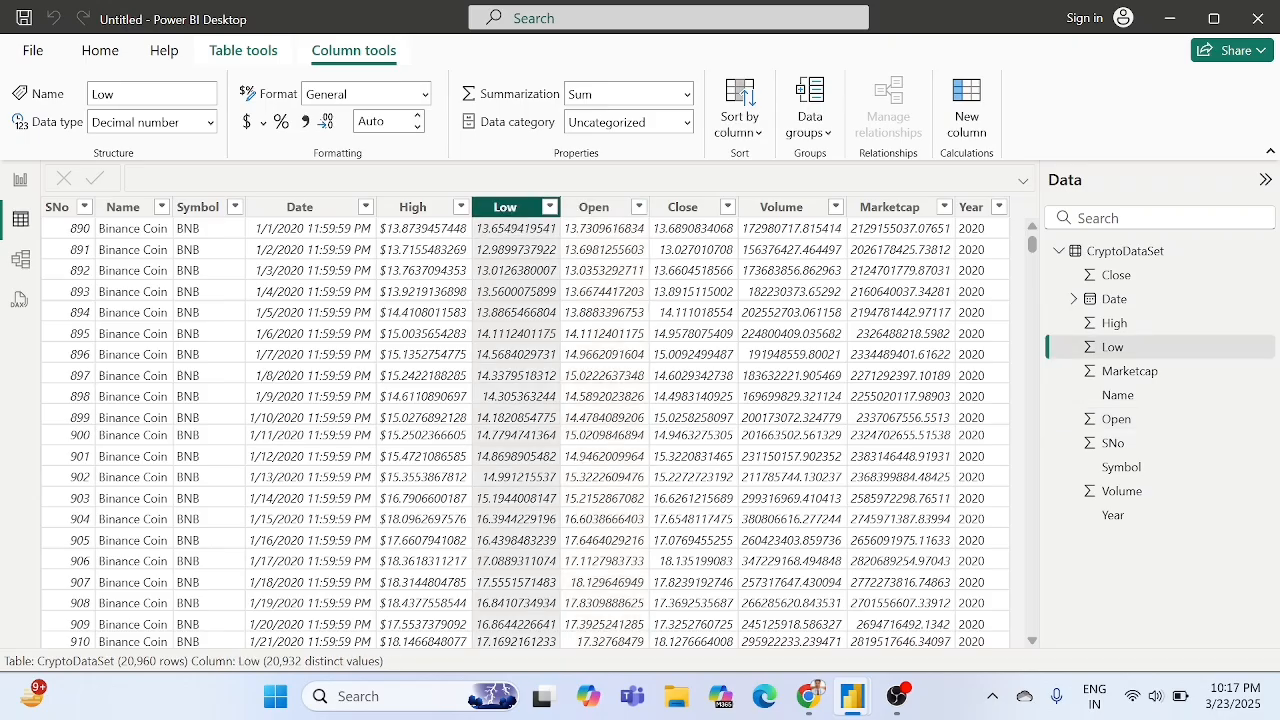
pyautogui.click(350, 94)
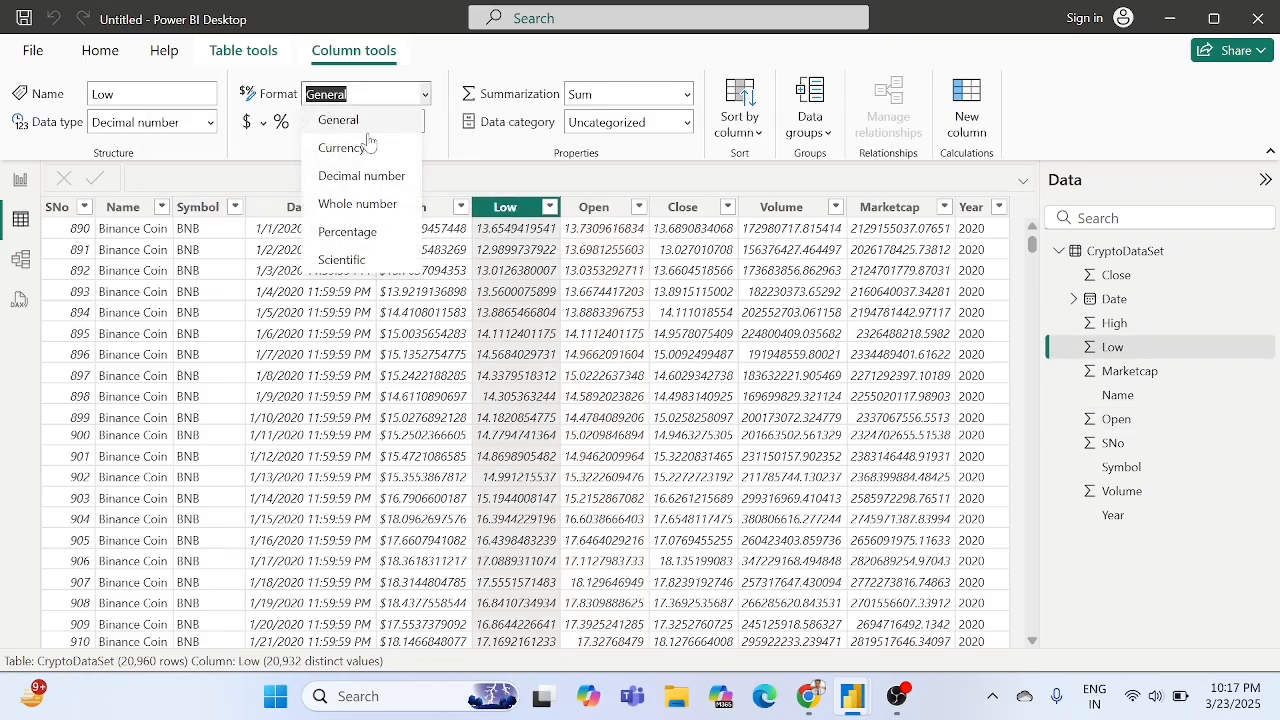
pyautogui.click(343, 150)
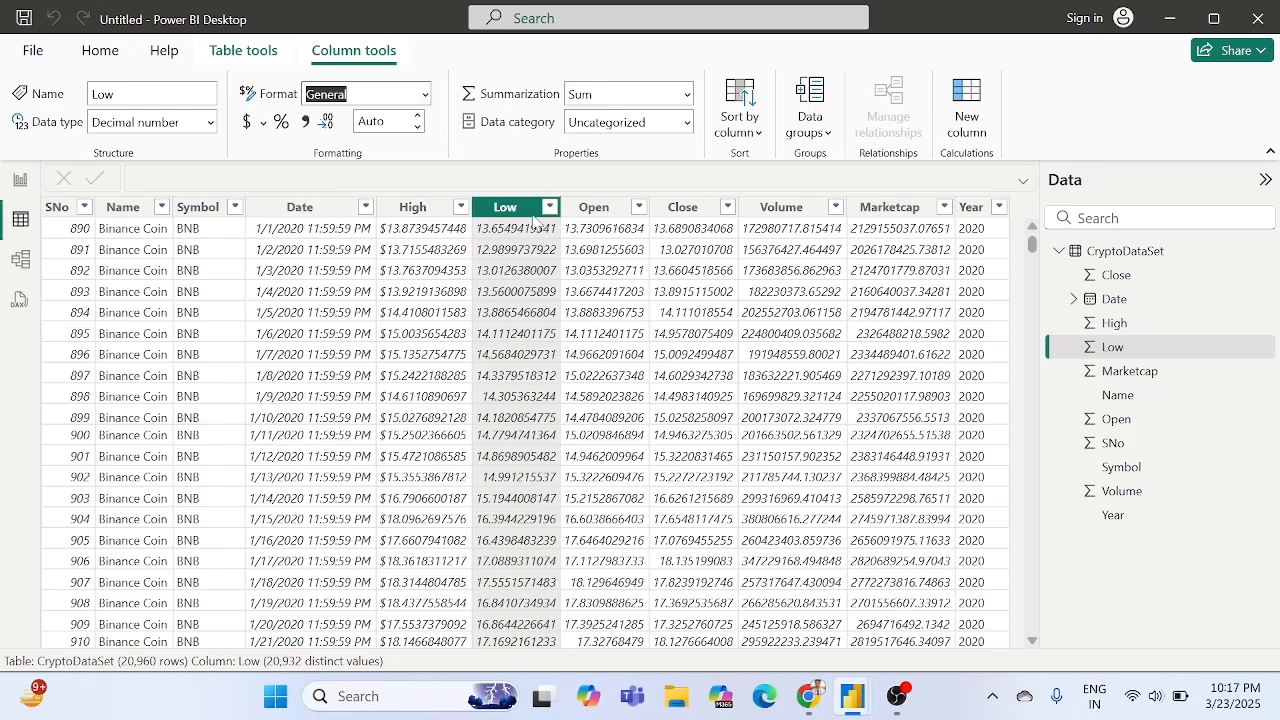
pyautogui.click(615, 212)
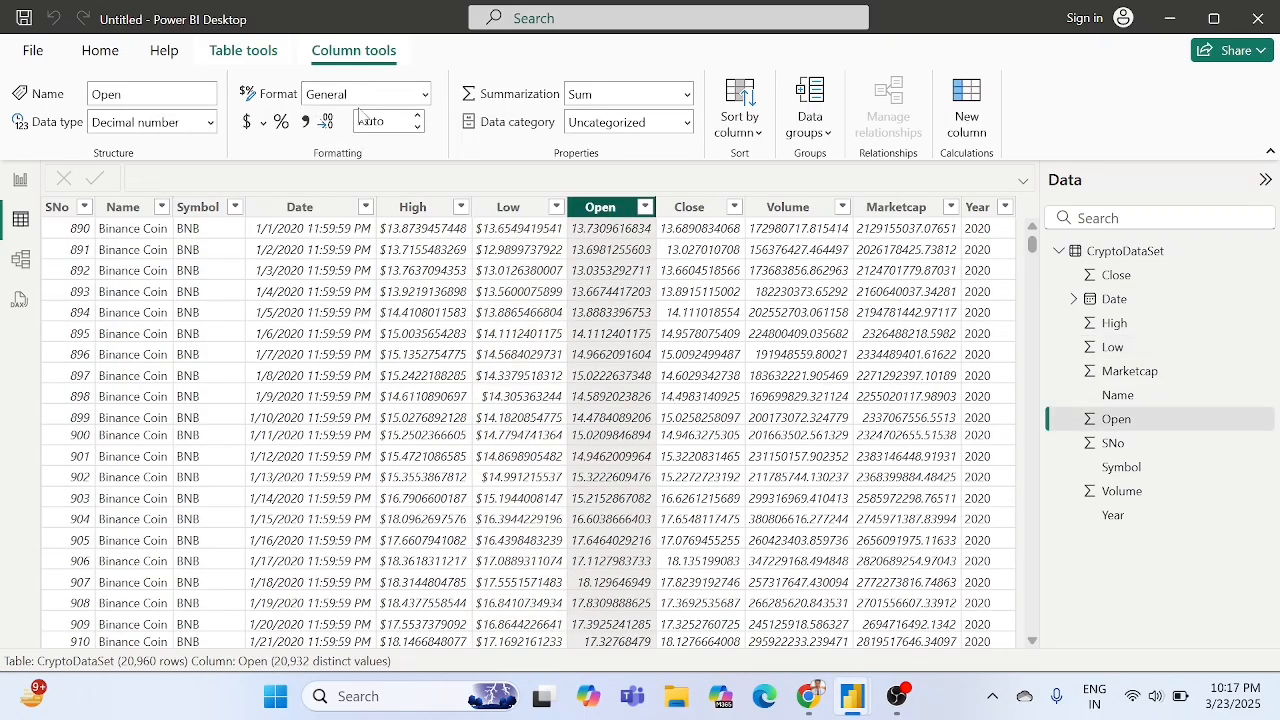
pyautogui.click(365, 95)
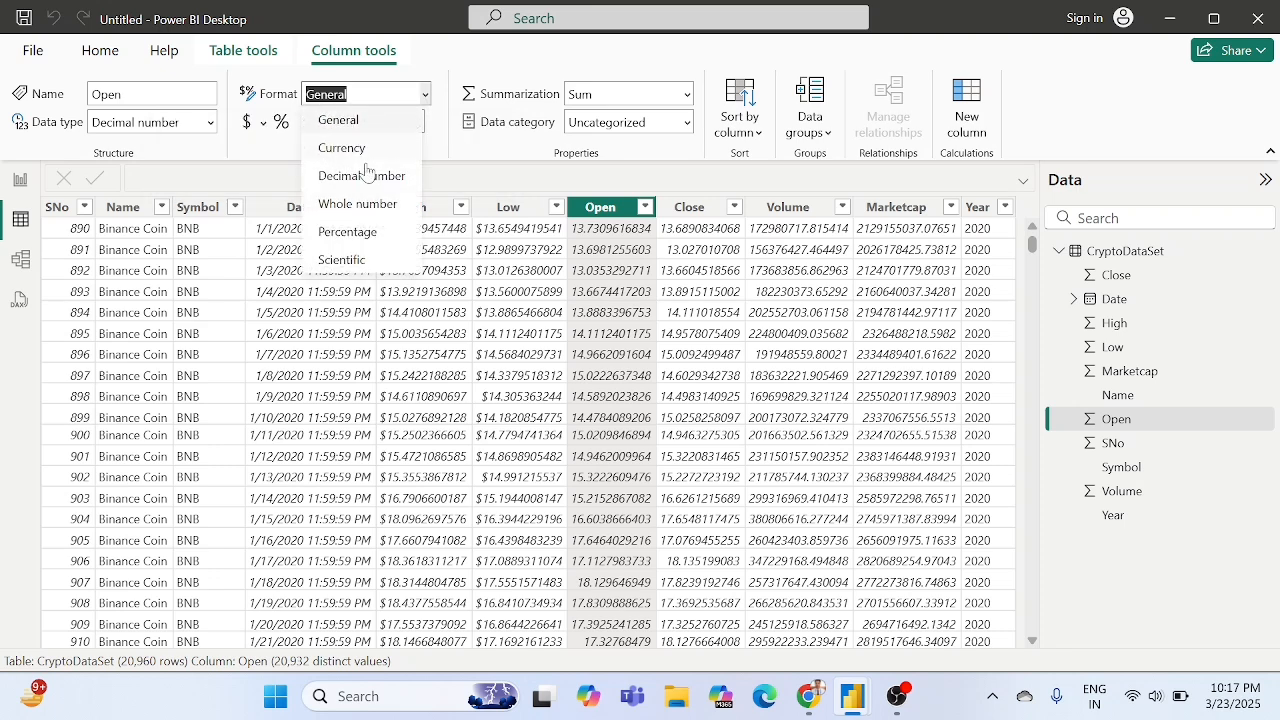
pyautogui.click(354, 148)
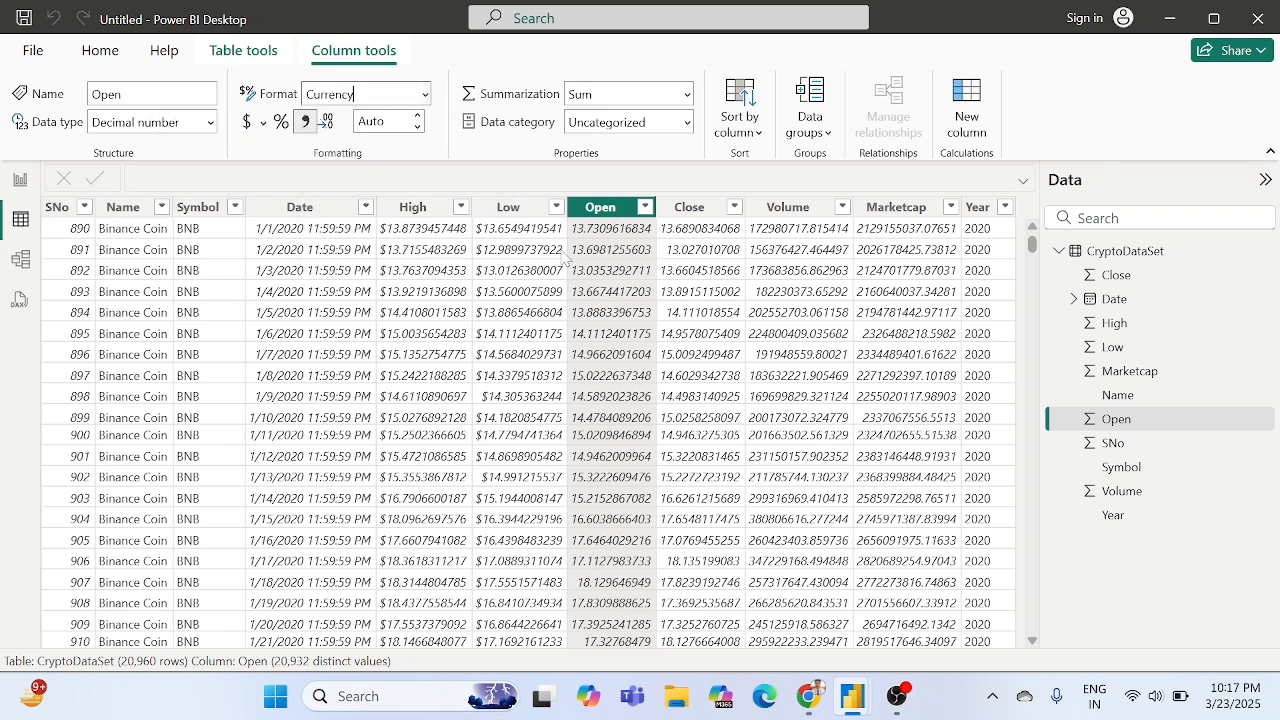
# Set the format of the Close column to Currency.
pyautogui.click(700, 208)
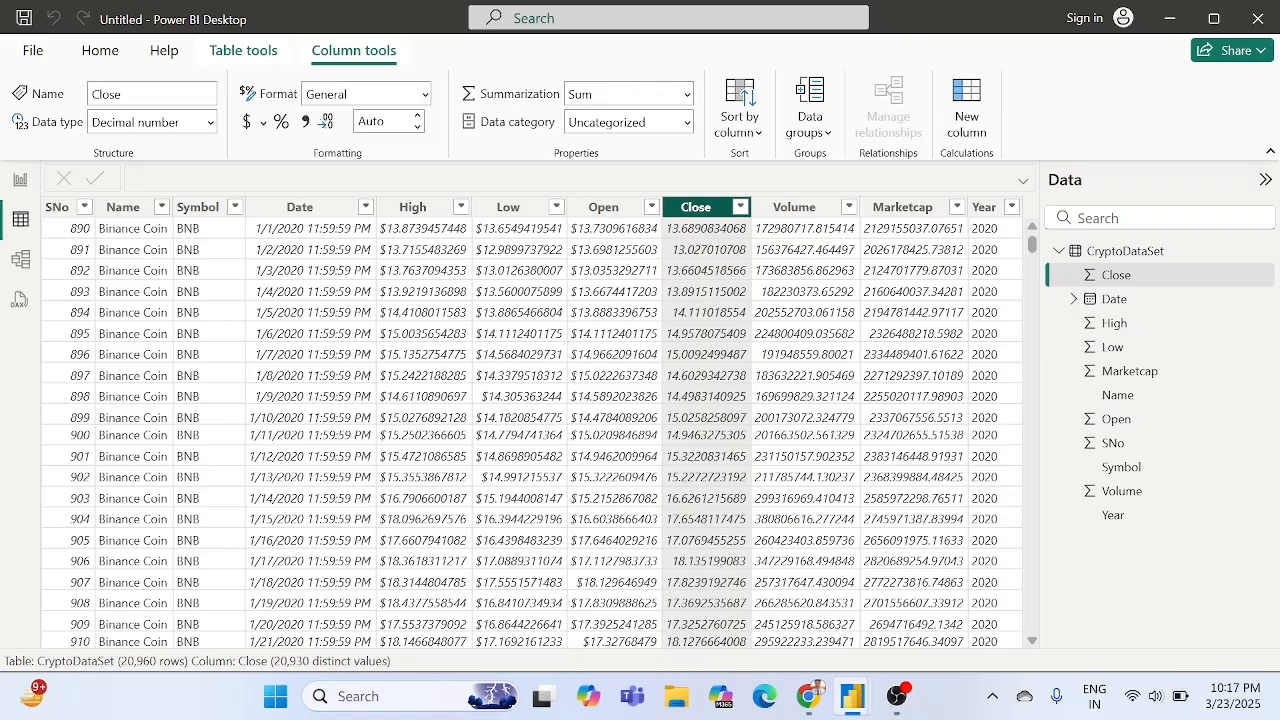
pyautogui.click(424, 94)
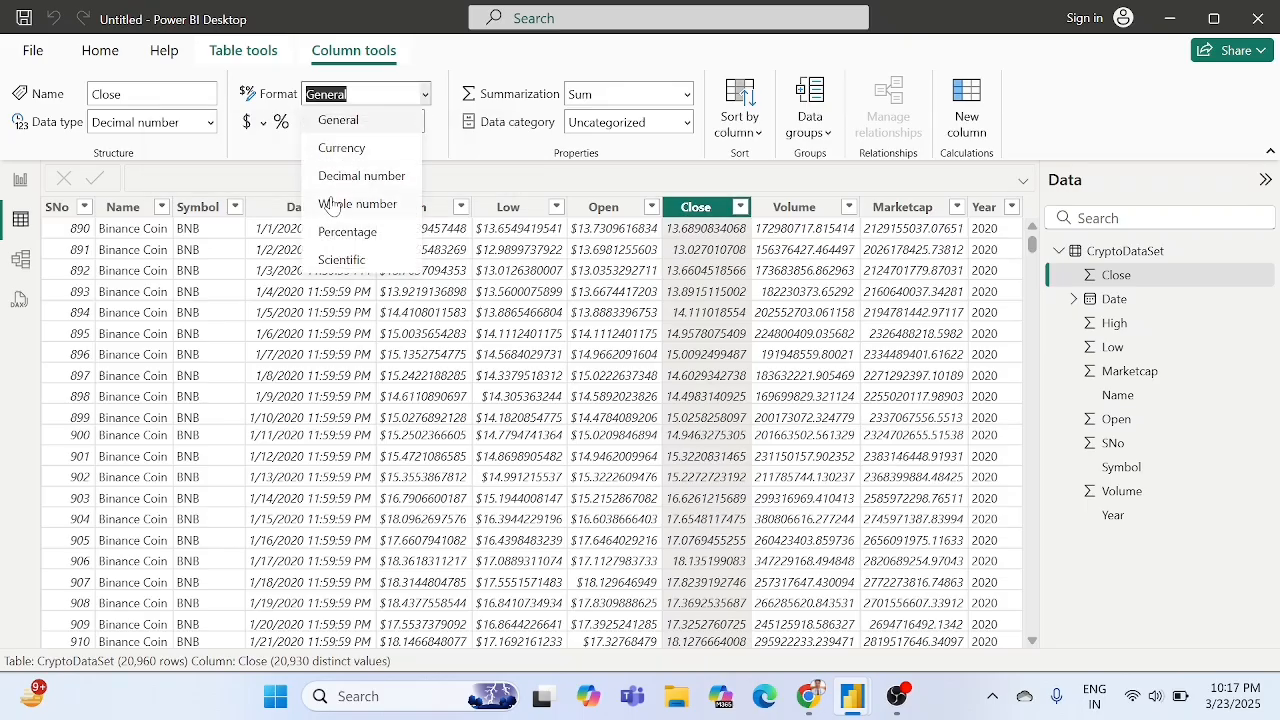
pyautogui.click(352, 148)
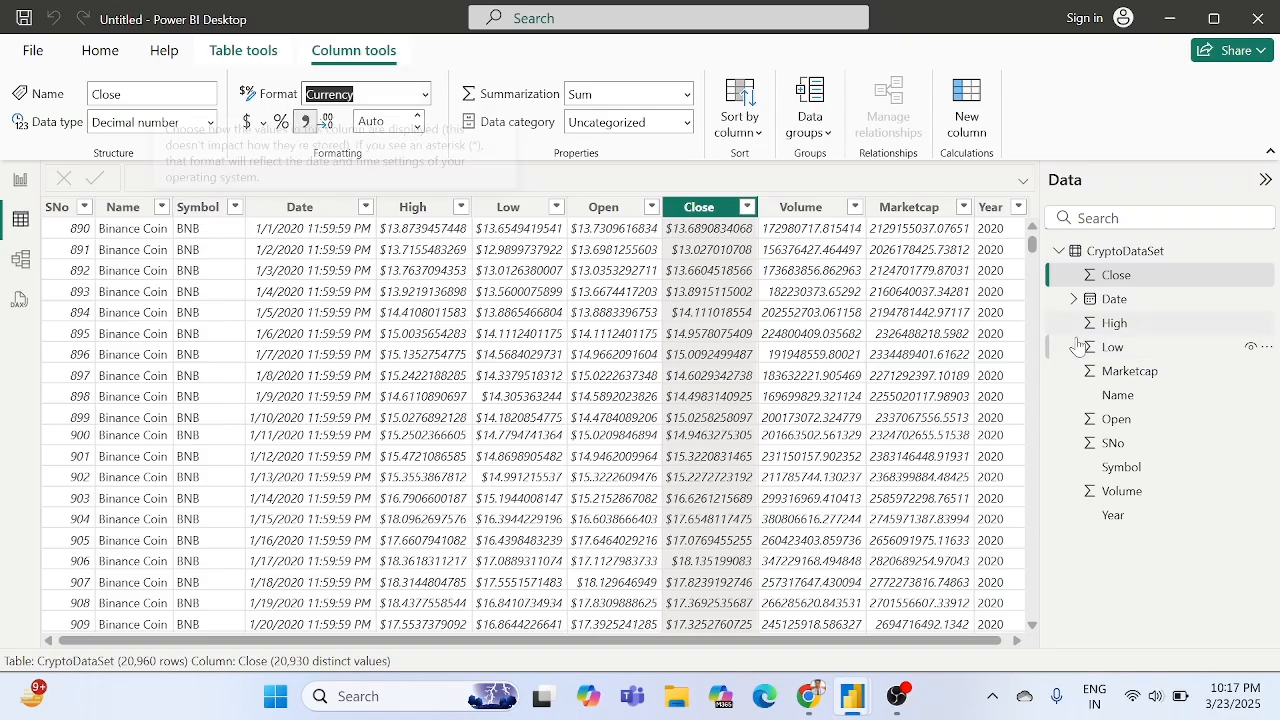
# Add a calculated column to CryptoDataSet and begin its formula as Average = CryptoDataSet[High].
pyautogui.rightClick(1105, 255)
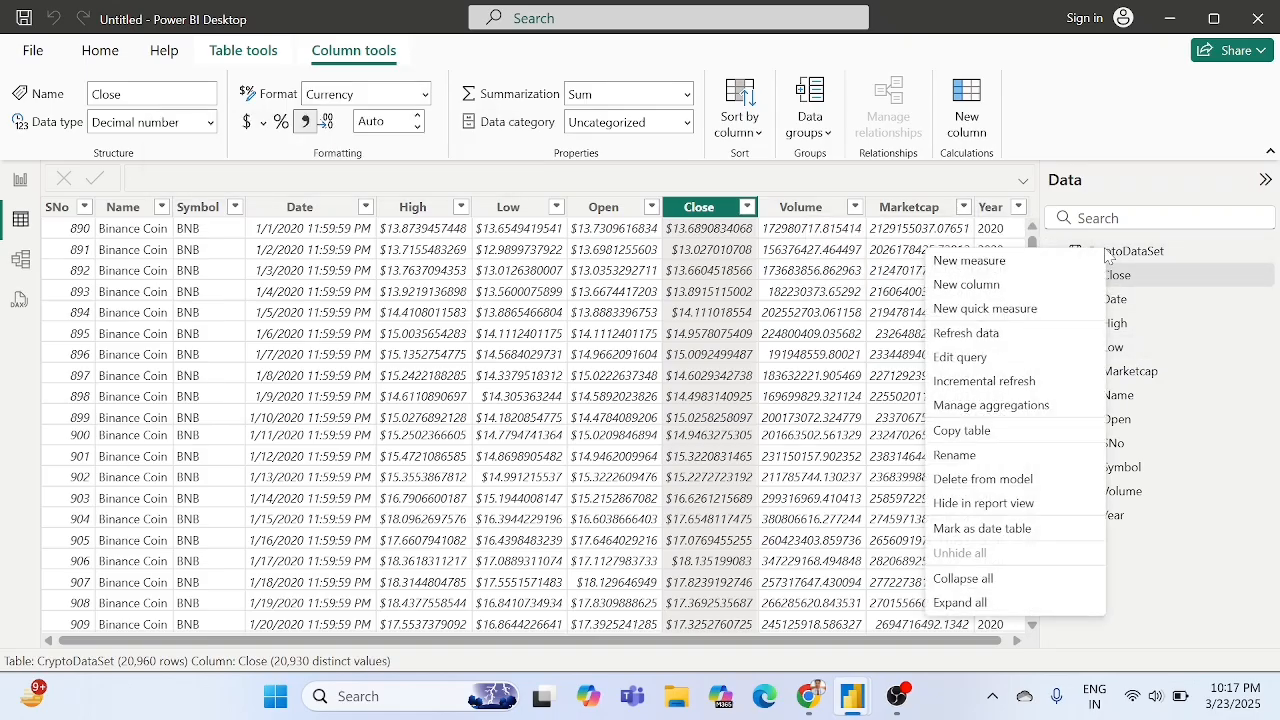
pyautogui.click(993, 284)
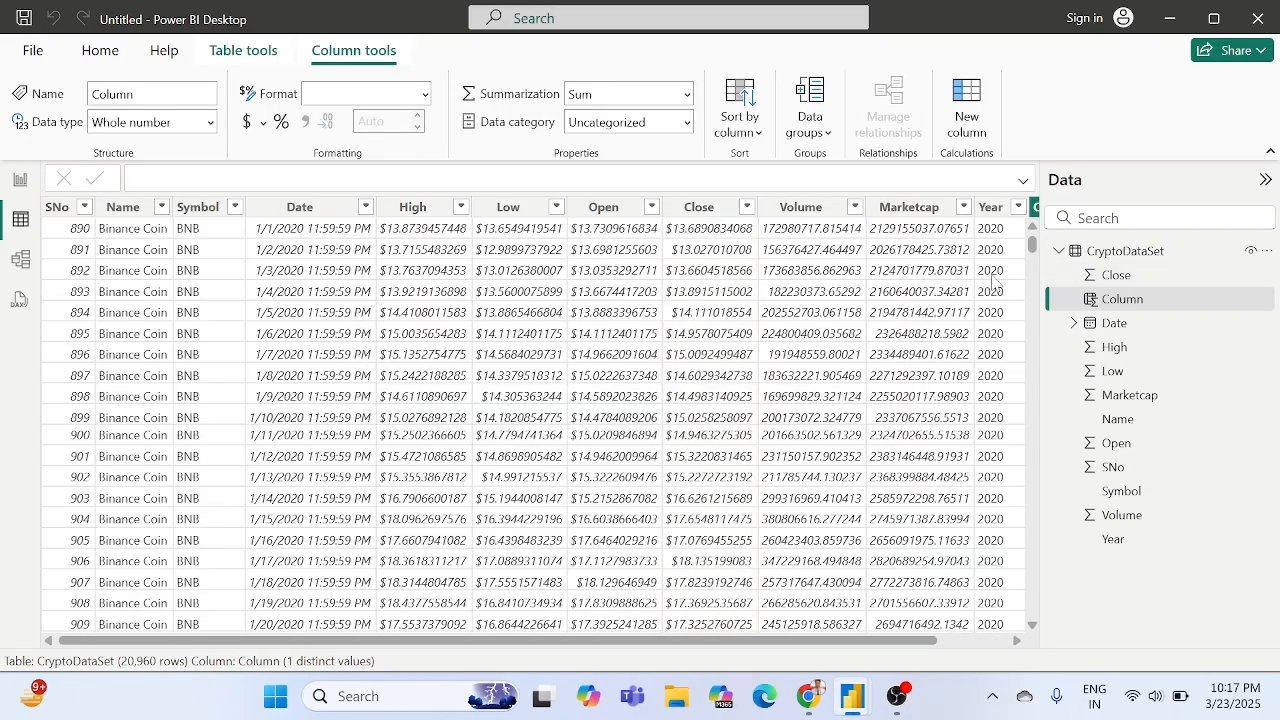
pyautogui.press('BackSpace')
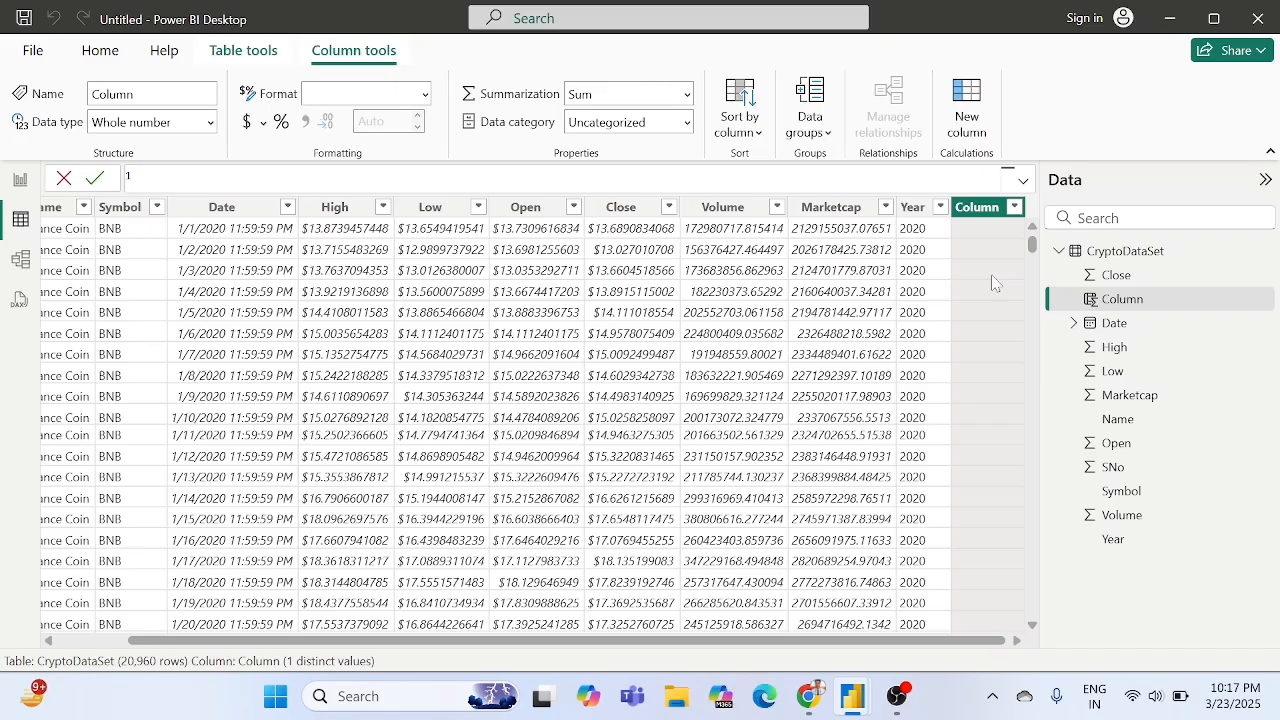
pyautogui.write('erage = hig')
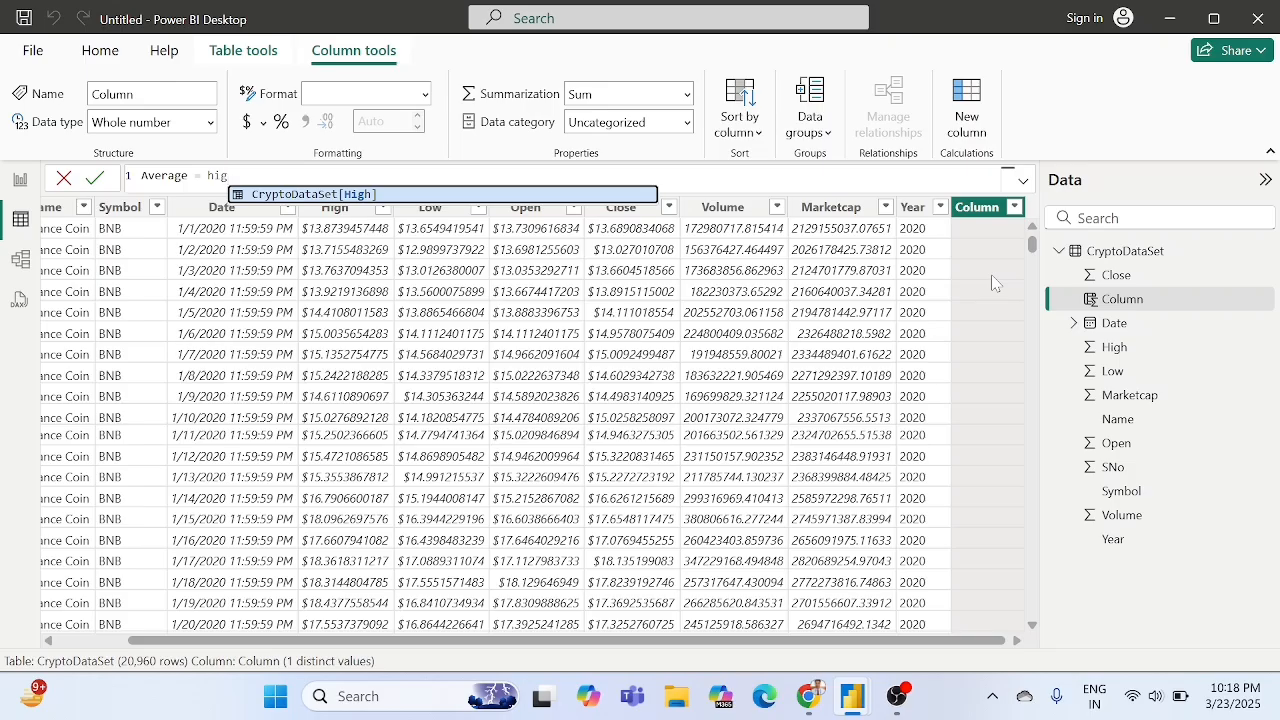
pyautogui.write('h')
pyautogui.press('Tab')
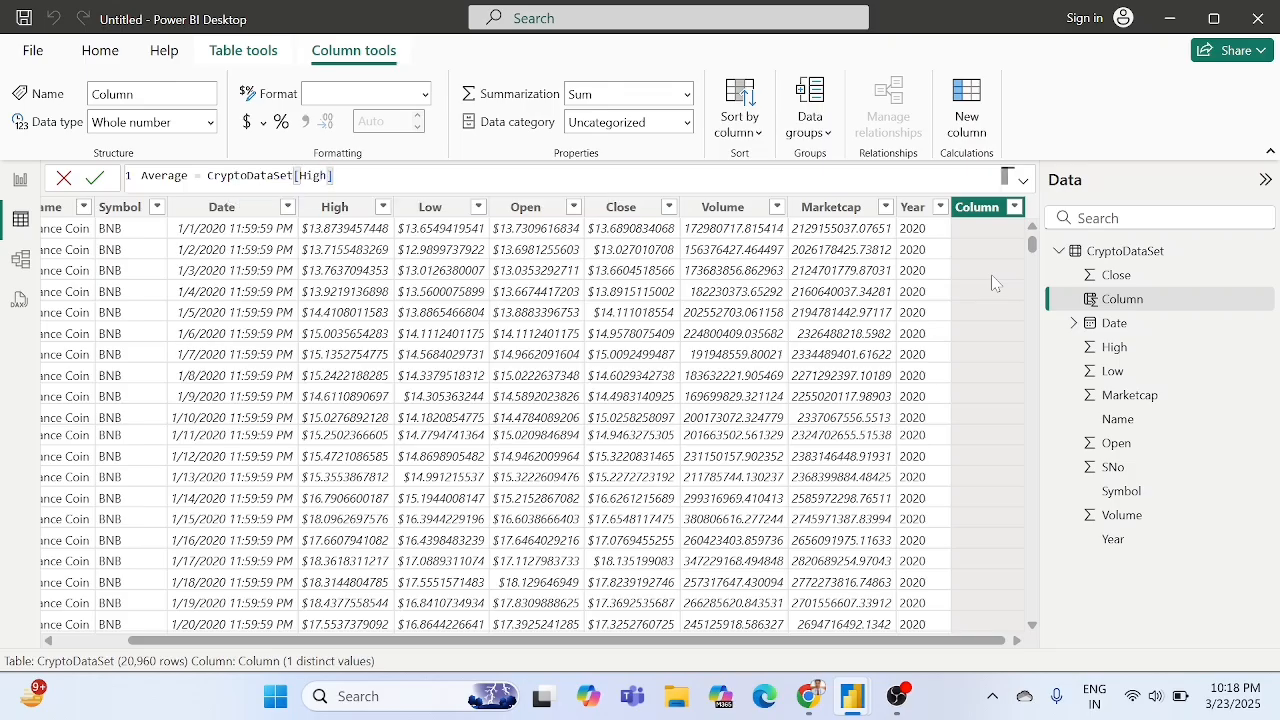
# Add the CryptoDataSet[Low] column to CryptoDataSet[High] with a plus sign in the Average column formula.
pyautogui.write('-')
pyautogui.press('BackSpace')
pyautogui.write('+low')
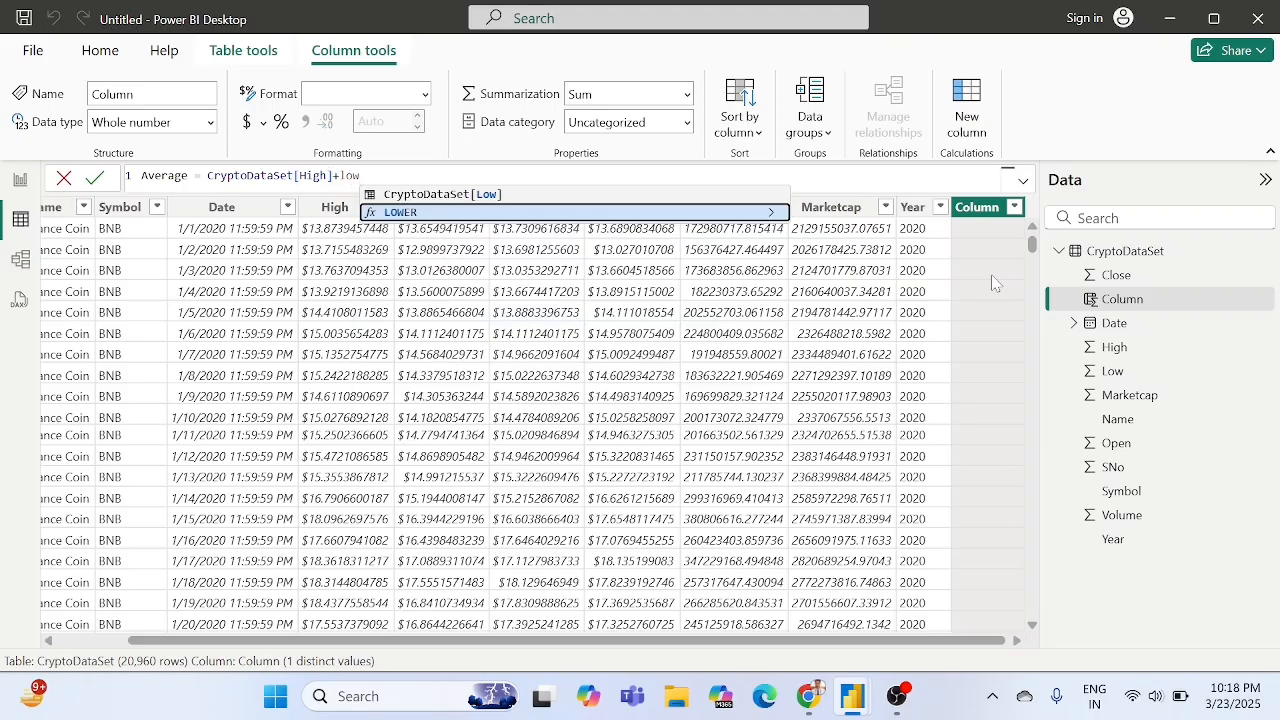
pyautogui.press('Tab')
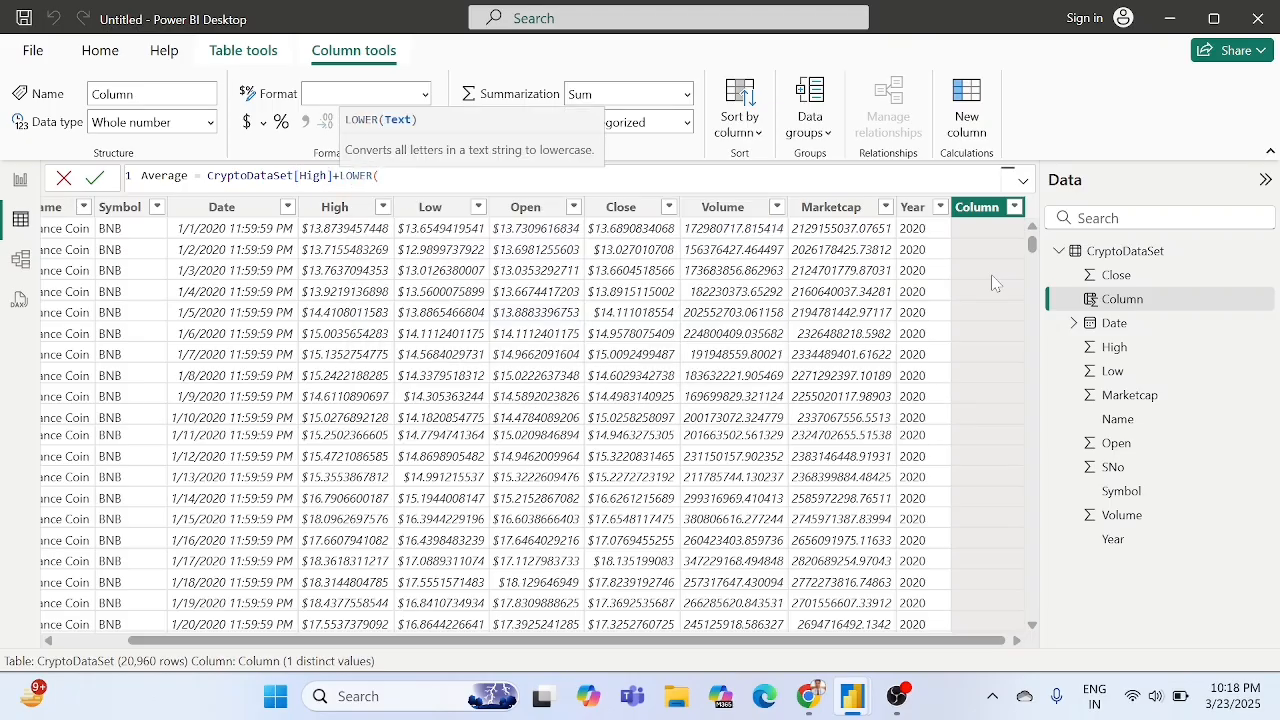
pyautogui.press('BackSpace')
pyautogui.press('BackSpace')
pyautogui.press('BackSpace')
pyautogui.press('BackSpace')
pyautogui.press('BackSpace')
pyautogui.press('BackSpace')
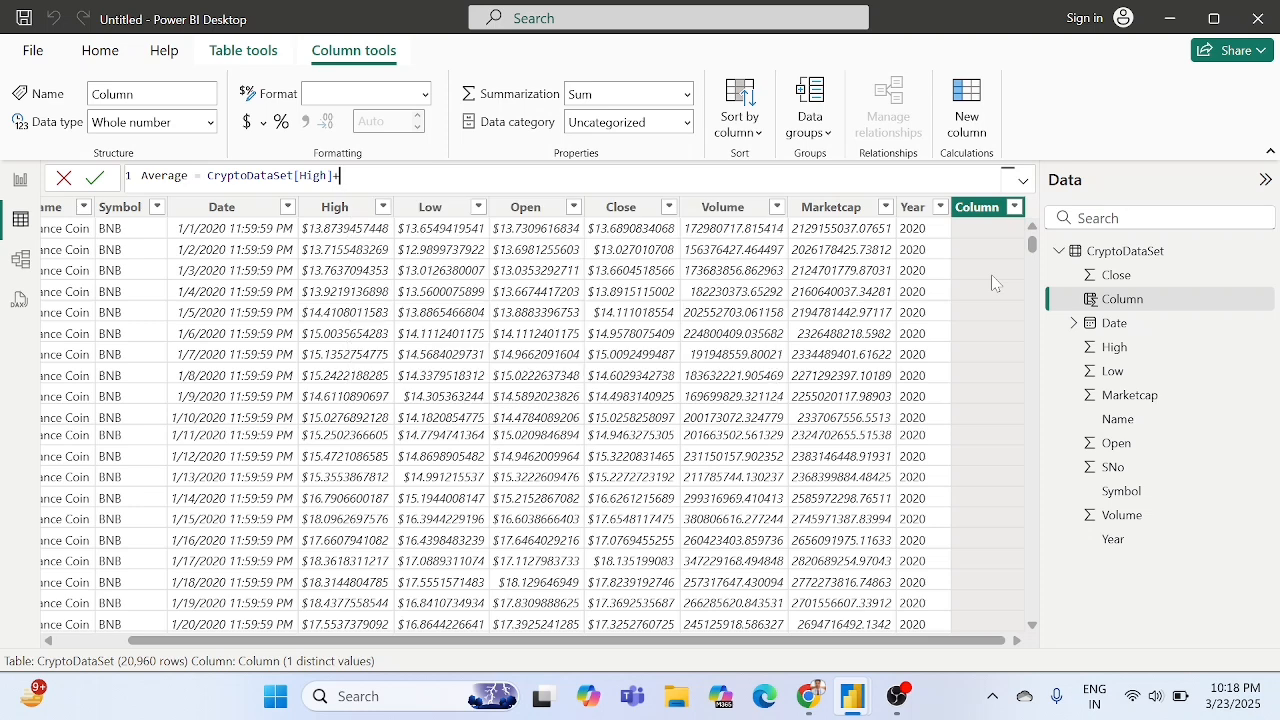
pyautogui.write('low')
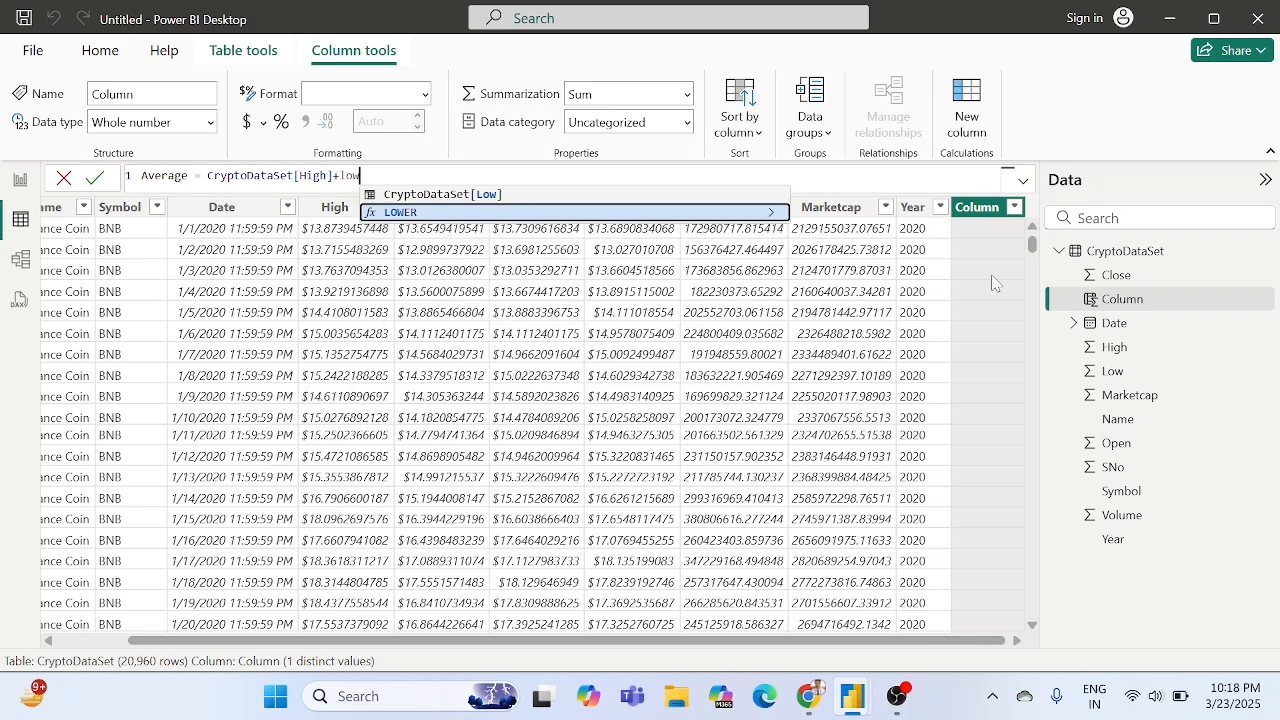
pyautogui.press('Up')
pyautogui.press('Tab')
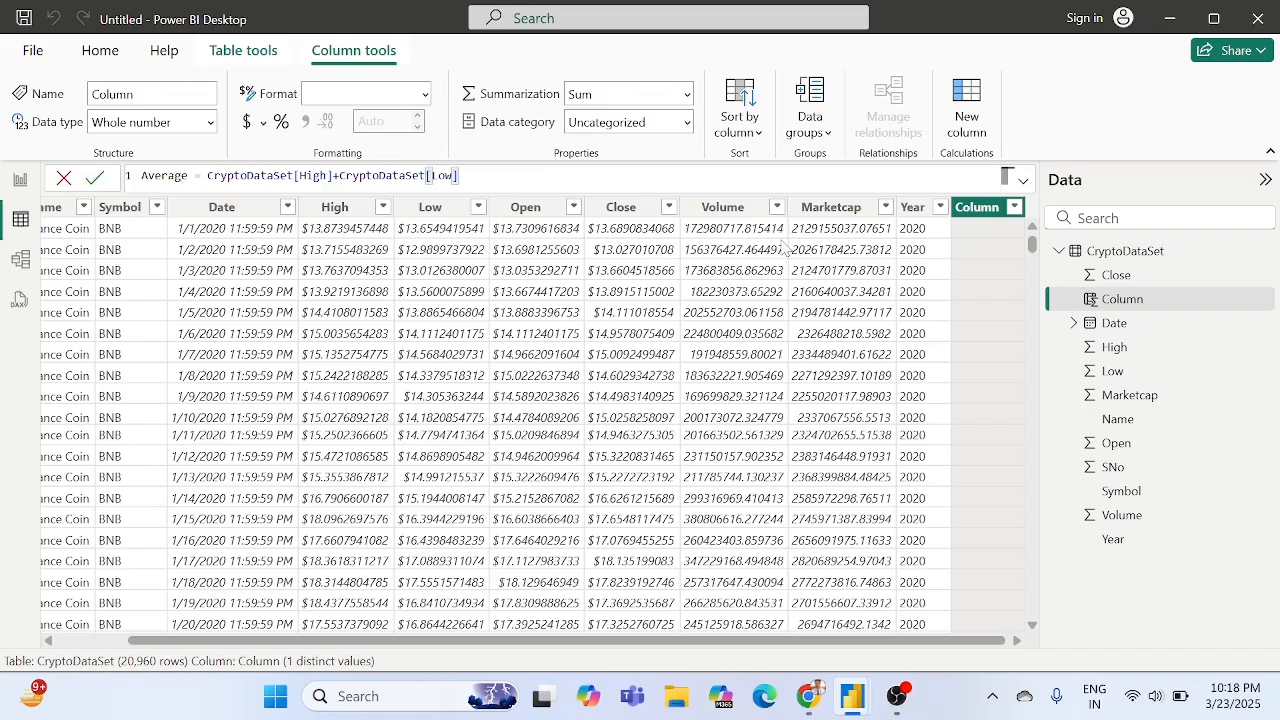
# Enclose the High and Low sum in parentheses, divide it by 2, and commit the Average column formula.
pyautogui.write(')')
pyautogui.click(208, 176)
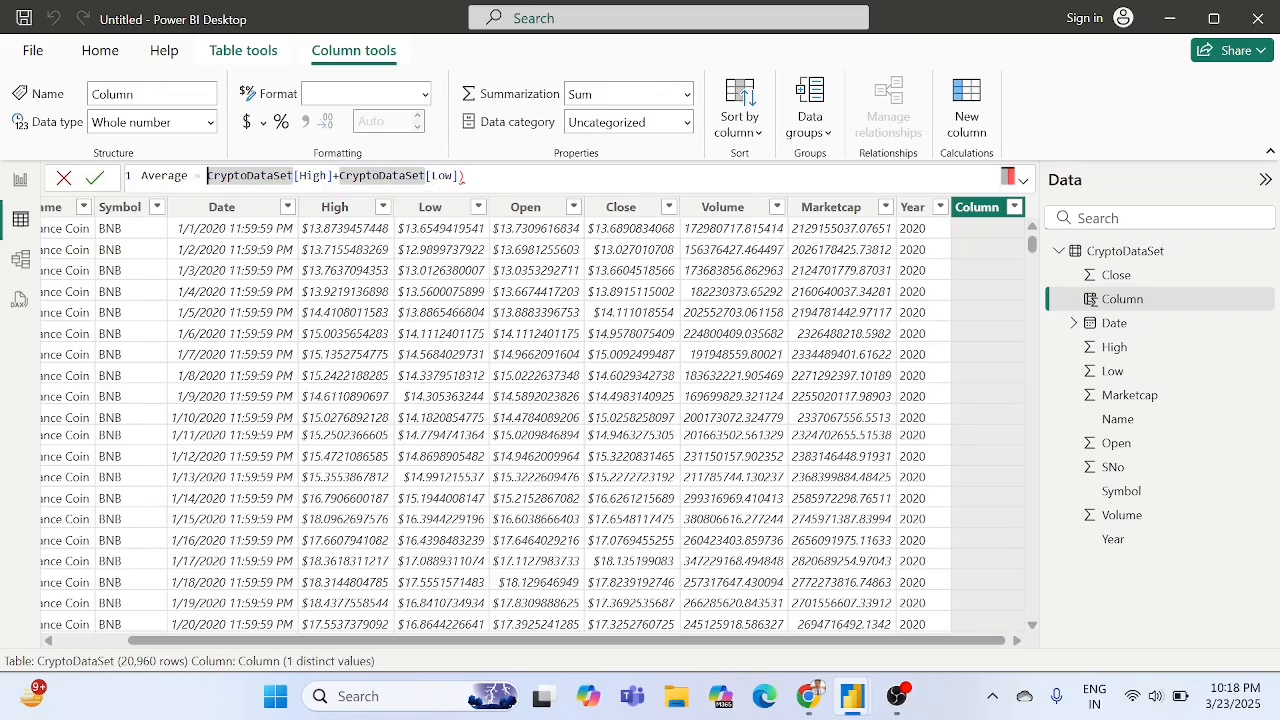
pyautogui.write('(')
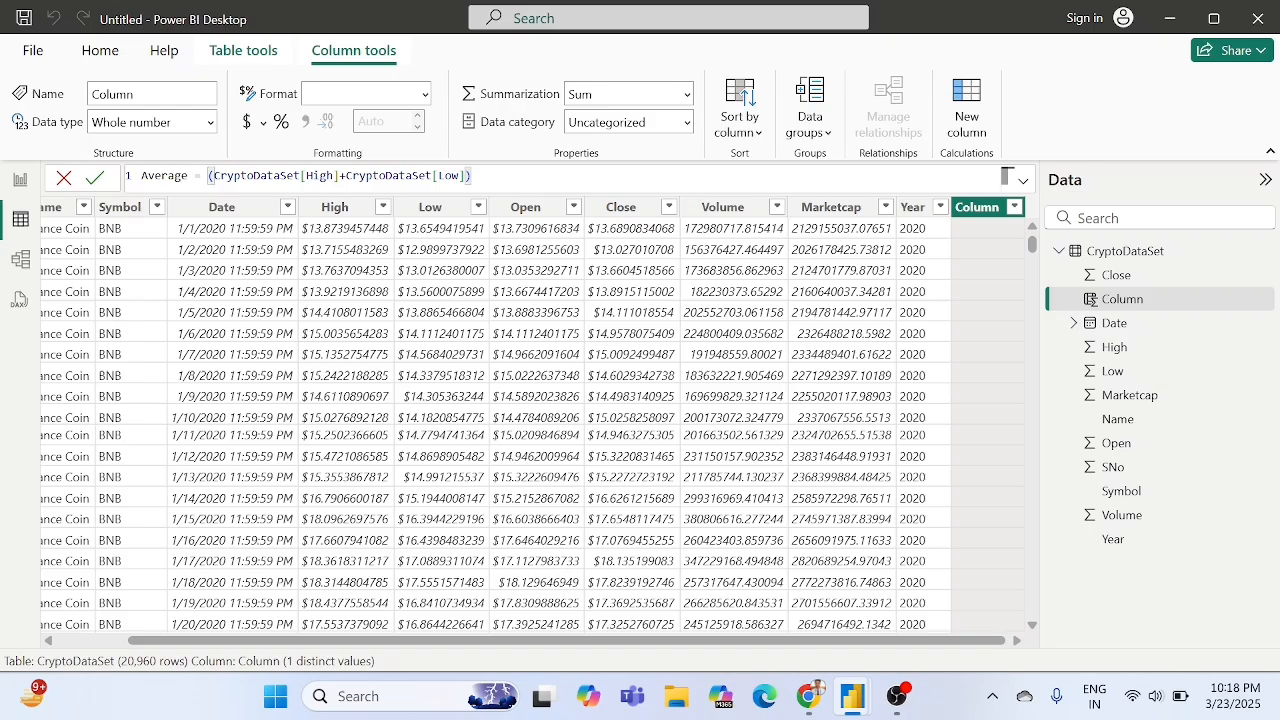
pyautogui.write('/2')
pyautogui.moveTo(214, 176); pyautogui.dragTo(300, 176)
pyautogui.doubleClick(389, 176)
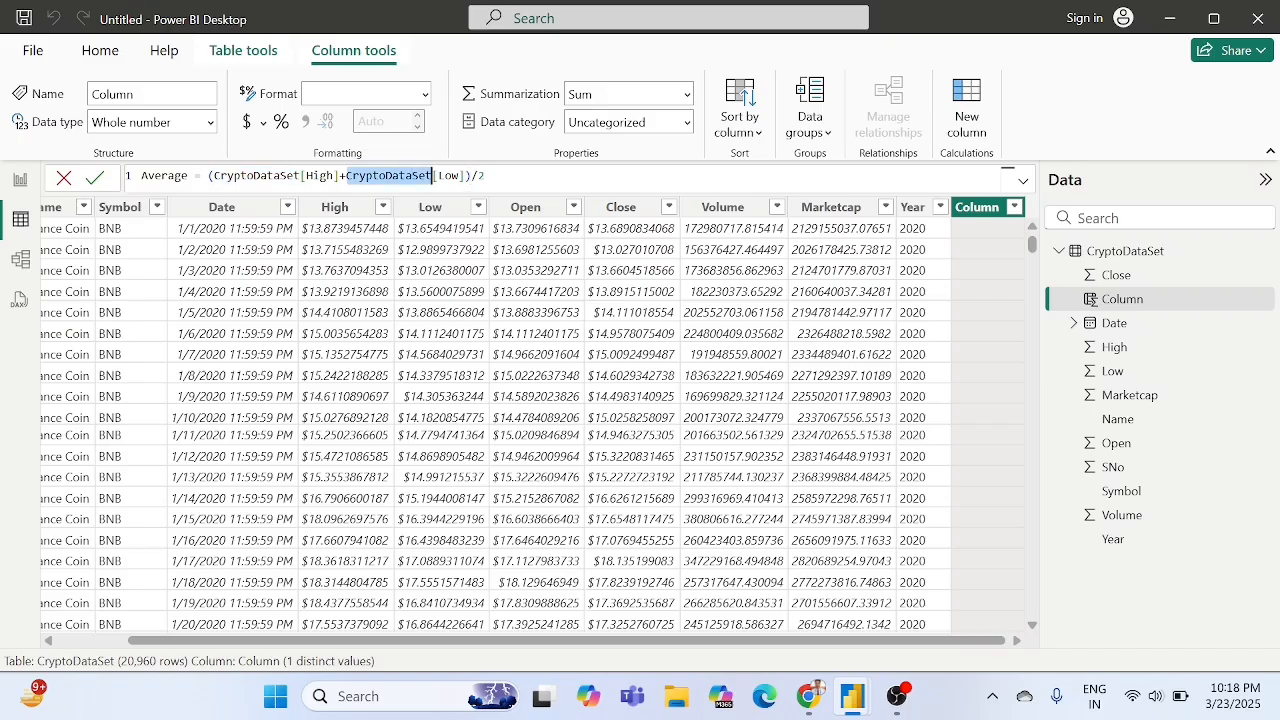
pyautogui.doubleClick(448, 176)
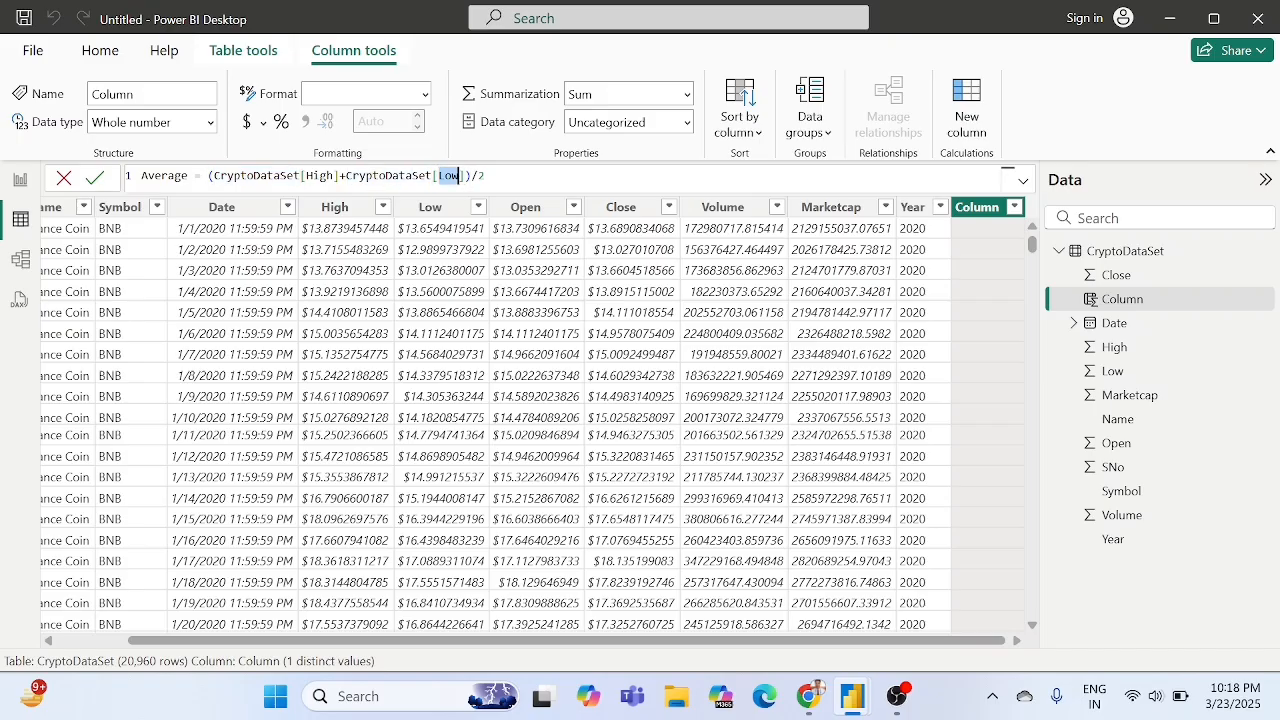
pyautogui.click(484, 176)
pyautogui.click(93, 178)
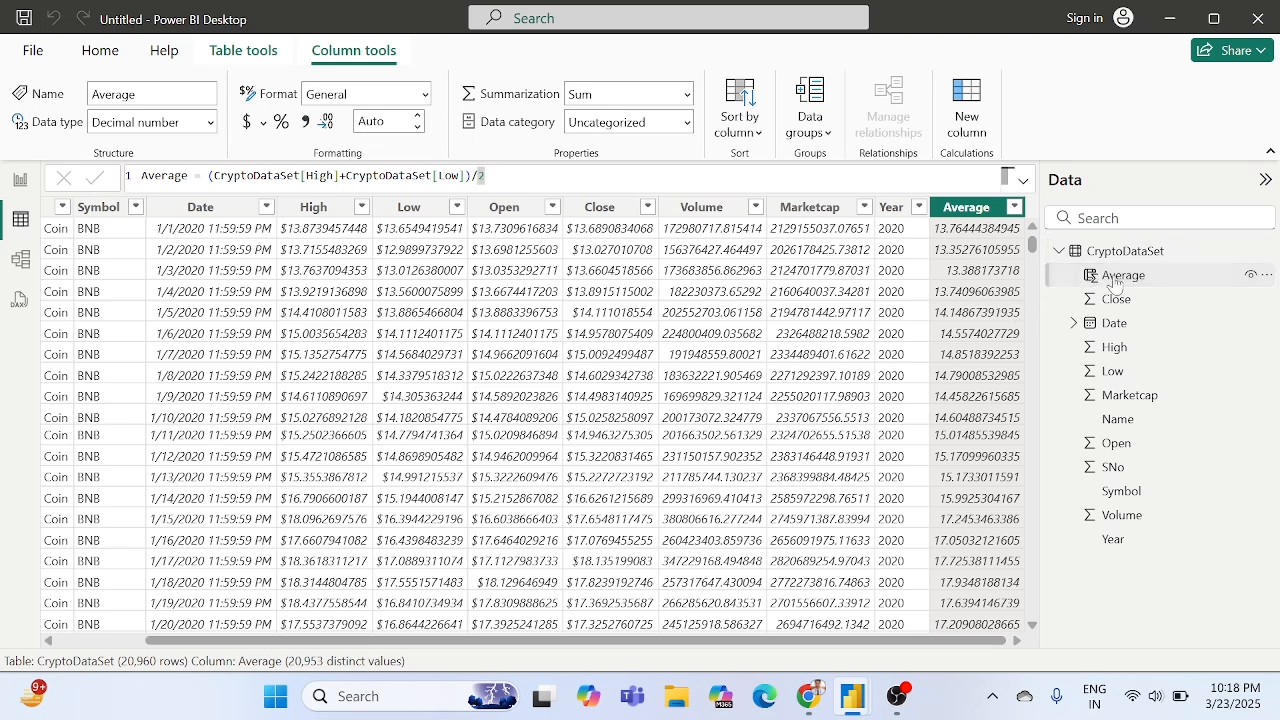
# On the Overview report page, replace the Average card's Volume field with the Average column, aggregated as Average.
pyautogui.click(20, 180)
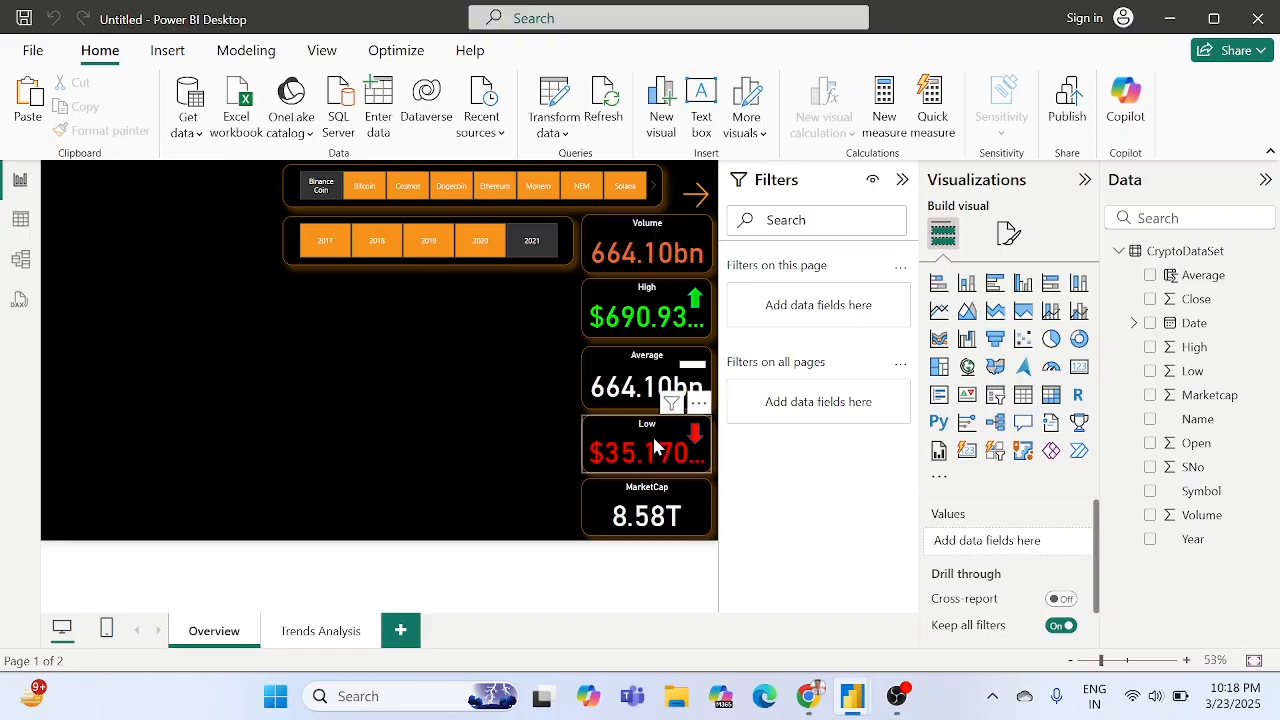
pyautogui.click(634, 434)
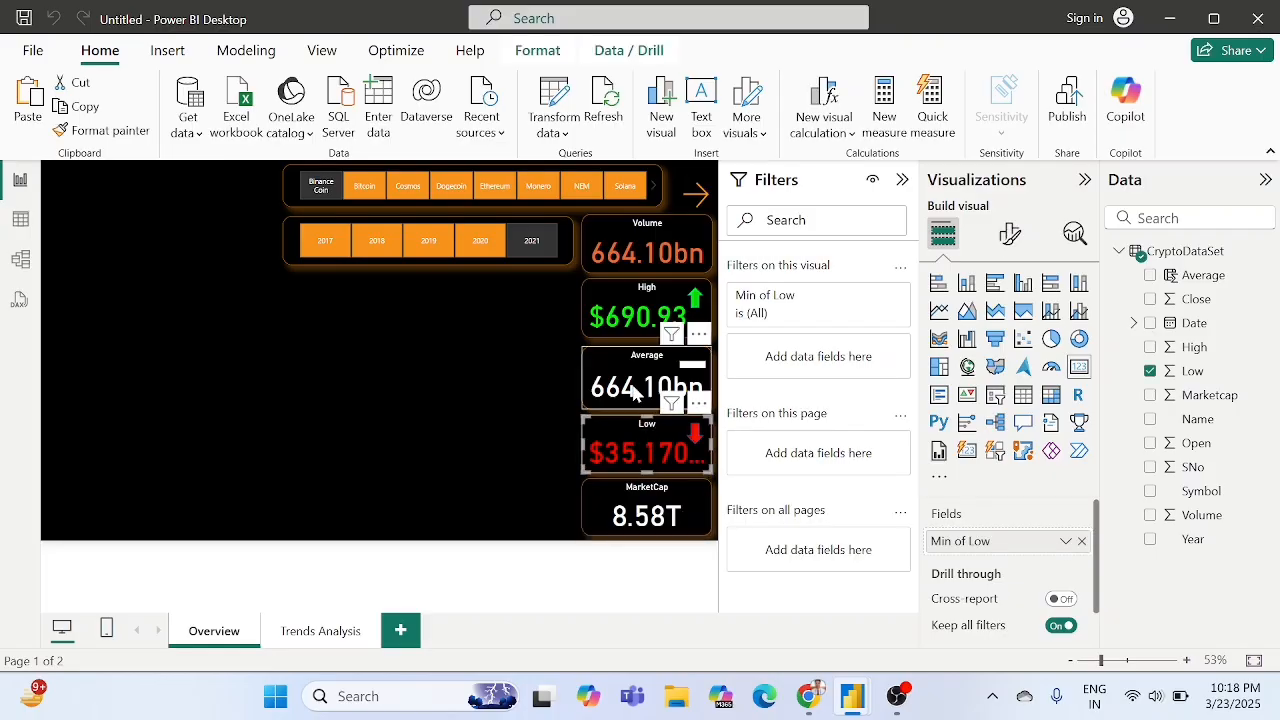
pyautogui.click(634, 392)
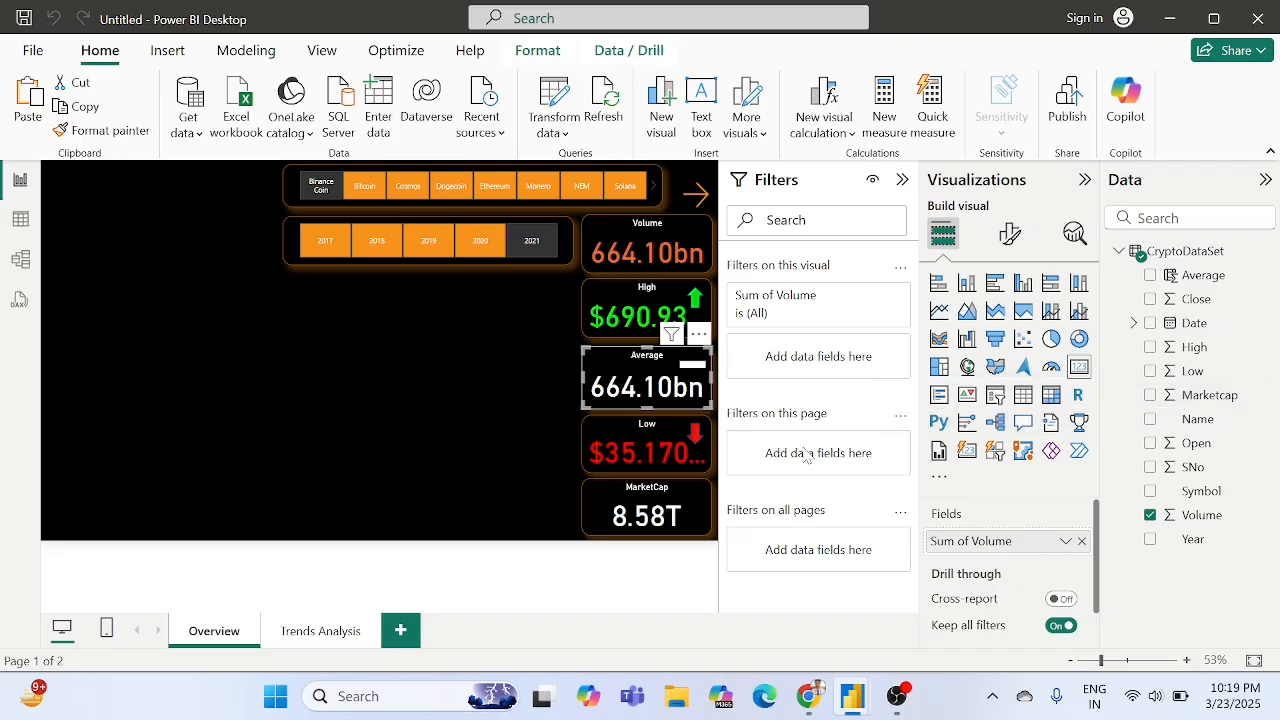
pyautogui.click(1080, 541)
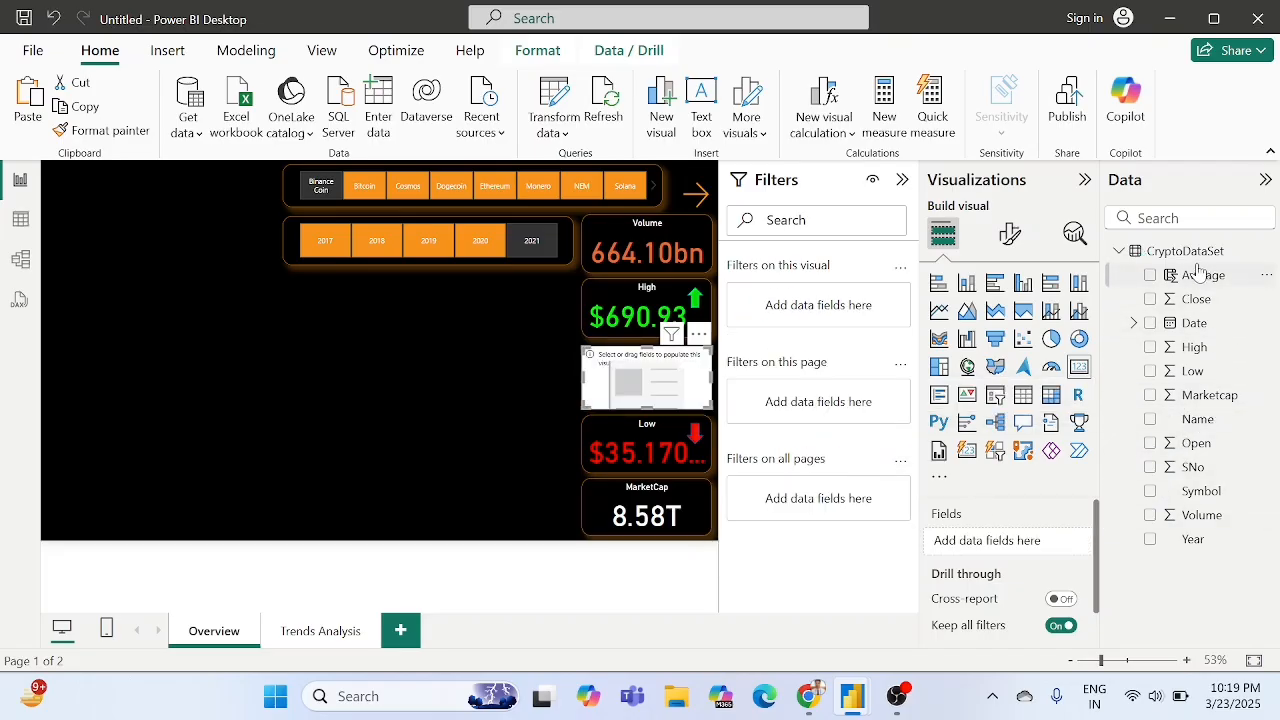
pyautogui.moveTo(1198, 272); pyautogui.dragTo(1020, 545)
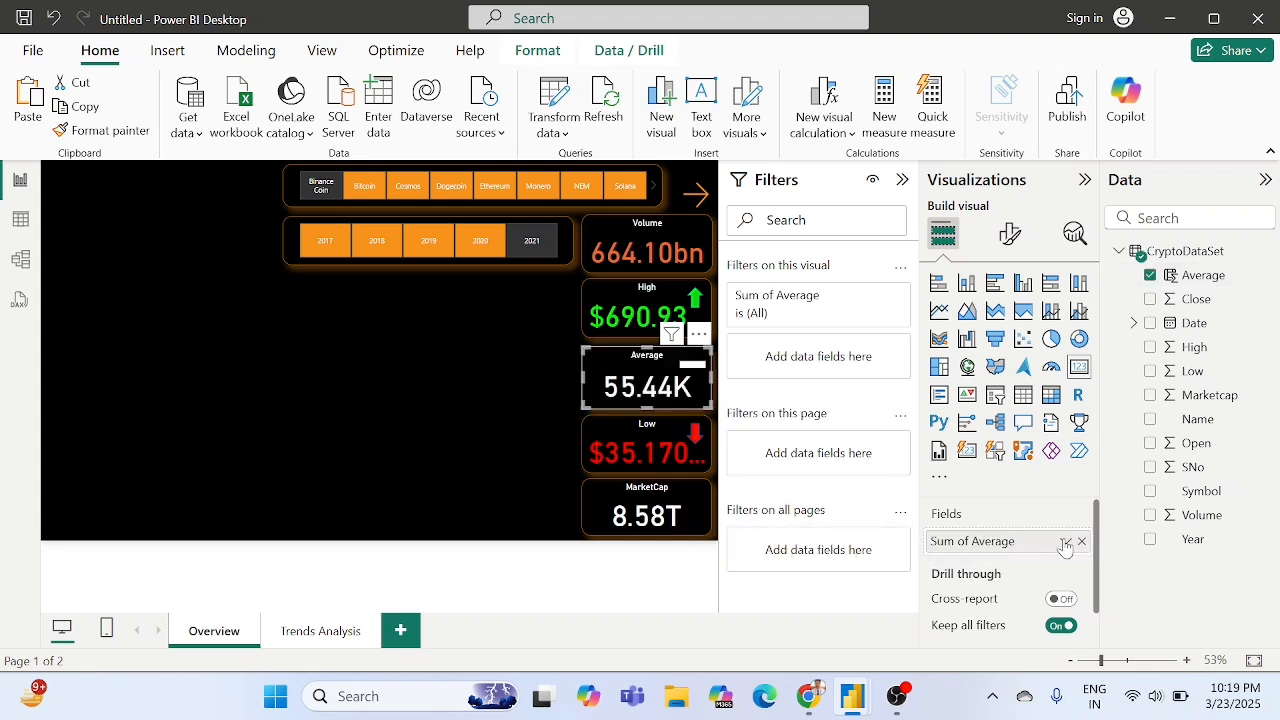
pyautogui.click(1065, 543)
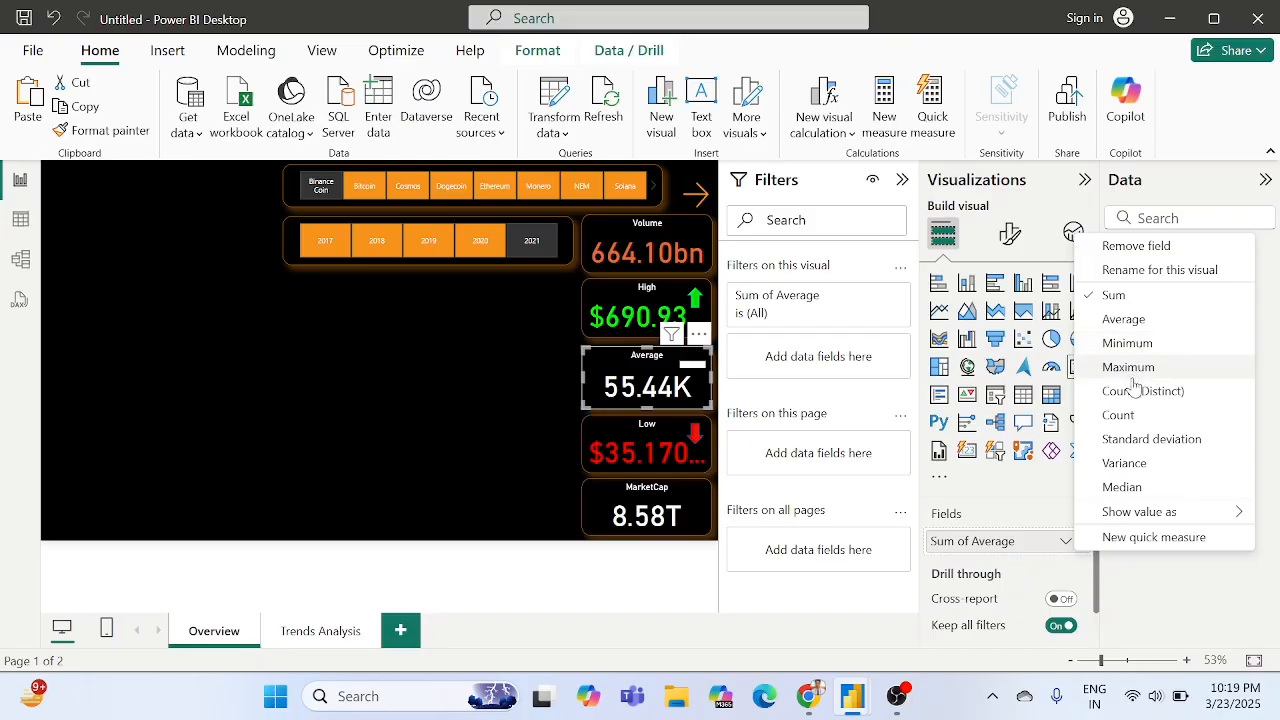
pyautogui.click(1140, 330)
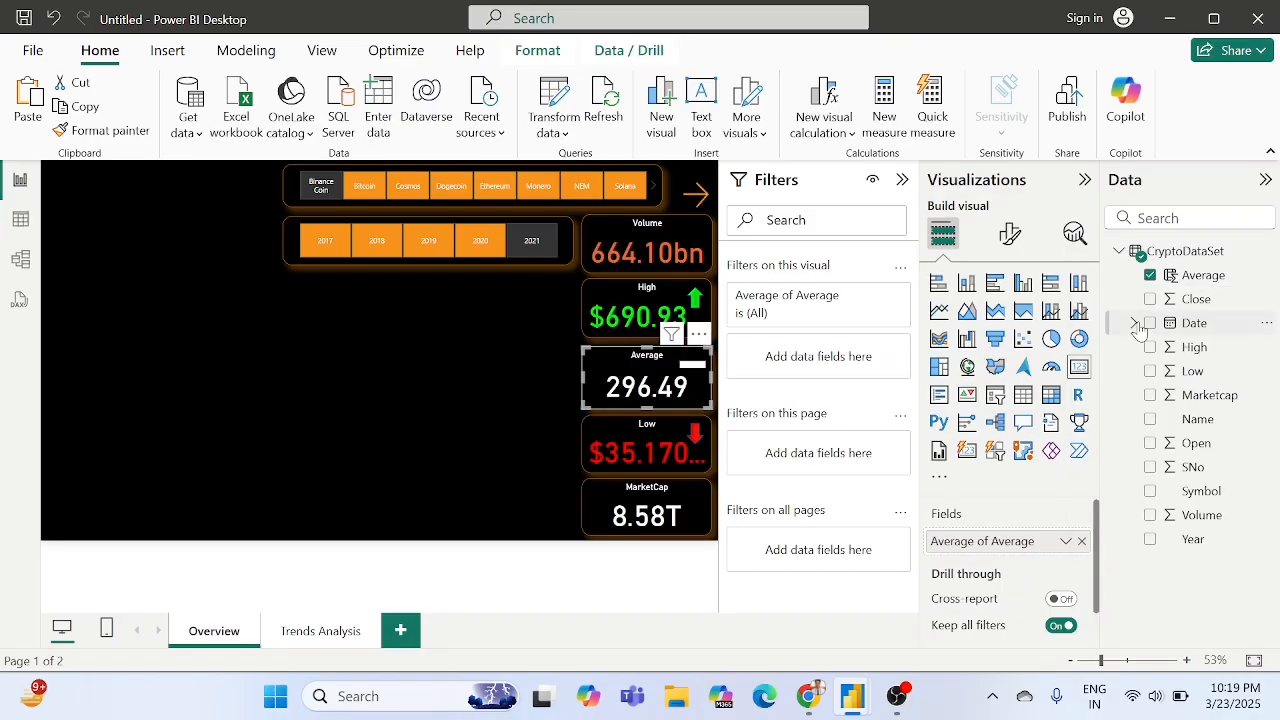
pyautogui.click(490, 380)
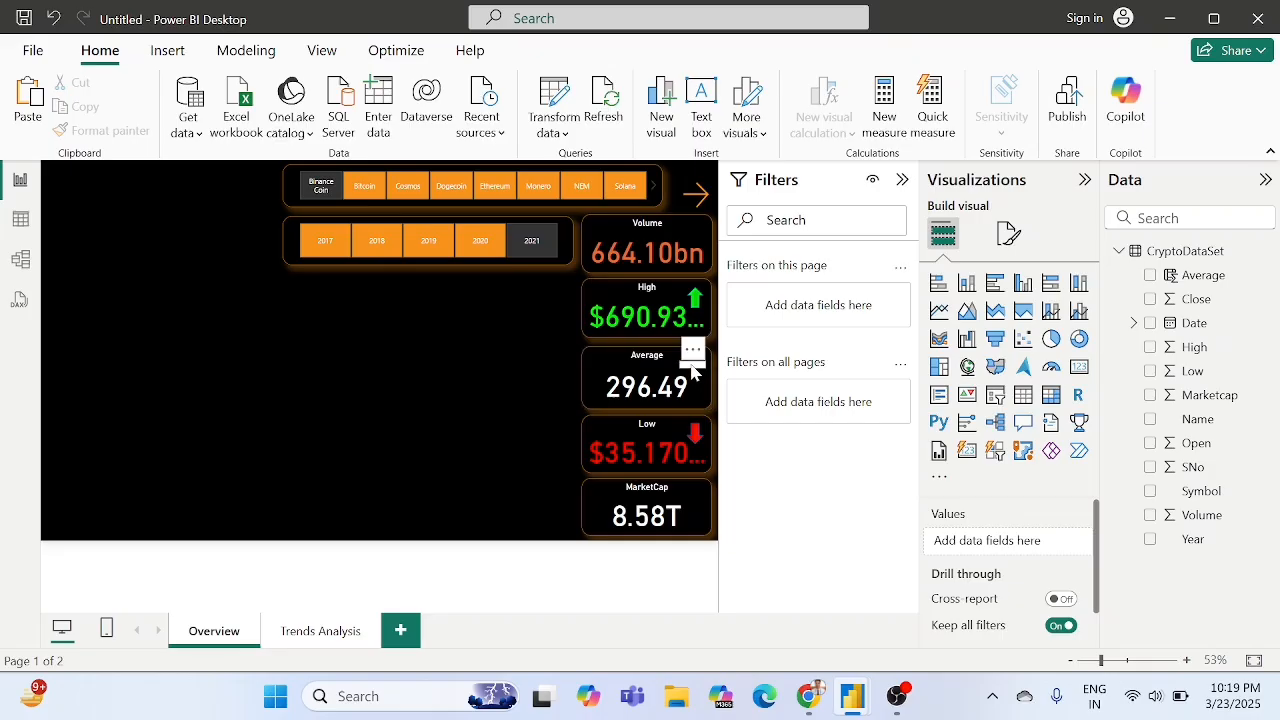
# Slightly reduce the size of the white bar shape on the Average card.
pyautogui.click(692, 368)
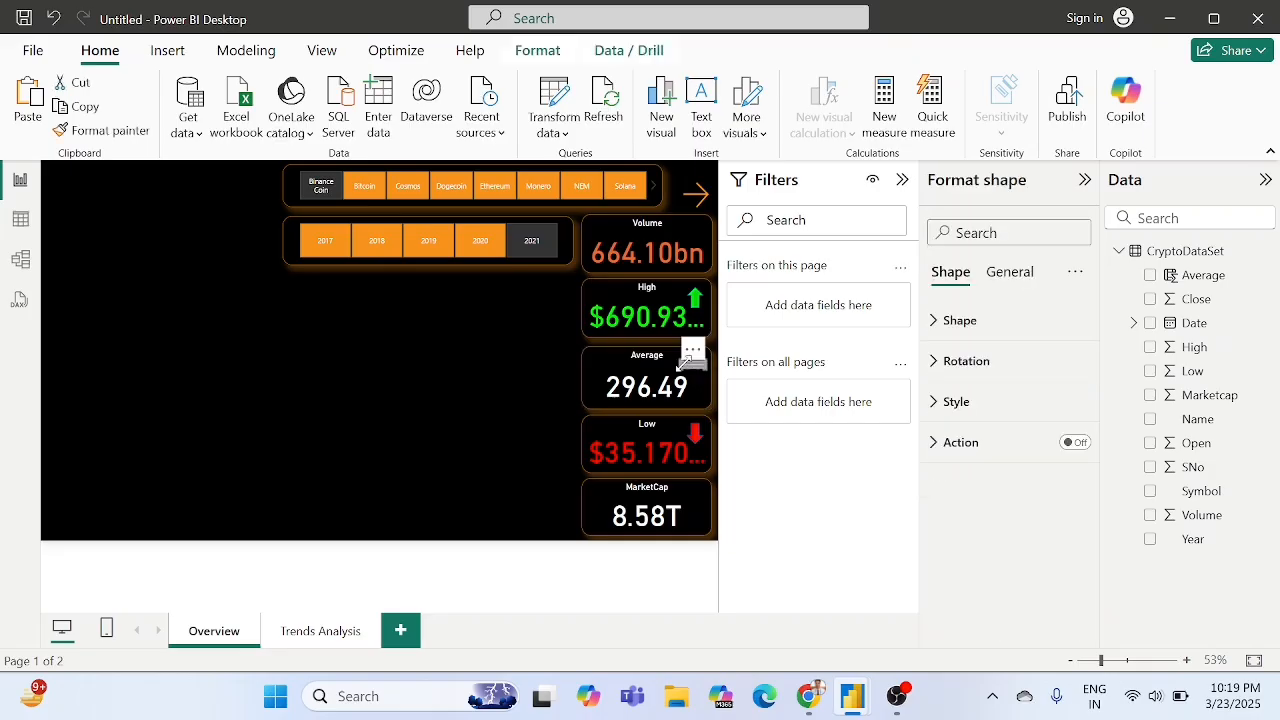
pyautogui.moveTo(679, 363)
pyautogui.mouseDown()
pyautogui.moveTo(694, 367)
pyautogui.moveTo(682, 368)
pyautogui.mouseUp()
pyautogui.click(437, 358)
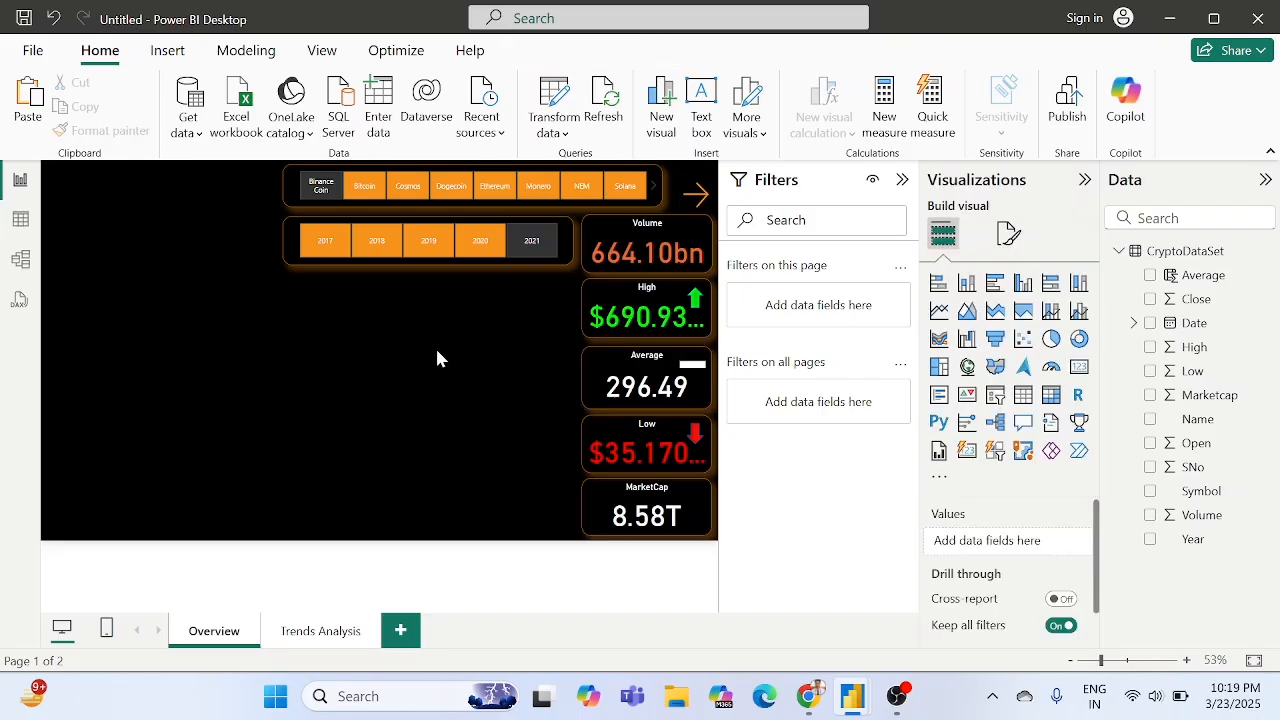
# Set the Average column's format to Currency in the data table and return to the report page.
pyautogui.click(21, 221)
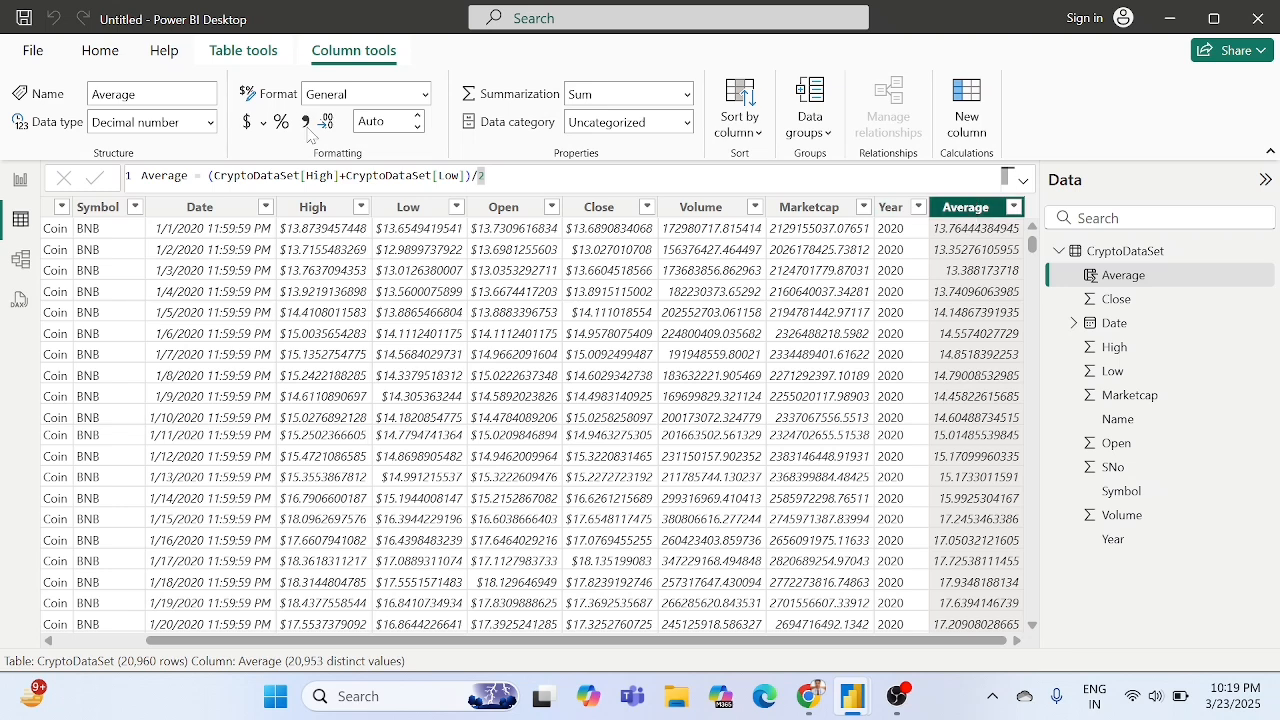
pyautogui.click(425, 97)
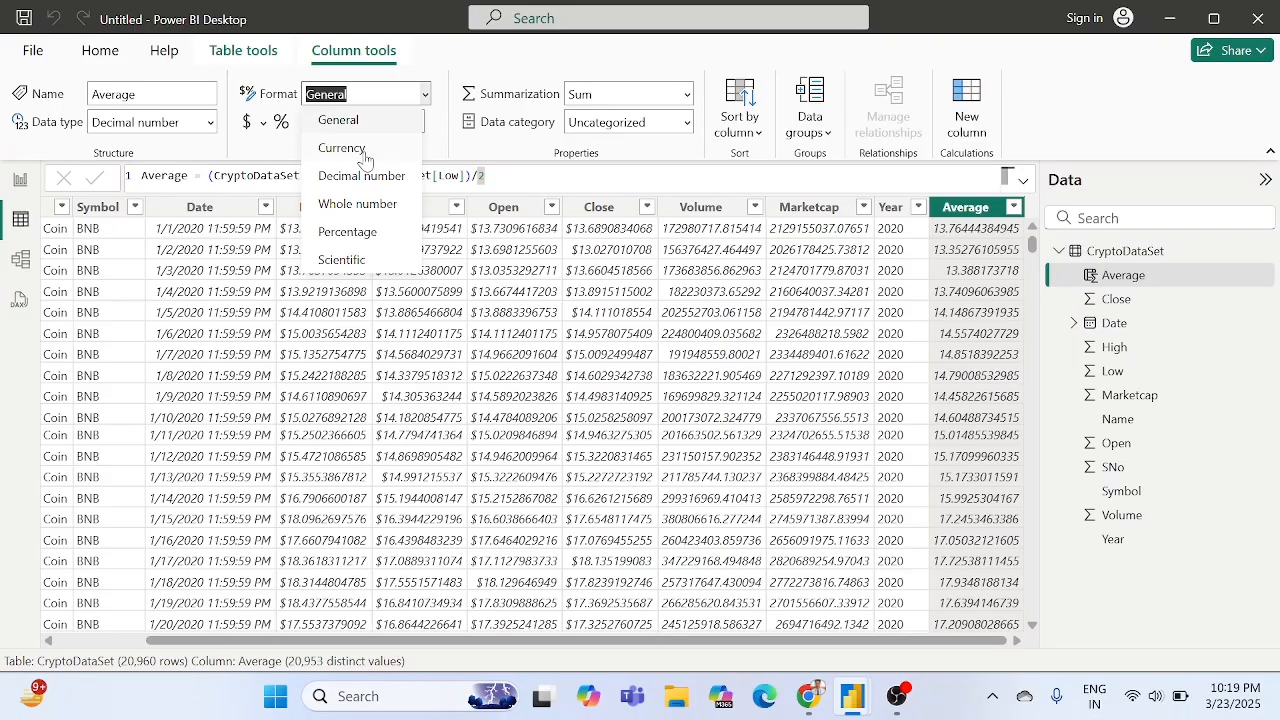
pyautogui.click(364, 150)
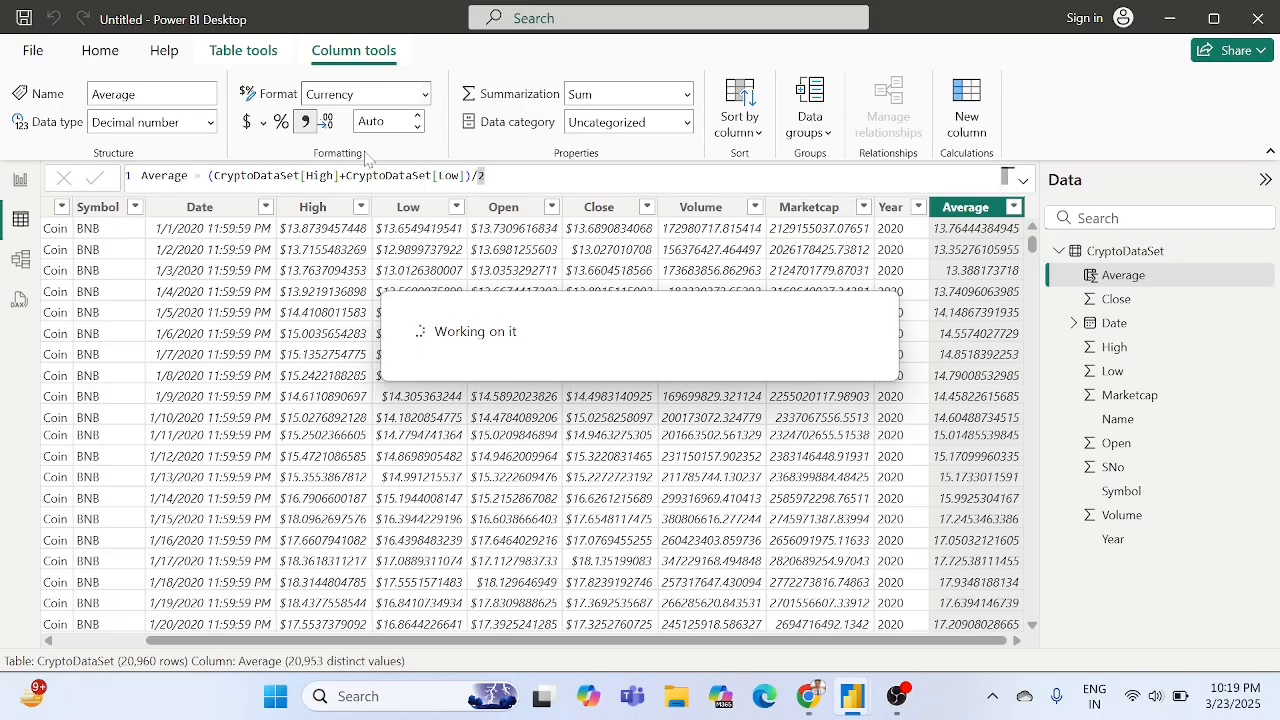
pyautogui.click(24, 180)
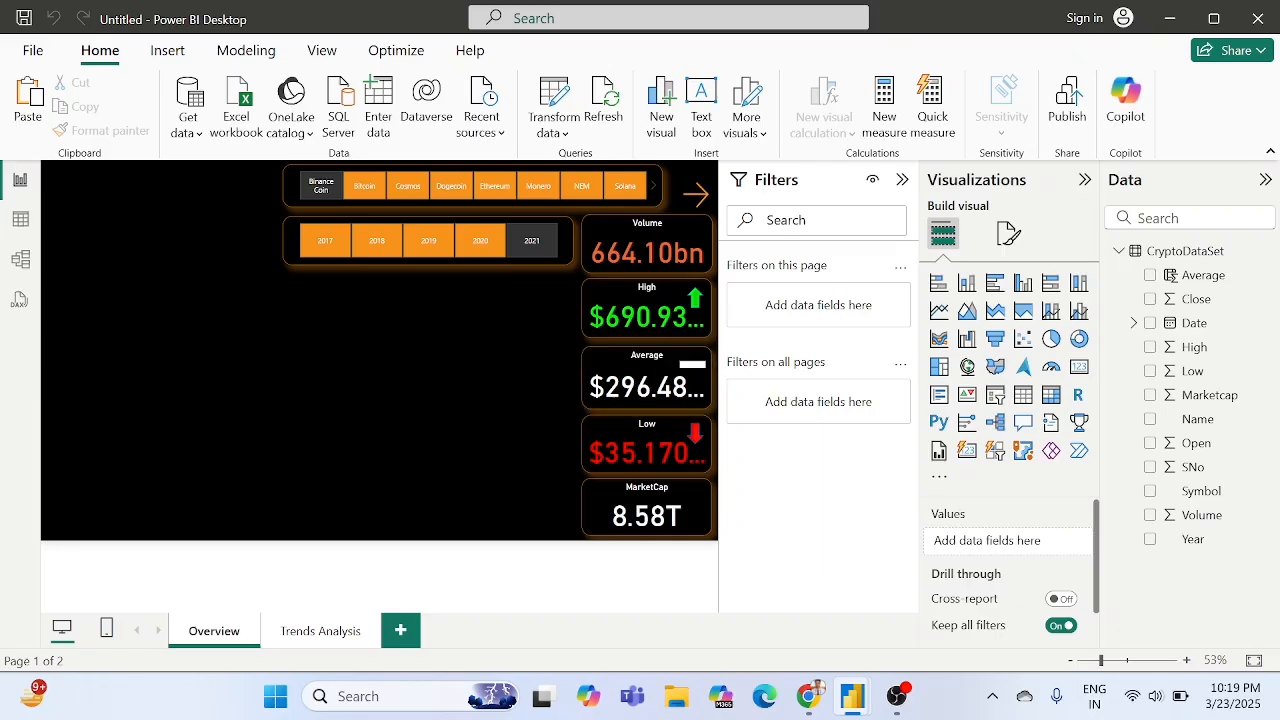
# Lower the High card's upper edge slightly and set its callout value to 1 decimal place.
pyautogui.click(600, 290)
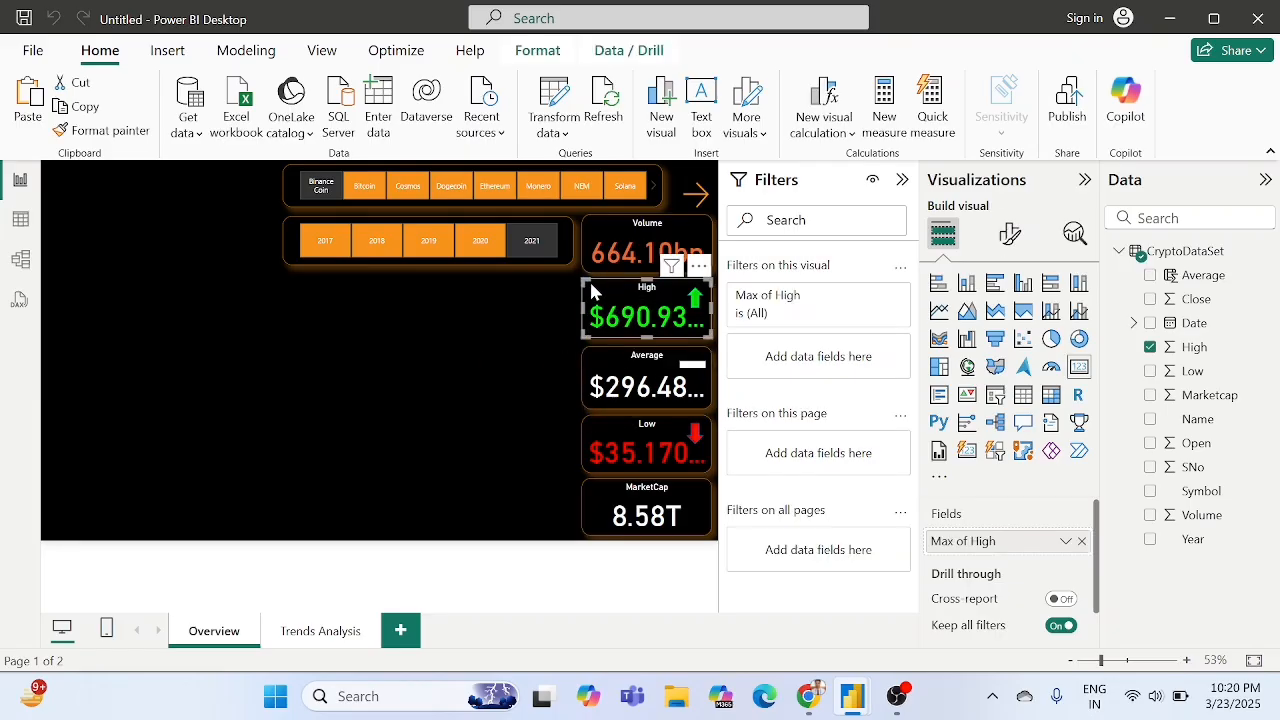
pyautogui.moveTo(580, 281)
pyautogui.mouseDown()
pyautogui.moveTo(537, 291)
pyautogui.moveTo(585, 292)
pyautogui.mouseUp()
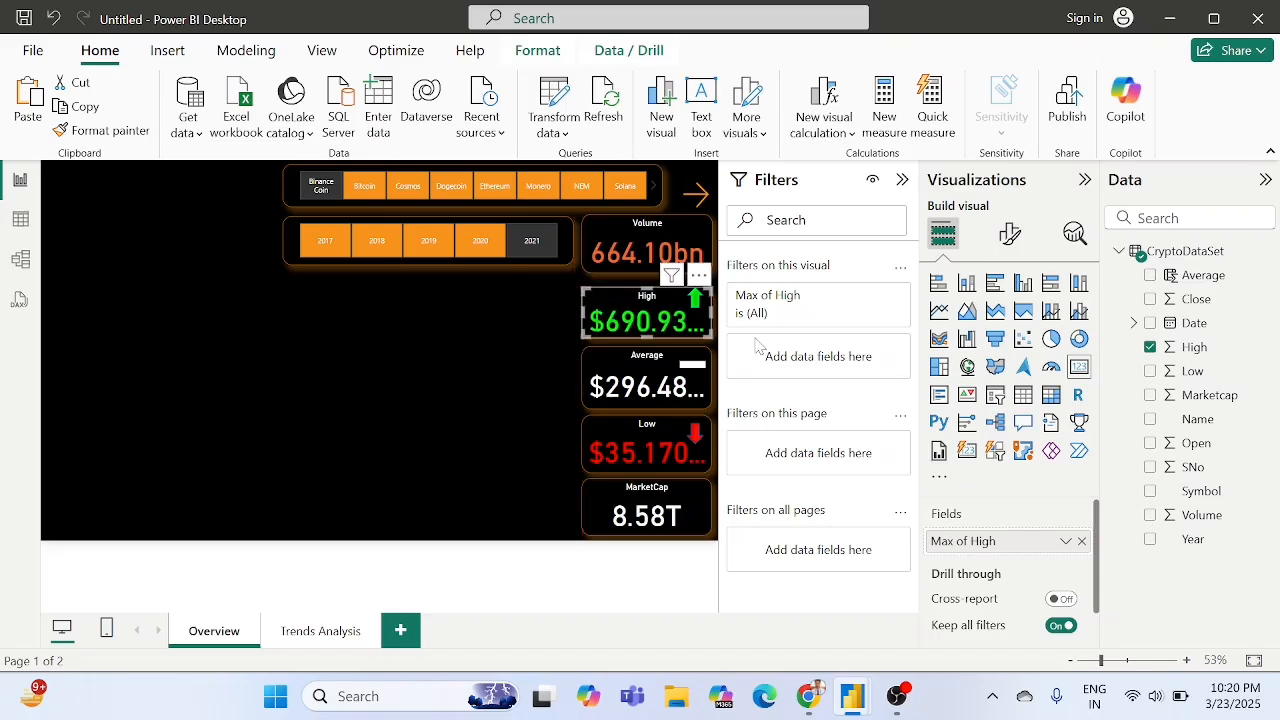
pyautogui.click(1010, 233)
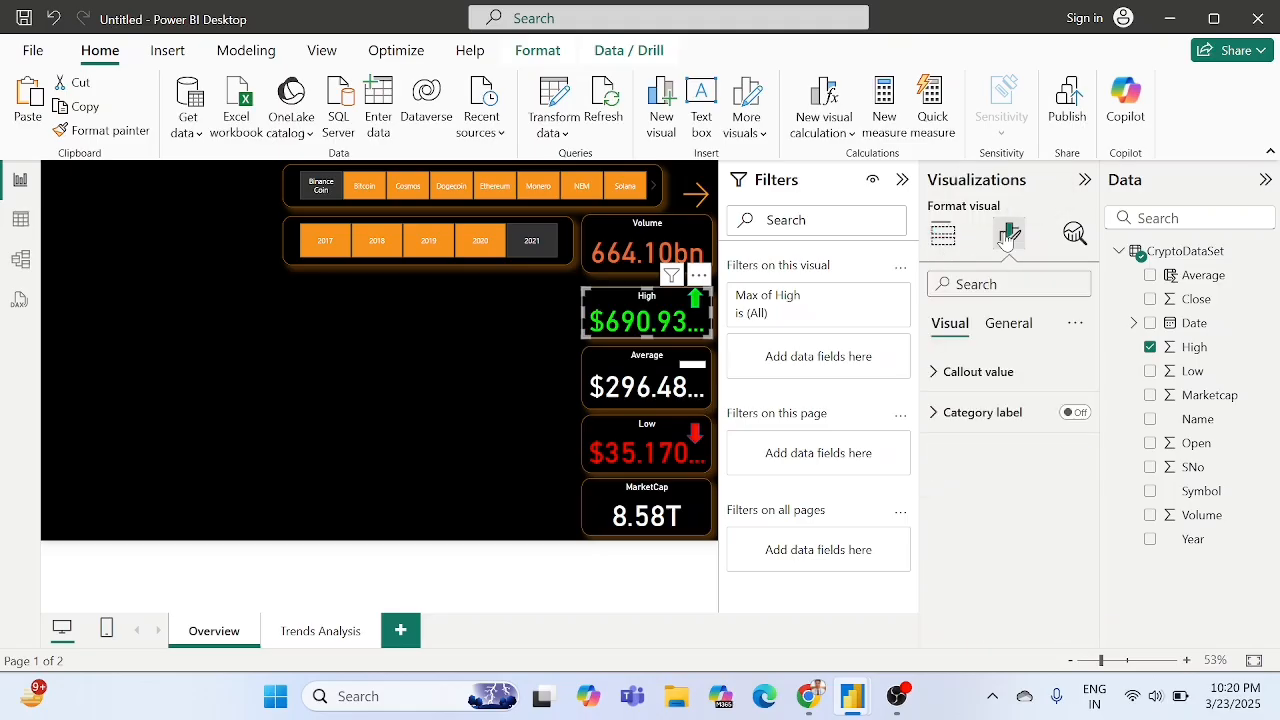
pyautogui.click(968, 380)
pyautogui.scroll(-3, 968, 384)
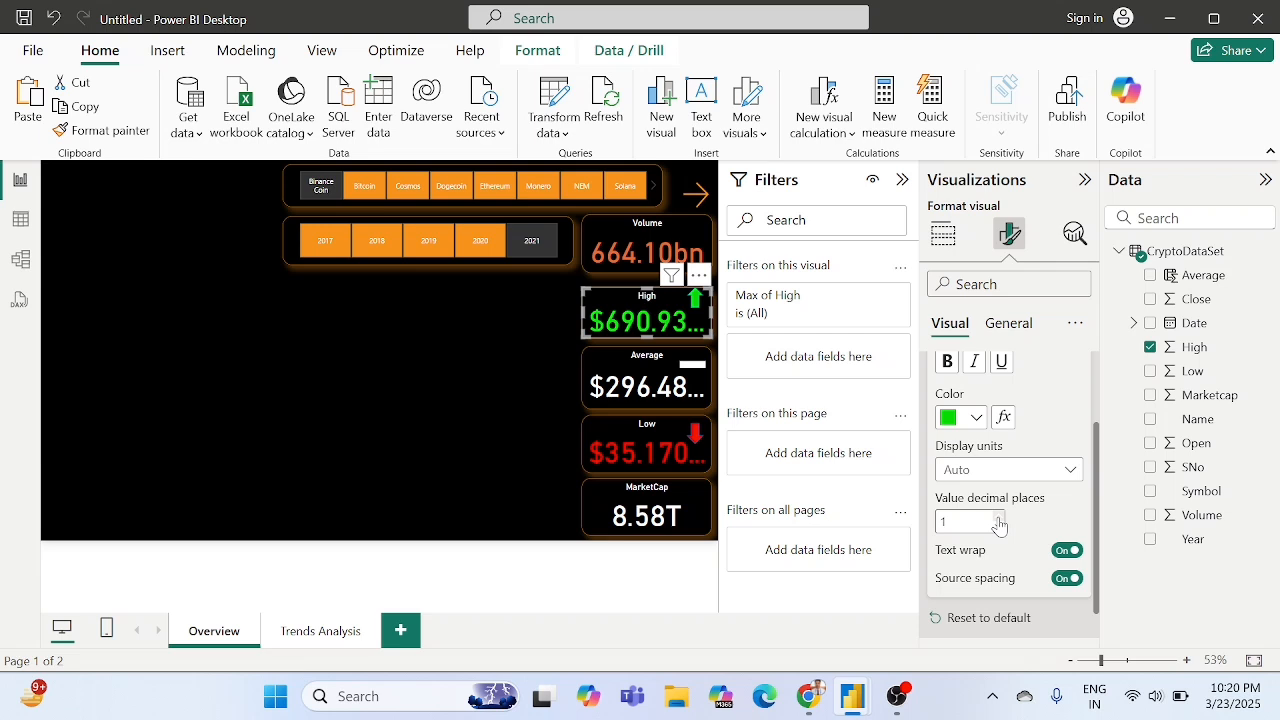
# Set the Low card's callout value to 1 decimal place.
pyautogui.click(673, 436)
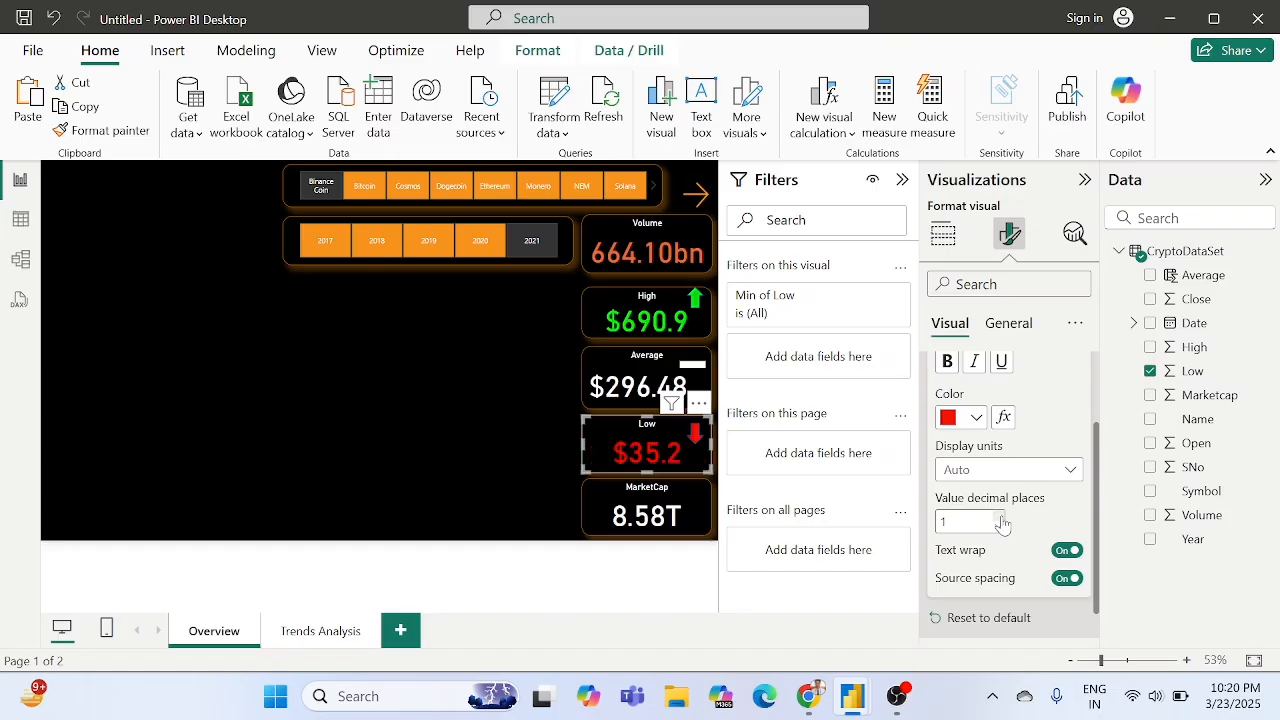
pyautogui.click(500, 381)
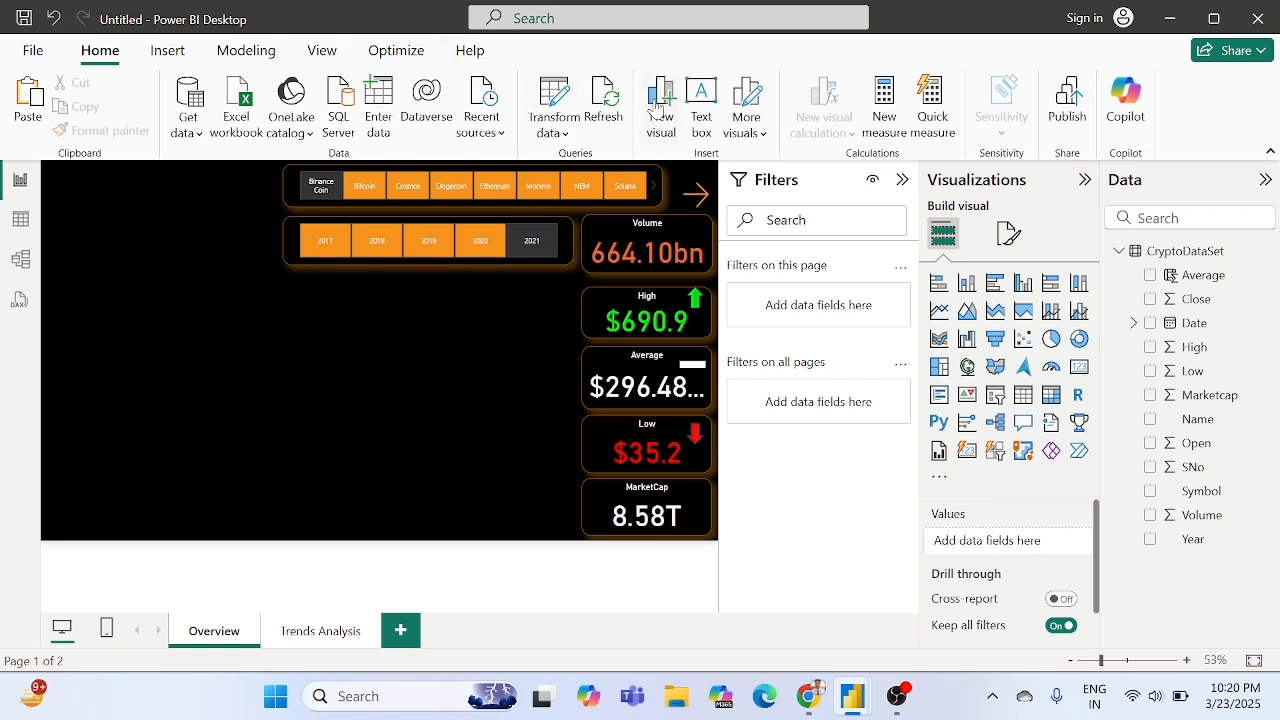
# Insert a text box on the Overview page reading "CRYPTOCURRENCY DASHBOARD" and select all its text.
pyautogui.click(157, 50)
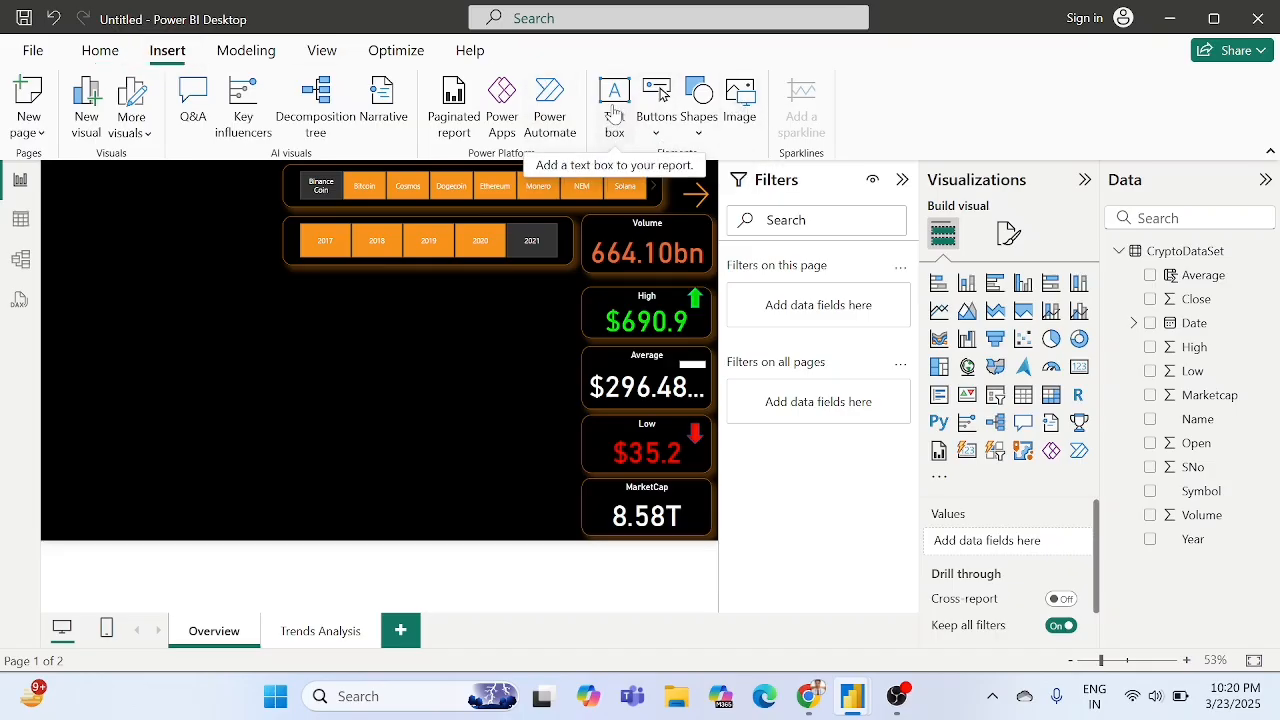
pyautogui.click(631, 138)
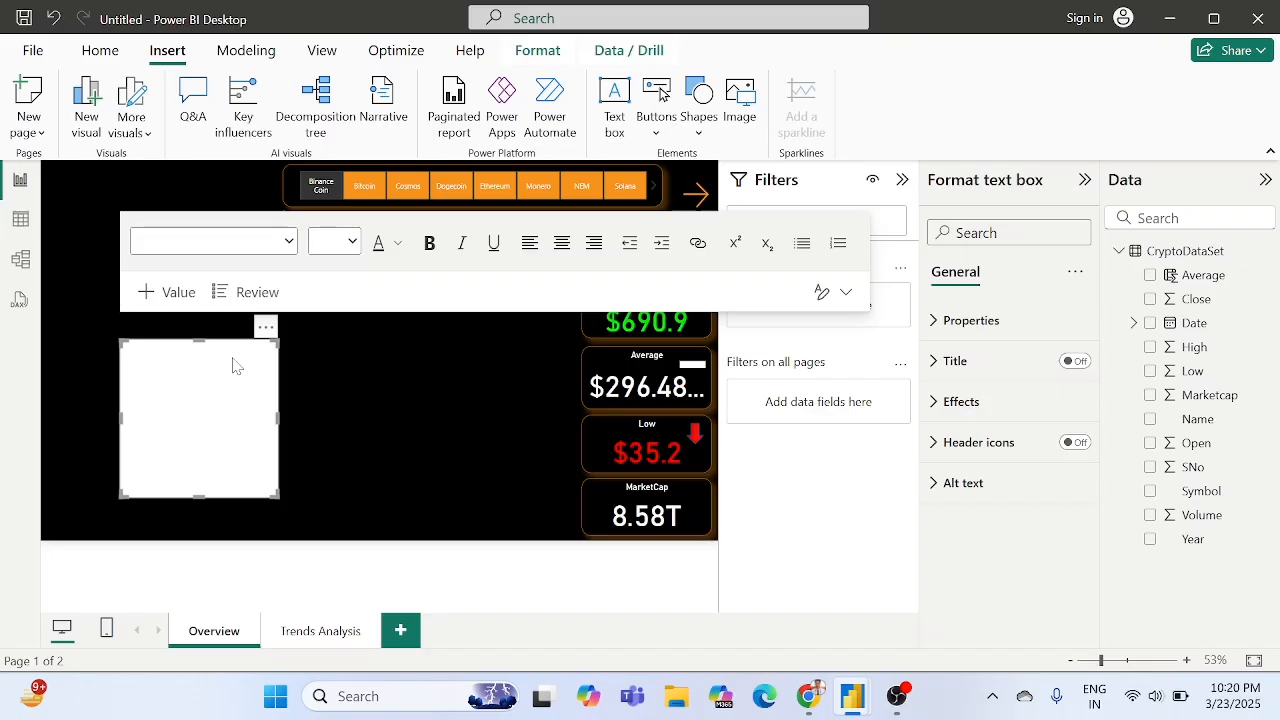
pyautogui.click(232, 365)
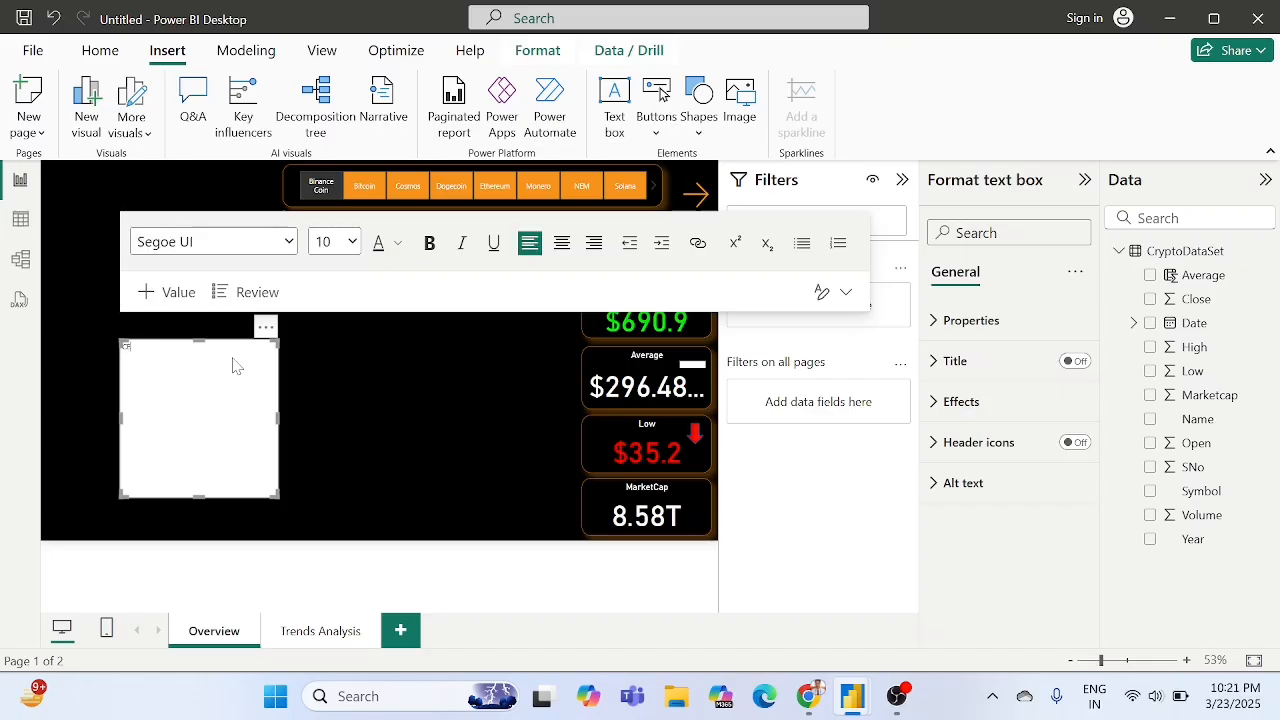
pyautogui.write('CRYPTOCURRENCY DASHBOARD')
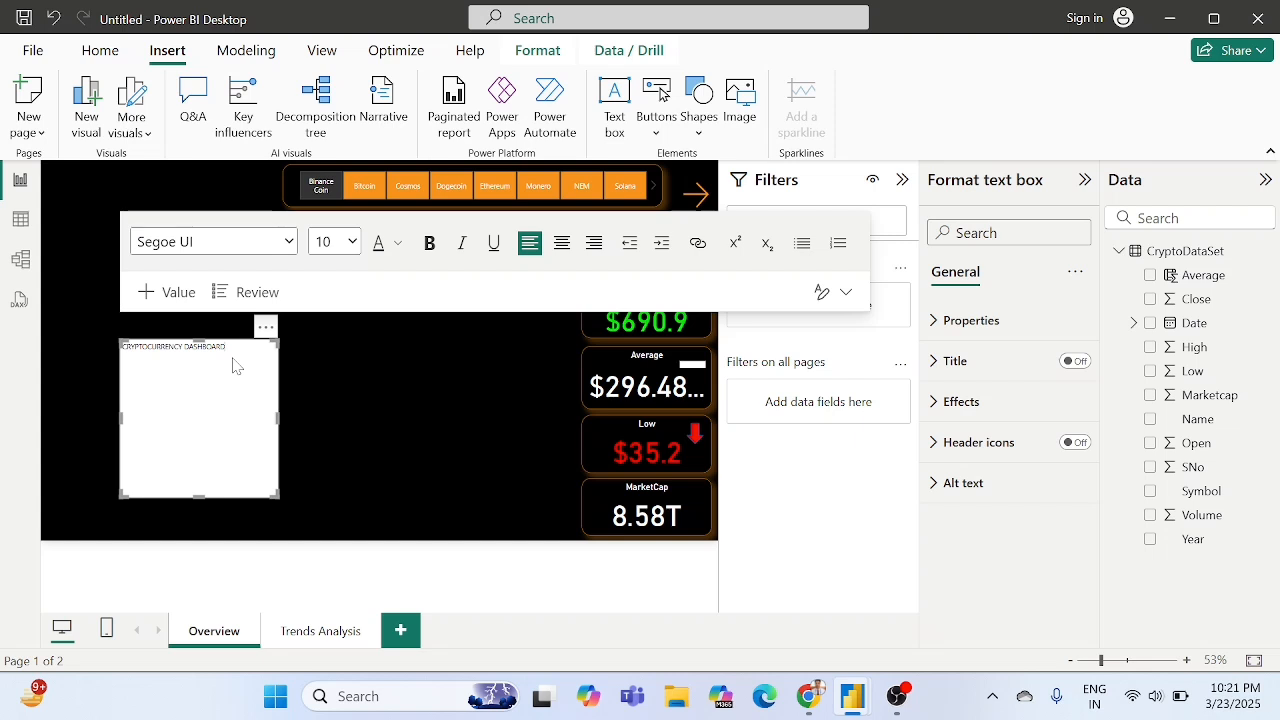
pyautogui.hotkey('ctrl', 'a')
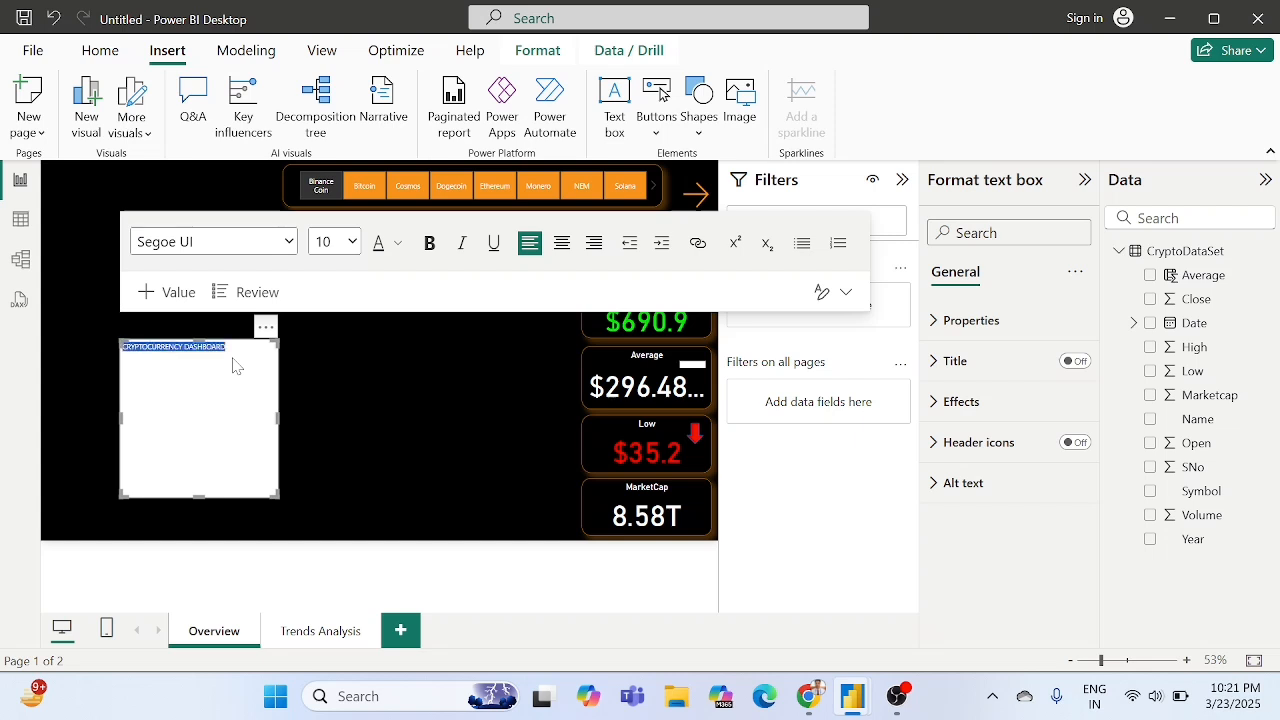
# Format the dashboard title text as bold and orange with a font size of 28.
pyautogui.click(343, 243)
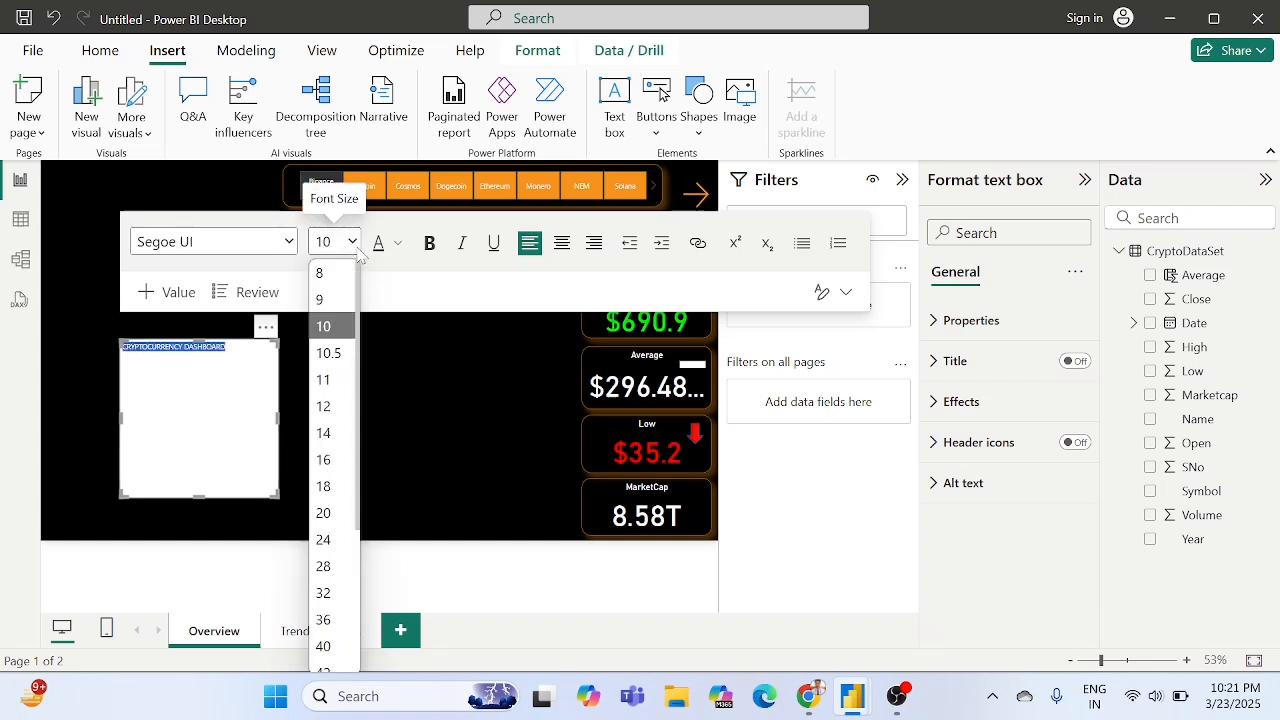
pyautogui.click(328, 541)
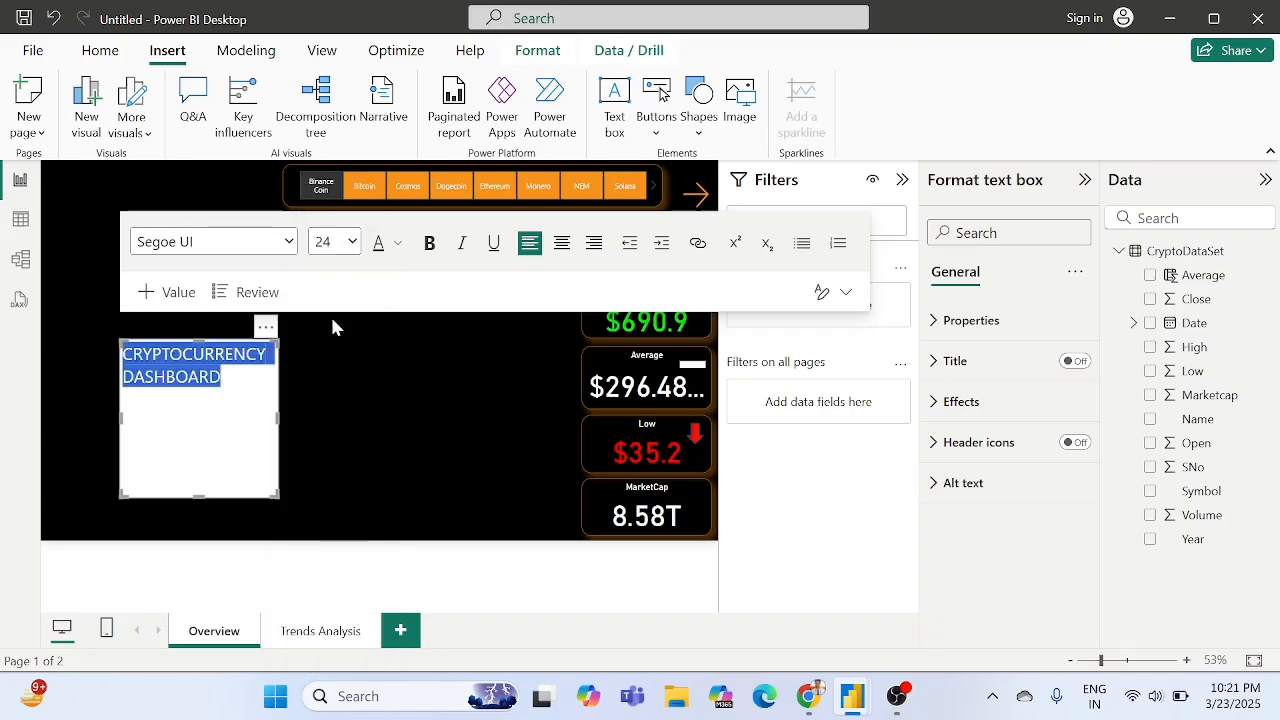
pyautogui.click(430, 250)
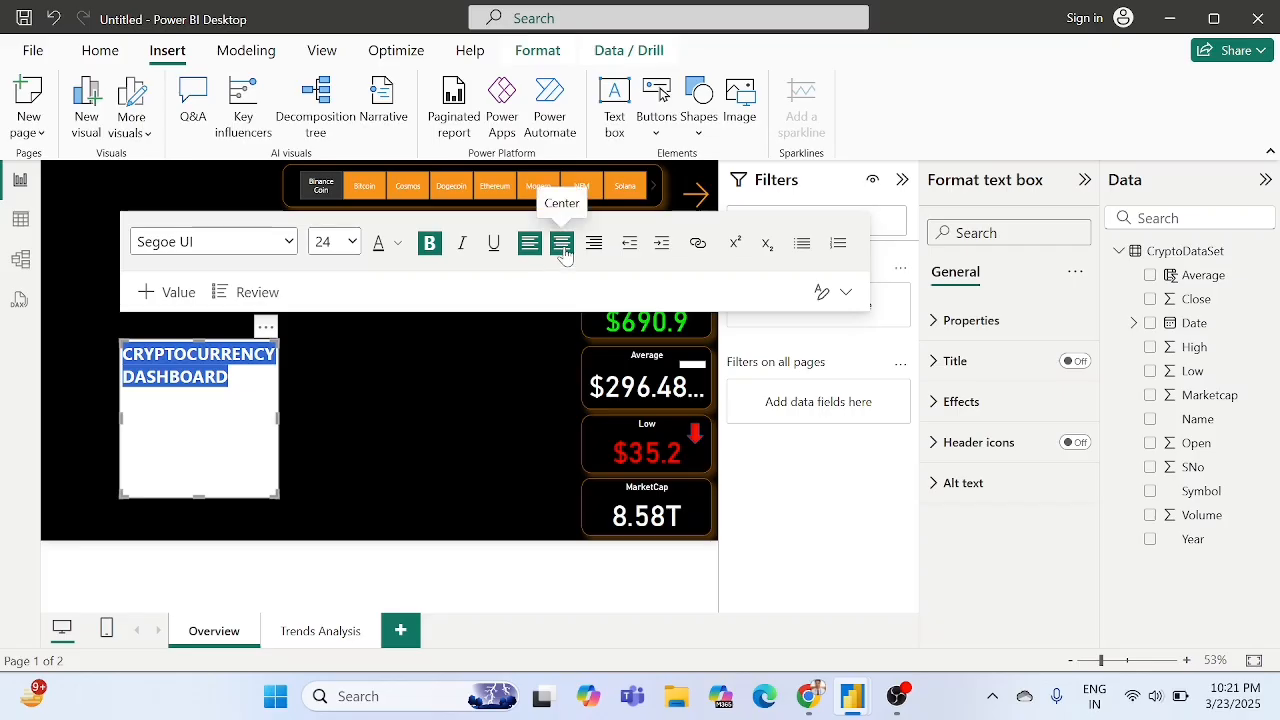
pyautogui.click(399, 250)
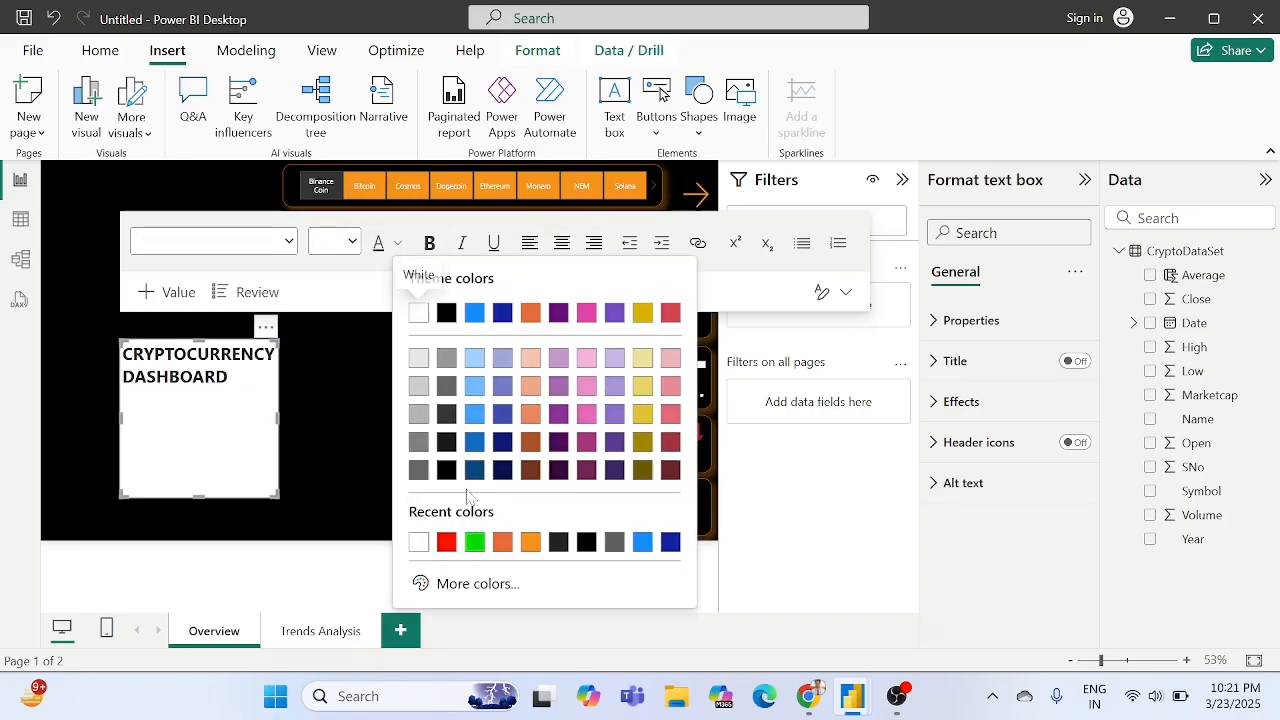
pyautogui.click(530, 541)
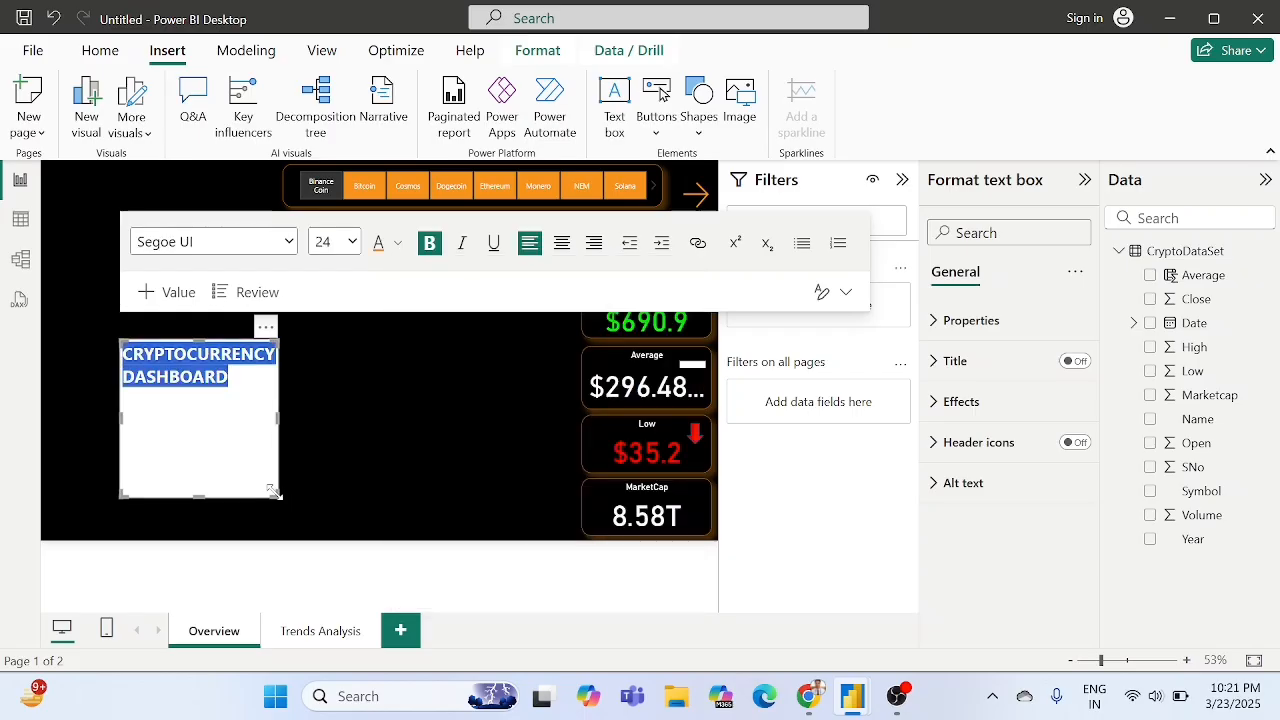
pyautogui.click(350, 243)
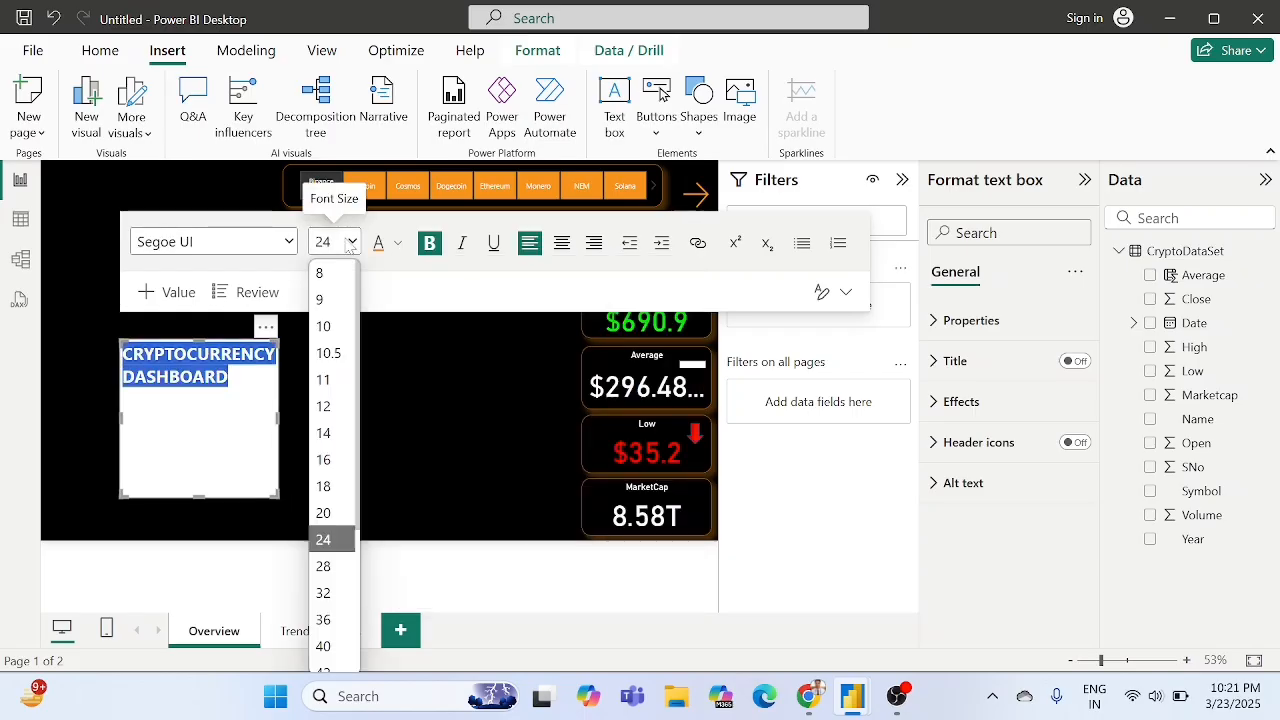
pyautogui.click(336, 576)
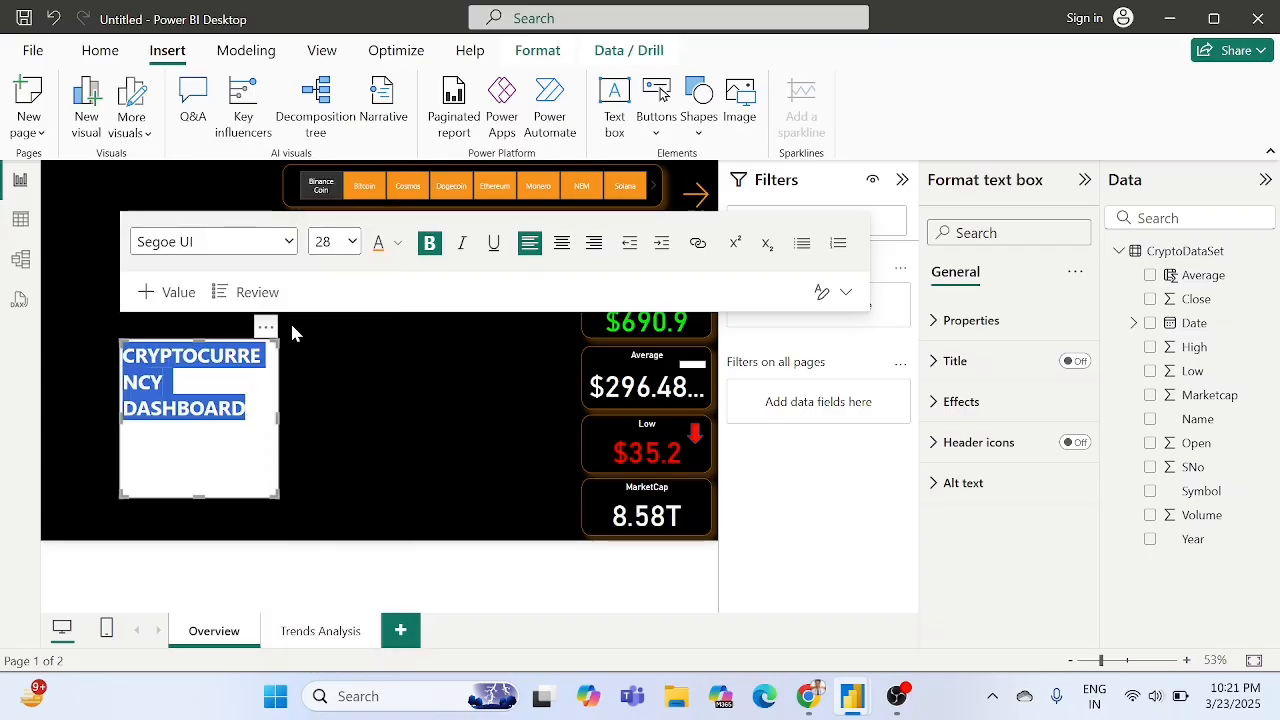
# Set the title text box's background transparency to 100%.
pyautogui.click(960, 401)
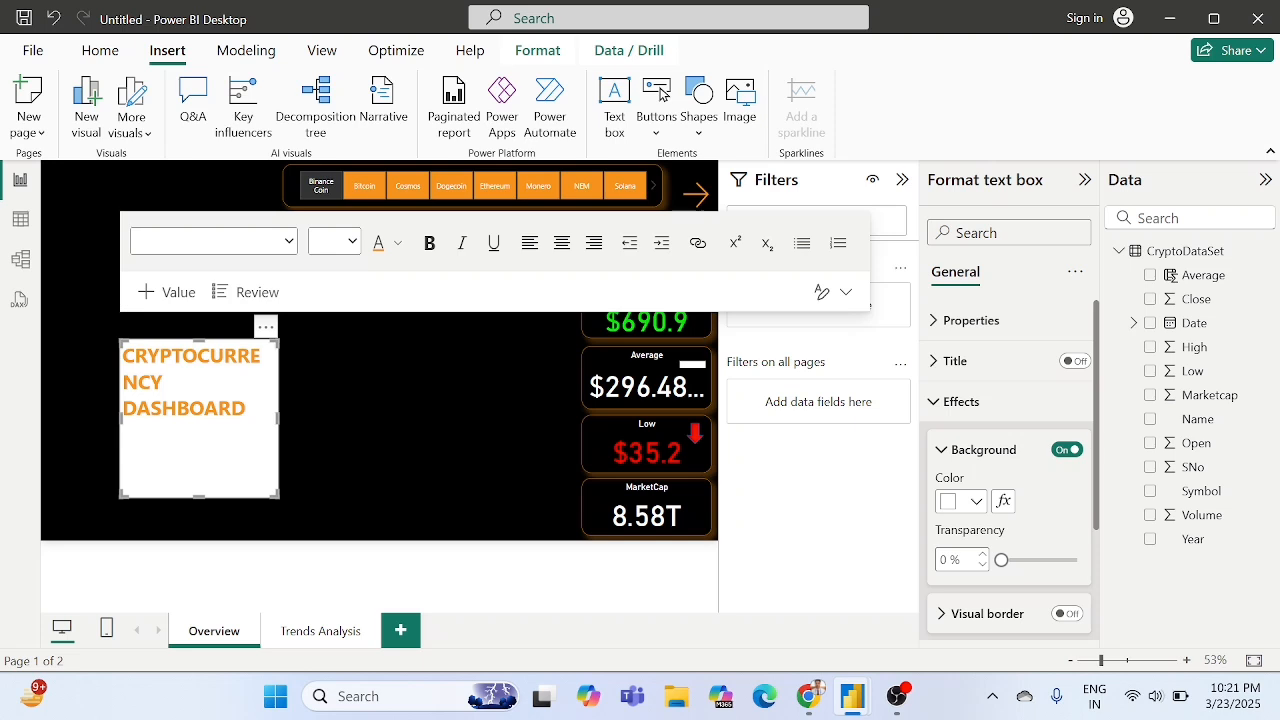
pyautogui.click(946, 559)
pyautogui.write('00')
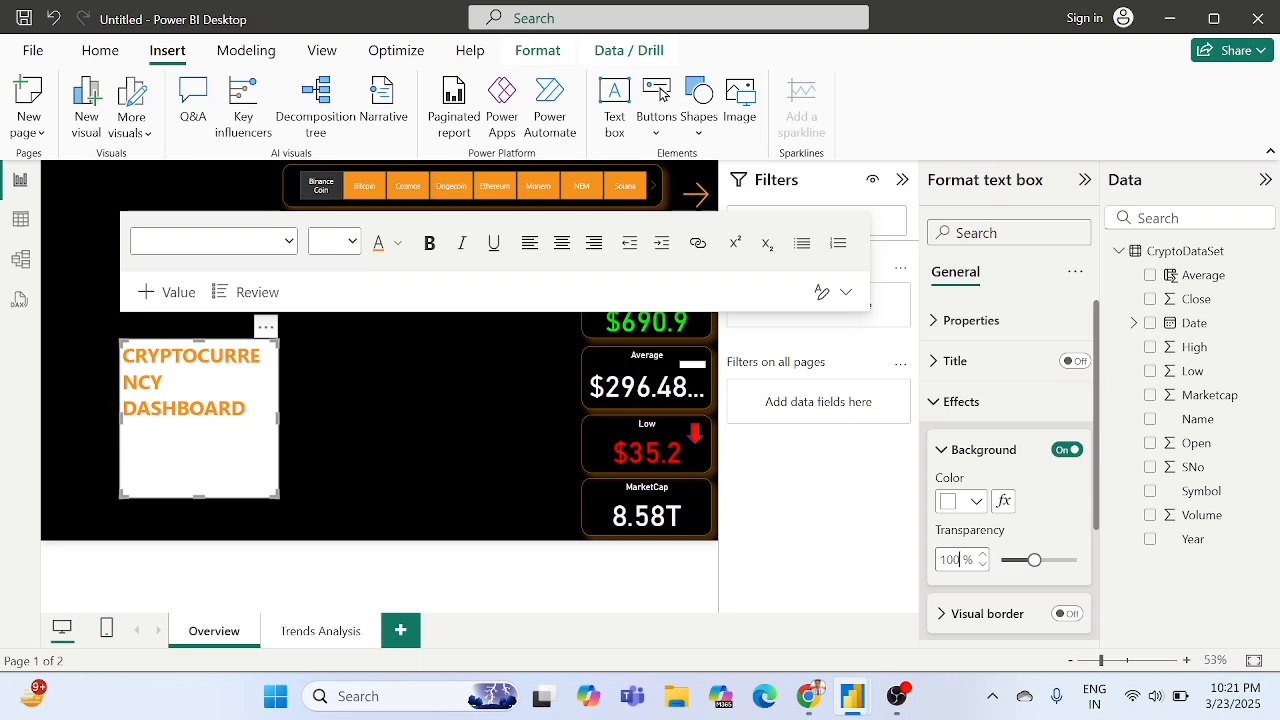
pyautogui.click(356, 426)
pyautogui.click(275, 488)
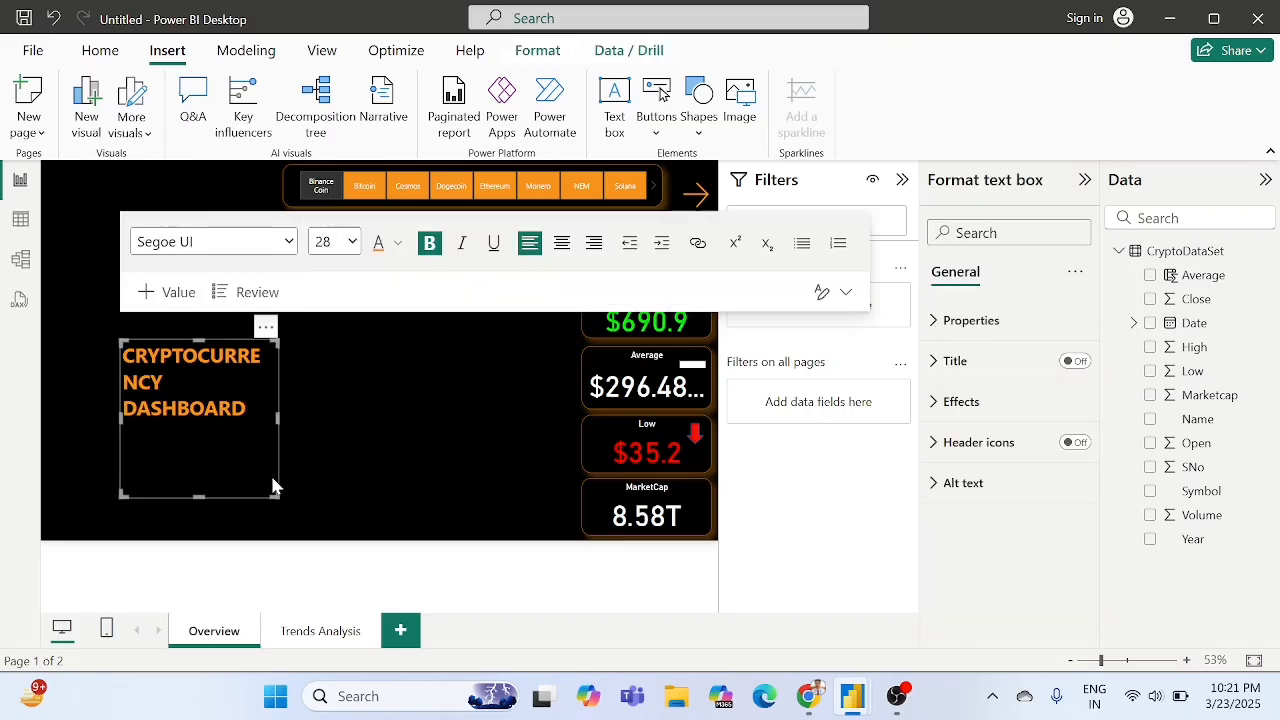
# Resize the title text box so the text fits on one line and move it to the page's upper-left corner.
pyautogui.moveTo(278, 496); pyautogui.dragTo(445, 379)
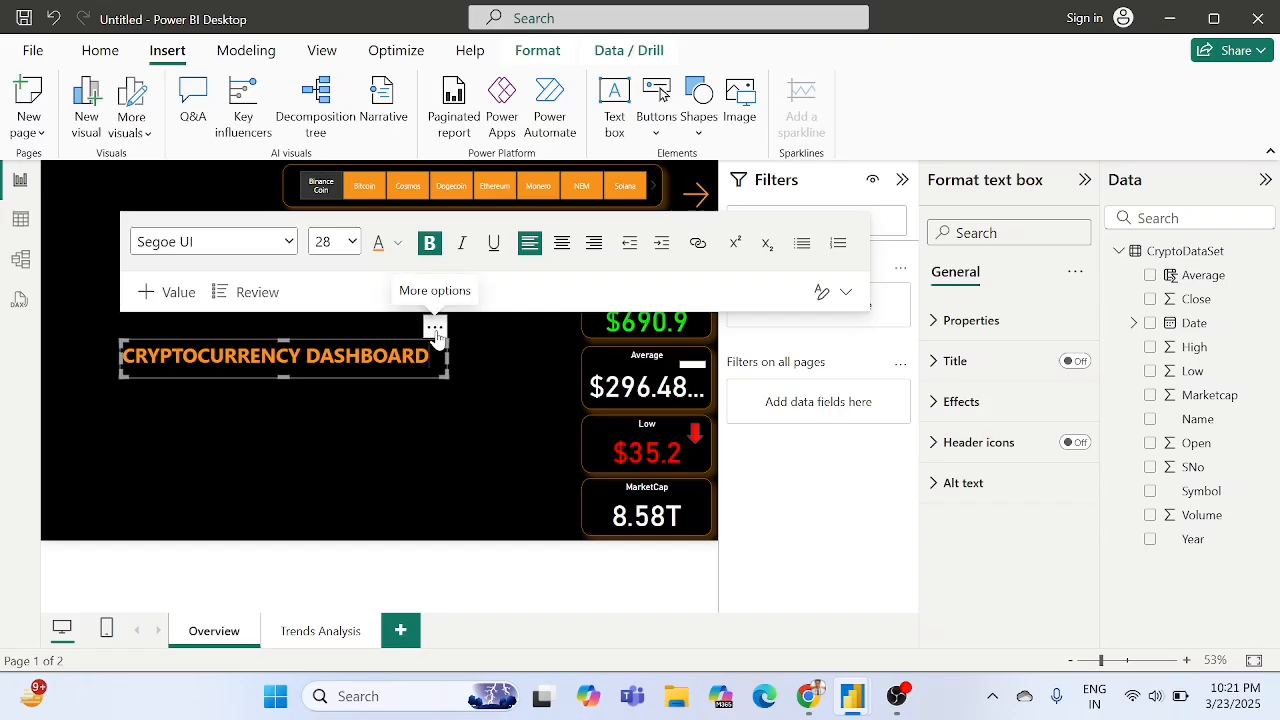
pyautogui.moveTo(437, 335); pyautogui.dragTo(358, 163)
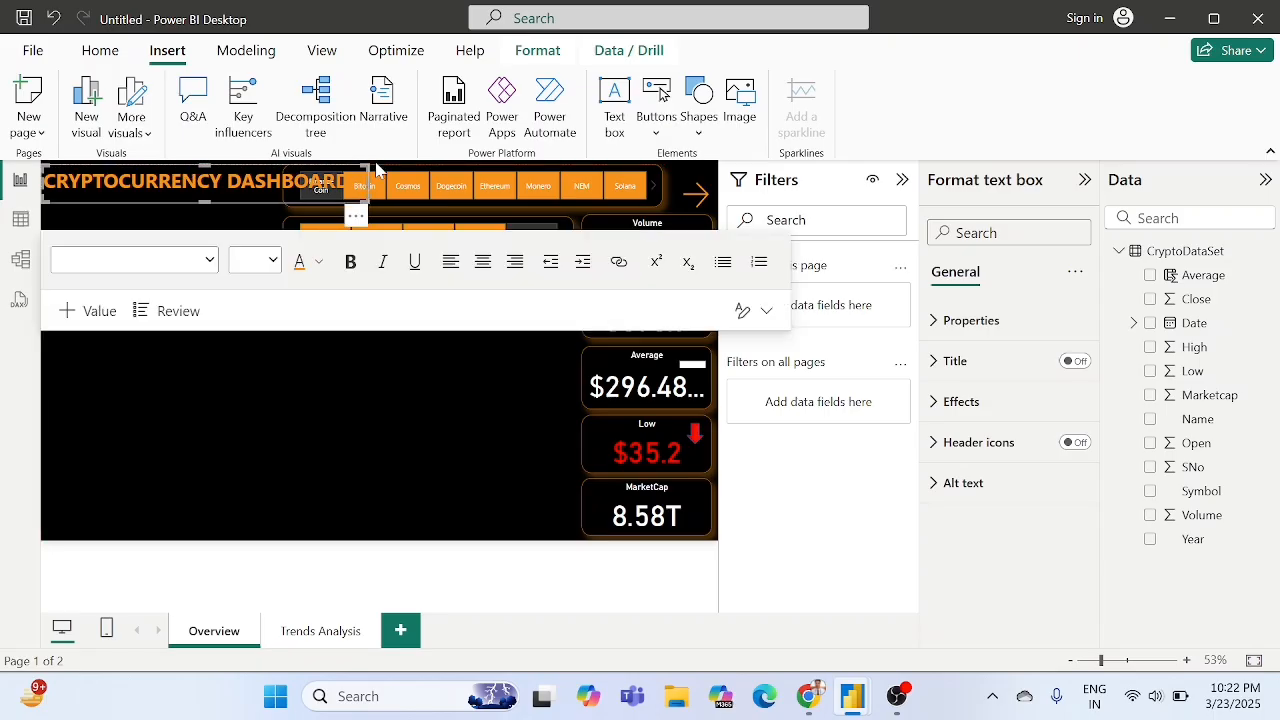
pyautogui.moveTo(358, 214); pyautogui.dragTo(366, 214)
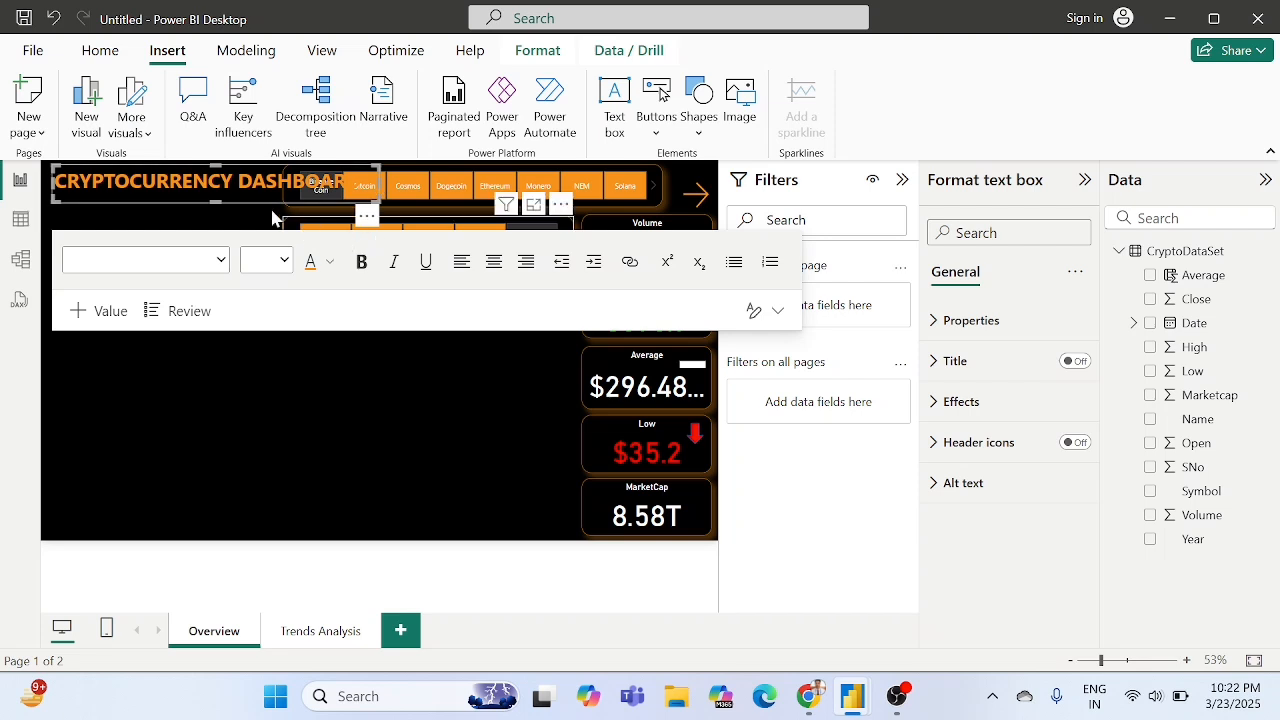
# Reduce the title's font size to 20 and shrink its text box to end just before the coin slicer.
pyautogui.hotkey('ctrl', 'a')
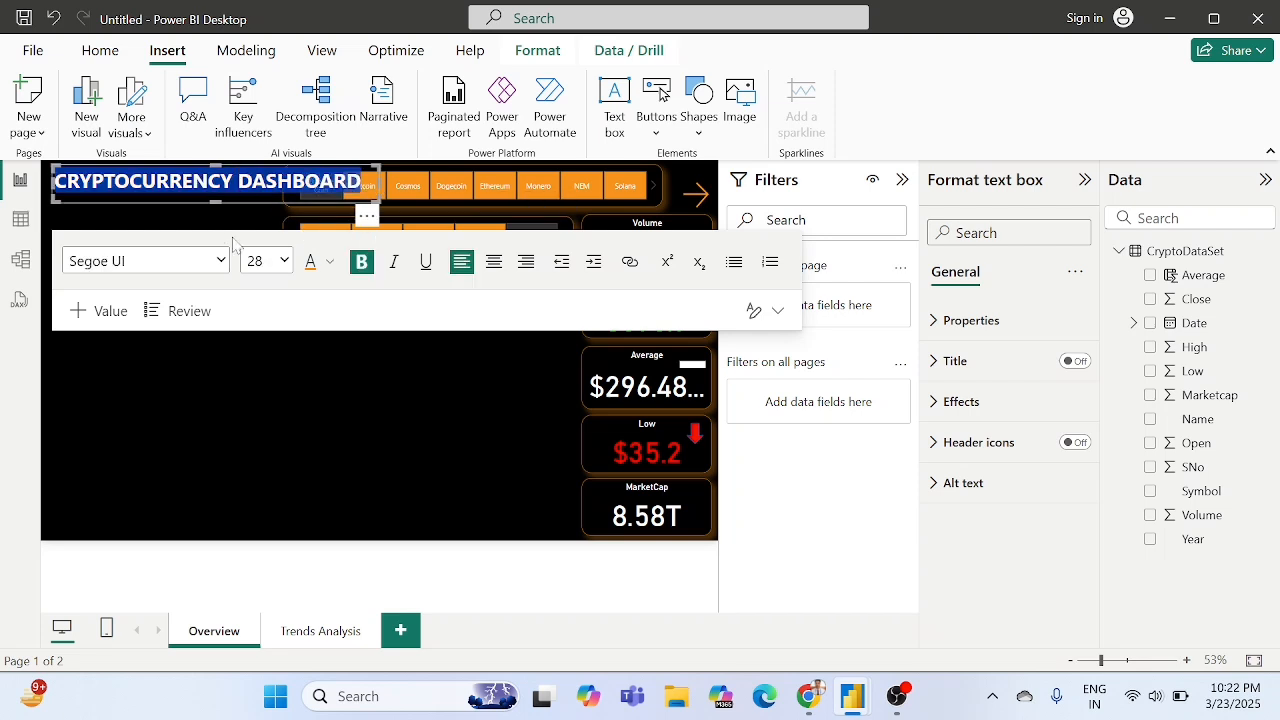
pyautogui.click(284, 261)
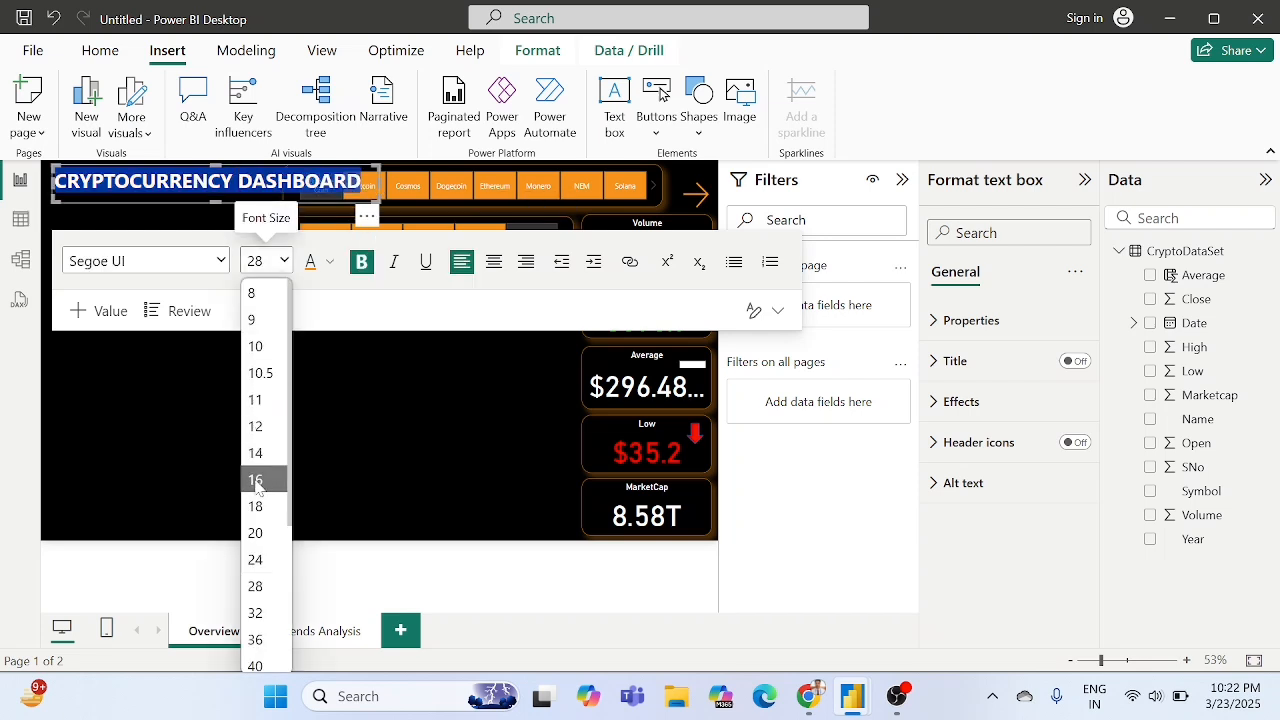
pyautogui.click(256, 533)
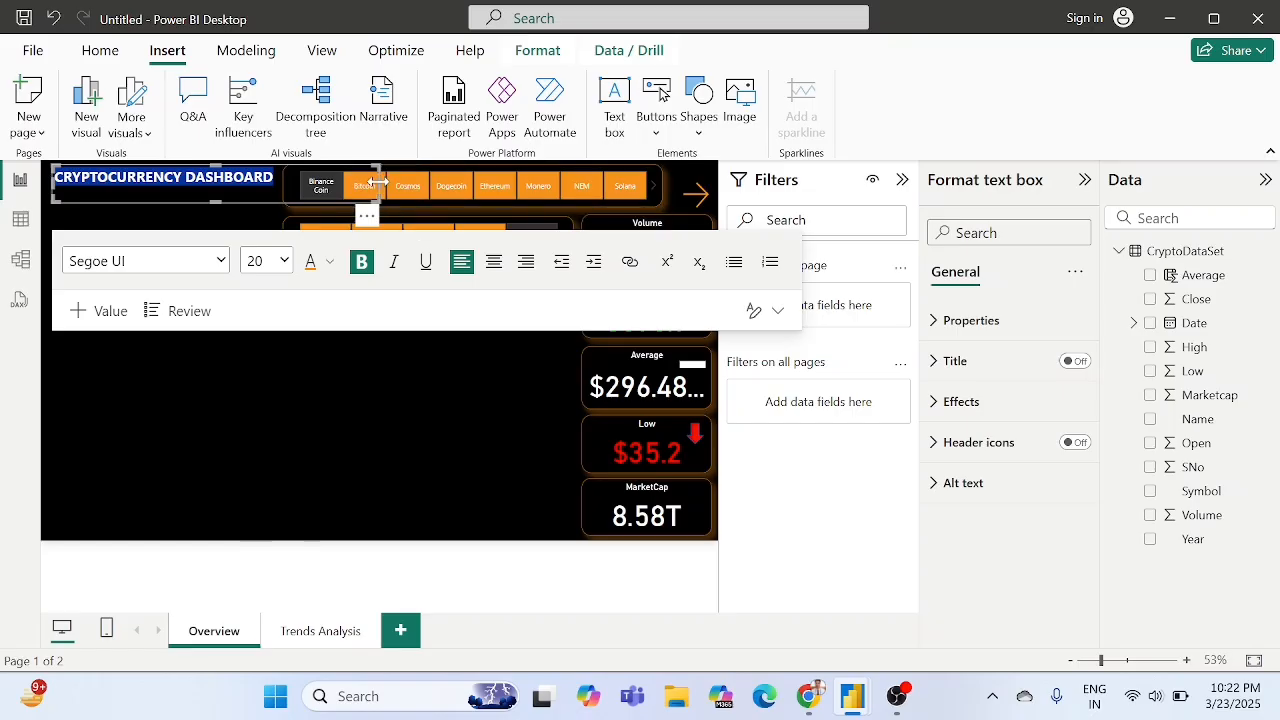
pyautogui.moveTo(372, 188); pyautogui.dragTo(282, 189)
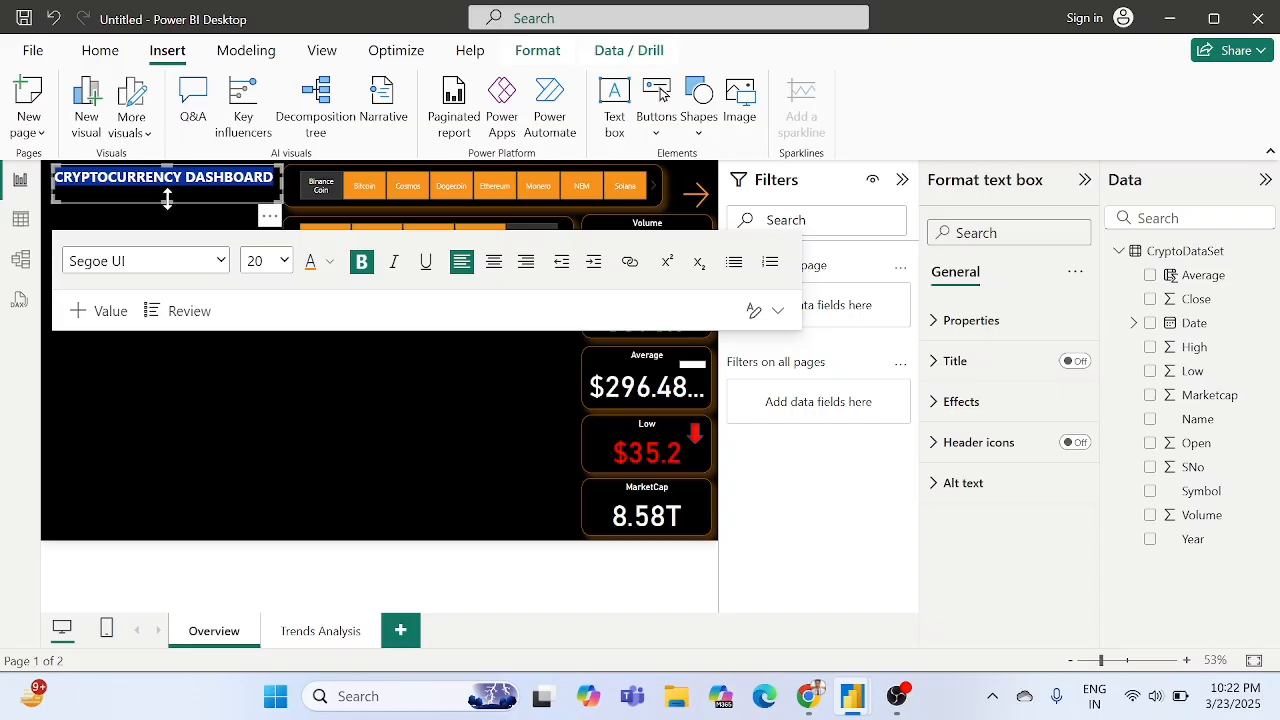
pyautogui.moveTo(167, 199); pyautogui.dragTo(167, 191)
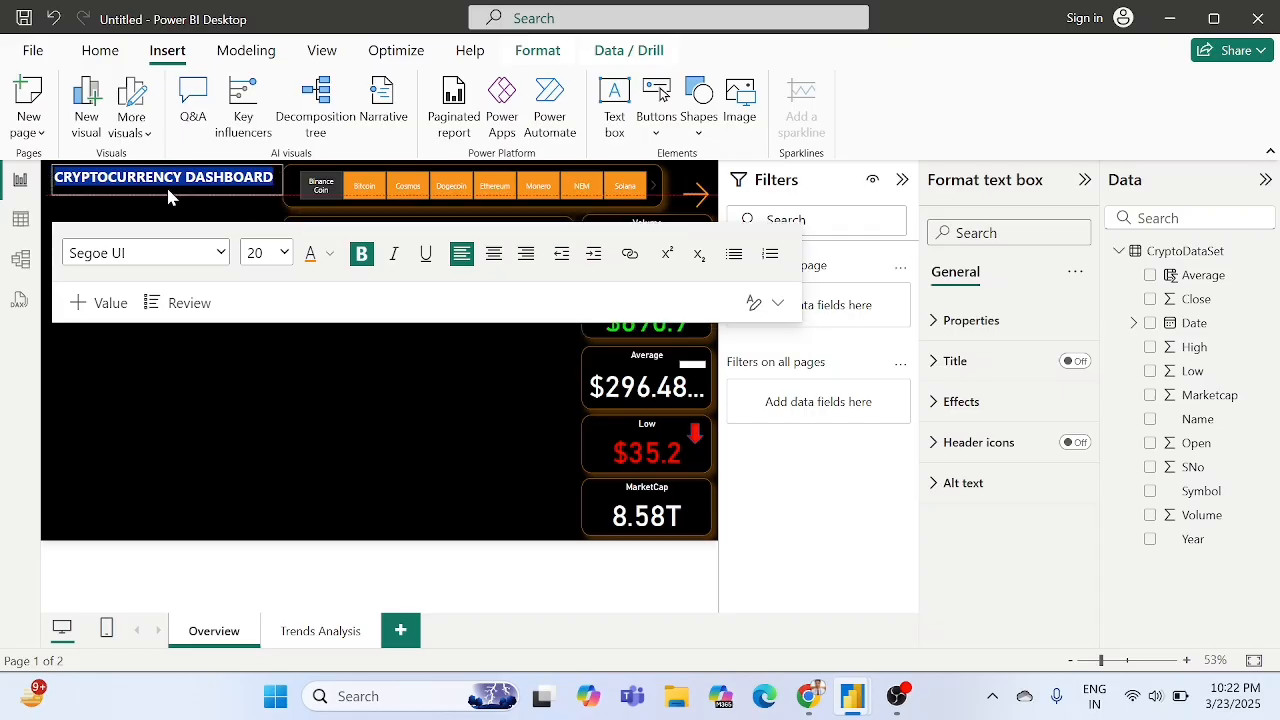
pyautogui.click(249, 404)
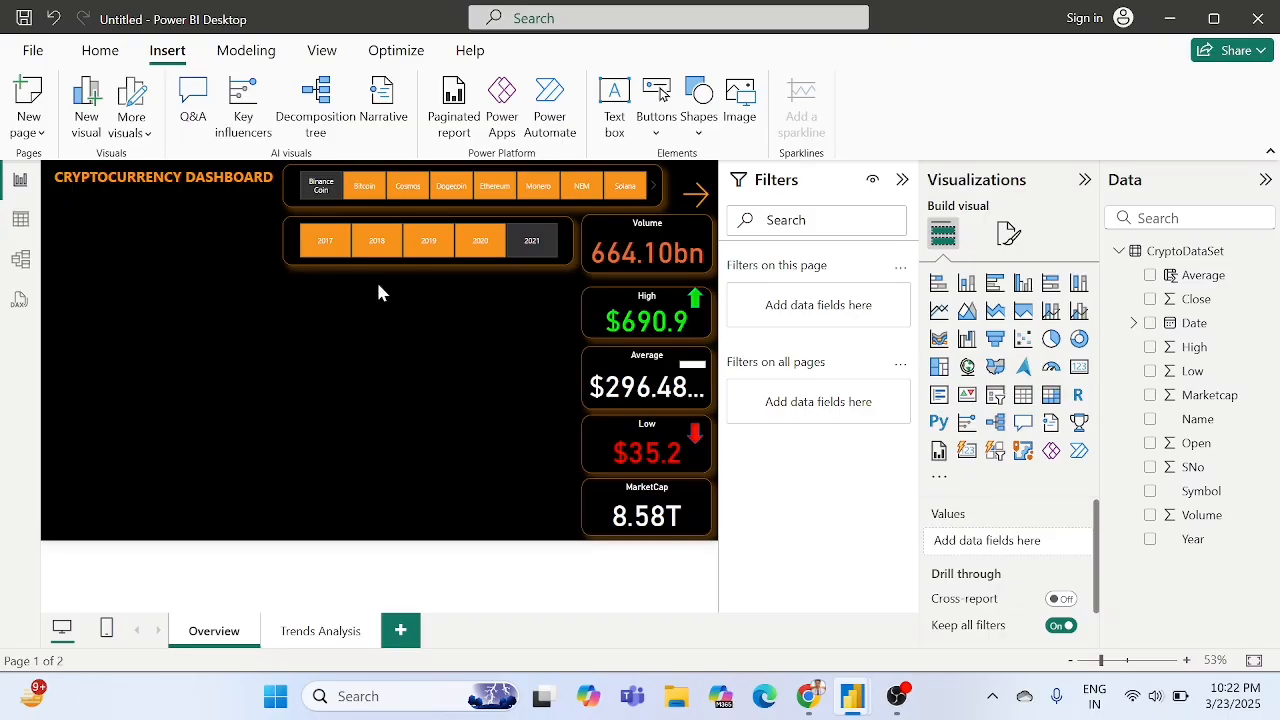
# Add a line chart directly beneath the dashboard title and enlarge it downward to about half the page height.
pyautogui.click(939, 313)
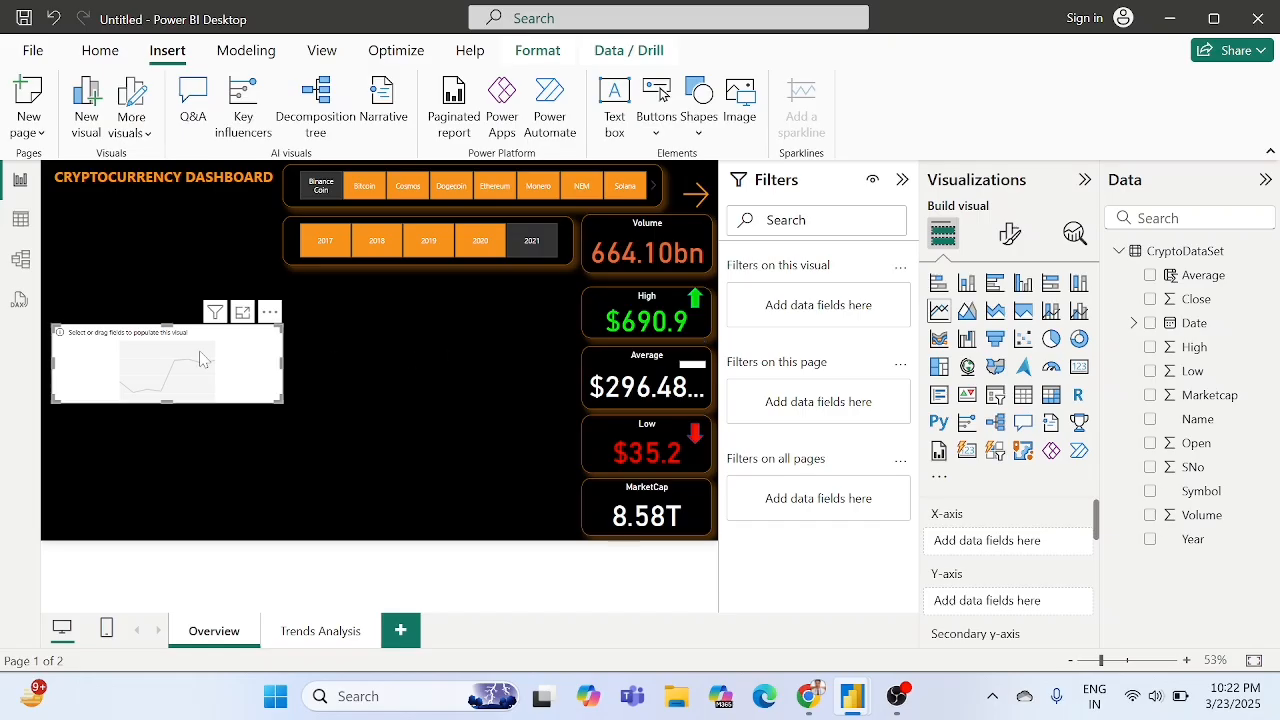
pyautogui.moveTo(170, 348); pyautogui.dragTo(167, 226)
pyautogui.press('Left')
pyautogui.press('Left')
pyautogui.press('Left')
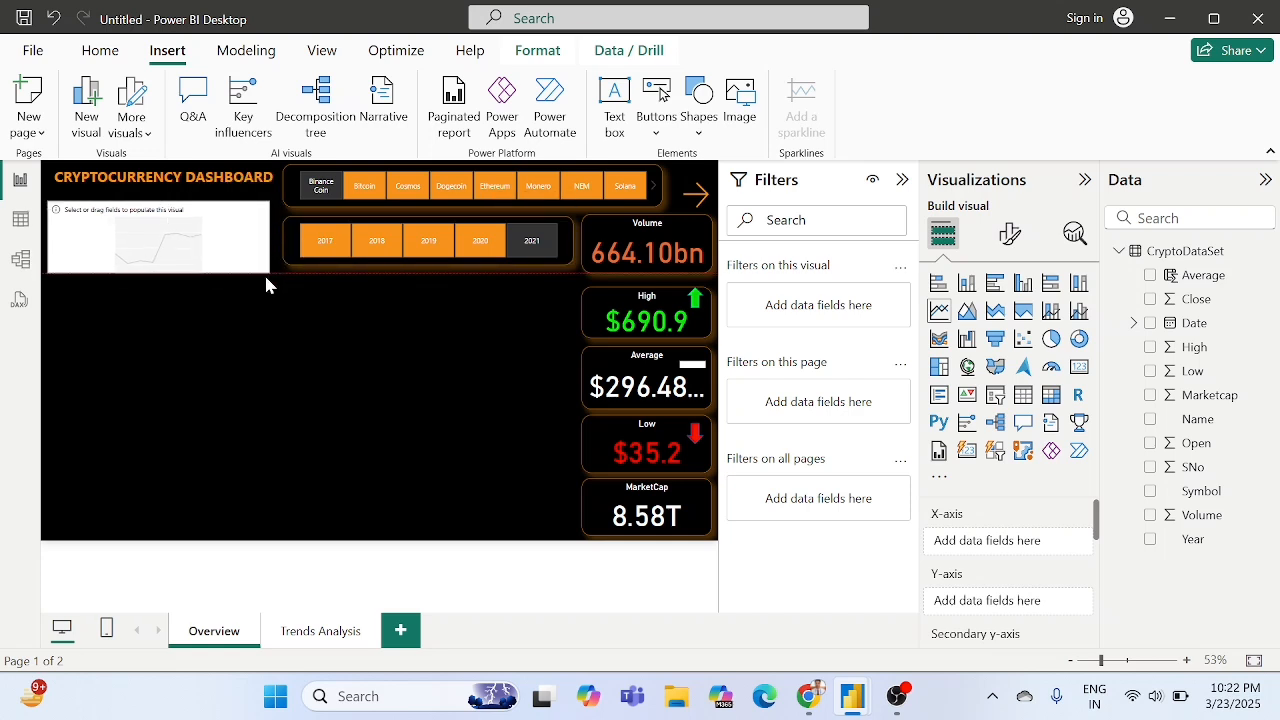
pyautogui.moveTo(266, 274); pyautogui.dragTo(272, 392)
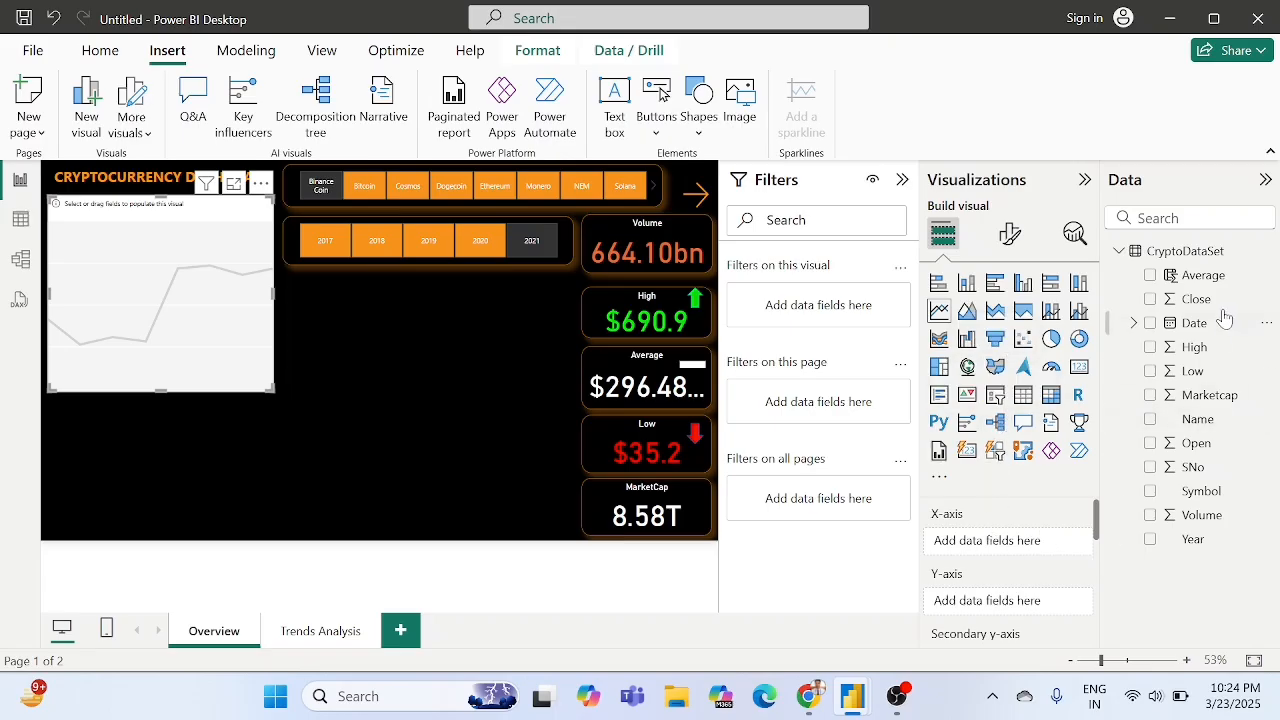
# Put the Date field on the line chart's X-axis as plain Date instead of Date Hierarchy.
pyautogui.moveTo(1205, 330); pyautogui.dragTo(1033, 543)
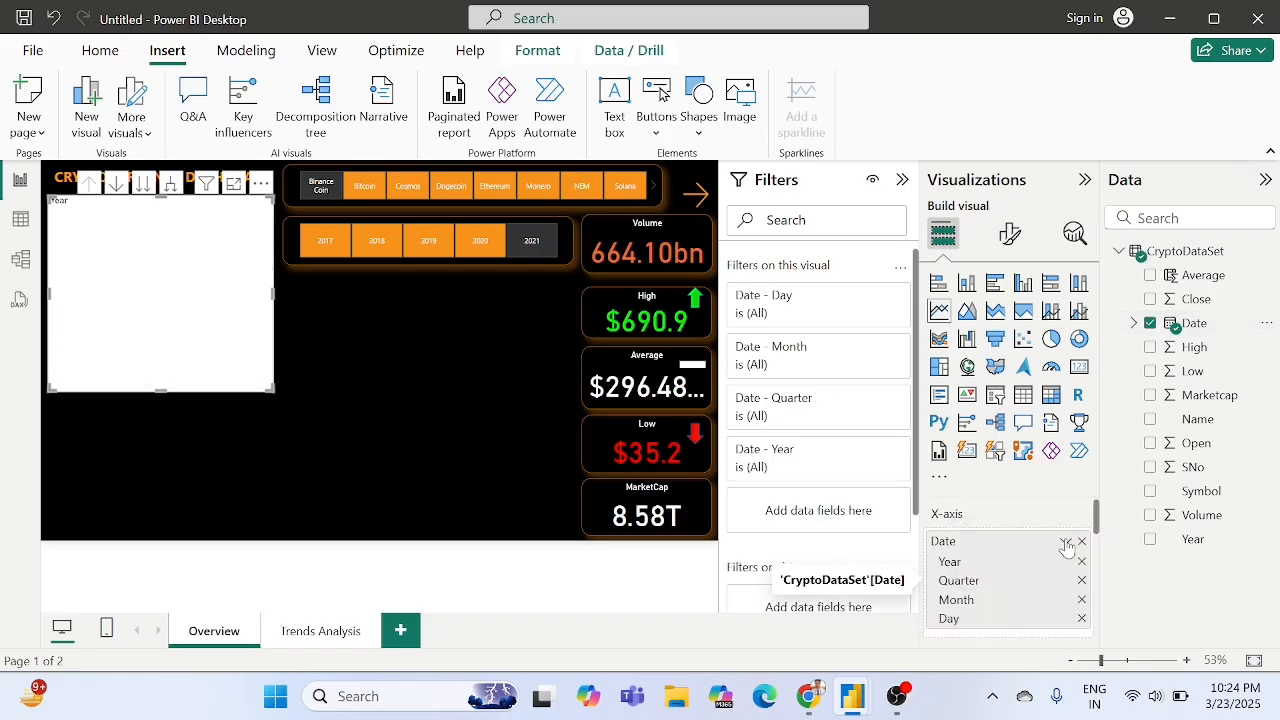
pyautogui.click(1066, 541)
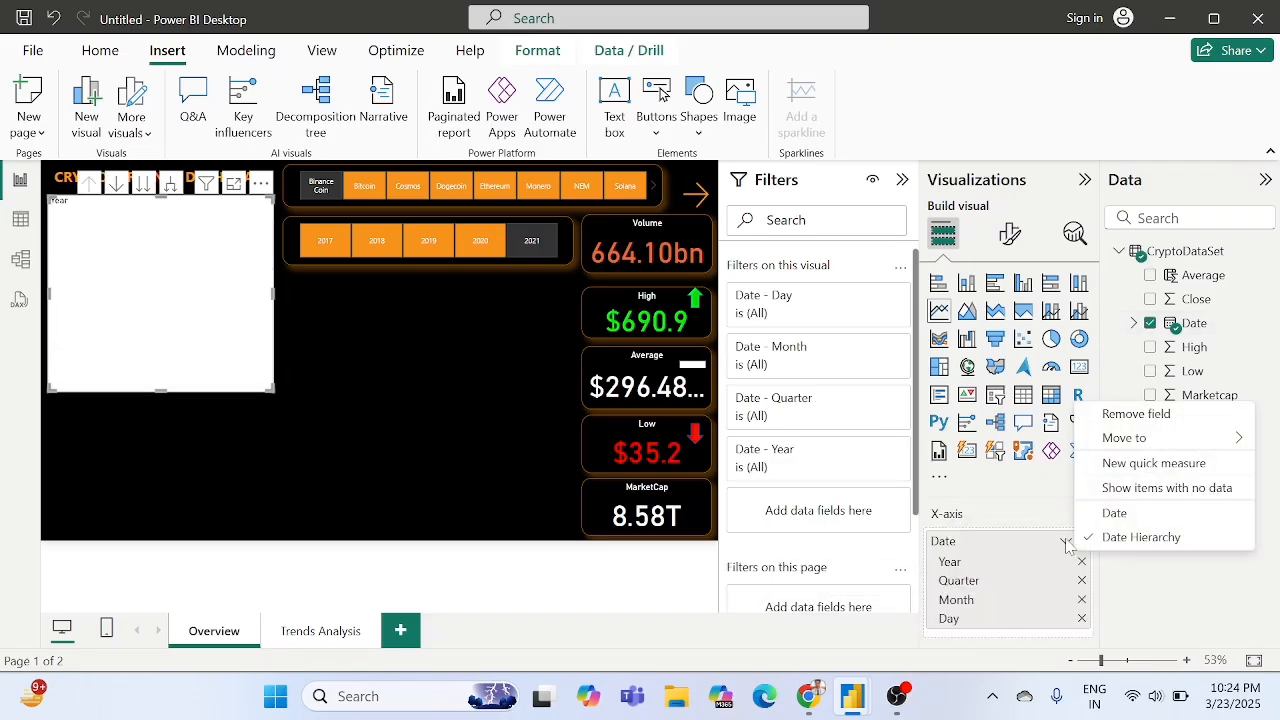
pyautogui.click(1117, 513)
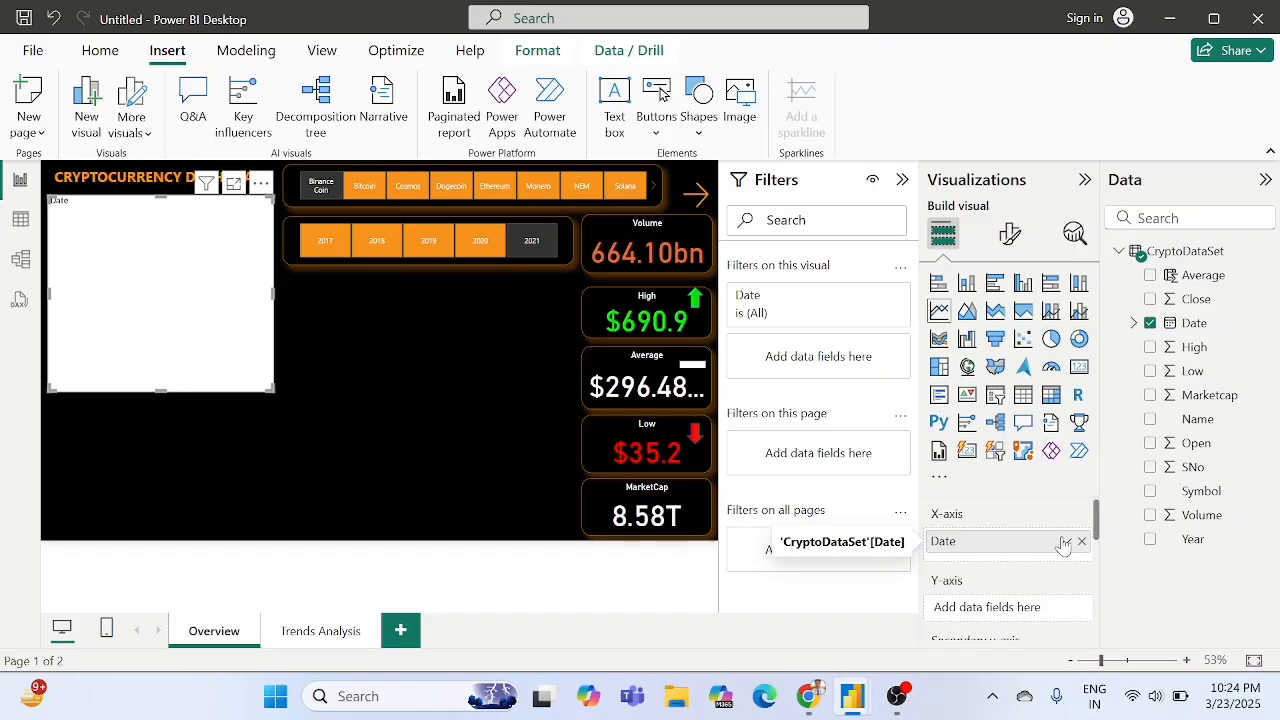
pyautogui.click(1065, 541)
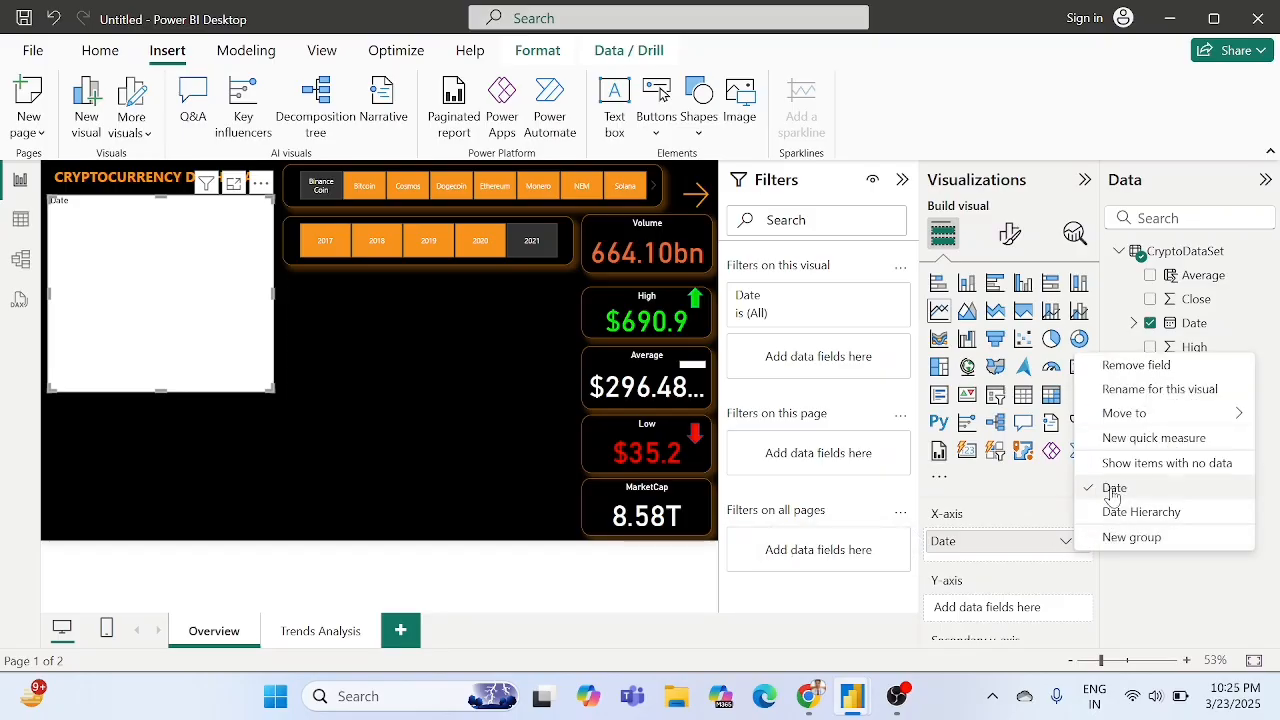
pyautogui.click(998, 502)
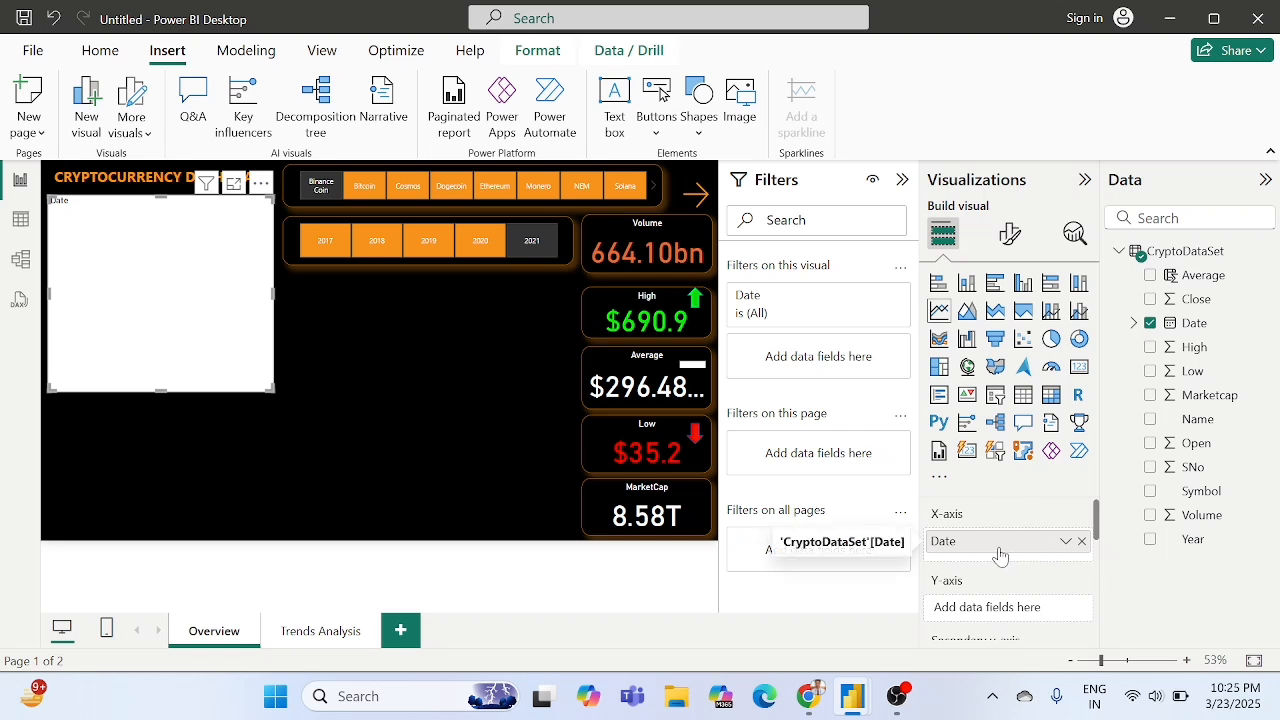
# Add the High and Low fields to the line chart's Y-axis.
pyautogui.scroll(-1, 992, 607)
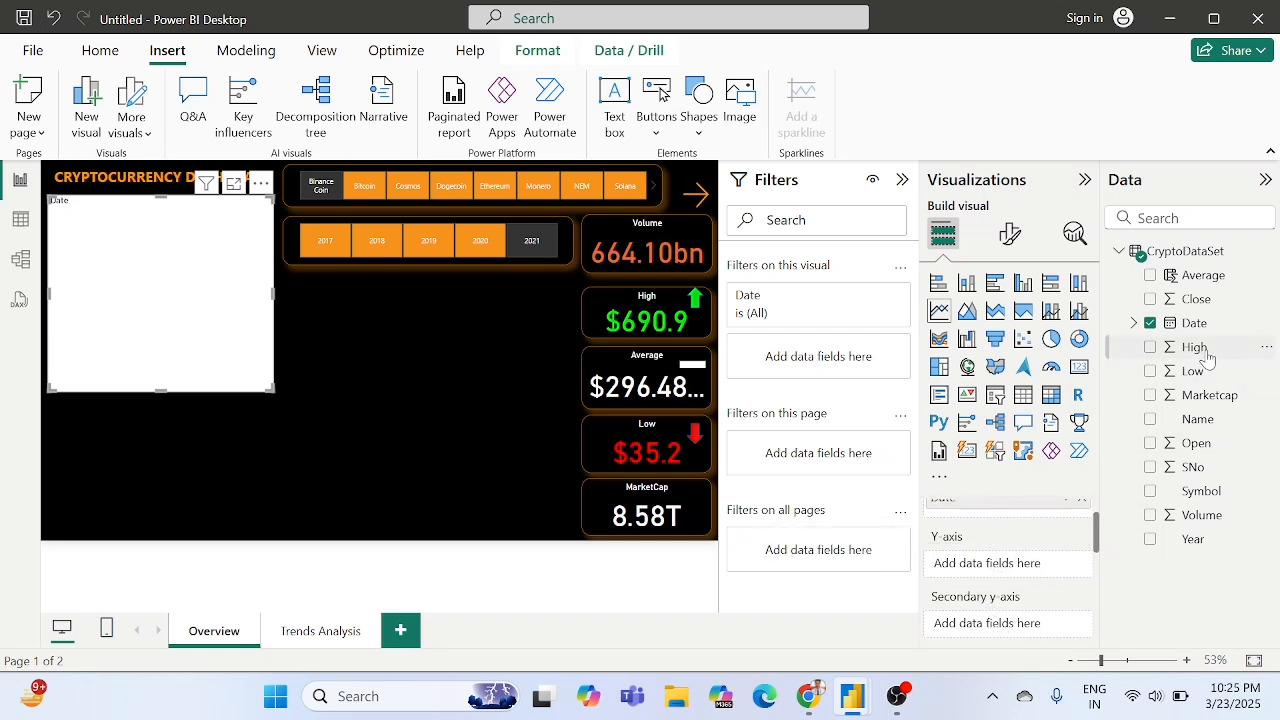
pyautogui.moveTo(1195, 350); pyautogui.dragTo(1025, 573)
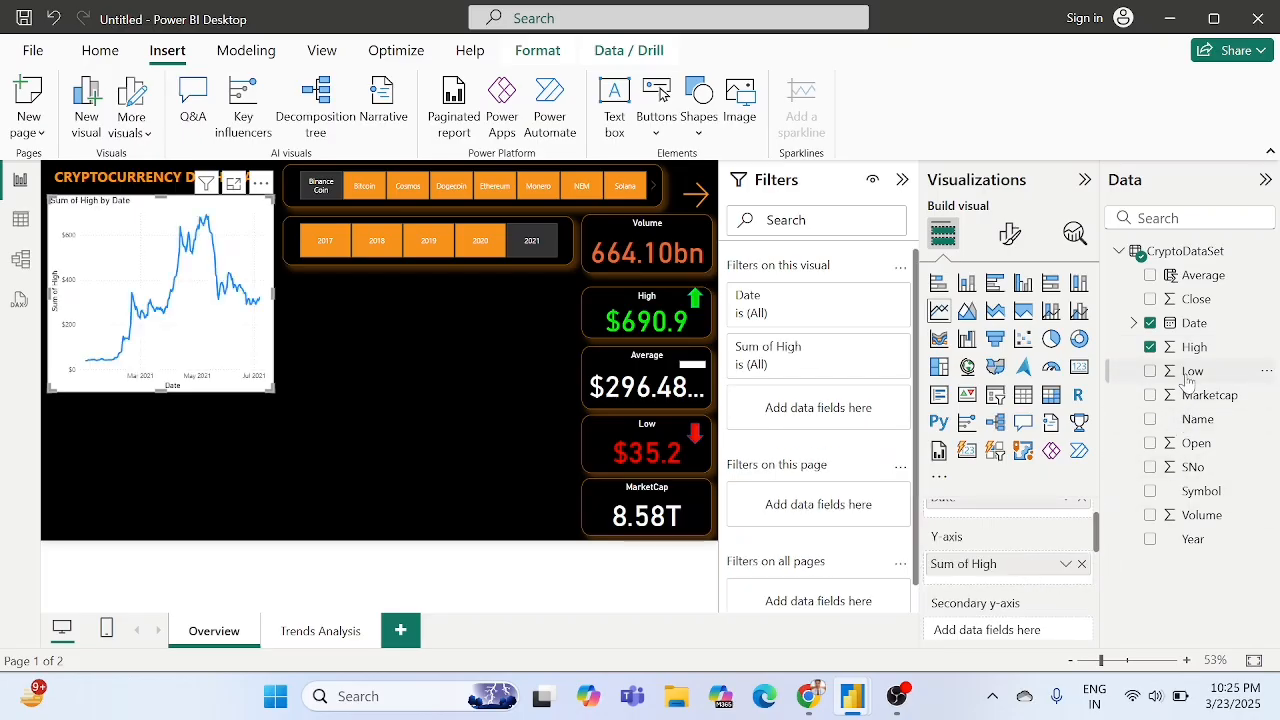
pyautogui.moveTo(1188, 378); pyautogui.dragTo(1002, 583)
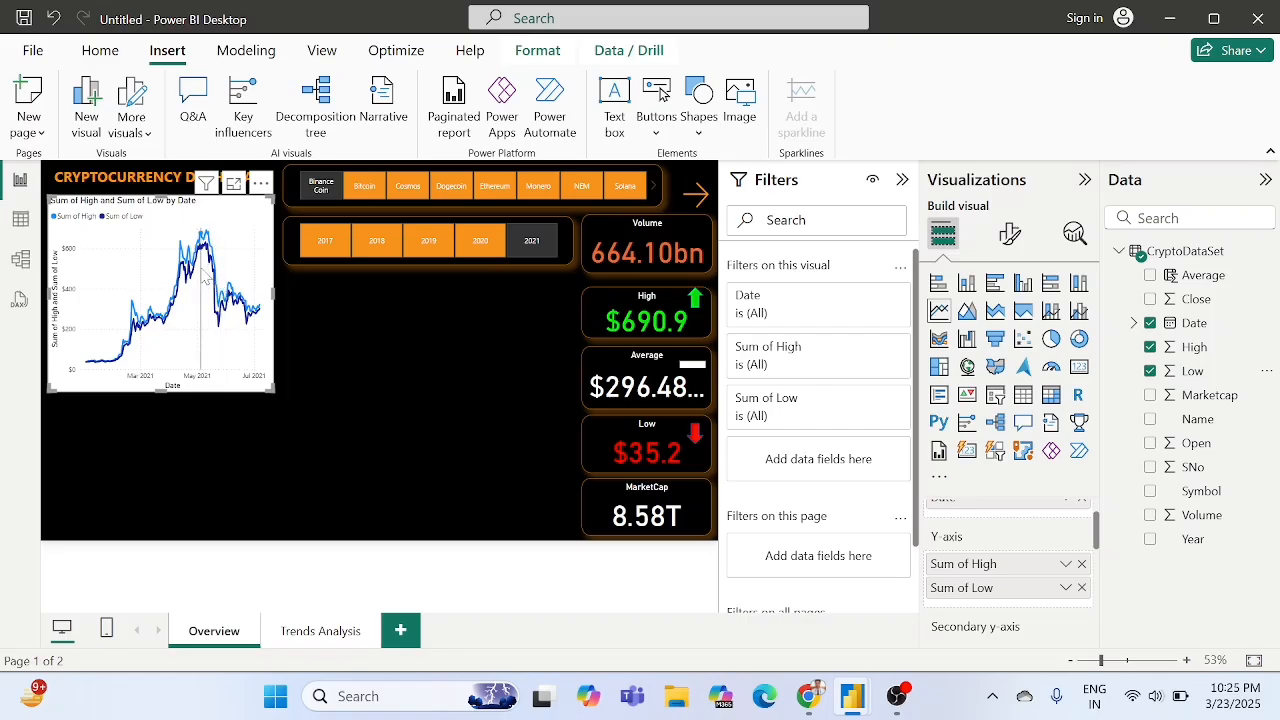
pyautogui.moveTo(204, 277)
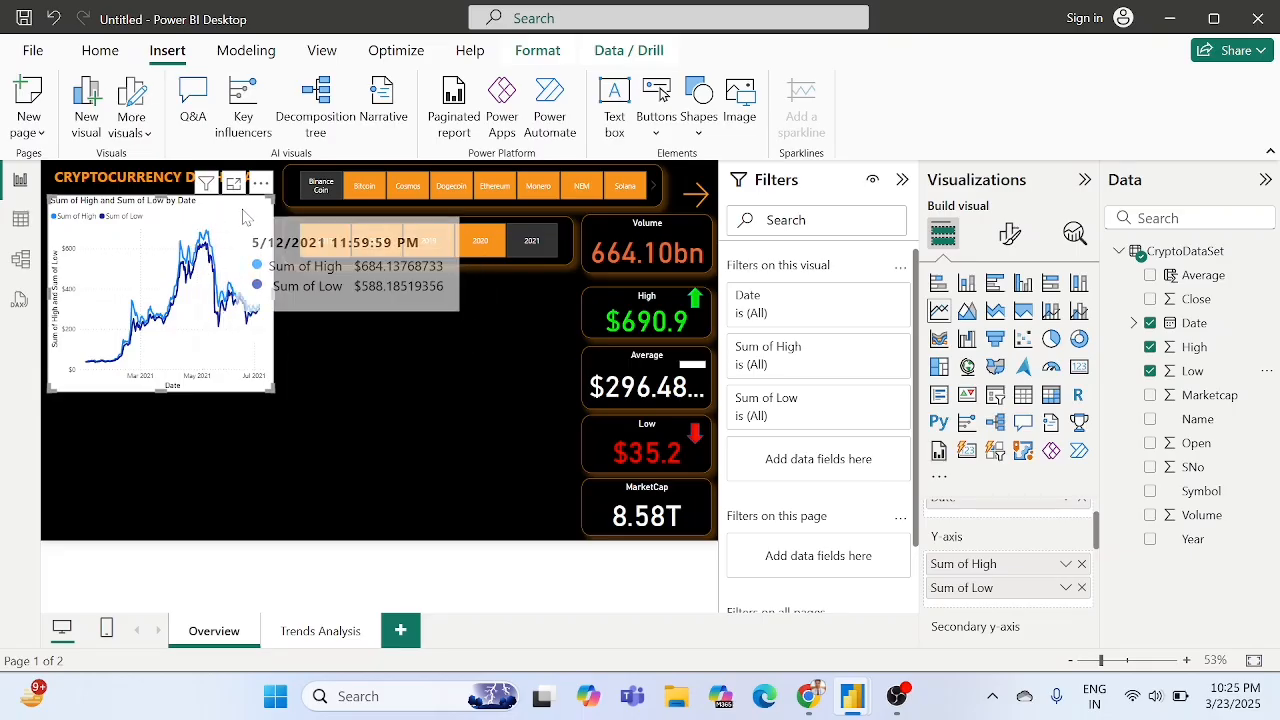
# Change the line chart's title text to "High and Low by Date" by removing both "Sum of" phrases.
pyautogui.click(1010, 234)
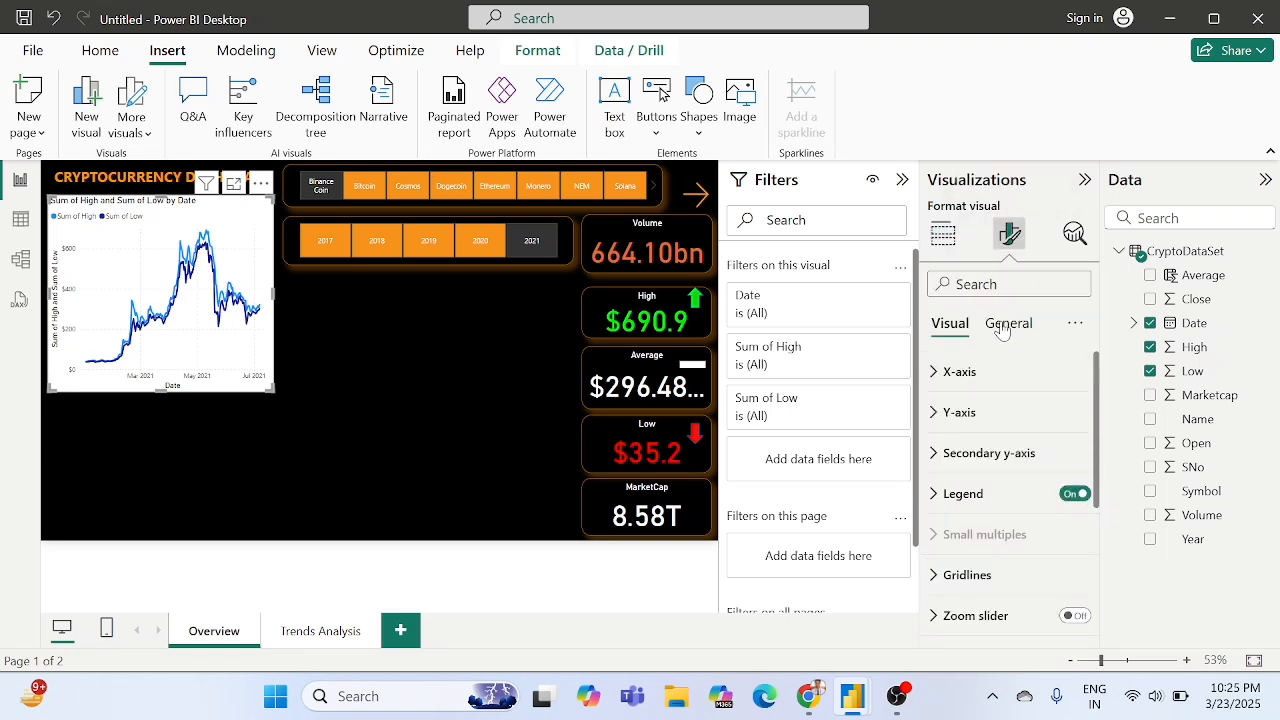
pyautogui.click(1007, 323)
pyautogui.click(950, 324)
pyautogui.click(1025, 328)
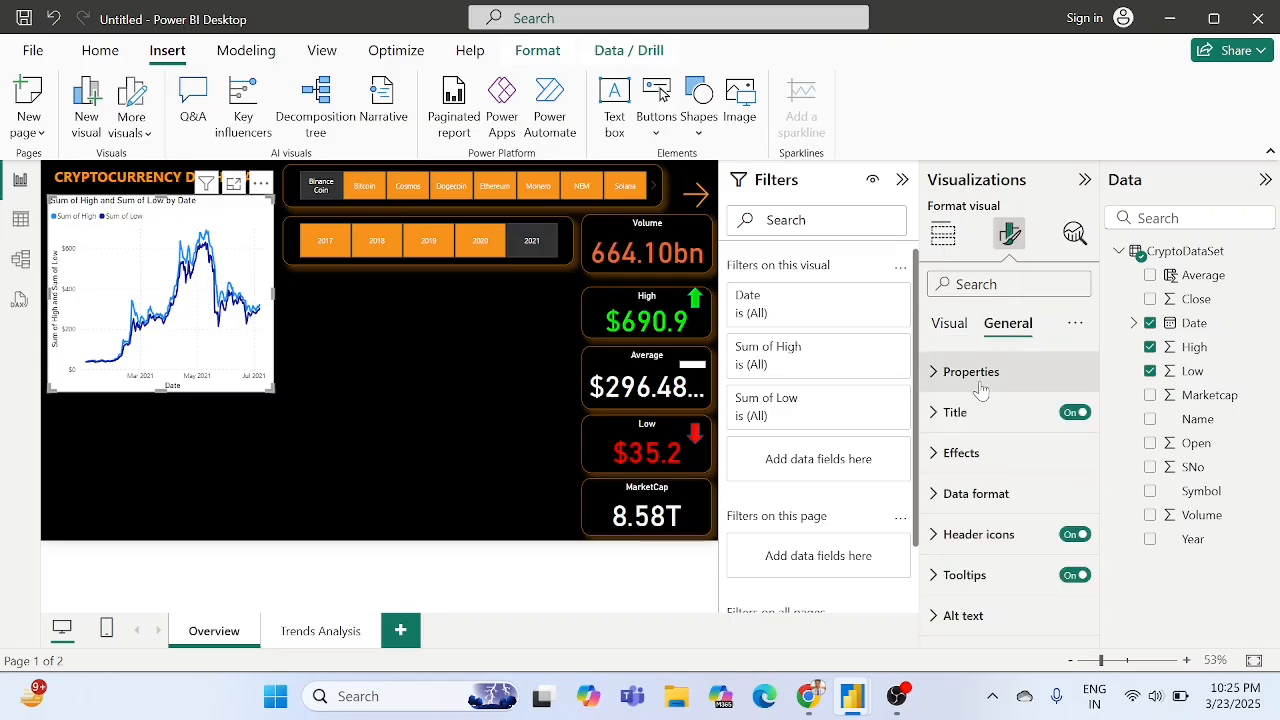
pyautogui.click(979, 418)
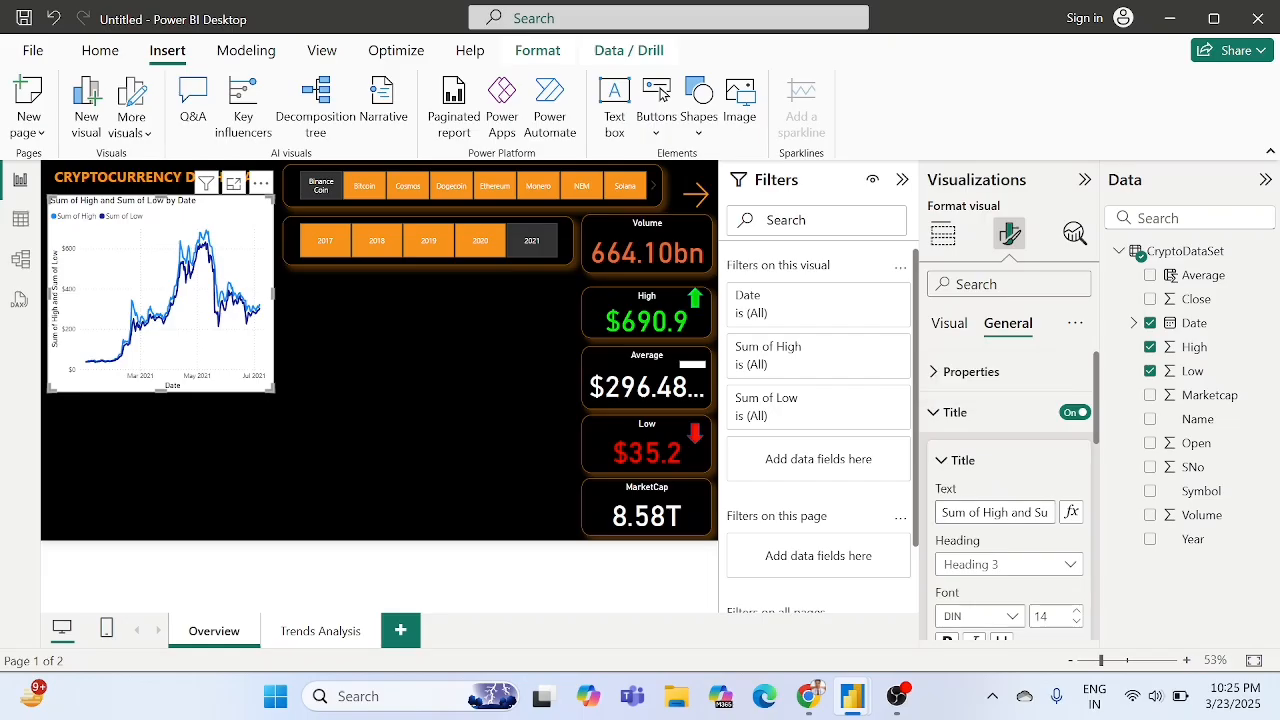
pyautogui.click(984, 512)
pyautogui.press('BackSpace')
pyautogui.press('BackSpace')
pyautogui.press('BackSpace')
pyautogui.press('BackSpace')
pyautogui.press('BackSpace')
pyautogui.press('BackSpace')
pyautogui.press('BackSpace')
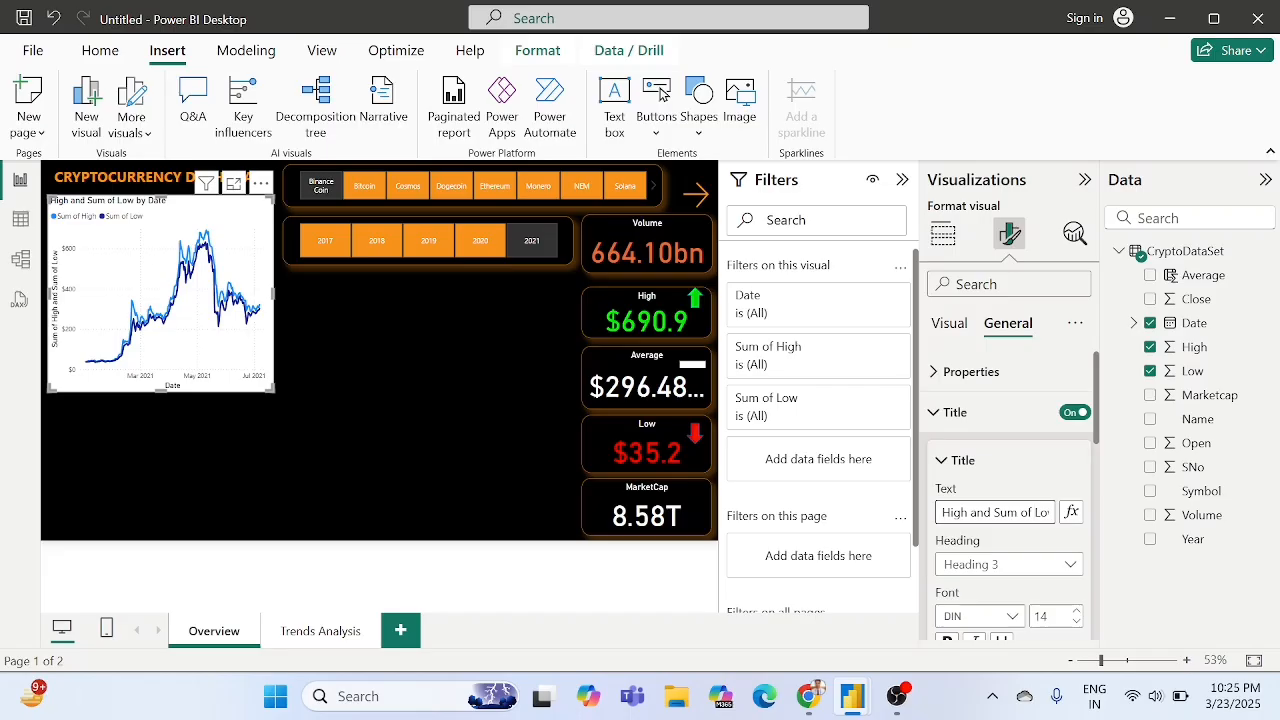
pyautogui.press('BackSpace')
pyautogui.press('BackSpace')
# Center the line chart's title horizontally.
pyautogui.scroll(-3, 1000, 540)
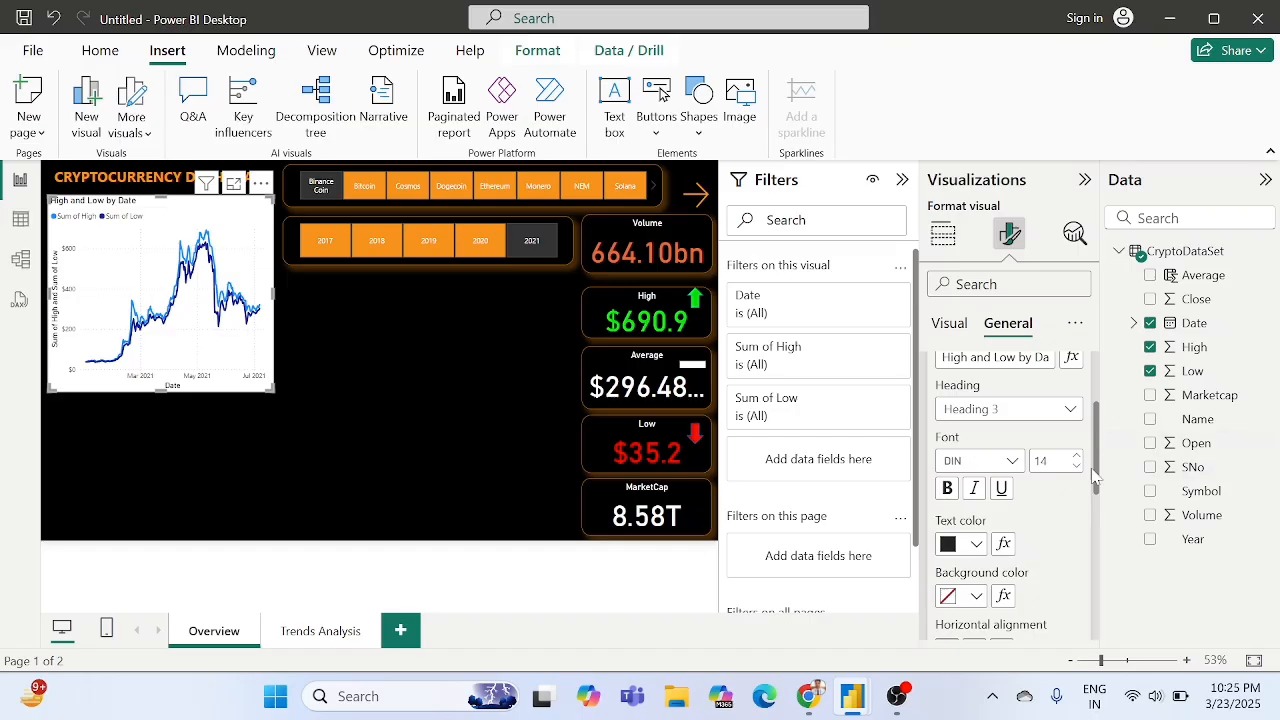
pyautogui.scroll(-2, 1005, 545)
pyautogui.scroll(-1, 1005, 545)
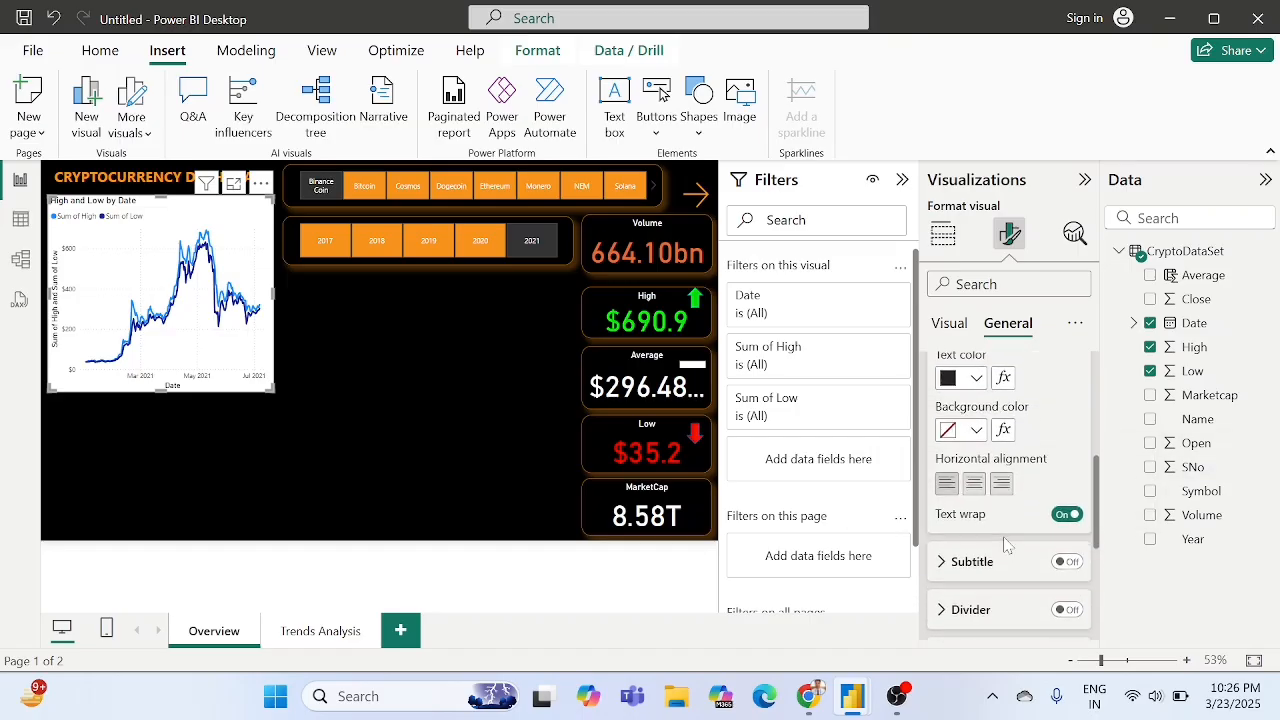
pyautogui.click(974, 484)
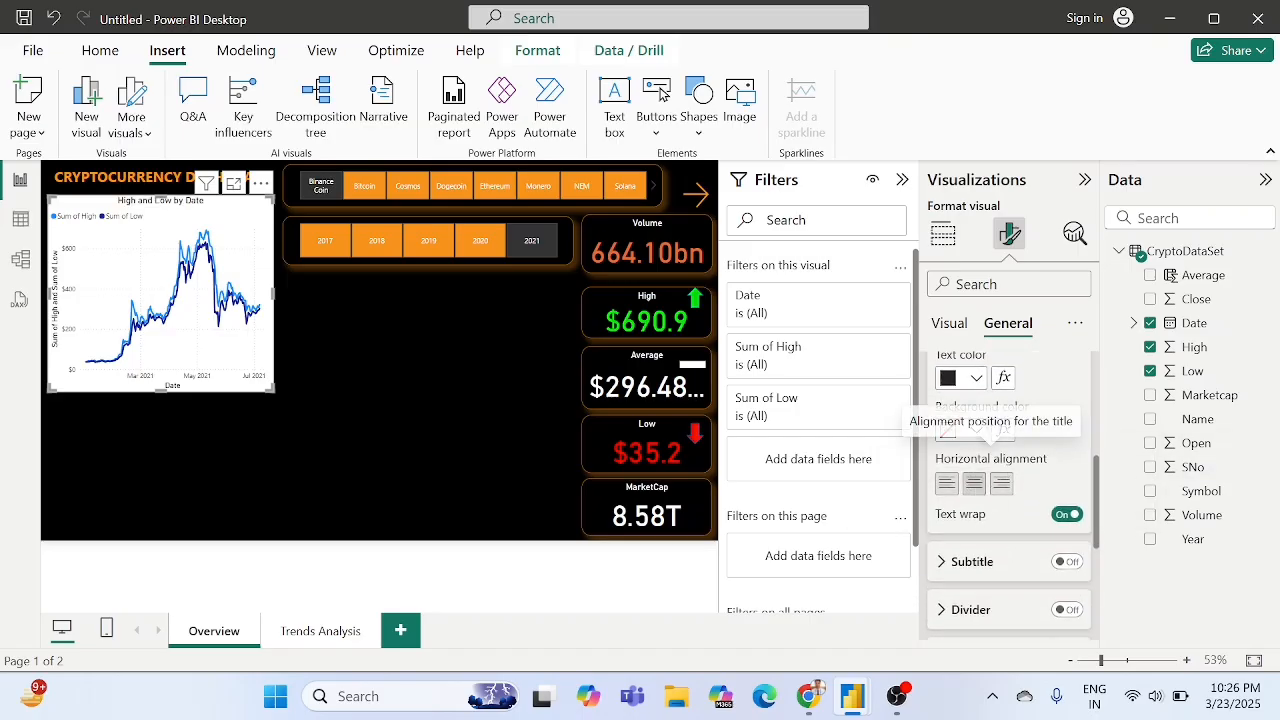
# Set the line chart's background transparency to 100%.
pyautogui.scroll(-2, 1010, 470)
pyautogui.scroll(-3, 1020, 458)
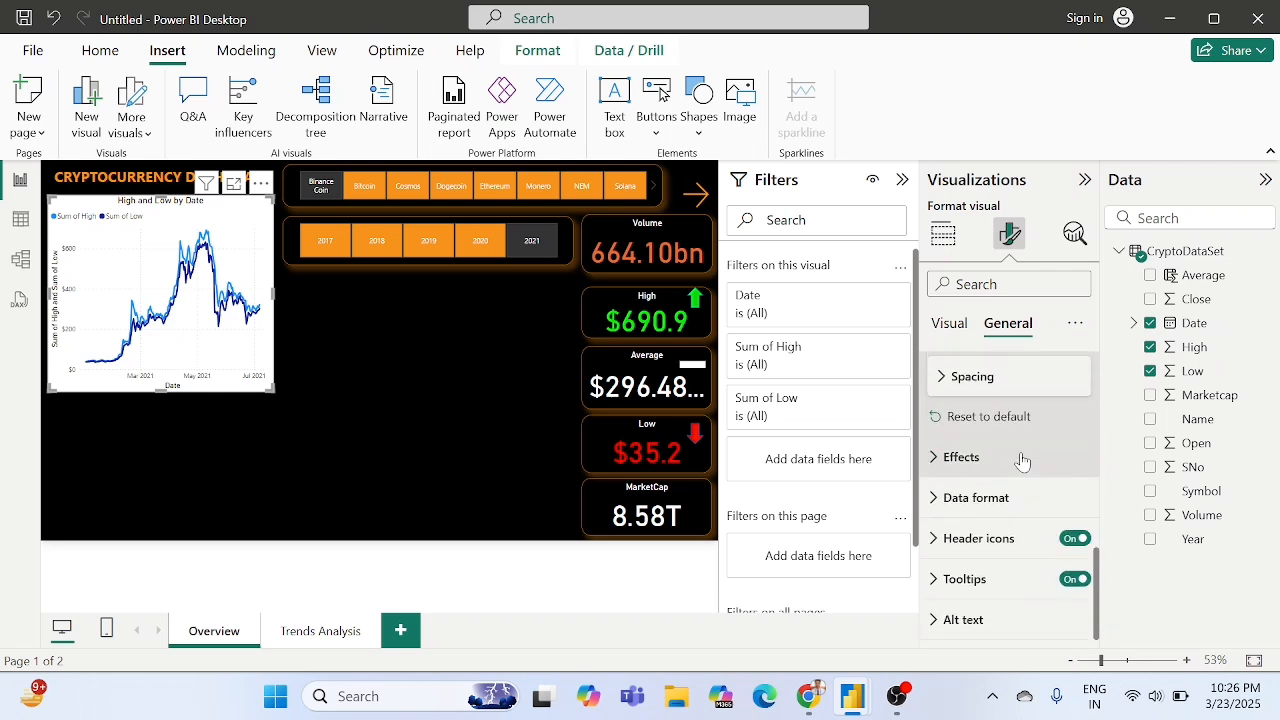
pyautogui.click(962, 457)
pyautogui.scroll(-1, 973, 472)
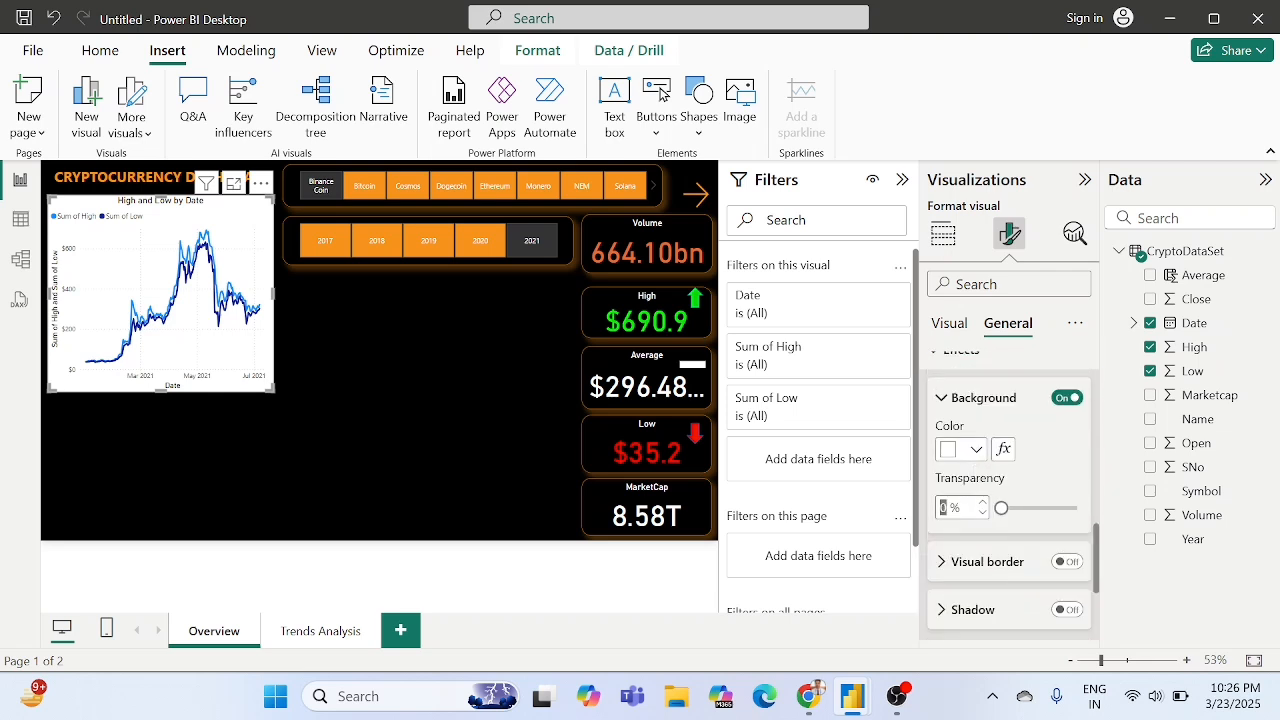
pyautogui.moveTo(1002, 508); pyautogui.dragTo(1076, 508)
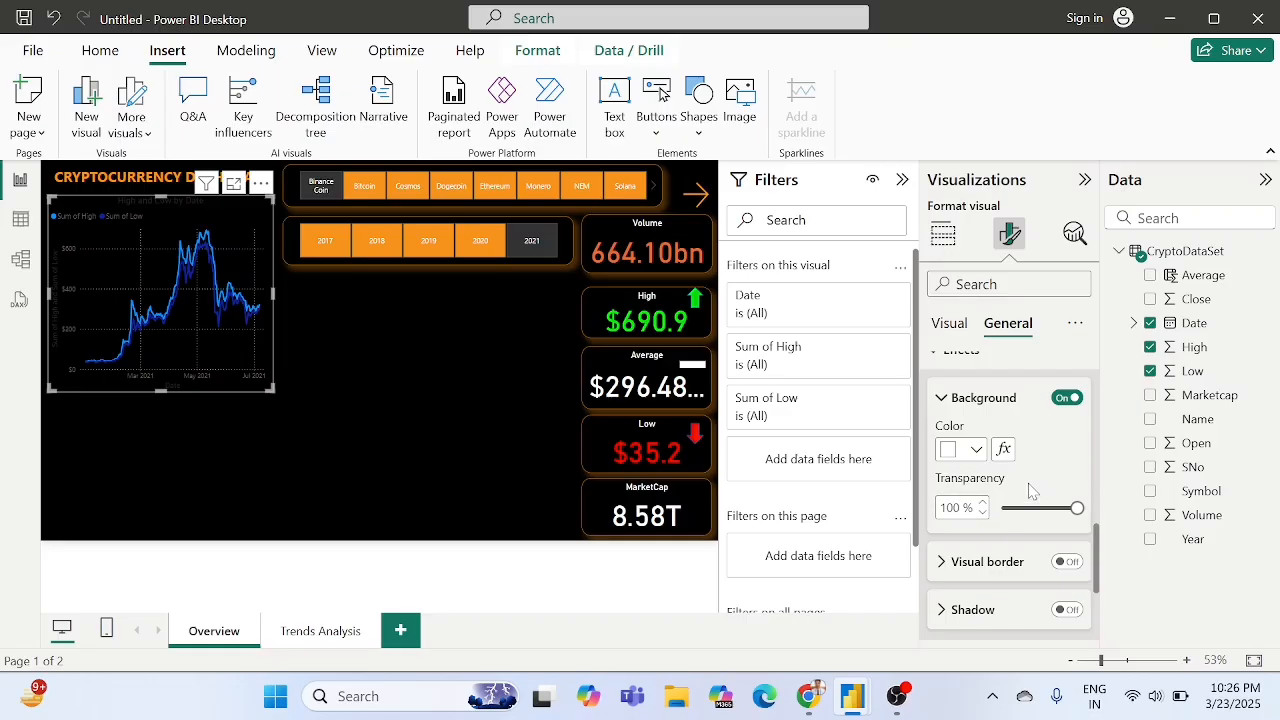
# Turn on the line chart's visual border and color it orange #E66C37.
pyautogui.scroll(-1, 1032, 490)
pyautogui.click(1062, 474)
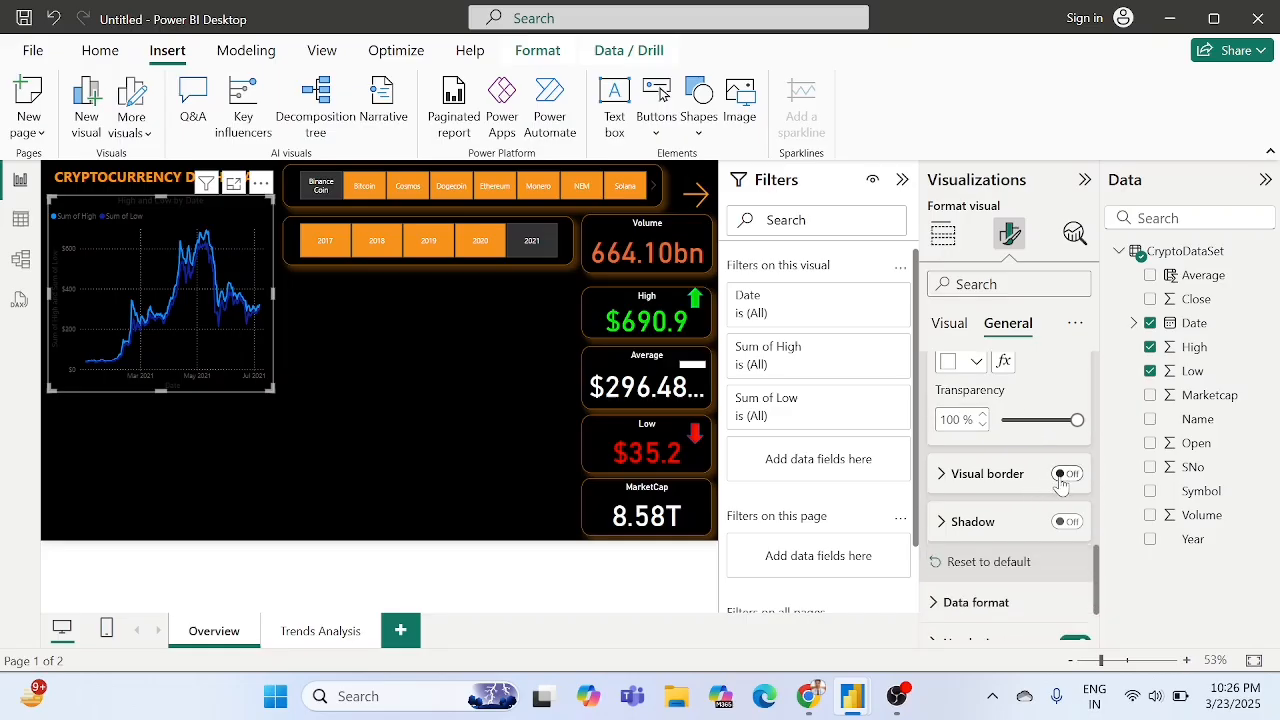
pyautogui.click(993, 484)
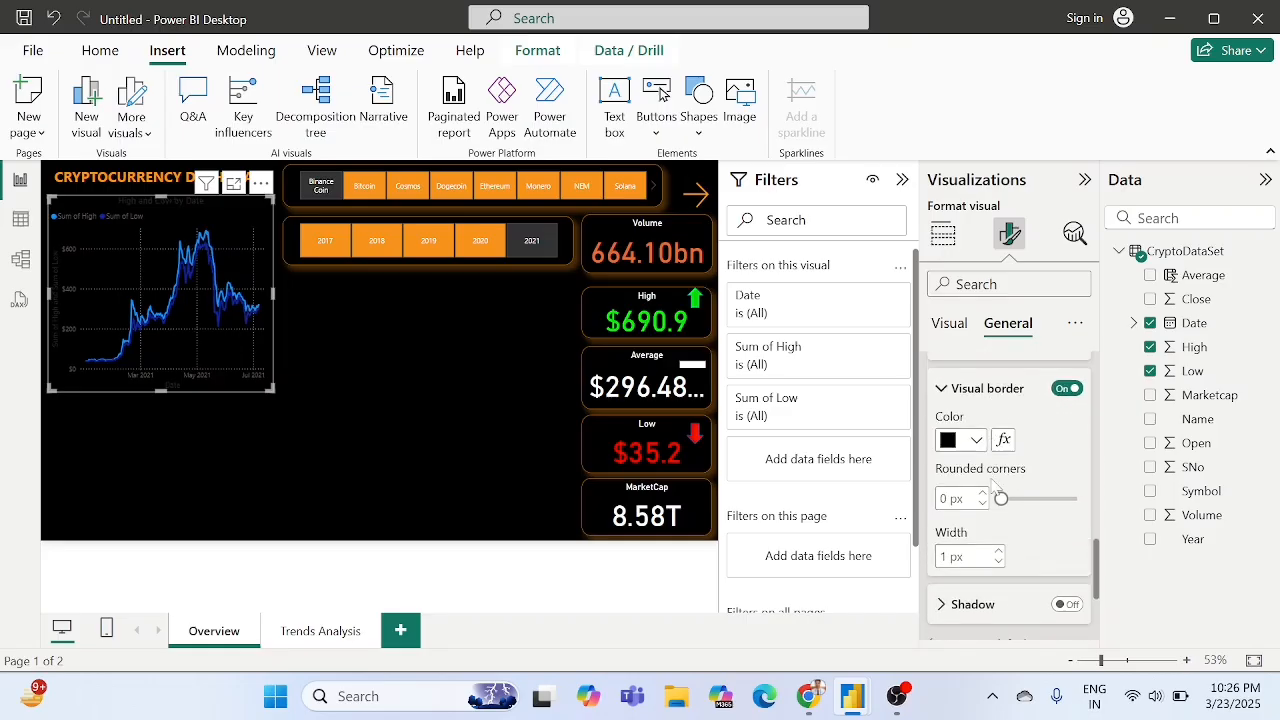
pyautogui.click(975, 430)
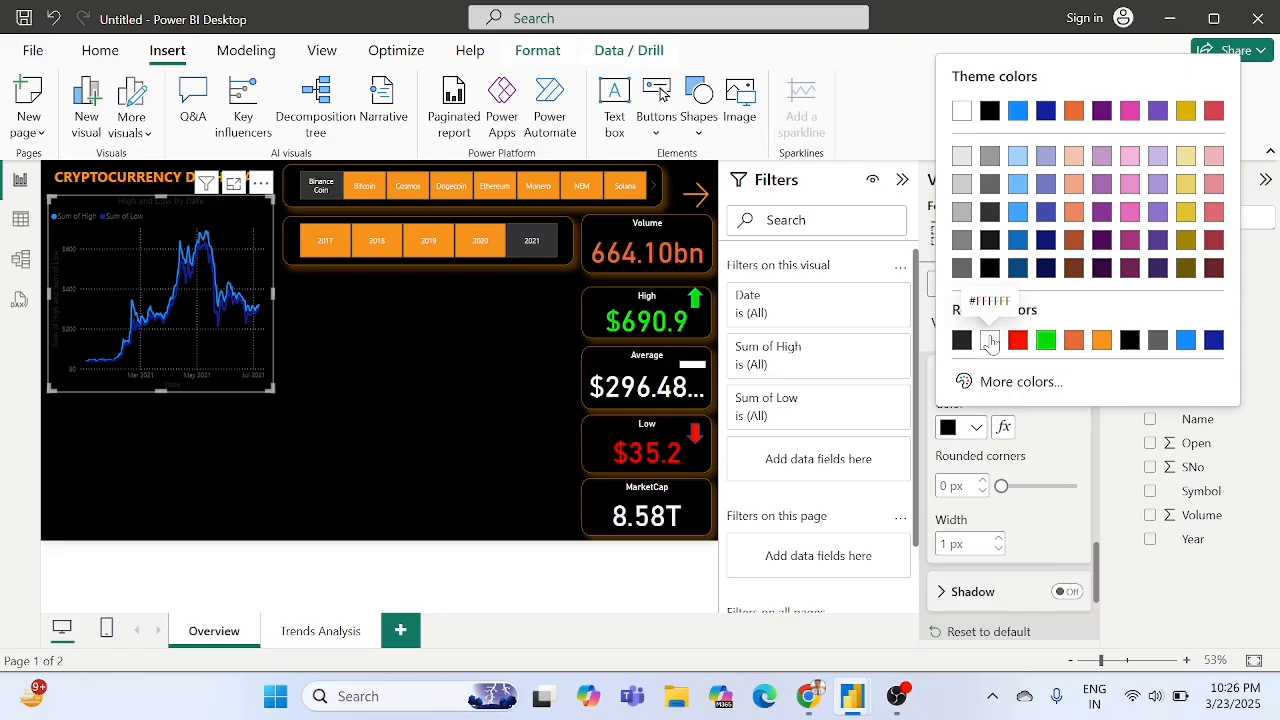
pyautogui.click(1073, 340)
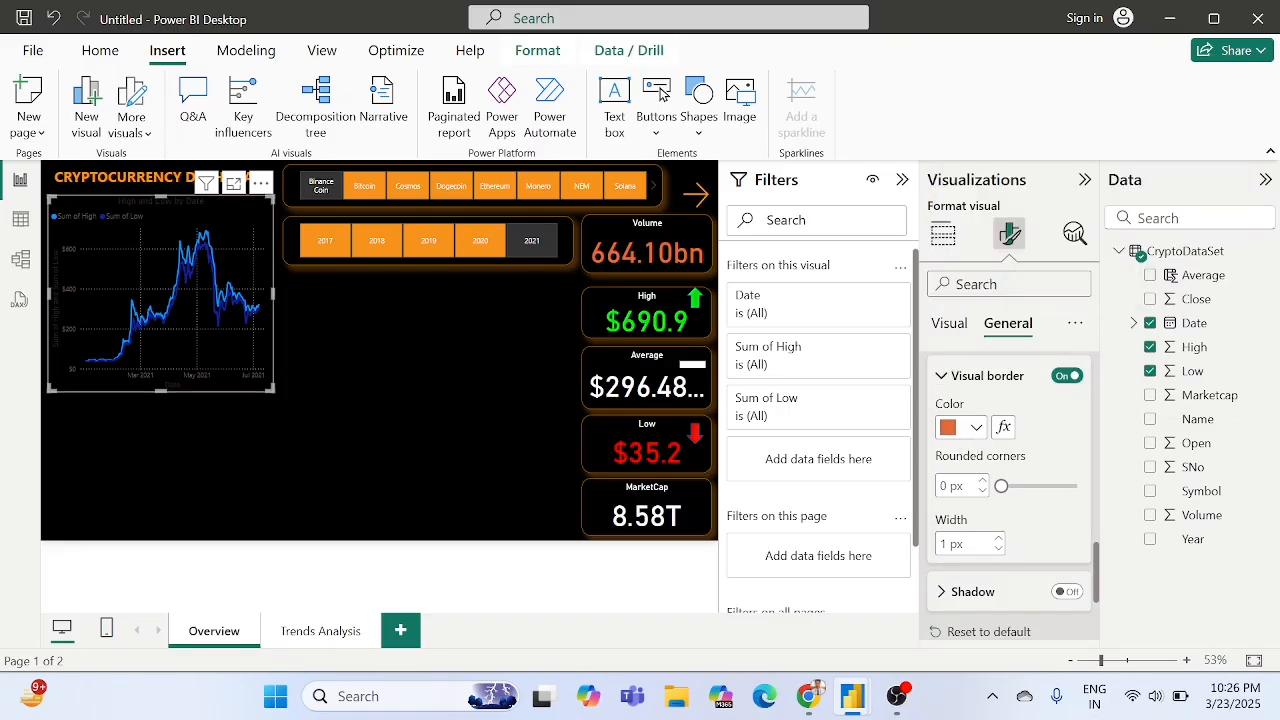
pyautogui.scroll(-1, 973, 449)
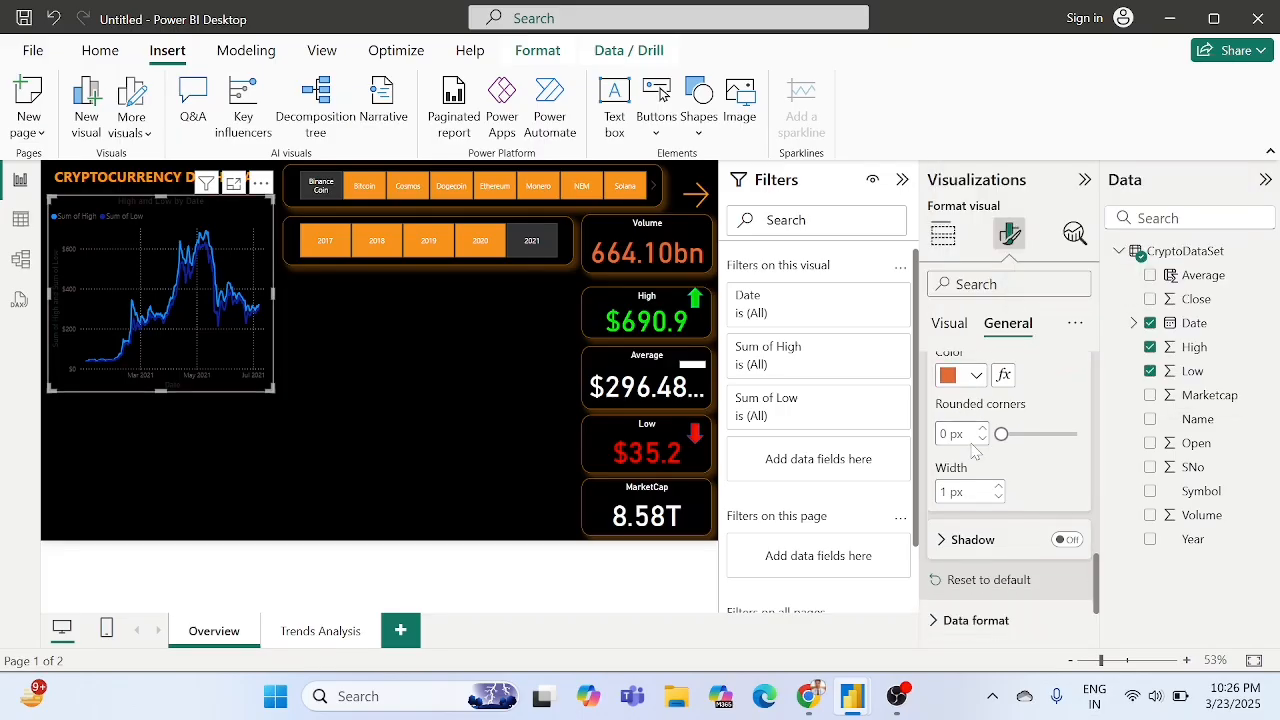
pyautogui.click(974, 375)
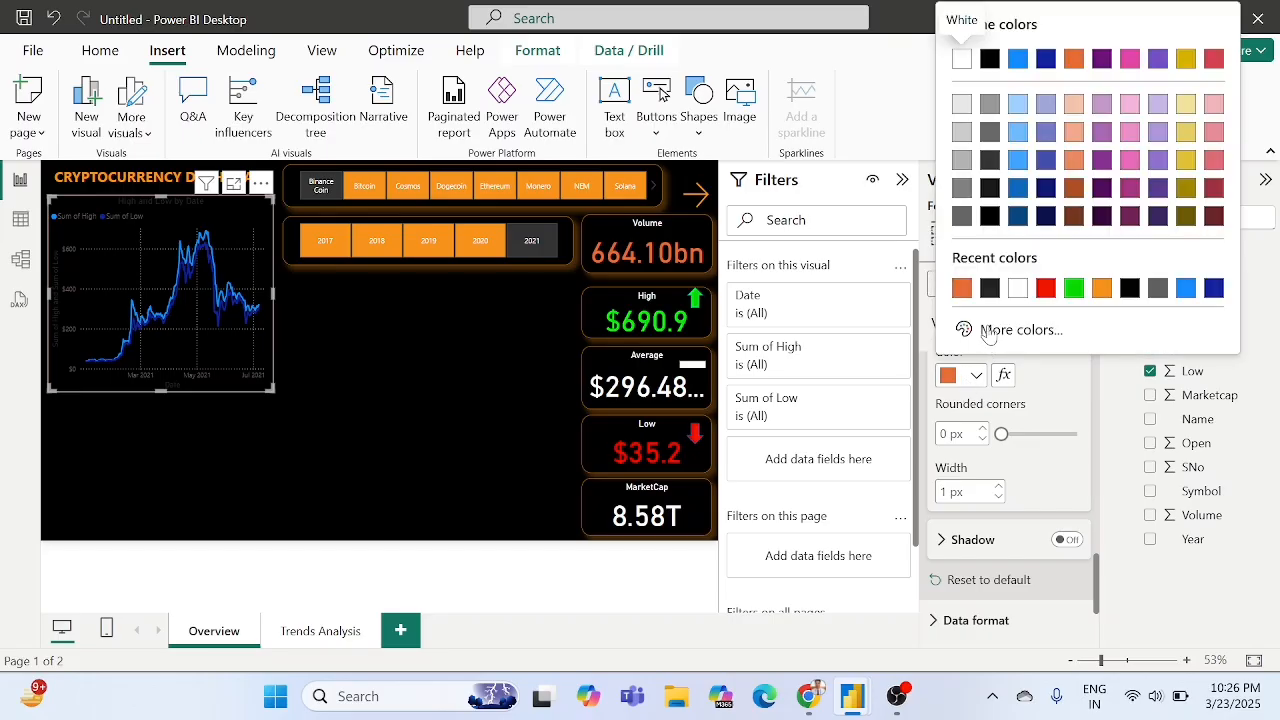
pyautogui.click(1018, 330)
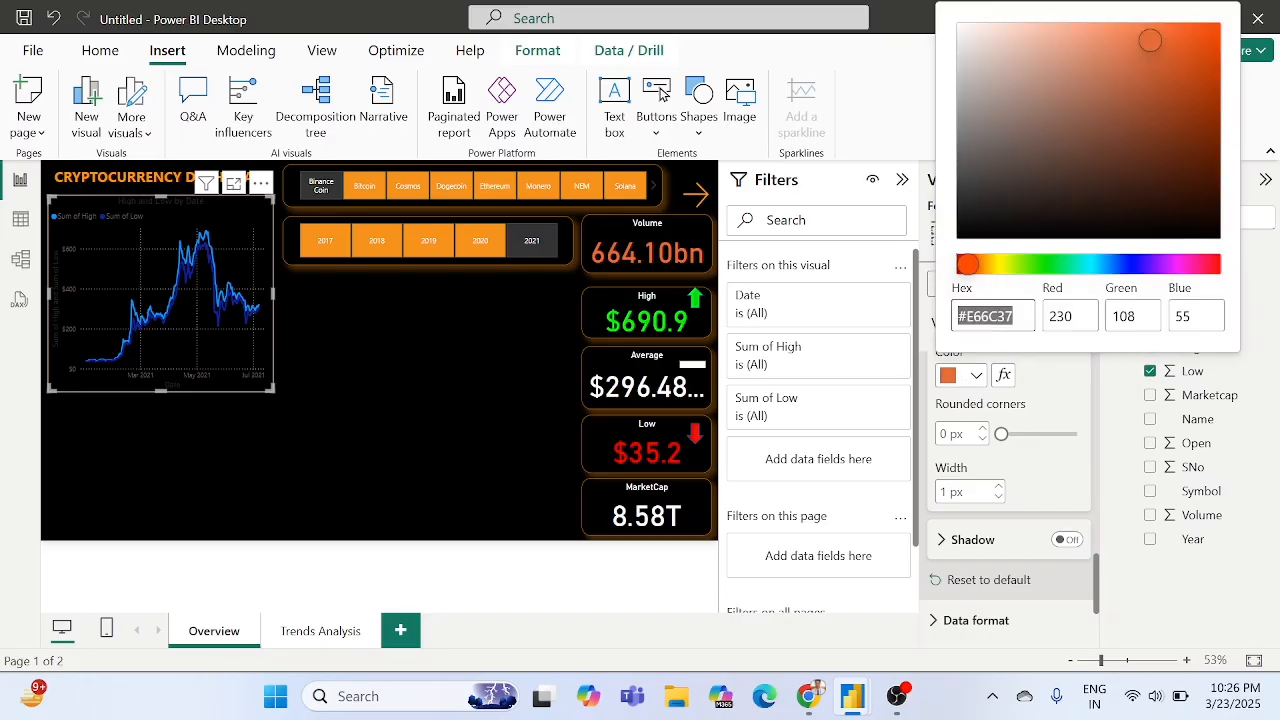
pyautogui.click(1041, 372)
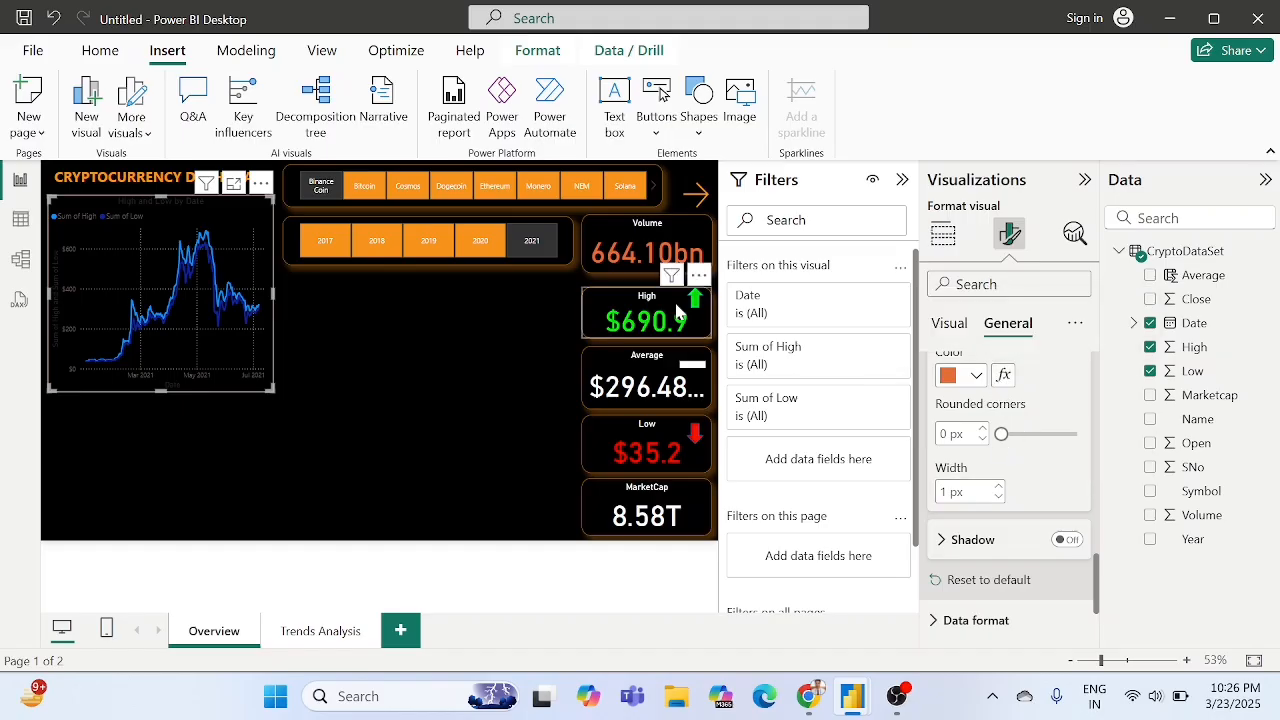
pyautogui.click(947, 375)
pyautogui.click(1054, 390)
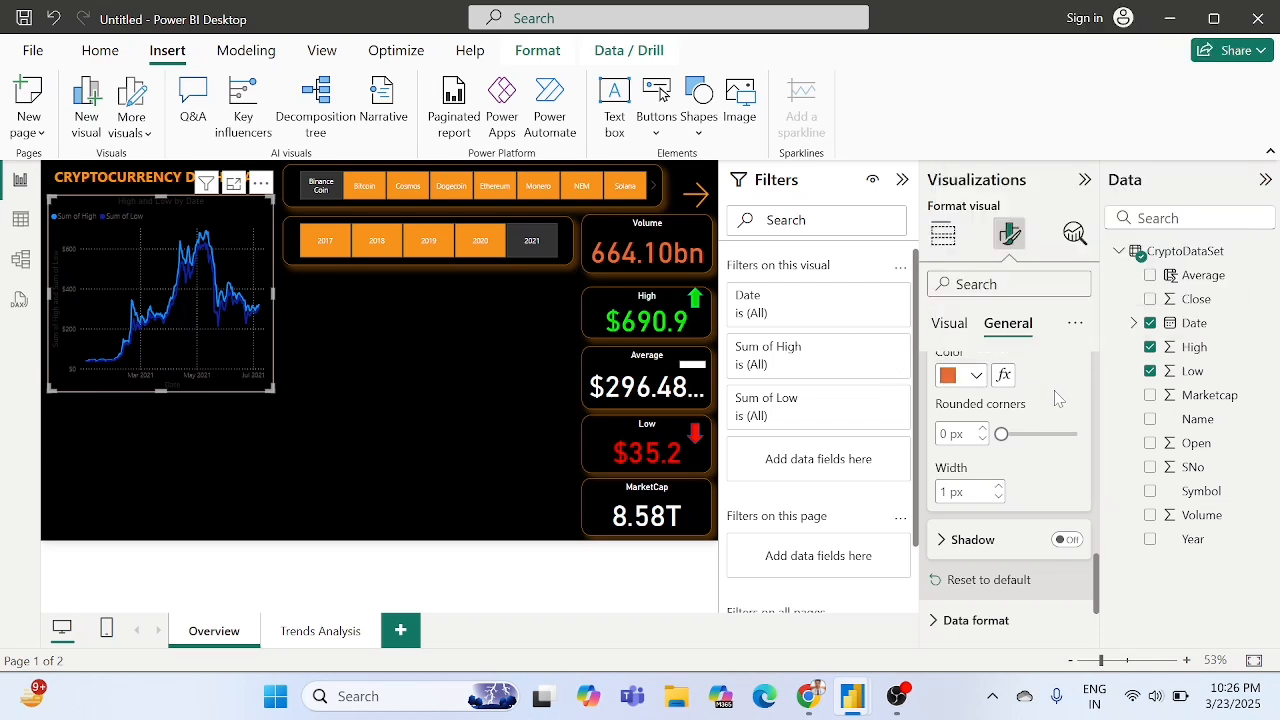
# Round the corners of the line chart's border to 18 px.
pyautogui.scroll(-2, 1054, 390)
pyautogui.scroll(2, 1014, 396)
pyautogui.scroll(1, 1014, 396)
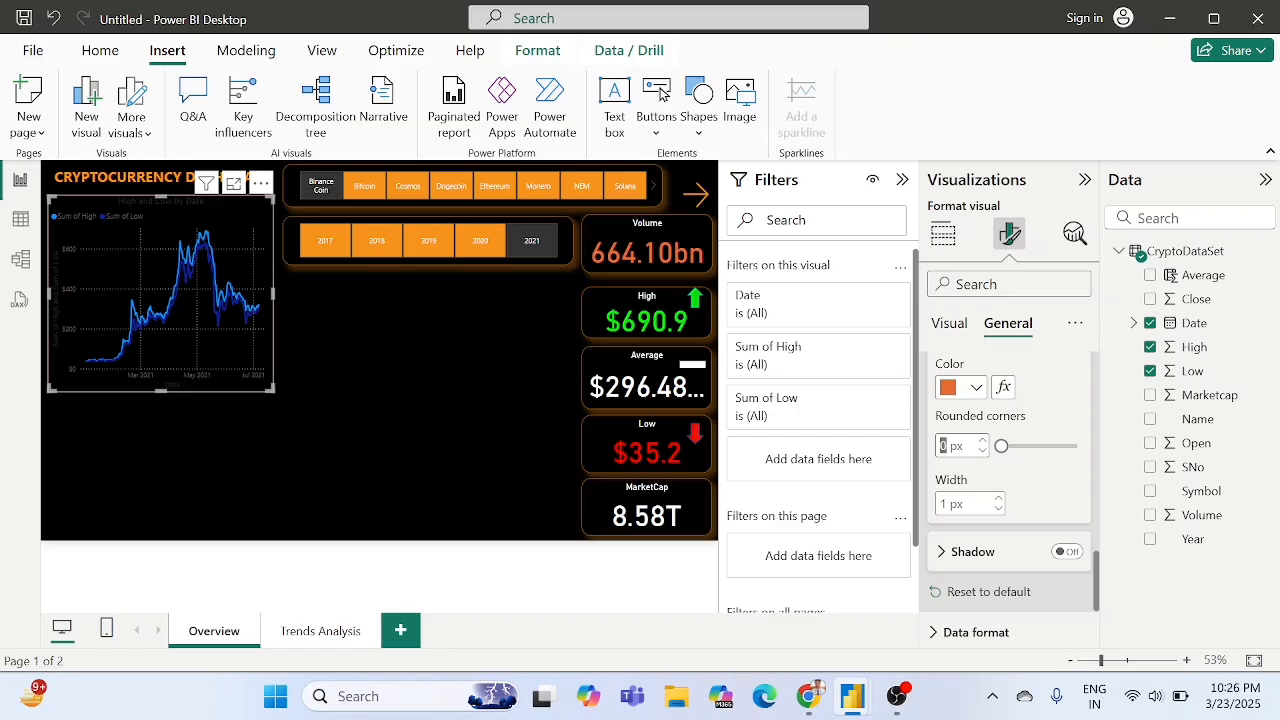
pyautogui.moveTo(1001, 446); pyautogui.dragTo(1047, 446)
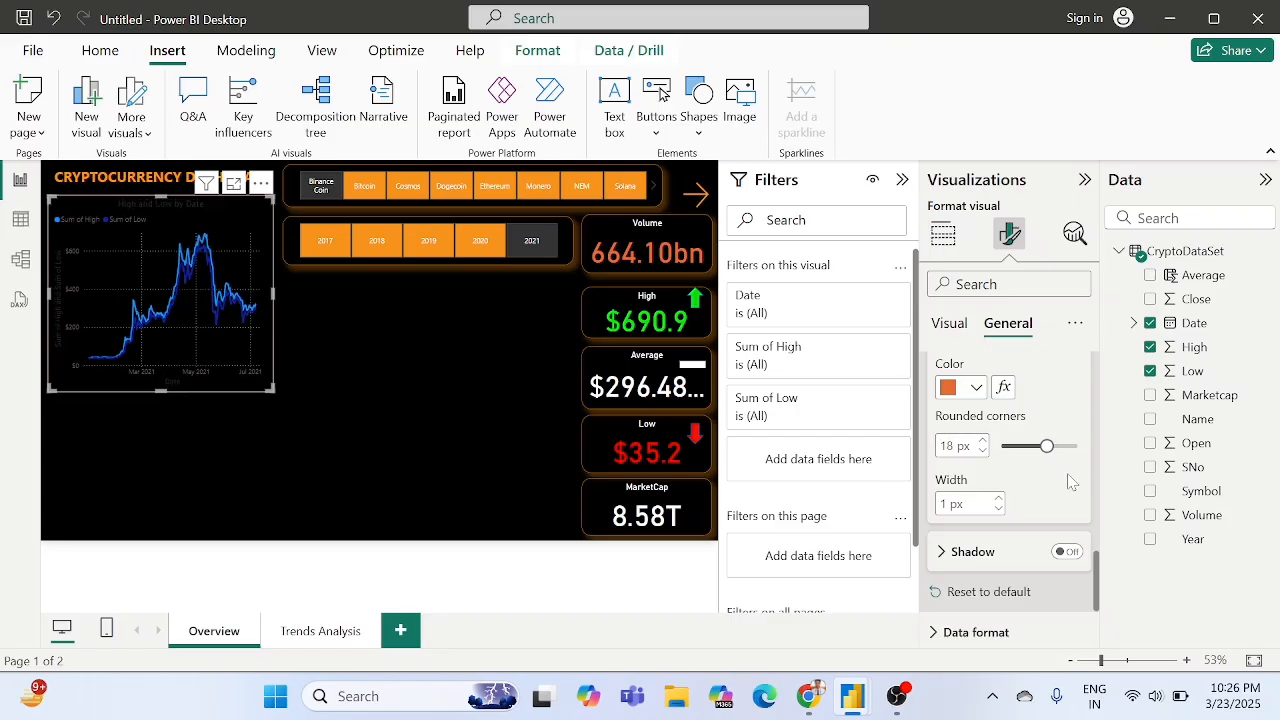
# Turn on the line chart's shadow and color it with the lighter orange from the recent colors.
pyautogui.scroll(-1, 1071, 482)
pyautogui.click(1066, 491)
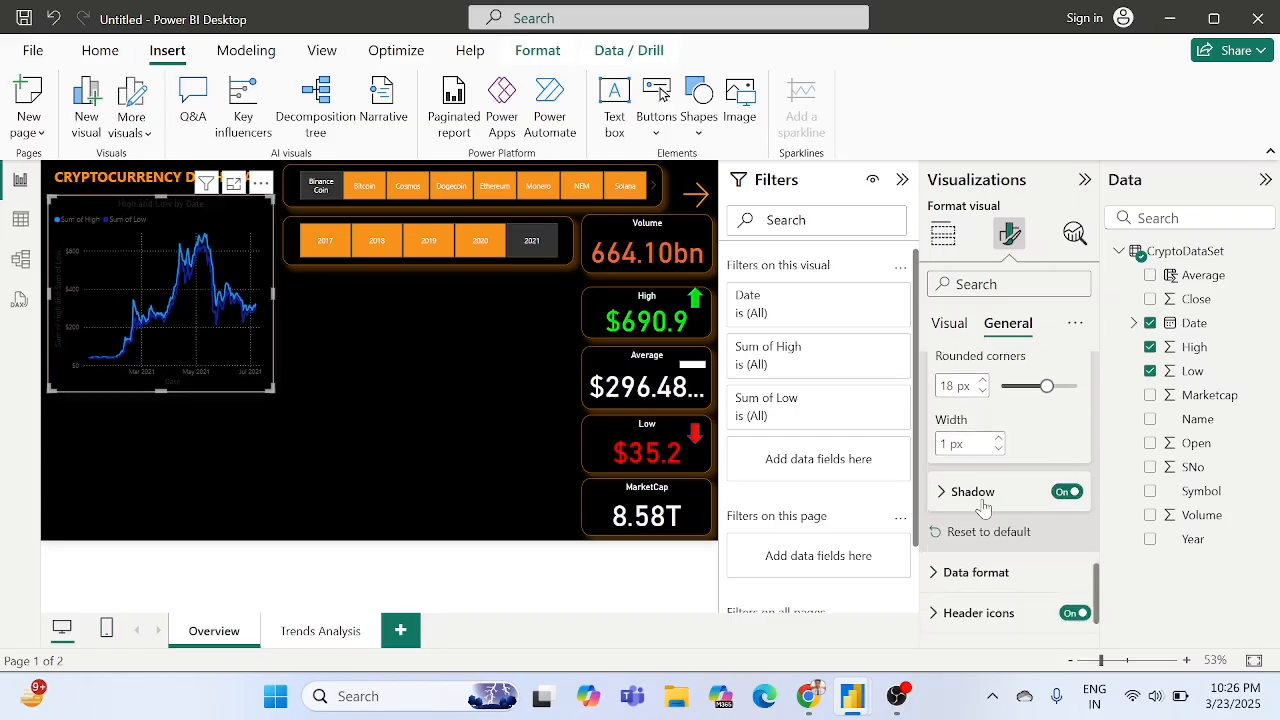
pyautogui.click(980, 500)
pyautogui.scroll(-1, 980, 500)
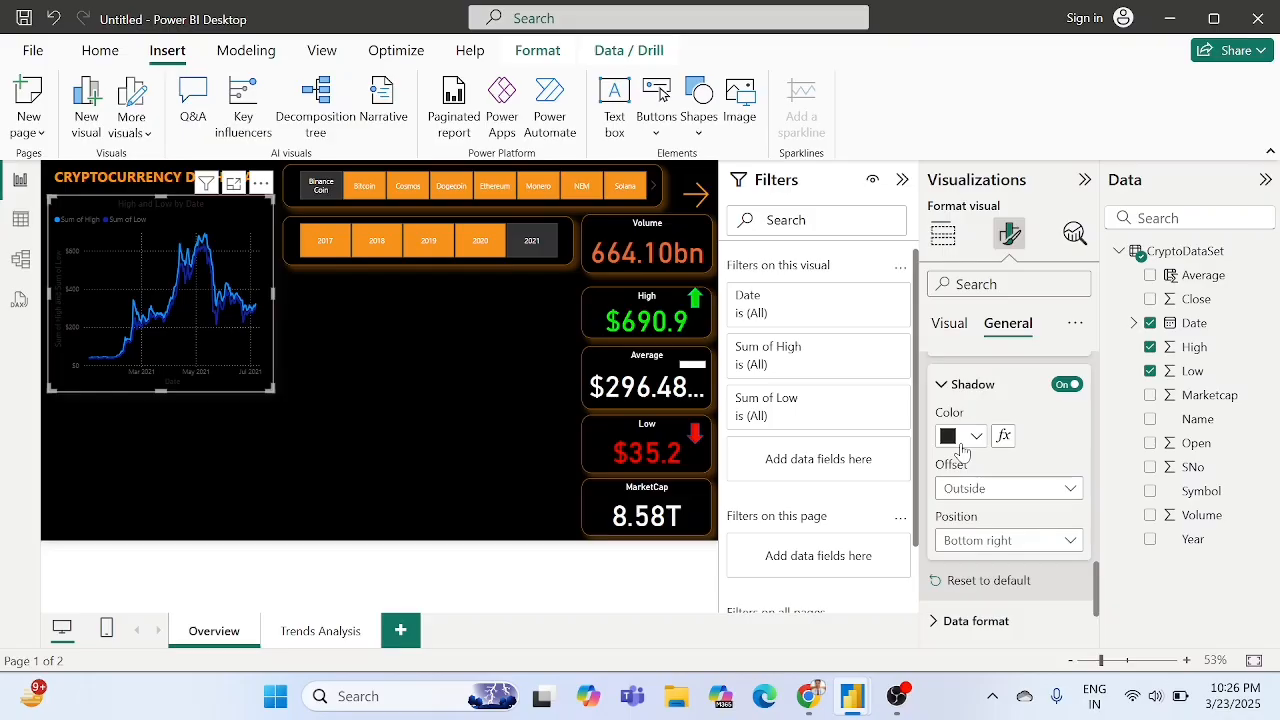
pyautogui.click(962, 440)
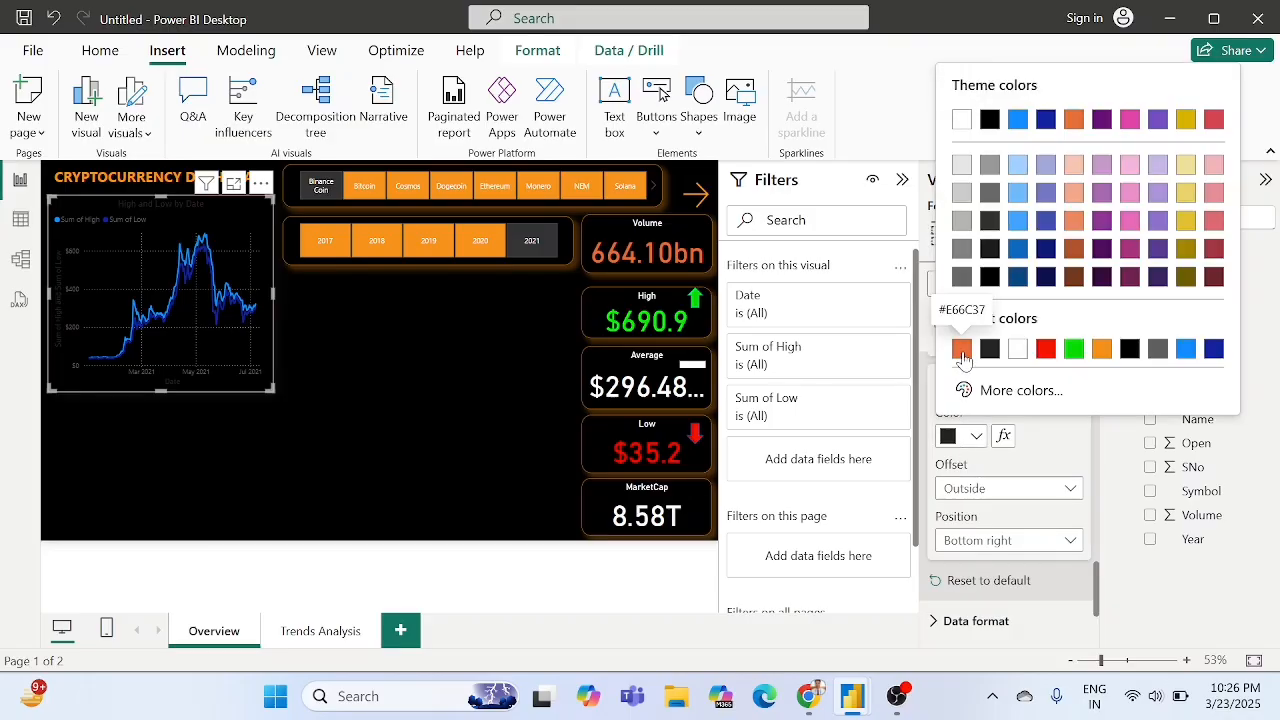
pyautogui.click(1101, 350)
# Recolor the line chart's visual border with the same lighter orange as its shadow.
pyautogui.scroll(4, 1052, 444)
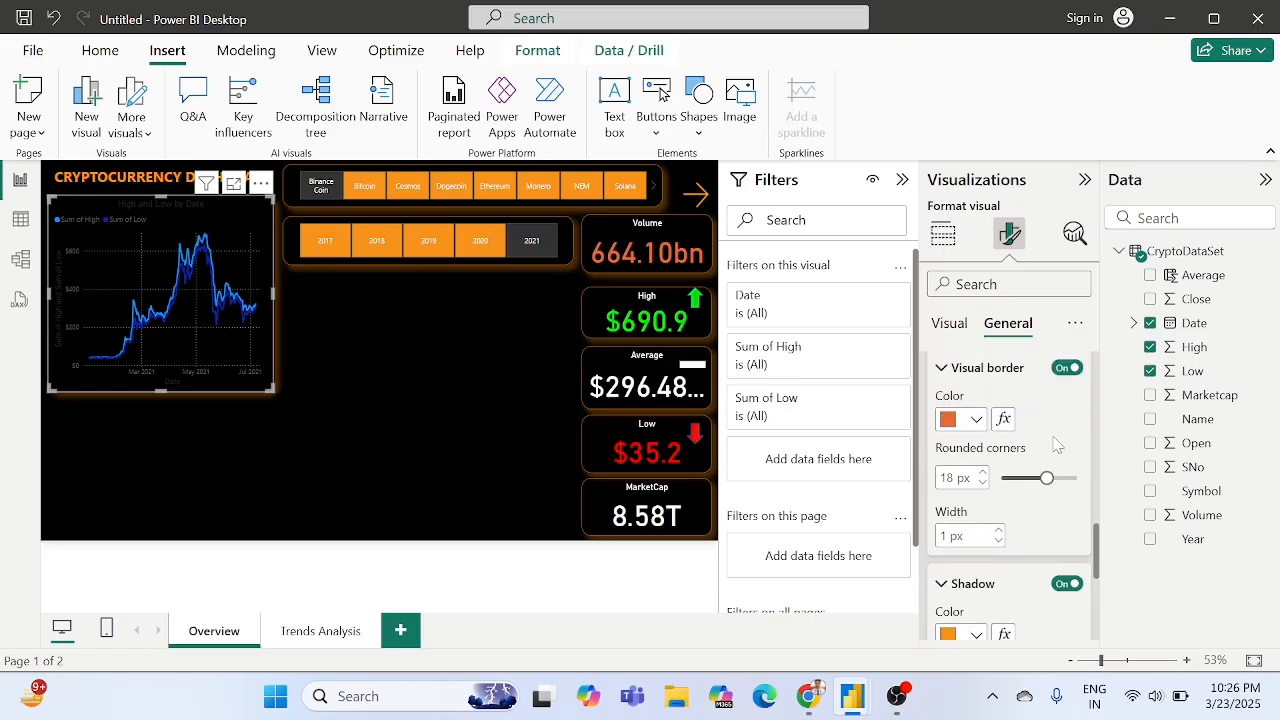
pyautogui.click(951, 420)
pyautogui.scroll(-3, 1015, 505)
pyautogui.scroll(10, 1000, 486)
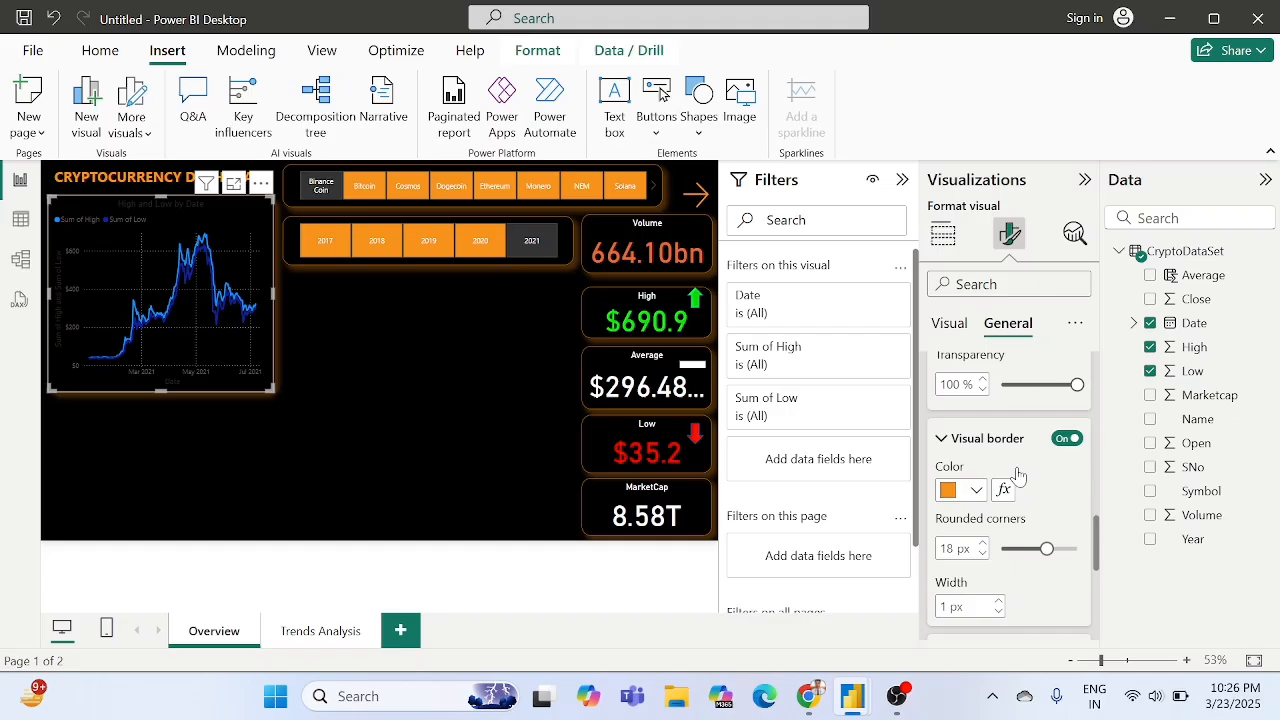
# Find the line chart's color settings and set its X-axis values and X-axis title to white.
pyautogui.click(948, 321)
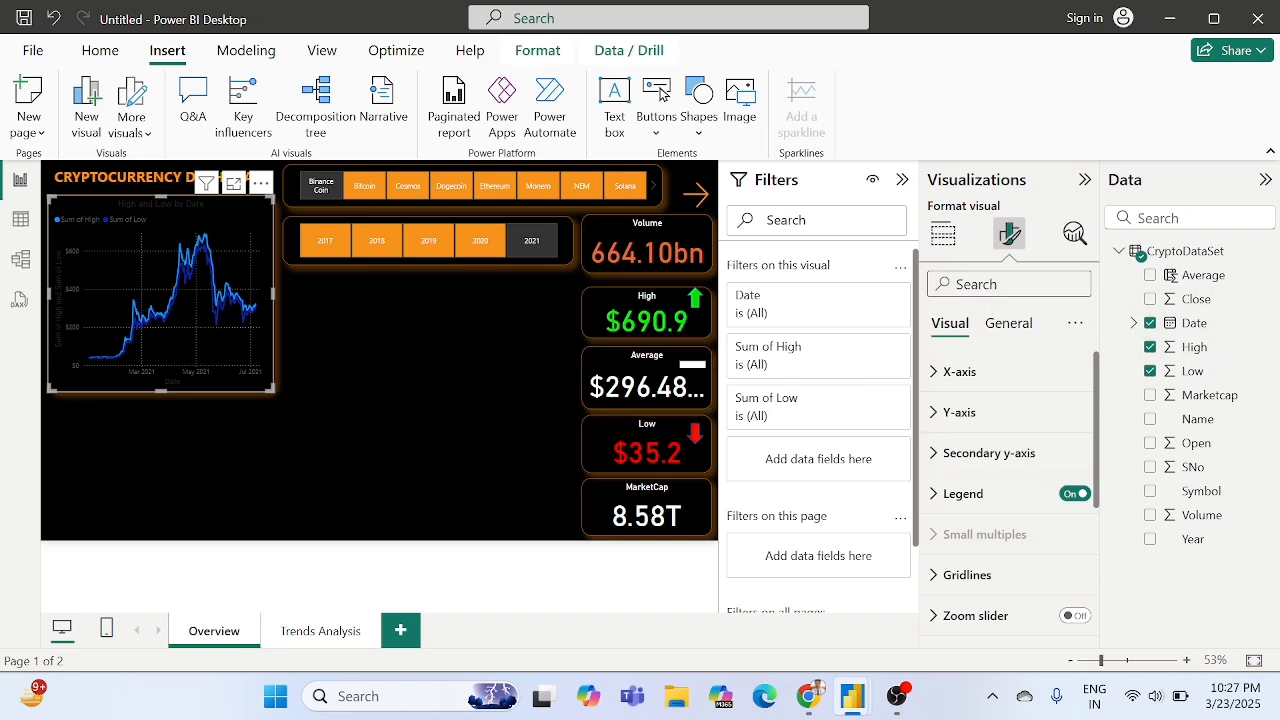
pyautogui.write('olor')
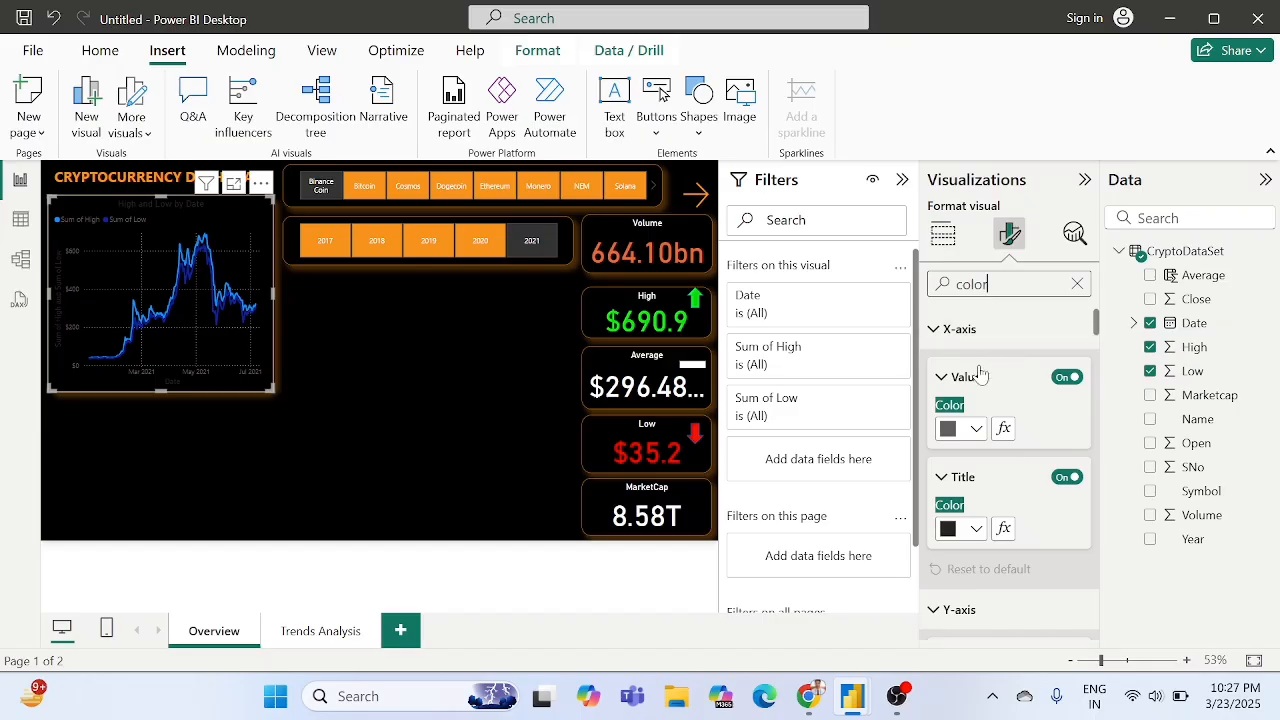
pyautogui.click(955, 430)
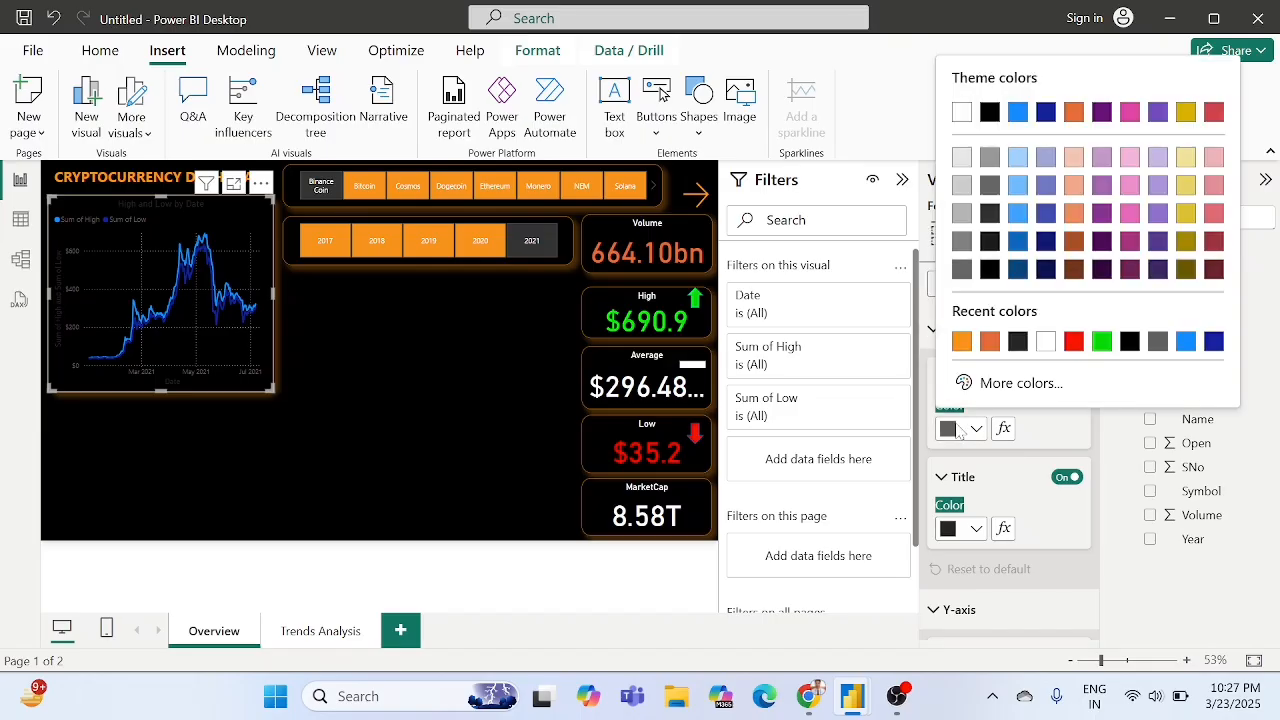
pyautogui.click(1046, 342)
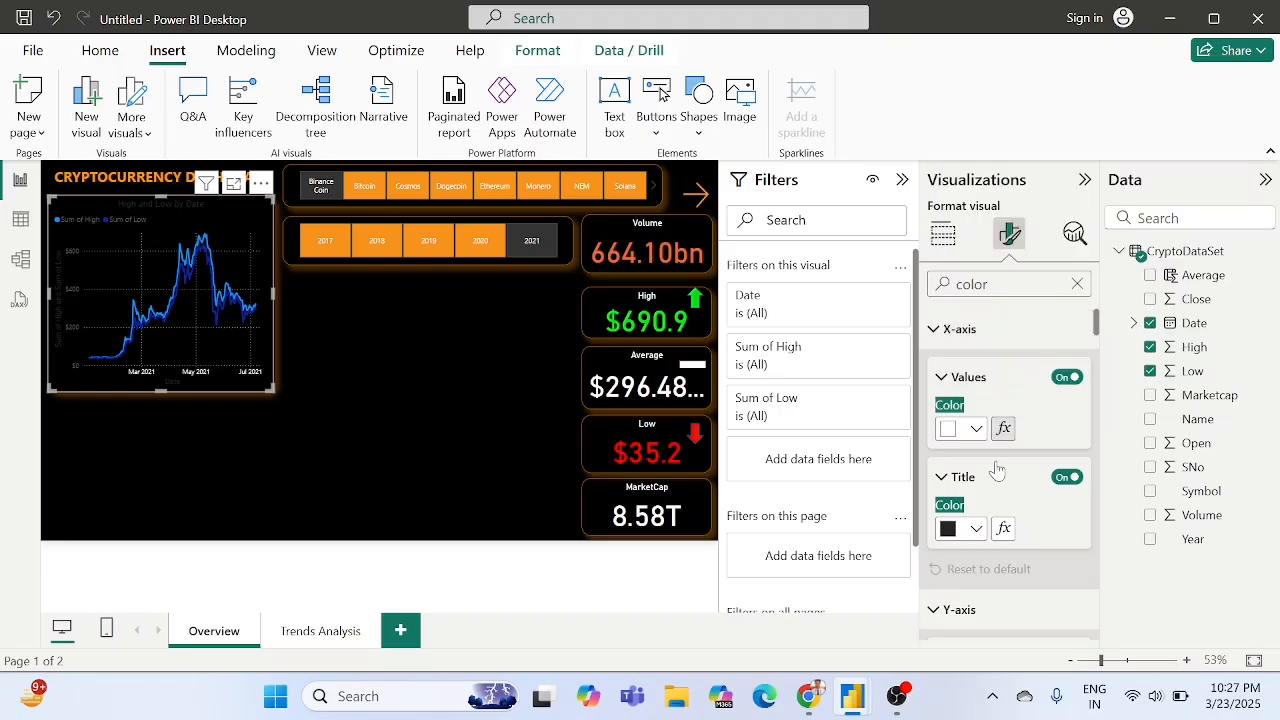
pyautogui.scroll(-1, 960, 440)
pyautogui.click(957, 434)
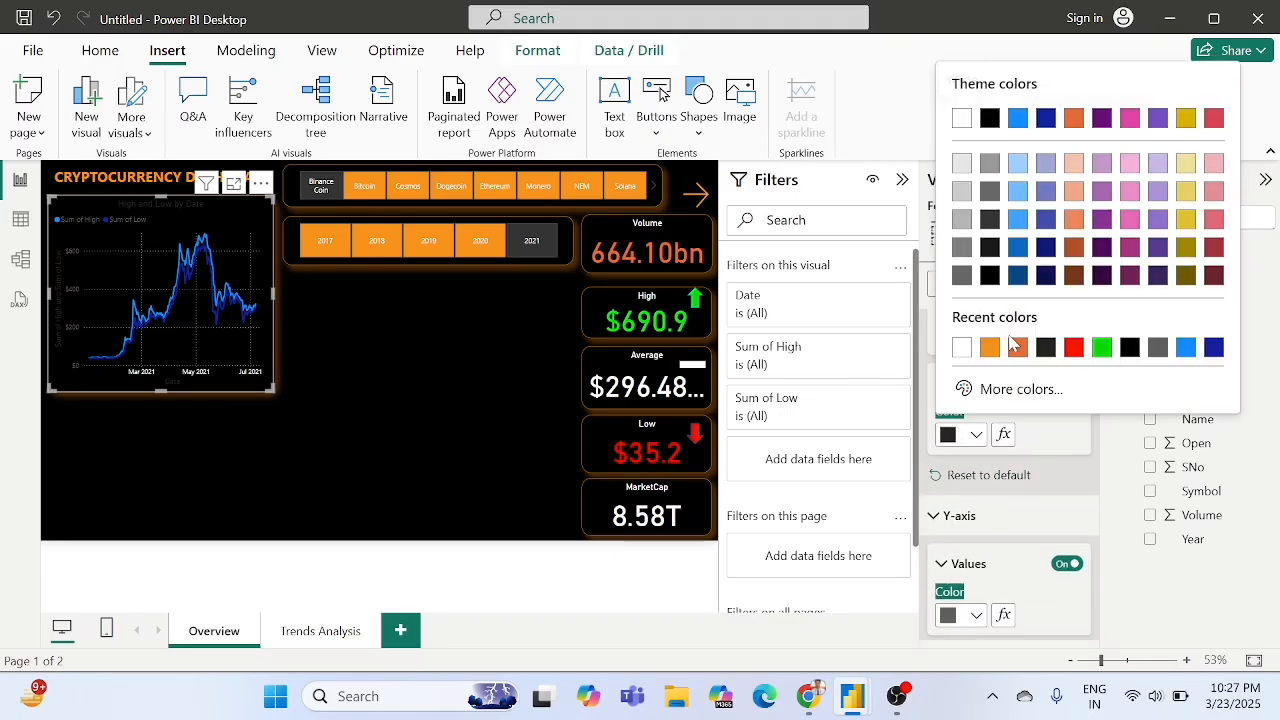
pyautogui.click(962, 345)
# Set the line chart's Y-axis values color to white (#FFFFFF).
pyautogui.scroll(-1, 977, 488)
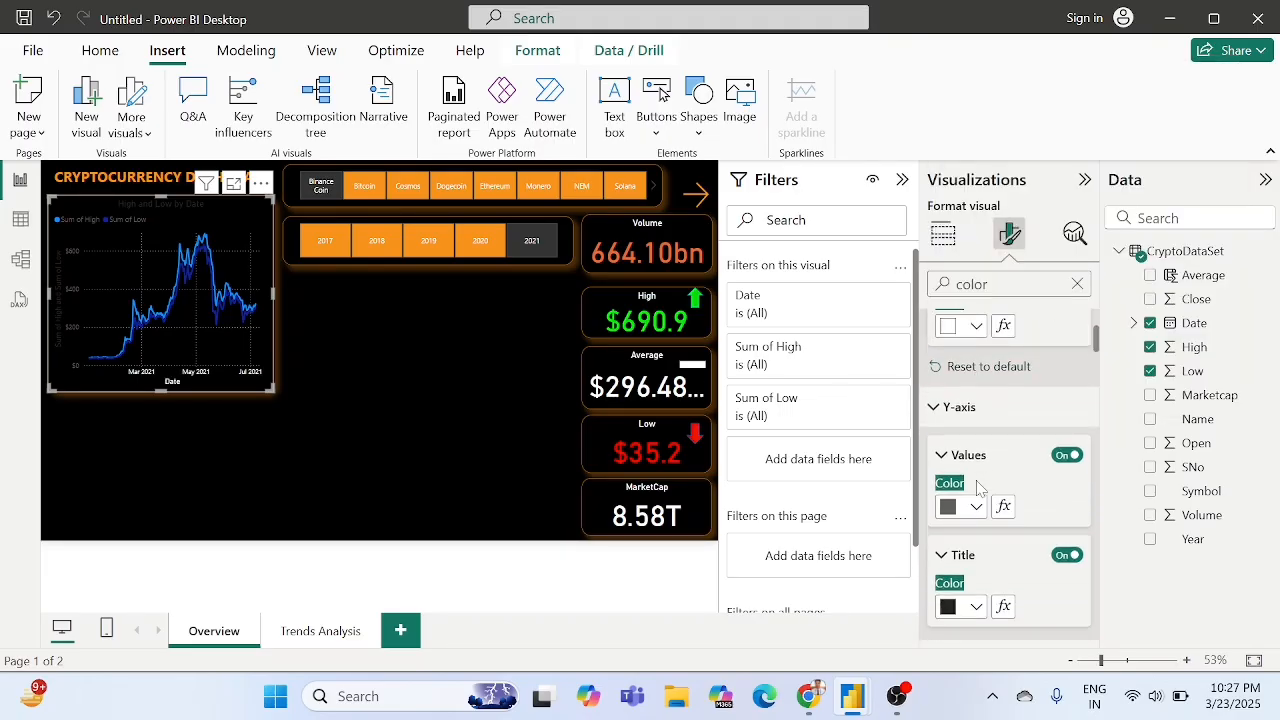
pyautogui.click(958, 496)
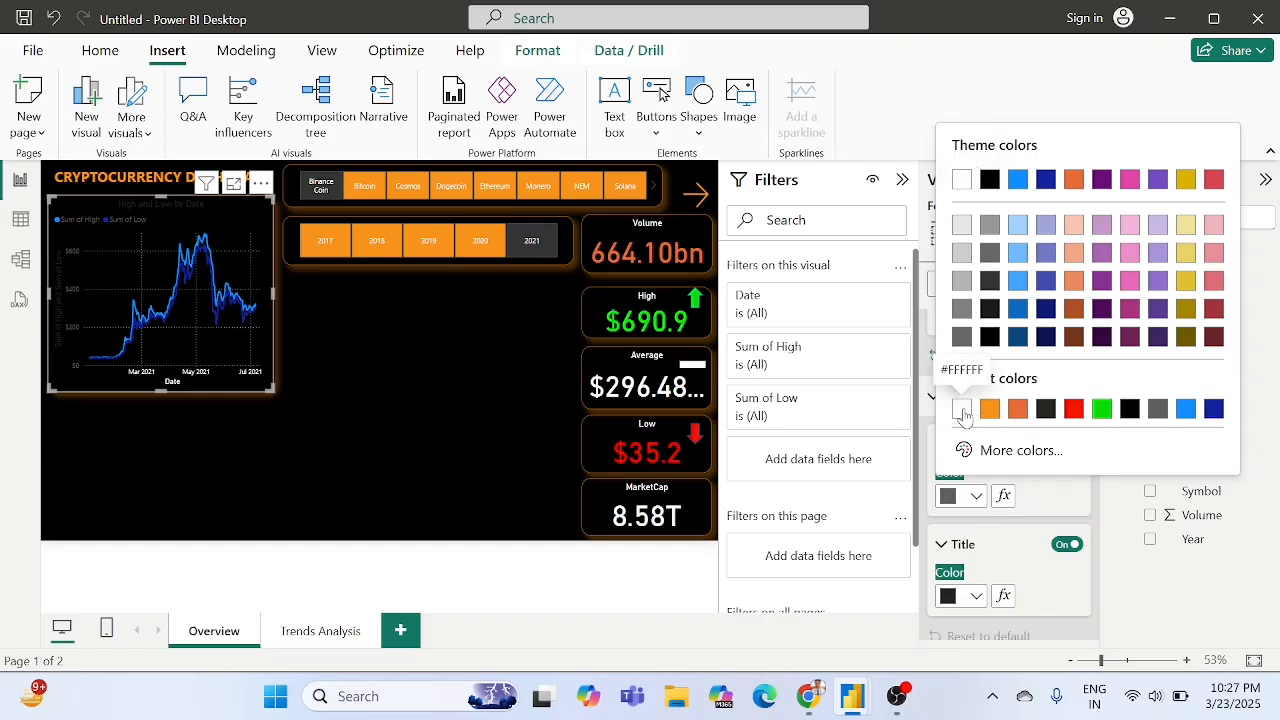
pyautogui.click(962, 409)
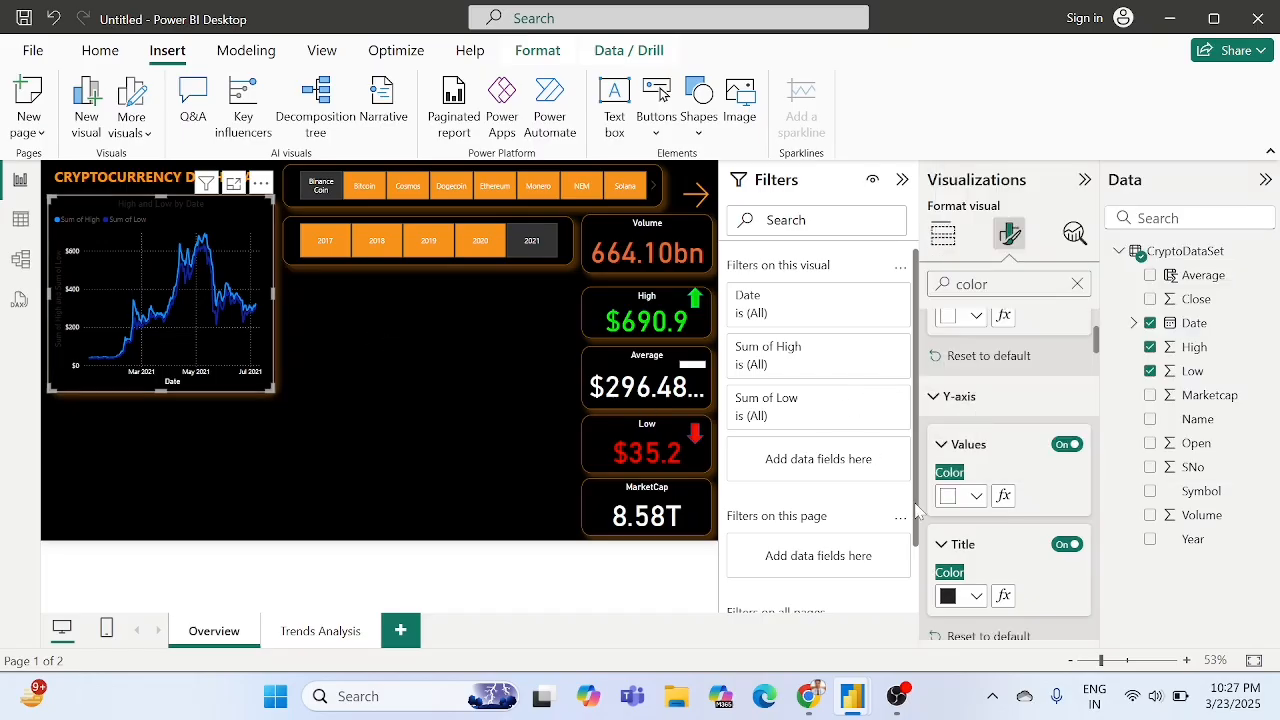
pyautogui.scroll(-2, 987, 550)
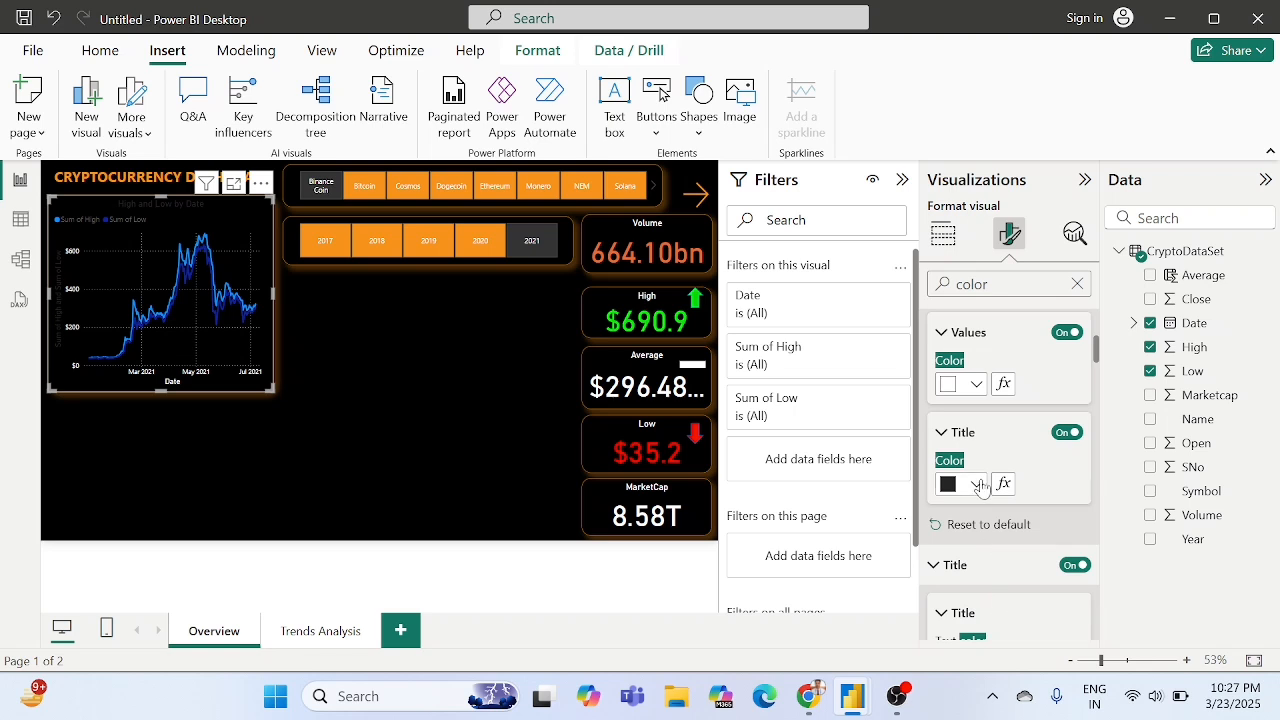
# Set the line chart's Y-axis title color and the chart title's text color to white.
pyautogui.click(970, 484)
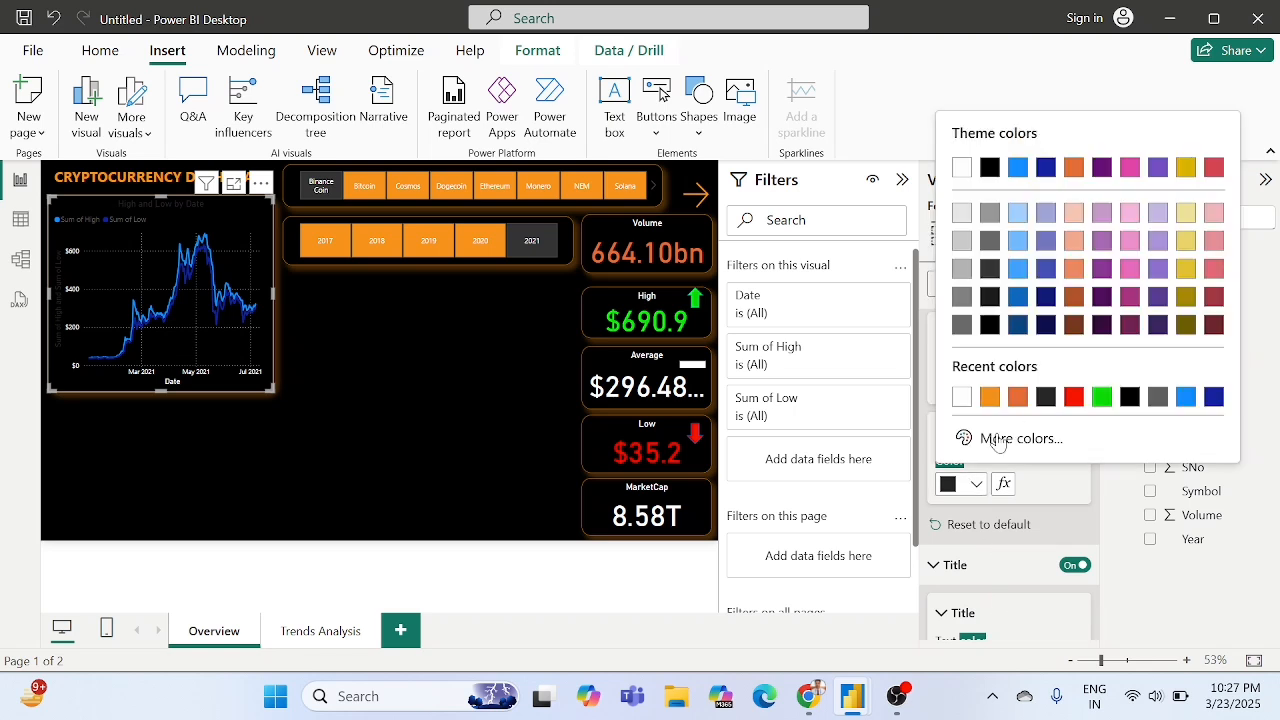
pyautogui.click(954, 396)
pyautogui.scroll(-4, 960, 430)
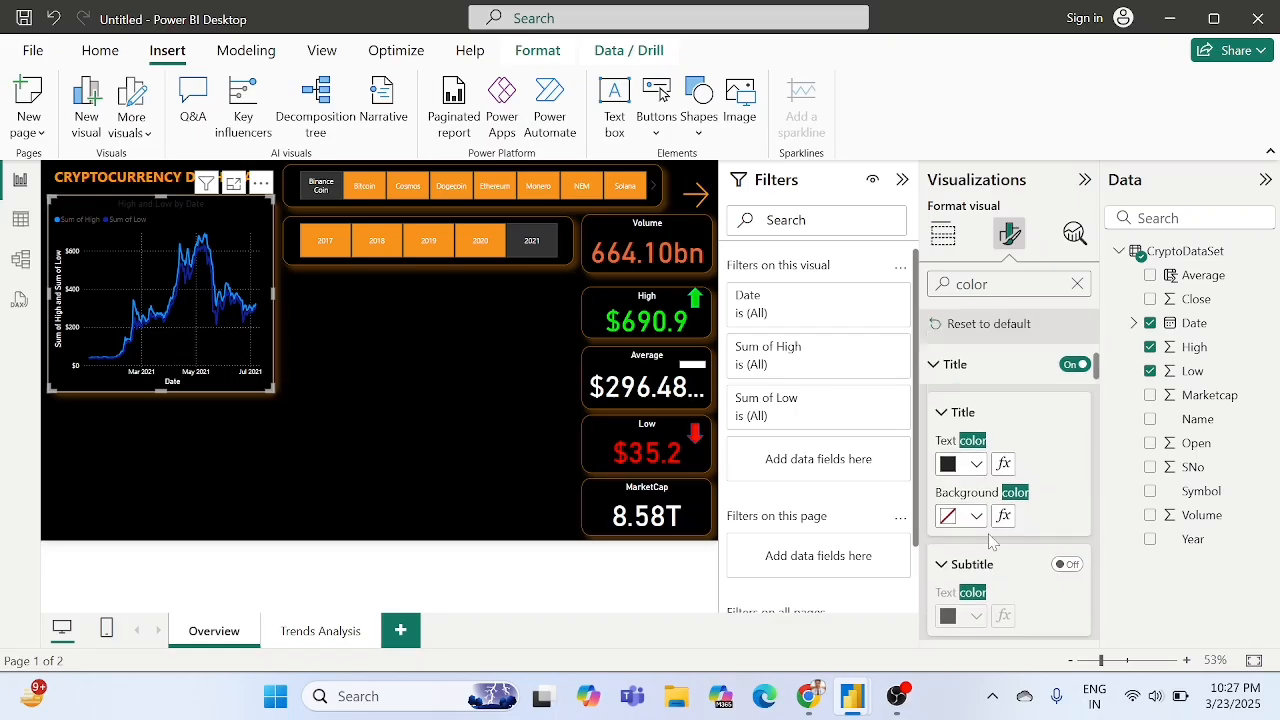
pyautogui.click(962, 463)
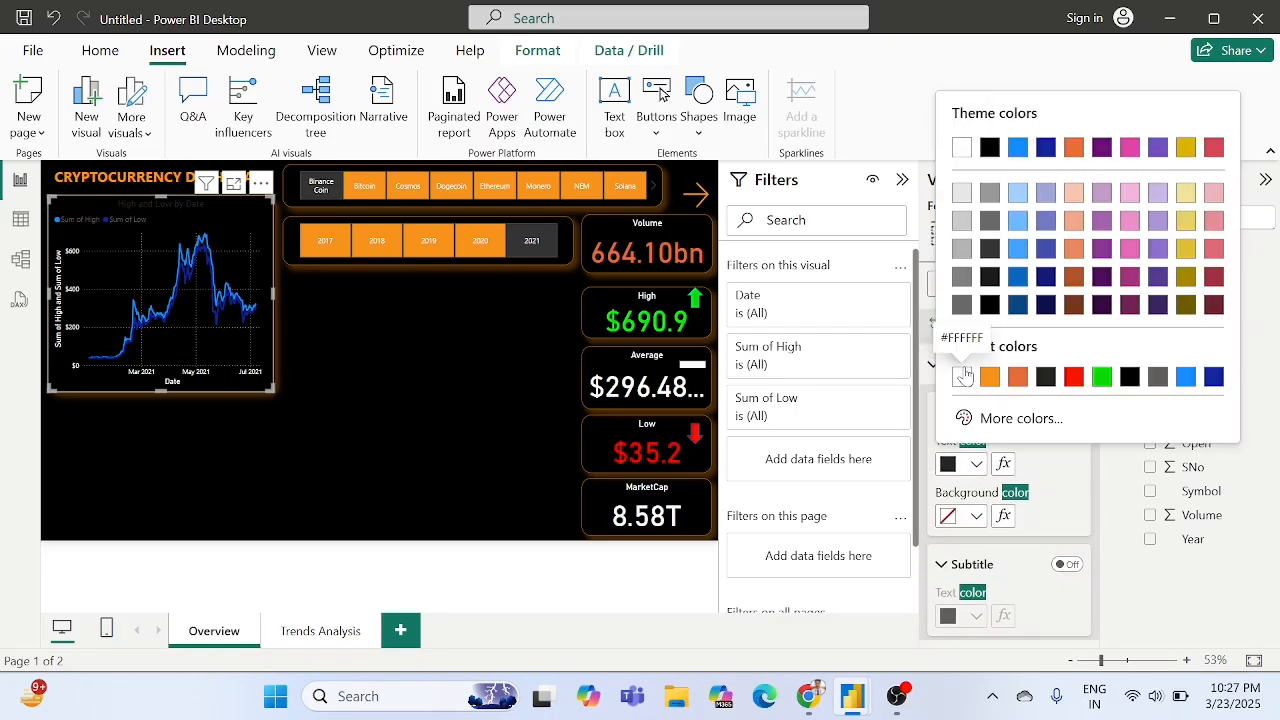
pyautogui.click(962, 376)
# Set the line chart's secondary y-axis values and secondary y-axis title colors to white.
pyautogui.scroll(-5, 970, 483)
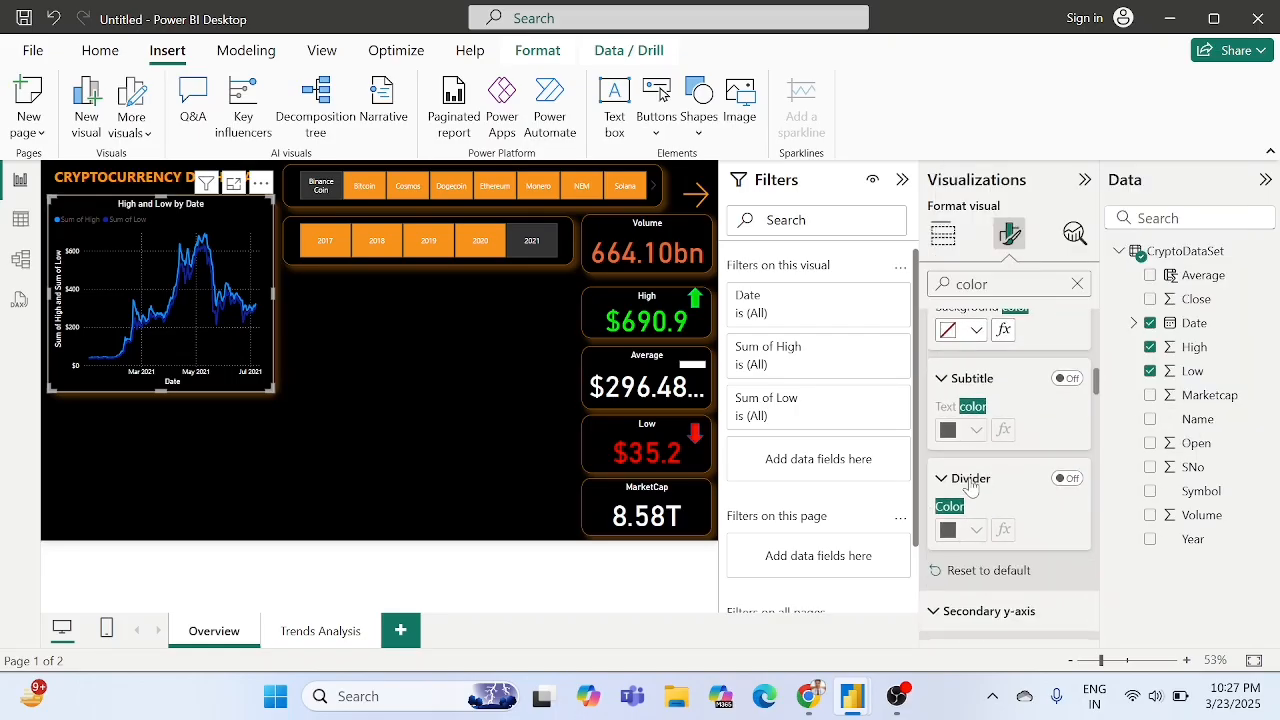
pyautogui.scroll(-1, 970, 483)
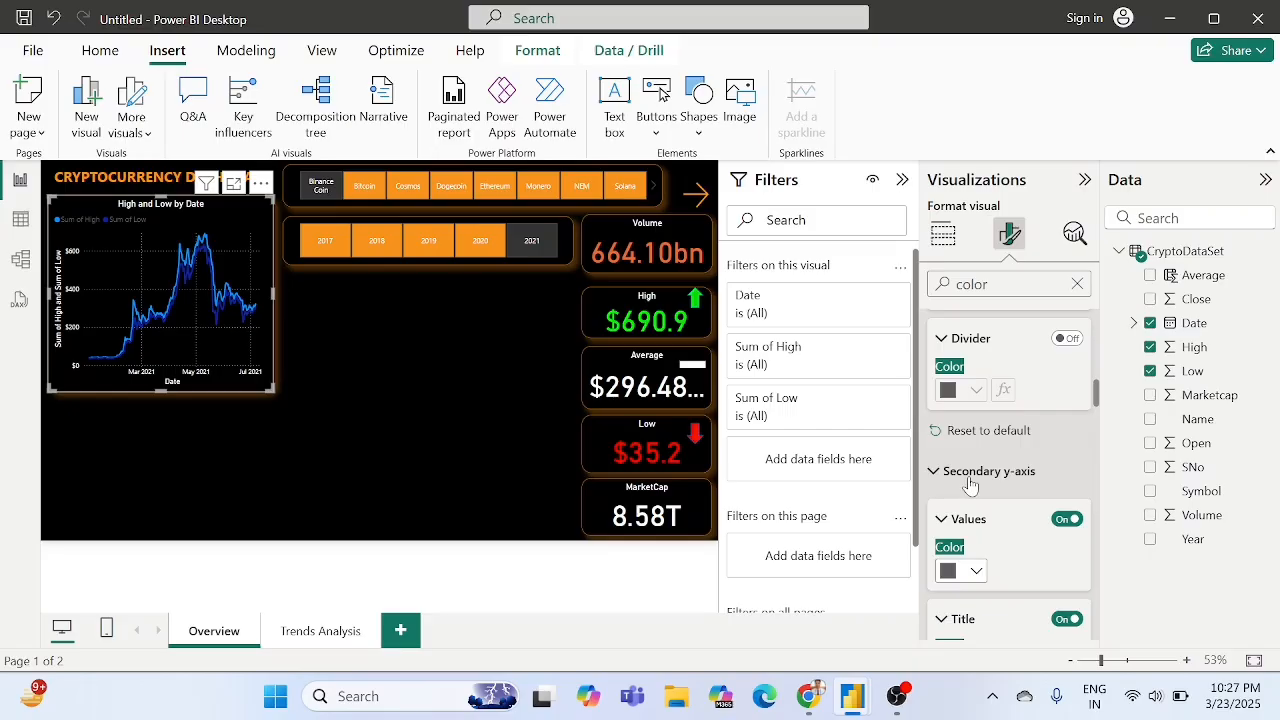
pyautogui.scroll(-2, 970, 485)
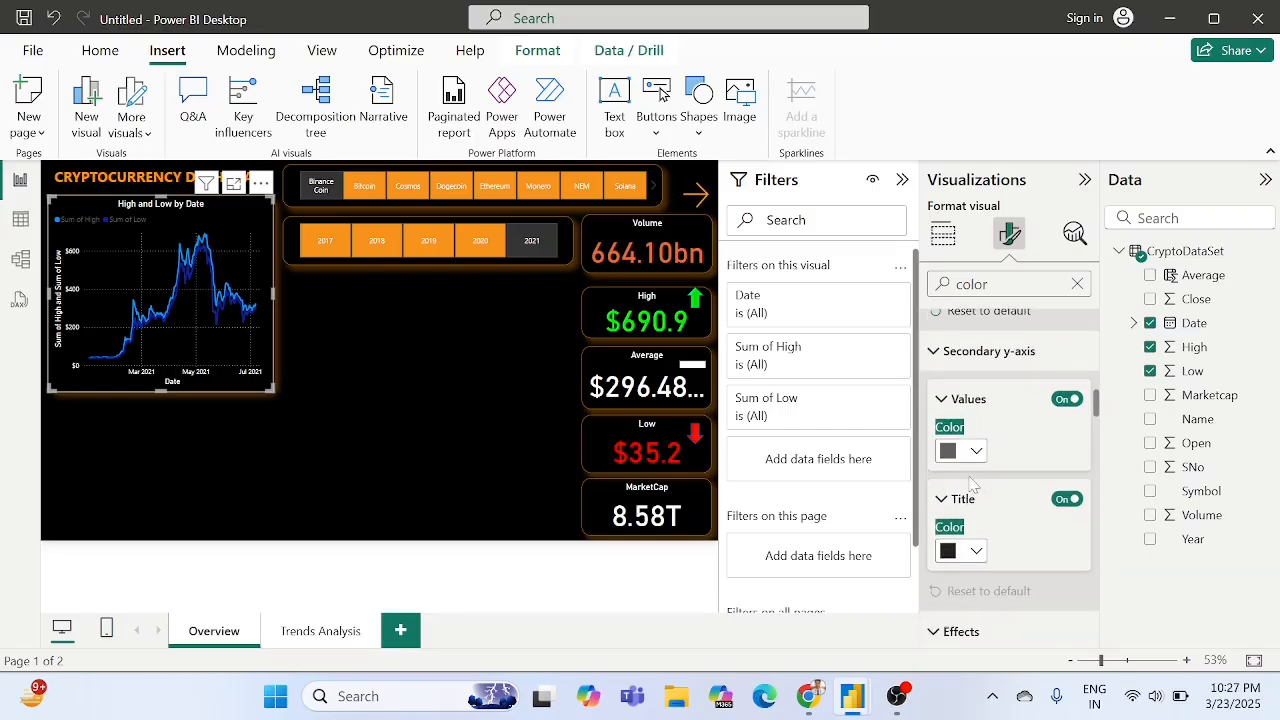
pyautogui.scroll(2, 970, 485)
pyautogui.scroll(-1, 970, 485)
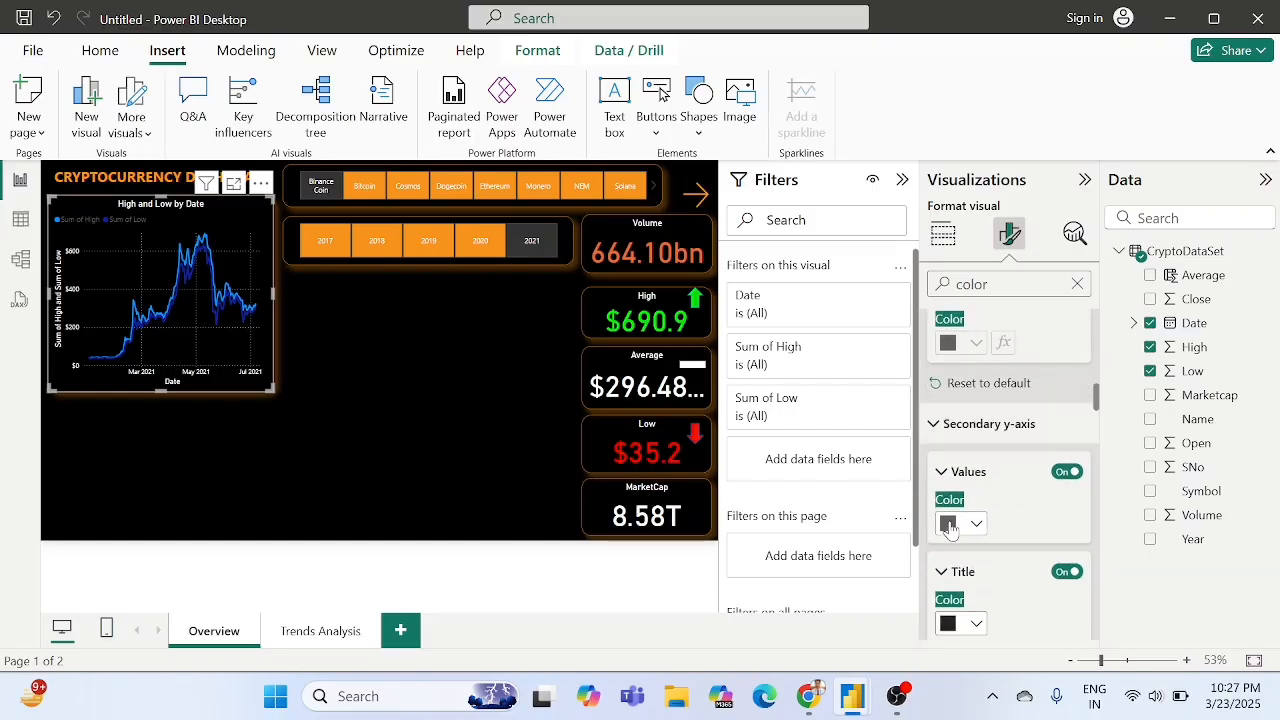
pyautogui.click(950, 525)
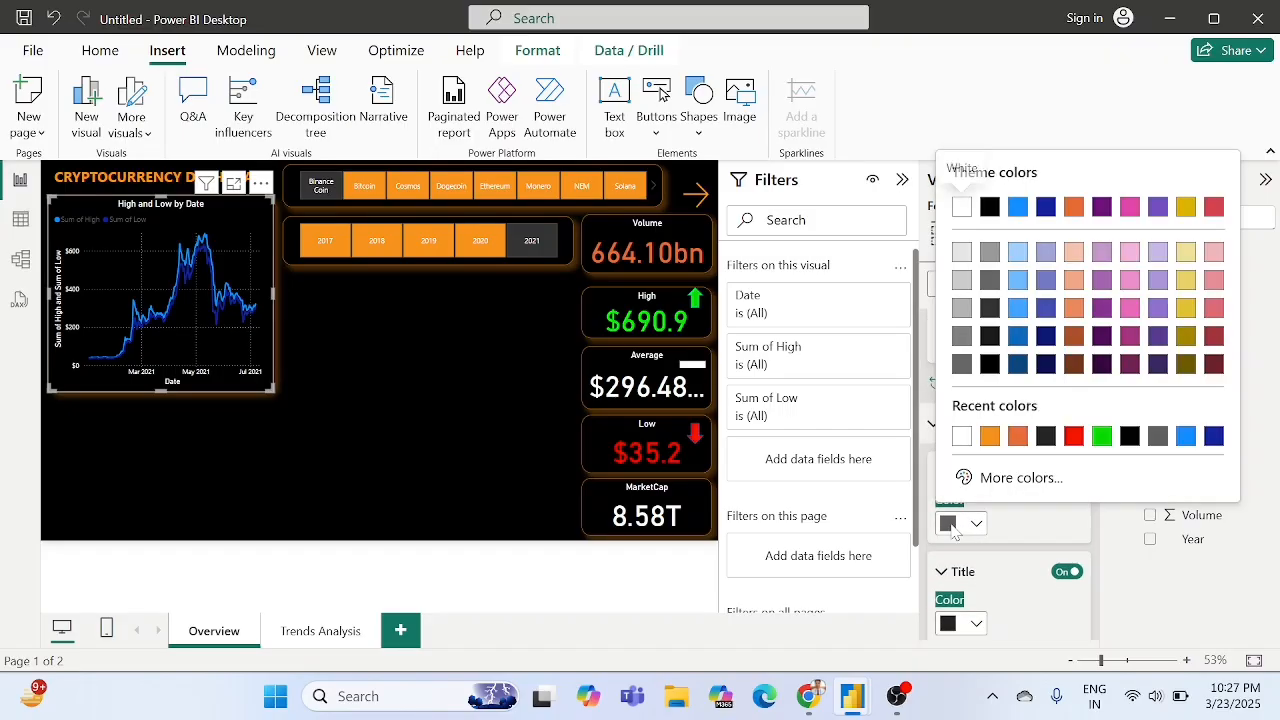
pyautogui.click(961, 437)
pyautogui.scroll(-3, 968, 500)
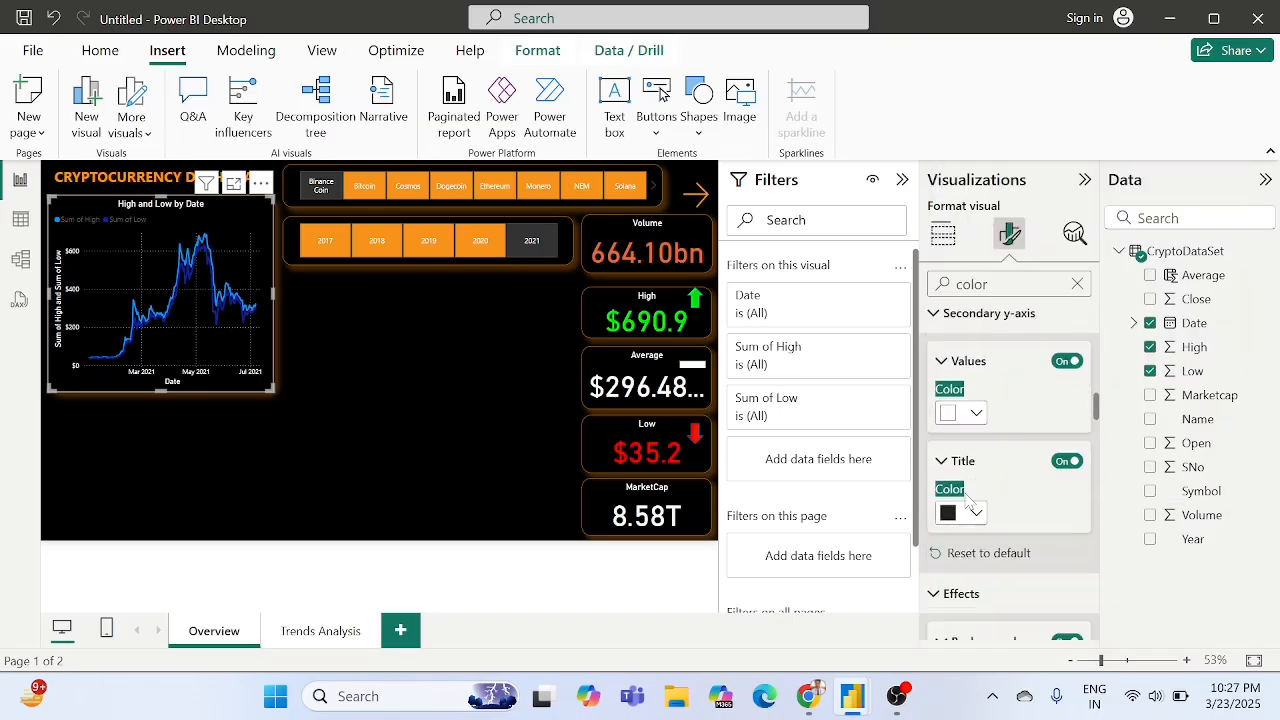
pyautogui.click(957, 513)
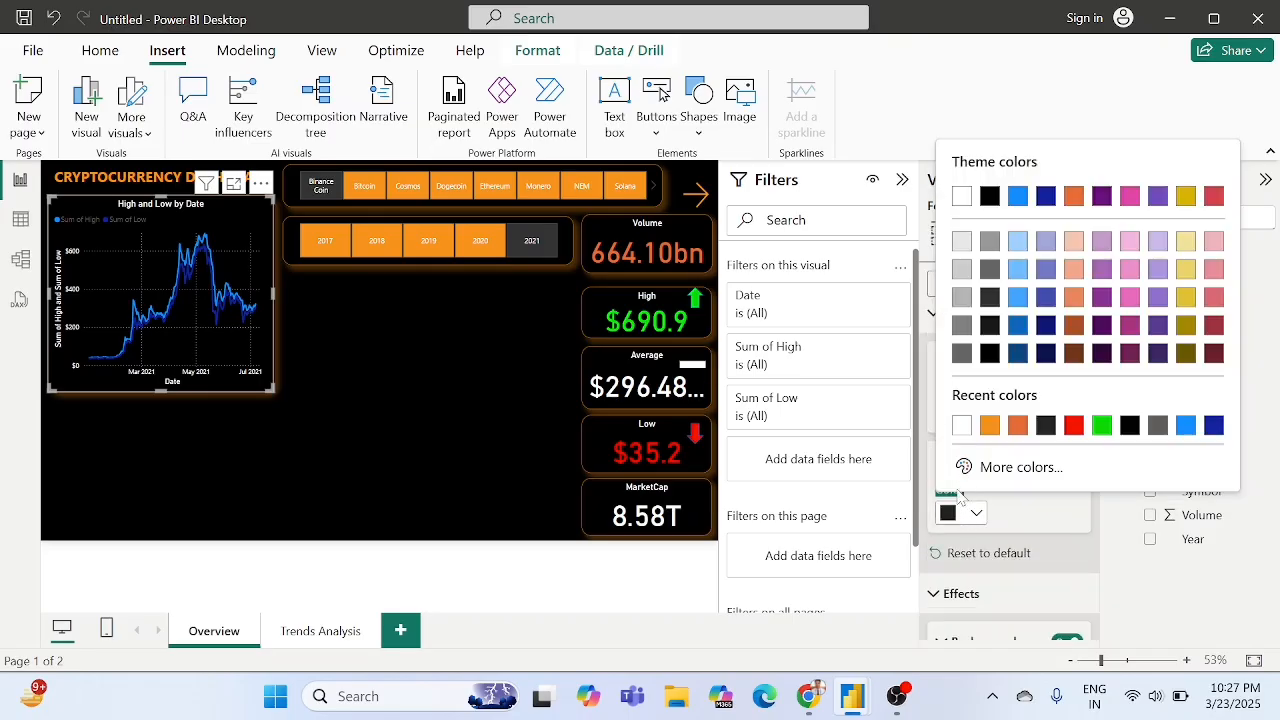
pyautogui.click(959, 427)
# Set the line chart's legend text color to white.
pyautogui.scroll(-10, 977, 474)
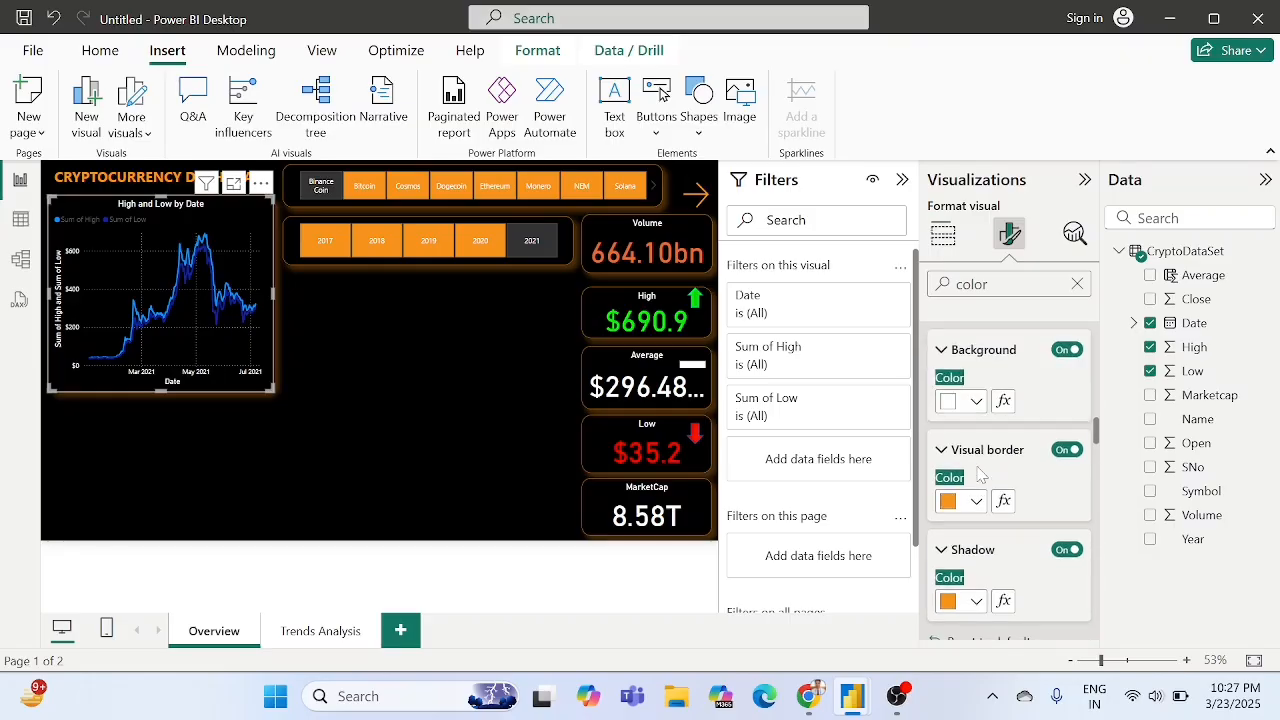
pyautogui.scroll(-1, 977, 474)
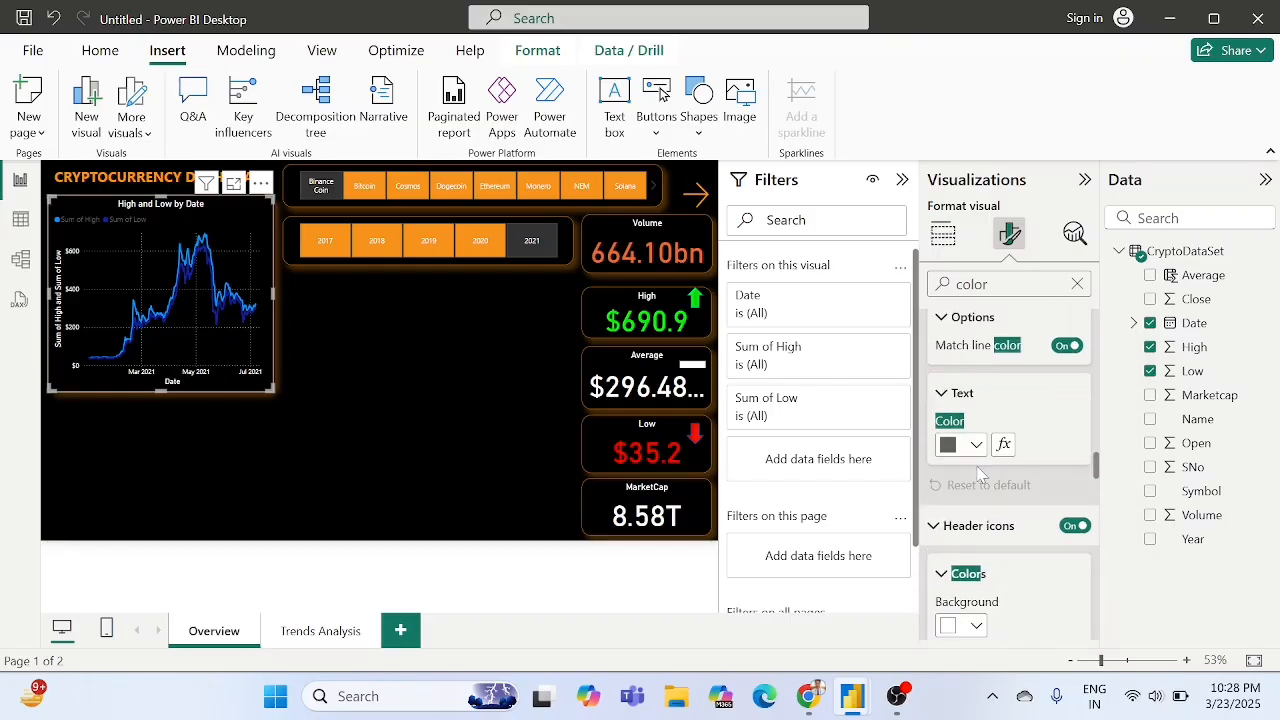
pyautogui.scroll(4, 950, 472)
pyautogui.scroll(-5, 980, 474)
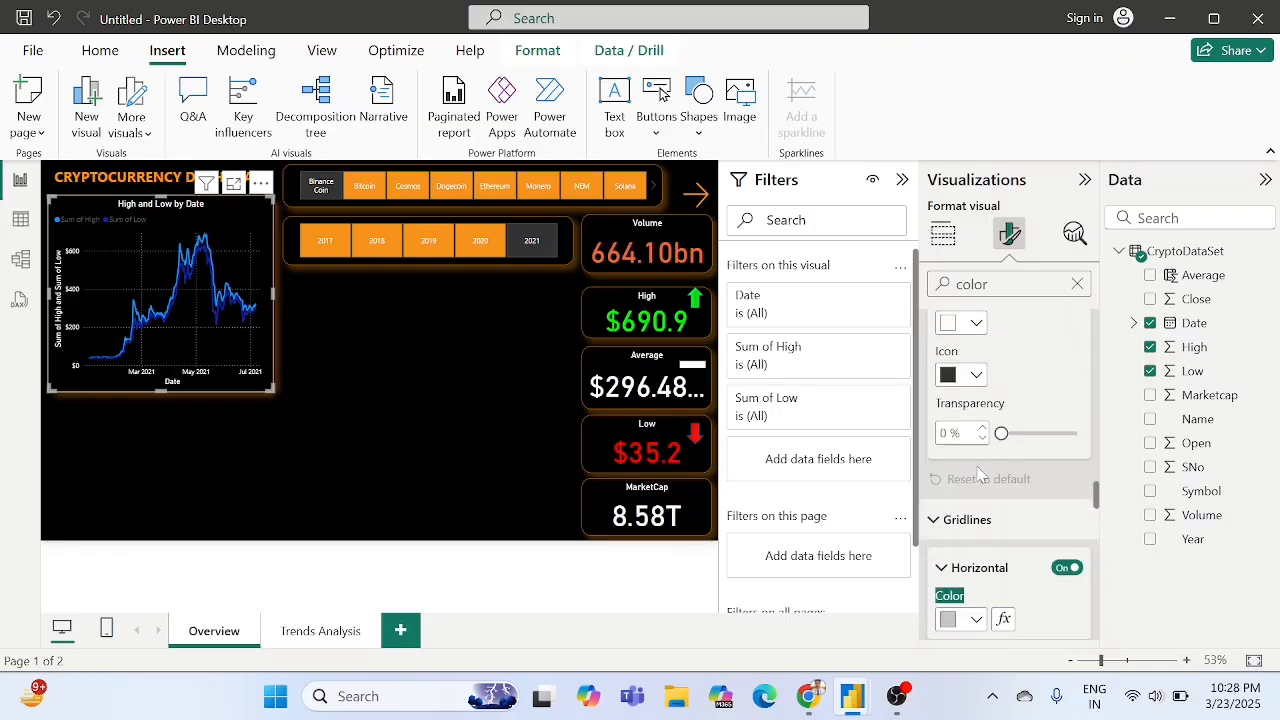
pyautogui.scroll(-5, 980, 474)
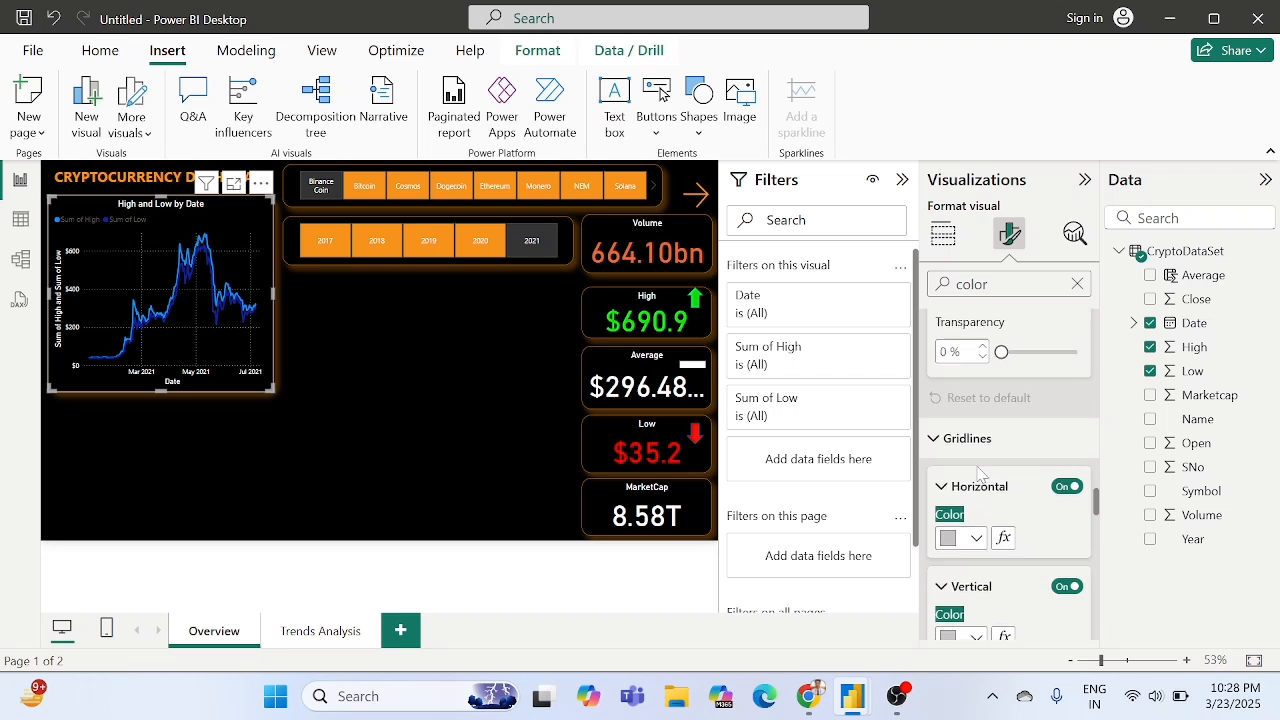
pyautogui.scroll(3, 978, 474)
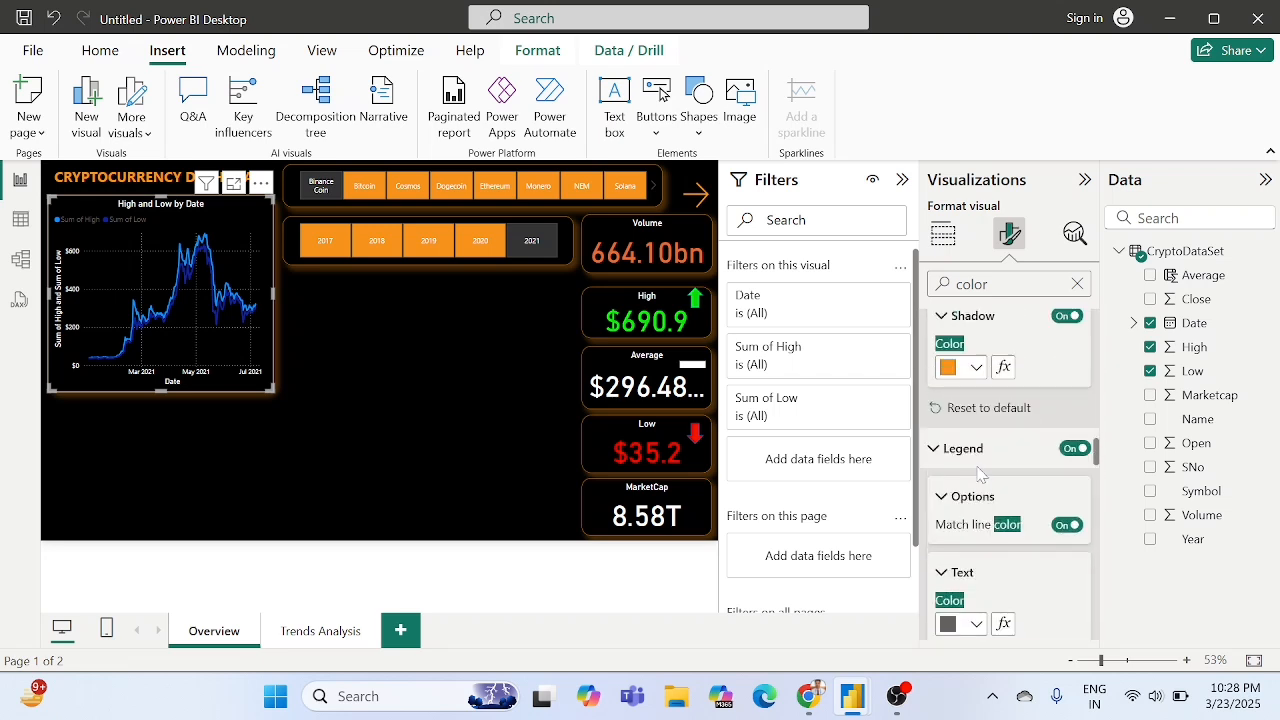
pyautogui.scroll(-2, 970, 480)
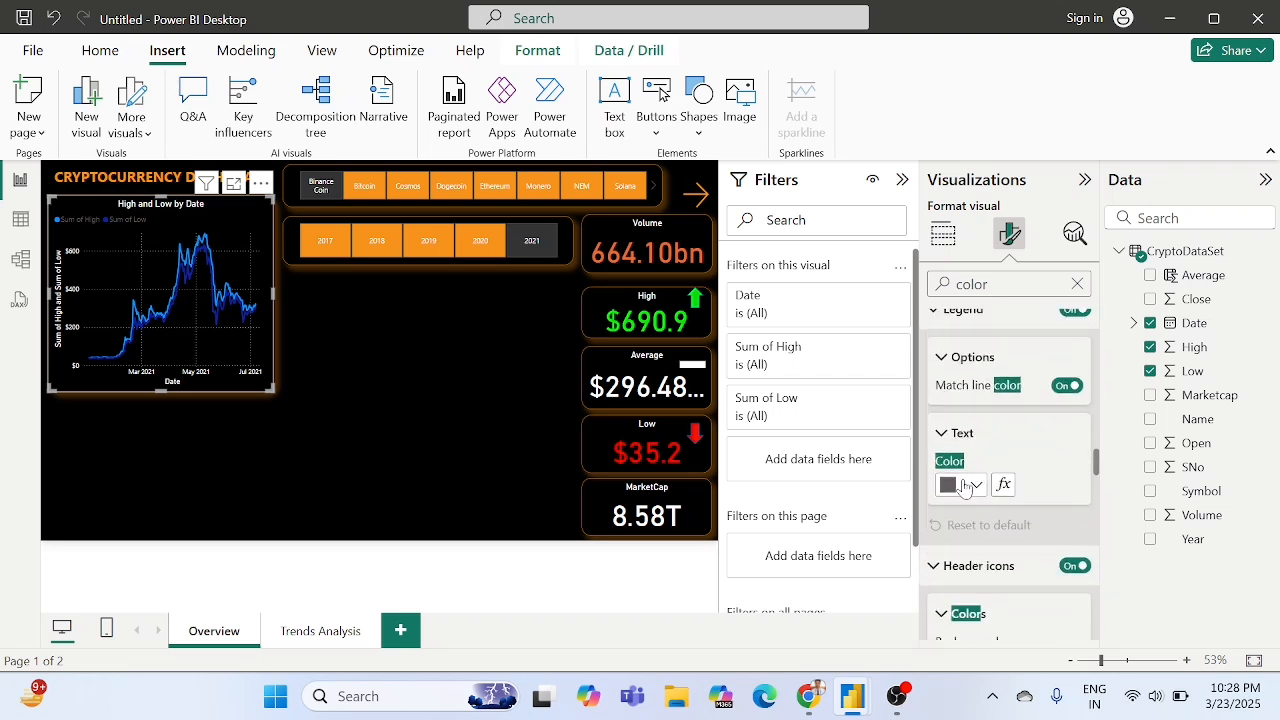
pyautogui.click(965, 486)
pyautogui.click(962, 398)
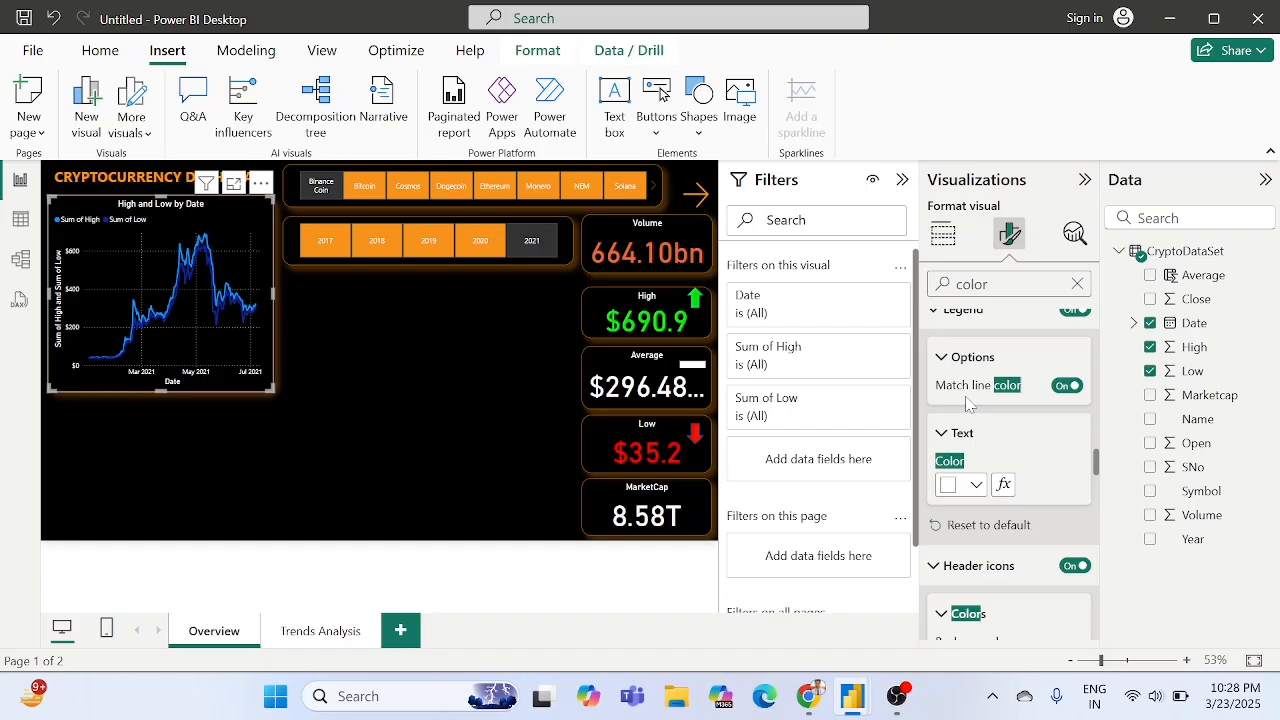
pyautogui.scroll(2, 966, 404)
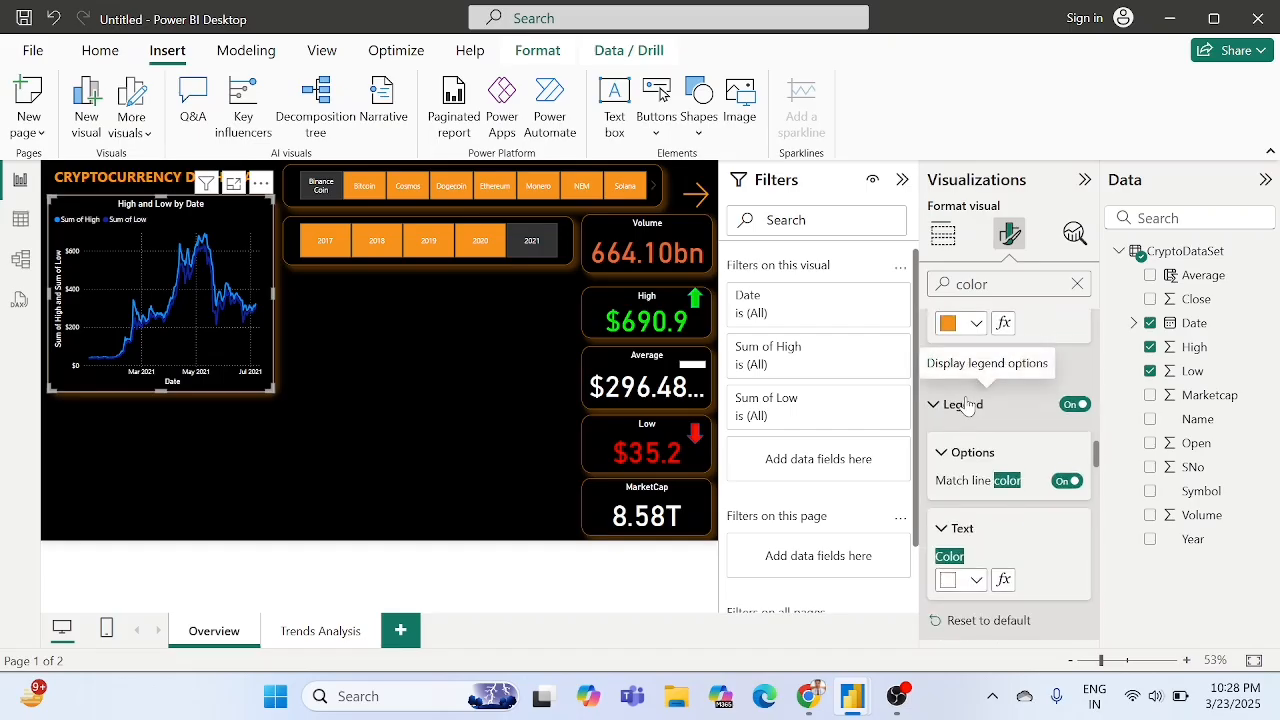
pyautogui.scroll(-4, 966, 404)
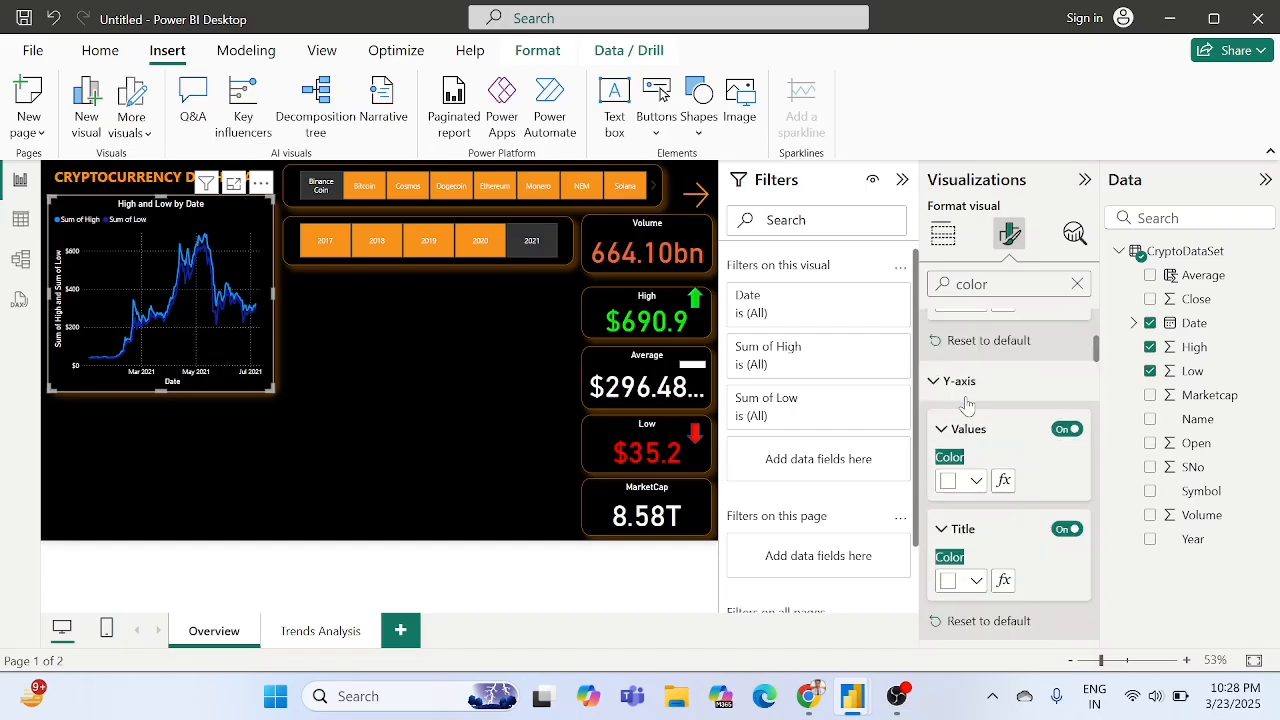
# Clear the settings search and recolor only the Sum of High line with the recent bright green (#04F100).
pyautogui.click(1077, 285)
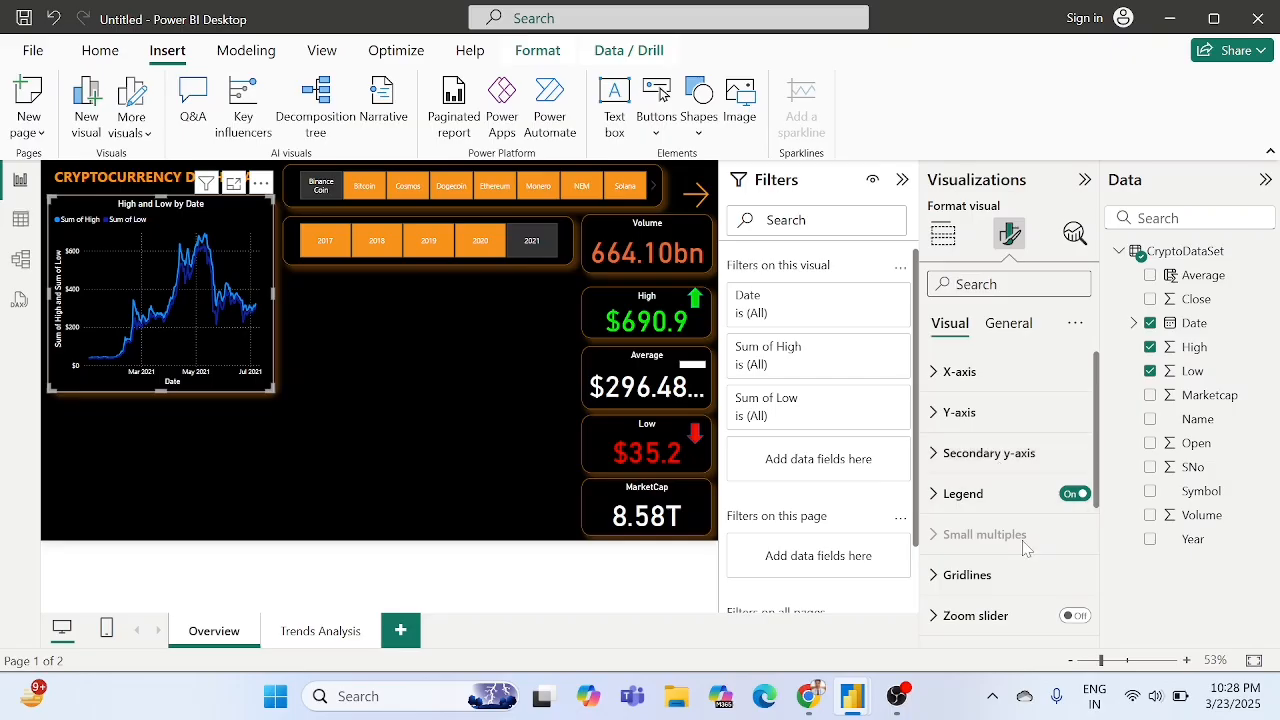
pyautogui.scroll(-3, 990, 500)
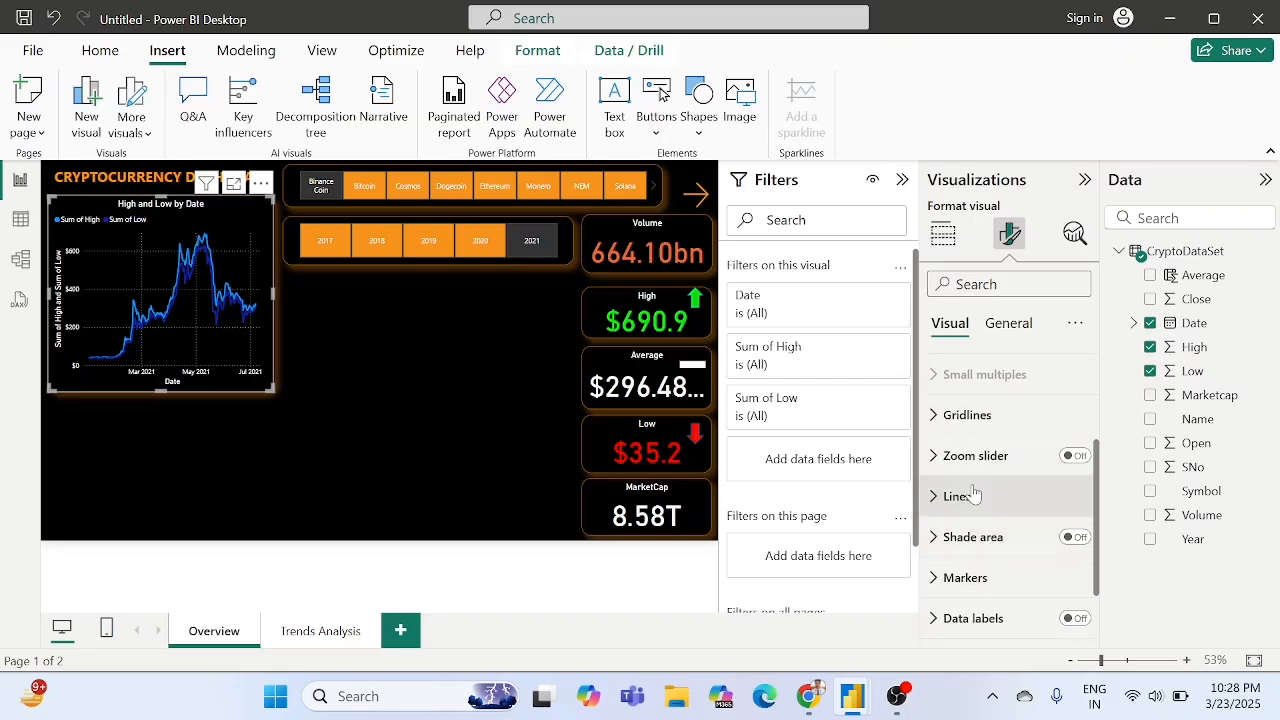
pyautogui.click(973, 494)
pyautogui.scroll(-2, 974, 492)
pyautogui.scroll(1, 975, 490)
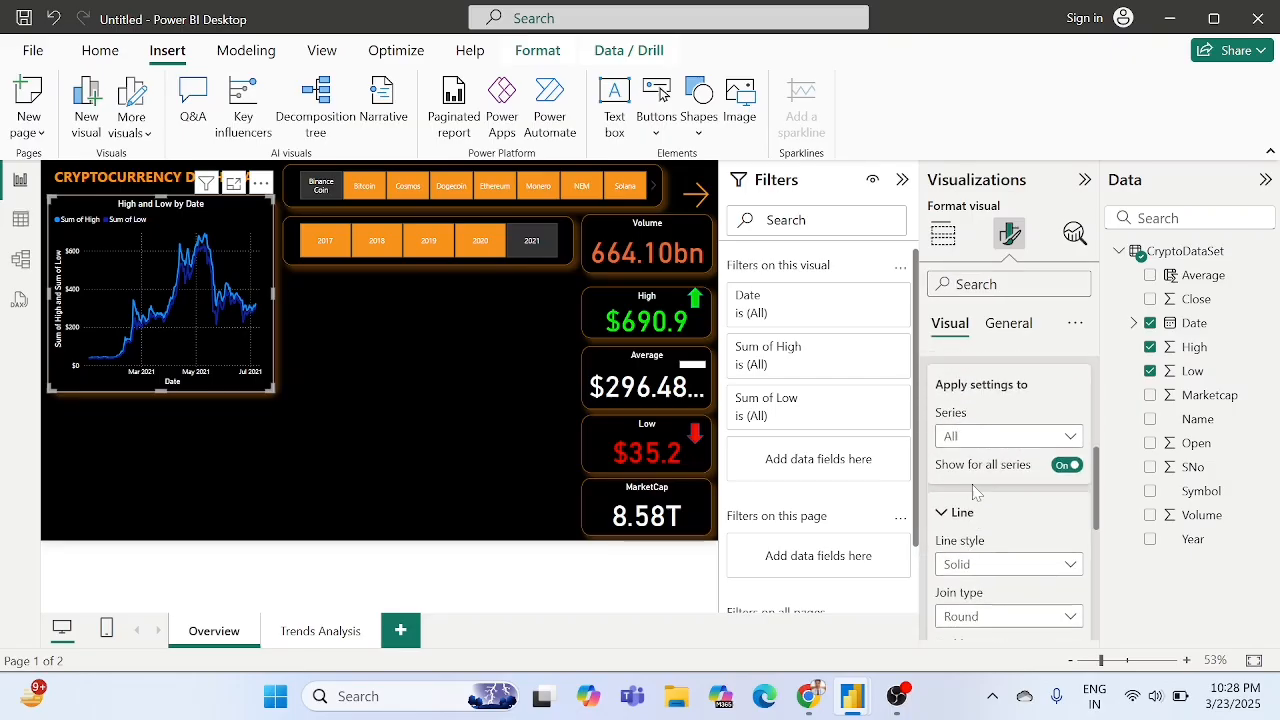
pyautogui.scroll(1, 975, 490)
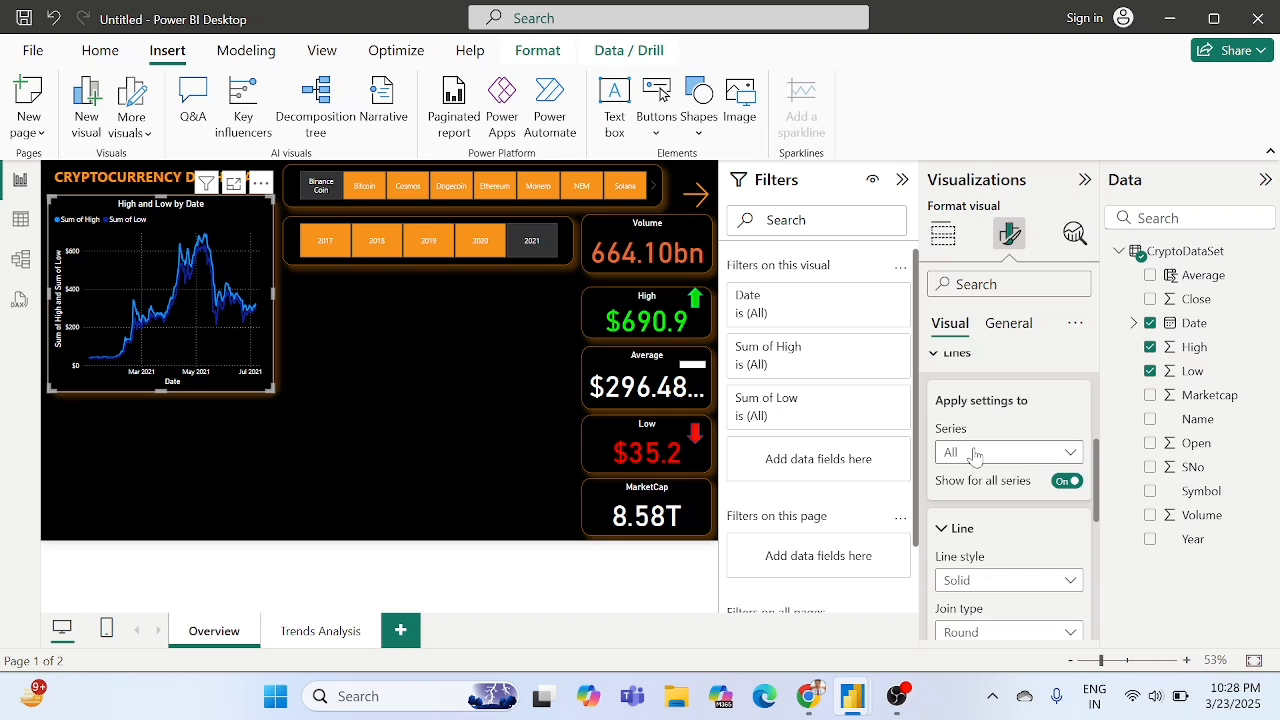
pyautogui.click(982, 450)
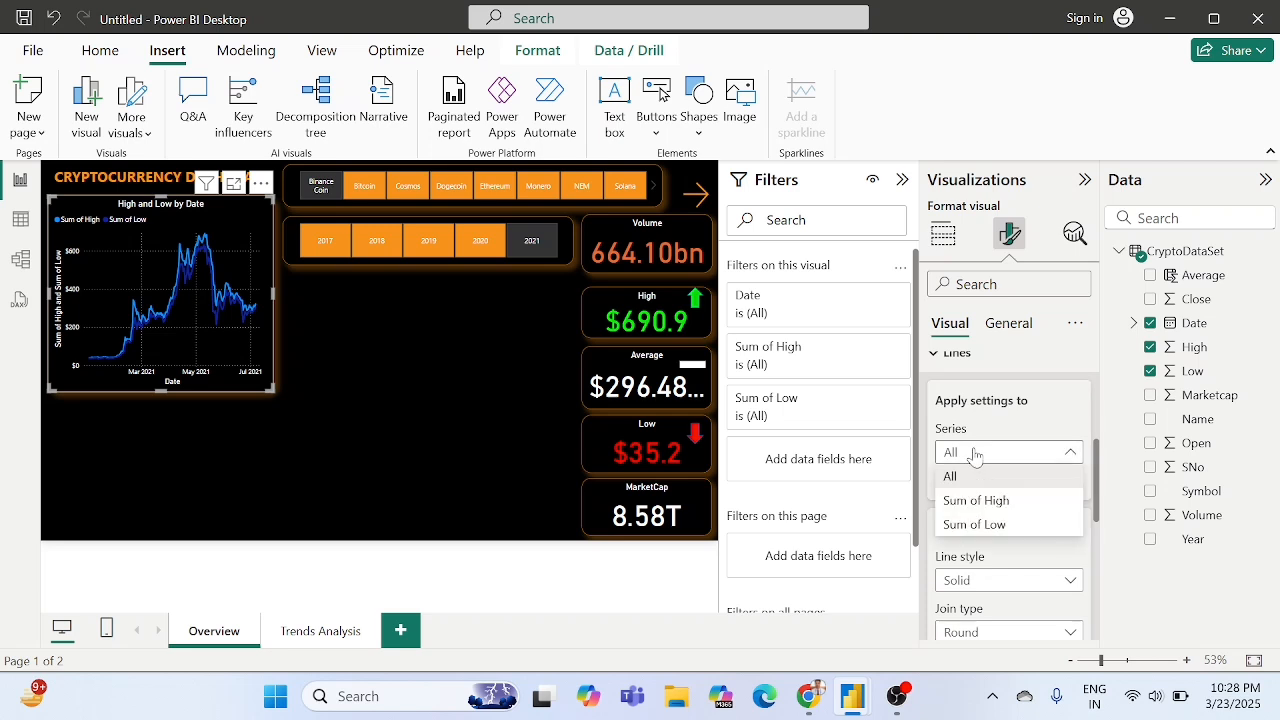
pyautogui.click(982, 503)
pyautogui.scroll(-6, 987, 563)
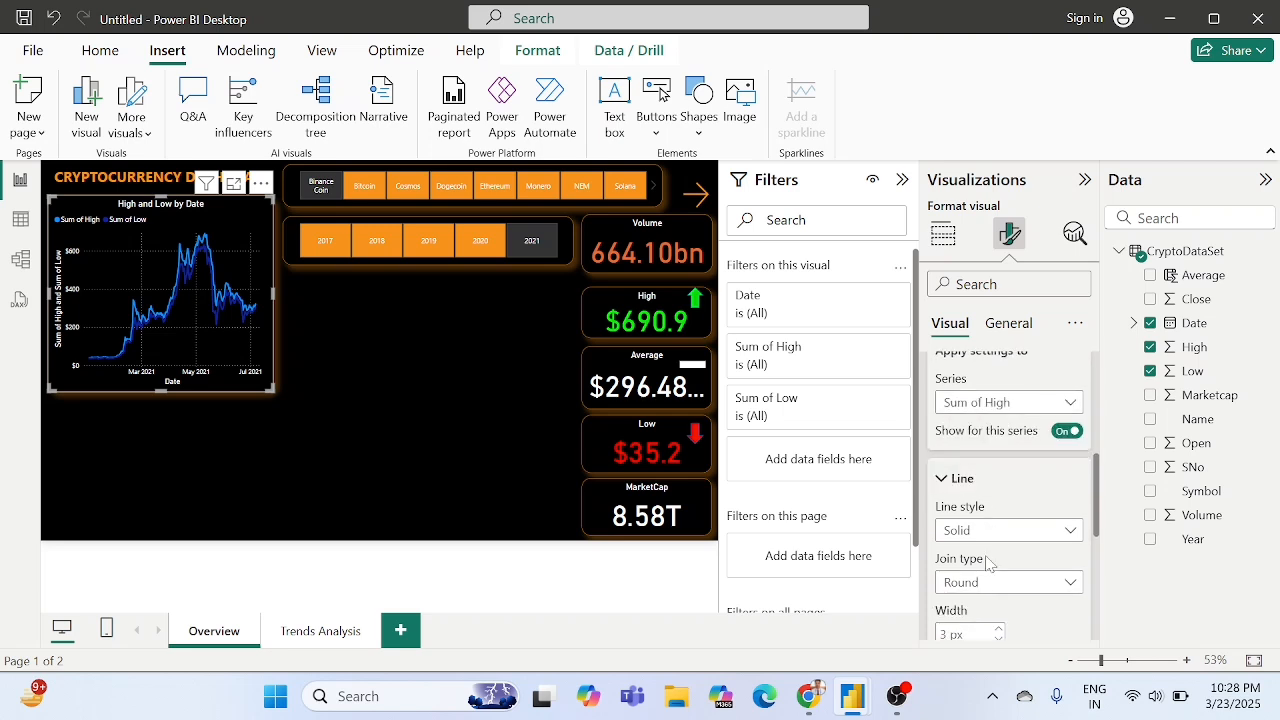
pyautogui.scroll(-5, 965, 565)
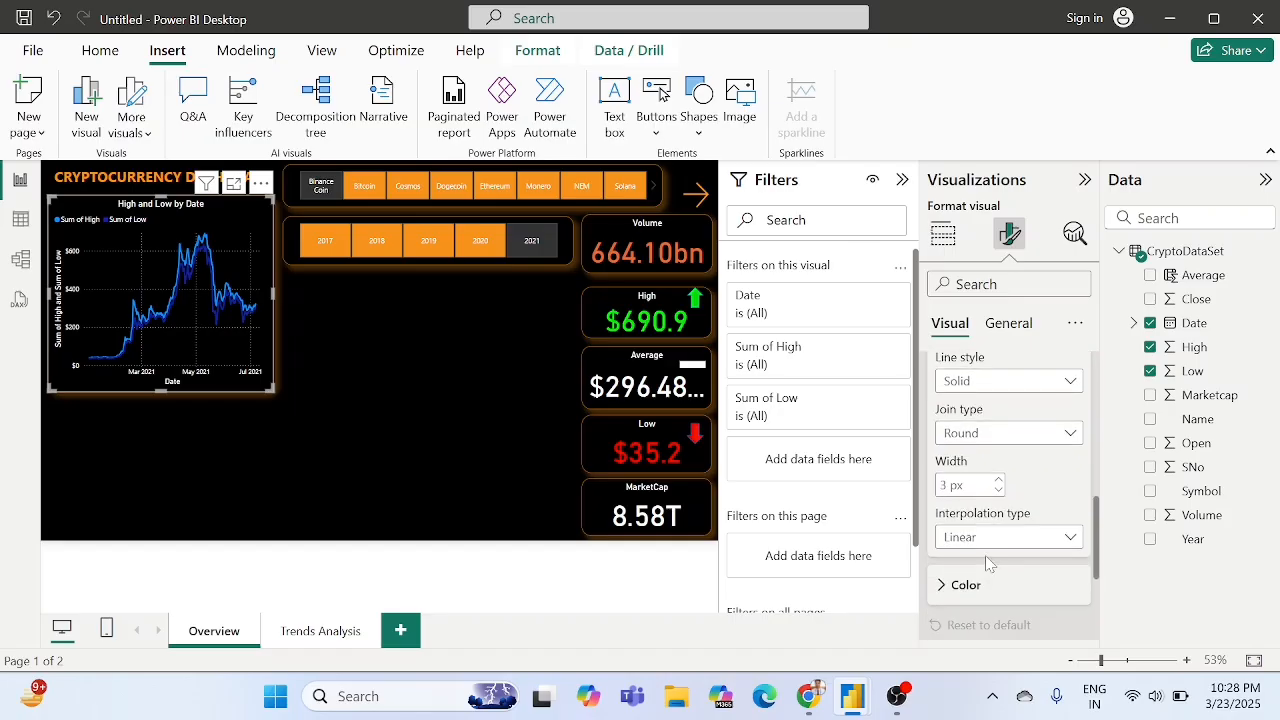
pyautogui.click(964, 556)
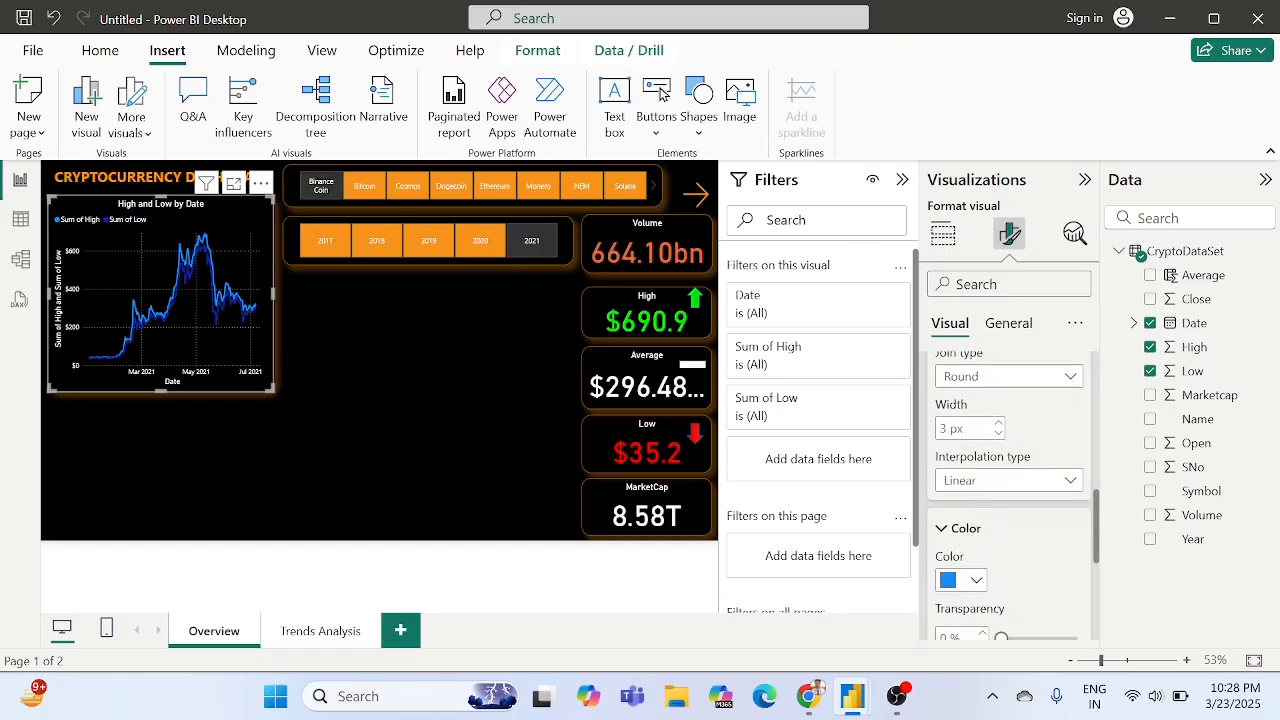
pyautogui.click(960, 561)
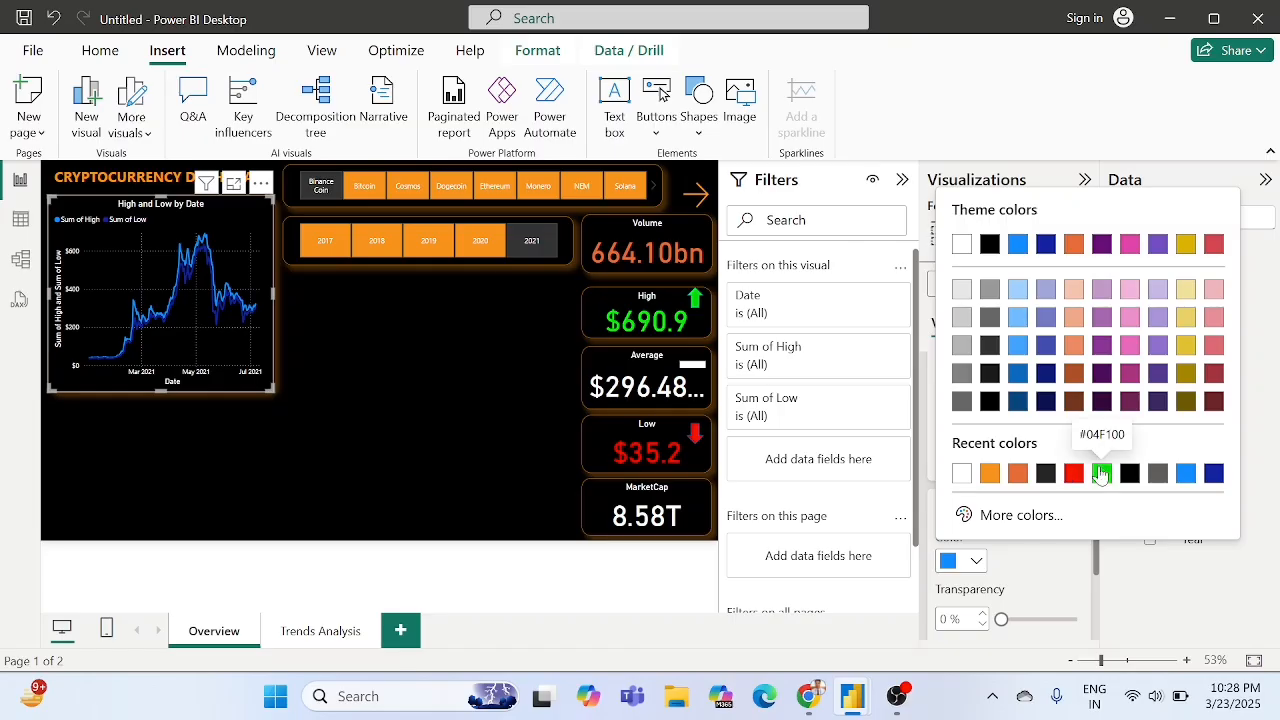
pyautogui.click(1101, 474)
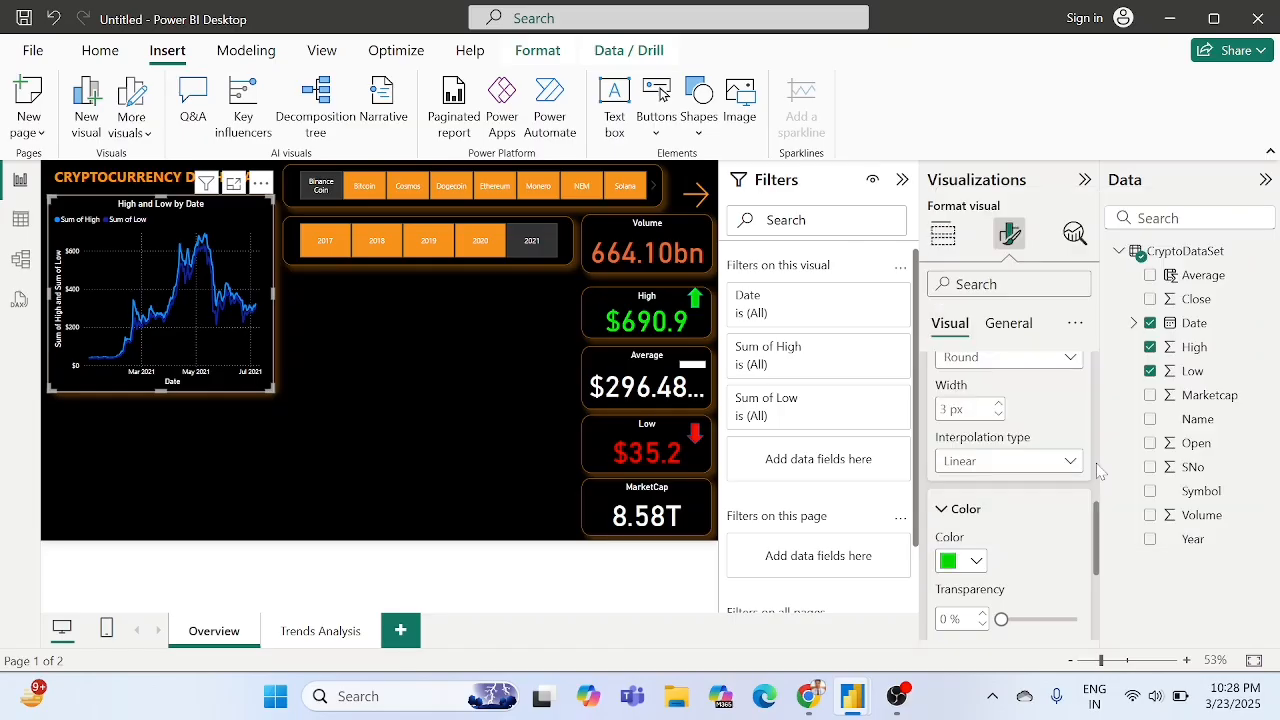
# Recolor the Sum of Low line with red from the recent colors.
pyautogui.scroll(5, 1043, 518)
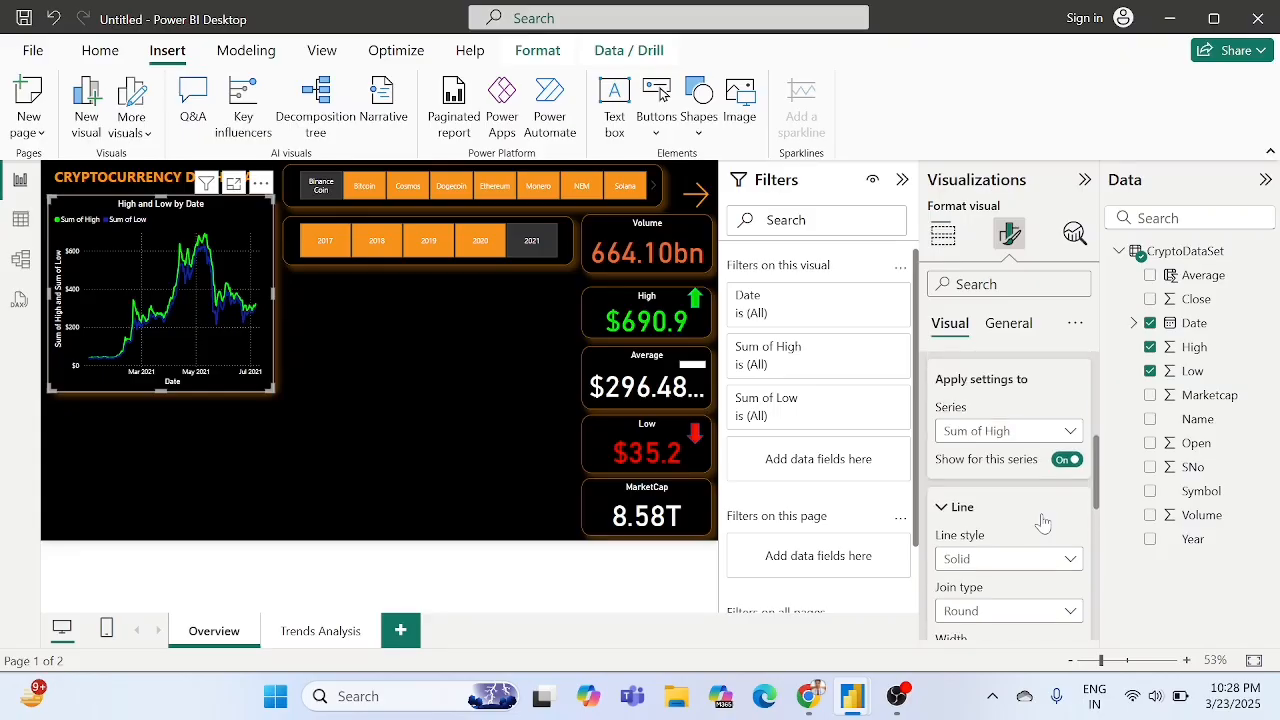
pyautogui.click(998, 432)
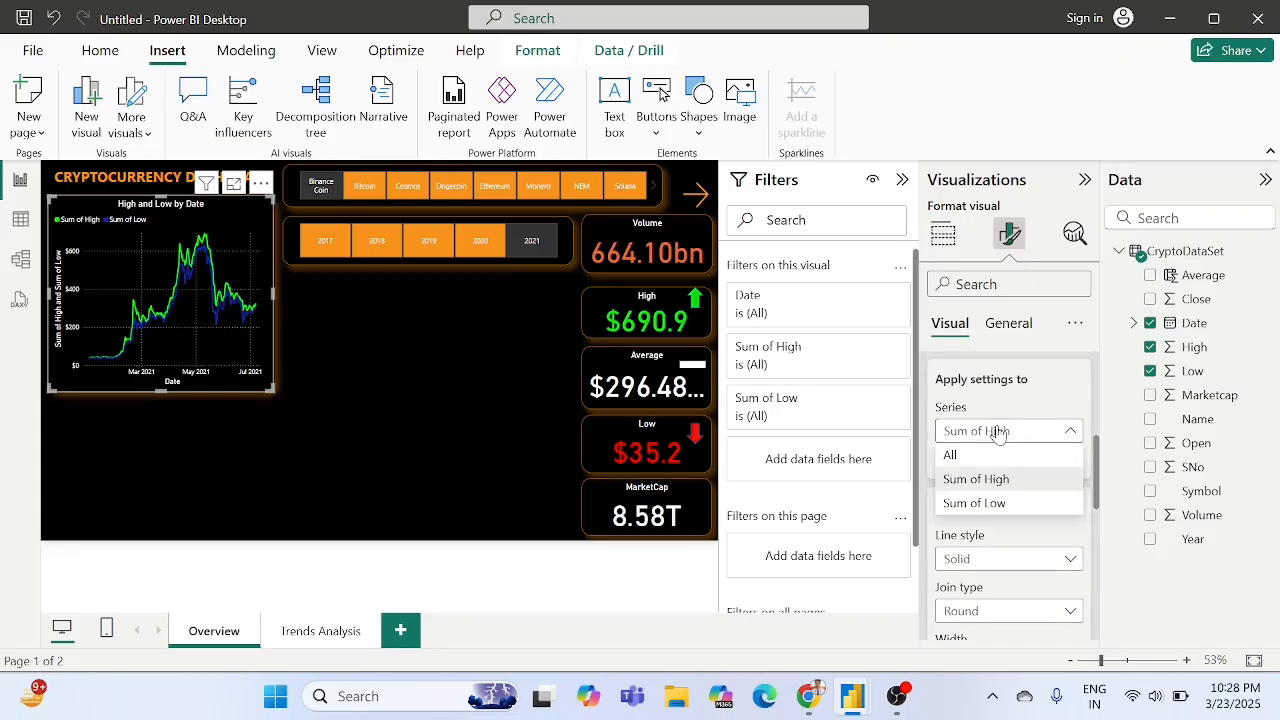
pyautogui.click(975, 503)
pyautogui.scroll(-5, 975, 500)
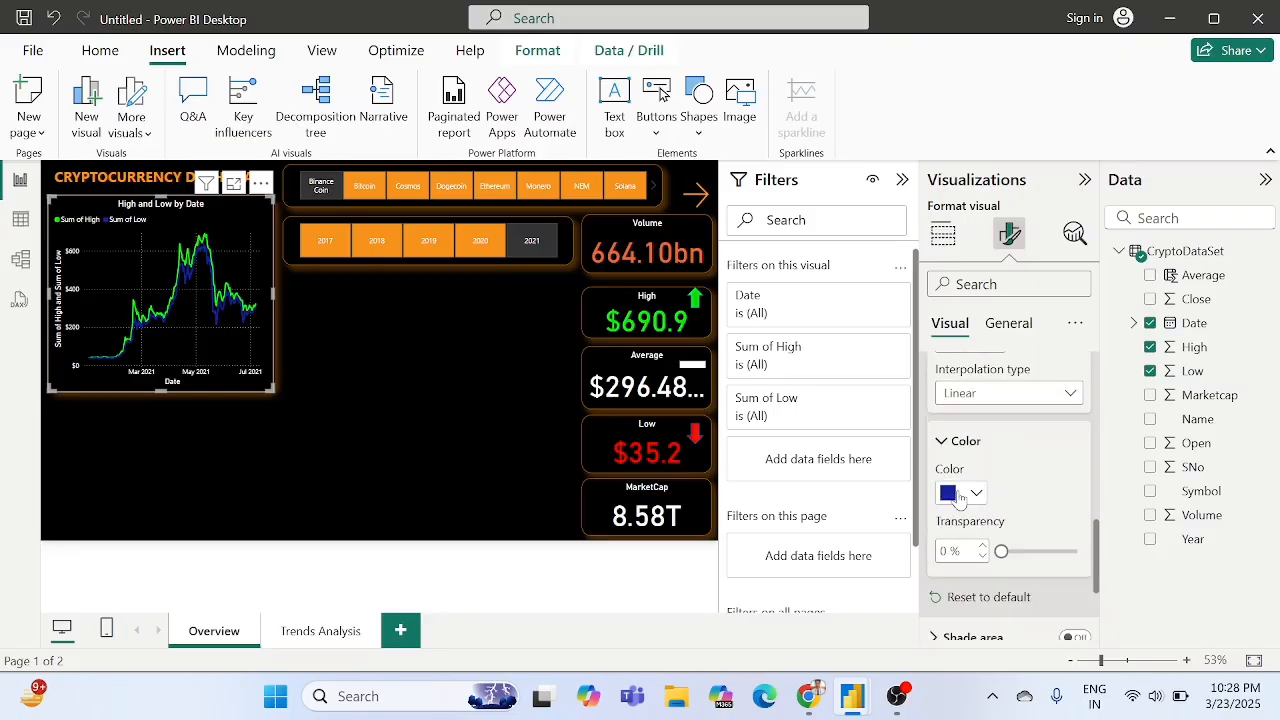
pyautogui.click(960, 494)
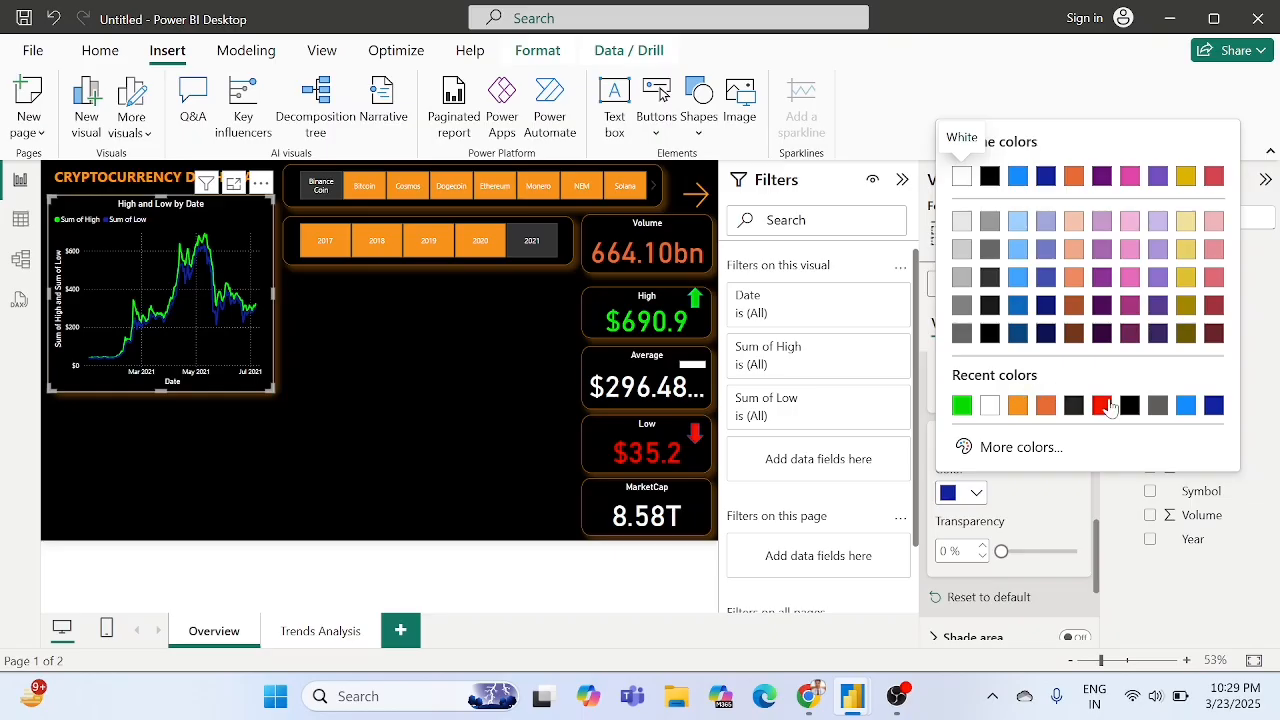
pyautogui.click(1102, 406)
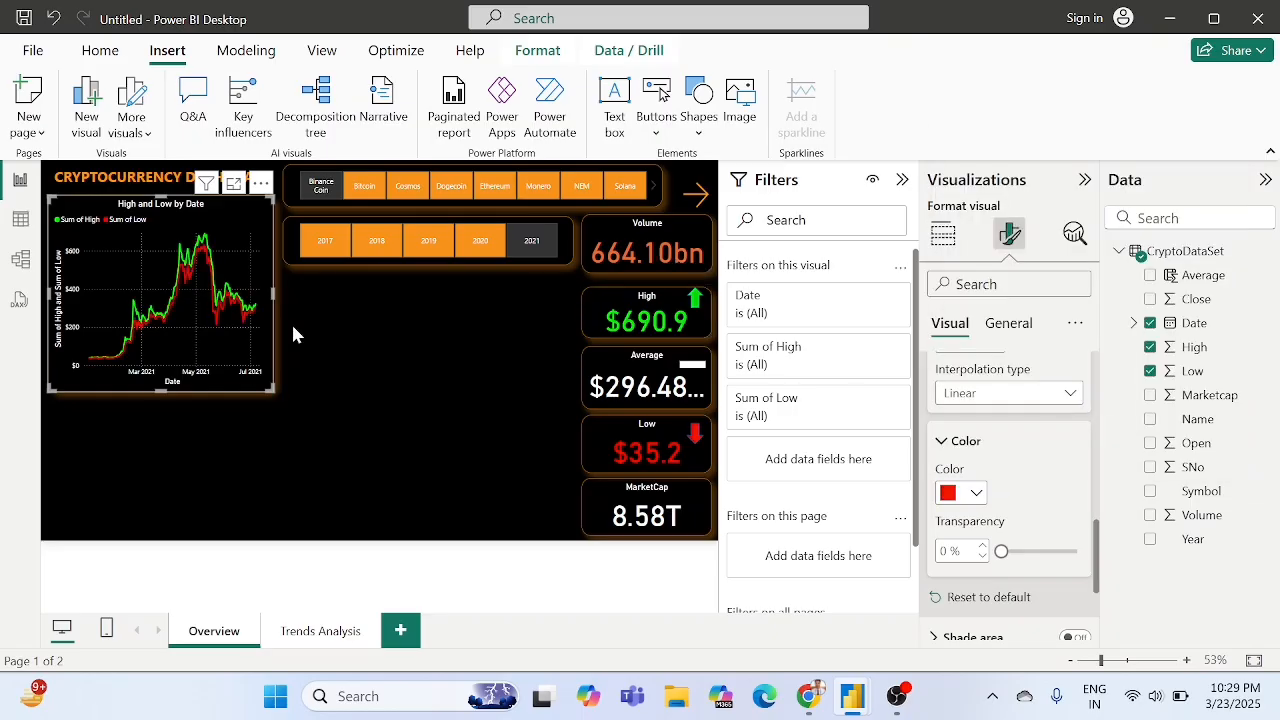
pyautogui.moveTo(224, 311)
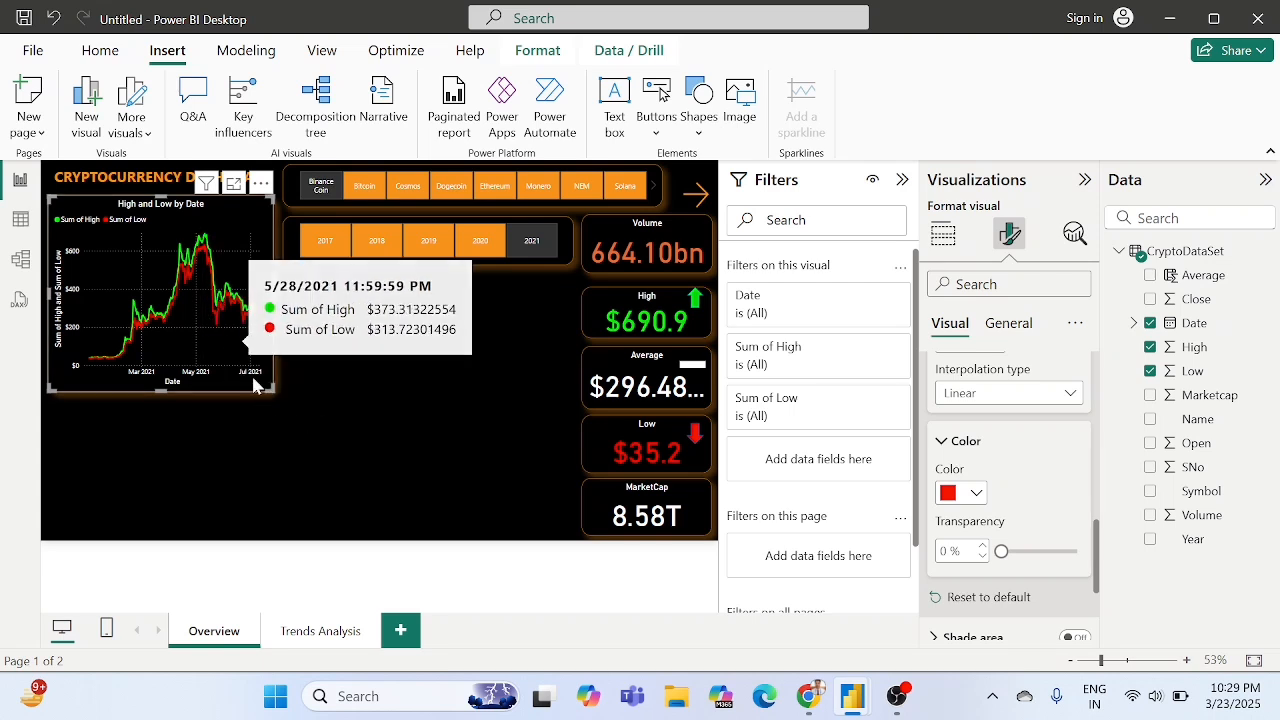
# Duplicate the High and Low line chart, place the copy beneath the year slicer, and make it wider and shorter to fit beside the KPI cards.
pyautogui.moveTo(194, 274)
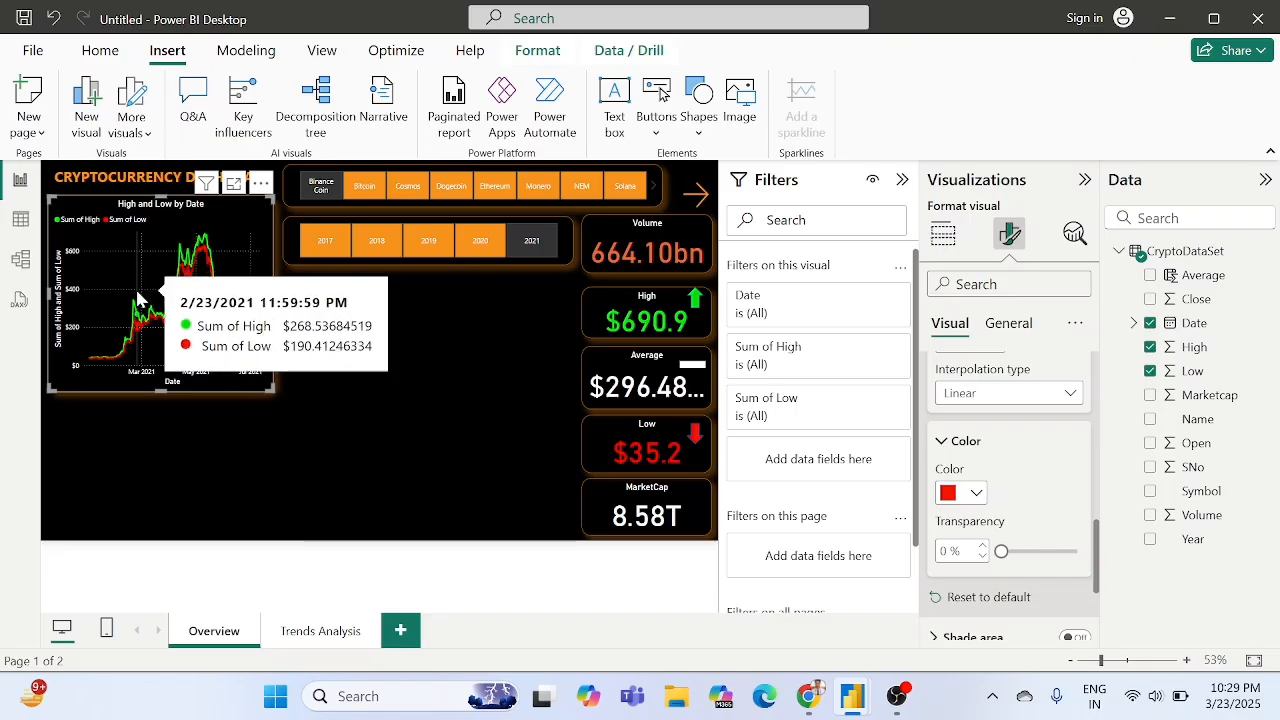
pyautogui.click(360, 347)
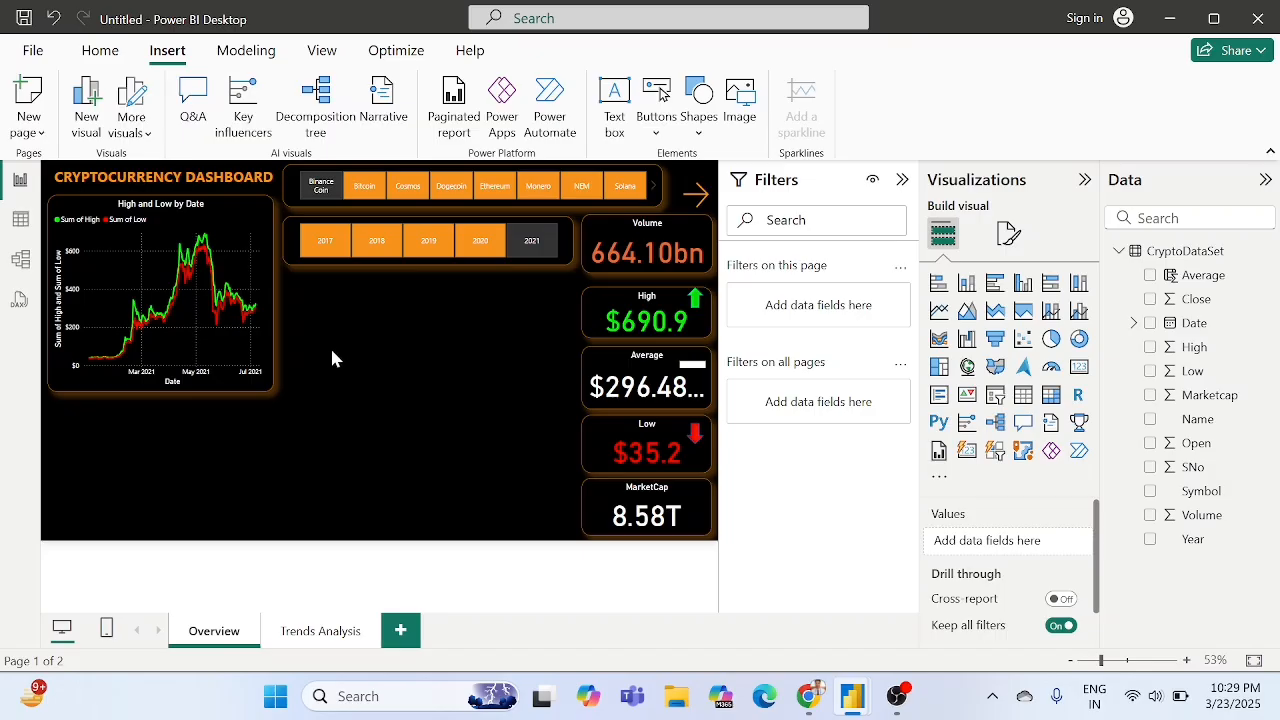
pyautogui.click(268, 358)
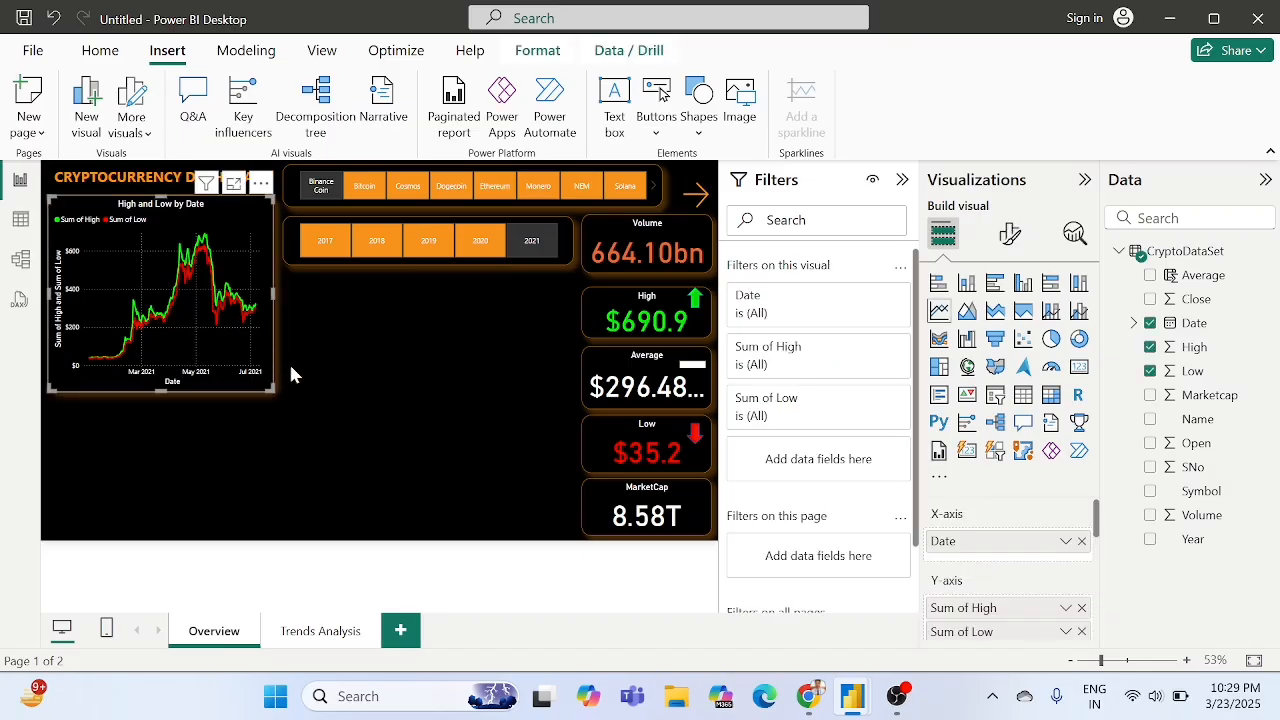
pyautogui.click(420, 400)
pyautogui.hotkey('ctrl', 'v')
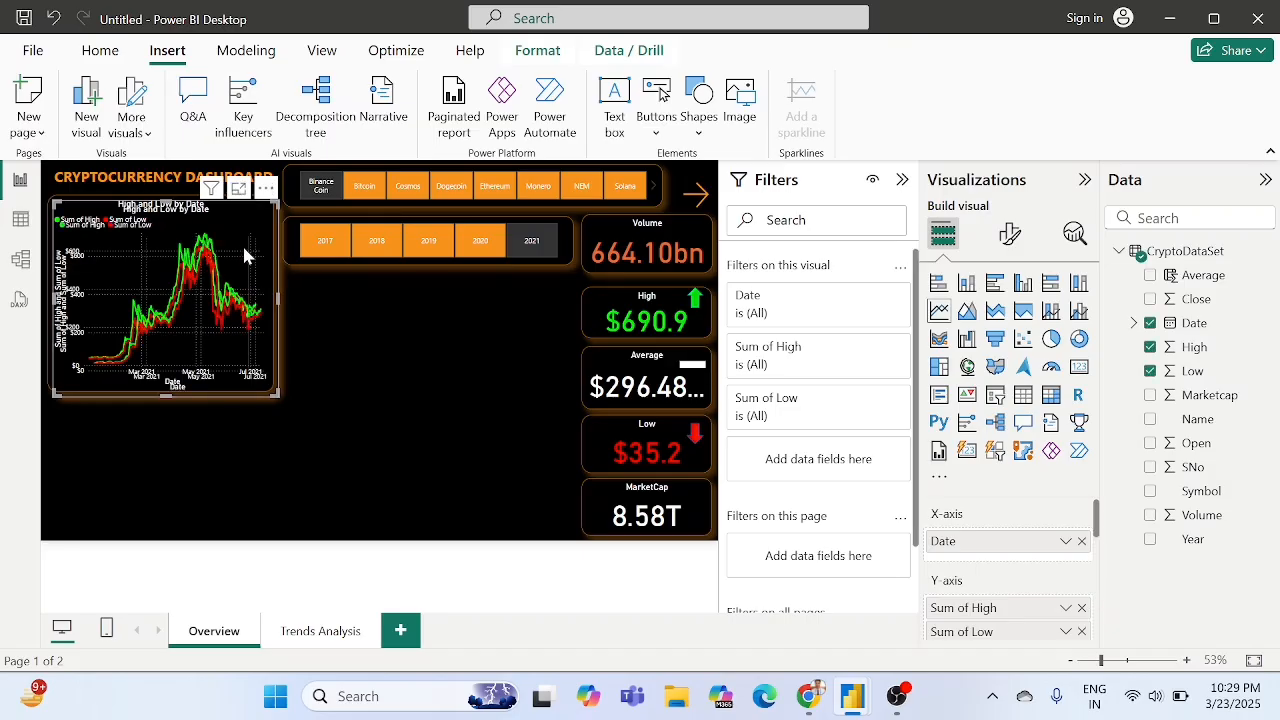
pyautogui.moveTo(239, 243); pyautogui.dragTo(468, 318)
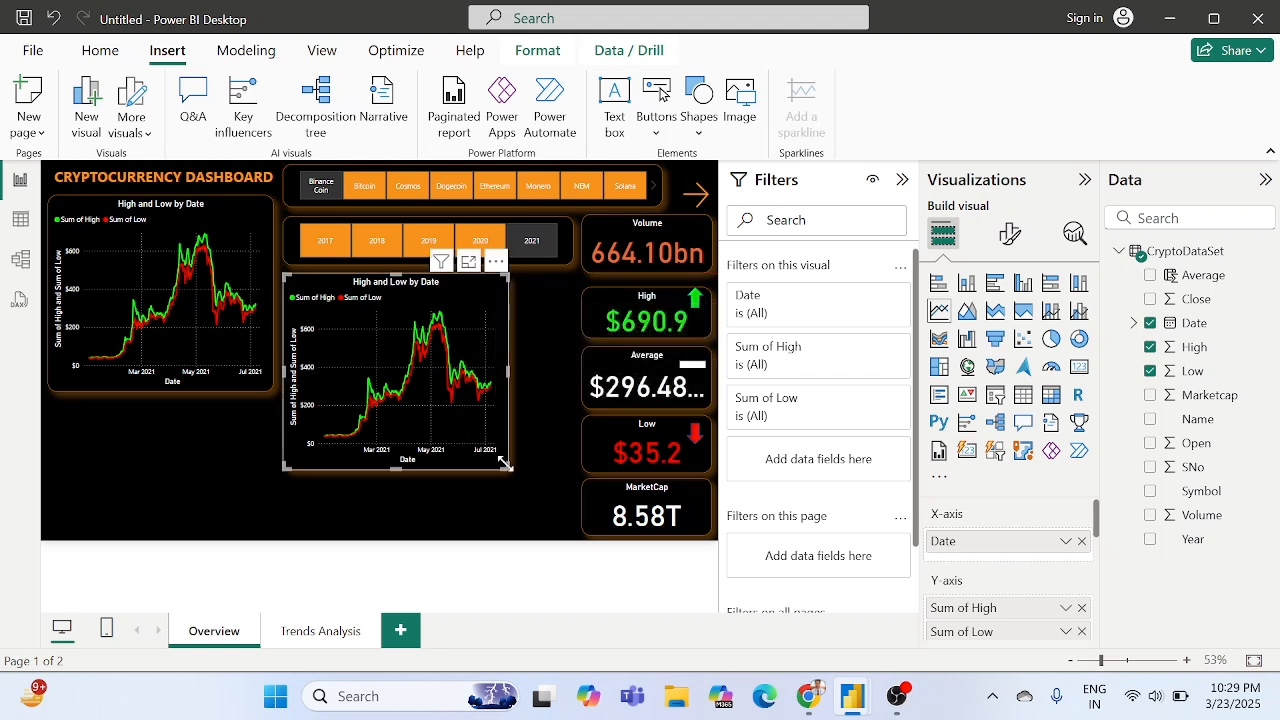
pyautogui.moveTo(509, 469); pyautogui.dragTo(572, 390)
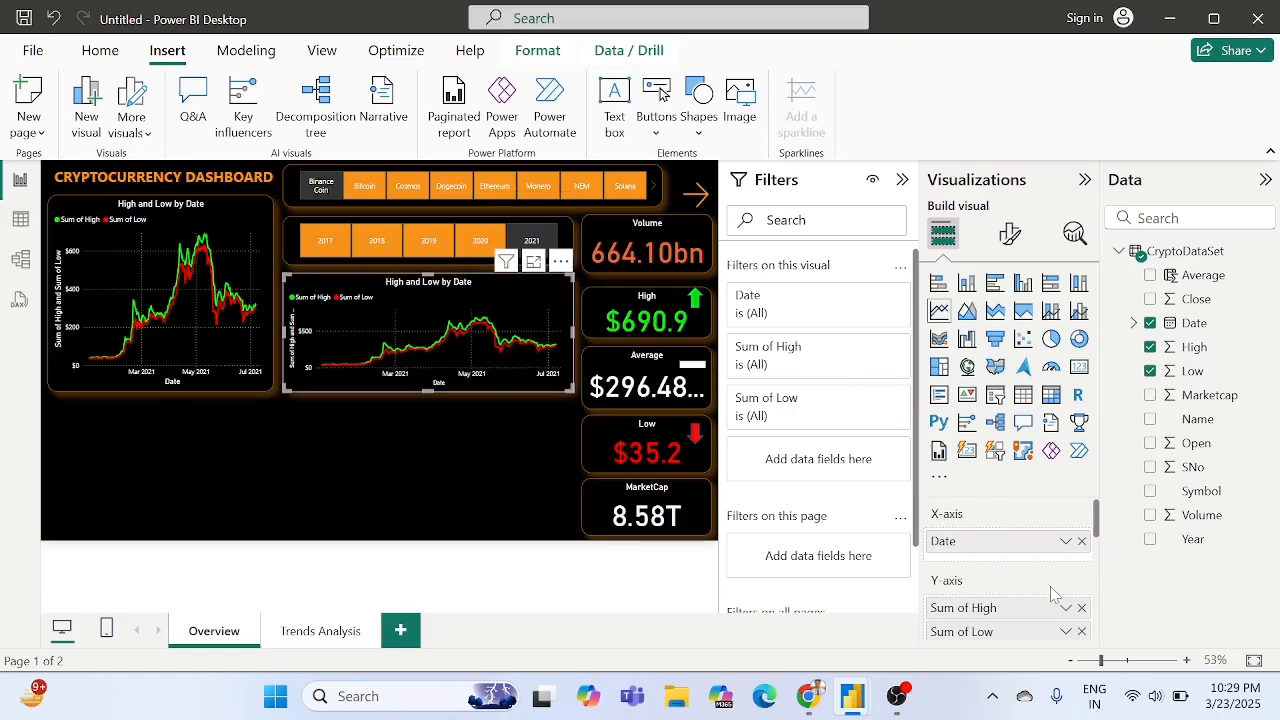
# Replace the copied chart's y-axis fields Sum of High and Sum of Low with Open and Close.
pyautogui.click(1081, 608)
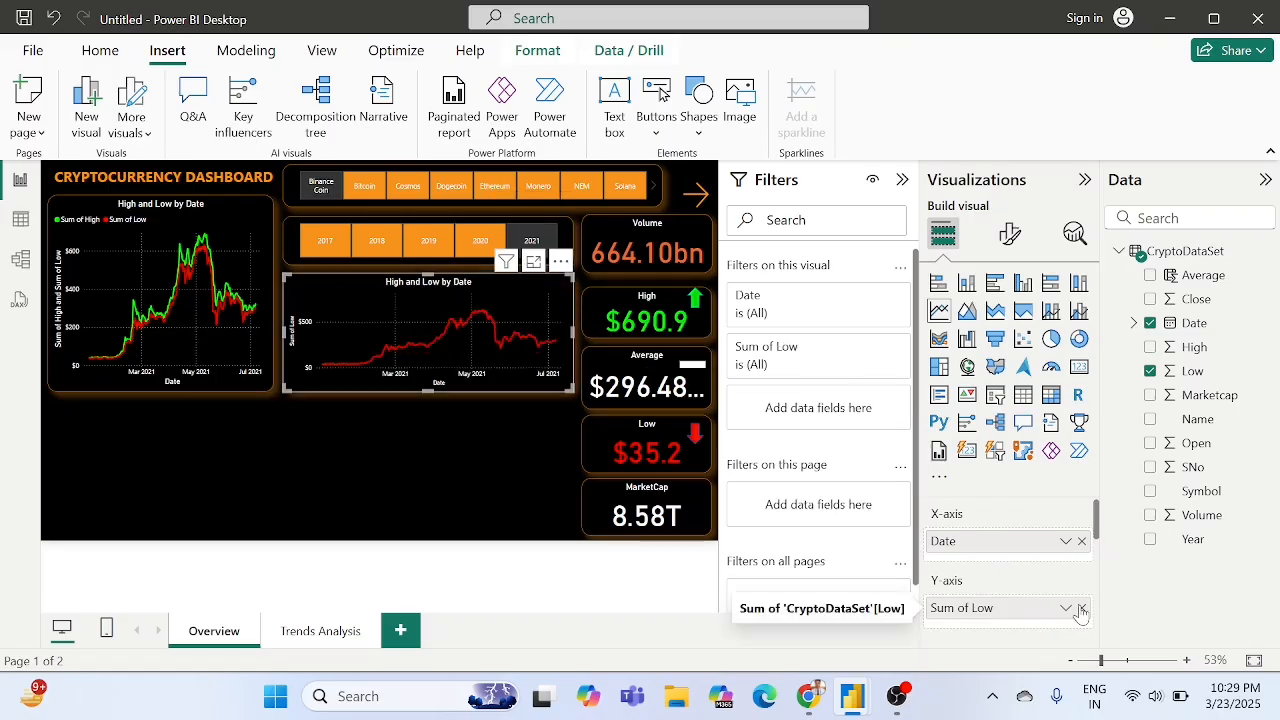
pyautogui.click(1081, 609)
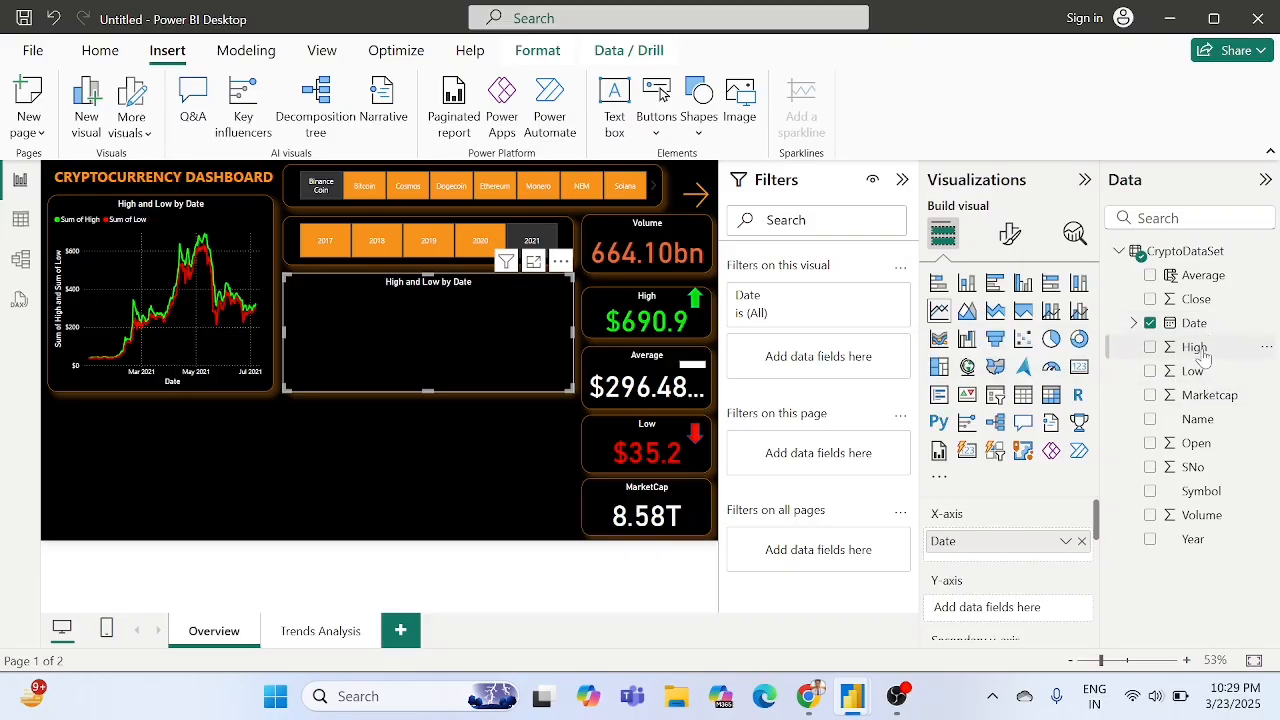
pyautogui.moveTo(1193, 450); pyautogui.dragTo(1012, 608)
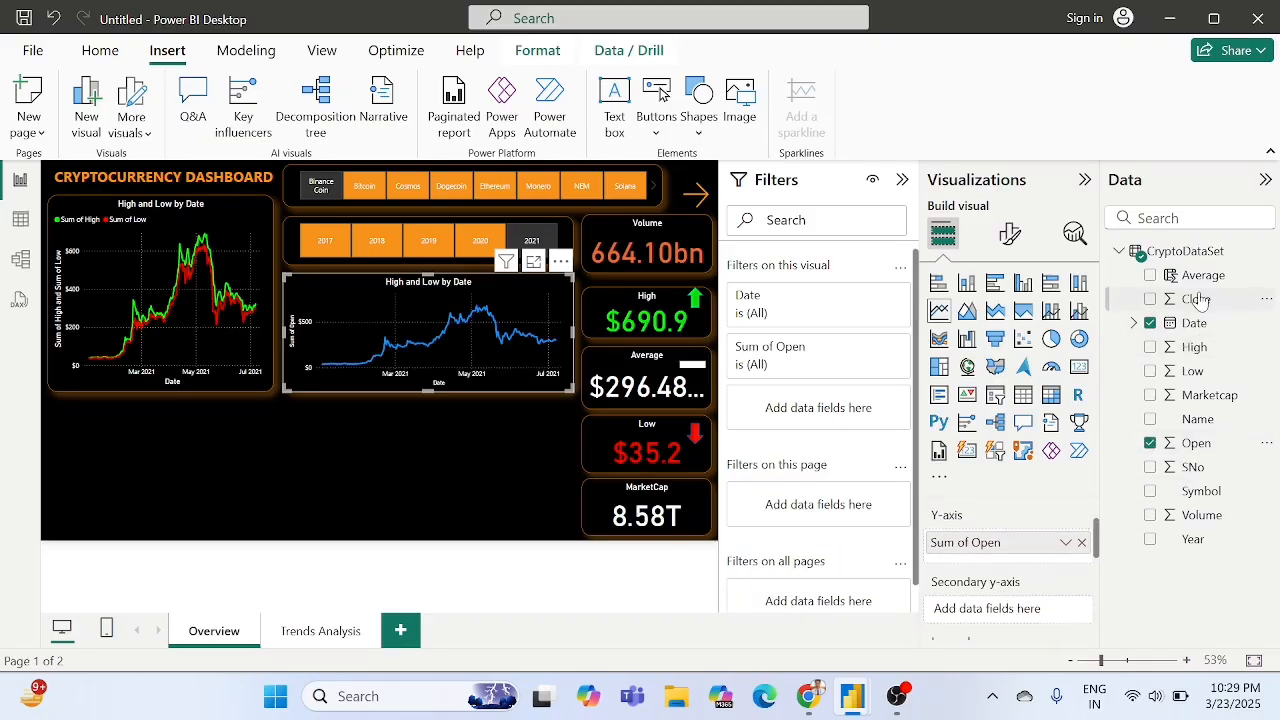
pyautogui.moveTo(1196, 305); pyautogui.dragTo(1000, 560)
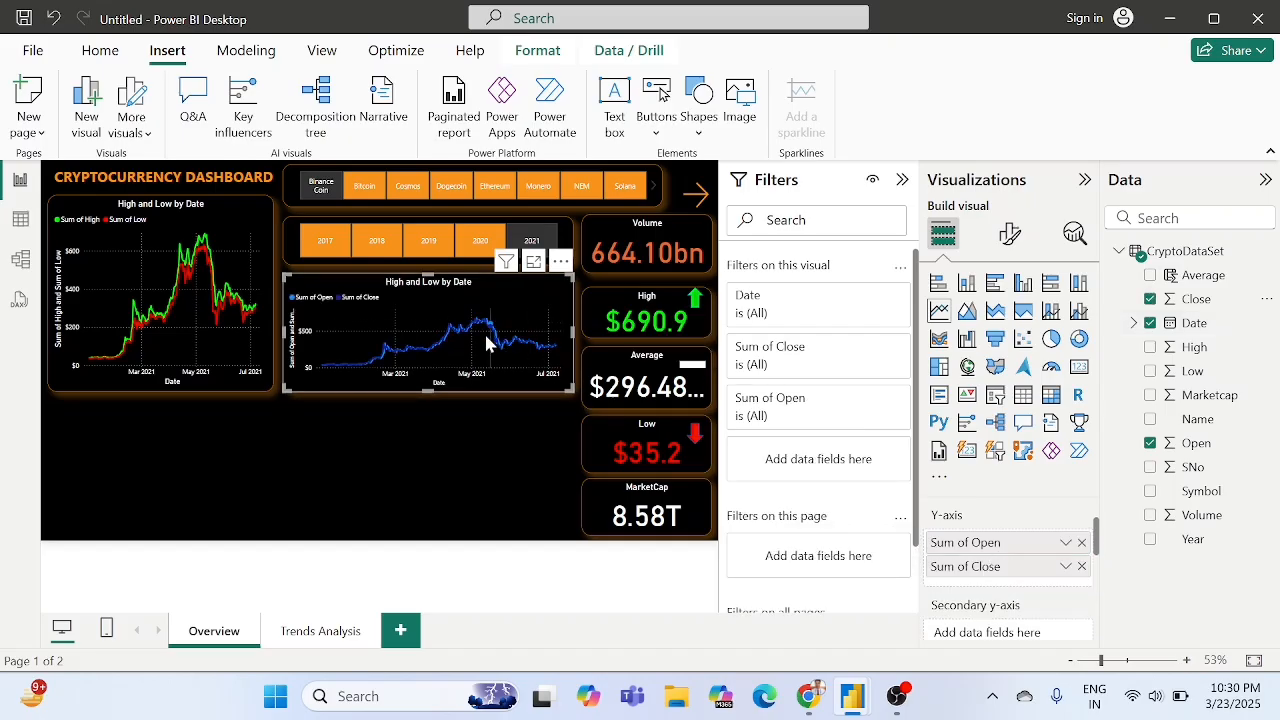
# Change the copied chart's title text to "Open and Close by Date".
pyautogui.click(1012, 240)
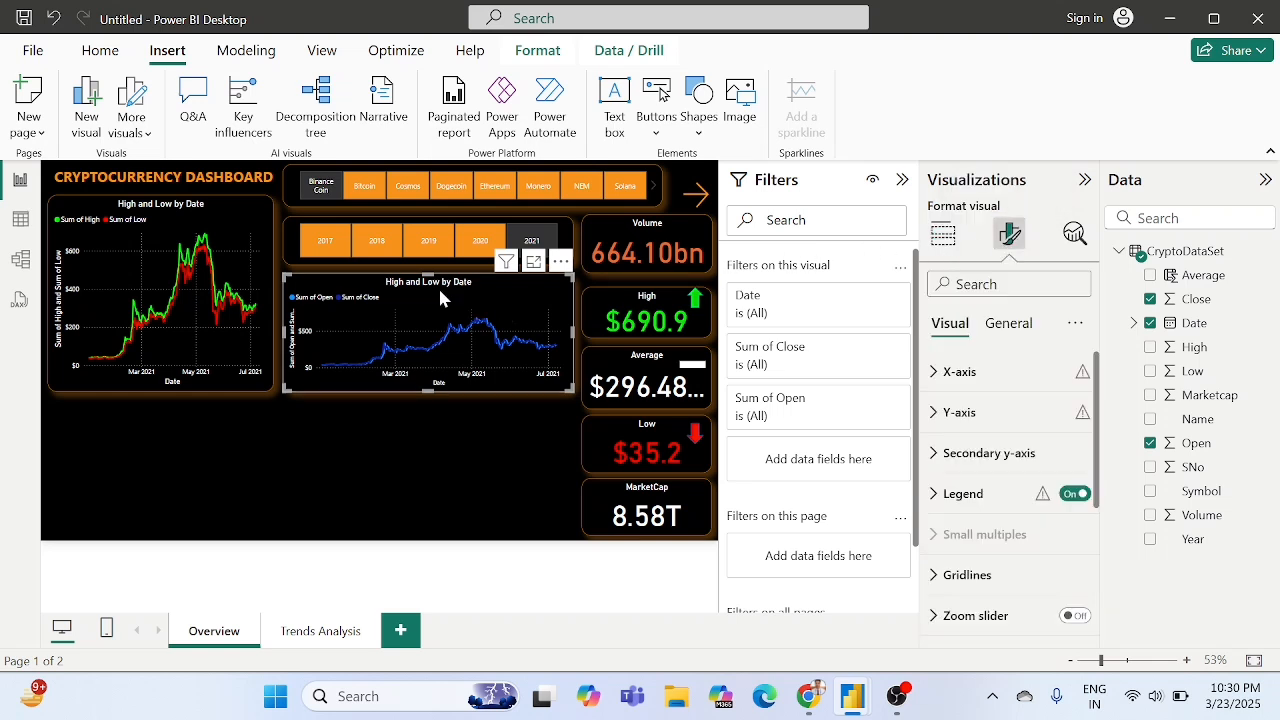
pyautogui.click(1012, 322)
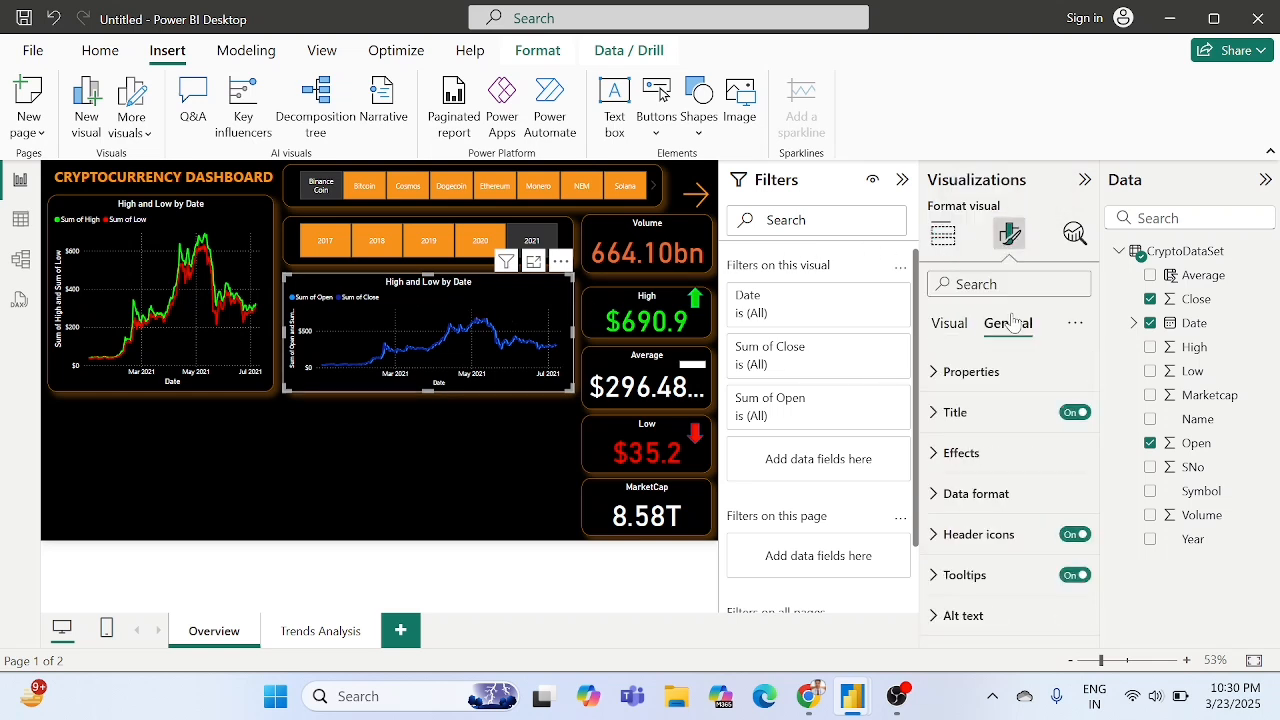
pyautogui.click(962, 410)
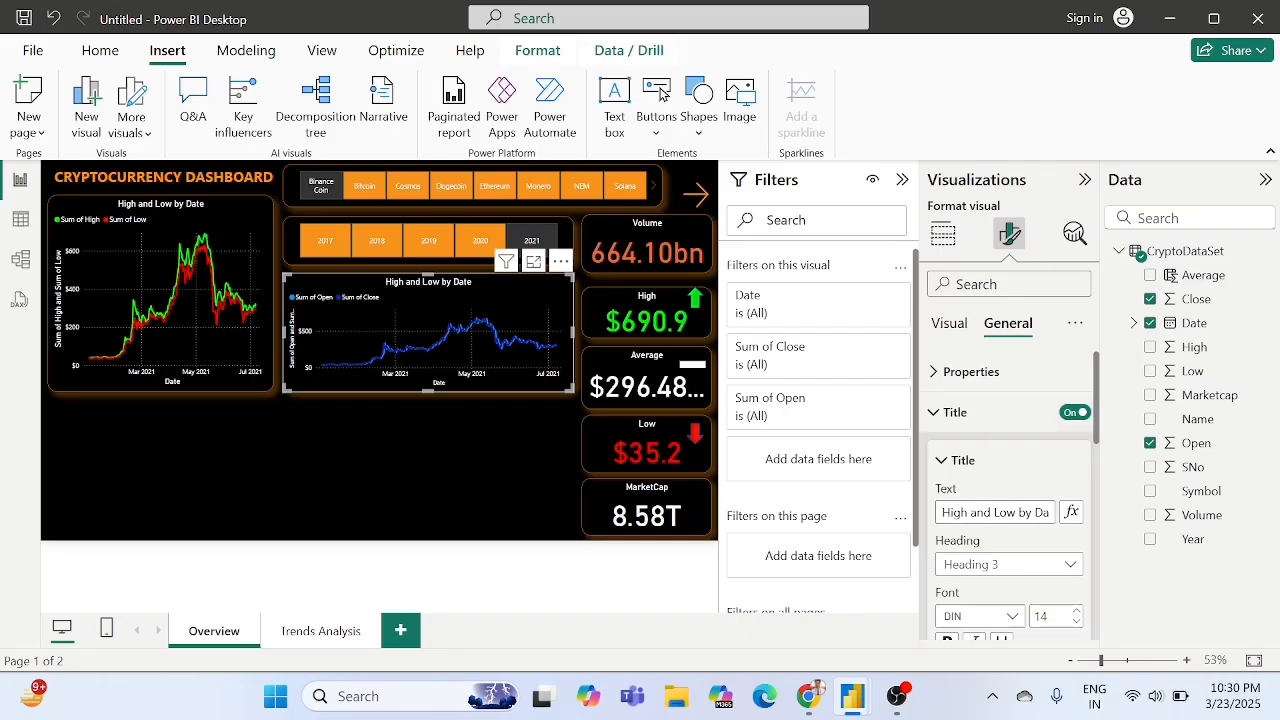
pyautogui.doubleClick(957, 512)
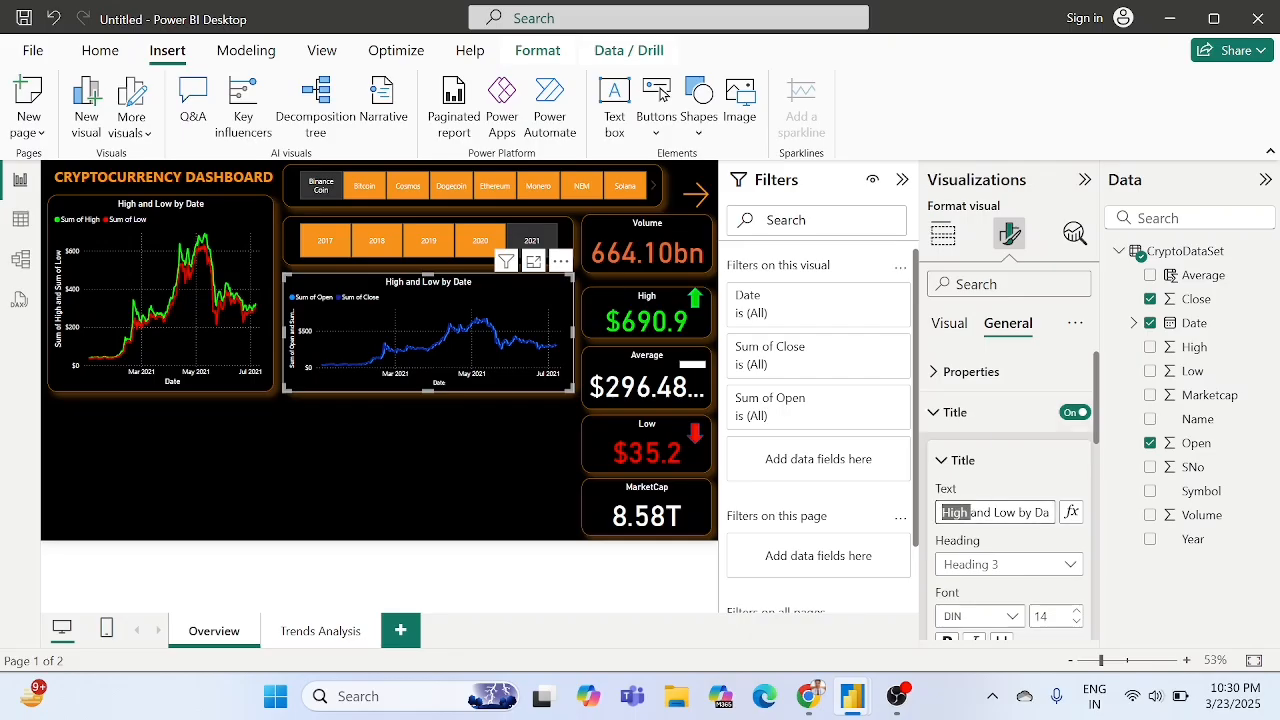
pyautogui.write('Open')
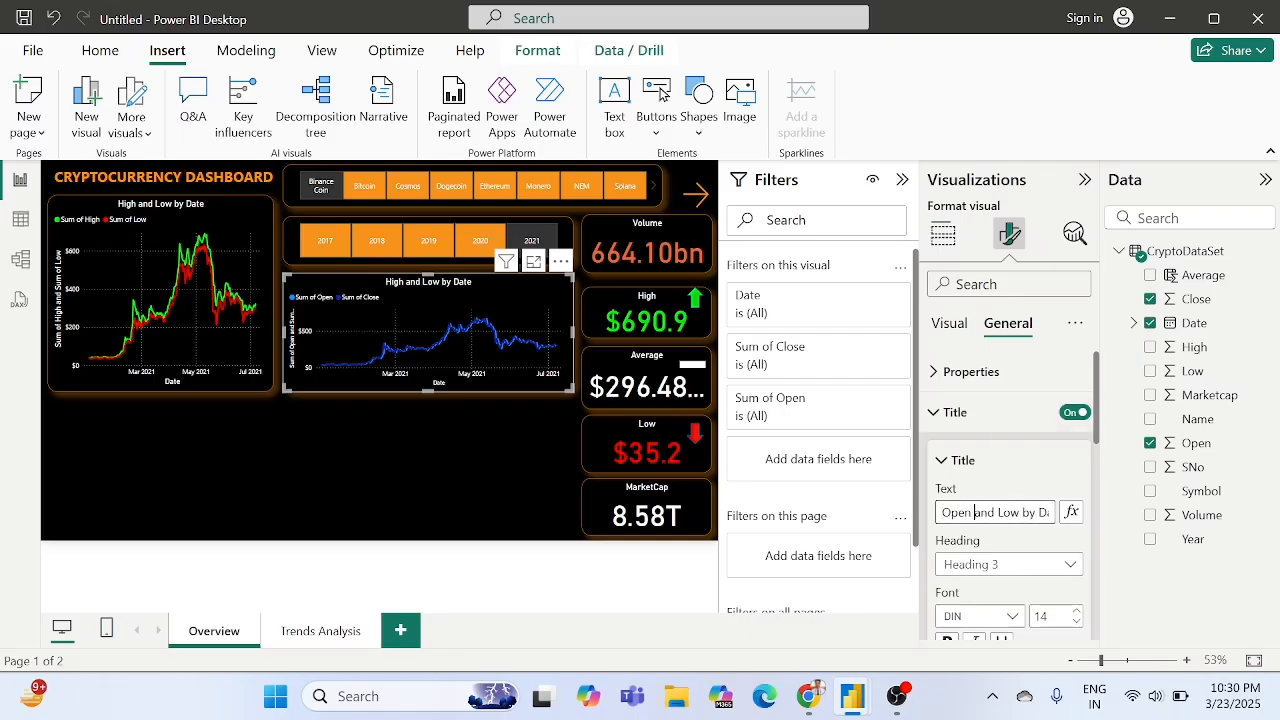
pyautogui.doubleClick(999, 512)
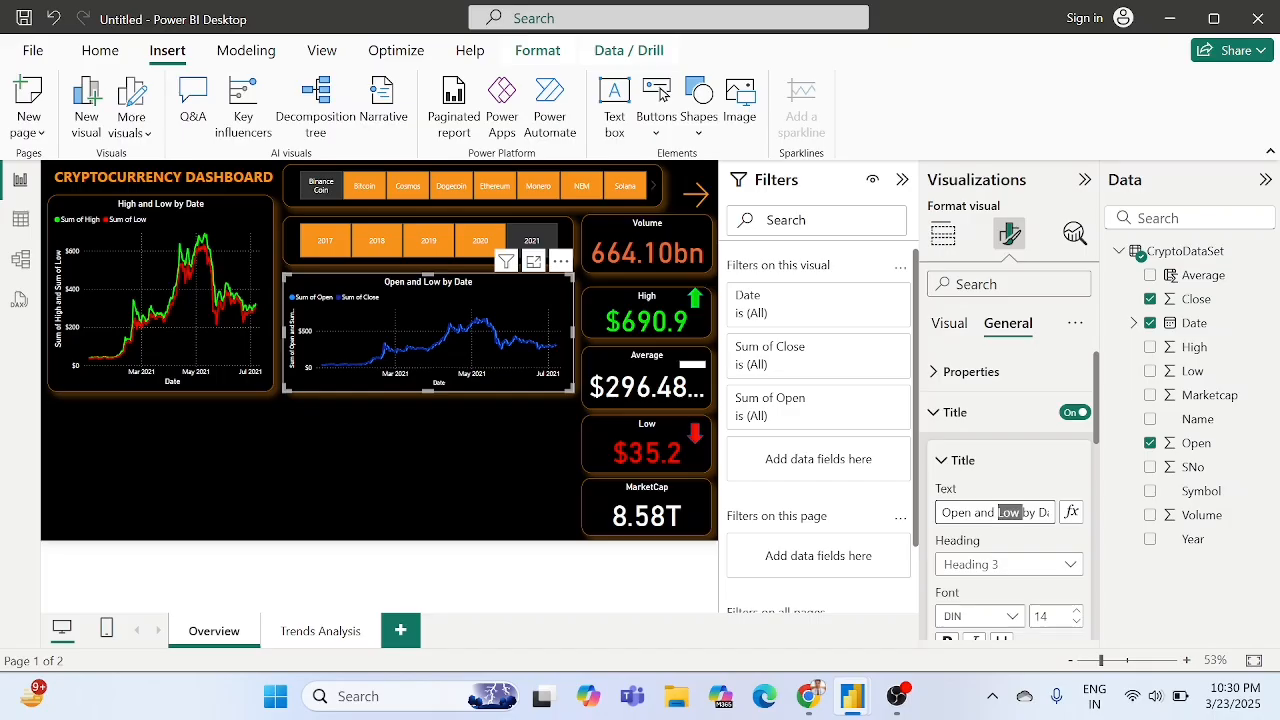
pyautogui.write('Close')
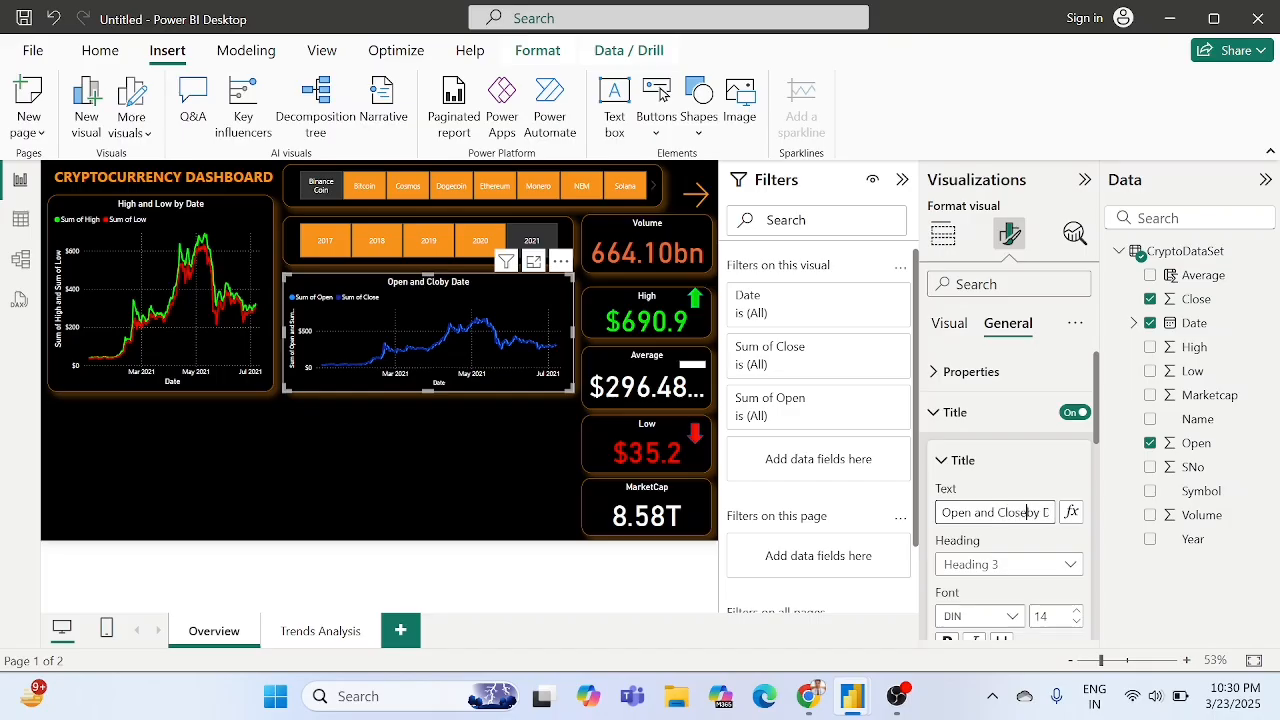
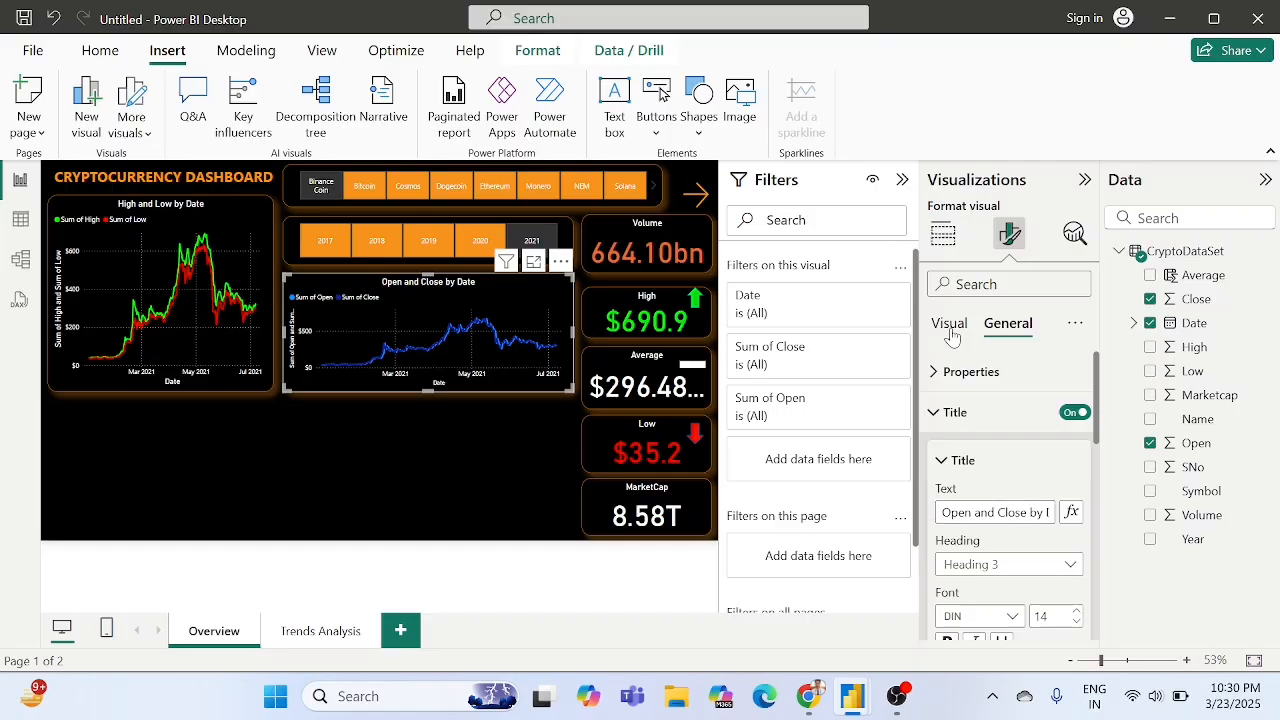
# Recolor only the Sum of Open line in the Open and Close chart with the gold theme color.
pyautogui.click(951, 333)
pyautogui.scroll(-3, 978, 470)
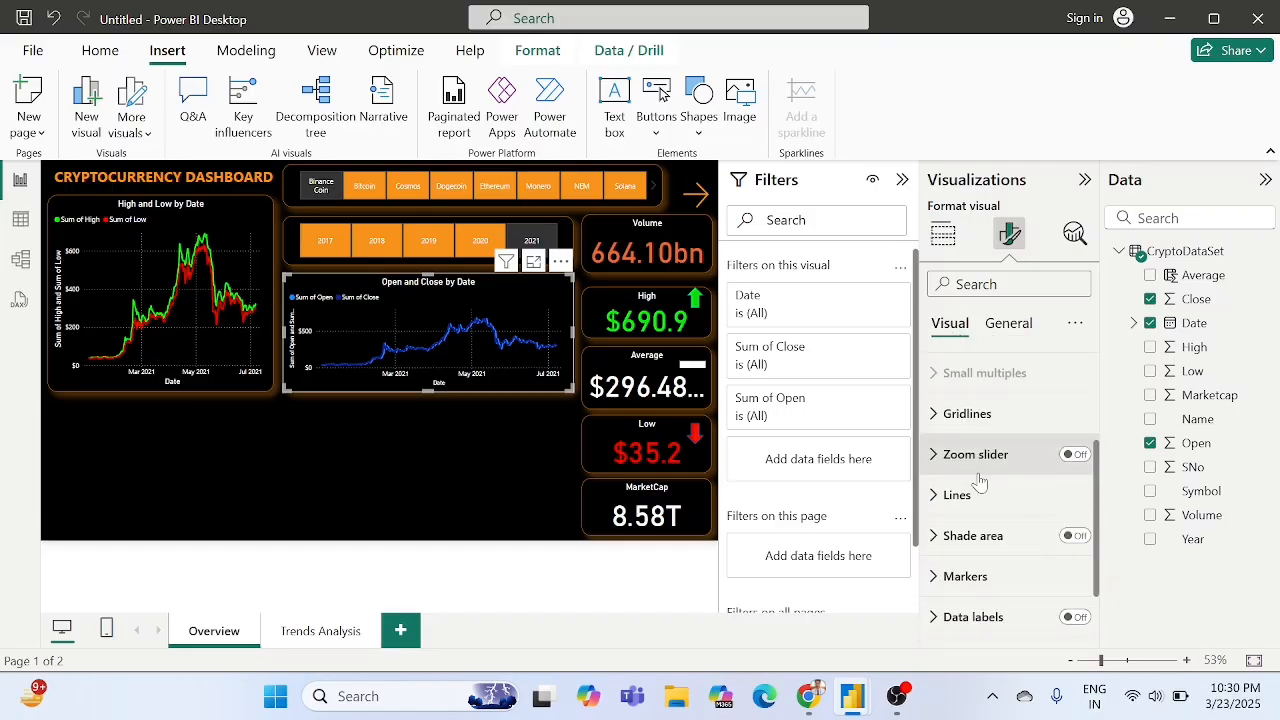
pyautogui.click(962, 505)
pyautogui.scroll(-2, 962, 507)
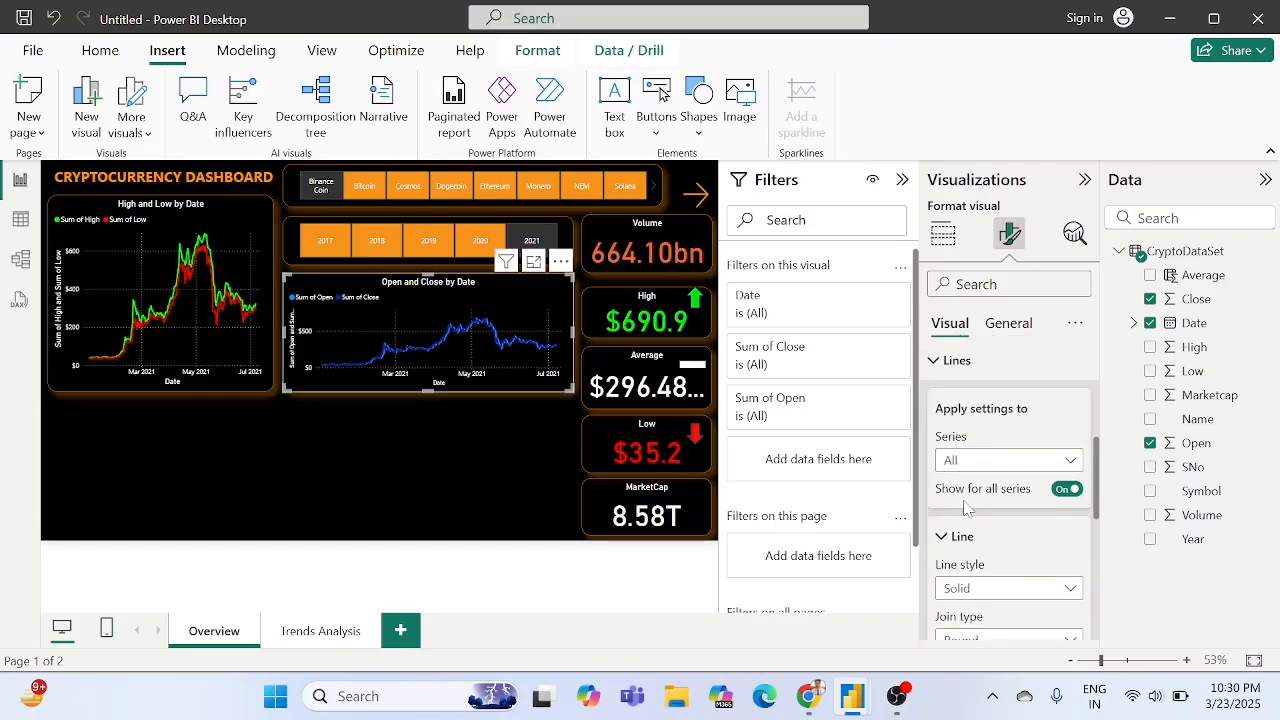
pyautogui.click(978, 462)
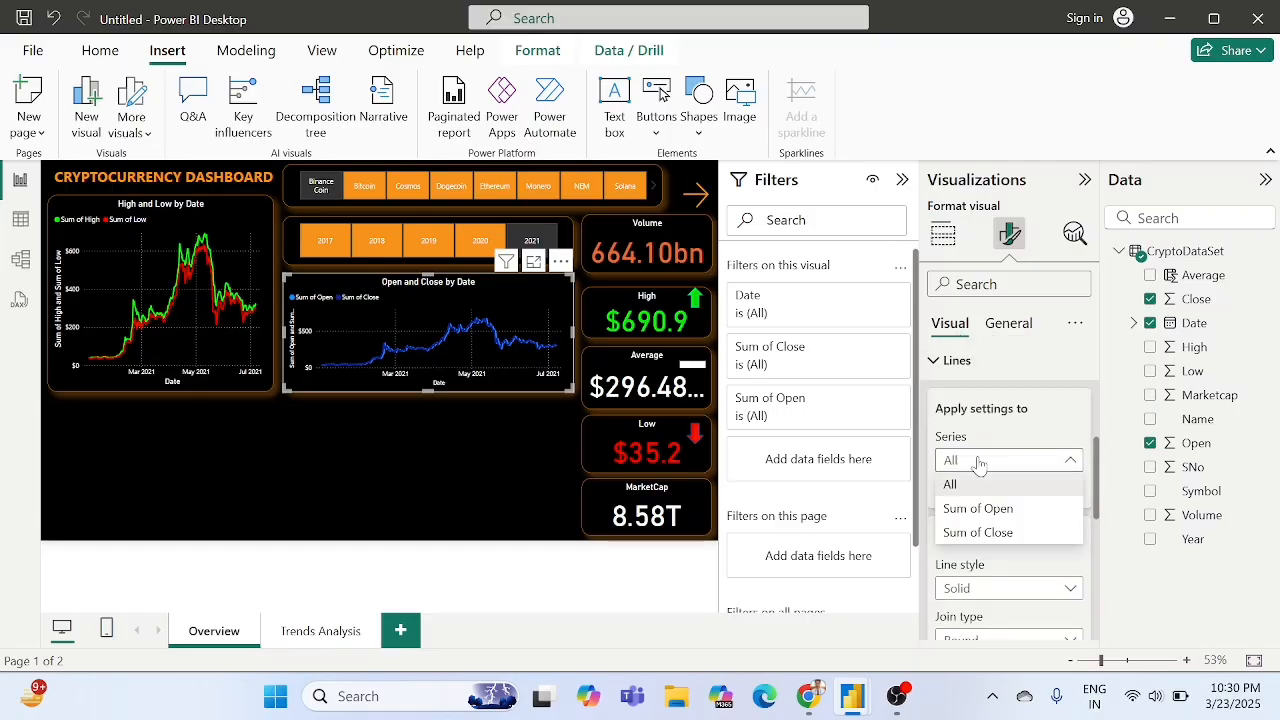
pyautogui.click(984, 513)
pyautogui.scroll(-5, 984, 521)
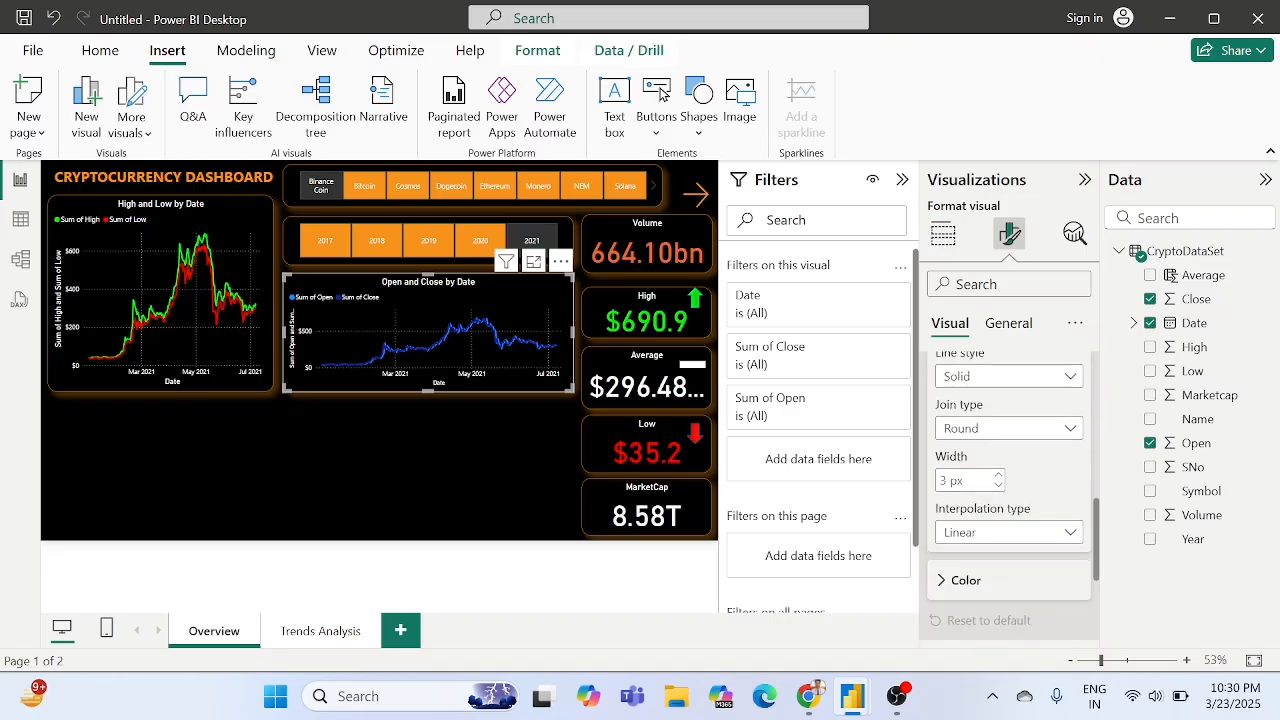
pyautogui.scroll(3, 984, 540)
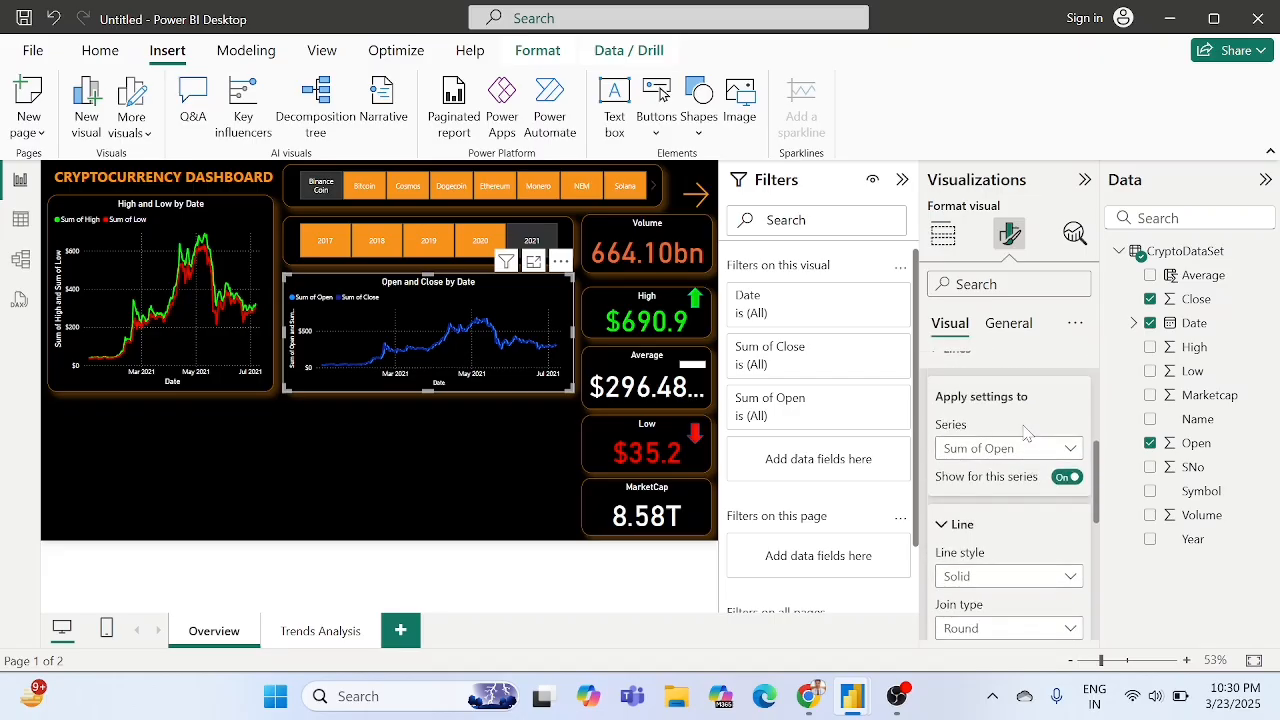
pyautogui.scroll(1, 992, 390)
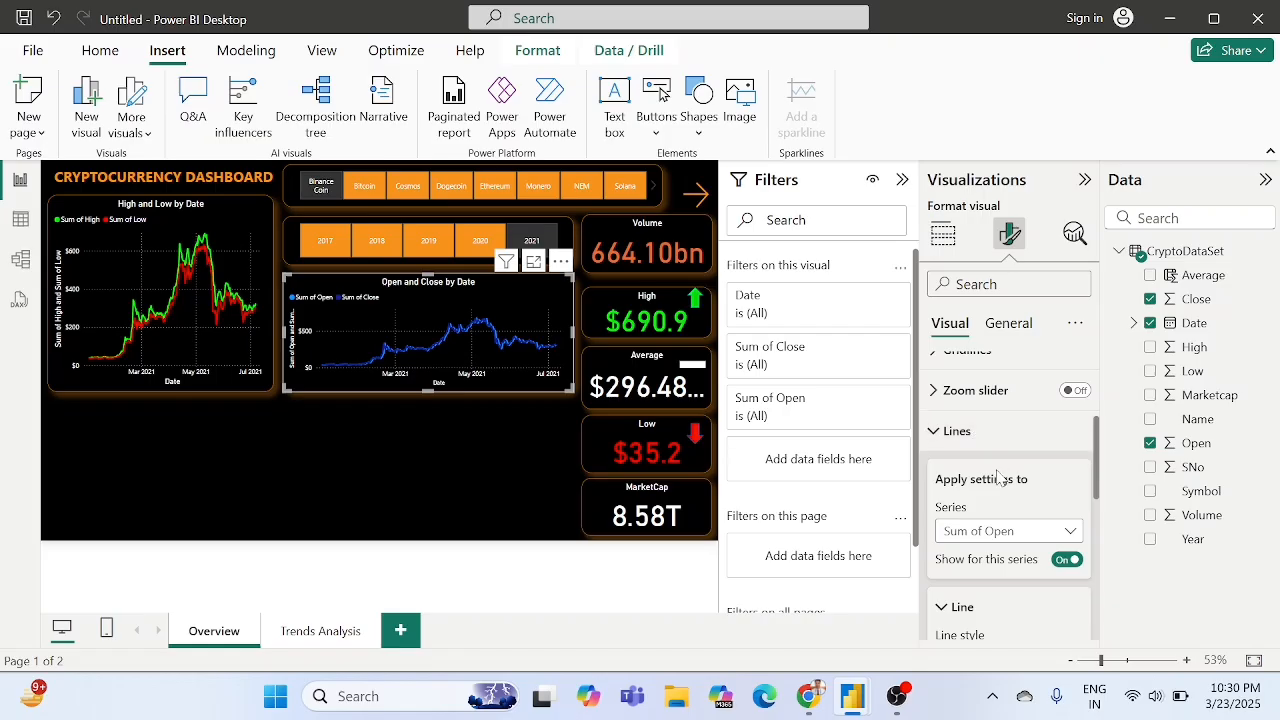
pyautogui.scroll(-3, 975, 435)
pyautogui.scroll(-4, 978, 441)
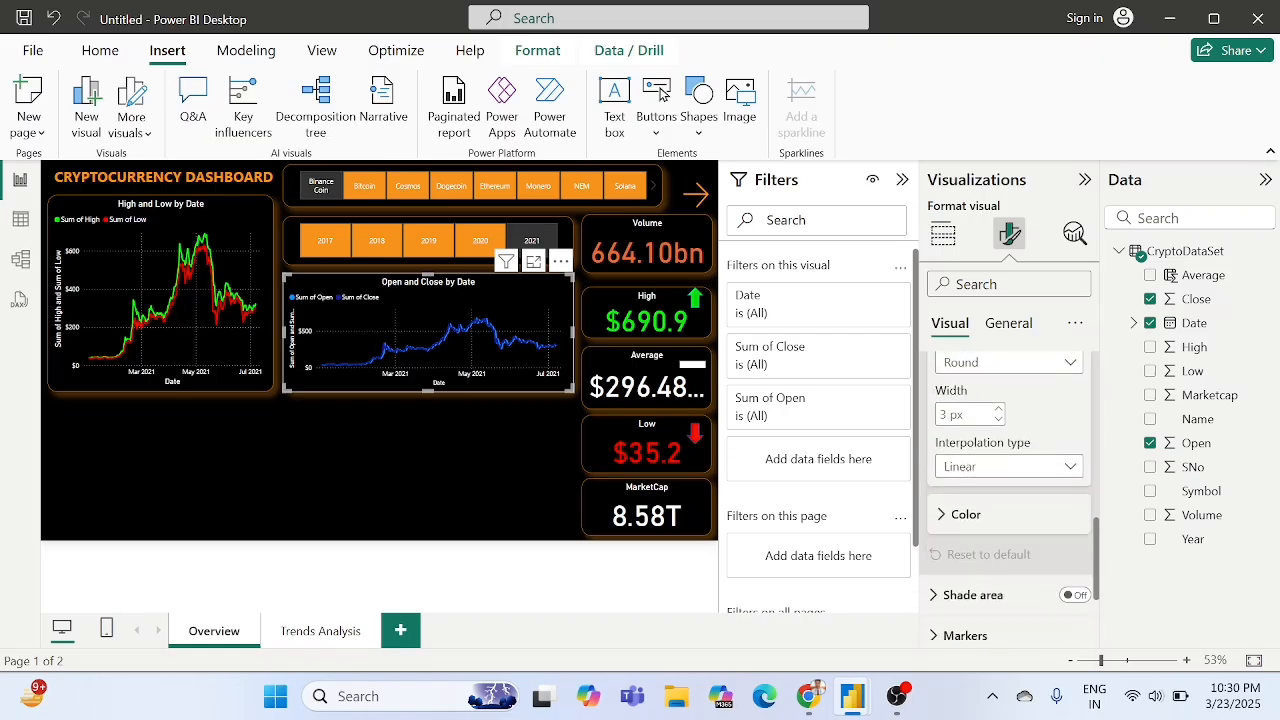
pyautogui.click(962, 514)
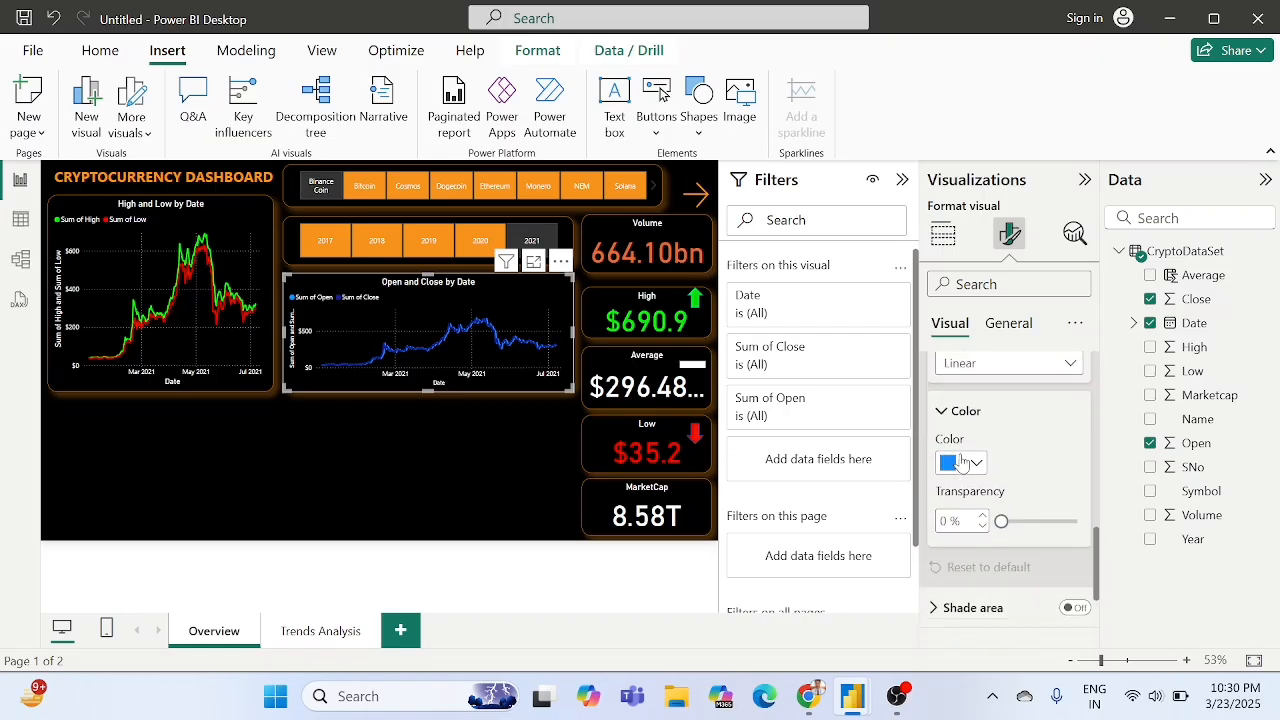
pyautogui.click(962, 460)
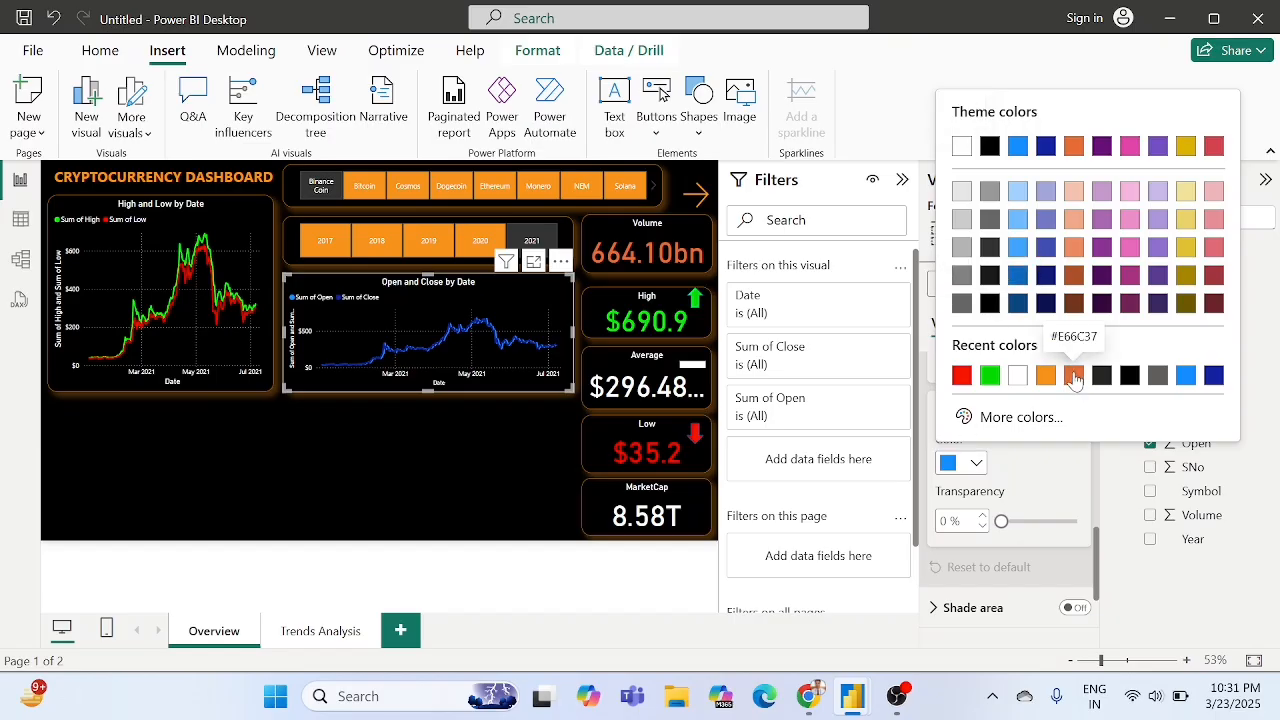
pyautogui.click(1186, 149)
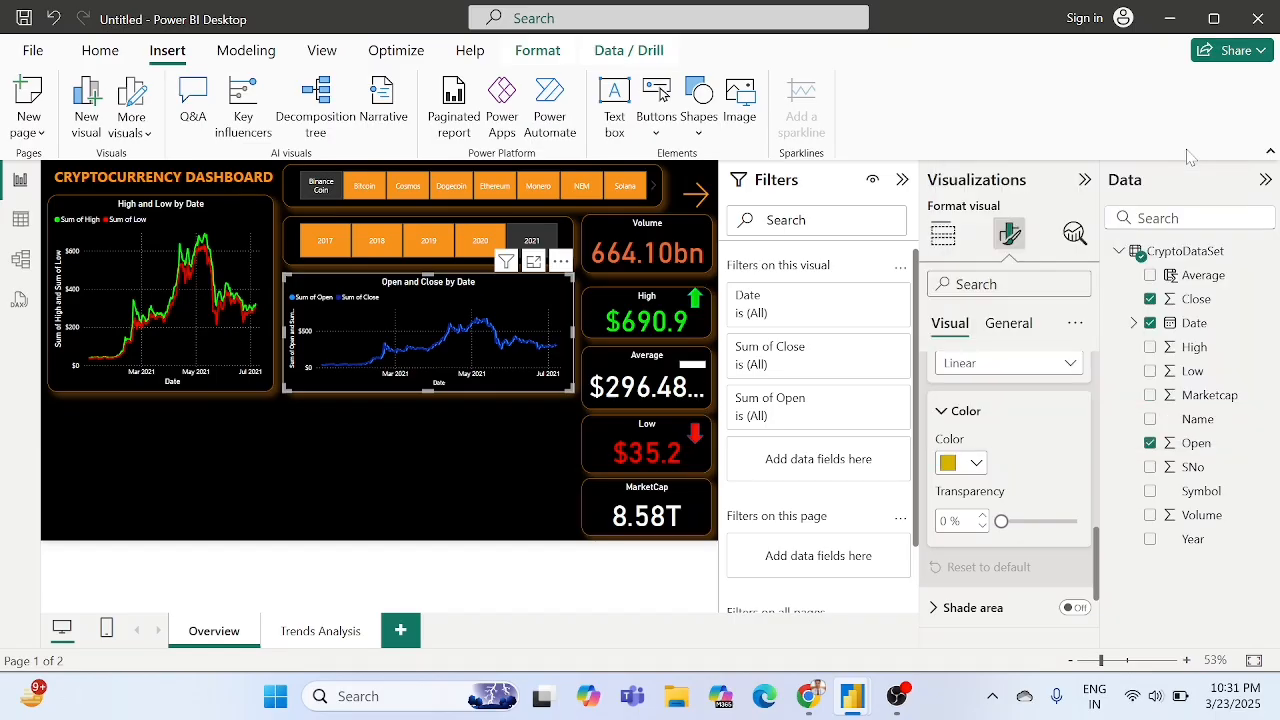
# Recolor only the Sum of Close line in the Open and Close chart with the recently used bright orange.
pyautogui.scroll(2, 1034, 428)
pyautogui.scroll(1, 1034, 428)
pyautogui.click(1002, 428)
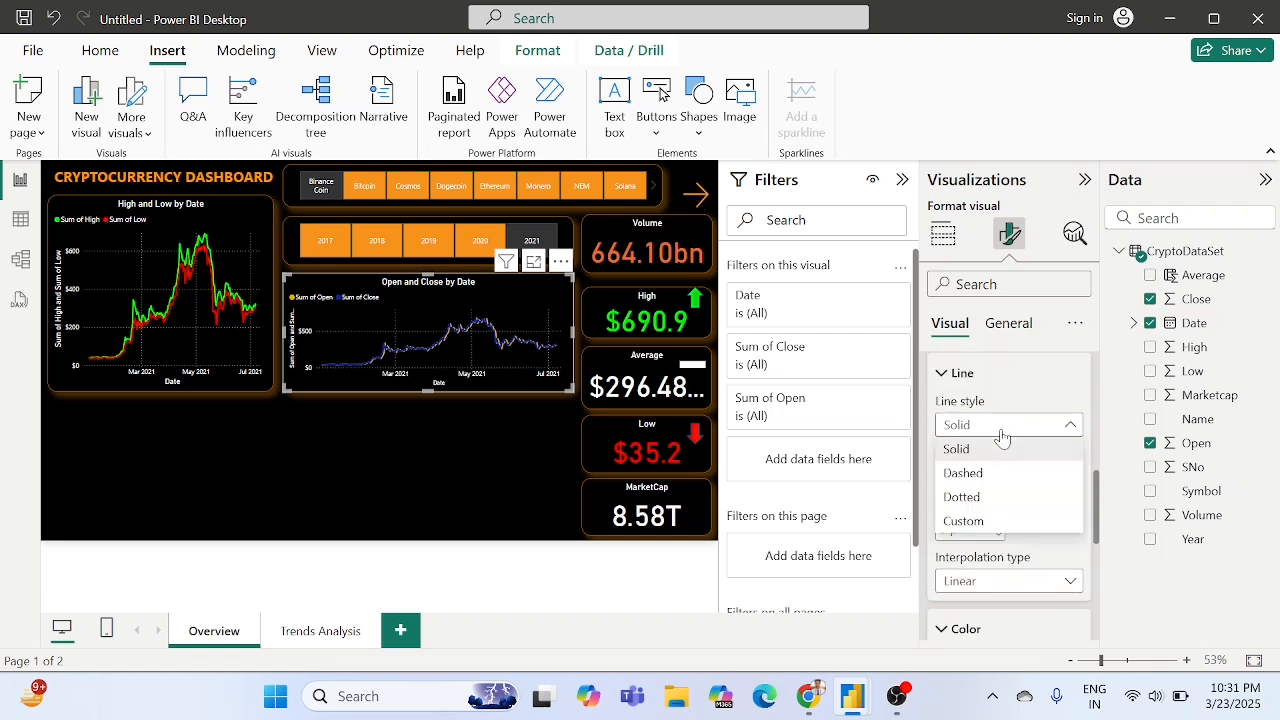
pyautogui.scroll(3, 998, 400)
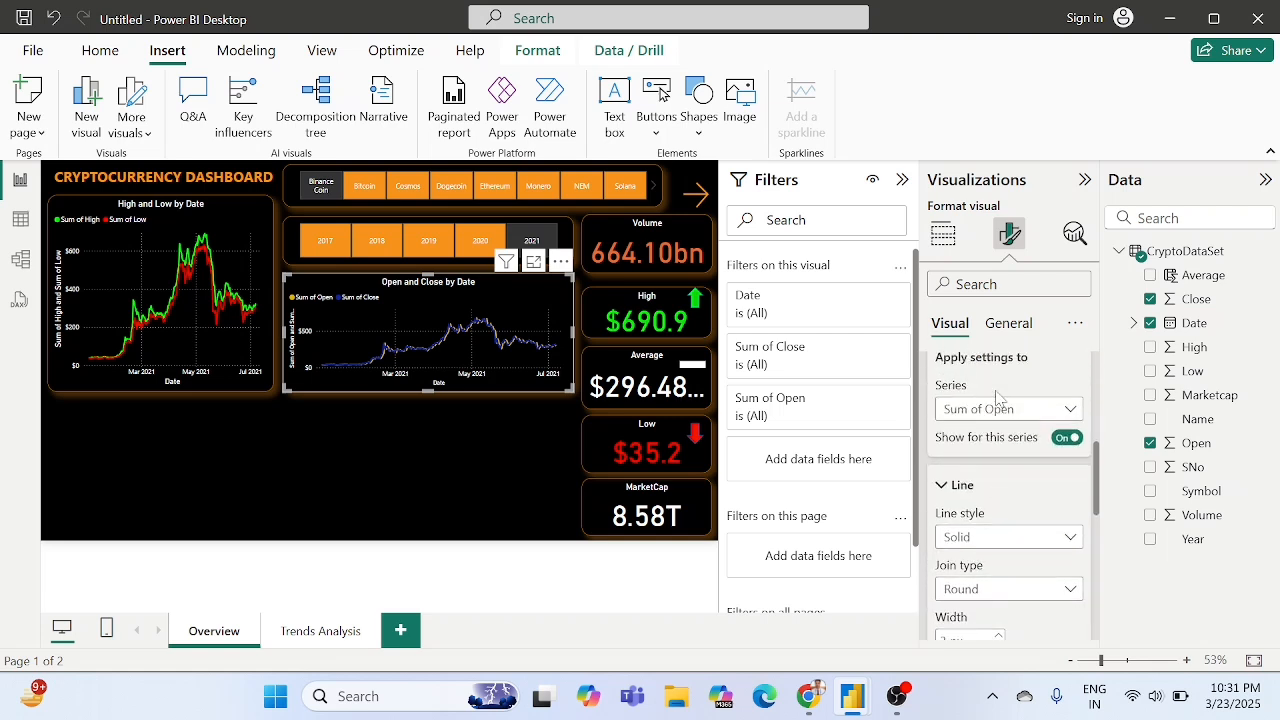
pyautogui.click(985, 418)
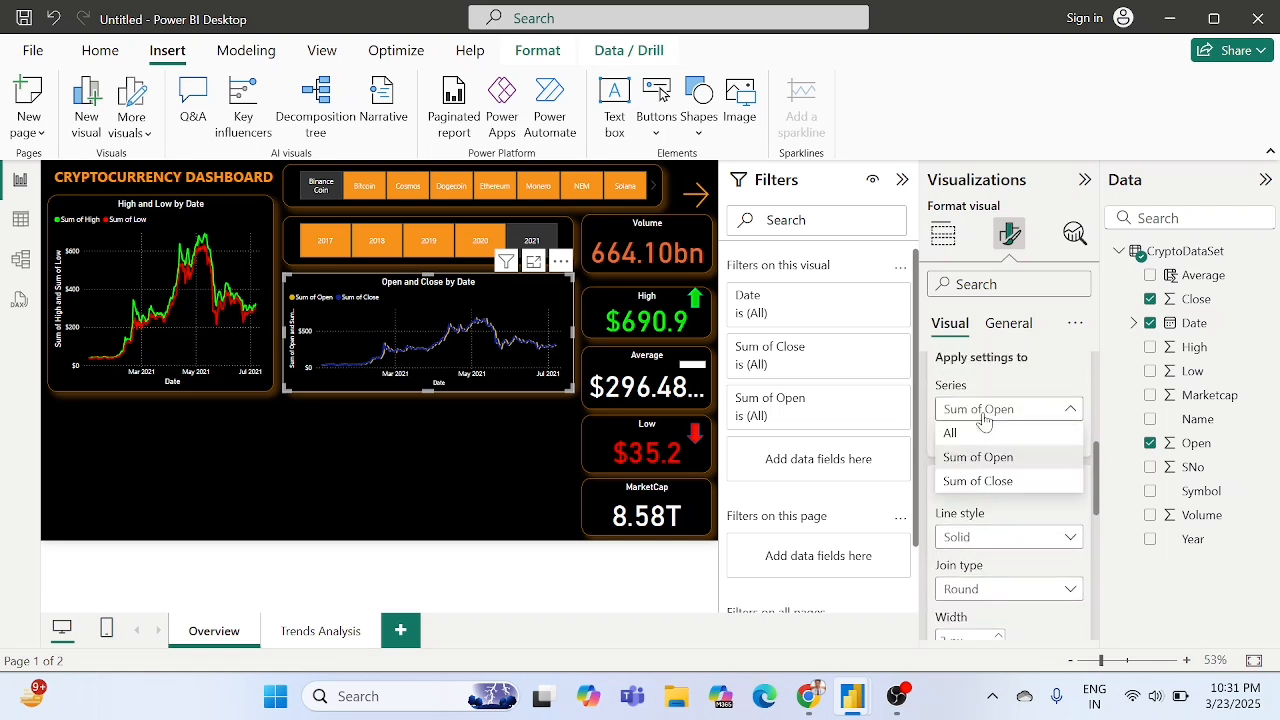
pyautogui.click(990, 481)
pyautogui.scroll(-2, 980, 500)
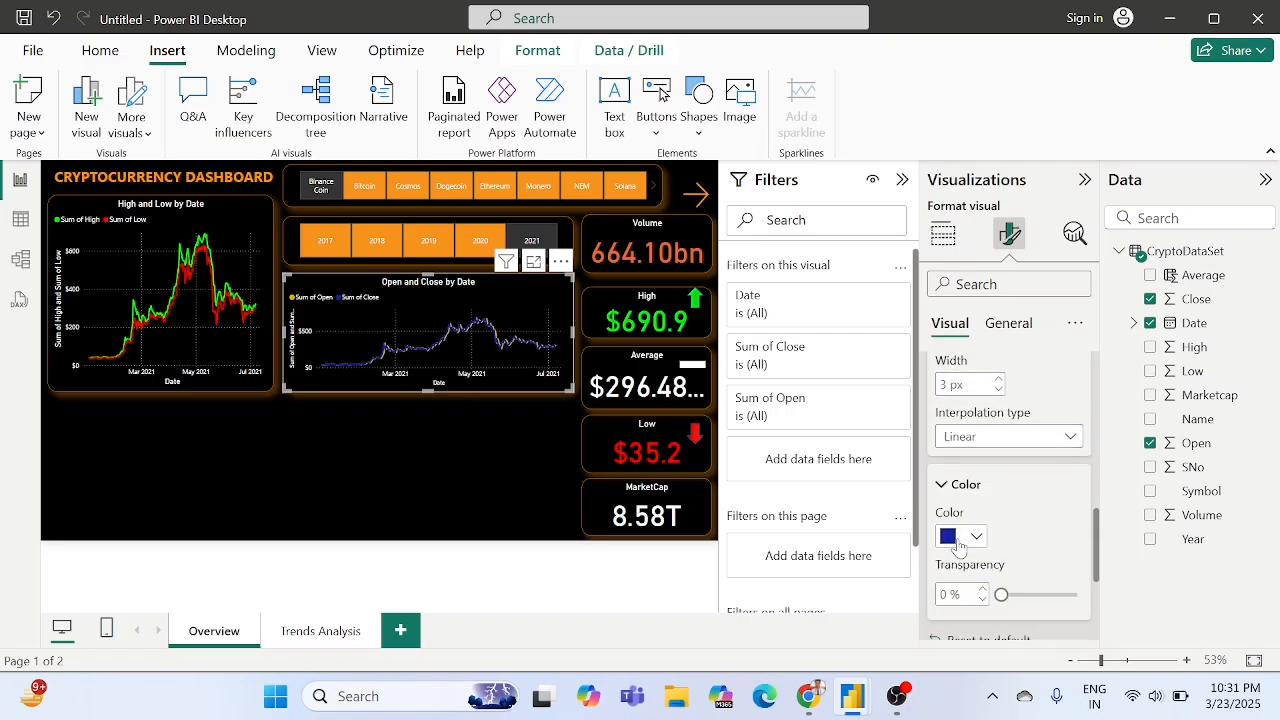
pyautogui.click(959, 540)
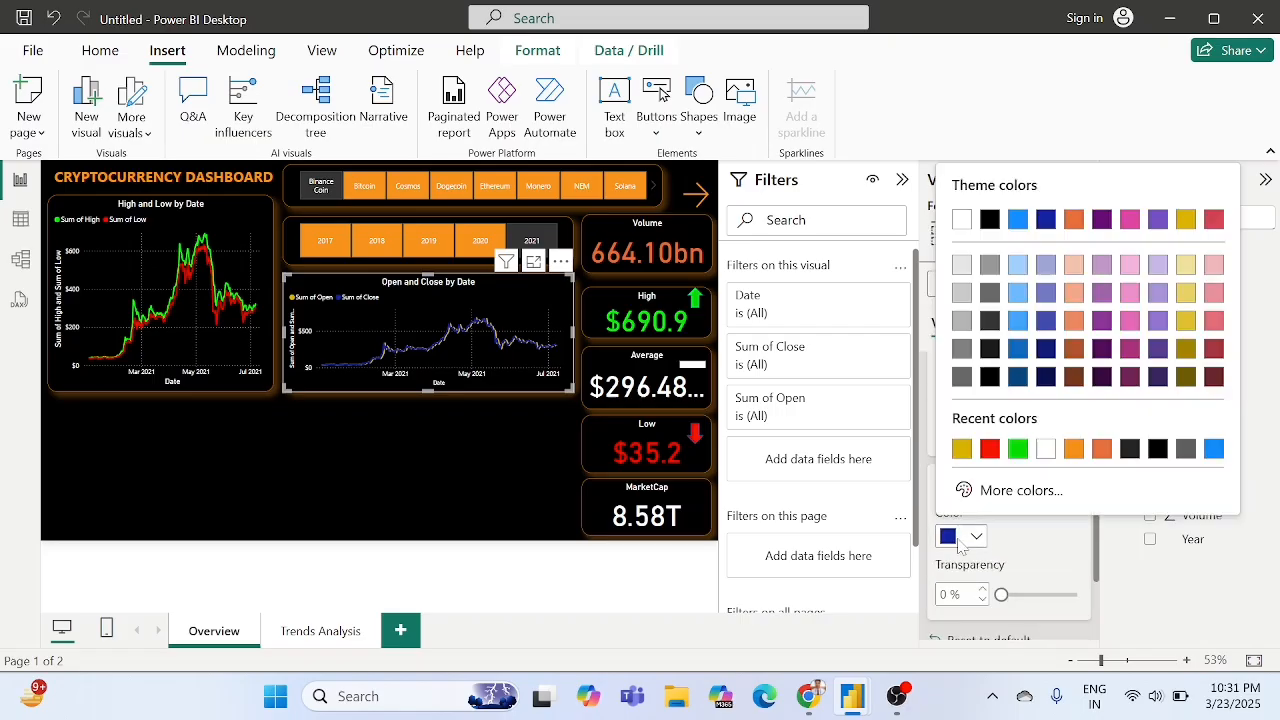
pyautogui.click(1073, 450)
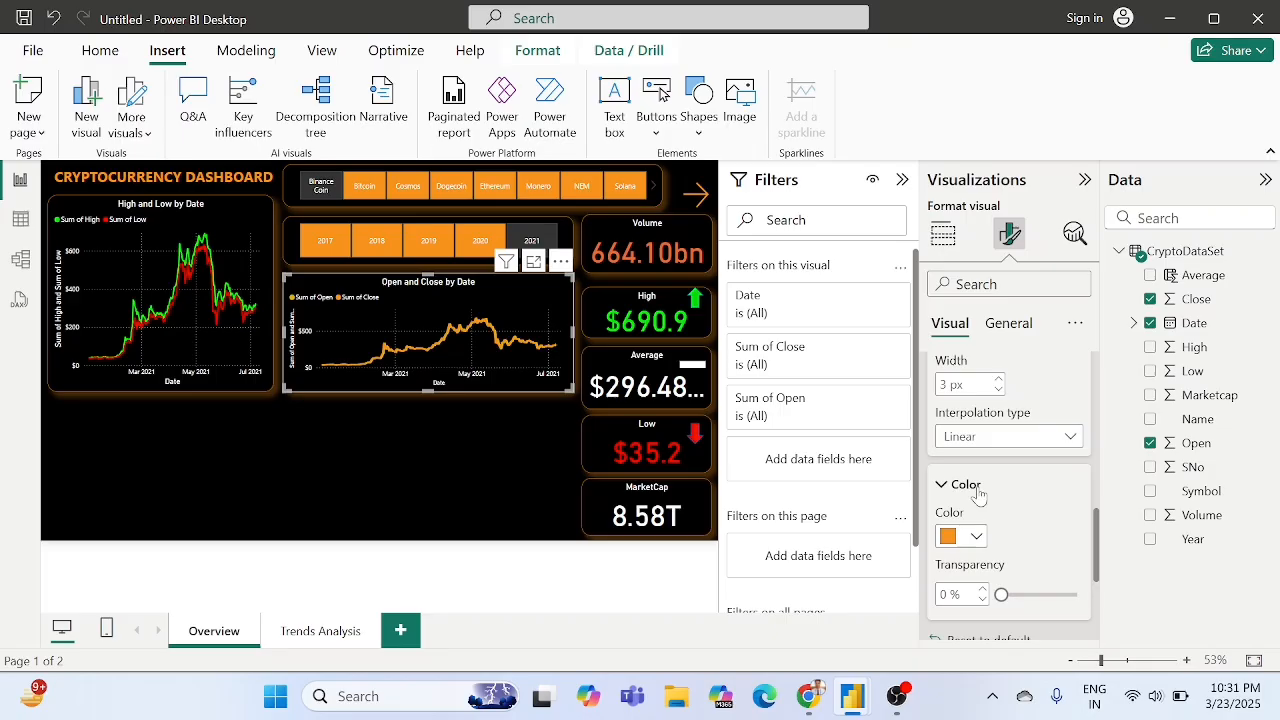
pyautogui.click(961, 540)
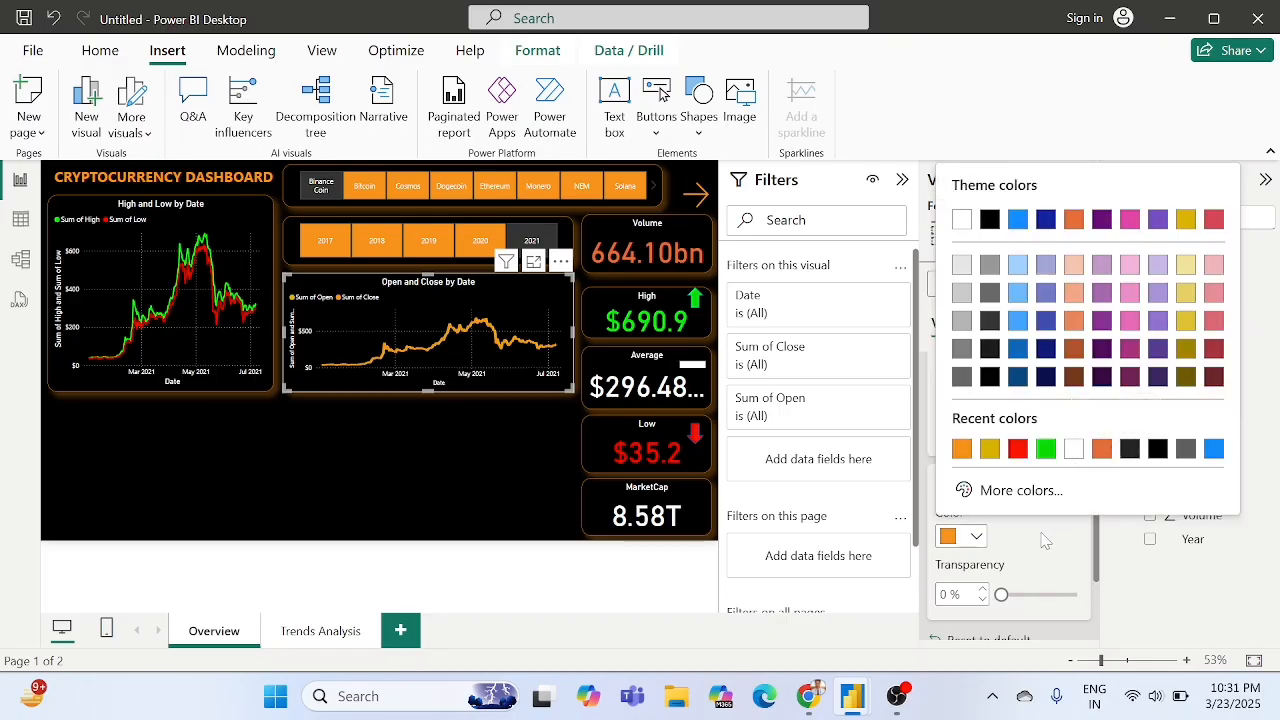
# Try the orange theme color and the recently used red on the Sum of Open line.
pyautogui.scroll(5, 1010, 510)
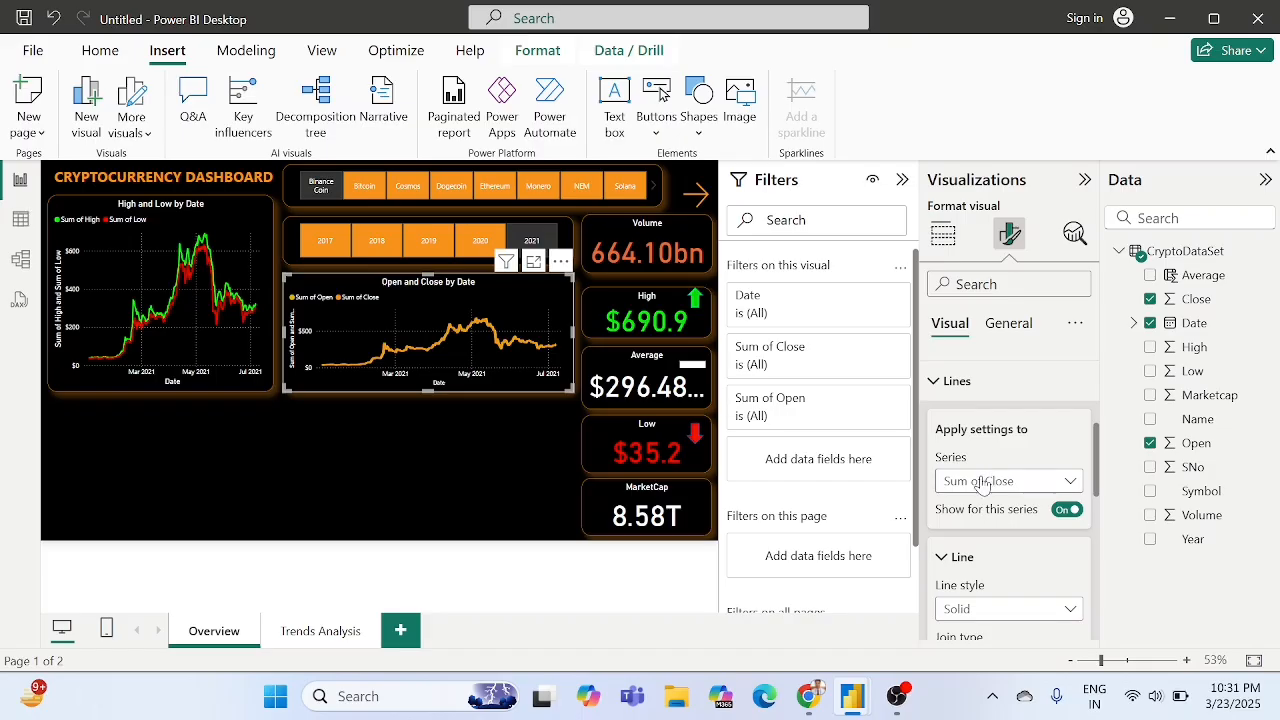
pyautogui.click(987, 480)
pyautogui.click(968, 530)
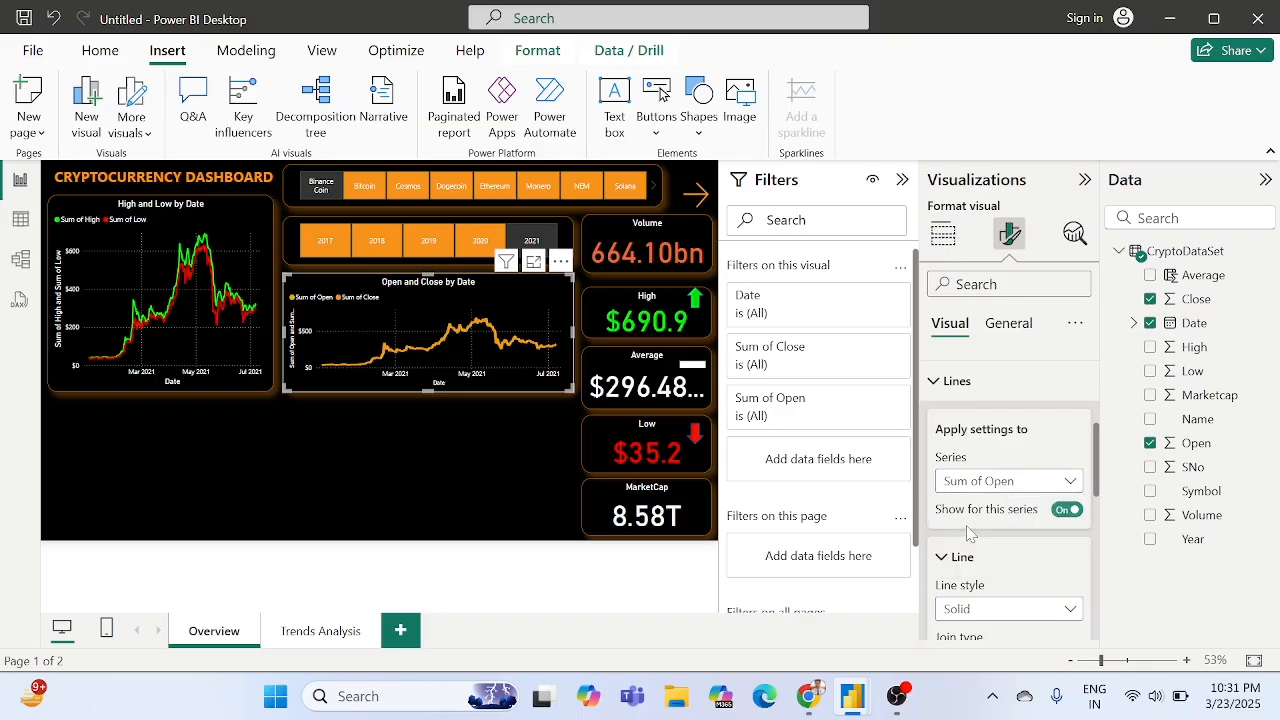
pyautogui.scroll(-5, 960, 538)
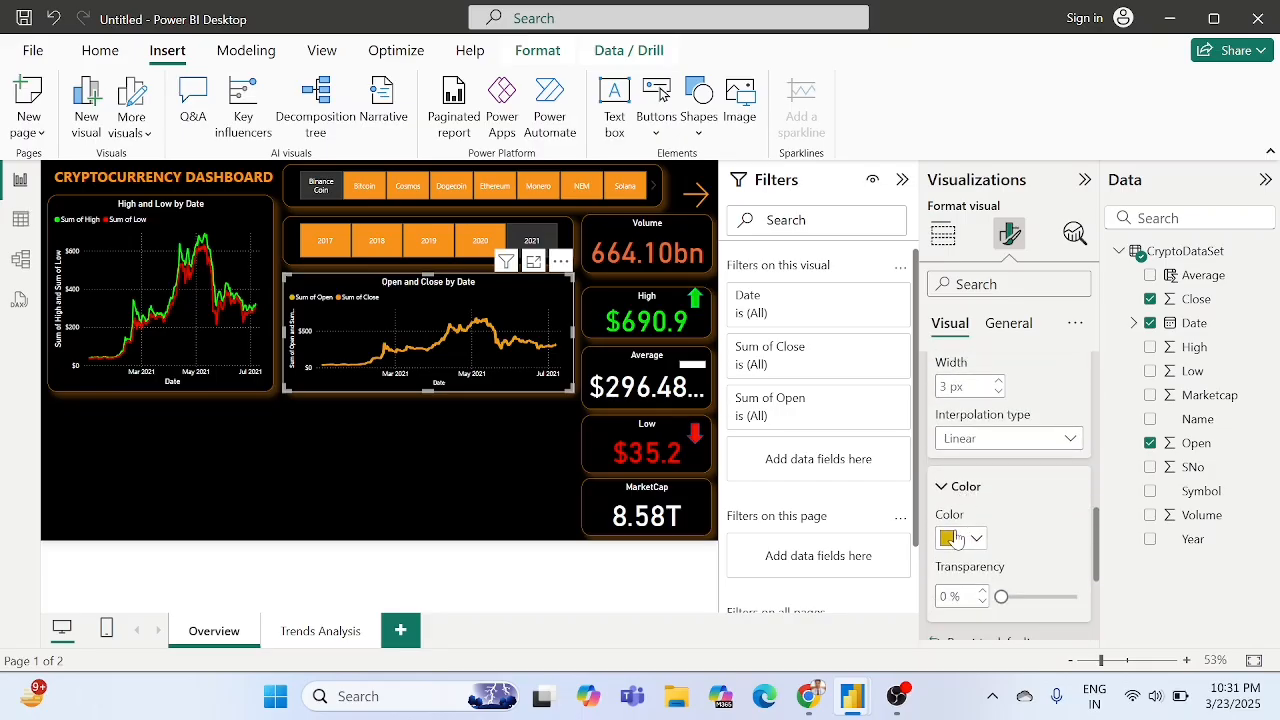
pyautogui.click(955, 538)
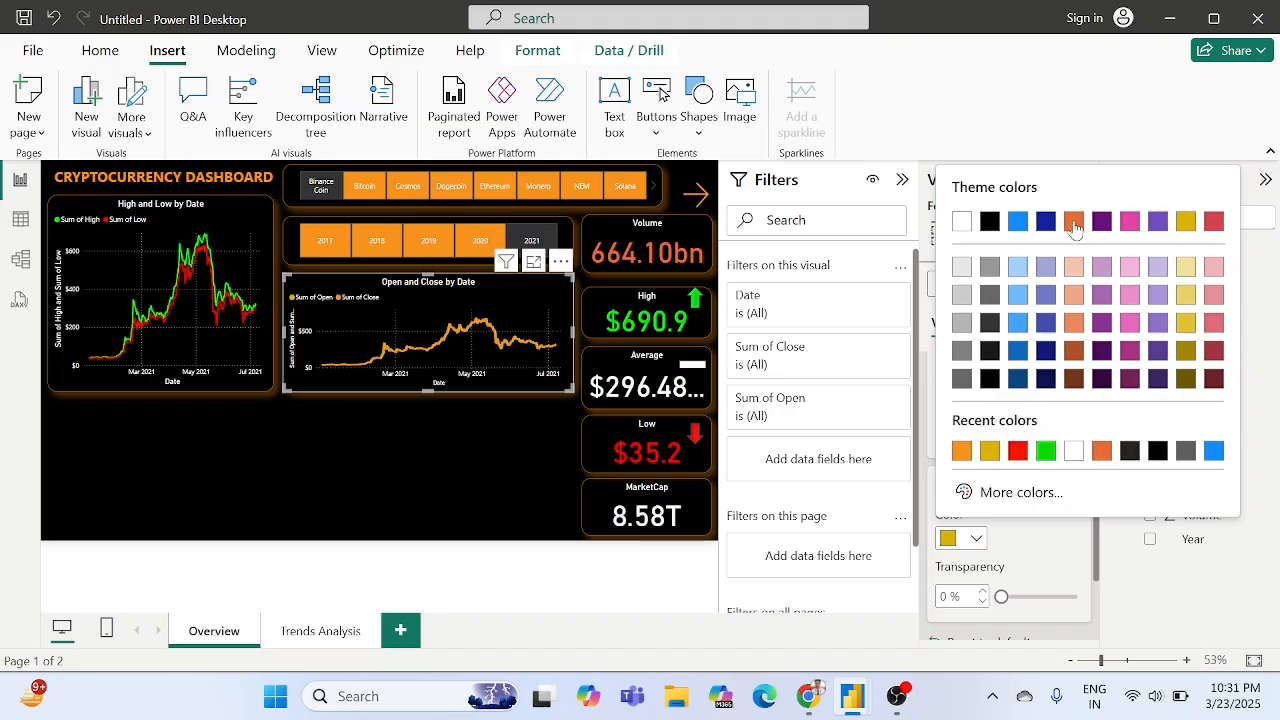
pyautogui.click(1073, 224)
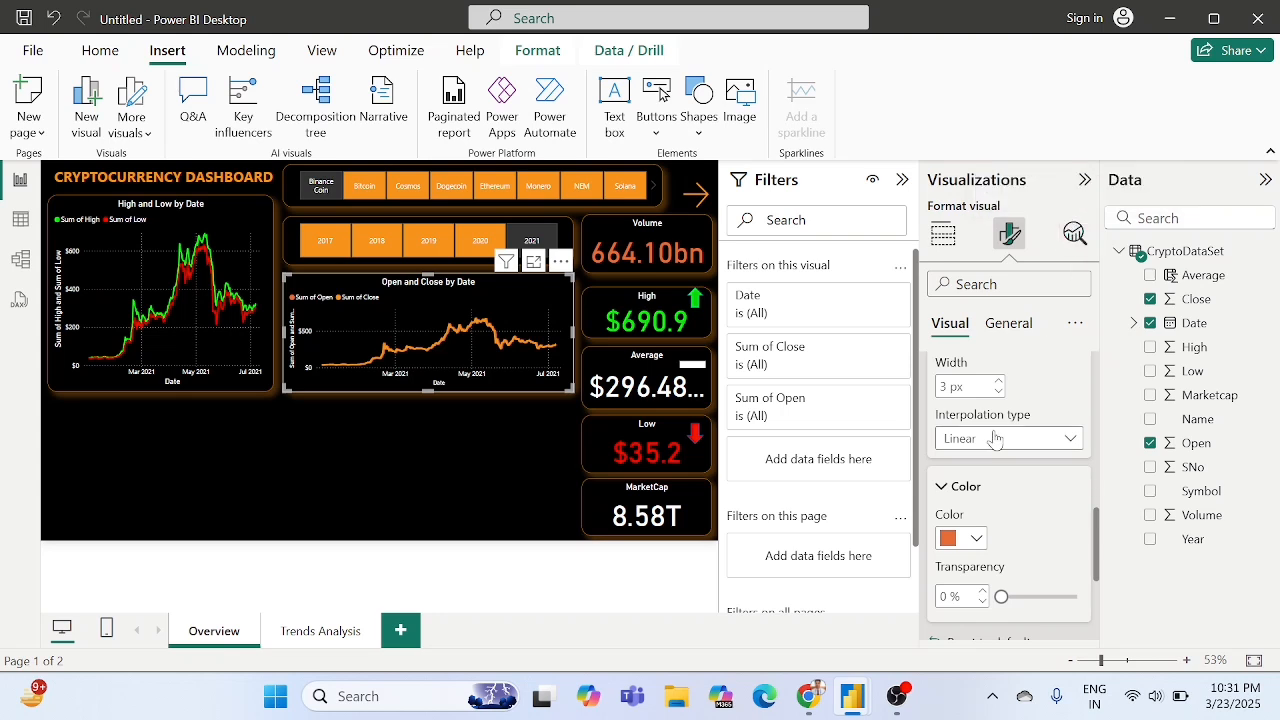
pyautogui.click(958, 540)
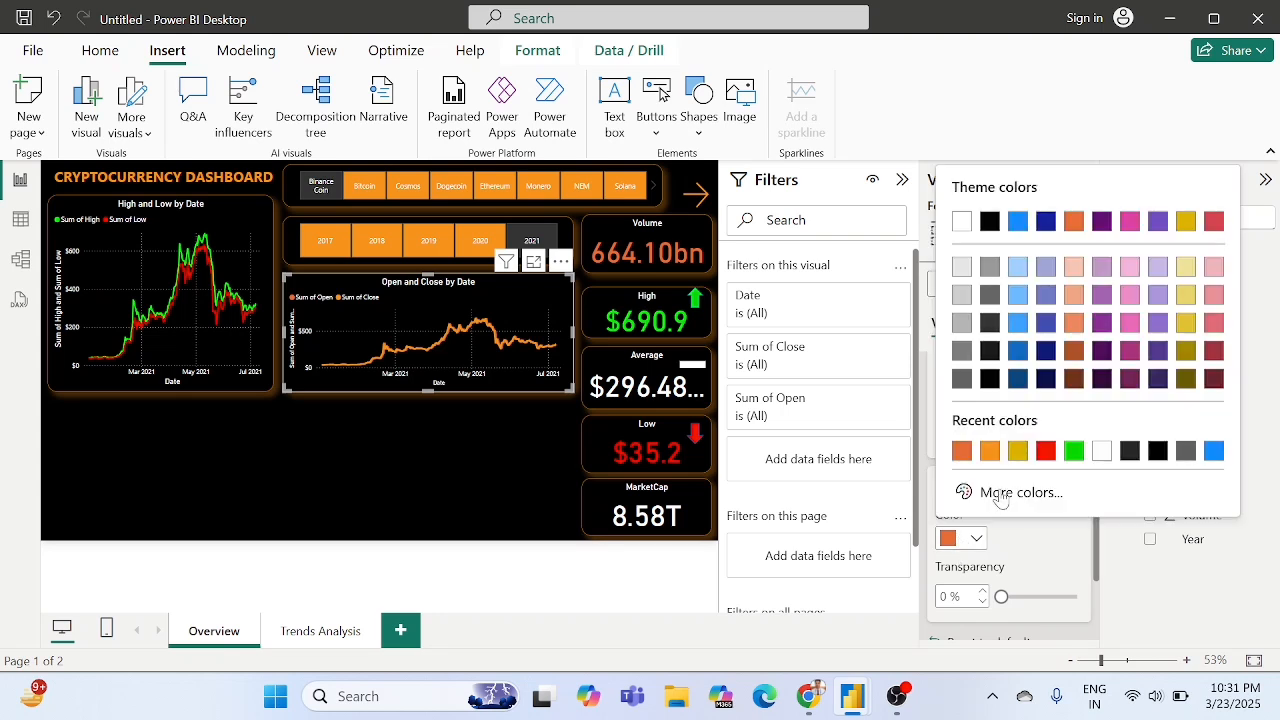
pyautogui.click(1047, 453)
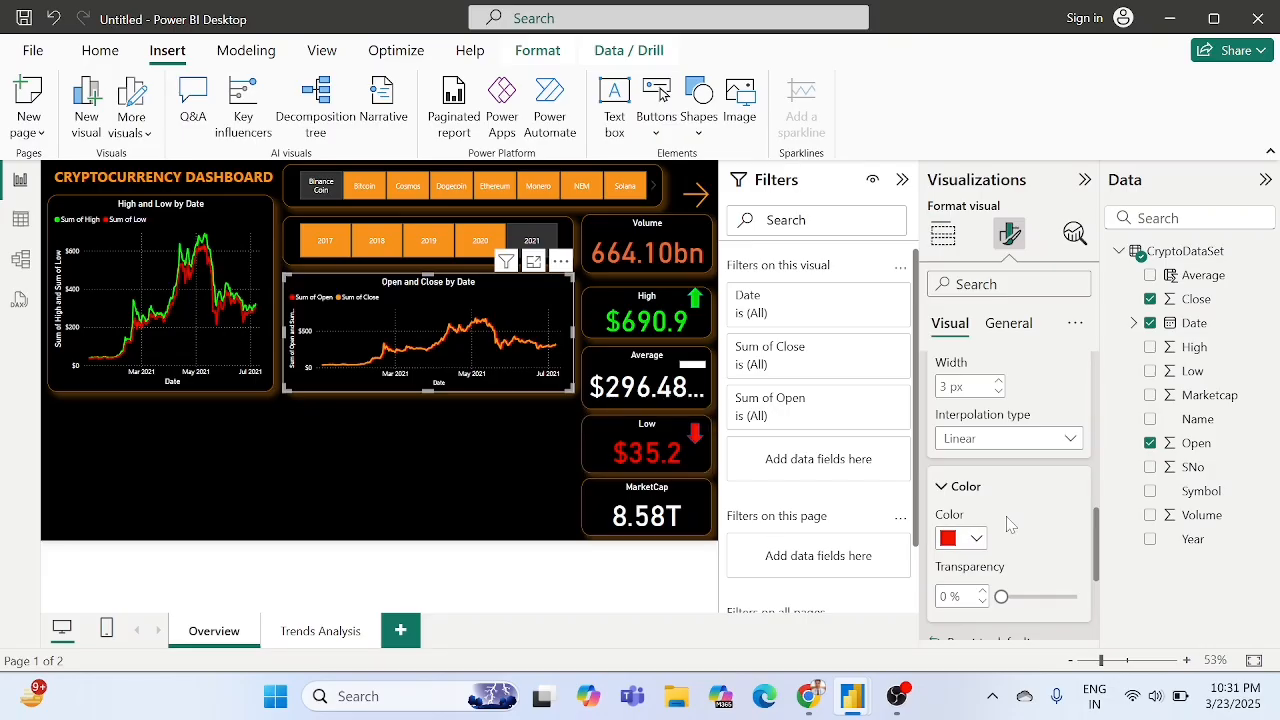
# Recolor the Sum of Open line in the Open and Close chart with the recently used bright orange.
pyautogui.scroll(1, 995, 519)
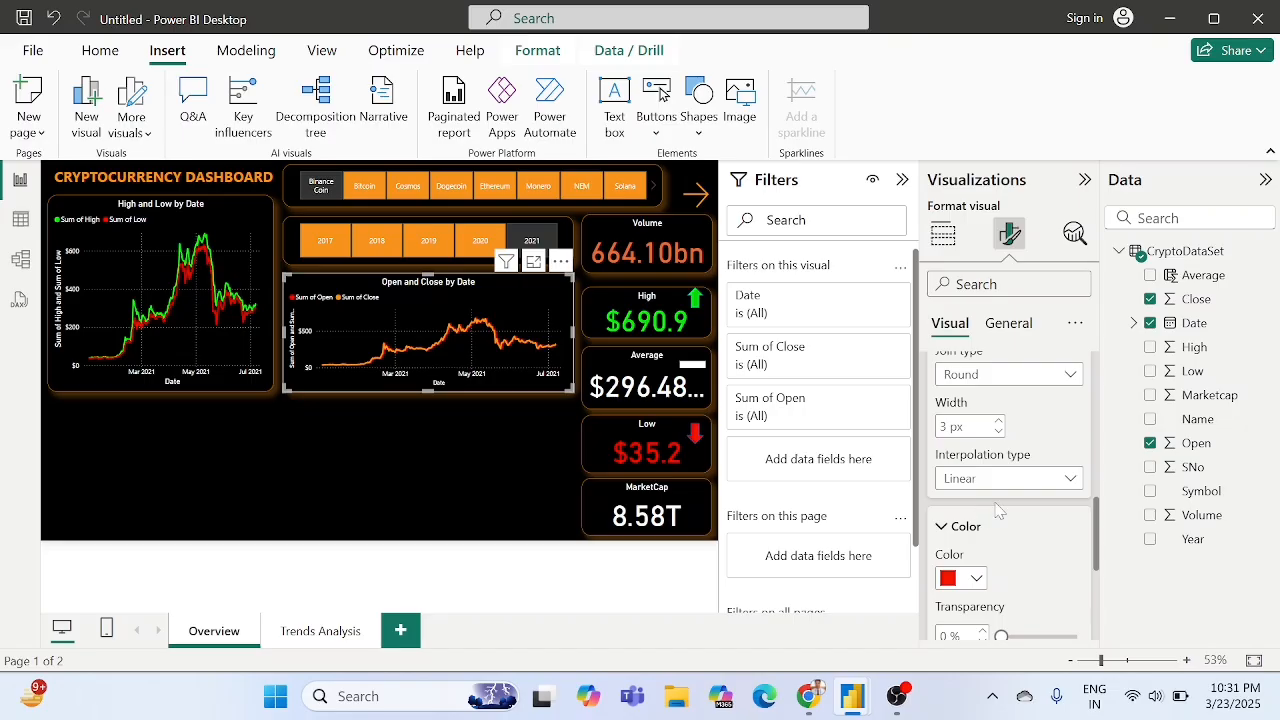
pyautogui.scroll(5, 995, 512)
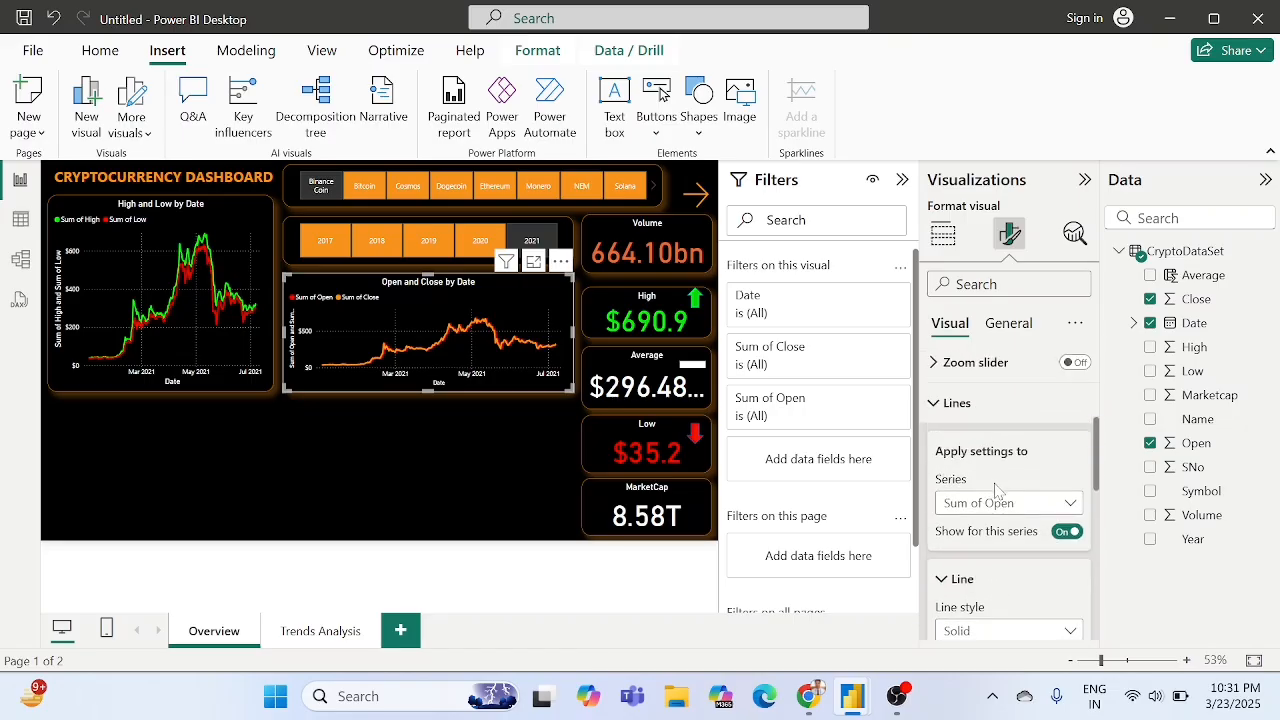
pyautogui.click(995, 503)
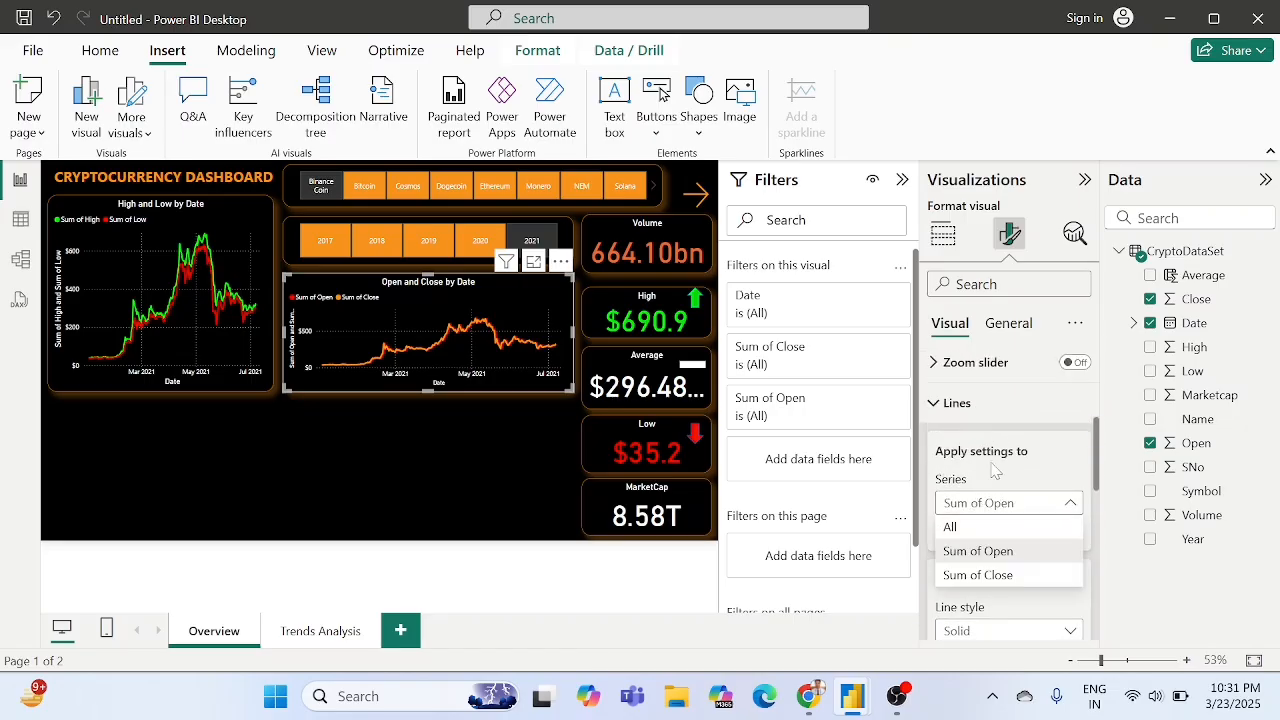
pyautogui.scroll(-10, 995, 468)
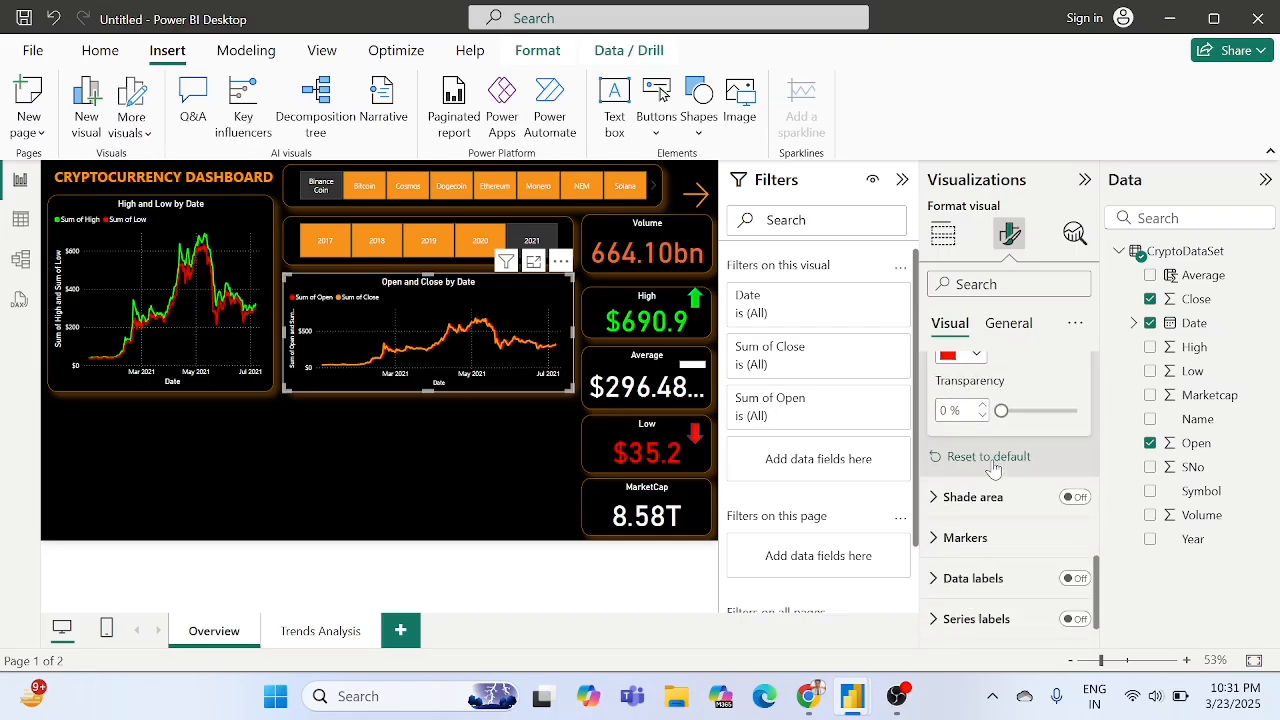
pyautogui.click(963, 358)
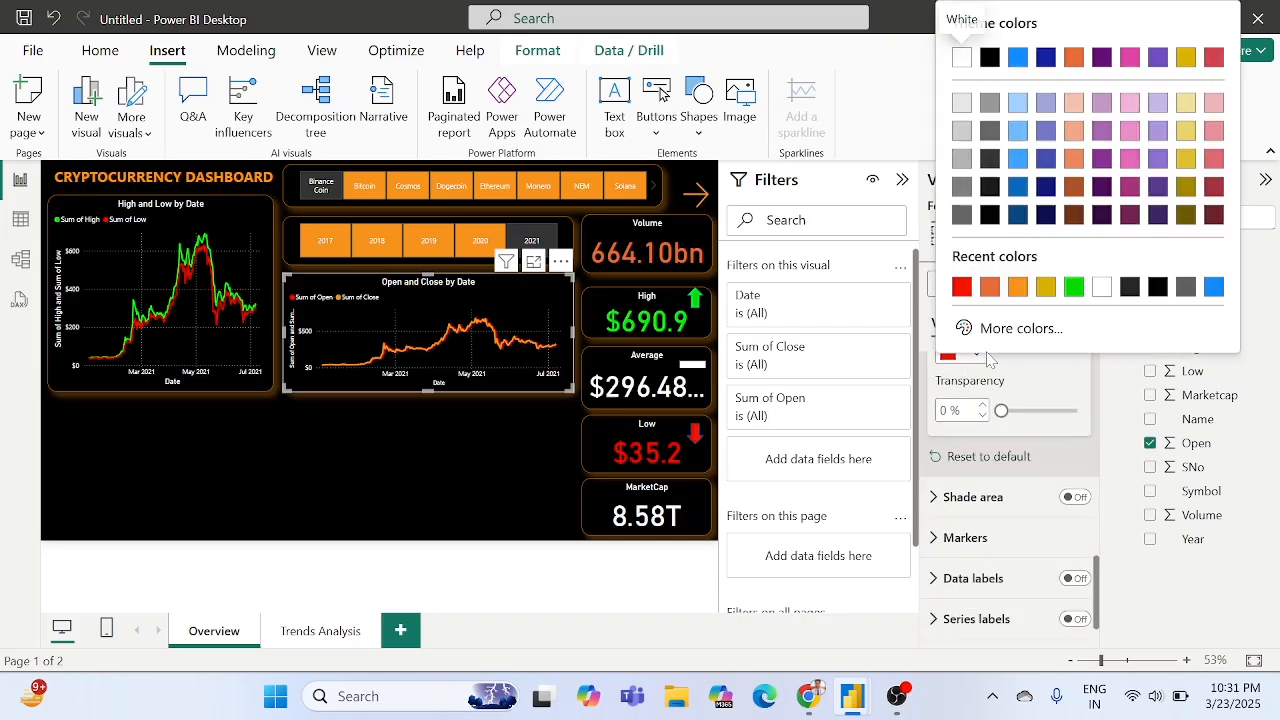
pyautogui.click(1018, 288)
# Recolor only the Sum of Close line in the Open and Close chart with the recently used red.
pyautogui.scroll(3, 1034, 405)
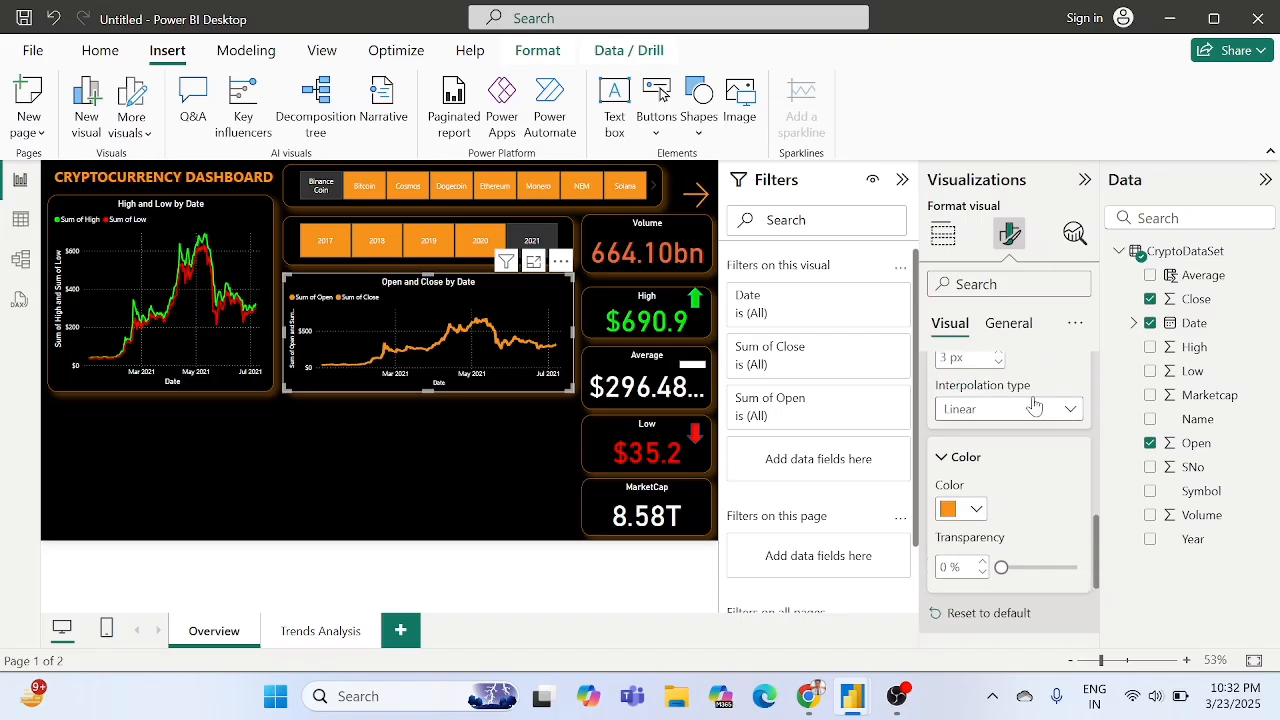
pyautogui.scroll(1, 1034, 405)
pyautogui.scroll(1, 995, 404)
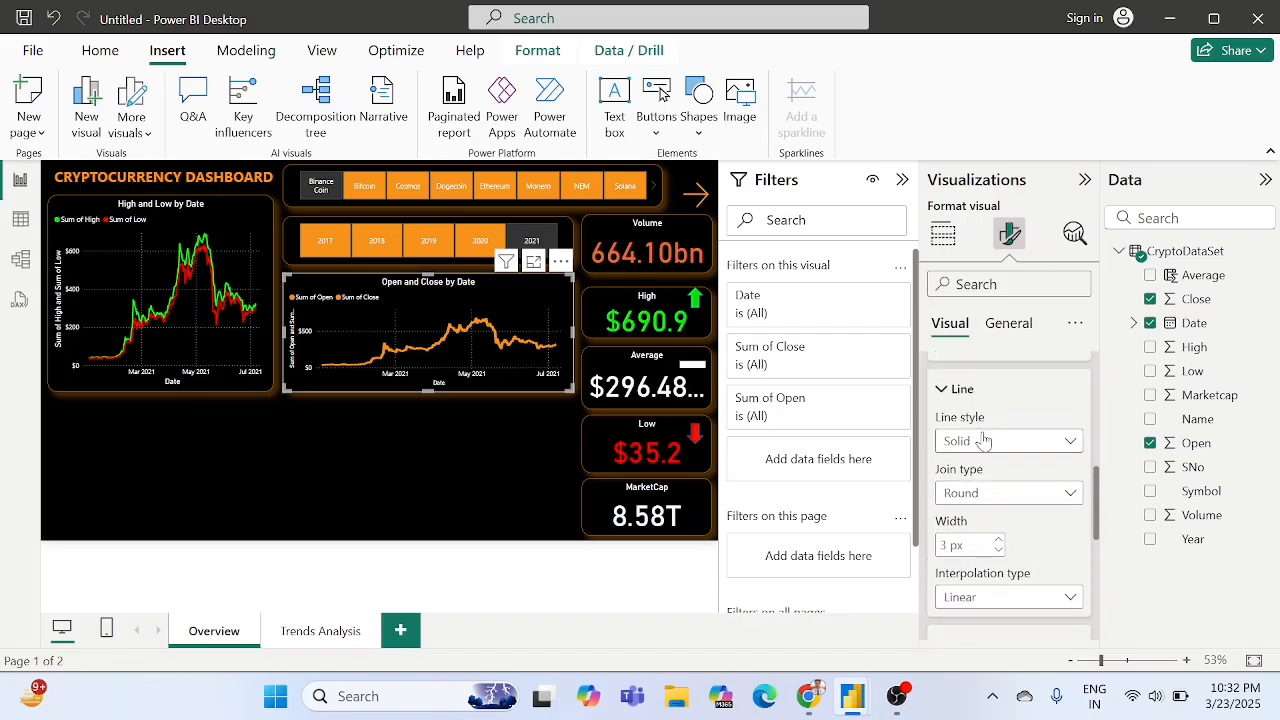
pyautogui.click(977, 443)
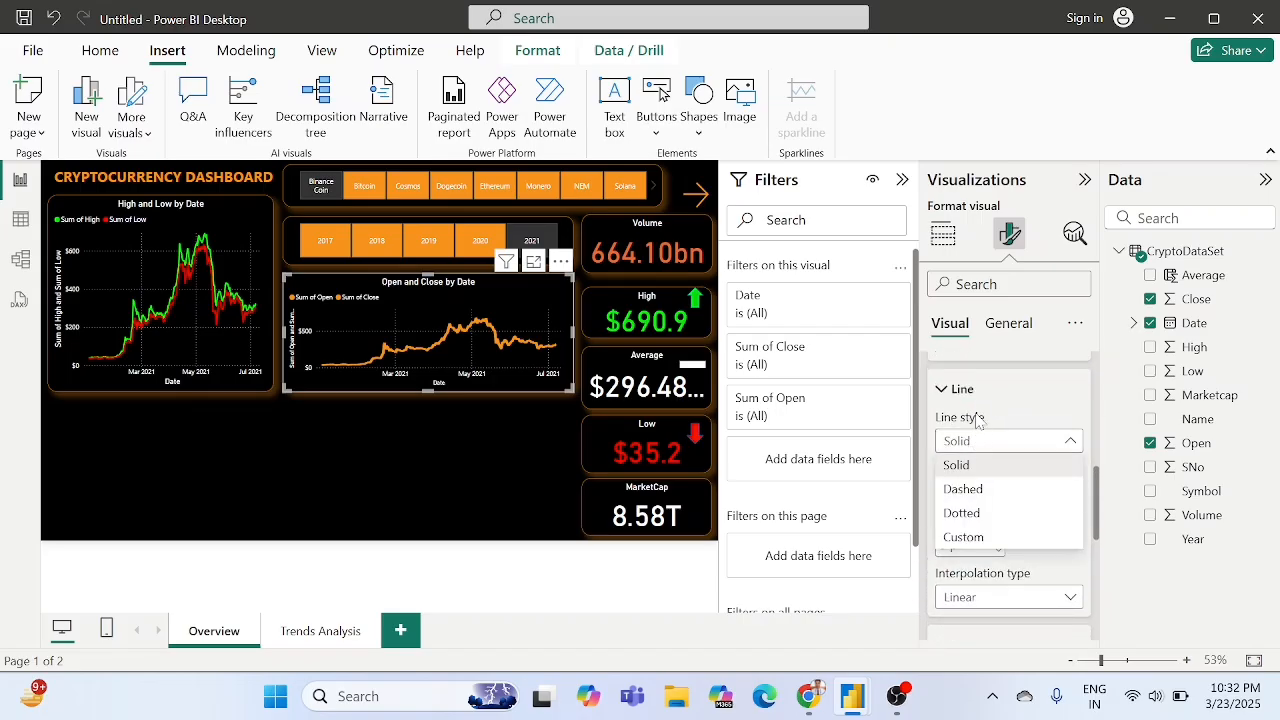
pyautogui.scroll(3, 977, 417)
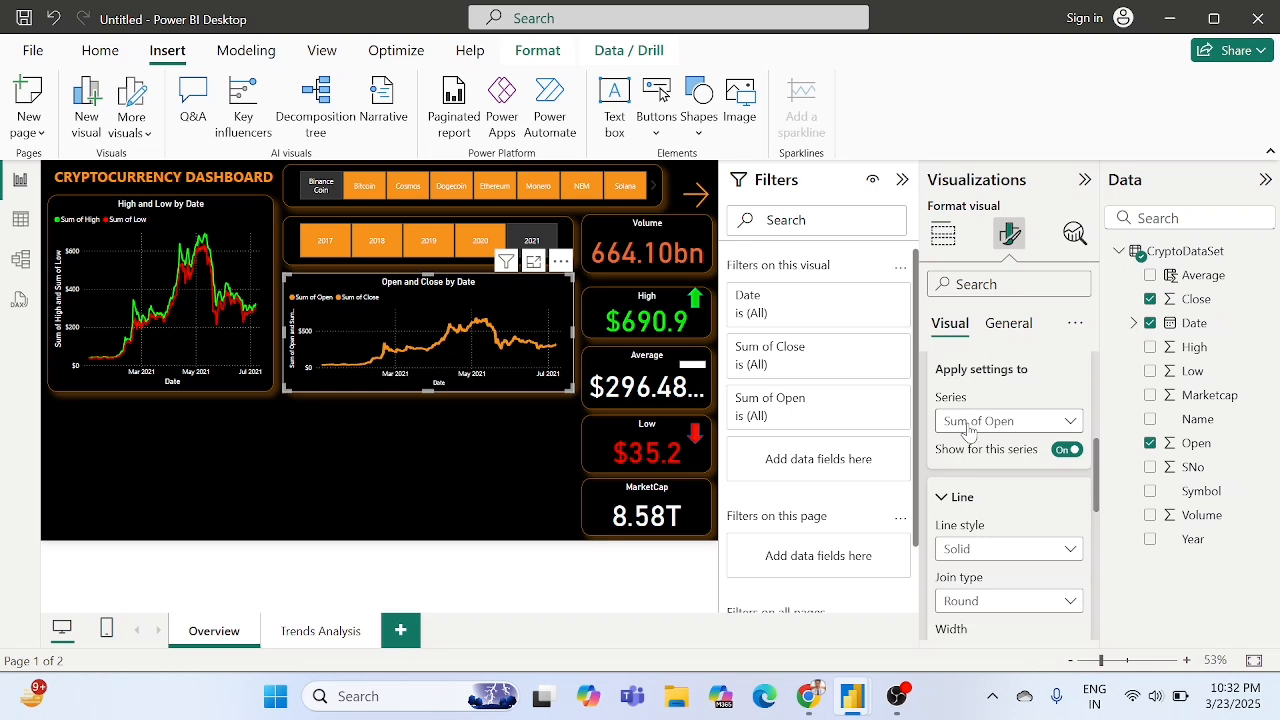
pyautogui.click(980, 421)
pyautogui.click(967, 495)
pyautogui.scroll(-3, 962, 545)
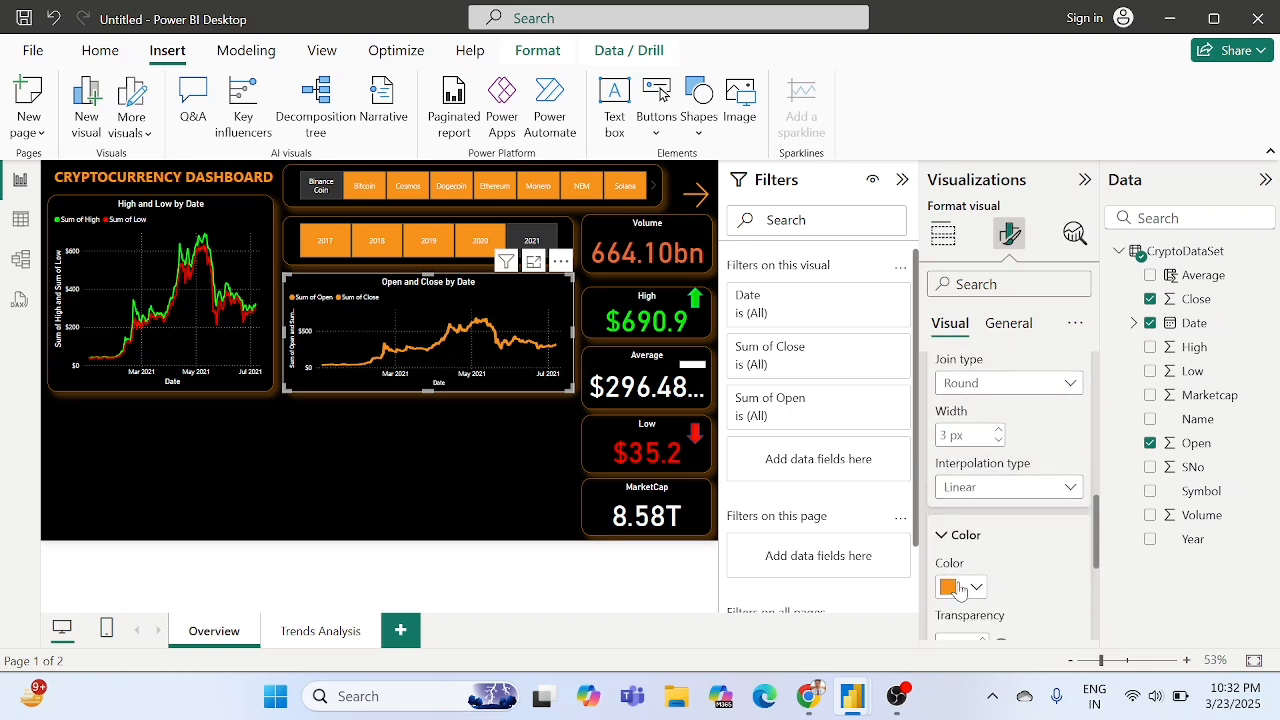
pyautogui.click(958, 590)
pyautogui.click(991, 501)
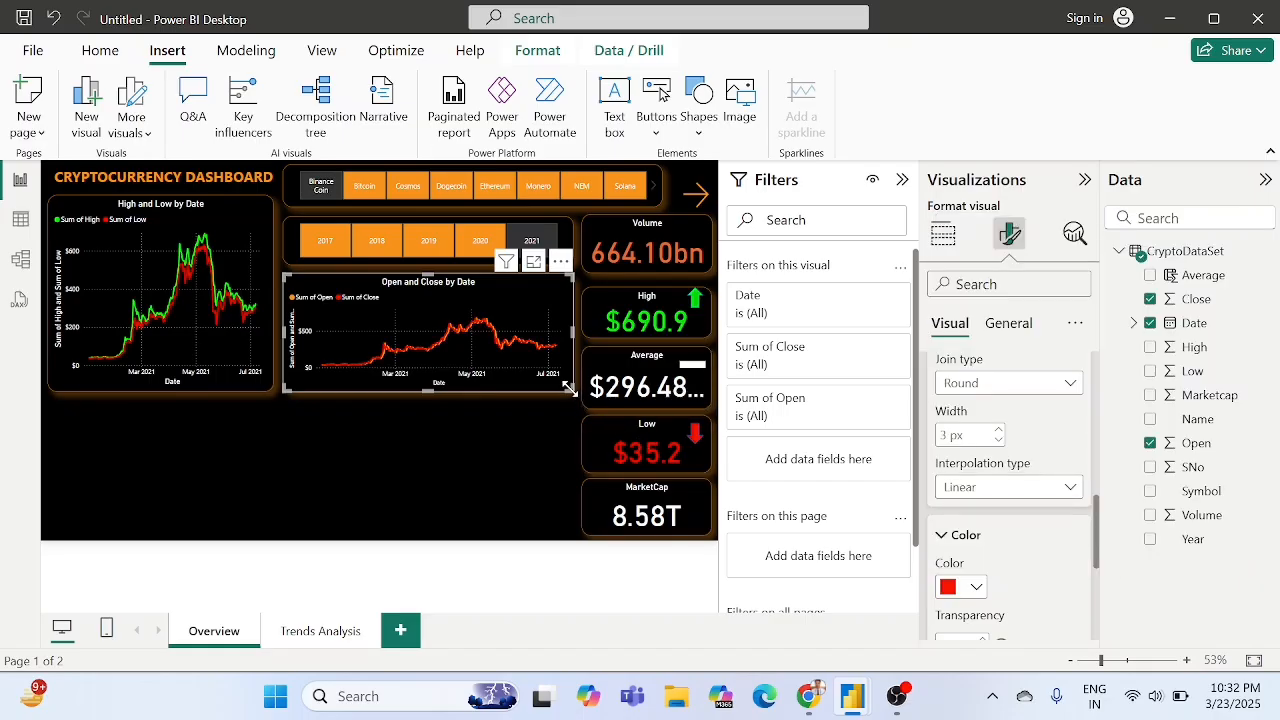
# Try making the Open and Close chart taller by extending its lower edge, and undo the resize.
pyautogui.moveTo(568, 388); pyautogui.dragTo(570, 441)
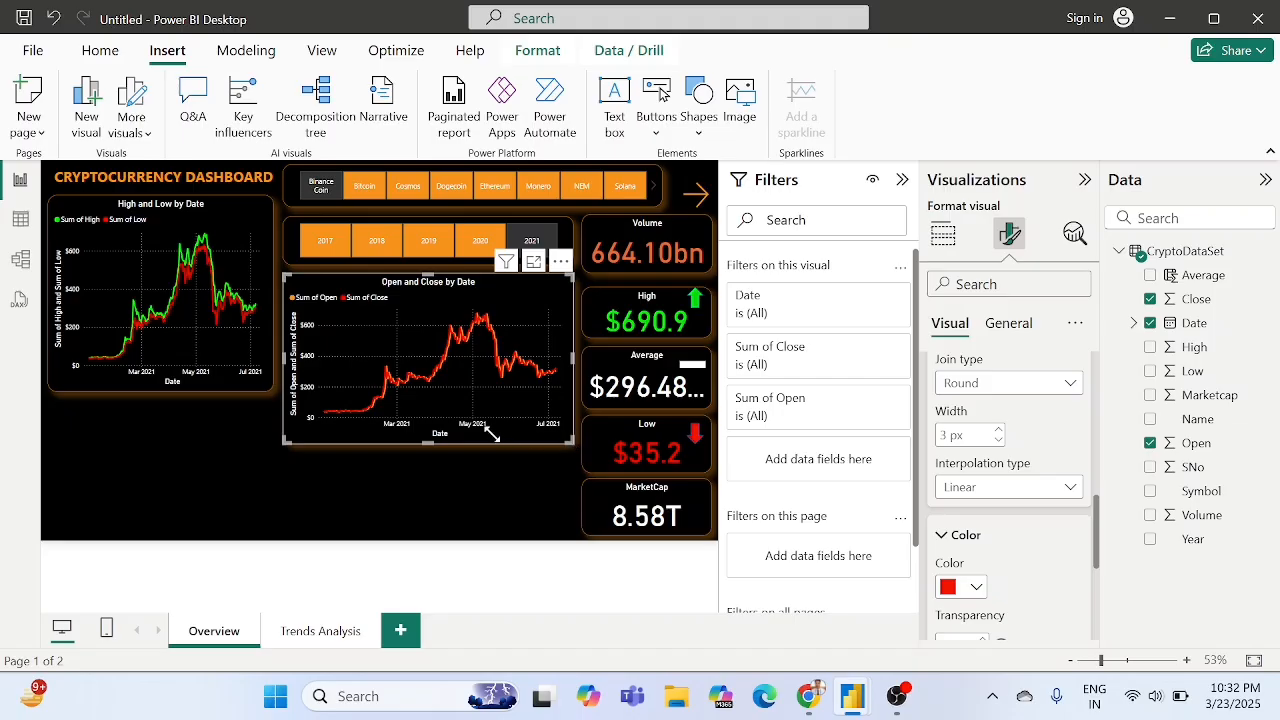
pyautogui.hotkey('ctrl', 'z')
pyautogui.click(397, 441)
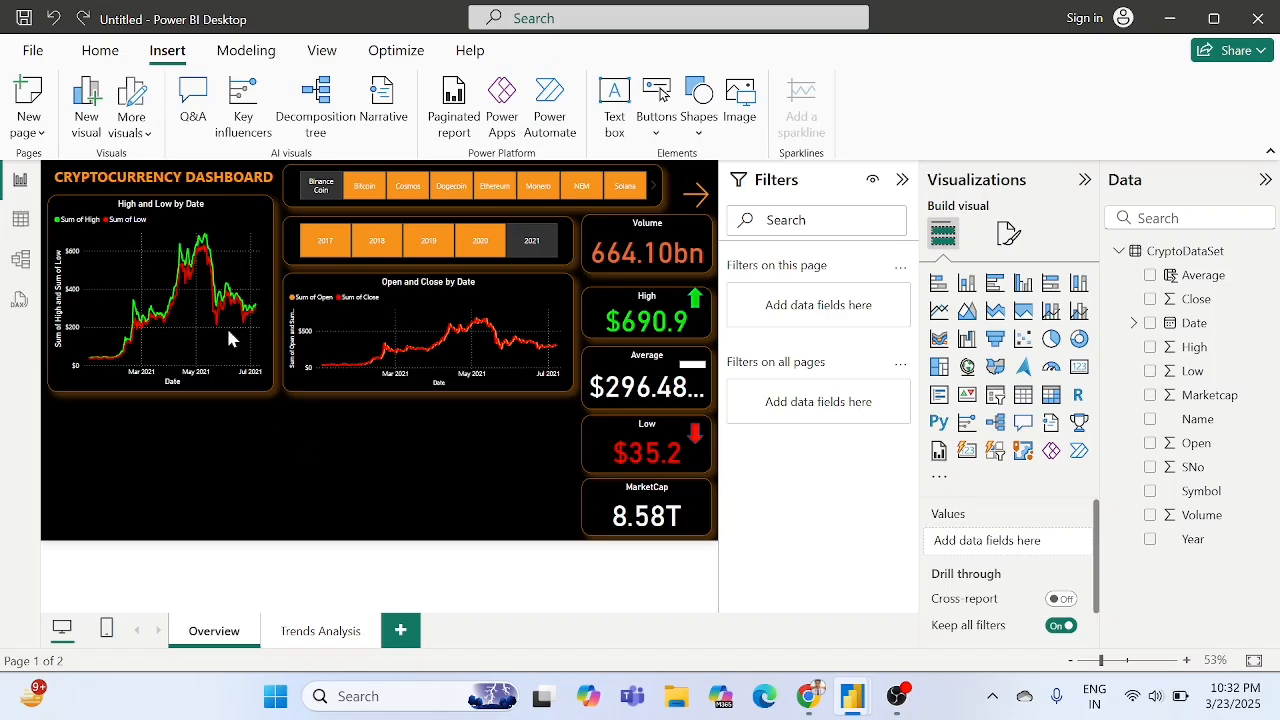
# Duplicate the High and Low line chart, place the copy beneath both line charts, and widen it to reach the KPI cards.
pyautogui.click(260, 254)
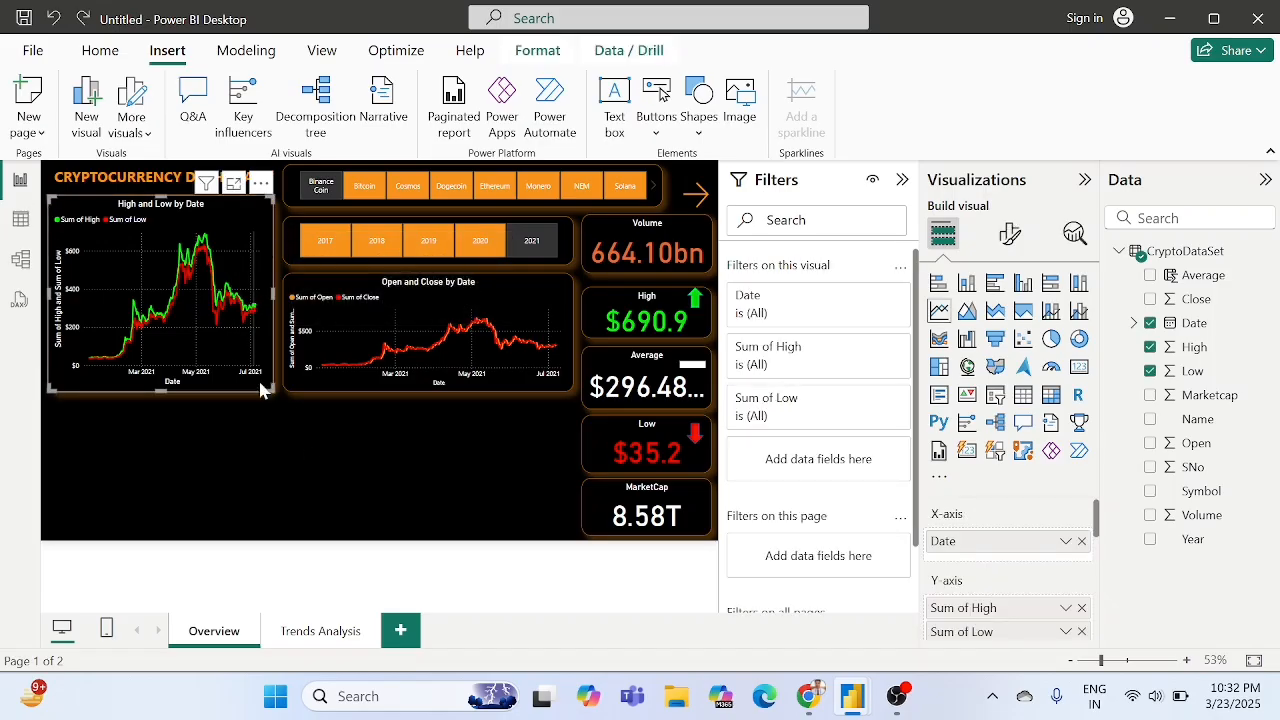
pyautogui.click(234, 457)
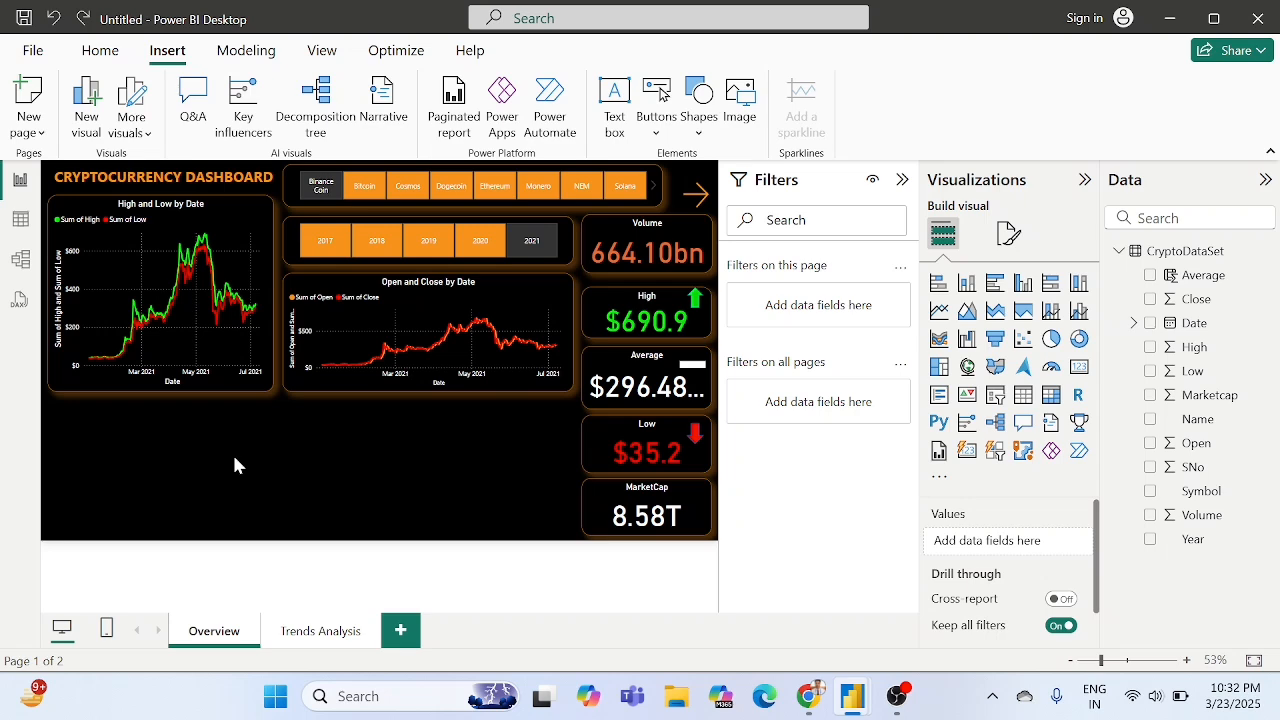
pyautogui.hotkey('ctrl', 'v')
pyautogui.moveTo(253, 214); pyautogui.dragTo(271, 404)
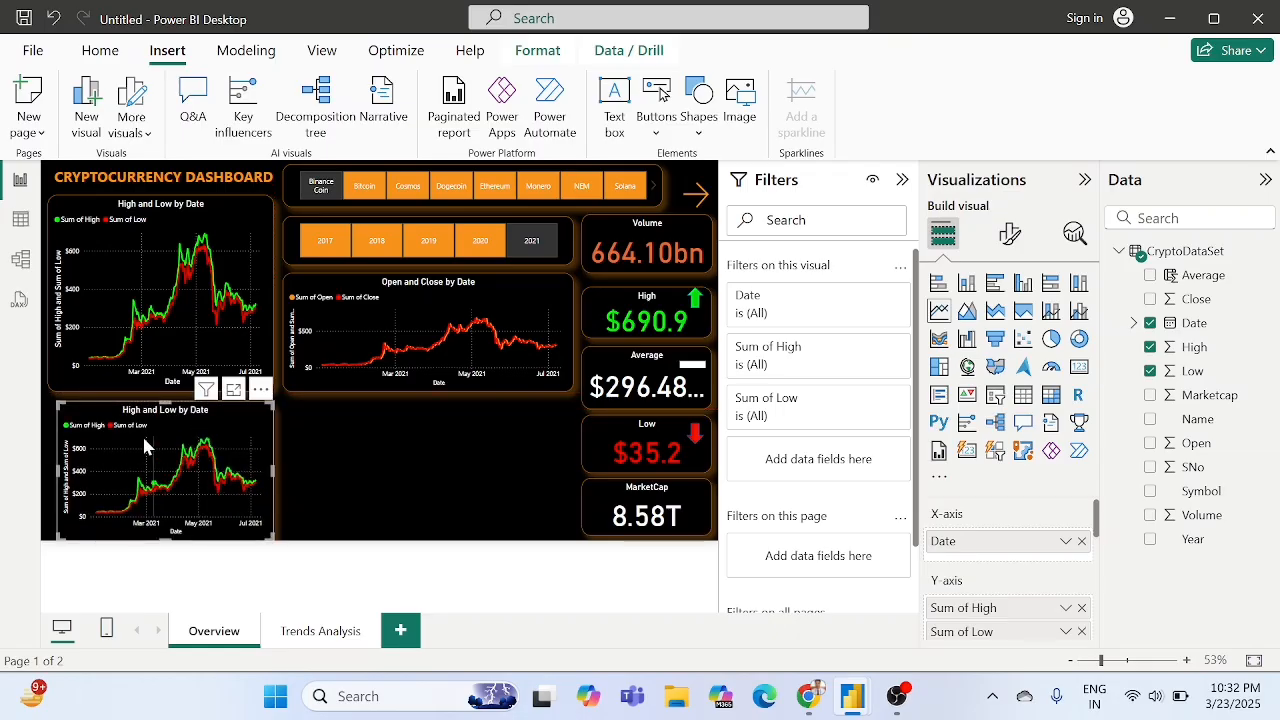
pyautogui.moveTo(107, 422); pyautogui.dragTo(96, 418)
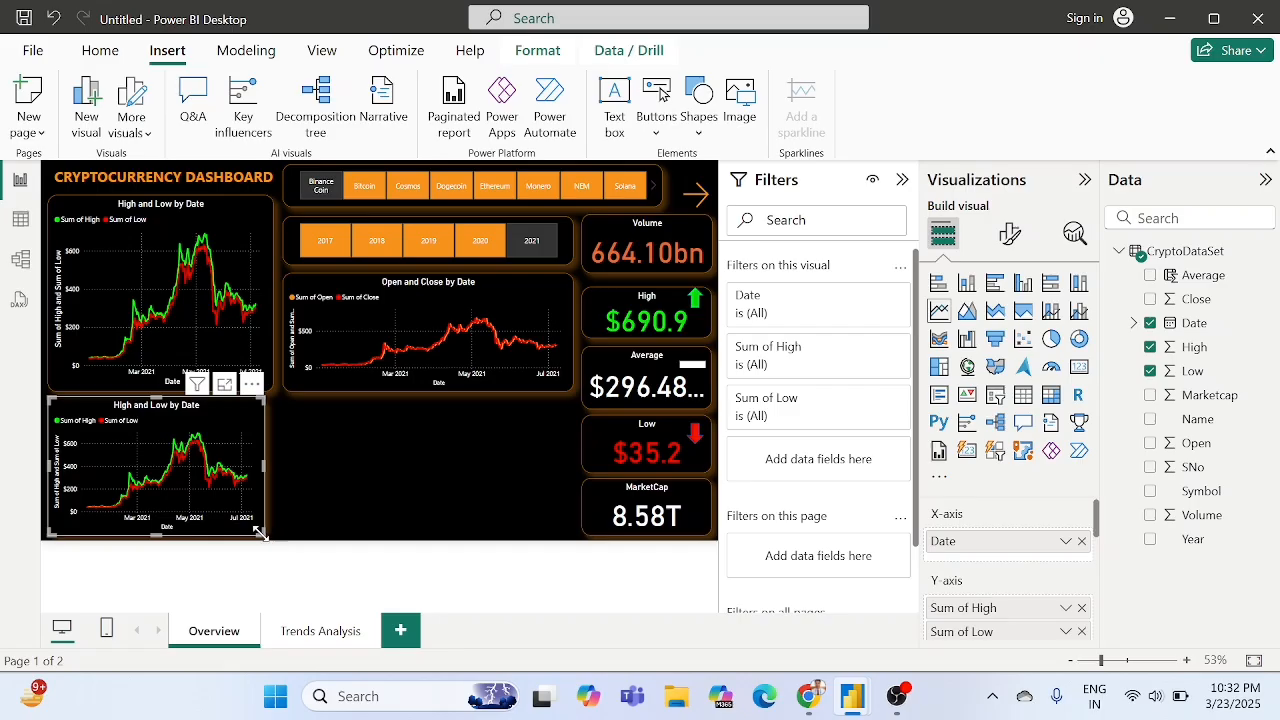
pyautogui.moveTo(259, 531); pyautogui.dragTo(566, 535)
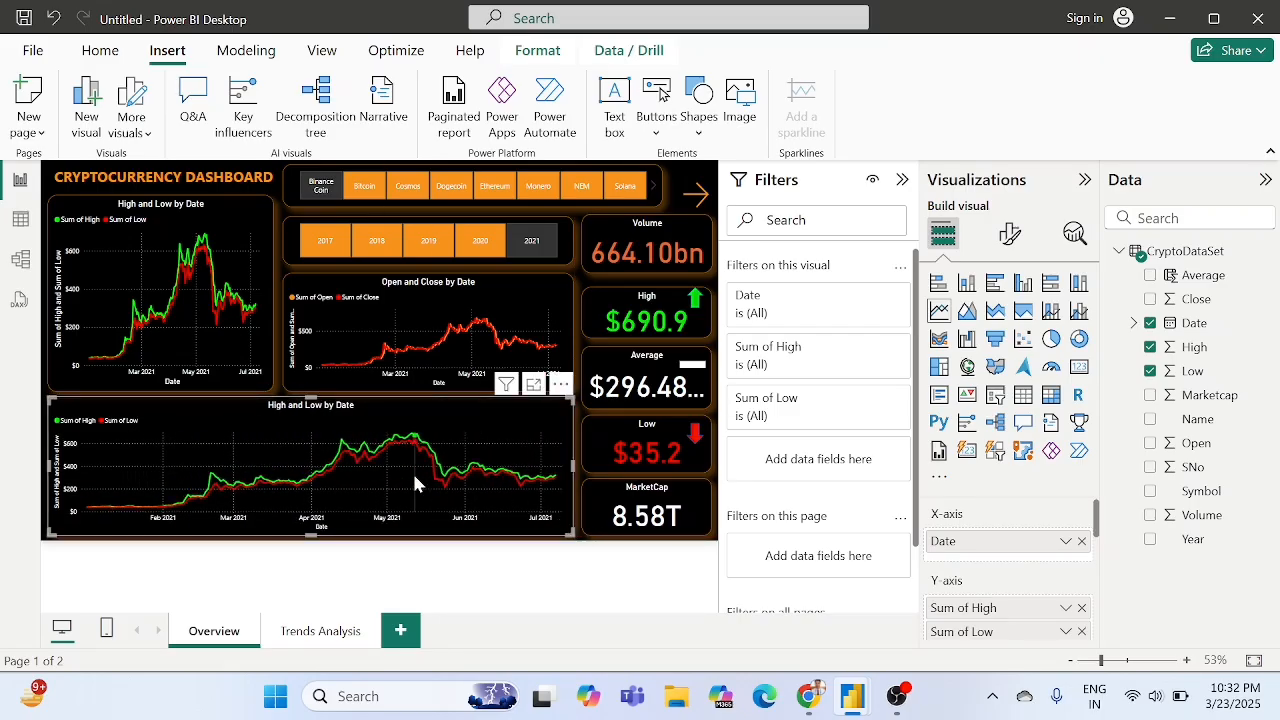
# Replace the wide copied chart's y-axis fields Sum of High and Sum of Low with Marketcap.
pyautogui.scroll(-1, 1005, 570)
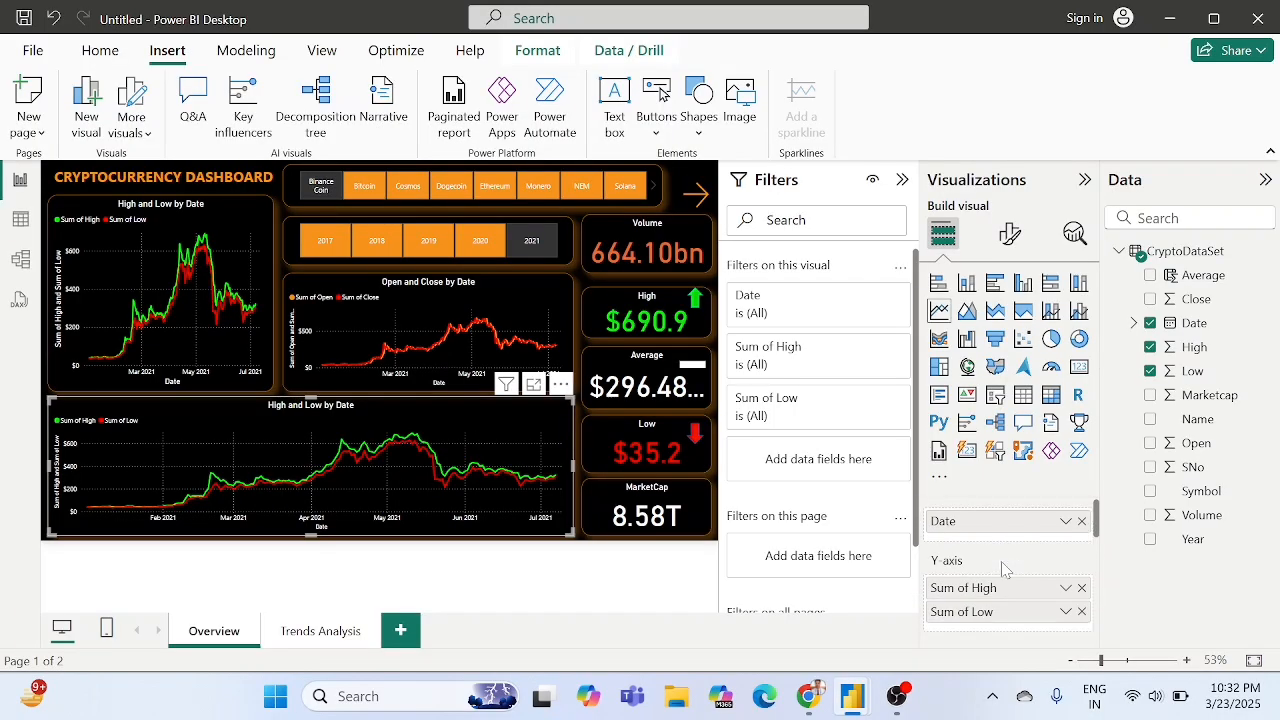
pyautogui.click(1081, 581)
pyautogui.click(1081, 581)
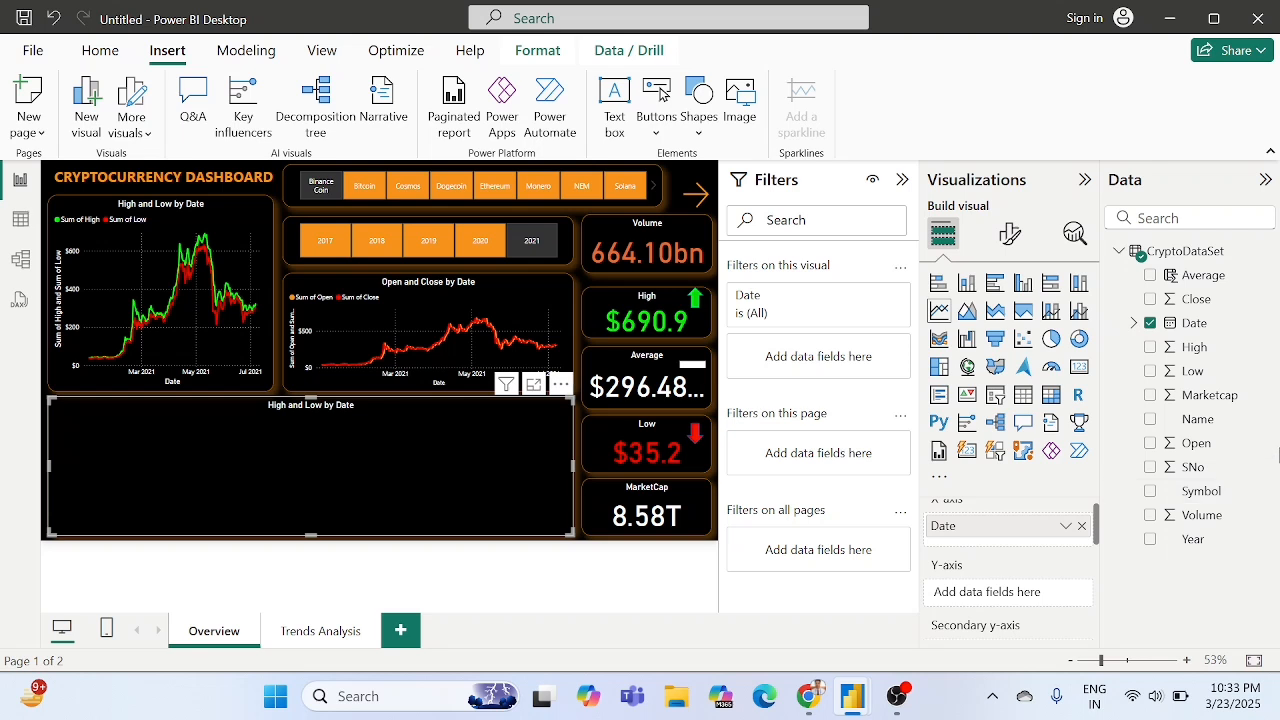
pyautogui.moveTo(1190, 400); pyautogui.dragTo(1008, 594)
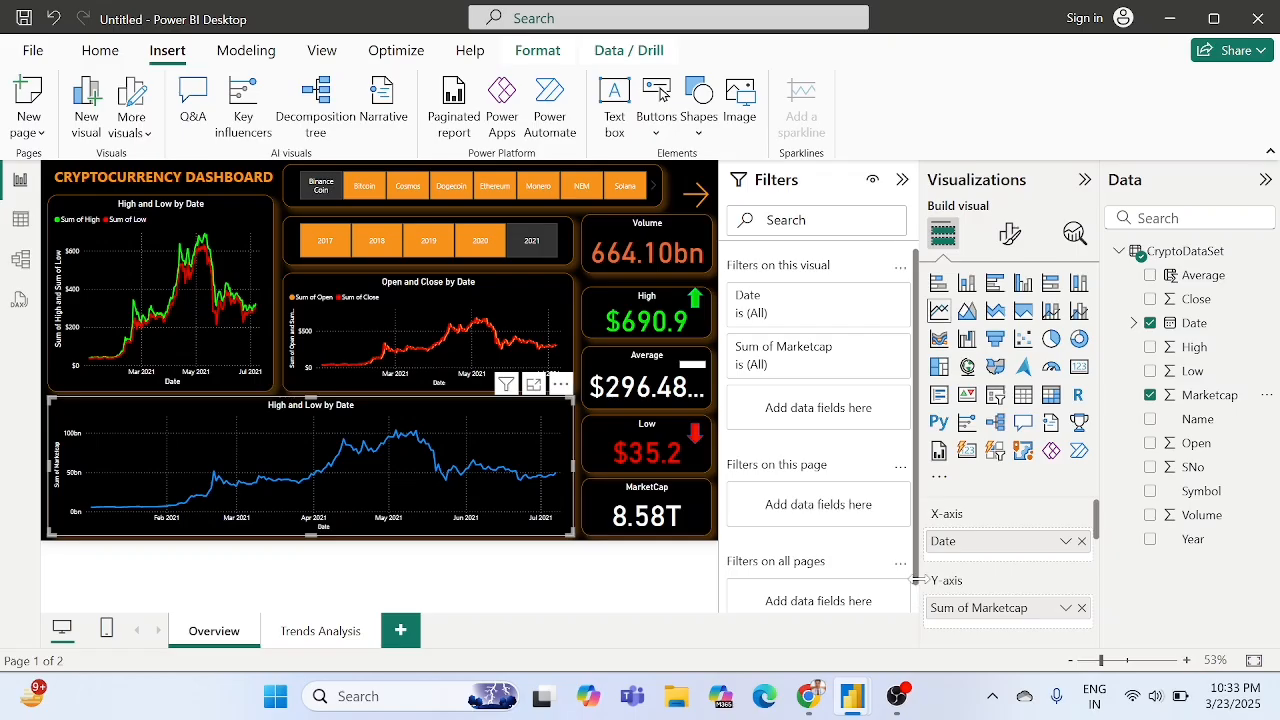
# Change the title of the wide Marketcap line chart to "MarketCap by Date".
pyautogui.click(1012, 245)
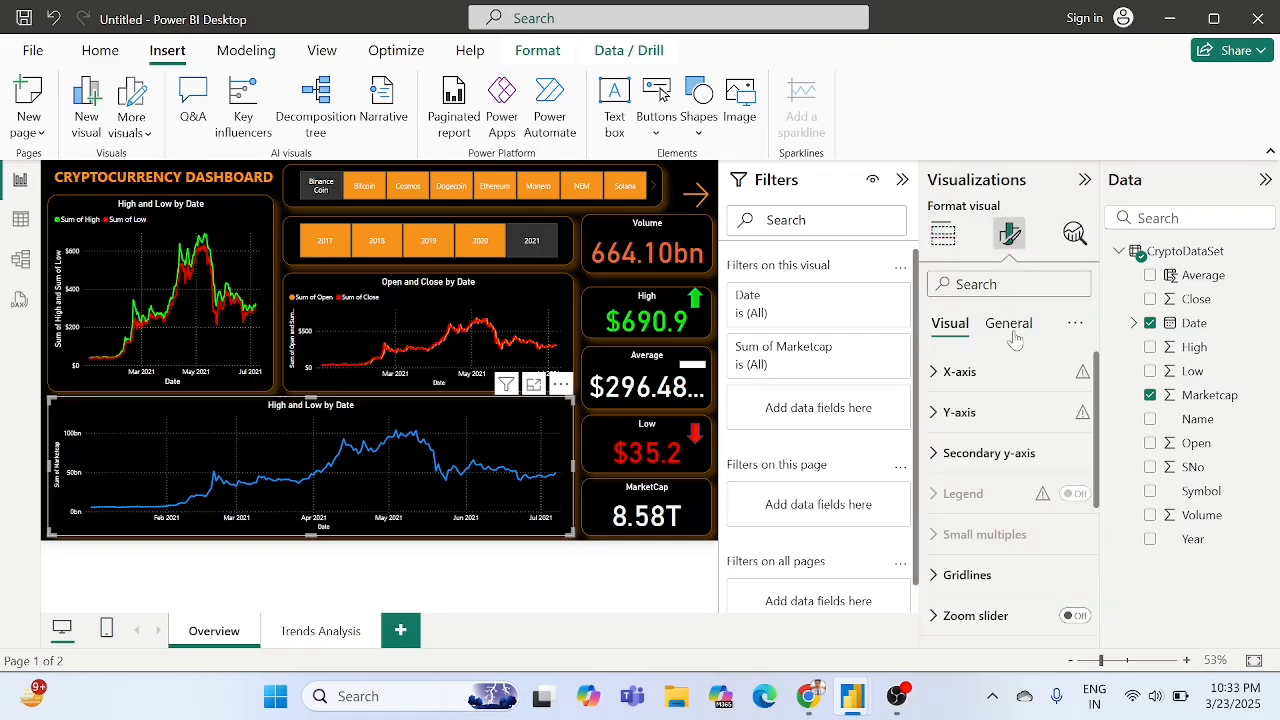
pyautogui.click(1003, 328)
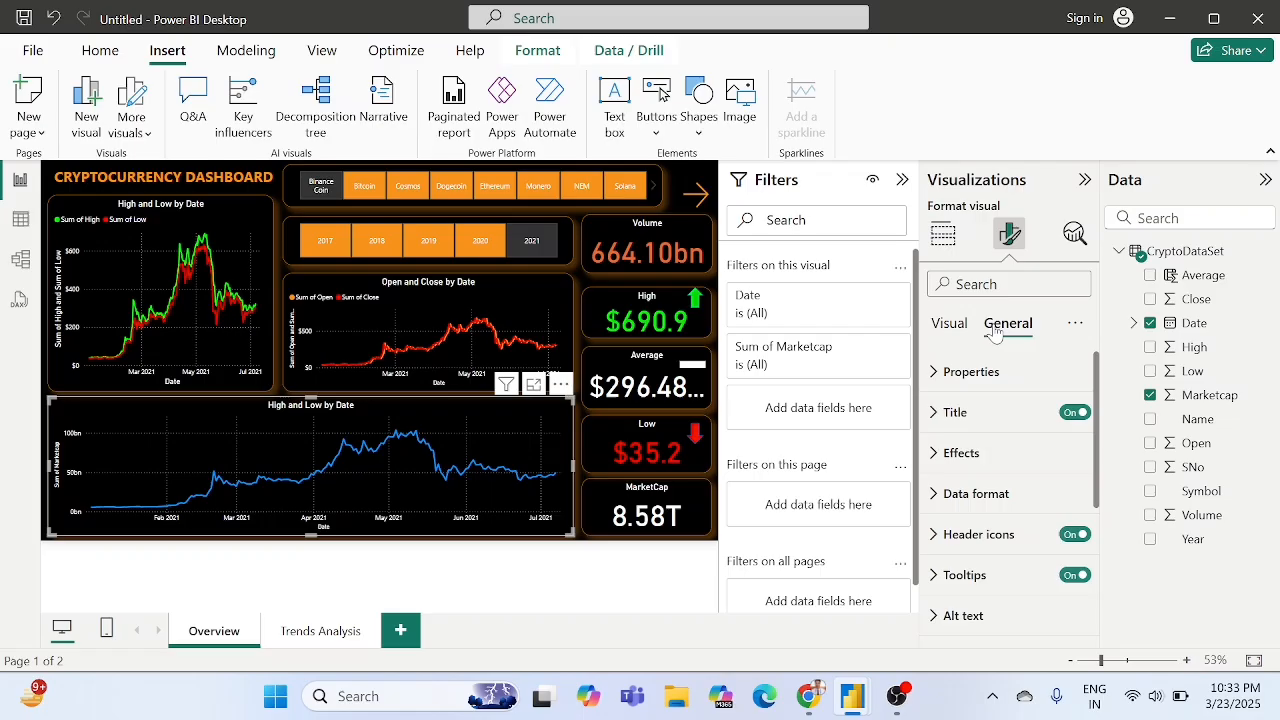
pyautogui.click(976, 450)
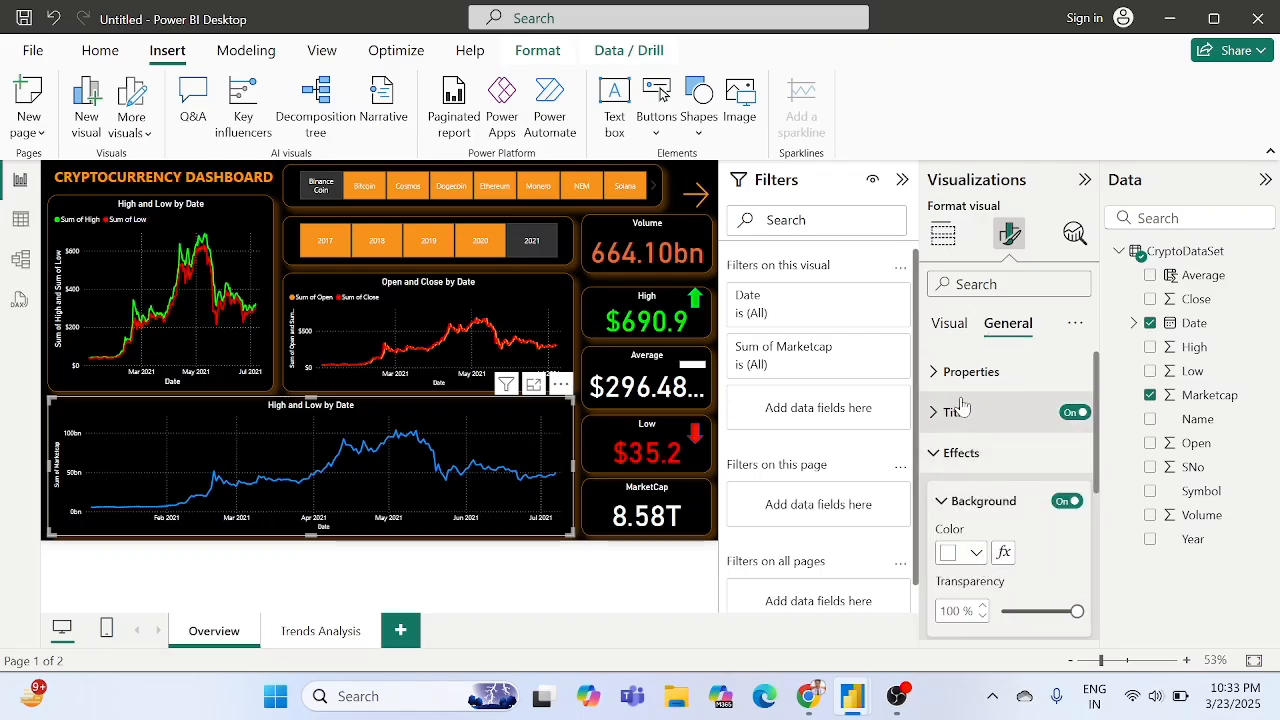
pyautogui.click(955, 411)
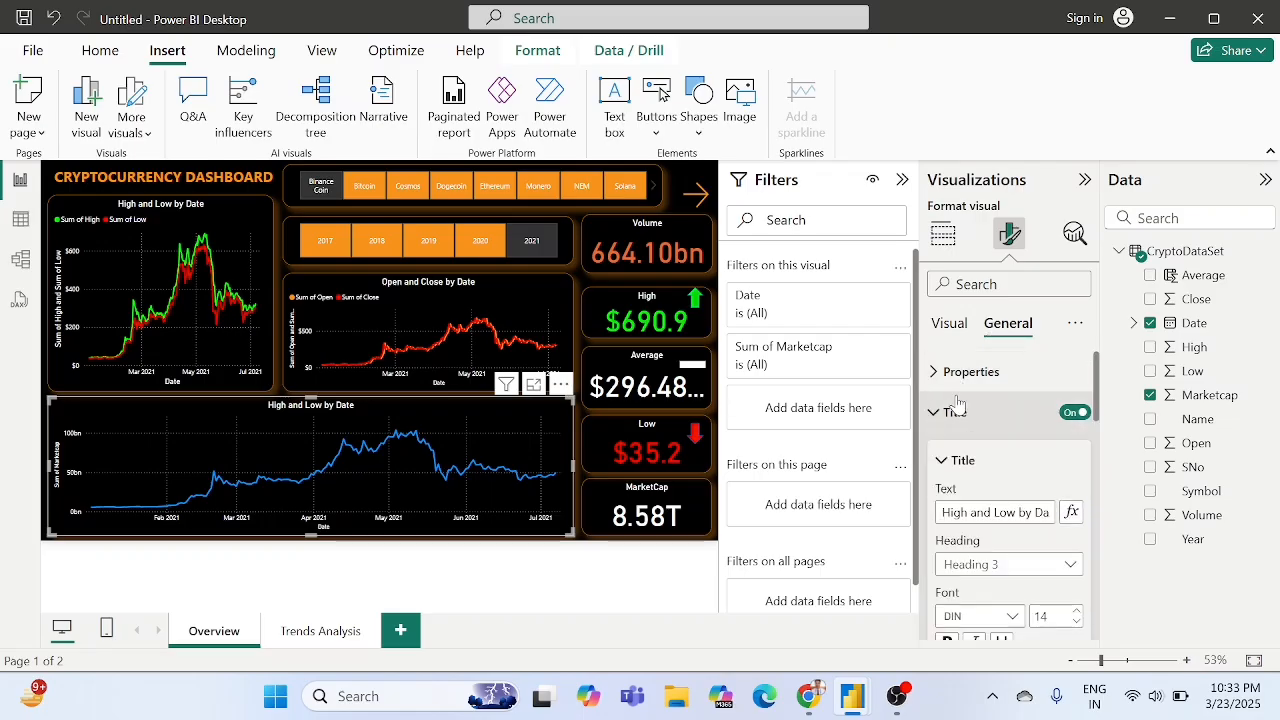
pyautogui.click(989, 450)
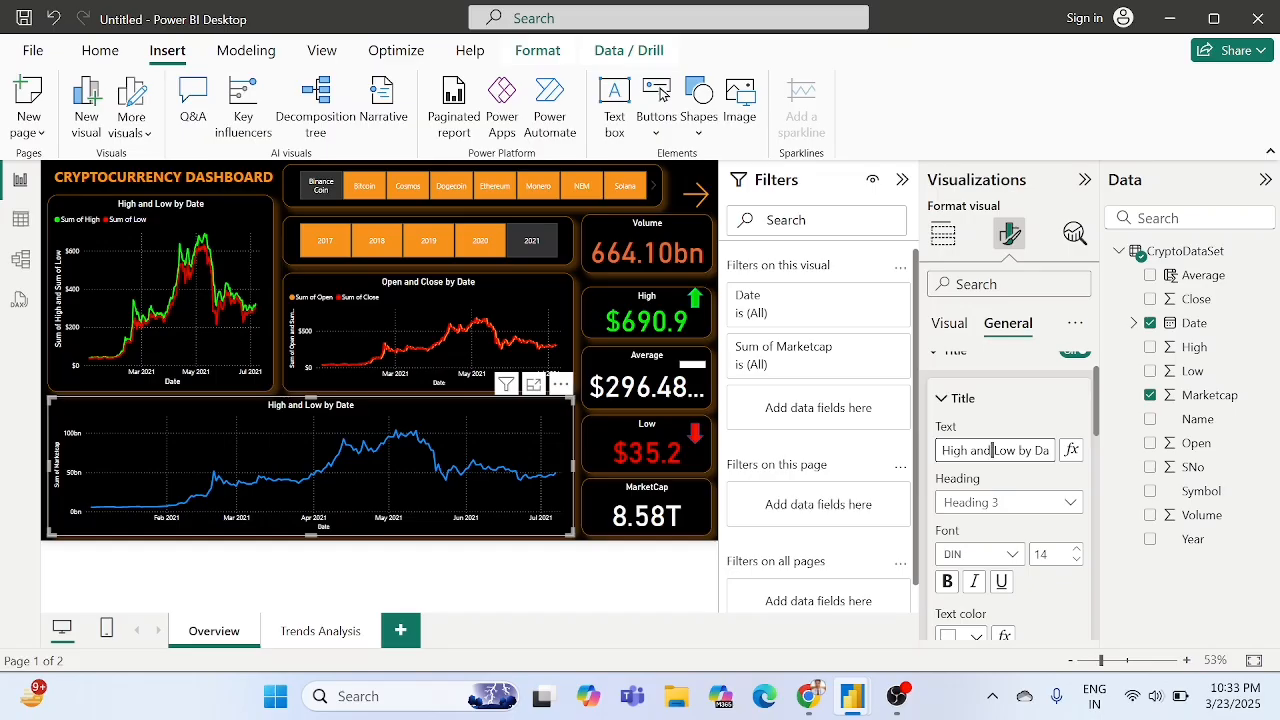
pyautogui.moveTo(1017, 450); pyautogui.dragTo(895, 456)
pyautogui.write('MarketCap by Date')
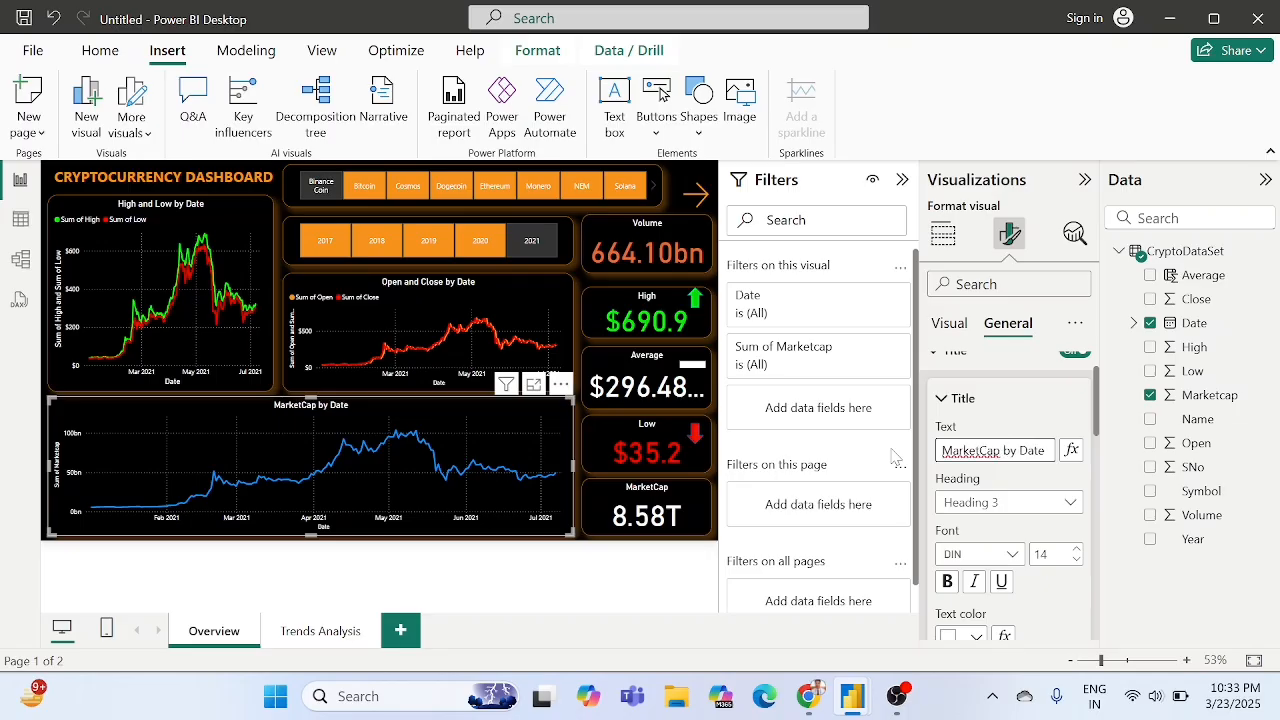
# Set the callout value of the Average KPI card to 1 decimal place.
pyautogui.click(946, 325)
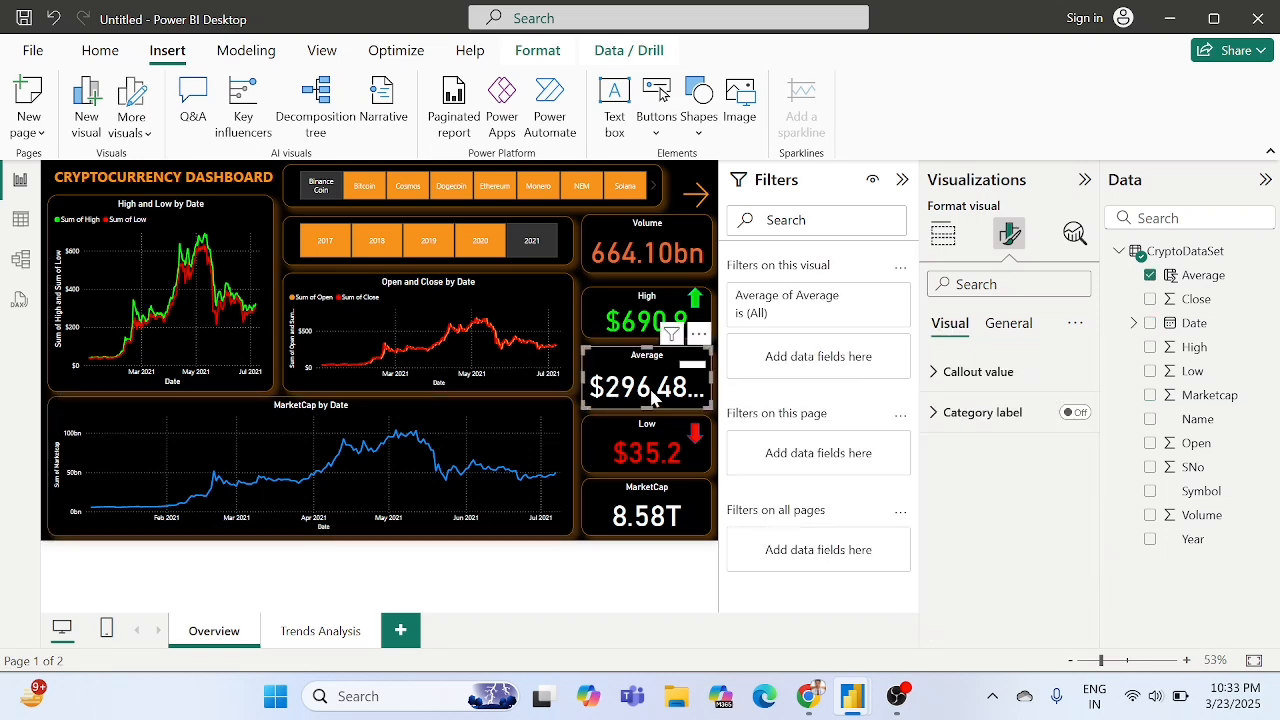
pyautogui.click(973, 373)
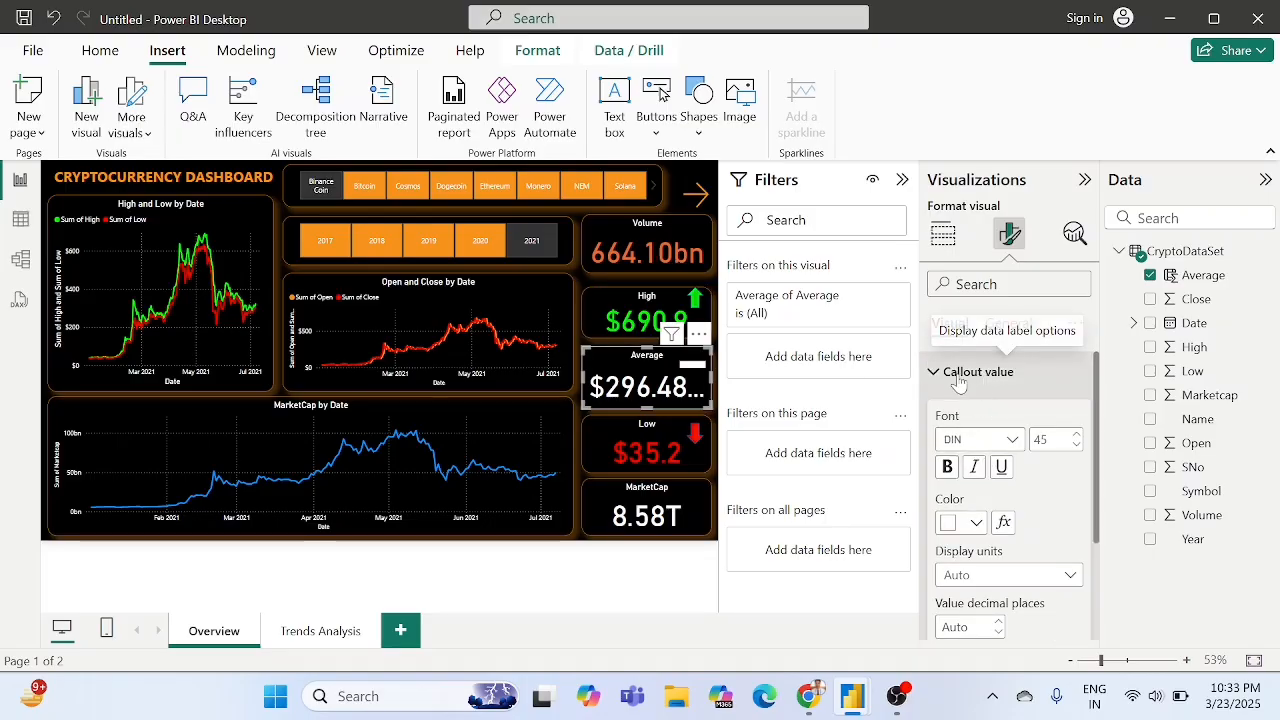
pyautogui.scroll(-2, 980, 430)
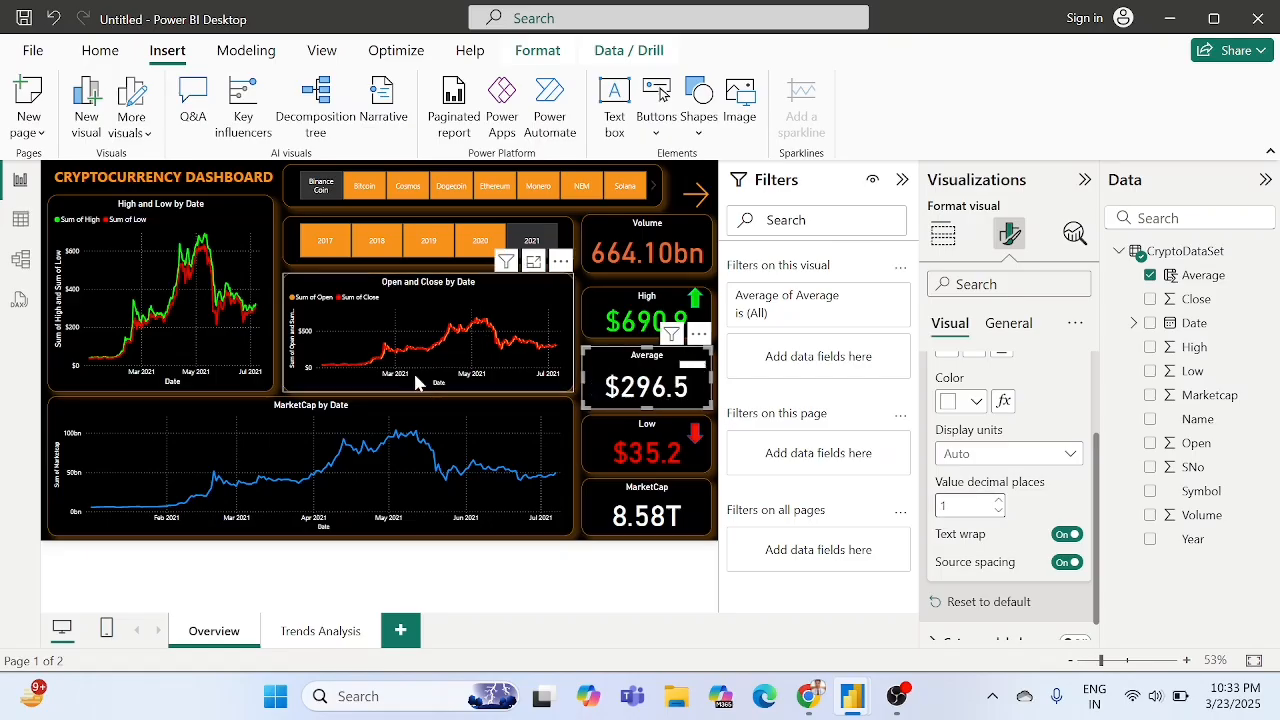
# Recolor the line in the MarketCap by Date chart with the recently used orange.
pyautogui.click(448, 427)
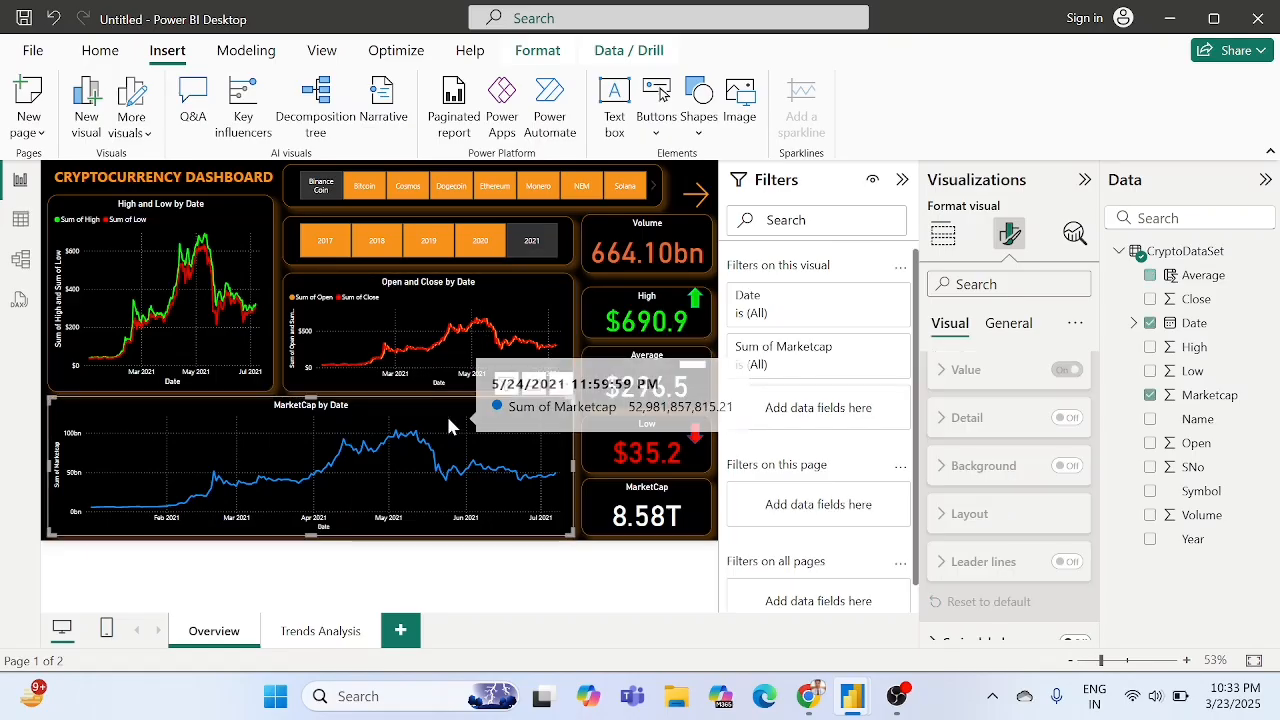
pyautogui.moveTo(393, 447)
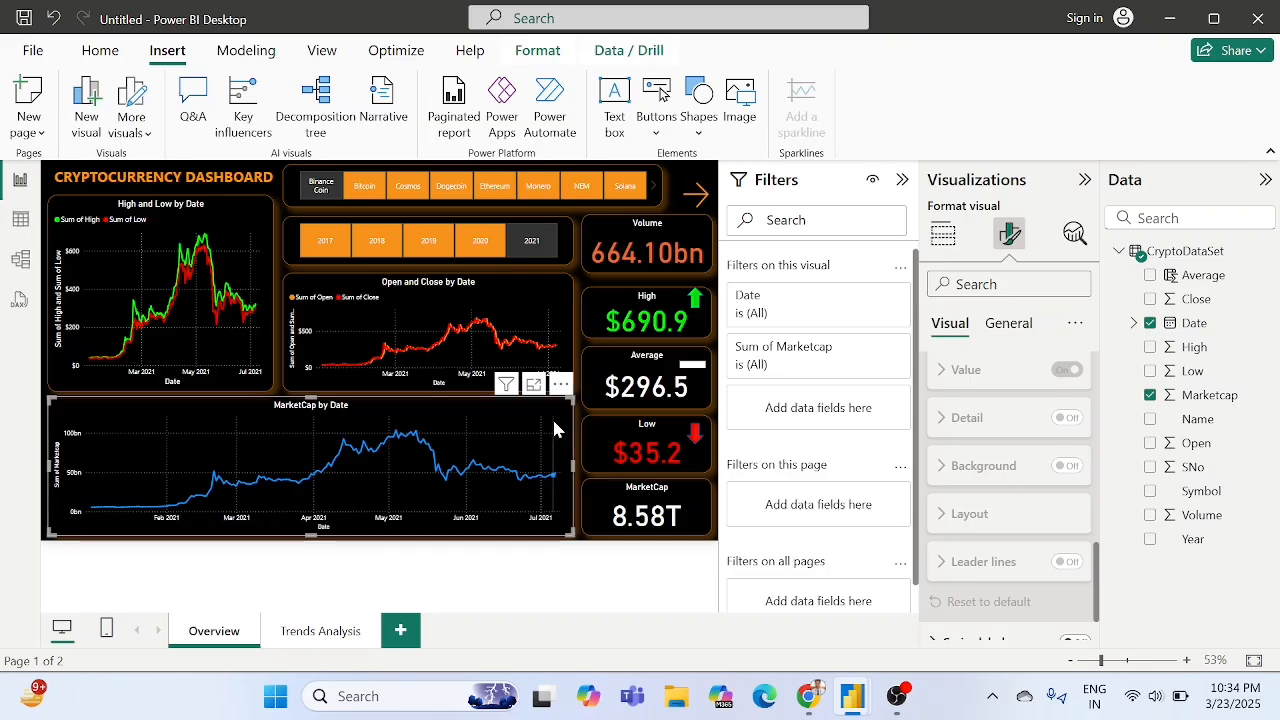
pyautogui.scroll(10, 968, 370)
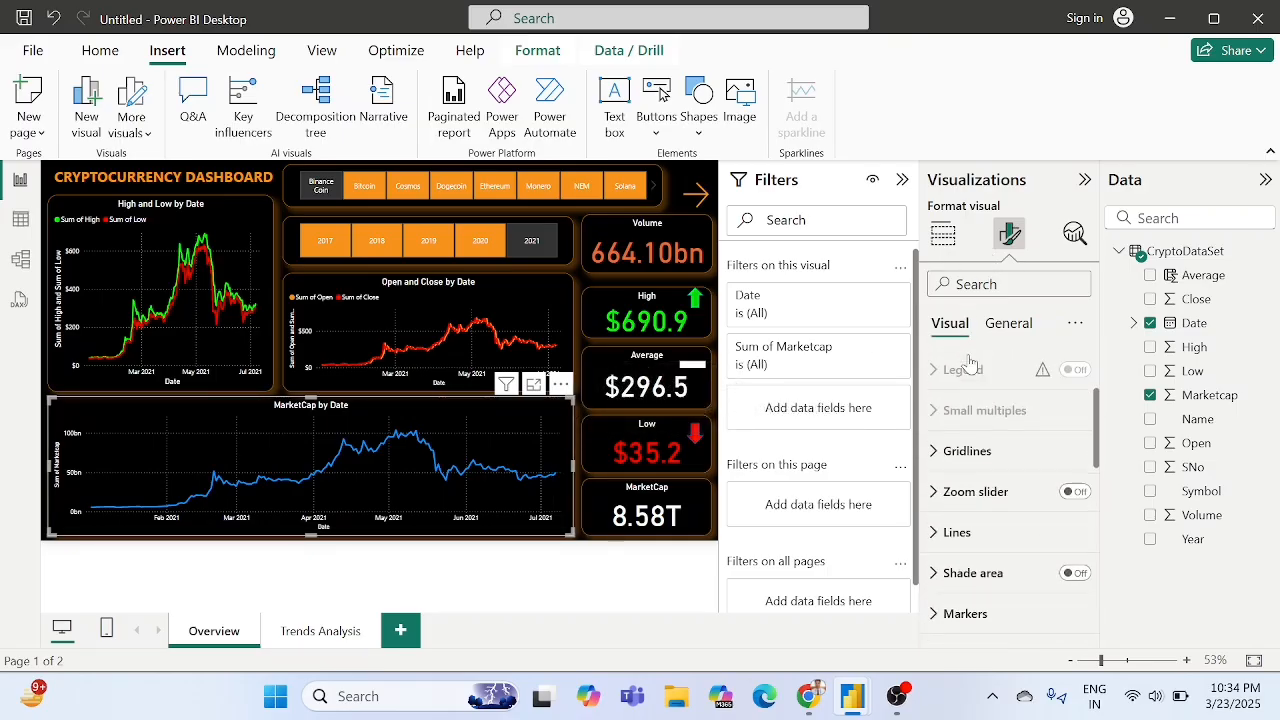
pyautogui.click(945, 238)
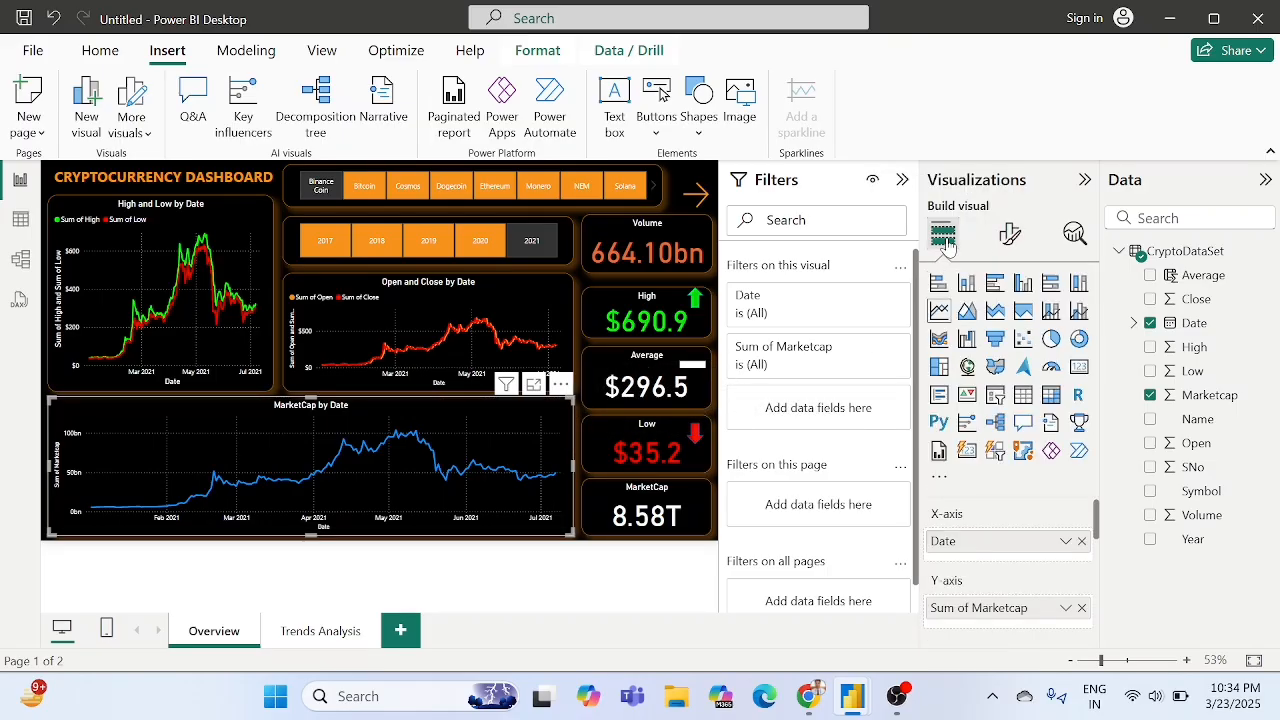
pyautogui.click(1010, 235)
pyautogui.scroll(-3, 971, 470)
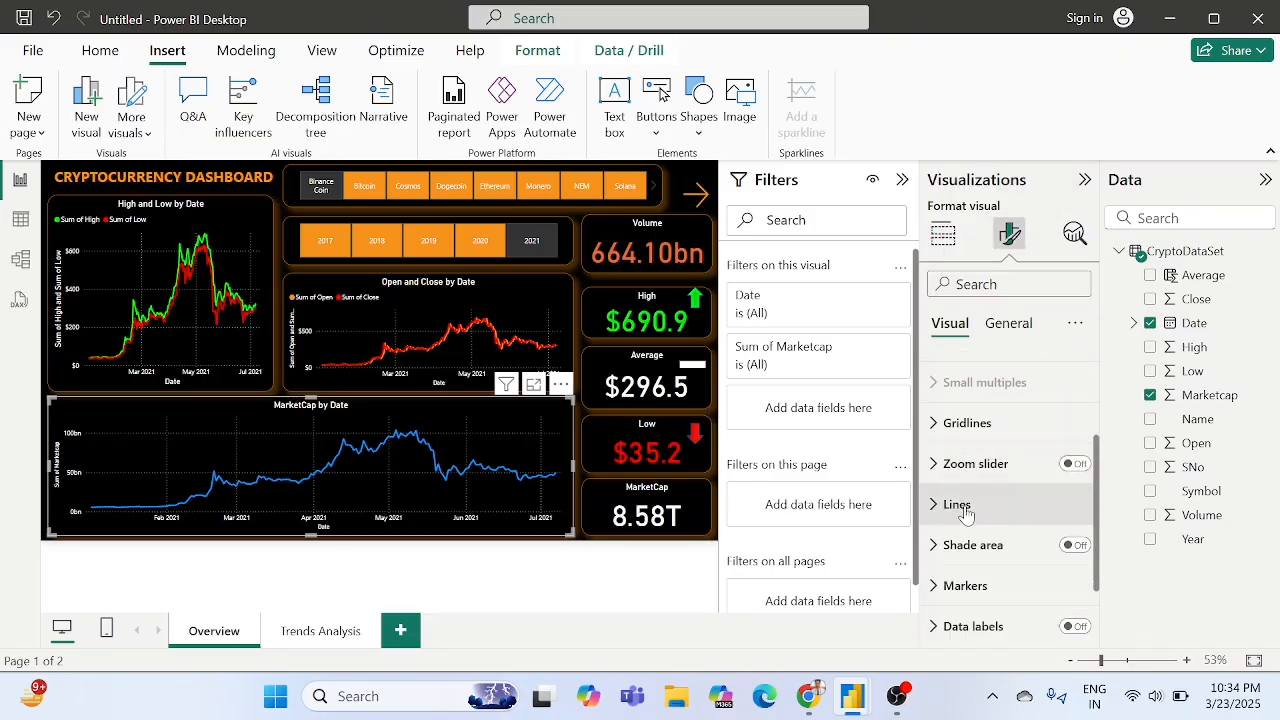
pyautogui.click(950, 505)
pyautogui.scroll(-2, 965, 508)
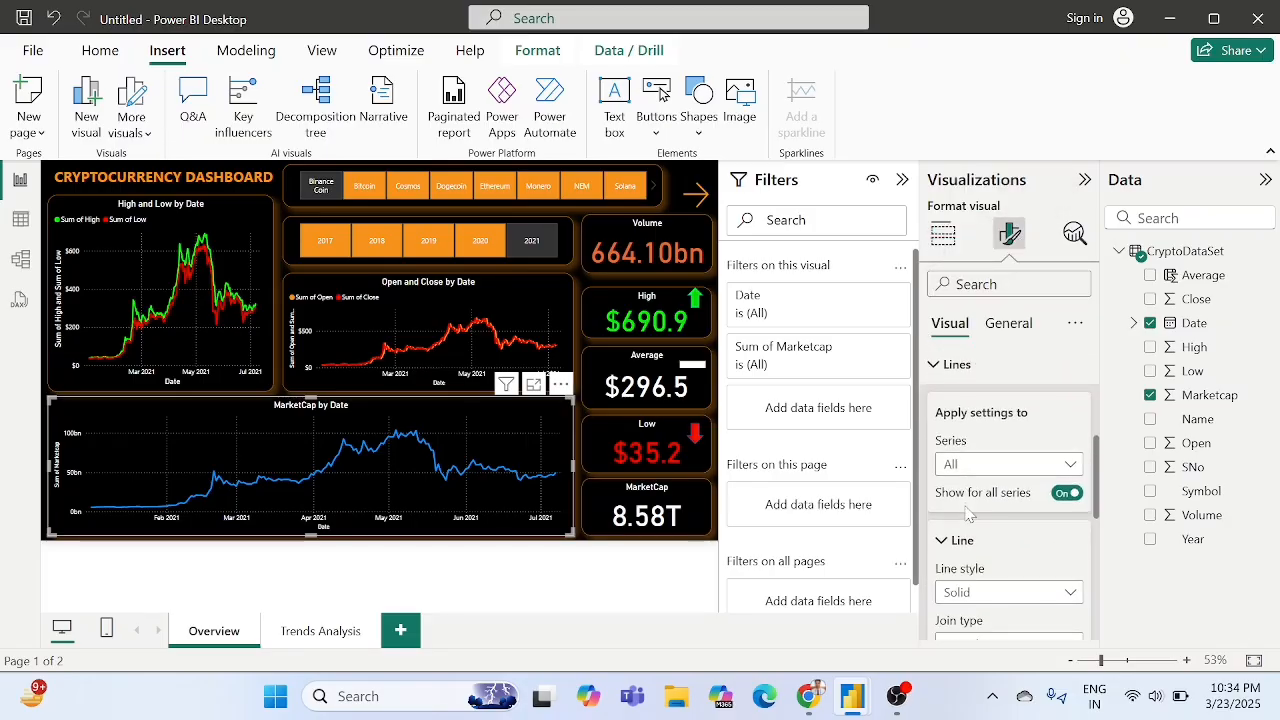
pyautogui.scroll(-2, 975, 510)
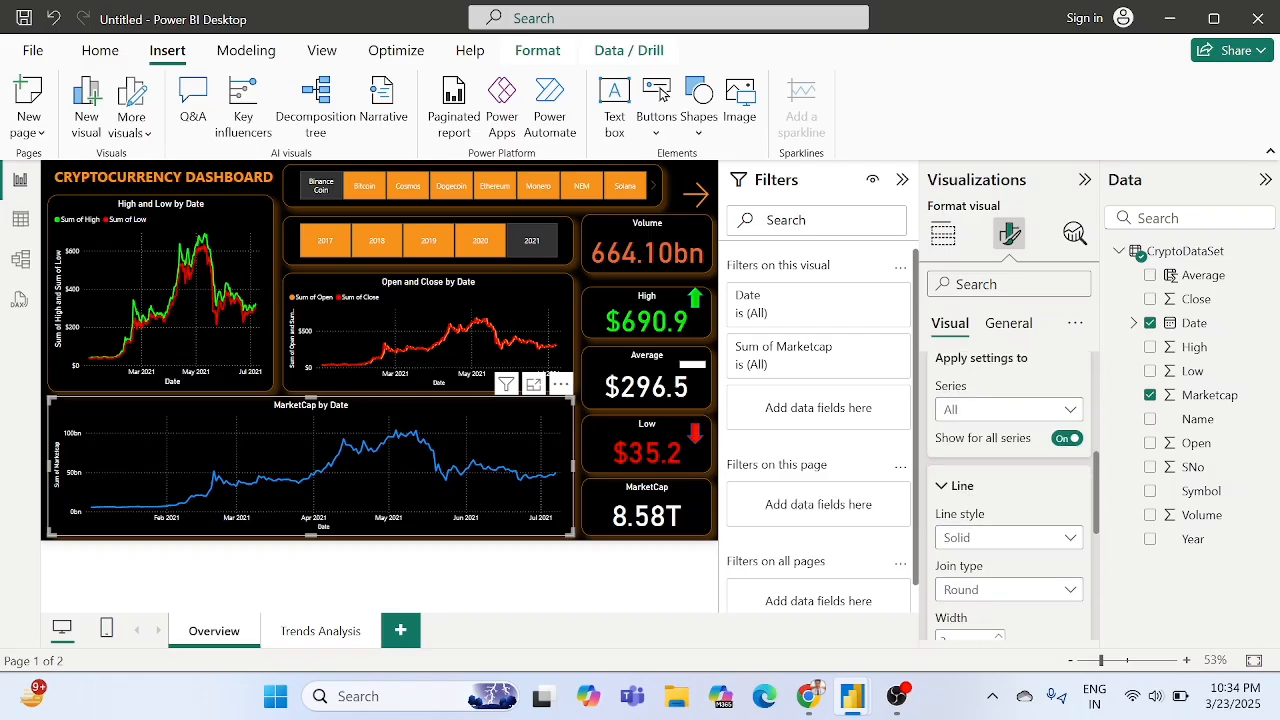
pyautogui.scroll(-4, 983, 505)
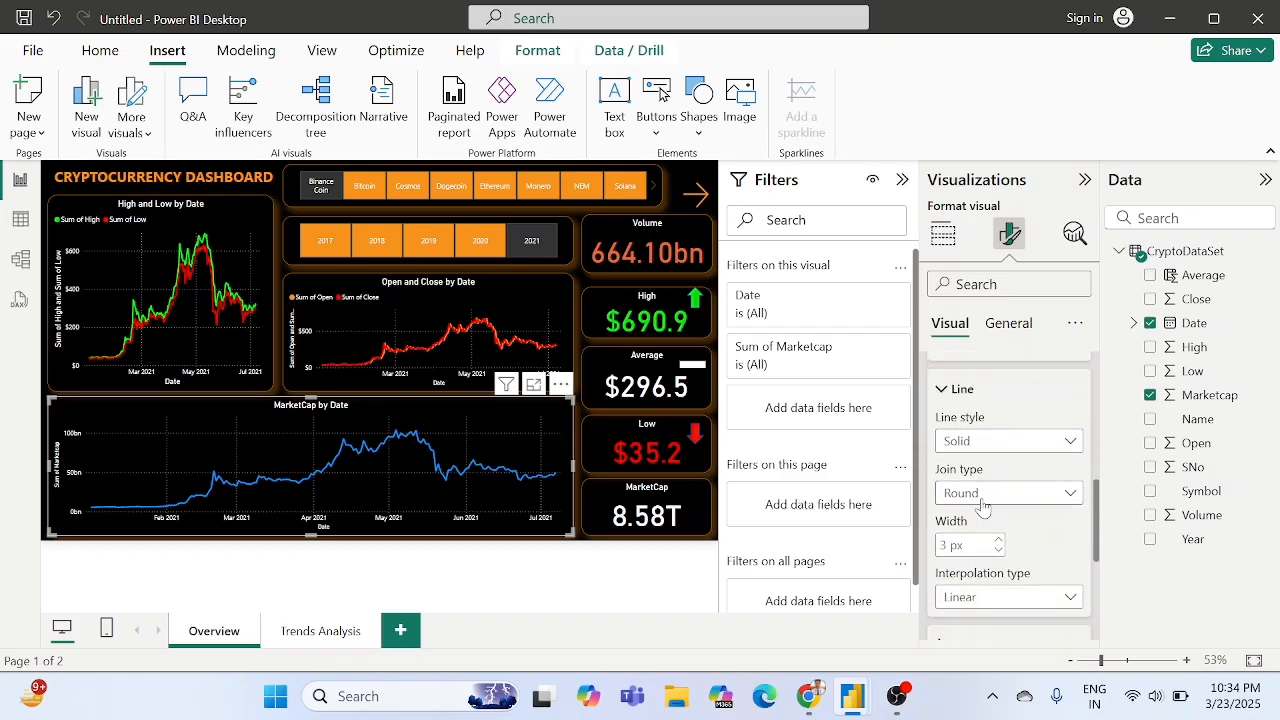
pyautogui.click(961, 540)
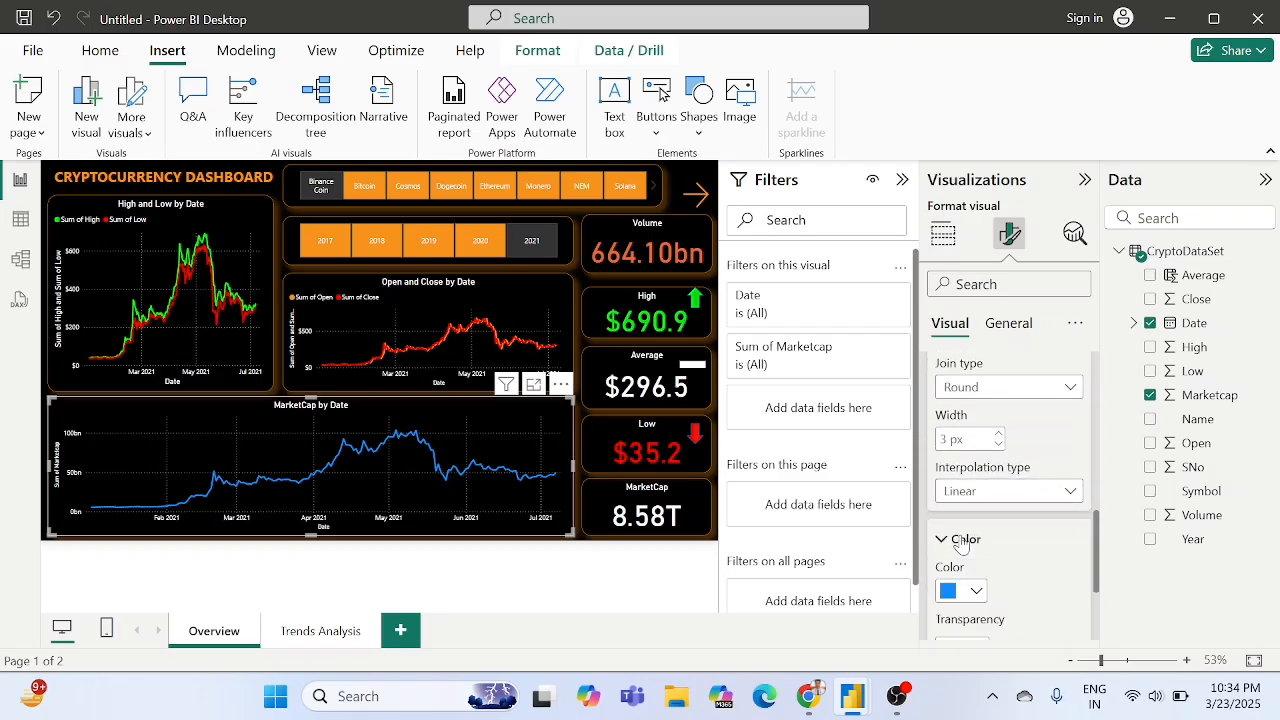
pyautogui.scroll(-2, 959, 530)
pyautogui.click(956, 509)
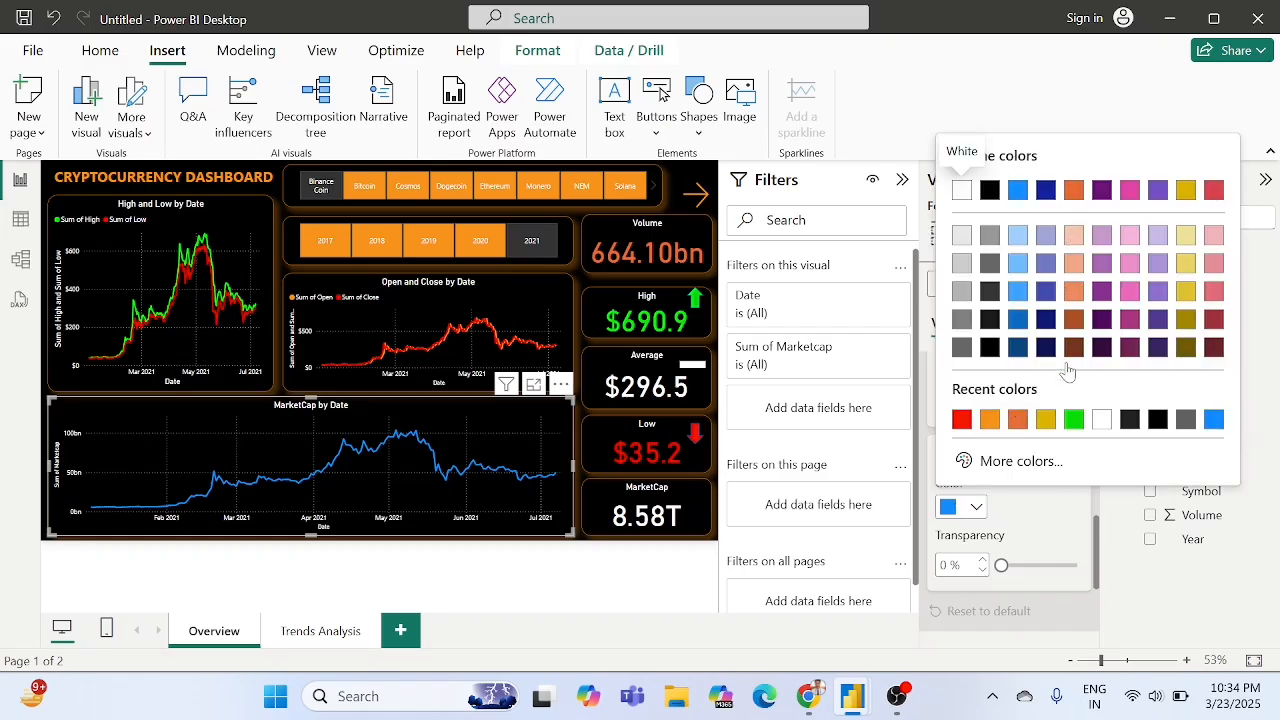
pyautogui.click(989, 421)
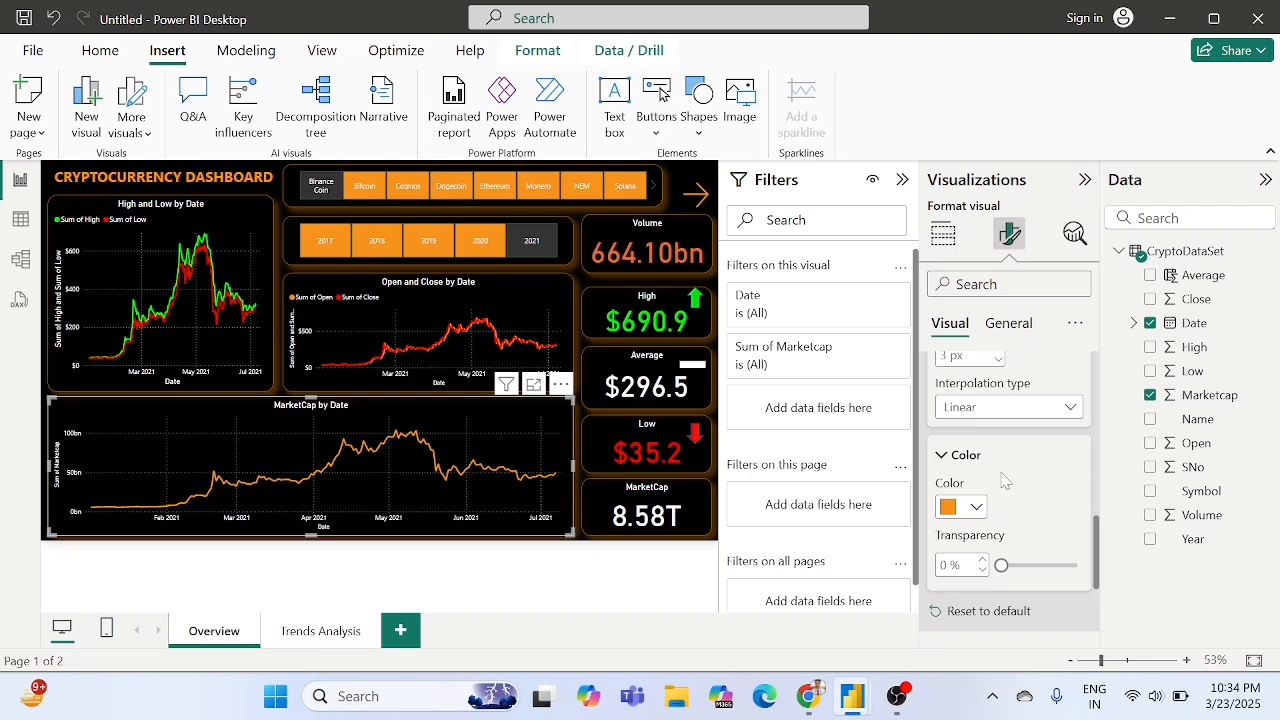
pyautogui.click(577, 416)
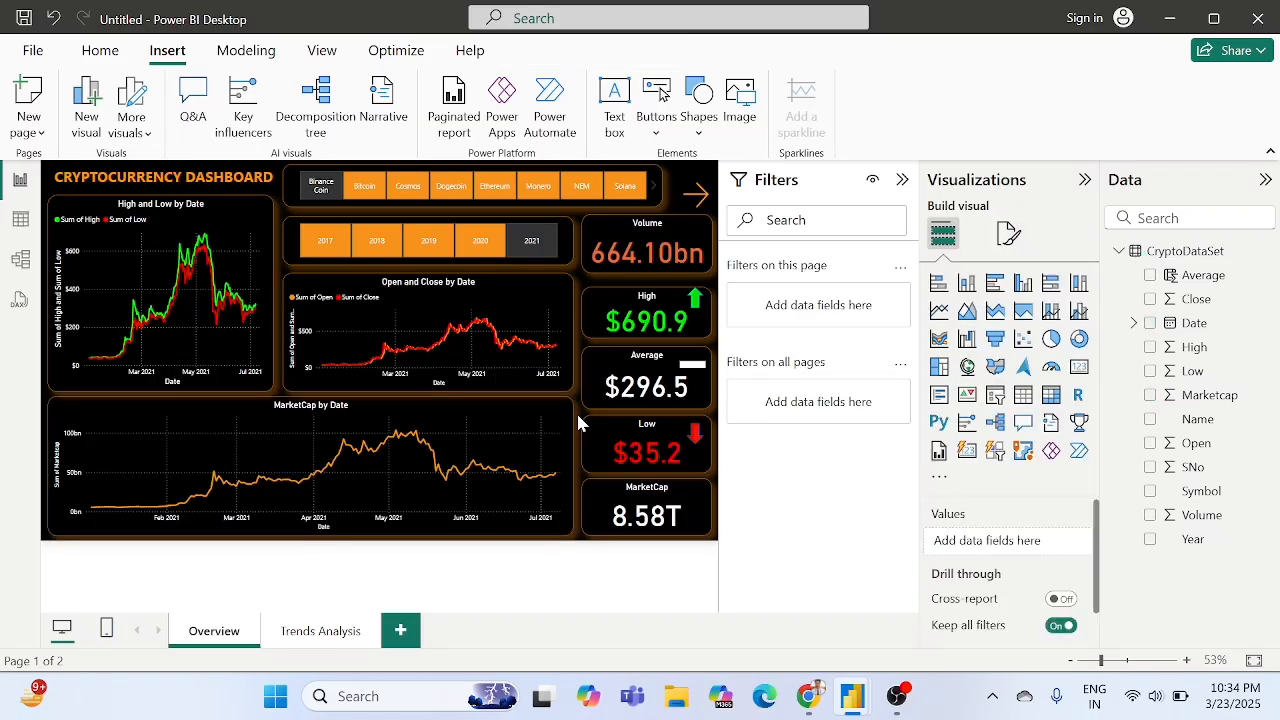
# Turn on the forecast for the MarketCap by Date chart and expand its settings.
pyautogui.click(526, 421)
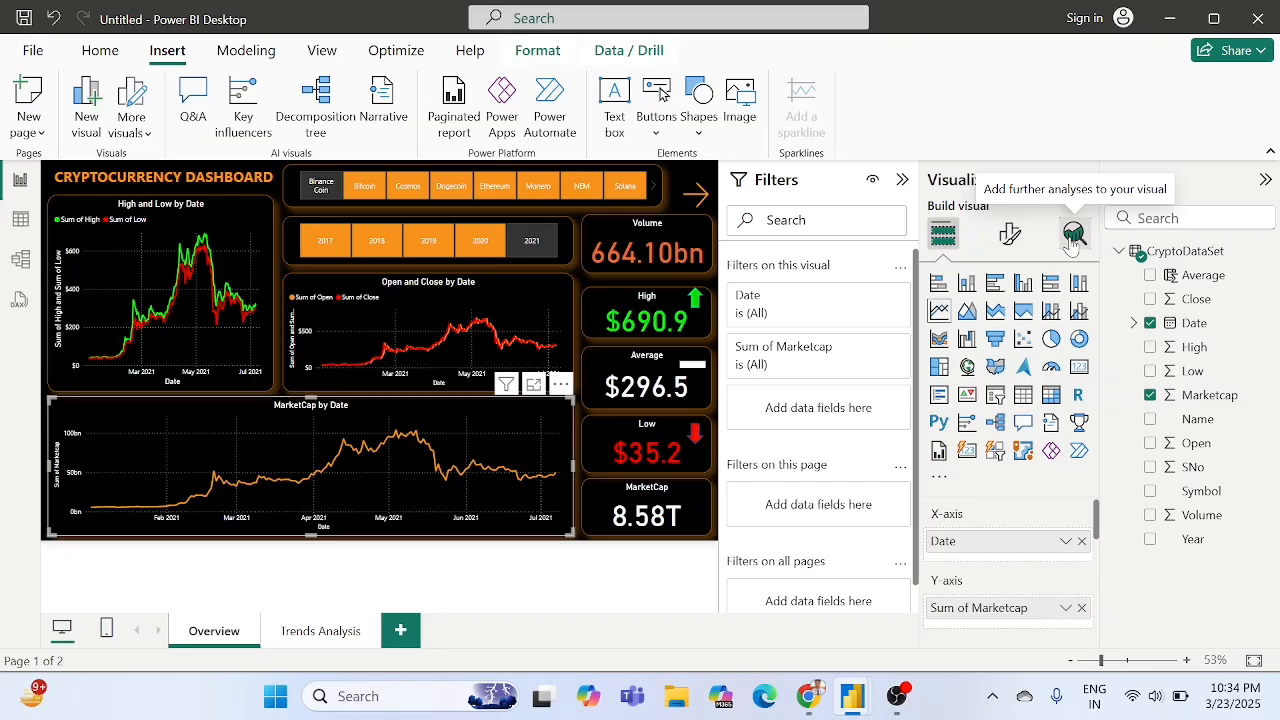
pyautogui.click(1073, 240)
pyautogui.scroll(-3, 1040, 420)
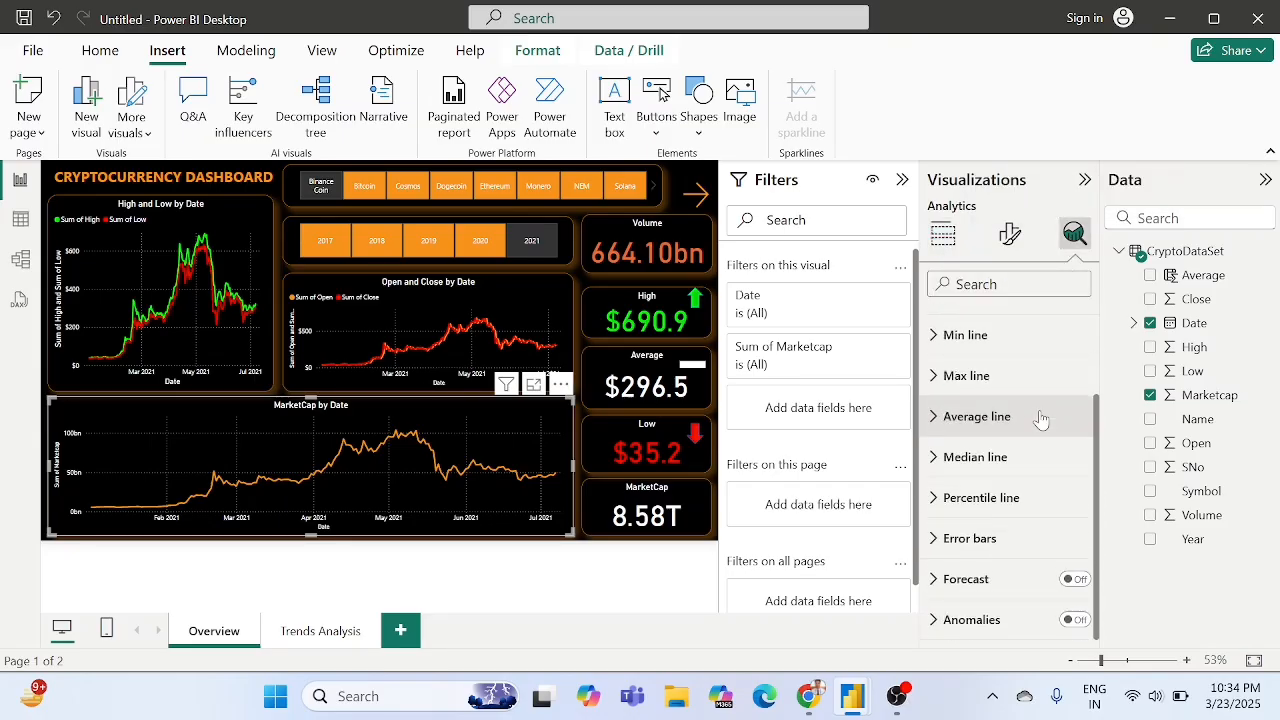
pyautogui.click(1074, 580)
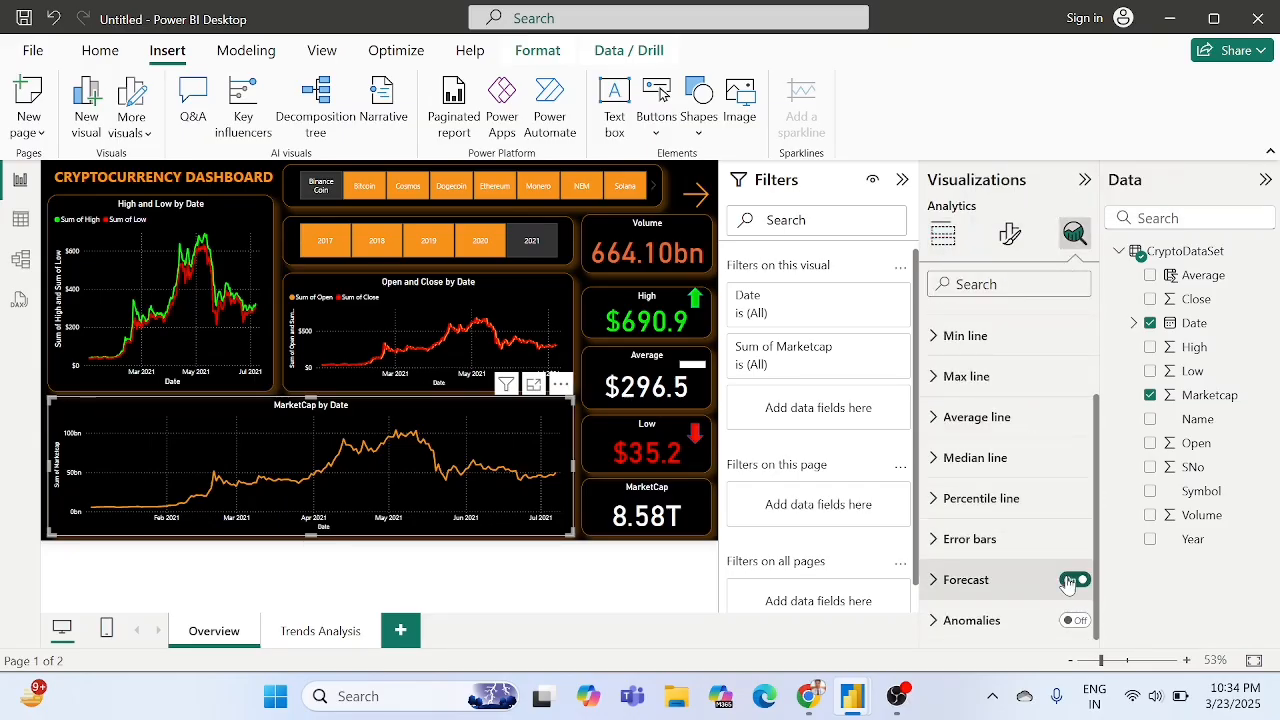
pyautogui.click(965, 580)
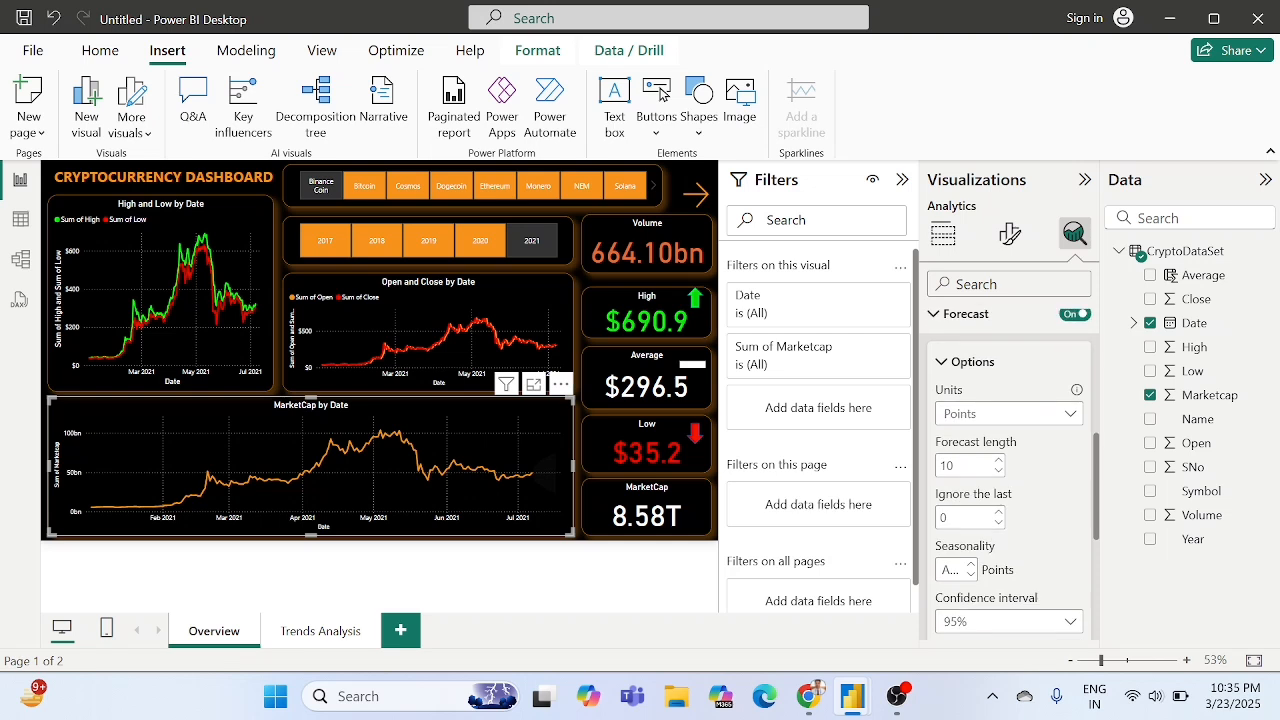
# Set the MarketCap forecast units to Months and the forecast length to 12.
pyautogui.click(985, 425)
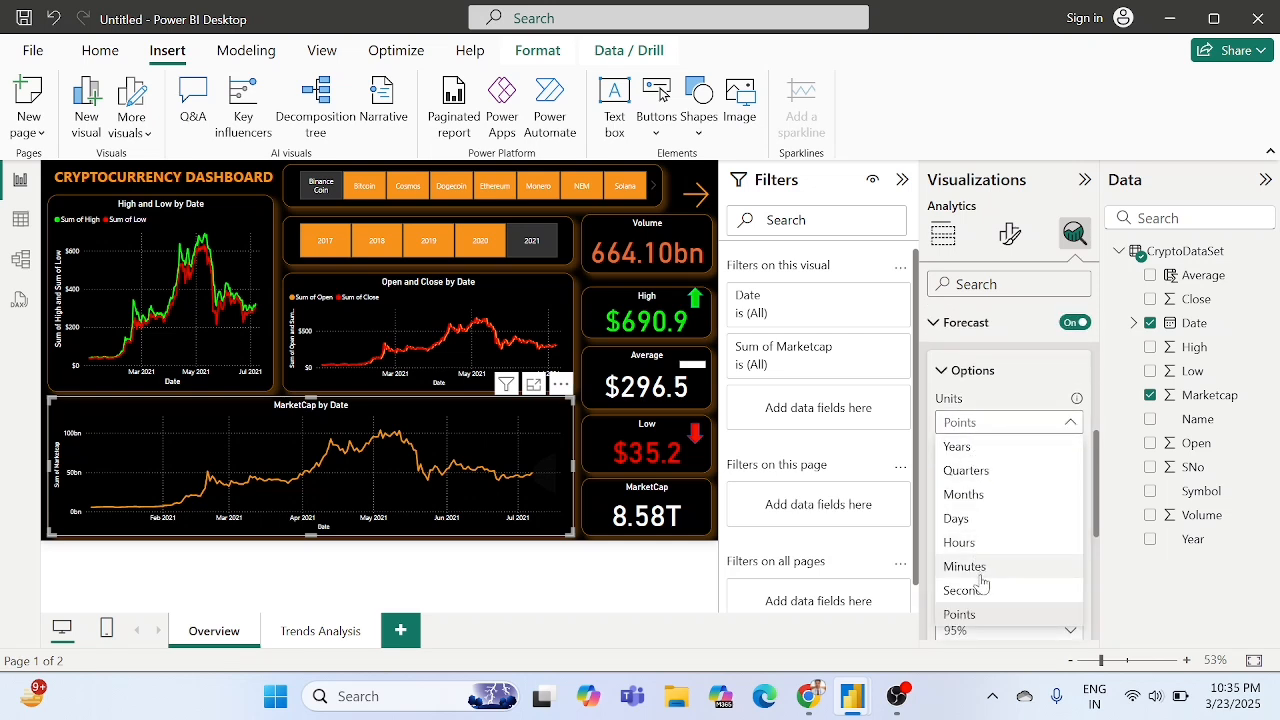
pyautogui.click(978, 447)
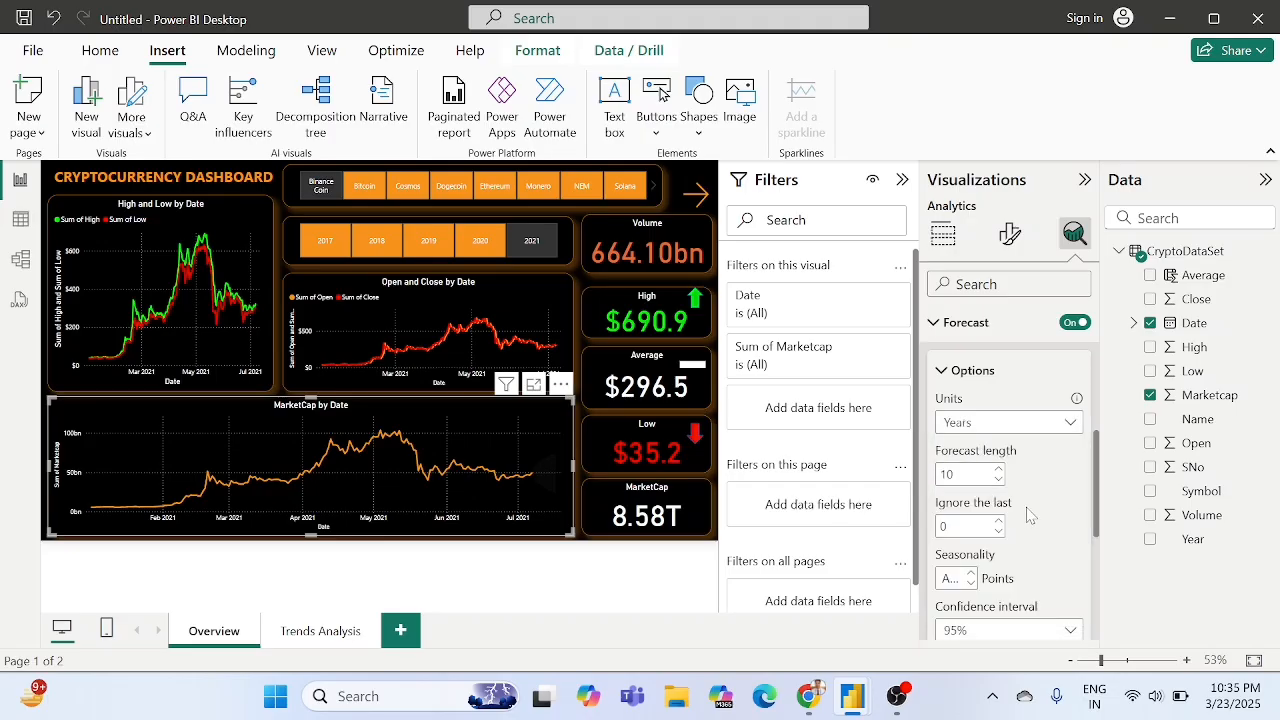
pyautogui.click(988, 423)
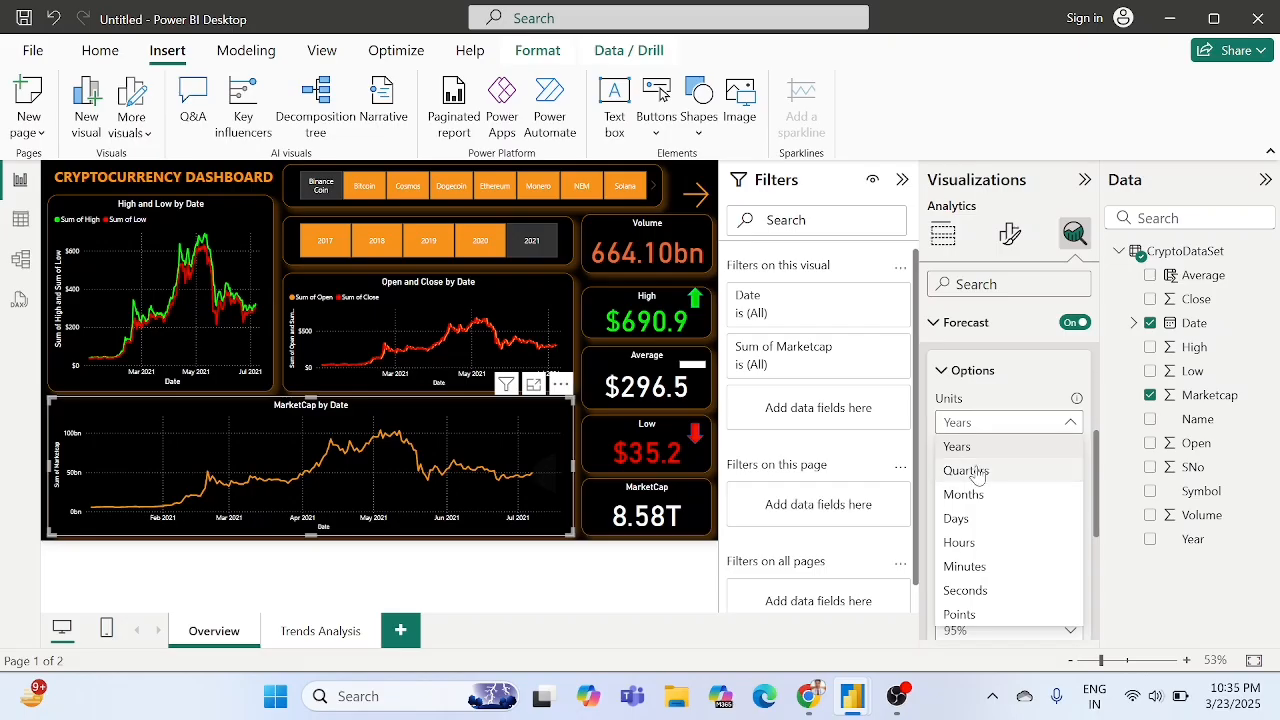
pyautogui.click(978, 497)
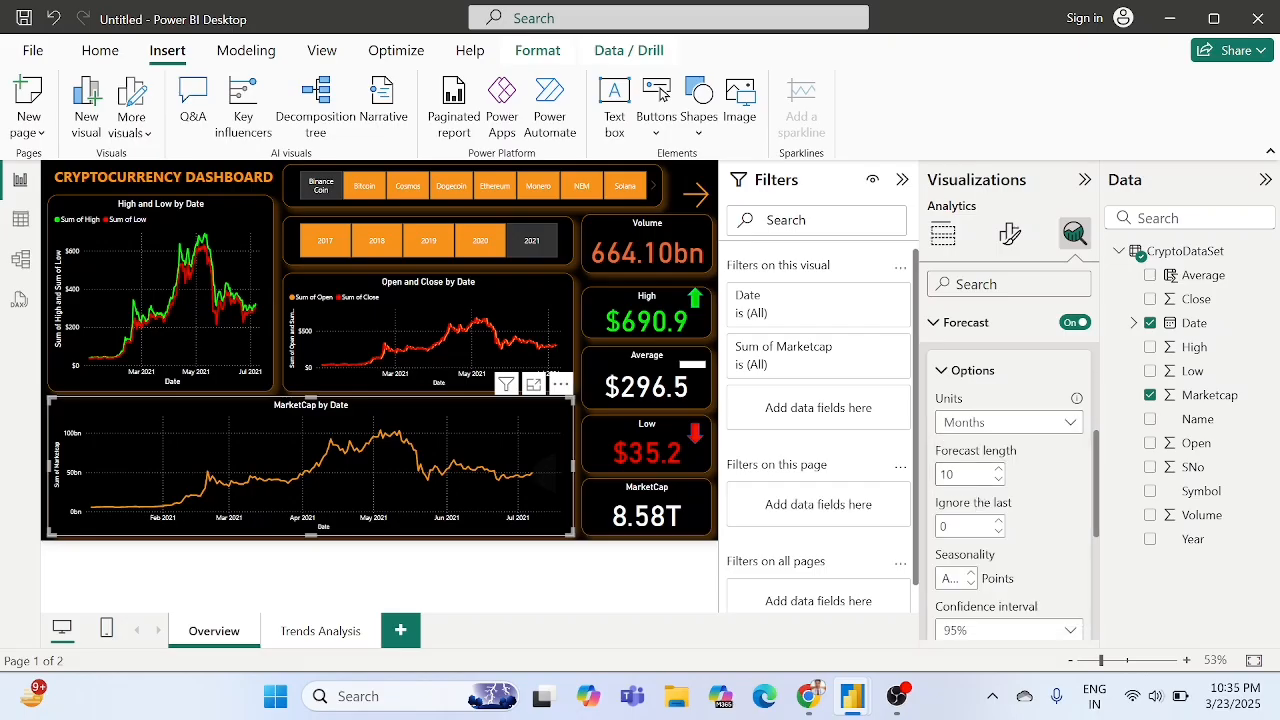
pyautogui.write('12')
pyautogui.click(1062, 543)
pyautogui.scroll(-1, 1062, 543)
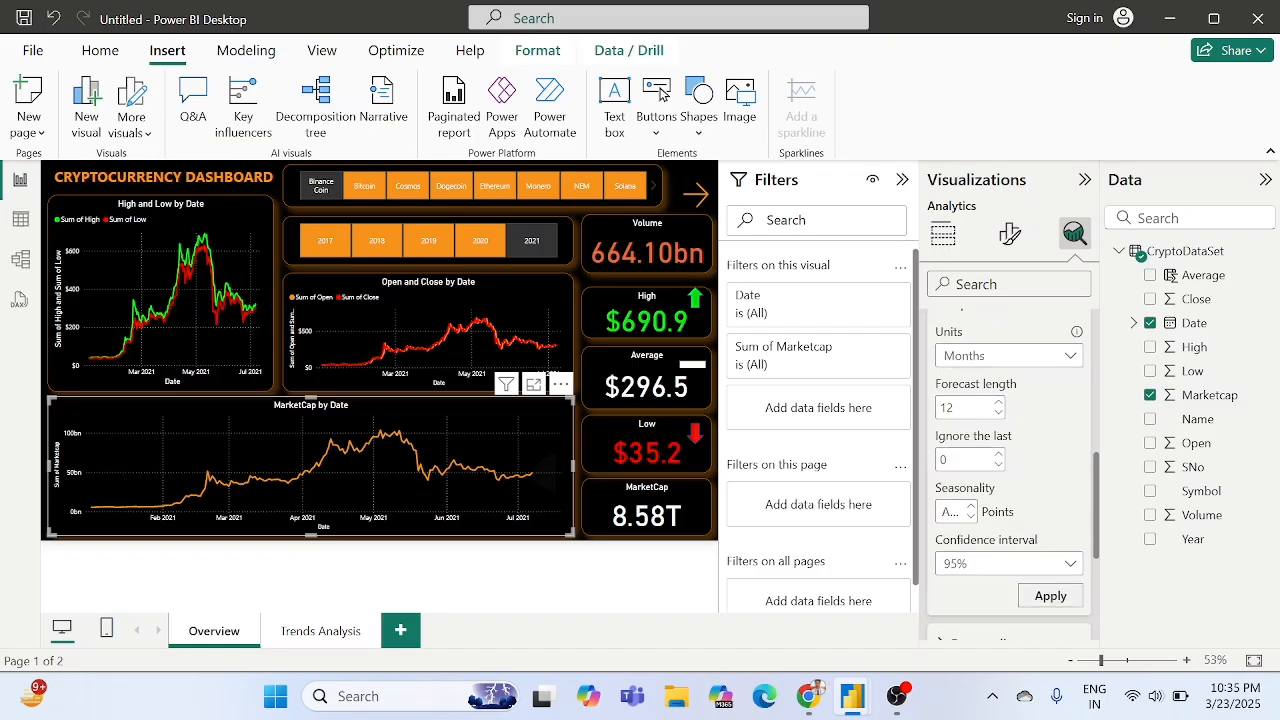
# Set the MarketCap forecast's confidence interval to 90% and apply the forecast options.
pyautogui.click(1030, 566)
pyautogui.click(967, 476)
pyautogui.scroll(-1, 1032, 524)
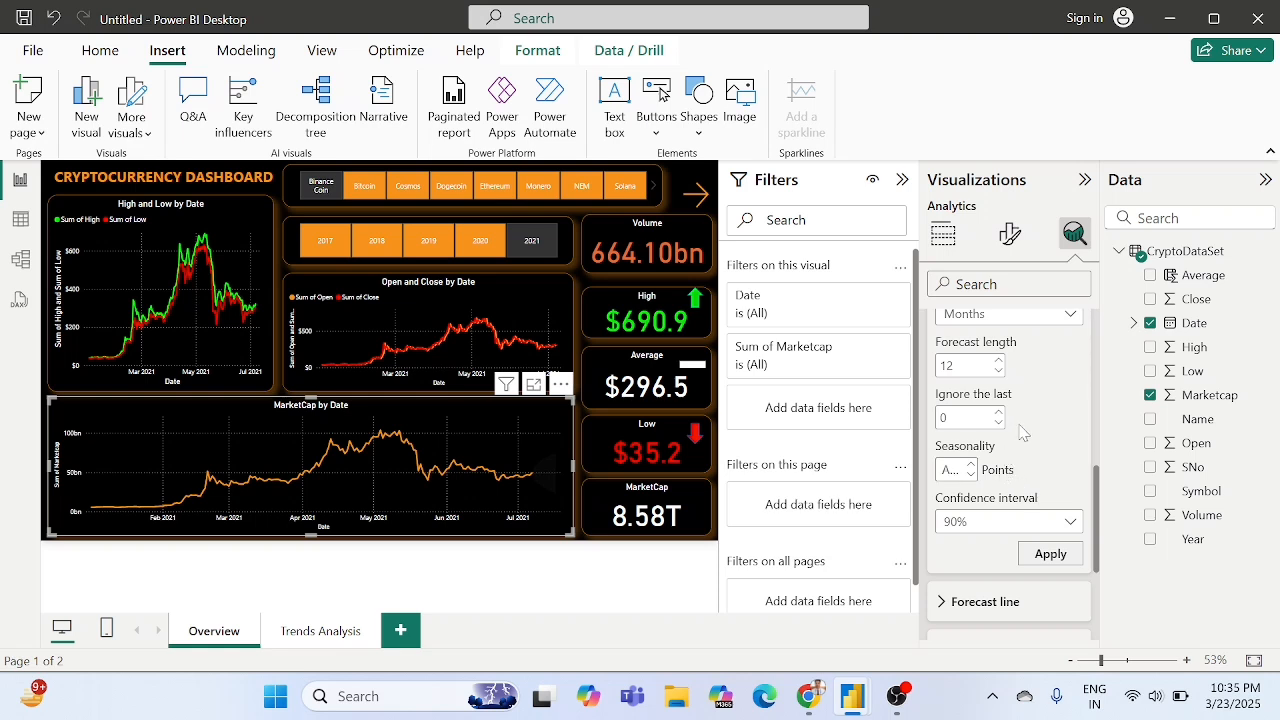
pyautogui.scroll(-1, 1022, 432)
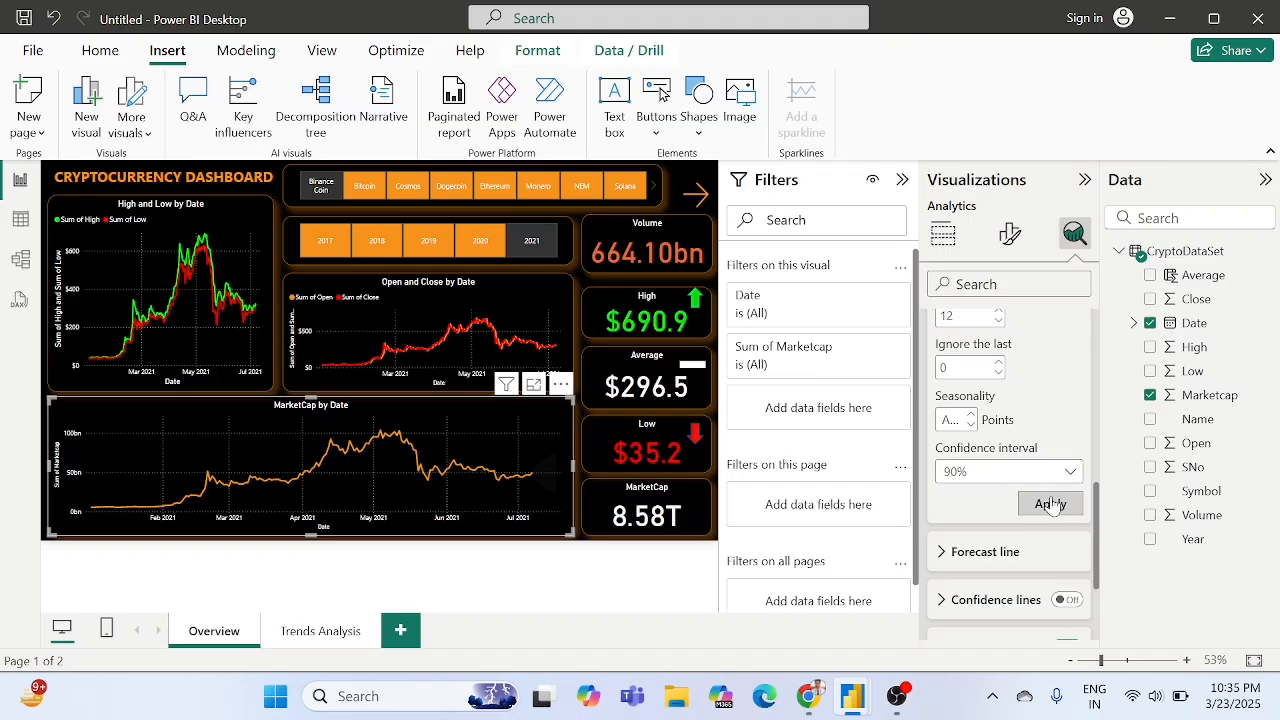
pyautogui.click(1050, 505)
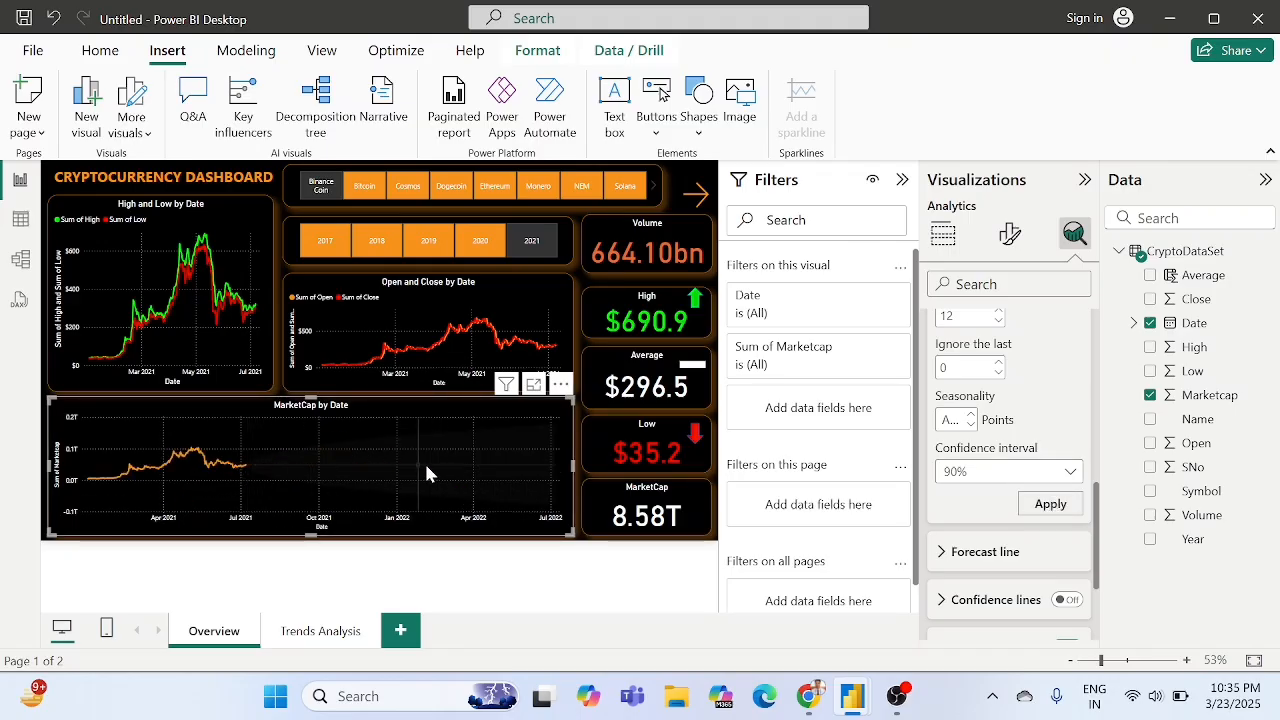
# Recolor the forecast line of the MarketCap by Date chart with the custom cyan #00EFEF.
pyautogui.click(958, 552)
pyautogui.scroll(-3, 958, 552)
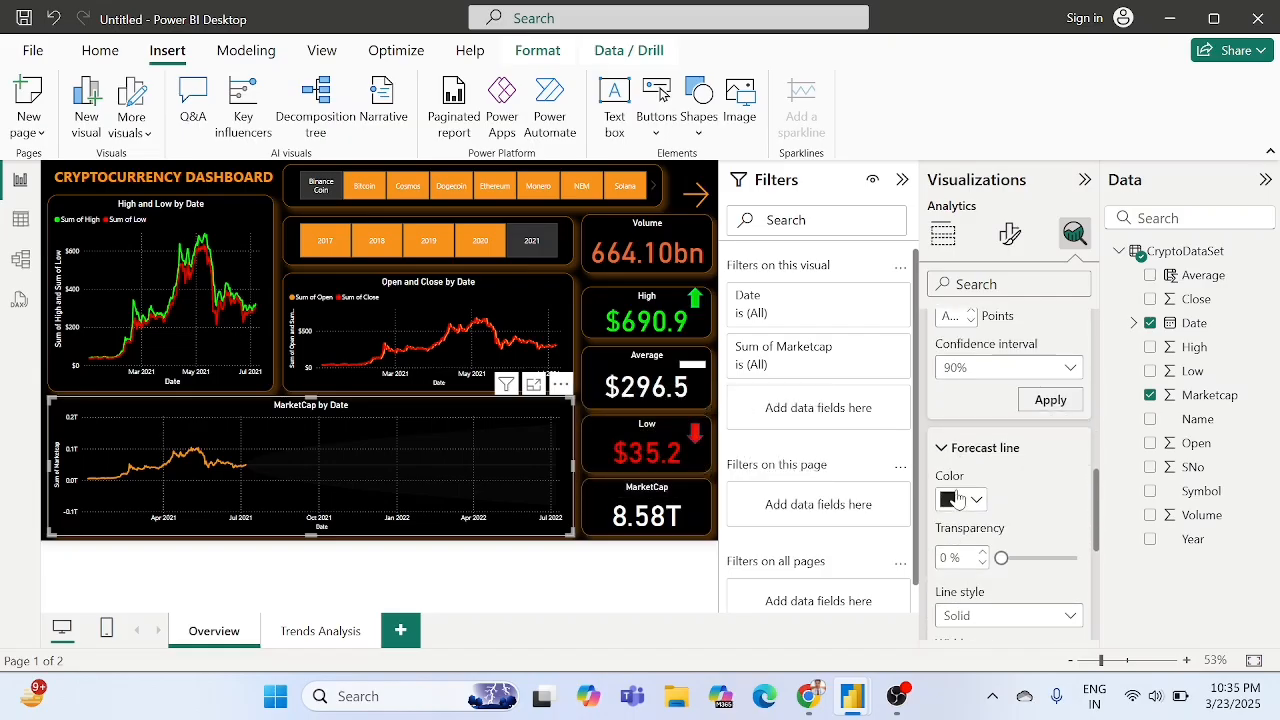
pyautogui.click(958, 500)
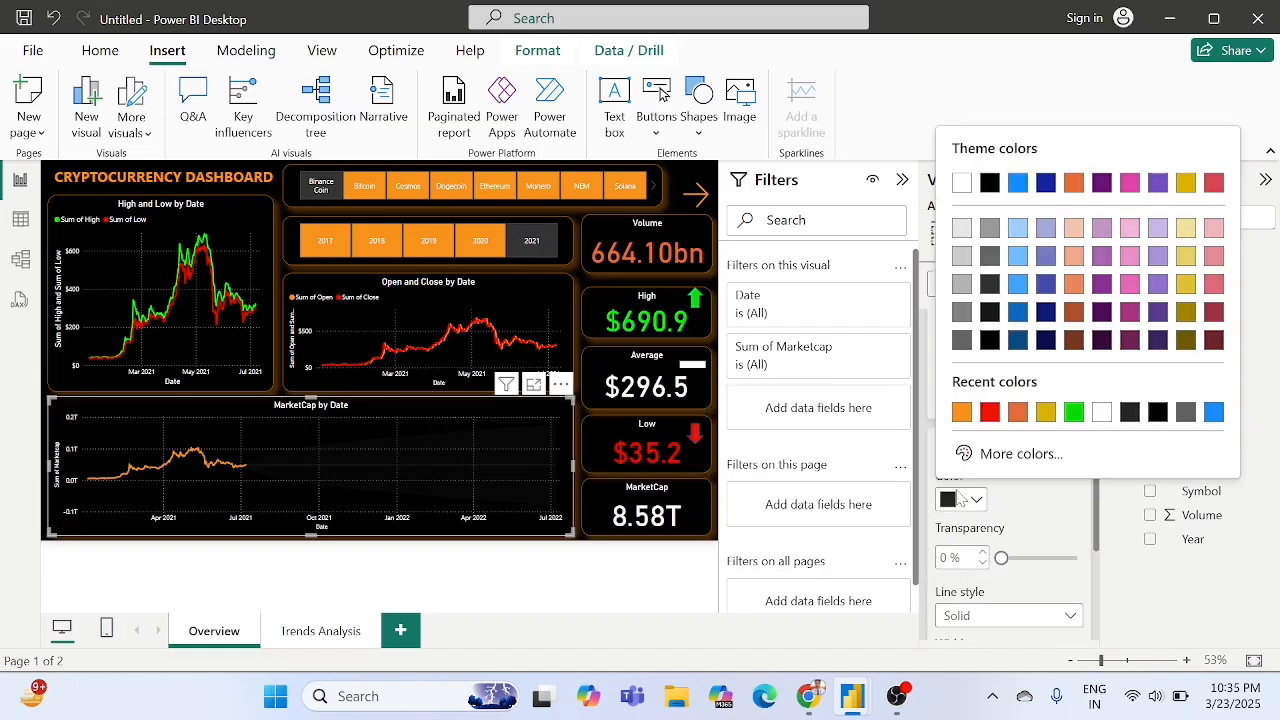
pyautogui.click(1015, 455)
pyautogui.click(980, 390)
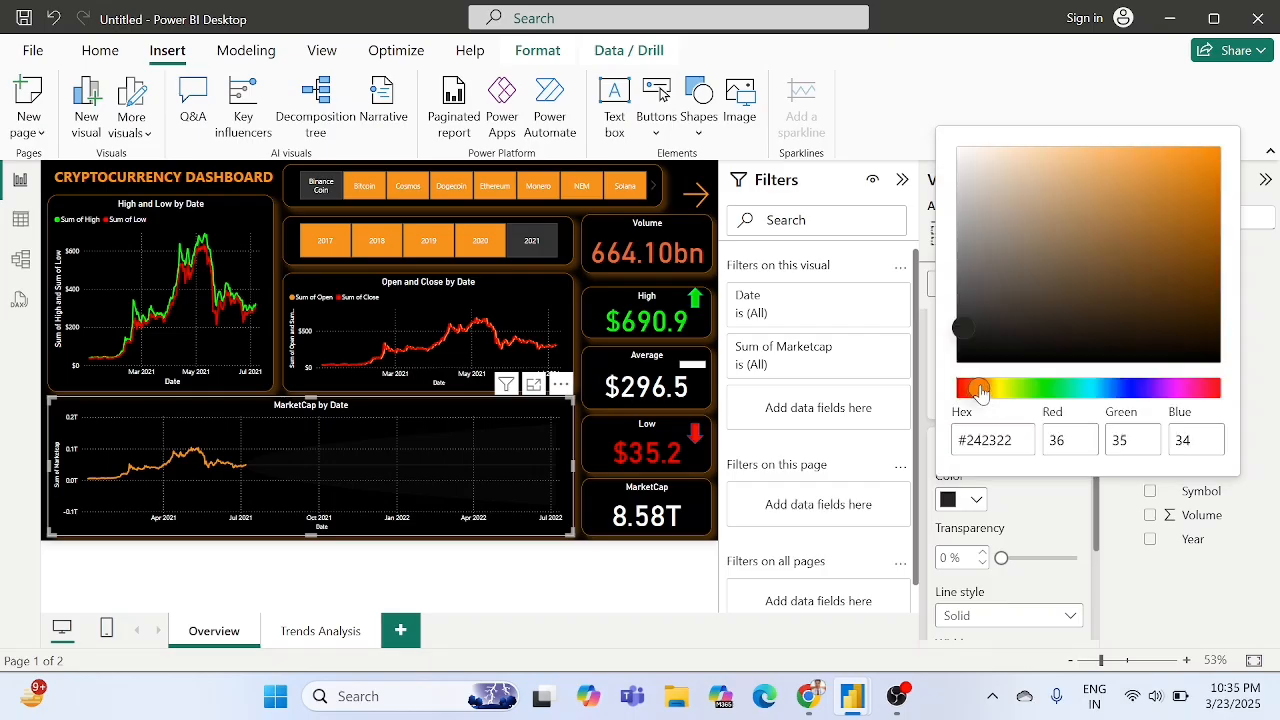
pyautogui.moveTo(980, 390); pyautogui.dragTo(1087, 390)
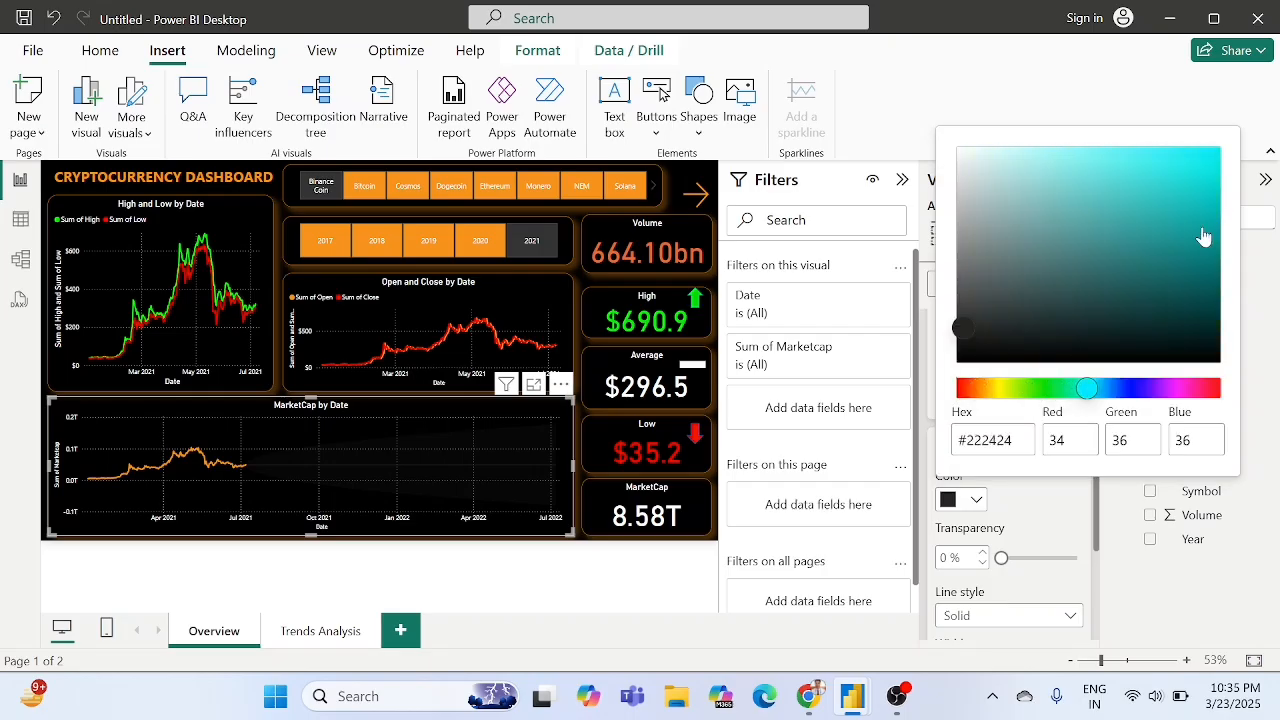
pyautogui.click(1201, 158)
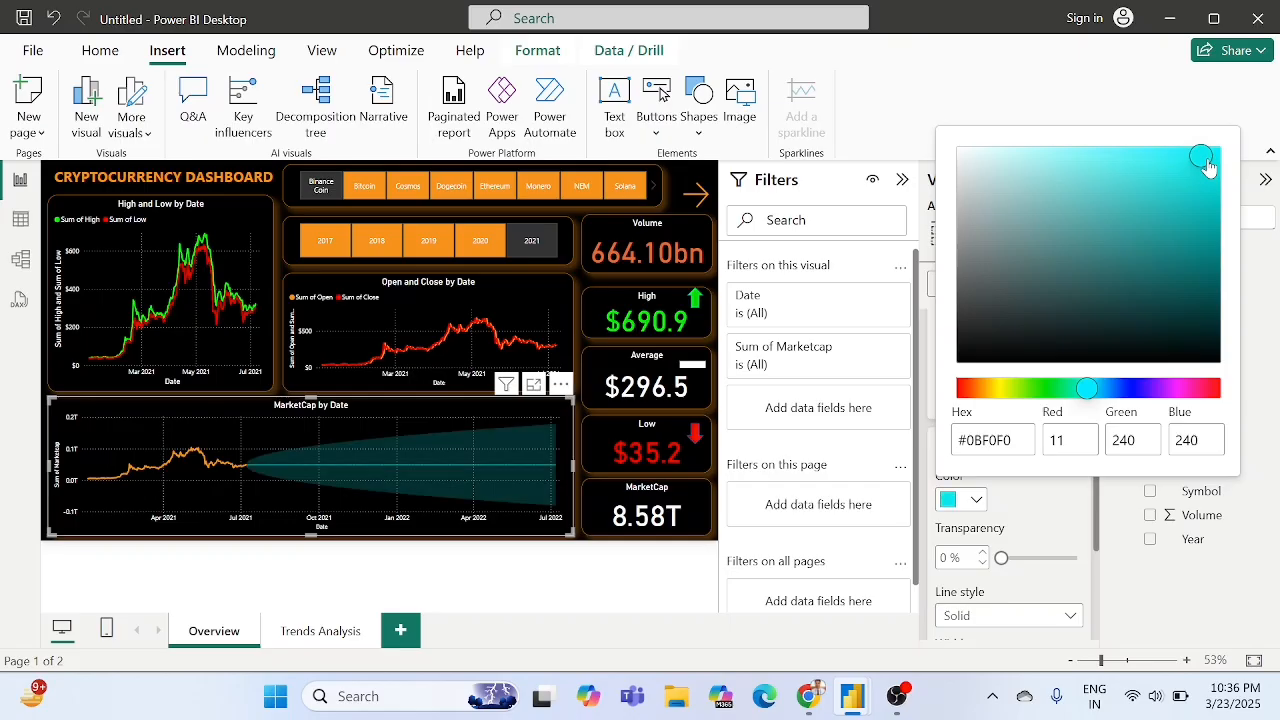
pyautogui.moveTo(1201, 168); pyautogui.dragTo(1227, 168)
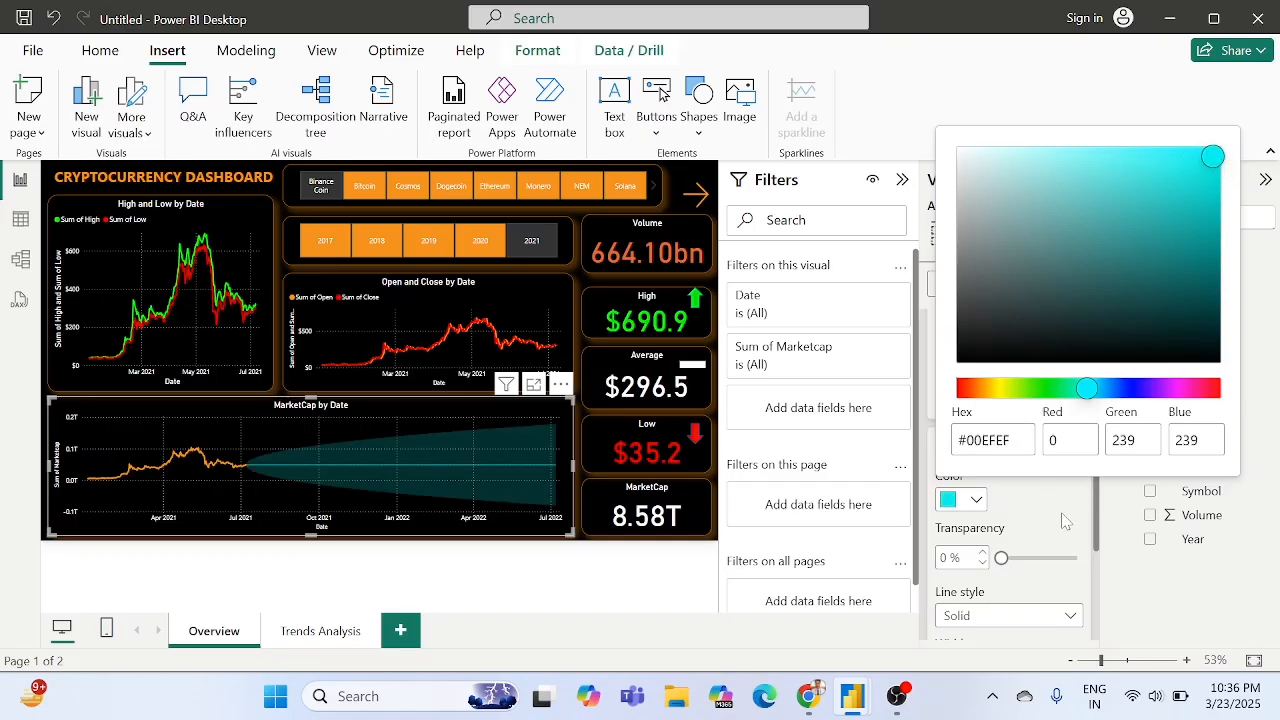
pyautogui.click(1063, 524)
# Try the Dotted line style on the MarketCap forecast line, and set it back to Solid.
pyautogui.scroll(-2, 1020, 525)
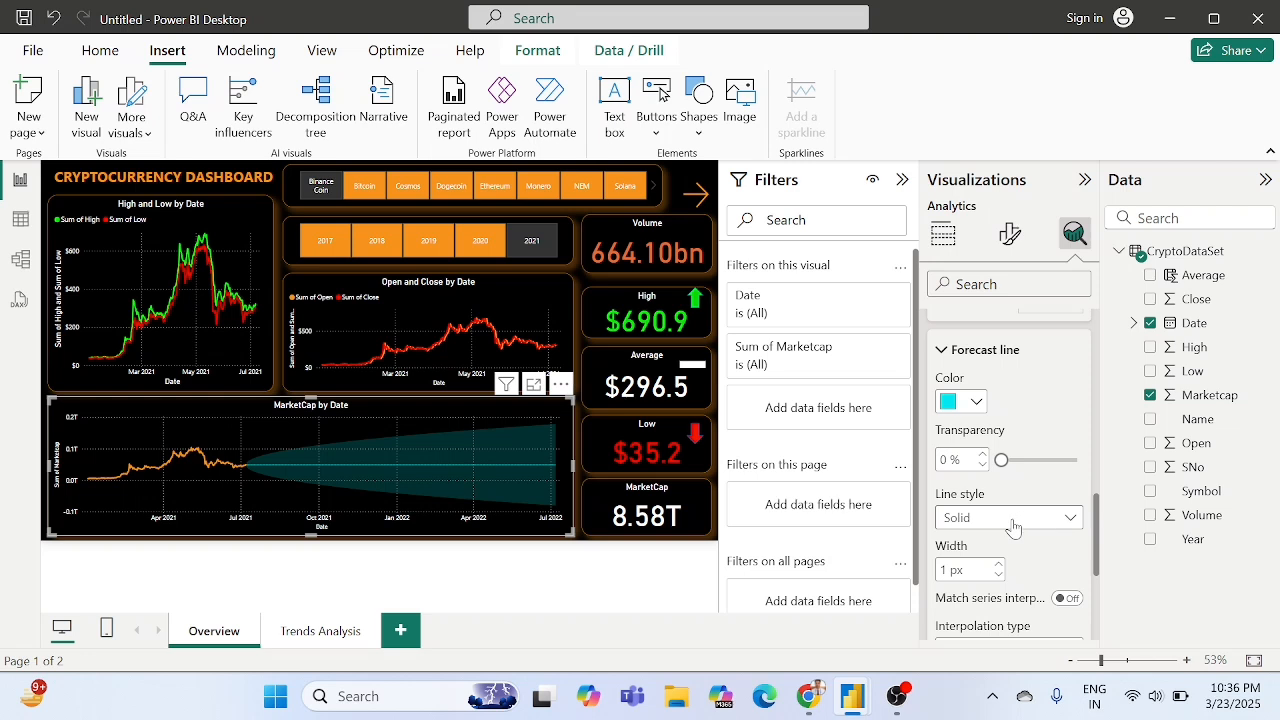
pyautogui.click(1013, 526)
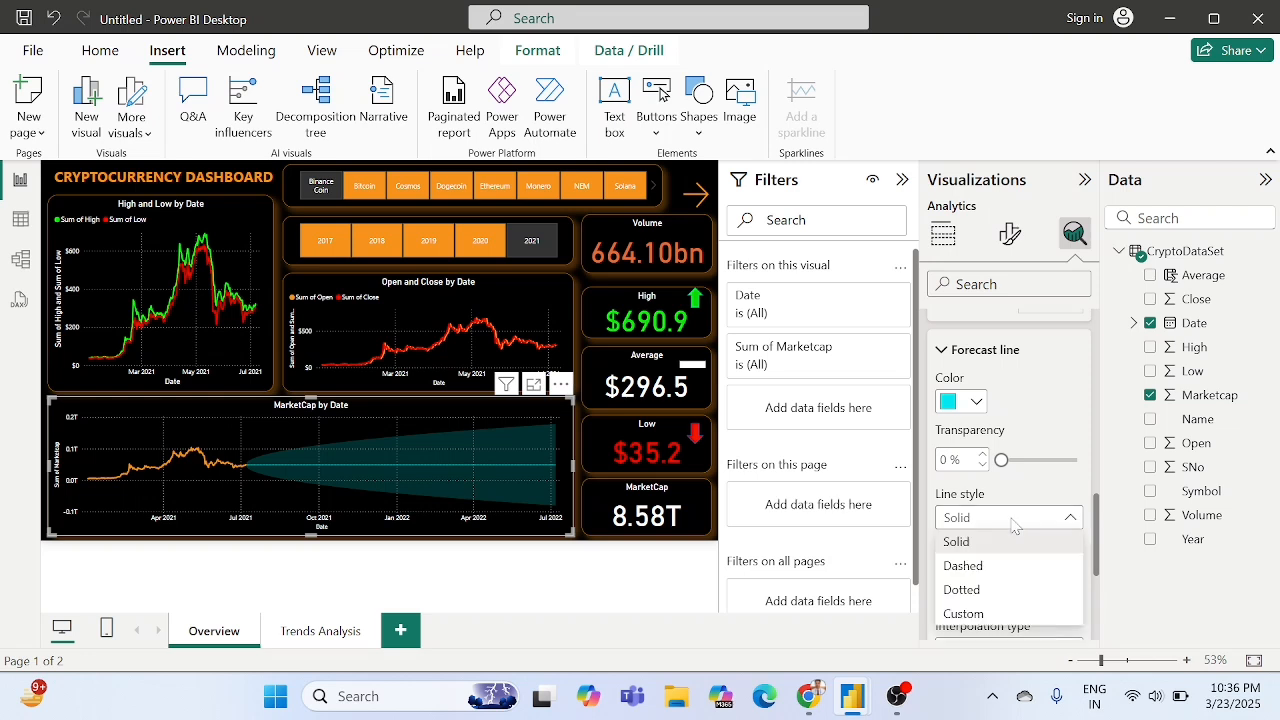
pyautogui.click(982, 568)
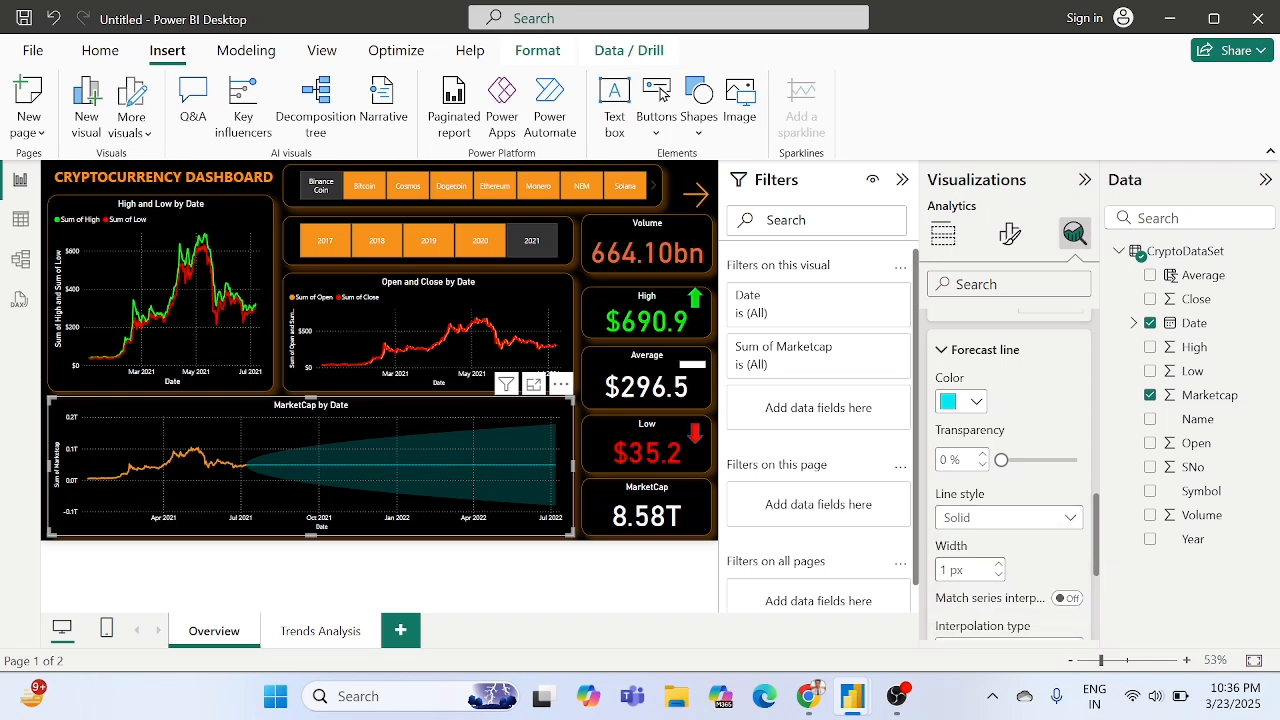
pyautogui.click(982, 517)
pyautogui.click(965, 590)
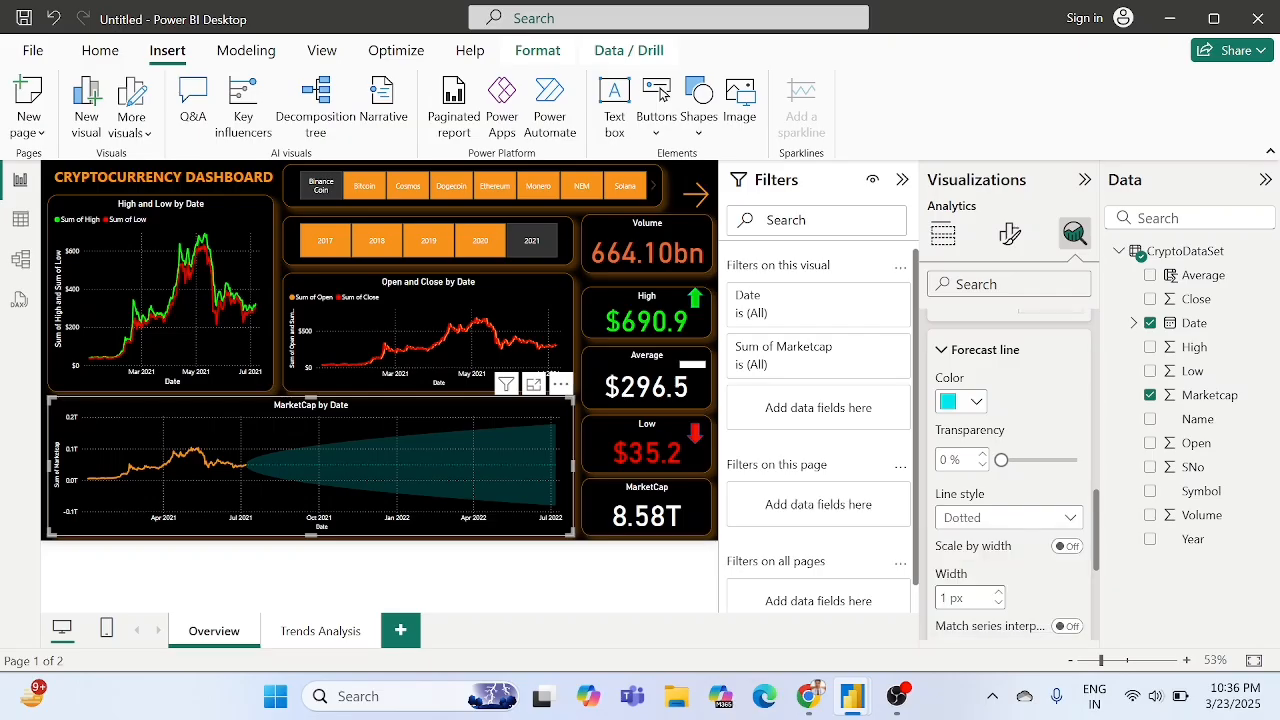
pyautogui.click(993, 524)
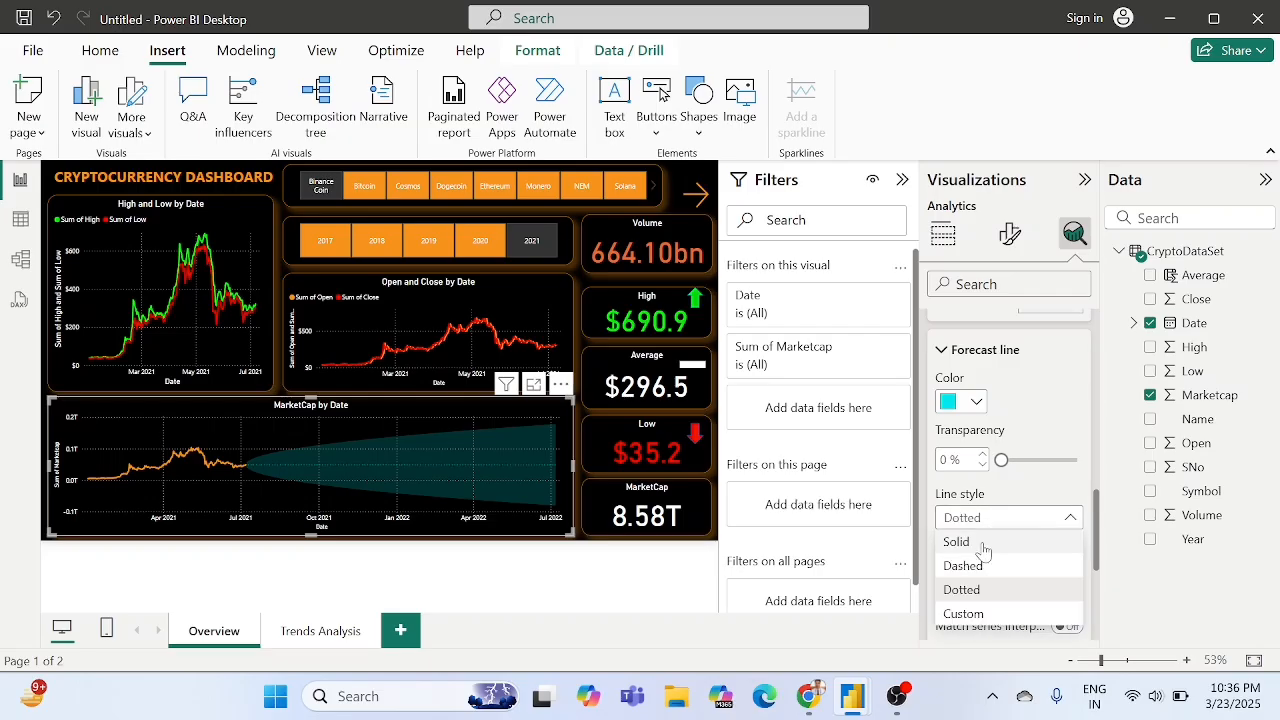
pyautogui.click(975, 542)
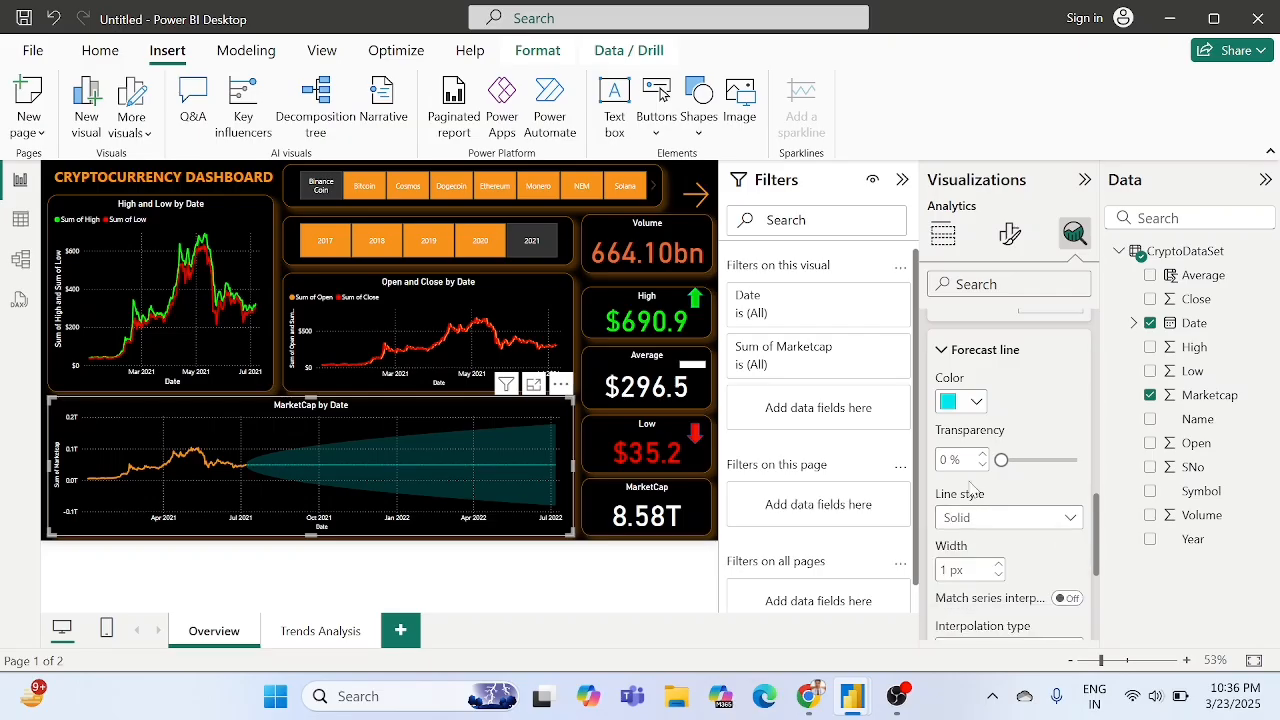
# Try the Smooth and Step interpolation types on the MarketCap forecast line, and set it back to Linear.
pyautogui.scroll(-2, 1022, 500)
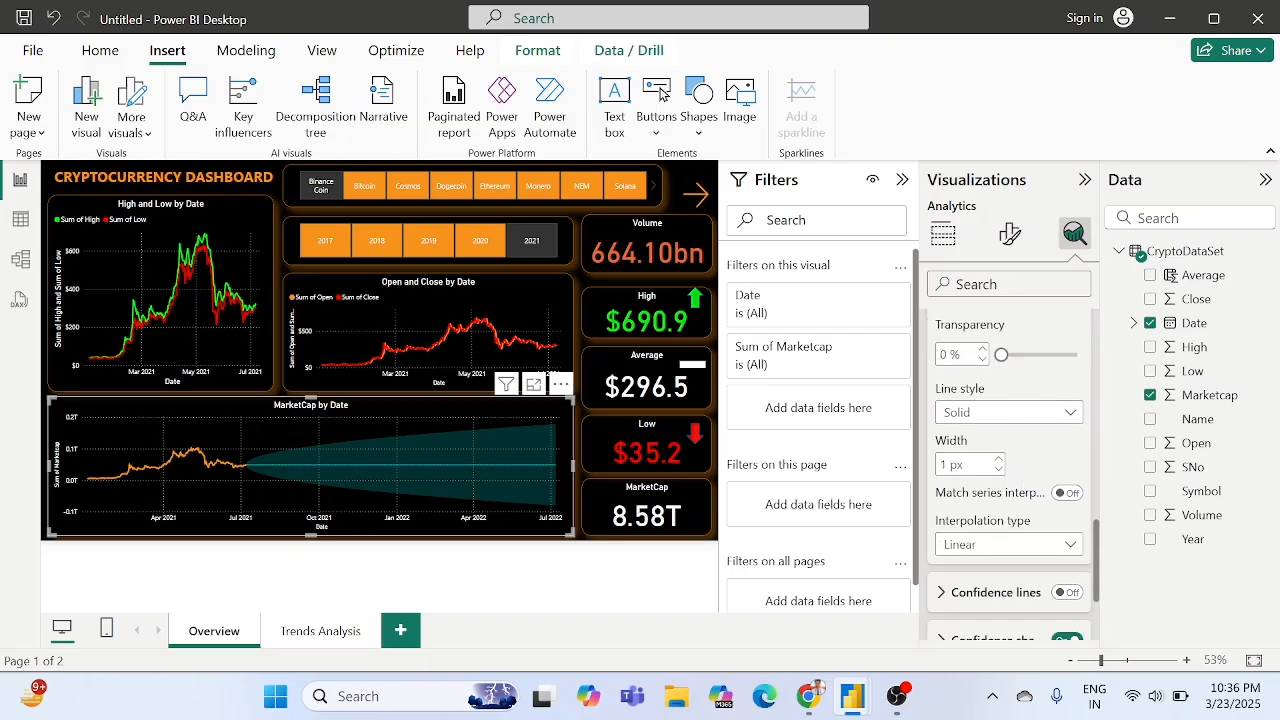
pyautogui.click(1005, 551)
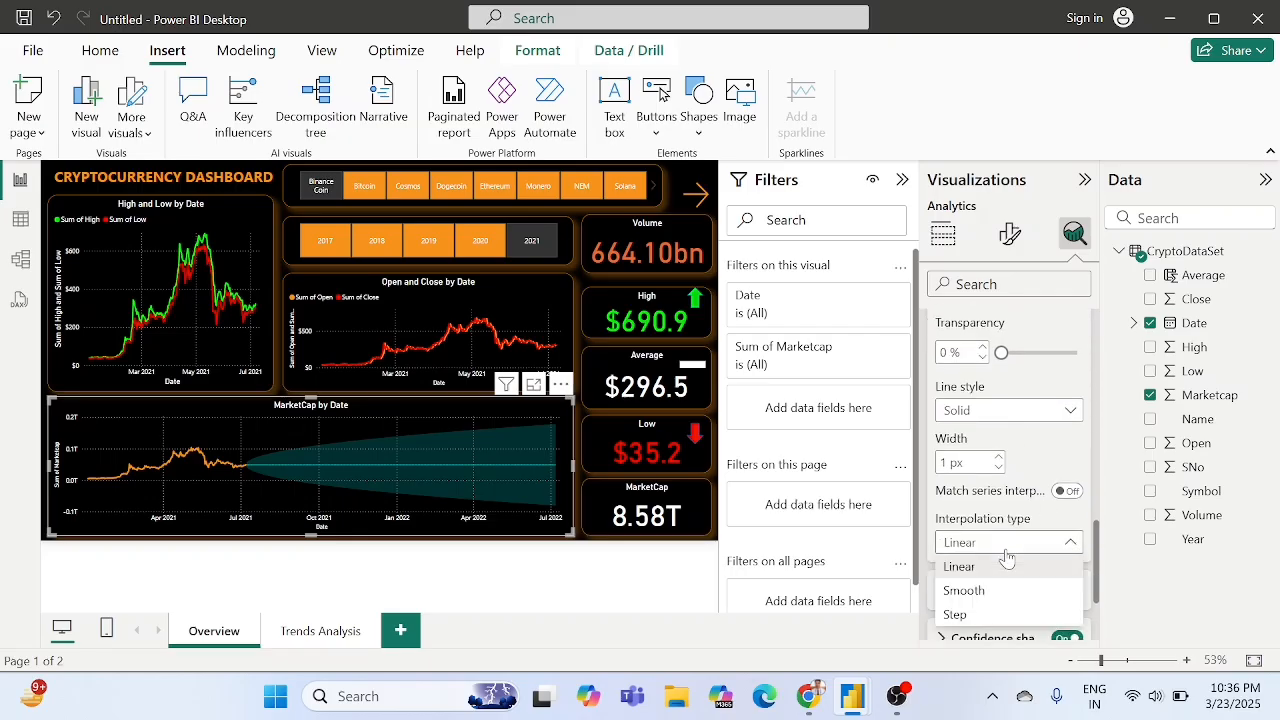
pyautogui.click(987, 590)
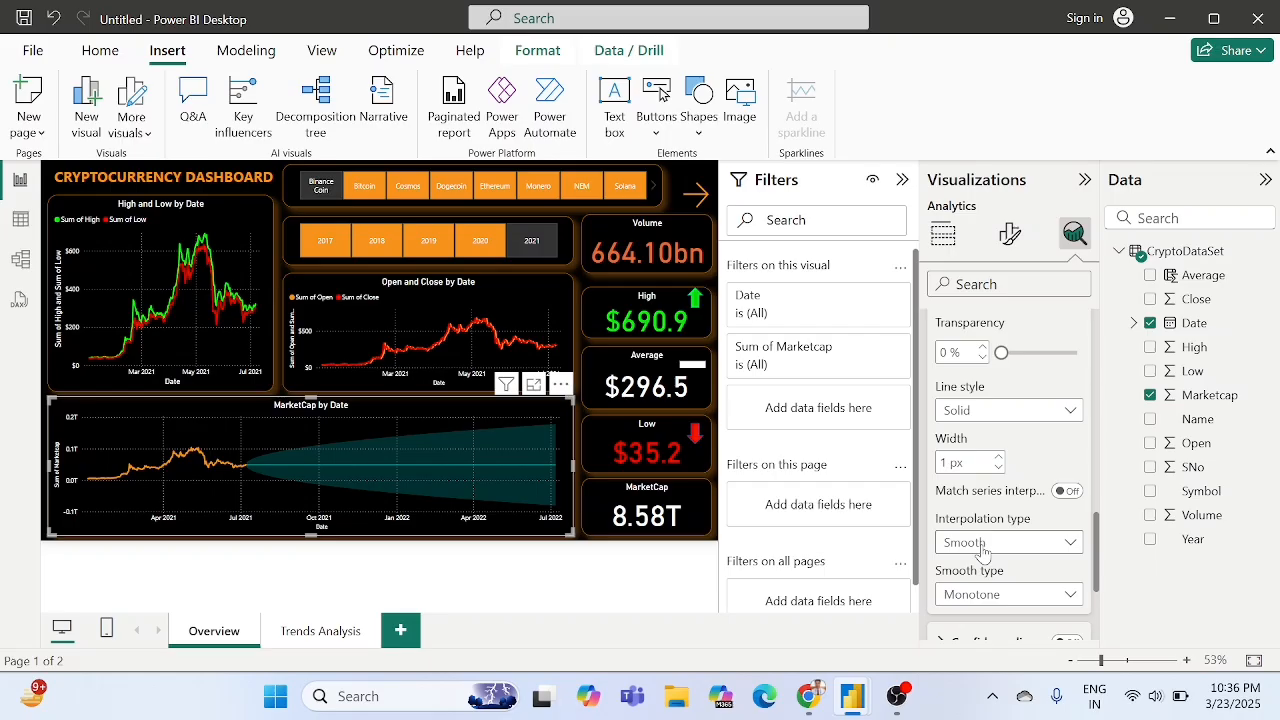
pyautogui.click(984, 550)
pyautogui.click(978, 616)
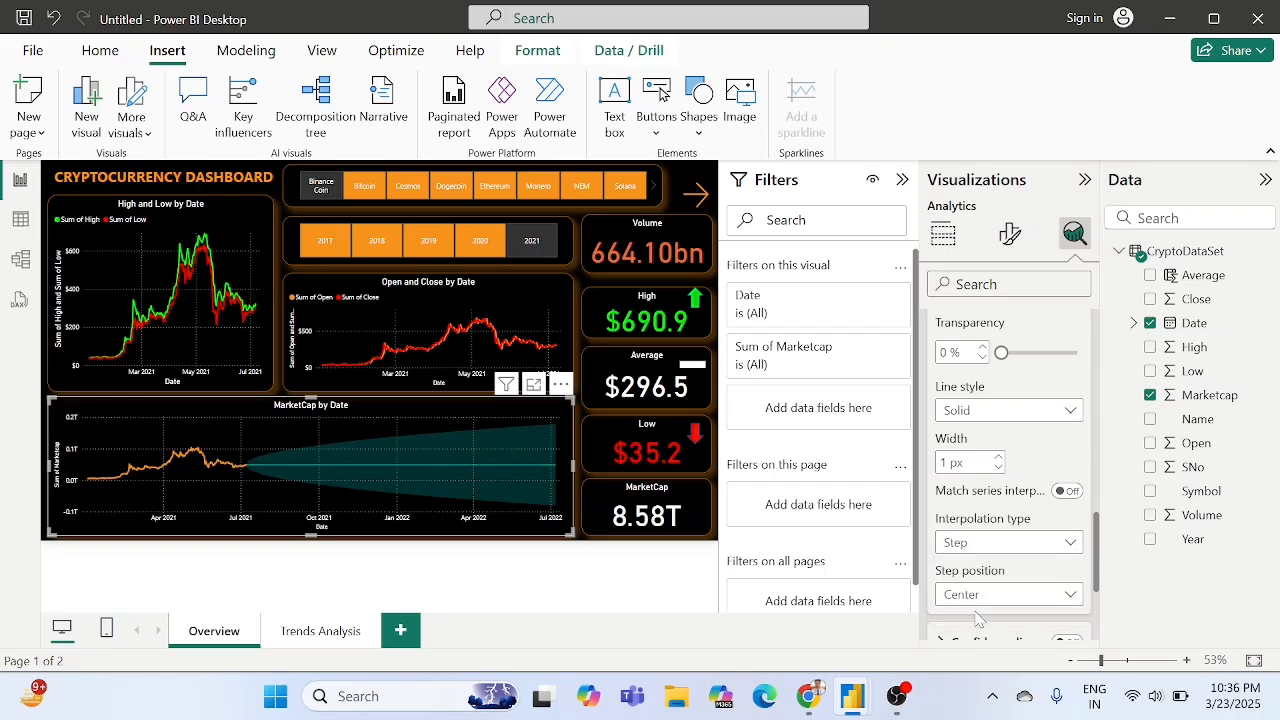
pyautogui.click(978, 548)
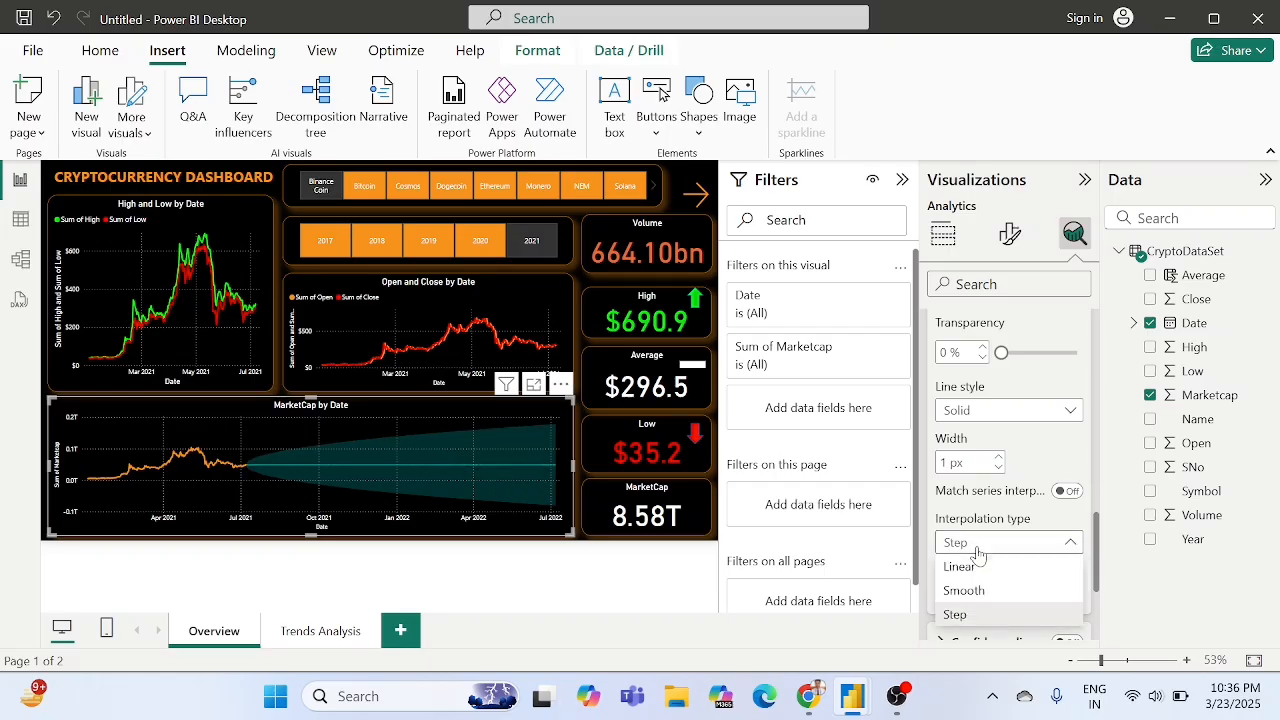
pyautogui.click(960, 567)
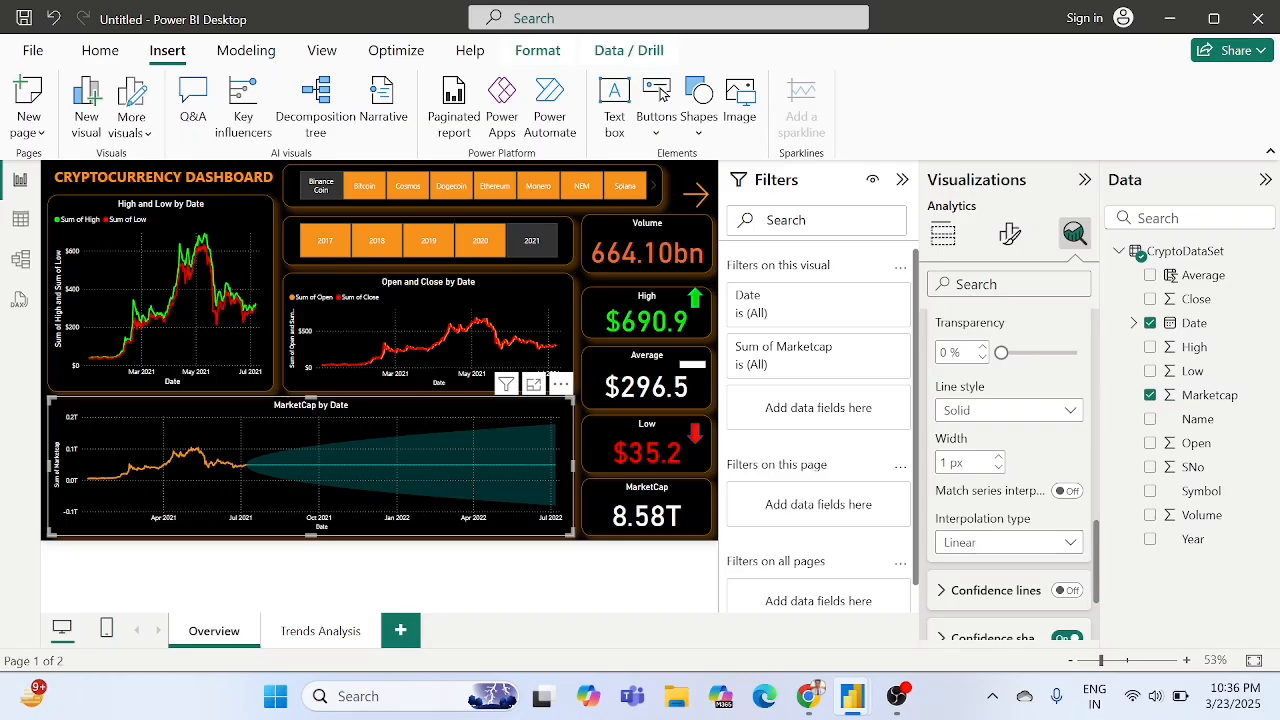
# Examine the MarketCap forecast for Binance Coin in 2020 and for Bitcoin in 2020 and 2021 using the slicers.
pyautogui.scroll(2, 975, 540)
pyautogui.moveTo(268, 464)
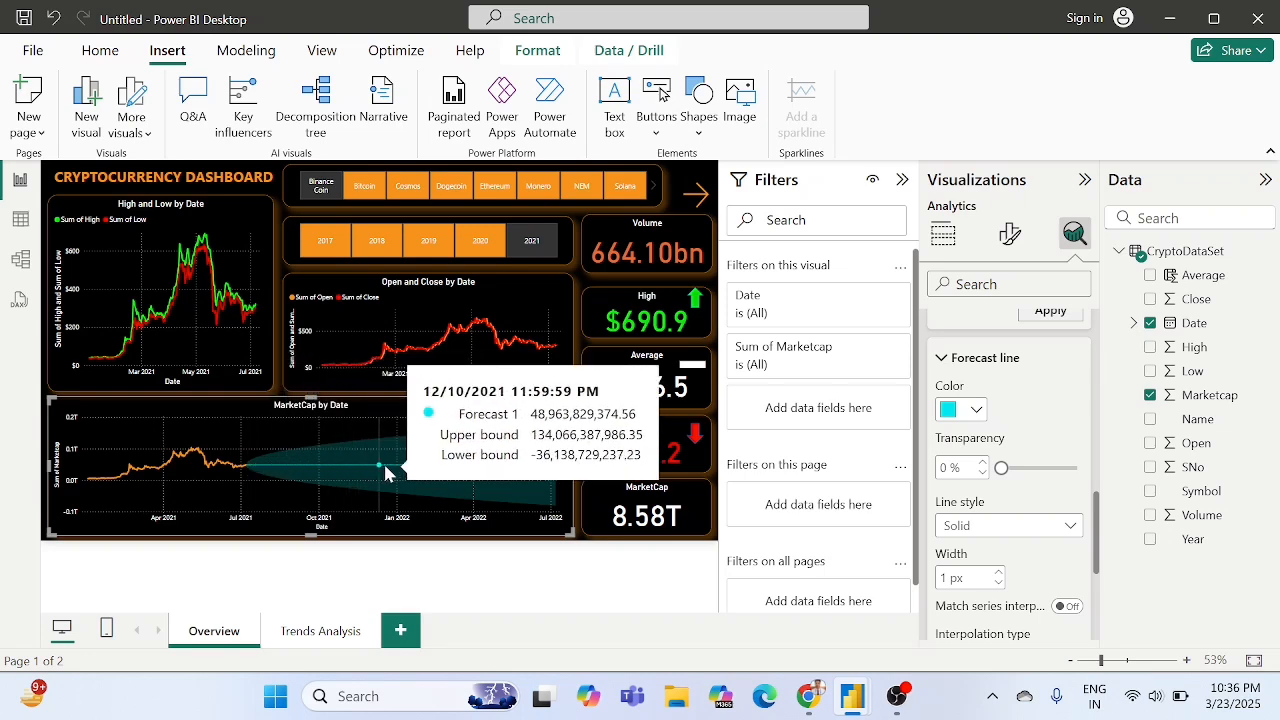
pyautogui.click(480, 243)
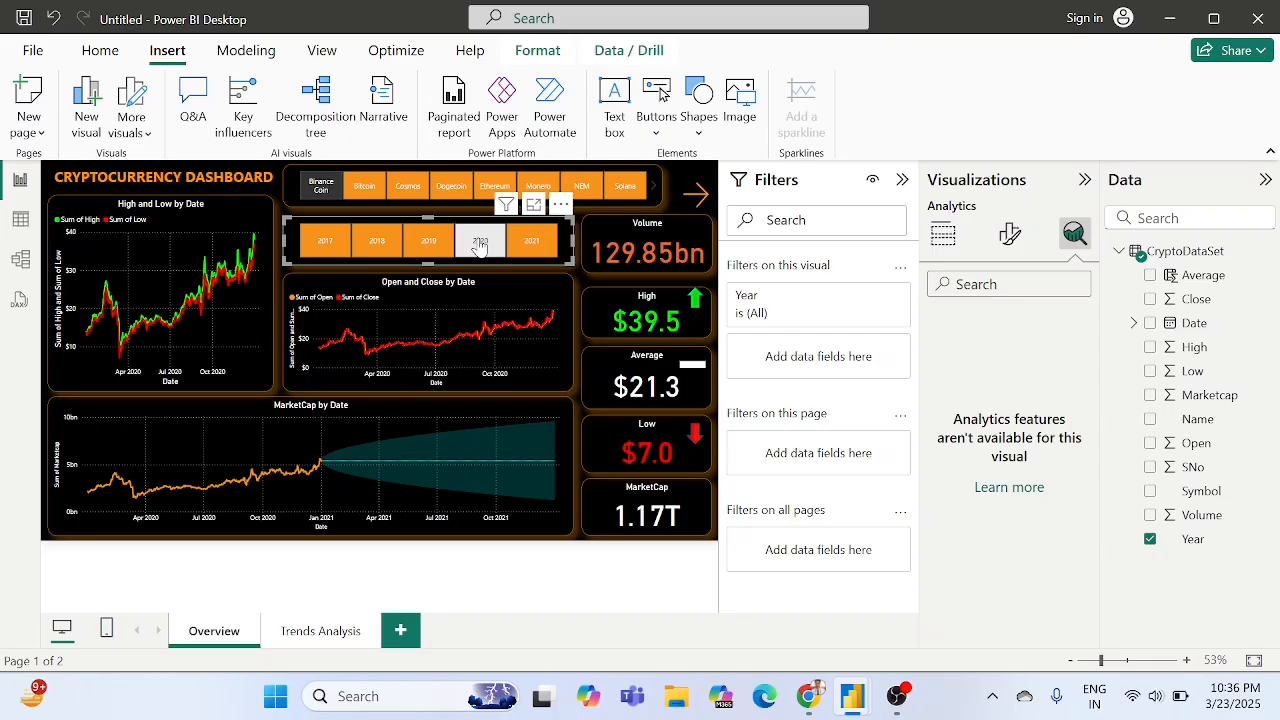
pyautogui.click(365, 187)
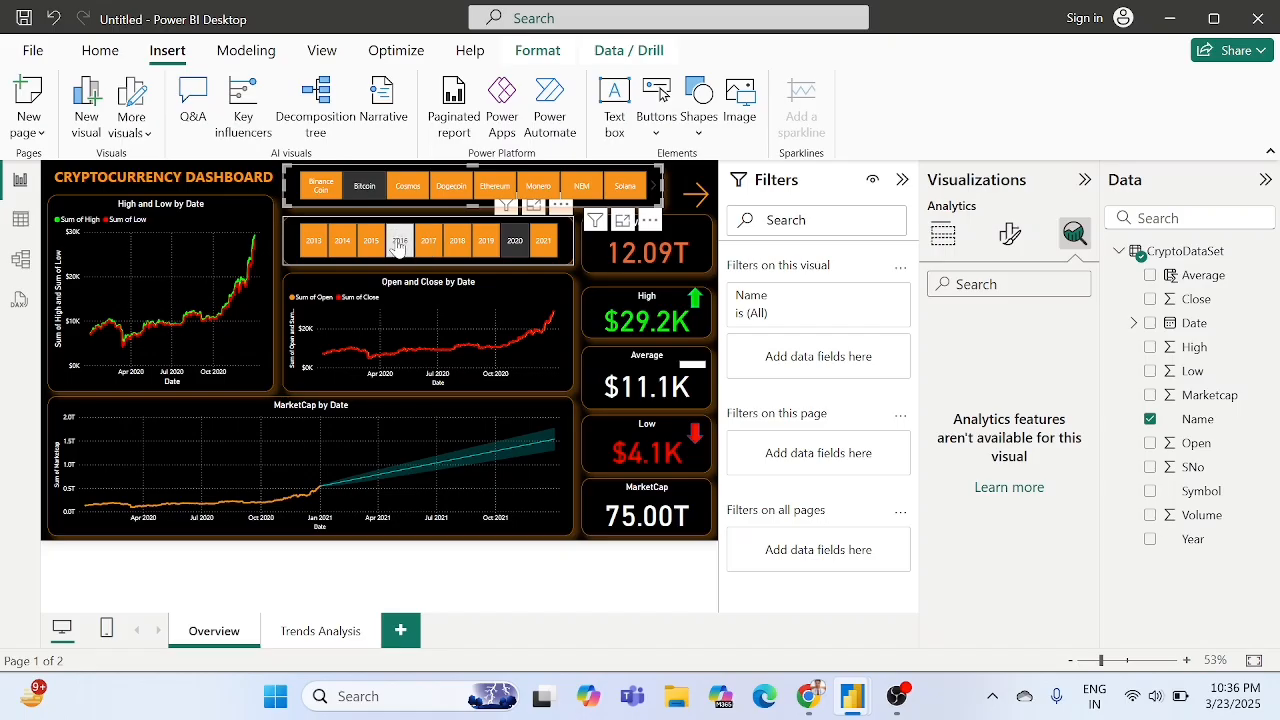
pyautogui.click(541, 244)
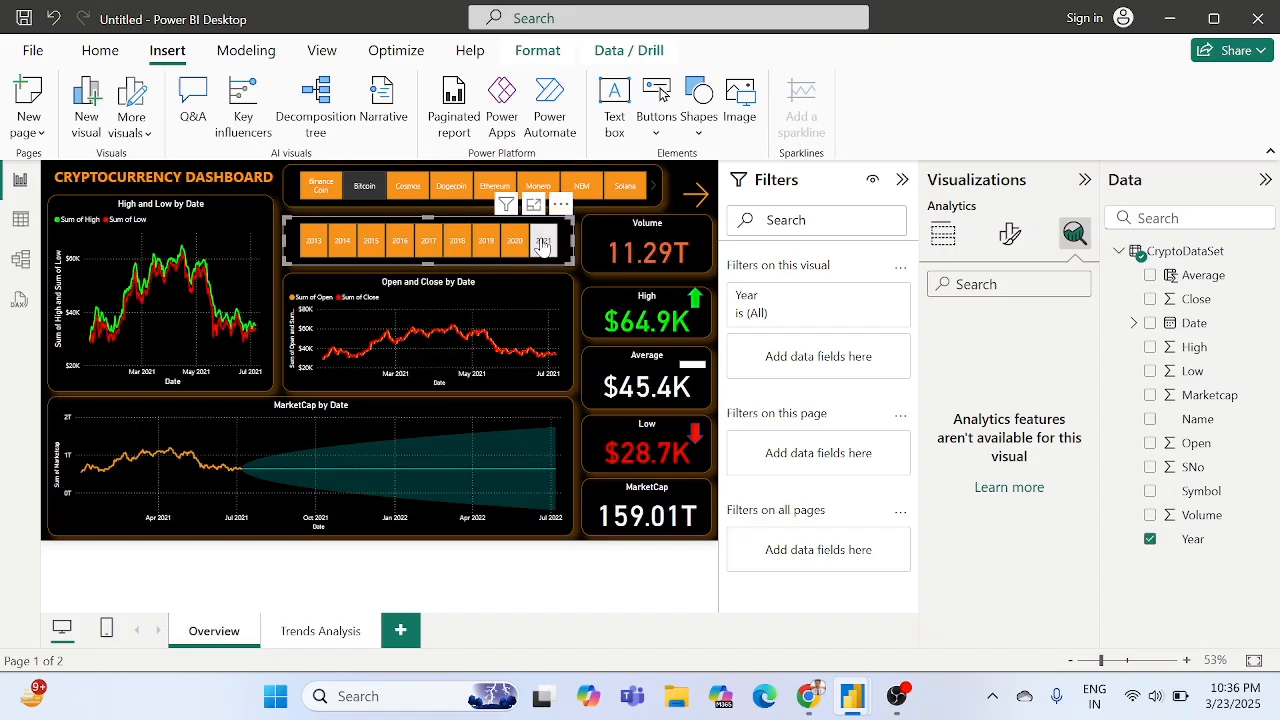
# Filter the dashboard by 2013, 2014 and 2015 in turn and inspect Bitcoin's MarketCap forecast values and bounds.
pyautogui.click(315, 244)
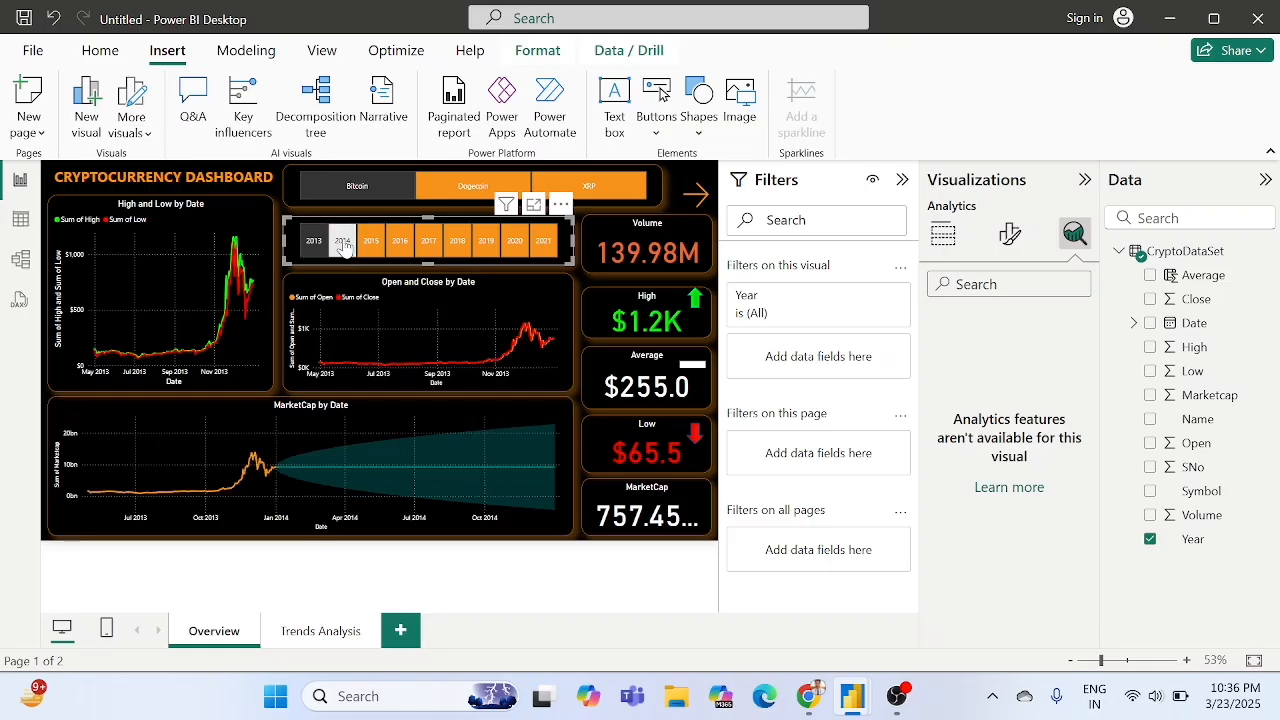
pyautogui.click(343, 245)
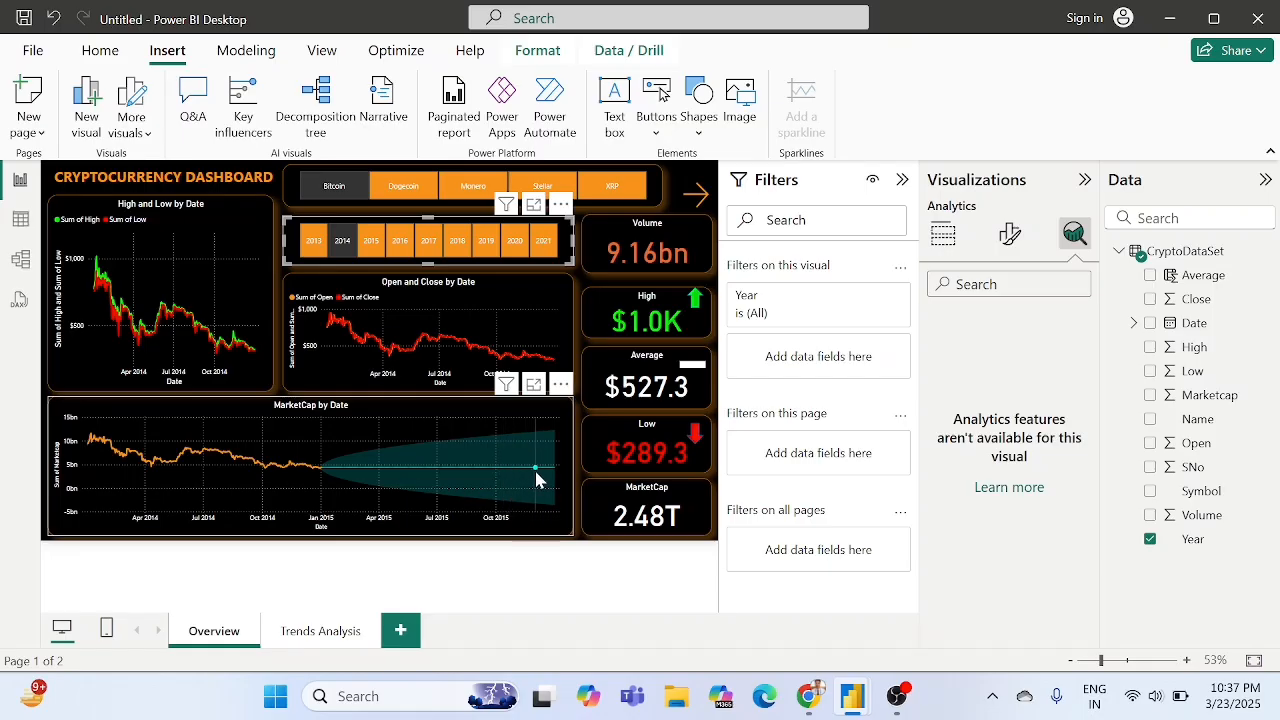
pyautogui.moveTo(537, 478)
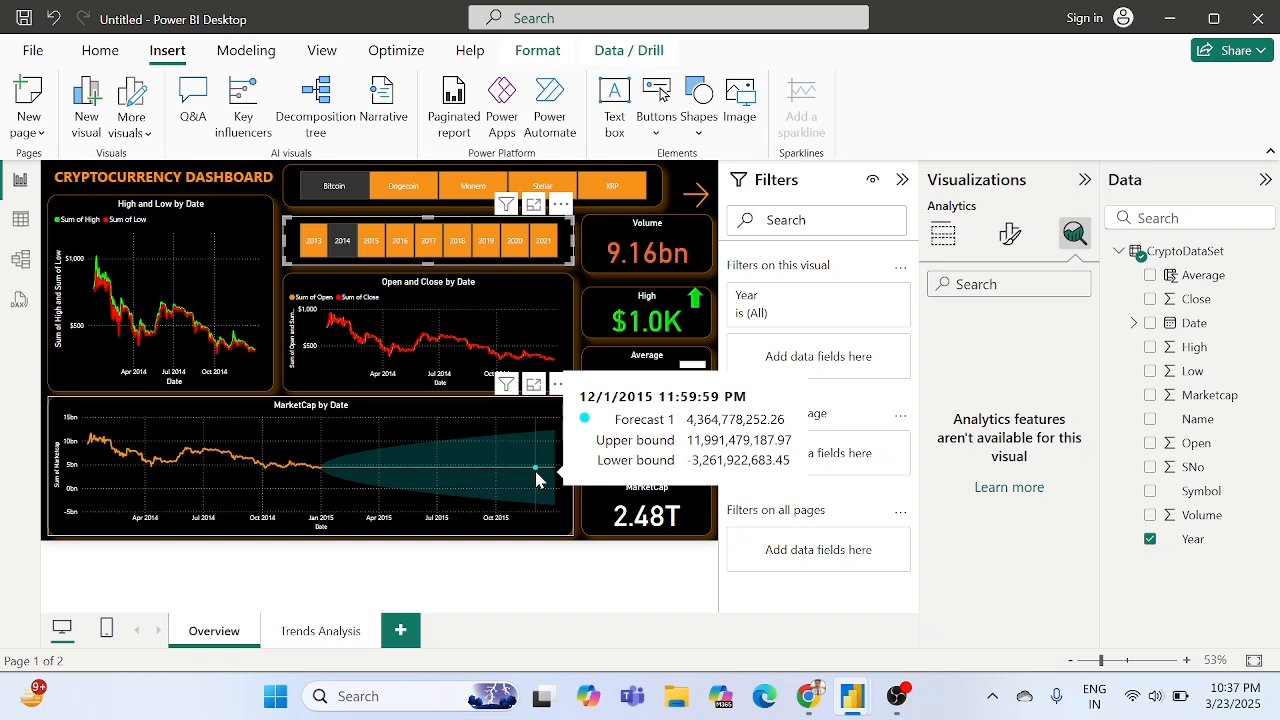
pyautogui.click(372, 242)
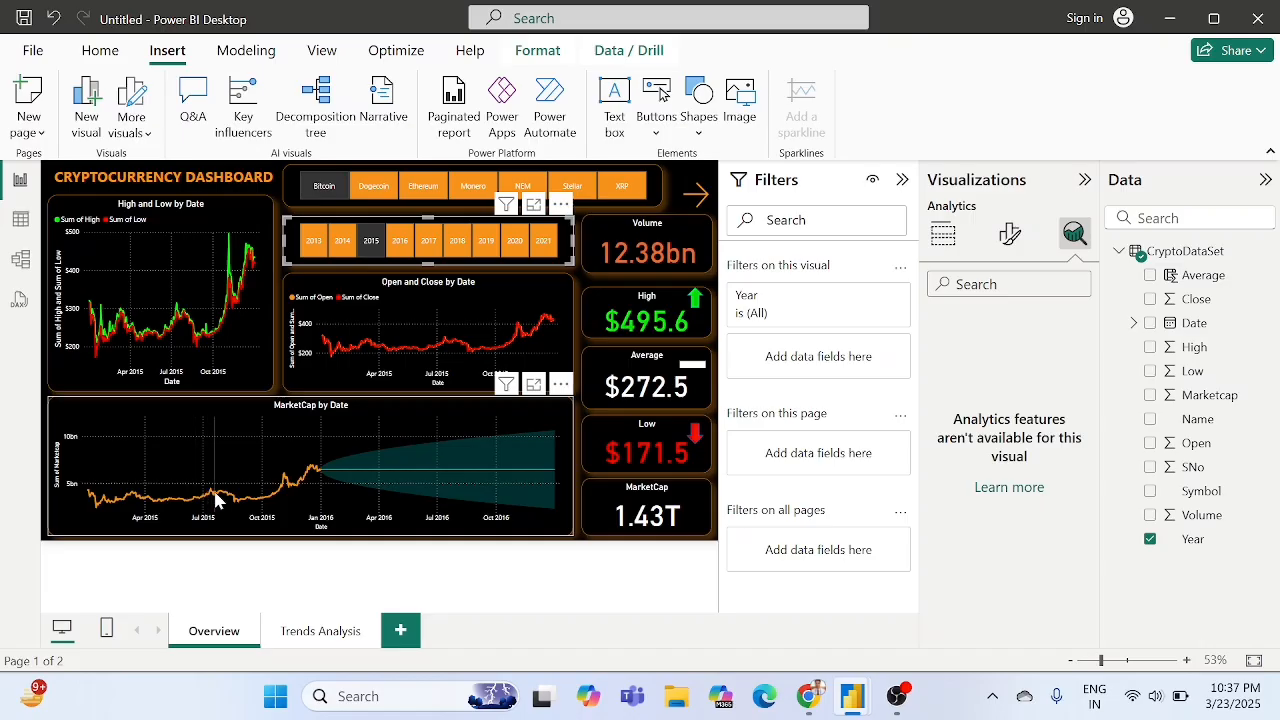
pyautogui.moveTo(218, 500)
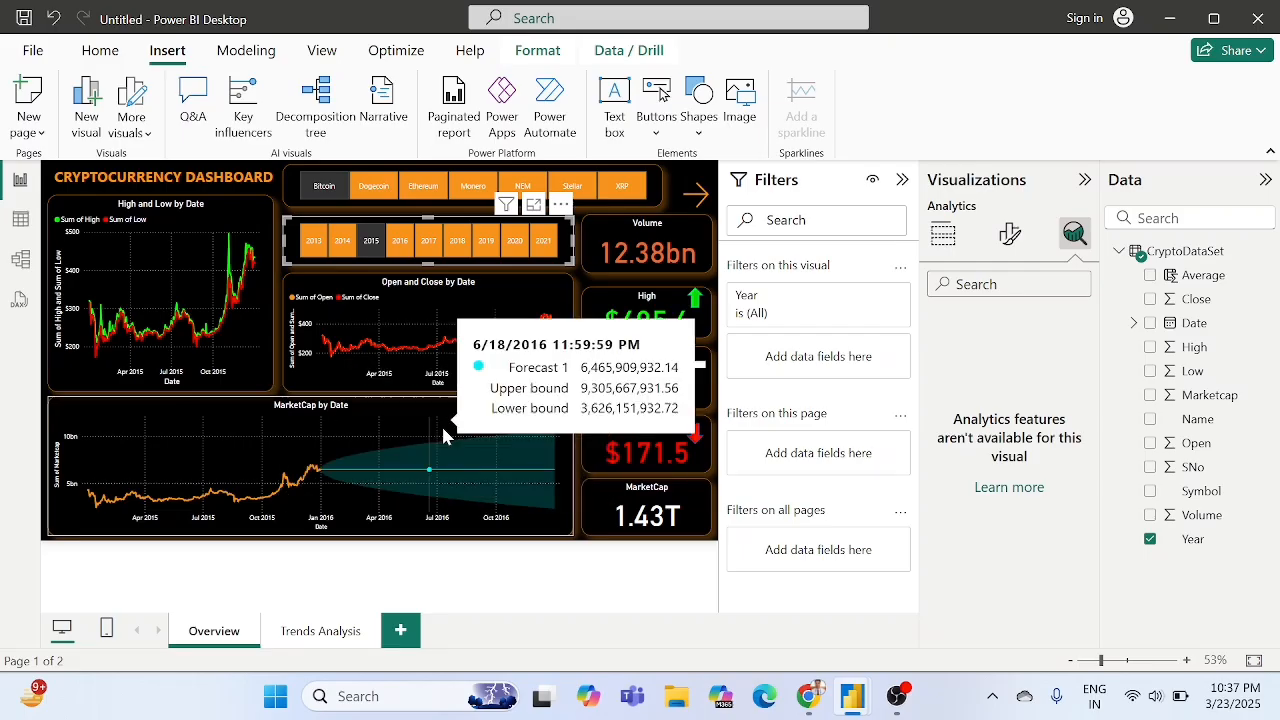
# Filter the dashboard back to 2021 and Binance Coin, and clear the visual selection.
pyautogui.click(543, 241)
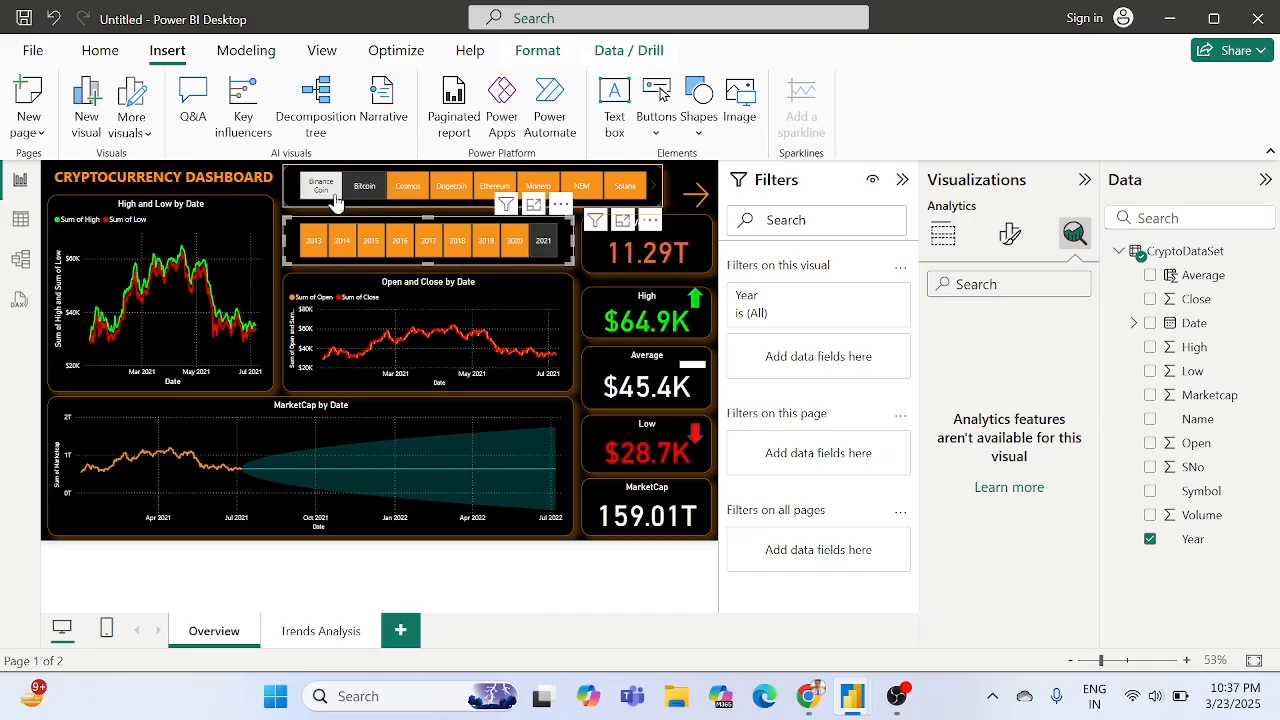
pyautogui.click(323, 192)
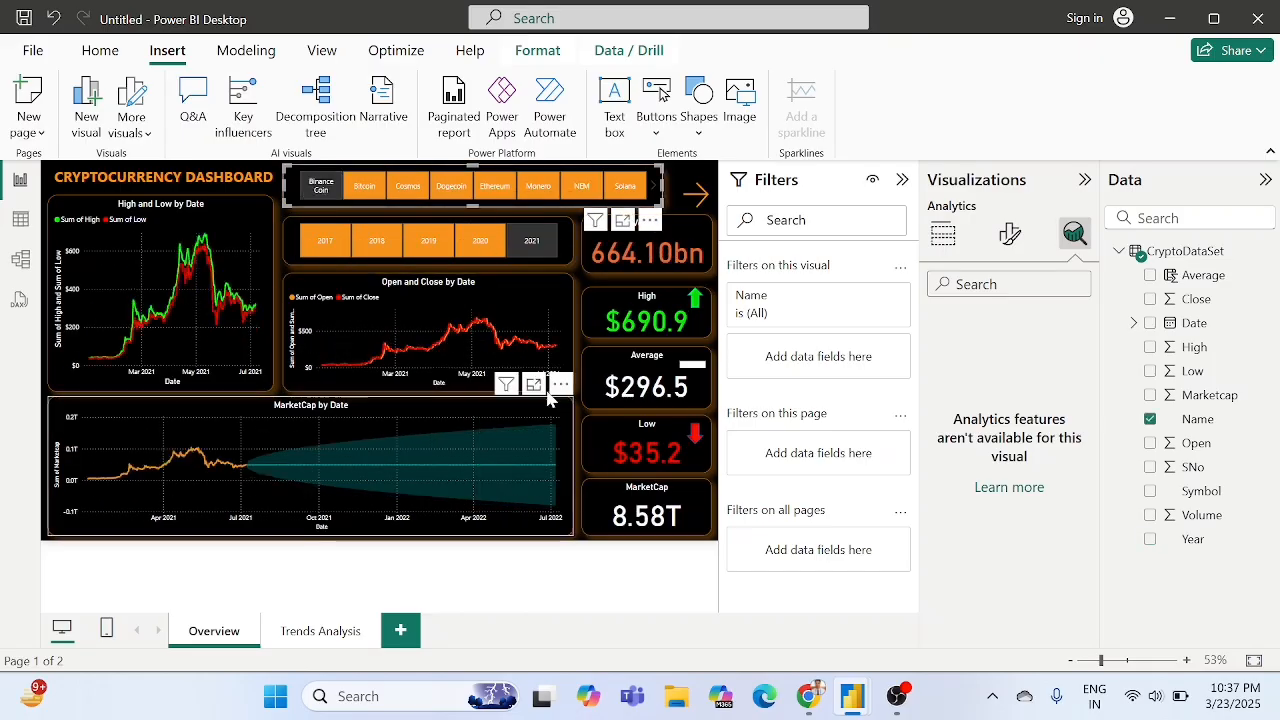
pyautogui.click(583, 423)
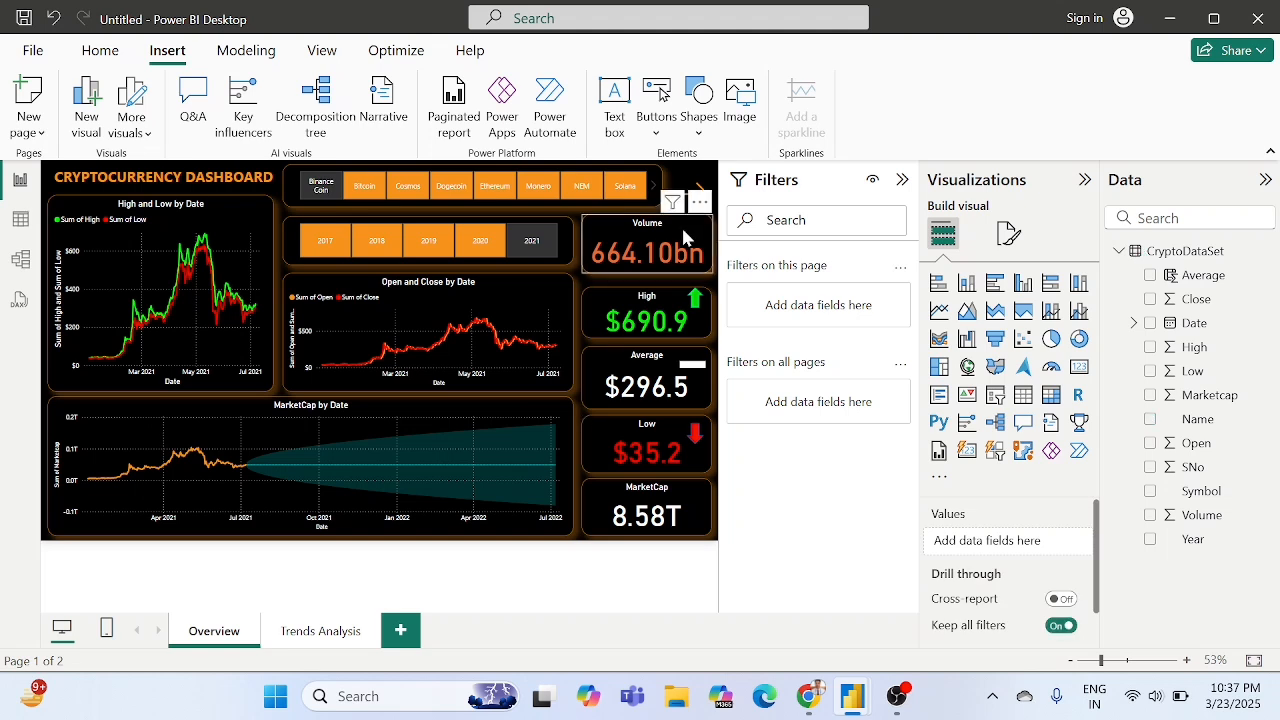
pyautogui.click(705, 200)
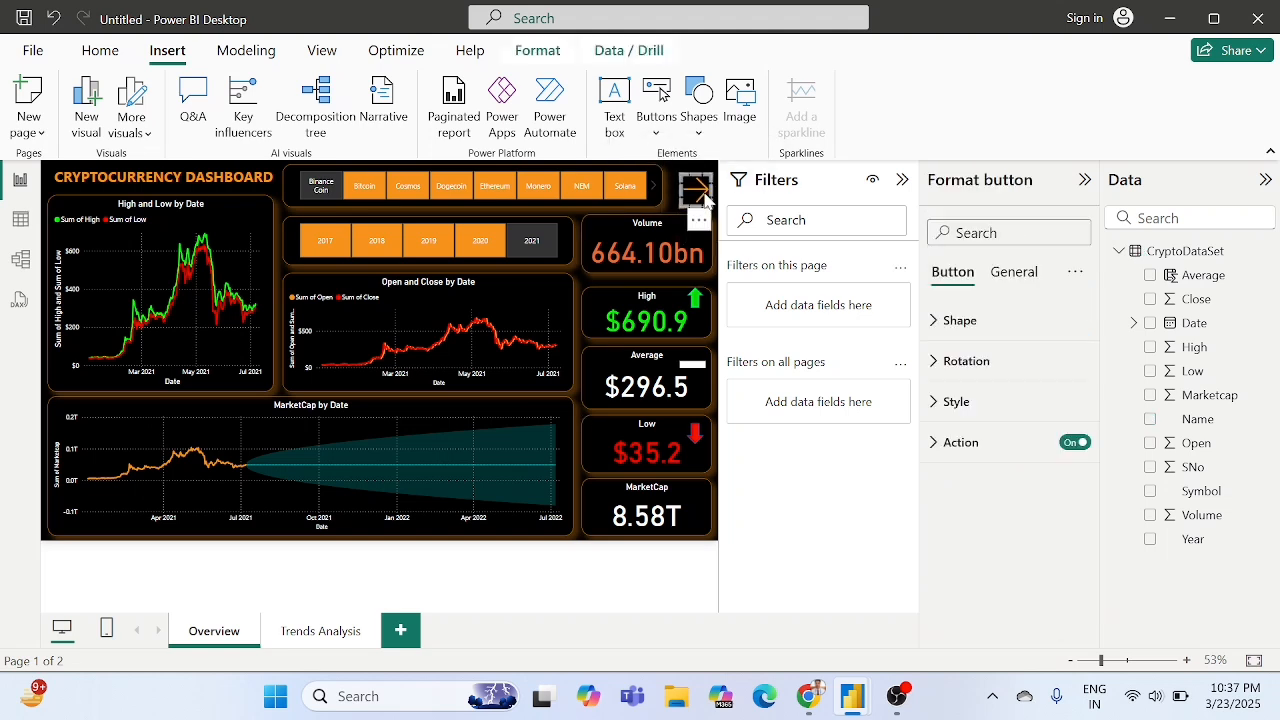
pyautogui.click(577, 417)
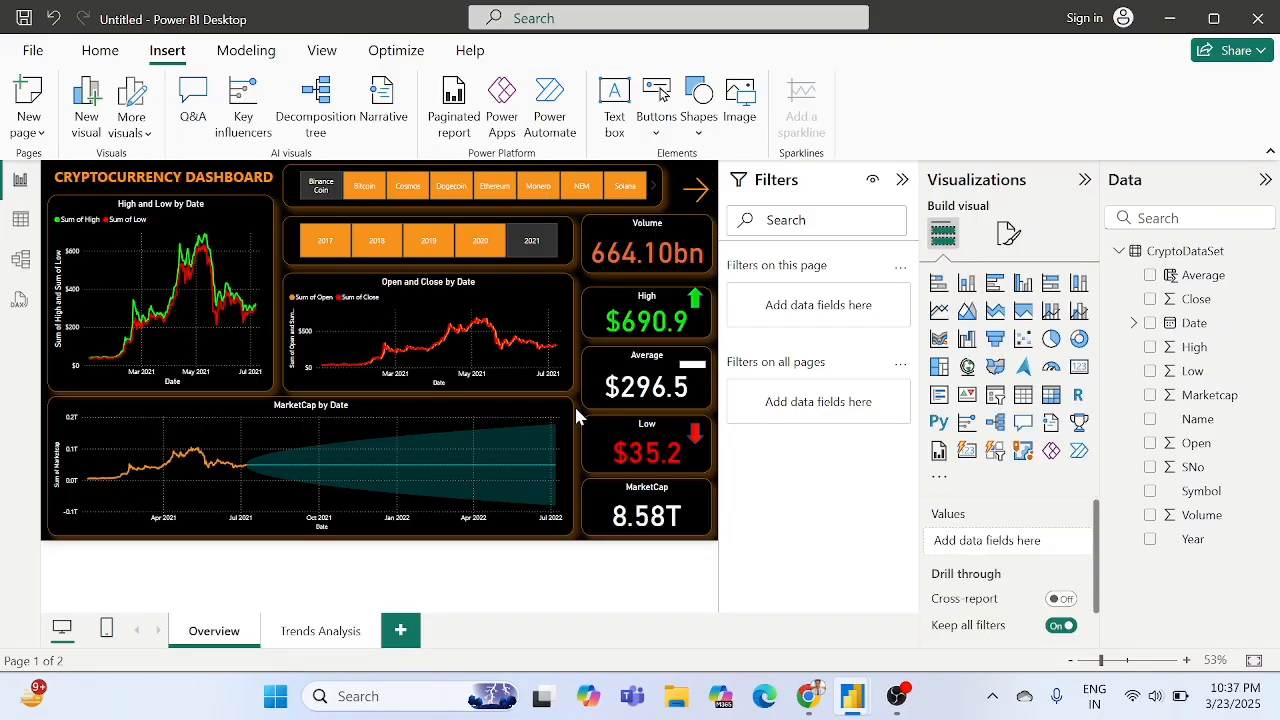
# Enter a seasonality of 365 points in the forecast options of the MarketCap by Date chart.
pyautogui.click(555, 420)
pyautogui.moveTo(509, 438)
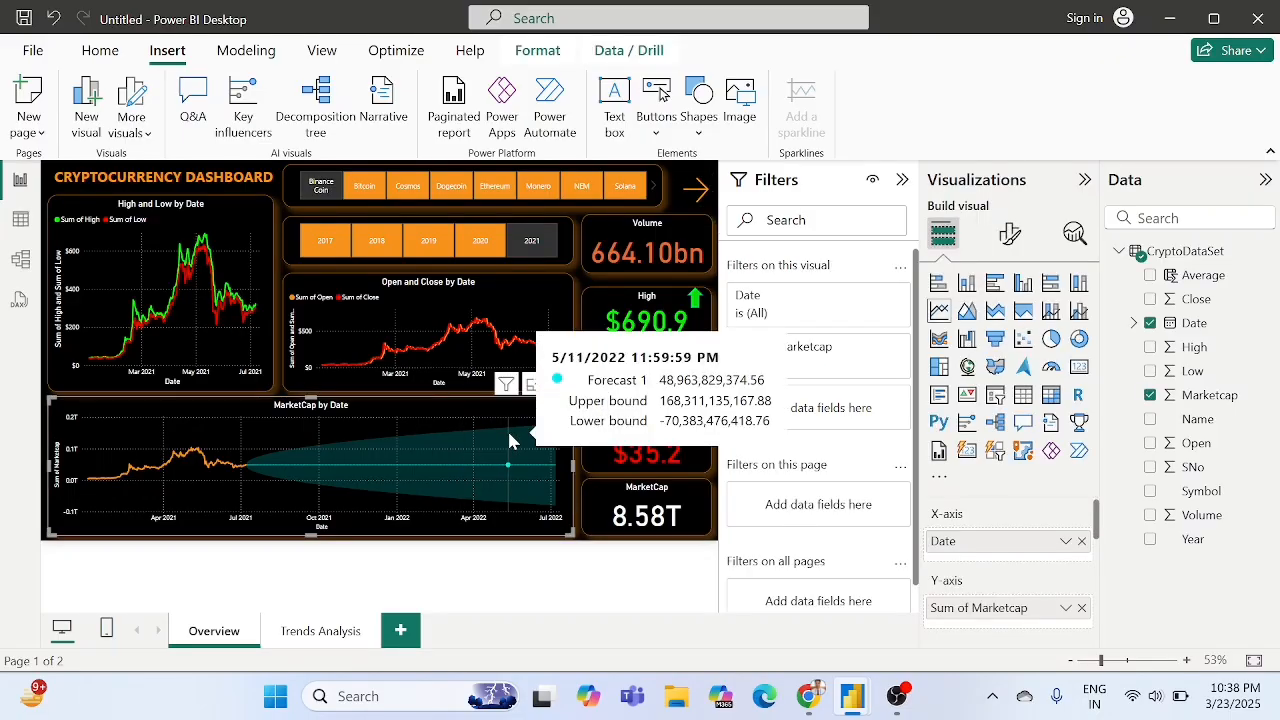
pyautogui.click(1073, 236)
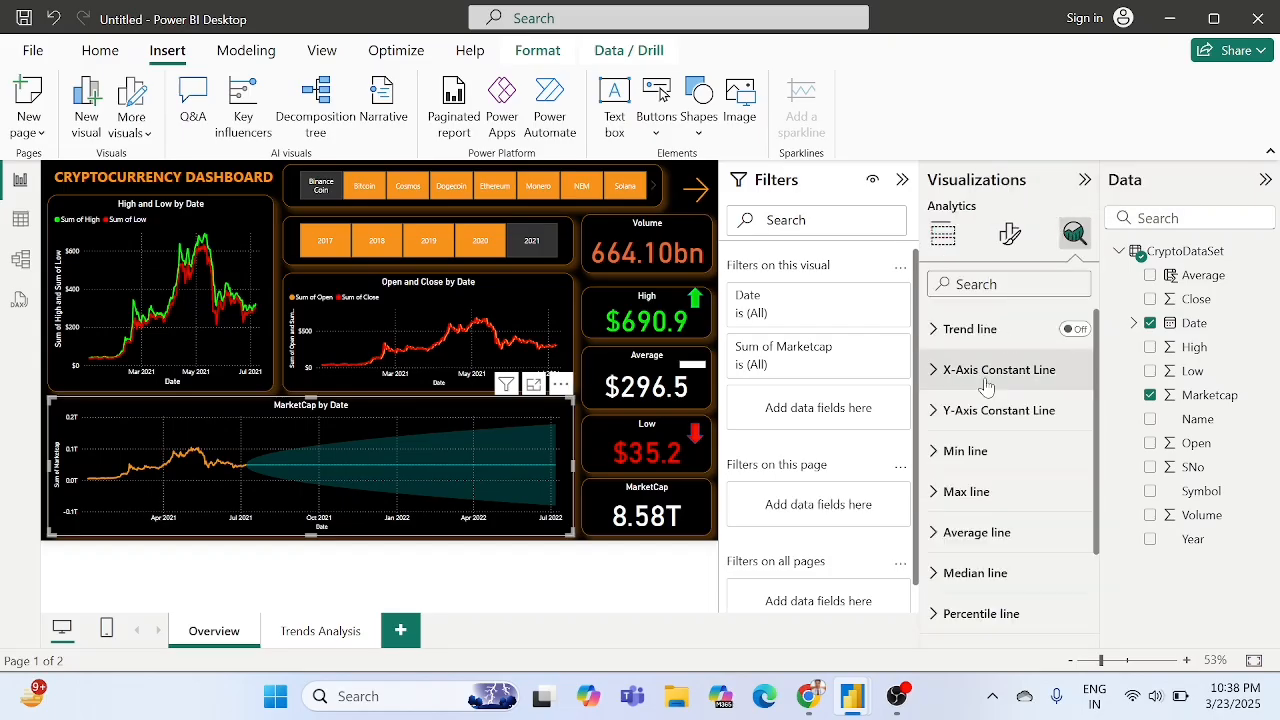
pyautogui.scroll(-3, 986, 420)
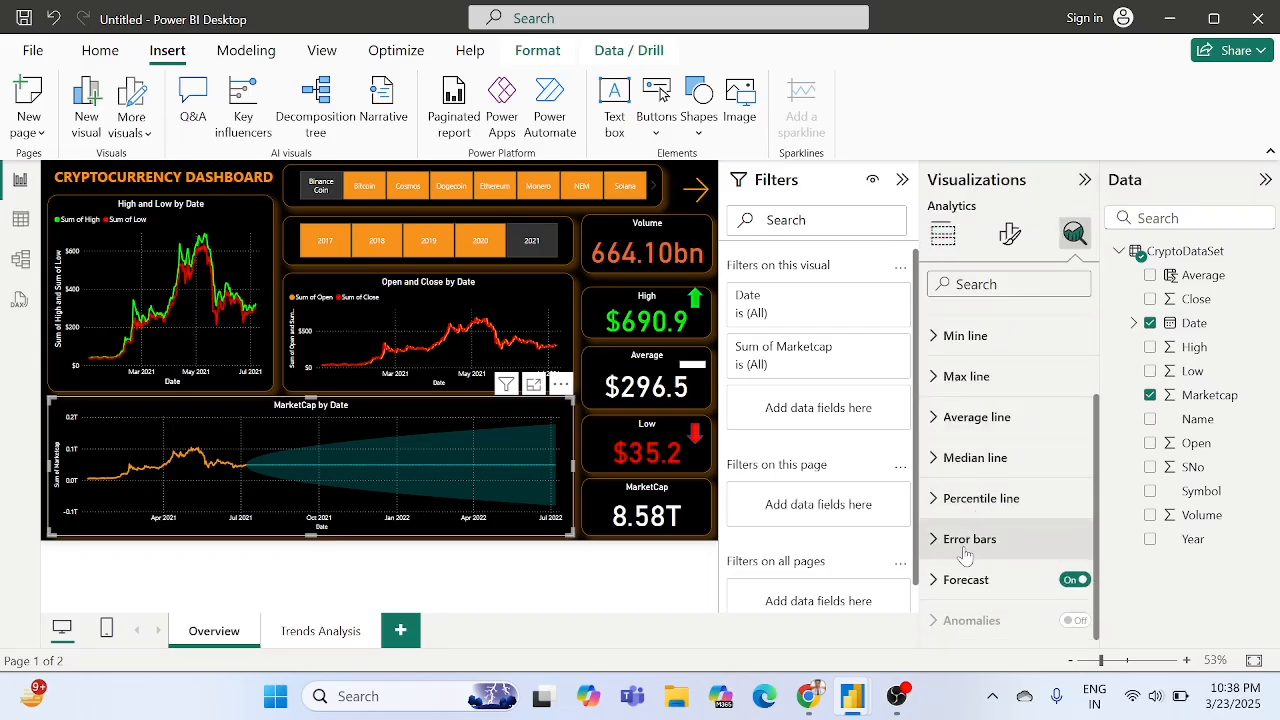
pyautogui.click(957, 586)
pyautogui.scroll(-3, 959, 586)
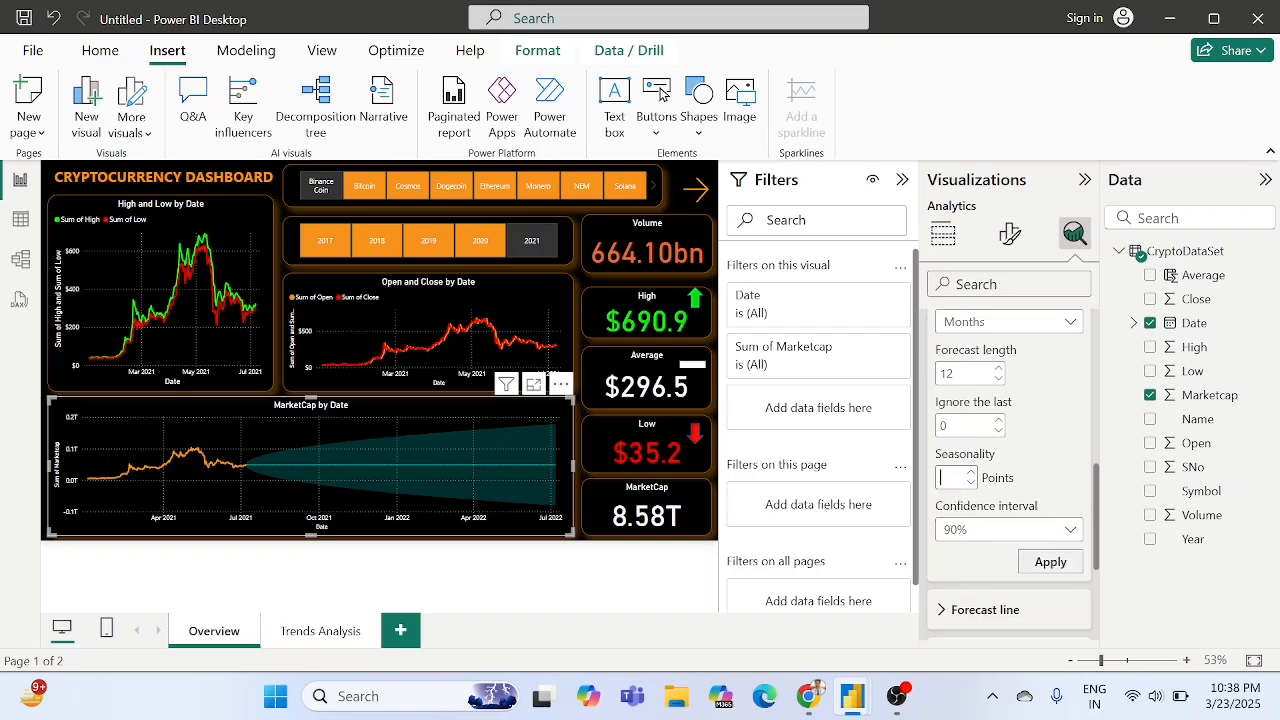
pyautogui.write('365')
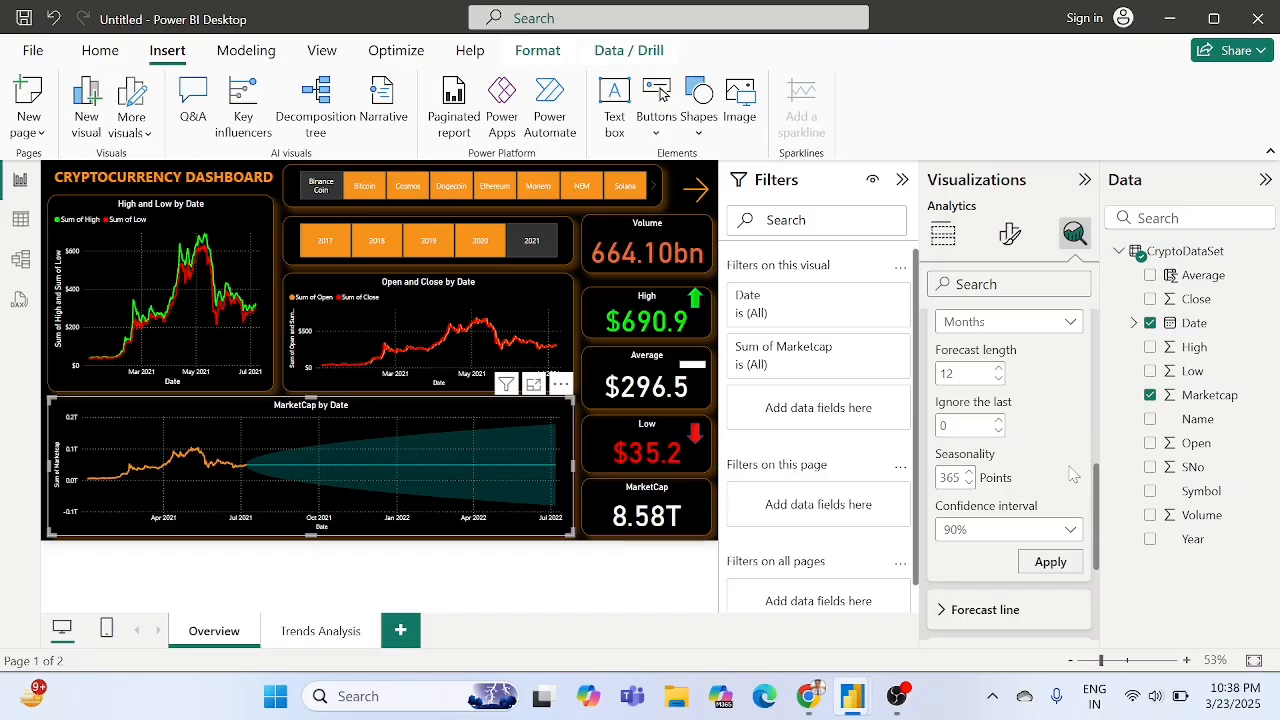
# Turn on the confidence lines for the MarketCap forecast and review their color, transparency and line style settings.
pyautogui.scroll(-4, 1068, 474)
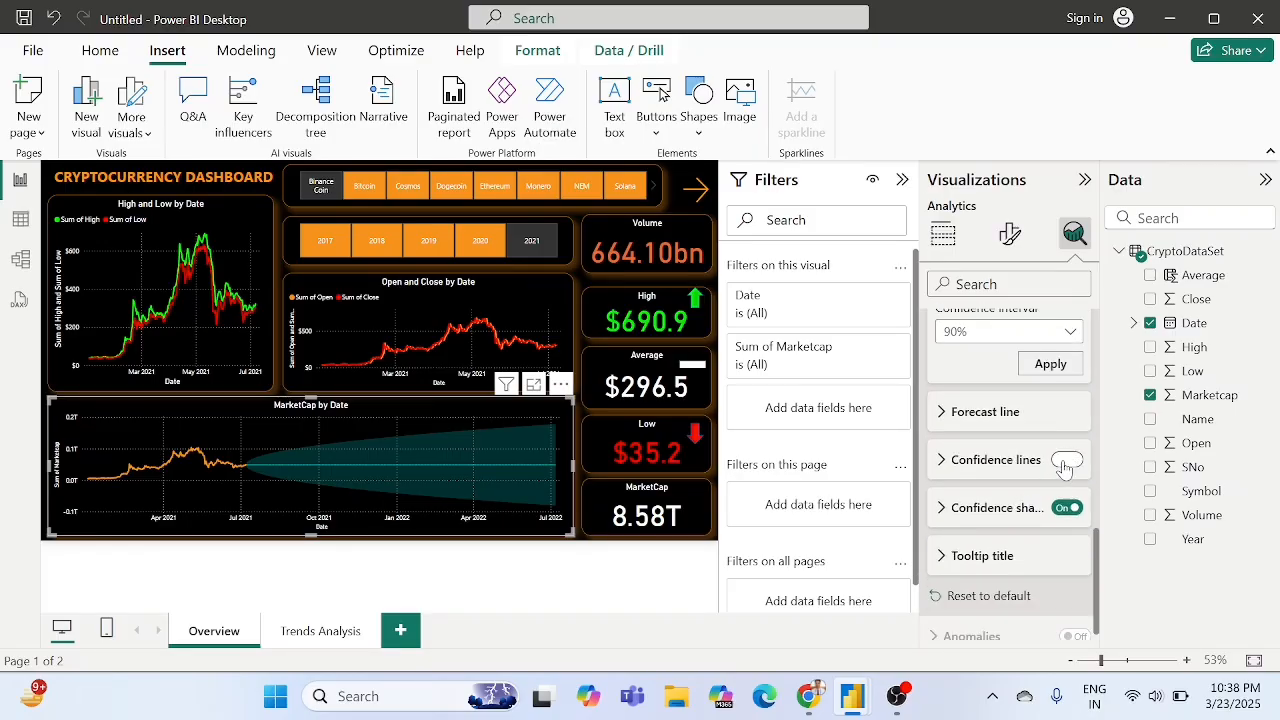
pyautogui.click(1065, 460)
pyautogui.click(980, 460)
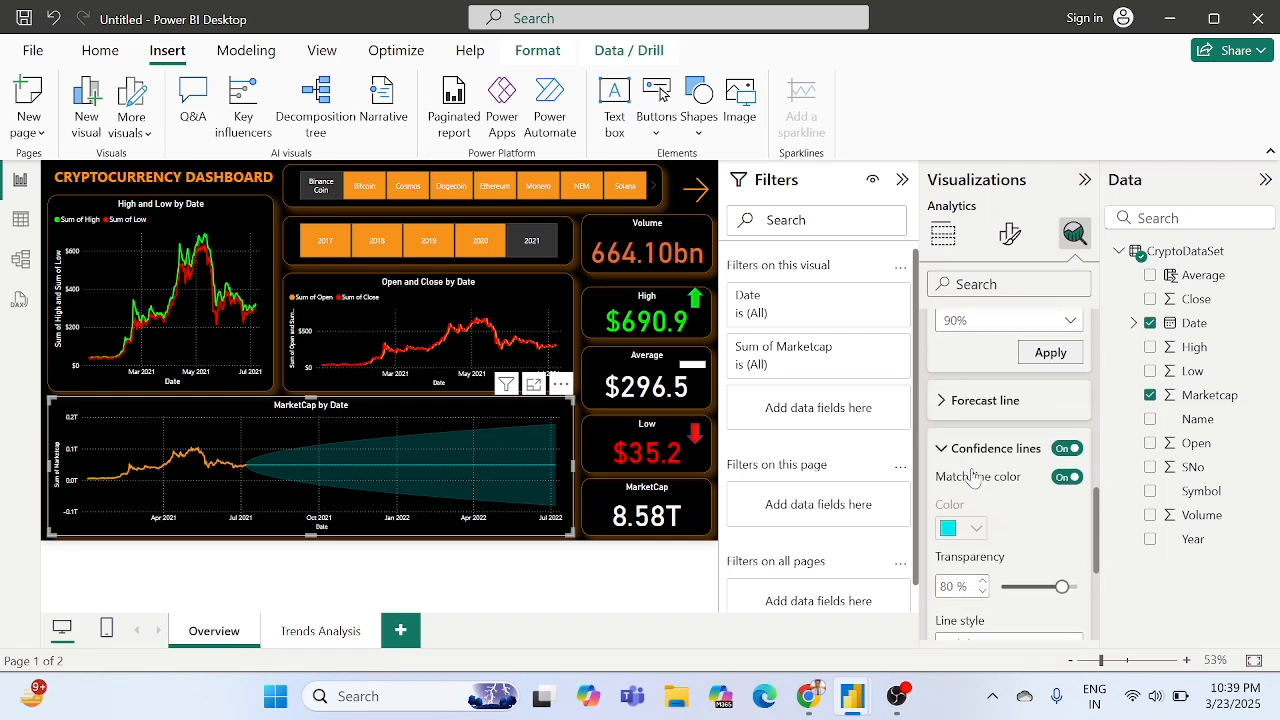
pyautogui.scroll(-1, 975, 478)
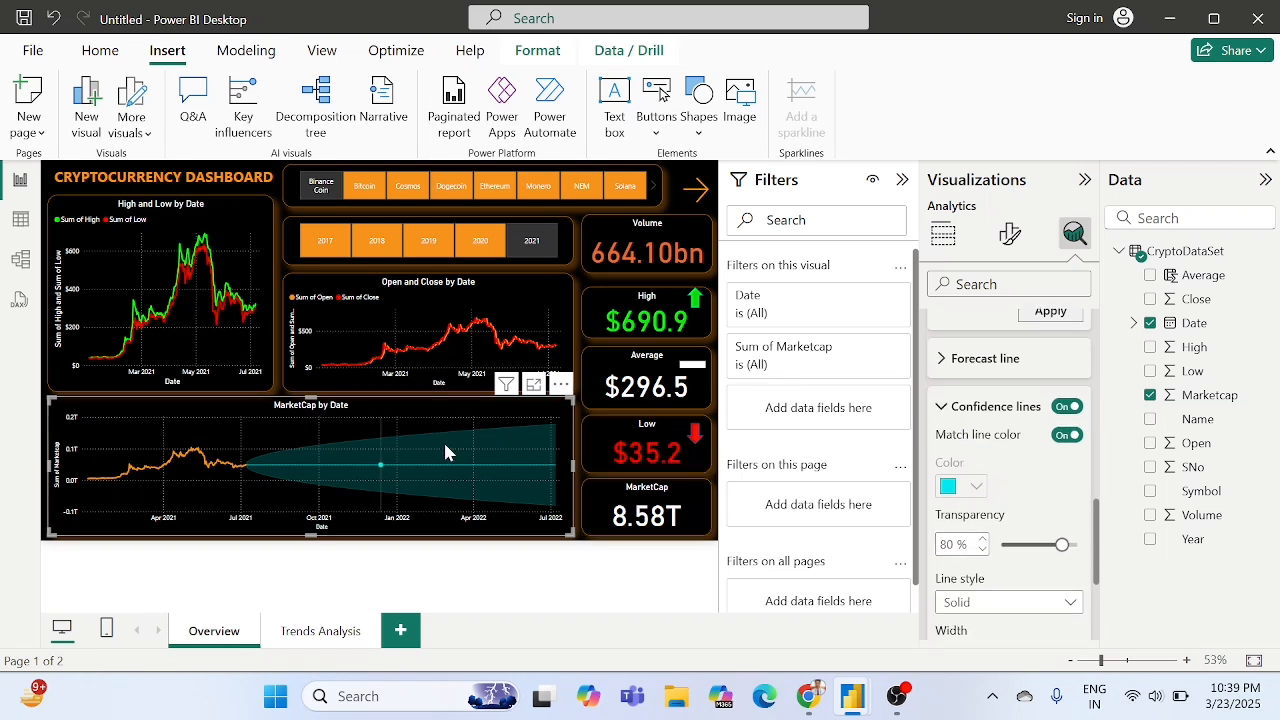
pyautogui.moveTo(491, 459)
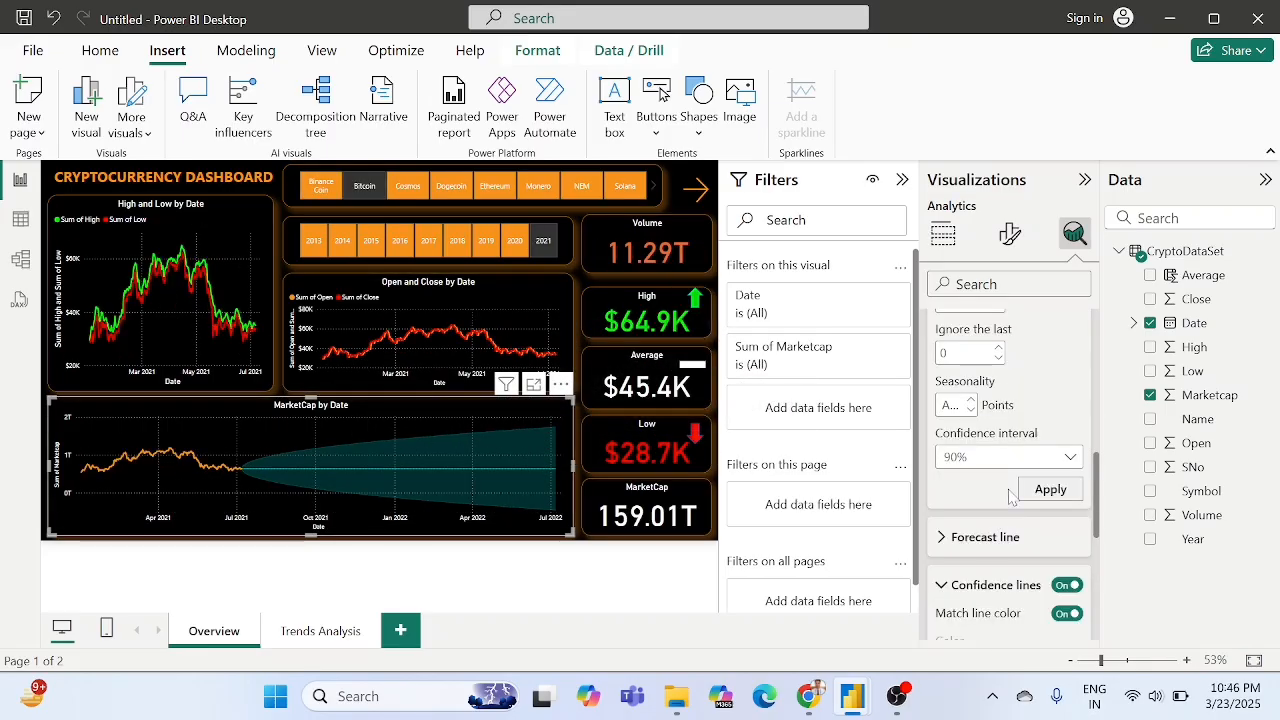
# Set the MarketCap forecast's seasonality to 365 points and apply it, with the forecast length kept at 12 months.
pyautogui.scroll(2, 1012, 497)
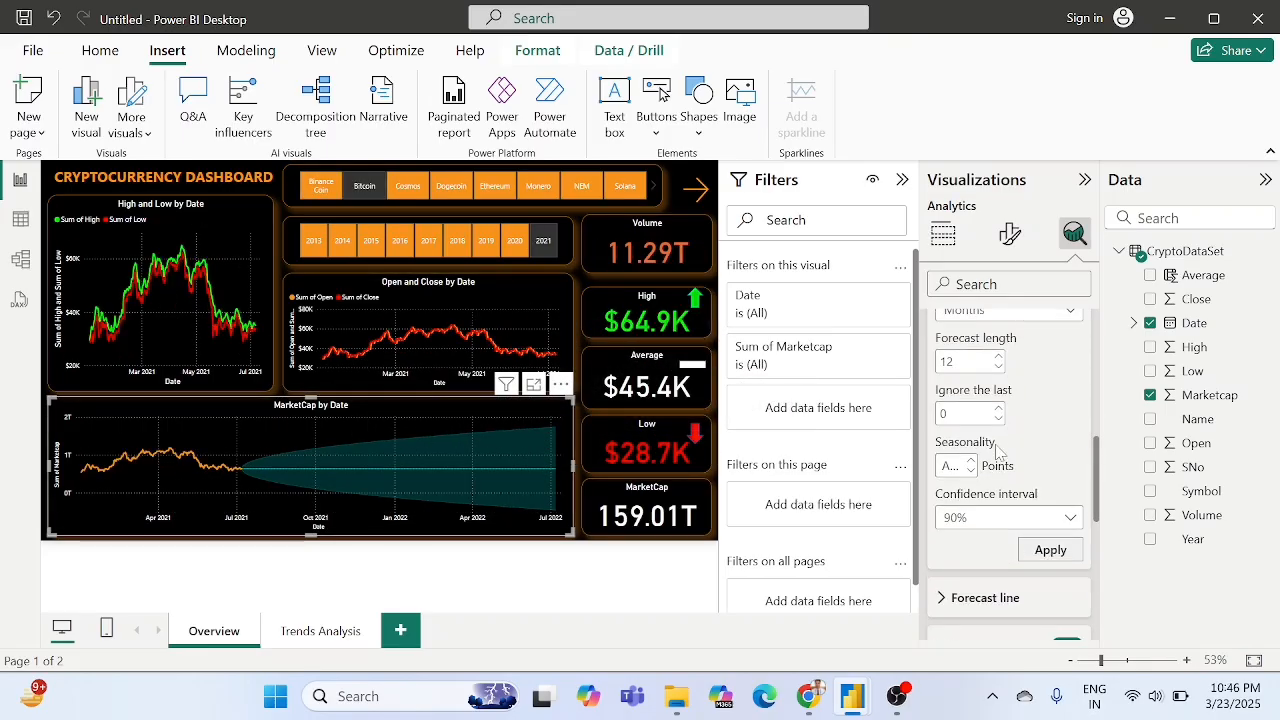
pyautogui.scroll(1, 1000, 455)
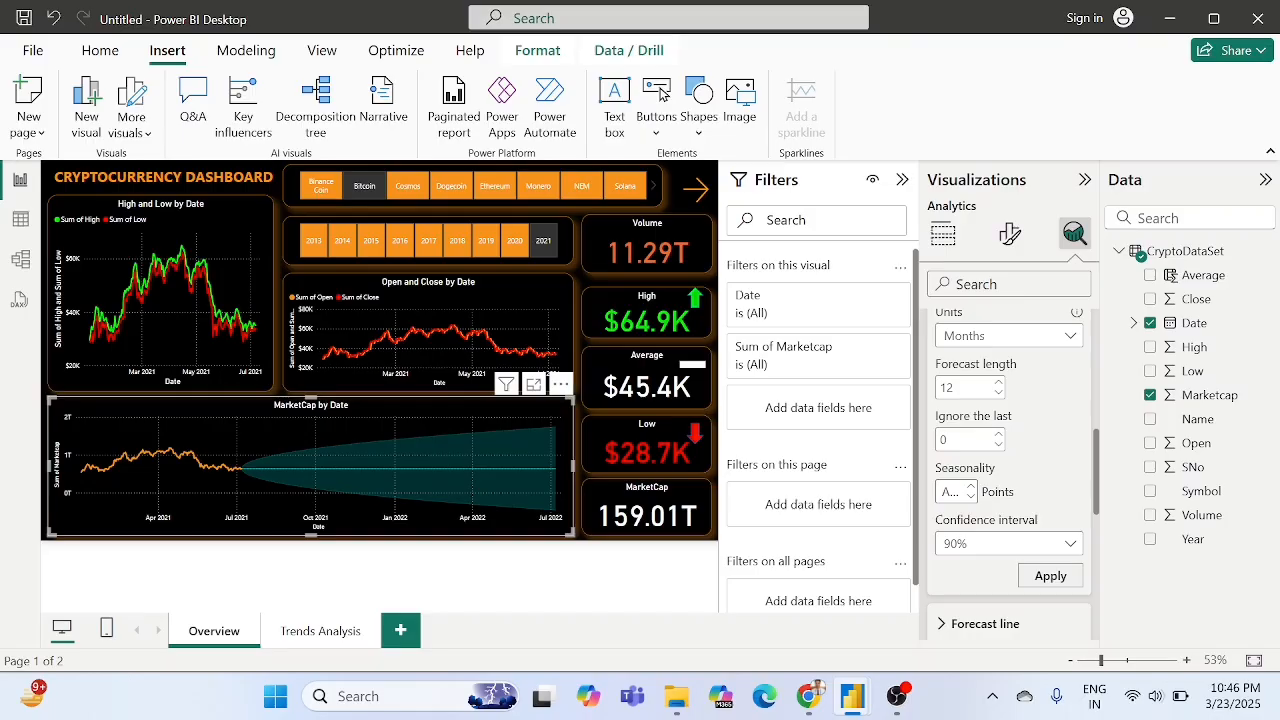
pyautogui.scroll(2, 1040, 450)
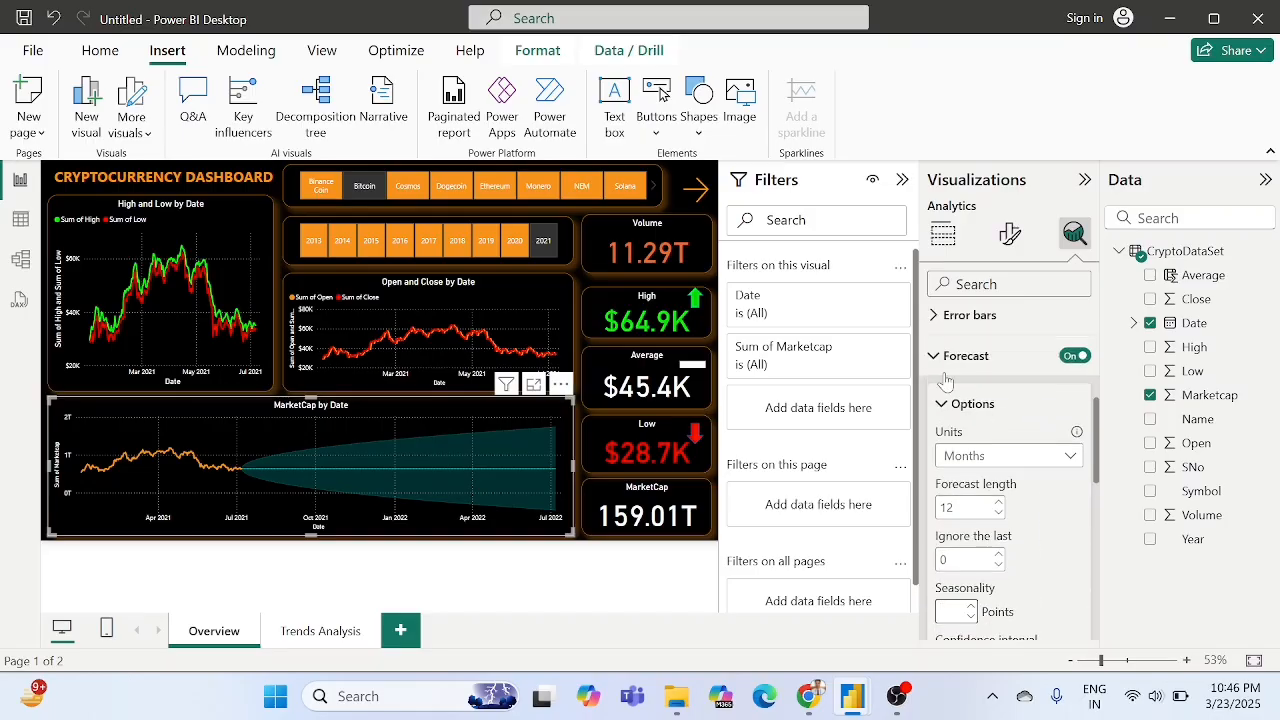
pyautogui.scroll(-1, 985, 530)
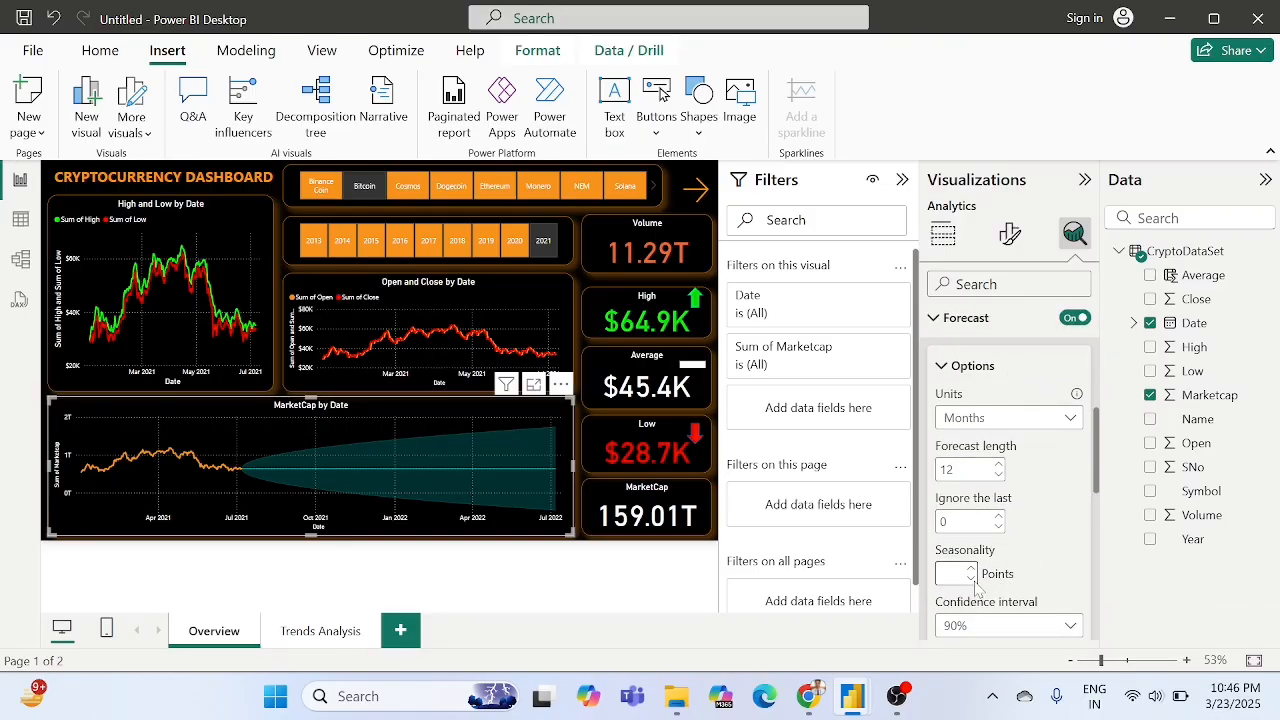
pyautogui.scroll(-3, 1008, 563)
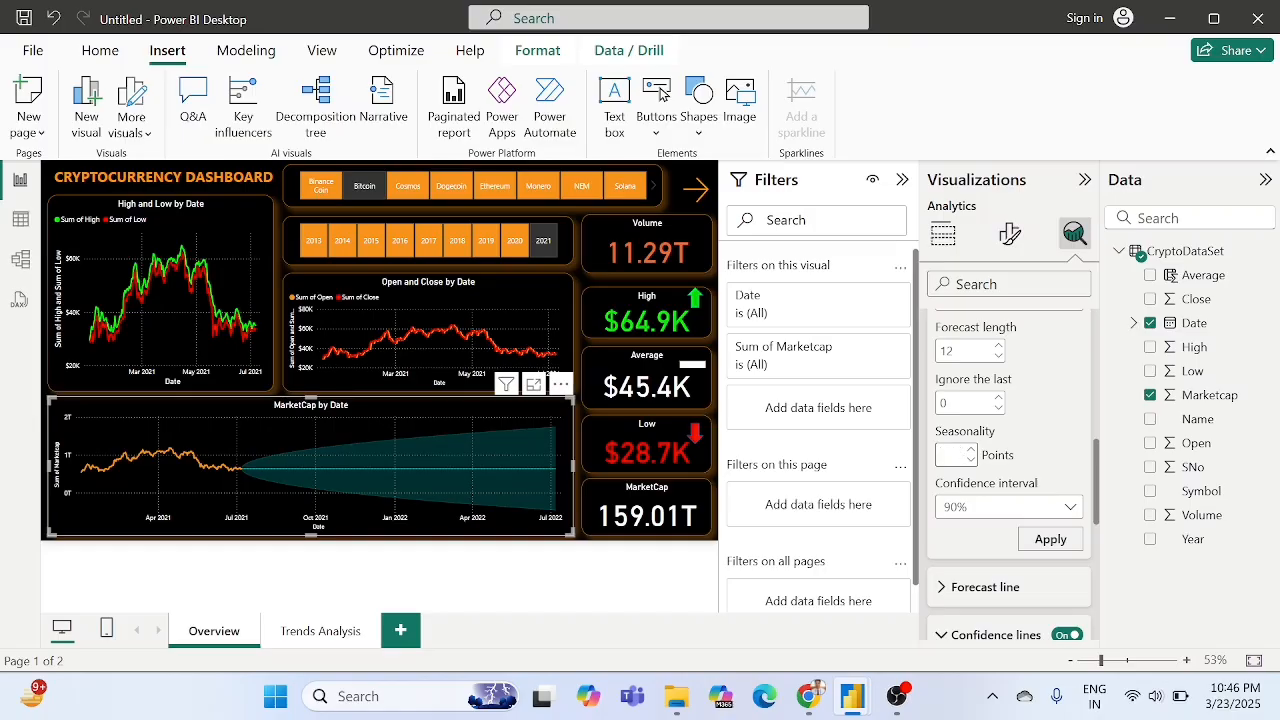
pyautogui.write('365')
pyautogui.click(1051, 545)
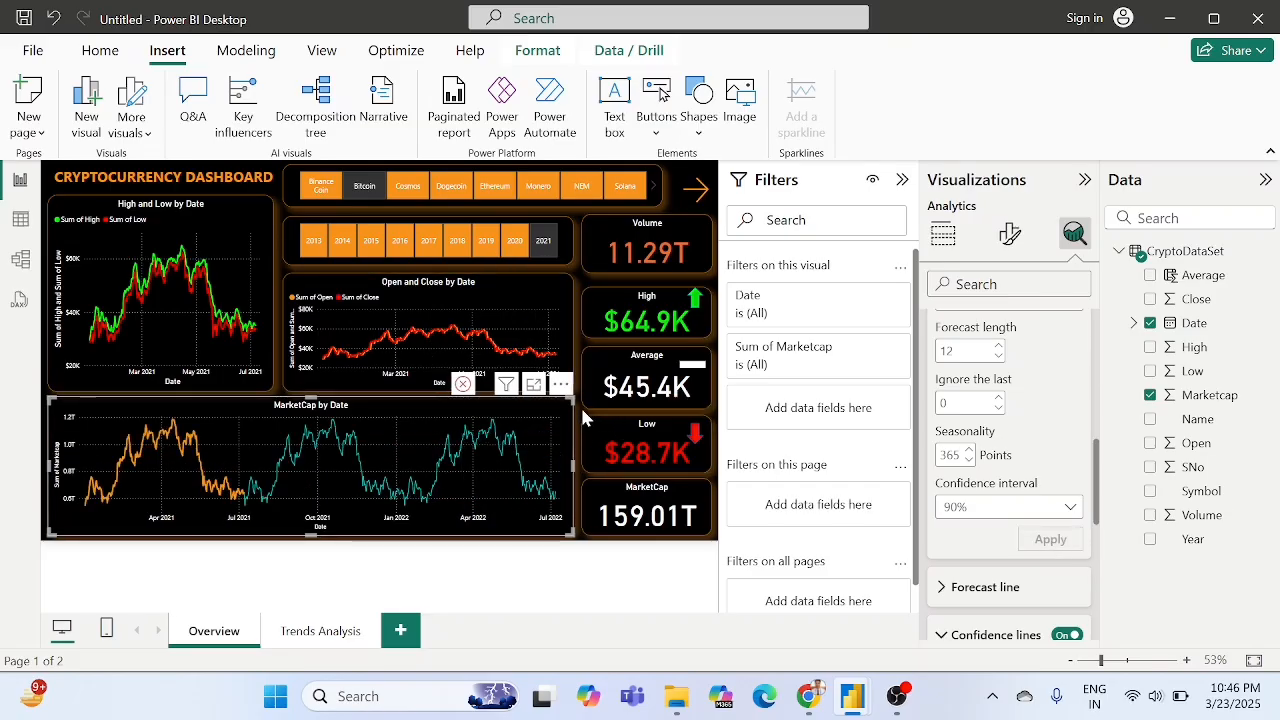
# Clear the MarketCap chart selection and filter the dashboard by Binance Coin.
pyautogui.click(580, 405)
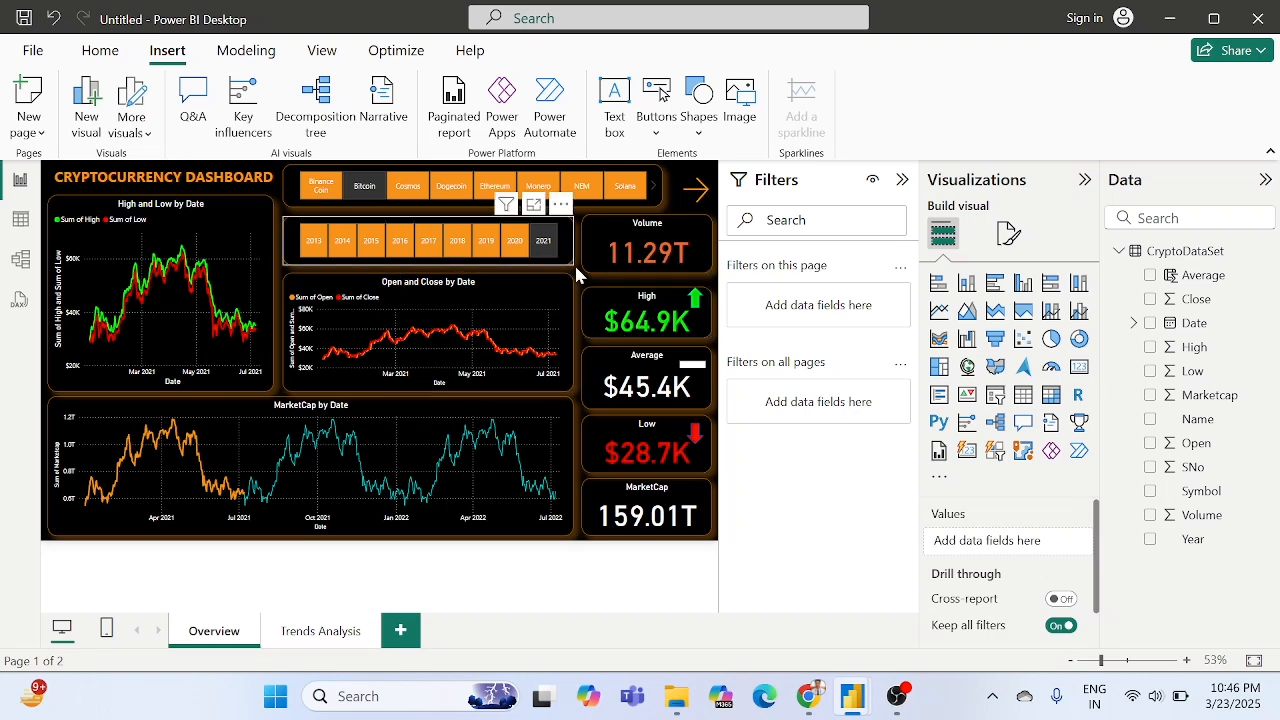
pyautogui.click(322, 188)
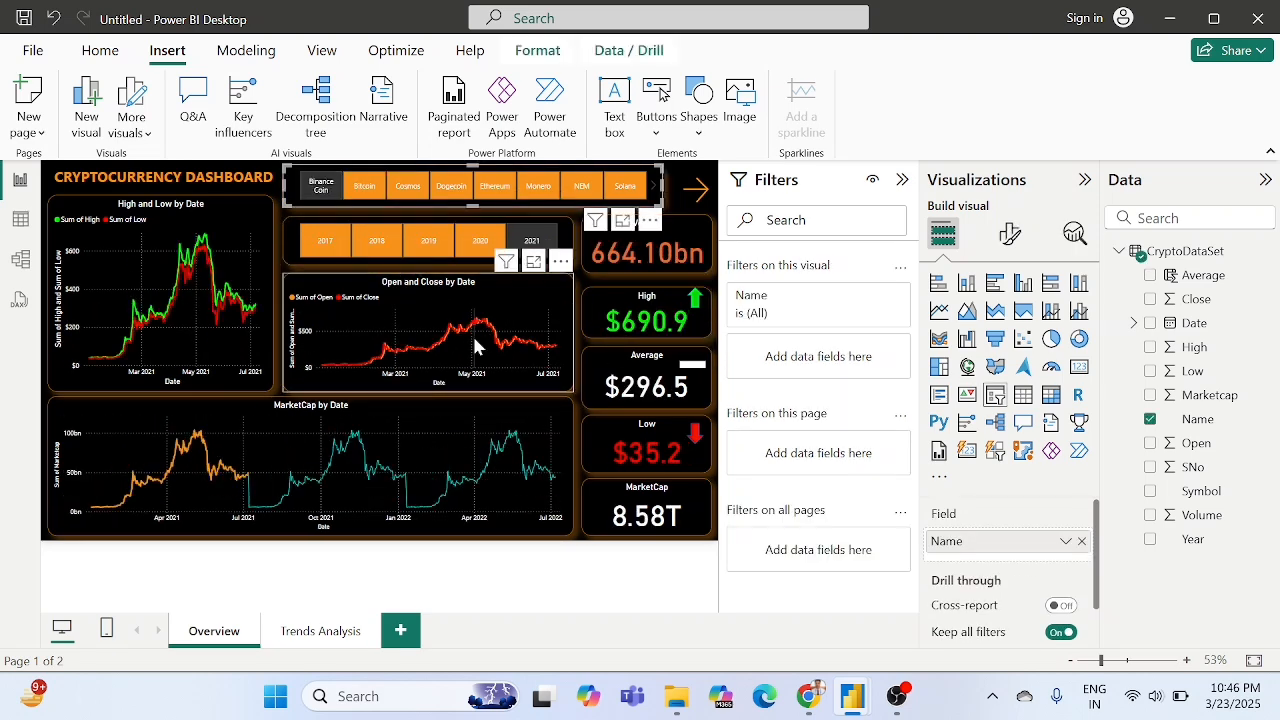